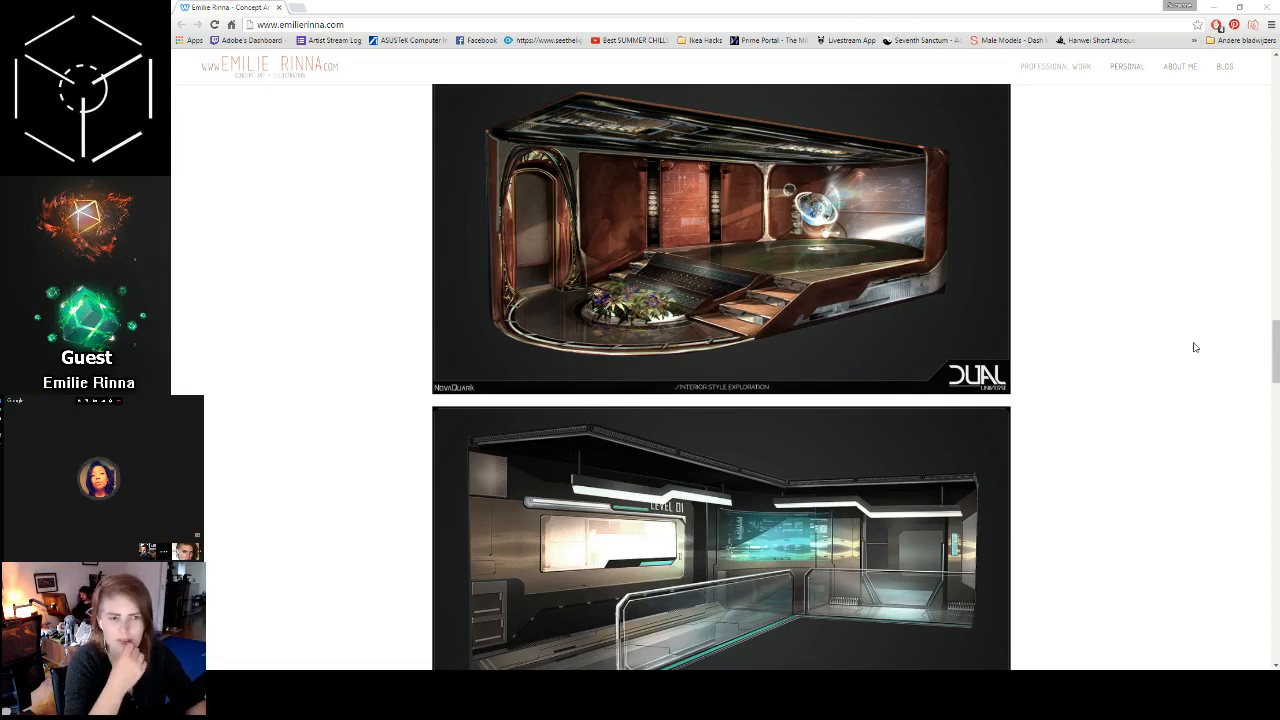
Step: Search the web for "elite dangerous" in a new tab and open the official Elite Dangerous website
{"action": "left_click_drag", "start_coordinate": [1274, 341], "coordinate": [1270, 508]}
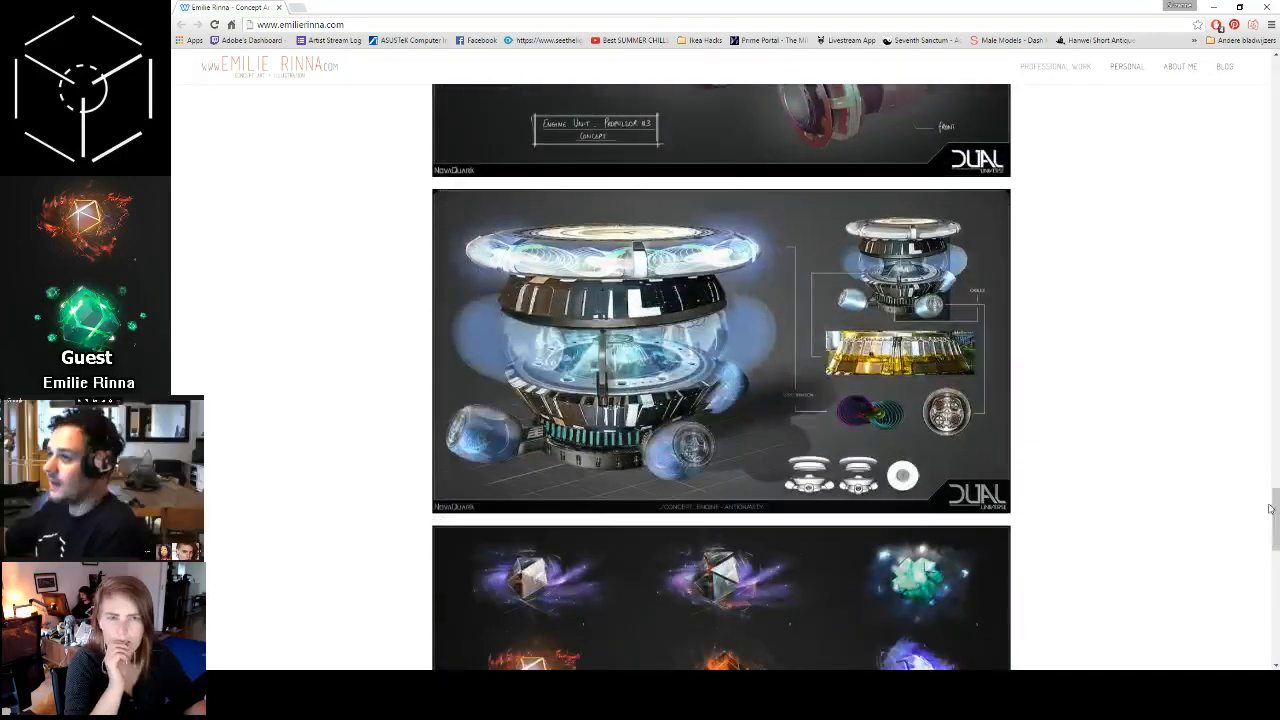
{"action": "left_click", "coordinate": [298, 12]}
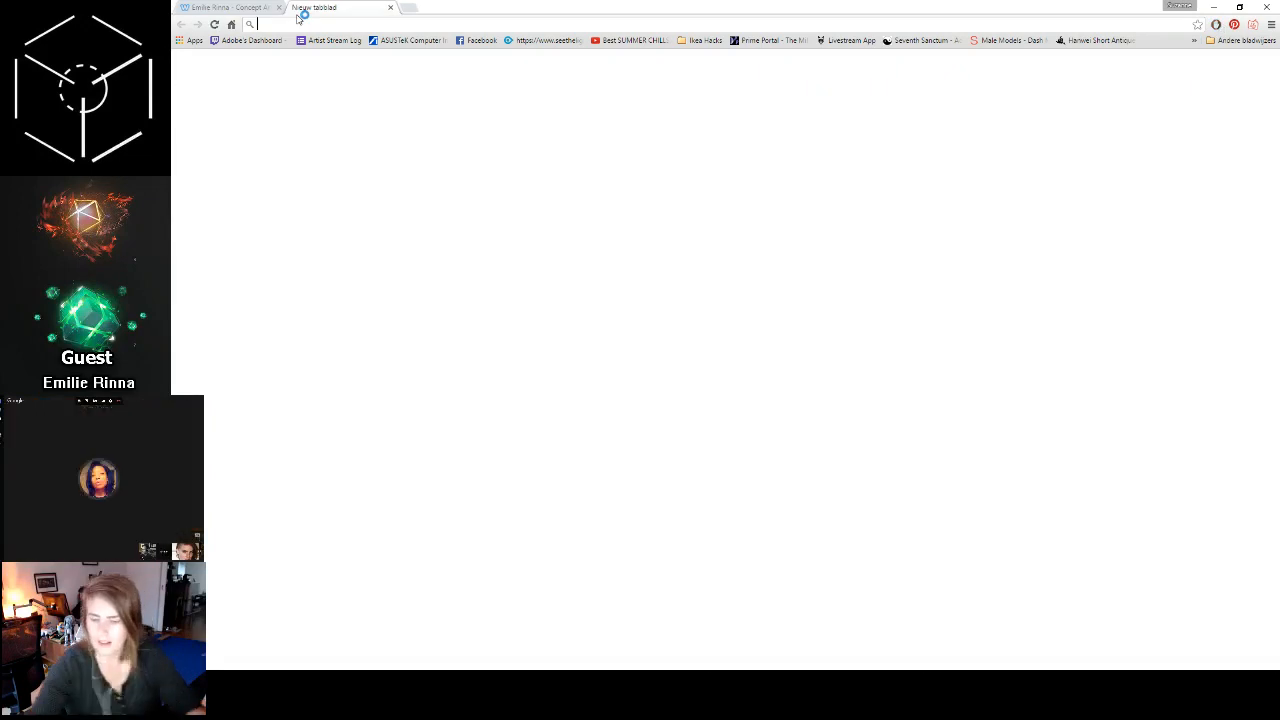
{"action": "type", "text": "elite dan"}
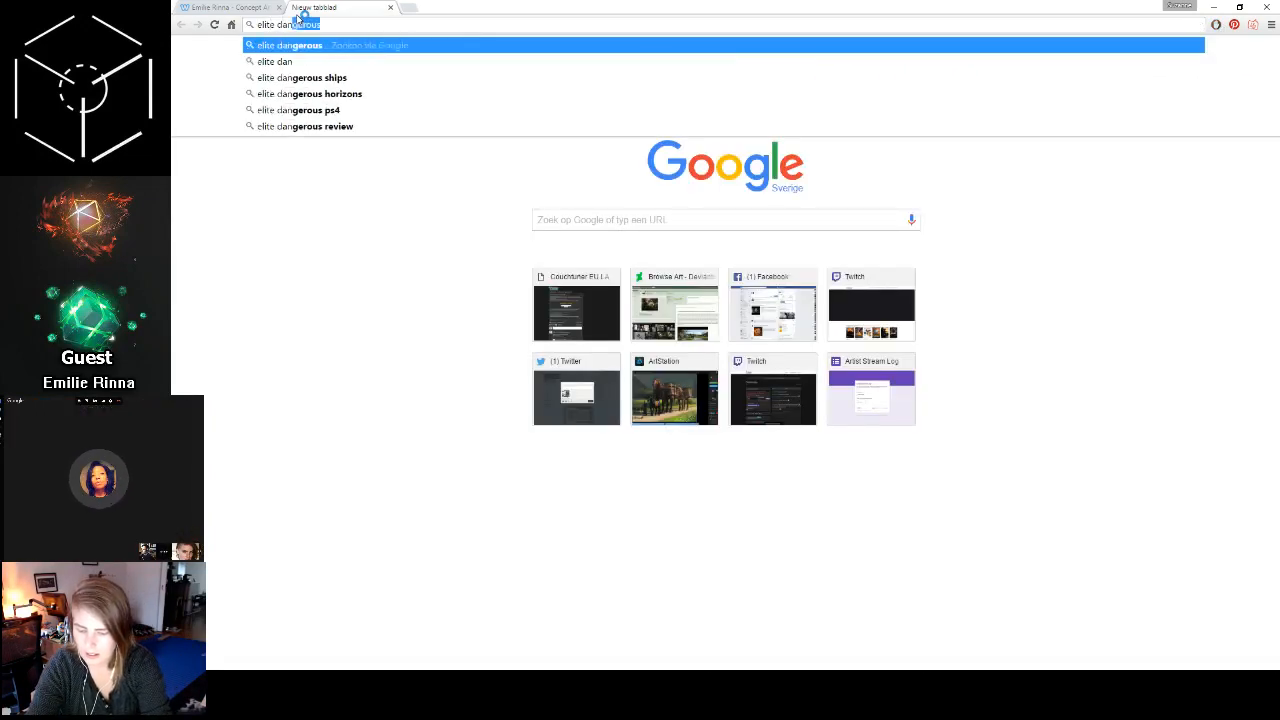
{"action": "type", "text": "gerous"}
{"action": "key", "text": "Return"}
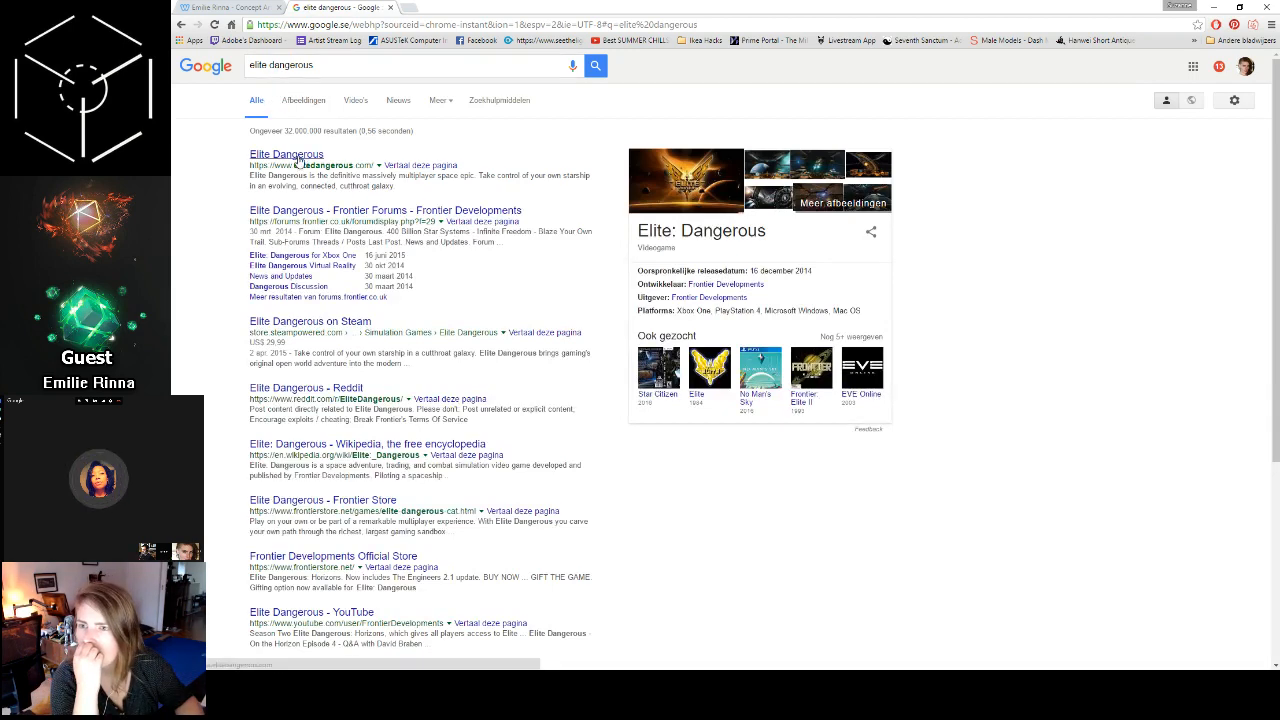
{"action": "left_click", "coordinate": [297, 156]}
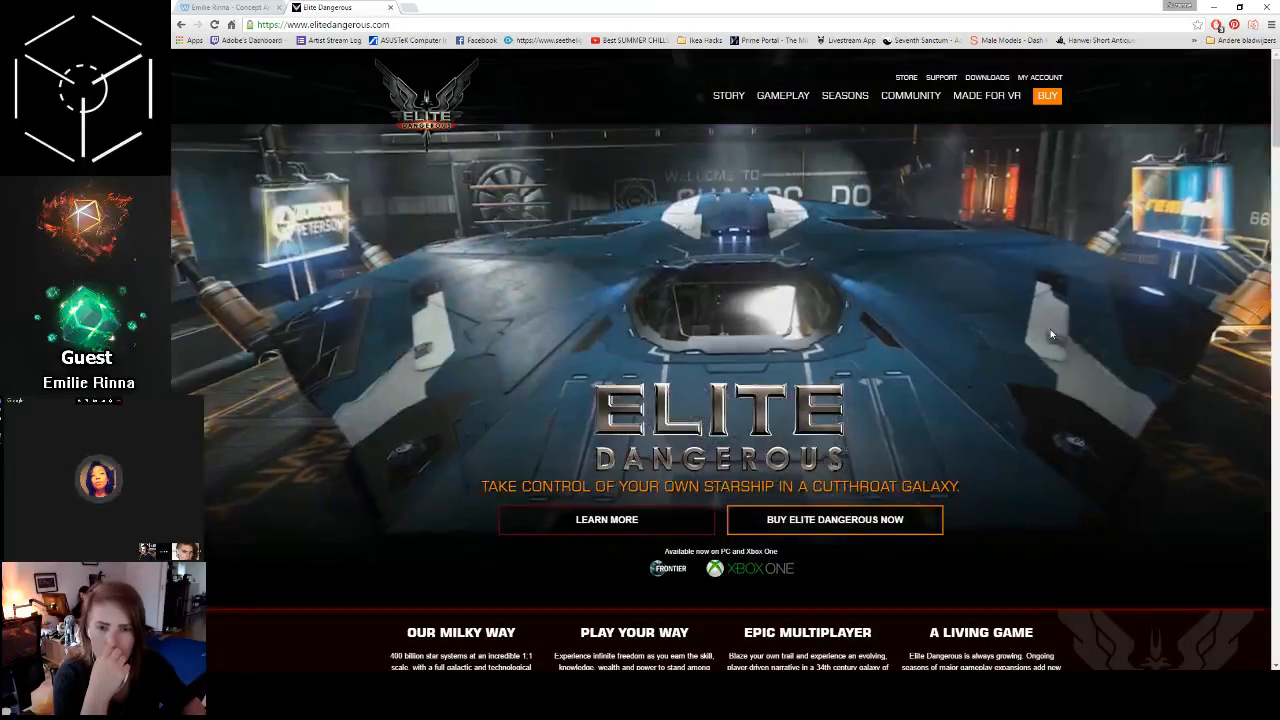
Step: Look through the Elite Dangerous homepage down to the Play Your Way section and return to its opening banner
{"action": "scroll", "coordinate": [1050, 334], "scroll_direction": "down", "scroll_amount": 1}
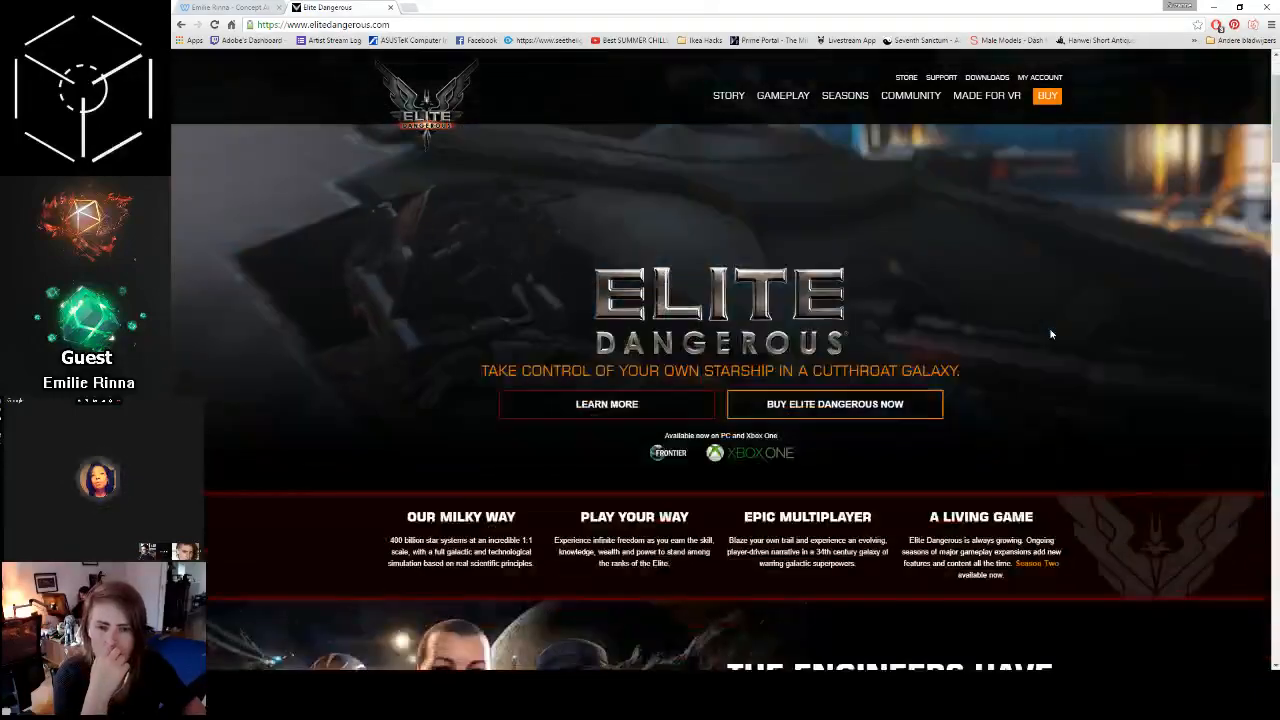
{"action": "scroll", "coordinate": [1050, 334], "scroll_direction": "down", "scroll_amount": 3}
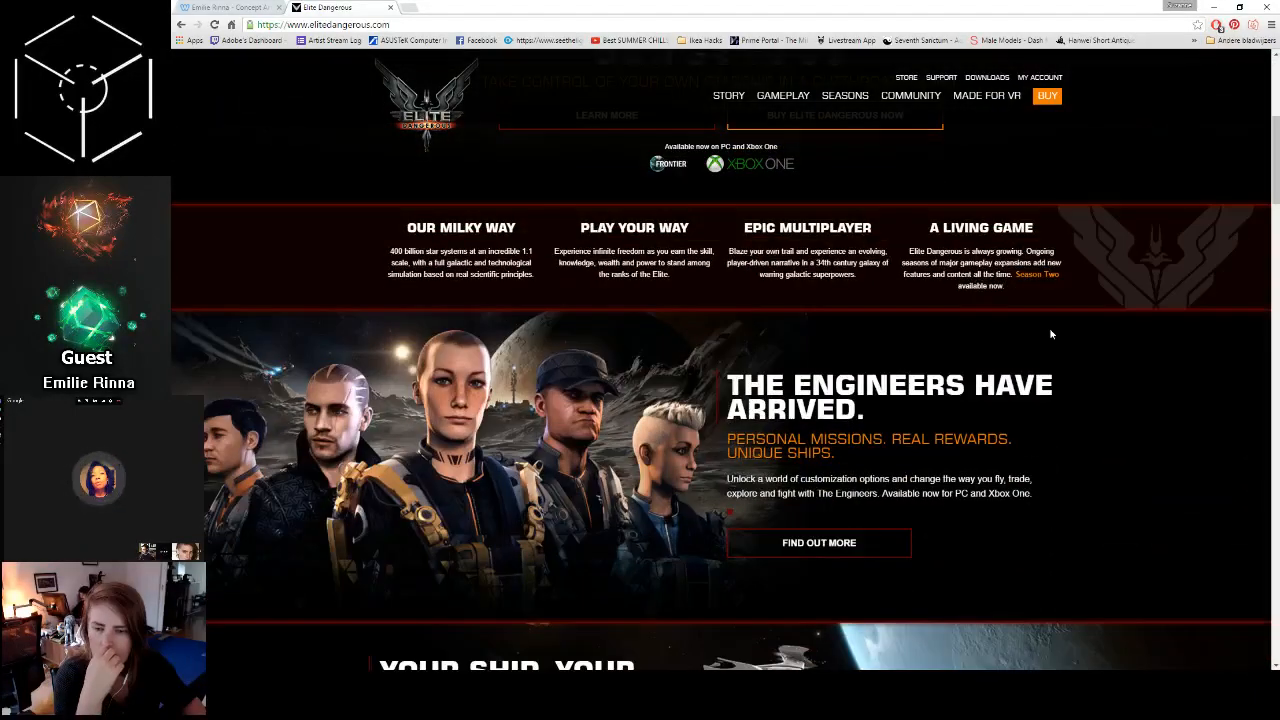
{"action": "scroll", "coordinate": [1050, 334], "scroll_direction": "down", "scroll_amount": 6}
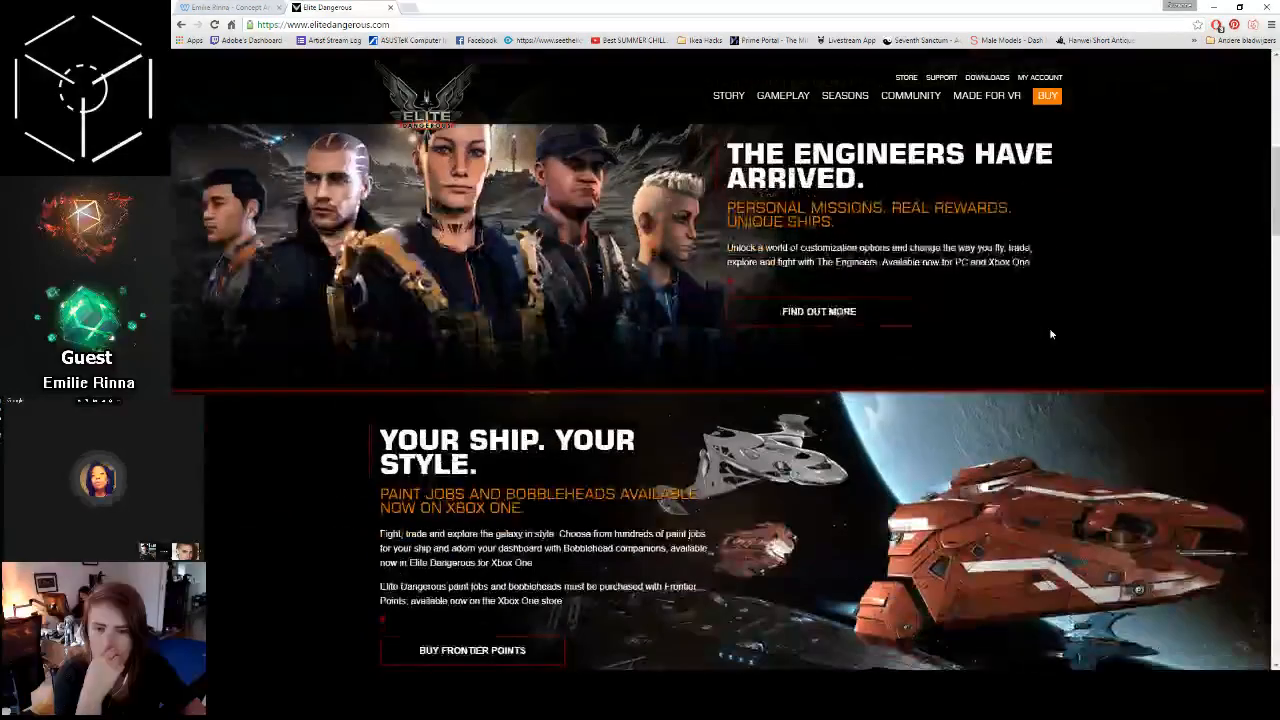
{"action": "scroll", "coordinate": [1050, 334], "scroll_direction": "down", "scroll_amount": 4}
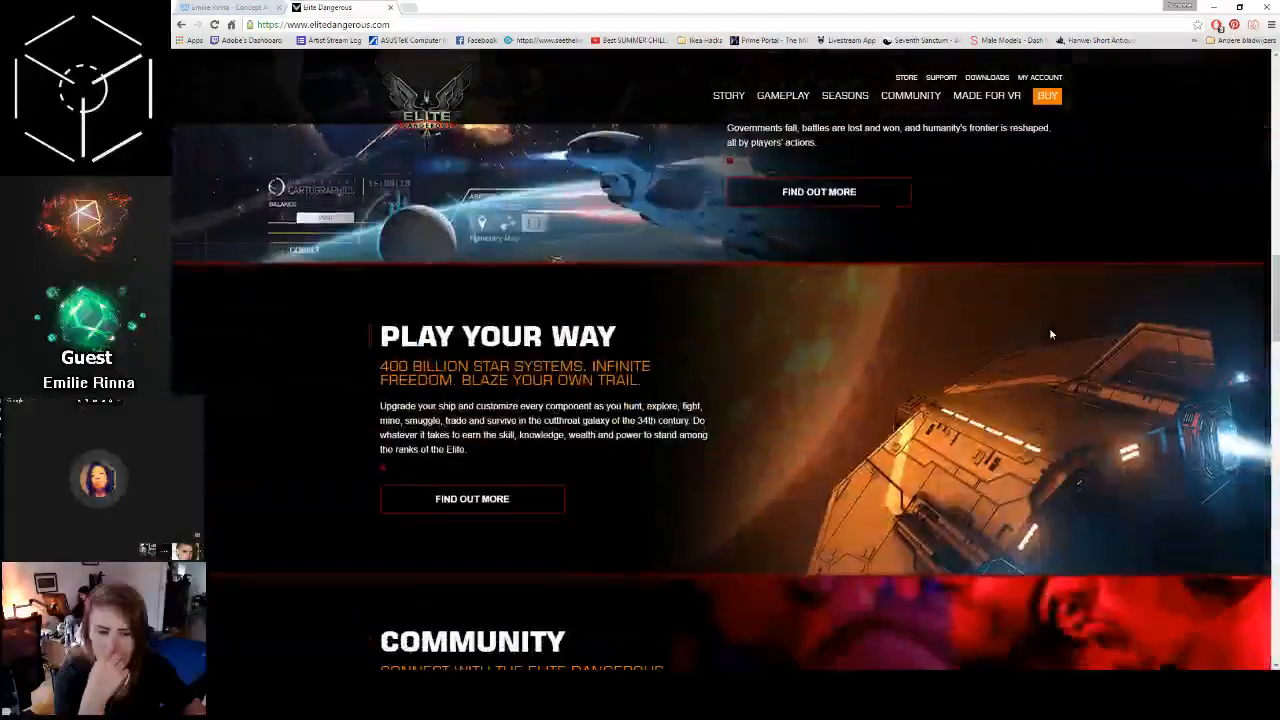
{"action": "left_click_drag", "start_coordinate": [1264, 307], "coordinate": [1272, 100]}
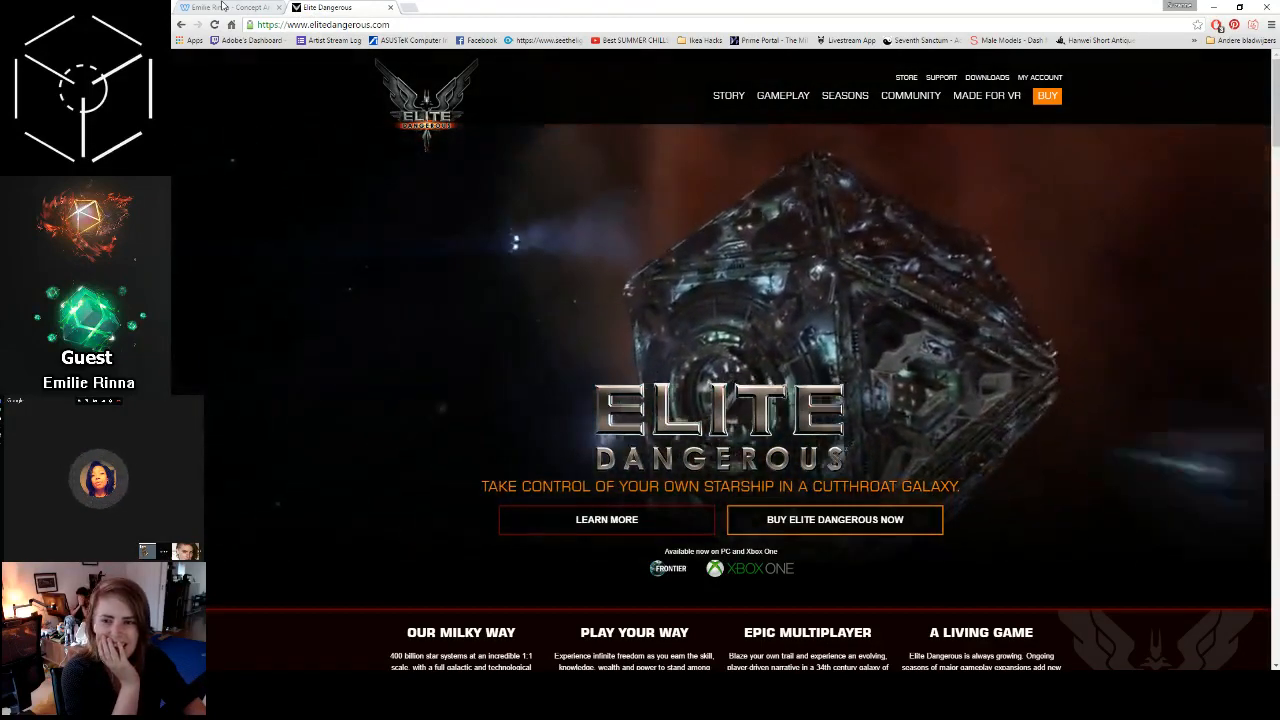
Step: Compare the portfolio's Dual Universe propeller engine concept with the ship artwork on the Elite Dangerous homepage
{"action": "left_click", "coordinate": [222, 6]}
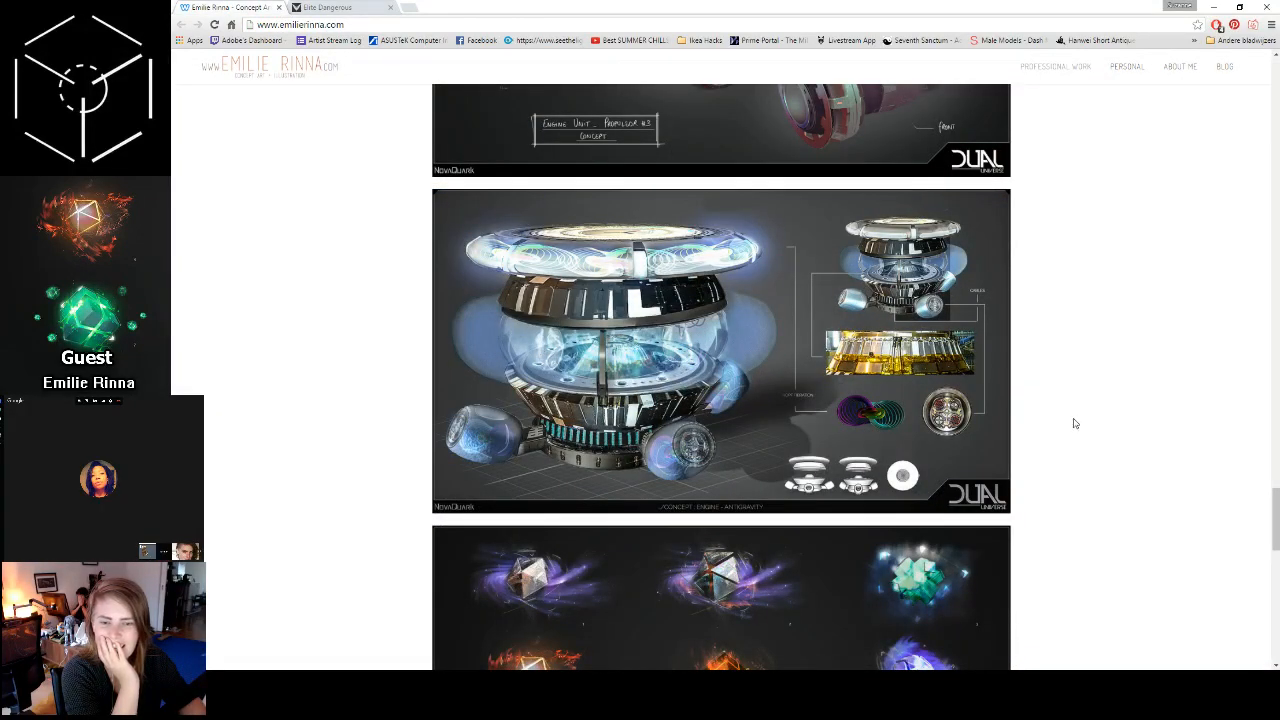
{"action": "scroll", "coordinate": [1074, 423], "scroll_direction": "up", "scroll_amount": 4}
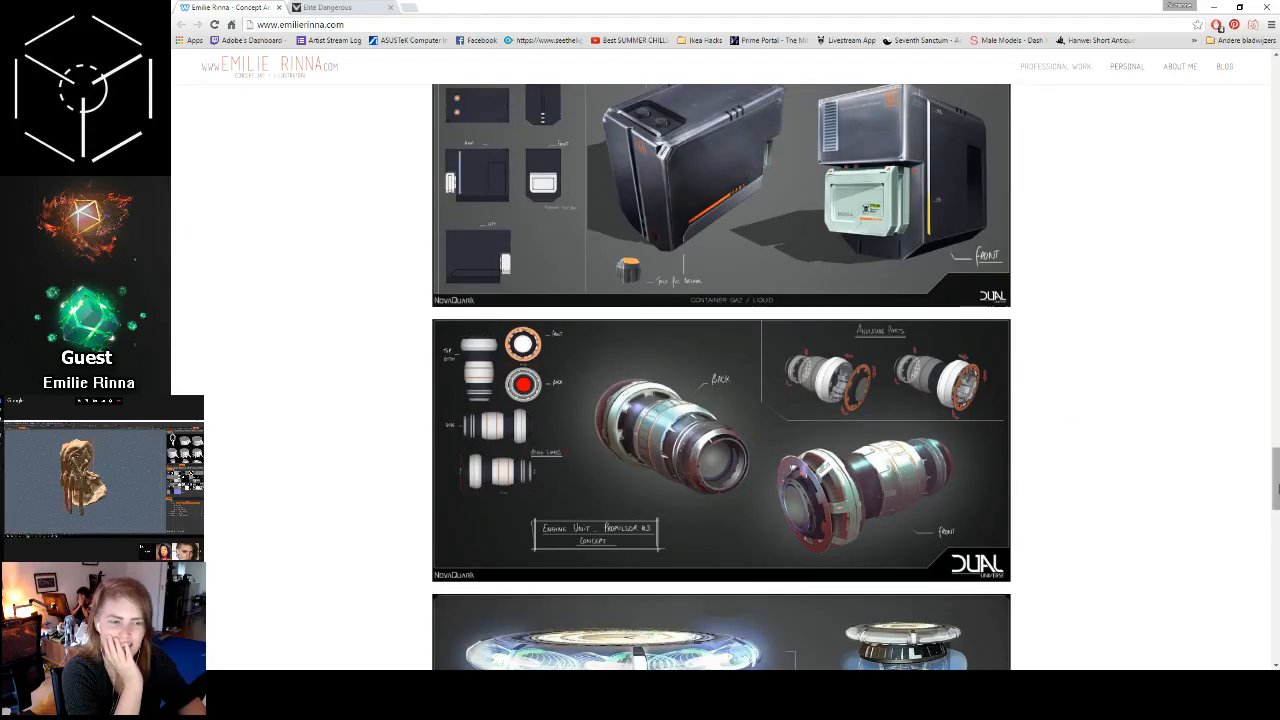
{"action": "left_click", "coordinate": [352, 6]}
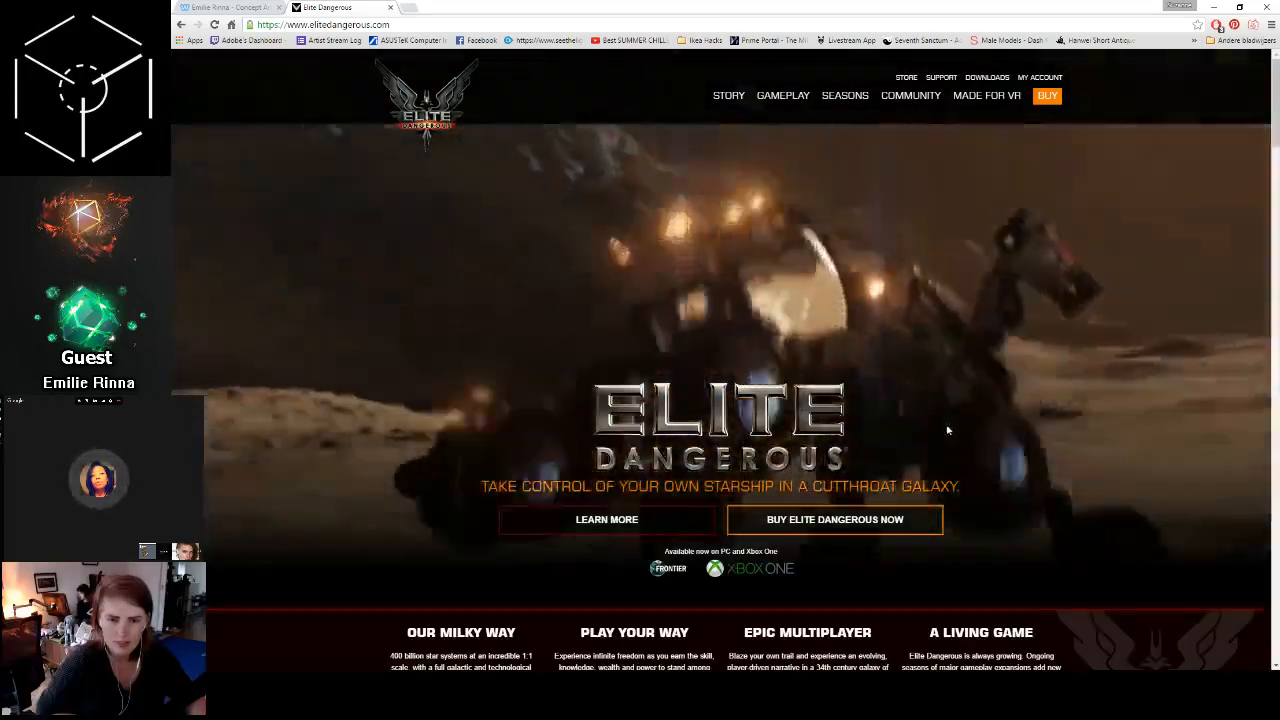
{"action": "scroll", "coordinate": [926, 424], "scroll_direction": "down", "scroll_amount": 1}
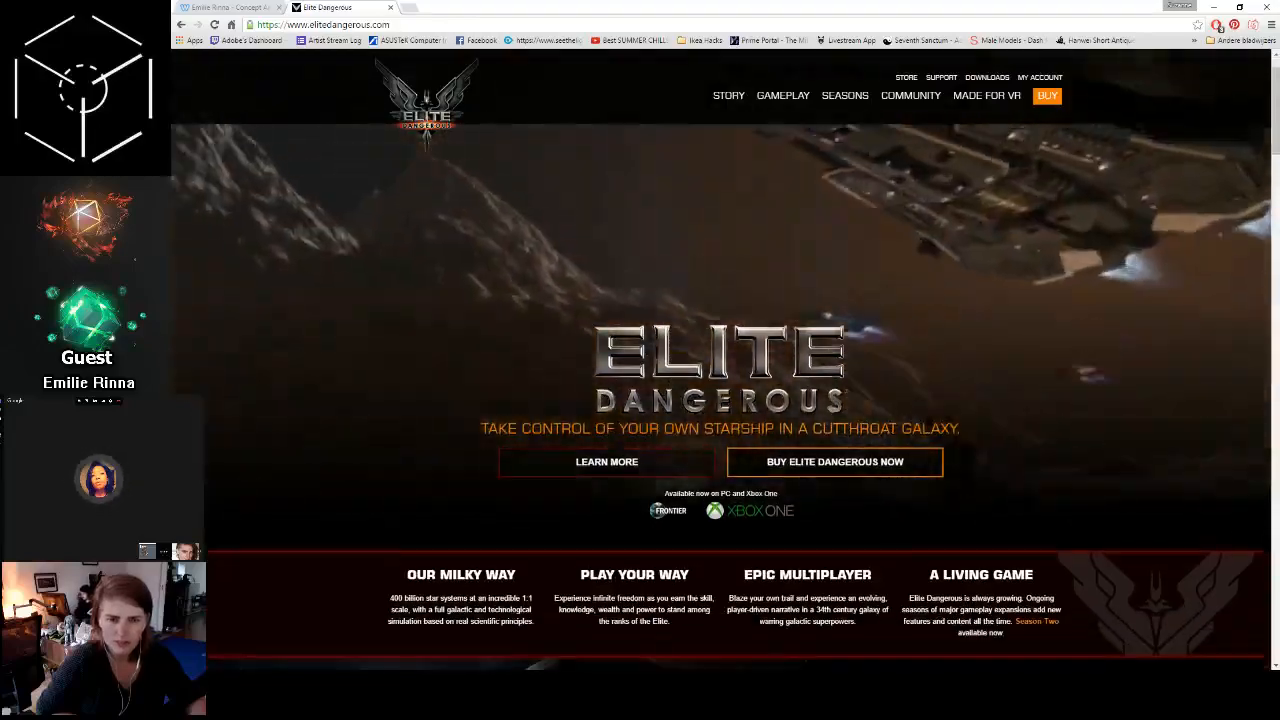
{"action": "scroll", "coordinate": [926, 424], "scroll_direction": "down", "scroll_amount": 10}
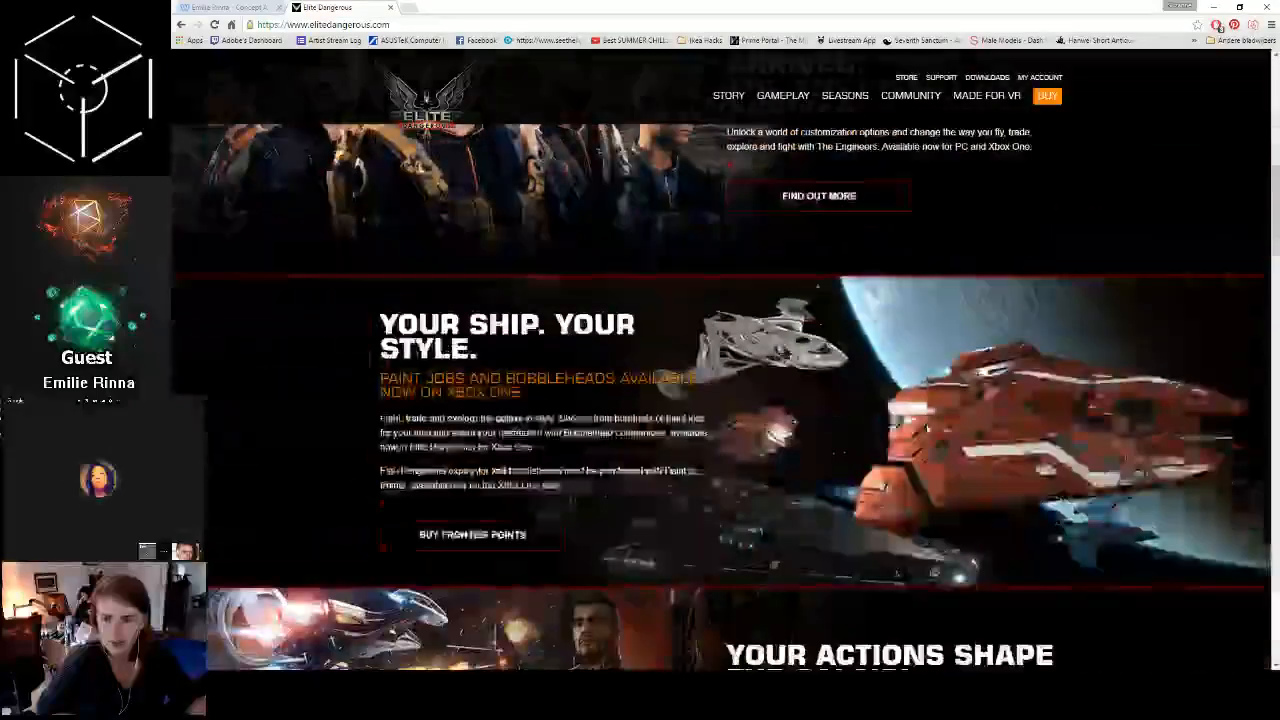
{"action": "scroll", "coordinate": [926, 424], "scroll_direction": "down", "scroll_amount": 7}
Step: Examine the portfolio's Dual Universe container, engine, core unit and interior concepts, and open the Personal page
{"action": "left_click", "coordinate": [226, 6]}
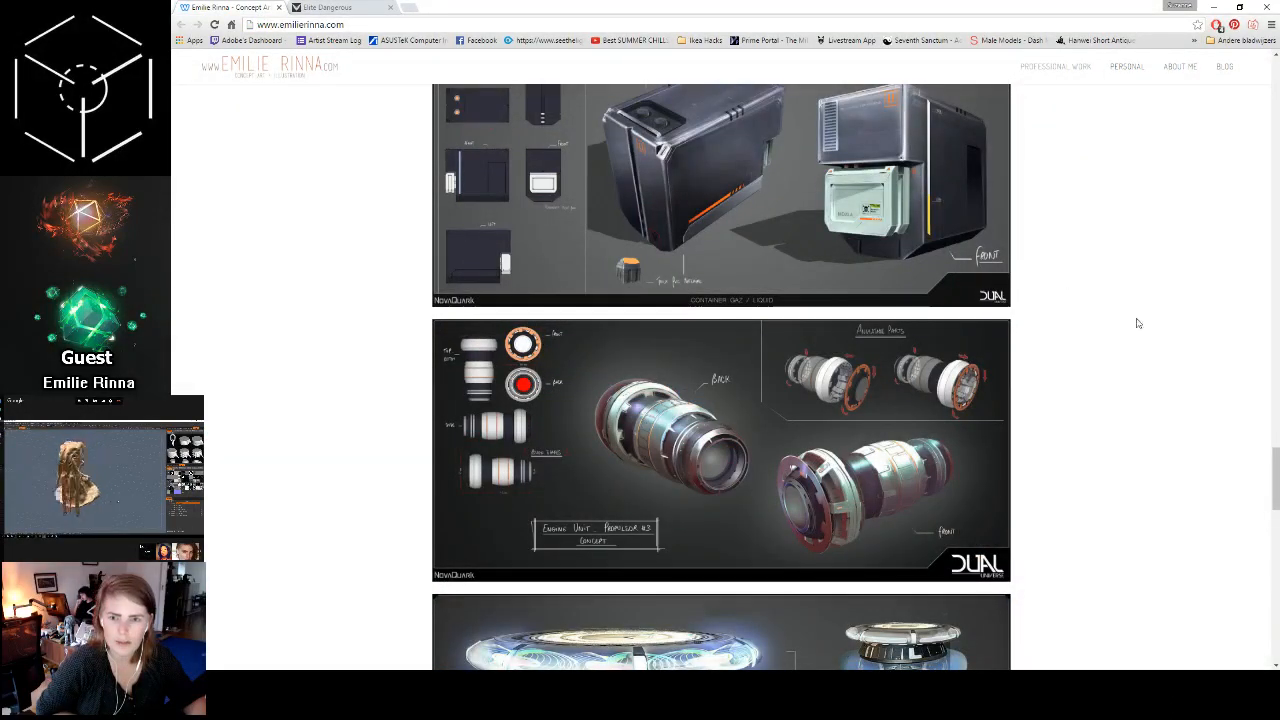
{"action": "scroll", "coordinate": [1137, 323], "scroll_direction": "up", "scroll_amount": 5}
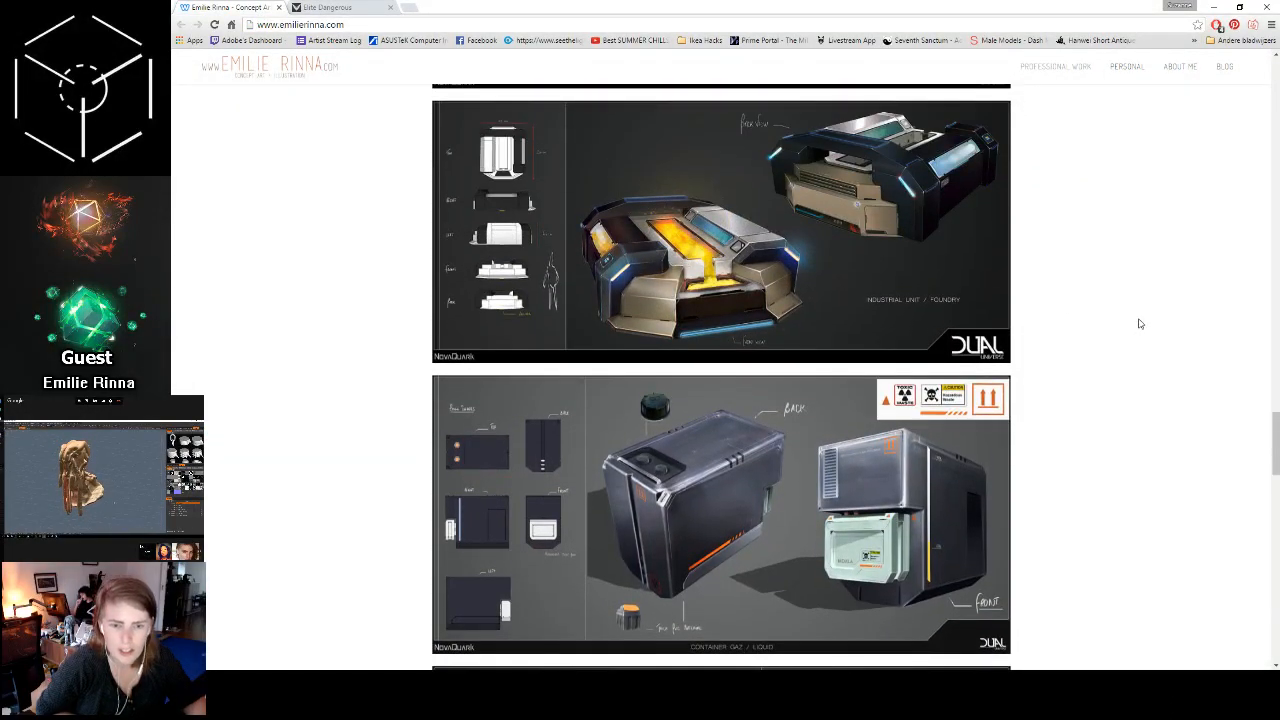
{"action": "scroll", "coordinate": [1139, 323], "scroll_direction": "down", "scroll_amount": 10}
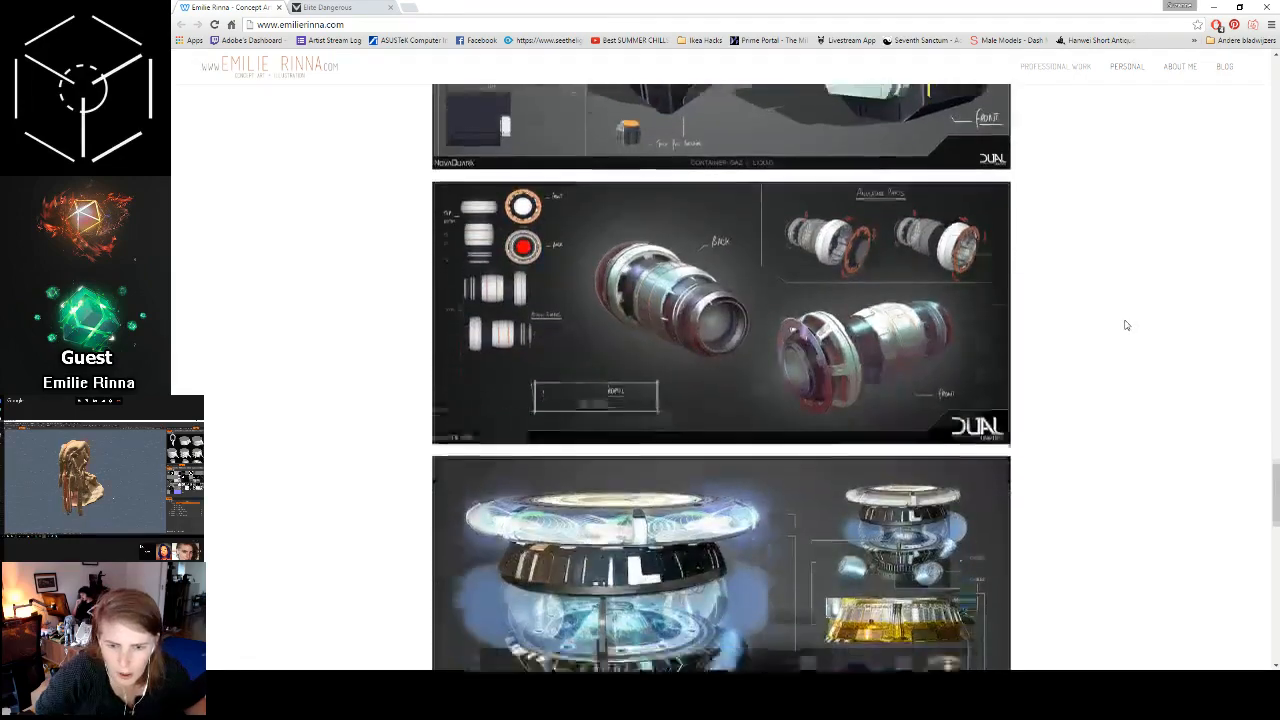
{"action": "scroll", "coordinate": [1125, 325], "scroll_direction": "down", "scroll_amount": 3}
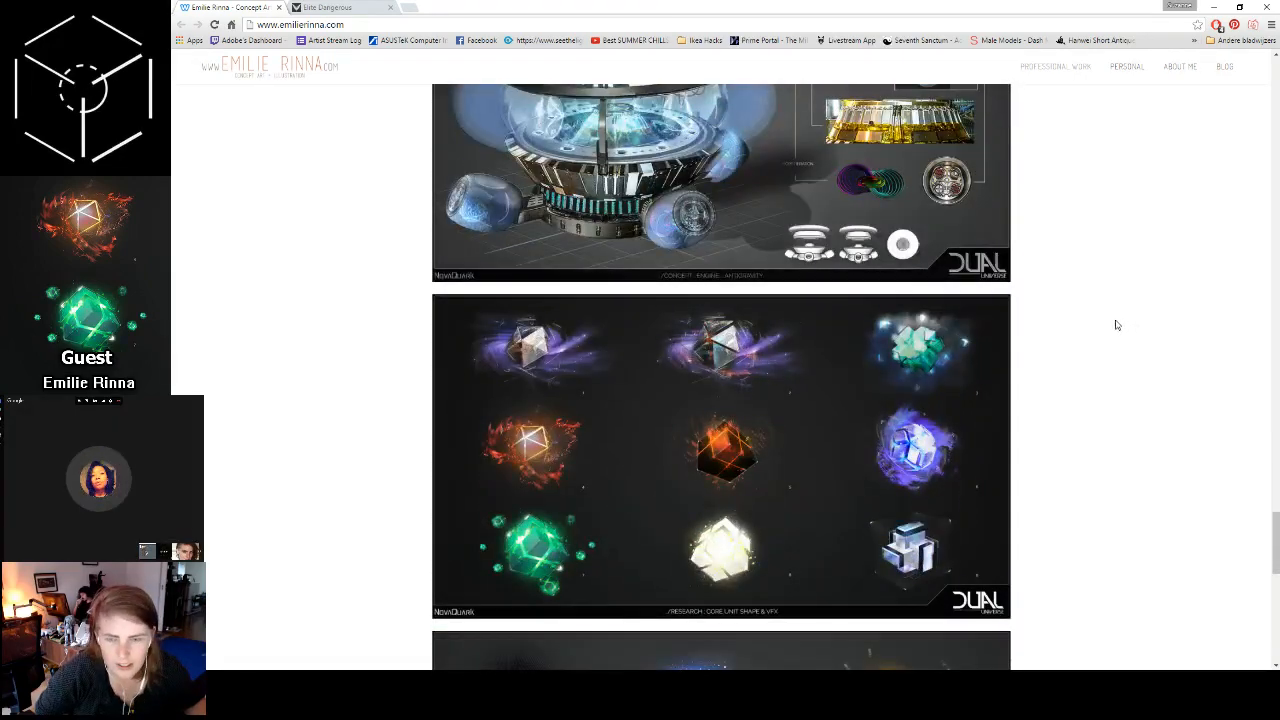
{"action": "scroll", "coordinate": [1100, 318], "scroll_direction": "down", "scroll_amount": 5}
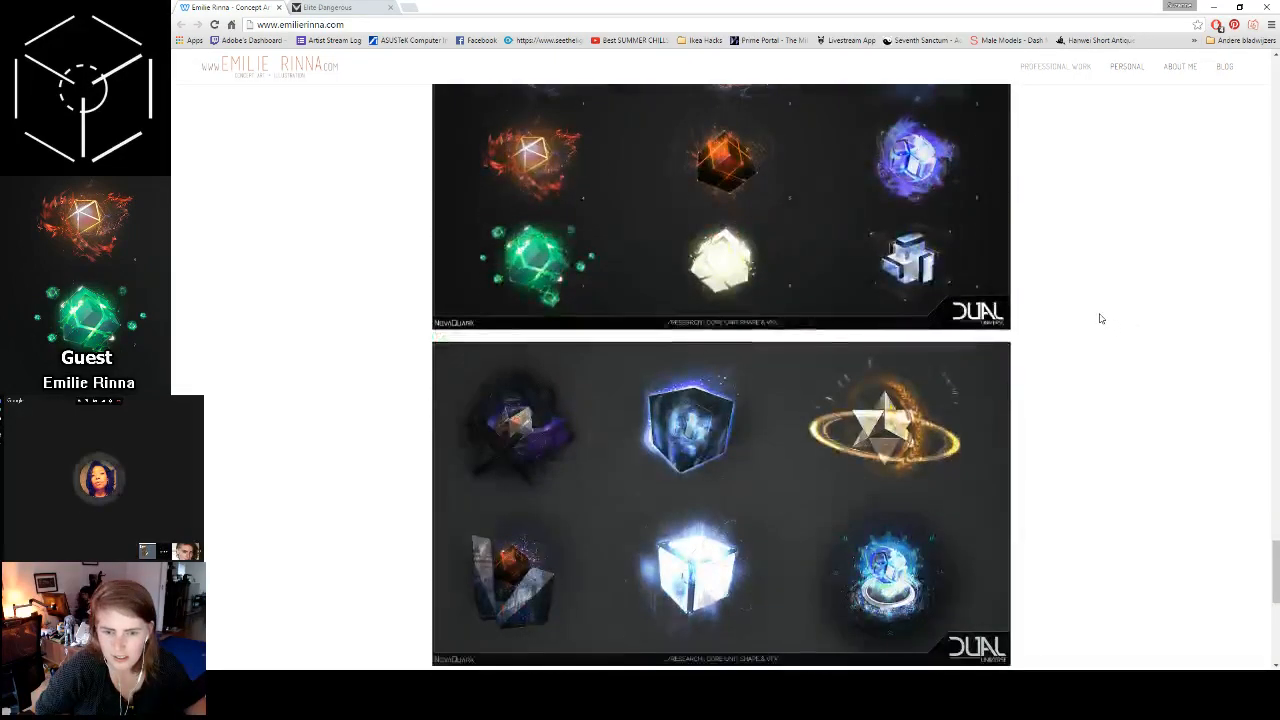
{"action": "scroll", "coordinate": [1100, 318], "scroll_direction": "down", "scroll_amount": 4}
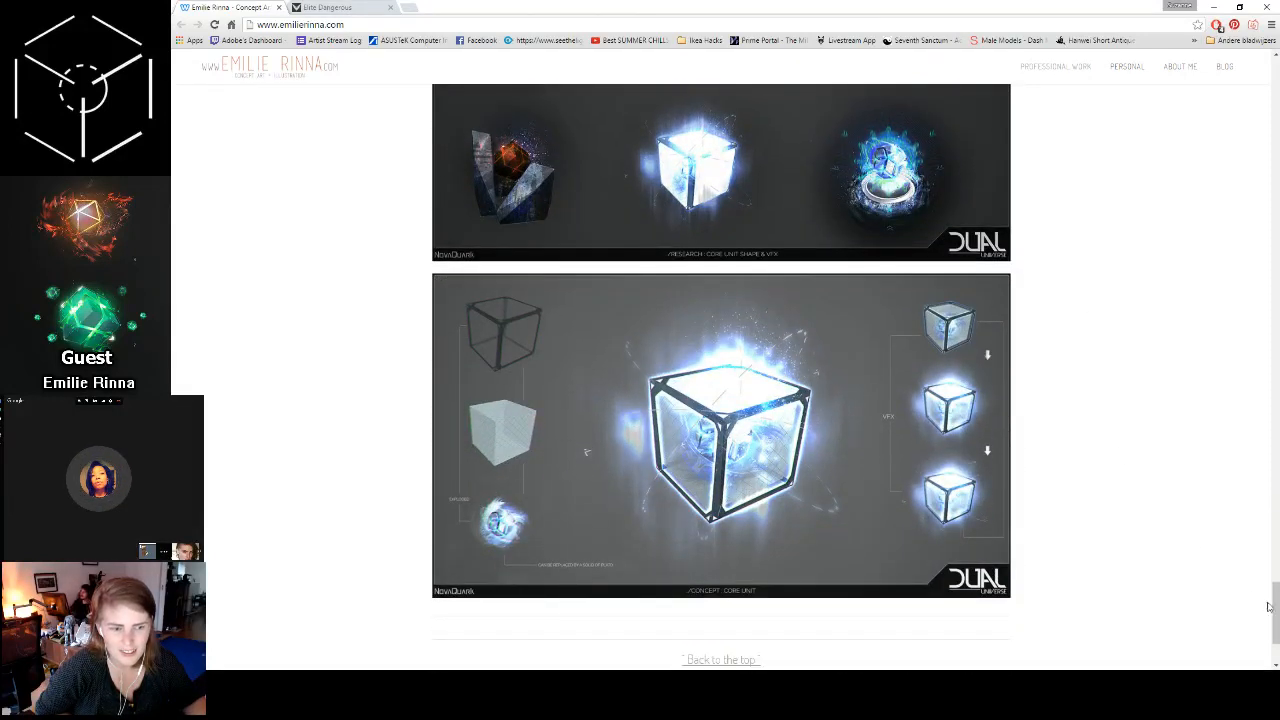
{"action": "left_click_drag", "start_coordinate": [1276, 607], "coordinate": [1205, 334]}
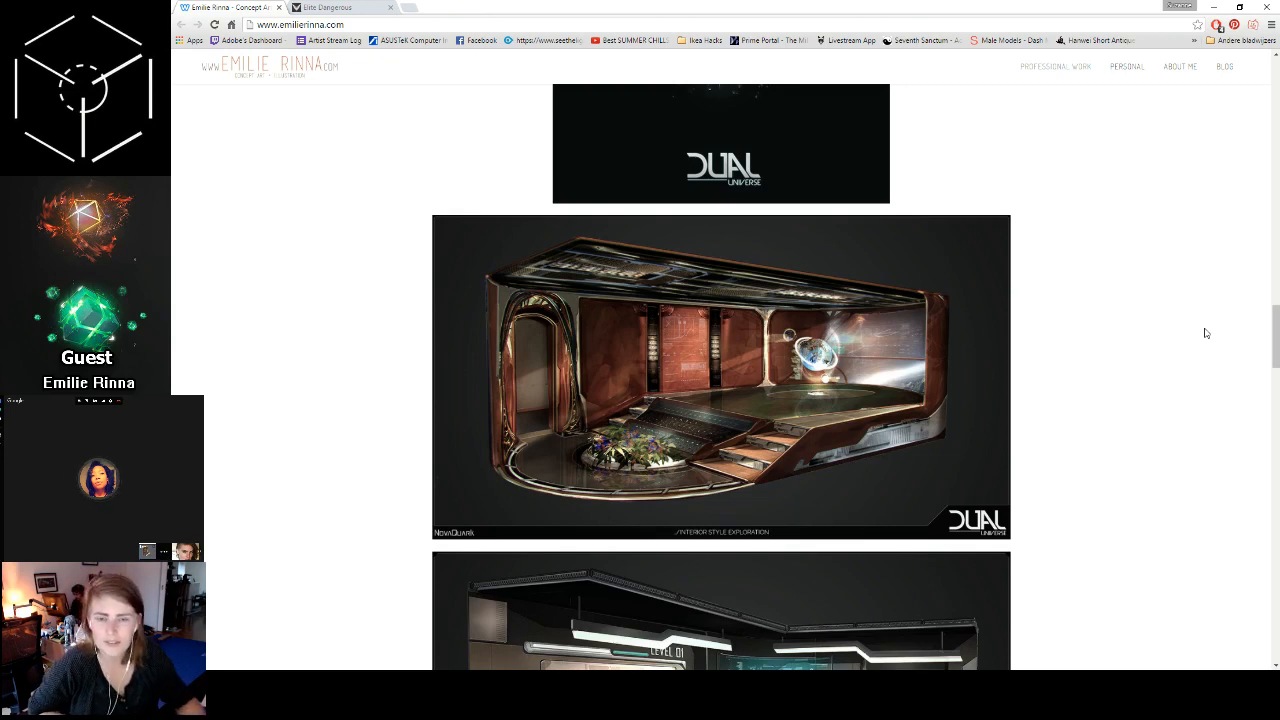
{"action": "left_click_drag", "start_coordinate": [1276, 330], "coordinate": [1274, 278]}
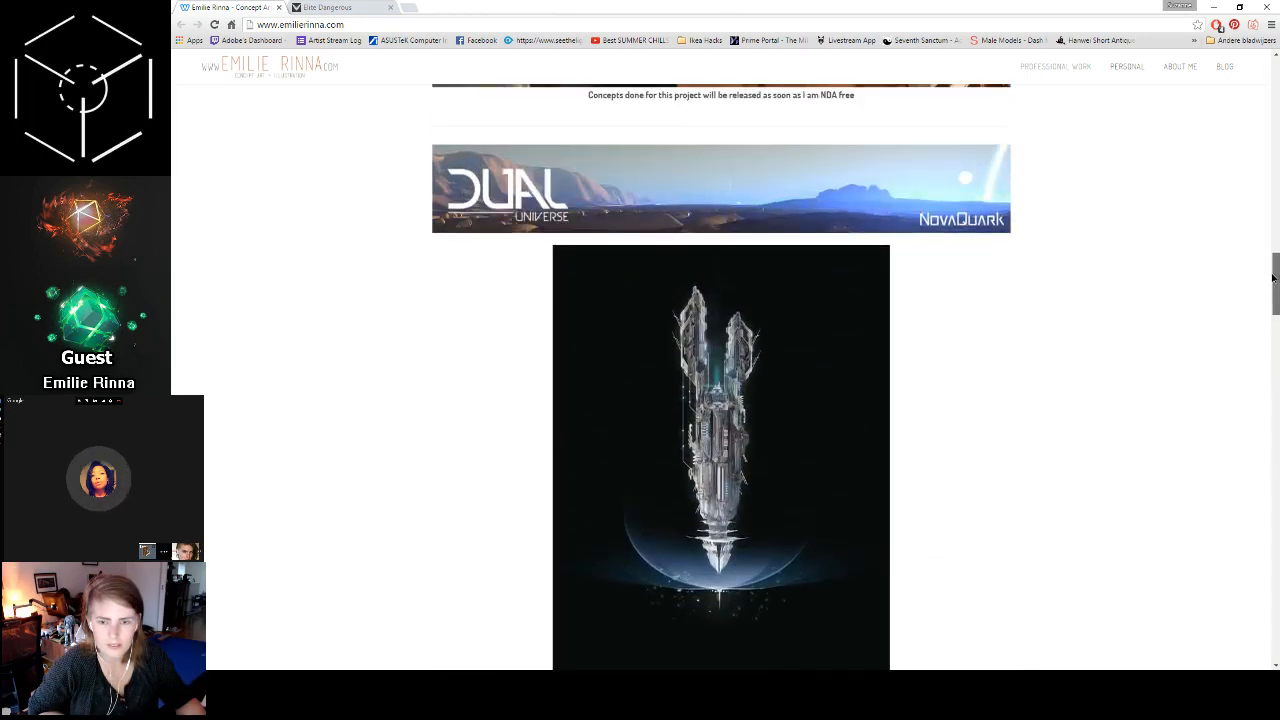
{"action": "left_click_drag", "start_coordinate": [1274, 278], "coordinate": [1270, 133]}
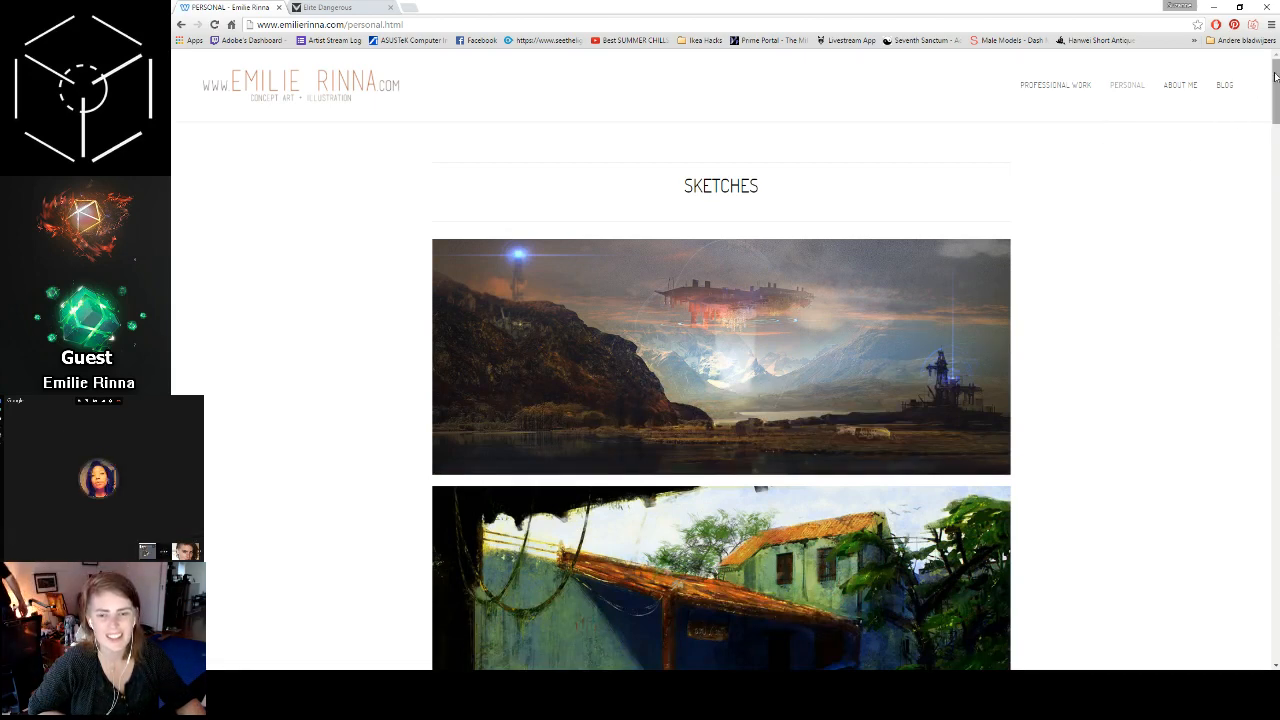
Step: Examine the sketches, character designs and movie studies on the Personal page, and return to the first landscape paintings
{"action": "scroll", "coordinate": [1275, 77], "scroll_direction": "down", "scroll_amount": 1}
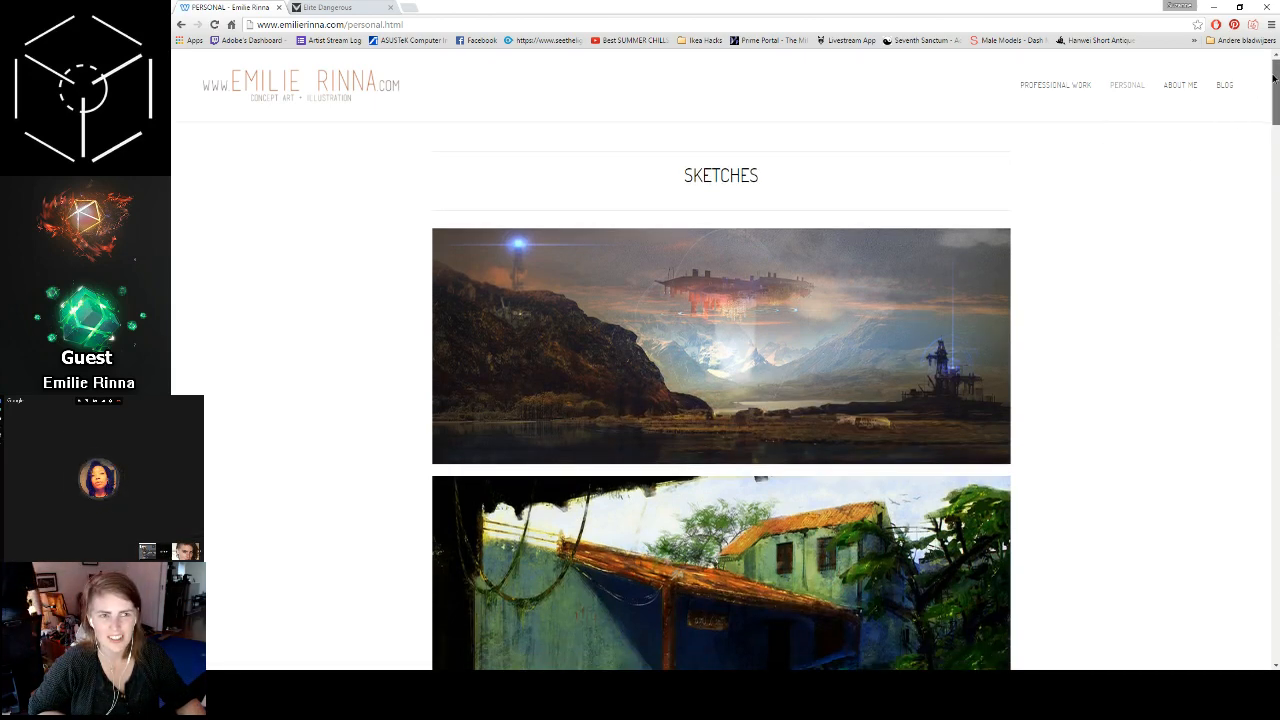
{"action": "left_click_drag", "start_coordinate": [1275, 77], "coordinate": [1257, 296]}
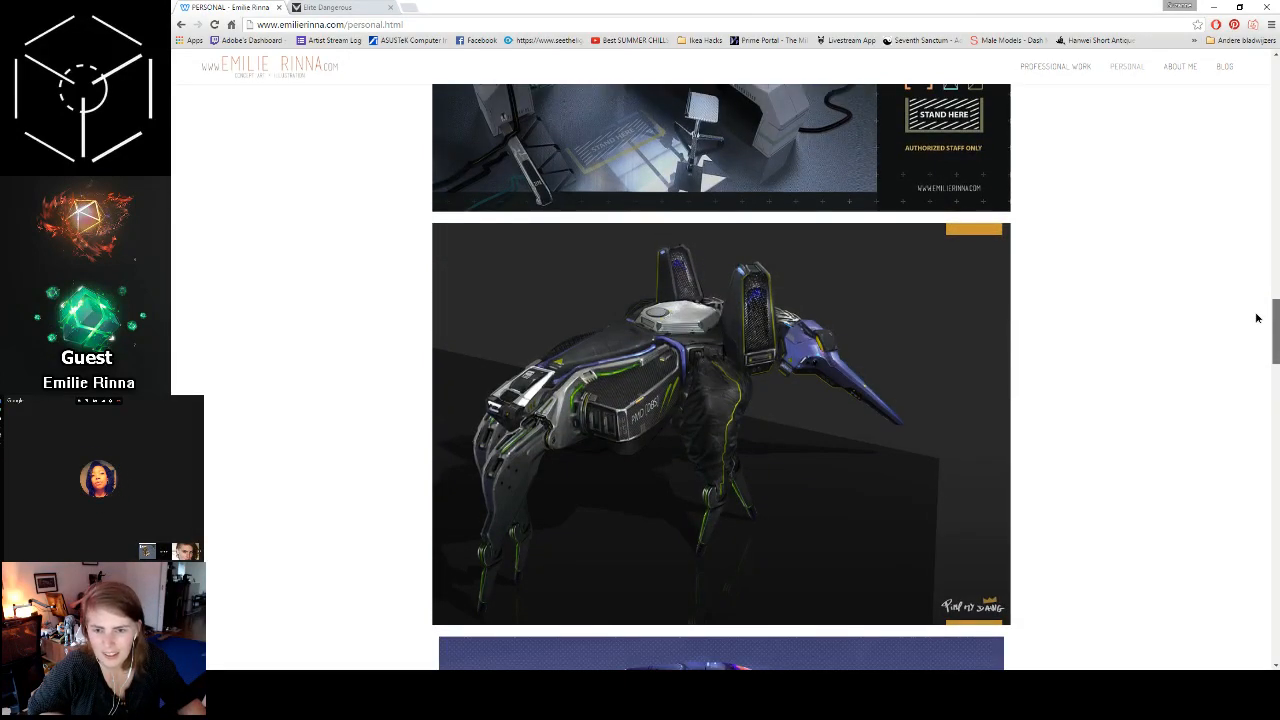
{"action": "left_click_drag", "start_coordinate": [1257, 318], "coordinate": [1257, 438]}
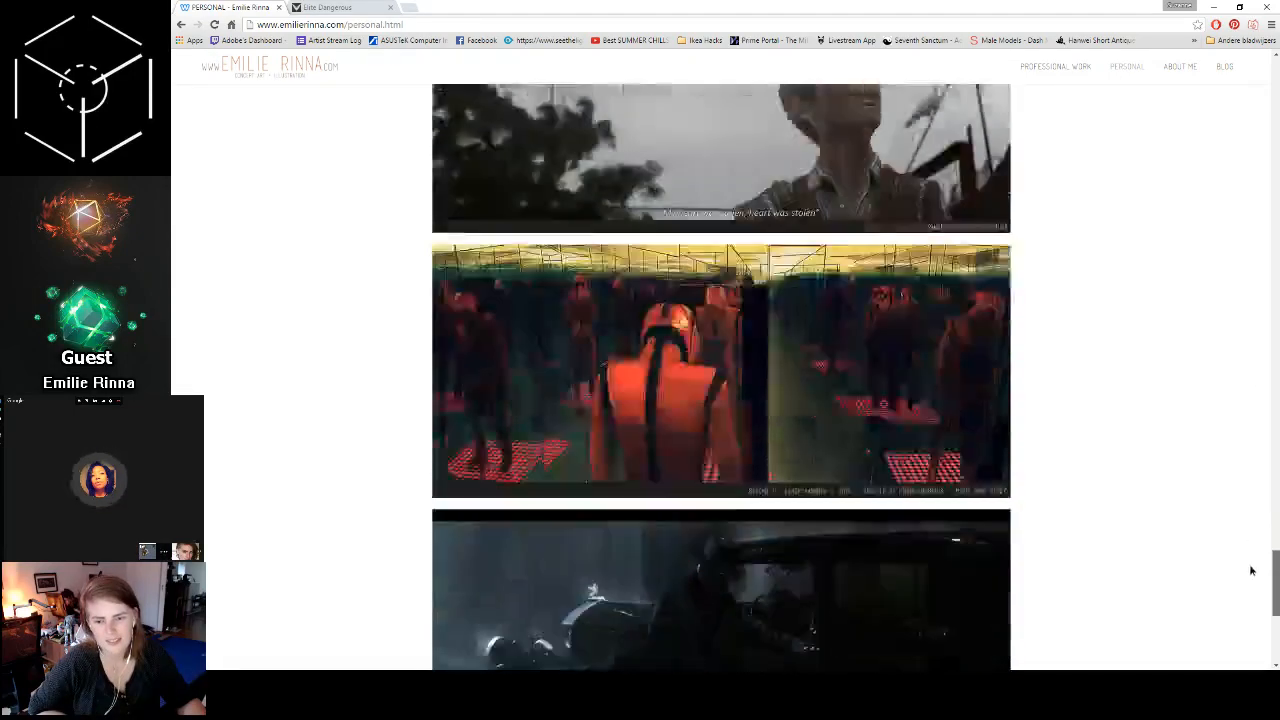
{"action": "scroll", "coordinate": [1249, 599], "scroll_direction": "down", "scroll_amount": 1}
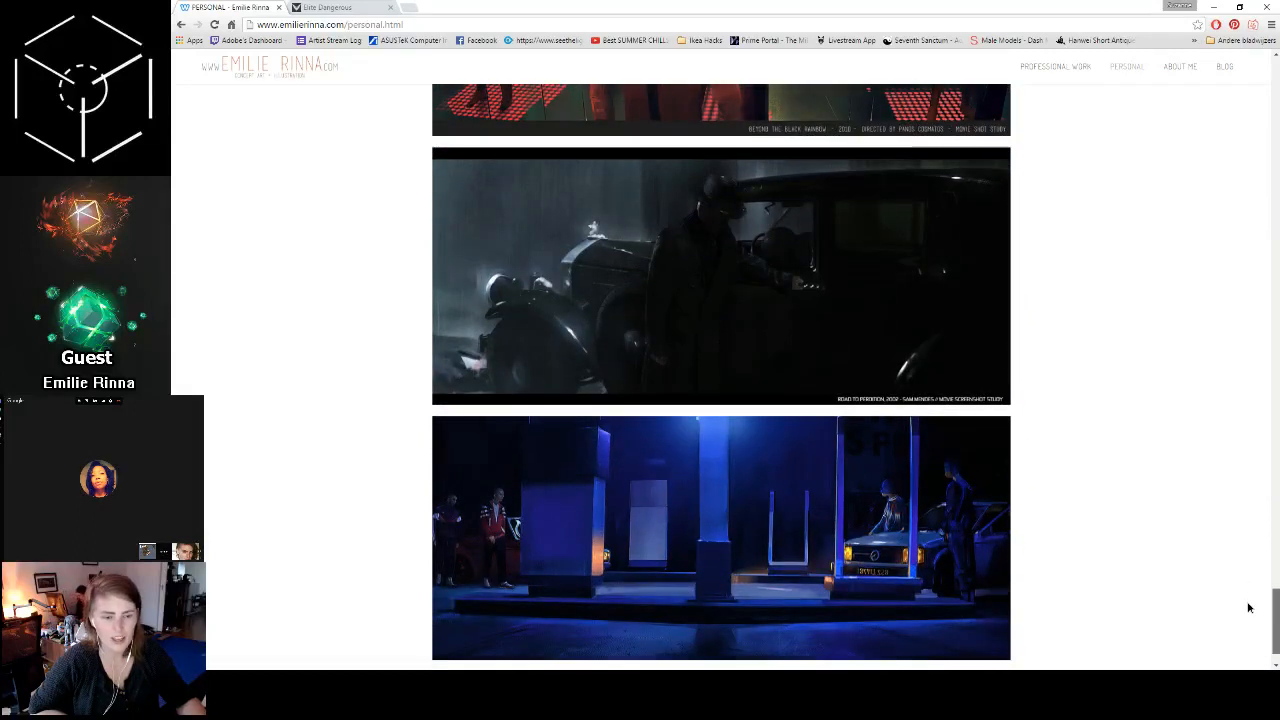
{"action": "scroll", "coordinate": [1246, 605], "scroll_direction": "down", "scroll_amount": 1}
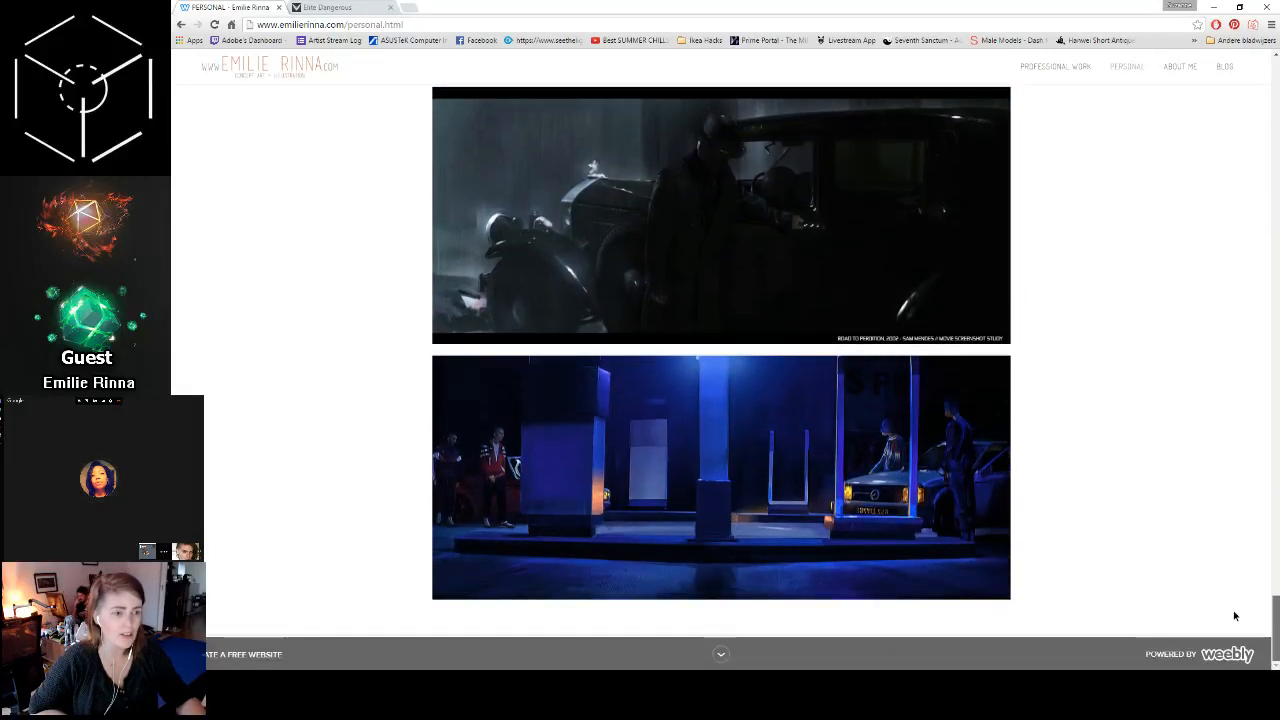
{"action": "scroll", "coordinate": [1235, 616], "scroll_direction": "up", "scroll_amount": 6}
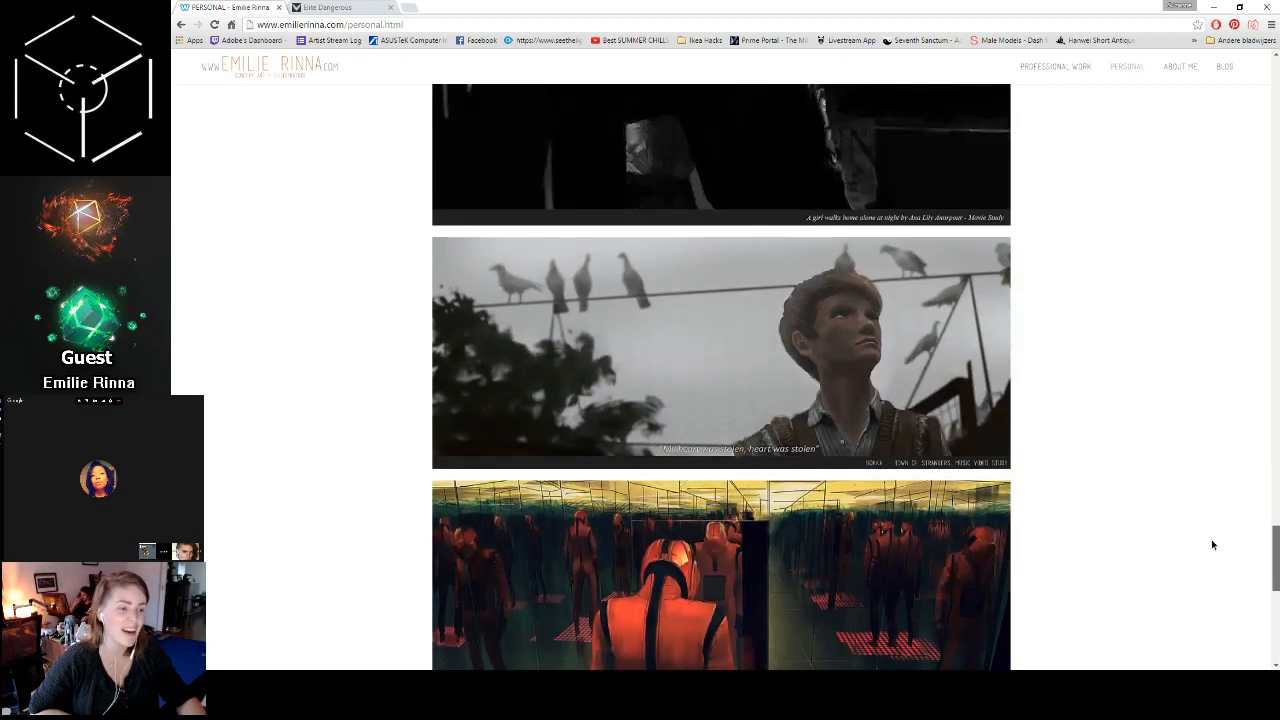
{"action": "scroll", "coordinate": [1212, 540], "scroll_direction": "up", "scroll_amount": 10}
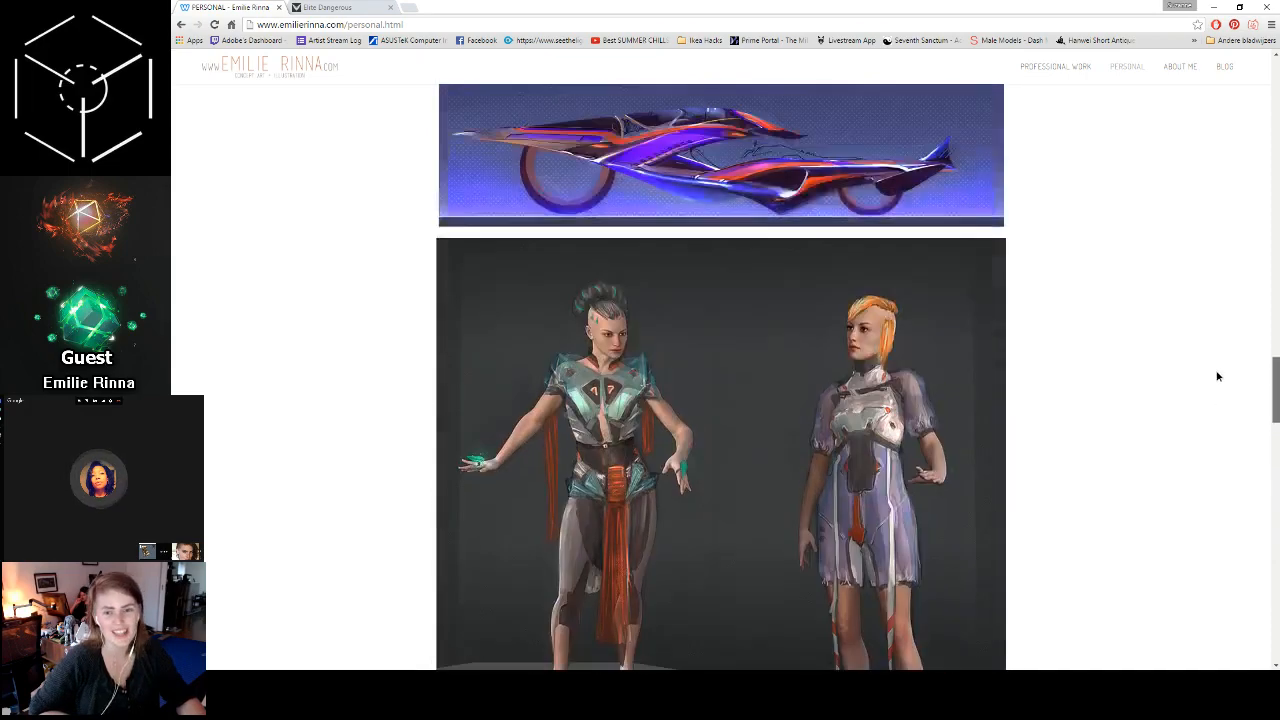
{"action": "scroll", "coordinate": [1217, 376], "scroll_direction": "up", "scroll_amount": 10}
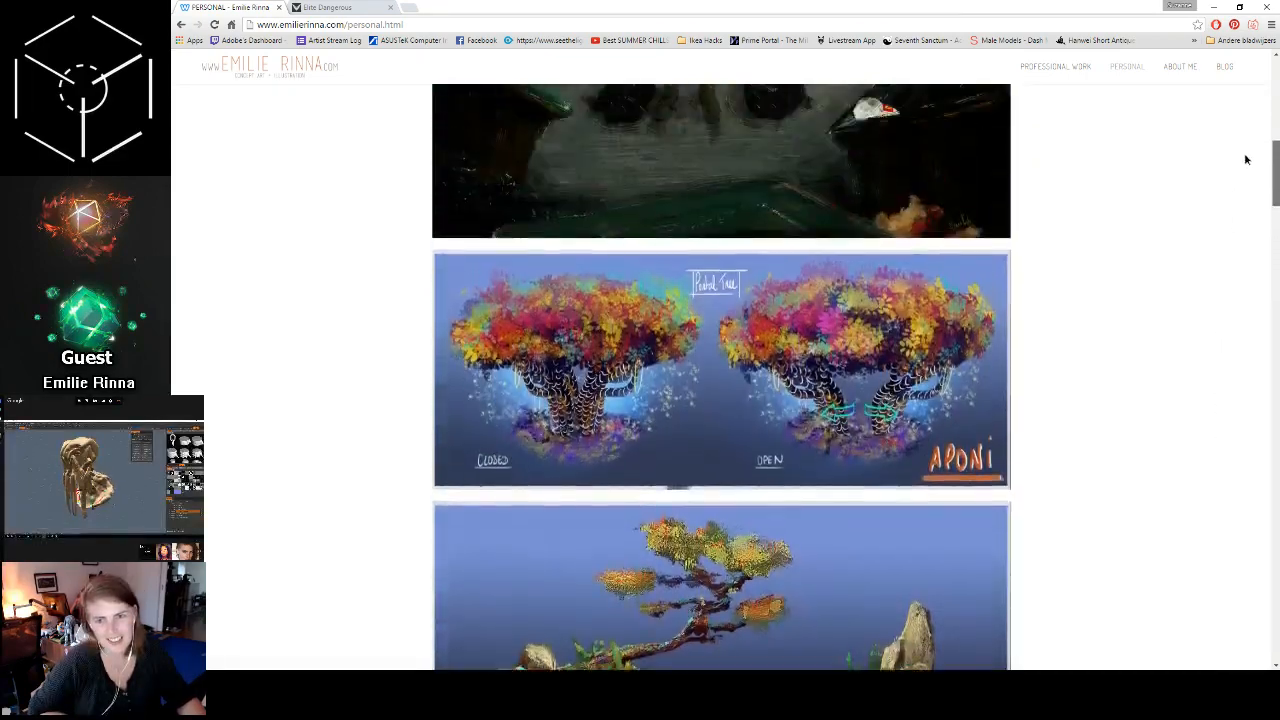
{"action": "scroll", "coordinate": [1245, 160], "scroll_direction": "up", "scroll_amount": 10}
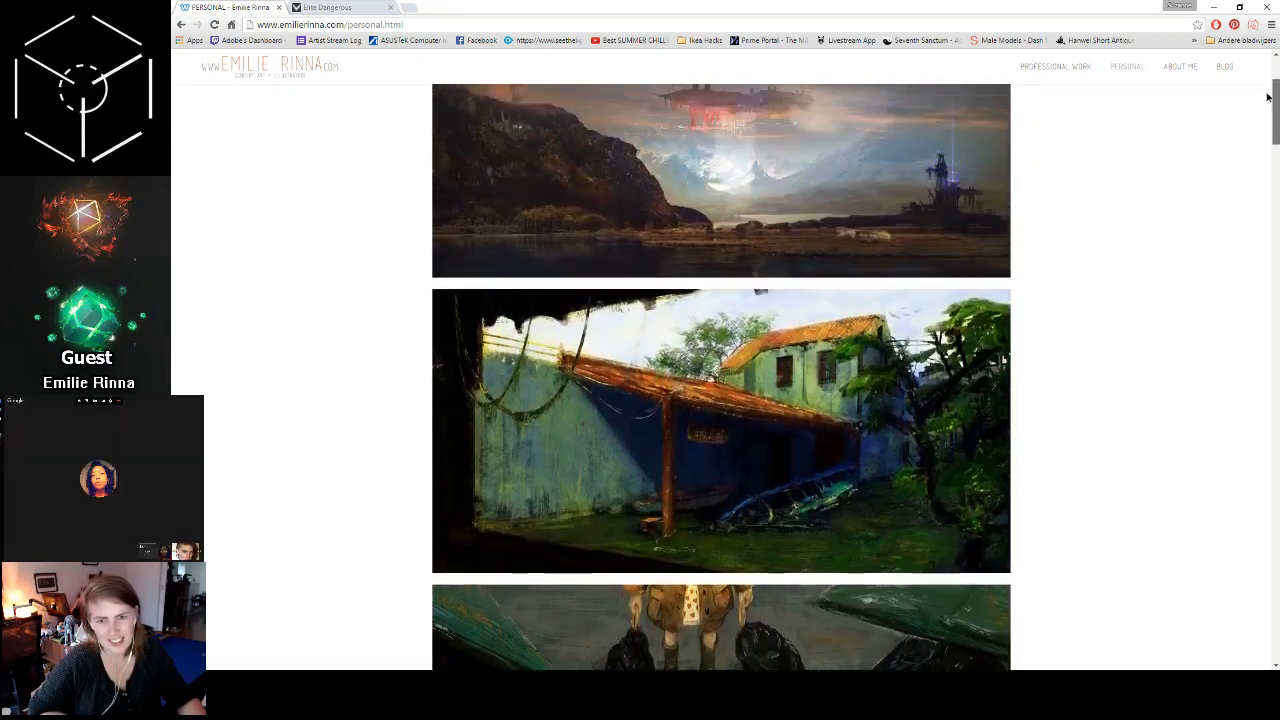
{"action": "scroll", "coordinate": [1267, 96], "scroll_direction": "up", "scroll_amount": 3}
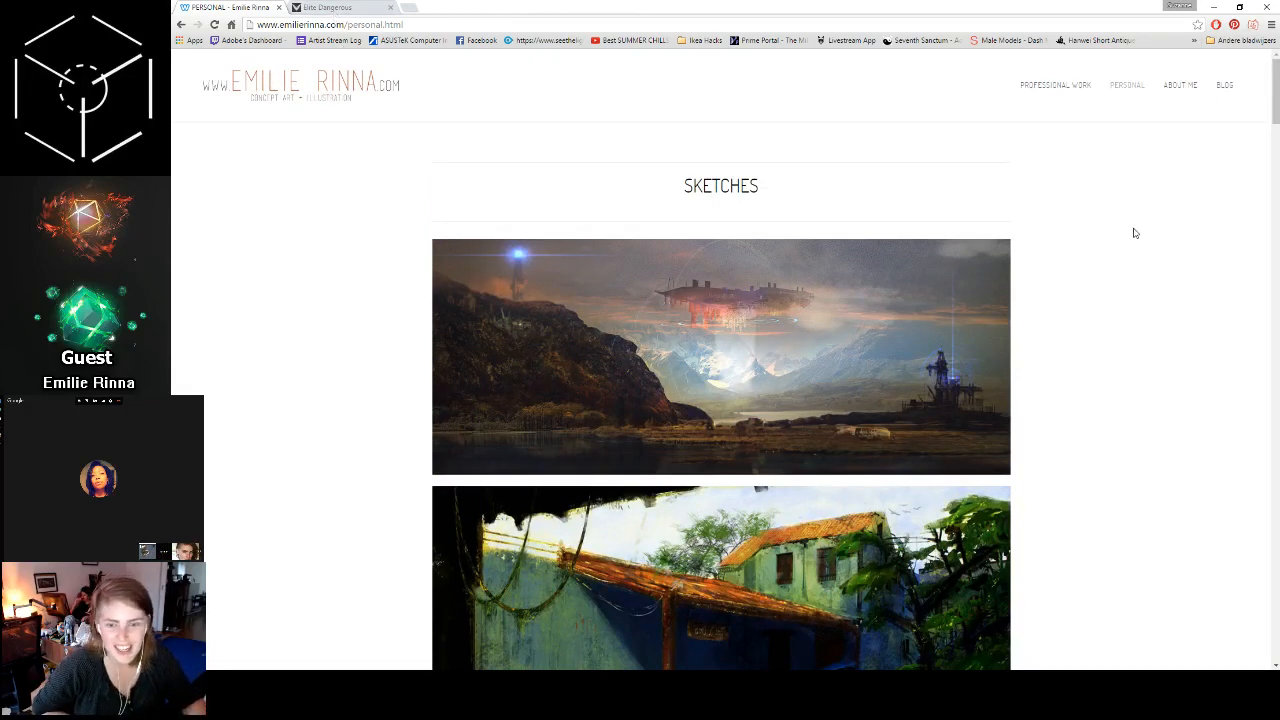
{"action": "scroll", "coordinate": [1134, 233], "scroll_direction": "down", "scroll_amount": 2}
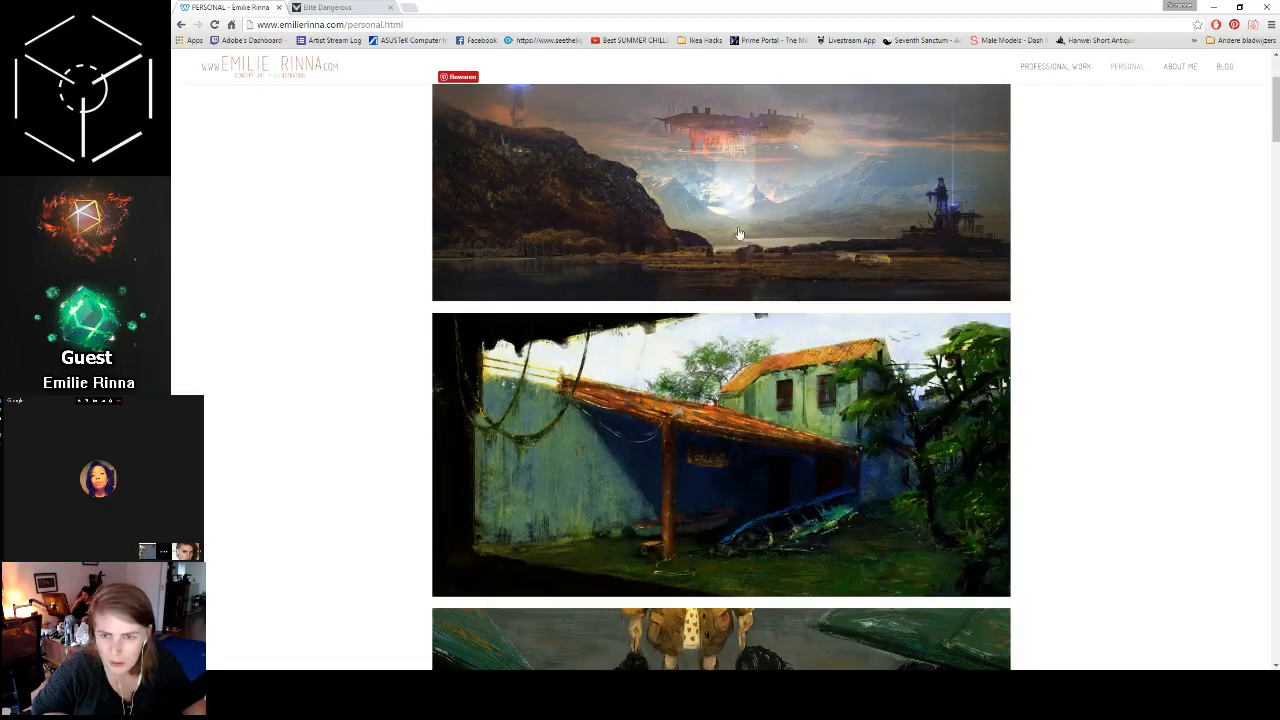
Step: Examine the Aponi tree and plant concepts on the Personal page, and return to the first landscape paintings
{"action": "scroll", "coordinate": [929, 357], "scroll_direction": "down", "scroll_amount": 2}
{"action": "scroll", "coordinate": [975, 358], "scroll_direction": "down", "scroll_amount": 6}
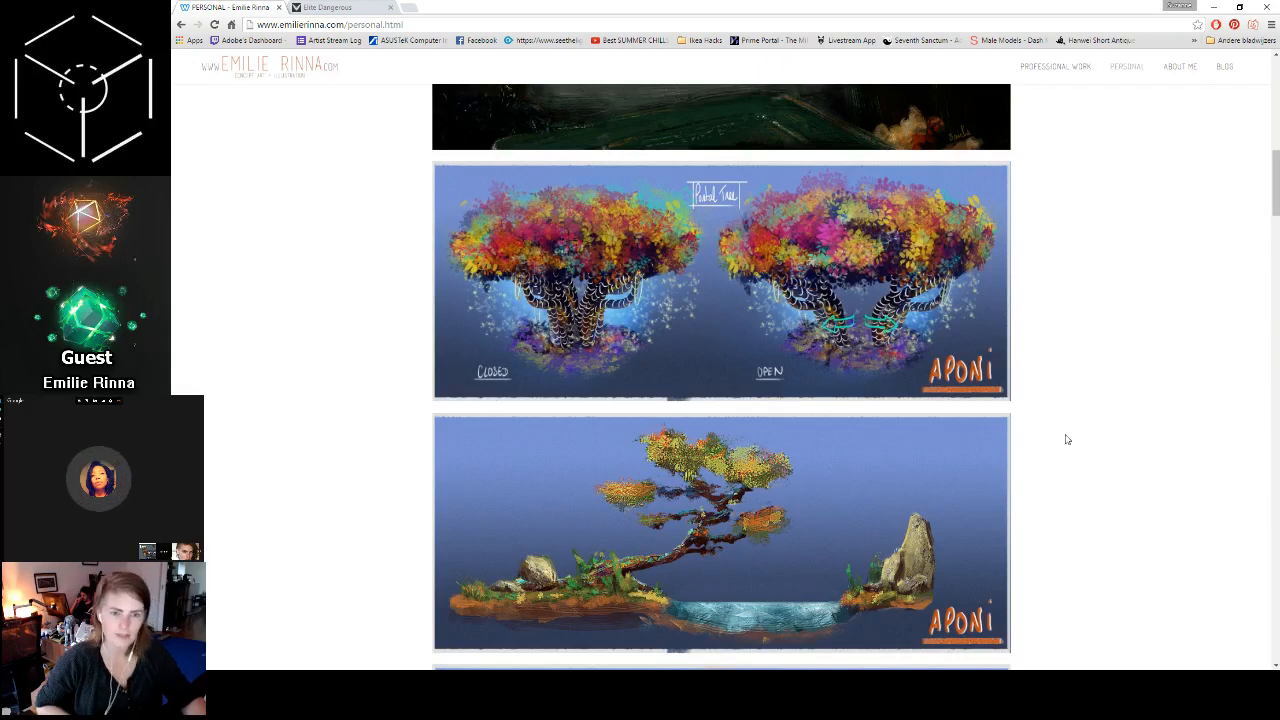
{"action": "scroll", "coordinate": [1067, 439], "scroll_direction": "down", "scroll_amount": 1}
{"action": "scroll", "coordinate": [1067, 439], "scroll_direction": "down", "scroll_amount": 3}
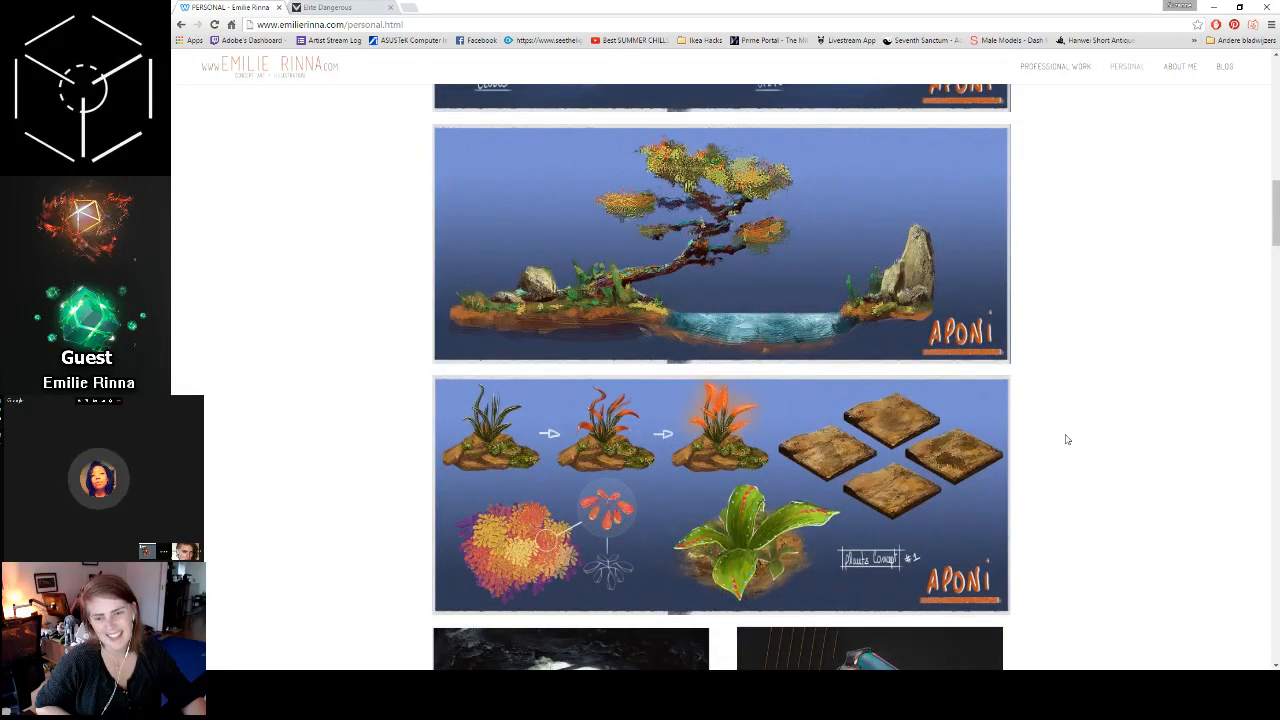
{"action": "scroll", "coordinate": [1067, 439], "scroll_direction": "up", "scroll_amount": 4}
{"action": "scroll", "coordinate": [1067, 439], "scroll_direction": "up", "scroll_amount": 5}
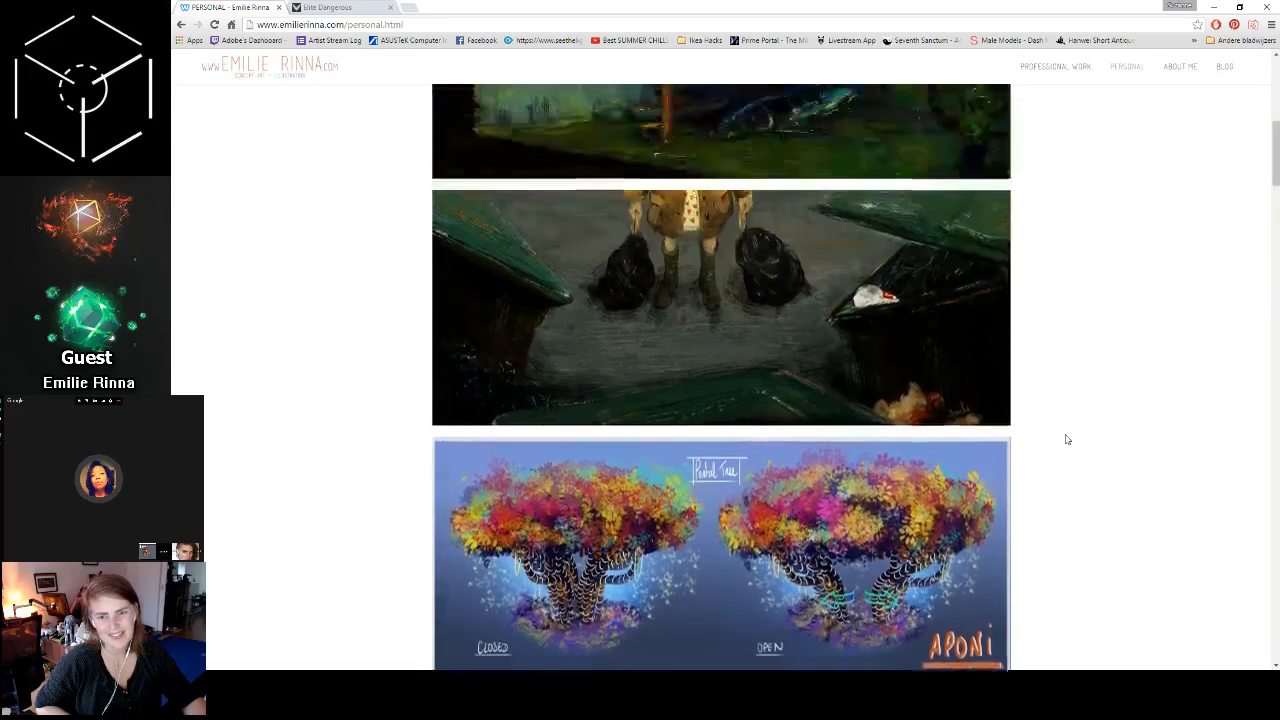
{"action": "scroll", "coordinate": [1066, 439], "scroll_direction": "up", "scroll_amount": 2}
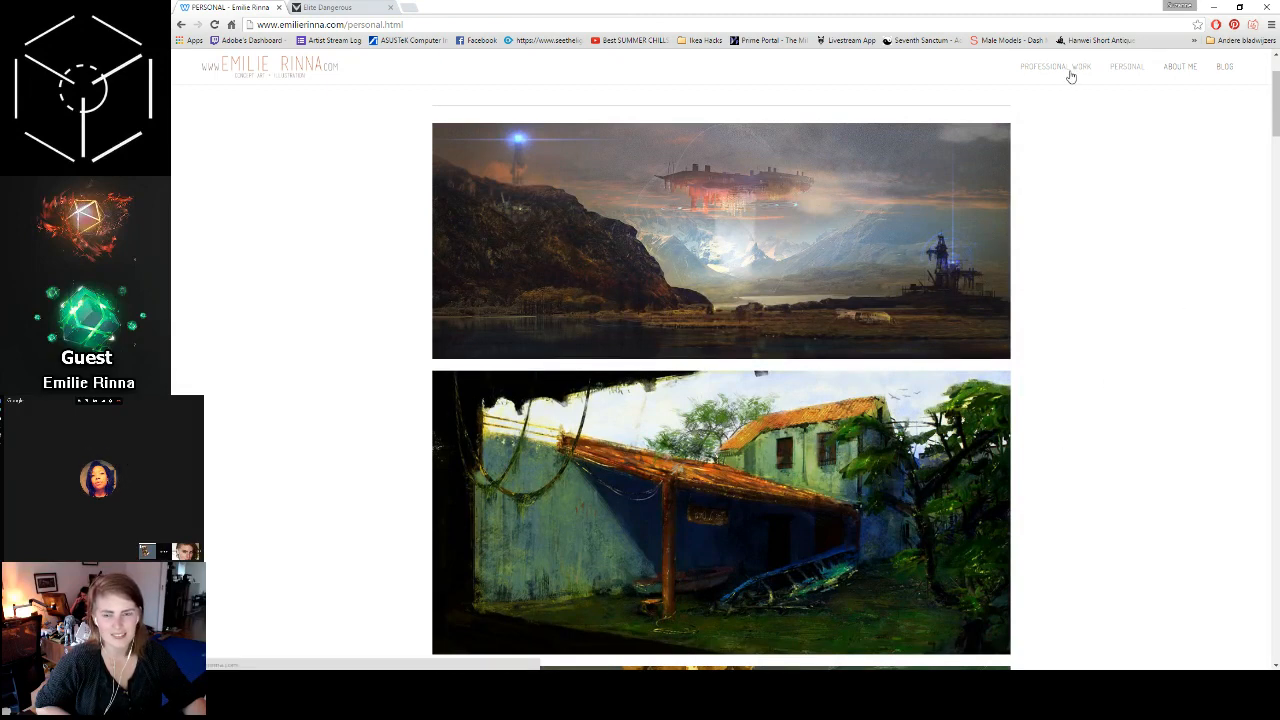
Step: Open the Professional Work page and look through its Elite Dangerous, LawBreakers and Dual Universe sections down to the interior style explorations
{"action": "left_click", "coordinate": [1070, 70]}
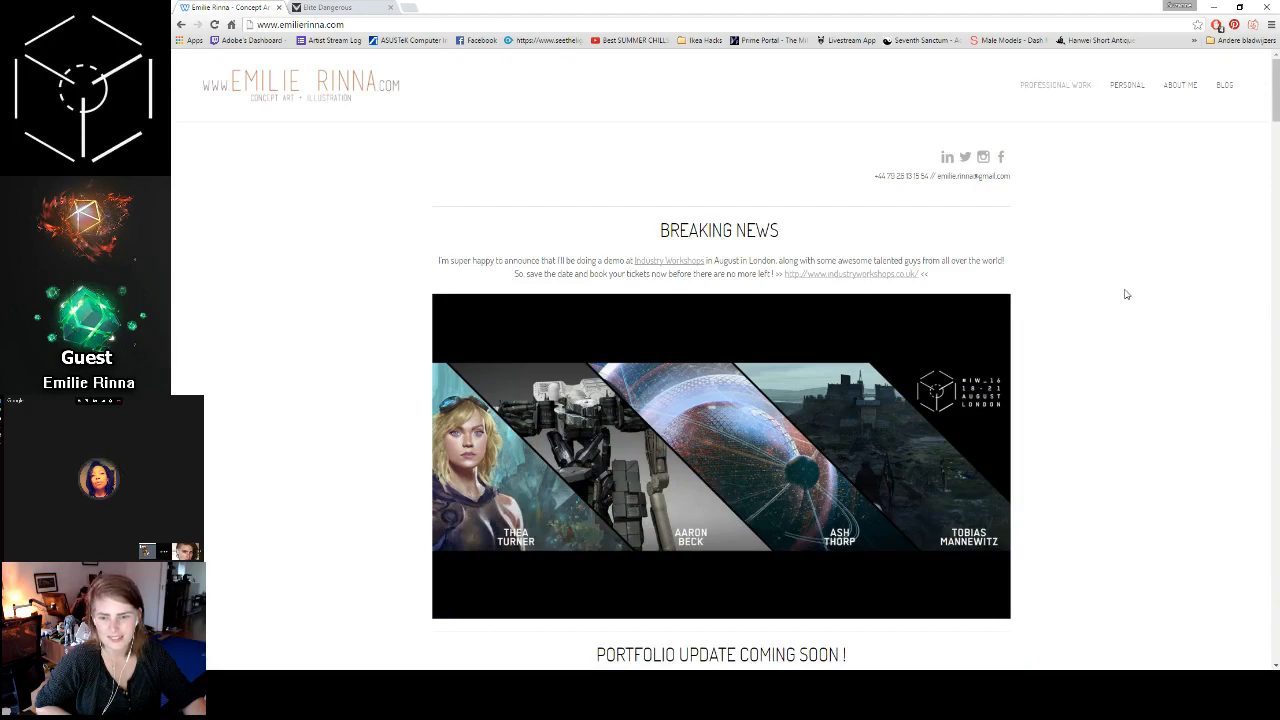
{"action": "scroll", "coordinate": [1124, 292], "scroll_direction": "down", "scroll_amount": 5}
{"action": "scroll", "coordinate": [1125, 293], "scroll_direction": "down", "scroll_amount": 5}
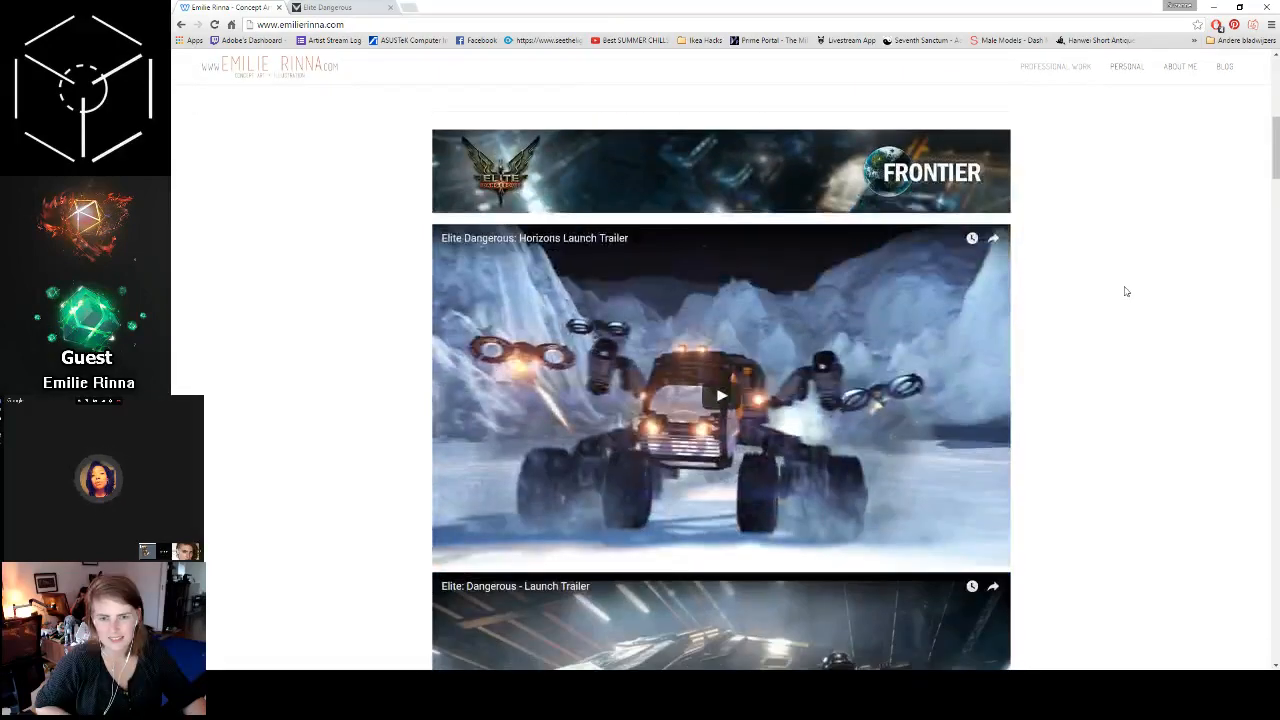
{"action": "scroll", "coordinate": [1125, 291], "scroll_direction": "down", "scroll_amount": 5}
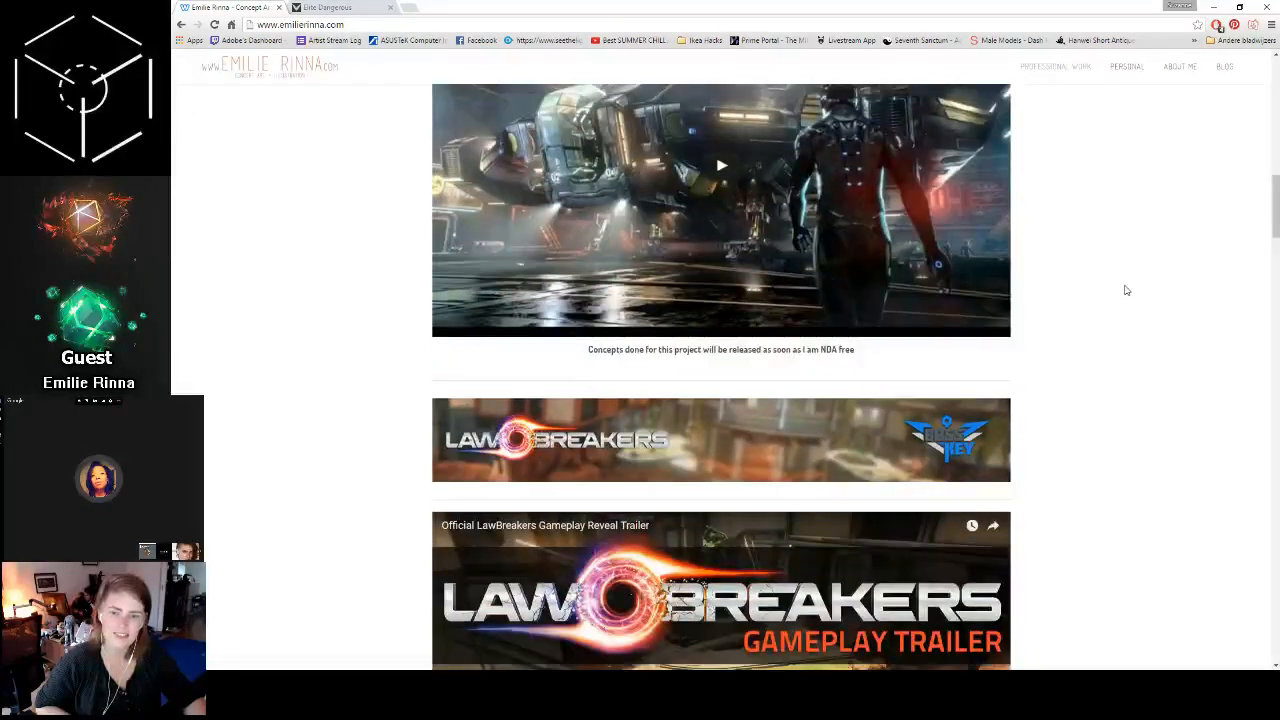
{"action": "scroll", "coordinate": [1125, 290], "scroll_direction": "down", "scroll_amount": 10}
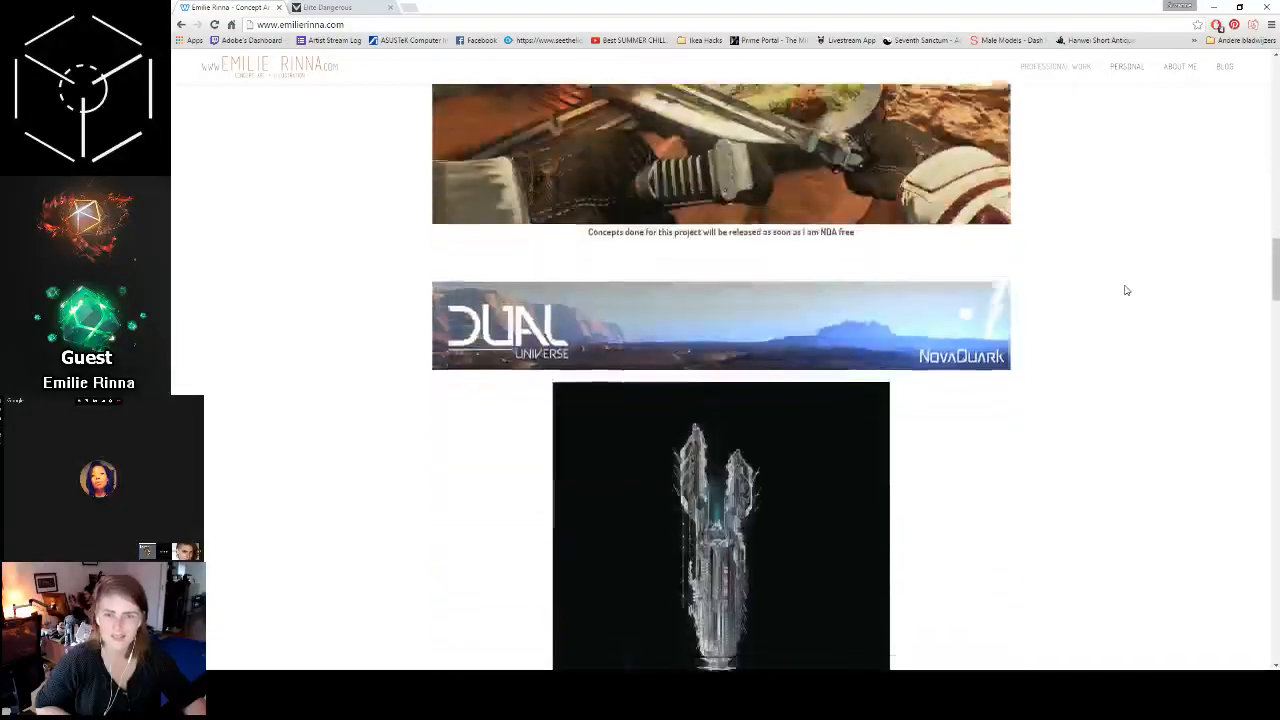
{"action": "scroll", "coordinate": [1123, 290], "scroll_direction": "down", "scroll_amount": 3}
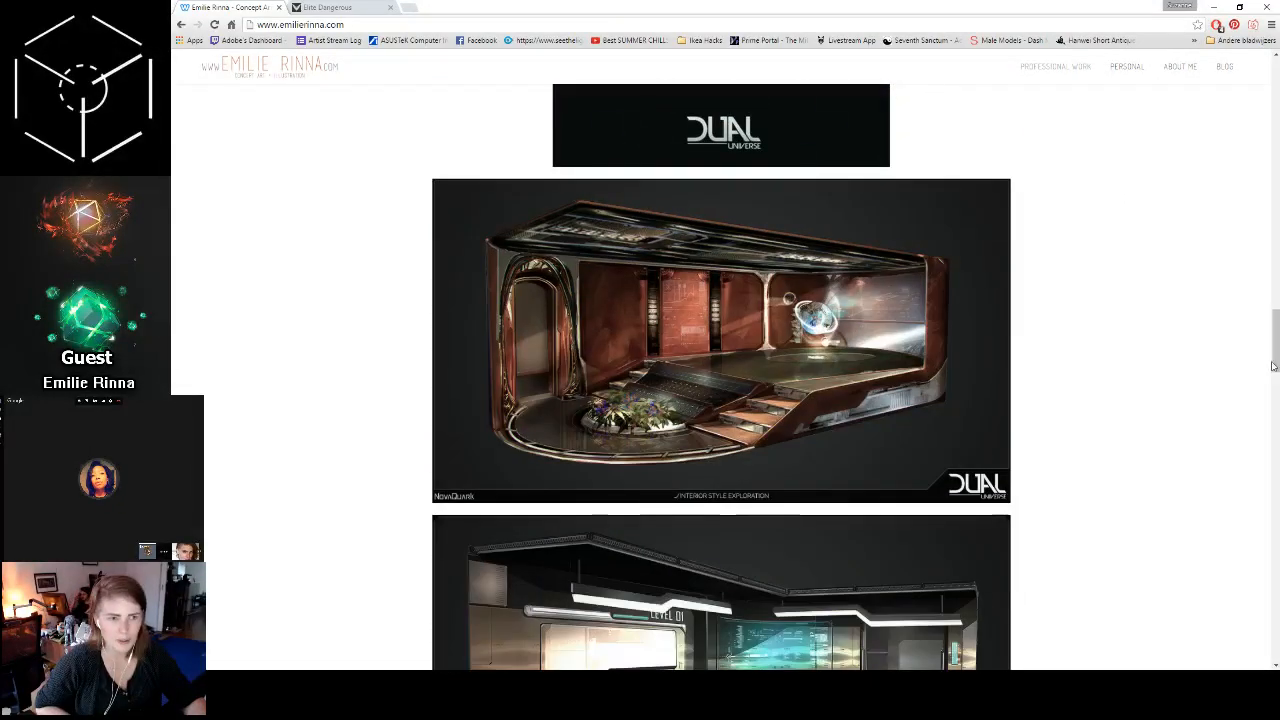
{"action": "left_click_drag", "start_coordinate": [1276, 362], "coordinate": [1273, 85]}
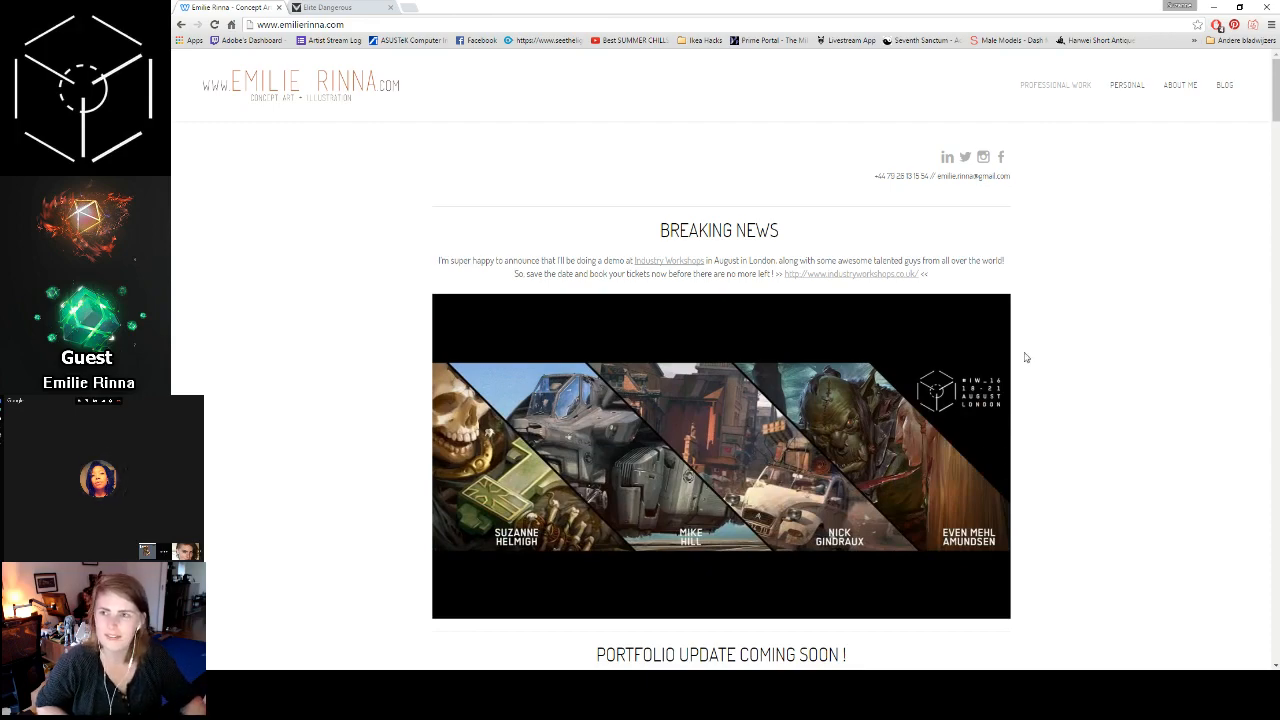
{"action": "scroll", "coordinate": [1029, 449], "scroll_direction": "down", "scroll_amount": 10}
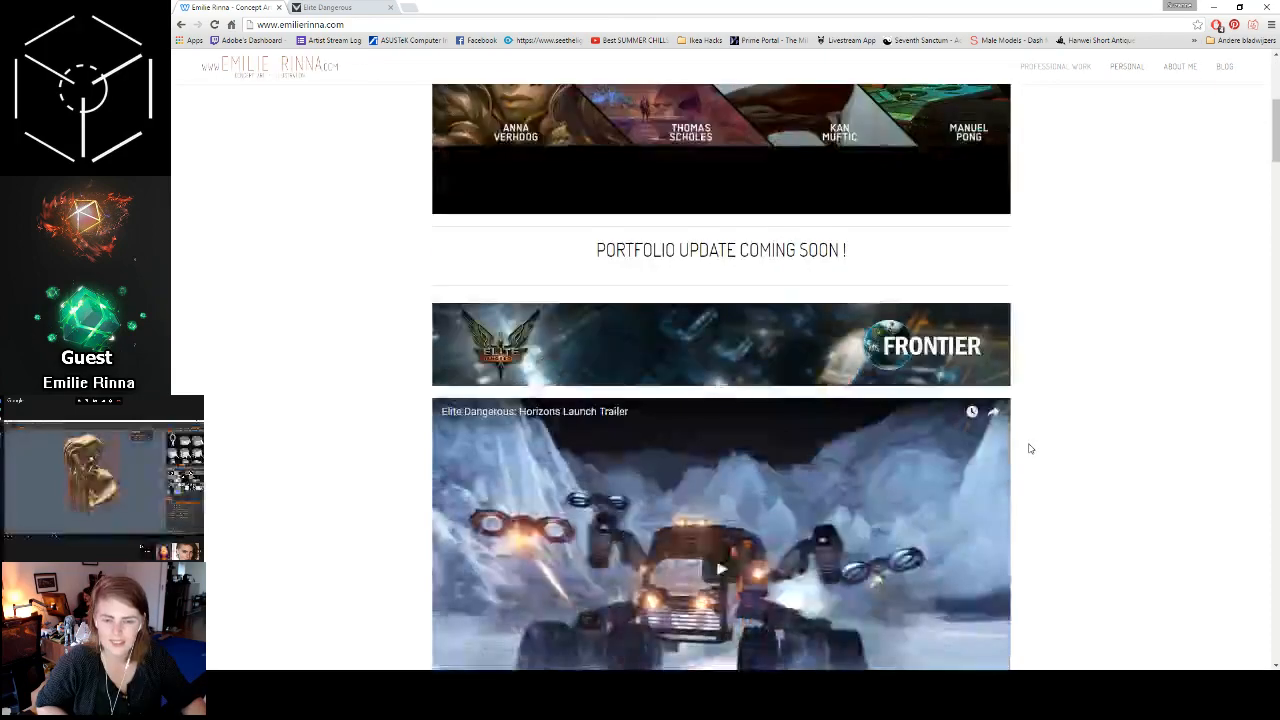
{"action": "scroll", "coordinate": [1049, 446], "scroll_direction": "down", "scroll_amount": 12}
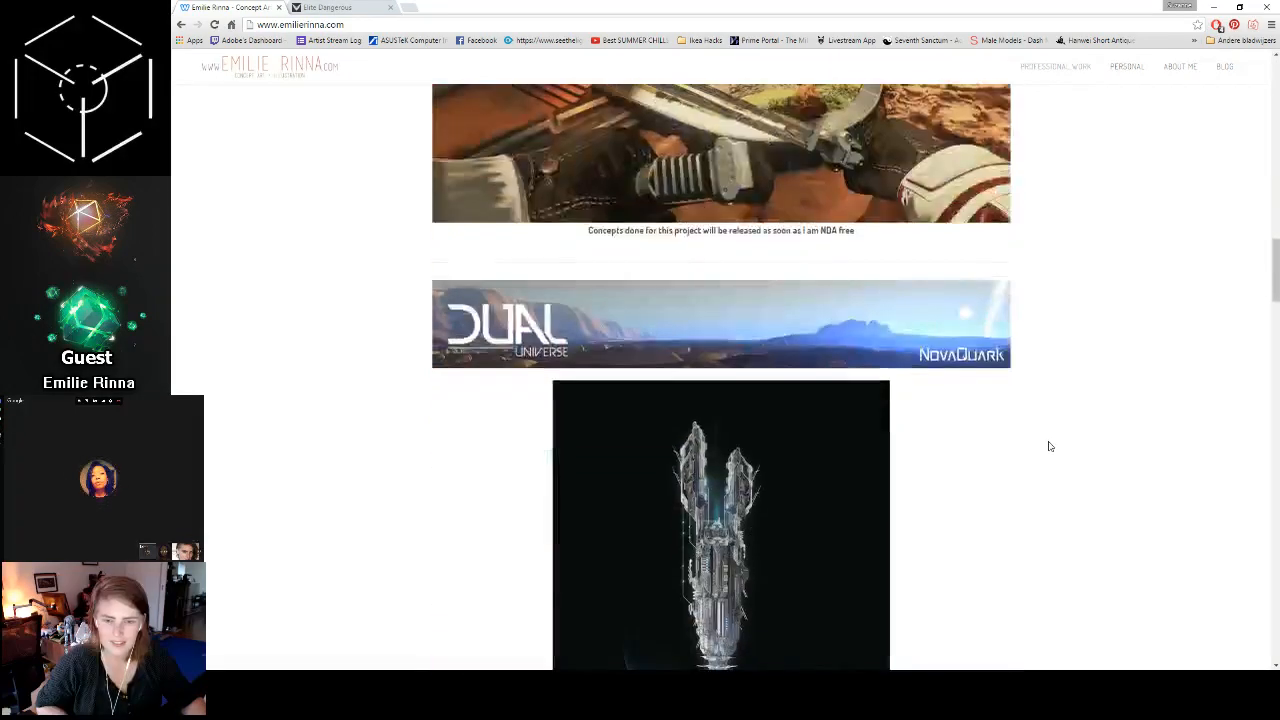
{"action": "scroll", "coordinate": [1049, 446], "scroll_direction": "down", "scroll_amount": 2}
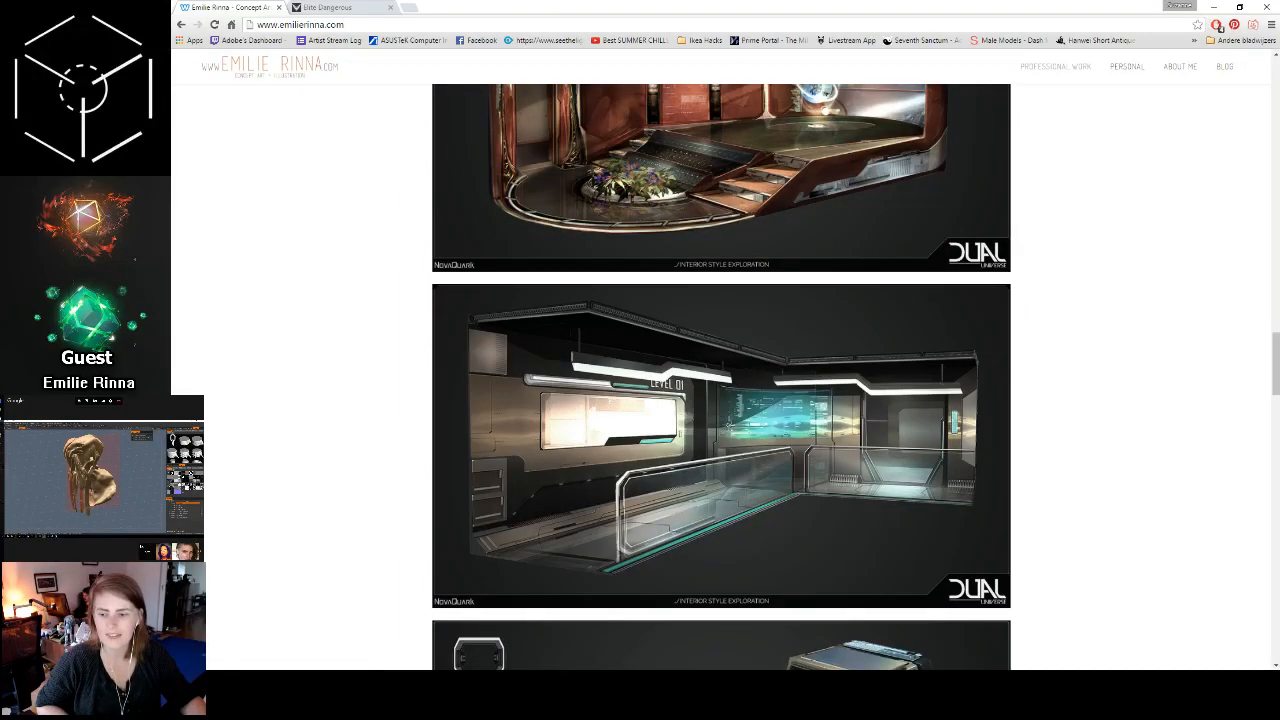
Step: Switch to 3D-Coat and try adding two overlapping spheres beside the alien bust with the Sphere tool
{"action": "key", "text": "alt+Tab"}
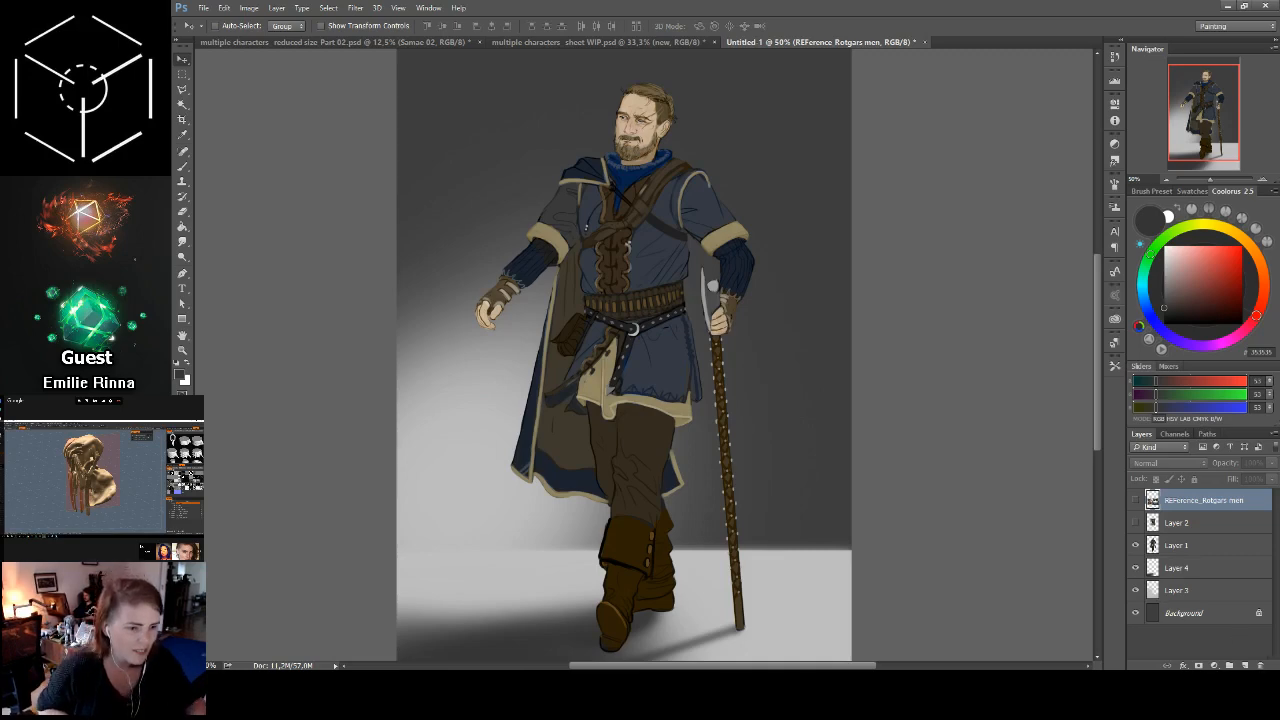
{"action": "key", "text": "alt+Tab"}
{"action": "mouse_move", "coordinate": [846, 430]}
{"action": "left_mouse_down"}
{"action": "mouse_move", "coordinate": [929, 434]}
{"action": "mouse_move", "coordinate": [800, 482]}
{"action": "mouse_move", "coordinate": [740, 420]}
{"action": "left_mouse_up"}
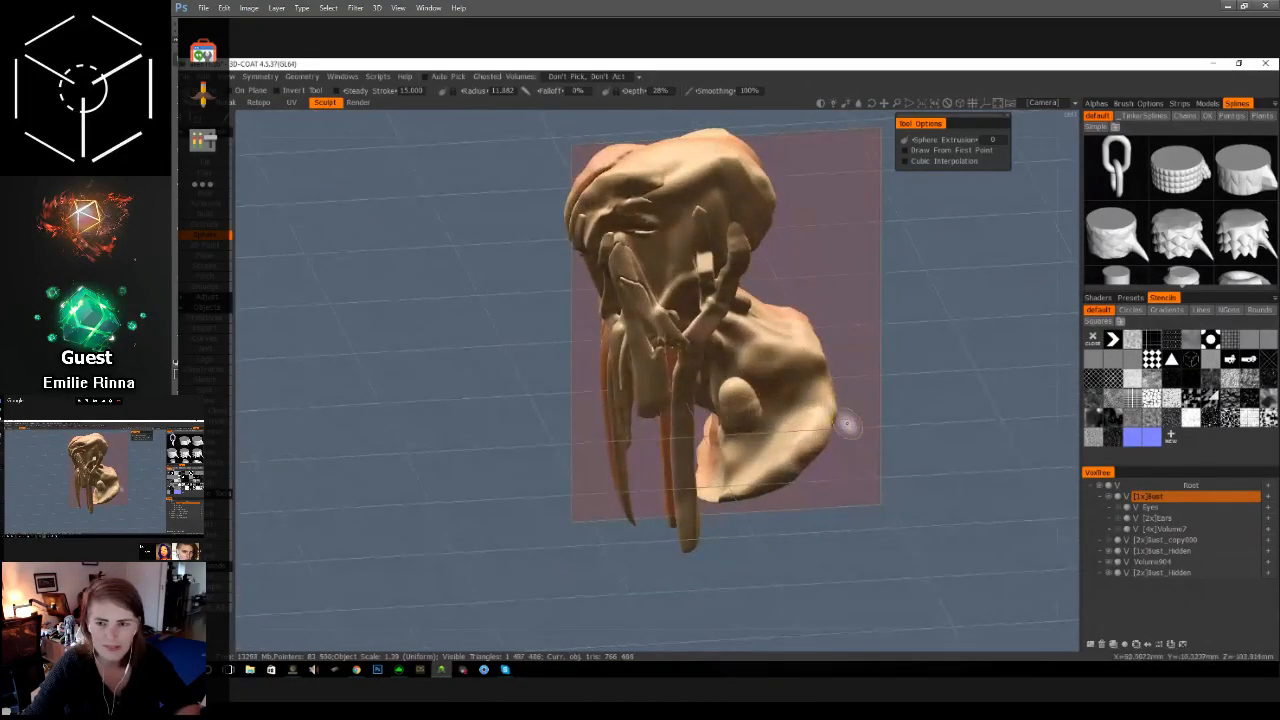
{"action": "key", "text": "space"}
{"action": "left_click", "coordinate": [822, 343]}
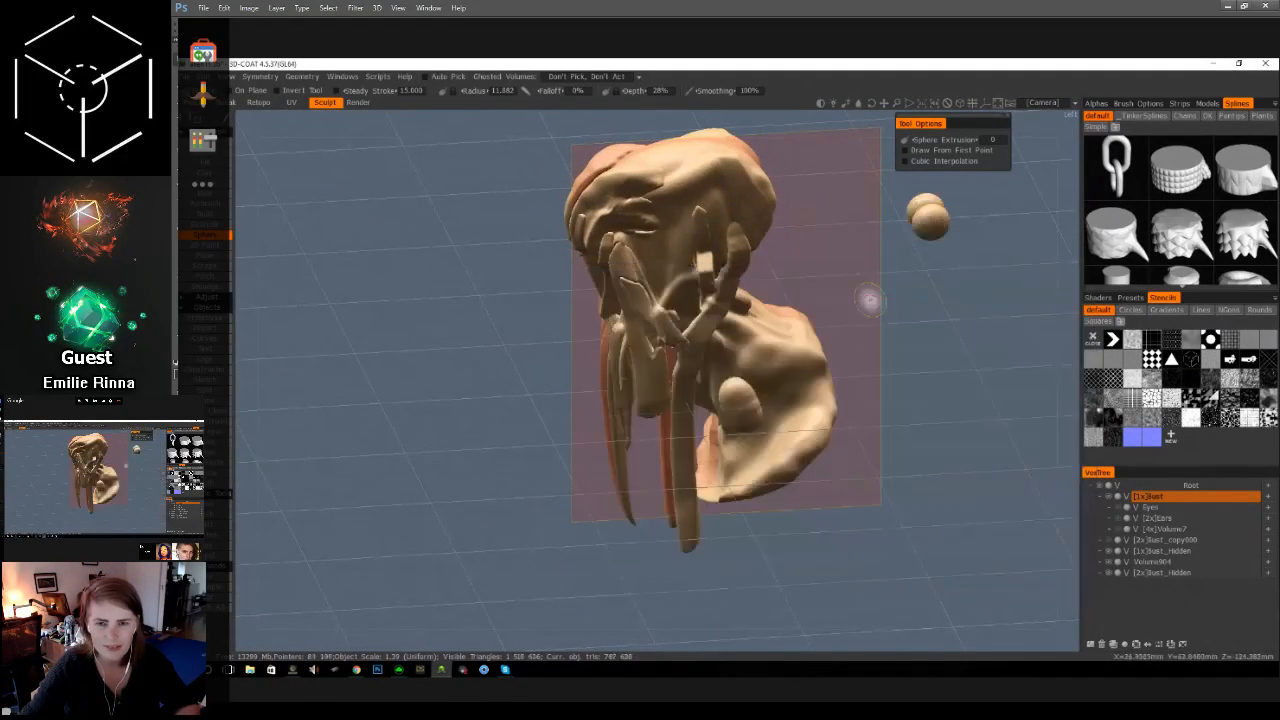
Step: Reshape the shoulders and the lower edge of the alien bust's torso with the Move tool
{"action": "mouse_move", "coordinate": [855, 400]}
{"action": "left_mouse_down"}
{"action": "mouse_move", "coordinate": [830, 540]}
{"action": "mouse_move", "coordinate": [822, 530]}
{"action": "mouse_move", "coordinate": [846, 523]}
{"action": "left_mouse_up"}
{"action": "key", "text": "space"}
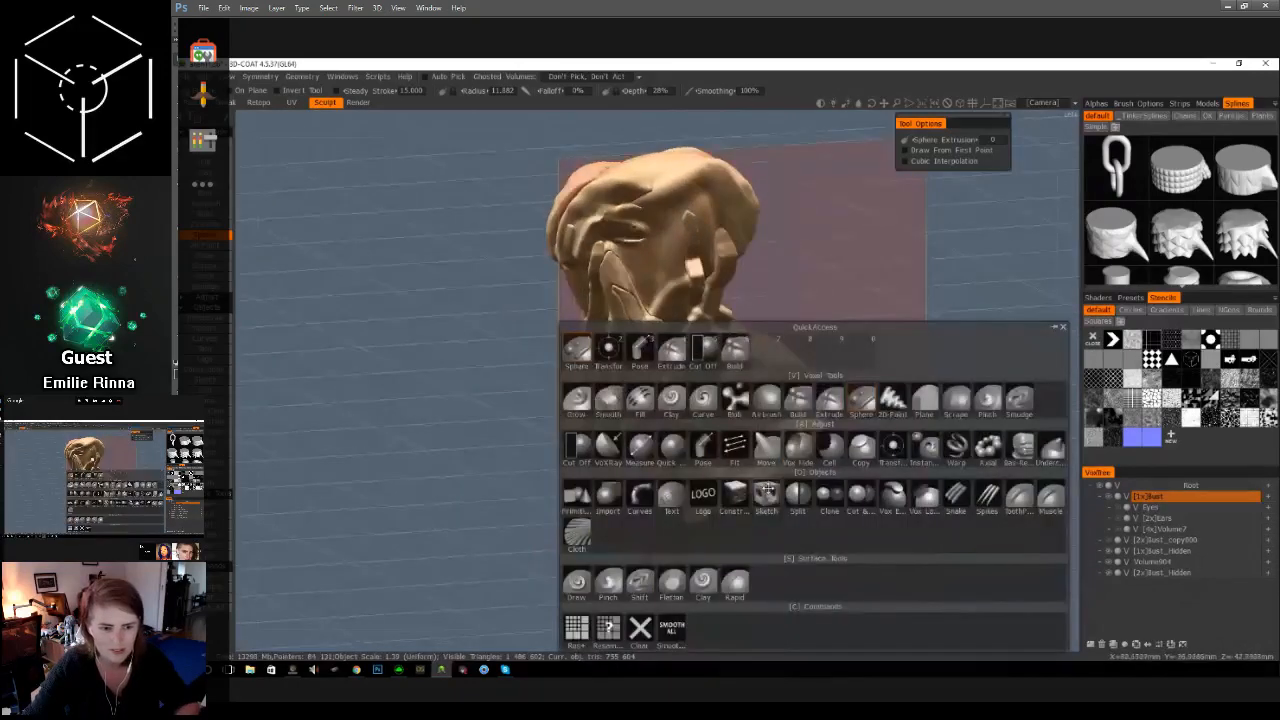
{"action": "left_click", "coordinate": [766, 450]}
{"action": "mouse_move", "coordinate": [812, 364]}
{"action": "left_mouse_down"}
{"action": "mouse_move", "coordinate": [786, 363]}
{"action": "mouse_move", "coordinate": [784, 376]}
{"action": "left_mouse_up"}
{"action": "mouse_move", "coordinate": [871, 412]}
{"action": "left_mouse_down"}
{"action": "mouse_move", "coordinate": [832, 415]}
{"action": "mouse_move", "coordinate": [838, 425]}
{"action": "left_mouse_up"}
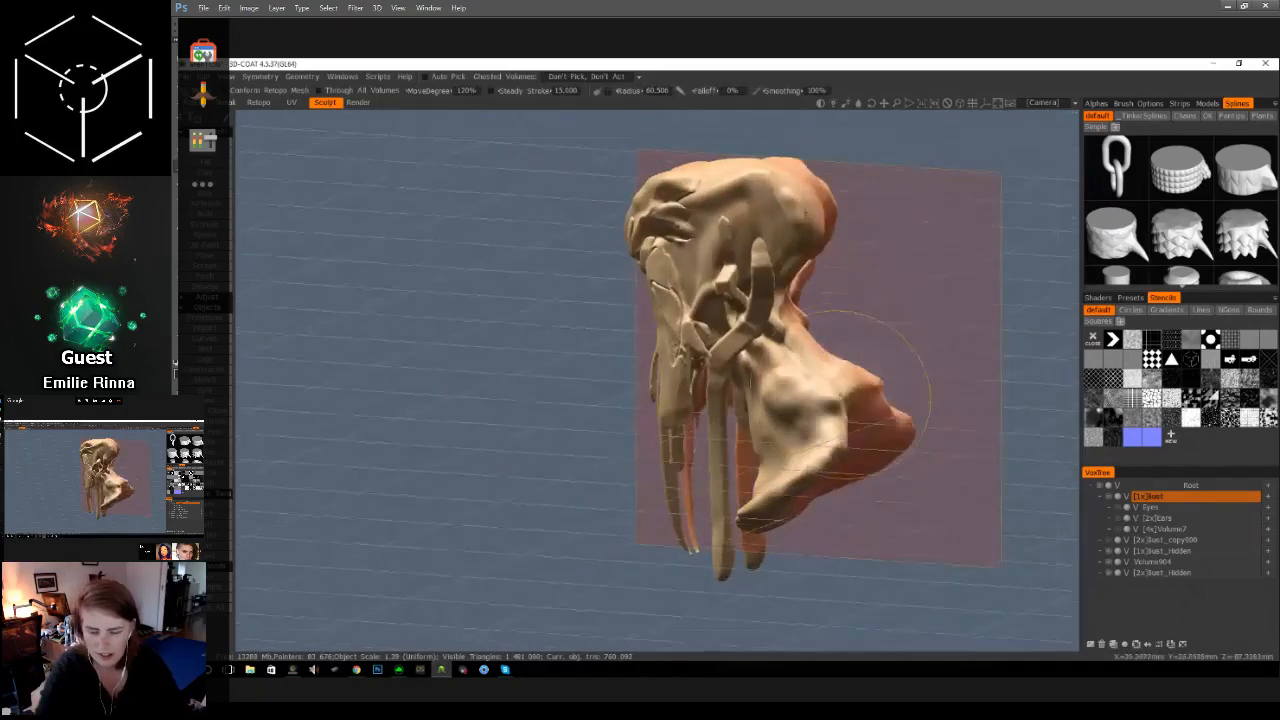
{"action": "mouse_move", "coordinate": [860, 432]}
{"action": "left_mouse_down"}
{"action": "mouse_move", "coordinate": [898, 442]}
{"action": "mouse_move", "coordinate": [887, 479]}
{"action": "mouse_move", "coordinate": [900, 494]}
{"action": "mouse_move", "coordinate": [857, 475]}
{"action": "left_mouse_up"}
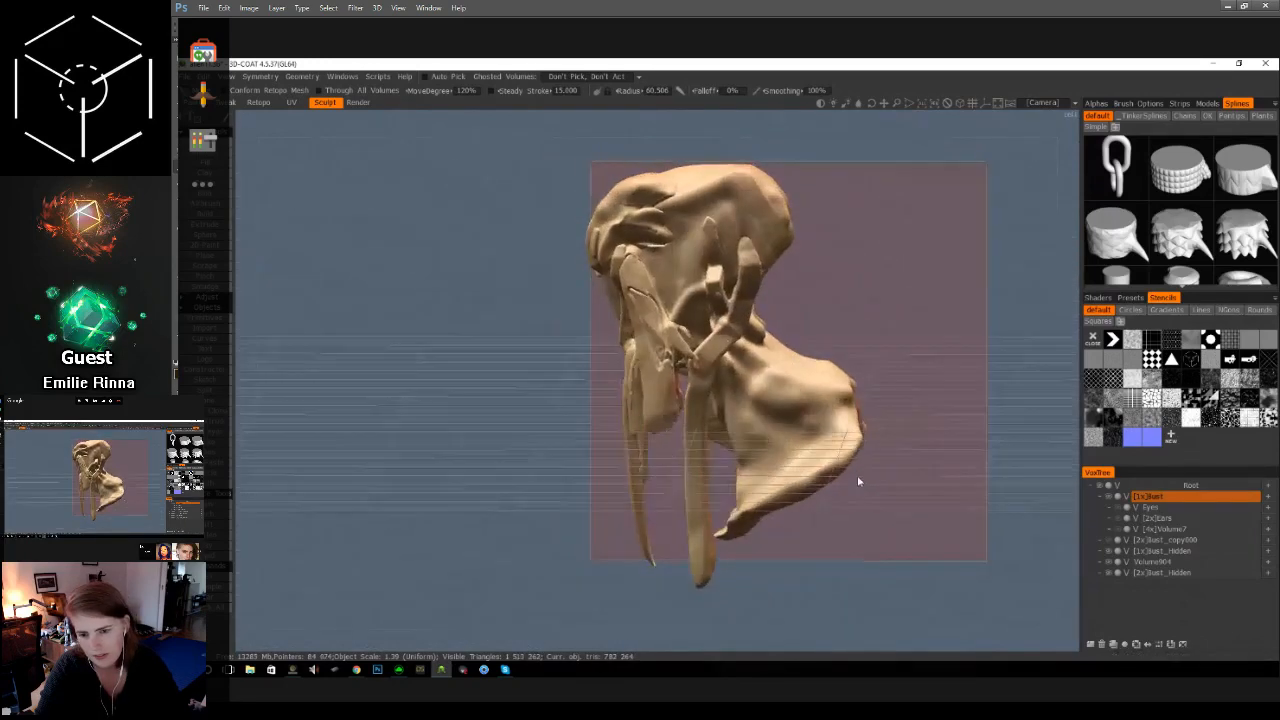
{"action": "mouse_move", "coordinate": [737, 545]}
{"action": "left_mouse_down"}
{"action": "mouse_move", "coordinate": [750, 526]}
{"action": "mouse_move", "coordinate": [771, 530]}
{"action": "mouse_move", "coordinate": [772, 500]}
{"action": "mouse_move", "coordinate": [791, 500]}
{"action": "left_mouse_up"}
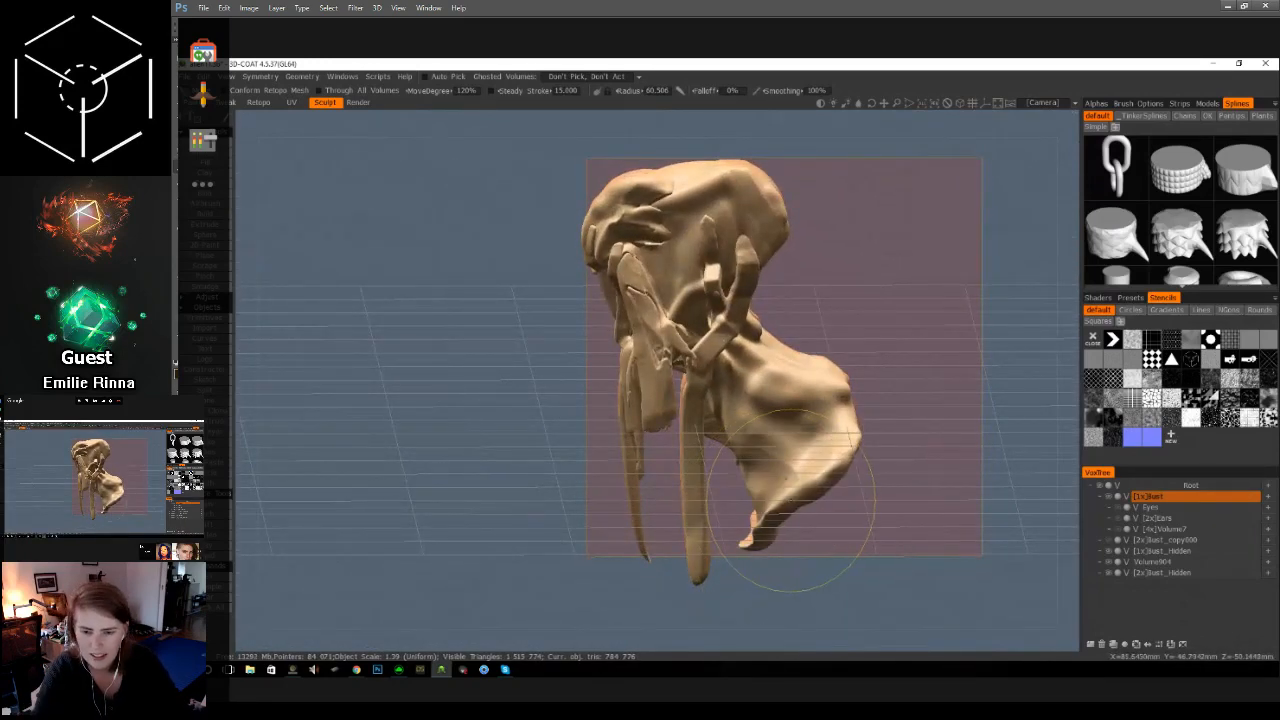
{"action": "mouse_move", "coordinate": [915, 465]}
{"action": "left_mouse_down"}
{"action": "mouse_move", "coordinate": [959, 456]}
{"action": "mouse_move", "coordinate": [1008, 490]}
{"action": "mouse_move", "coordinate": [957, 471]}
{"action": "mouse_move", "coordinate": [913, 476]}
{"action": "left_mouse_up"}
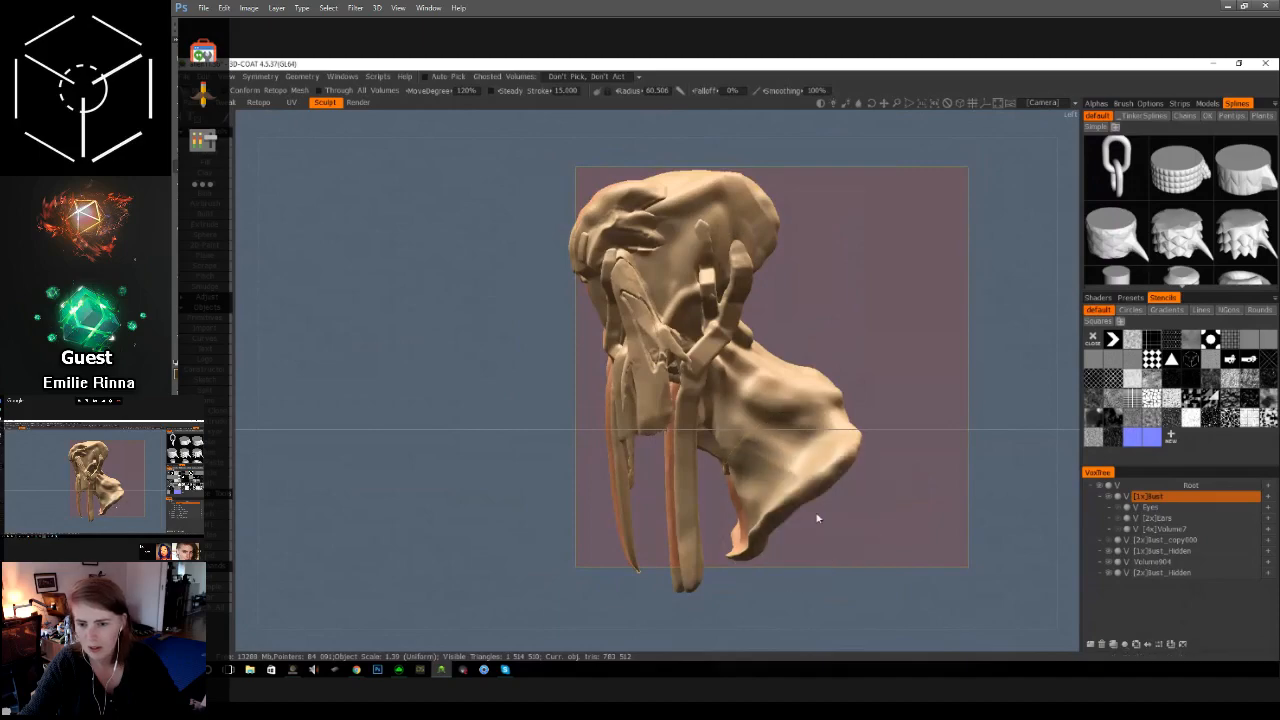
{"action": "left_click_drag", "start_coordinate": [813, 535], "coordinate": [874, 534]}
{"action": "left_click_drag", "start_coordinate": [767, 347], "coordinate": [824, 307]}
{"action": "scroll", "coordinate": [797, 298], "scroll_direction": "up", "scroll_amount": 3}
Step: Activate the Extrude tool for the alien bust and display the brush alphas
{"action": "key", "text": "space"}
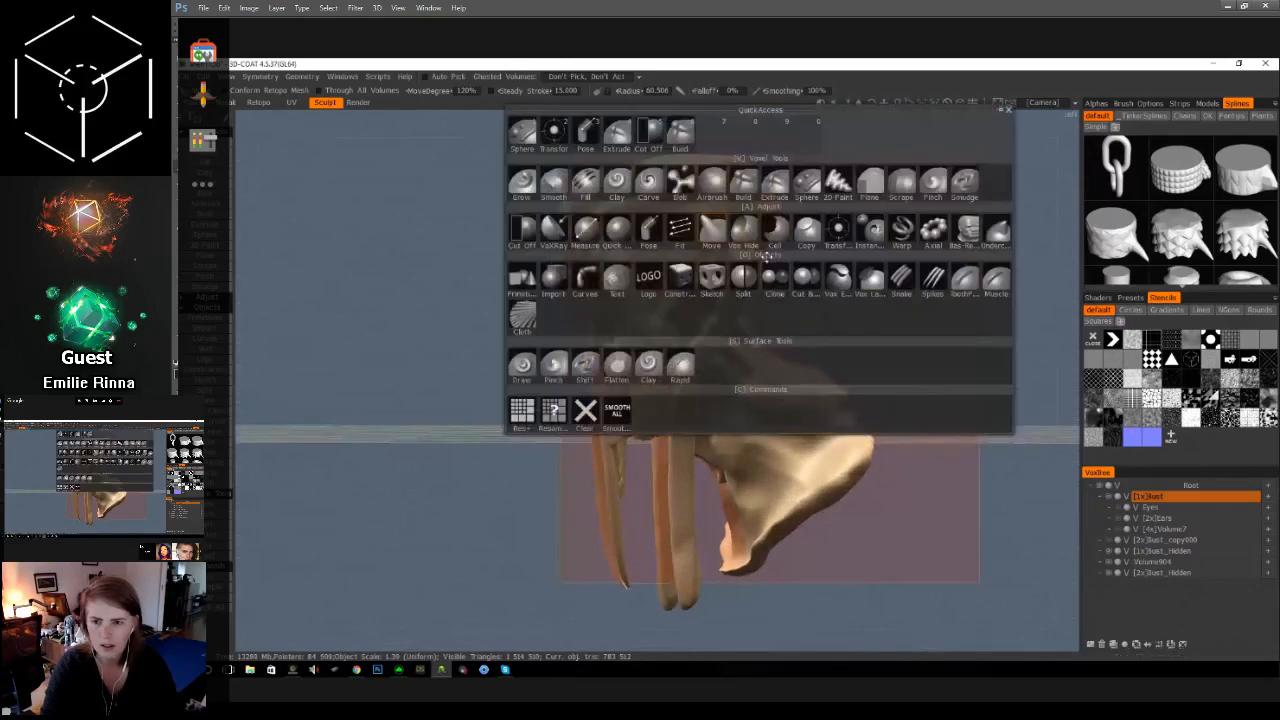
{"action": "left_click", "coordinate": [617, 130]}
{"action": "left_click_drag", "start_coordinate": [839, 319], "coordinate": [842, 351]}
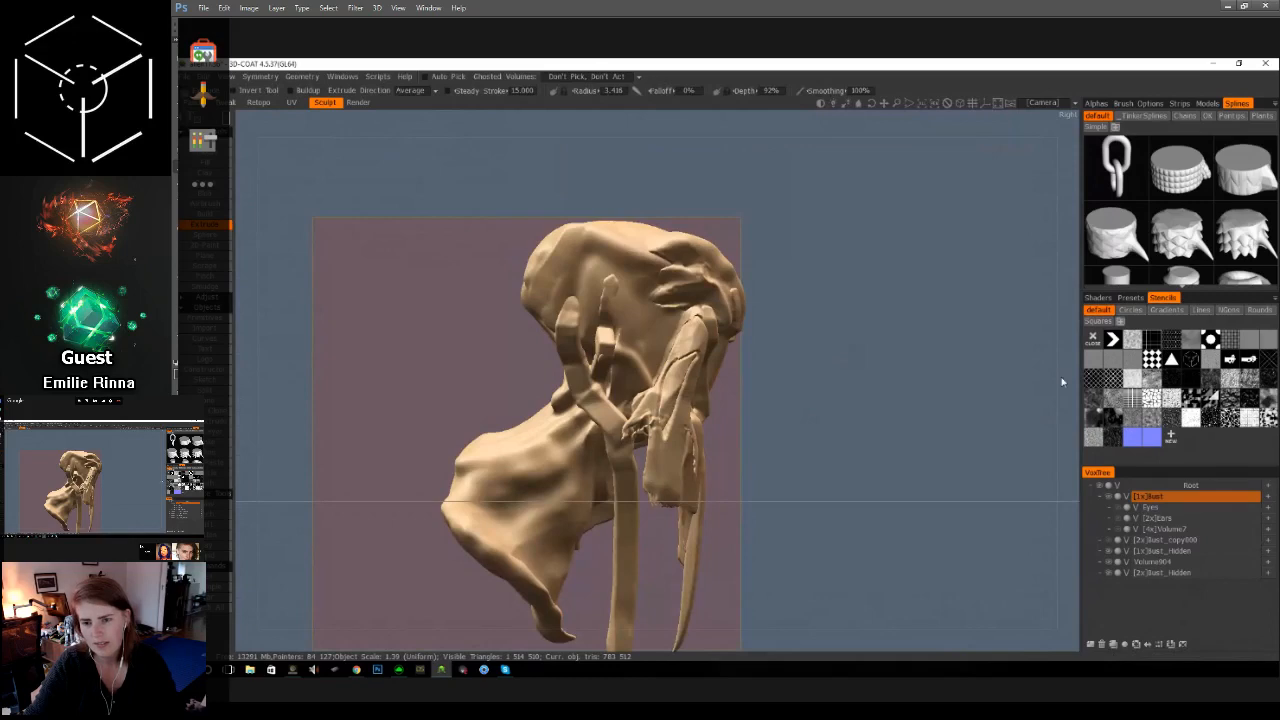
{"action": "left_click", "coordinate": [1097, 103]}
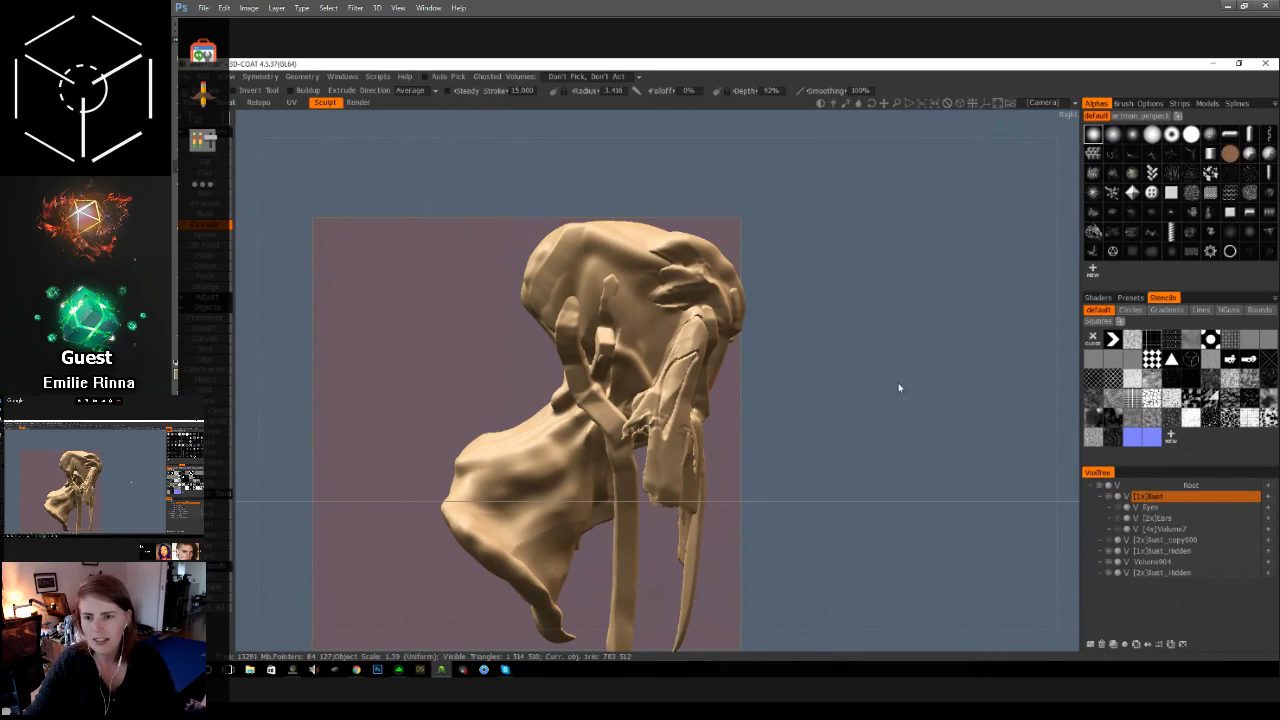
Step: Examine the alien bust from the side, front and above, and open the Geometry commands
{"action": "left_click_drag", "start_coordinate": [898, 388], "coordinate": [810, 462]}
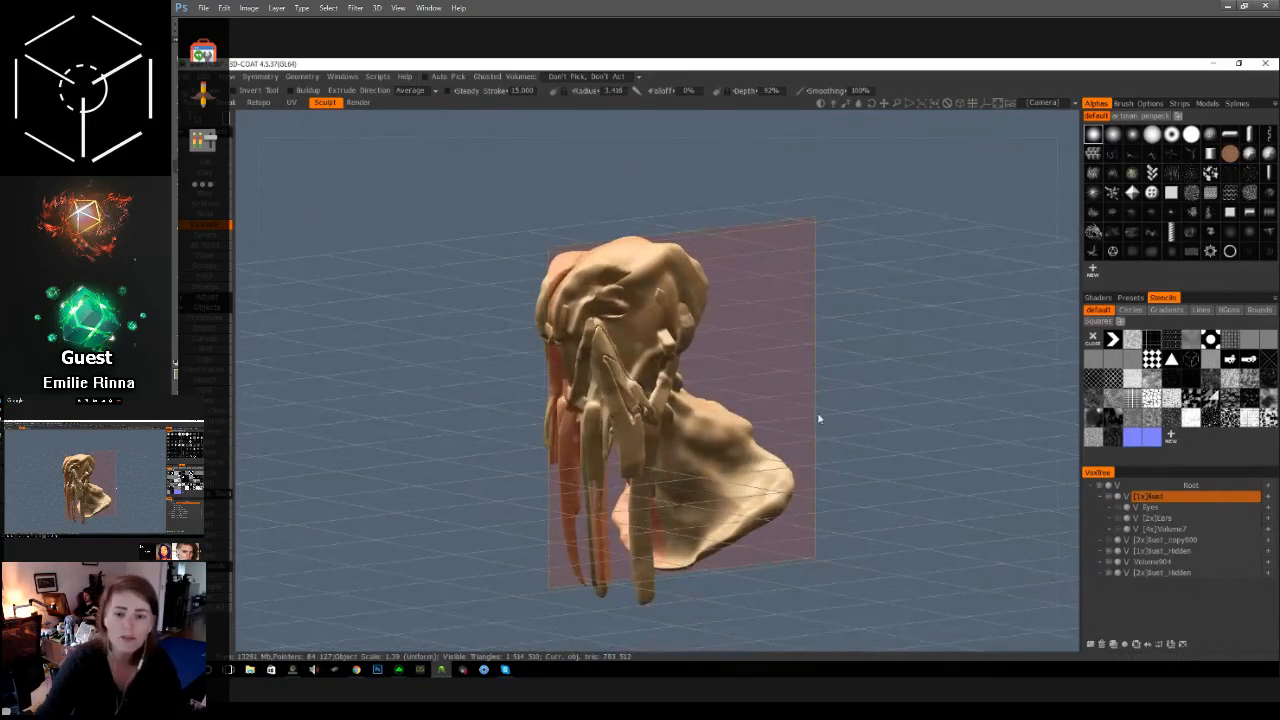
{"action": "left_click_drag", "start_coordinate": [821, 437], "coordinate": [902, 491]}
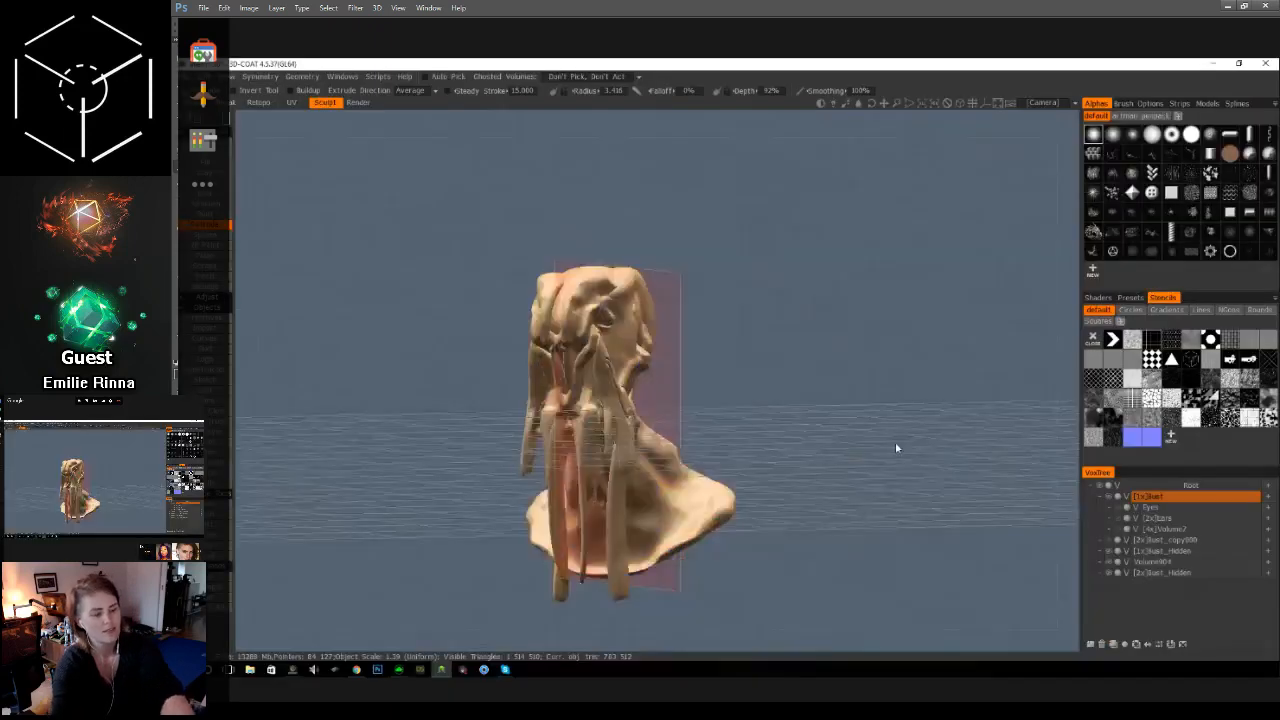
{"action": "left_click_drag", "start_coordinate": [895, 441], "coordinate": [856, 503]}
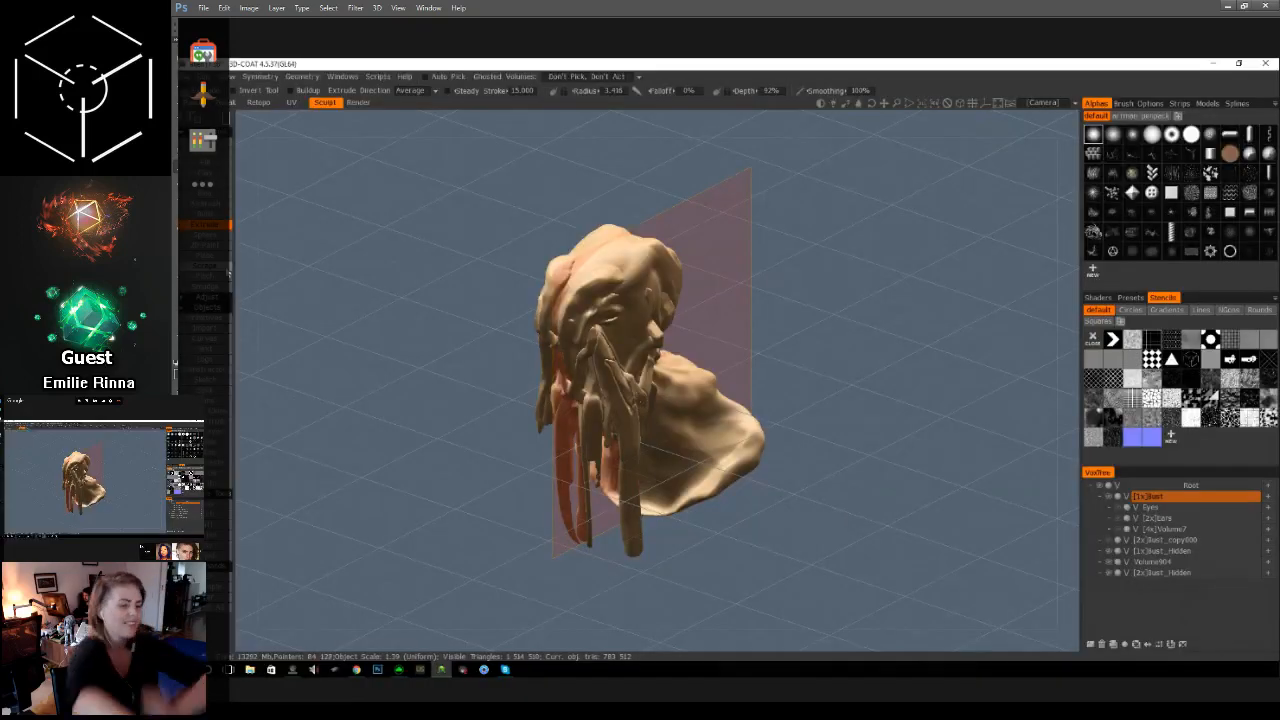
{"action": "left_click", "coordinate": [302, 76]}
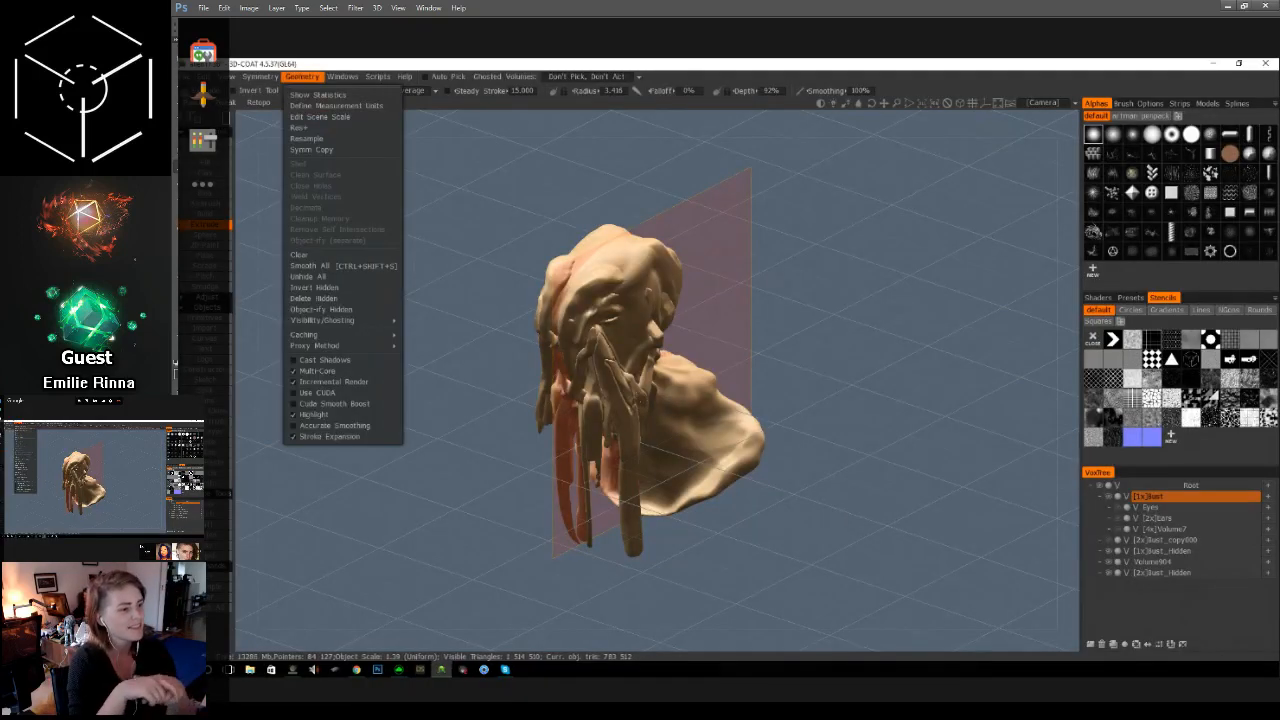
Step: Switch to the browser to view the Herd 01 painting on ArtStation, and return to the bust in 3D-Coat with the Geometry commands closed
{"action": "key", "text": "alt+Tab"}
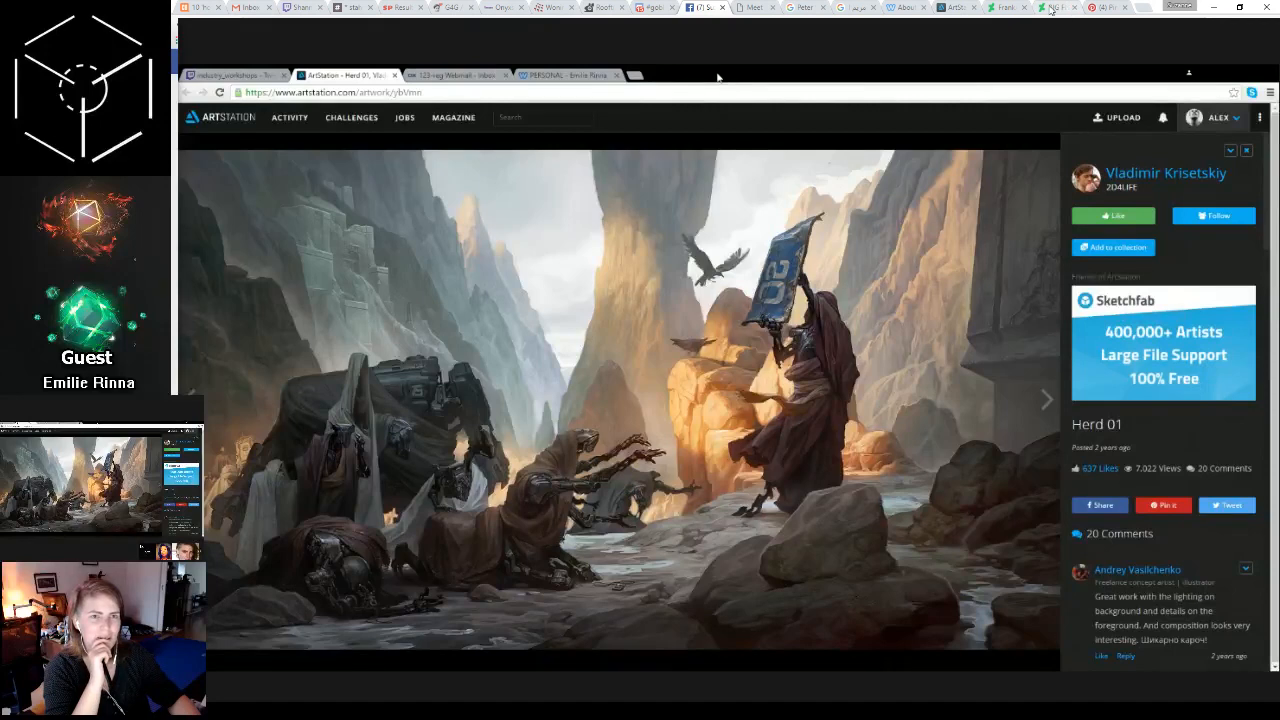
{"action": "left_click", "coordinate": [1052, 7]}
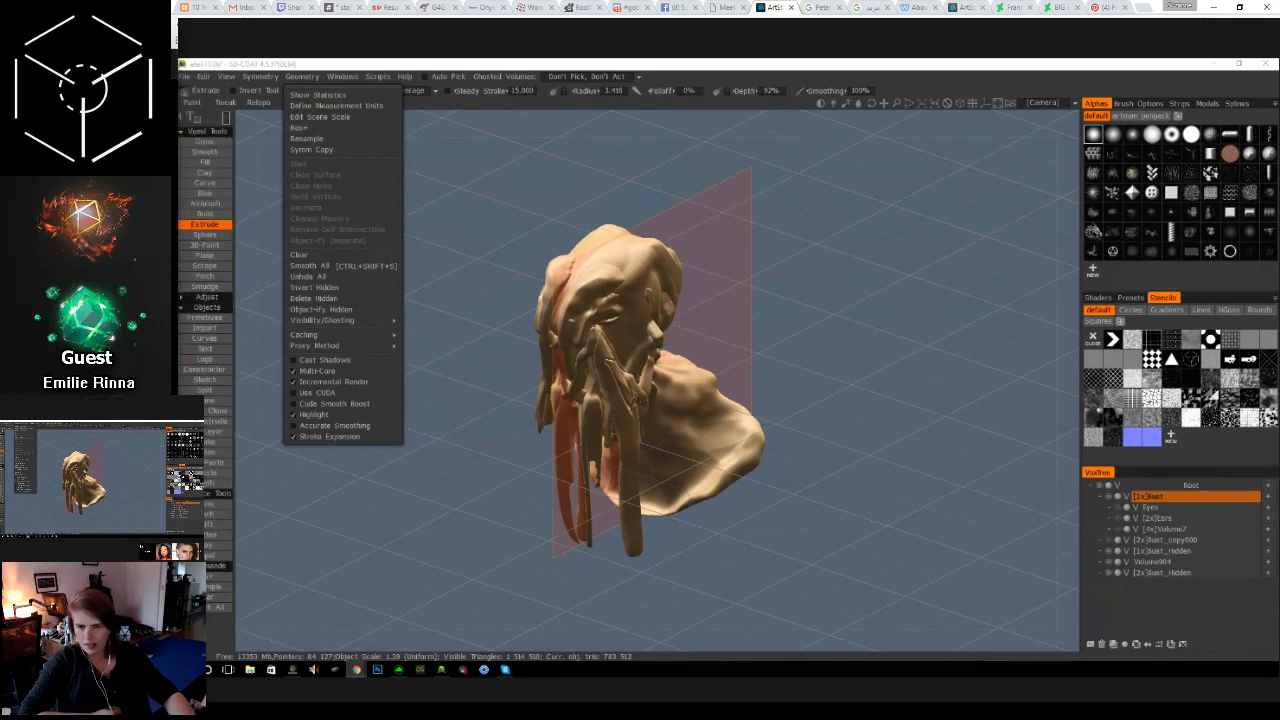
{"action": "left_click", "coordinate": [786, 433]}
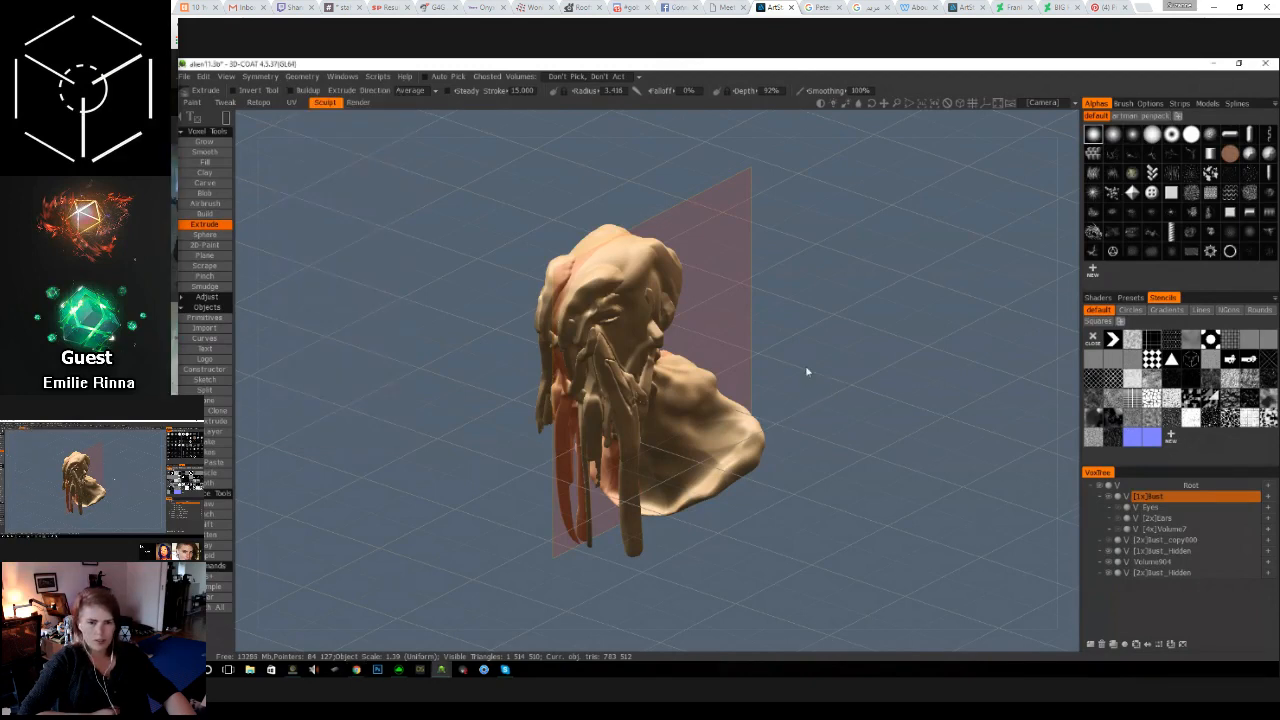
{"action": "mouse_move", "coordinate": [807, 372]}
{"action": "left_mouse_down"}
{"action": "mouse_move", "coordinate": [763, 354]}
{"action": "mouse_move", "coordinate": [737, 371]}
{"action": "mouse_move", "coordinate": [874, 389]}
{"action": "mouse_move", "coordinate": [974, 383]}
{"action": "left_mouse_up"}
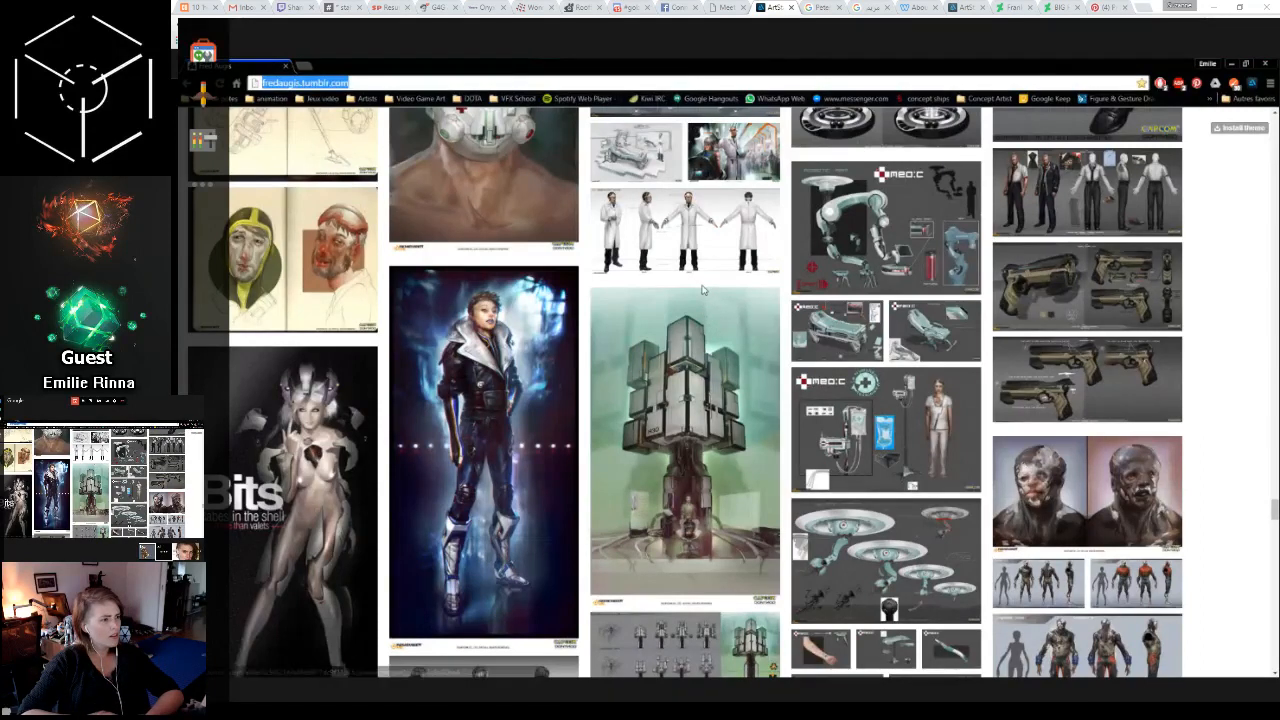
Step: Examine the enlarged Medic robotic arm concept sheet in the Tumblr gallery
{"action": "left_click", "coordinate": [903, 262]}
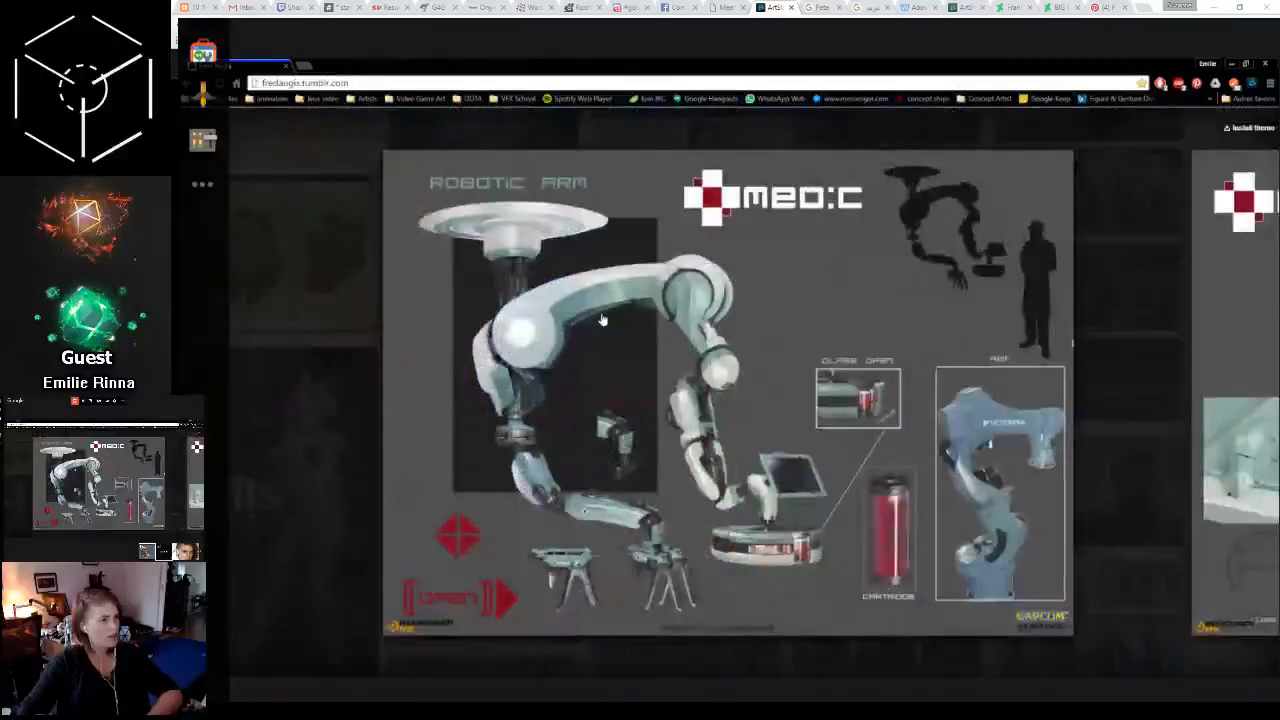
{"action": "left_click", "coordinate": [716, 144]}
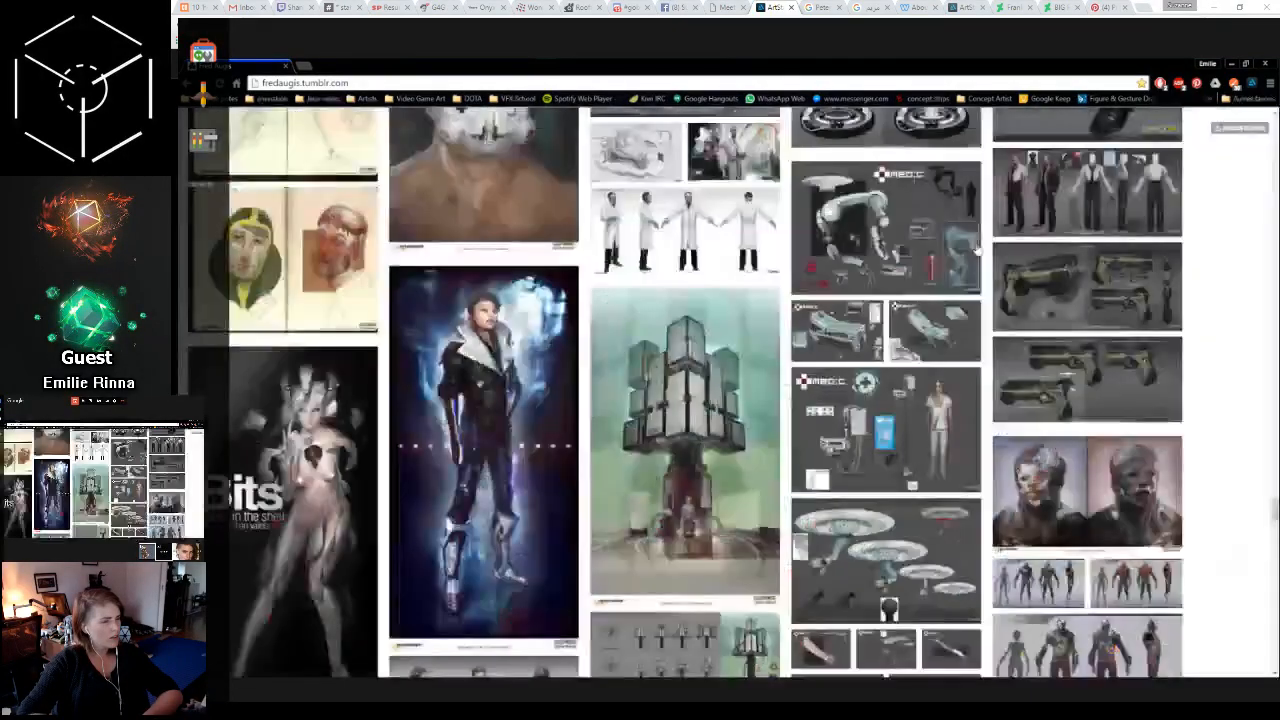
{"action": "left_click", "coordinate": [896, 270]}
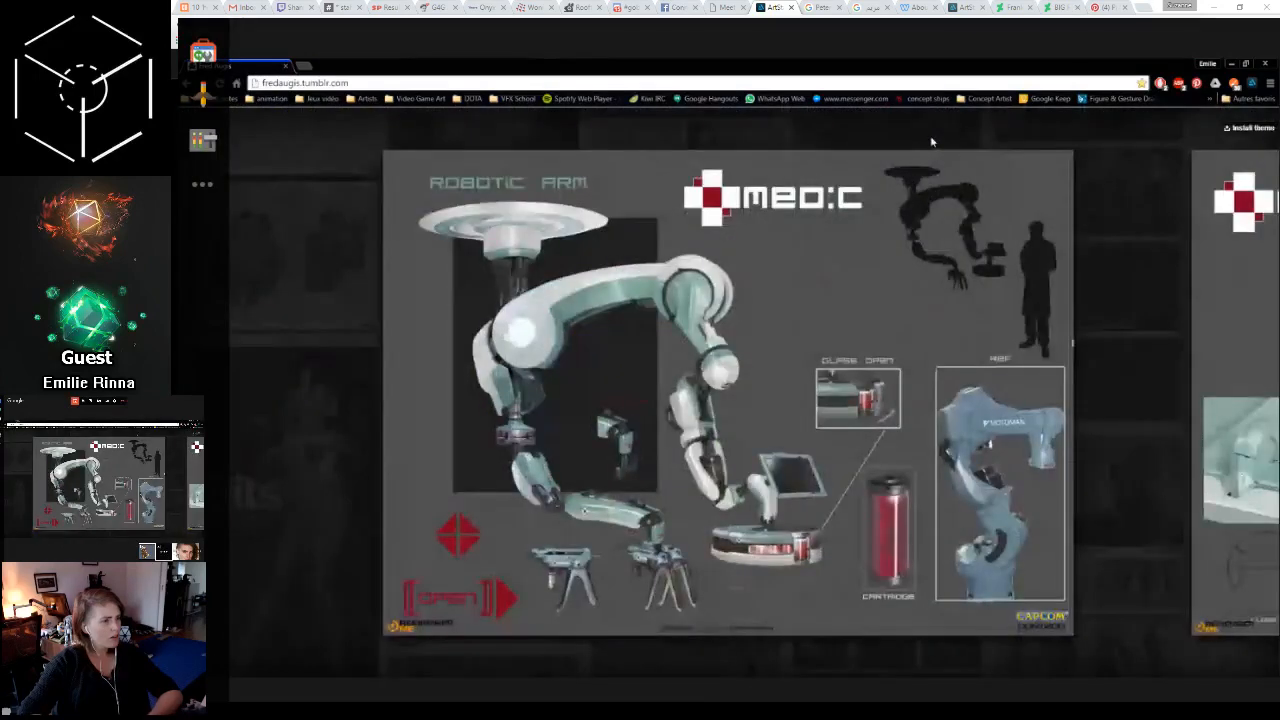
Step: View the Medic stretcher and armchair concept sheets that follow the robotic arm, and go back to the robotic arm sheet
{"action": "left_click", "coordinate": [931, 142]}
{"action": "left_click", "coordinate": [928, 163]}
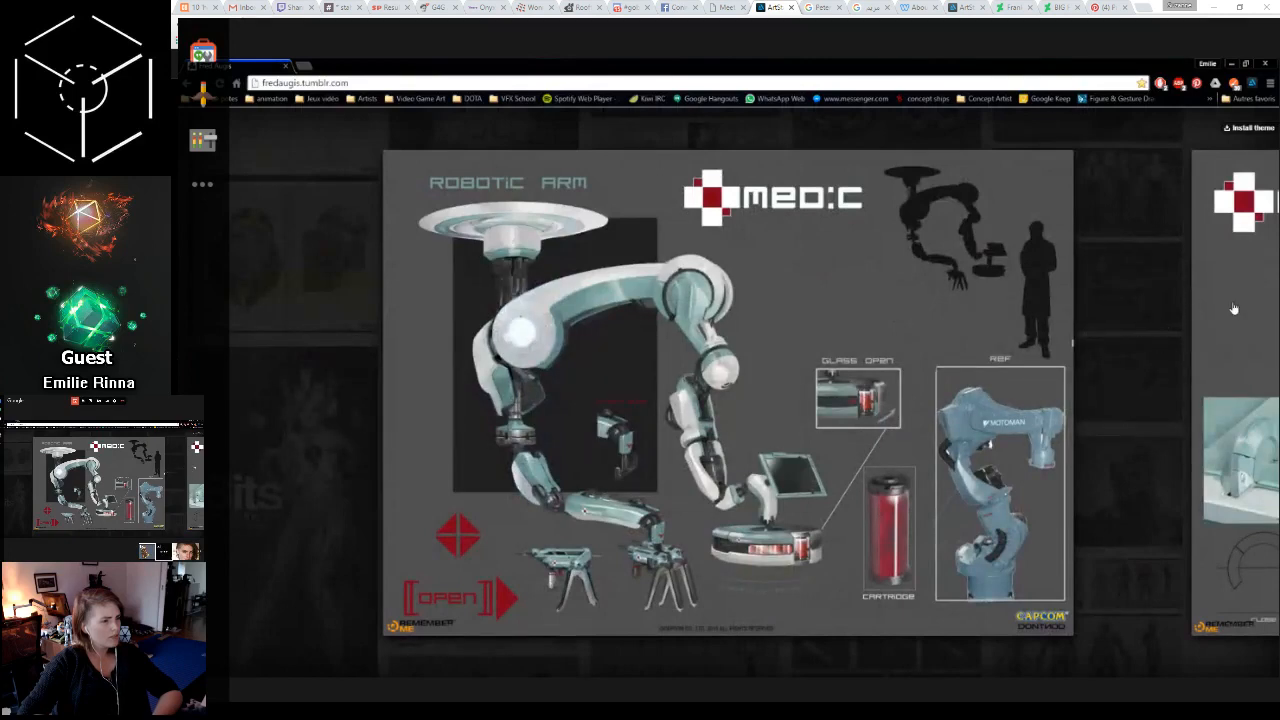
{"action": "left_click", "coordinate": [1212, 378]}
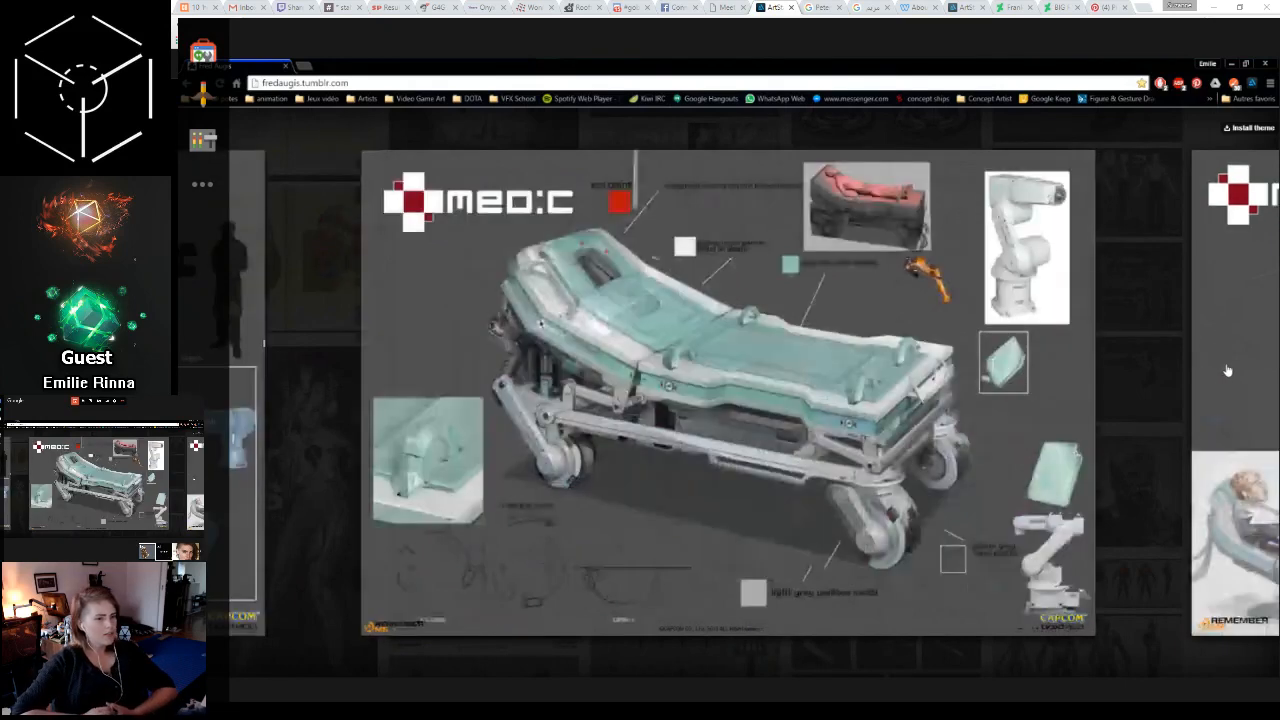
{"action": "left_click", "coordinate": [1209, 380]}
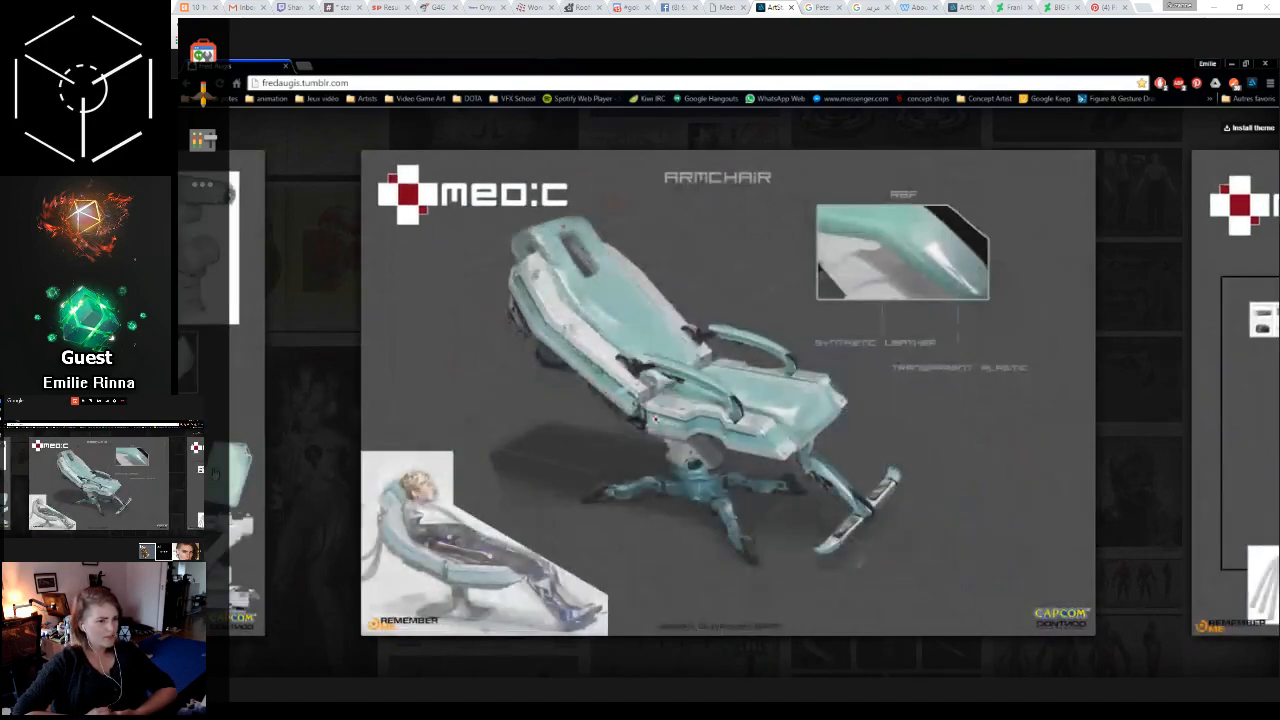
{"action": "left_click", "coordinate": [408, 488]}
{"action": "left_click", "coordinate": [336, 486]}
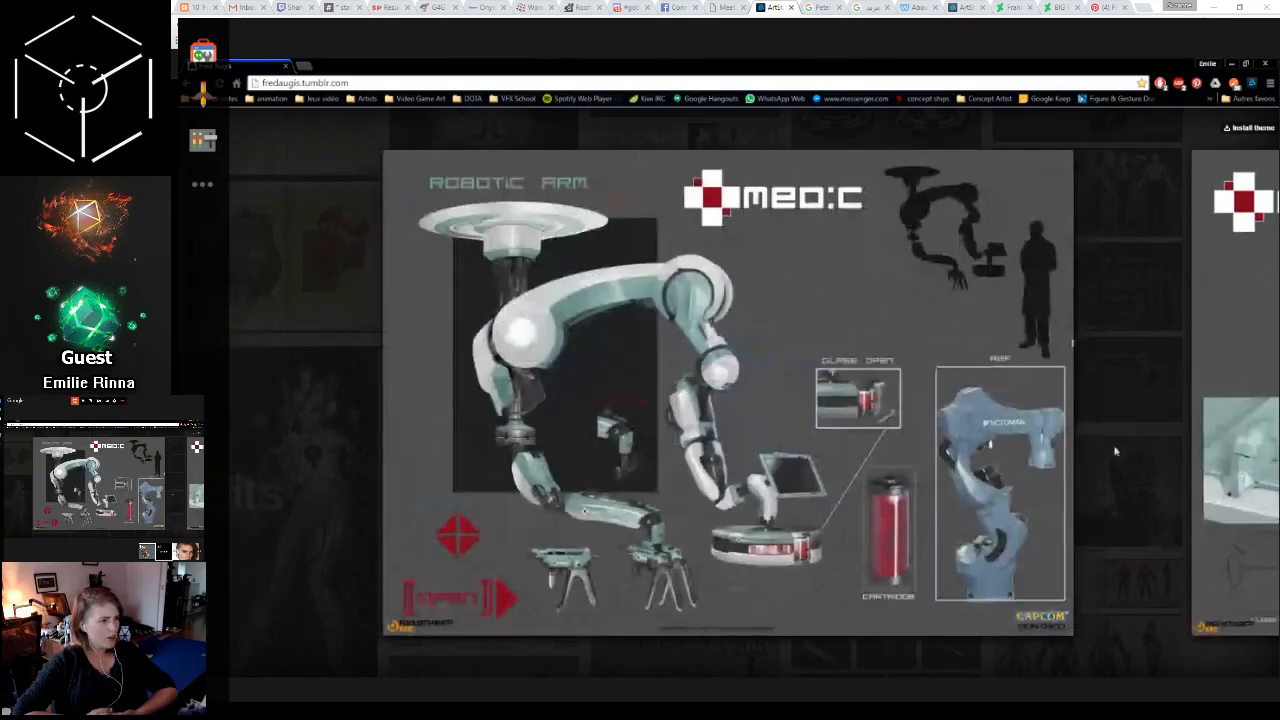
Step: Examine the Medic concept sheets one after another, from the stretcher through the armchair, IV stand, security camera and injector to the instrument table
{"action": "left_click", "coordinate": [1221, 468]}
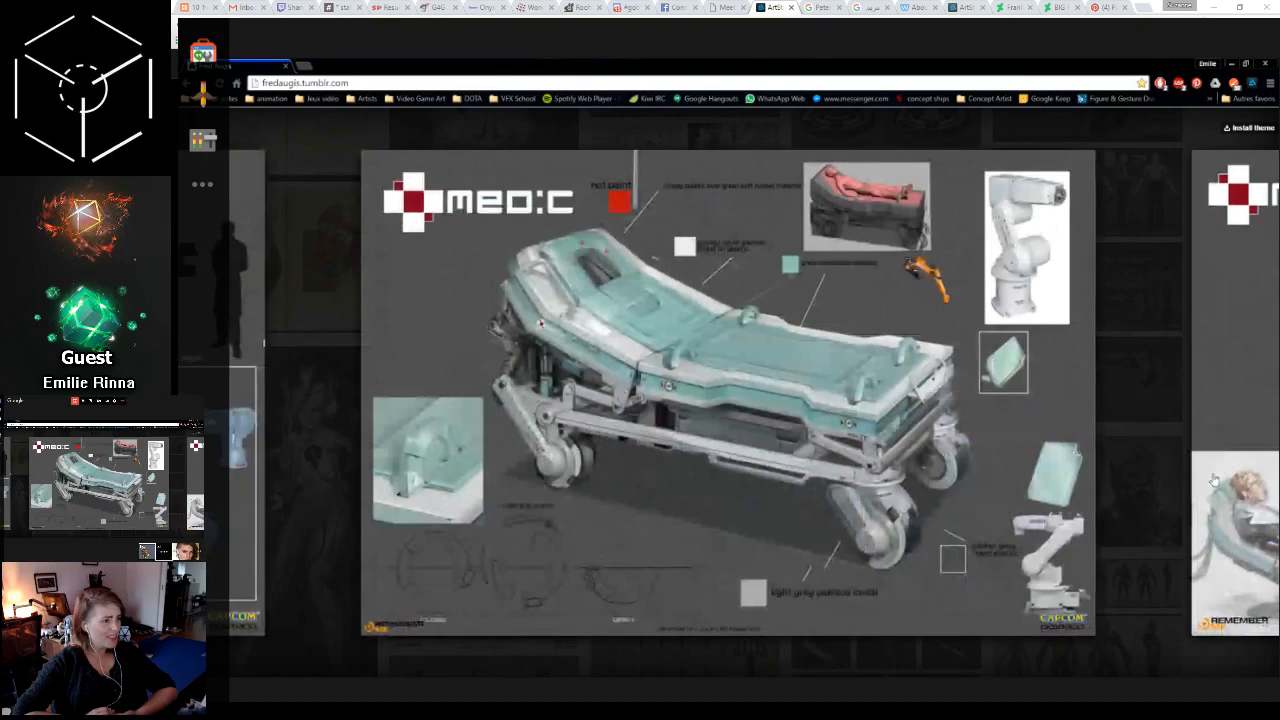
{"action": "left_click", "coordinate": [1220, 458]}
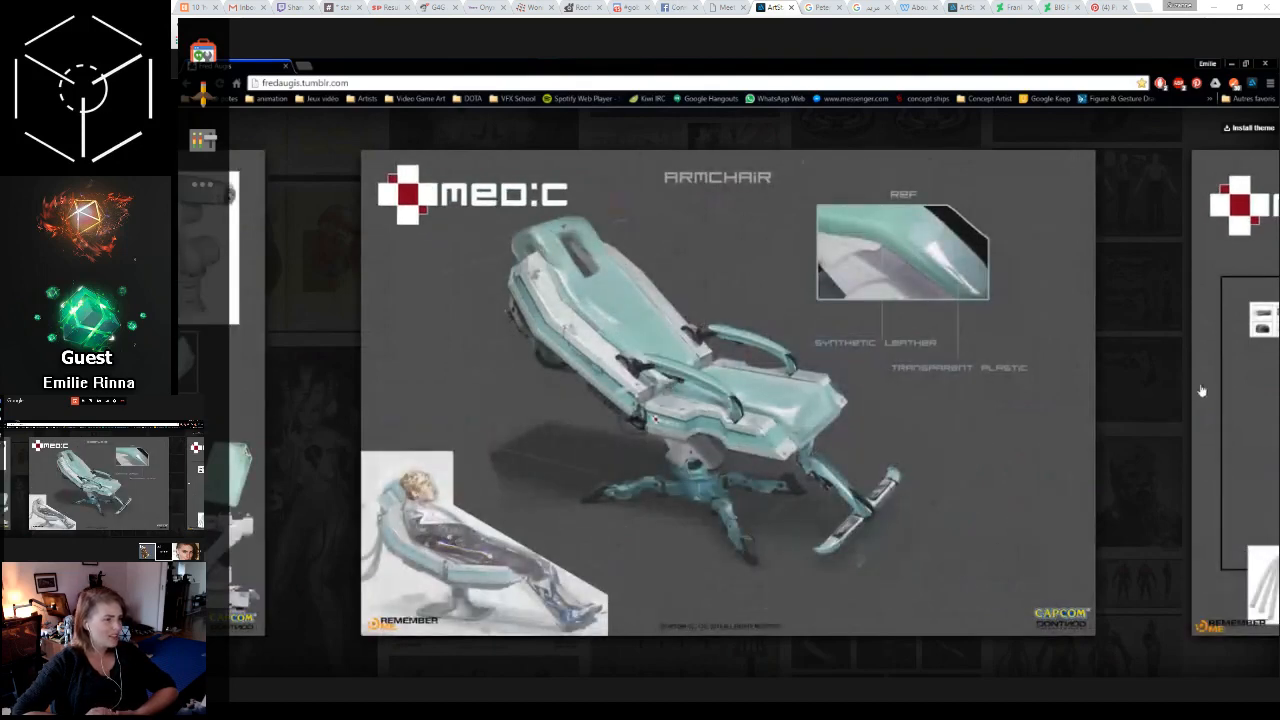
{"action": "left_click", "coordinate": [1234, 374]}
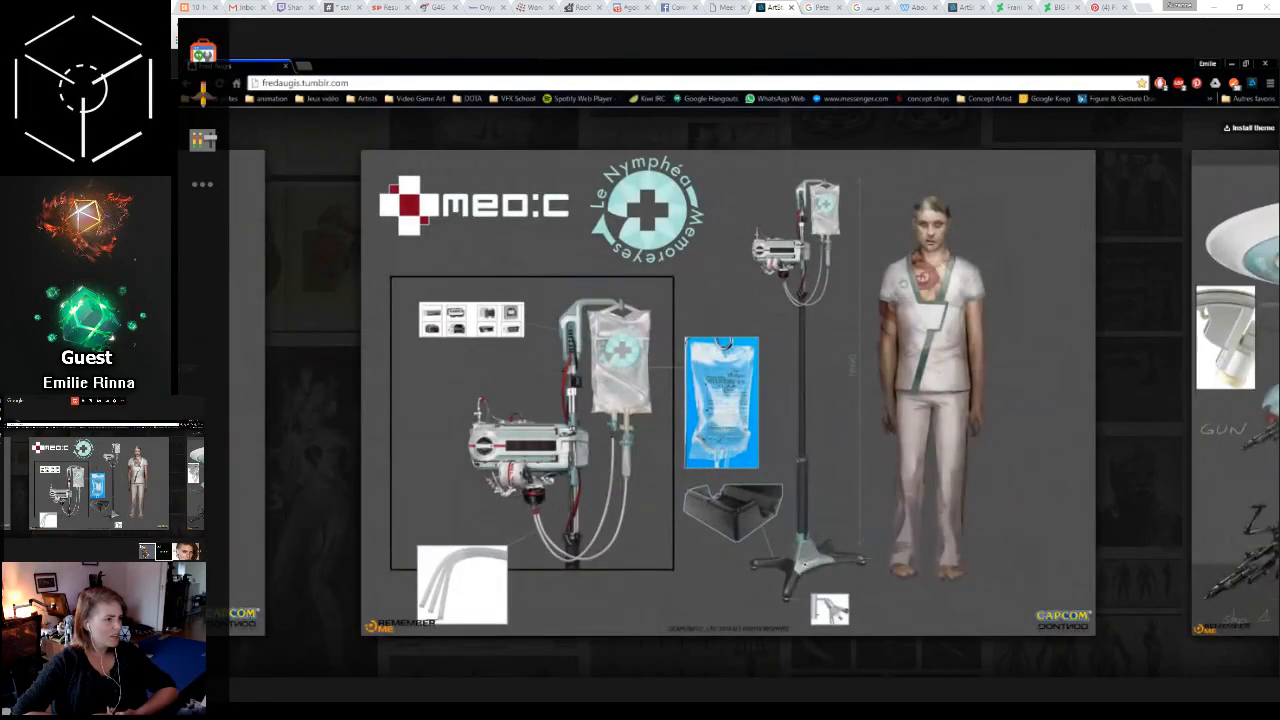
{"action": "left_click", "coordinate": [1232, 472]}
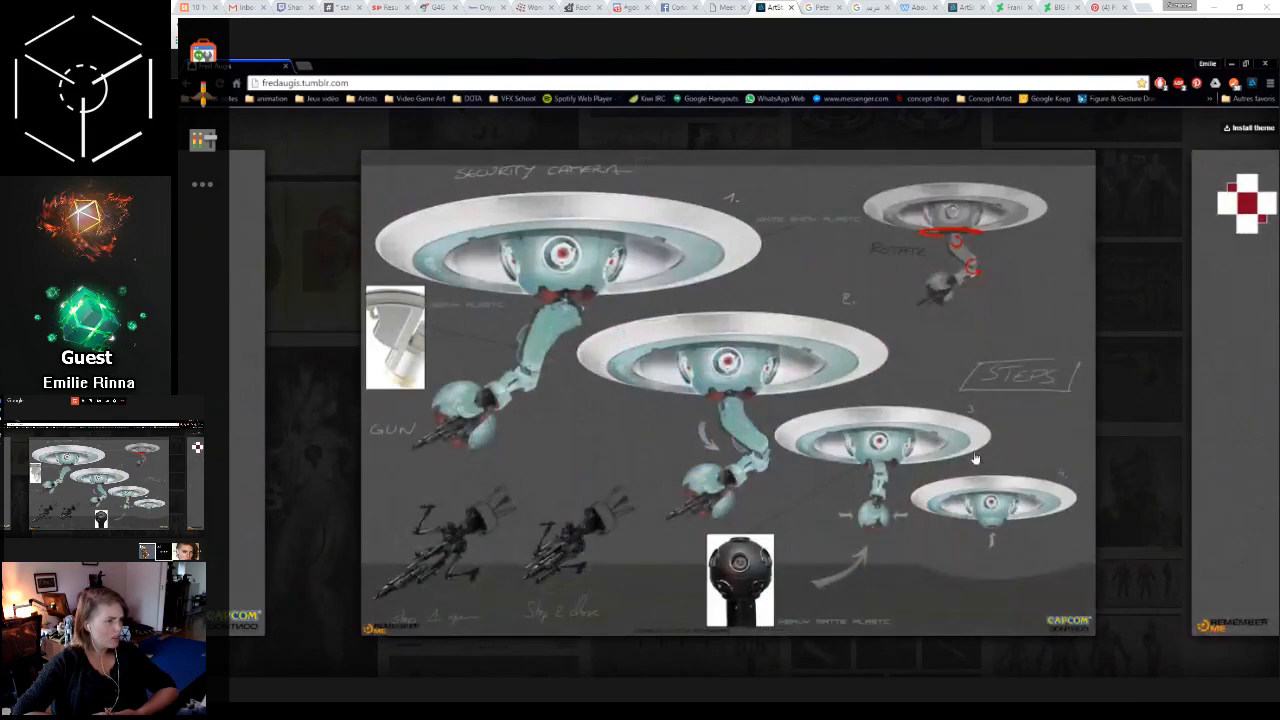
{"action": "left_click", "coordinate": [1214, 408]}
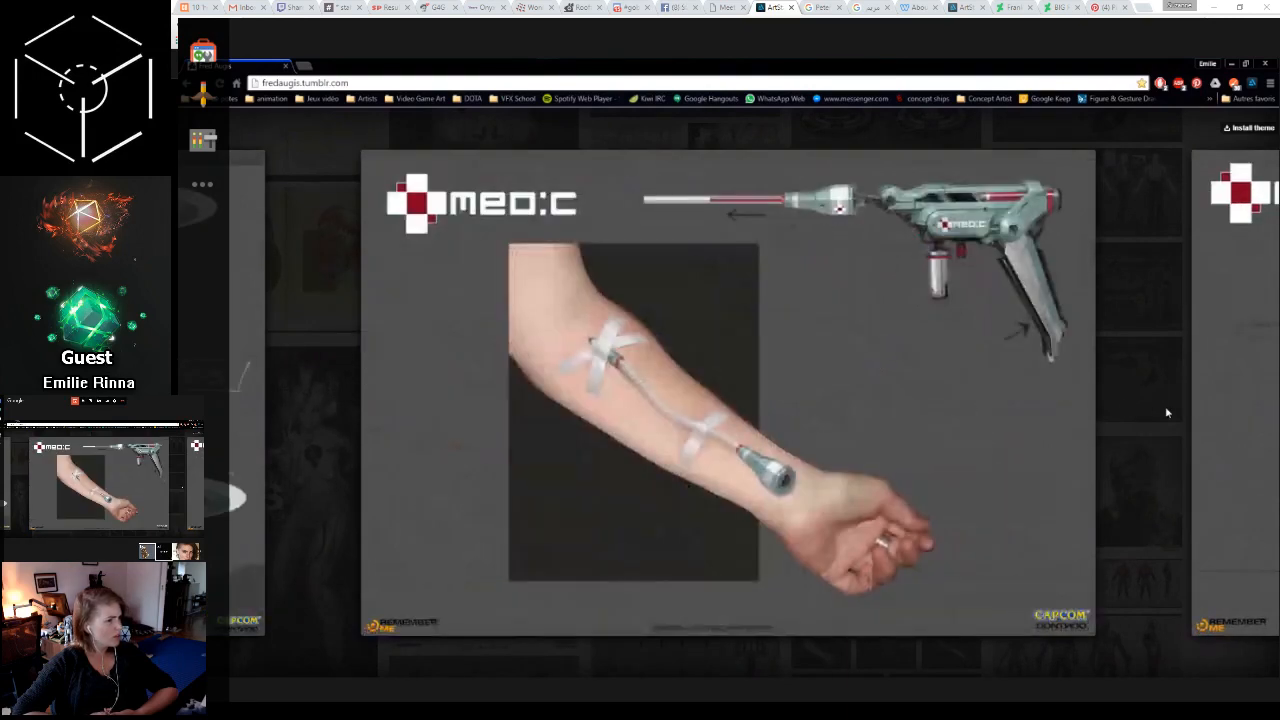
{"action": "left_click", "coordinate": [1219, 406]}
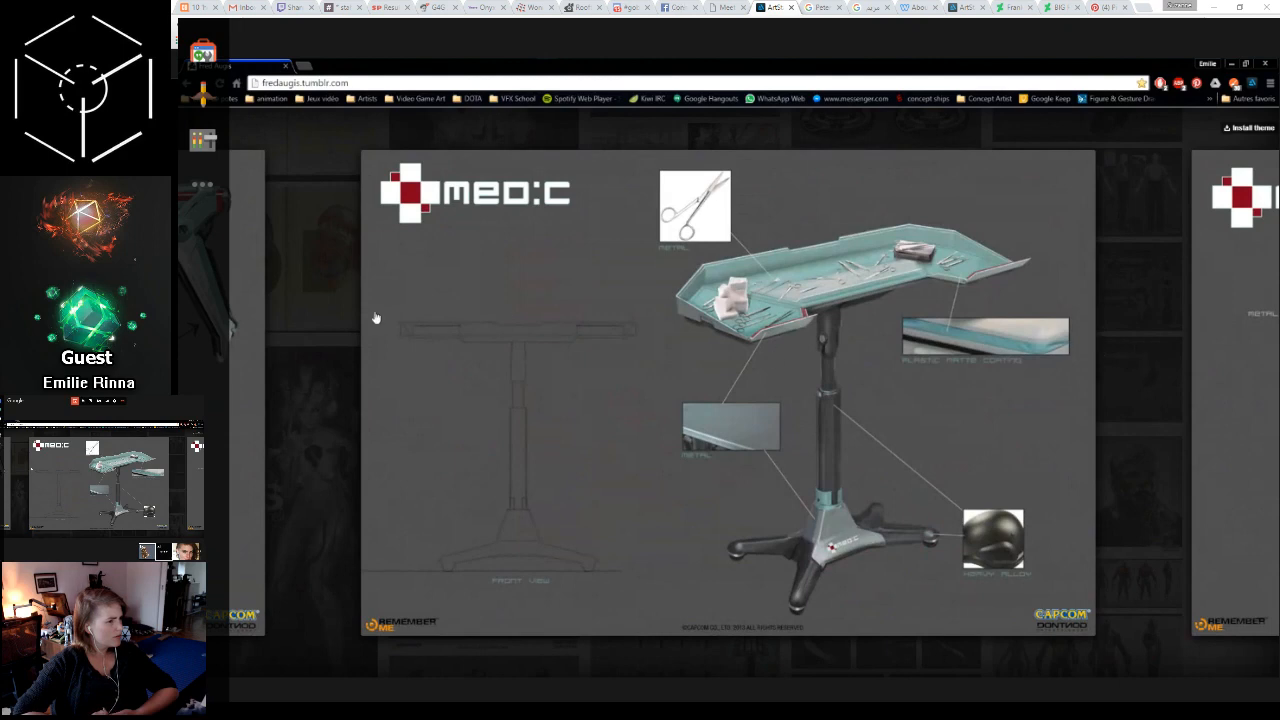
Step: Go back through the Medic sheets to the robotic arm, and compare the stretcher and armchair designs again
{"action": "left_click", "coordinate": [243, 288]}
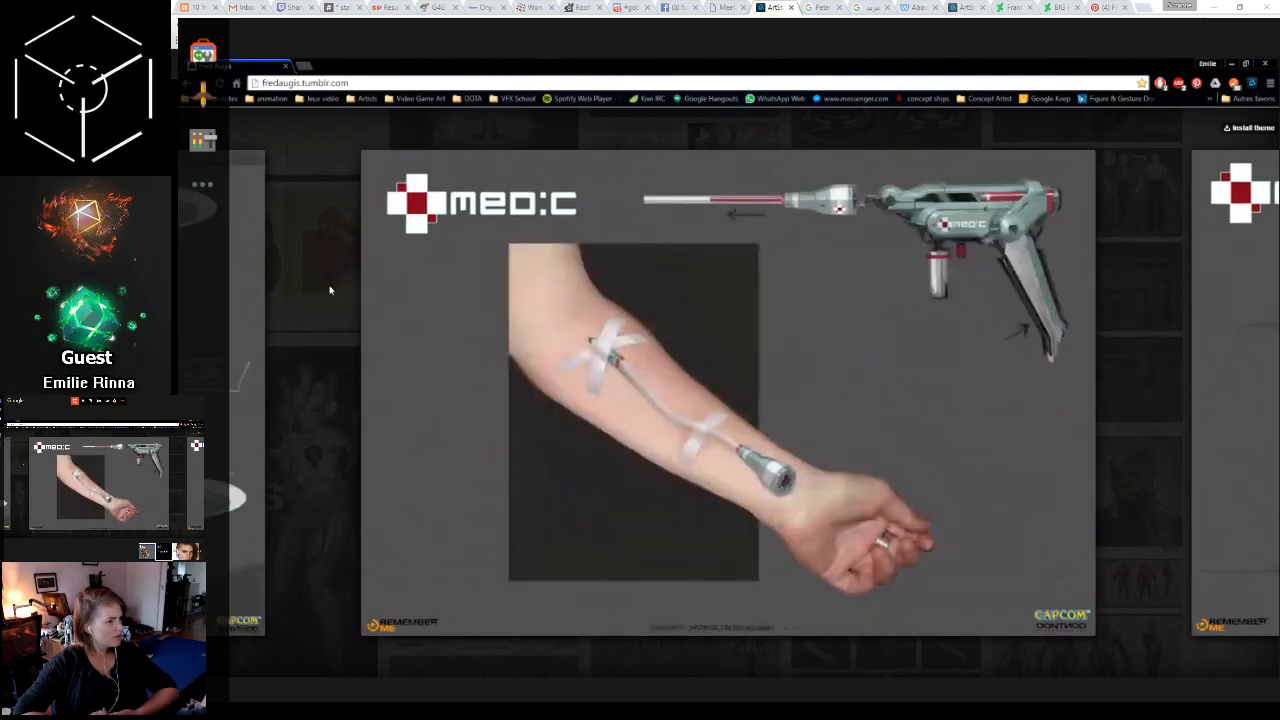
{"action": "left_click", "coordinate": [273, 299]}
{"action": "left_click", "coordinate": [894, 321]}
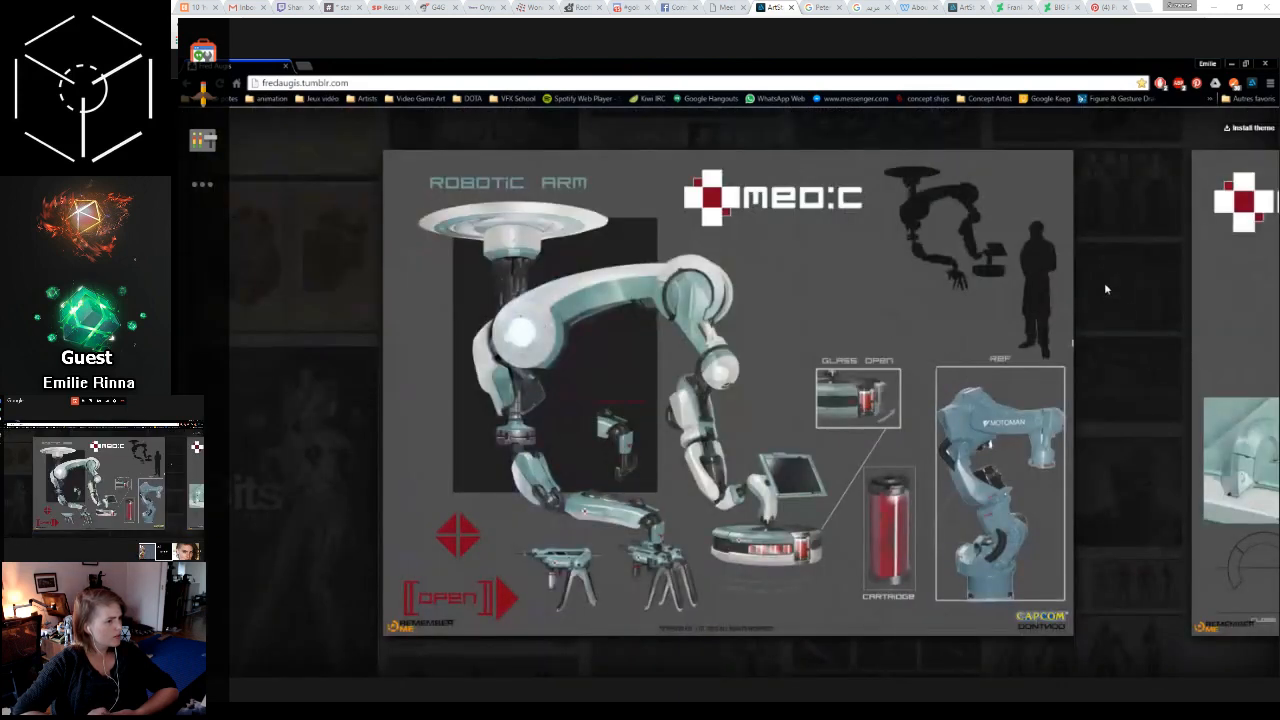
{"action": "left_click", "coordinate": [1228, 328]}
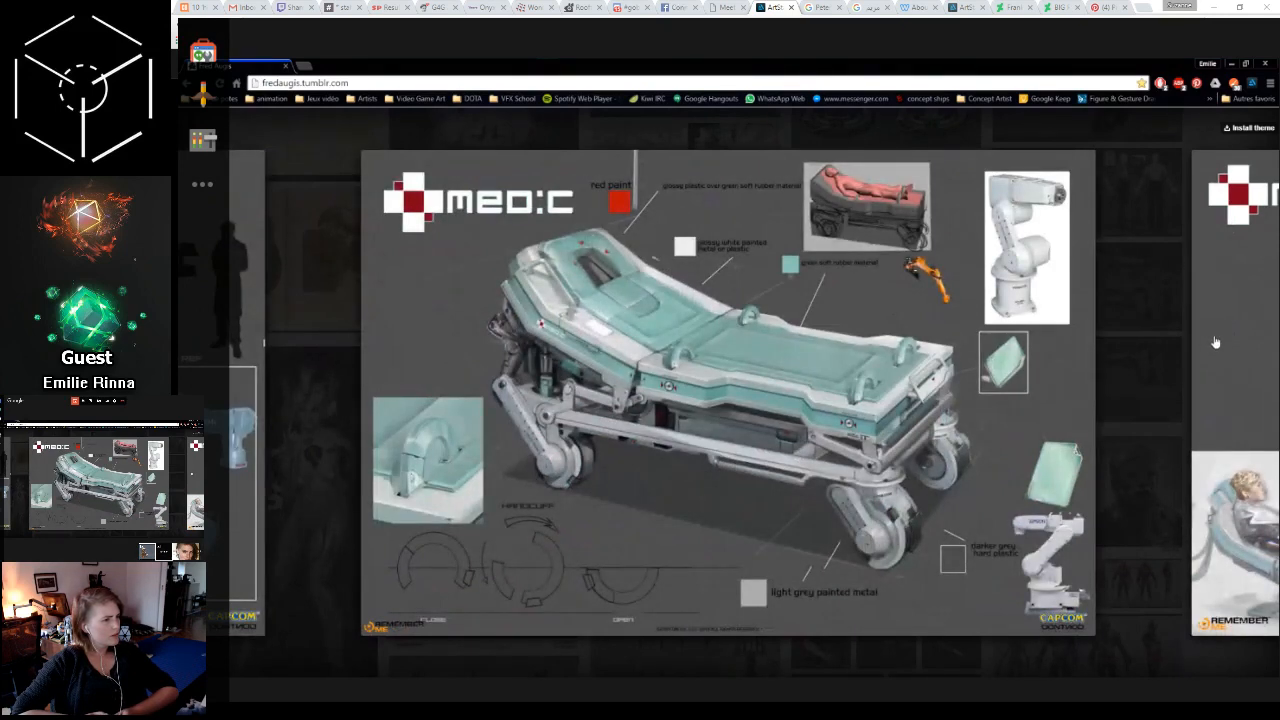
{"action": "left_click", "coordinate": [1215, 343]}
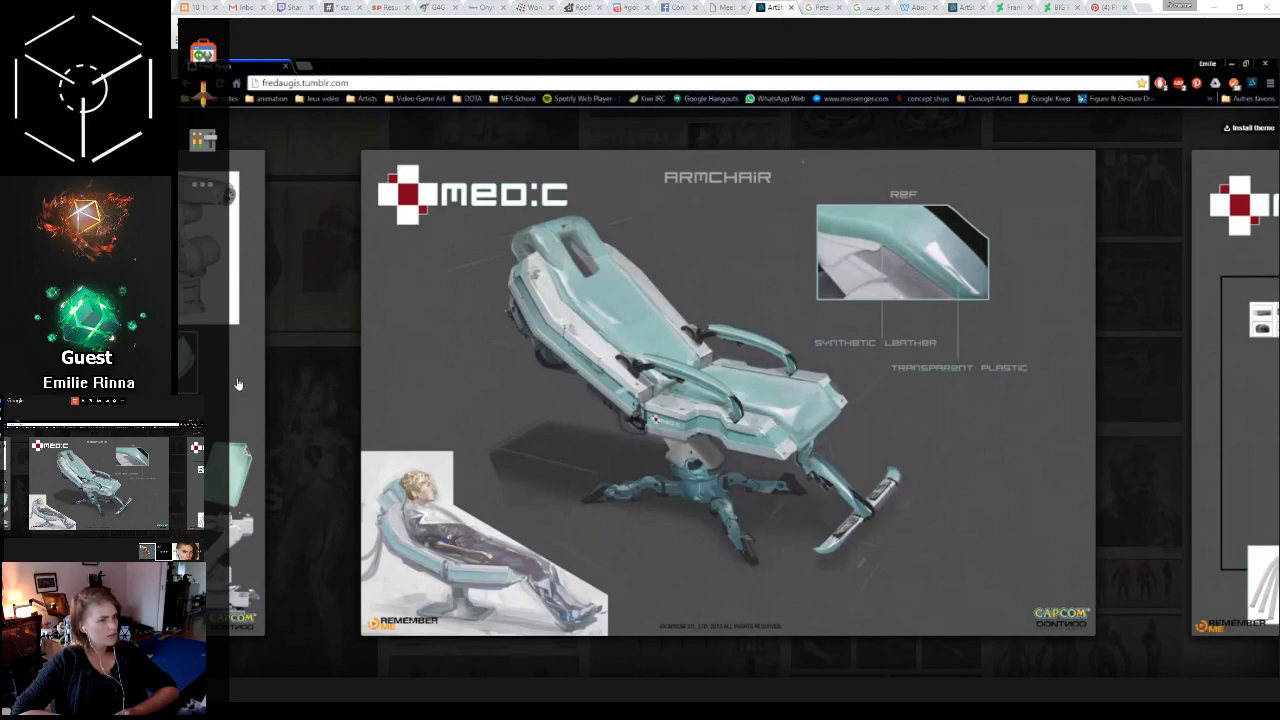
{"action": "left_click", "coordinate": [238, 384]}
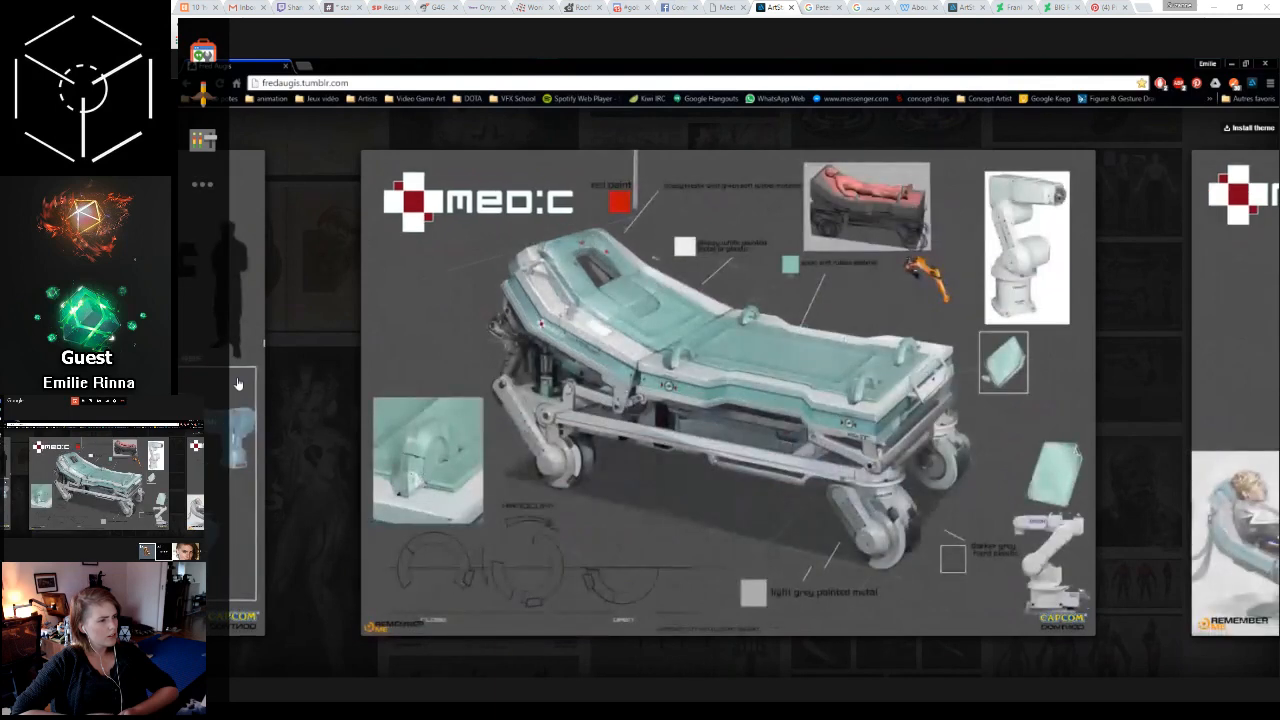
{"action": "mouse_move", "coordinate": [397, 64]}
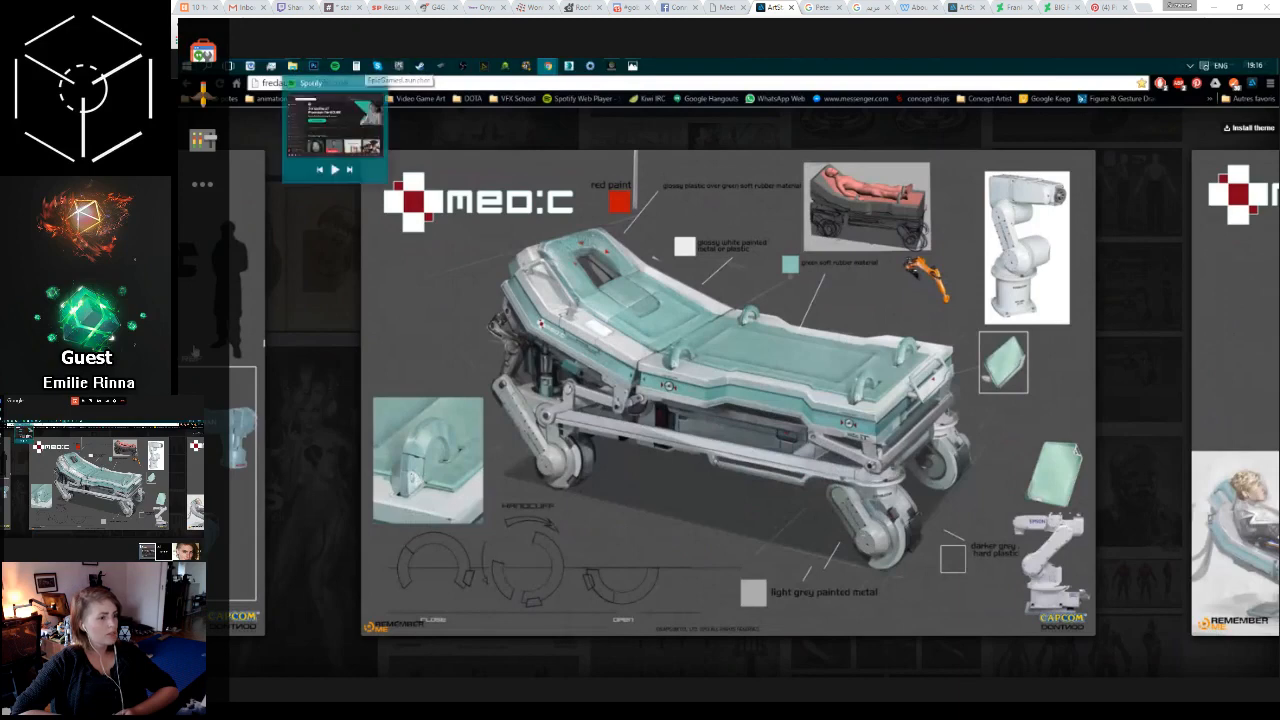
Step: Close the enlarged stretcher sheet, browse the surrounding gallery artwork and select the gallery's web address
{"action": "left_click", "coordinate": [323, 569]}
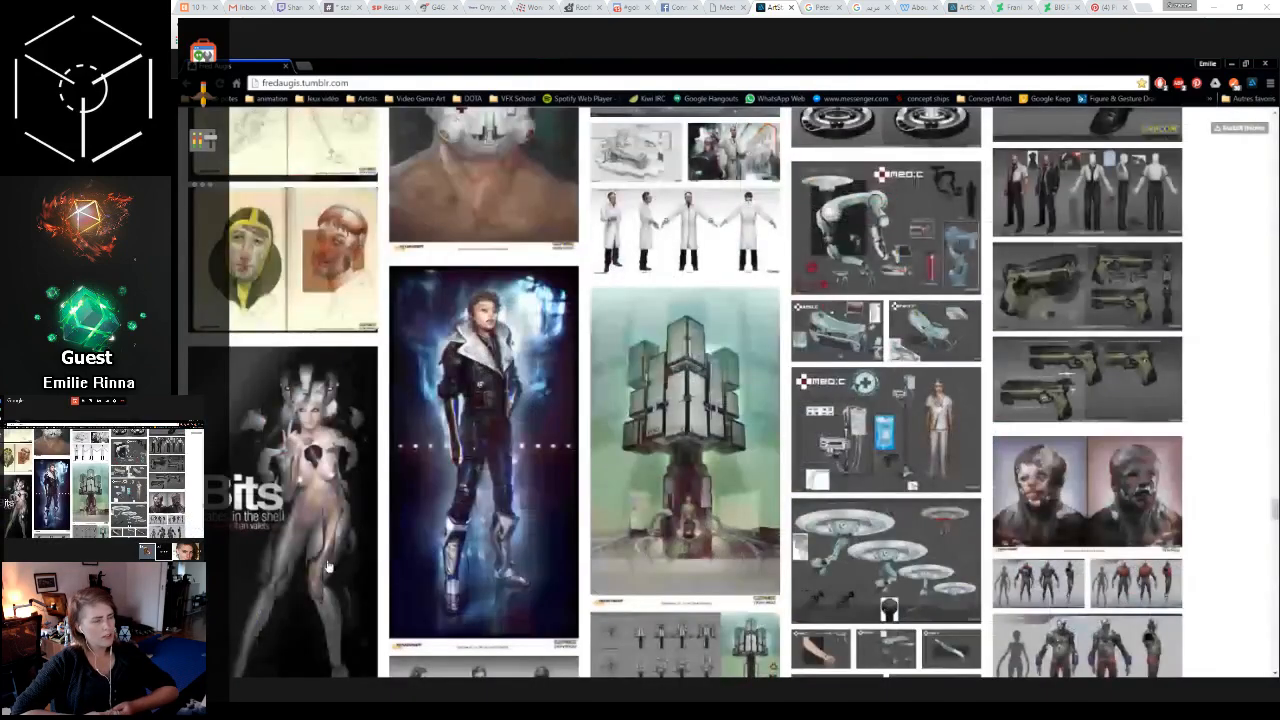
{"action": "scroll", "coordinate": [327, 567], "scroll_direction": "down", "scroll_amount": 4}
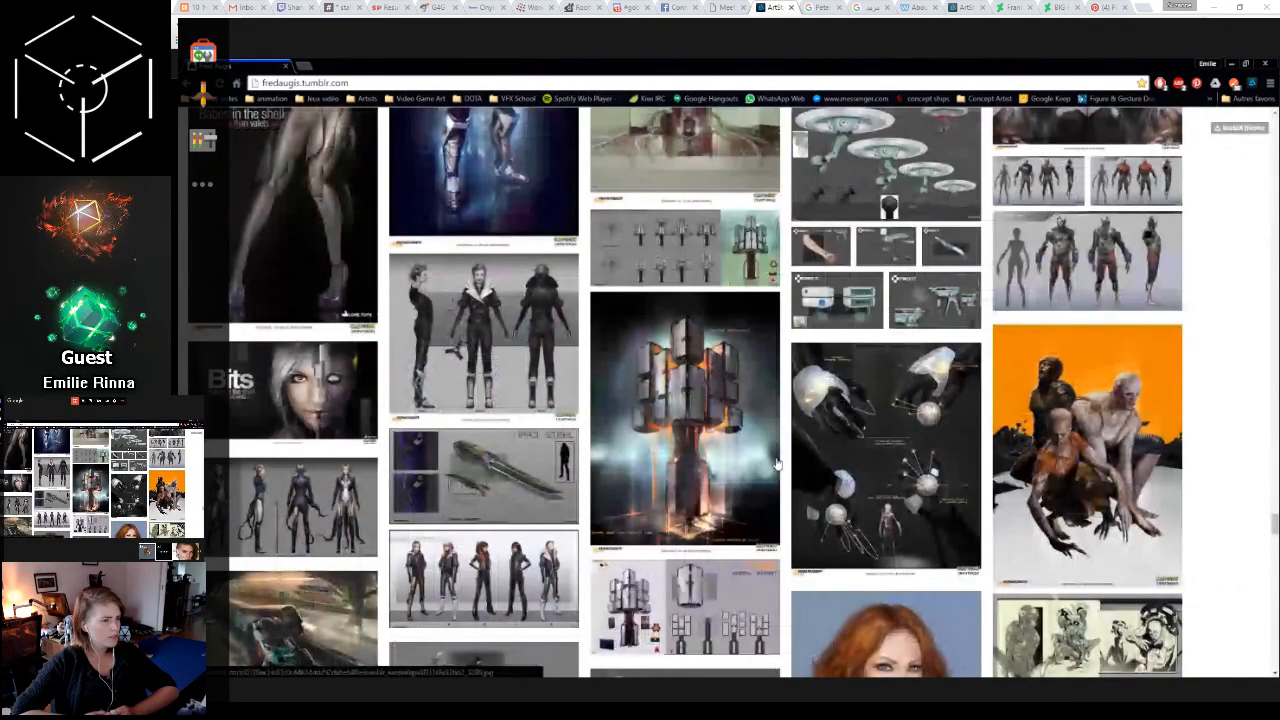
{"action": "scroll", "coordinate": [717, 432], "scroll_direction": "down", "scroll_amount": 2}
{"action": "scroll", "coordinate": [717, 432], "scroll_direction": "up", "scroll_amount": 3}
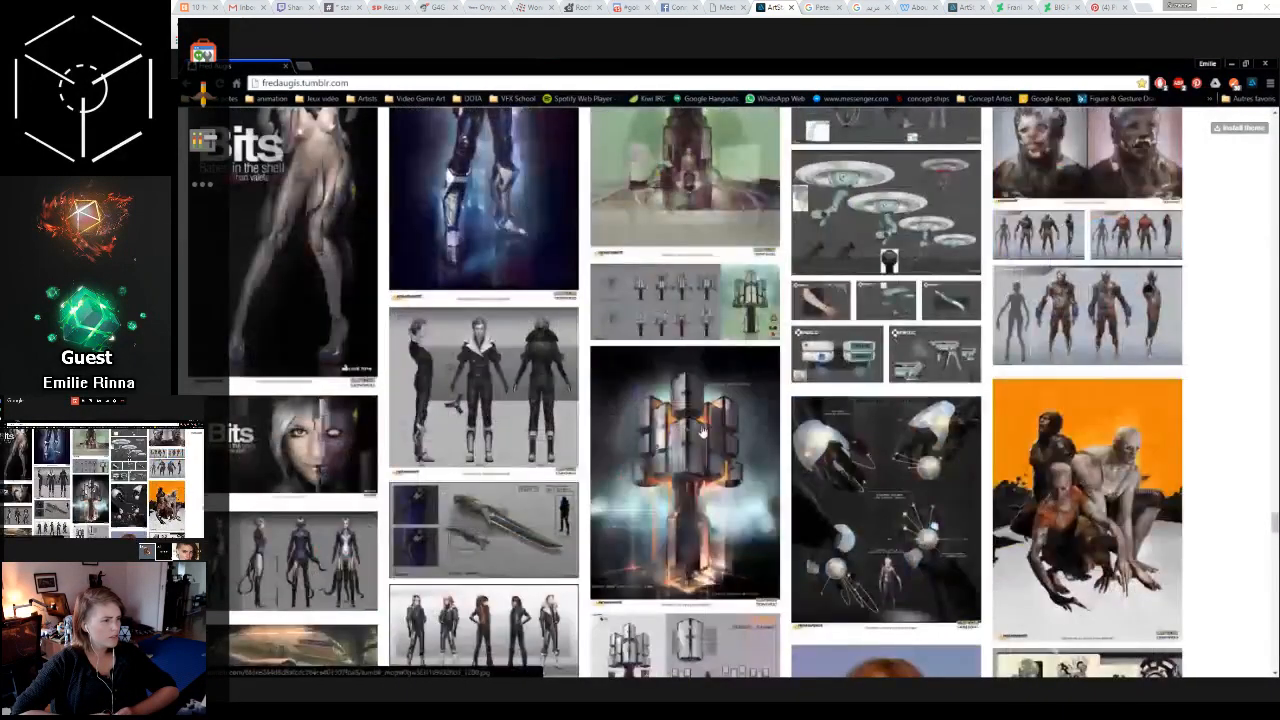
{"action": "scroll", "coordinate": [703, 432], "scroll_direction": "up", "scroll_amount": 5}
{"action": "left_click", "coordinate": [567, 80]}
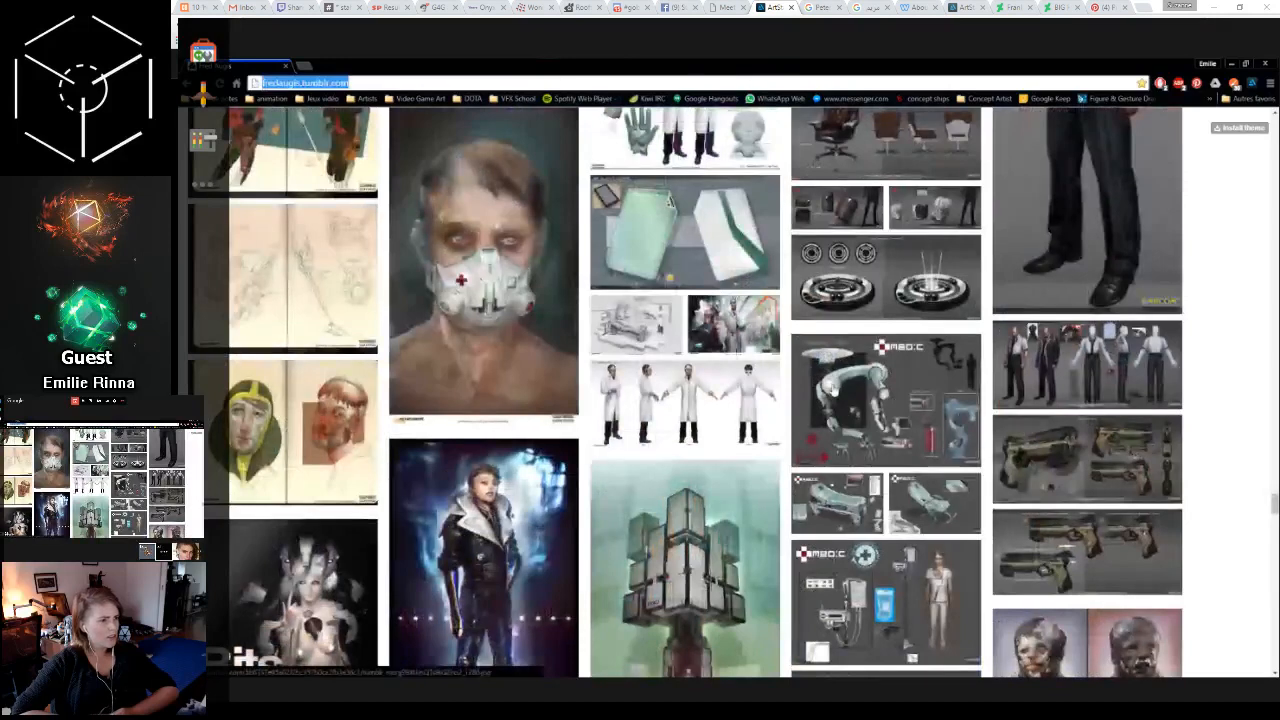
Step: View the enlarged robotic arm sheet again, and browse the gallery's character, vehicle, sketchbook and Life is Strange concept art
{"action": "left_click", "coordinate": [857, 430]}
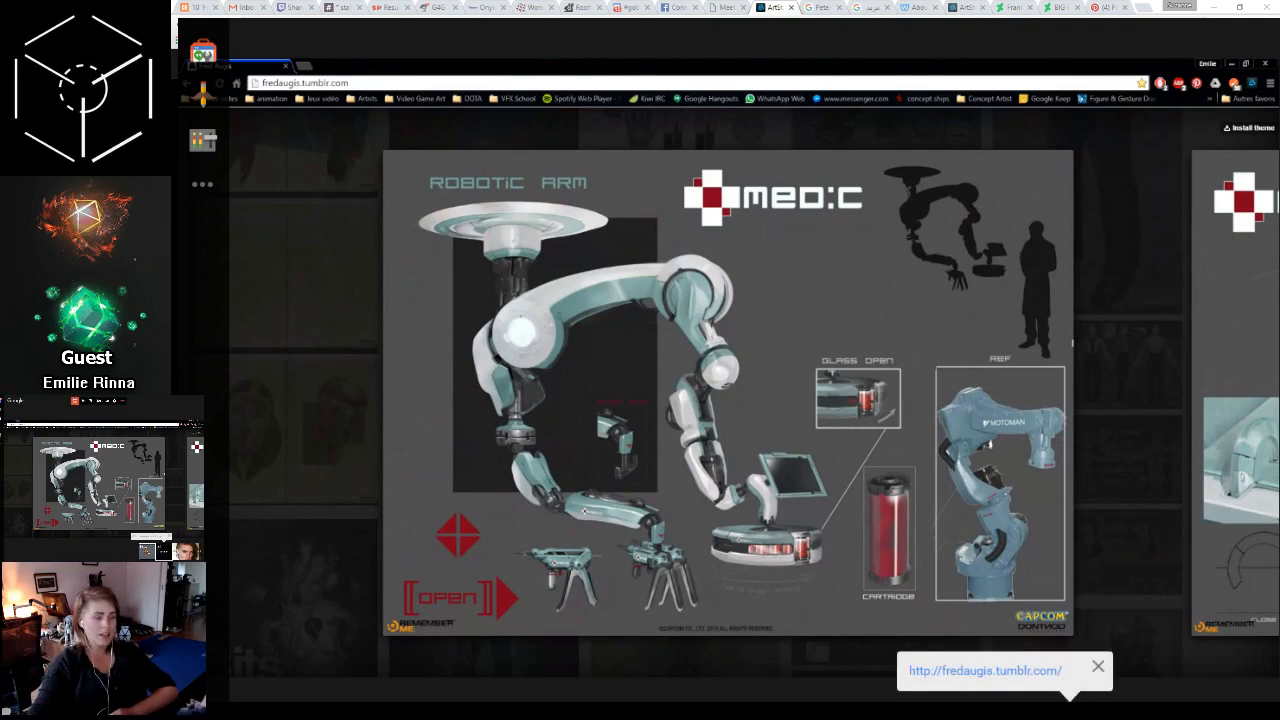
{"action": "left_click", "coordinate": [1155, 326]}
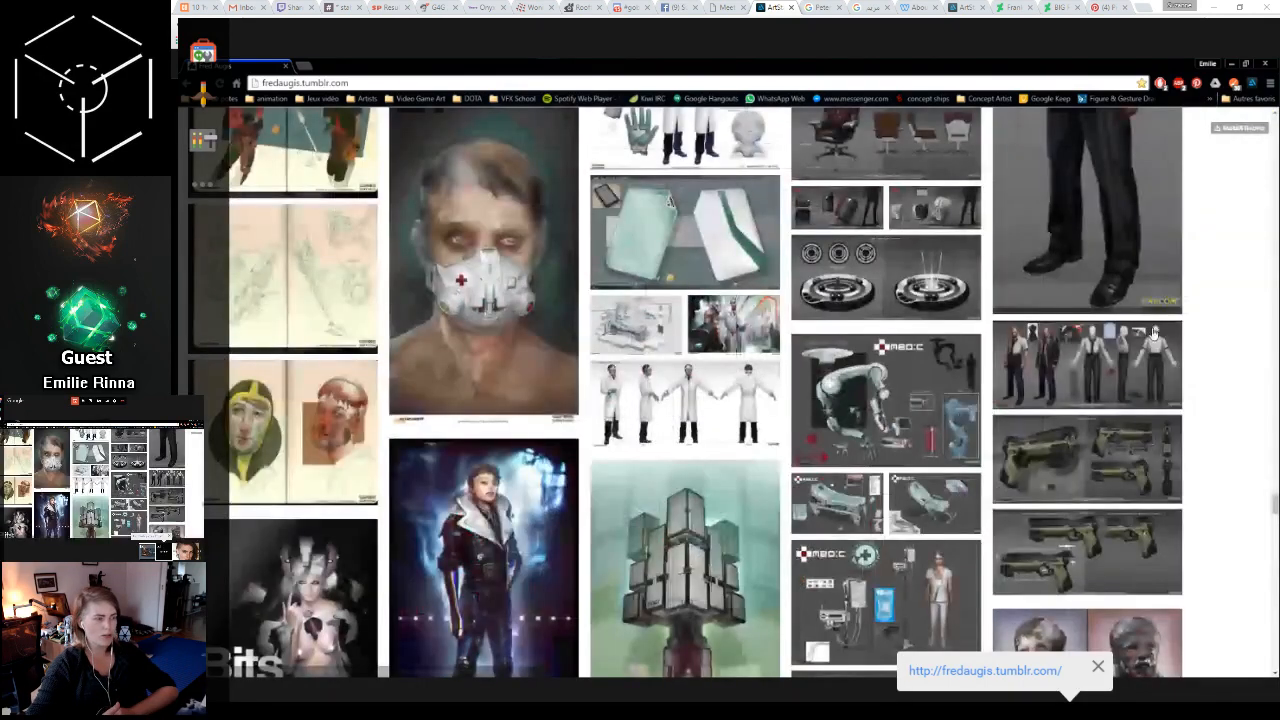
{"action": "scroll", "coordinate": [1155, 330], "scroll_direction": "down", "scroll_amount": 5}
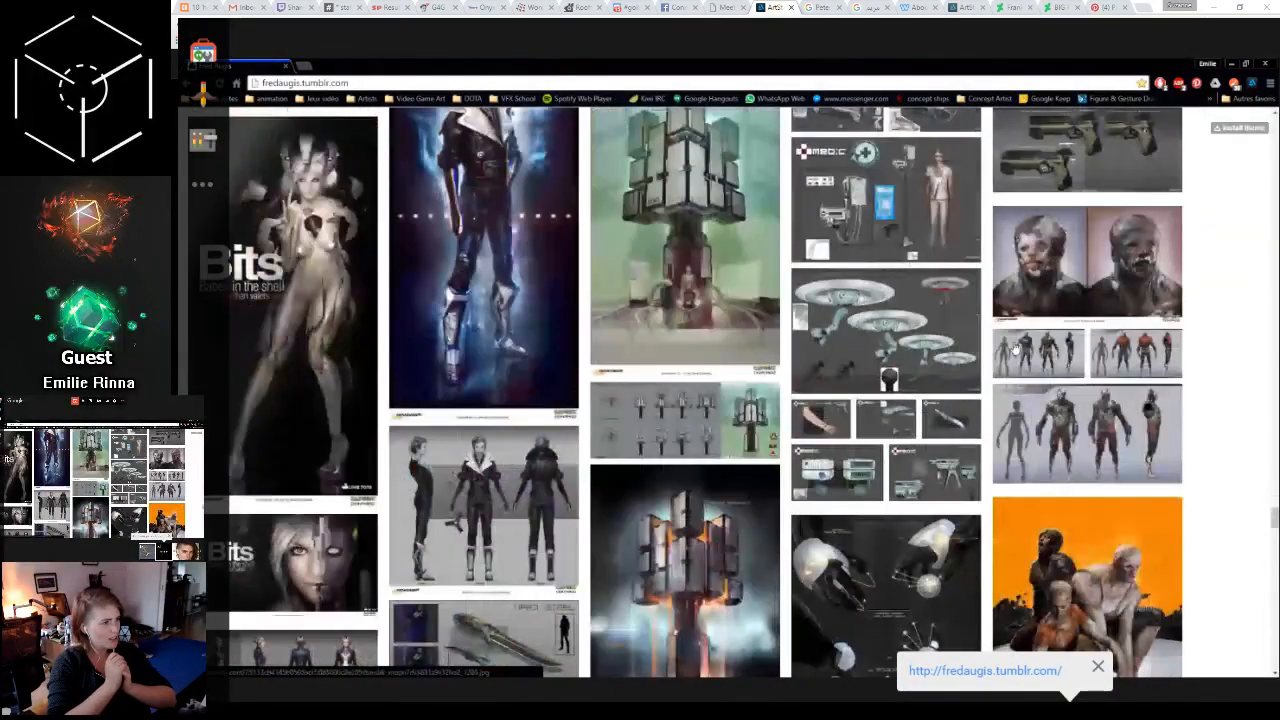
{"action": "scroll", "coordinate": [1013, 351], "scroll_direction": "down", "scroll_amount": 4}
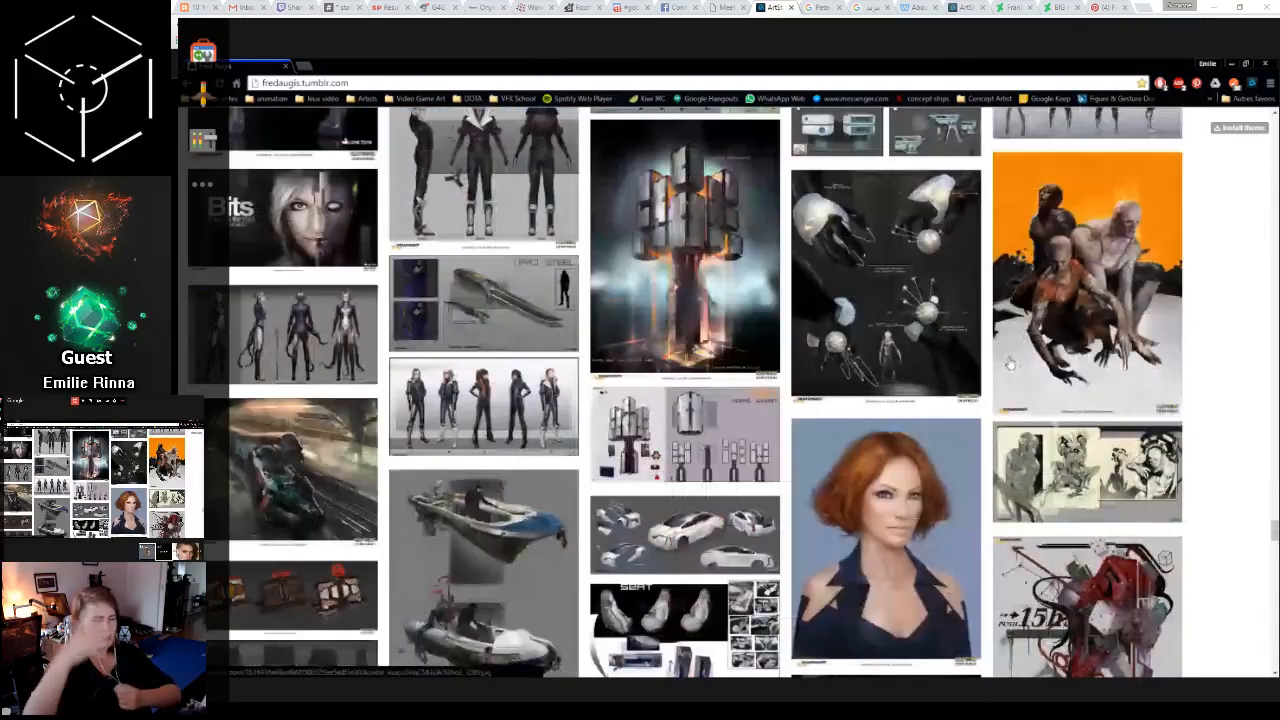
{"action": "scroll", "coordinate": [1010, 365], "scroll_direction": "down", "scroll_amount": 4}
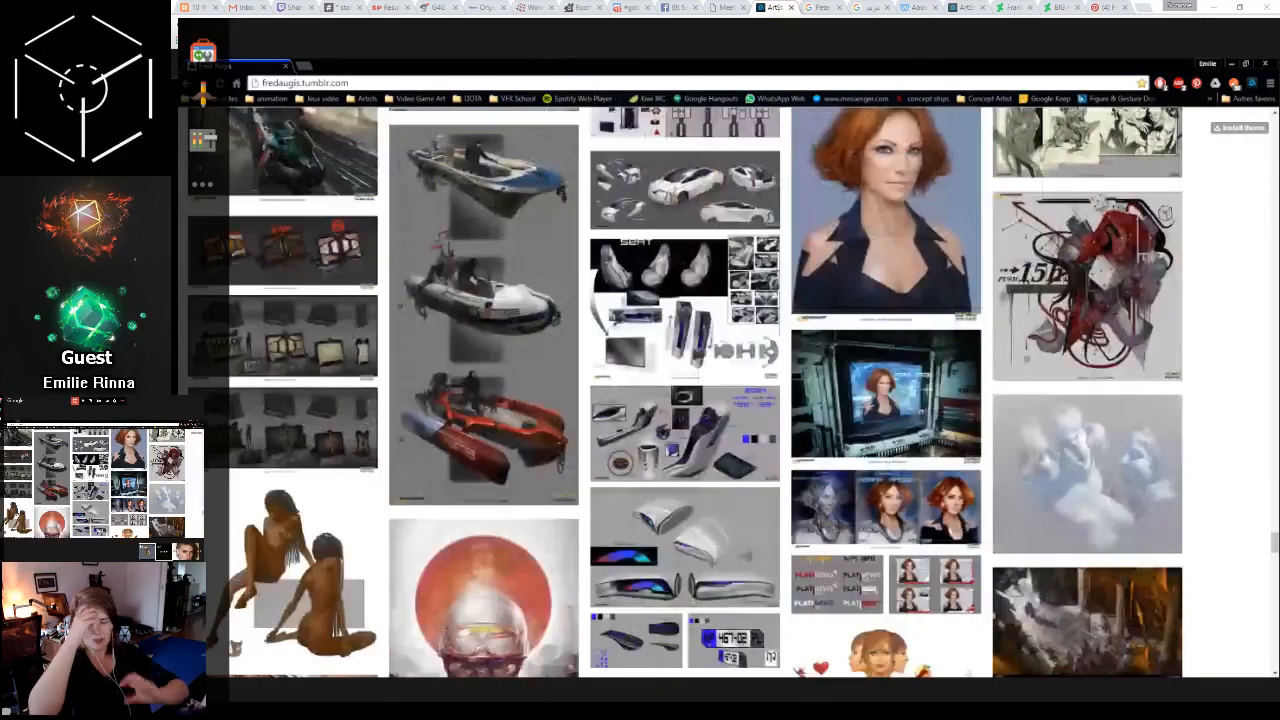
{"action": "scroll", "coordinate": [960, 428], "scroll_direction": "down", "scroll_amount": 3}
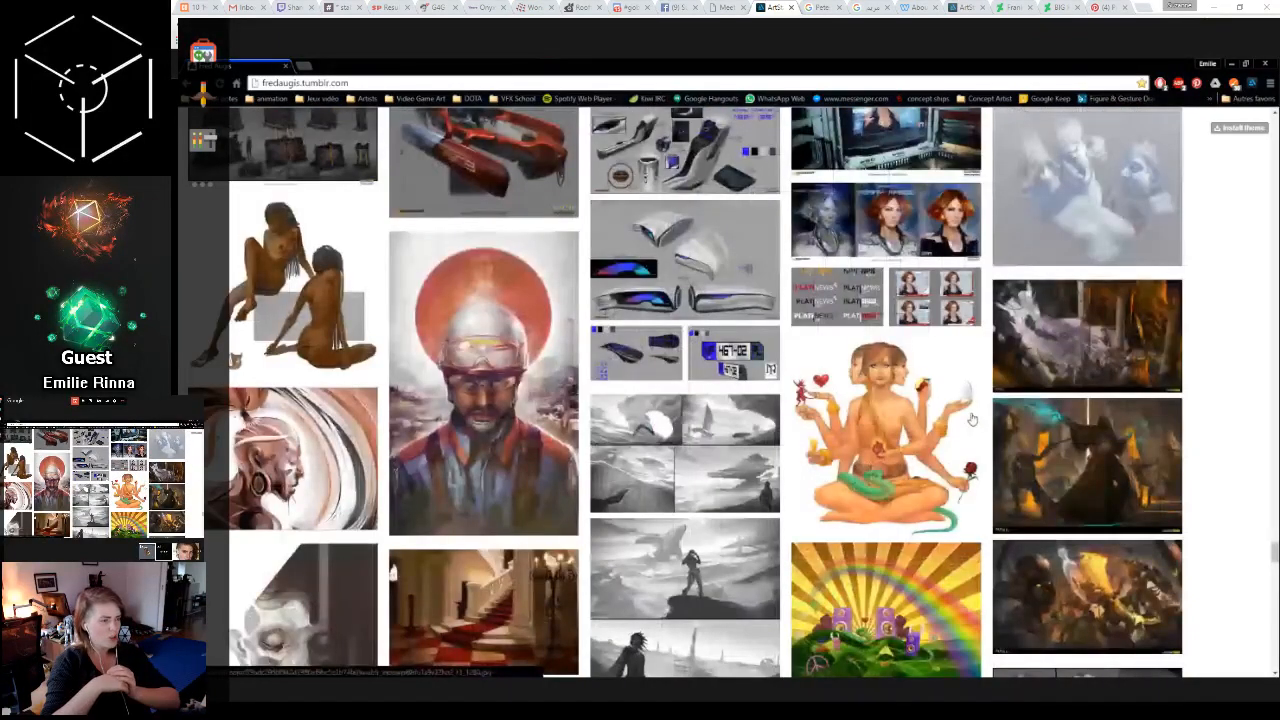
{"action": "scroll", "coordinate": [971, 420], "scroll_direction": "down", "scroll_amount": 6}
{"action": "scroll", "coordinate": [704, 392], "scroll_direction": "down", "scroll_amount": 5}
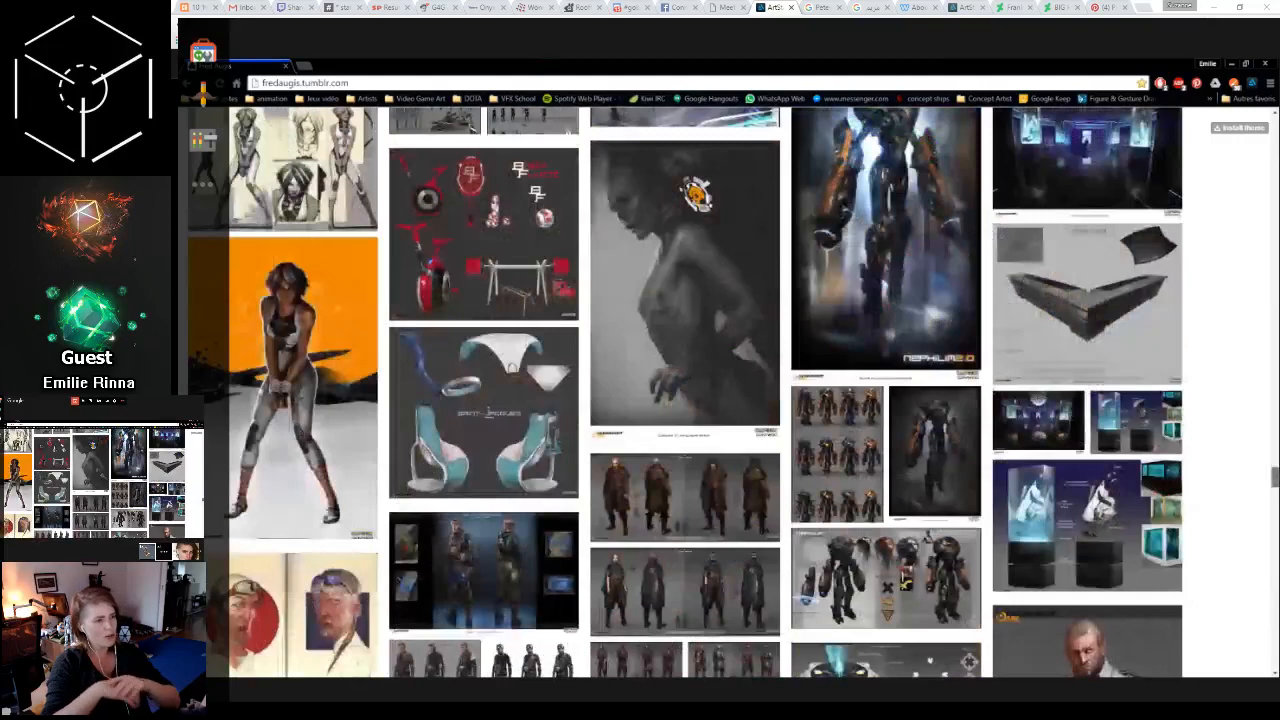
{"action": "scroll", "coordinate": [697, 193], "scroll_direction": "down", "scroll_amount": 5}
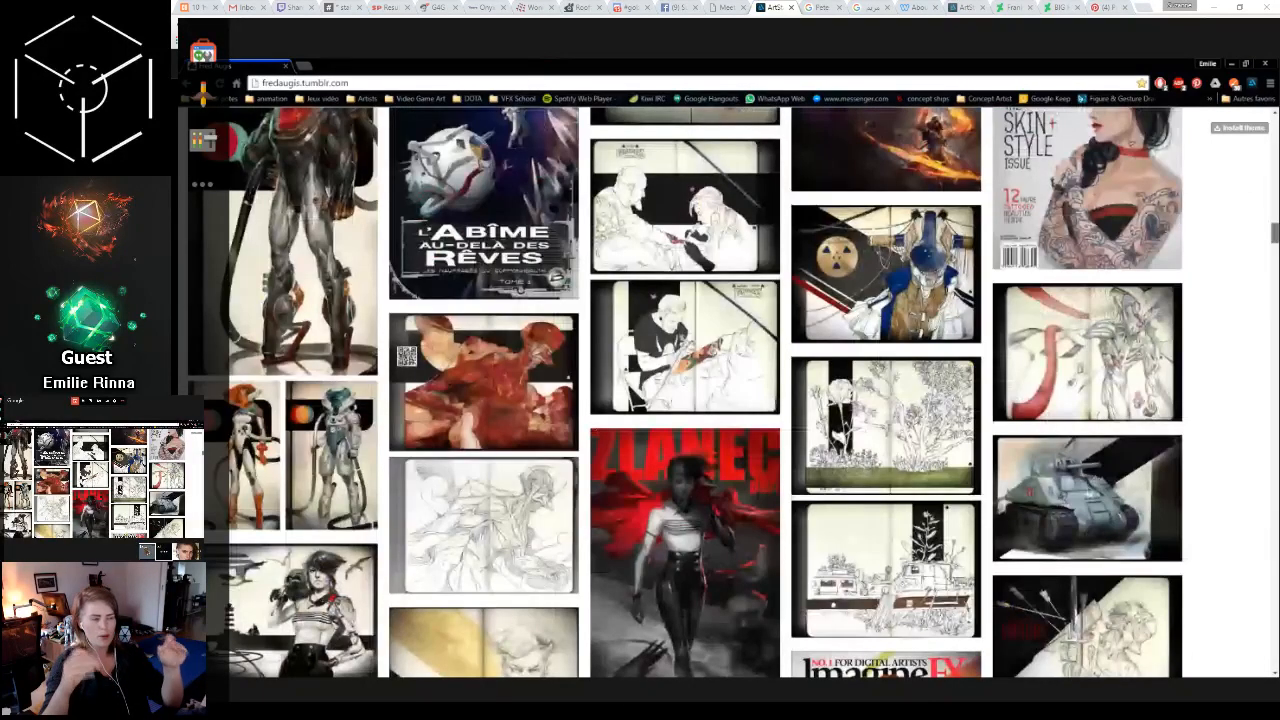
{"action": "scroll", "coordinate": [783, 293], "scroll_direction": "up", "scroll_amount": 5}
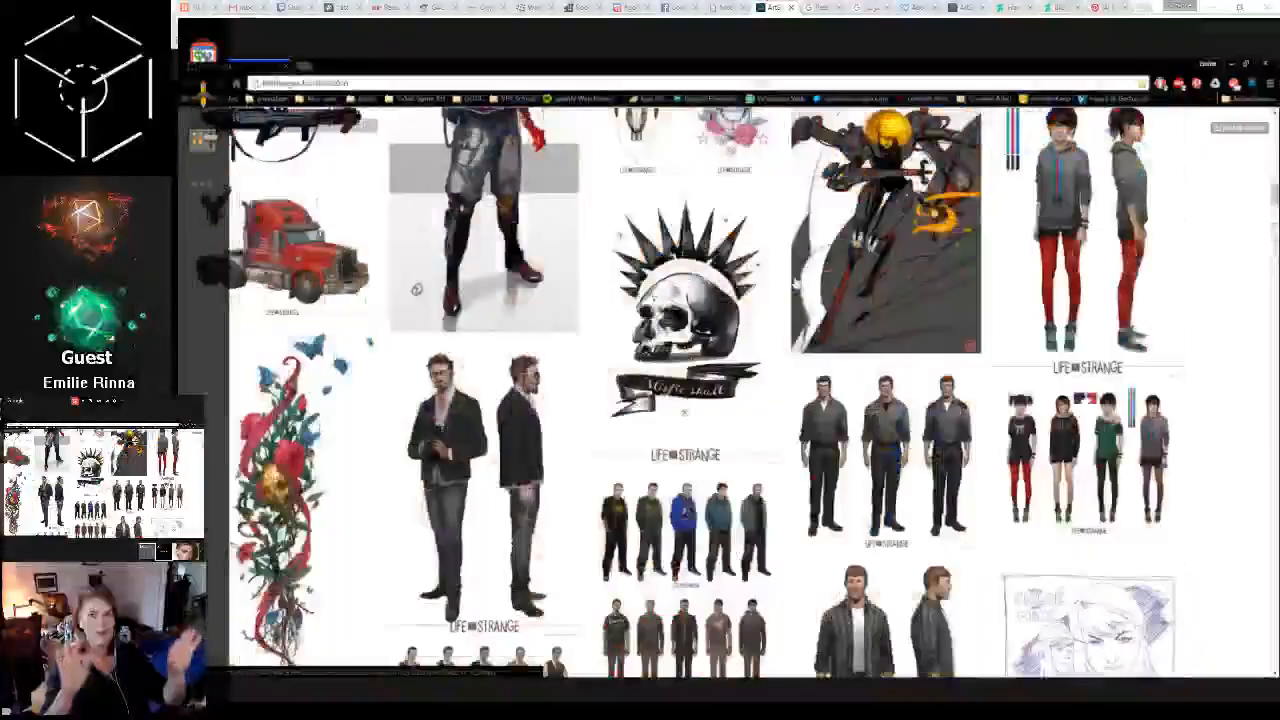
{"action": "scroll", "coordinate": [783, 293], "scroll_direction": "down", "scroll_amount": 3}
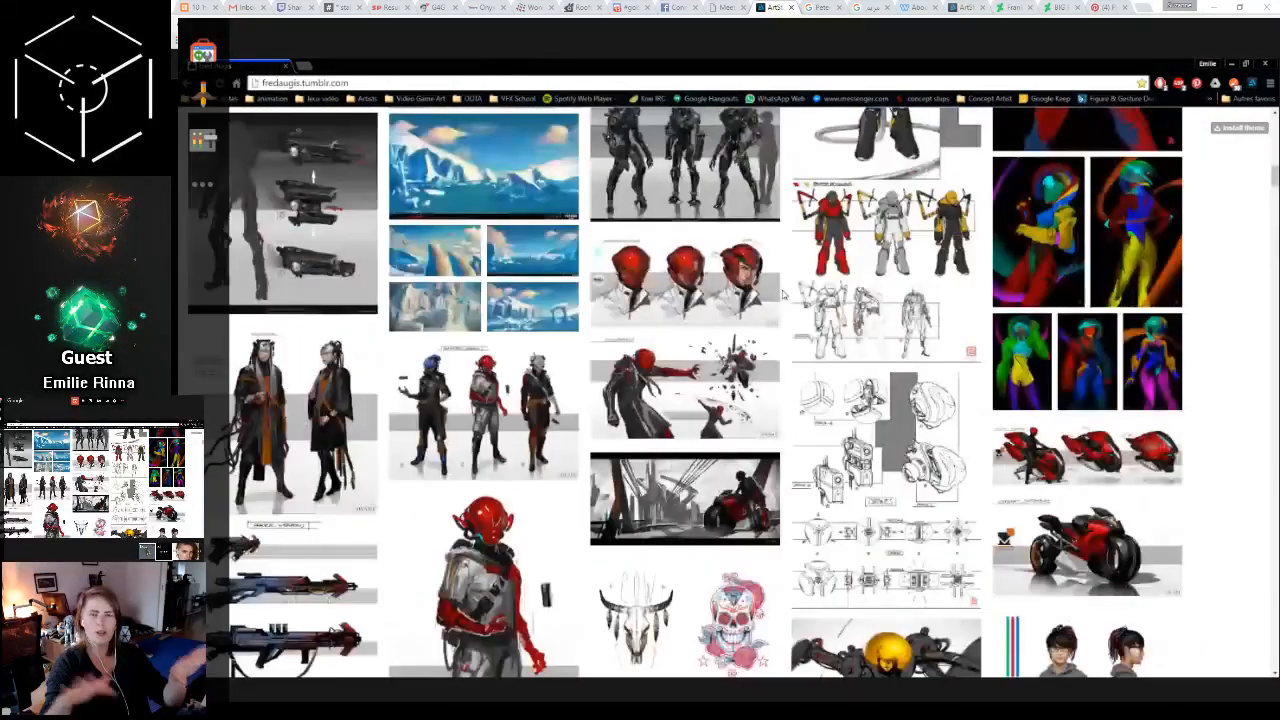
Step: Examine the enlarged Total "Space Travelers" robot concept sheet, and return to the gallery to browse the sketchbook pages and ImagineFX cover
{"action": "left_click", "coordinate": [685, 165]}
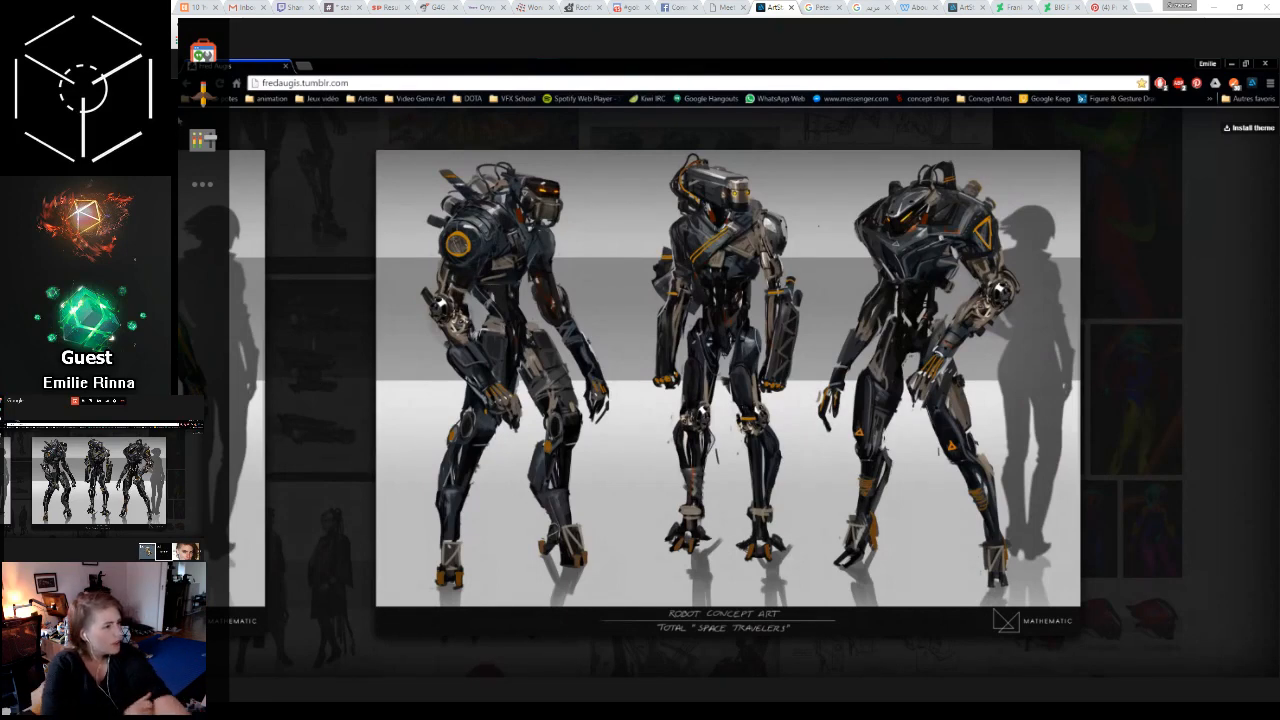
{"action": "left_click", "coordinate": [735, 307]}
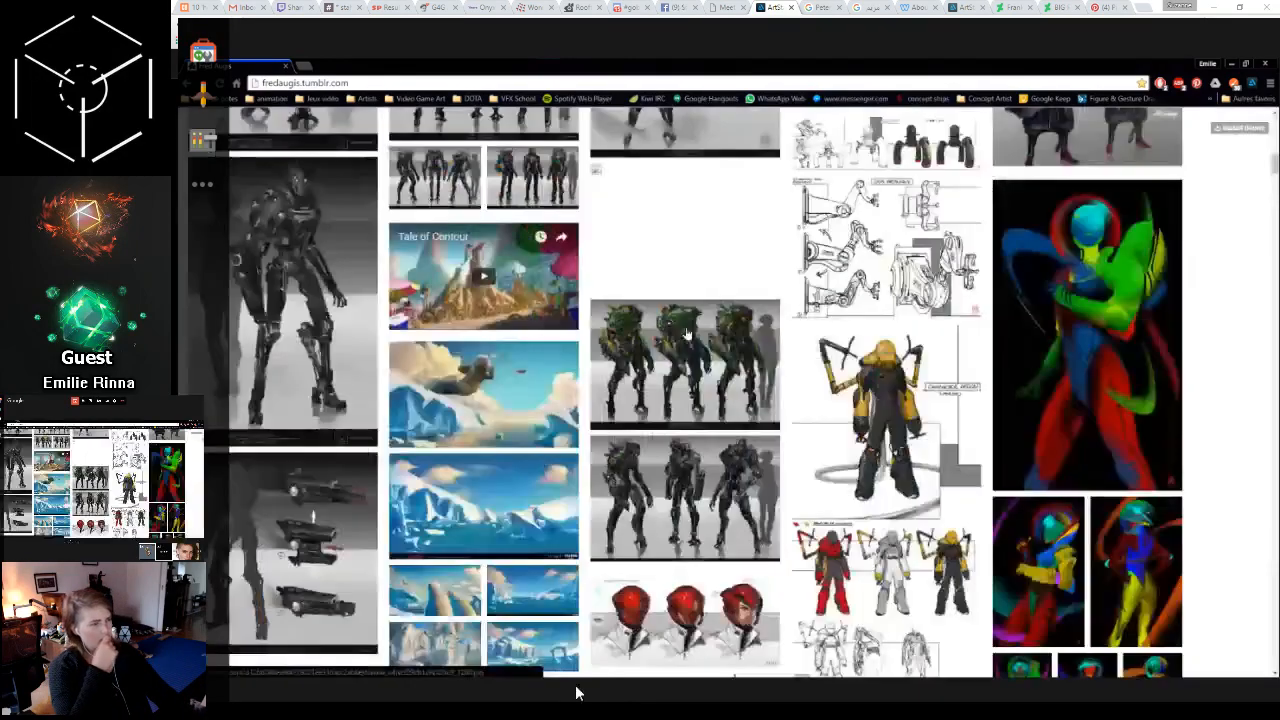
{"action": "left_click", "coordinate": [578, 692]}
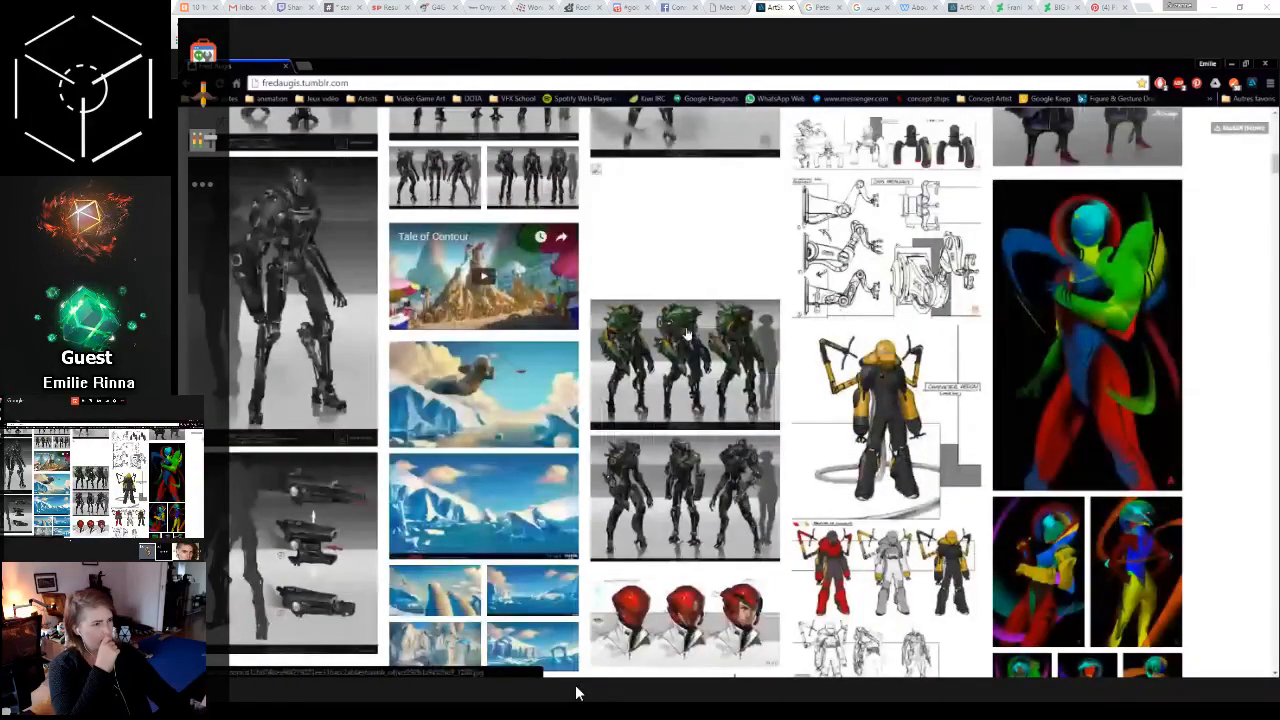
{"action": "scroll", "coordinate": [687, 333], "scroll_direction": "up", "scroll_amount": 7}
{"action": "left_click", "coordinate": [911, 356]}
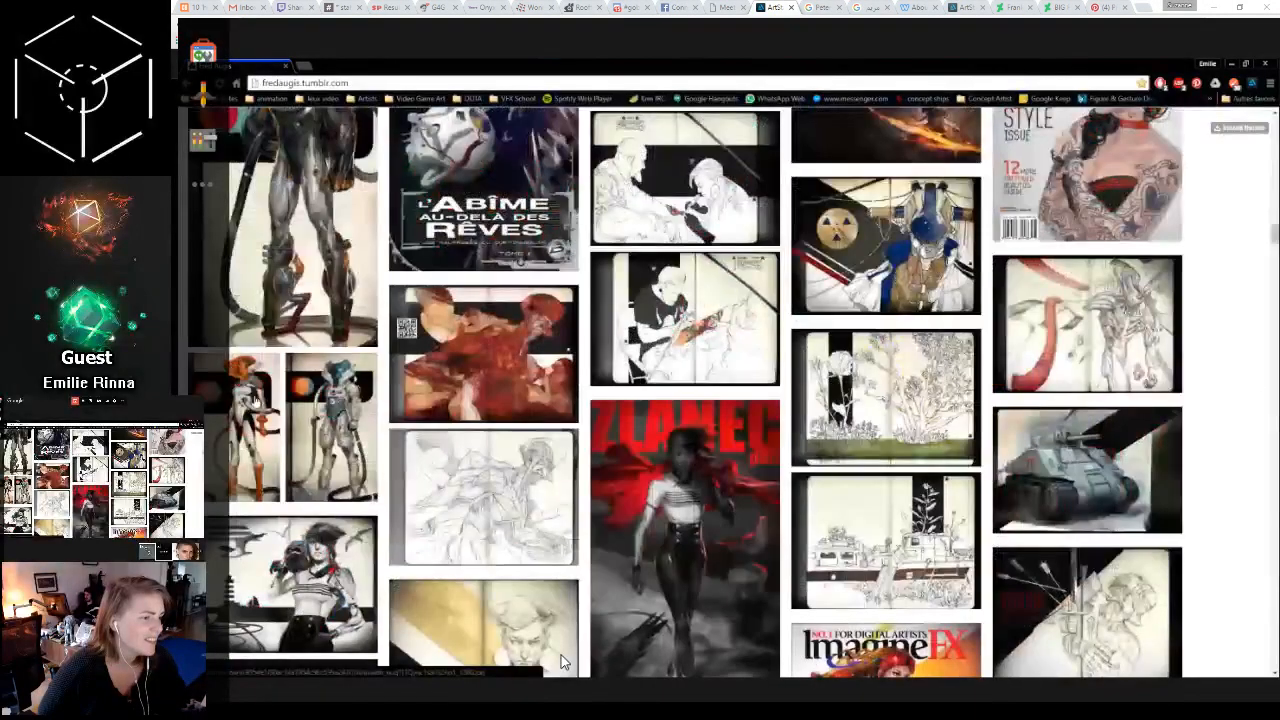
{"action": "scroll", "coordinate": [562, 662], "scroll_direction": "down", "scroll_amount": 4}
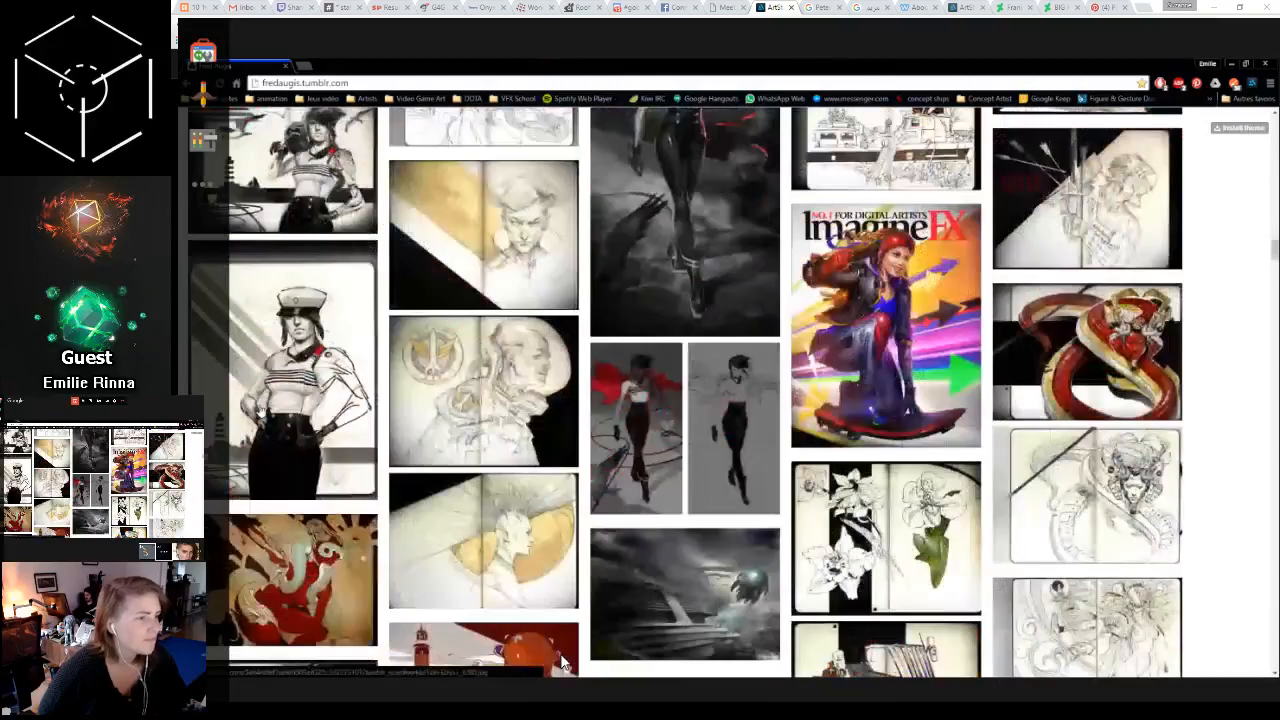
Step: Browse the Tumblr gallery from the ImagineFX cover through the Peter F. Hamilton covers, figure studies and sketchbooks to the H3O Pain Cube sheets
{"action": "scroll", "coordinate": [562, 662], "scroll_direction": "down", "scroll_amount": 3}
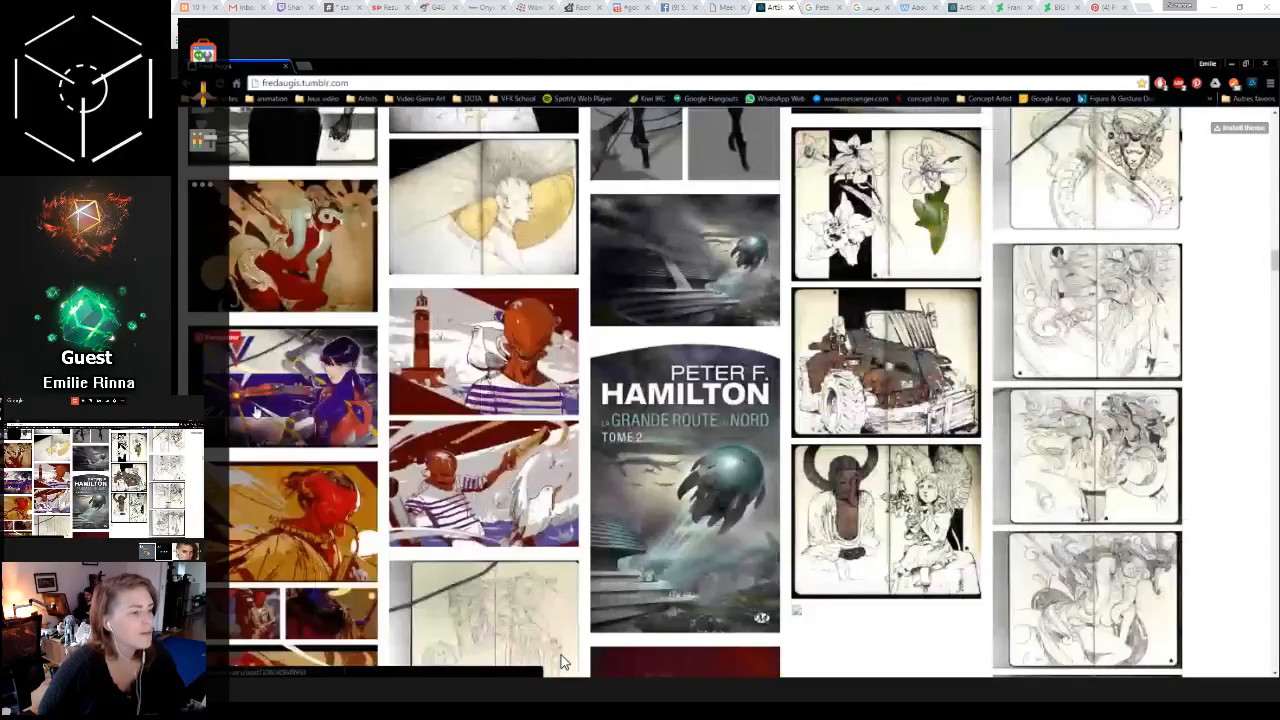
{"action": "scroll", "coordinate": [562, 662], "scroll_direction": "down", "scroll_amount": 4}
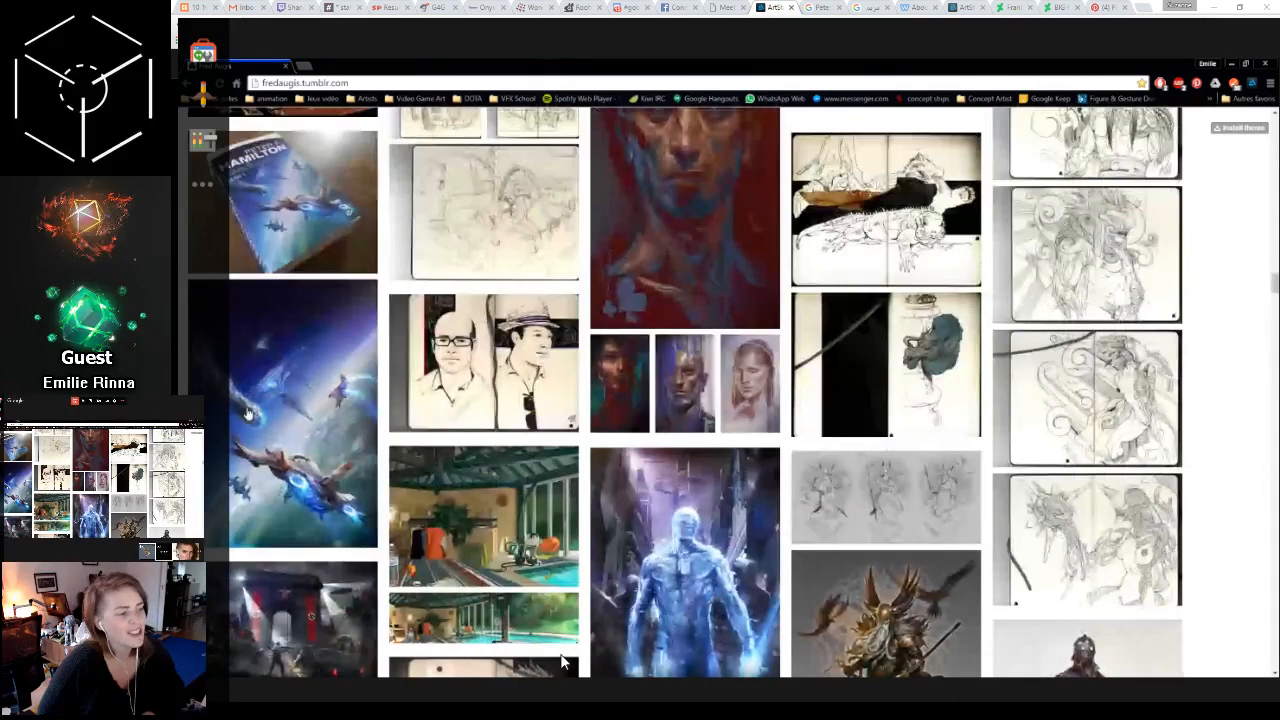
{"action": "scroll", "coordinate": [562, 662], "scroll_direction": "down", "scroll_amount": 10}
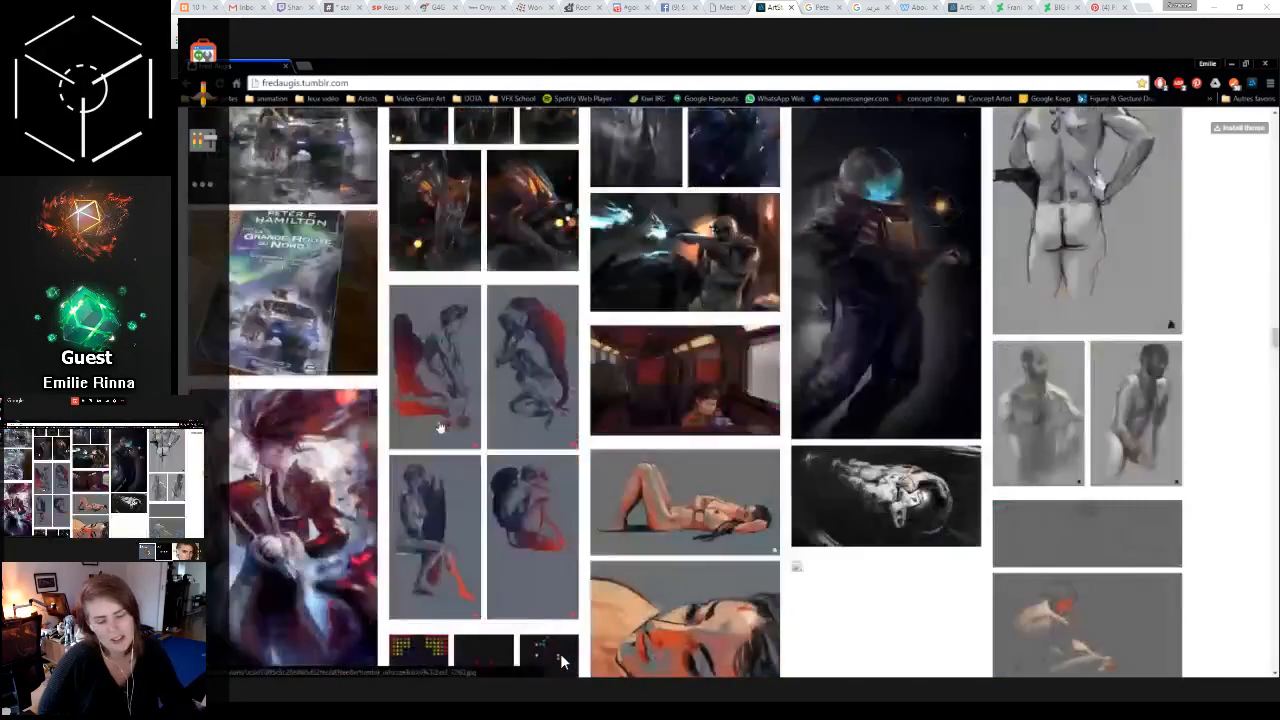
{"action": "scroll", "coordinate": [560, 660], "scroll_direction": "down", "scroll_amount": 10}
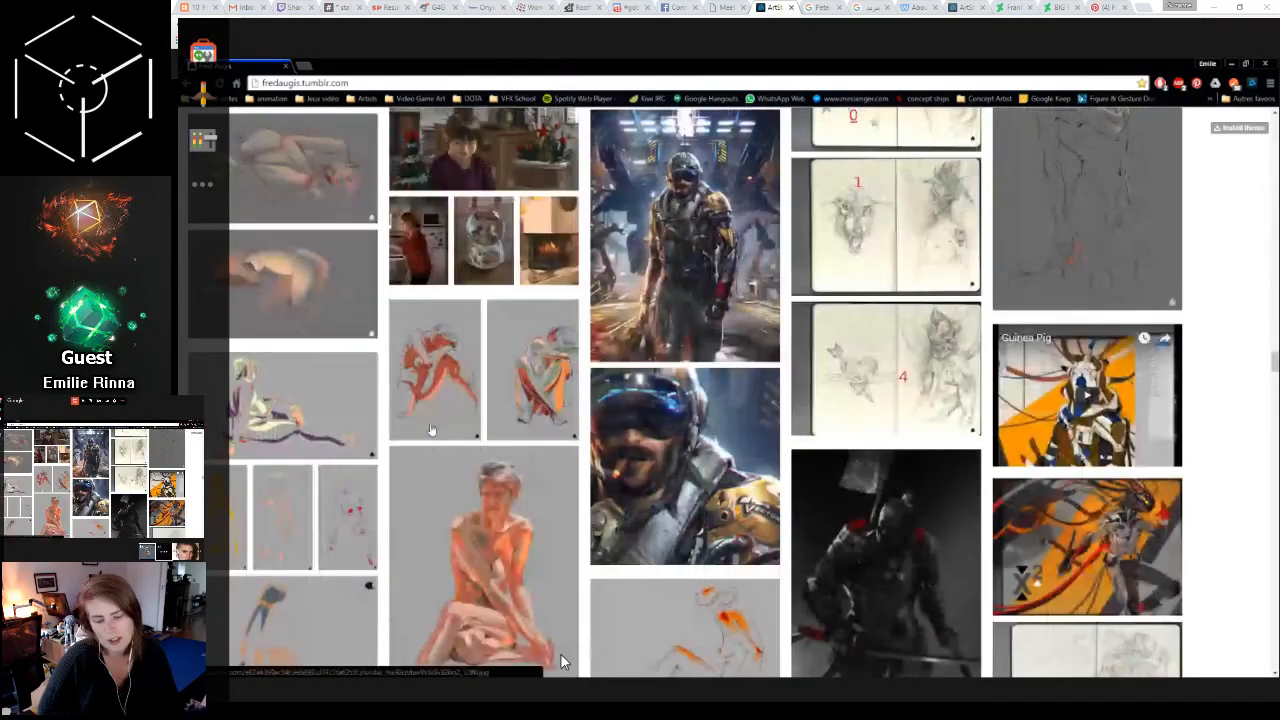
{"action": "scroll", "coordinate": [562, 662], "scroll_direction": "down", "scroll_amount": 4}
{"action": "scroll", "coordinate": [562, 662], "scroll_direction": "down", "scroll_amount": 4}
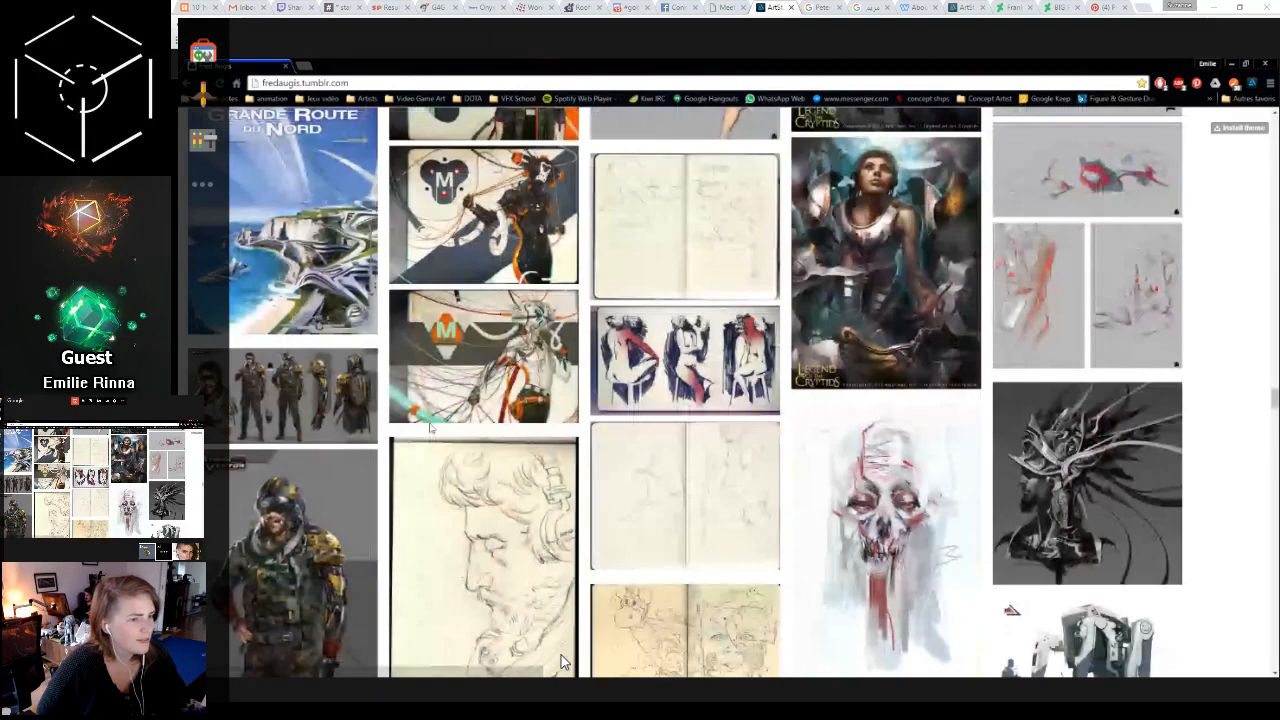
{"action": "scroll", "coordinate": [562, 662], "scroll_direction": "down", "scroll_amount": 2}
Step: Examine the two enlarged H3O Pain Cube concept sheets and return to the gallery
{"action": "left_click", "coordinate": [560, 653]}
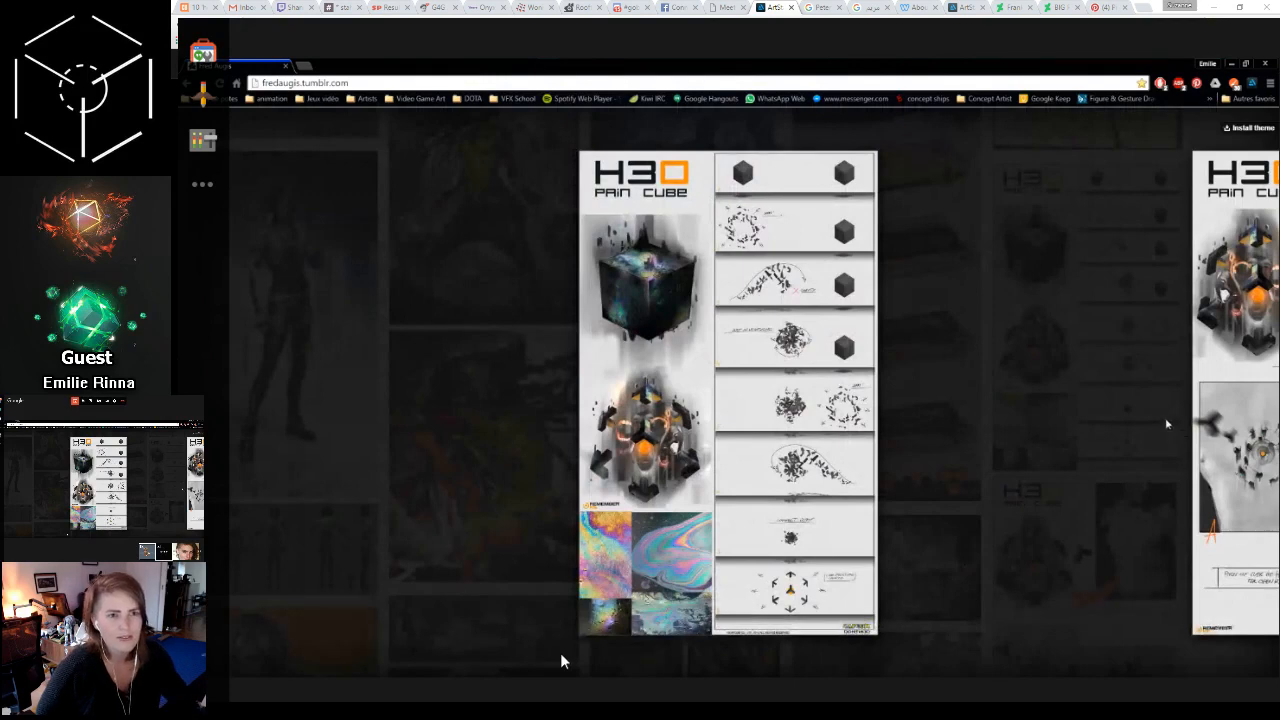
{"action": "left_click", "coordinate": [1190, 404]}
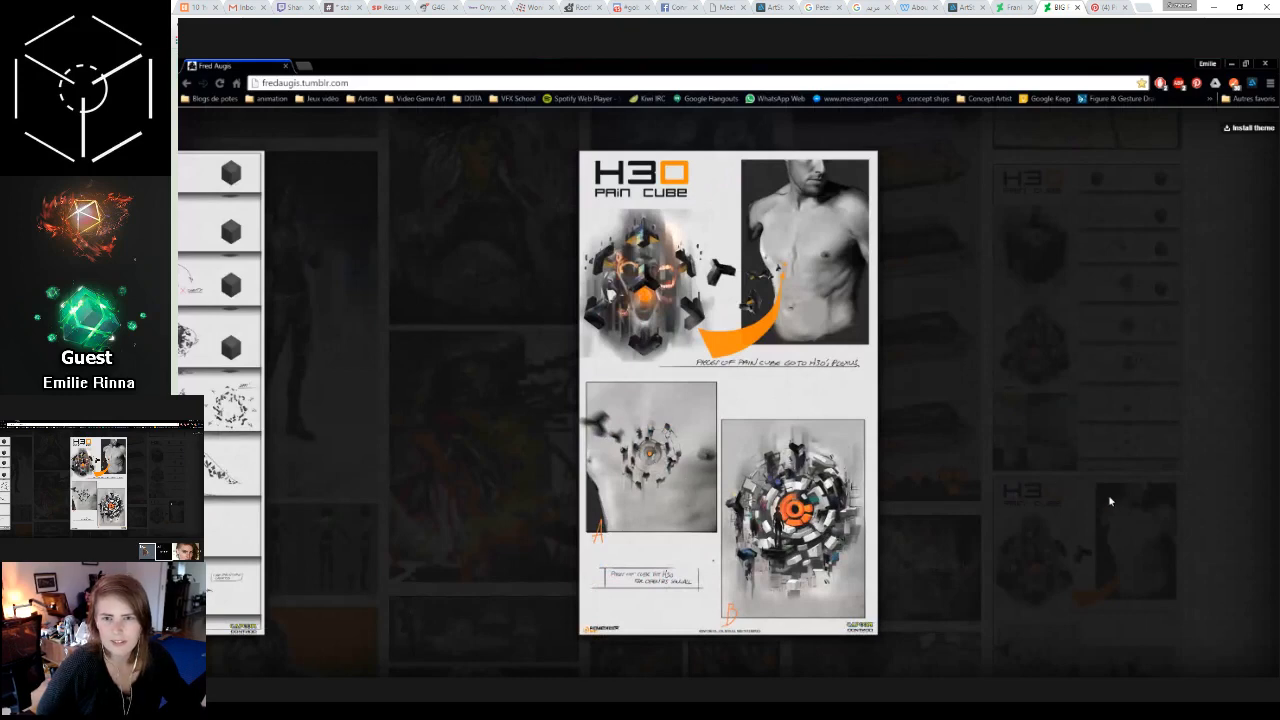
{"action": "left_click", "coordinate": [1171, 514]}
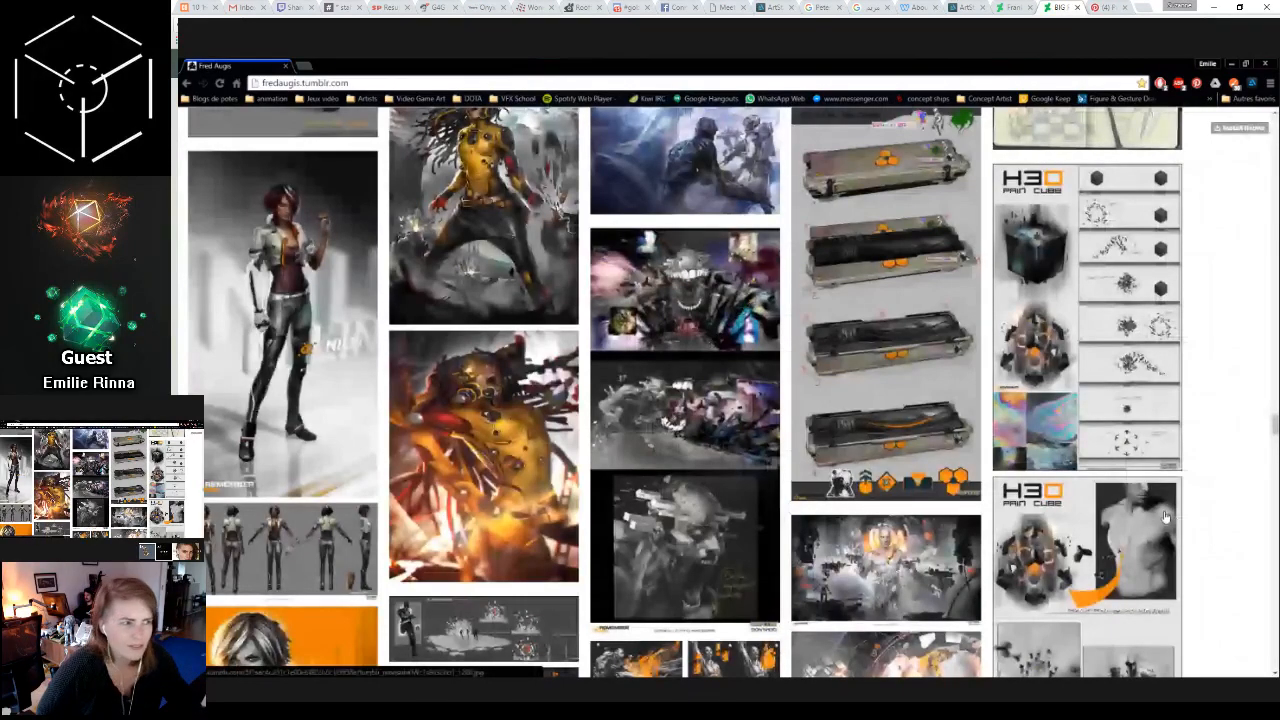
Step: Examine the enlarged grey figure paintings with orange blocks, and browse on to the Nephilim 2.0 artwork
{"action": "scroll", "coordinate": [1165, 516], "scroll_direction": "down", "scroll_amount": 5}
{"action": "left_click", "coordinate": [722, 416]}
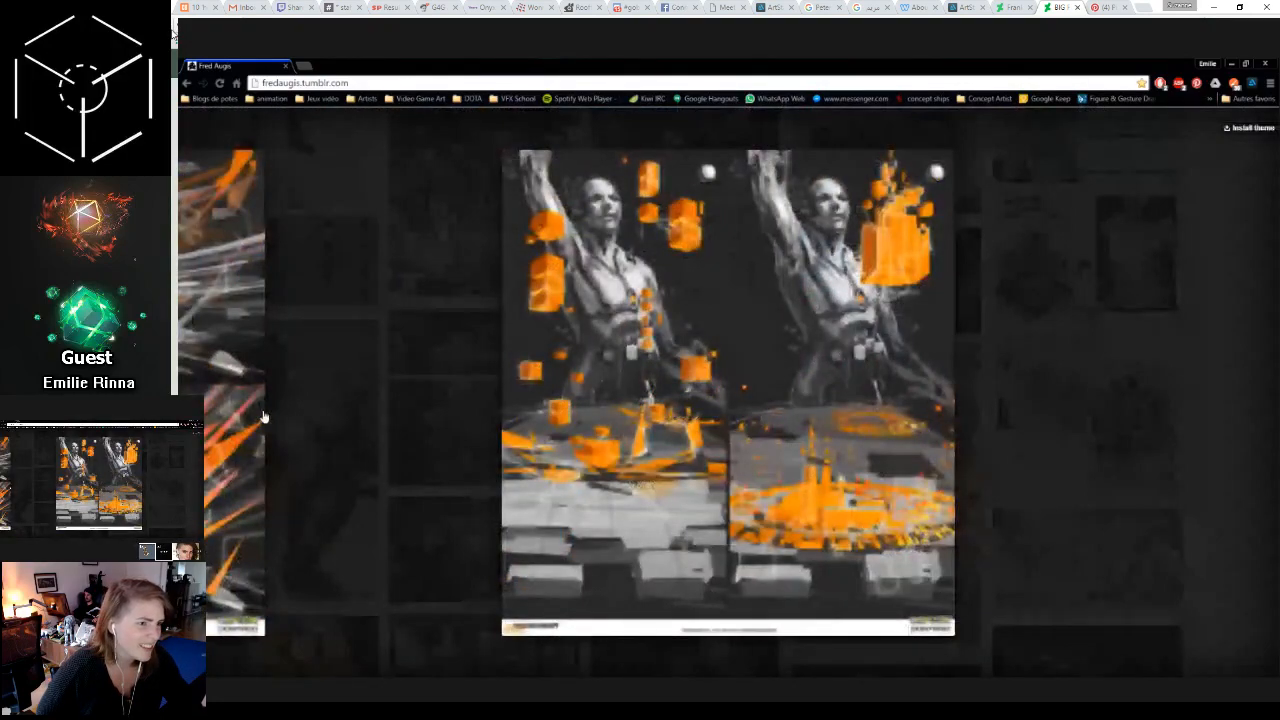
{"action": "left_click", "coordinate": [263, 417]}
{"action": "scroll", "coordinate": [806, 590], "scroll_direction": "down", "scroll_amount": 4}
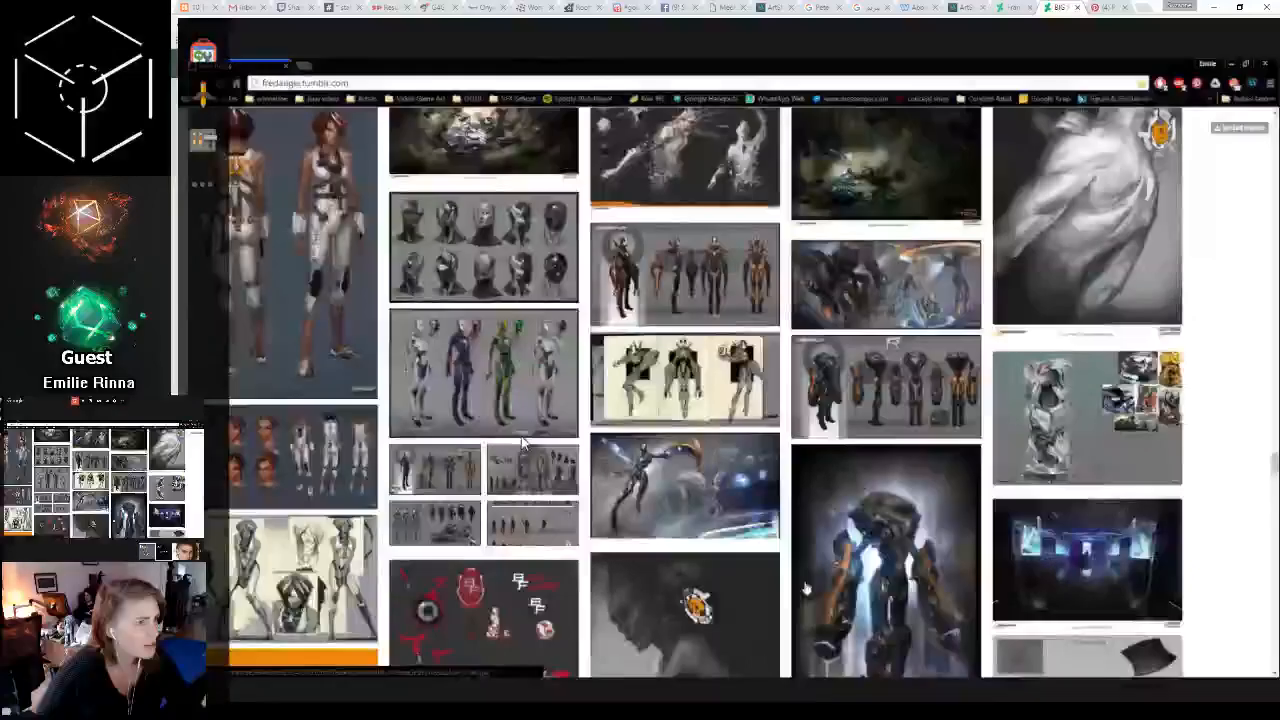
{"action": "scroll", "coordinate": [806, 590], "scroll_direction": "down", "scroll_amount": 4}
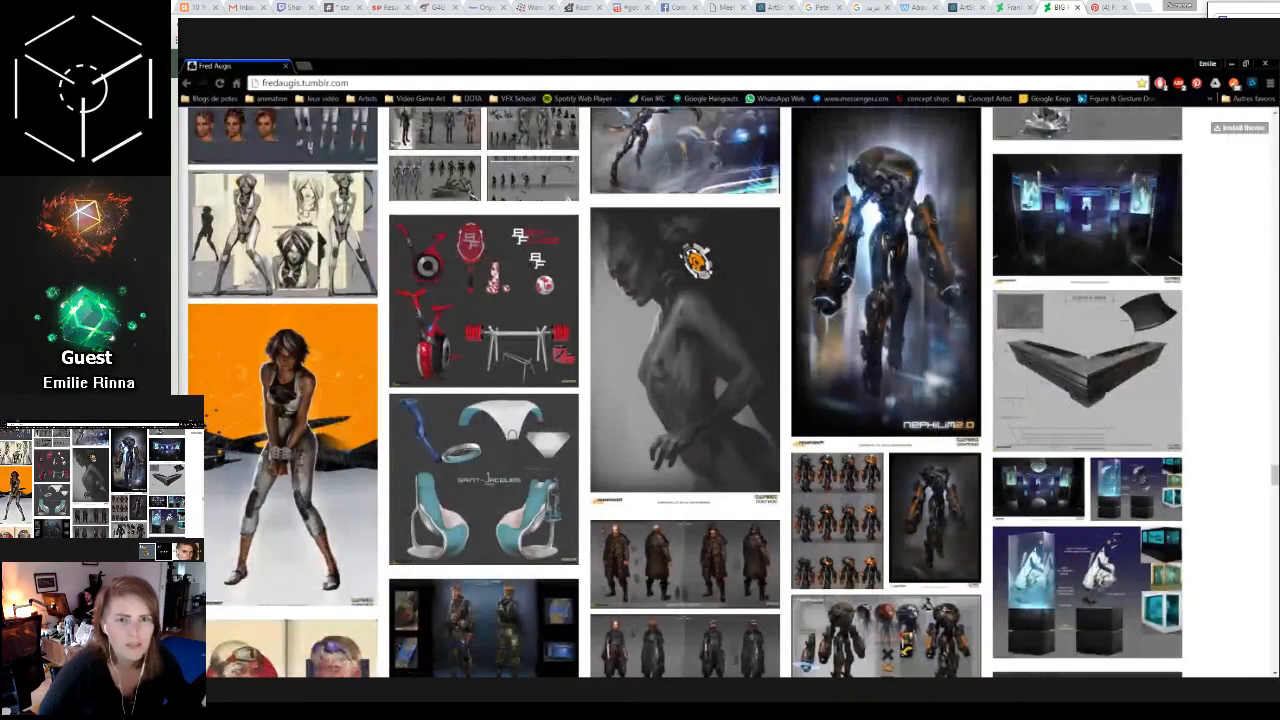
Step: Select the gallery's web address, and examine the enlarged Medical Mask concept sheet further down the gallery
{"action": "left_click", "coordinate": [400, 79]}
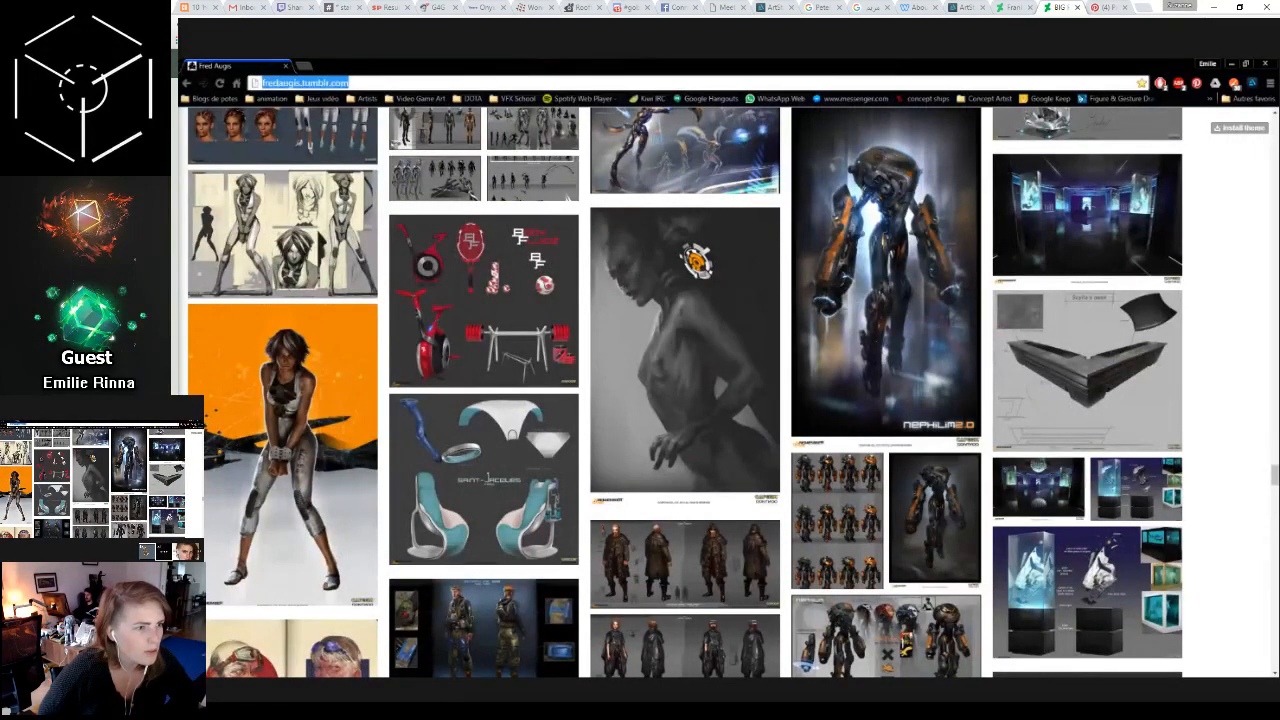
{"action": "left_click", "coordinate": [568, 198]}
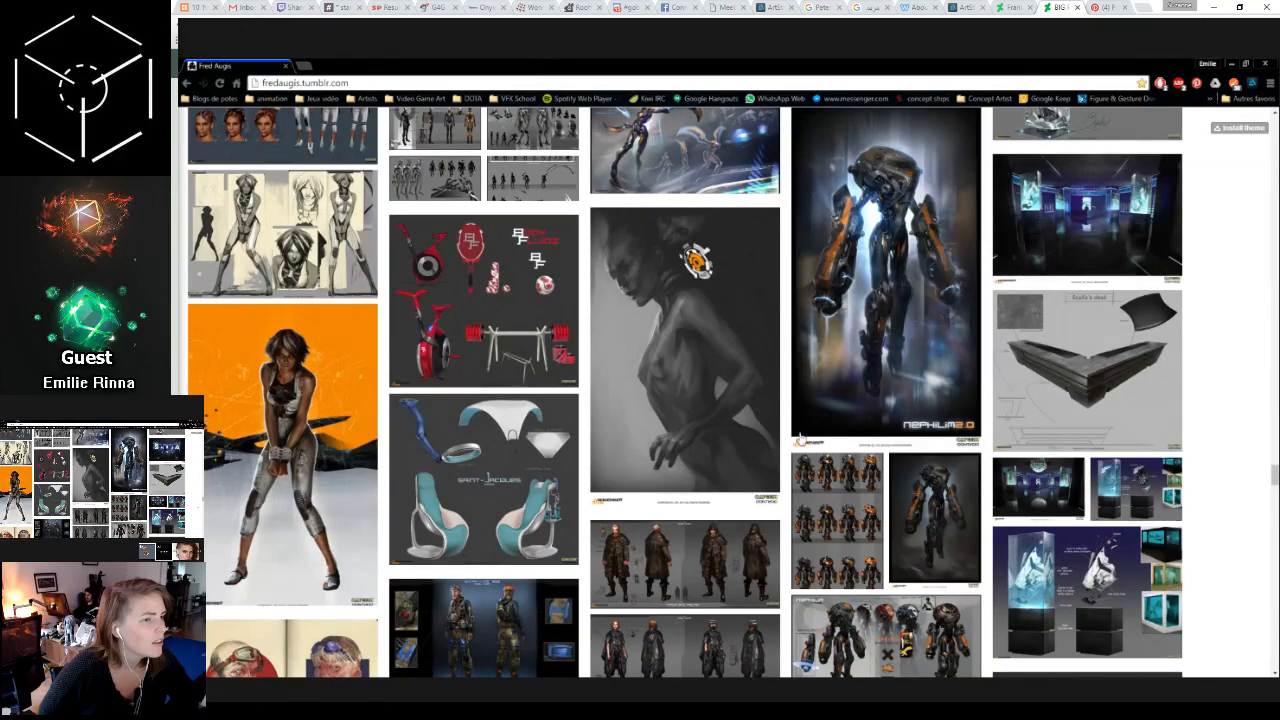
{"action": "scroll", "coordinate": [531, 407], "scroll_direction": "down", "scroll_amount": 1}
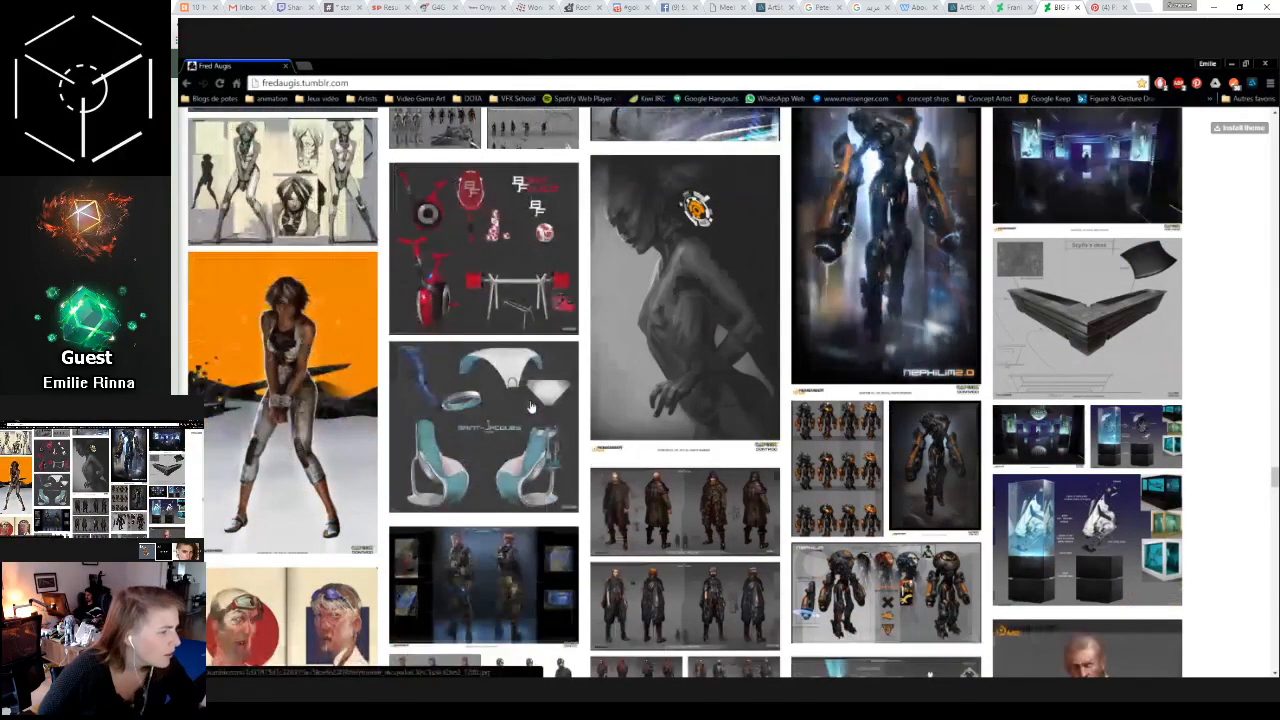
{"action": "scroll", "coordinate": [531, 407], "scroll_direction": "down", "scroll_amount": 5}
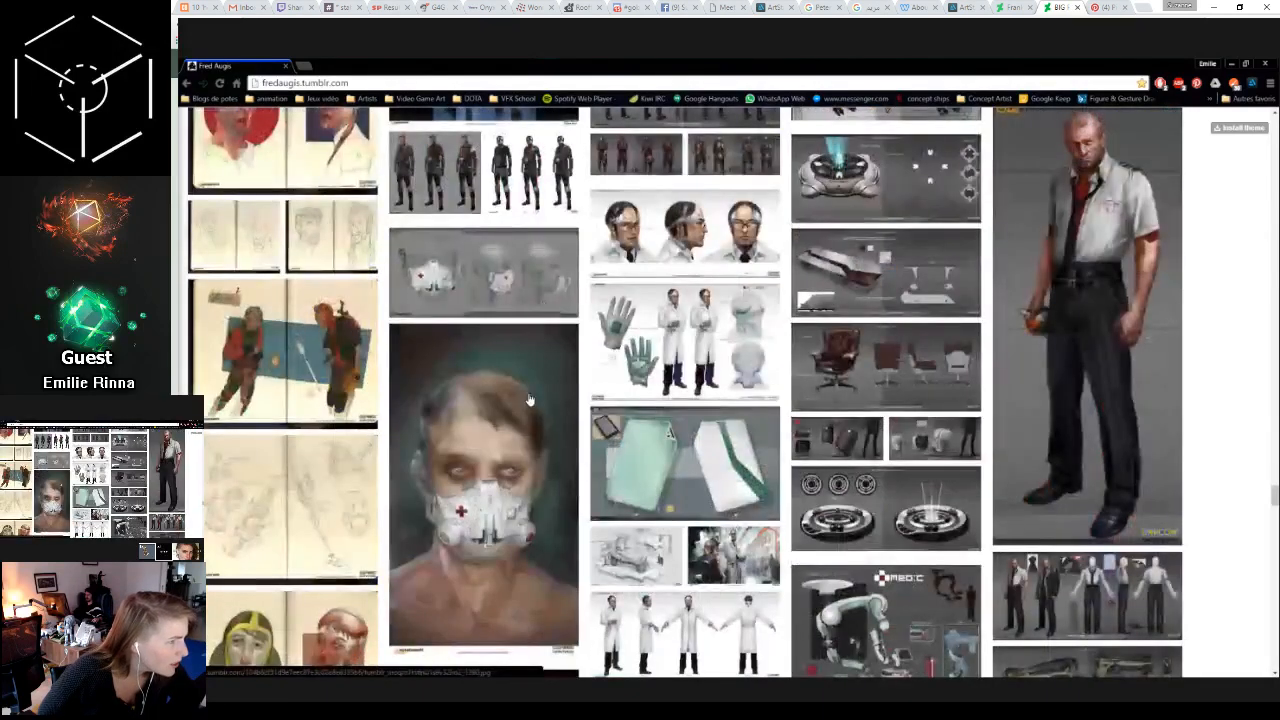
{"action": "left_click", "coordinate": [530, 300]}
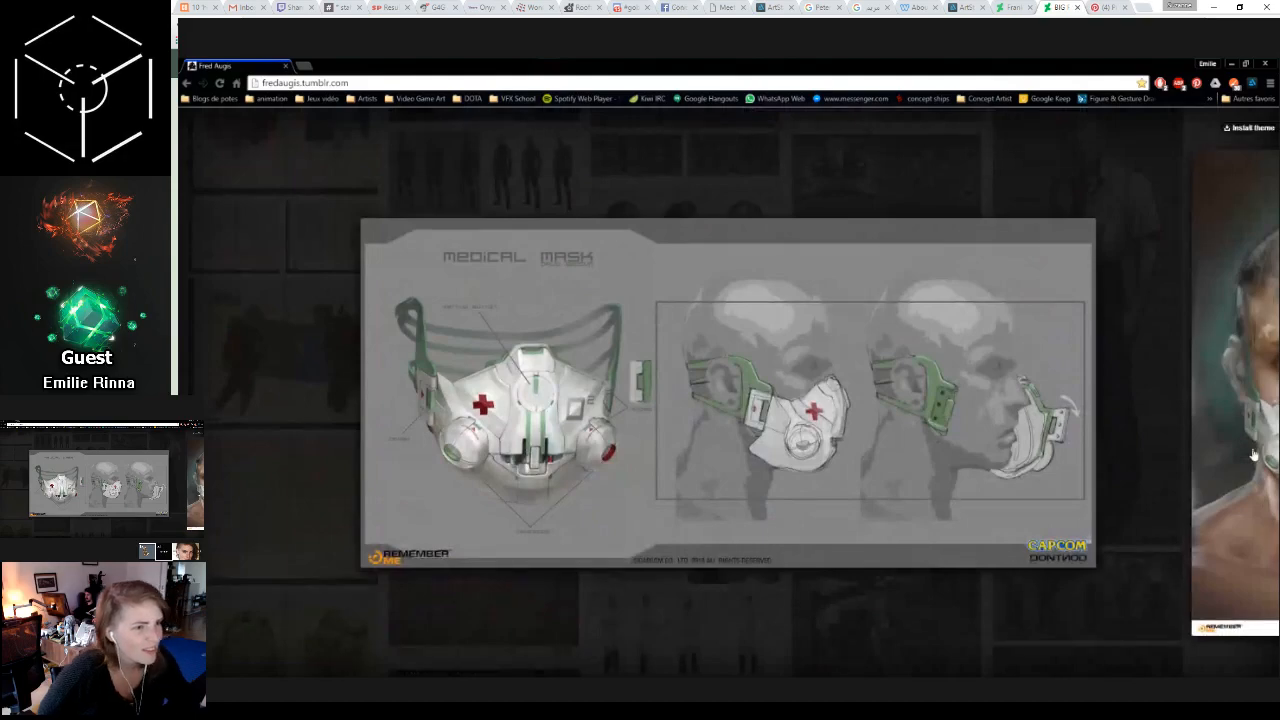
{"action": "left_click", "coordinate": [1253, 456]}
{"action": "left_click", "coordinate": [1214, 460]}
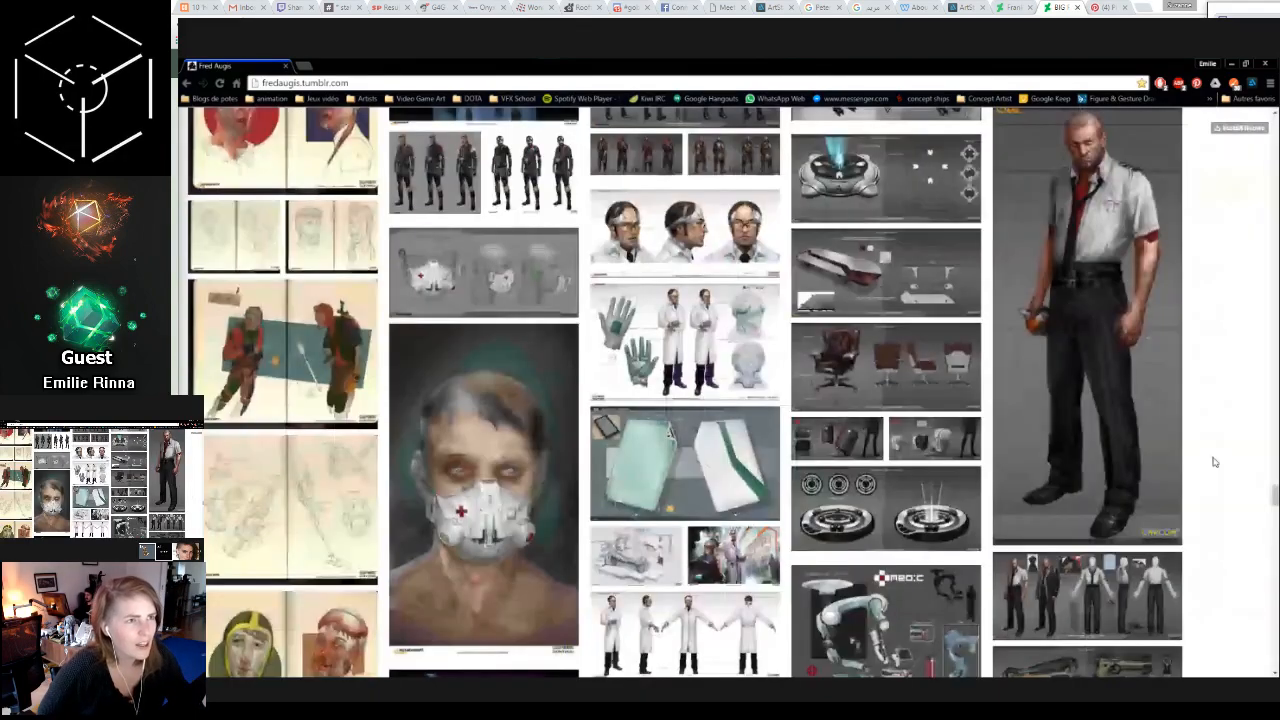
Step: Browse past the Medic sheets and Bits artwork, and examine the enlarged sketch sheet of crouching figures with halos
{"action": "scroll", "coordinate": [1214, 460], "scroll_direction": "down", "scroll_amount": 5}
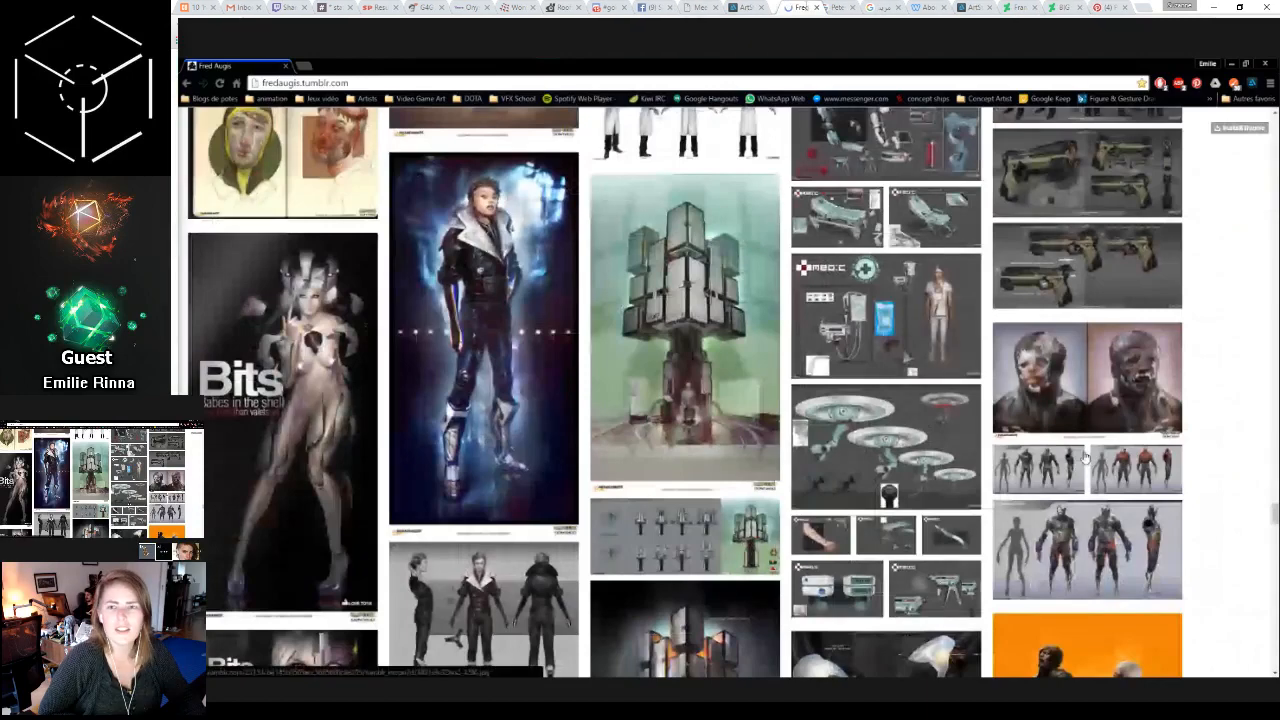
{"action": "scroll", "coordinate": [1084, 456], "scroll_direction": "down", "scroll_amount": 5}
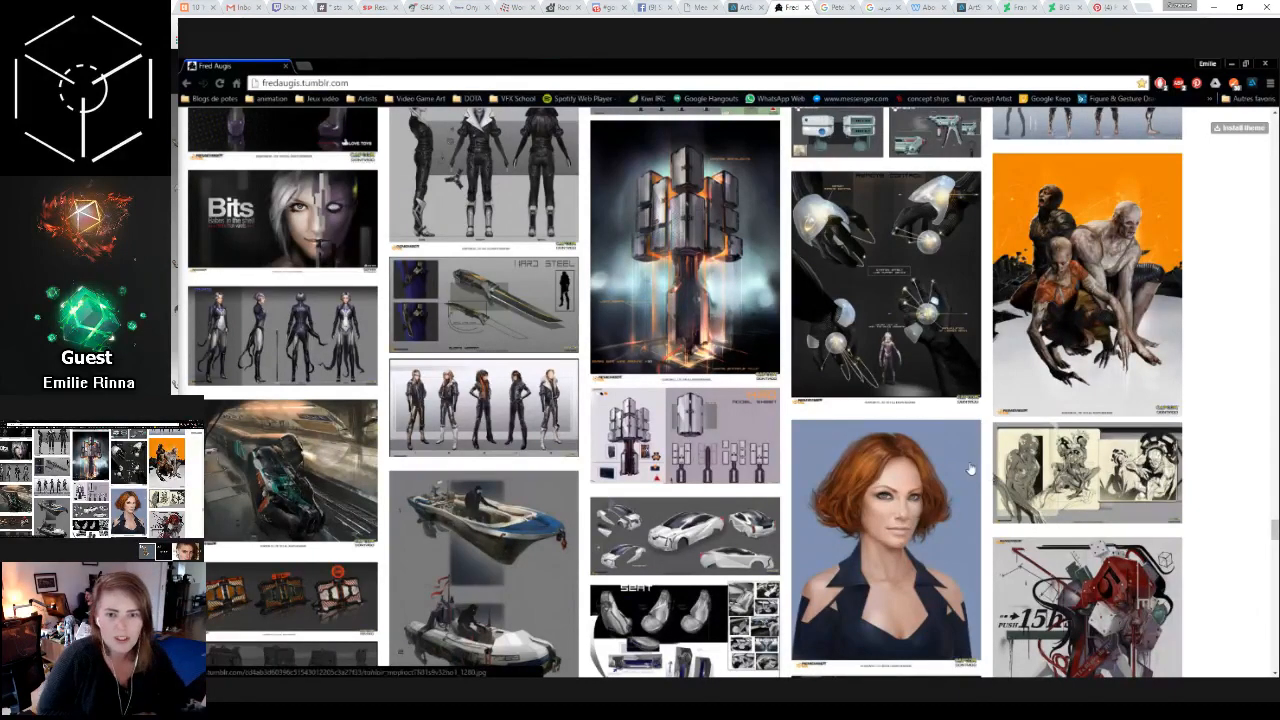
{"action": "left_click", "coordinate": [1134, 497]}
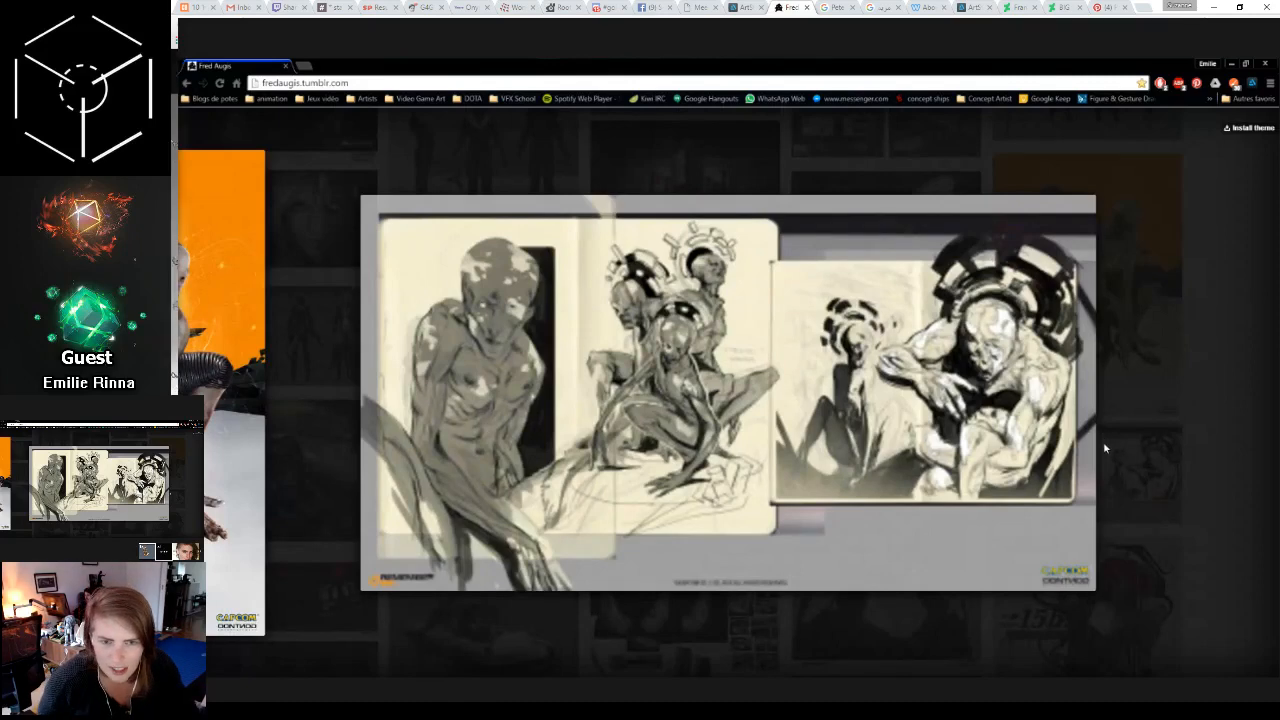
{"action": "left_click", "coordinate": [1208, 547]}
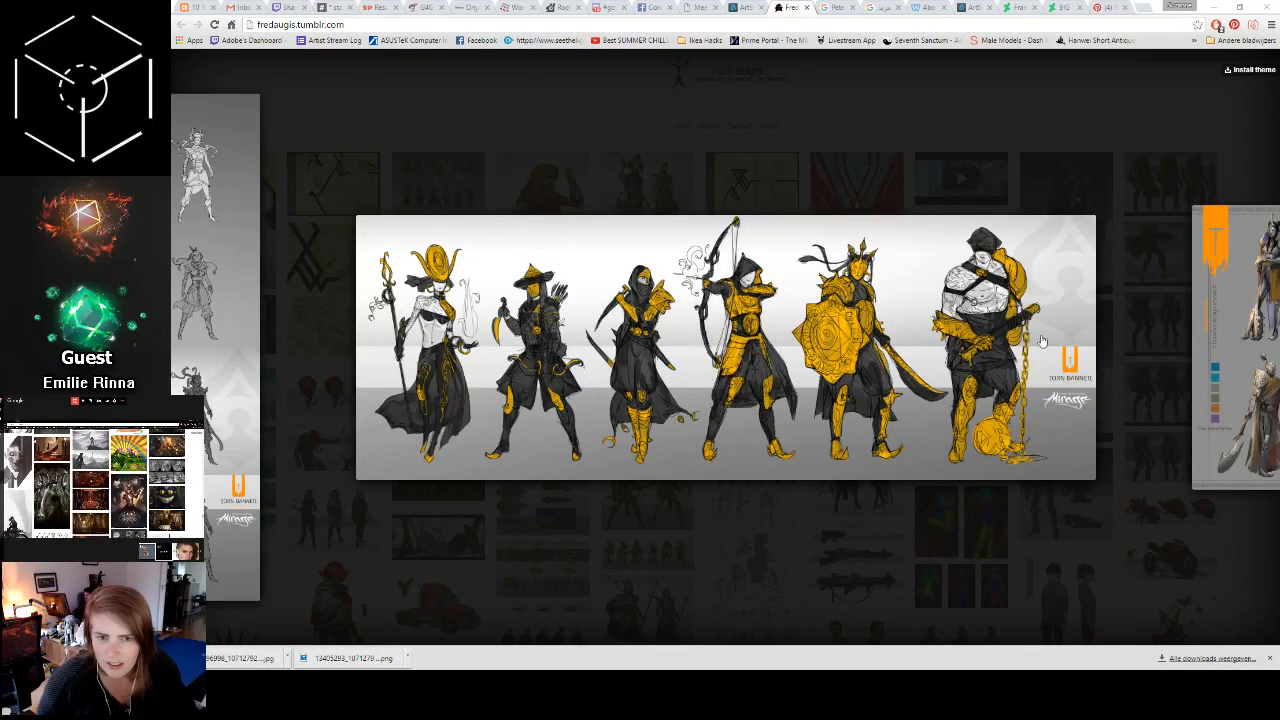
Step: Close the enlarged gold-and-black Mirage line-up, and examine the Mirage sheet of horned warrior colour variations
{"action": "left_click", "coordinate": [809, 500]}
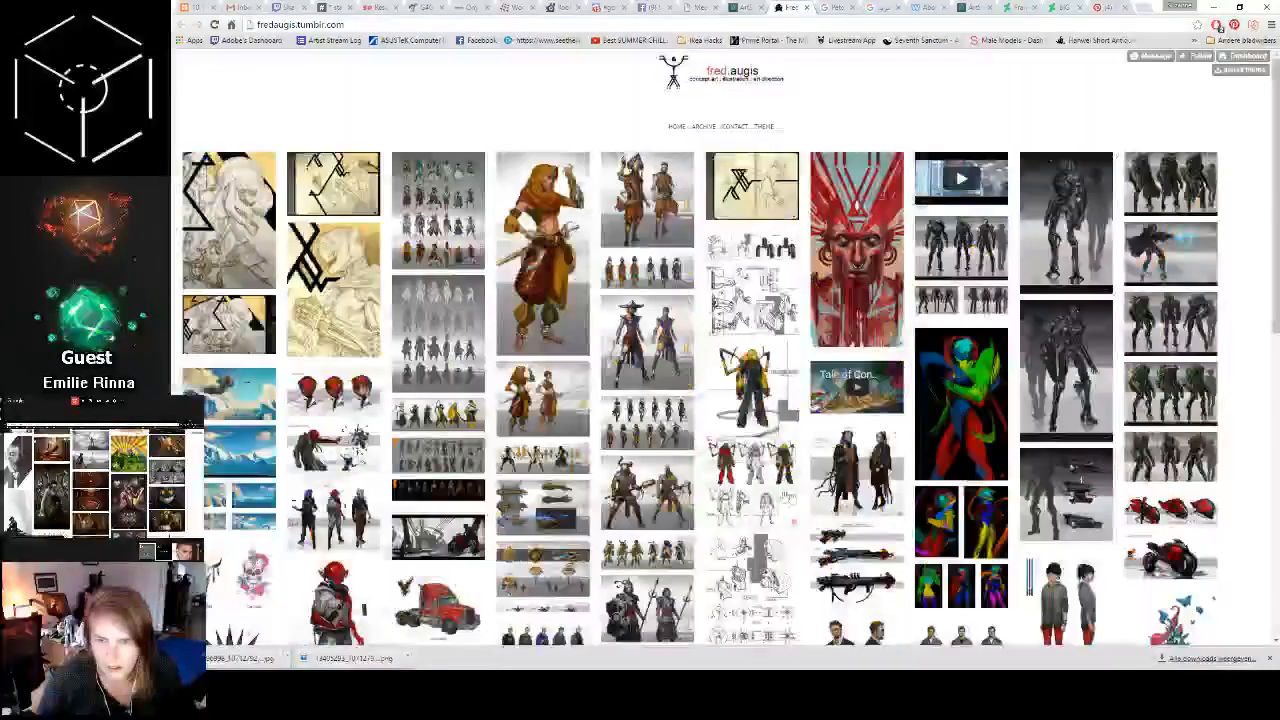
{"action": "scroll", "coordinate": [647, 384], "scroll_direction": "down", "scroll_amount": 3}
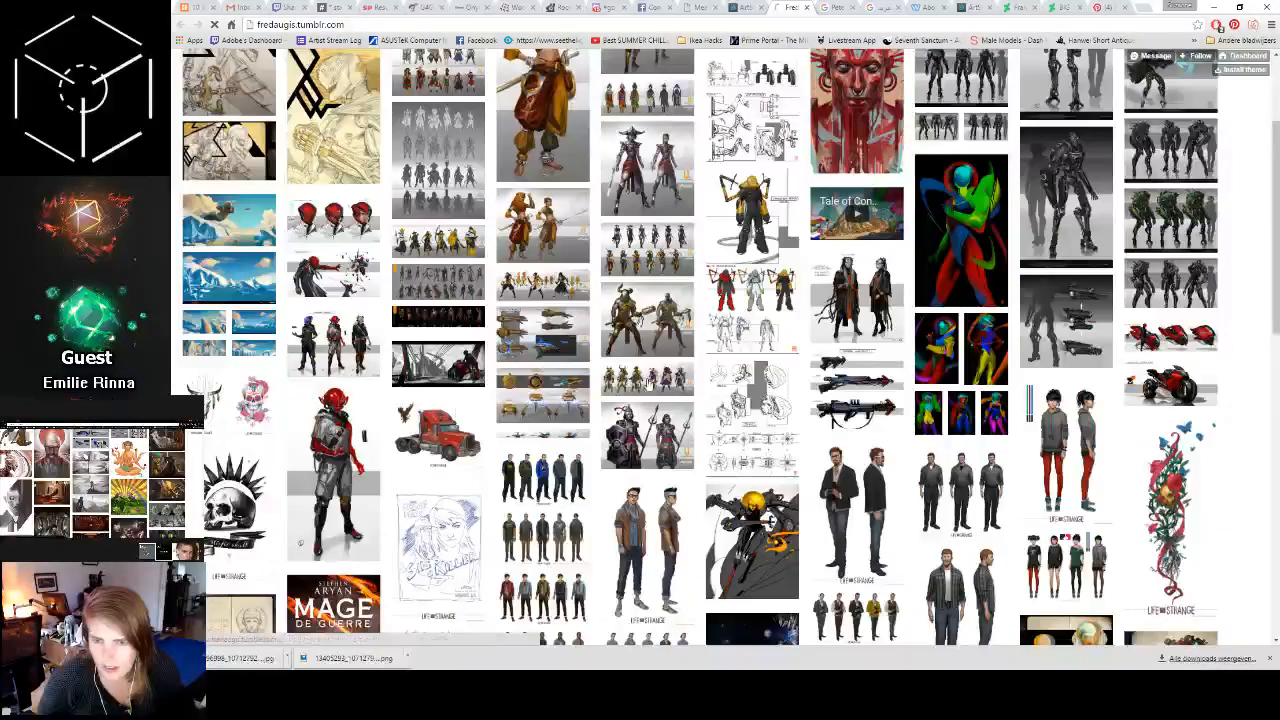
{"action": "left_click", "coordinate": [647, 384]}
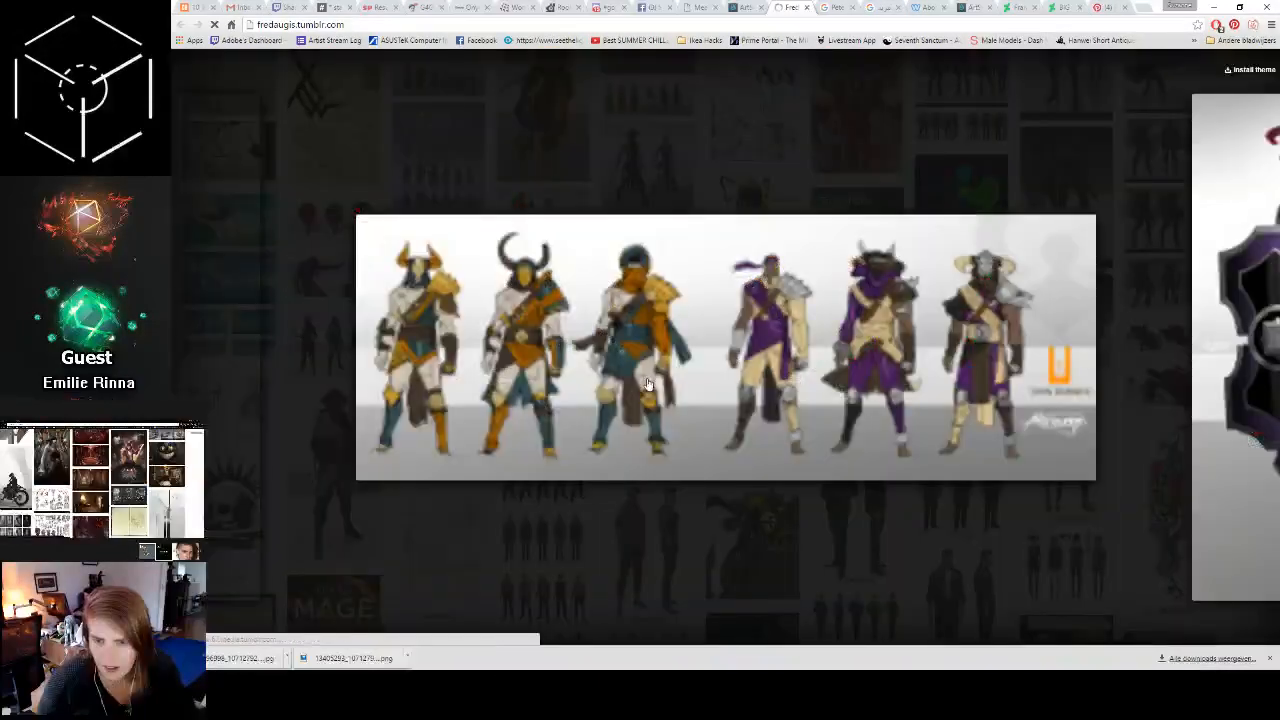
{"action": "left_click", "coordinate": [830, 503]}
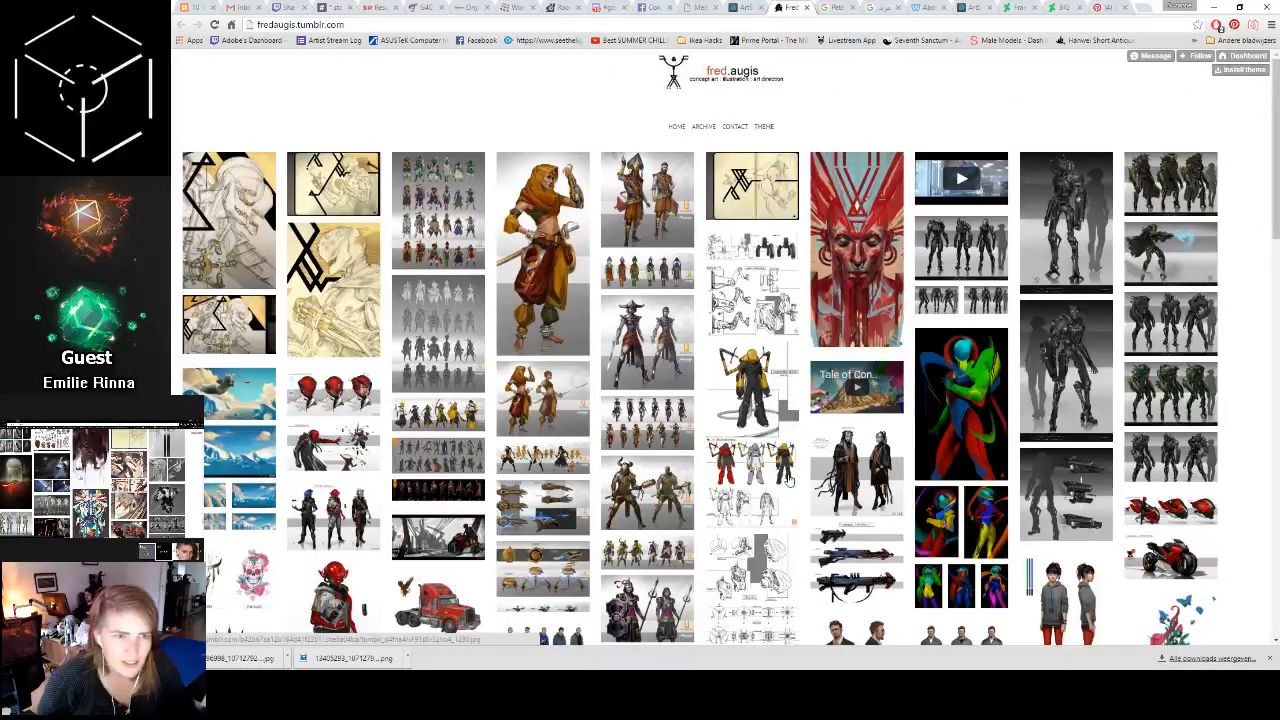
Step: View the enlarged Total "Space Travelers" robot concept sheet and the gold-and-black Mirage character line-up again
{"action": "left_click", "coordinate": [1183, 172]}
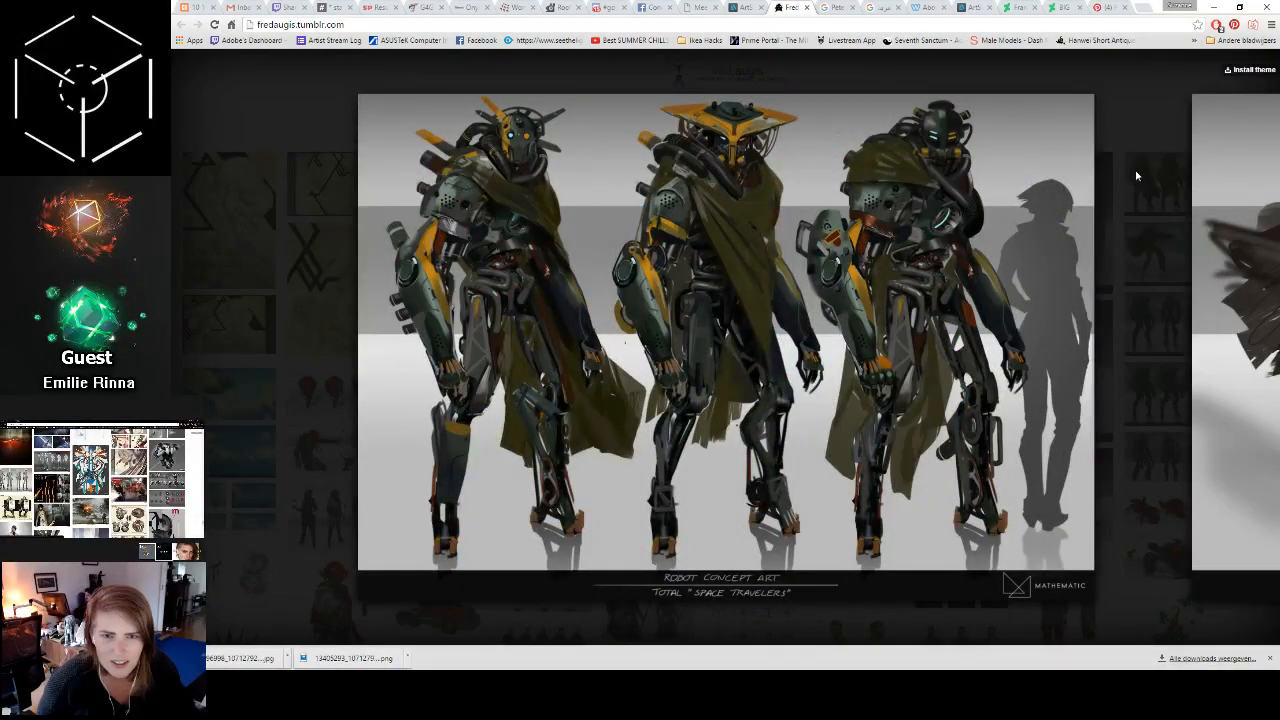
{"action": "left_click", "coordinate": [1135, 169]}
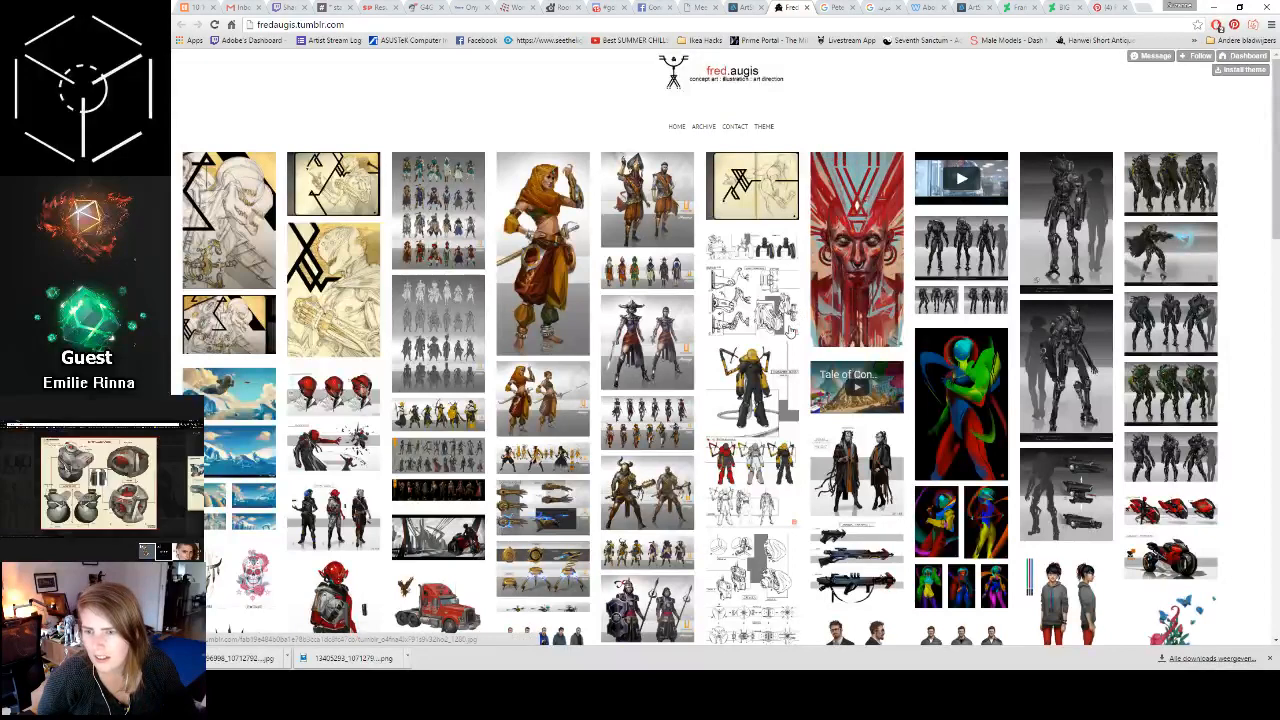
{"action": "left_click", "coordinate": [432, 418]}
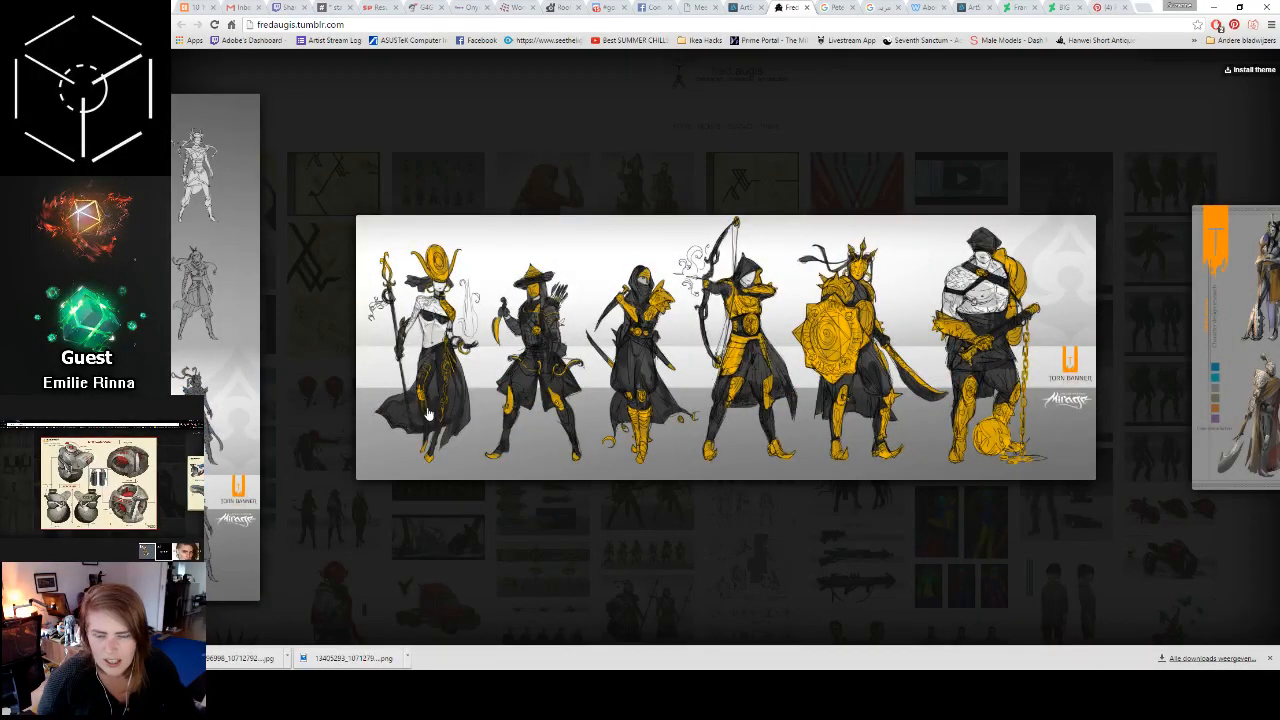
{"action": "left_click", "coordinate": [713, 517]}
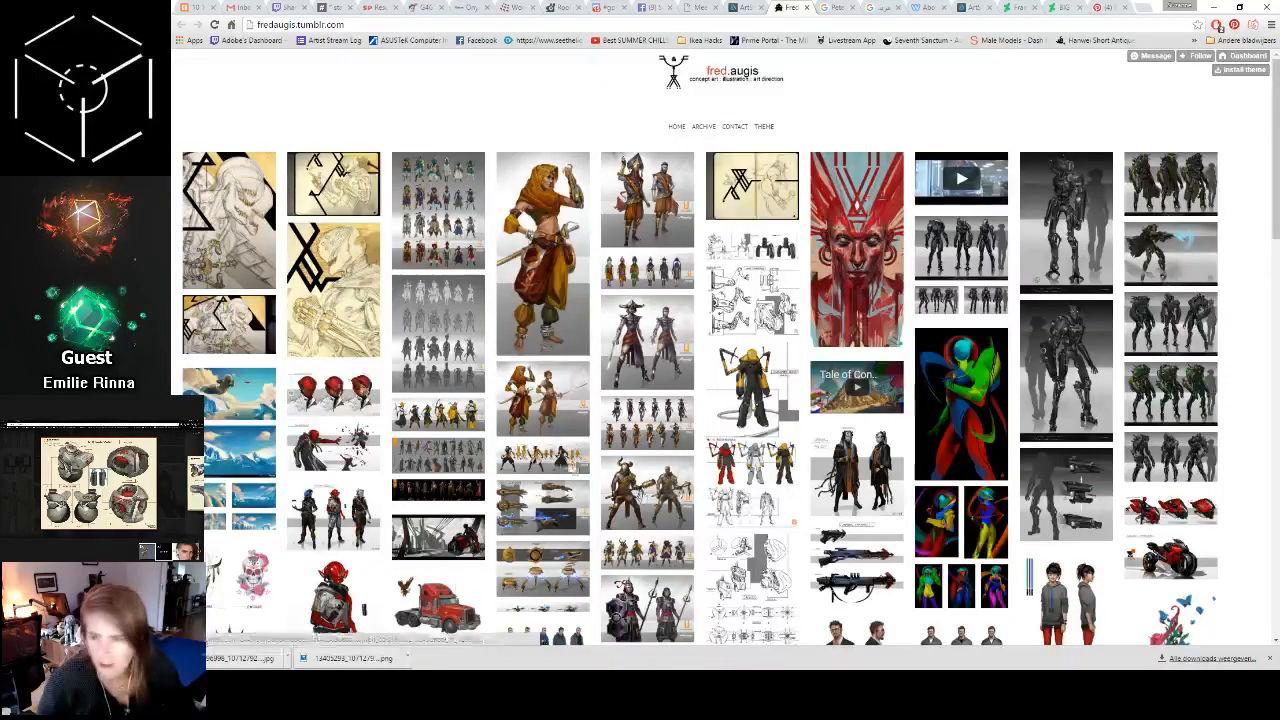
Step: Browse down the gallery to the Remember Me artwork, and examine the enlarged turnaround sheet of Nilin
{"action": "scroll", "coordinate": [713, 517], "scroll_direction": "down", "scroll_amount": 5}
{"action": "scroll", "coordinate": [565, 447], "scroll_direction": "down", "scroll_amount": 5}
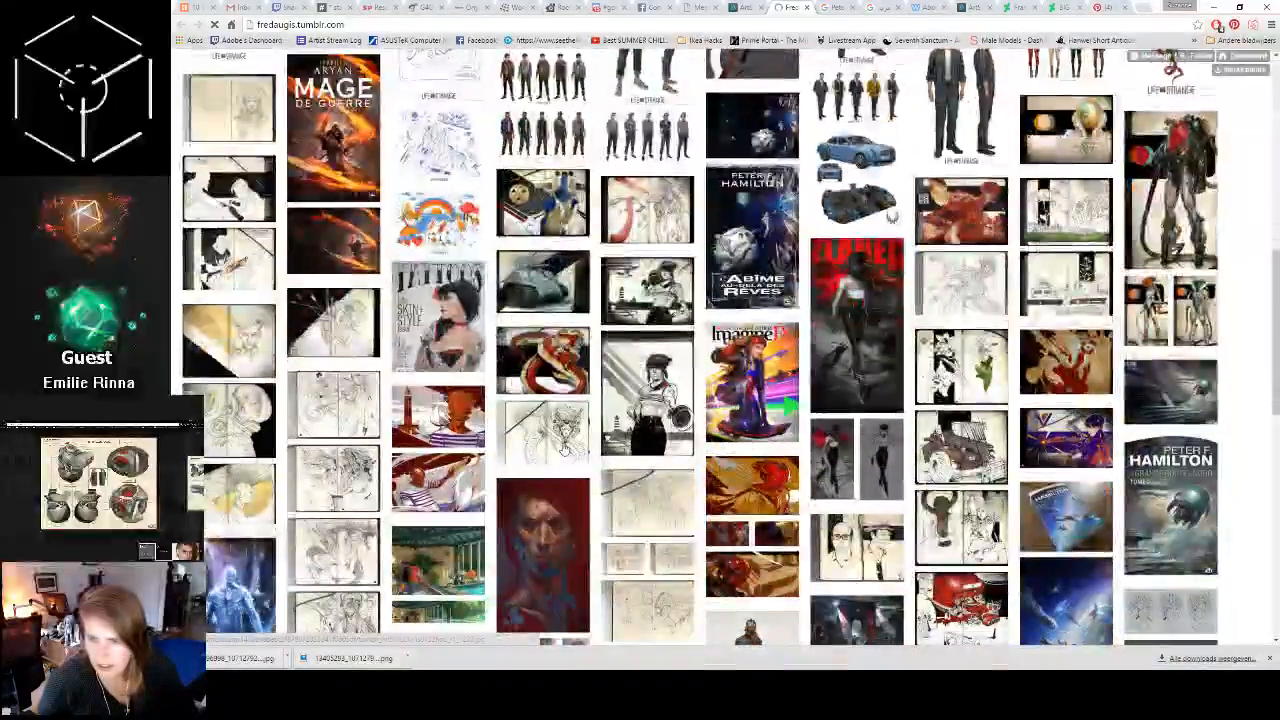
{"action": "scroll", "coordinate": [560, 453], "scroll_direction": "down", "scroll_amount": 5}
{"action": "scroll", "coordinate": [560, 453], "scroll_direction": "down", "scroll_amount": 5}
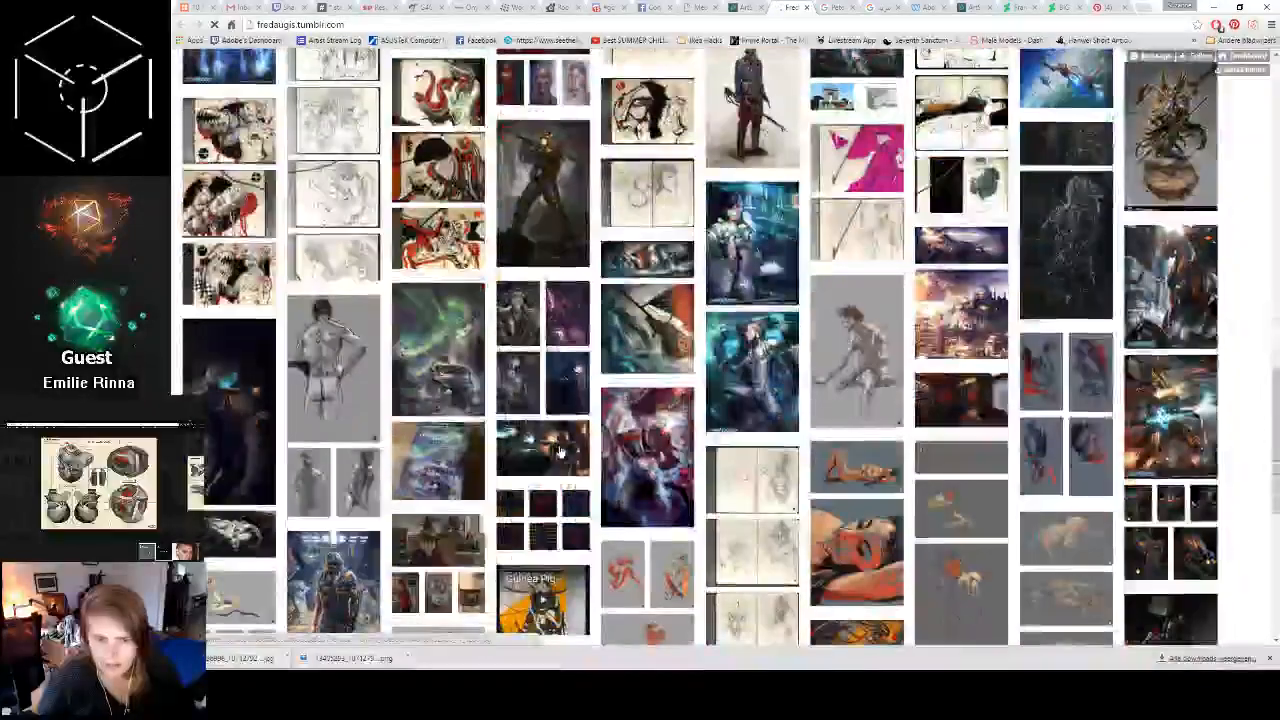
{"action": "scroll", "coordinate": [561, 452], "scroll_direction": "down", "scroll_amount": 5}
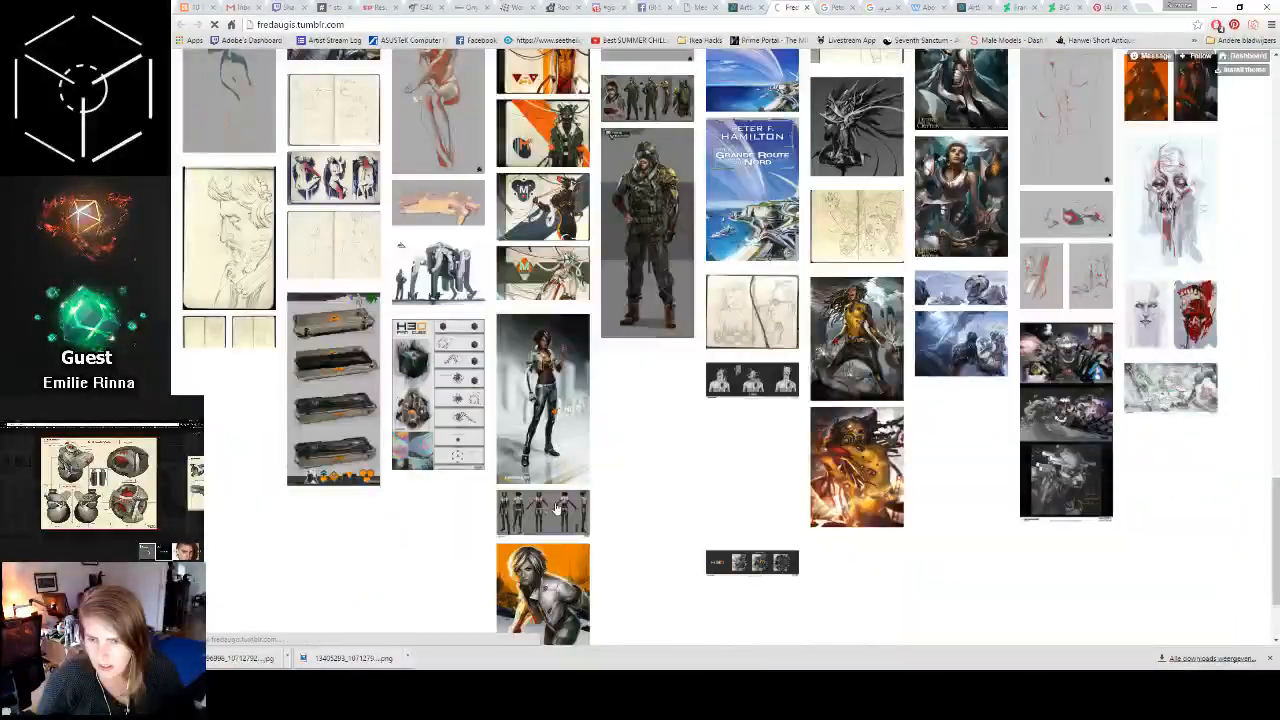
{"action": "left_click", "coordinate": [555, 507]}
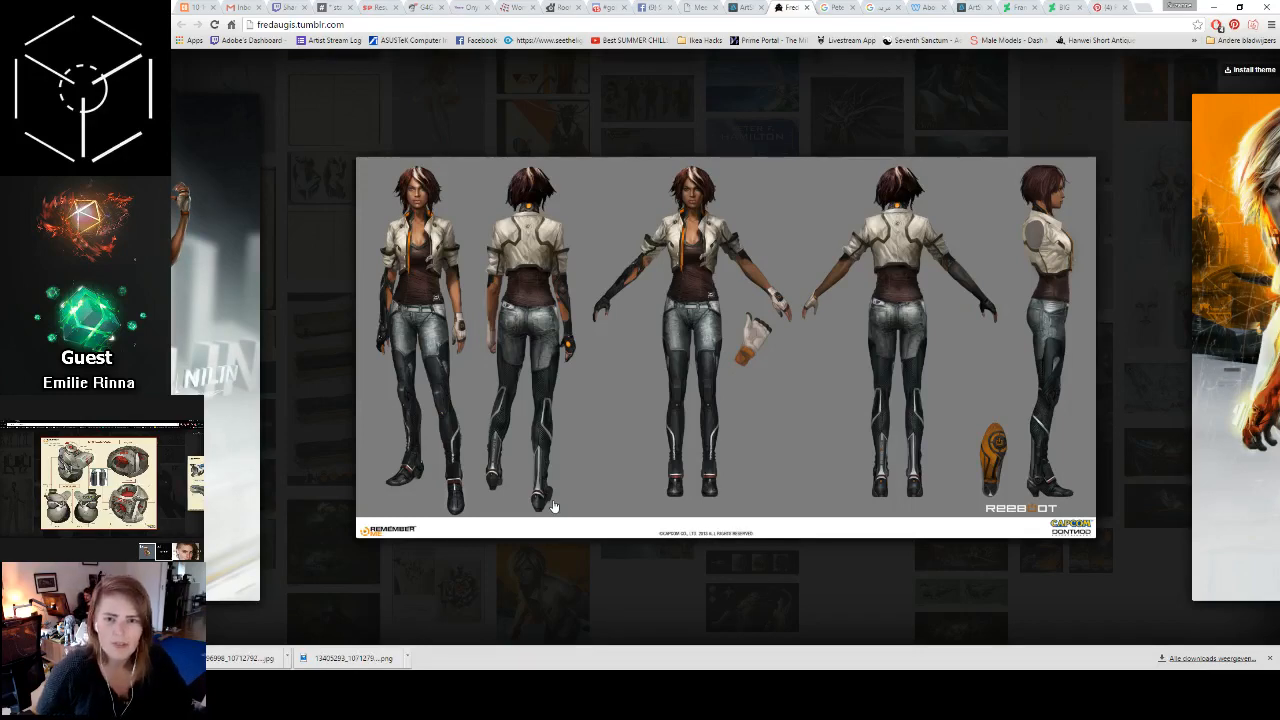
{"action": "left_click", "coordinate": [633, 624]}
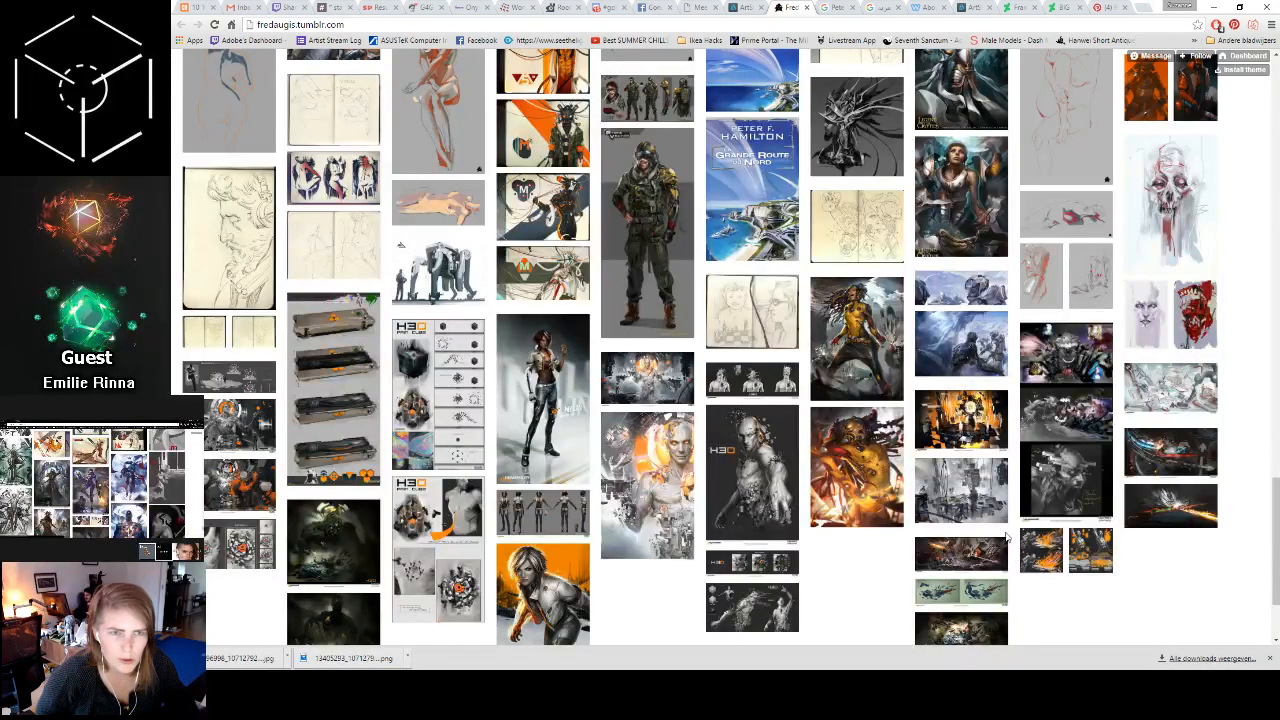
Step: Go back up the gallery to the Life is Strange sheet of a male character's outfit variations
{"action": "scroll", "coordinate": [1010, 550], "scroll_direction": "up", "scroll_amount": 5}
{"action": "scroll", "coordinate": [908, 532], "scroll_direction": "up", "scroll_amount": 10}
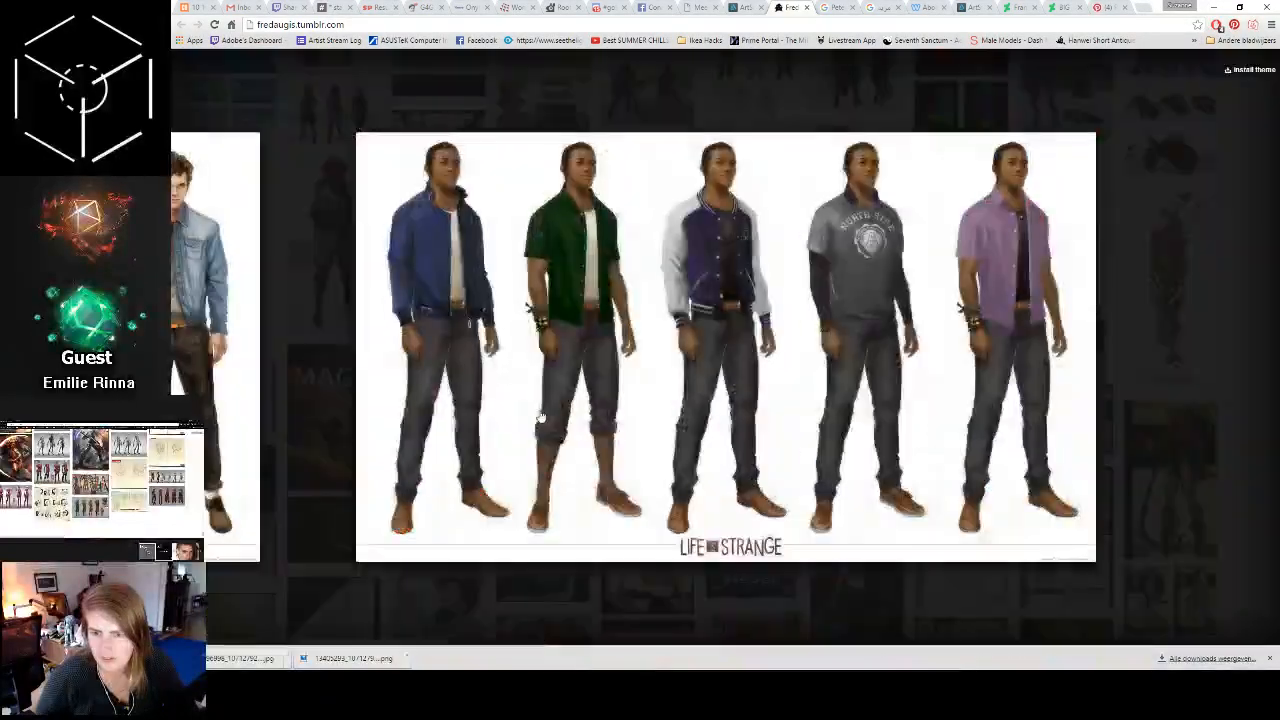
Step: Page back through the enlarged Life is Strange sheets of male characters' outfit variations, ending with the hoodie designs, and close them
{"action": "left_click", "coordinate": [645, 420]}
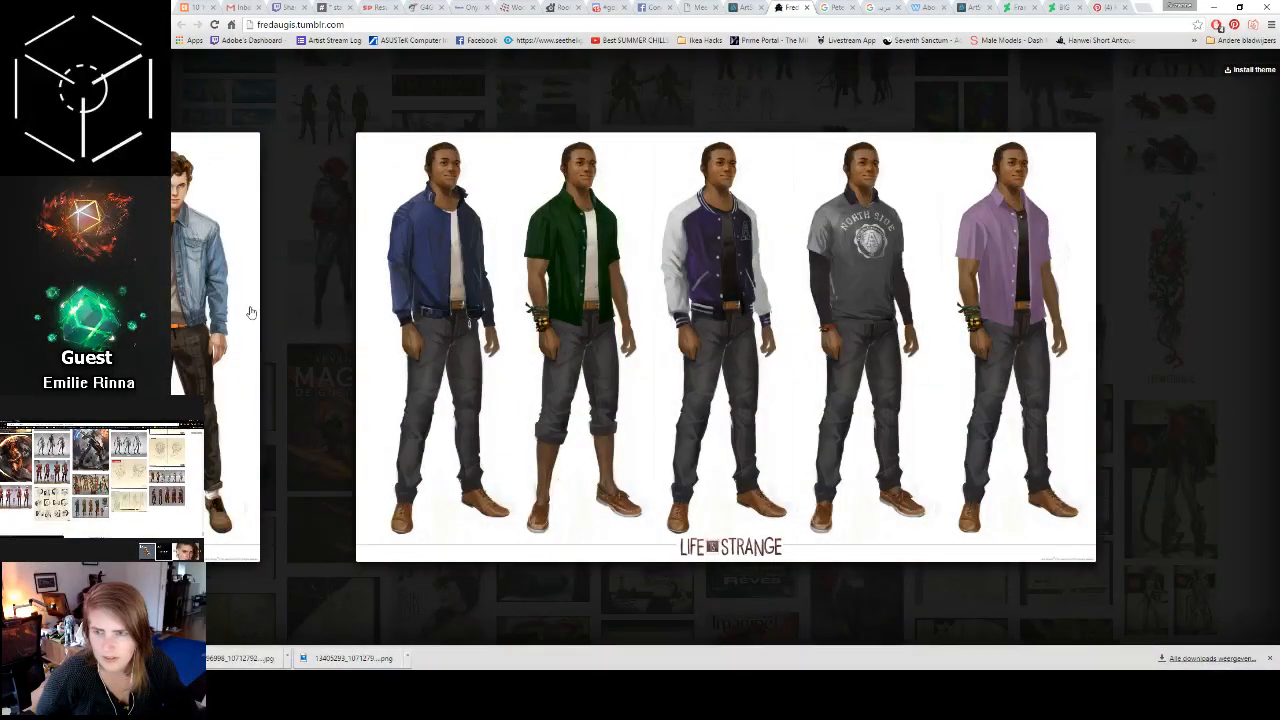
{"action": "left_click", "coordinate": [173, 321]}
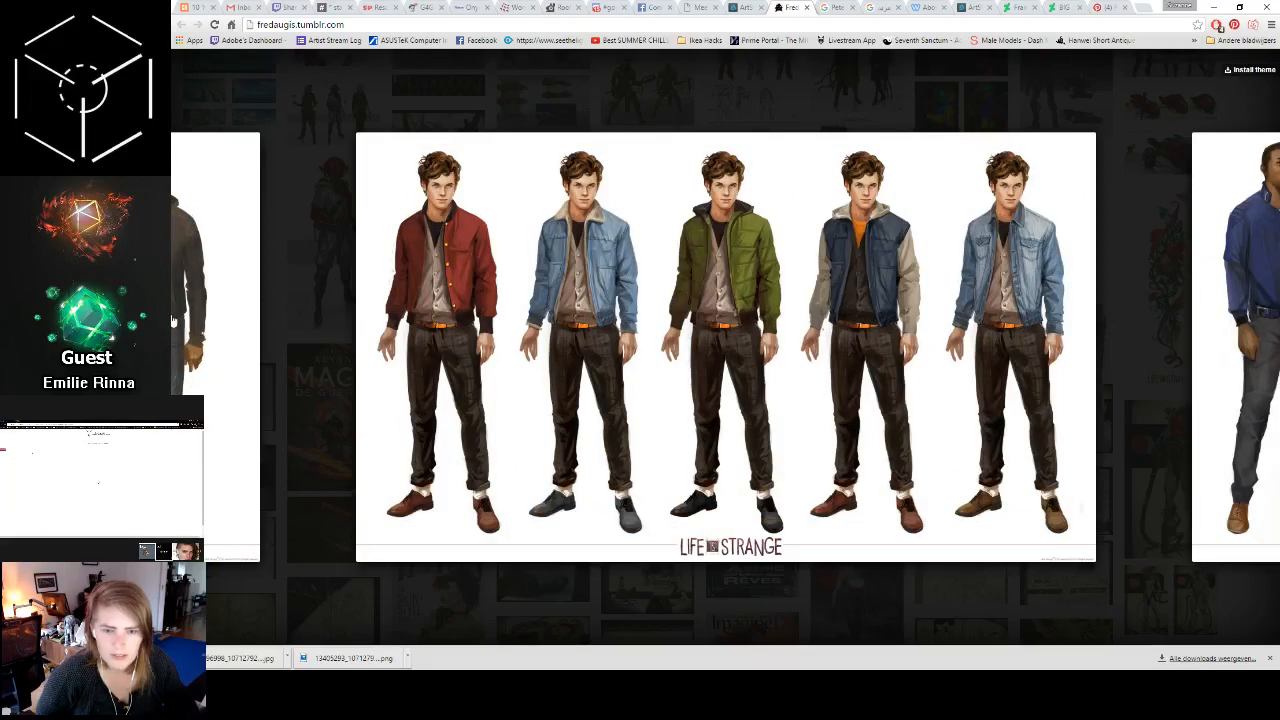
{"action": "left_click", "coordinate": [173, 321]}
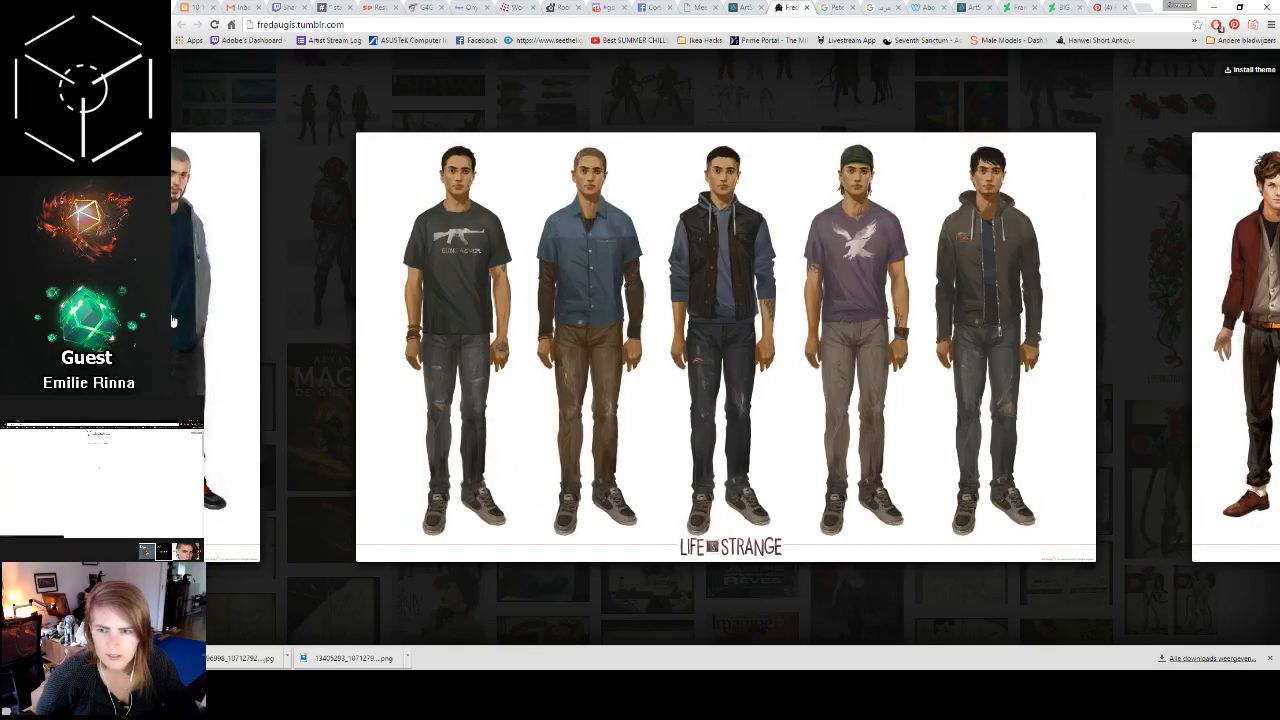
{"action": "left_click", "coordinate": [173, 320]}
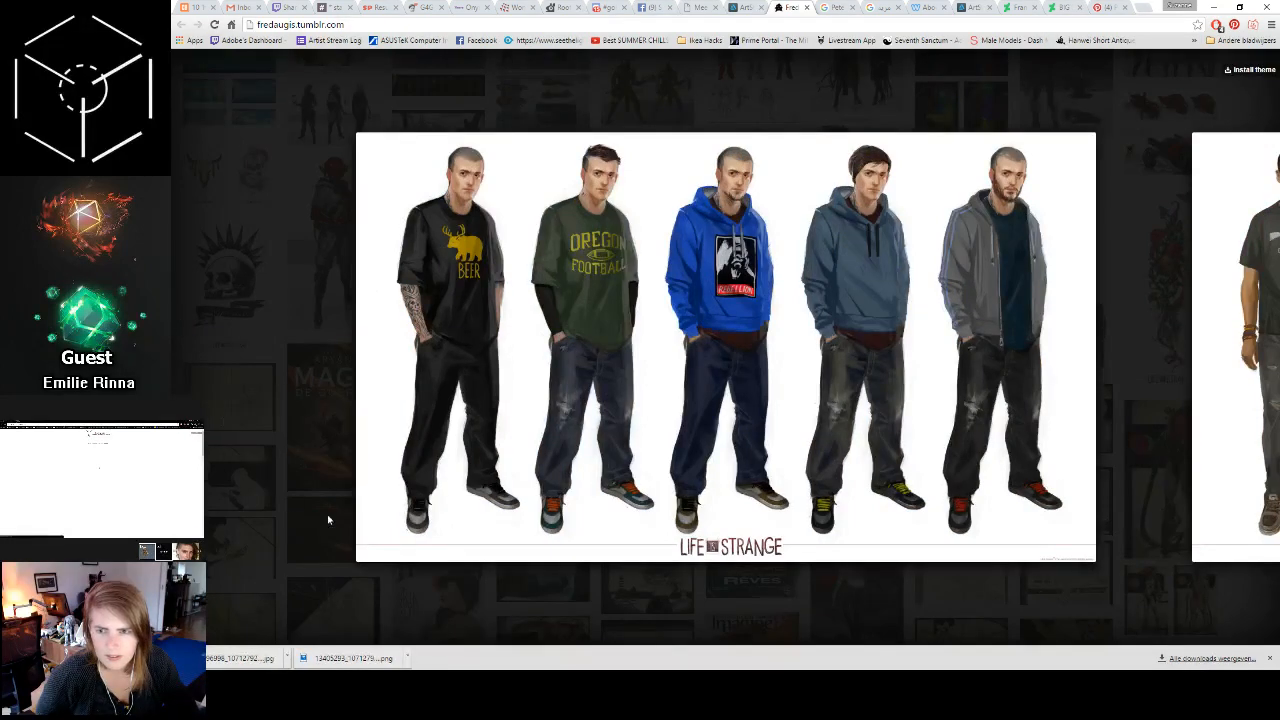
{"action": "left_click", "coordinate": [482, 566]}
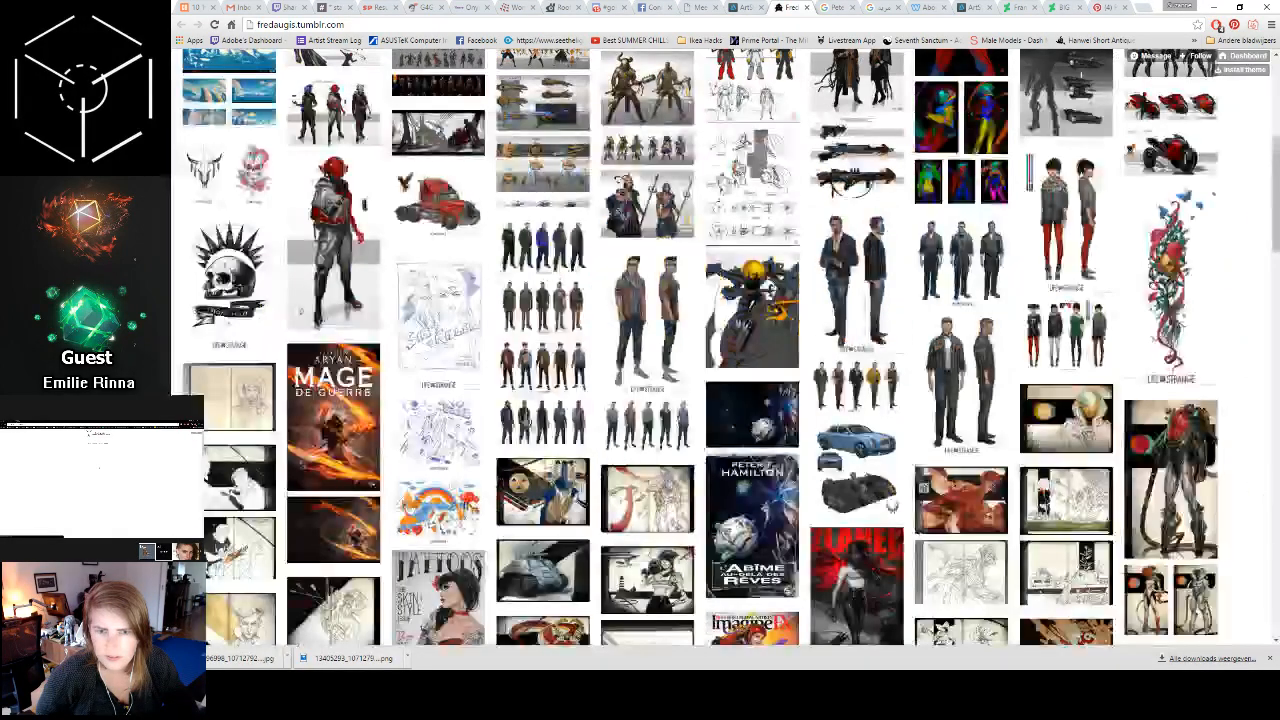
Step: Return to the beginning of the gallery, and examine the masked cyborg sketchbook drawing and the Mirage sheet of character colour variations
{"action": "scroll", "coordinate": [490, 480], "scroll_direction": "up", "scroll_amount": 5}
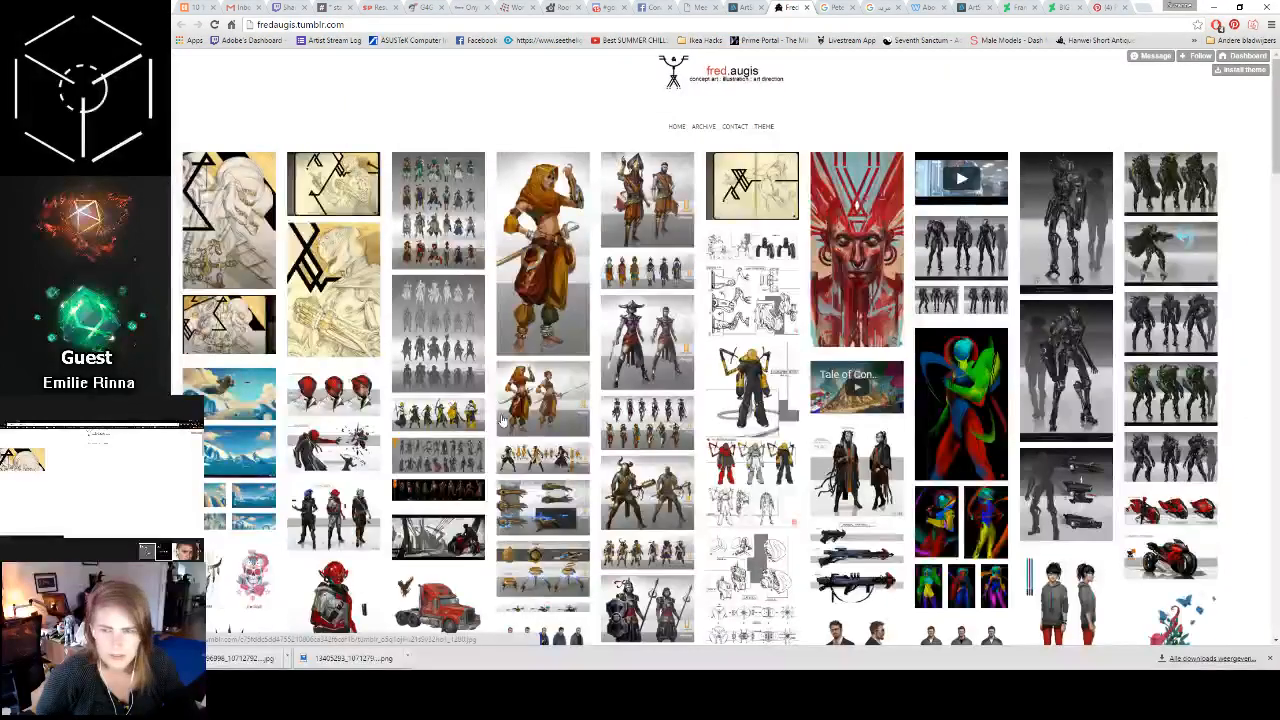
{"action": "left_click", "coordinate": [306, 276]}
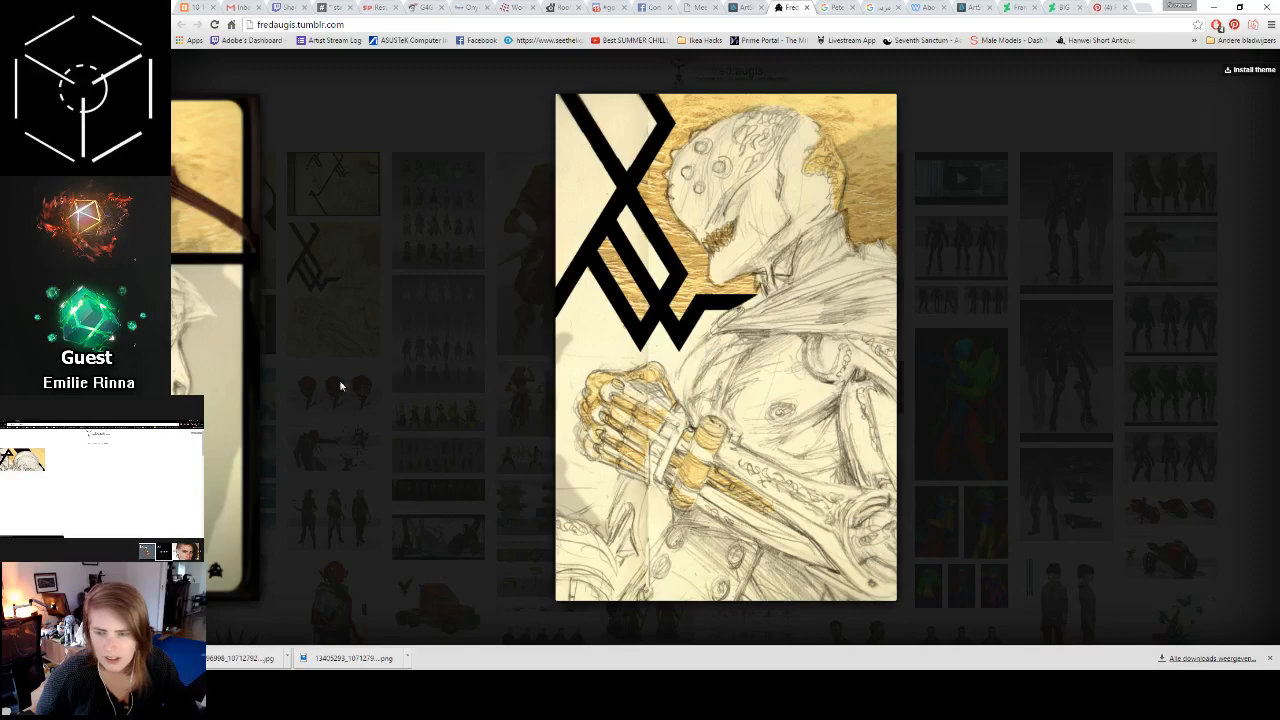
{"action": "left_click", "coordinate": [217, 378]}
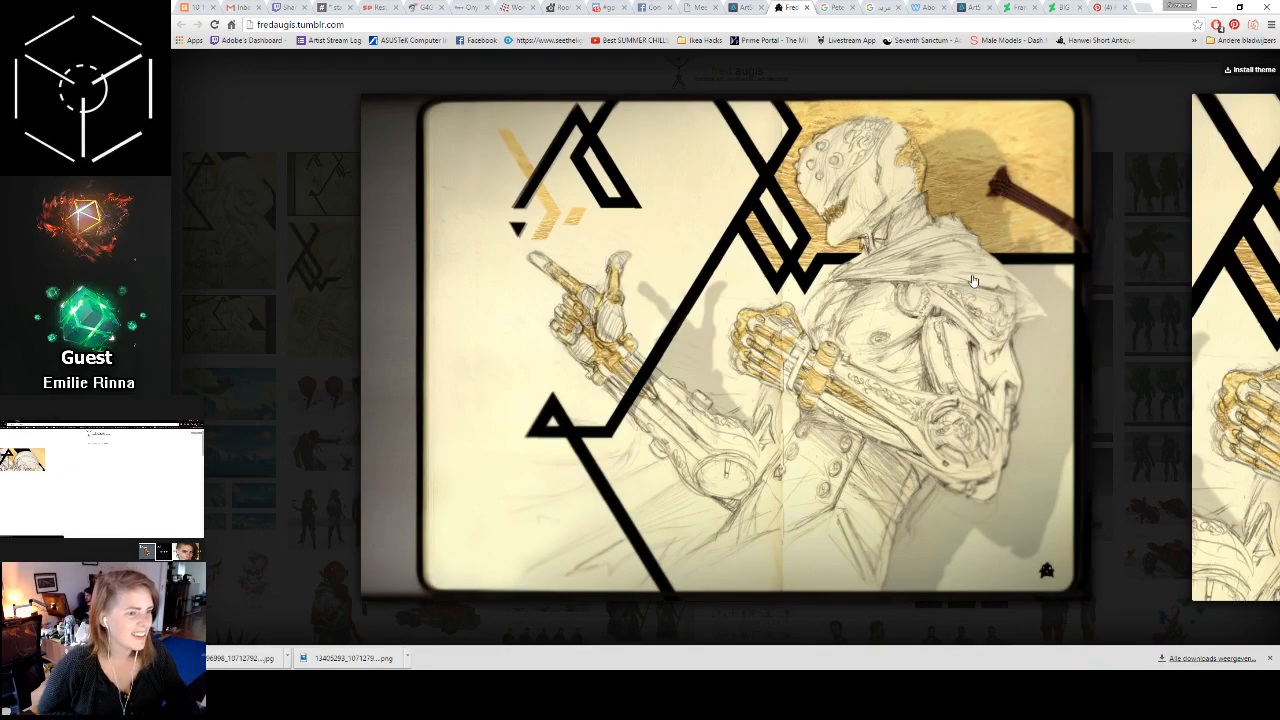
{"action": "left_click", "coordinate": [1136, 96]}
{"action": "left_click", "coordinate": [445, 206]}
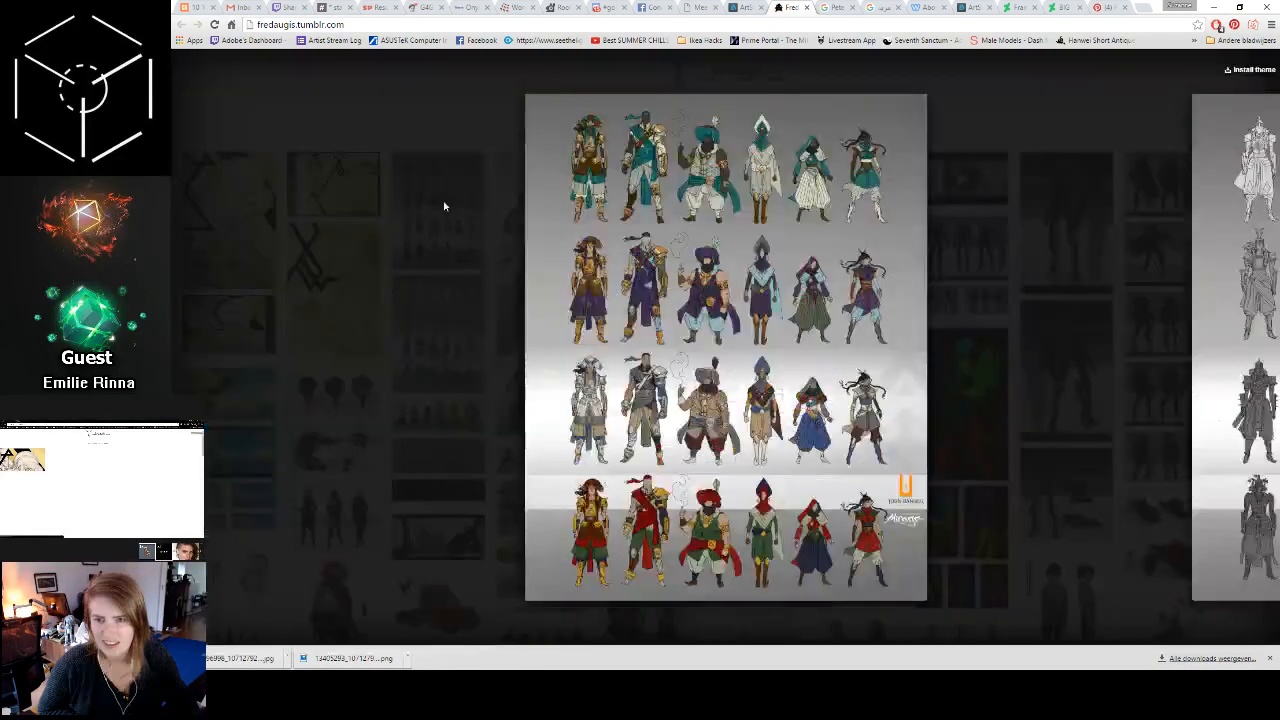
{"action": "left_click", "coordinate": [1028, 291]}
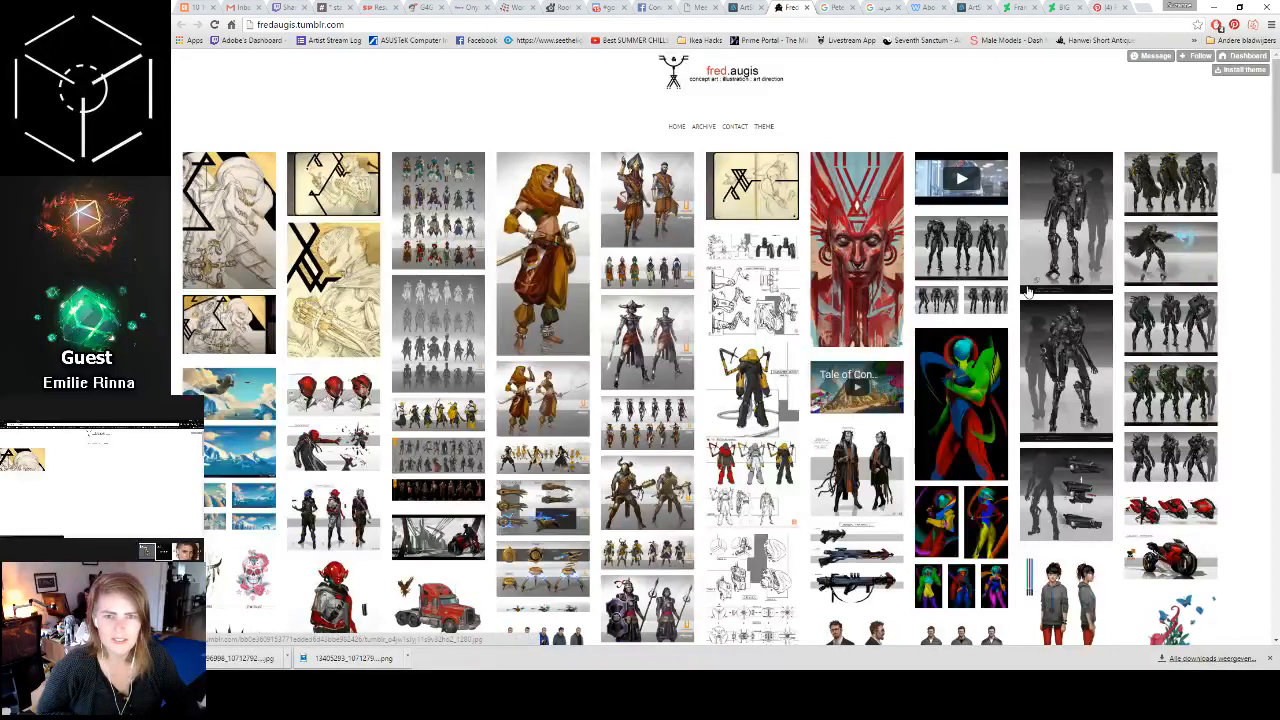
Step: Browse down the gallery to the "Woden's soul" sketches, and examine the enlarged sheet of three poses
{"action": "scroll", "coordinate": [888, 296], "scroll_direction": "down", "scroll_amount": 3}
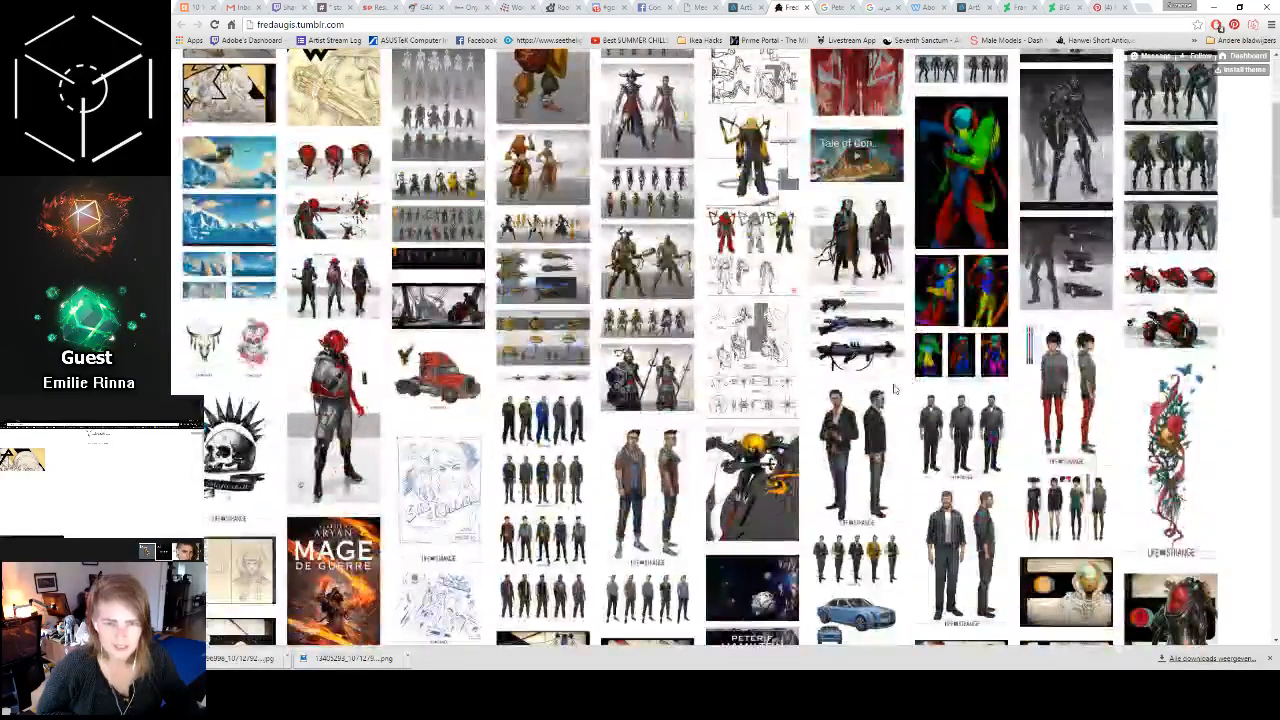
{"action": "scroll", "coordinate": [895, 388], "scroll_direction": "down", "scroll_amount": 5}
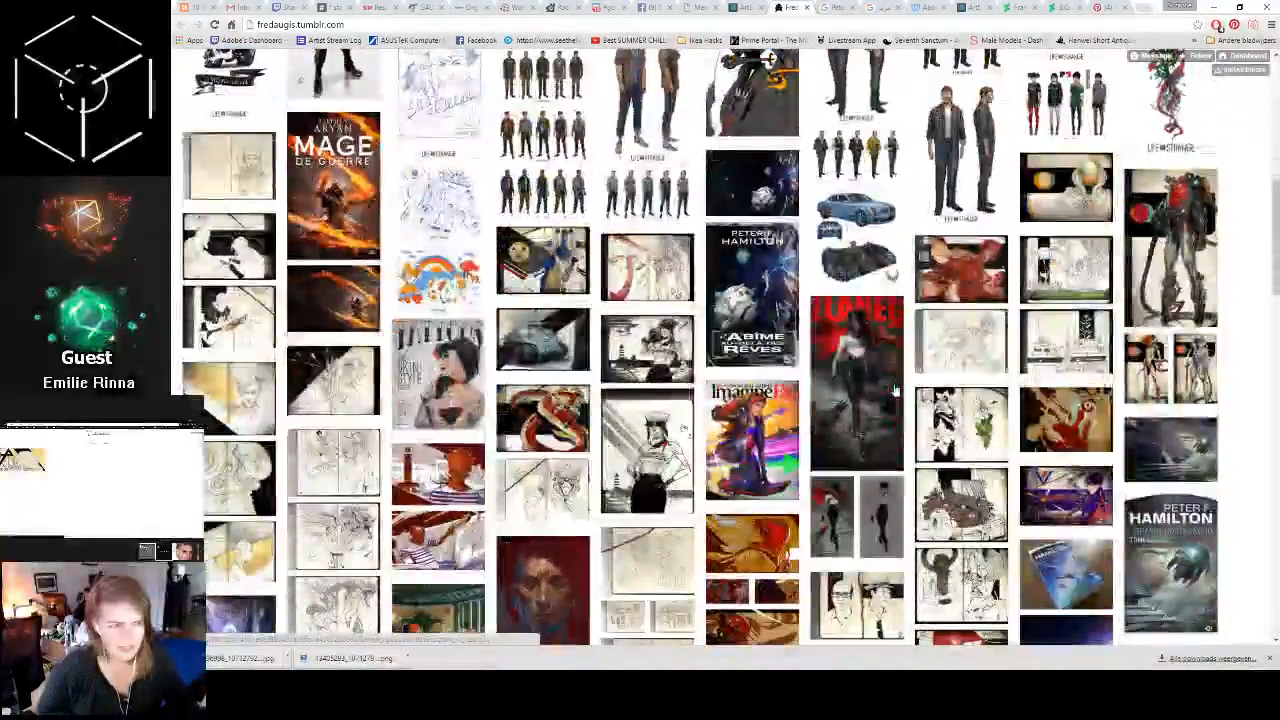
{"action": "scroll", "coordinate": [895, 390], "scroll_direction": "down", "scroll_amount": 2}
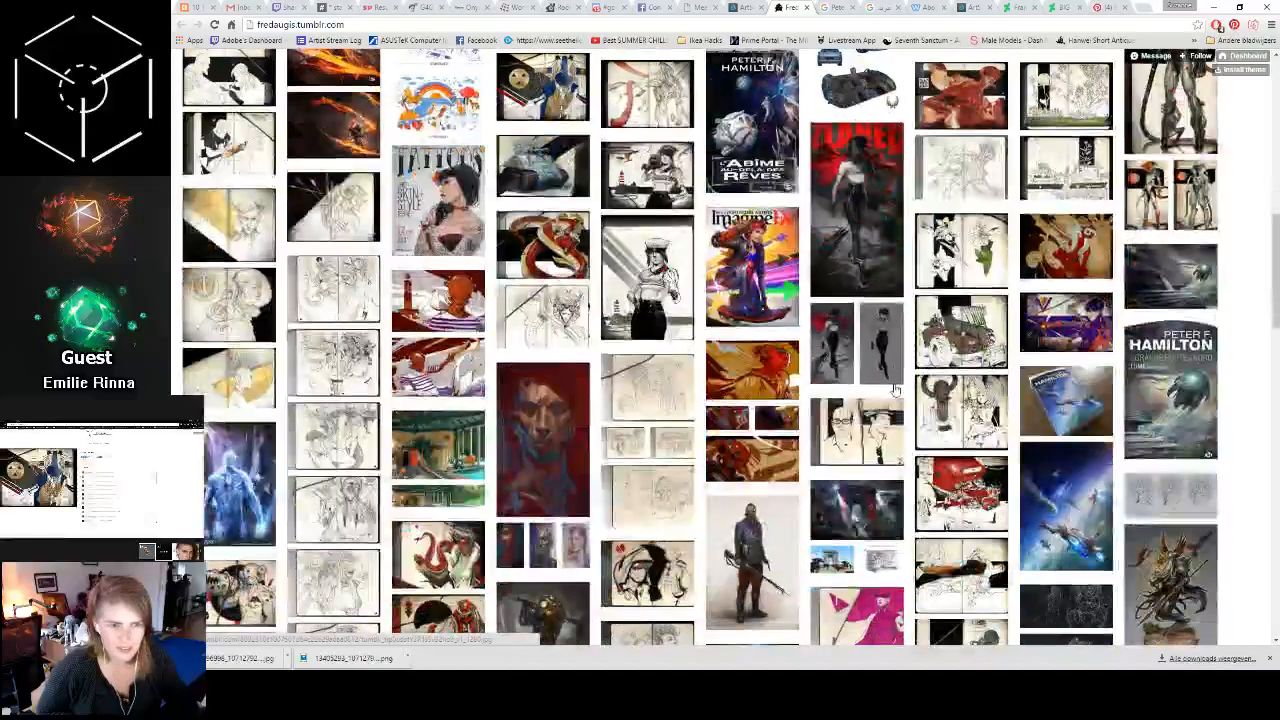
{"action": "scroll", "coordinate": [895, 390], "scroll_direction": "down", "scroll_amount": 3}
{"action": "left_click", "coordinate": [1186, 270]}
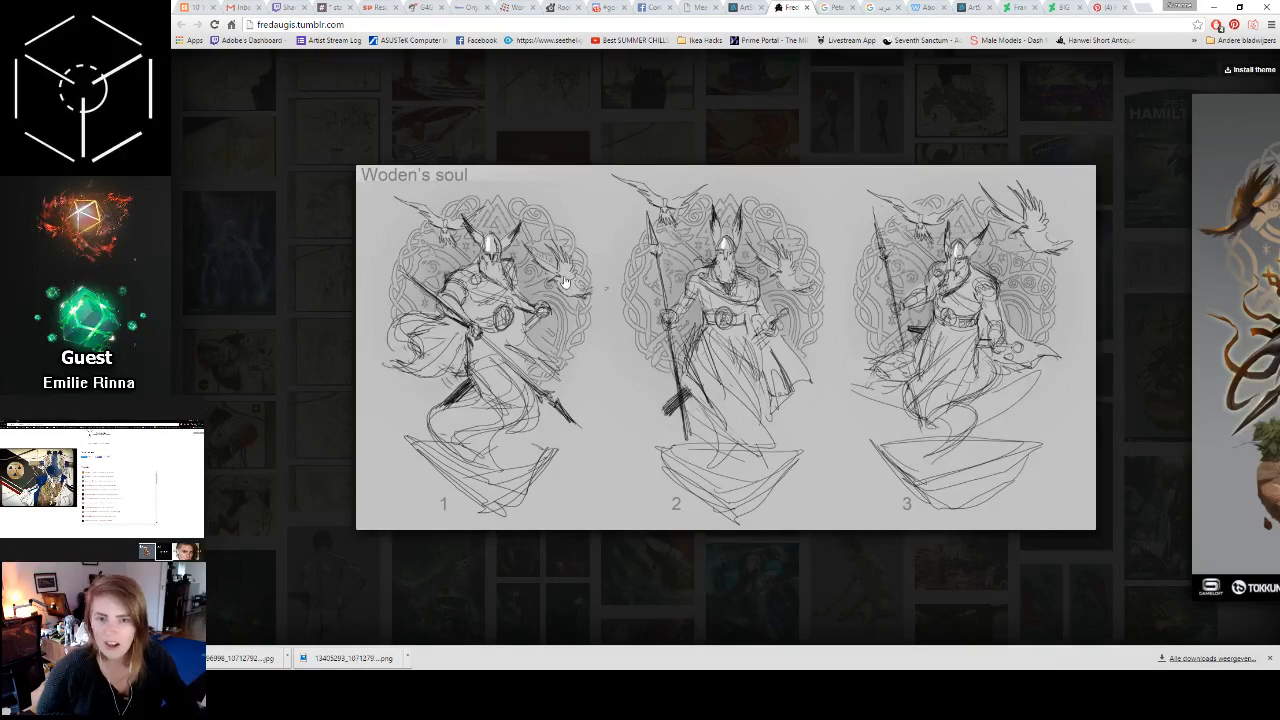
{"action": "left_click", "coordinate": [896, 558]}
Step: Browse further down to the Remember Me artwork, and examine Nilin's standing portrait, turnaround sheet and orange-background illustration
{"action": "scroll", "coordinate": [815, 360], "scroll_direction": "down", "scroll_amount": 10}
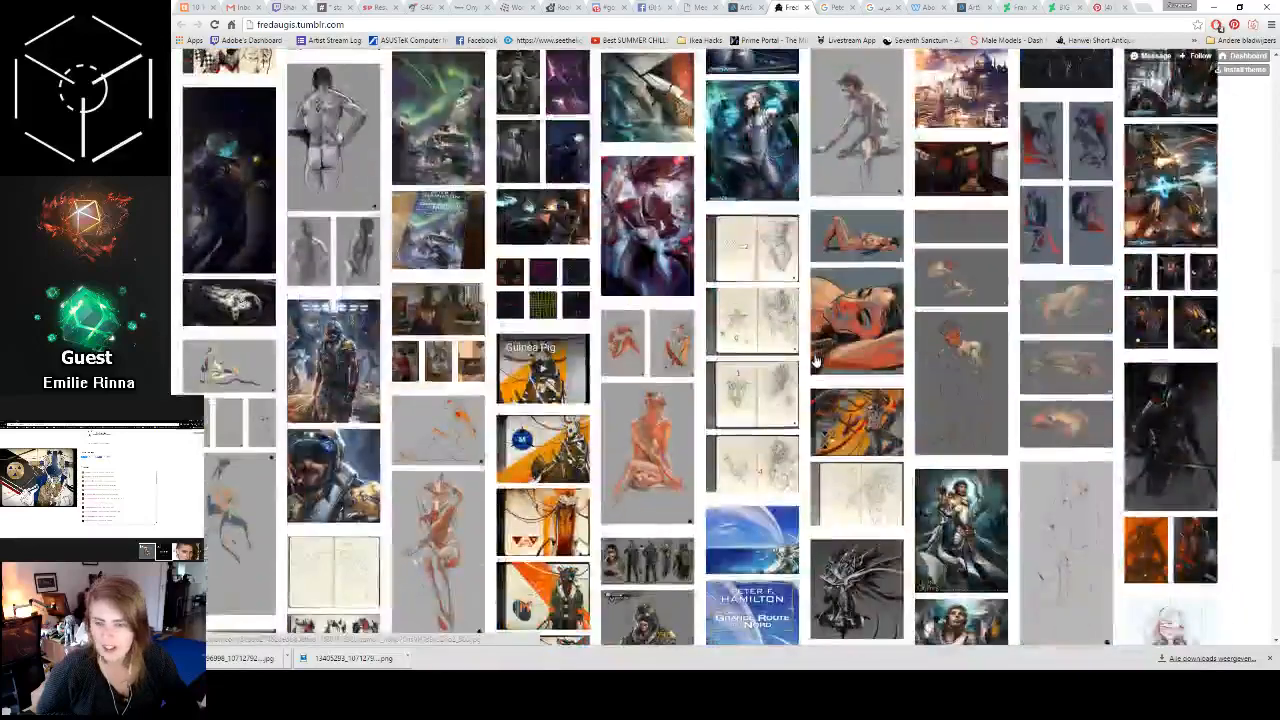
{"action": "scroll", "coordinate": [815, 360], "scroll_direction": "down", "scroll_amount": 2}
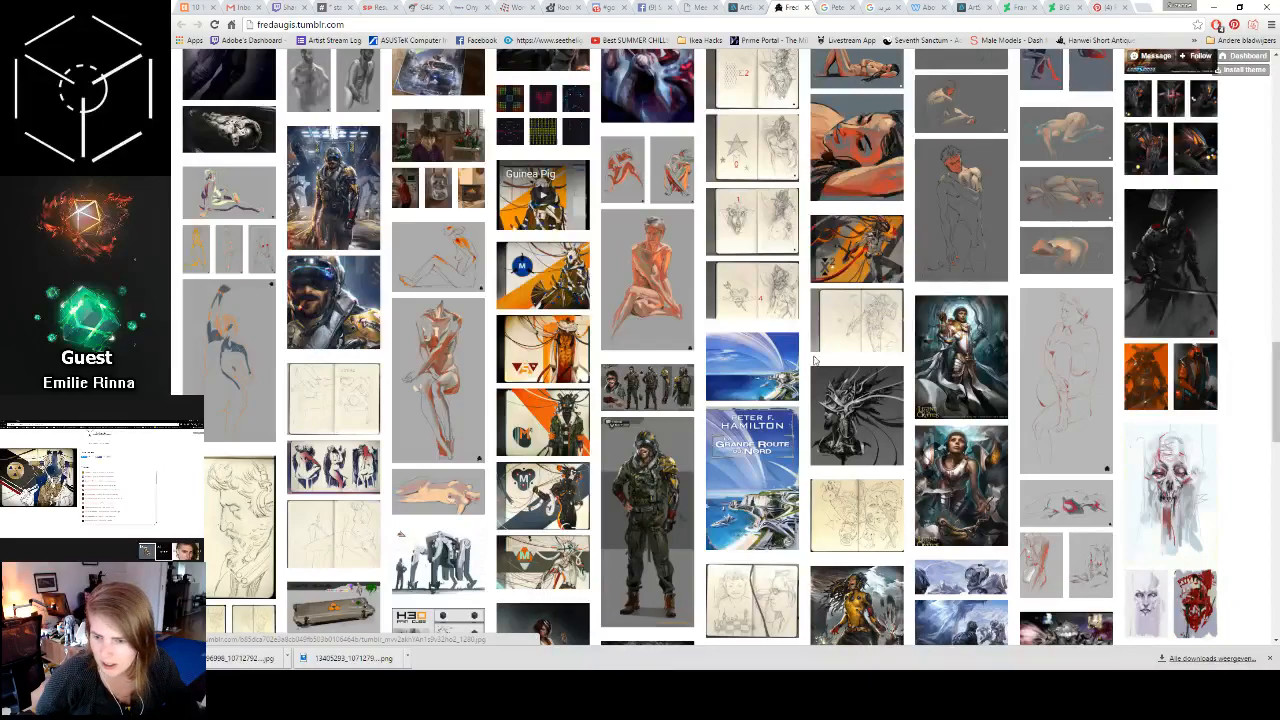
{"action": "scroll", "coordinate": [815, 360], "scroll_direction": "down", "scroll_amount": 4}
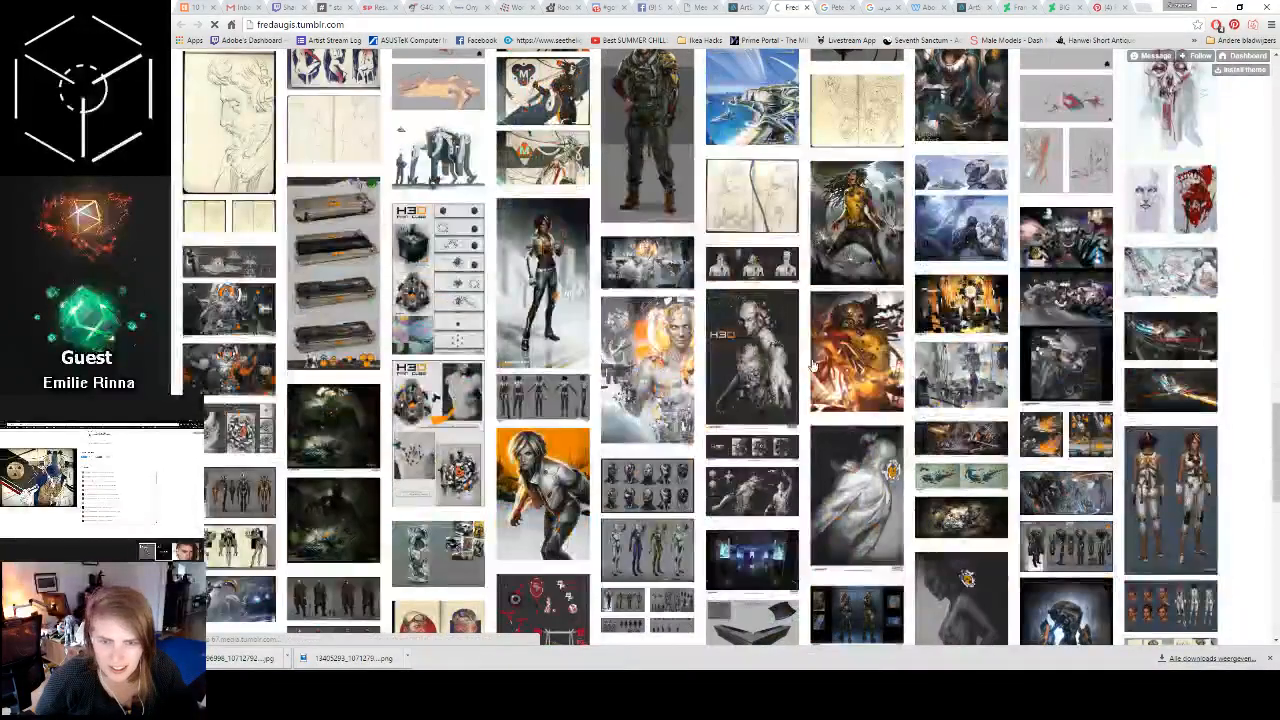
{"action": "scroll", "coordinate": [700, 320], "scroll_direction": "down", "scroll_amount": 1}
{"action": "left_click", "coordinate": [552, 268]}
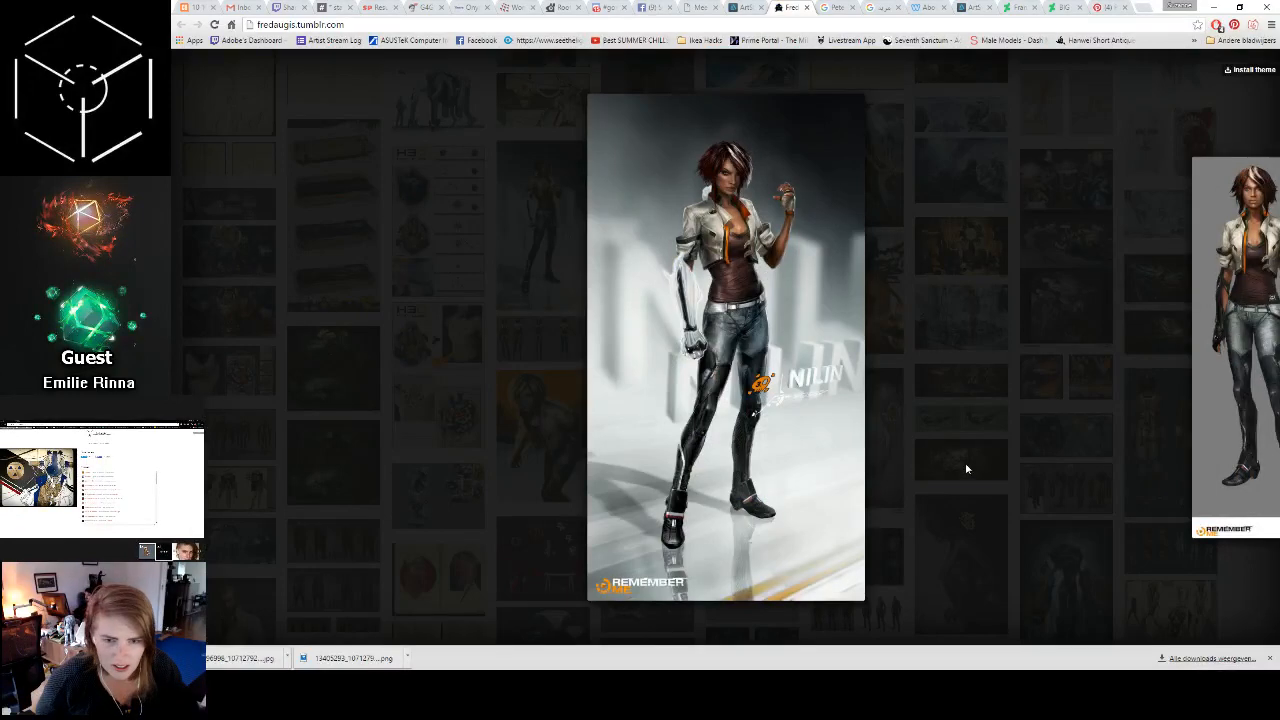
{"action": "left_click", "coordinate": [1250, 367]}
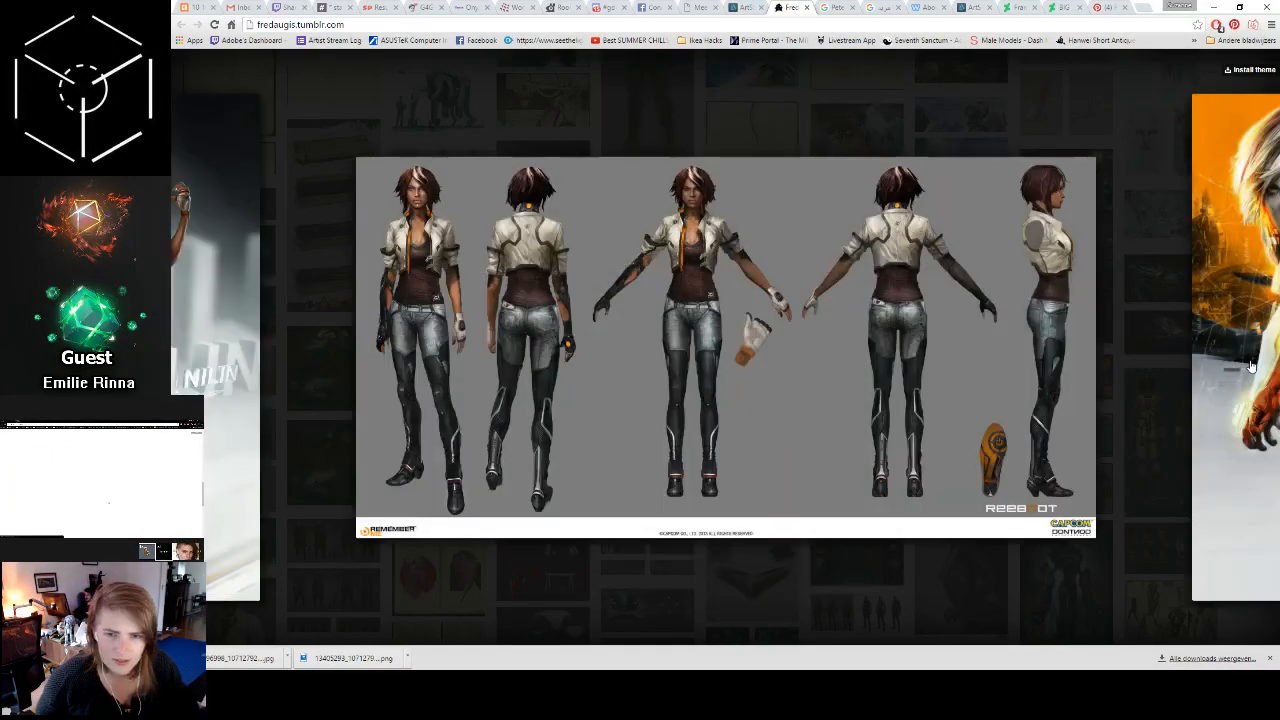
{"action": "left_click", "coordinate": [1240, 367]}
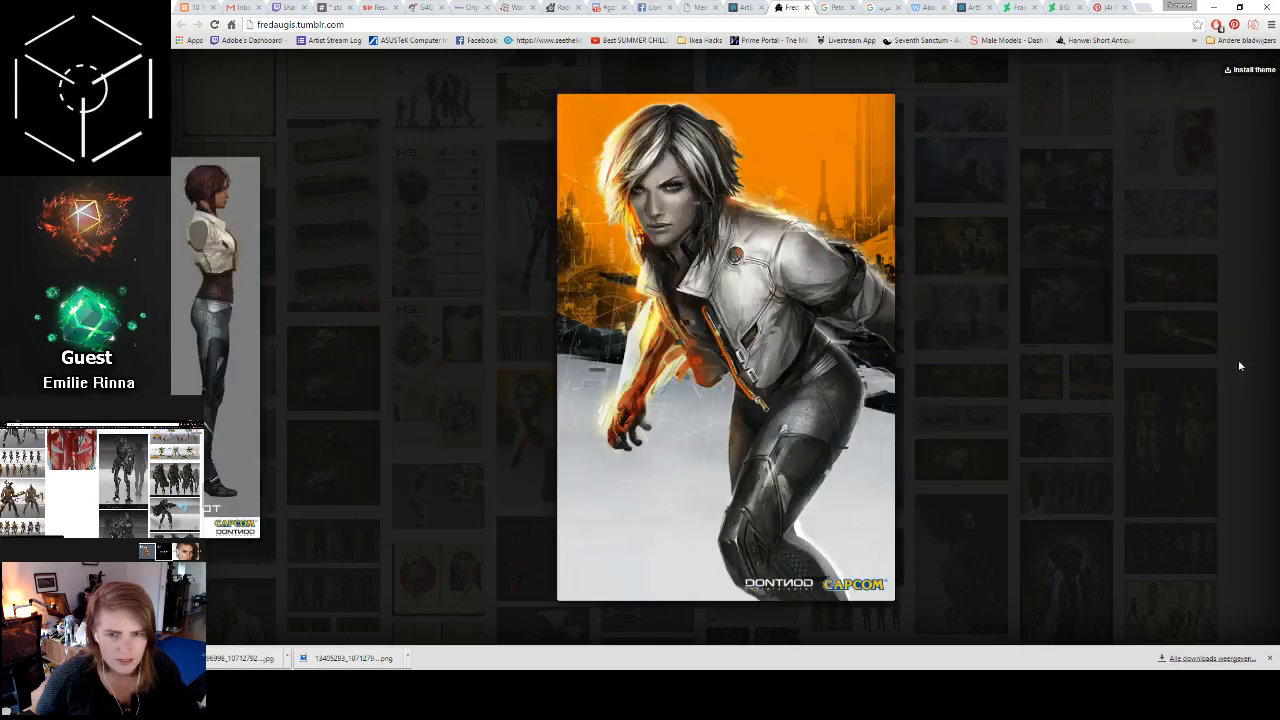
{"action": "left_click", "coordinate": [1062, 375]}
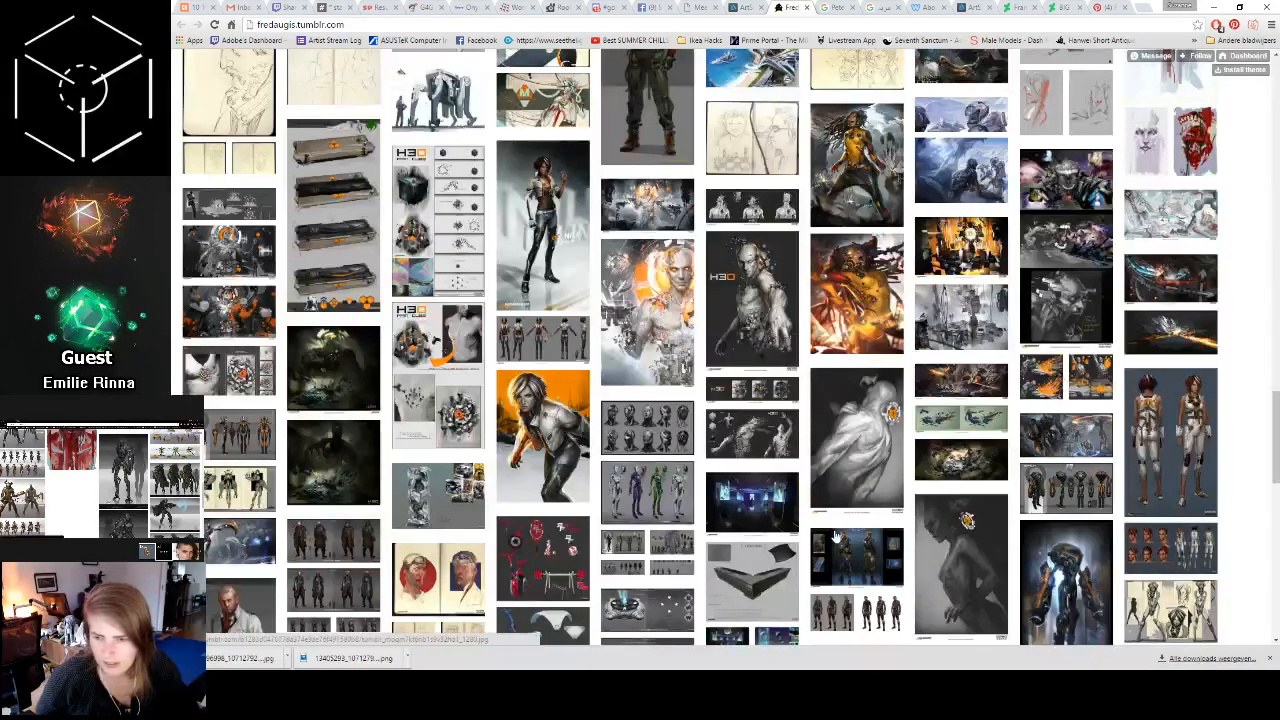
Step: Examine the Remember Me "Deep Paris" character model sheet and the orange-background illustration of three crouching mutants
{"action": "scroll", "coordinate": [1062, 375], "scroll_direction": "down", "scroll_amount": 2}
{"action": "left_click", "coordinate": [330, 368]}
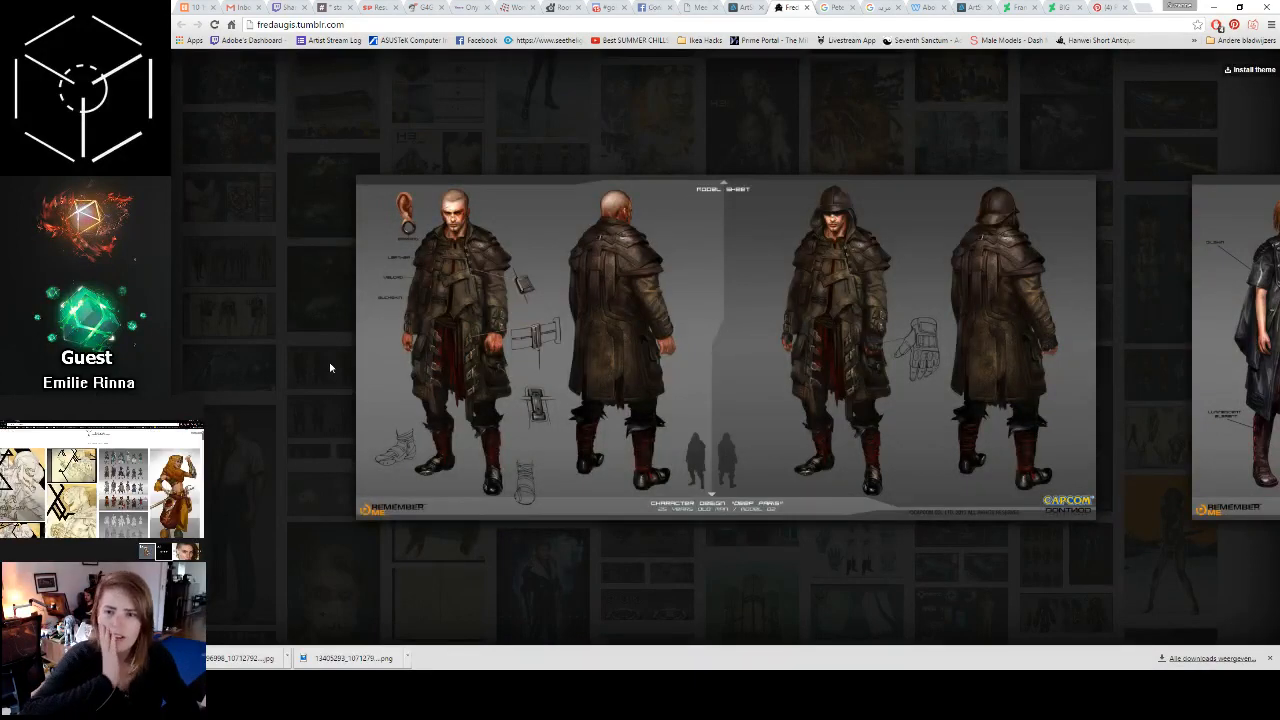
{"action": "left_click", "coordinate": [706, 575]}
{"action": "scroll", "coordinate": [705, 550], "scroll_direction": "down", "scroll_amount": 3}
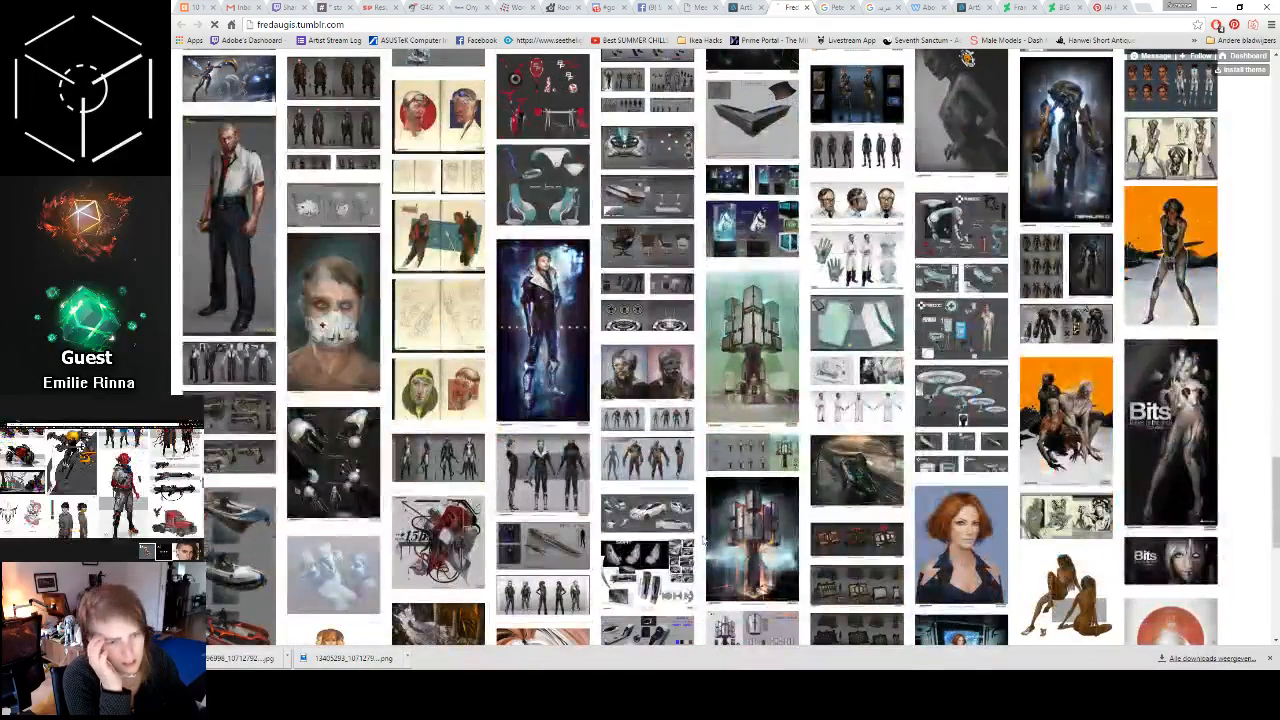
{"action": "left_click", "coordinate": [1070, 432]}
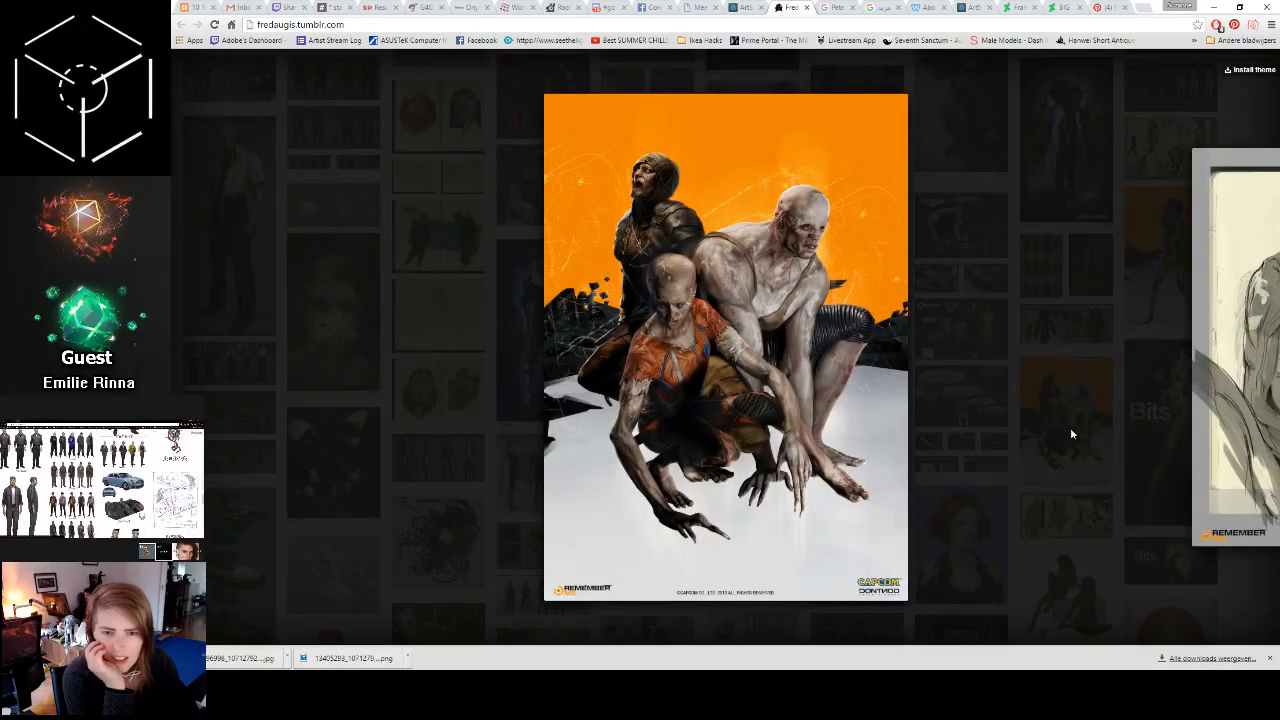
{"action": "left_click", "coordinate": [1070, 432]}
Step: Browse the remaining artwork to the end of the gallery, and go back up towards the Life is Strange and sketchbook pieces
{"action": "scroll", "coordinate": [1070, 432], "scroll_direction": "down", "scroll_amount": 1}
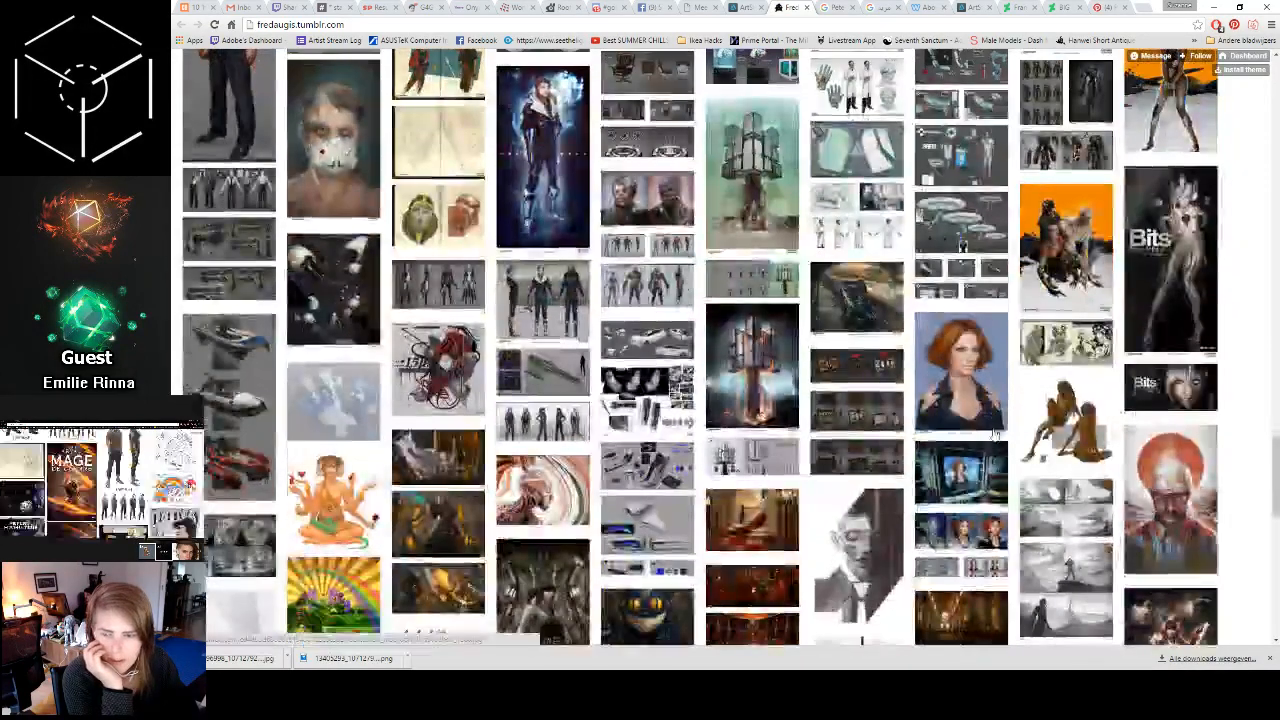
{"action": "scroll", "coordinate": [994, 436], "scroll_direction": "down", "scroll_amount": 2}
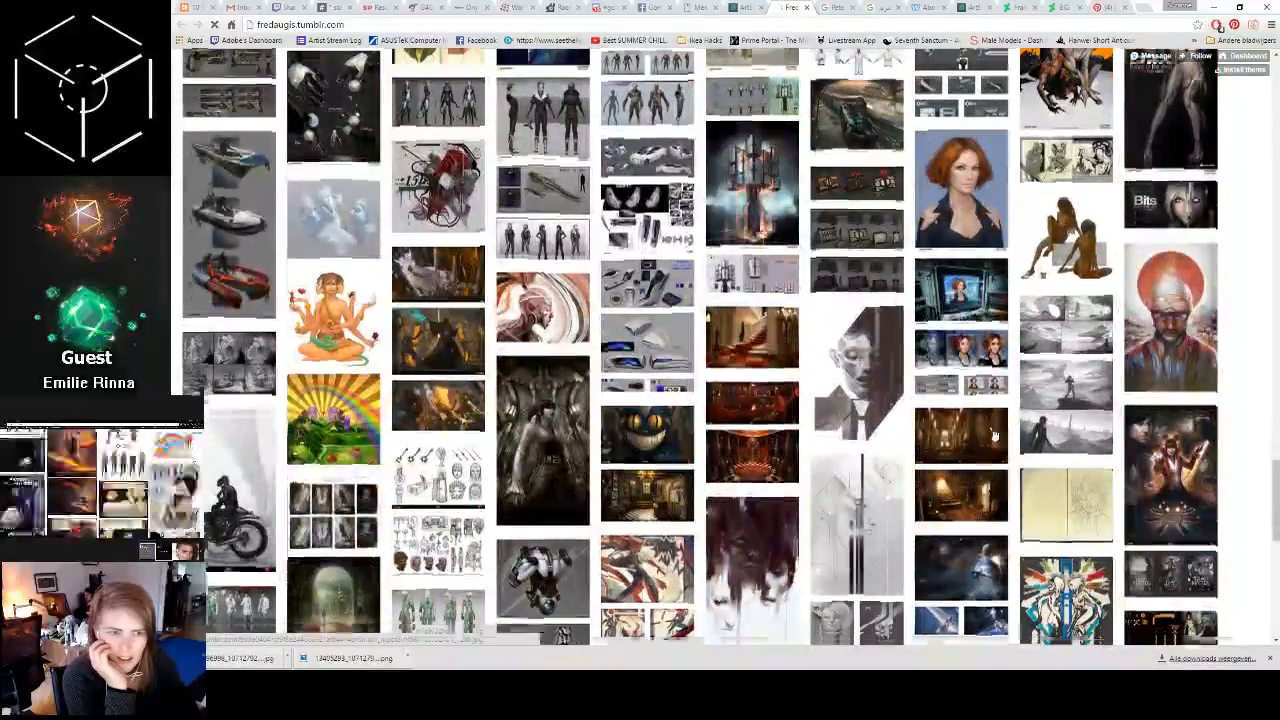
{"action": "scroll", "coordinate": [994, 436], "scroll_direction": "down", "scroll_amount": 2}
{"action": "scroll", "coordinate": [983, 421], "scroll_direction": "down", "scroll_amount": 4}
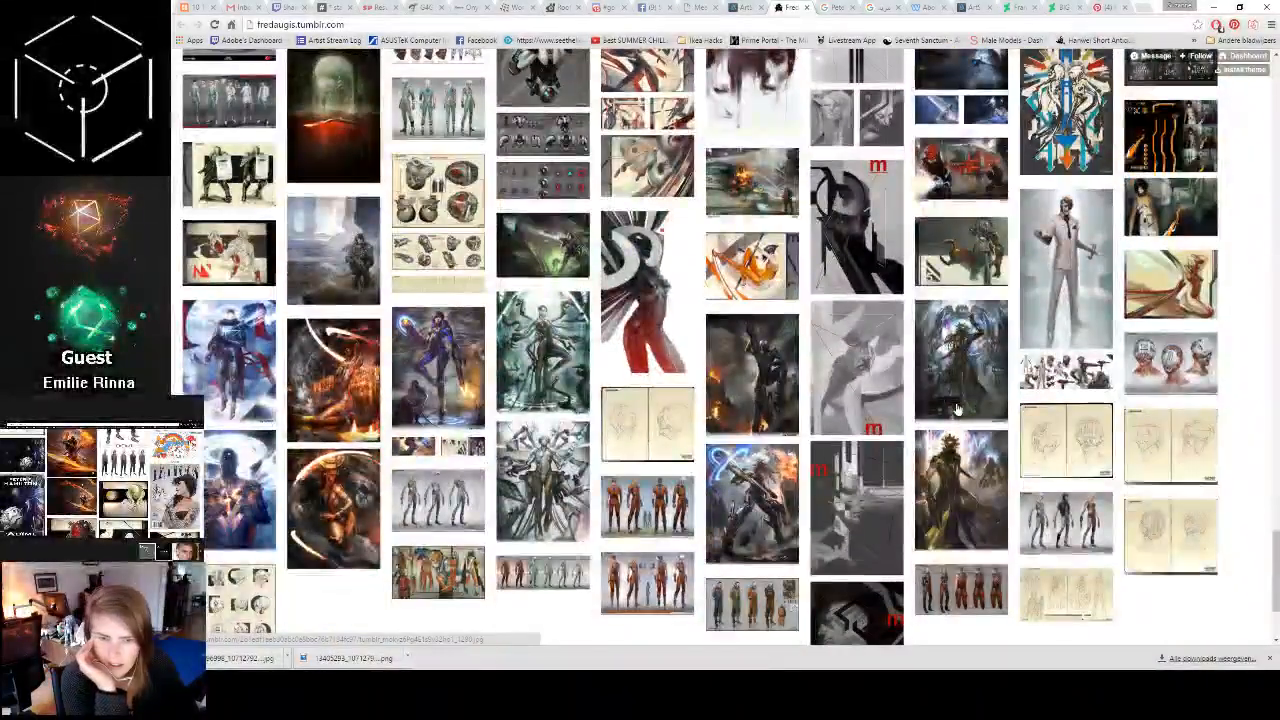
{"action": "scroll", "coordinate": [957, 410], "scroll_direction": "down", "scroll_amount": 2}
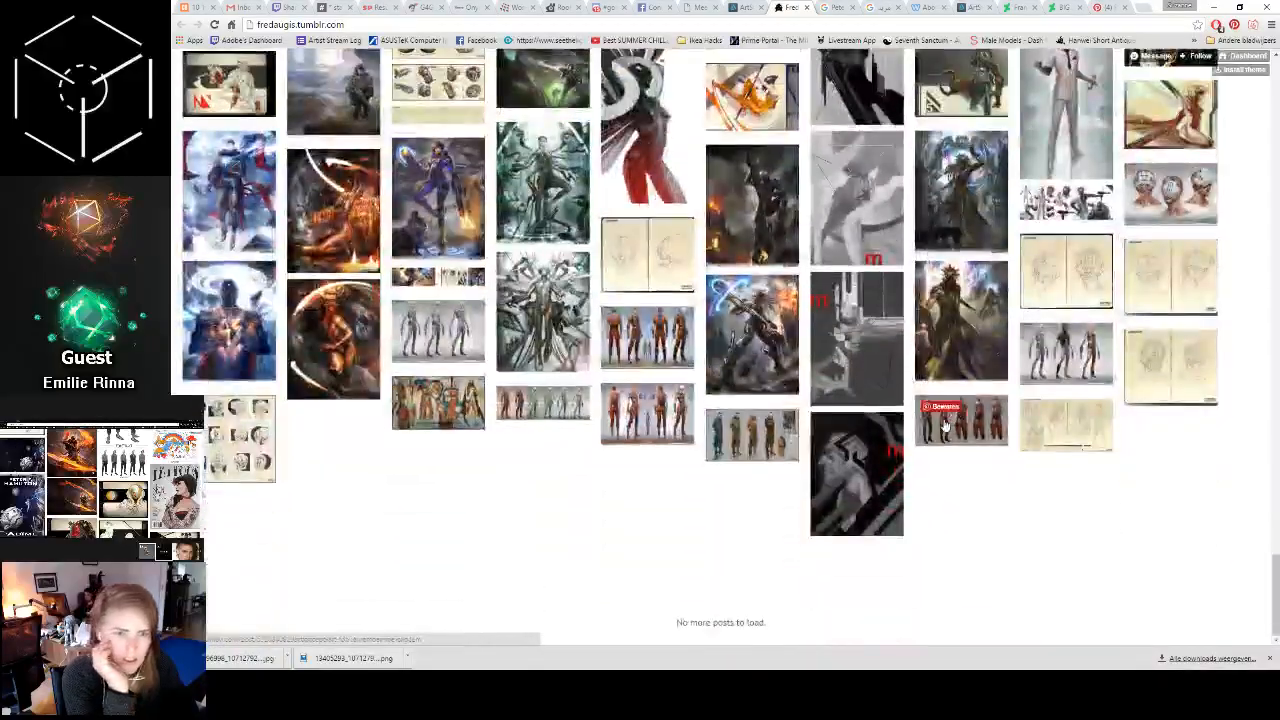
{"action": "scroll", "coordinate": [945, 428], "scroll_direction": "up", "scroll_amount": 3}
{"action": "scroll", "coordinate": [945, 428], "scroll_direction": "down", "scroll_amount": 15}
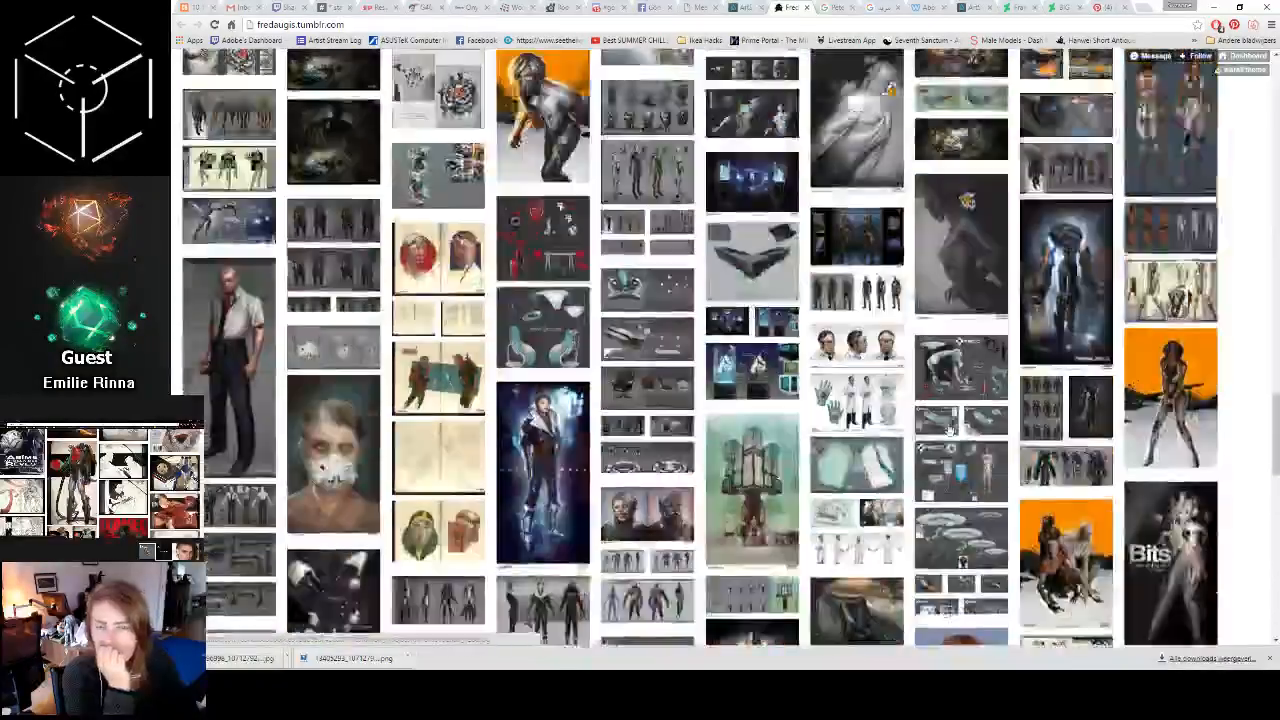
{"action": "scroll", "coordinate": [948, 430], "scroll_direction": "up", "scroll_amount": 14}
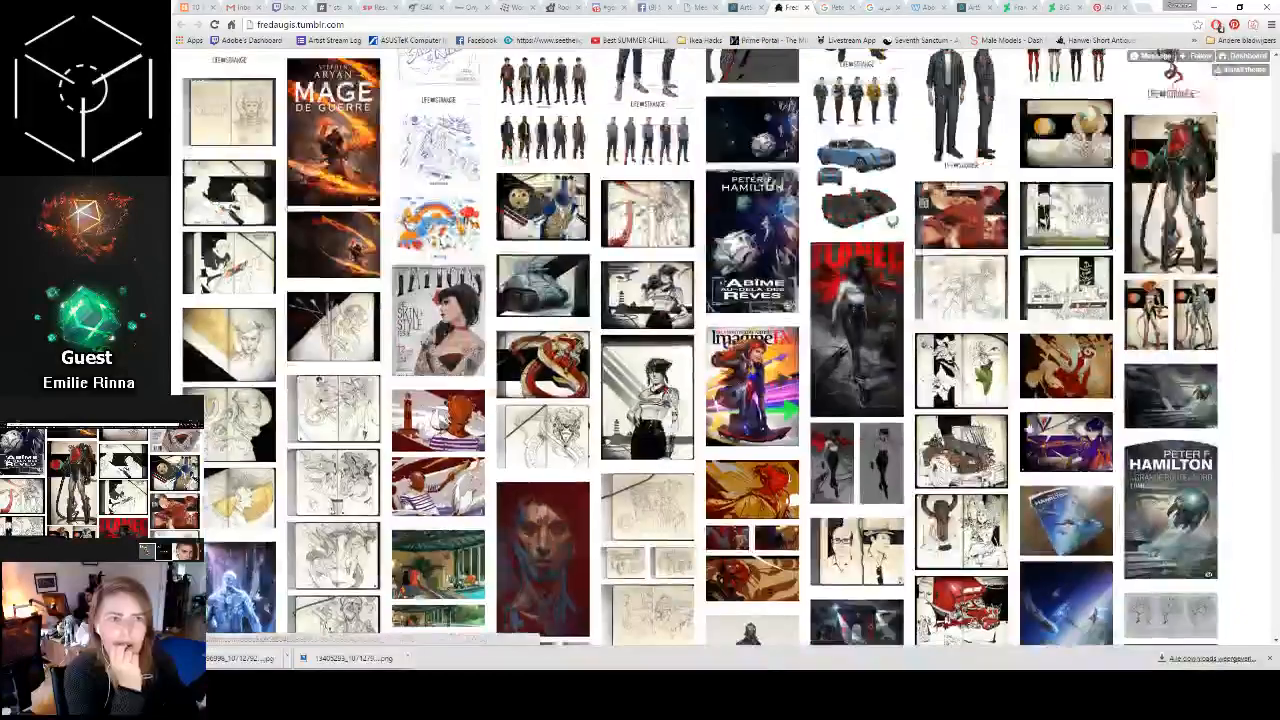
Step: Switch to the DeviantArt page of "BIG FIVE There Were Times Of Diplomacy", view the painting, and select its page address to share
{"action": "left_click", "coordinate": [1063, 8]}
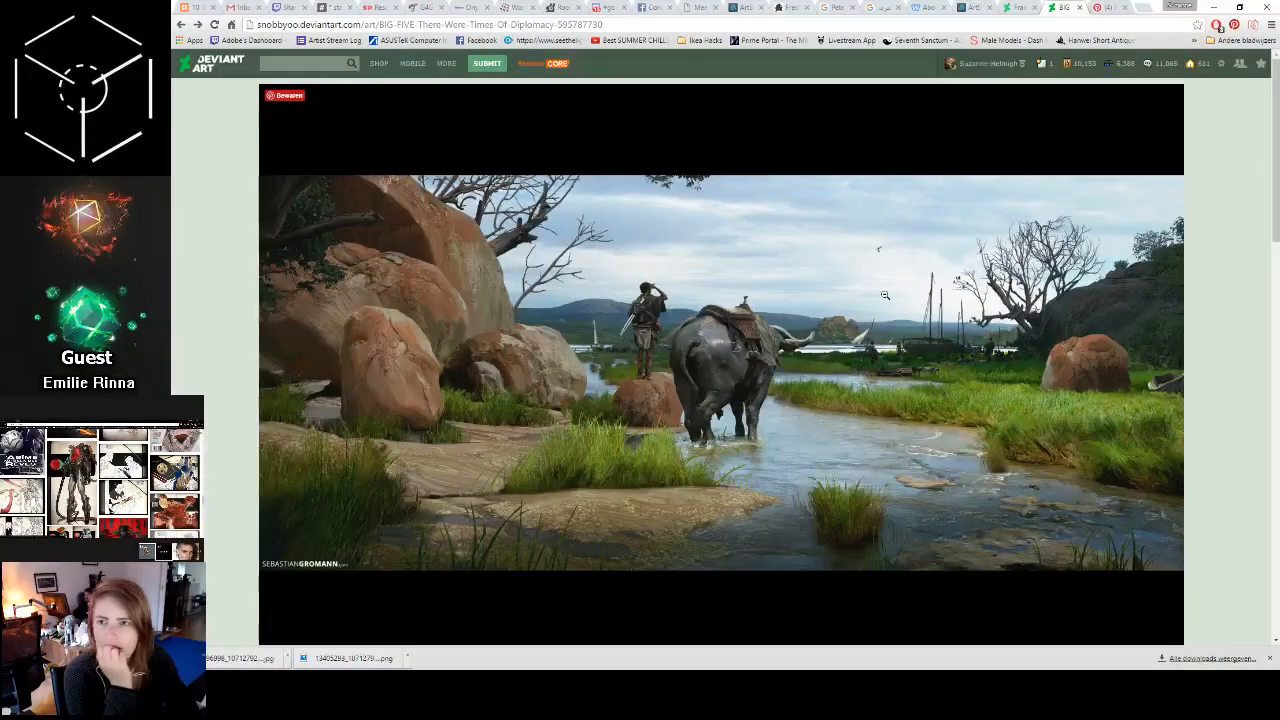
{"action": "scroll", "coordinate": [987, 301], "scroll_direction": "down", "scroll_amount": 3}
{"action": "scroll", "coordinate": [987, 301], "scroll_direction": "up", "scroll_amount": 2}
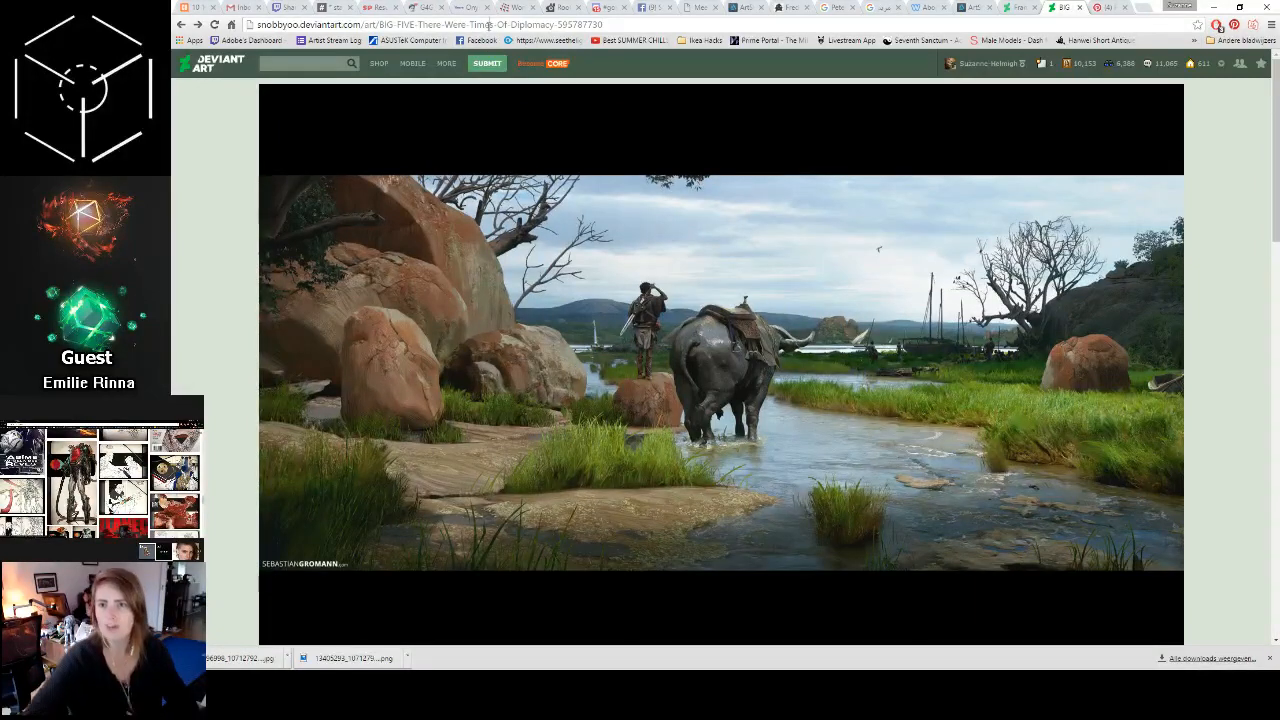
{"action": "left_click", "coordinate": [488, 24]}
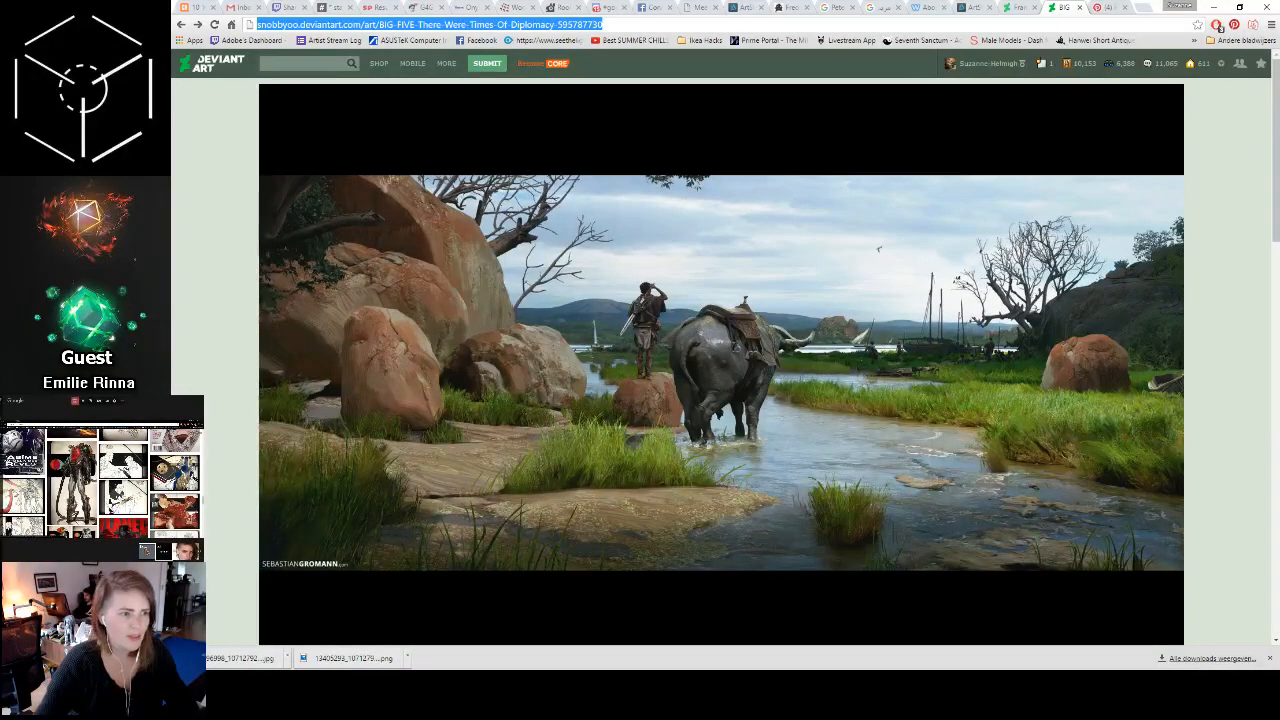
{"action": "key", "text": "alt+Tab"}
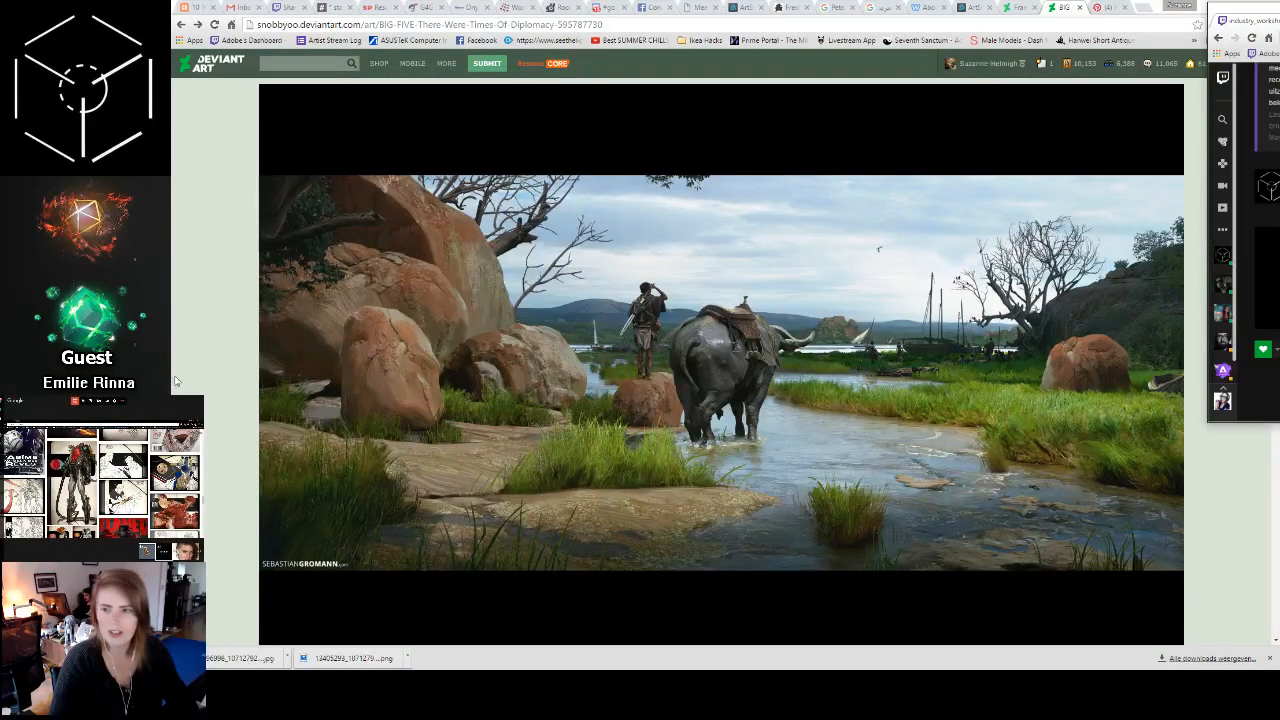
{"action": "left_click", "coordinate": [213, 320]}
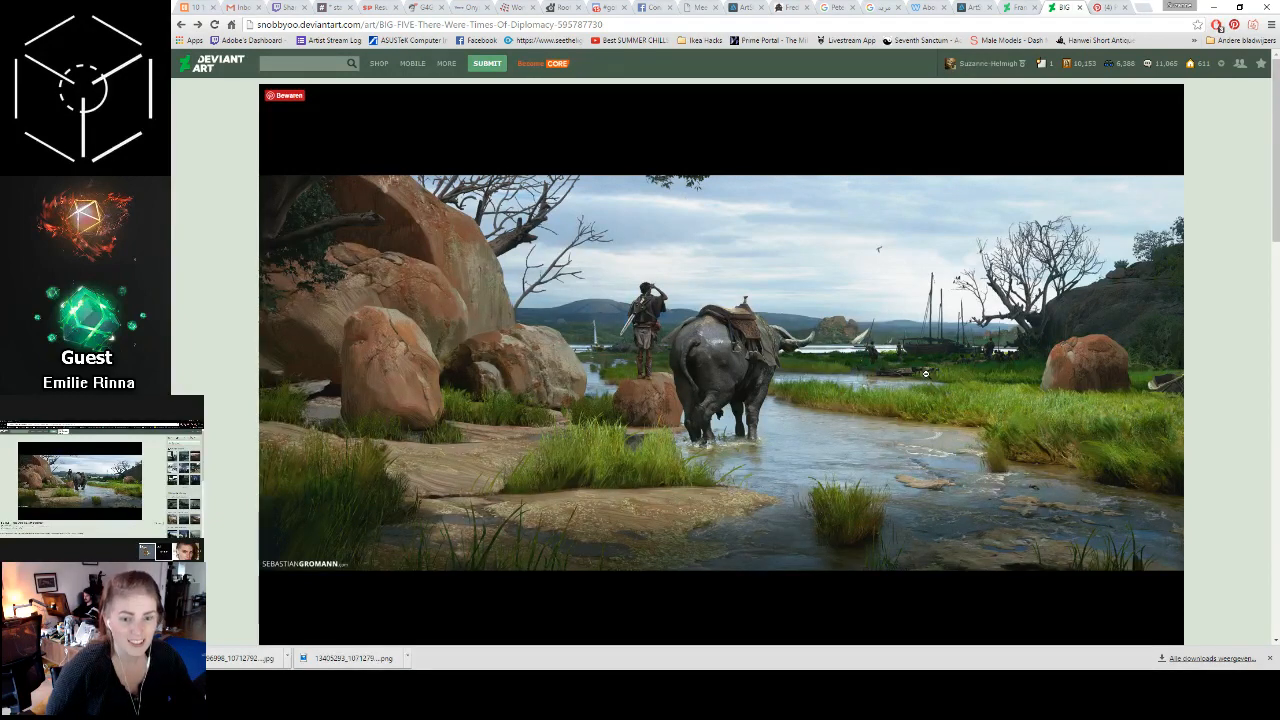
Step: Open the full-resolution image of "BIG FIVE - There Were Times Of Diplomacy" and enlarge it to its actual size
{"action": "scroll", "coordinate": [925, 373], "scroll_direction": "down", "scroll_amount": 2}
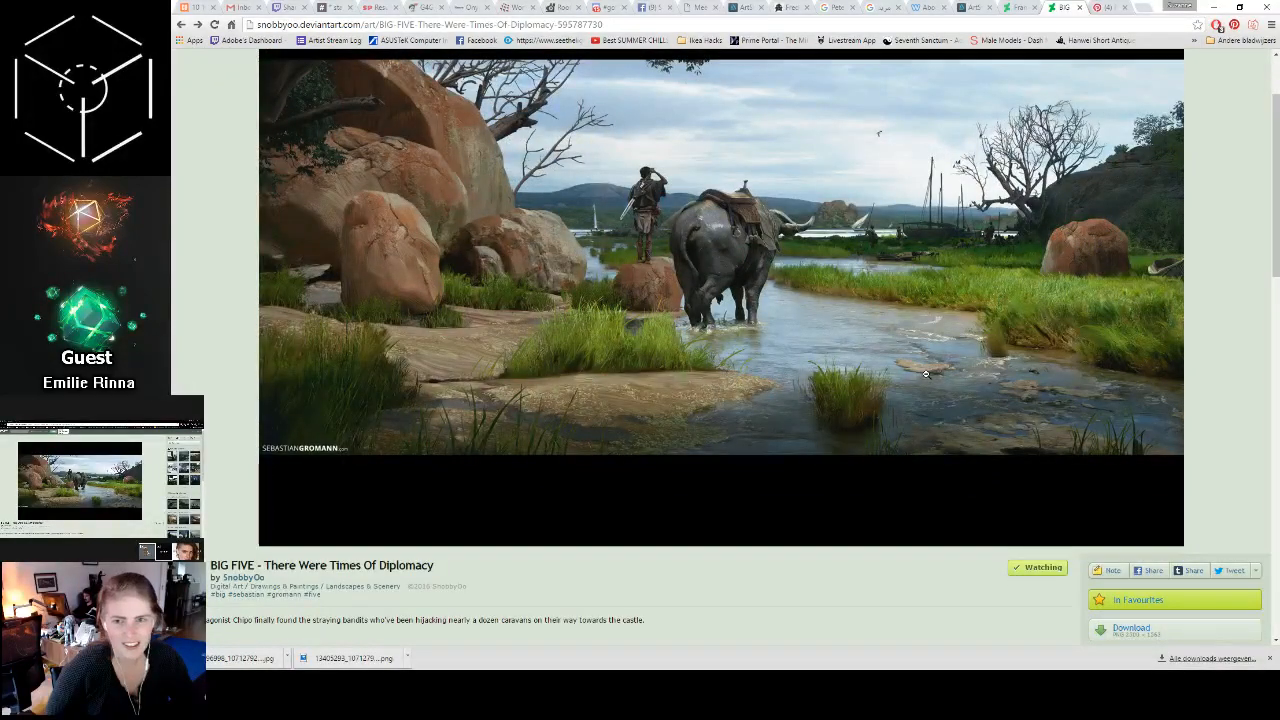
{"action": "left_click", "coordinate": [1130, 628]}
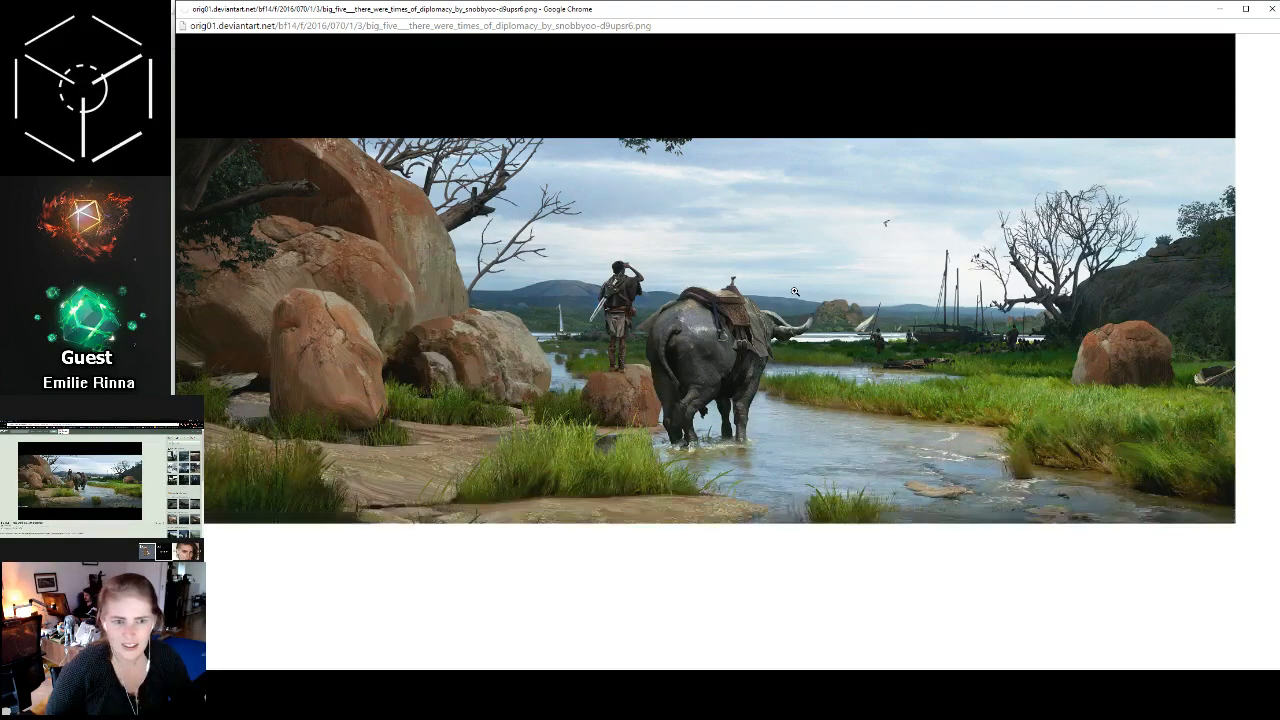
{"action": "left_click", "coordinate": [794, 291]}
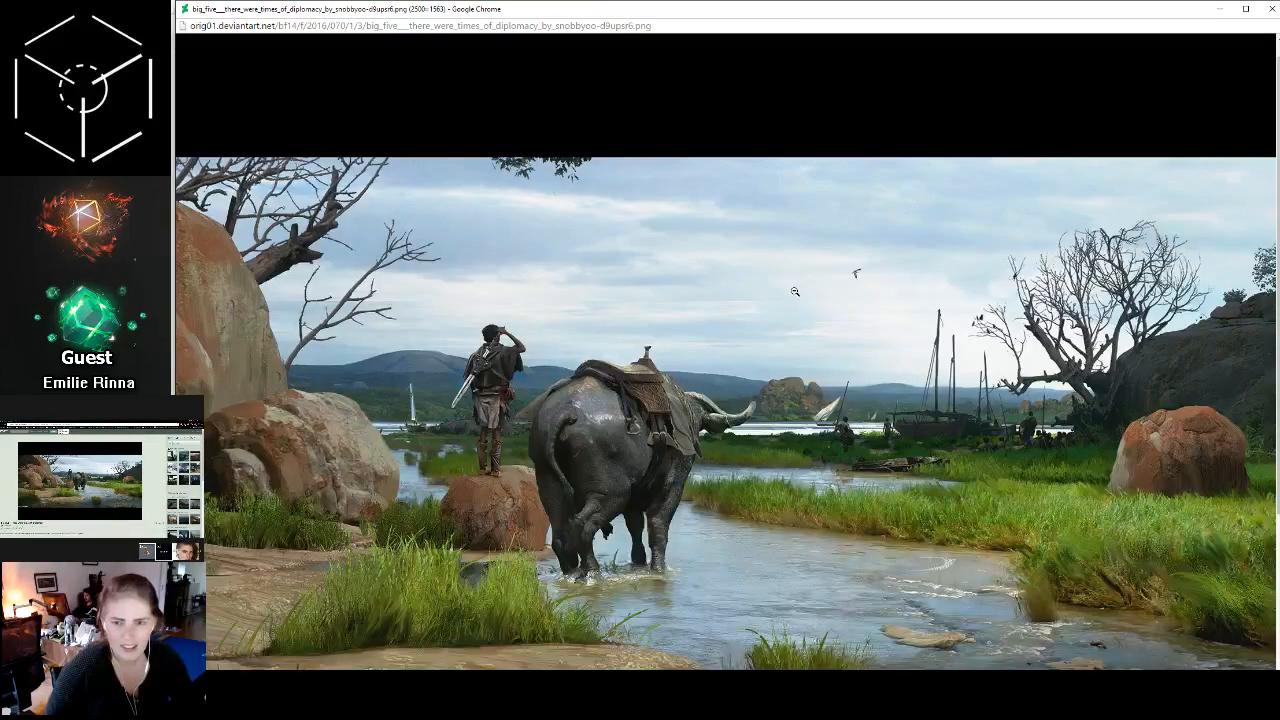
Step: Examine the enlarged painting's ox, lookout figure, rocks, sky and river foreground, and close the full-size image
{"action": "scroll", "coordinate": [798, 350], "scroll_direction": "down", "scroll_amount": 1}
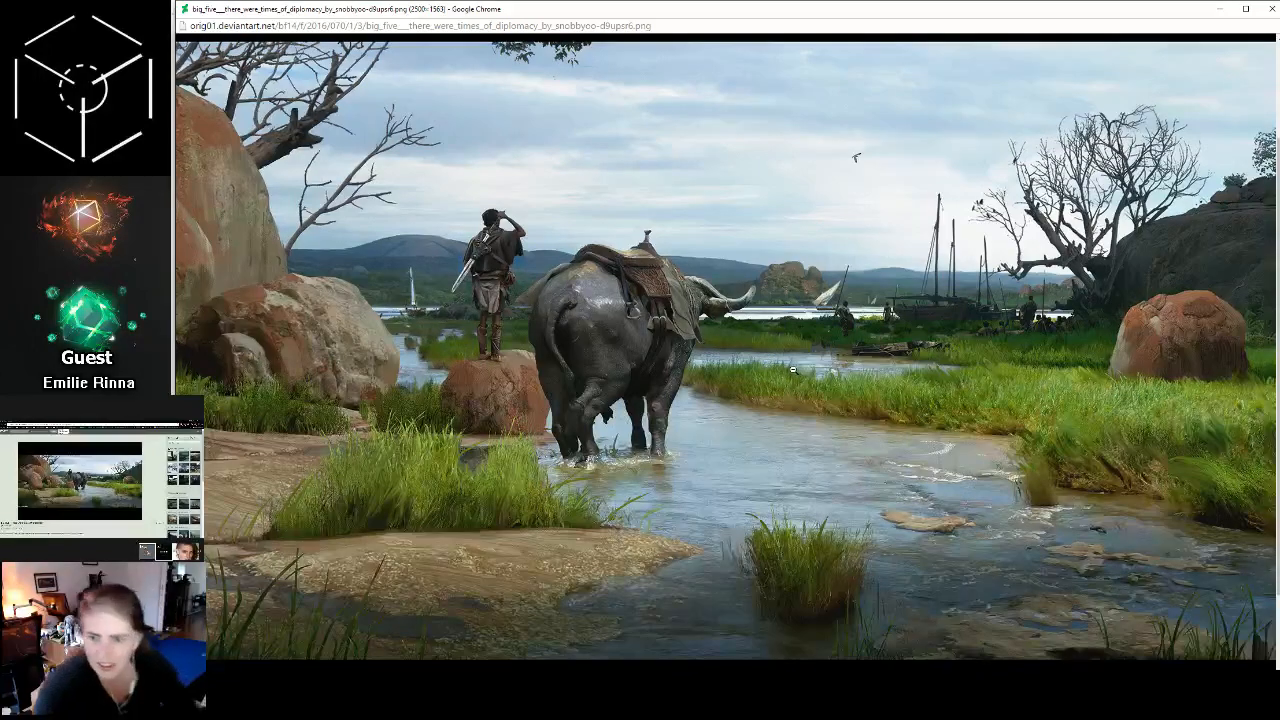
{"action": "scroll", "coordinate": [838, 351], "scroll_direction": "down", "scroll_amount": 1}
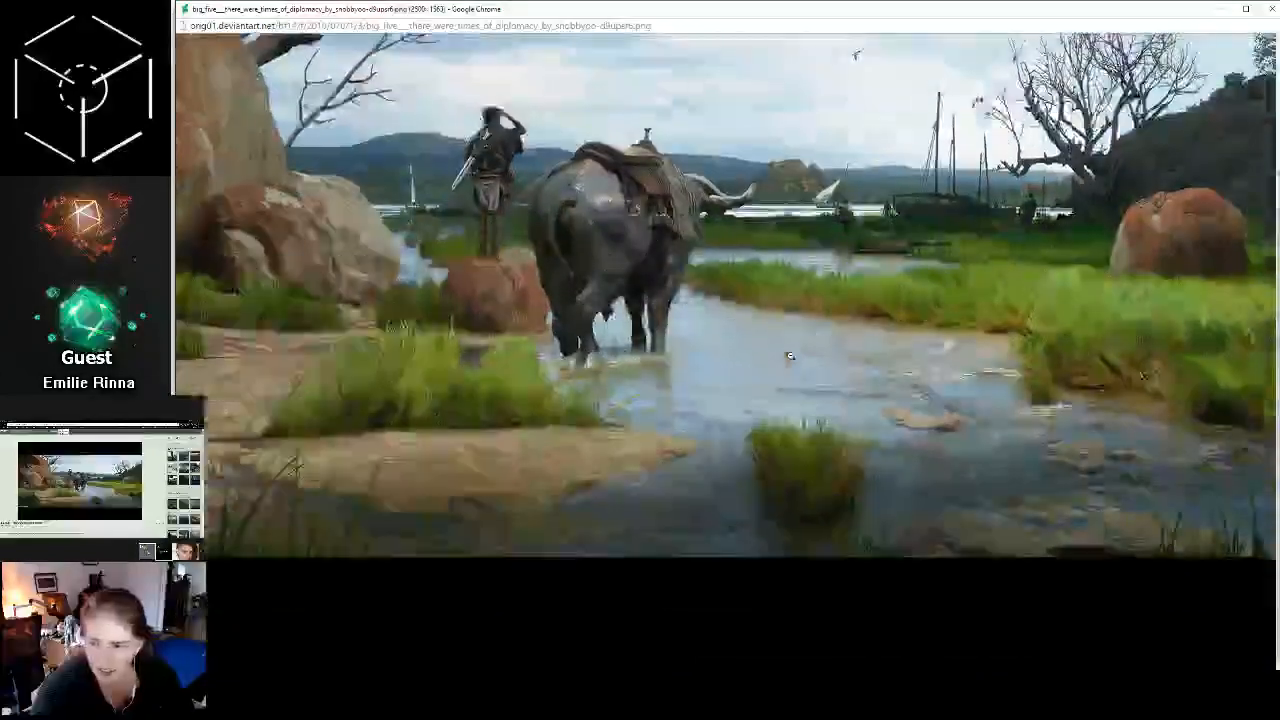
{"action": "scroll", "coordinate": [790, 357], "scroll_direction": "up", "scroll_amount": 1}
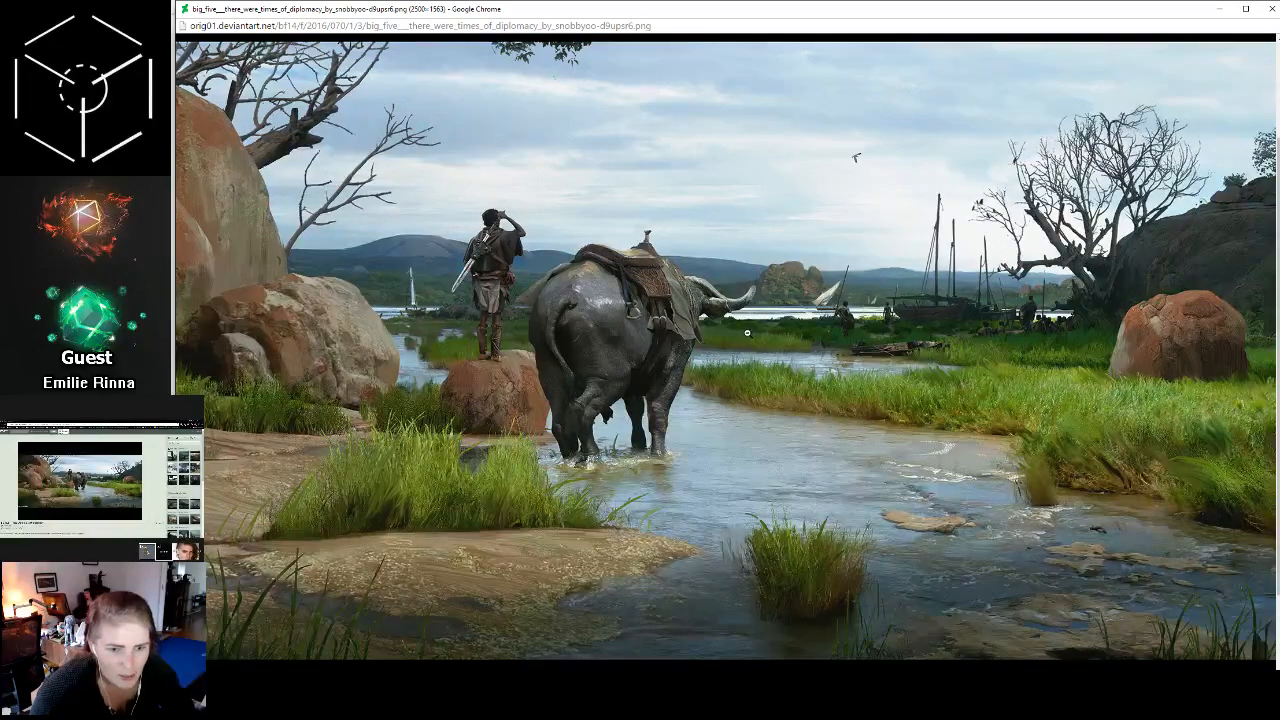
{"action": "scroll", "coordinate": [450, 345], "scroll_direction": "down", "scroll_amount": 1}
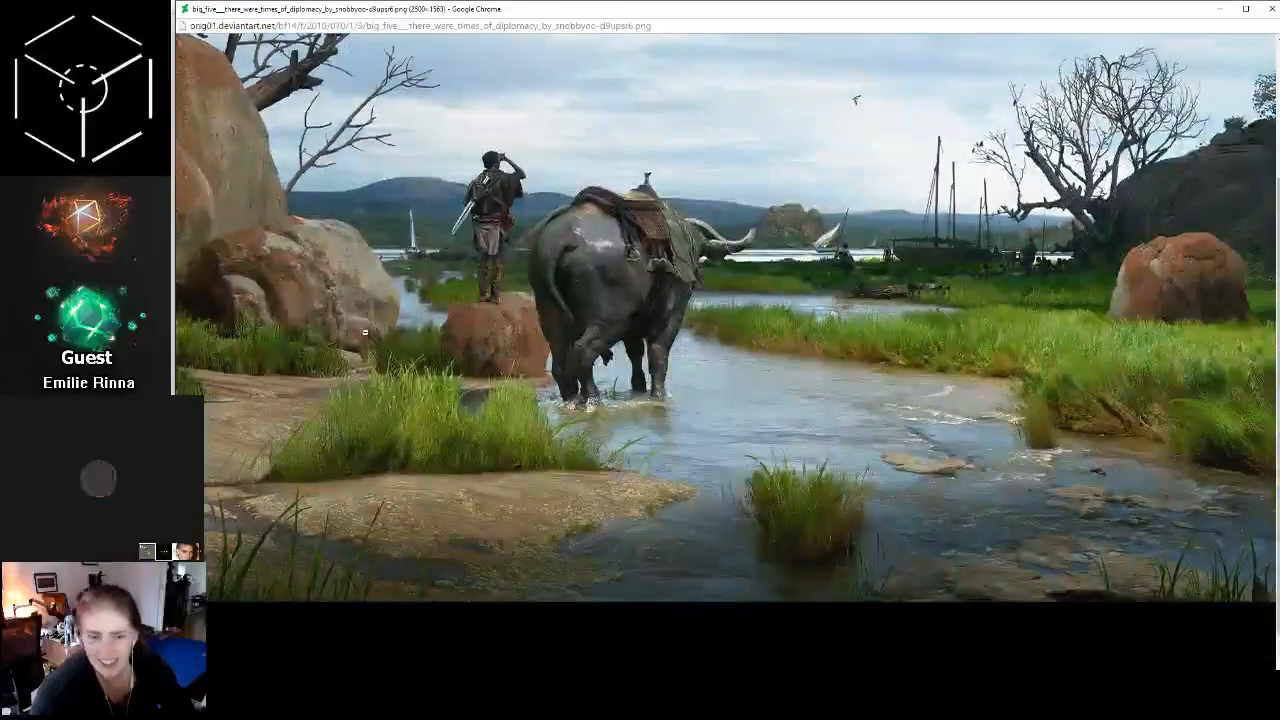
{"action": "scroll", "coordinate": [553, 350], "scroll_direction": "up", "scroll_amount": 3}
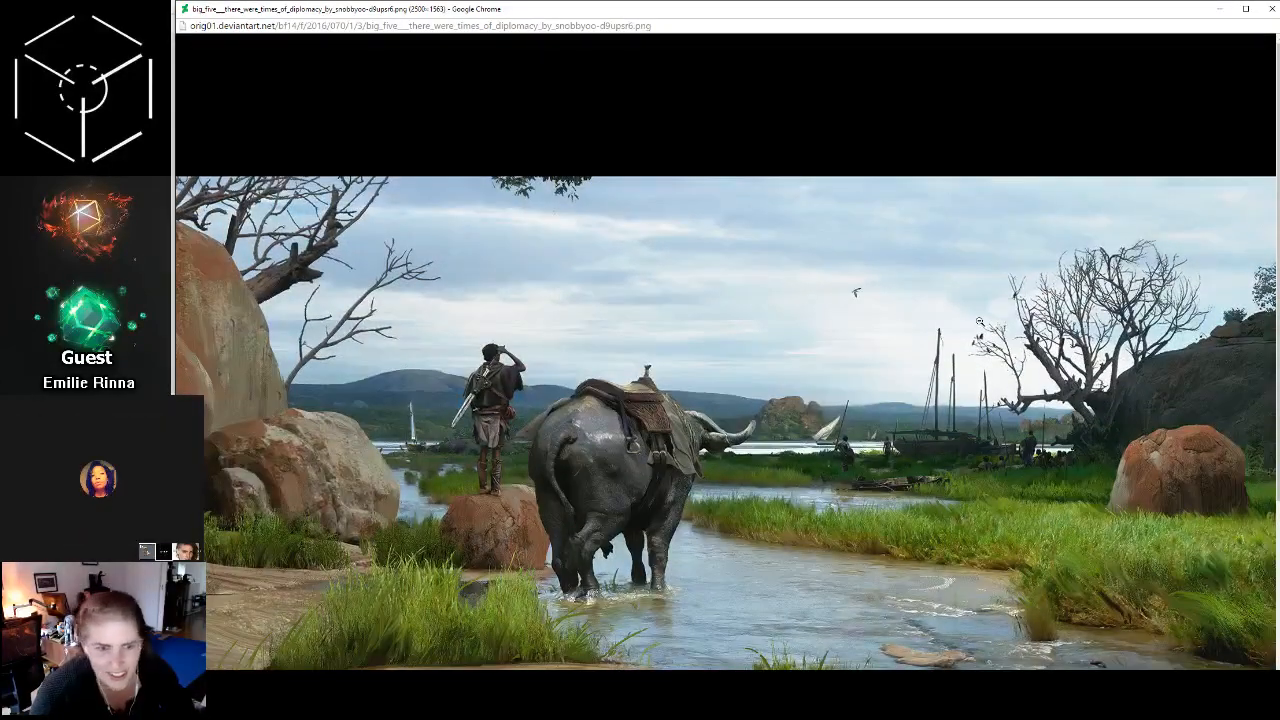
{"action": "scroll", "coordinate": [937, 338], "scroll_direction": "down", "scroll_amount": 1}
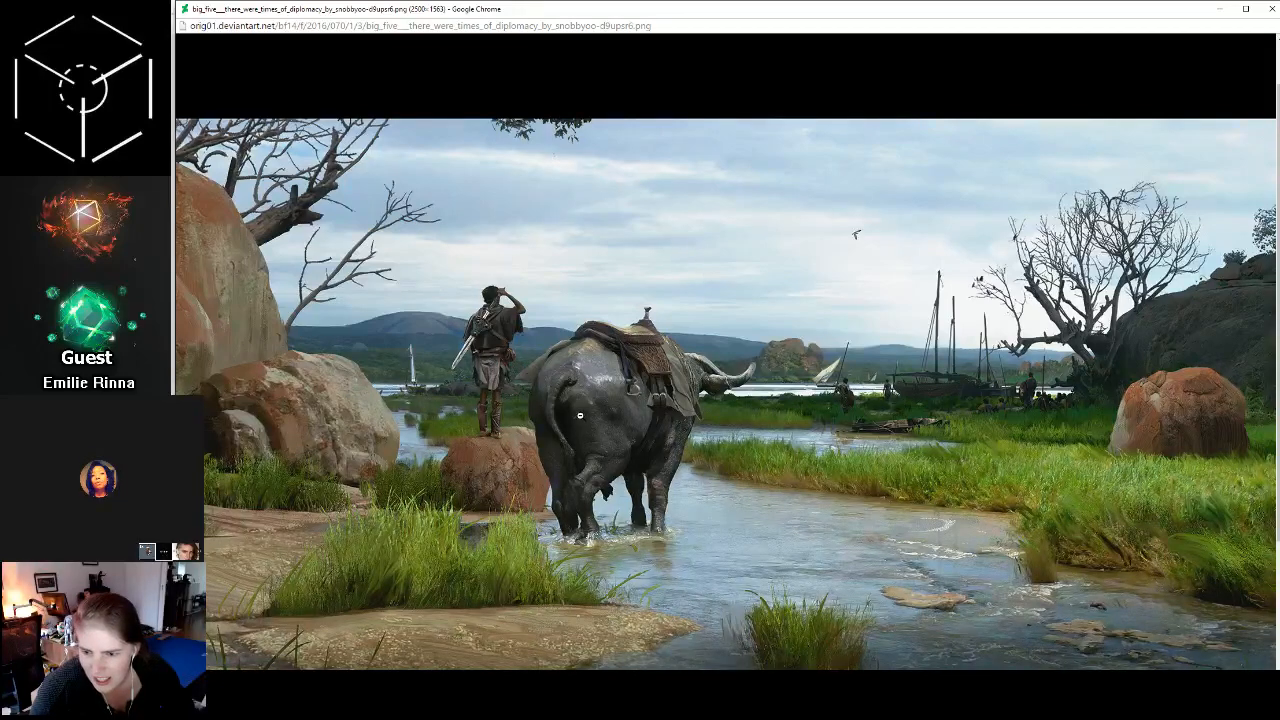
{"action": "scroll", "coordinate": [765, 520], "scroll_direction": "down", "scroll_amount": 2}
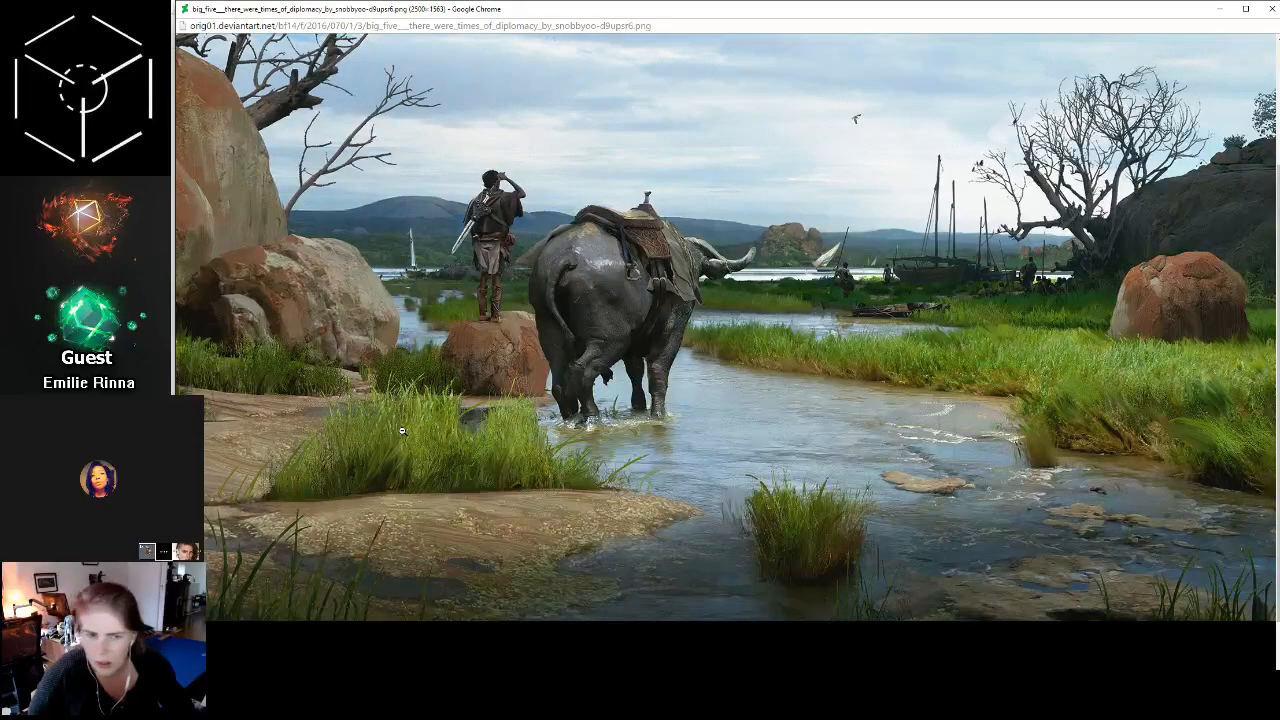
{"action": "scroll", "coordinate": [402, 431], "scroll_direction": "up", "scroll_amount": 4}
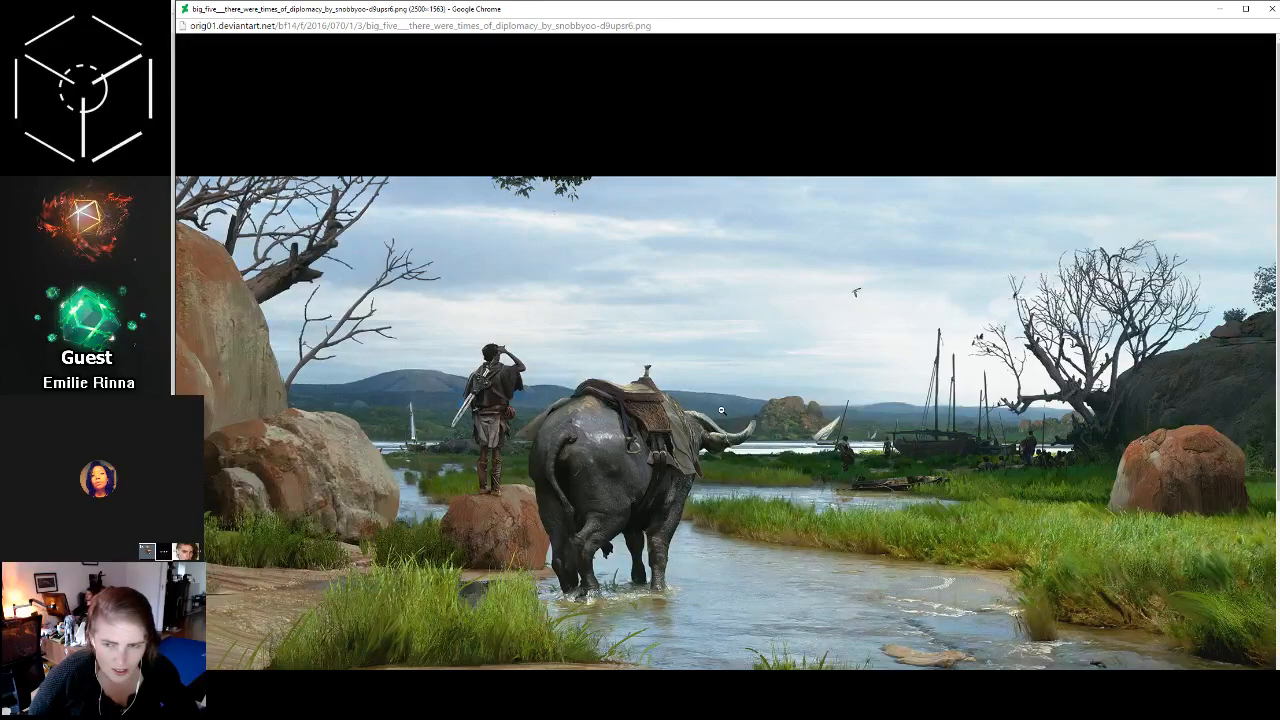
{"action": "scroll", "coordinate": [721, 410], "scroll_direction": "down", "scroll_amount": 3}
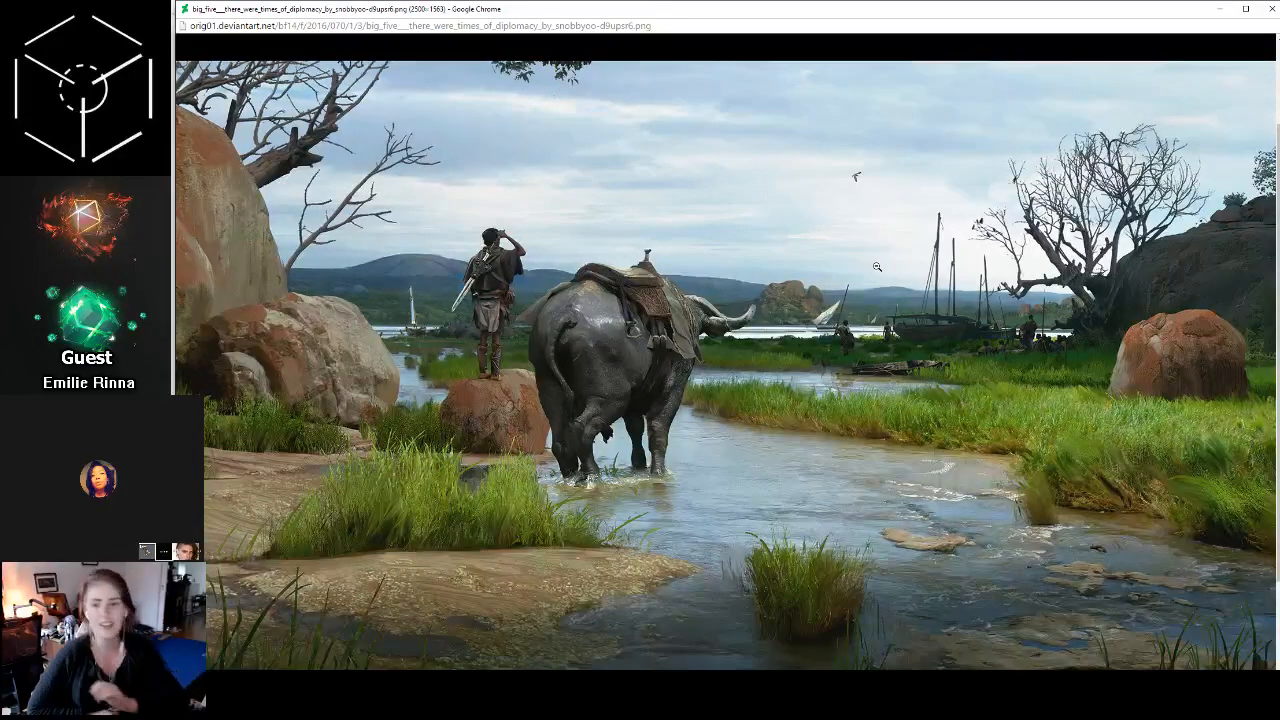
{"action": "left_click", "coordinate": [1268, 8]}
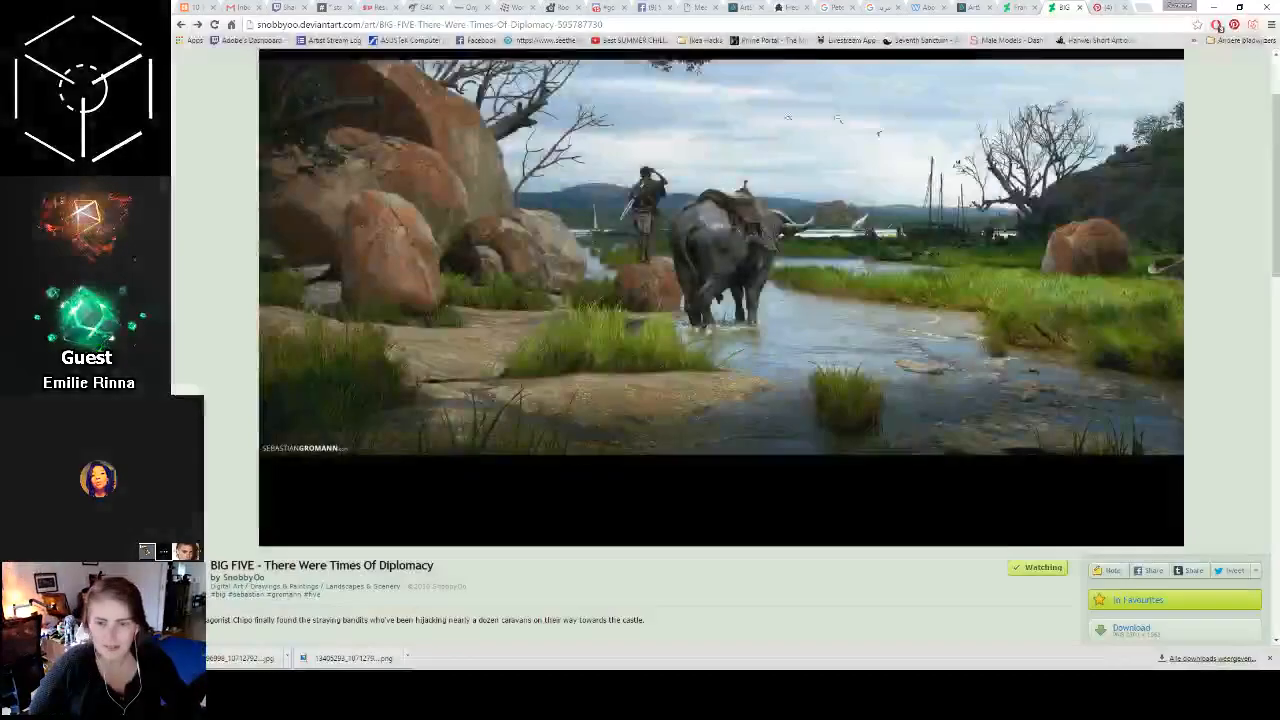
Step: Go to the painter's DeviantArt gallery and open the "Out Of Sight" artwork
{"action": "left_click", "coordinate": [247, 580]}
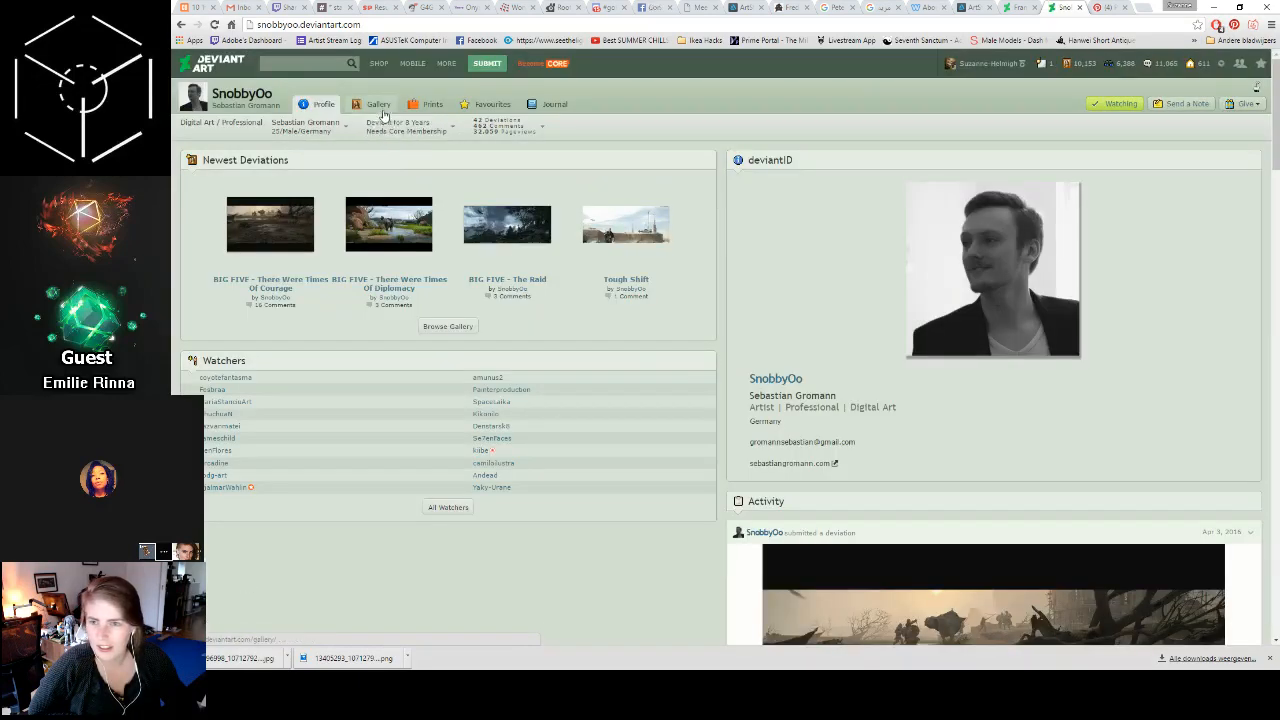
{"action": "left_click", "coordinate": [381, 110]}
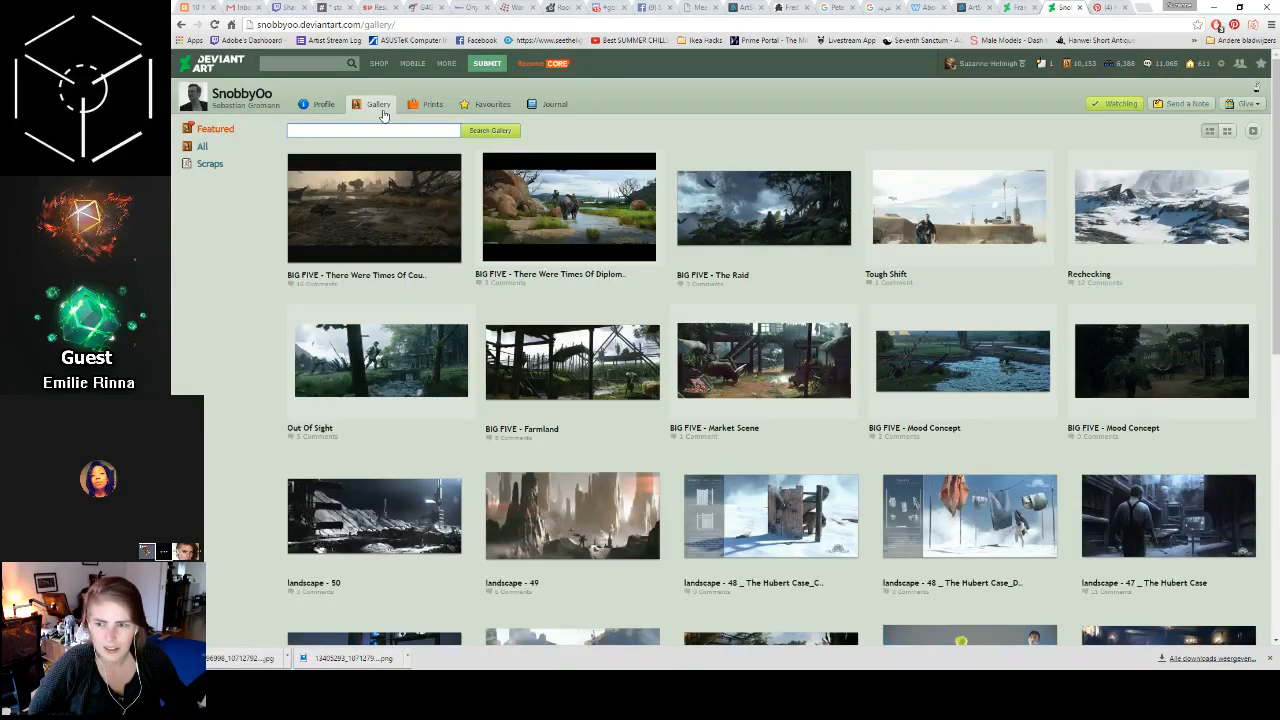
{"action": "left_click", "coordinate": [380, 352]}
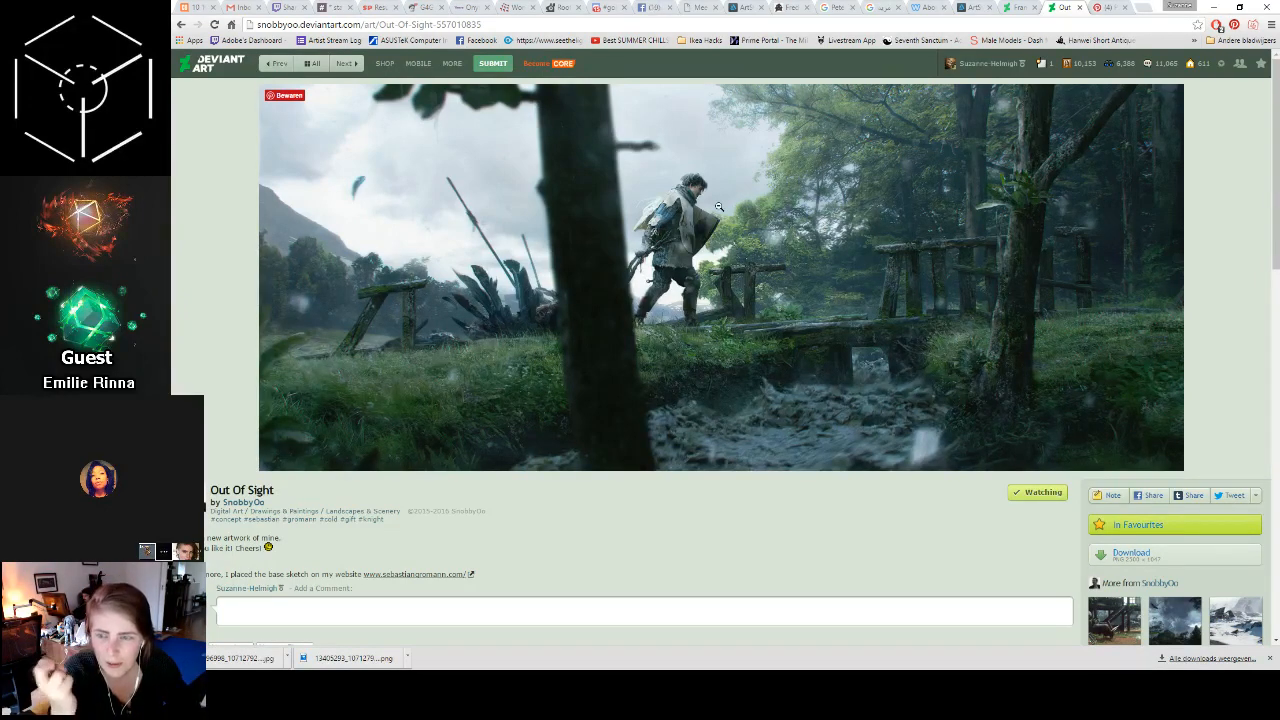
Step: Select the page address of "Out Of Sight" and switch to the Twitch window to share it, returning to the artwork
{"action": "left_click", "coordinate": [381, 24]}
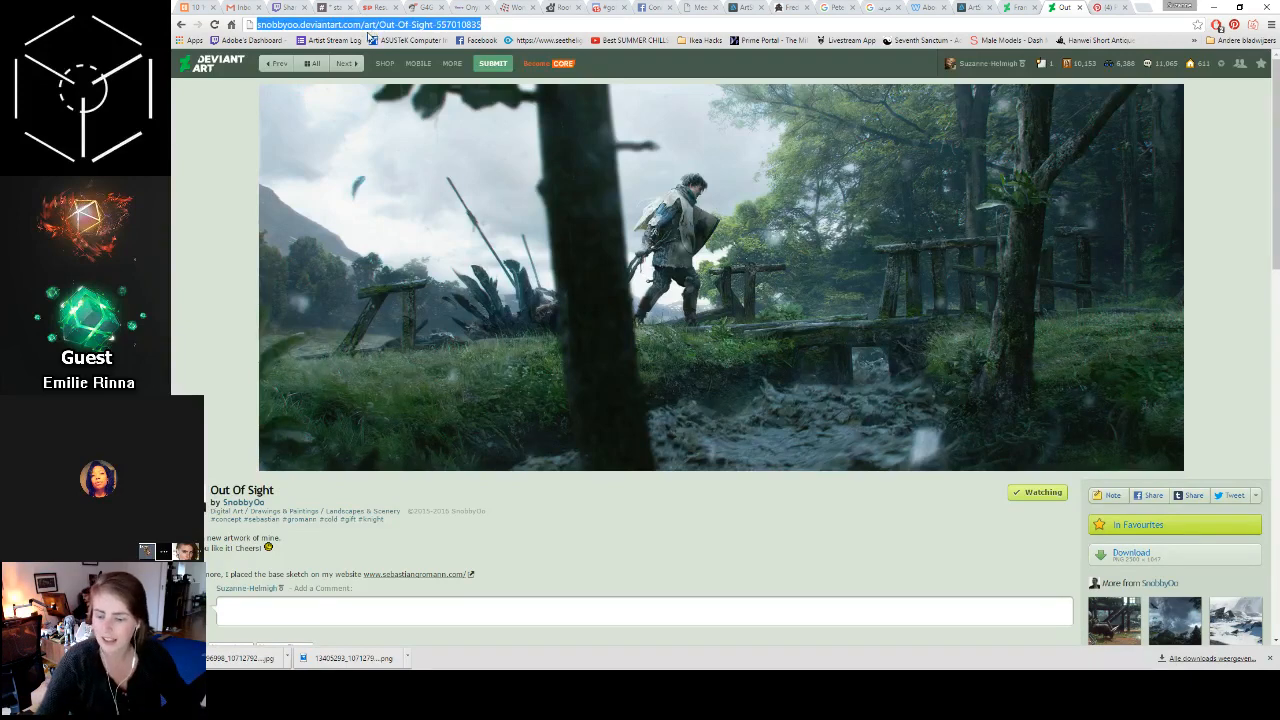
{"action": "key", "text": "alt+Tab"}
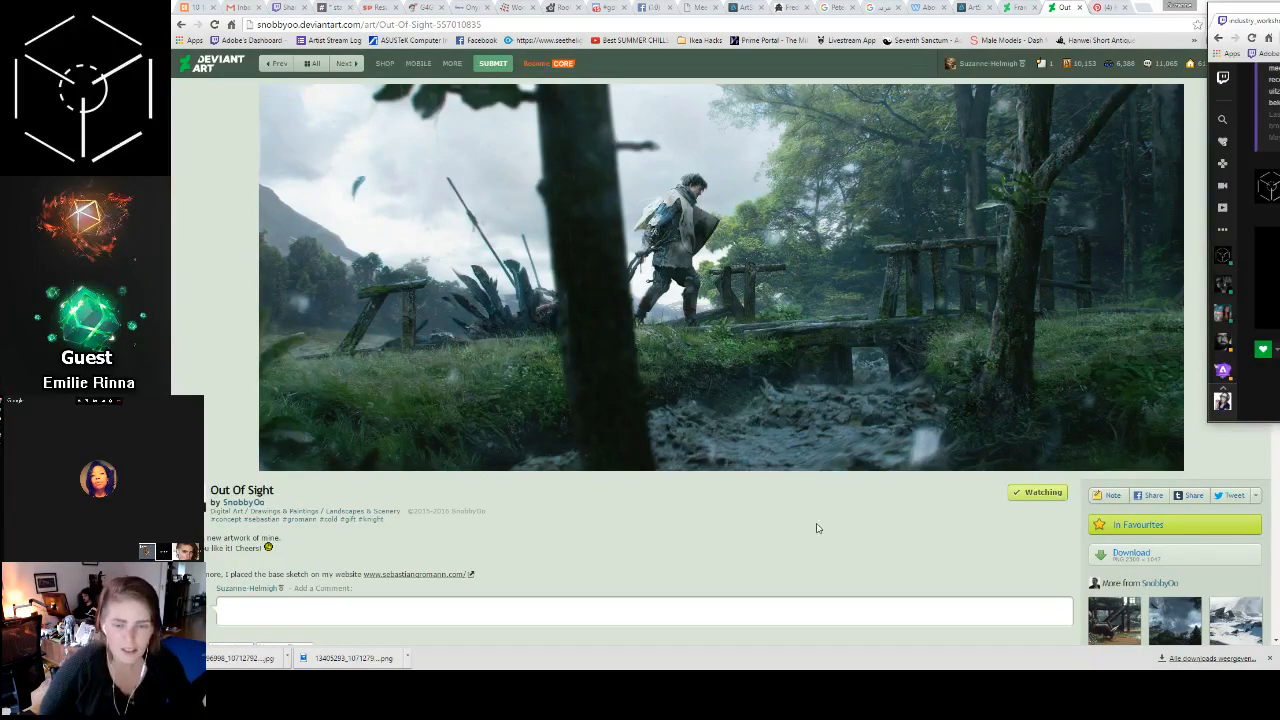
{"action": "key", "text": "alt+Tab"}
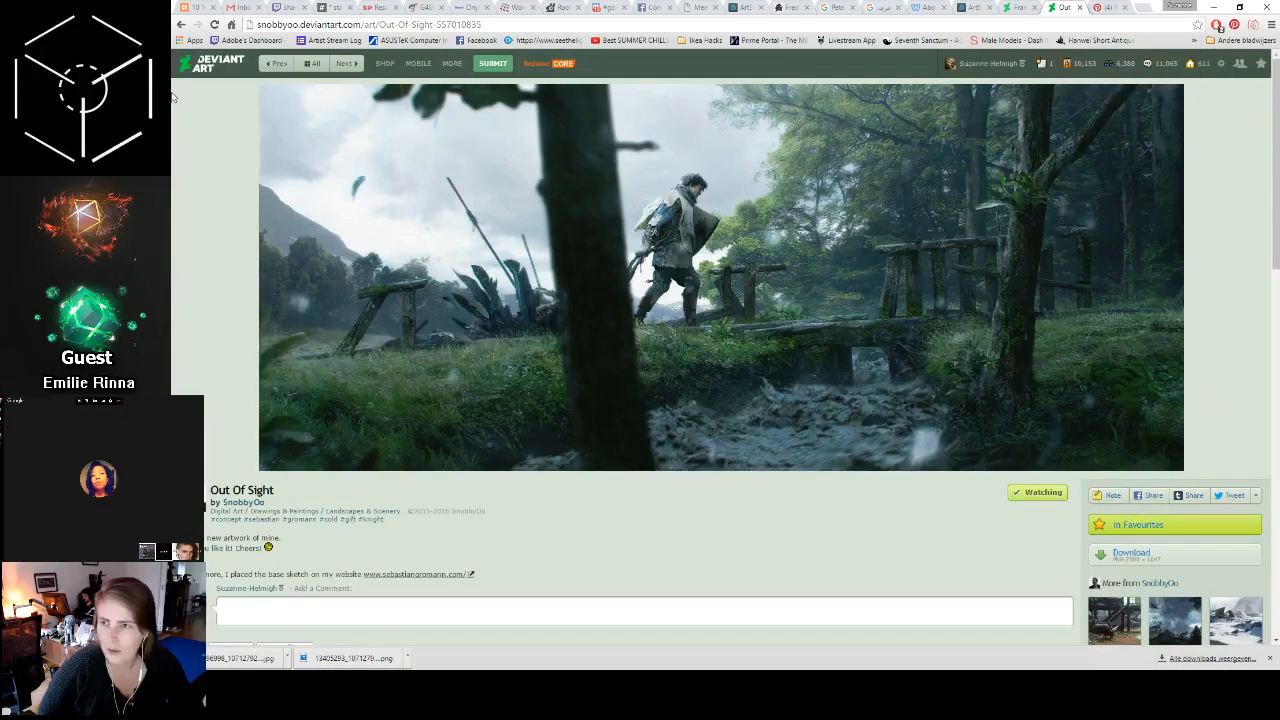
Step: Look through the gallery's thumbnails, view "BIG FIVE - There Were Times Of Courage" with its description, and return to the gallery
{"action": "left_click", "coordinate": [181, 24]}
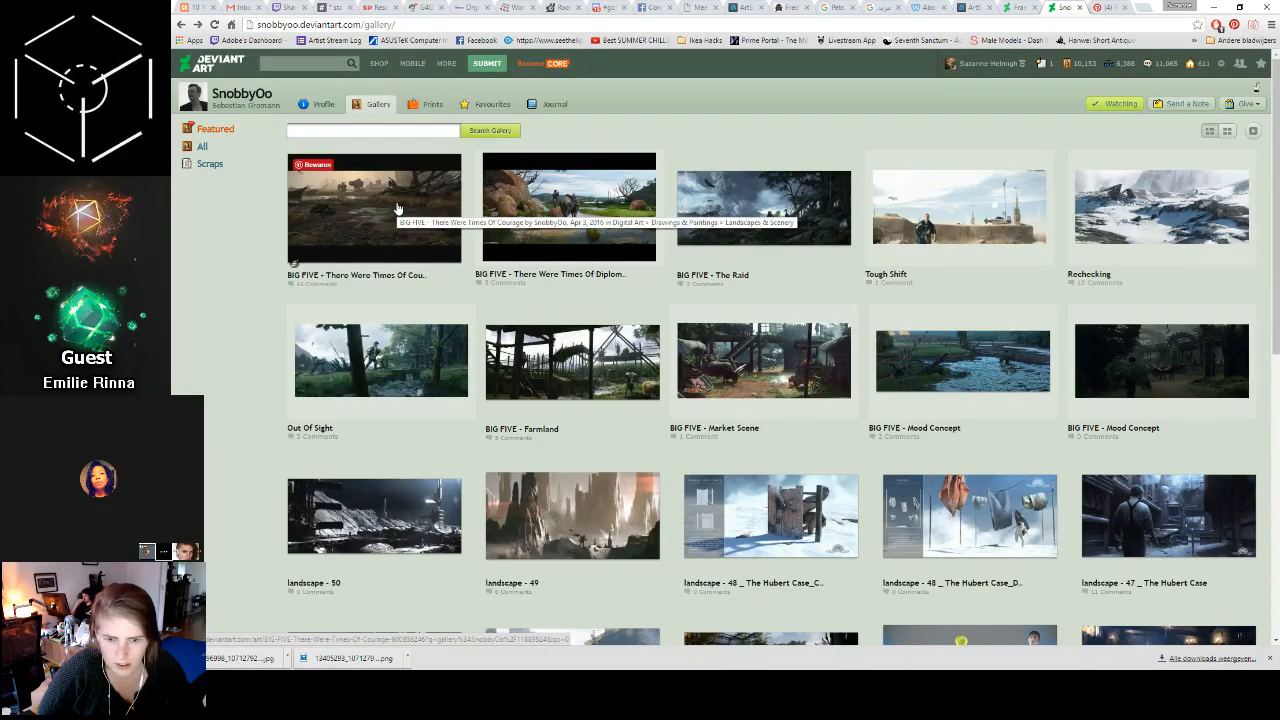
{"action": "scroll", "coordinate": [397, 208], "scroll_direction": "down", "scroll_amount": 4}
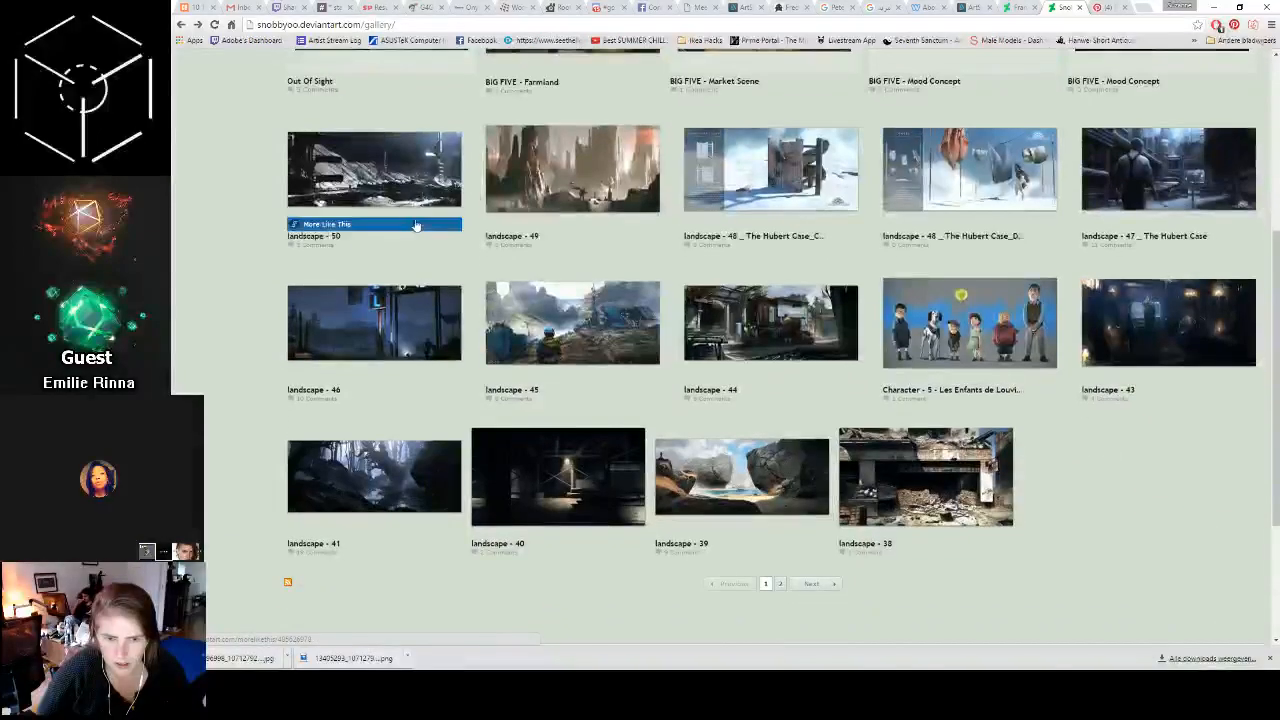
{"action": "scroll", "coordinate": [405, 205], "scroll_direction": "up", "scroll_amount": 5}
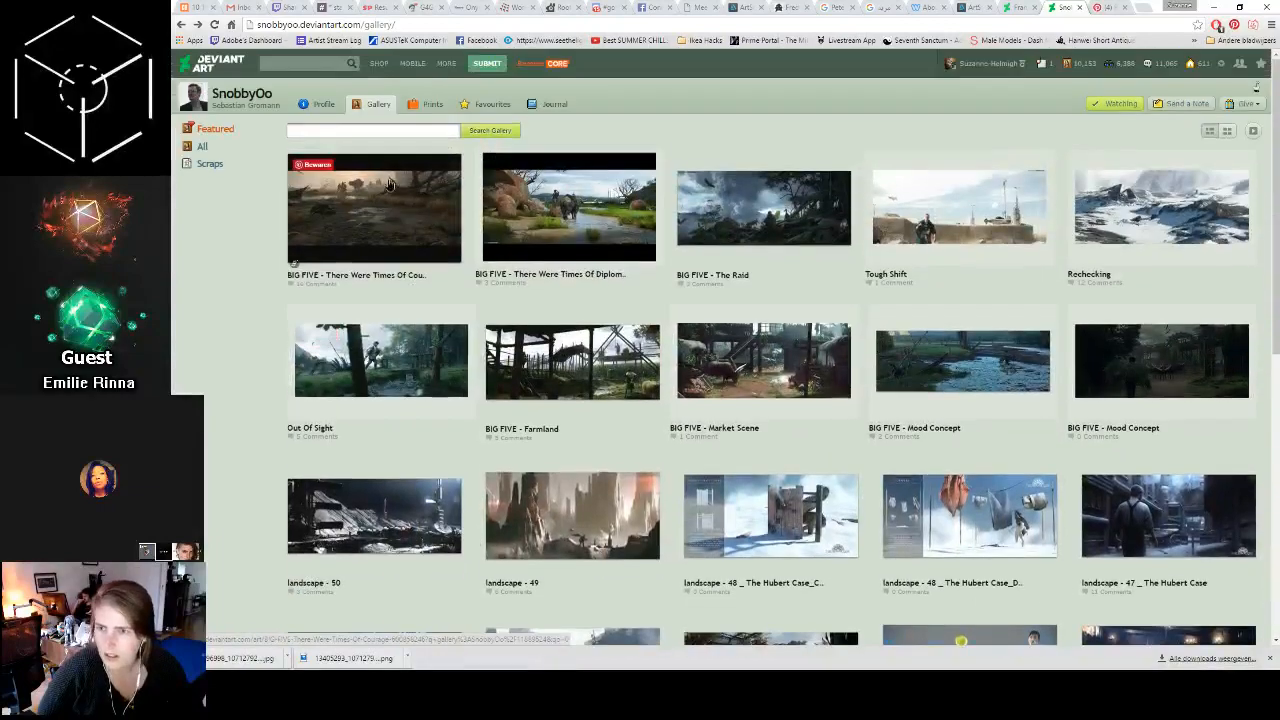
{"action": "left_click", "coordinate": [388, 178]}
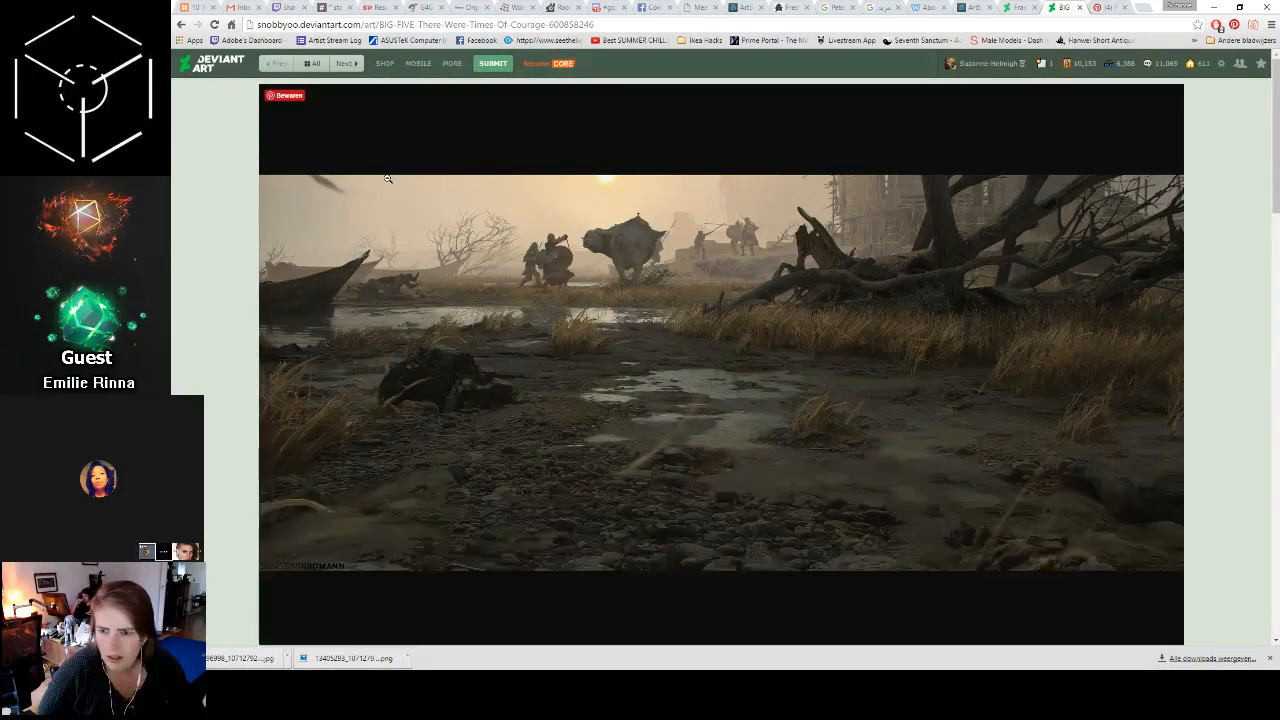
{"action": "scroll", "coordinate": [391, 307], "scroll_direction": "down", "scroll_amount": 3}
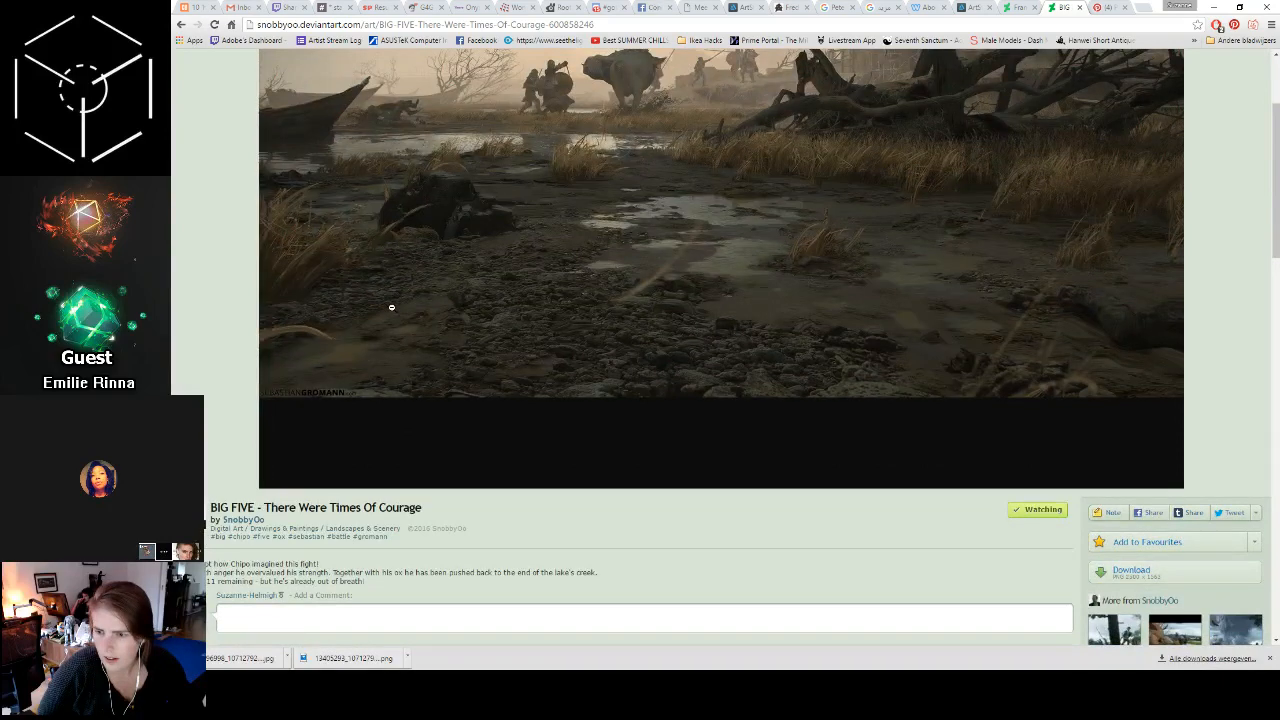
{"action": "scroll", "coordinate": [391, 307], "scroll_direction": "up", "scroll_amount": 3}
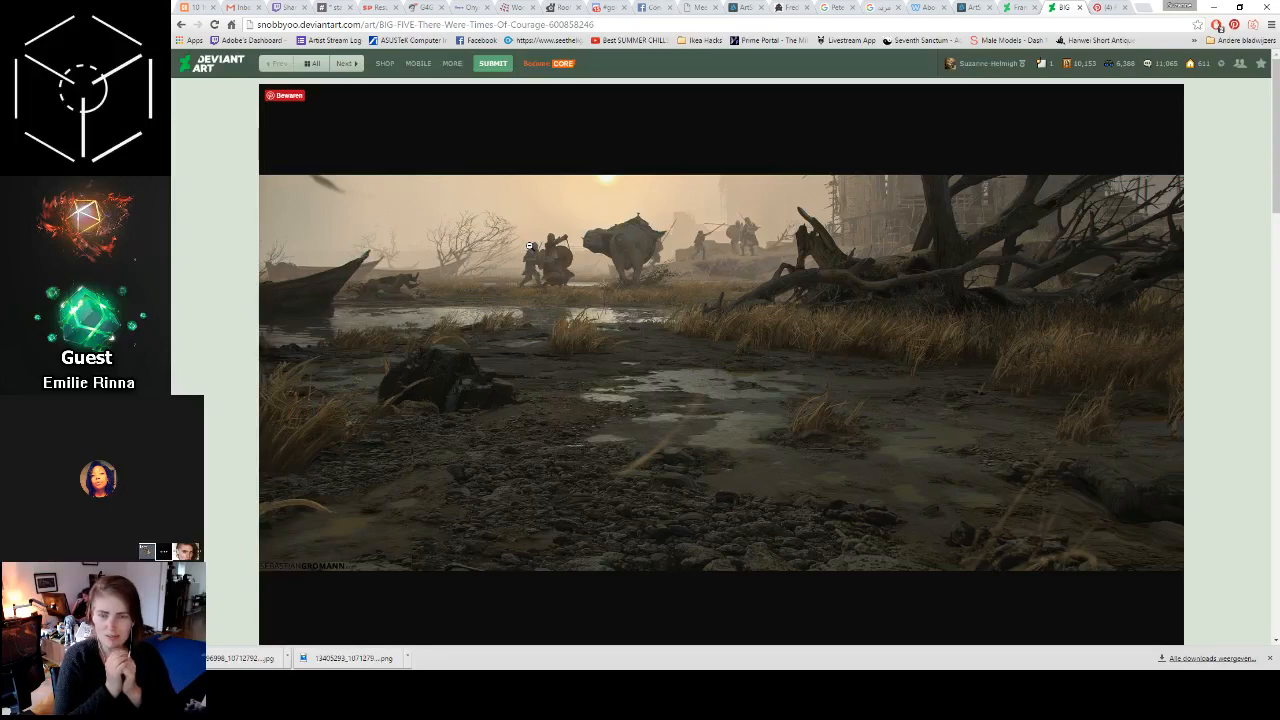
{"action": "left_click", "coordinate": [178, 24]}
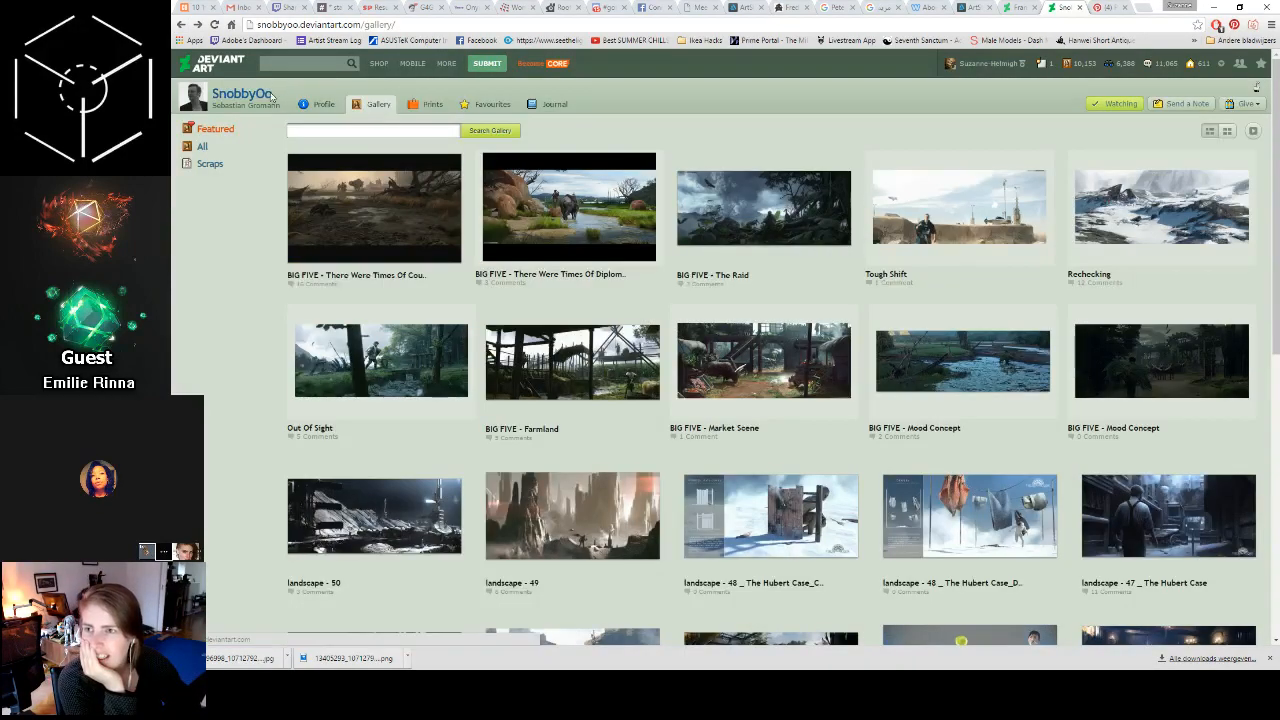
Step: Look through the activity feed on the artist's profile and return to the gallery
{"action": "left_click", "coordinate": [268, 95]}
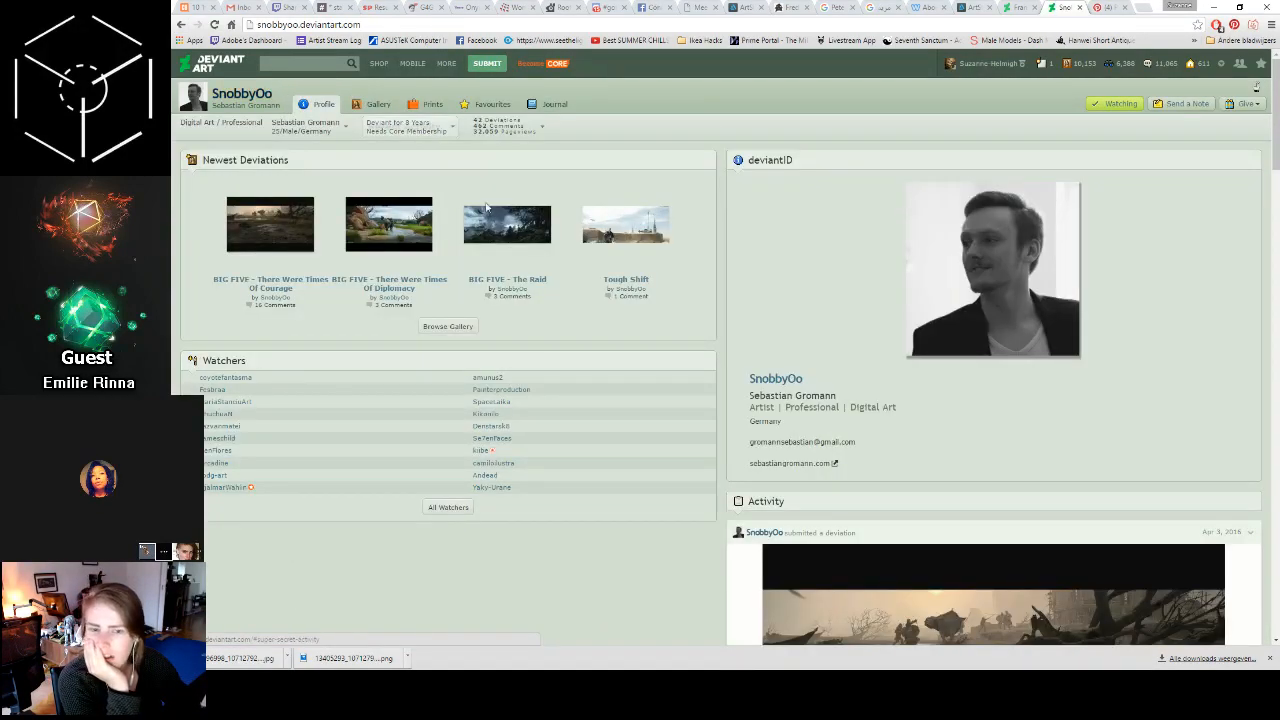
{"action": "scroll", "coordinate": [925, 385], "scroll_direction": "down", "scroll_amount": 15}
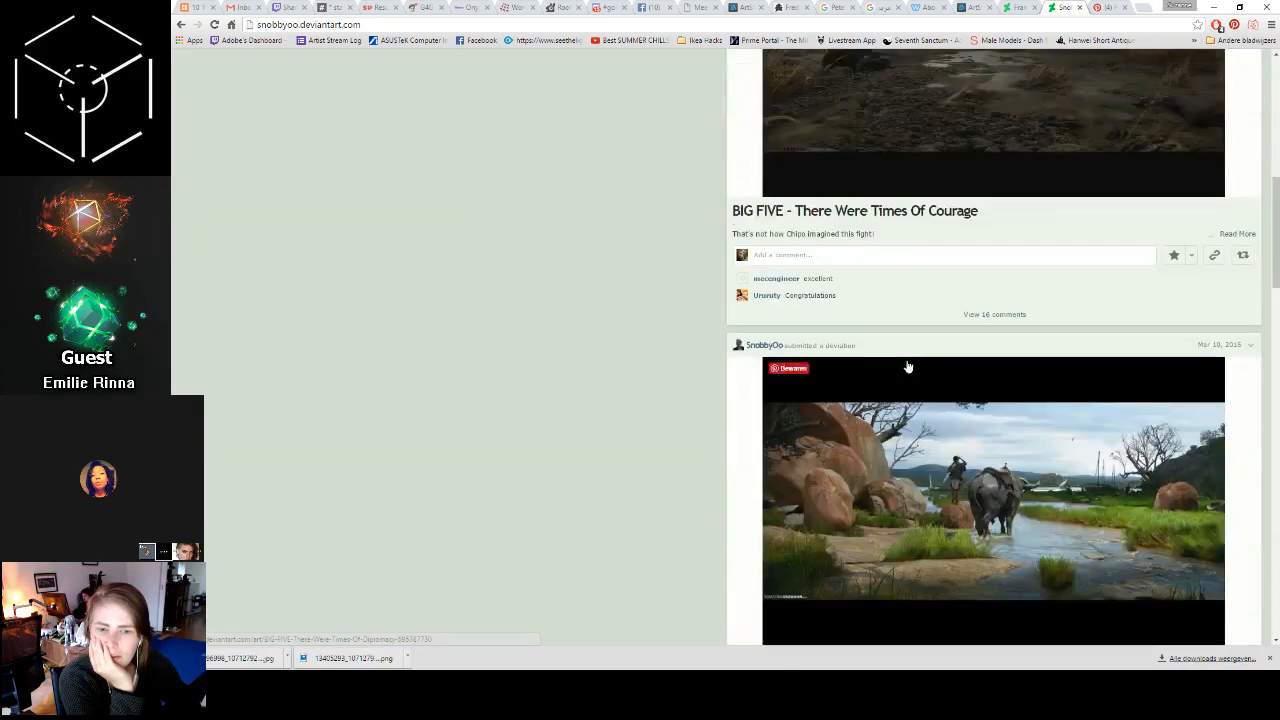
{"action": "scroll", "coordinate": [614, 349], "scroll_direction": "up", "scroll_amount": 15}
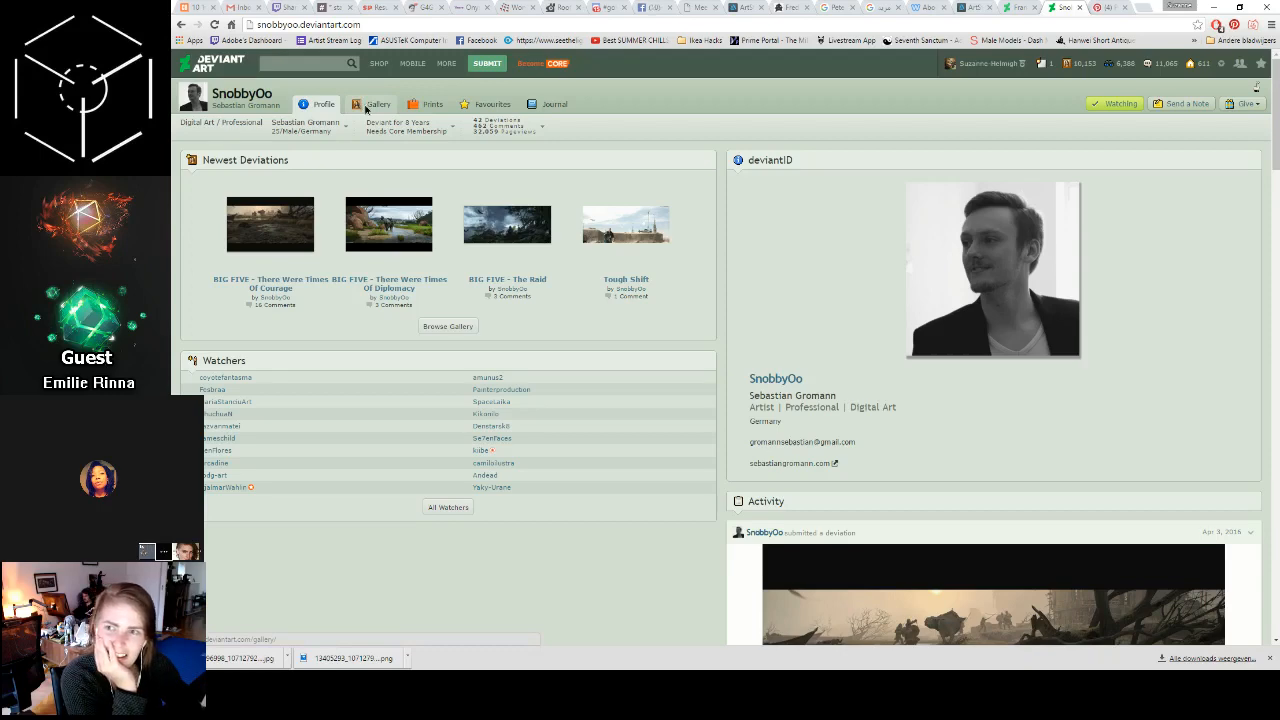
{"action": "left_click", "coordinate": [366, 107]}
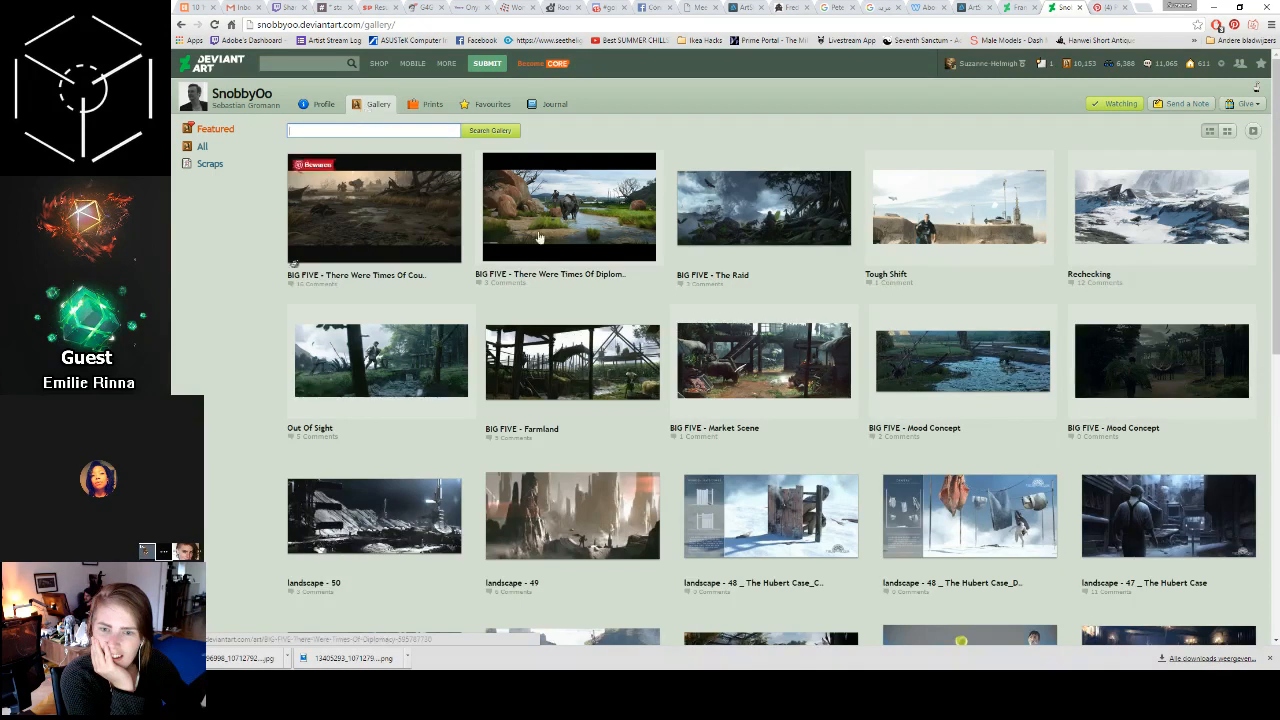
Step: View the "BIG FIVE" artworks "Farmland", "Market Scene" and the river "Mood Concept" one after another
{"action": "left_click", "coordinate": [609, 363]}
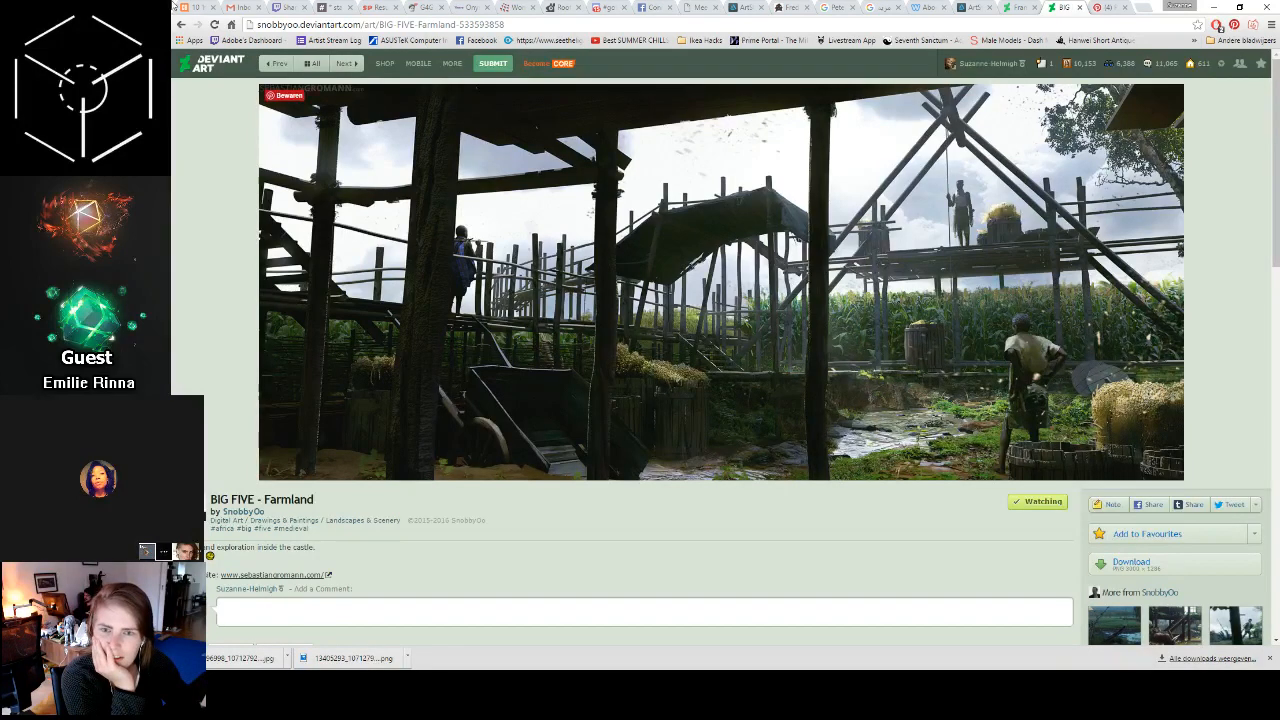
{"action": "left_click", "coordinate": [181, 25]}
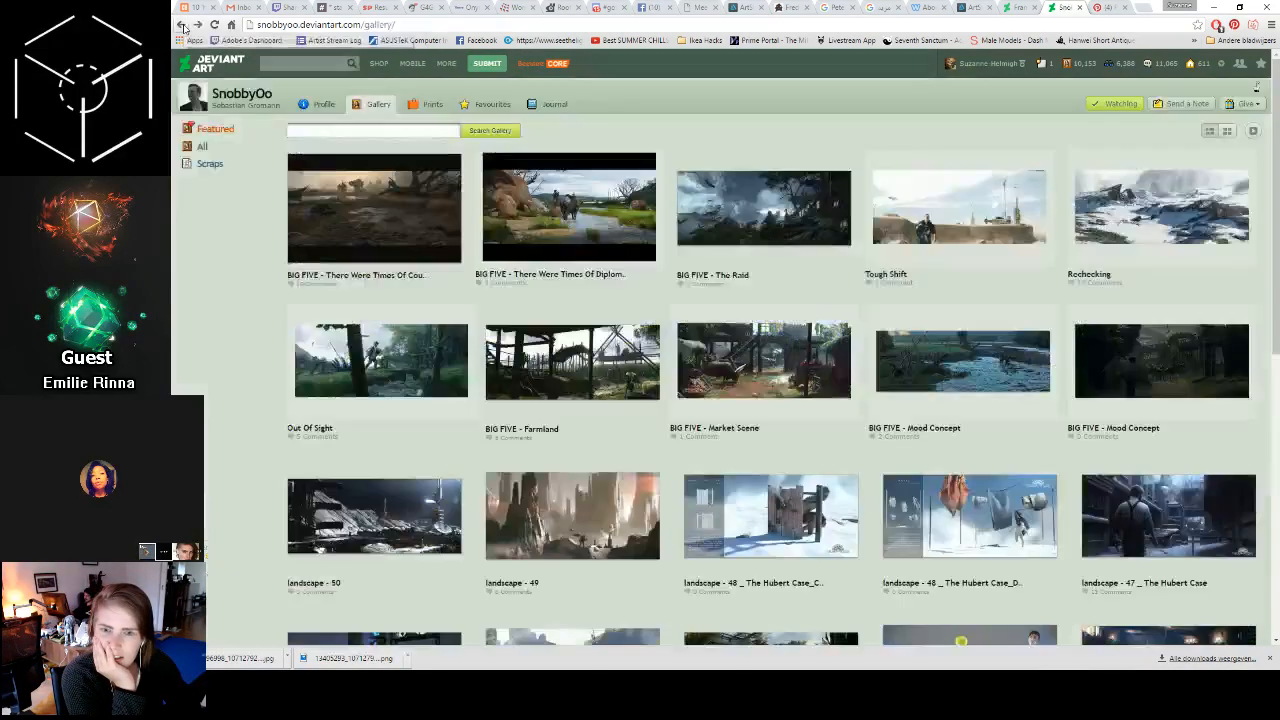
{"action": "left_click", "coordinate": [760, 370]}
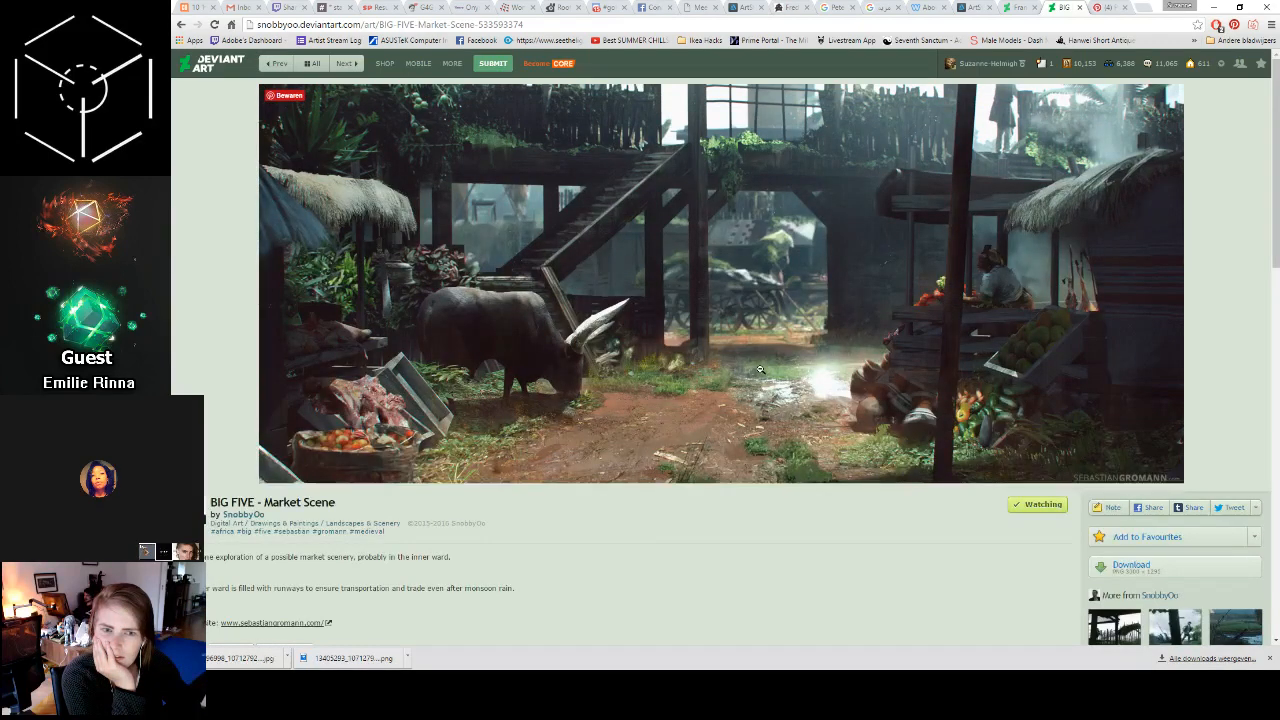
{"action": "left_click", "coordinate": [181, 27]}
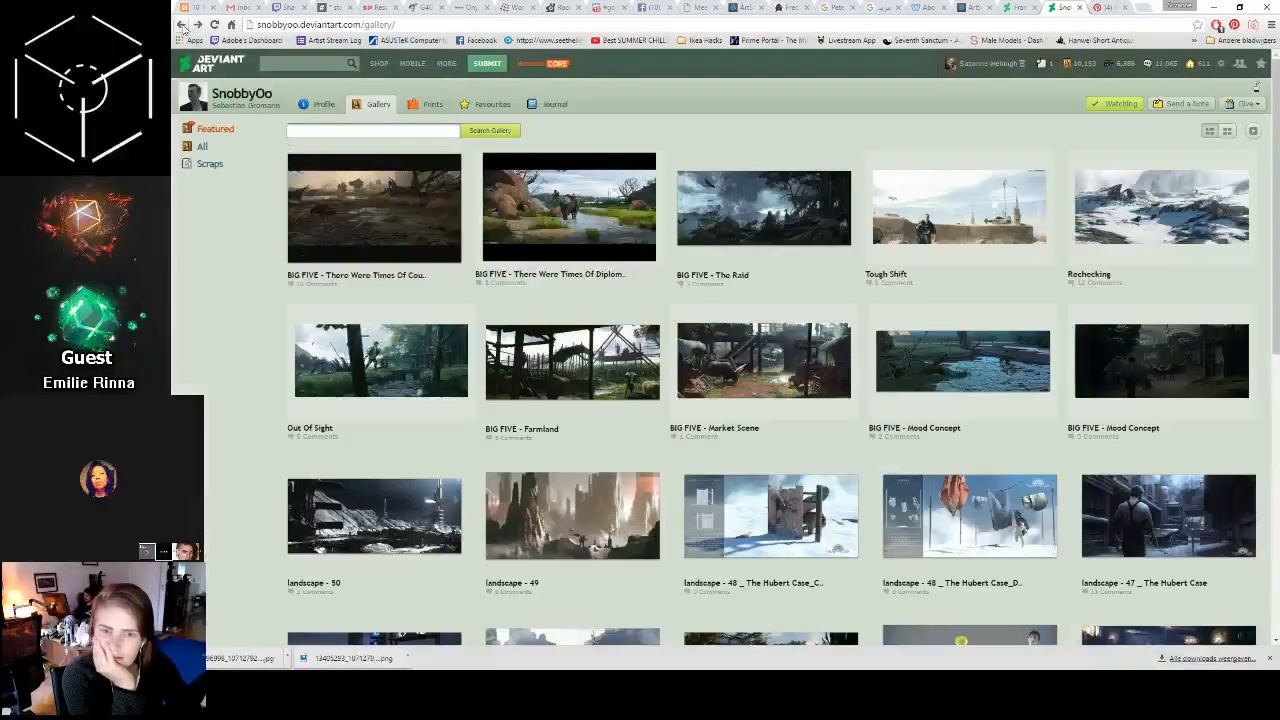
{"action": "left_click", "coordinate": [991, 365]}
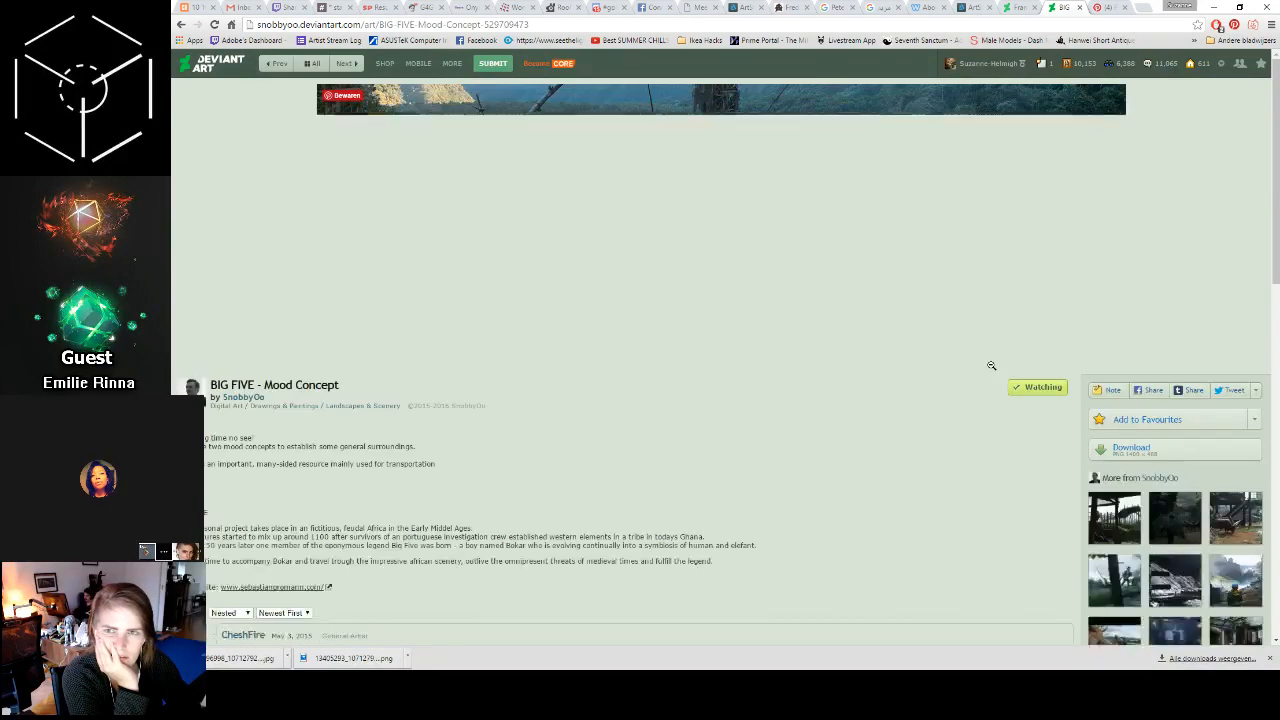
Step: Return to the gallery, view the dark "BIG FIVE - Mood Concept" with the cattle, and go back to the gallery
{"action": "left_click", "coordinate": [181, 24]}
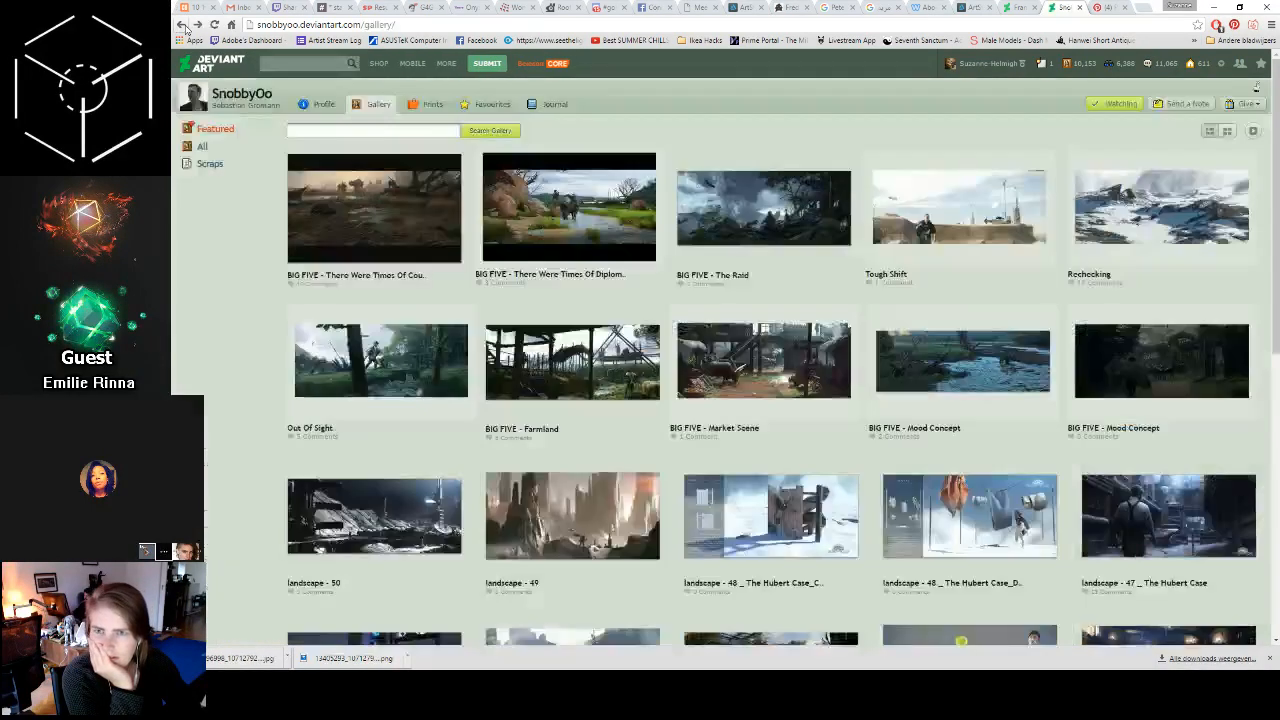
{"action": "left_click", "coordinate": [1135, 373]}
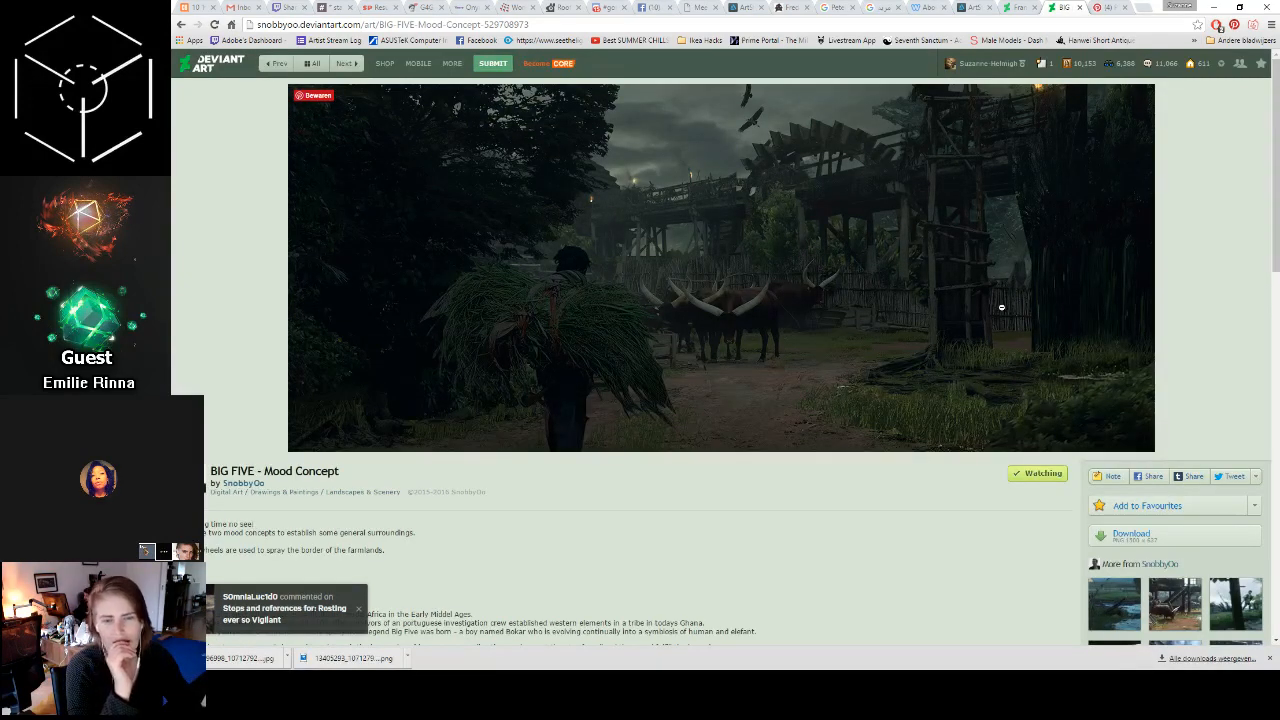
{"action": "left_click", "coordinate": [181, 25]}
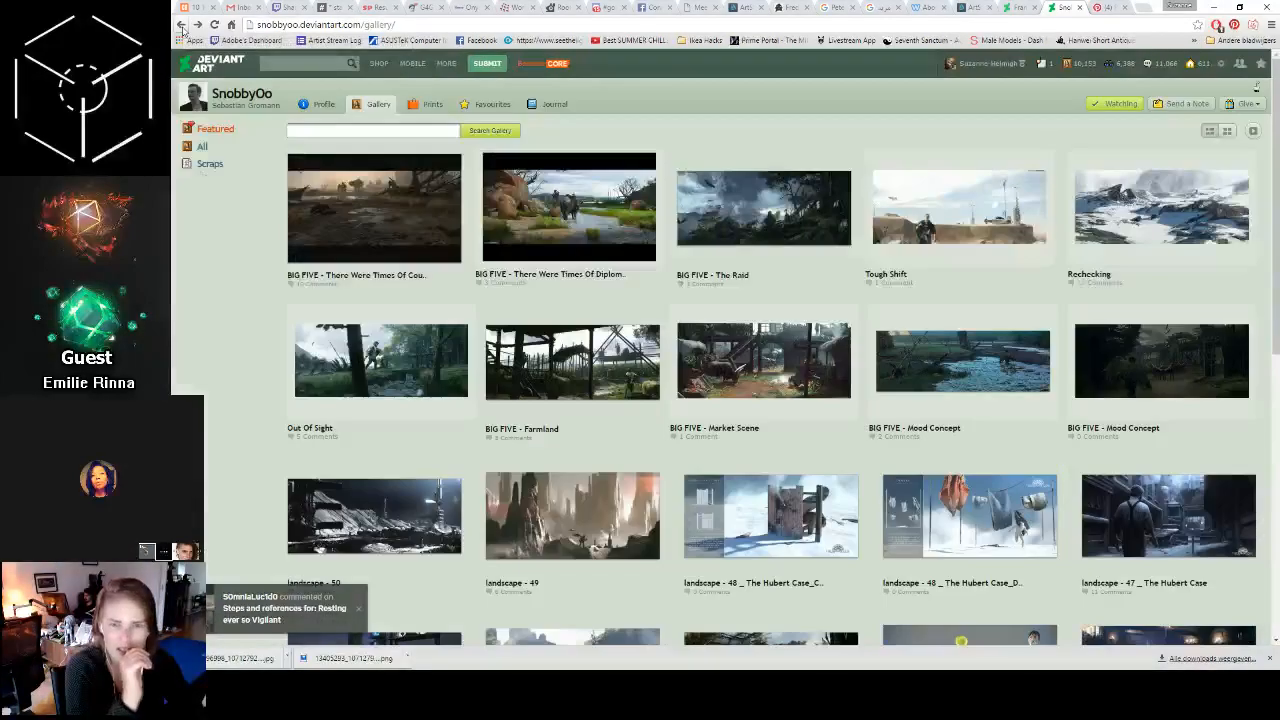
Step: Look through the gallery's thumbnails, view "landscape - 43", and open "Rechecking"
{"action": "scroll", "coordinate": [401, 314], "scroll_direction": "down", "scroll_amount": 1}
{"action": "scroll", "coordinate": [401, 314], "scroll_direction": "down", "scroll_amount": 1}
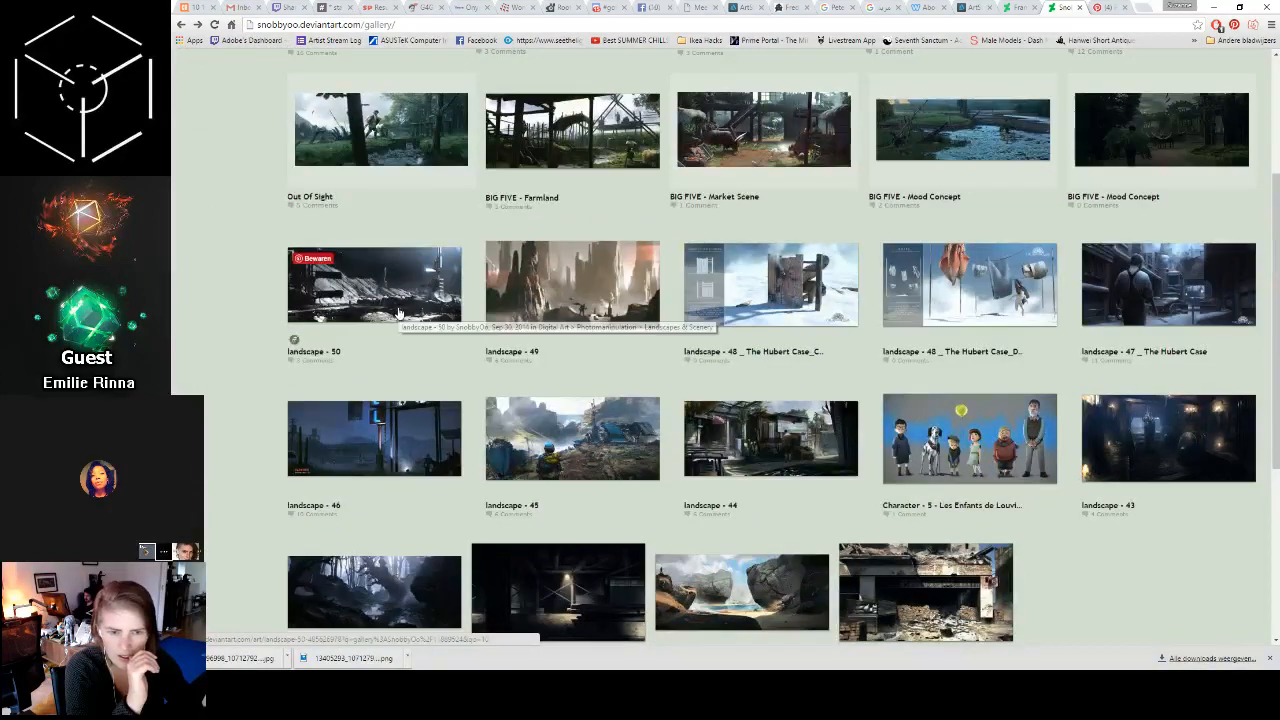
{"action": "scroll", "coordinate": [395, 311], "scroll_direction": "down", "scroll_amount": 2}
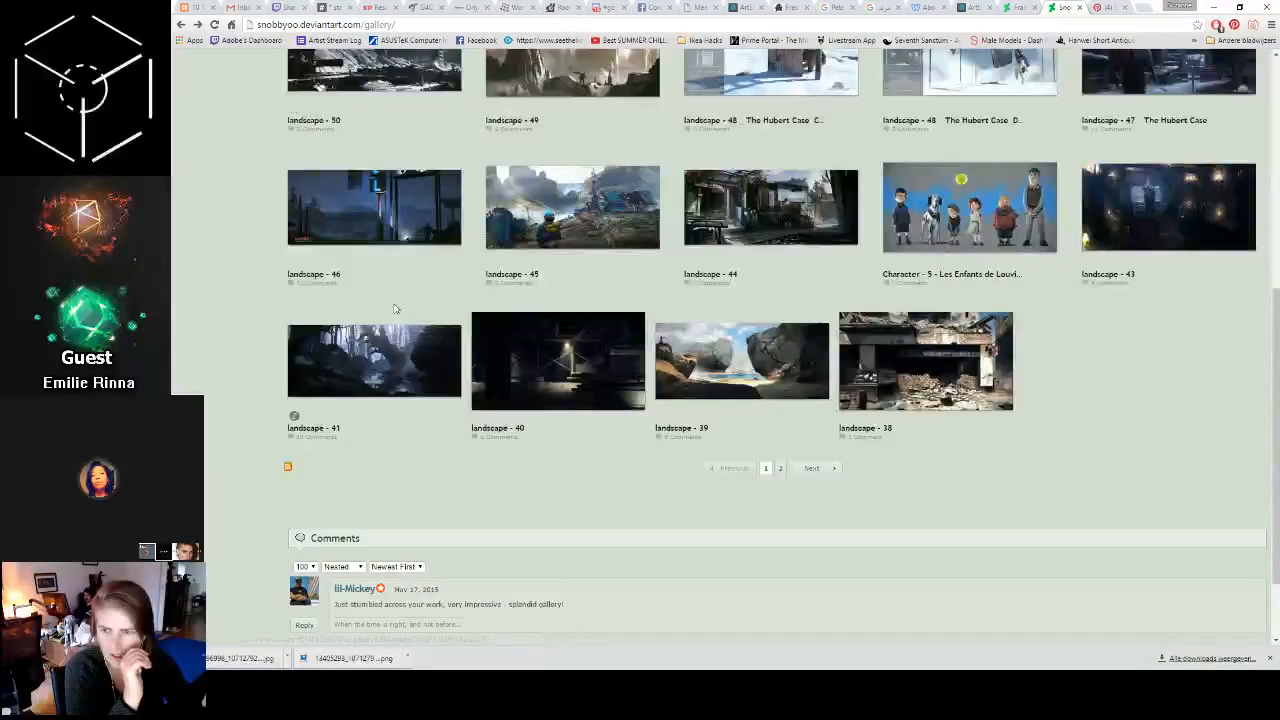
{"action": "scroll", "coordinate": [390, 303], "scroll_direction": "up", "scroll_amount": 2}
{"action": "scroll", "coordinate": [580, 380], "scroll_direction": "up", "scroll_amount": 3}
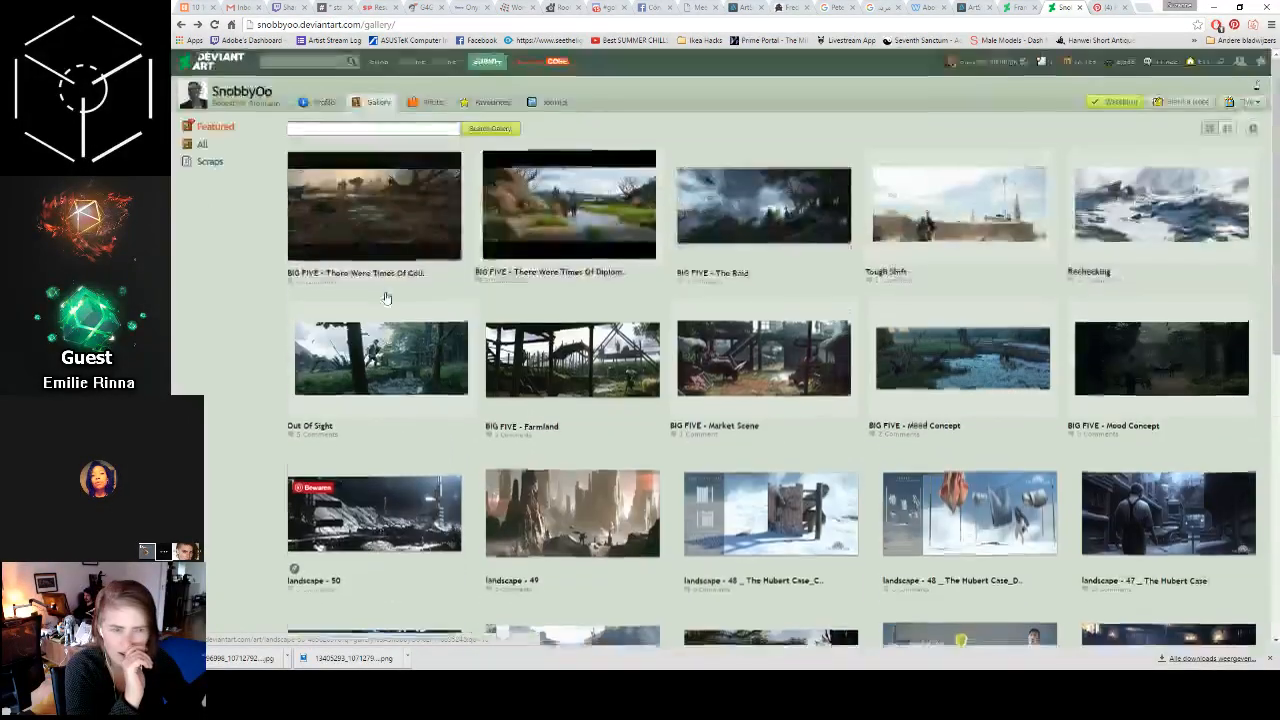
{"action": "scroll", "coordinate": [770, 440], "scroll_direction": "down", "scroll_amount": 3}
{"action": "left_click", "coordinate": [1163, 457]}
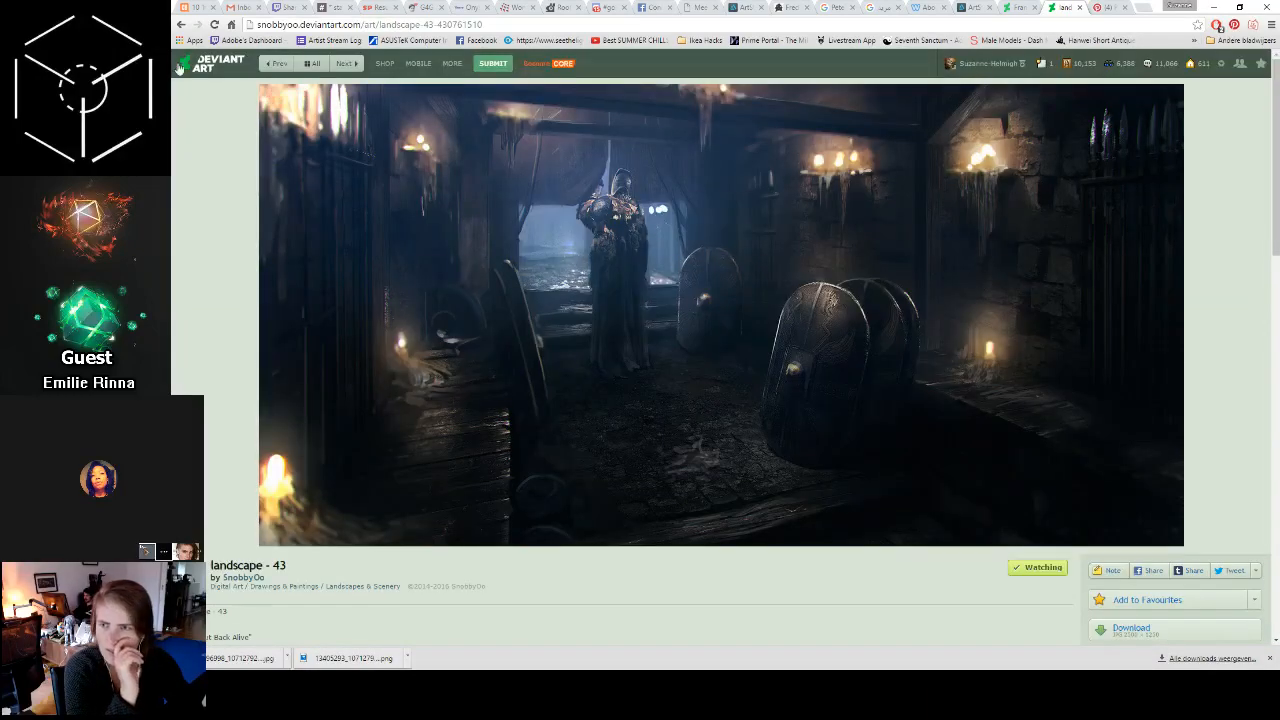
{"action": "left_click", "coordinate": [181, 24]}
{"action": "scroll", "coordinate": [740, 222], "scroll_direction": "up", "scroll_amount": 3}
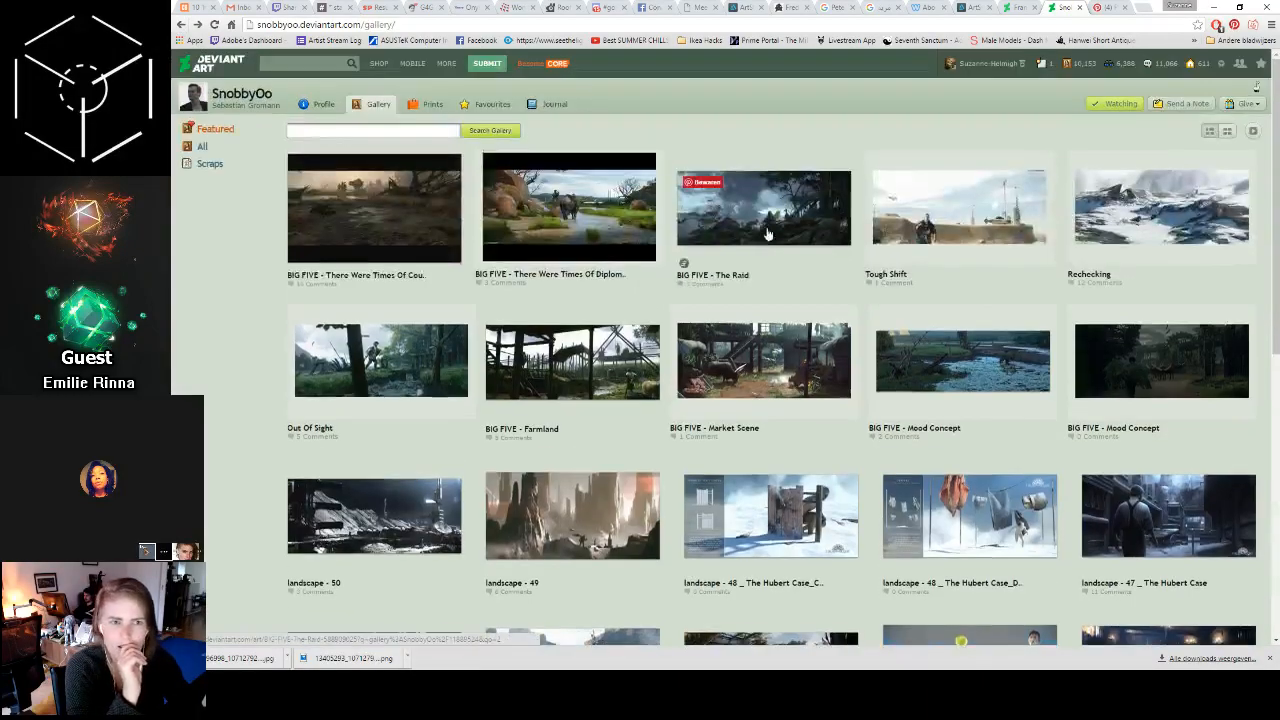
{"action": "left_click", "coordinate": [1162, 208]}
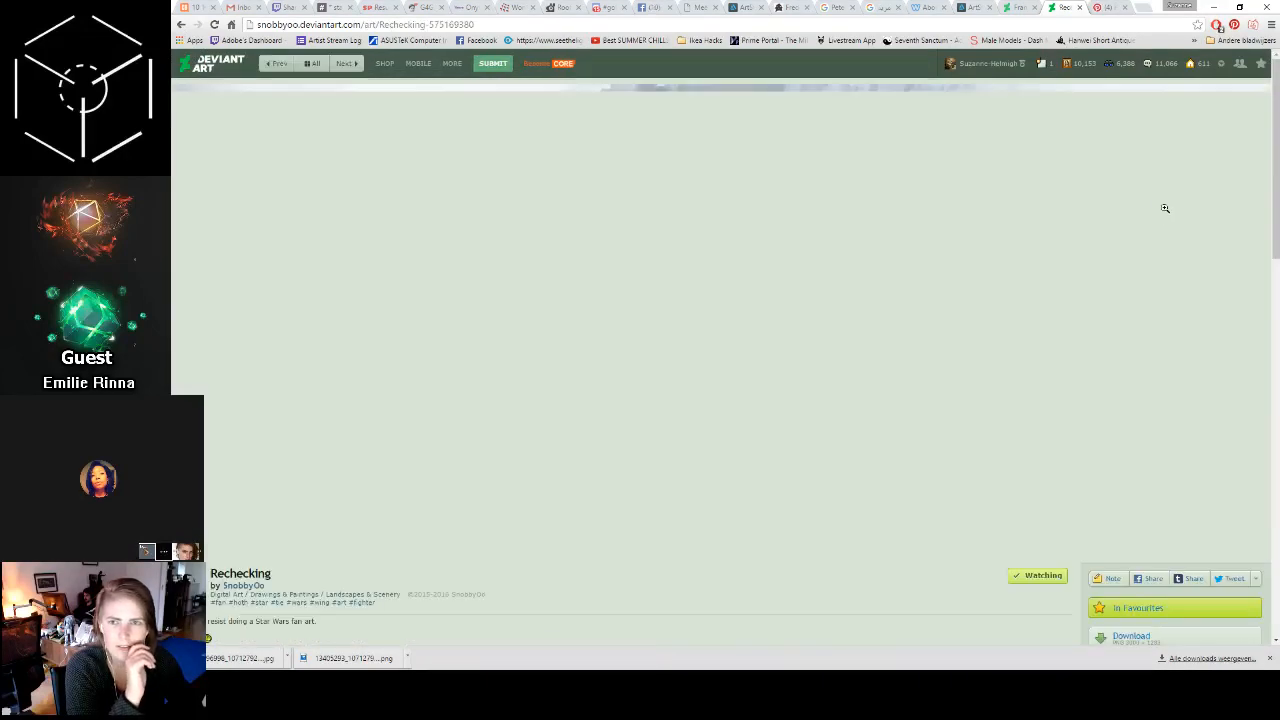
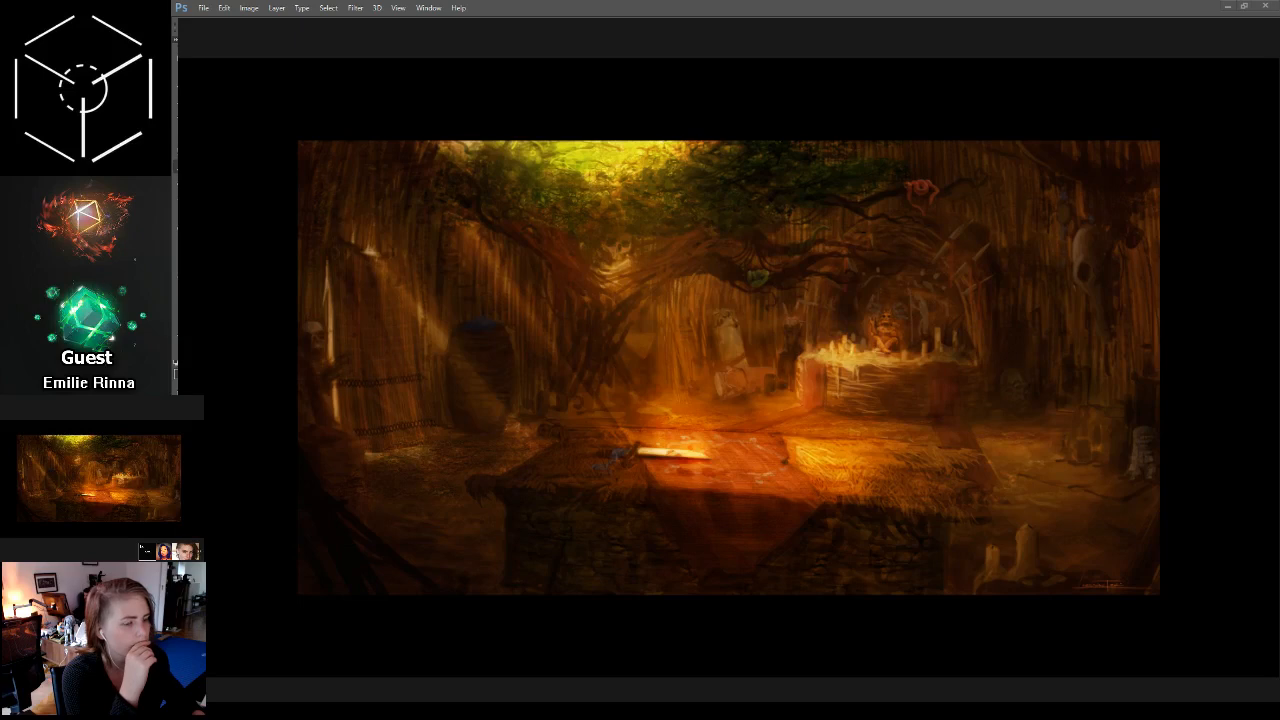
Step: Bring up the SketchUp block-out image in Photoshop and examine its whole composition in different screen modes
{"action": "key", "text": "ctrl+Tab"}
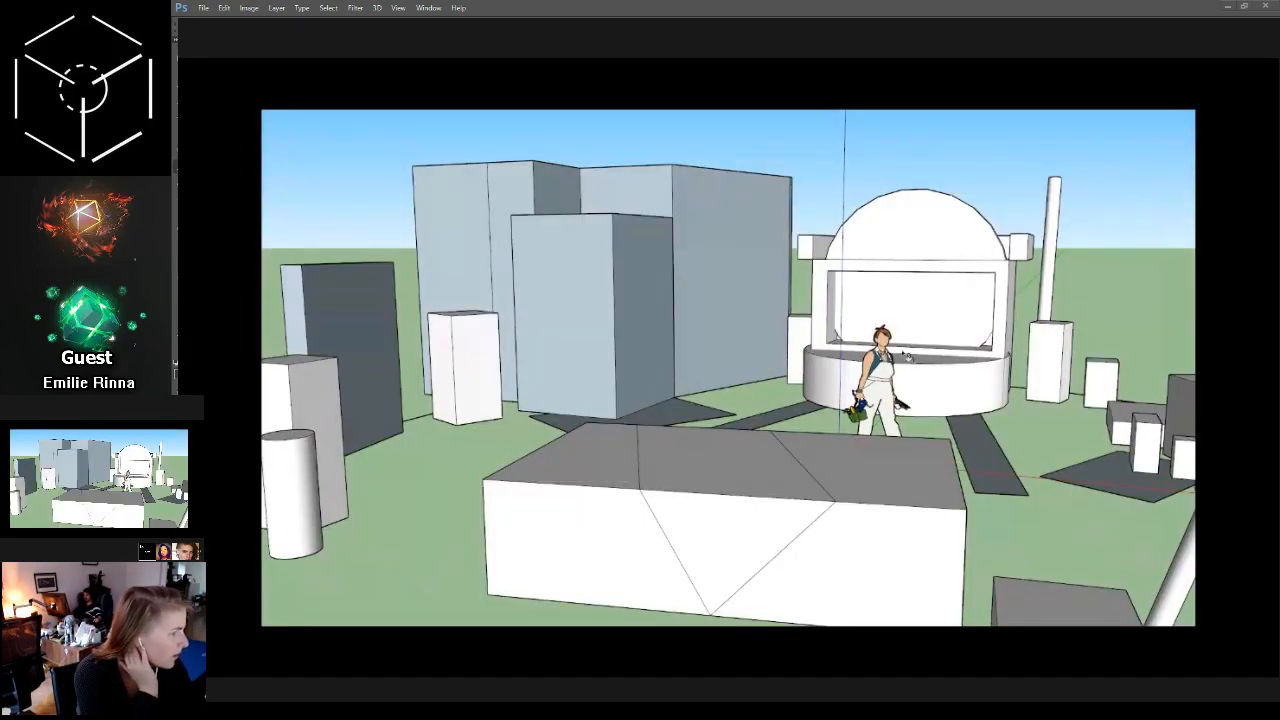
{"action": "key", "text": "f"}
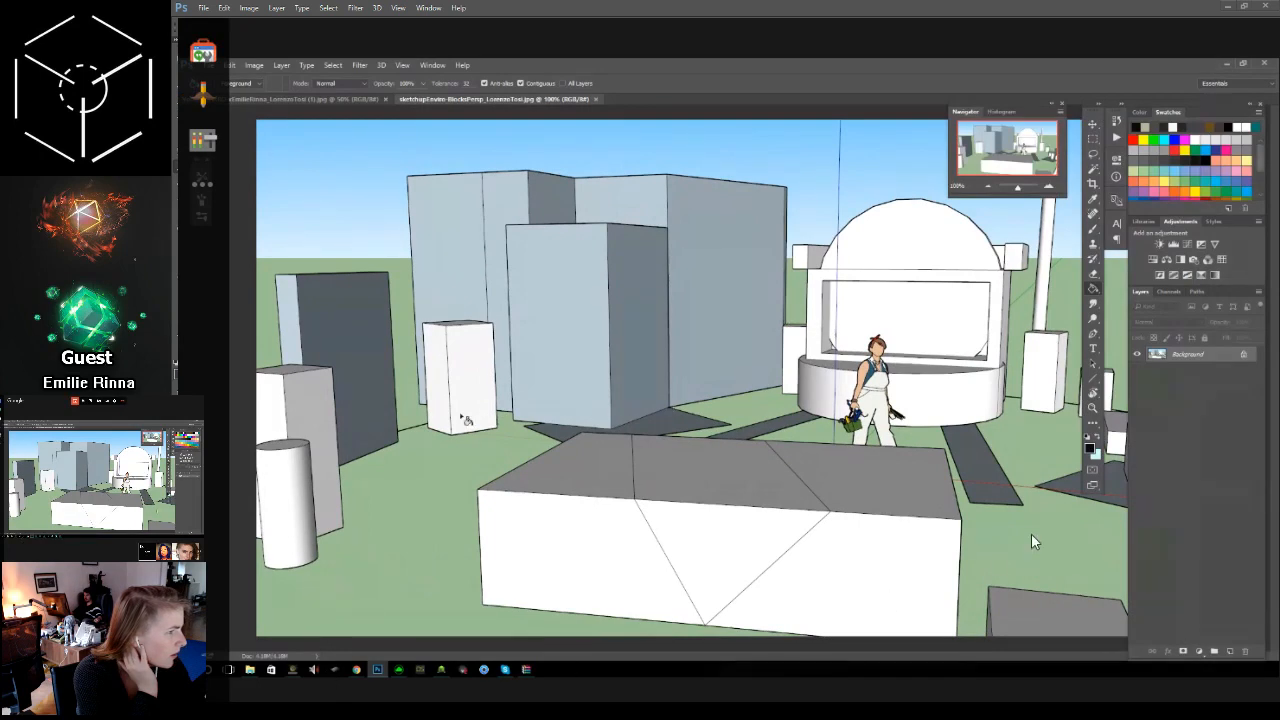
{"action": "key", "text": "f"}
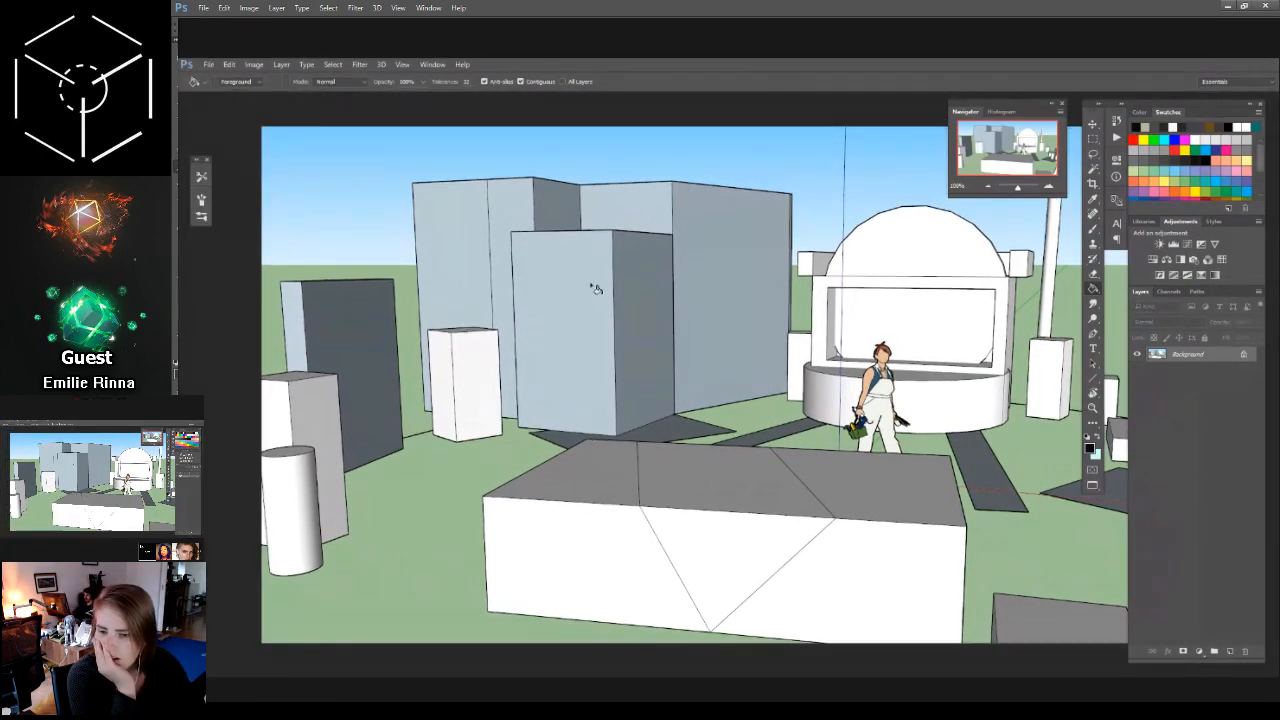
{"action": "key", "text": "alt+Tab"}
{"action": "key", "text": "alt+Tab"}
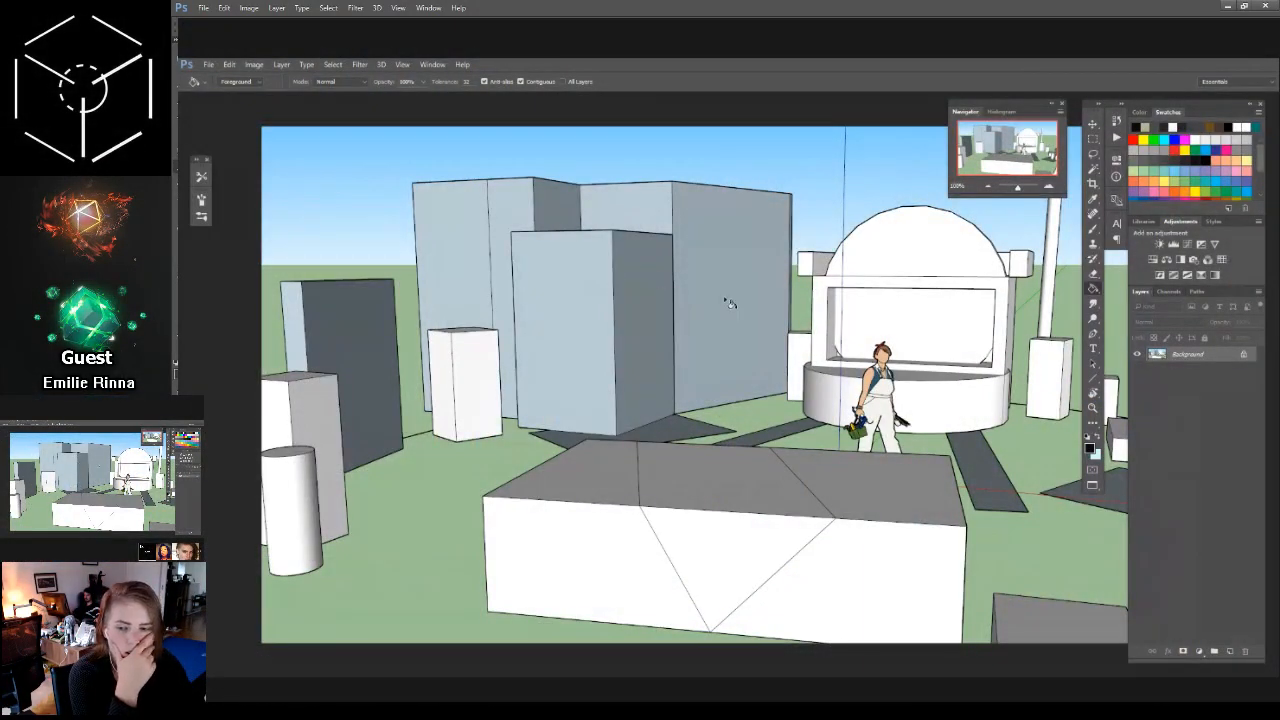
{"action": "key", "text": "alt+Tab"}
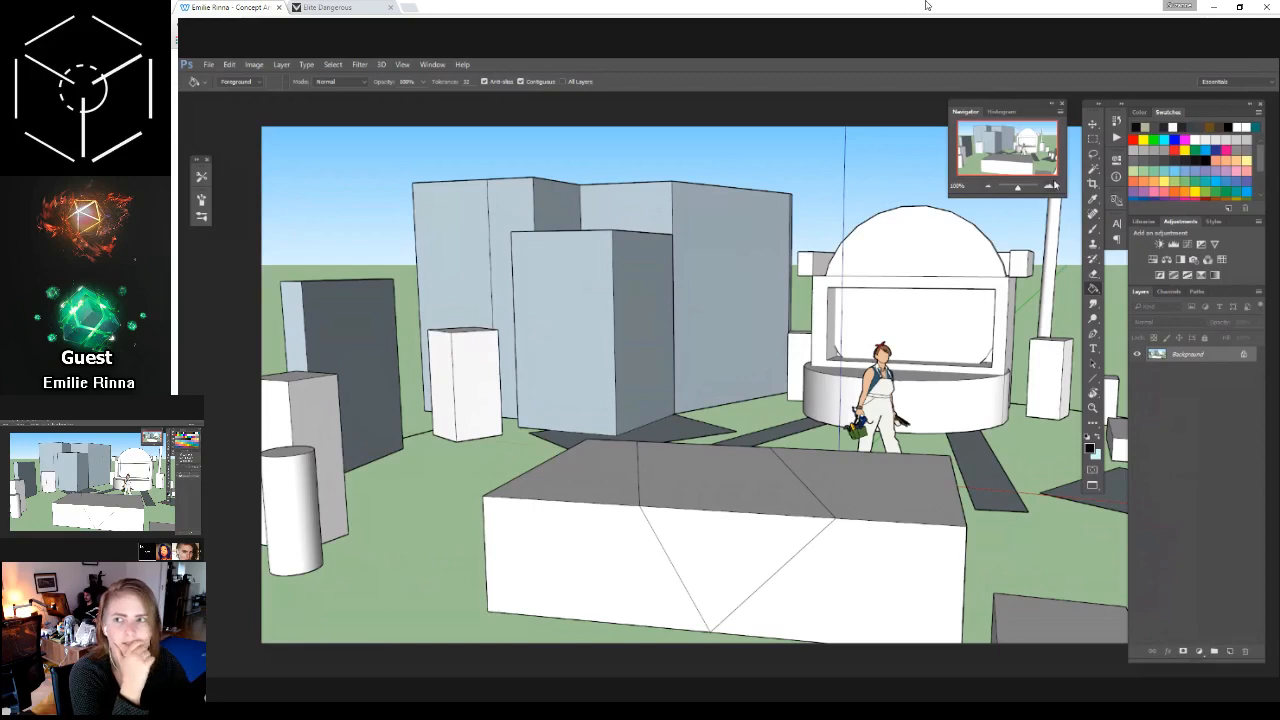
{"action": "mouse_move", "coordinate": [1018, 190]}
{"action": "left_mouse_down"}
{"action": "mouse_move", "coordinate": [1004, 190]}
{"action": "mouse_move", "coordinate": [1016, 190]}
{"action": "left_mouse_up"}
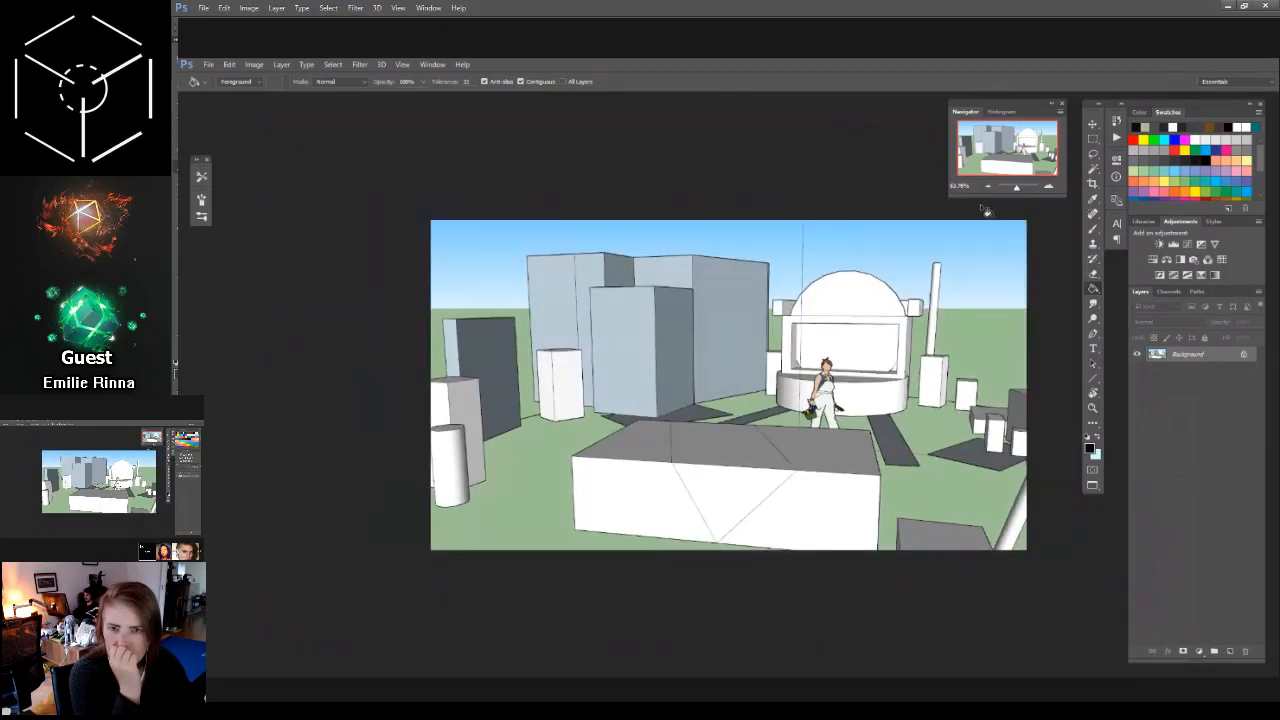
{"action": "key", "text": "alt+Tab"}
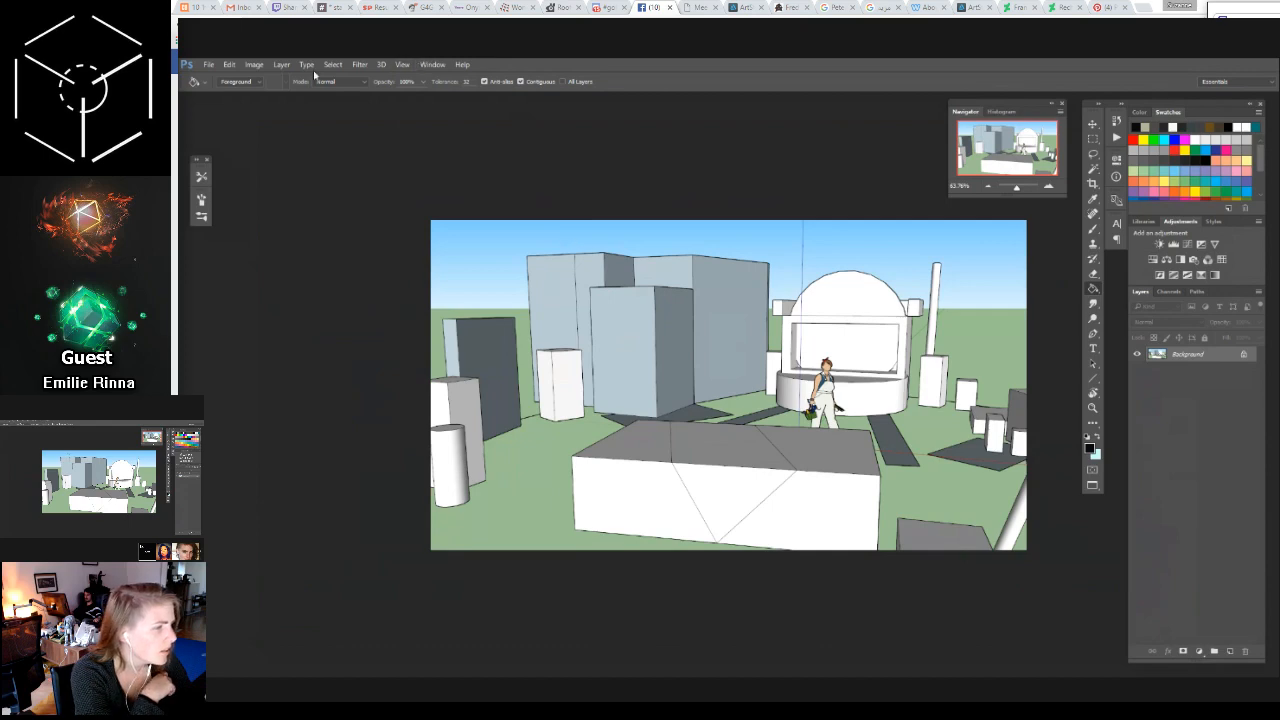
Step: Return to the standard screen mode and compare the voodoo environment painting with the SketchUp block-out, ending on the painting
{"action": "key", "text": "f"}
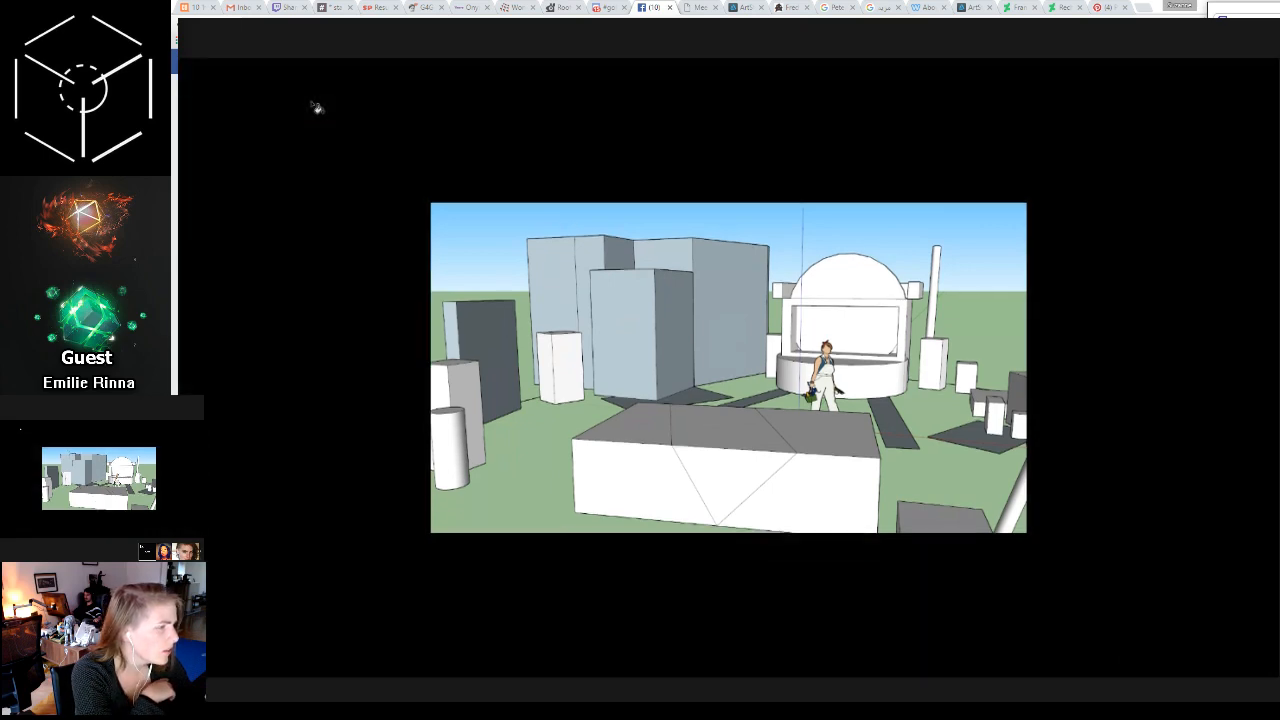
{"action": "key", "text": "f"}
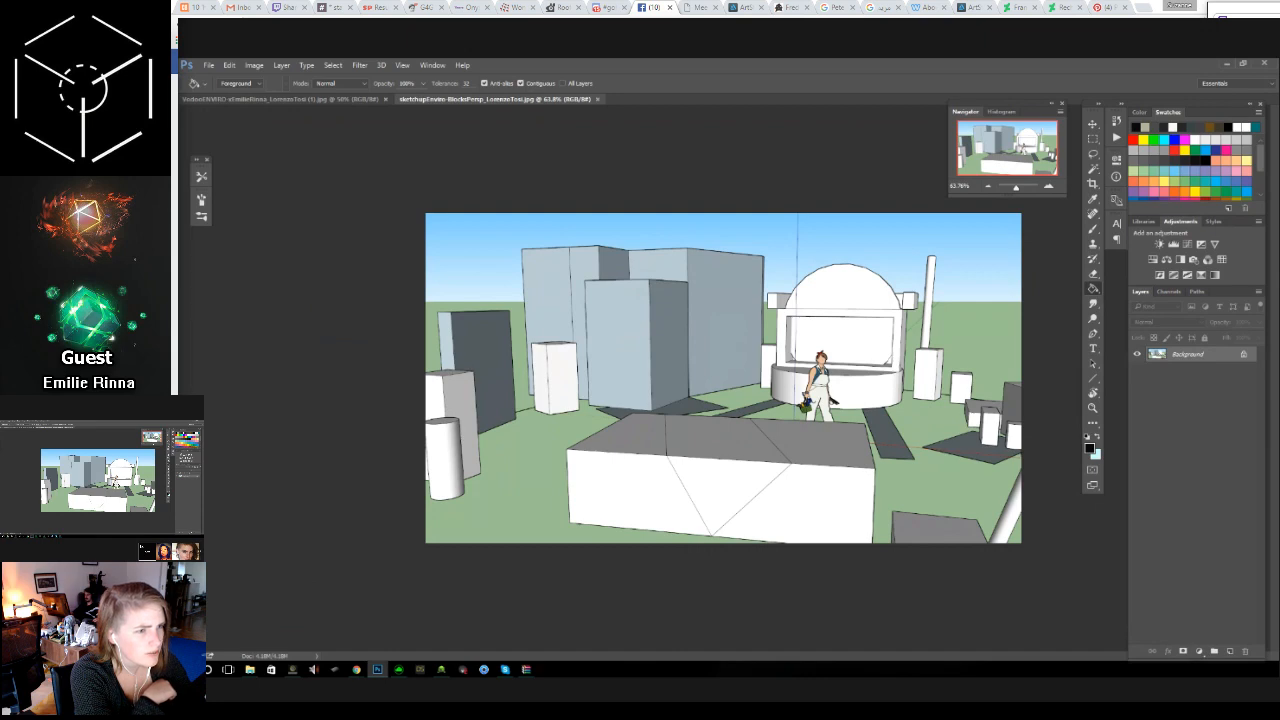
{"action": "left_click", "coordinate": [318, 100]}
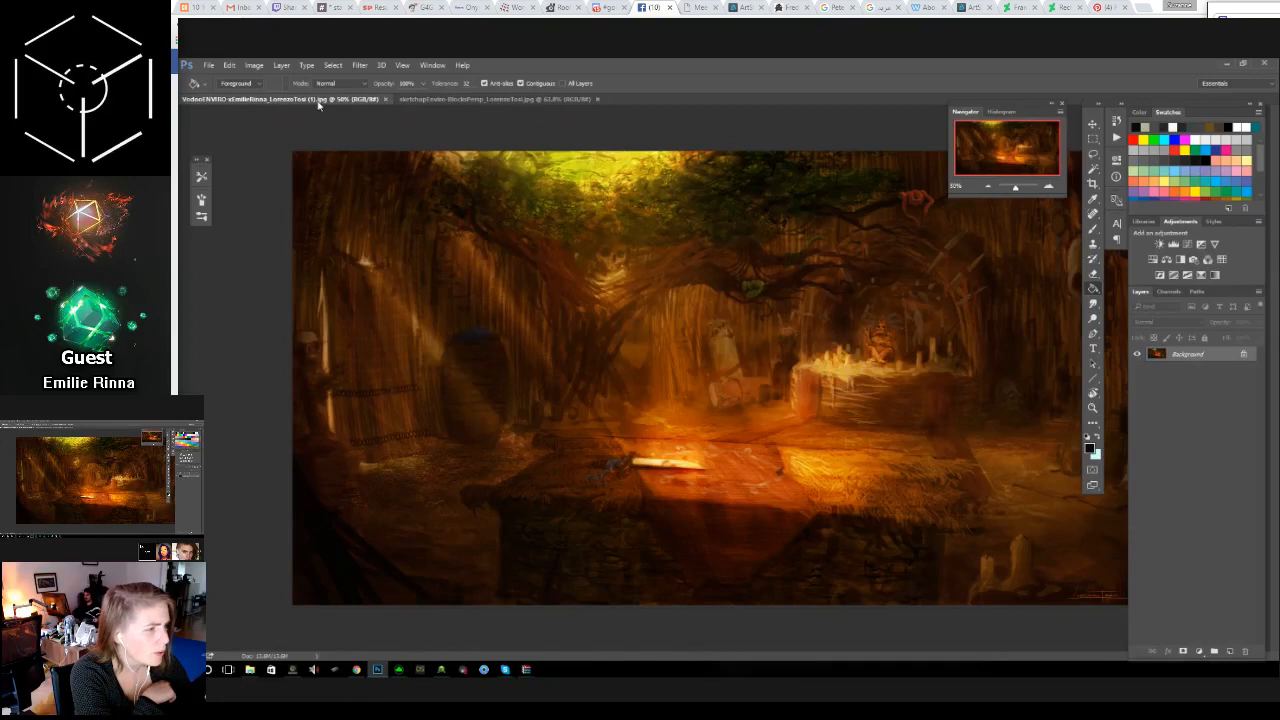
{"action": "left_click", "coordinate": [508, 100]}
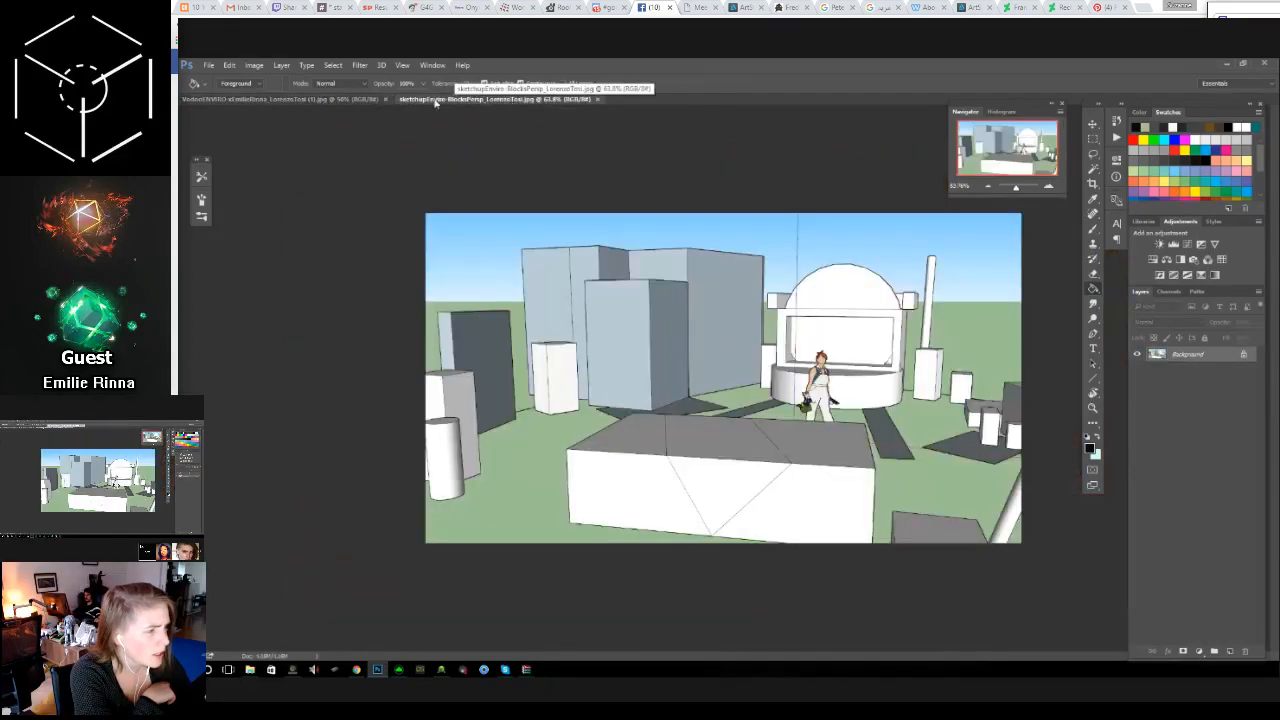
{"action": "left_click", "coordinate": [328, 100]}
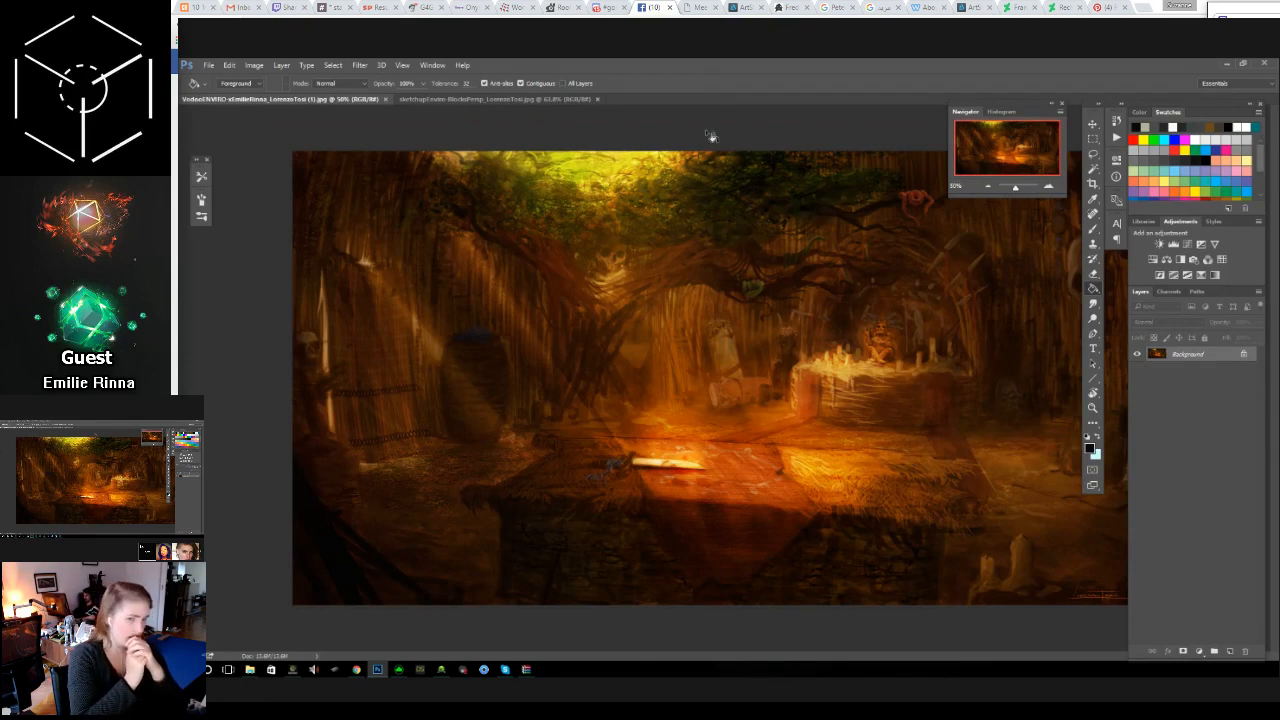
Step: Switch to the Brush tool, view the voodoo environment painting without the interface panels, and restore the panels
{"action": "key", "text": "b"}
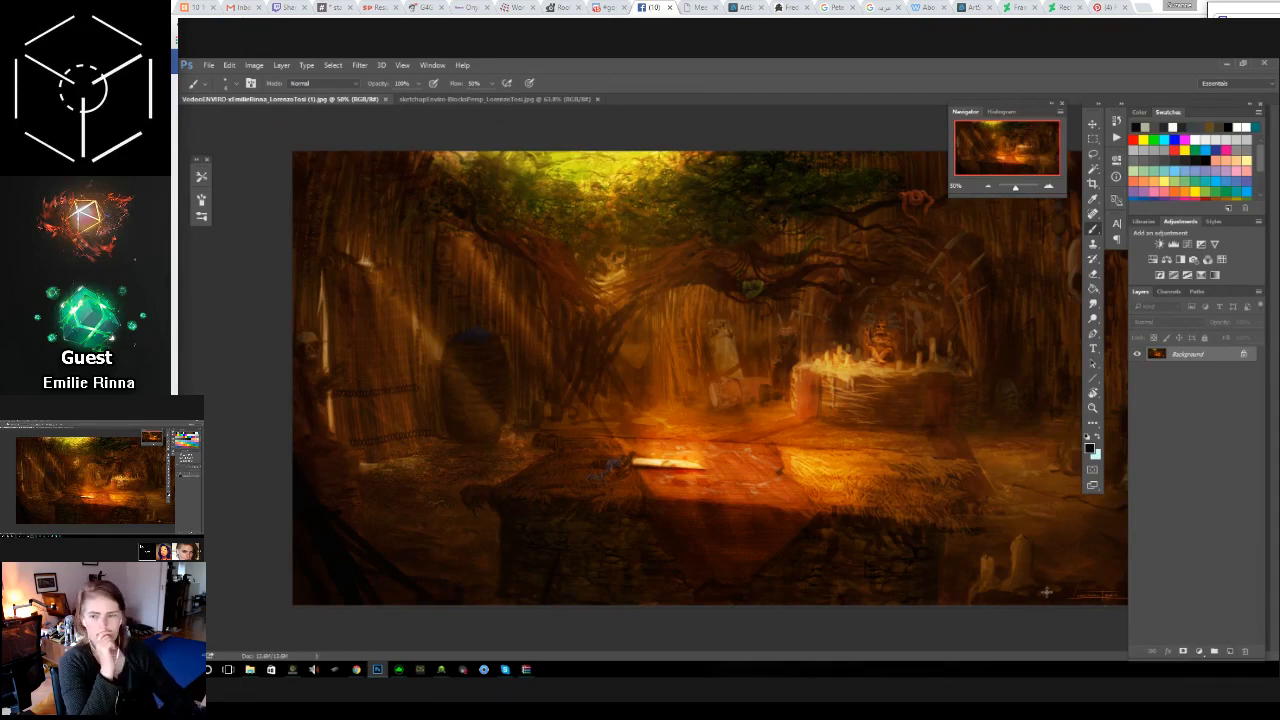
{"action": "key", "text": "Tab"}
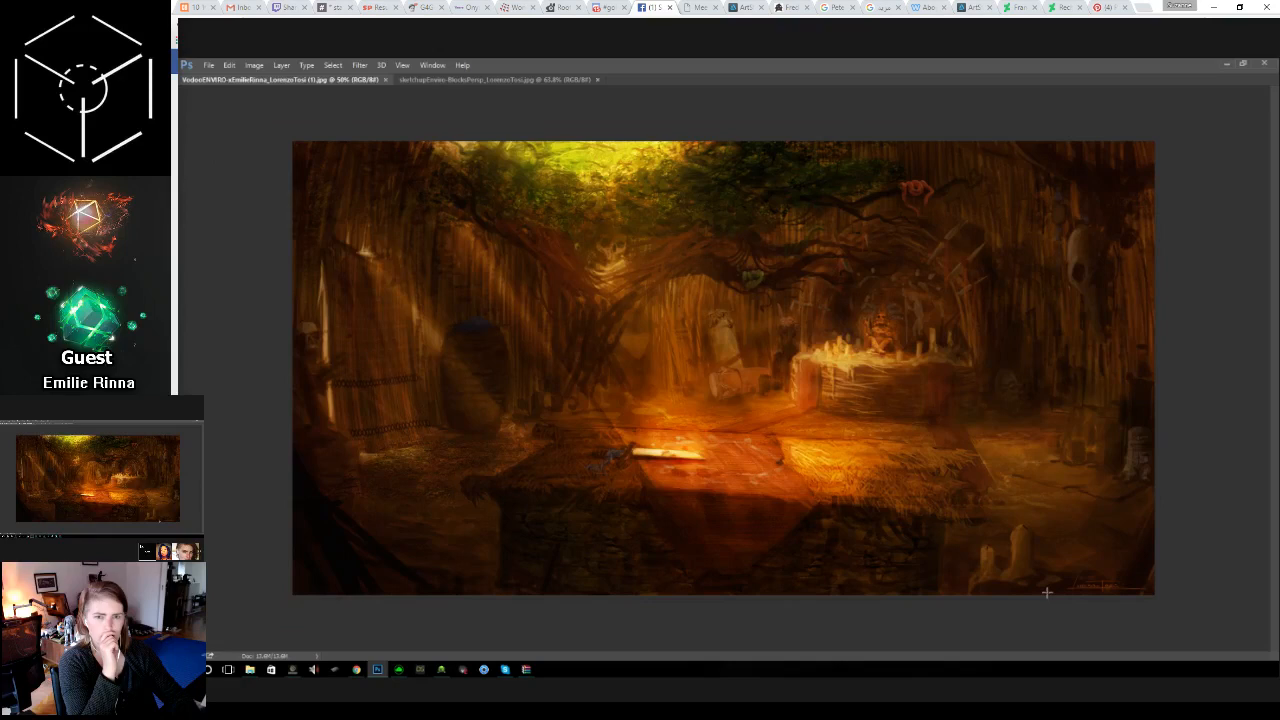
{"action": "key", "text": "f"}
{"action": "key", "text": "f"}
{"action": "key", "text": "f"}
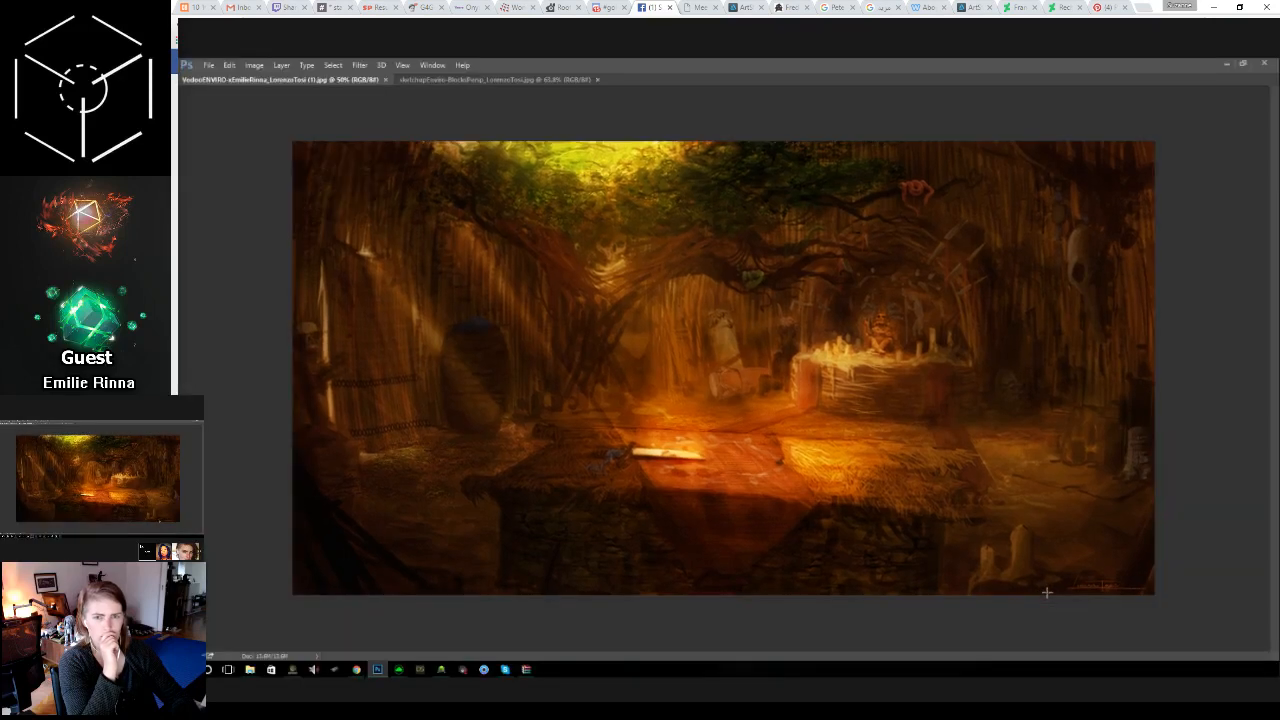
{"action": "key", "text": "Tab"}
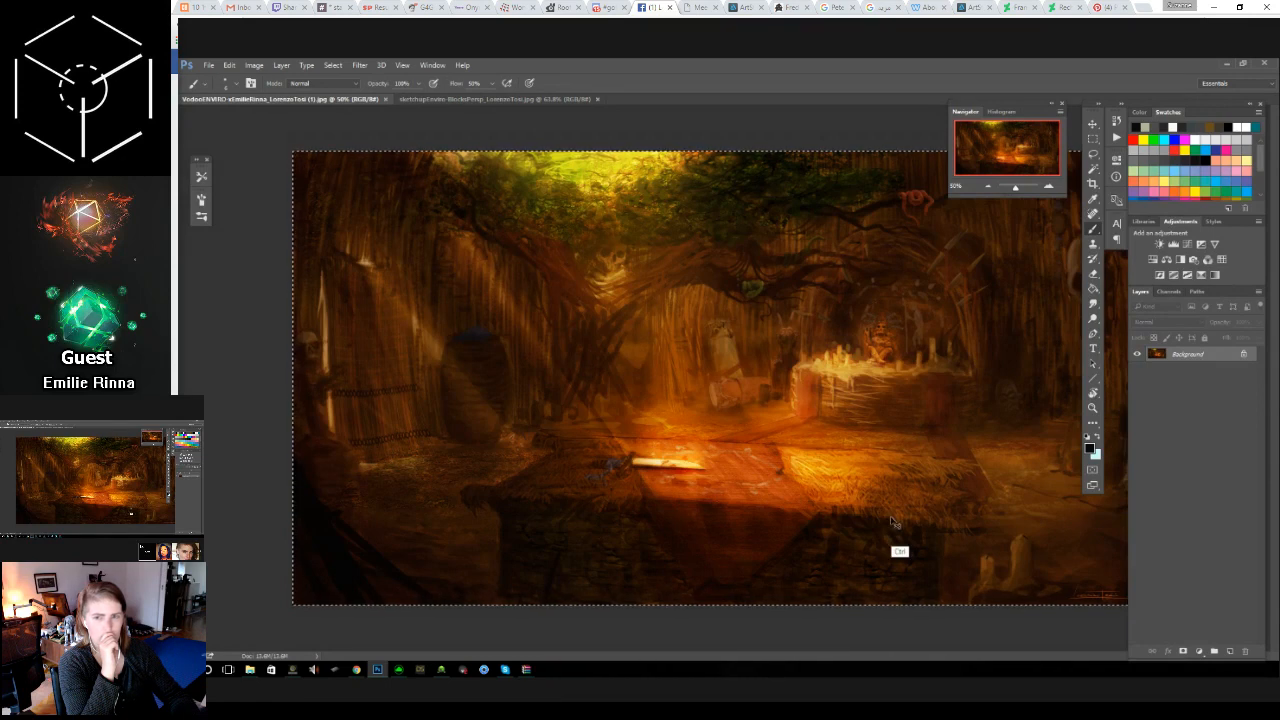
Step: Copy the whole painting onto a new layer and outline the large foreground table with the Lasso tool
{"action": "key", "text": "ctrl+shift+alt+n"}
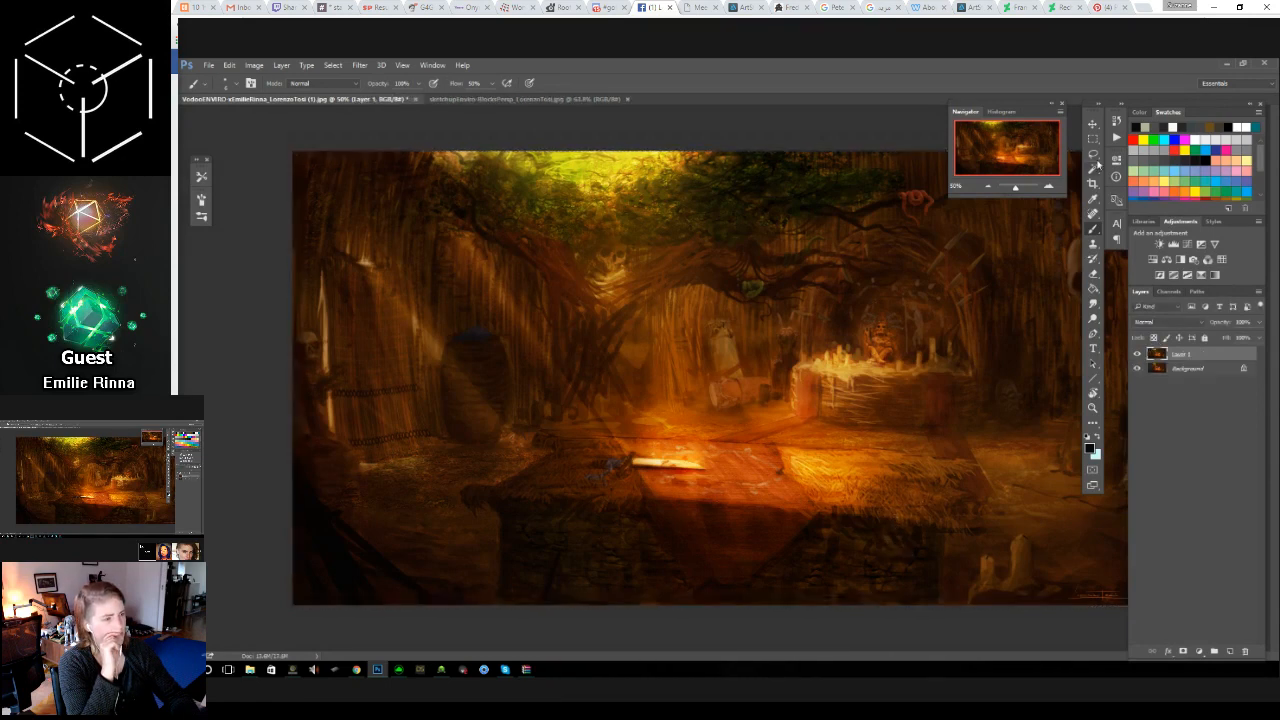
{"action": "left_click", "coordinate": [1094, 155]}
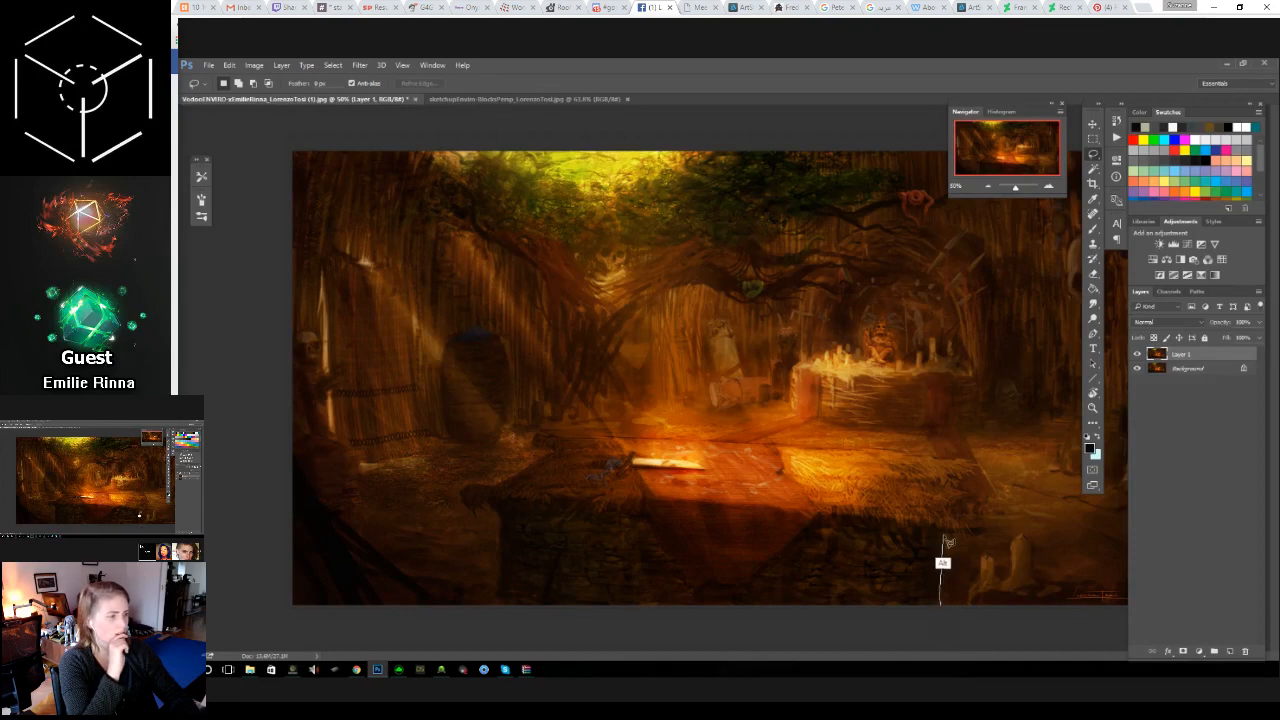
{"action": "mouse_move", "coordinate": [942, 547]}
{"action": "left_mouse_down"}
{"action": "mouse_move", "coordinate": [992, 538]}
{"action": "mouse_move", "coordinate": [984, 526]}
{"action": "left_mouse_up"}
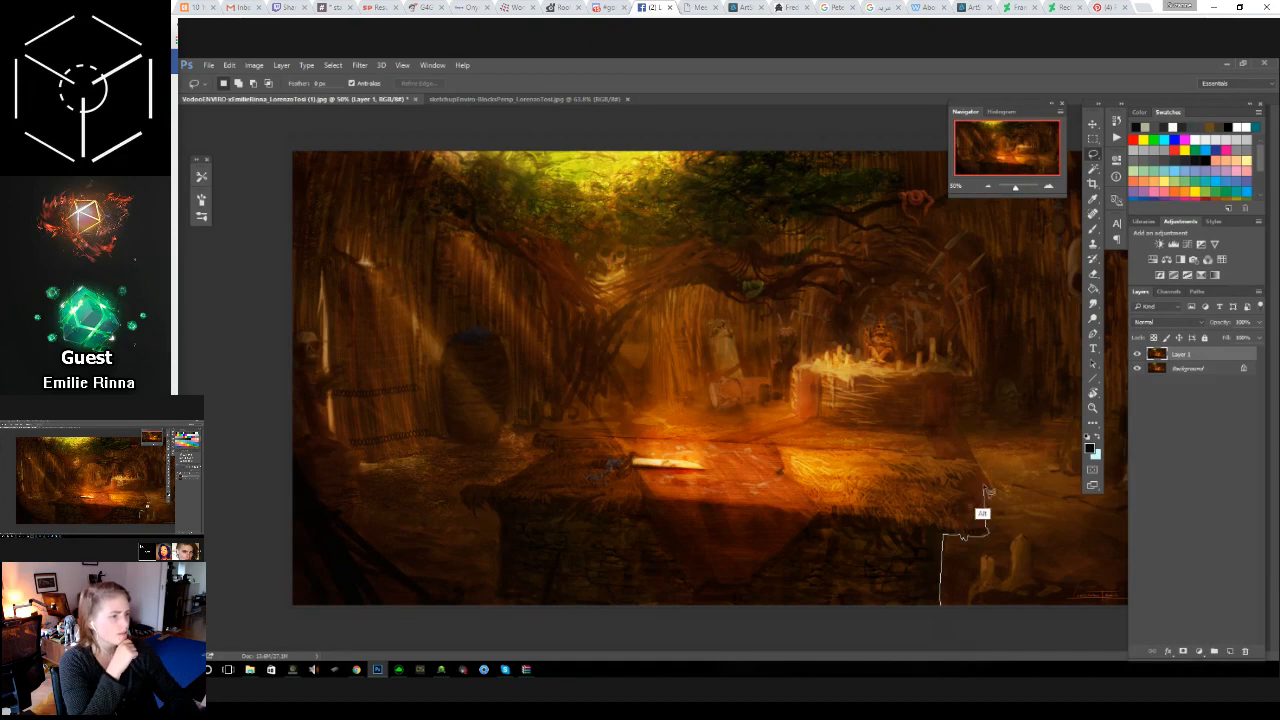
{"action": "left_click_drag", "start_coordinate": [982, 508], "coordinate": [975, 463]}
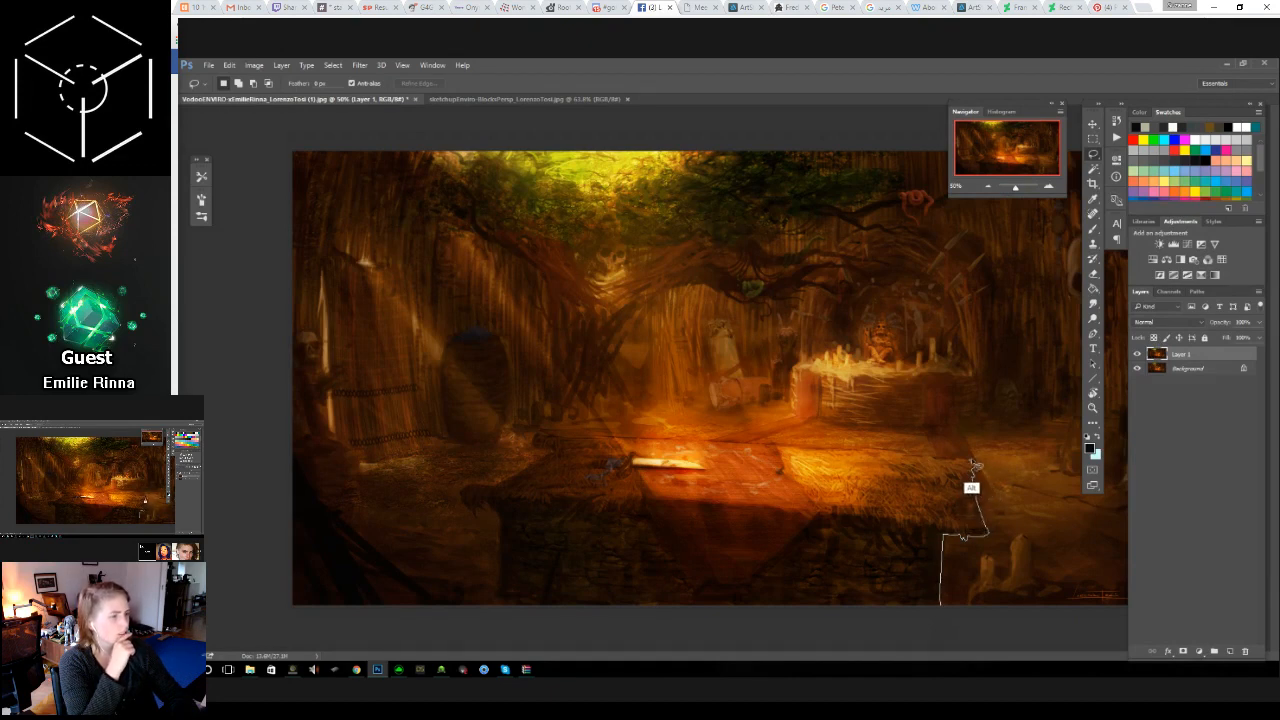
{"action": "left_click", "coordinate": [530, 437]}
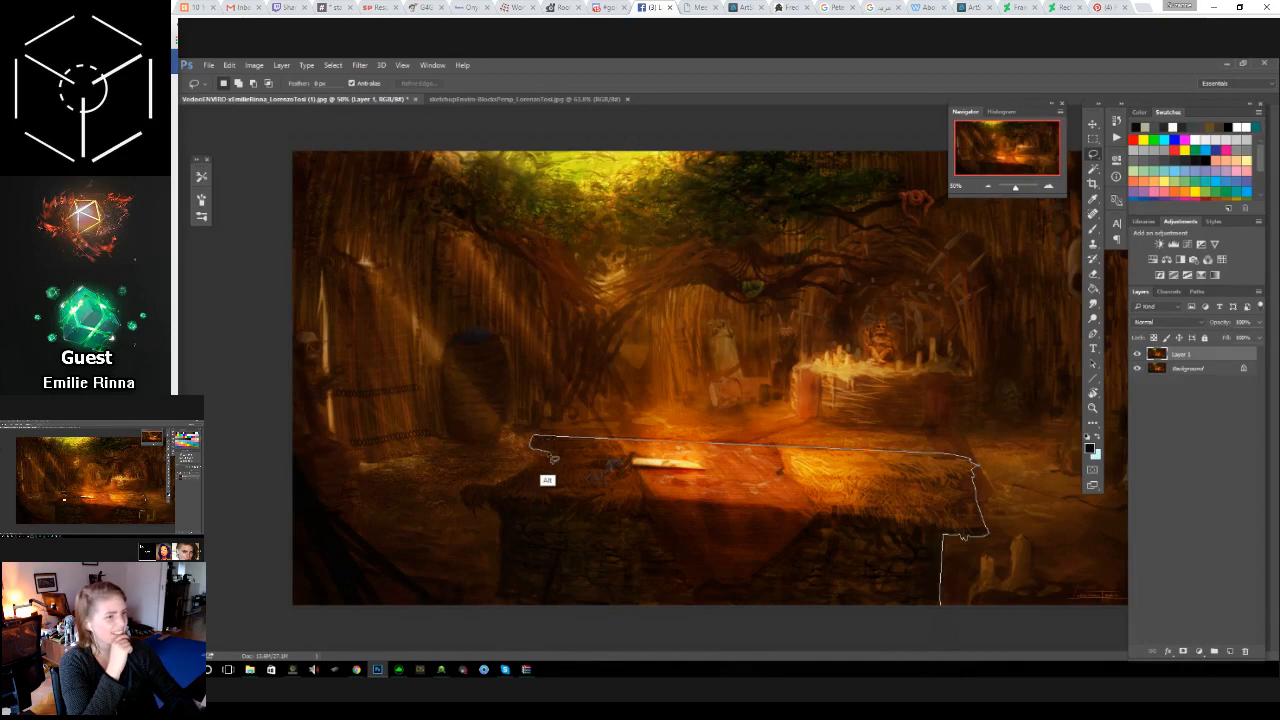
{"action": "mouse_move", "coordinate": [549, 460]}
{"action": "left_mouse_down"}
{"action": "mouse_move", "coordinate": [503, 492]}
{"action": "mouse_move", "coordinate": [469, 492]}
{"action": "mouse_move", "coordinate": [468, 512]}
{"action": "mouse_move", "coordinate": [499, 514]}
{"action": "mouse_move", "coordinate": [496, 603]}
{"action": "mouse_move", "coordinate": [943, 612]}
{"action": "left_mouse_up"}
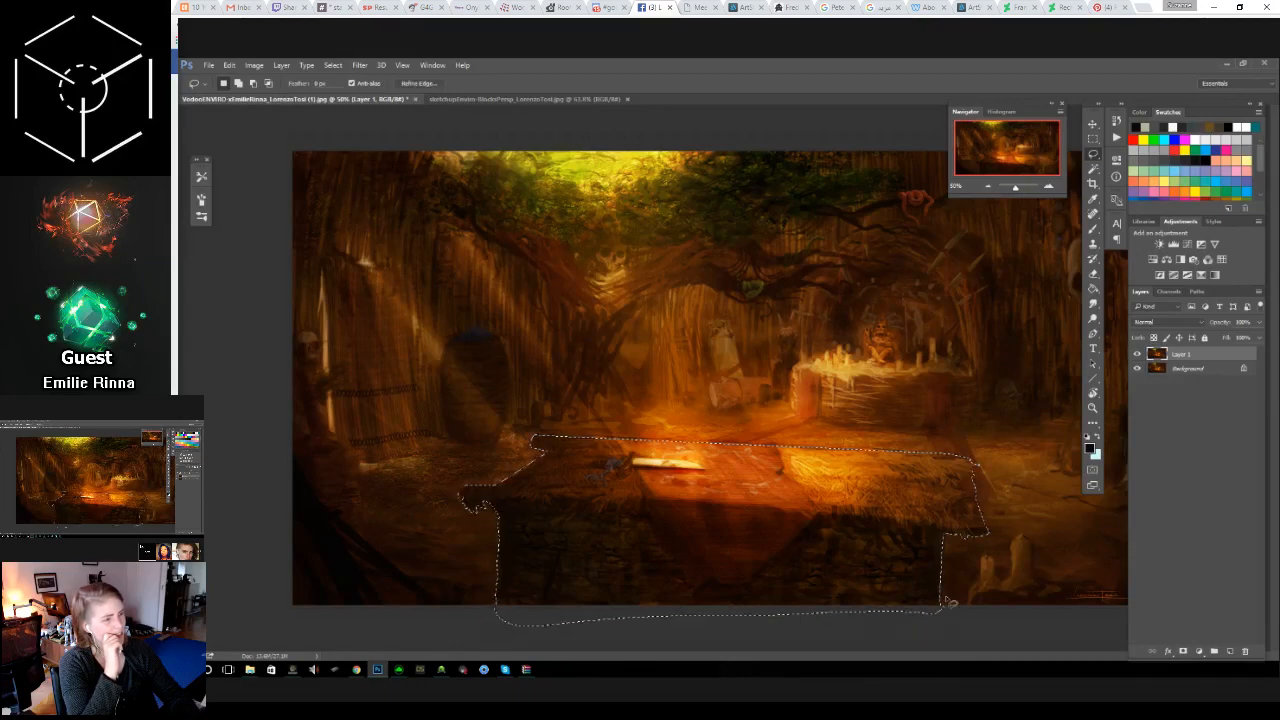
Step: Check the foreground table against the SketchUp block-out, copy the selected table onto its own layer, and select the full painting copy
{"action": "left_click", "coordinate": [490, 99]}
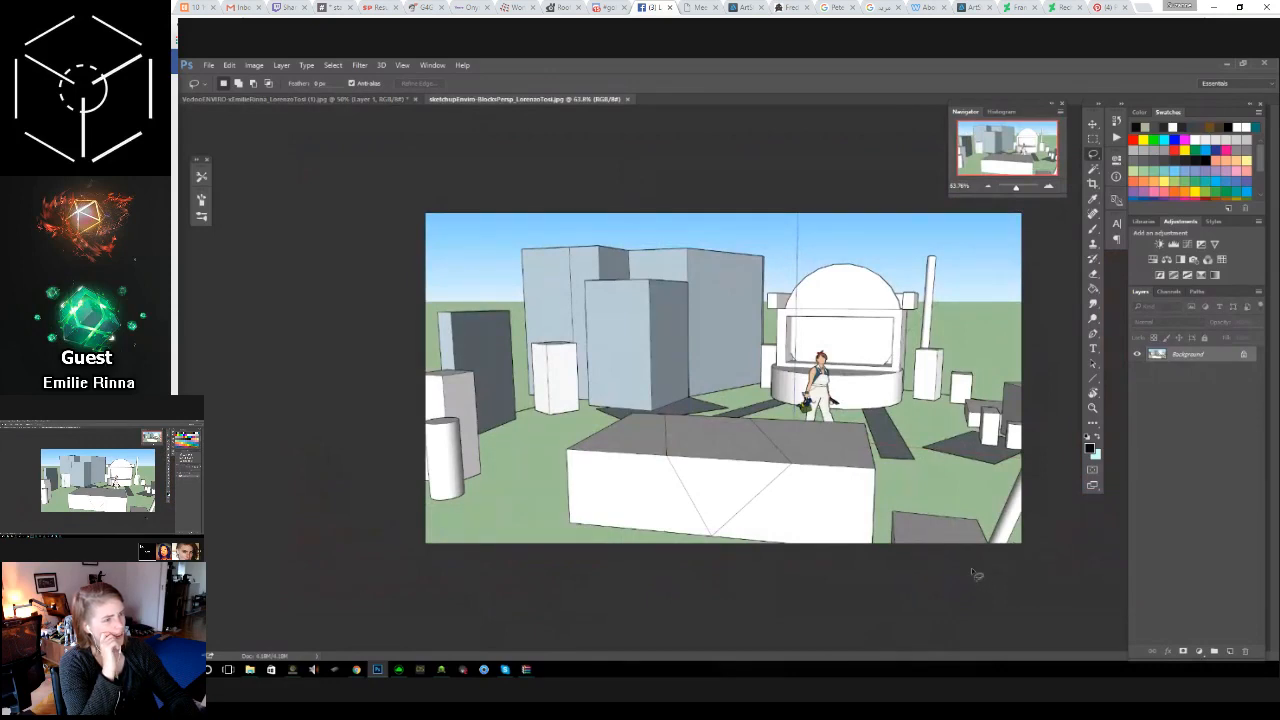
{"action": "left_click", "coordinate": [370, 99]}
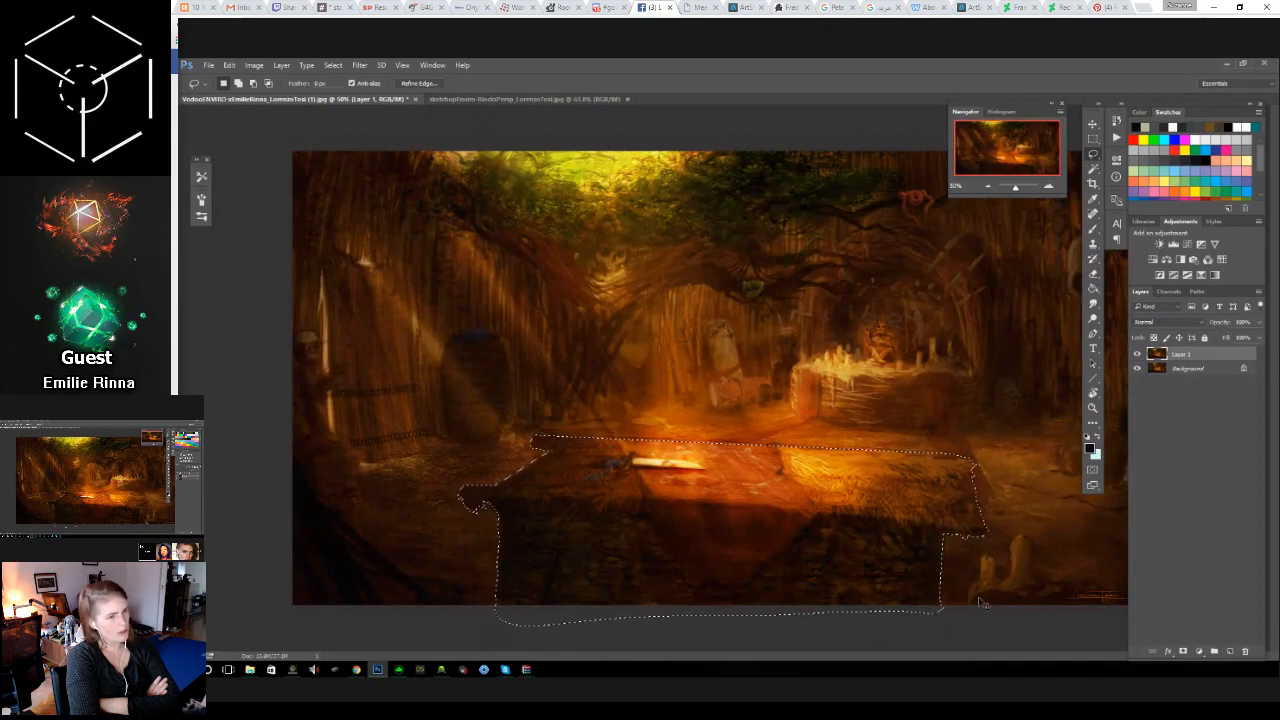
{"action": "key", "text": "ctrl+j"}
{"action": "left_click", "coordinate": [1203, 371]}
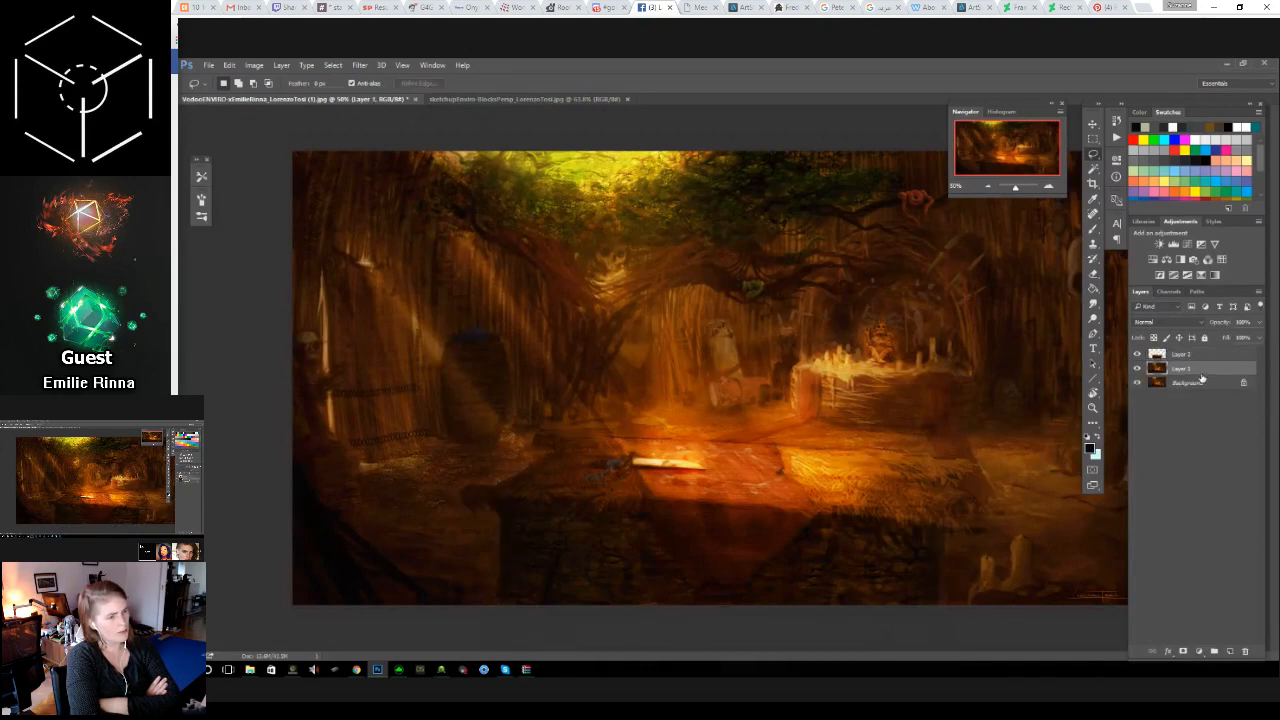
{"action": "key", "text": "b"}
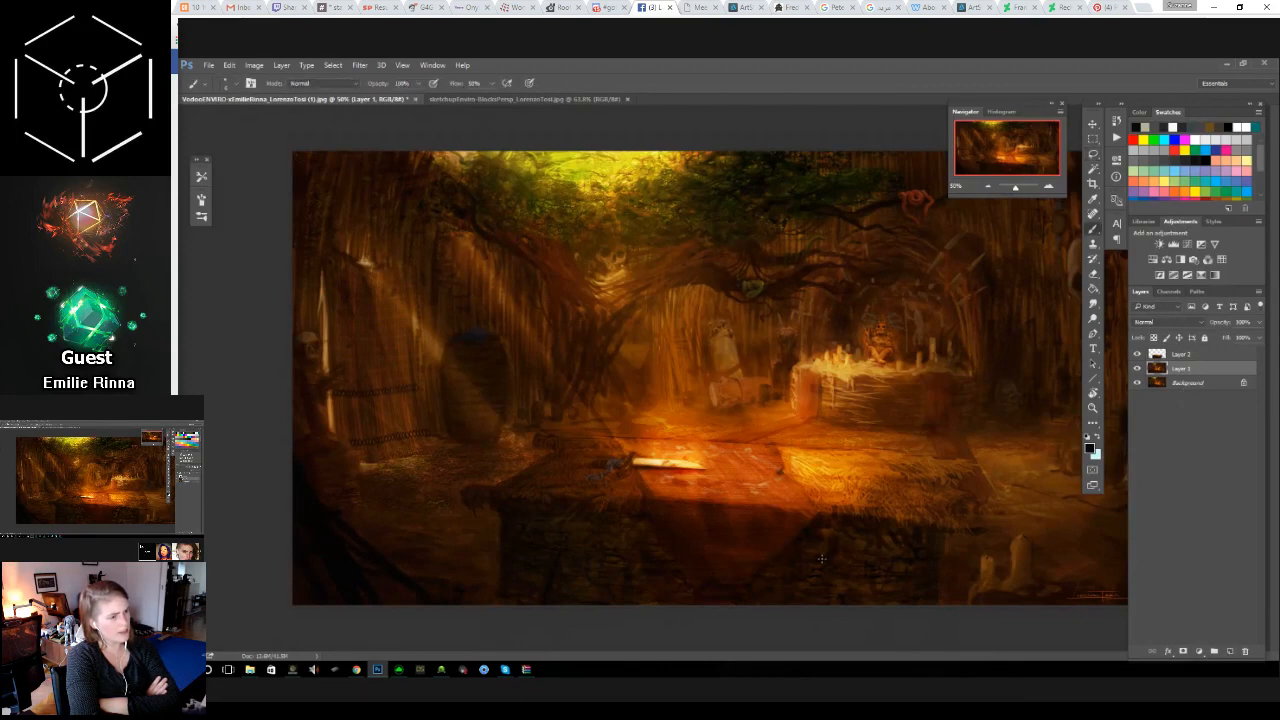
{"action": "key", "text": "ctrl+u"}
{"action": "key", "text": "Return"}
{"action": "key", "text": "ctrl+m"}
{"action": "left_click_drag", "start_coordinate": [850, 550], "coordinate": [848, 560]}
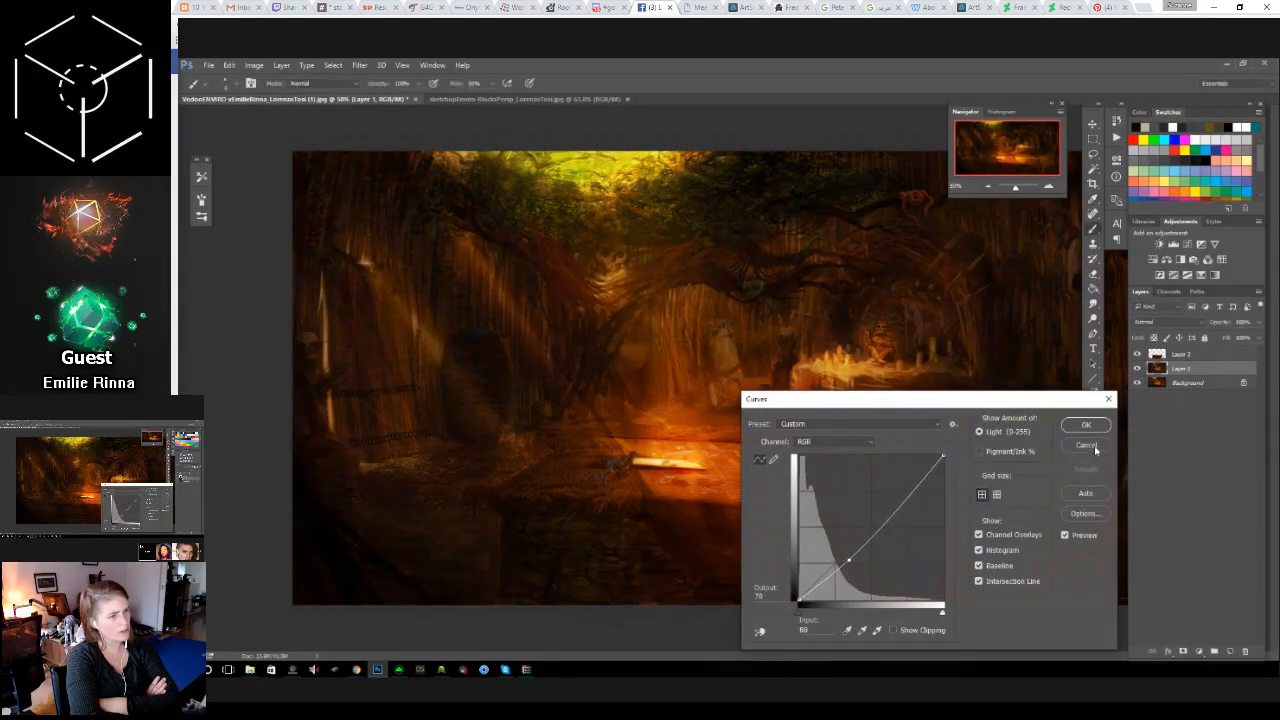
{"action": "left_click", "coordinate": [1095, 445]}
Step: Darken the foreground table layer with a Curves adjustment, lowering the input of about 102 to an output of 67
{"action": "left_click", "coordinate": [1186, 356]}
{"action": "key", "text": "ctrl+m"}
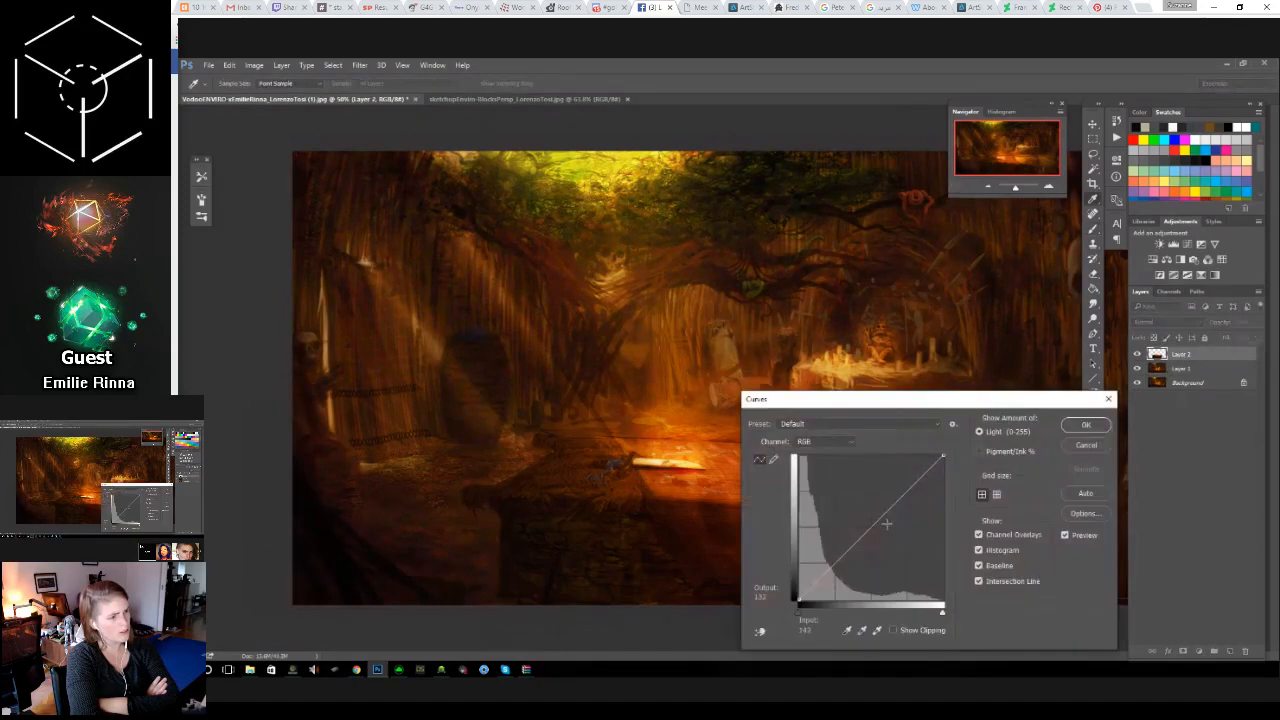
{"action": "left_click_drag", "start_coordinate": [850, 548], "coordinate": [856, 565]}
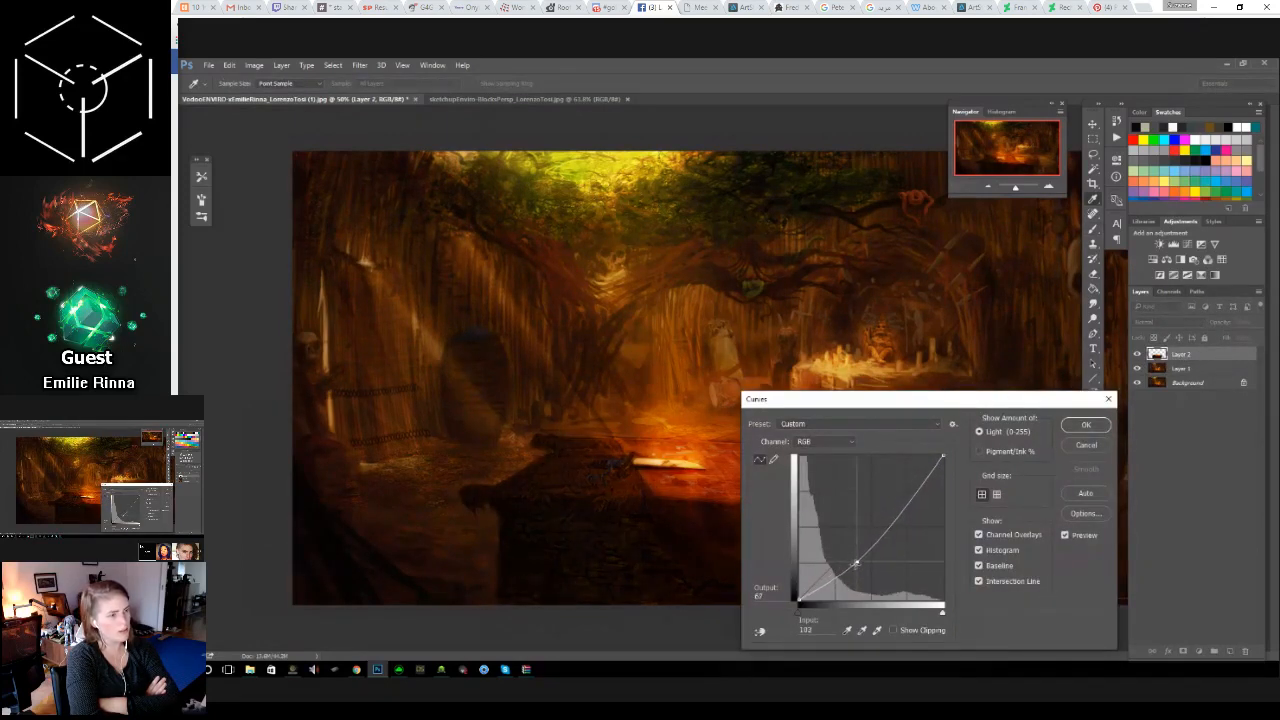
{"action": "left_click", "coordinate": [1095, 427]}
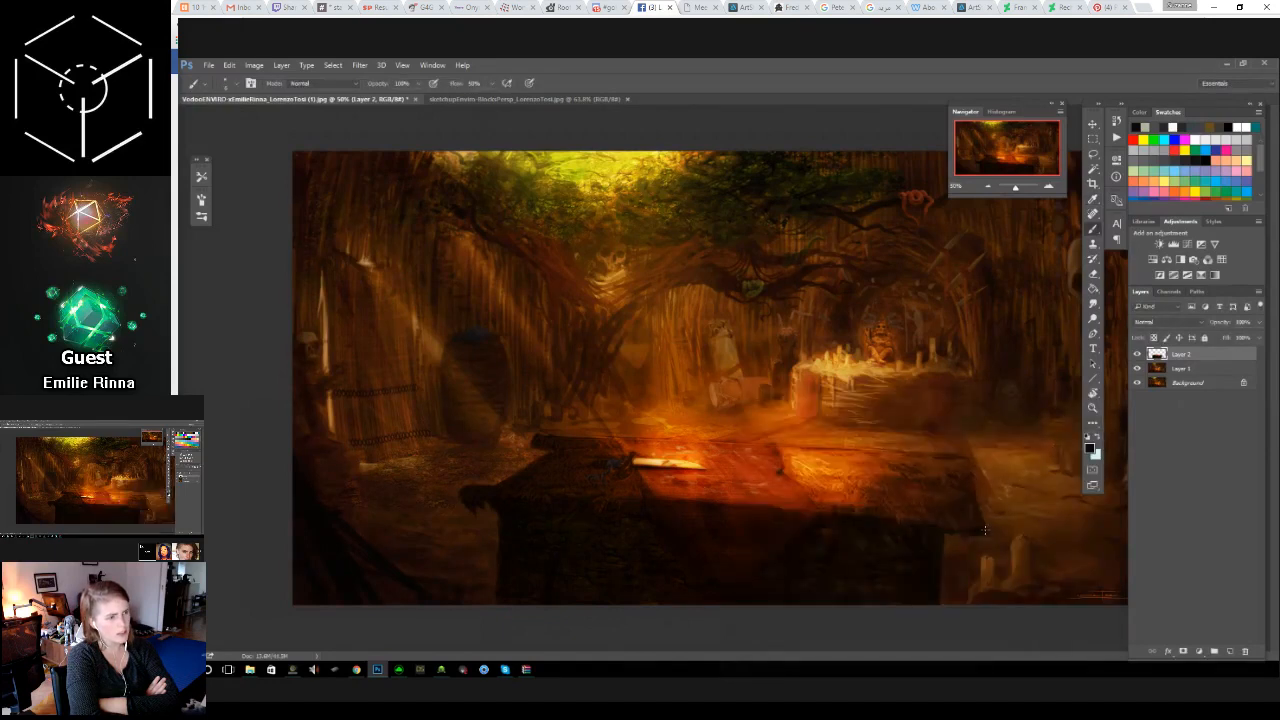
Step: Select the full painting copy and reduce its saturation with Hue/Saturation
{"action": "left_click", "coordinate": [1192, 372]}
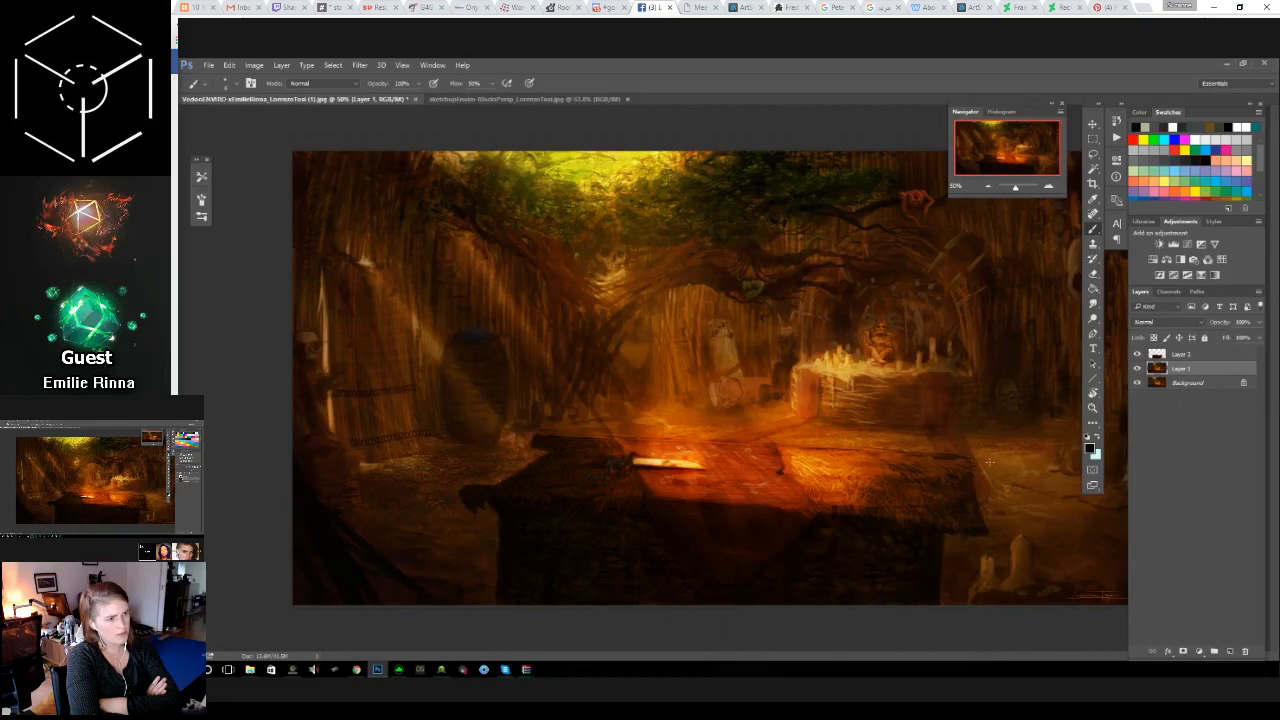
{"action": "key", "text": "ctrl+u"}
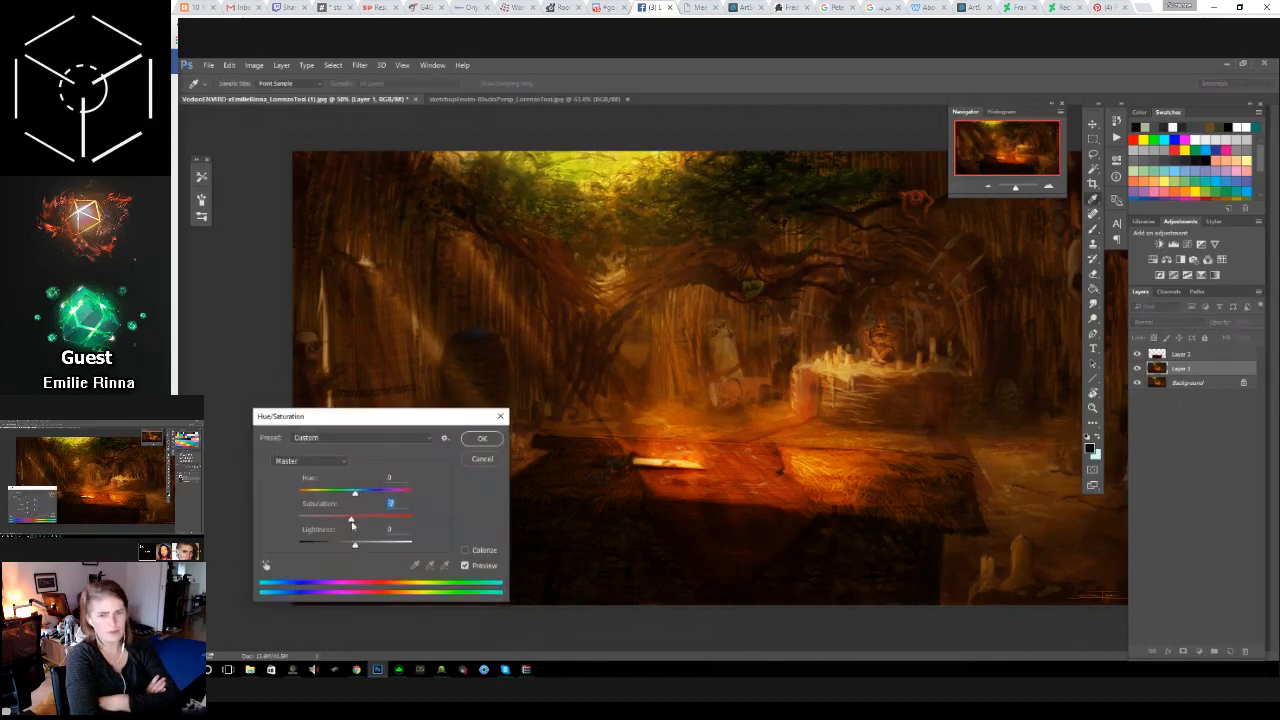
{"action": "left_click_drag", "start_coordinate": [355, 520], "coordinate": [328, 525]}
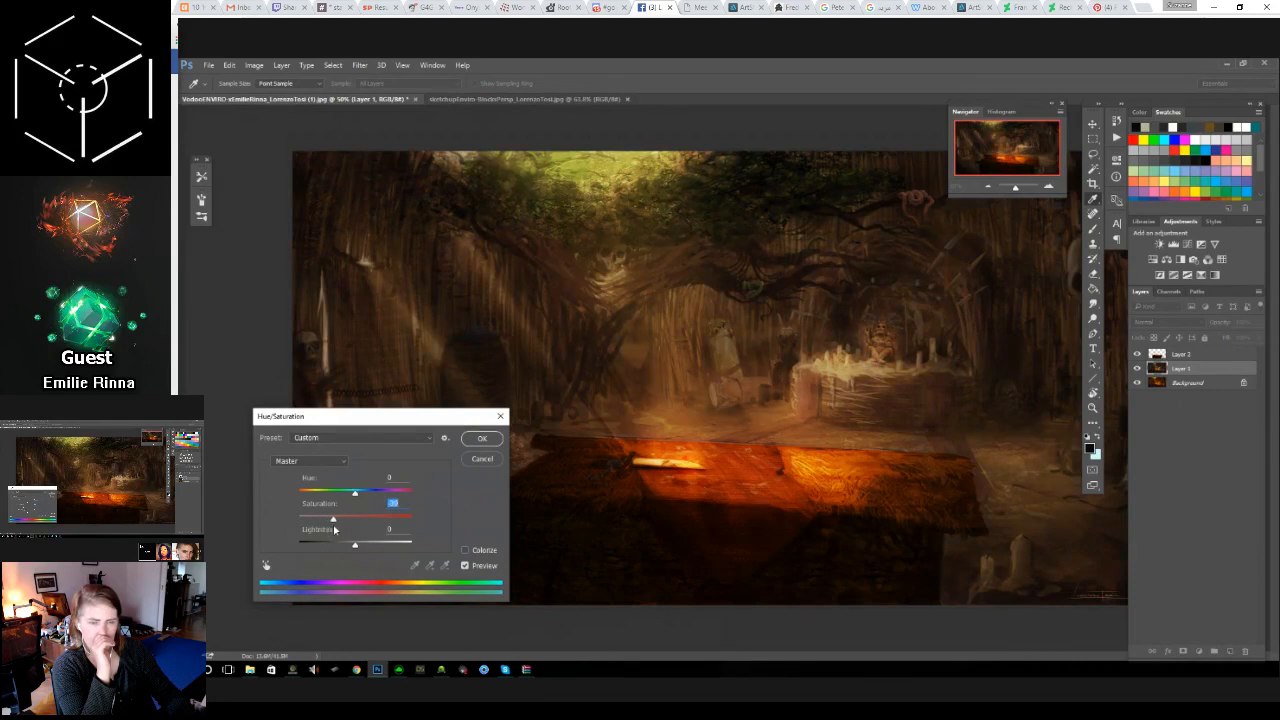
{"action": "left_click", "coordinate": [483, 439]}
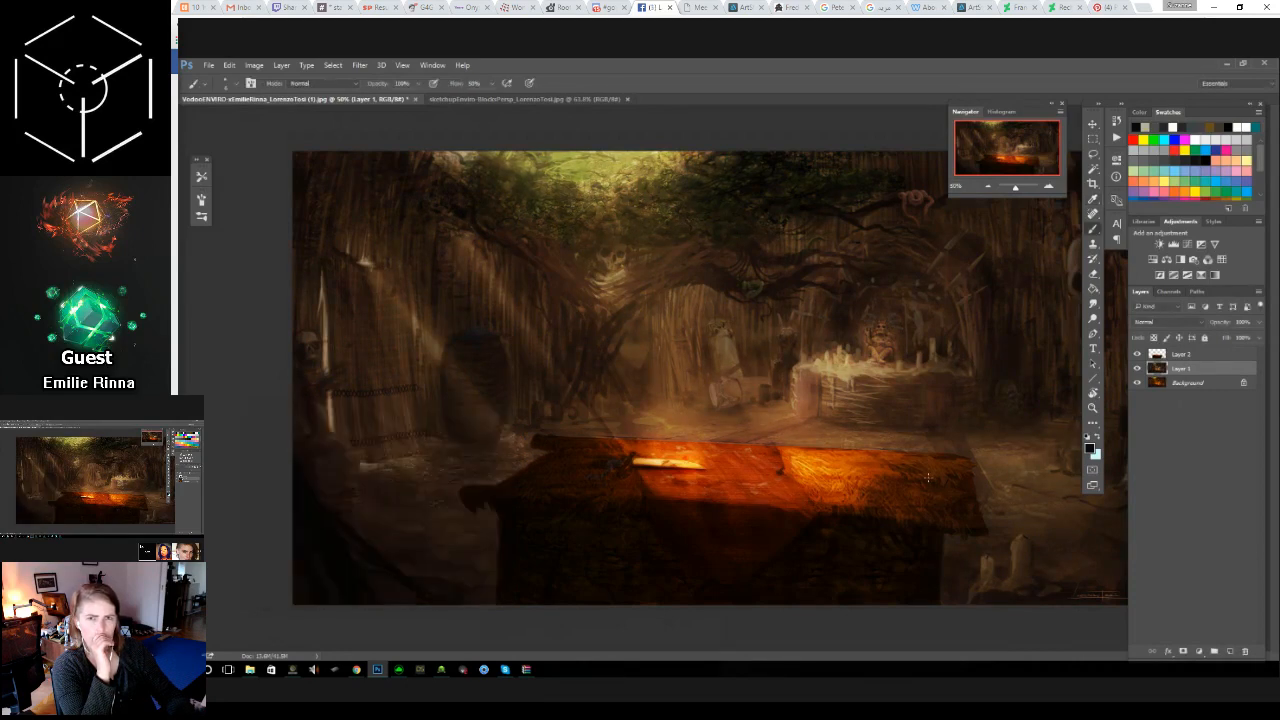
Step: Brighten the desaturated painting copy by raising its midtones with Curves
{"action": "key", "text": "z"}
{"action": "mouse_move", "coordinate": [999, 534]}
{"action": "left_mouse_down"}
{"action": "mouse_move", "coordinate": [954, 540]}
{"action": "mouse_move", "coordinate": [975, 540]}
{"action": "left_mouse_up"}
{"action": "key", "text": "b"}
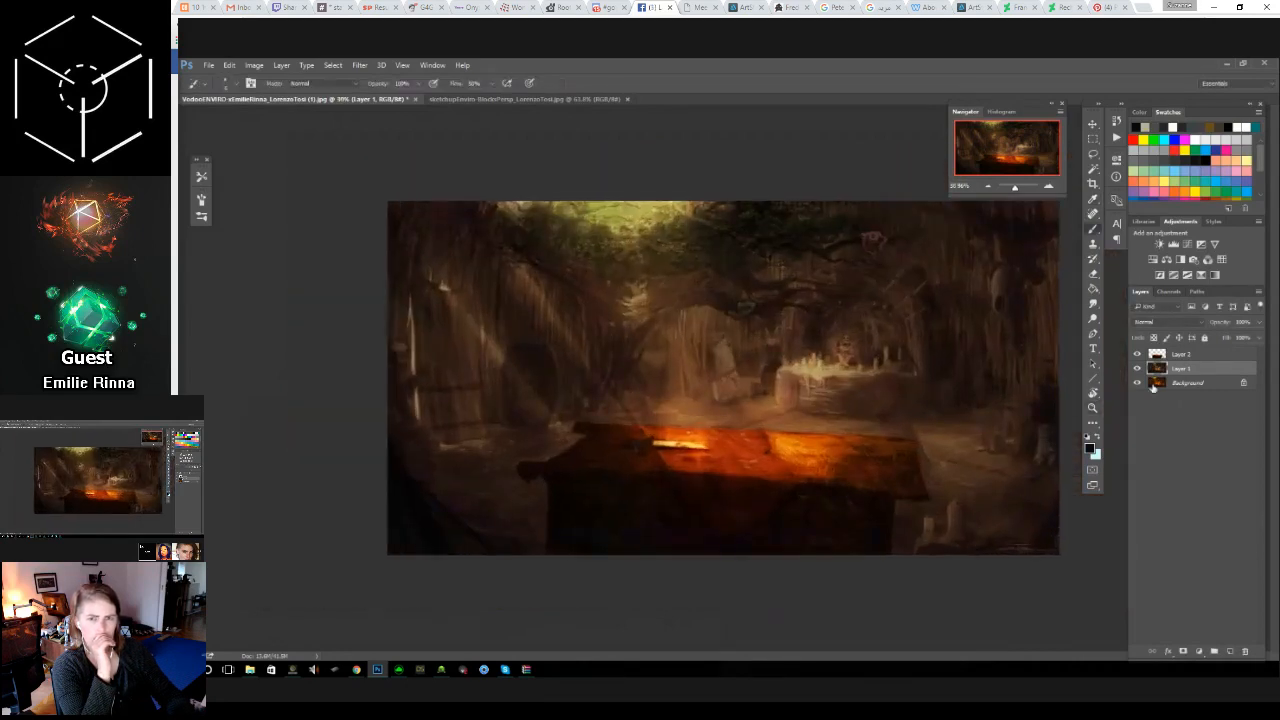
{"action": "key", "text": "ctrl+m"}
{"action": "left_click_drag", "start_coordinate": [854, 544], "coordinate": [853, 522]}
{"action": "left_click", "coordinate": [1085, 425]}
Step: Hide the desaturated painting copy, select the Background layer, and sample the red table cloth's colours in the Color Picker
{"action": "left_click", "coordinate": [1137, 369]}
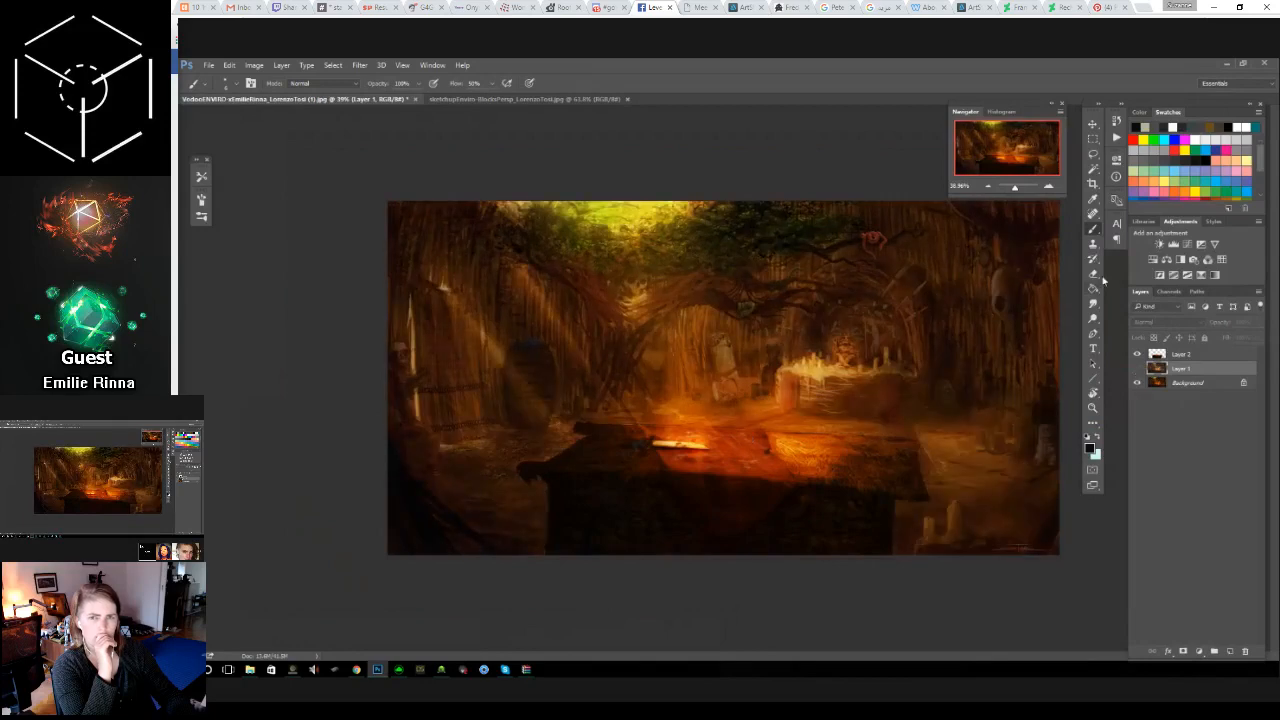
{"action": "left_click", "coordinate": [1155, 382]}
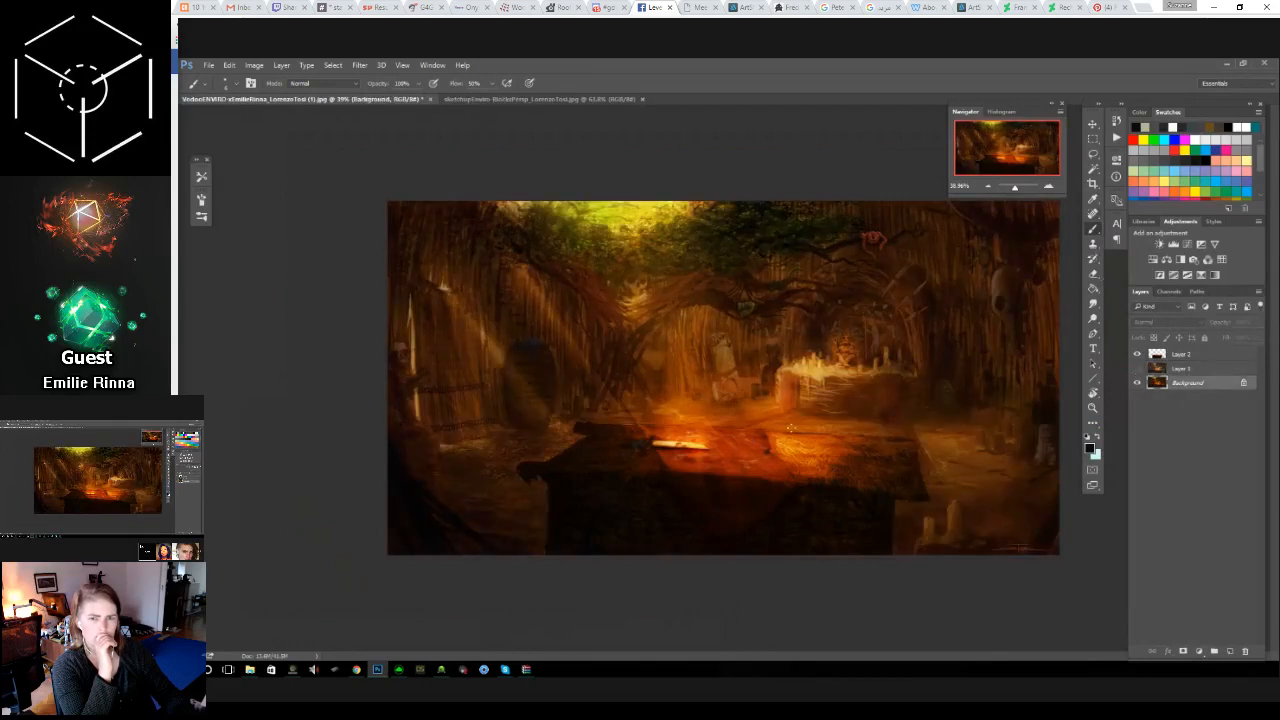
{"action": "left_click", "coordinate": [749, 449], "text": "alt"}
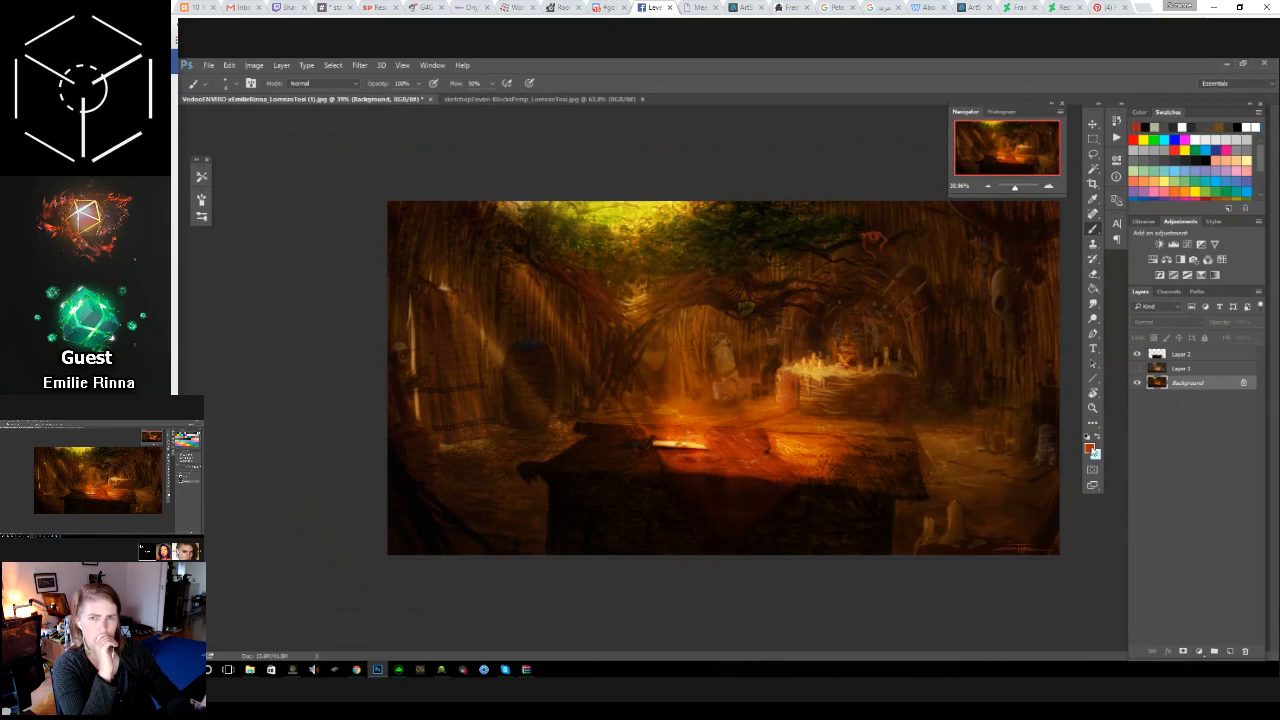
{"action": "left_click", "coordinate": [1091, 449]}
{"action": "left_click_drag", "start_coordinate": [864, 374], "coordinate": [428, 390]}
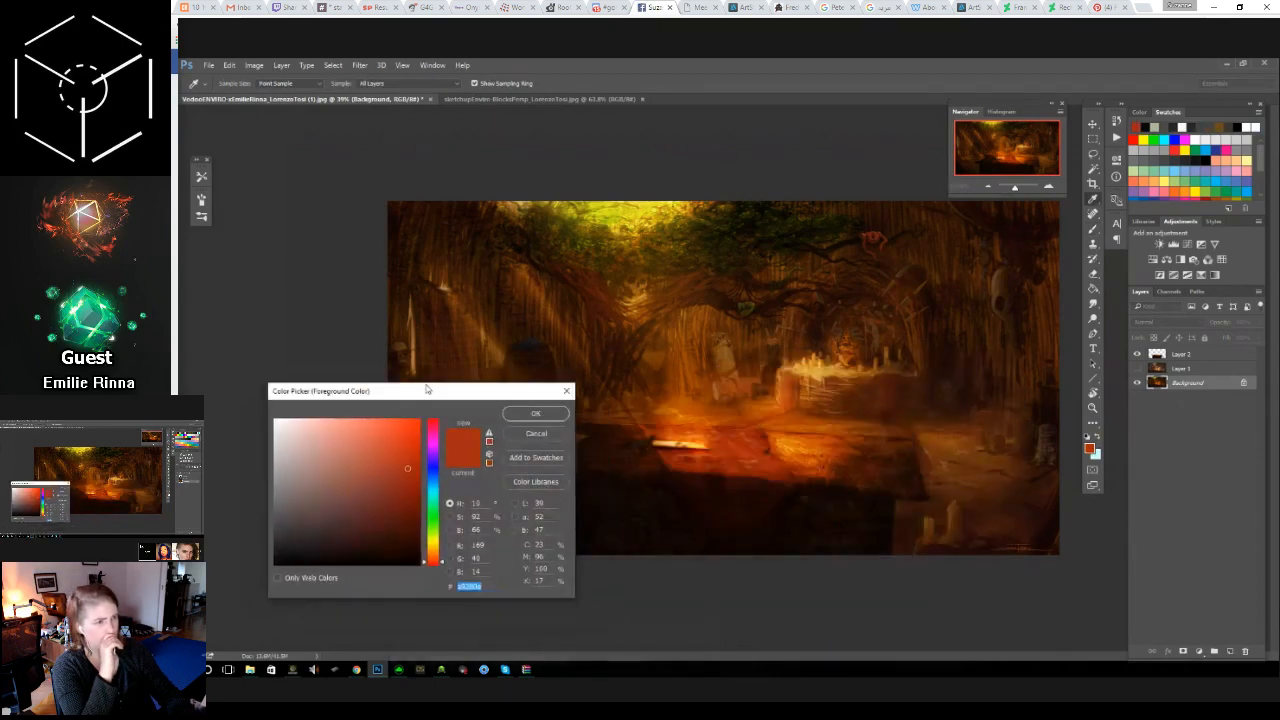
{"action": "left_click", "coordinate": [723, 470]}
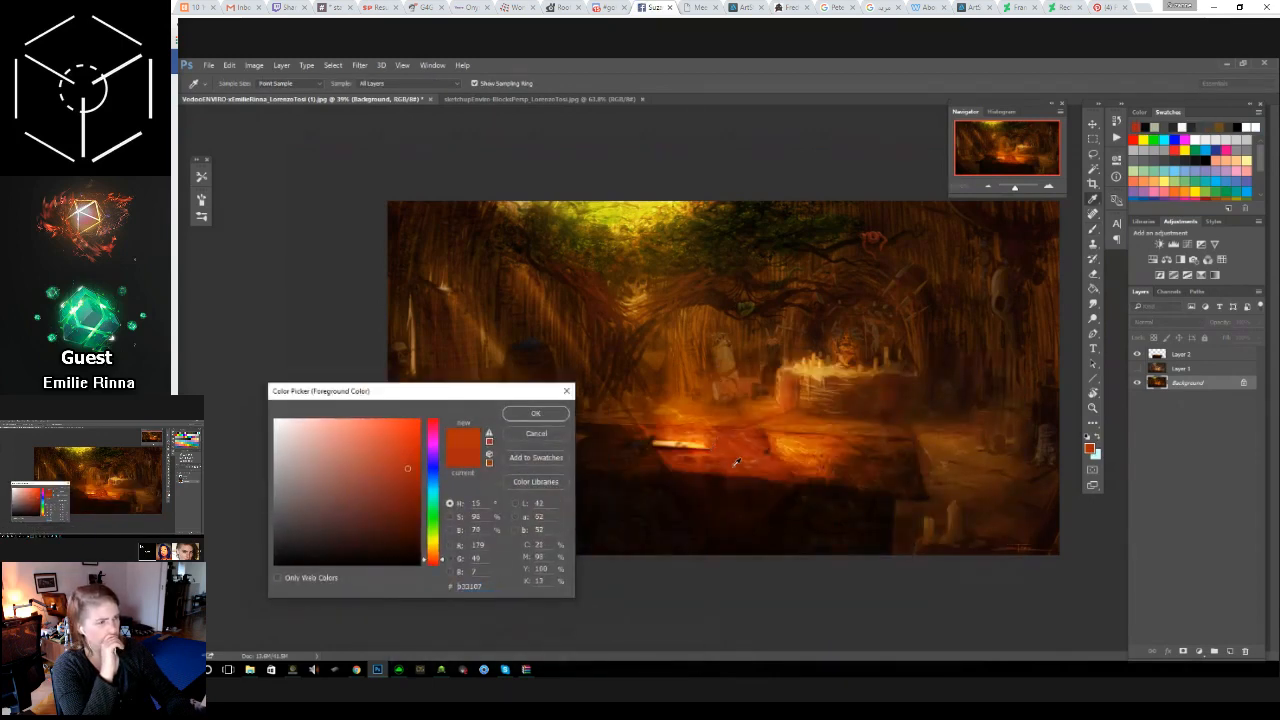
Step: Minimize the browser window and examine the painting's colours from the table cloth up to the canopy, then cancel the Color Picker
{"action": "left_click", "coordinate": [1213, 8]}
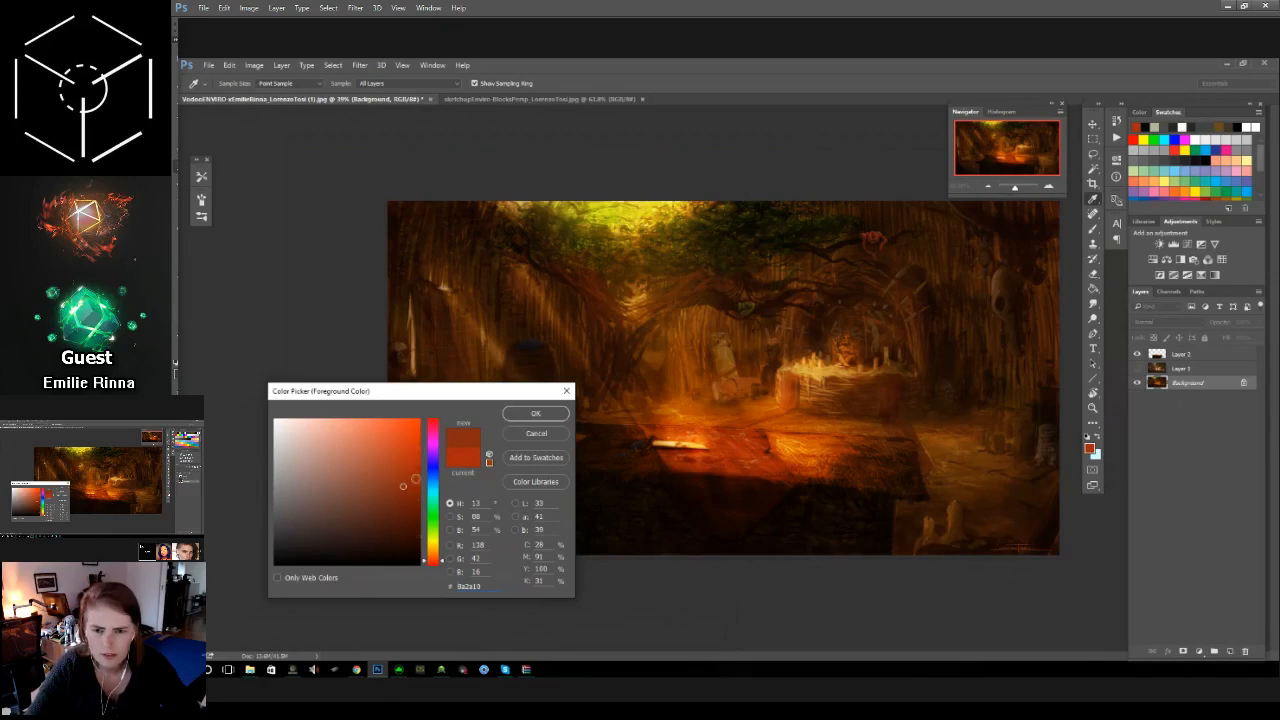
{"action": "left_click", "coordinate": [681, 490]}
{"action": "mouse_move", "coordinate": [686, 458]}
{"action": "left_mouse_down"}
{"action": "mouse_move", "coordinate": [722, 457]}
{"action": "mouse_move", "coordinate": [707, 456]}
{"action": "mouse_move", "coordinate": [727, 444]}
{"action": "mouse_move", "coordinate": [707, 458]}
{"action": "mouse_move", "coordinate": [729, 458]}
{"action": "mouse_move", "coordinate": [744, 438]}
{"action": "left_mouse_up"}
{"action": "left_click_drag", "start_coordinate": [818, 366], "coordinate": [594, 218]}
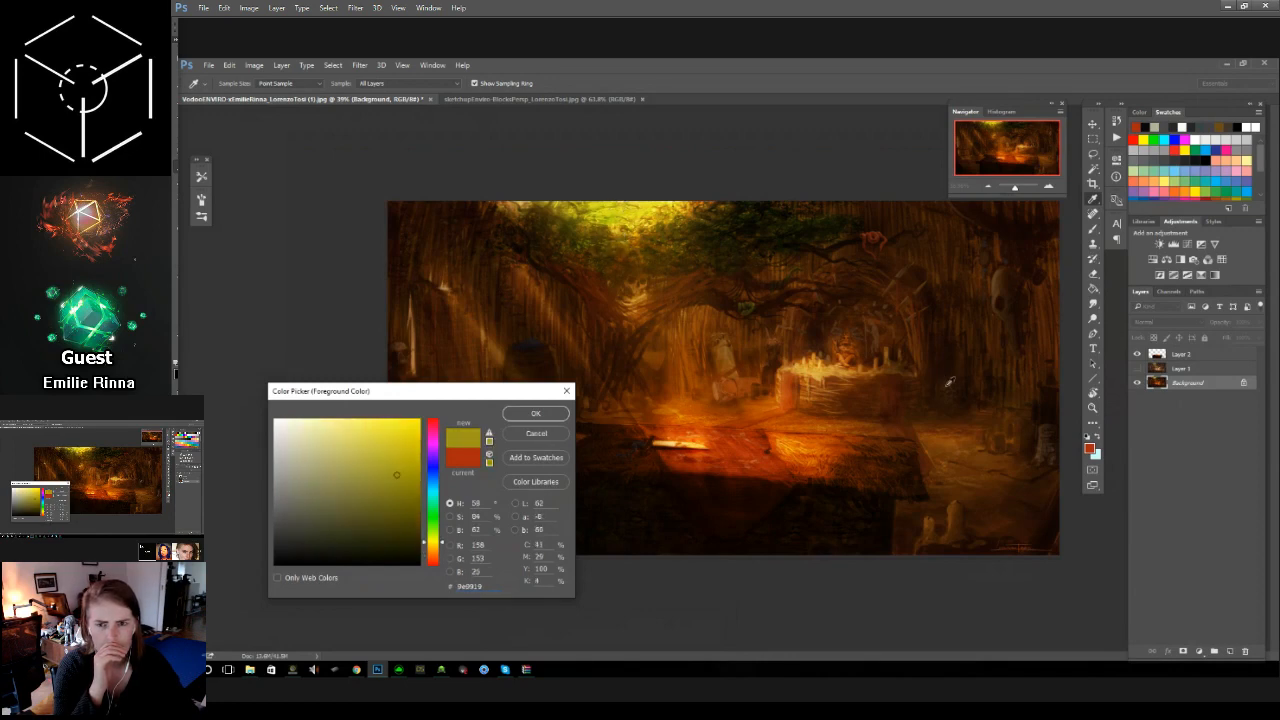
{"action": "left_click", "coordinate": [547, 437]}
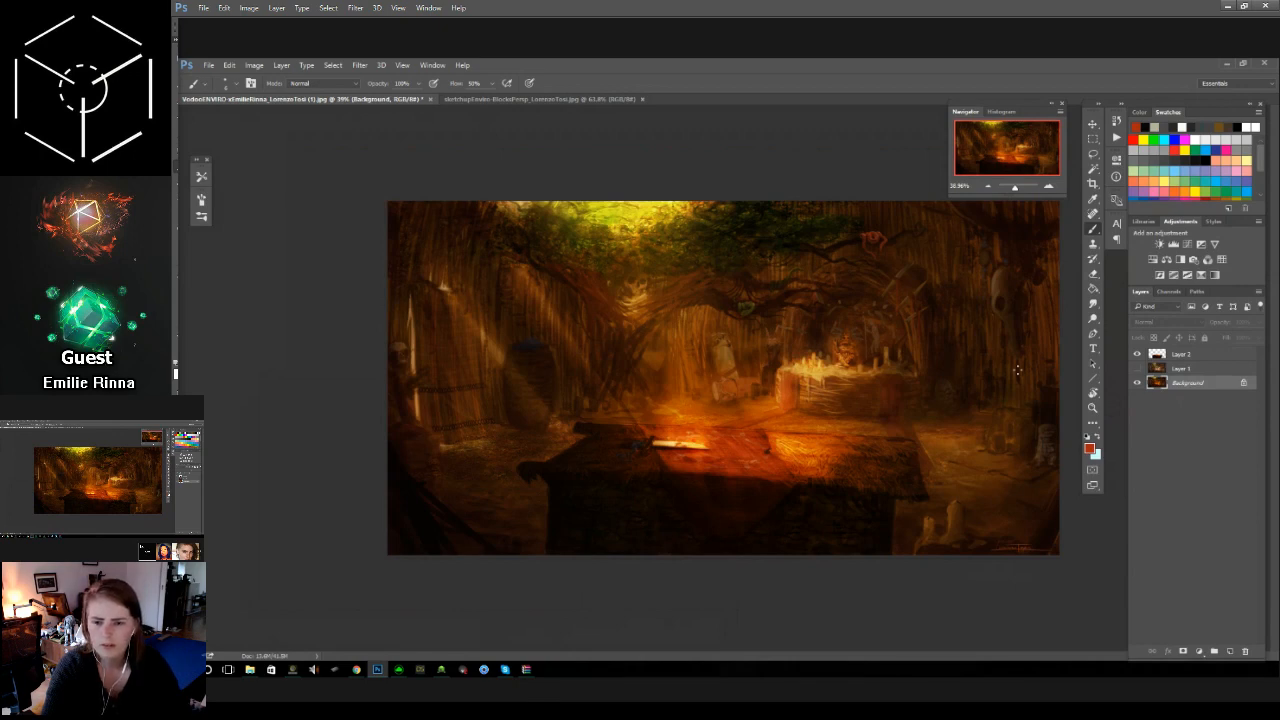
Step: Compare the painting with the desaturated copy hidden and shown, leave it visible, and add a layer mask to it
{"action": "left_click", "coordinate": [1137, 370]}
{"action": "left_click", "coordinate": [1137, 370]}
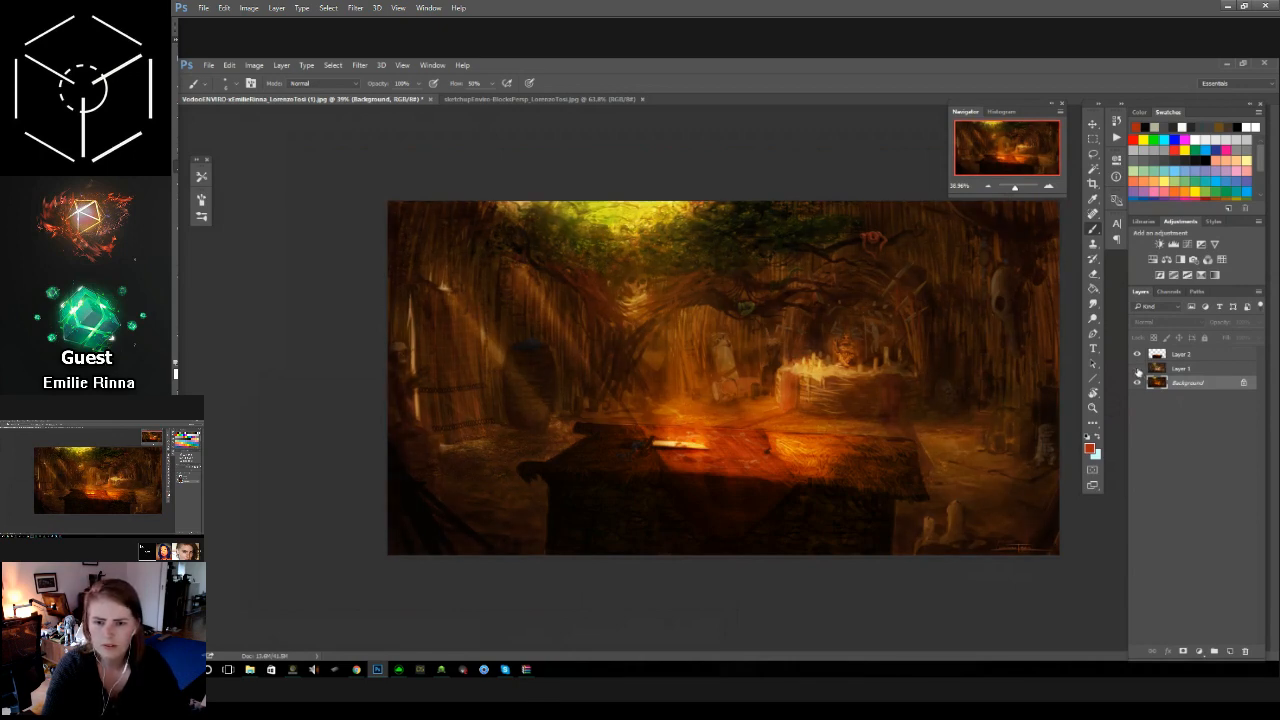
{"action": "left_click", "coordinate": [1137, 370]}
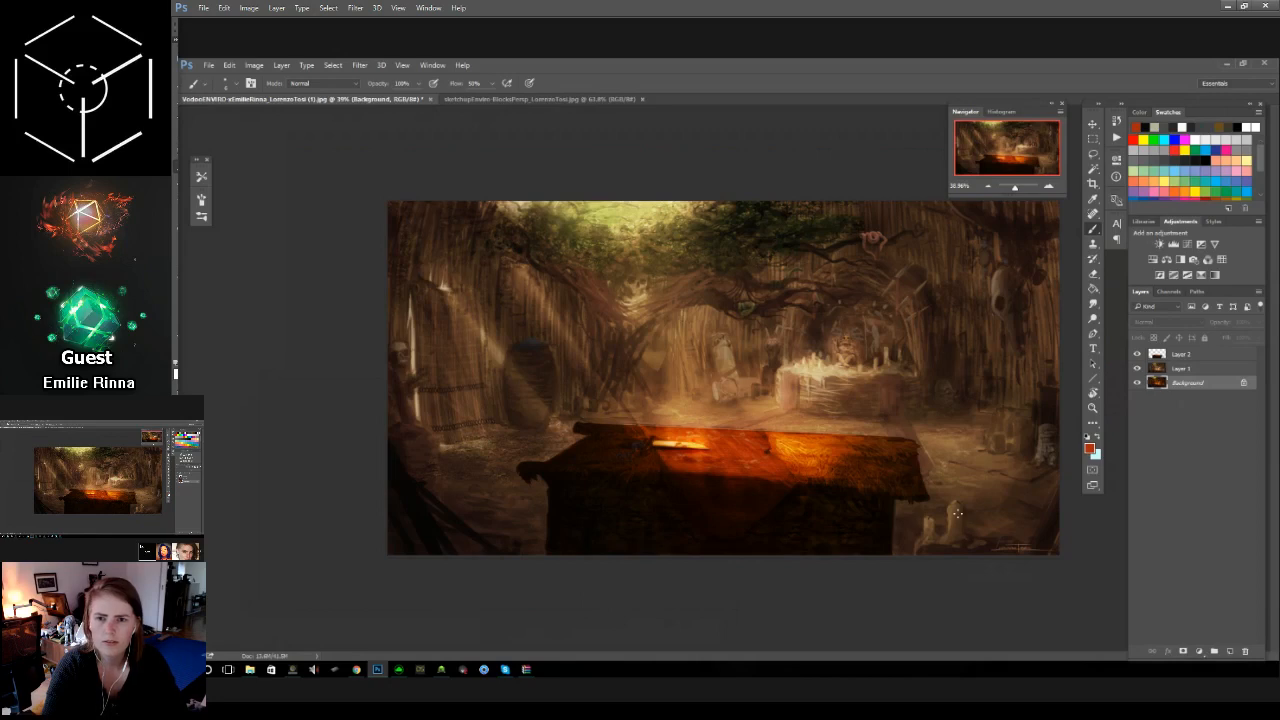
{"action": "left_click", "coordinate": [1186, 370]}
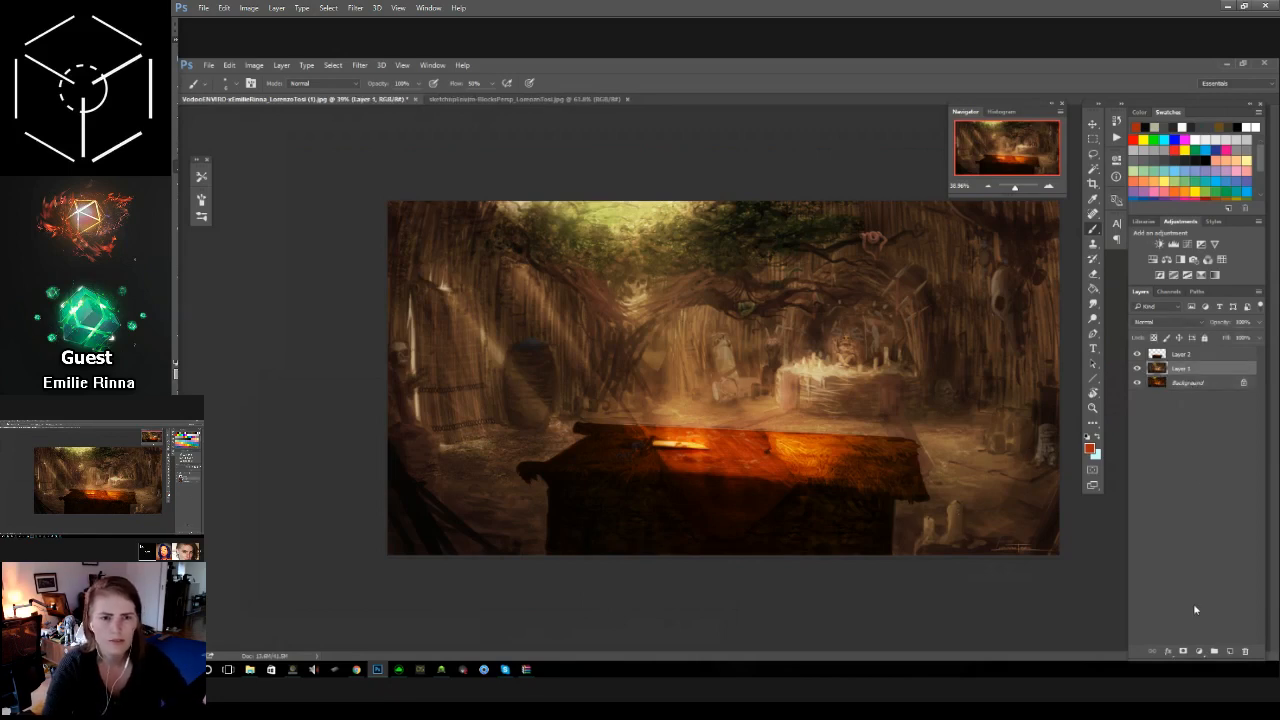
{"action": "left_click", "coordinate": [1183, 651]}
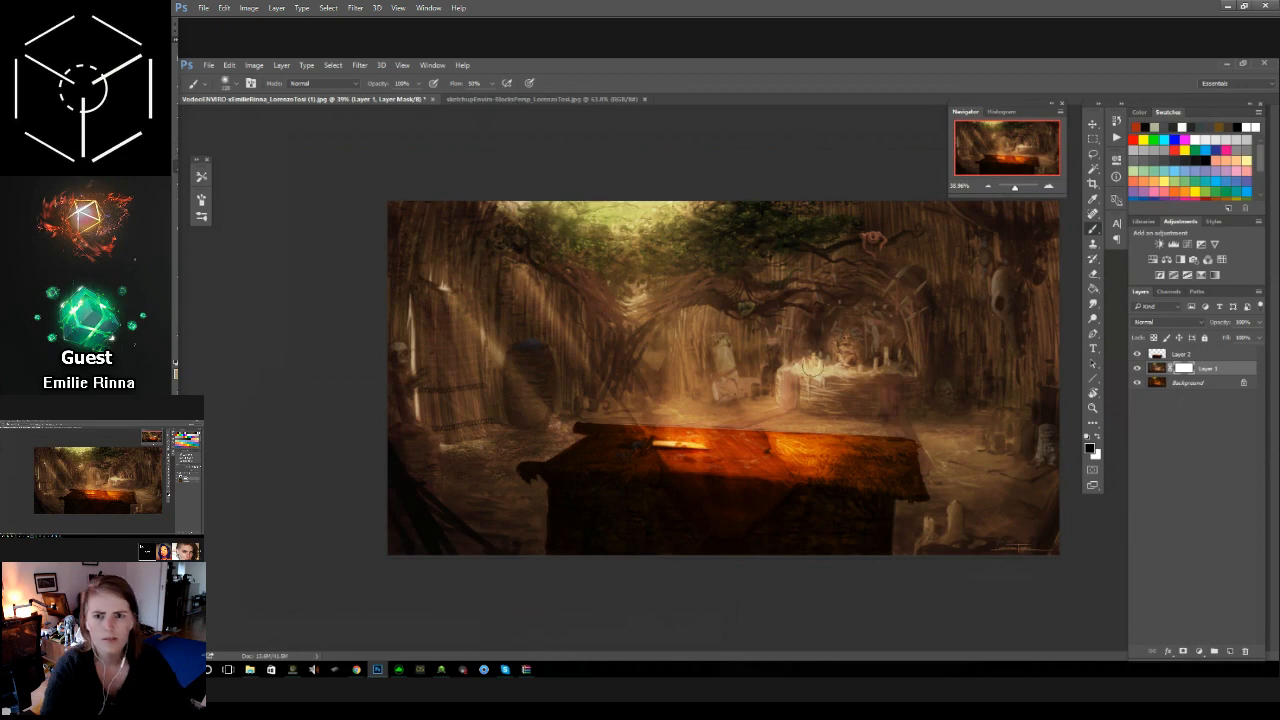
Step: Paint on the layer mask with an enlarged airbrush preset to bring back the candlelit altar's warm colours, and swap the foreground colour to white
{"action": "left_click", "coordinate": [201, 176]}
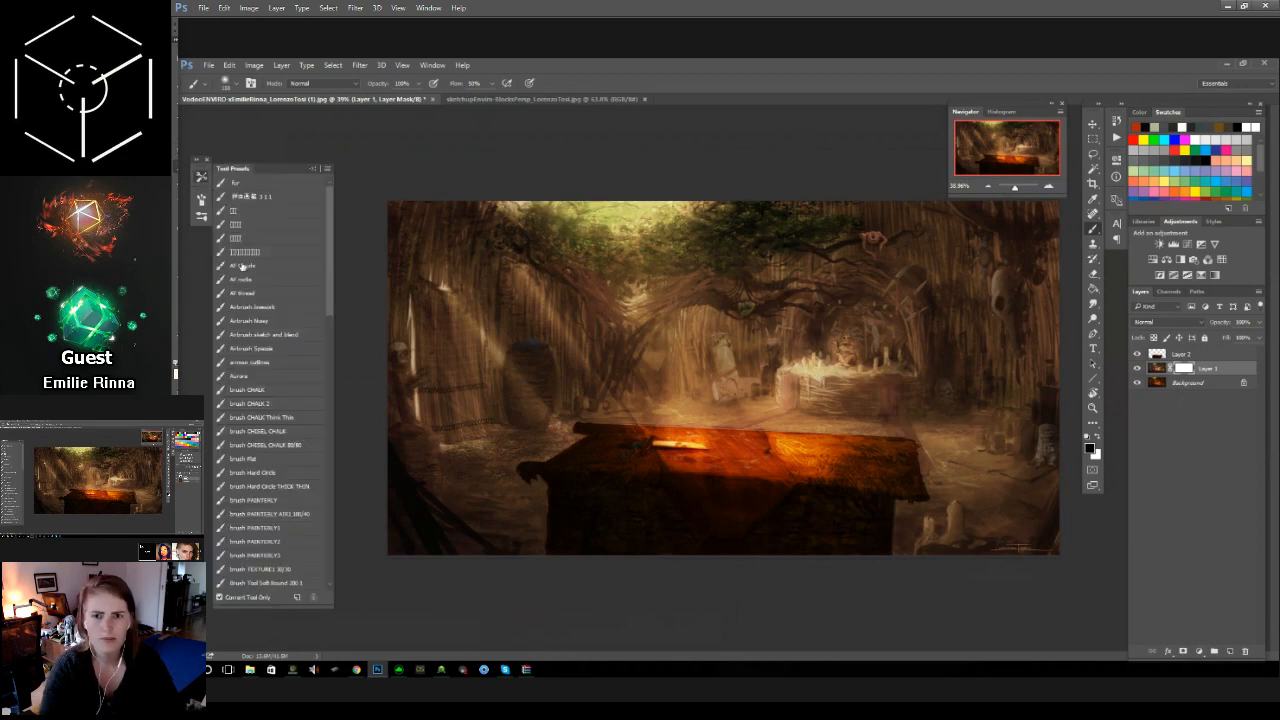
{"action": "left_click", "coordinate": [265, 320]}
{"action": "key", "text": "]"}
{"action": "key", "text": "]"}
{"action": "key", "text": "]"}
{"action": "key", "text": "]"}
{"action": "mouse_move", "coordinate": [822, 369]}
{"action": "left_mouse_down"}
{"action": "mouse_move", "coordinate": [859, 333]}
{"action": "mouse_move", "coordinate": [903, 349]}
{"action": "mouse_move", "coordinate": [872, 375]}
{"action": "mouse_move", "coordinate": [801, 381]}
{"action": "mouse_move", "coordinate": [882, 383]}
{"action": "left_mouse_up"}
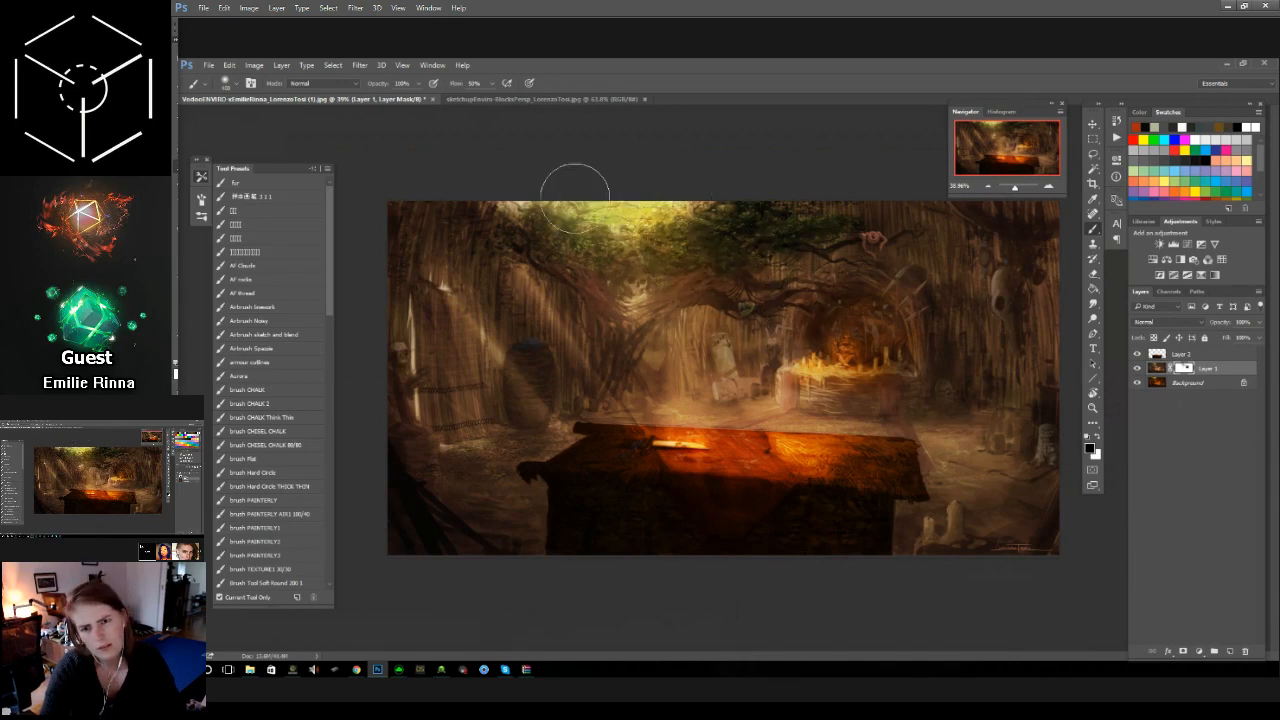
{"action": "key", "text": "x"}
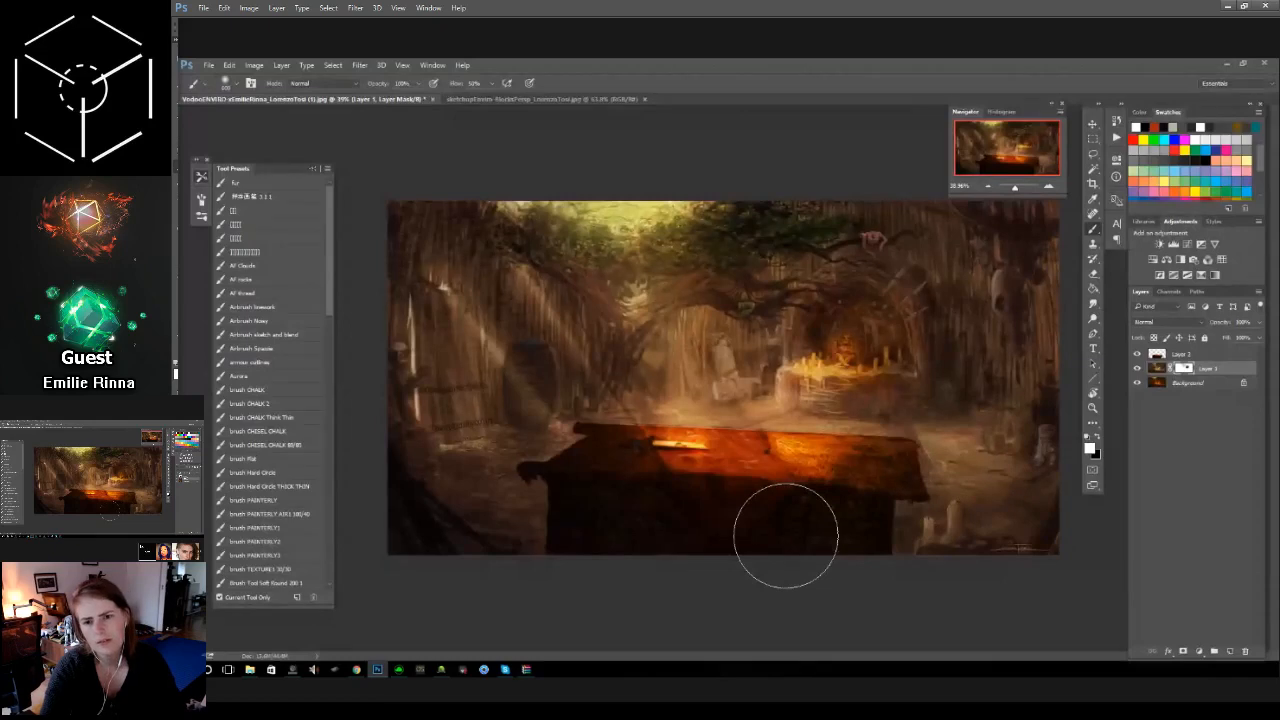
Step: Compare the masked painting with the SketchUp block-out, and examine the painting's table and altar at several sizes
{"action": "key", "text": "z"}
{"action": "mouse_move", "coordinate": [937, 574]}
{"action": "left_mouse_down"}
{"action": "mouse_move", "coordinate": [877, 591]}
{"action": "mouse_move", "coordinate": [908, 588]}
{"action": "left_mouse_up"}
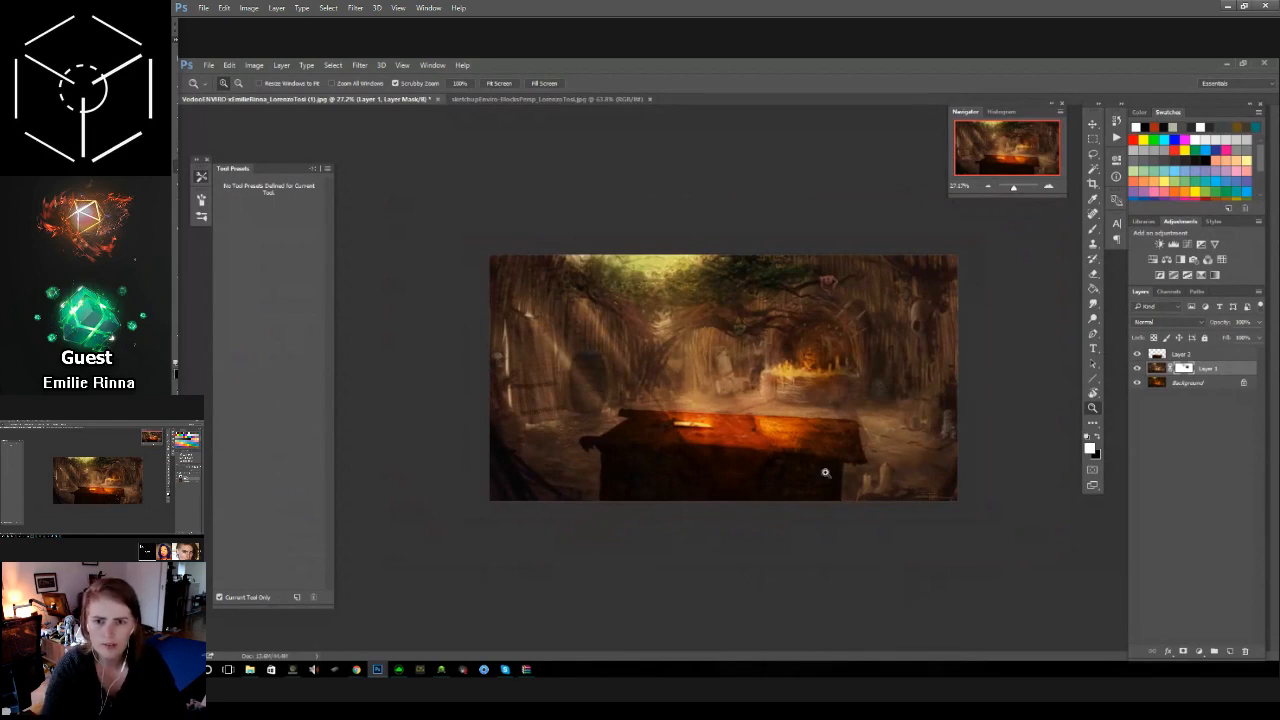
{"action": "left_click", "coordinate": [609, 100]}
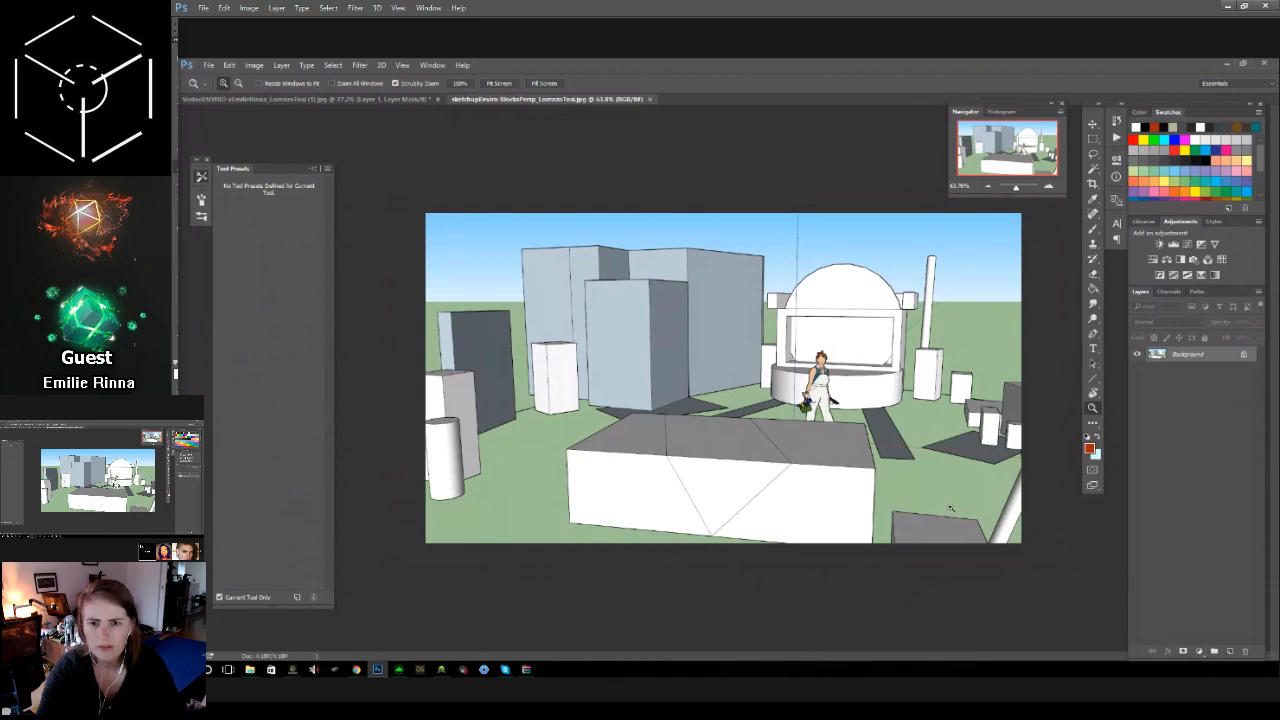
{"action": "scroll", "coordinate": [924, 481], "scroll_direction": "up", "scroll_amount": 1}
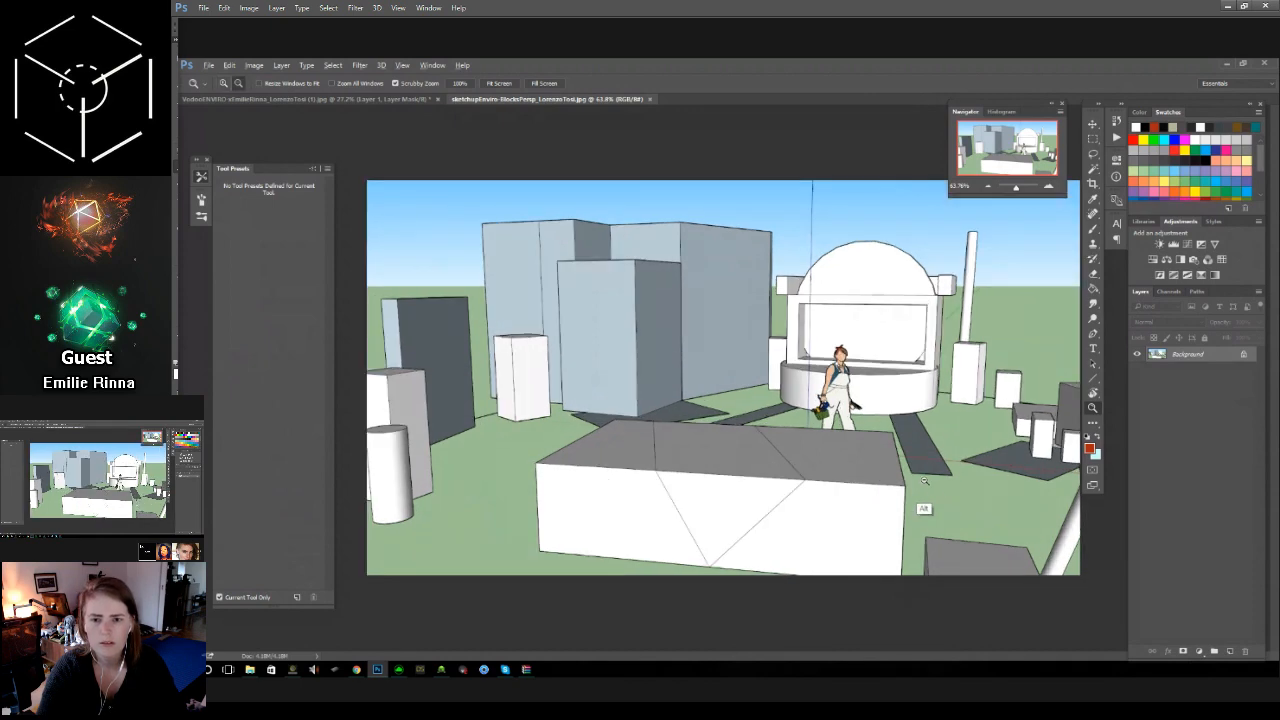
{"action": "scroll", "coordinate": [924, 481], "scroll_direction": "down", "scroll_amount": 1}
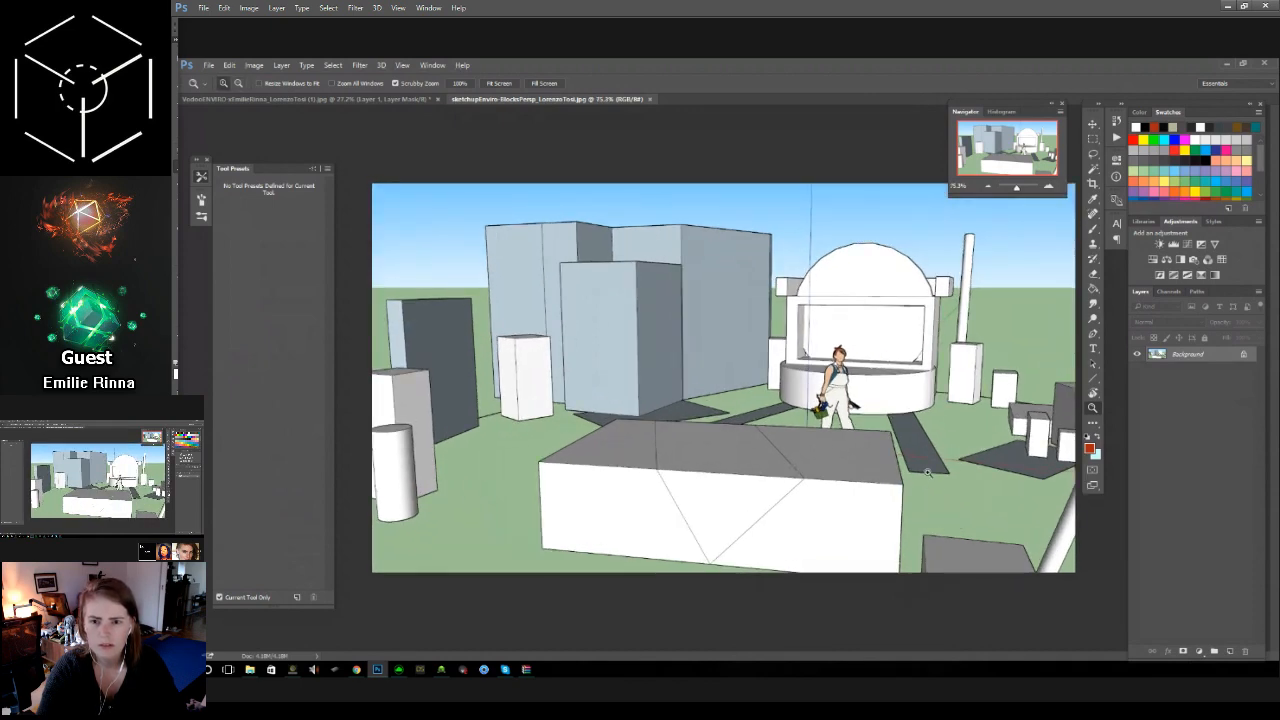
{"action": "left_click", "coordinate": [392, 102]}
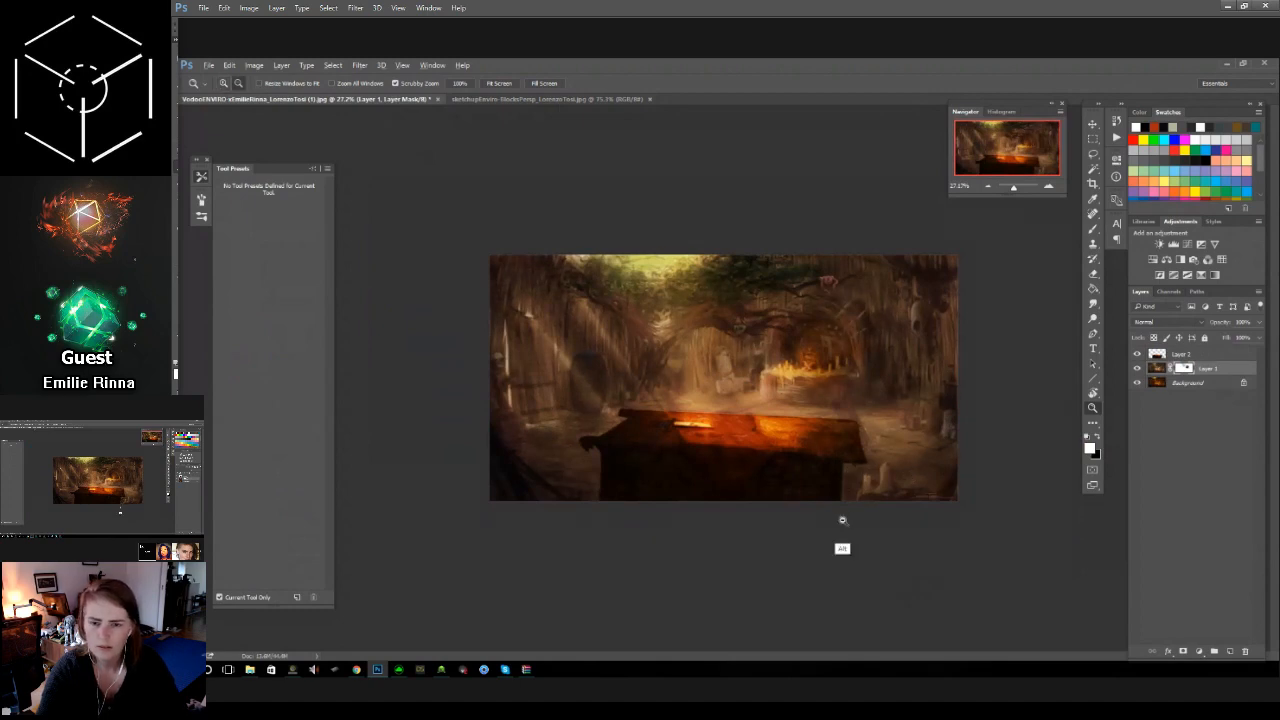
{"action": "scroll", "coordinate": [857, 521], "scroll_direction": "up", "scroll_amount": 1}
{"action": "scroll", "coordinate": [857, 521], "scroll_direction": "up", "scroll_amount": 2}
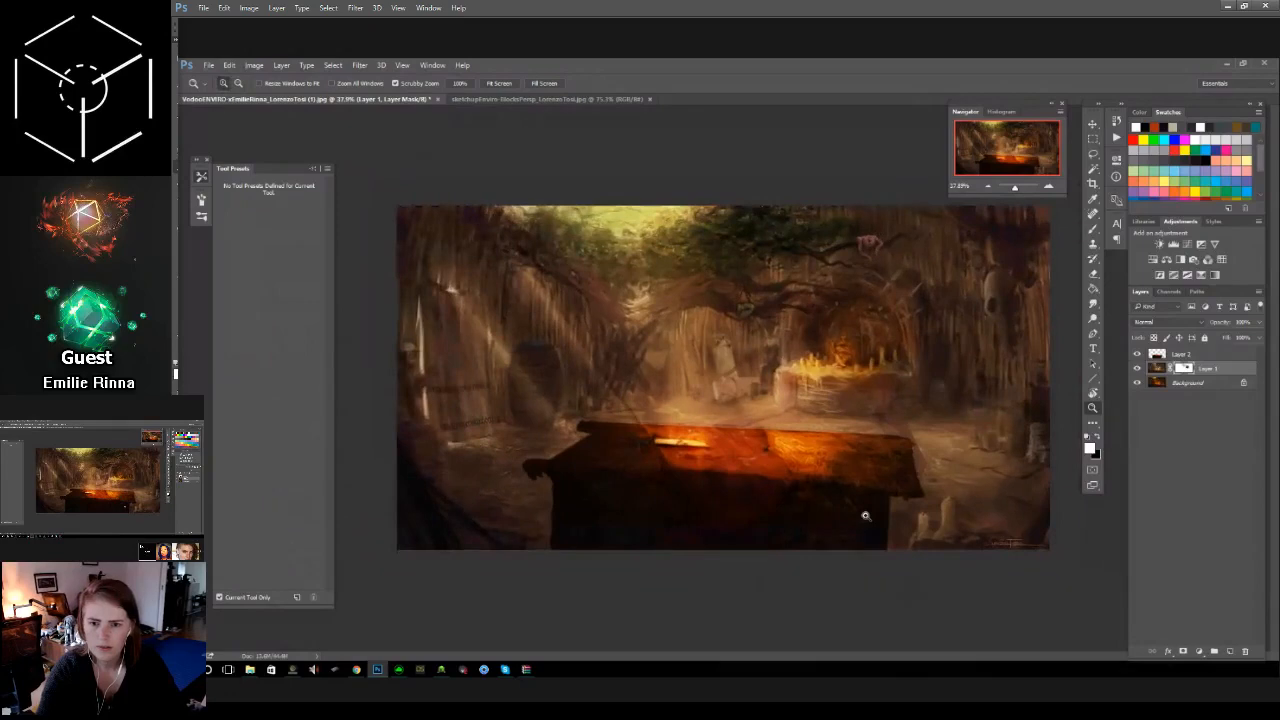
{"action": "scroll", "coordinate": [834, 563], "scroll_direction": "down", "scroll_amount": 2}
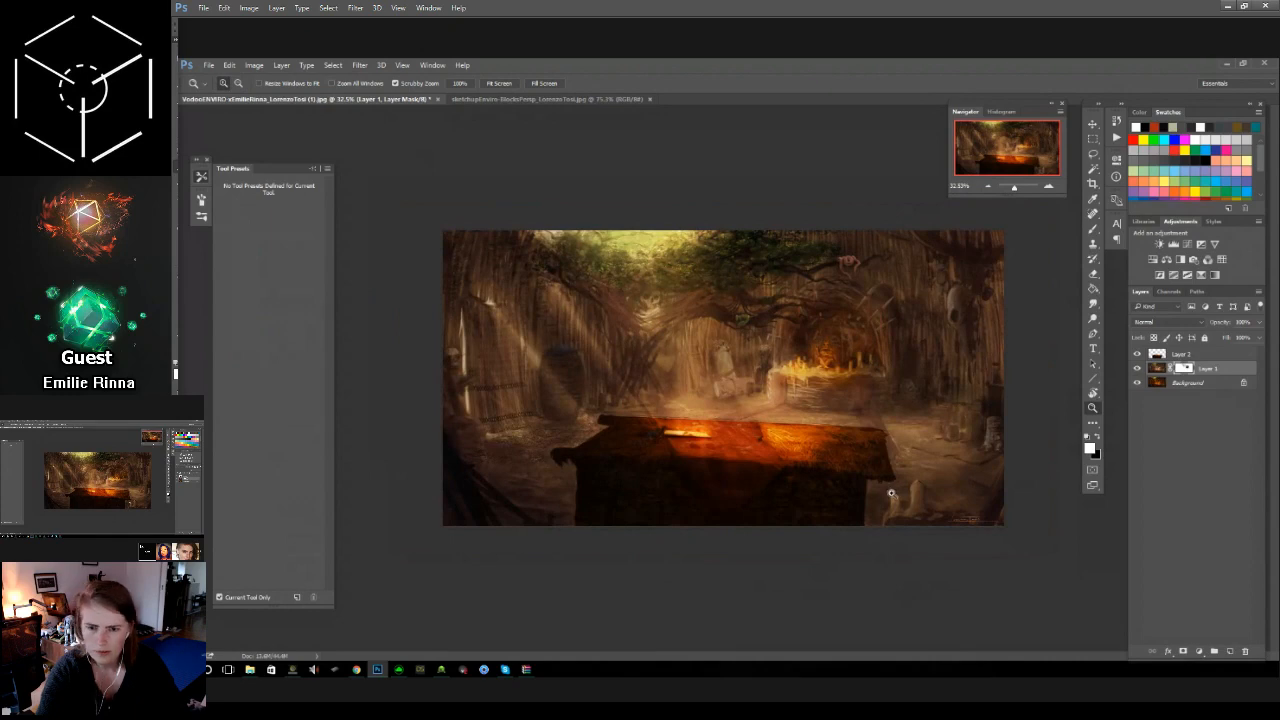
{"action": "scroll", "coordinate": [826, 563], "scroll_direction": "down", "scroll_amount": 1}
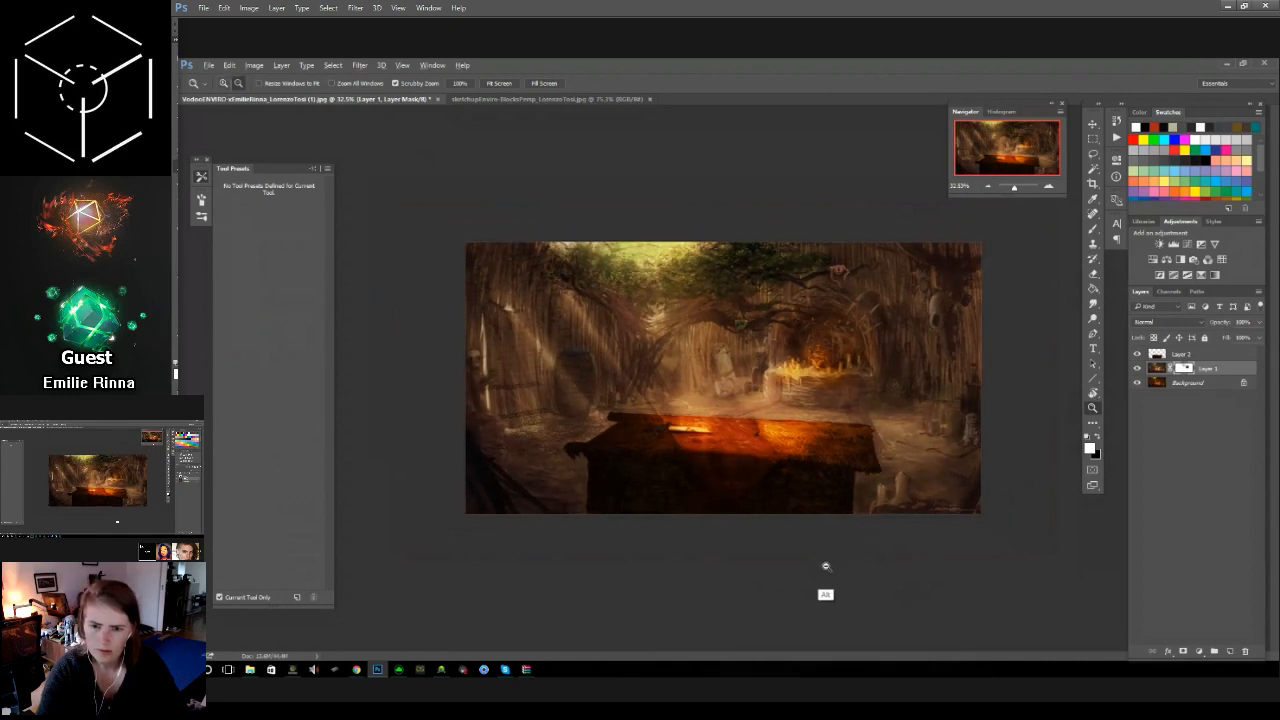
{"action": "scroll", "coordinate": [840, 560], "scroll_direction": "up", "scroll_amount": 2}
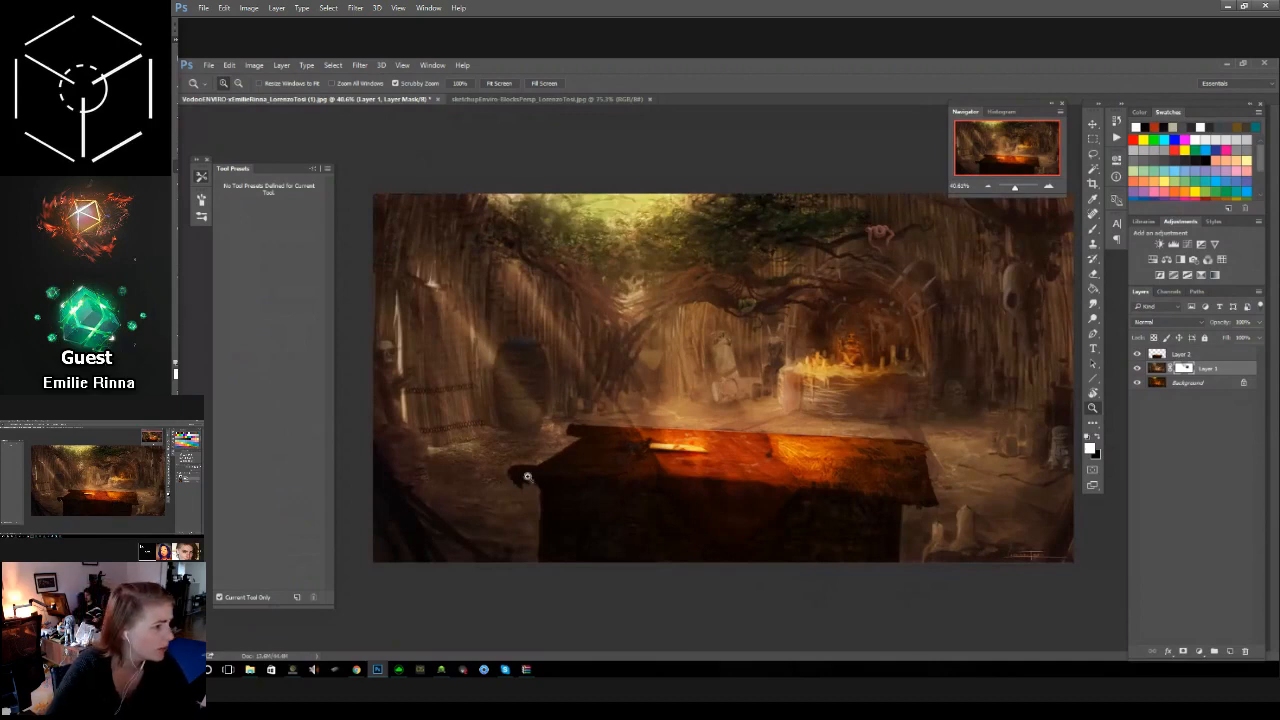
{"action": "left_click", "coordinate": [526, 669]}
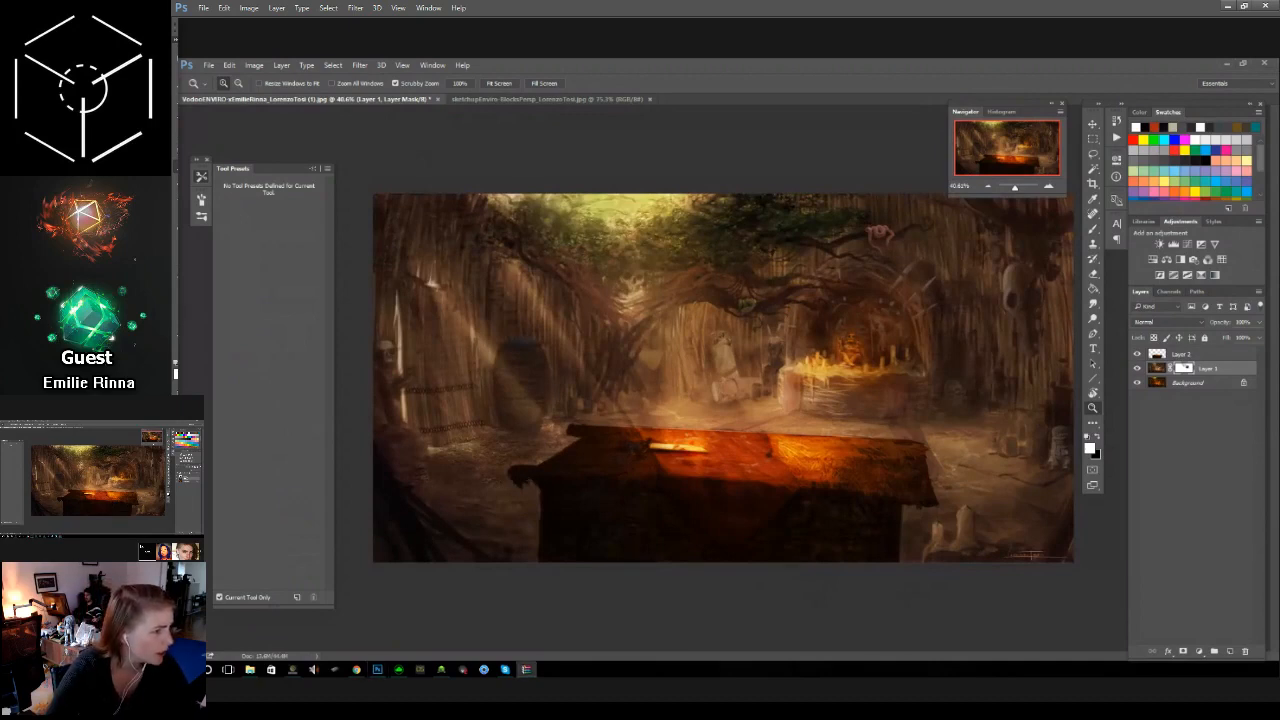
Step: Add a Color Lookup adjustment above Layer 2 of the voodoo painting and give it the Crisp_Winter.look 3DLUT file
{"action": "key", "text": "alt+Tab"}
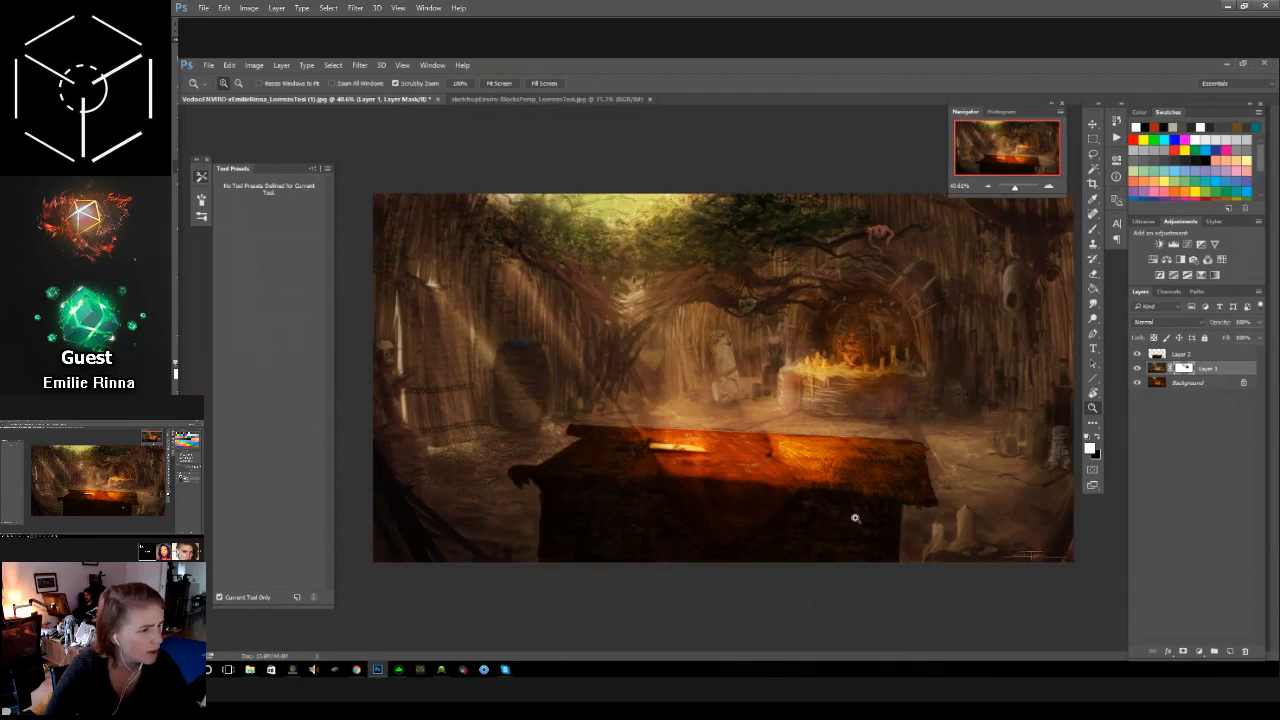
{"action": "left_click_drag", "start_coordinate": [847, 522], "coordinate": [836, 526]}
{"action": "left_click", "coordinate": [1218, 356]}
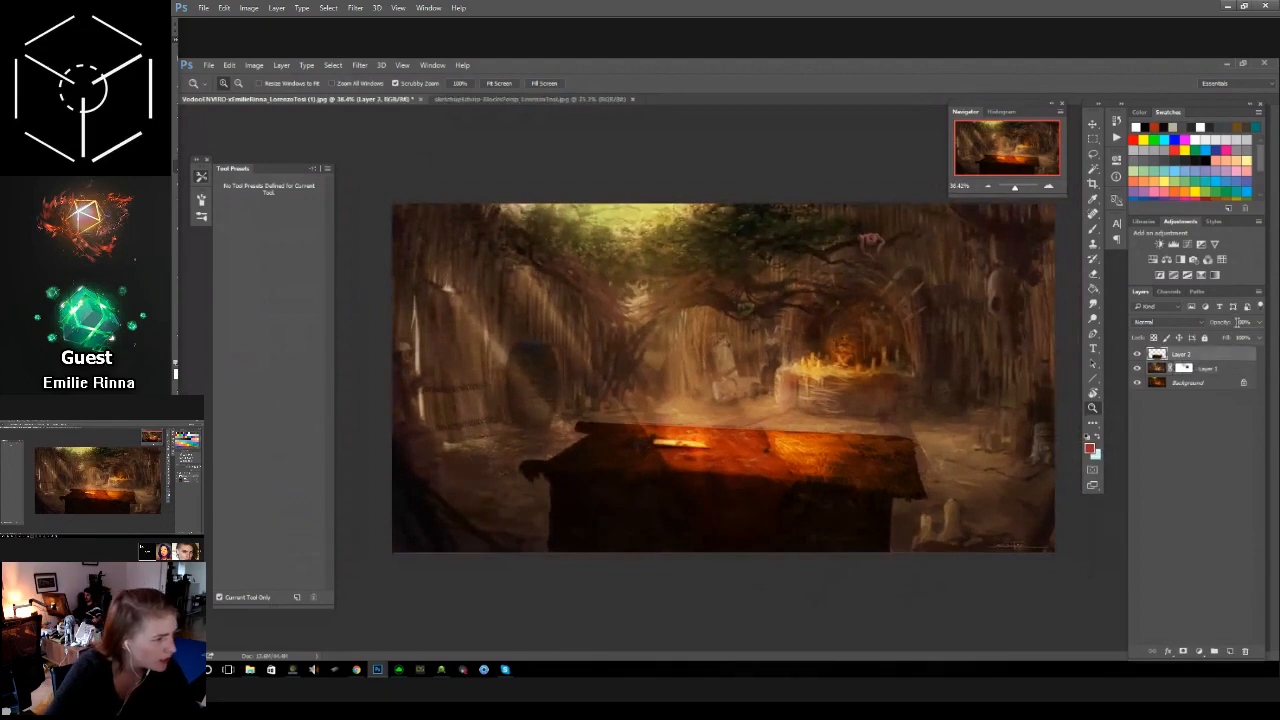
{"action": "left_click", "coordinate": [1221, 260]}
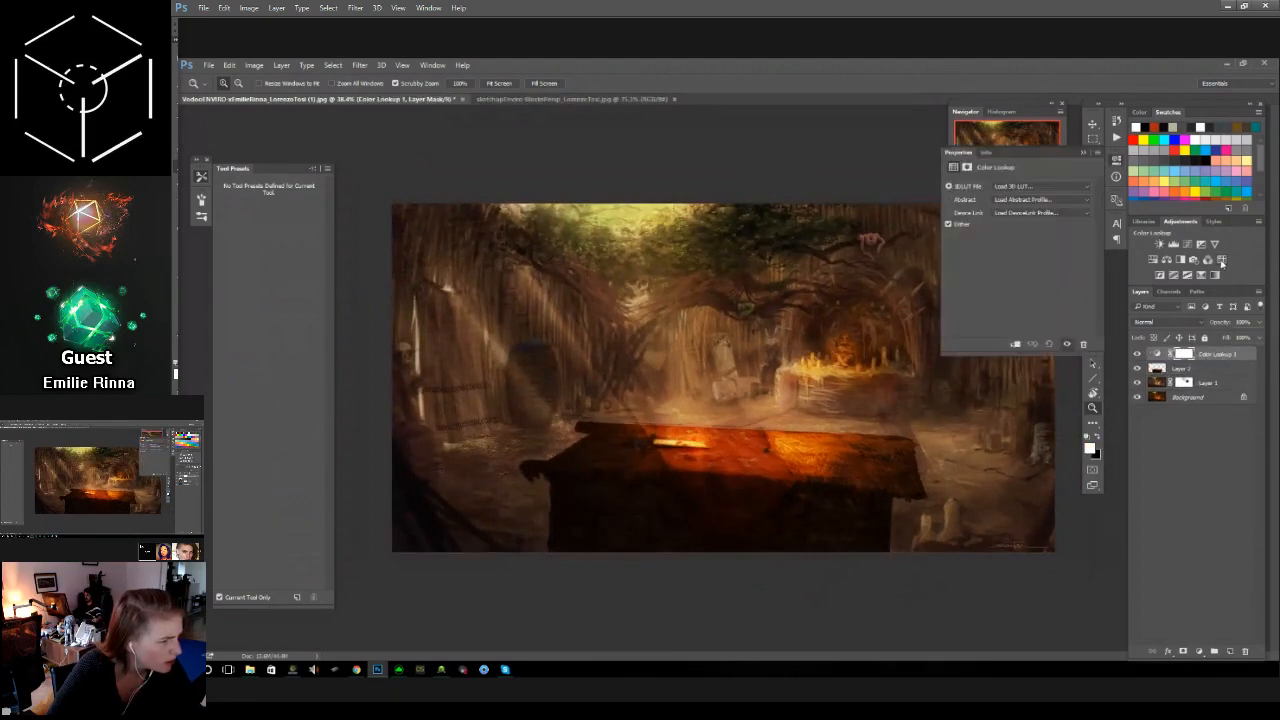
{"action": "left_click", "coordinate": [1085, 187]}
{"action": "left_click", "coordinate": [1067, 289]}
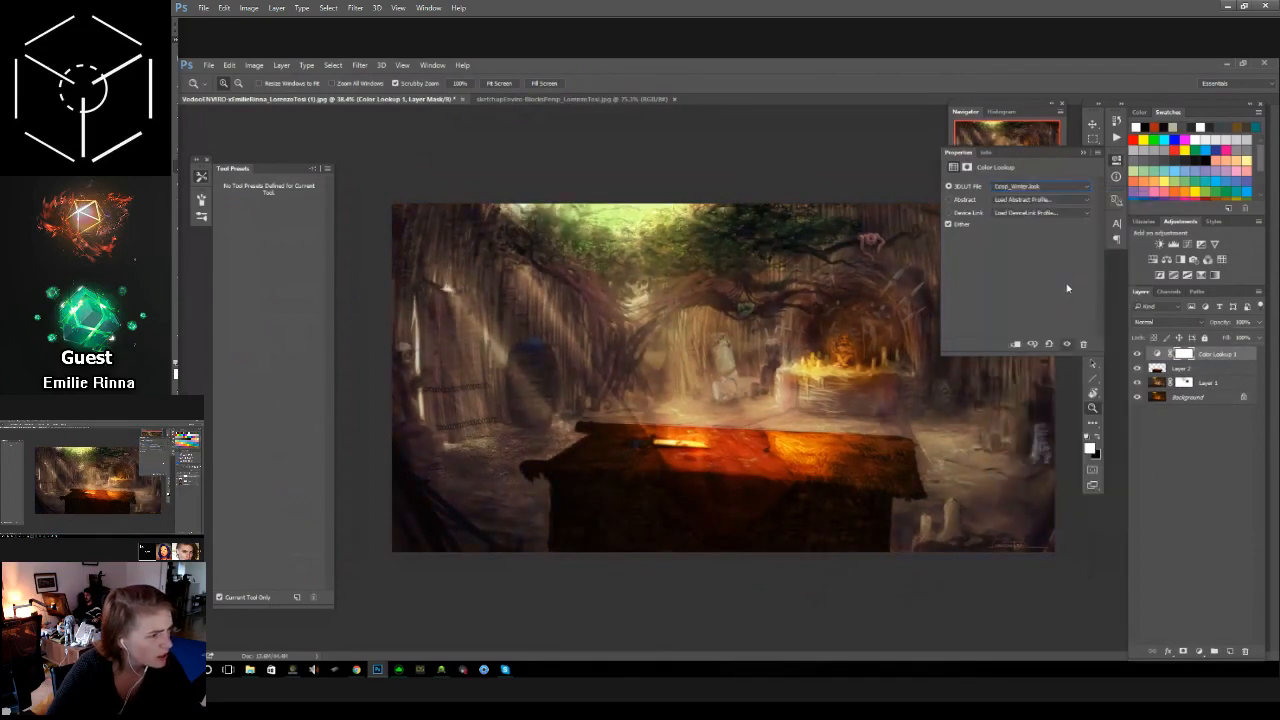
{"action": "left_click", "coordinate": [1117, 200]}
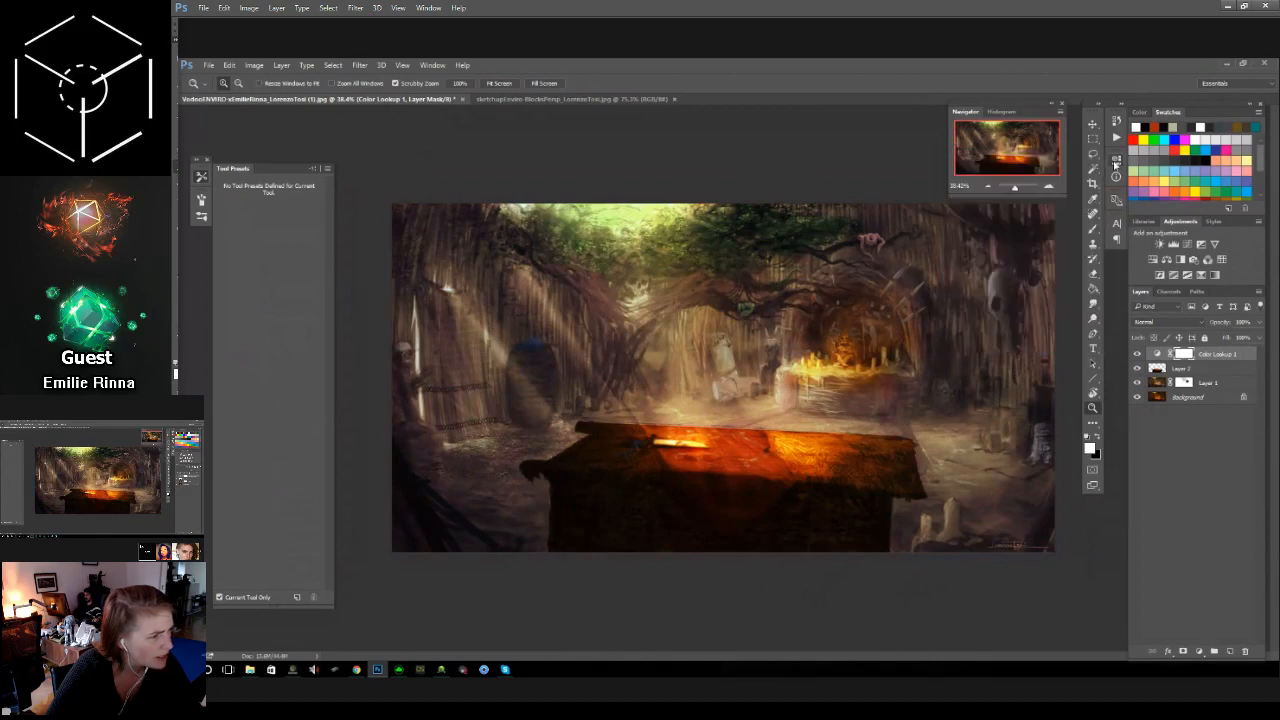
Step: Create a new layer above the Color Lookup, set its blend mode to Color Dodge, and turn off Transparency Shapes Layer in its blending options
{"action": "key", "text": "b"}
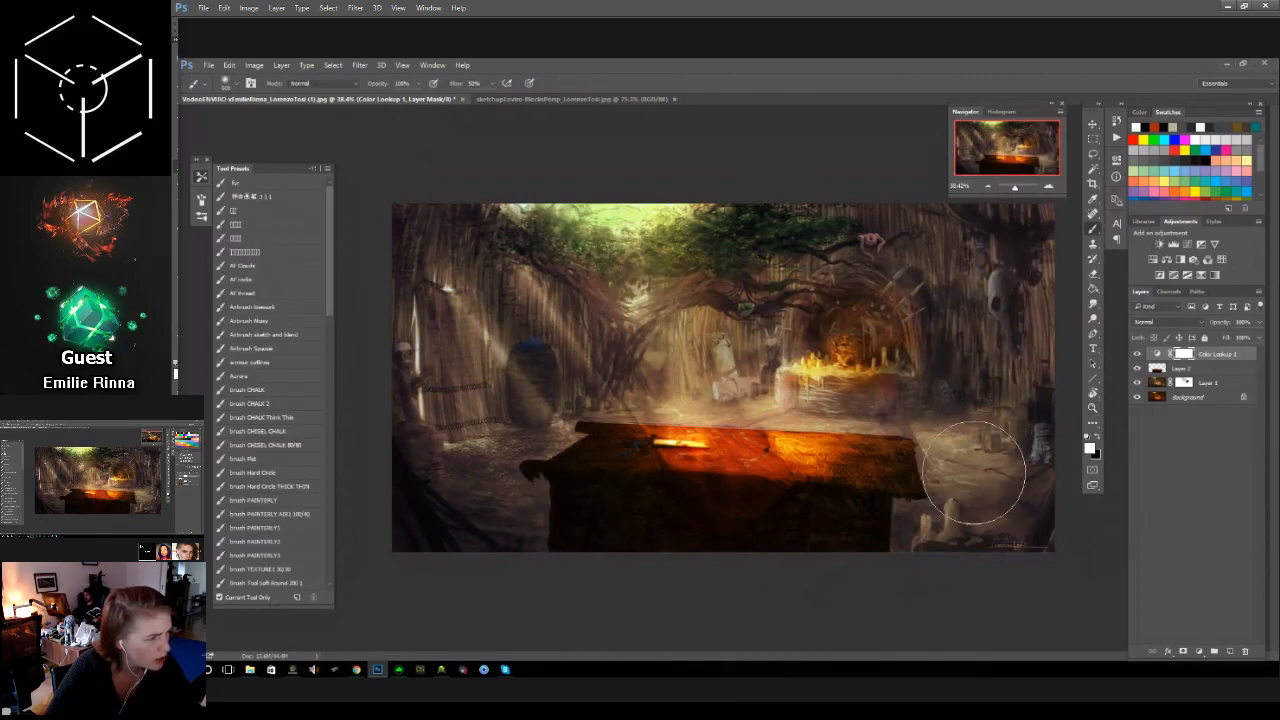
{"action": "left_click", "coordinate": [1231, 651]}
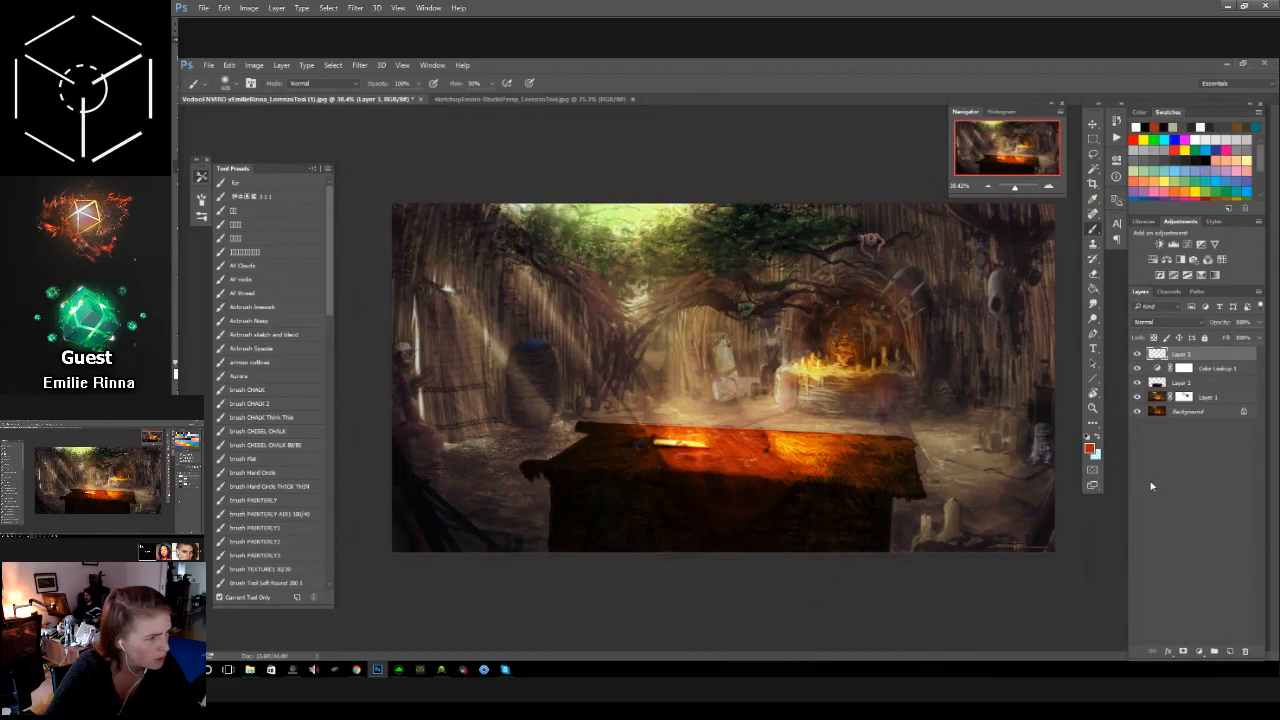
{"action": "left_click", "coordinate": [1197, 322]}
{"action": "left_click", "coordinate": [1165, 406]}
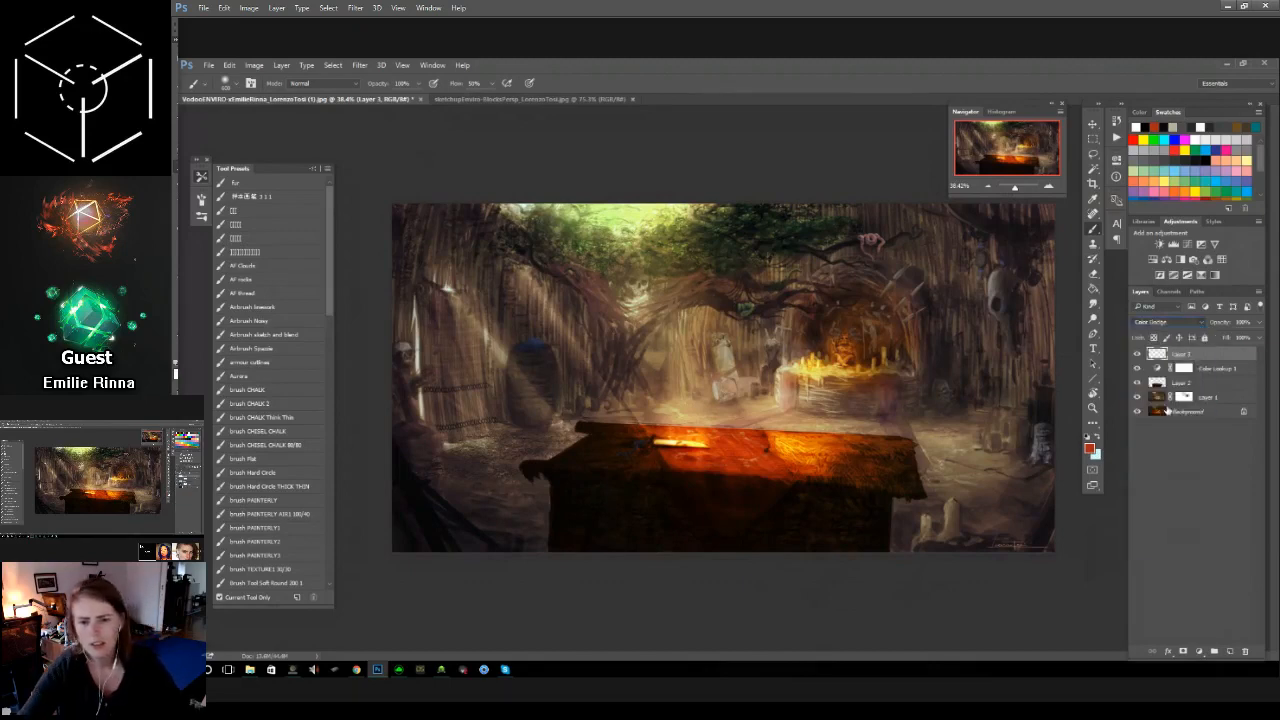
{"action": "double_click", "coordinate": [1157, 354]}
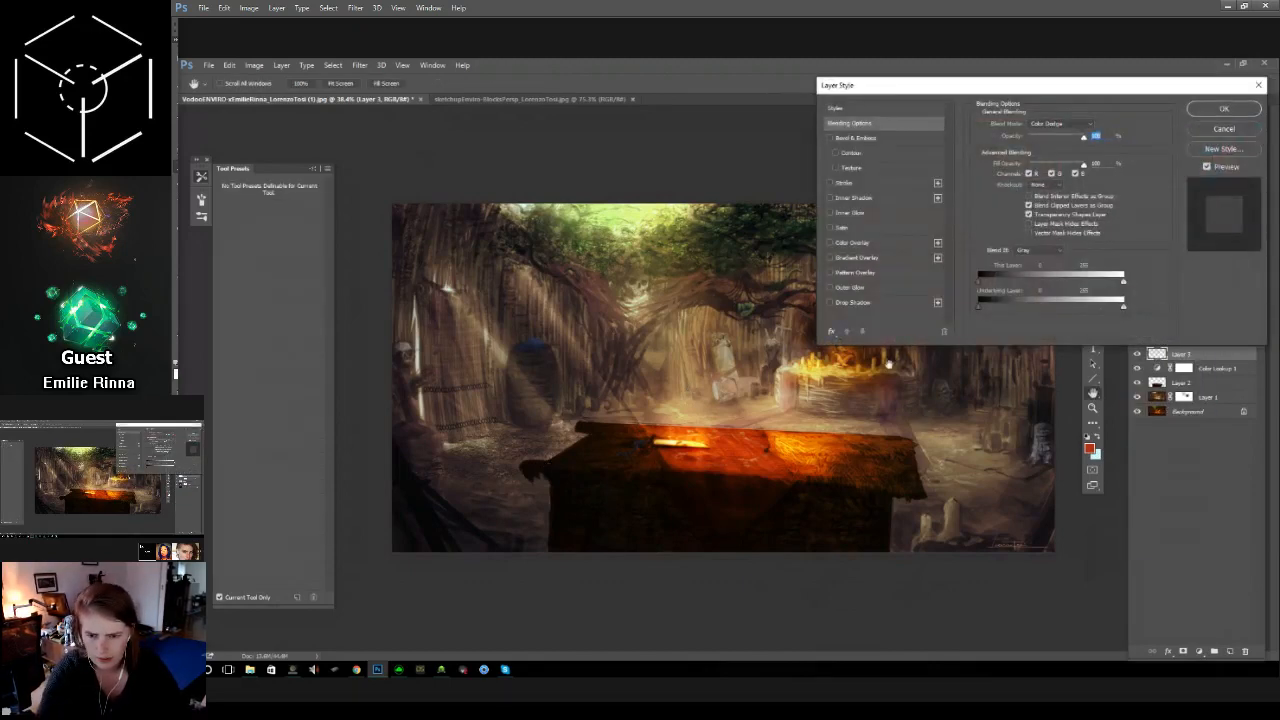
{"action": "left_click", "coordinate": [1029, 214]}
{"action": "left_click", "coordinate": [1224, 109]}
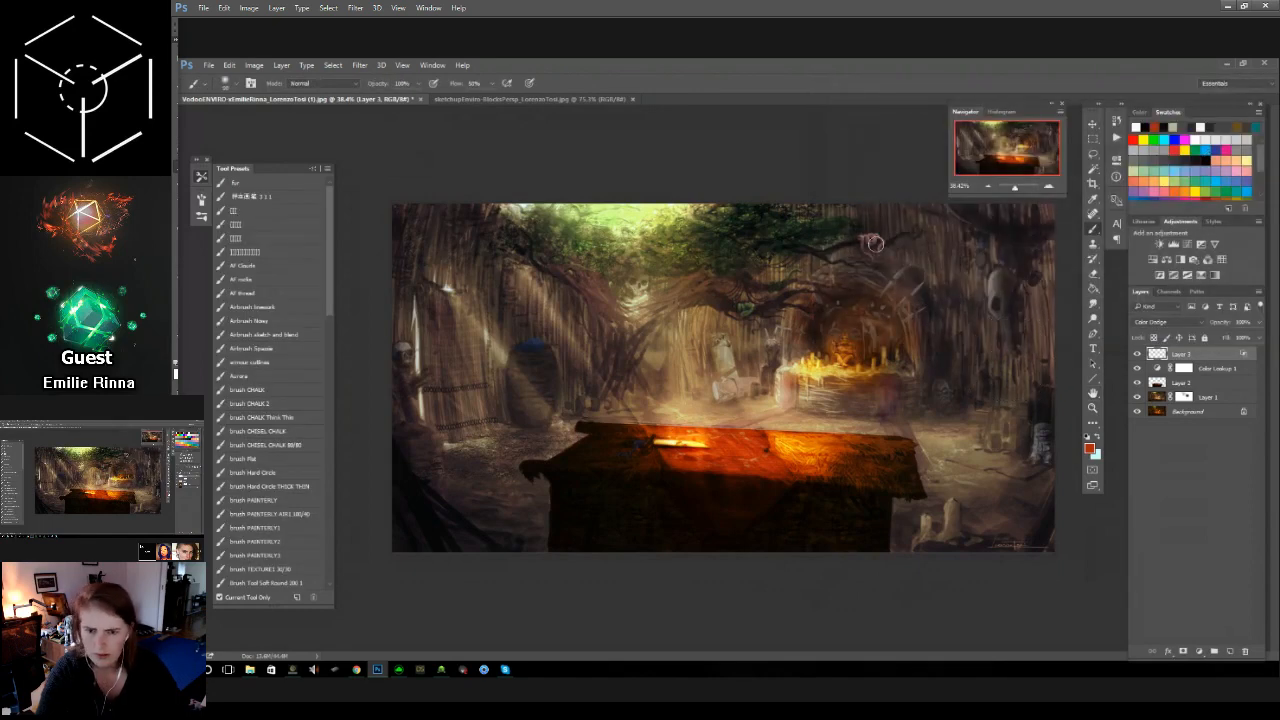
Step: Try a dark blue Color Dodge stroke on the barrel by the bamboo wall, and undo it
{"action": "left_click_drag", "start_coordinate": [545, 375], "coordinate": [531, 345]}
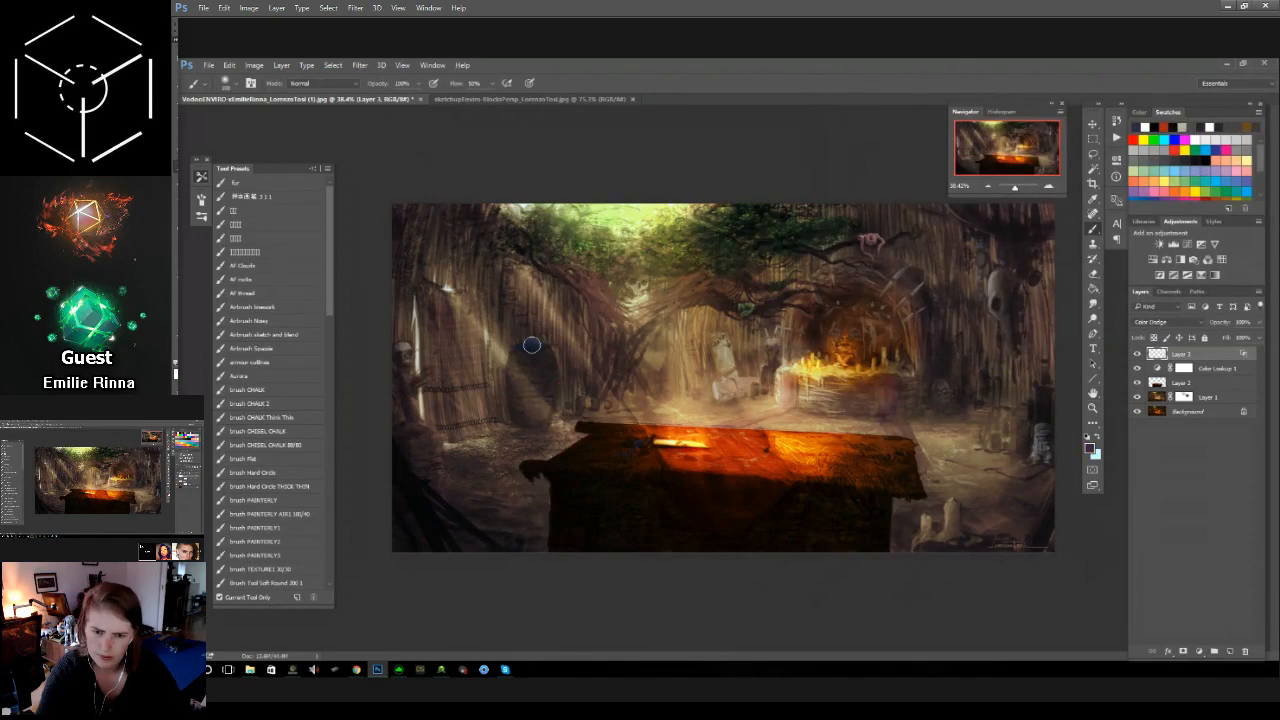
{"action": "key", "text": "ctrl+z"}
{"action": "key", "text": "z"}
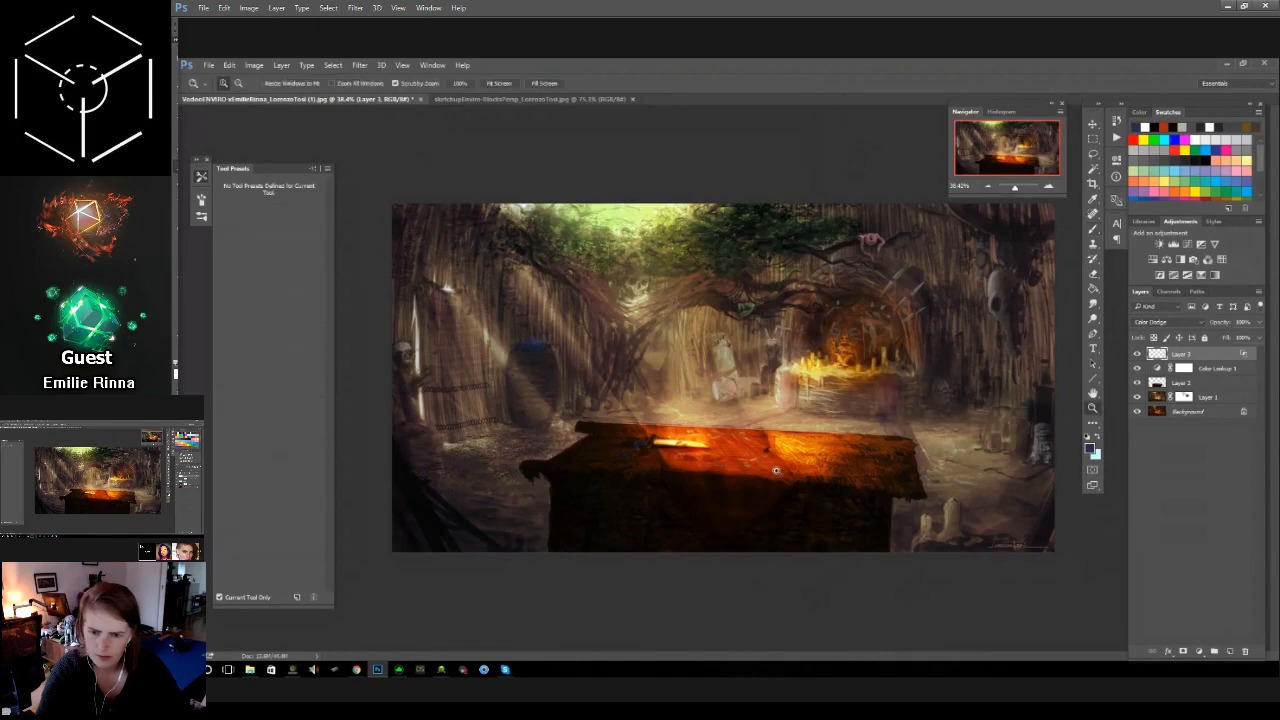
{"action": "left_click_drag", "start_coordinate": [926, 498], "coordinate": [871, 528]}
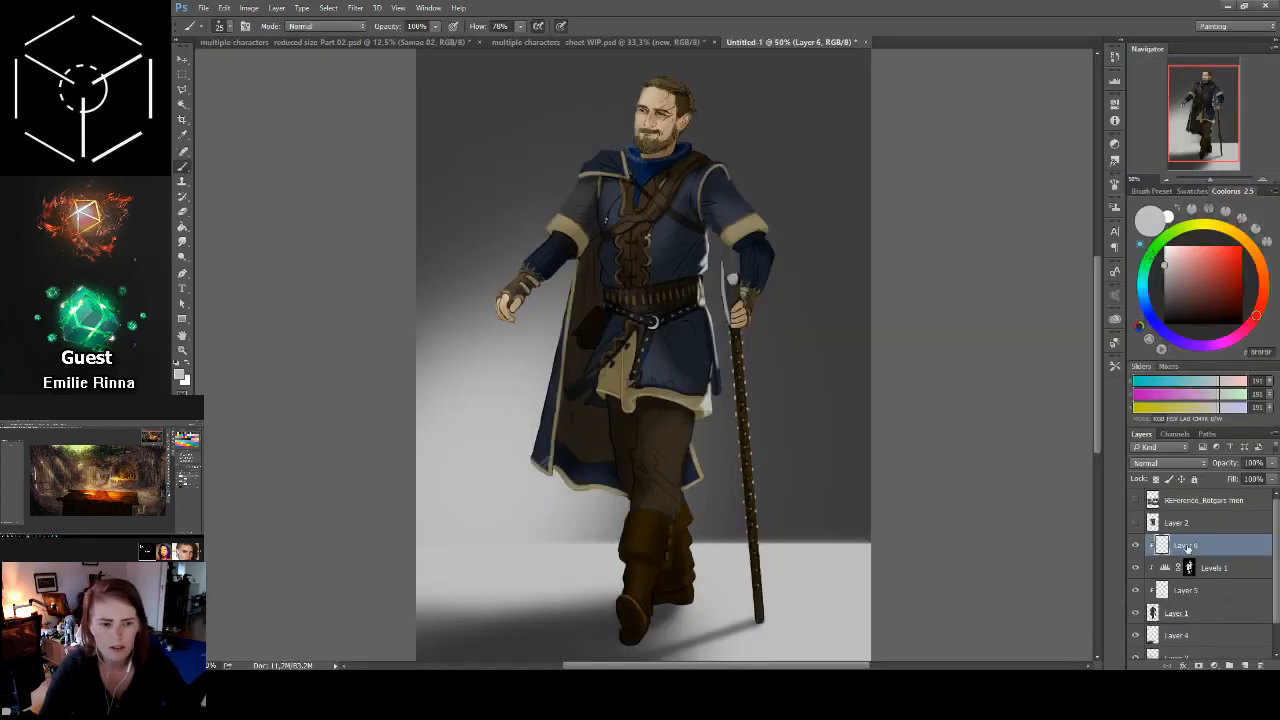
Step: Paint a light grey rim-light stroke along the character's cloak edge beside the leg on Layer 6, and resize the brush
{"action": "mouse_move", "coordinate": [693, 414]}
{"action": "left_mouse_down"}
{"action": "mouse_move", "coordinate": [680, 456]}
{"action": "mouse_move", "coordinate": [696, 415]}
{"action": "mouse_move", "coordinate": [678, 476]}
{"action": "mouse_move", "coordinate": [697, 442]}
{"action": "mouse_move", "coordinate": [695, 482]}
{"action": "left_mouse_up"}
{"action": "key", "text": "bracketright"}
{"action": "key", "text": "bracketright"}
{"action": "key", "text": "bracketright"}
{"action": "key", "text": "bracketright"}
{"action": "key", "text": "bracketright"}
{"action": "key", "text": "bracketleft"}
{"action": "key", "text": "bracketleft"}
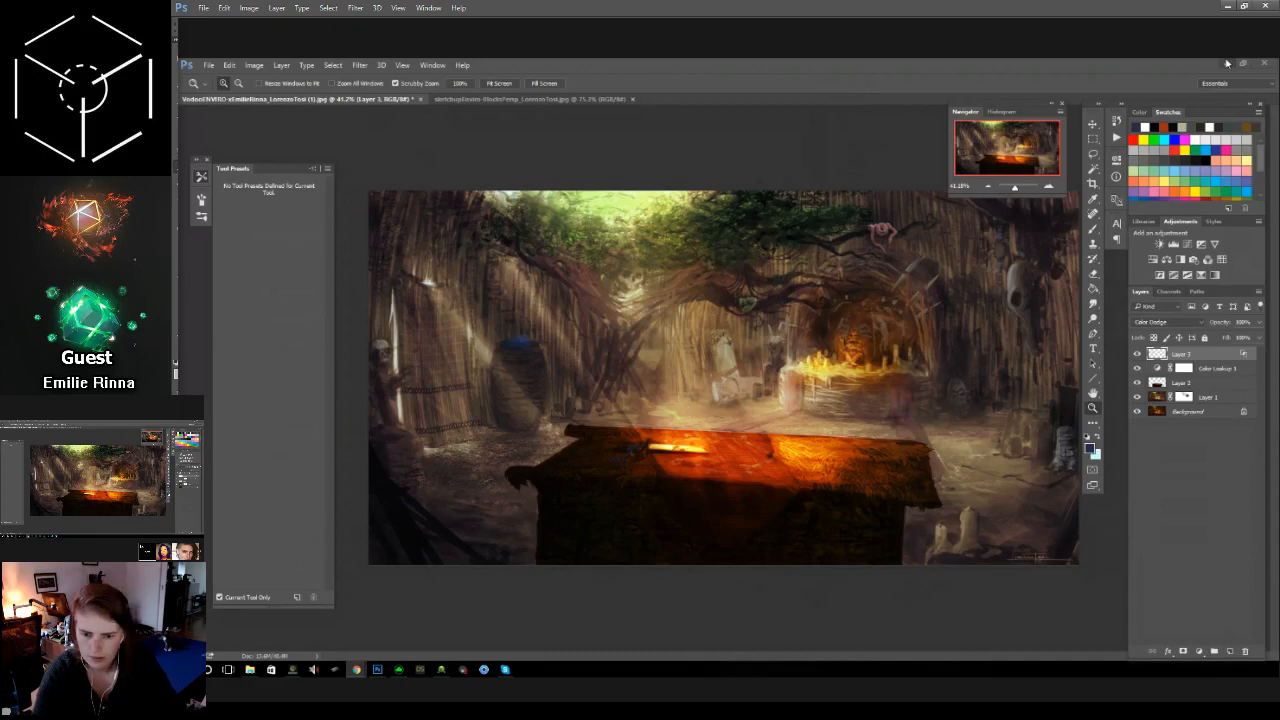
{"action": "left_click", "coordinate": [1227, 63]}
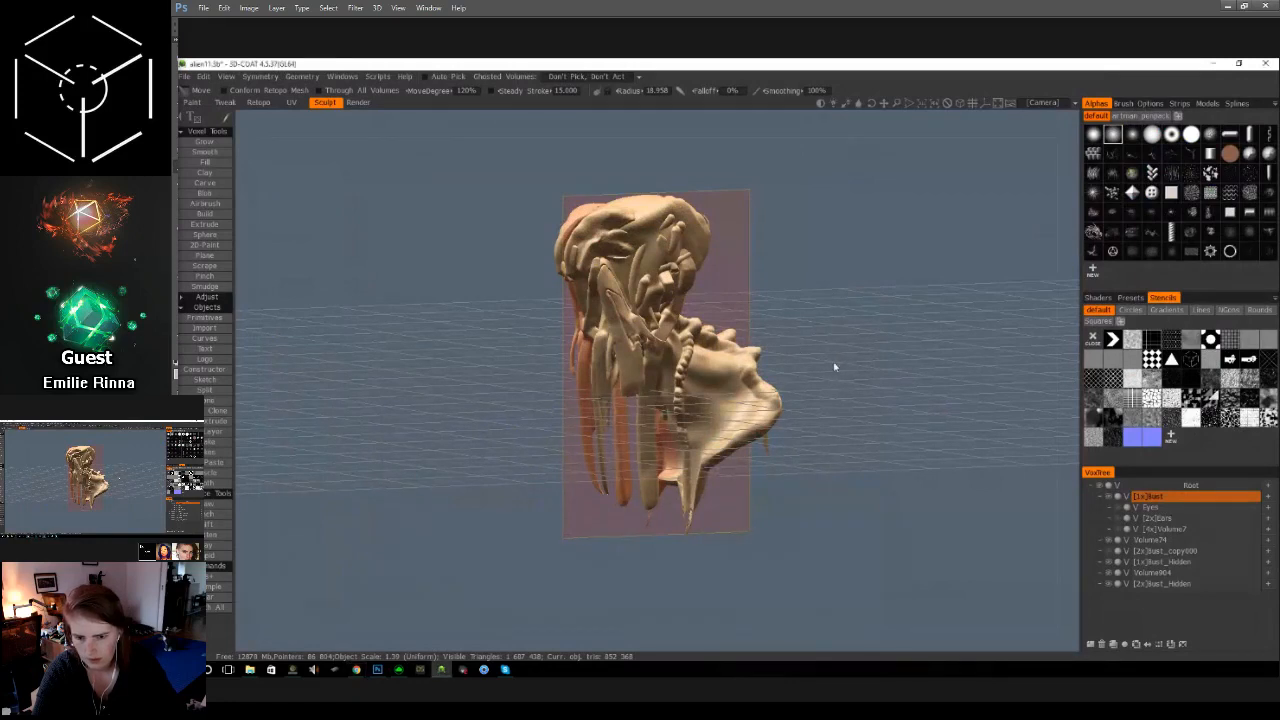
{"action": "left_click", "coordinate": [798, 347]}
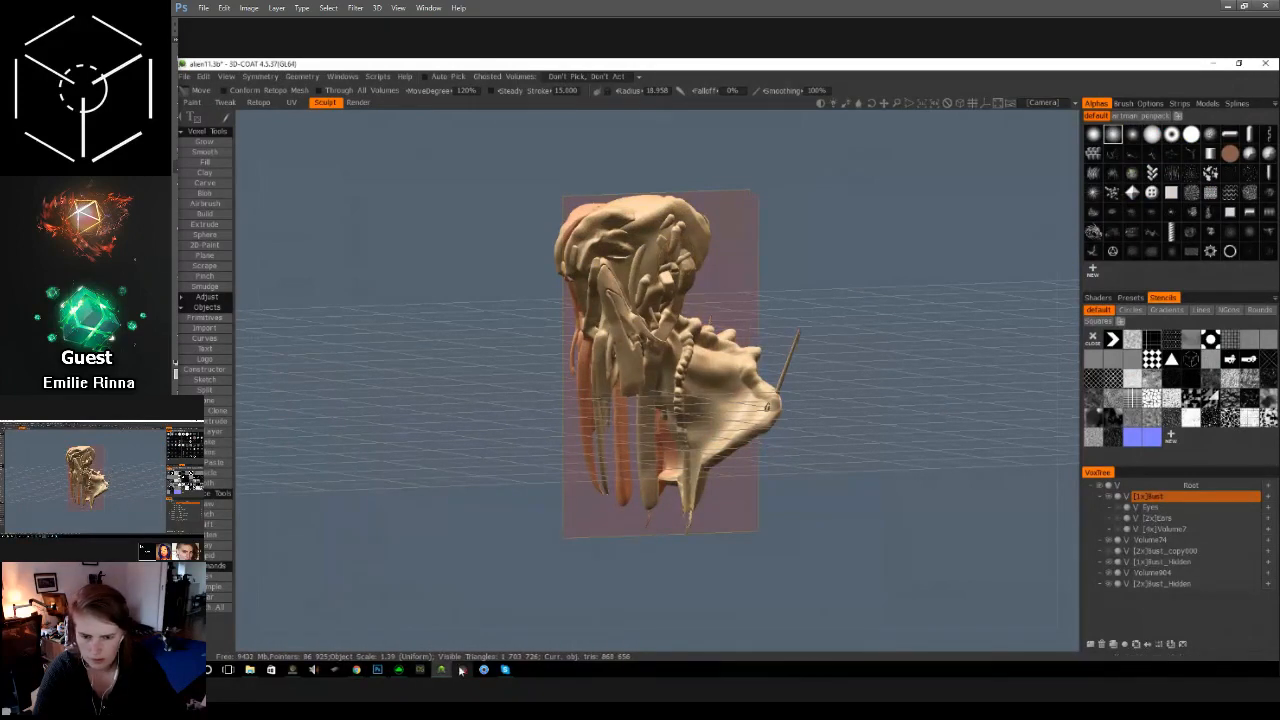
{"action": "left_click", "coordinate": [378, 670]}
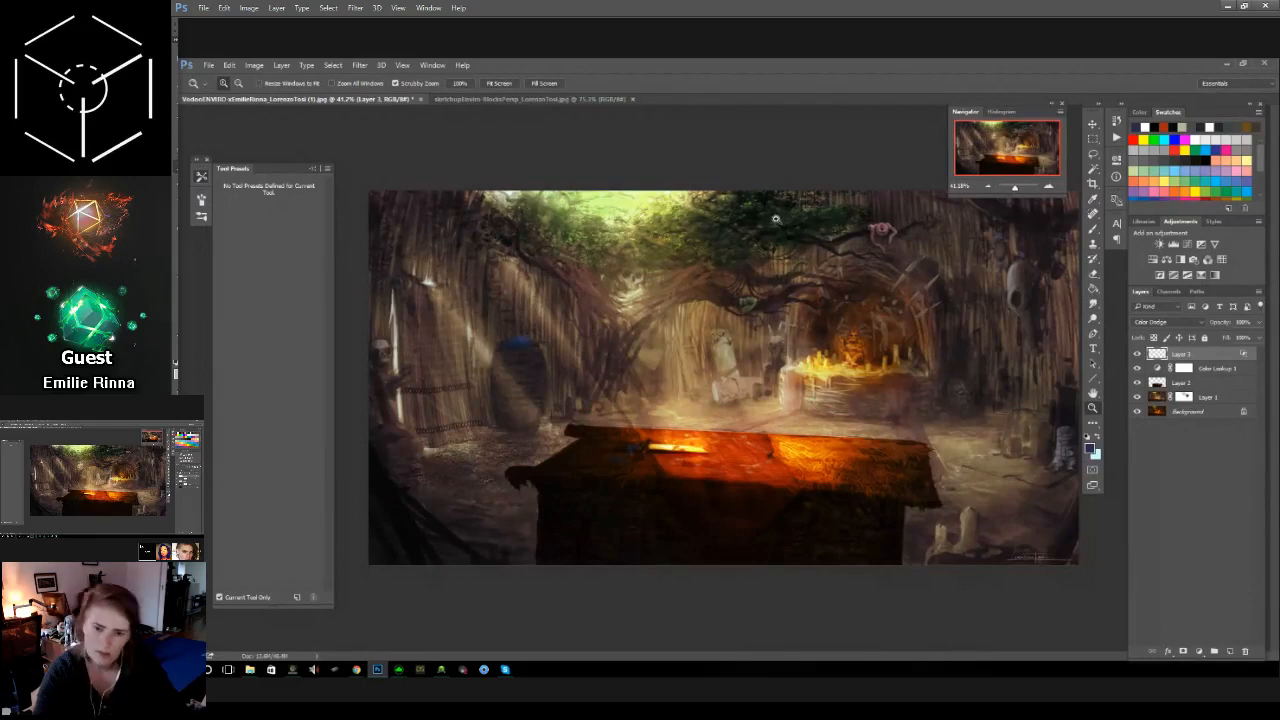
Step: Examine the colour-graded voodoo painting's table and altar up close and at reduced sizes
{"action": "left_click", "coordinate": [724, 338]}
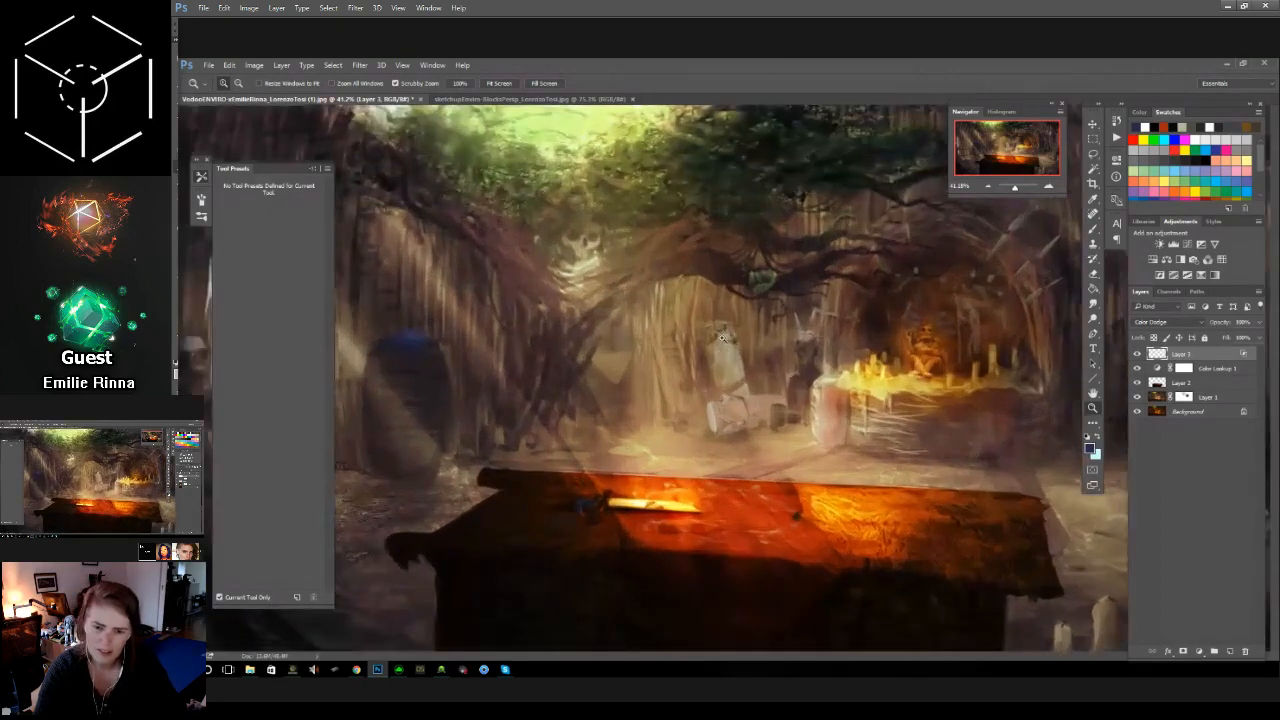
{"action": "left_click_drag", "start_coordinate": [722, 338], "coordinate": [690, 337]}
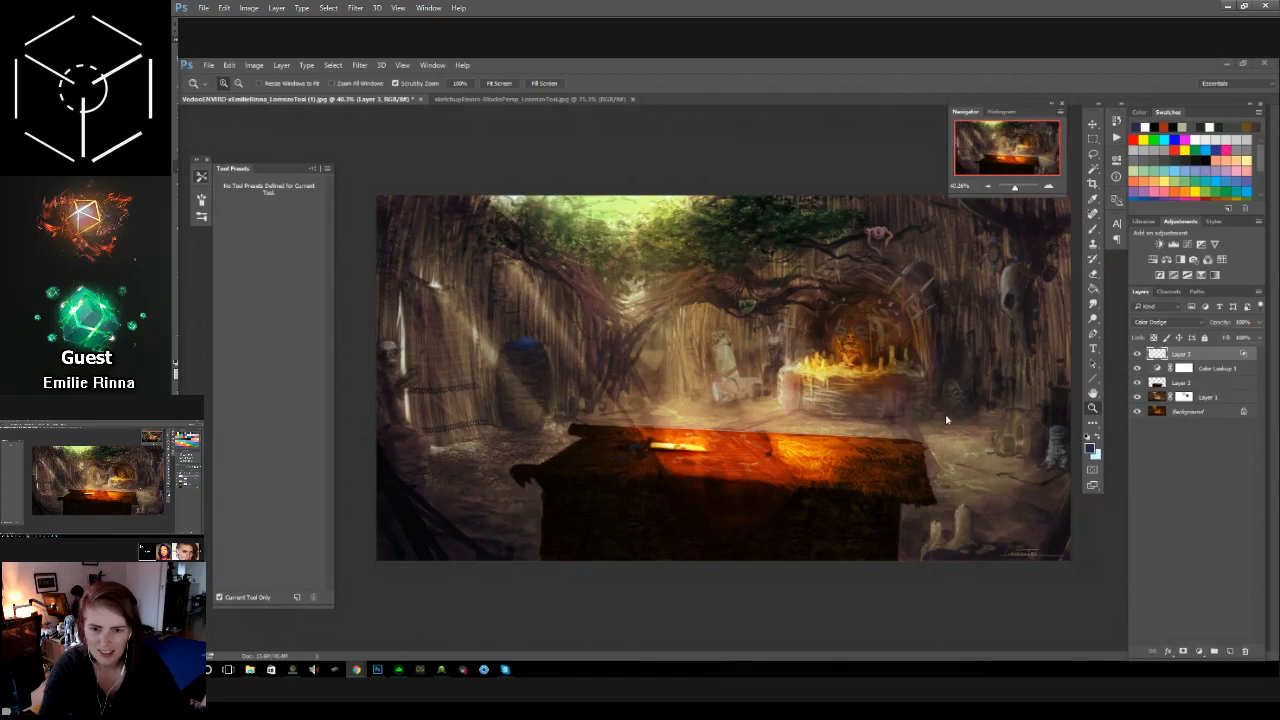
{"action": "left_click_drag", "start_coordinate": [948, 420], "coordinate": [967, 467]}
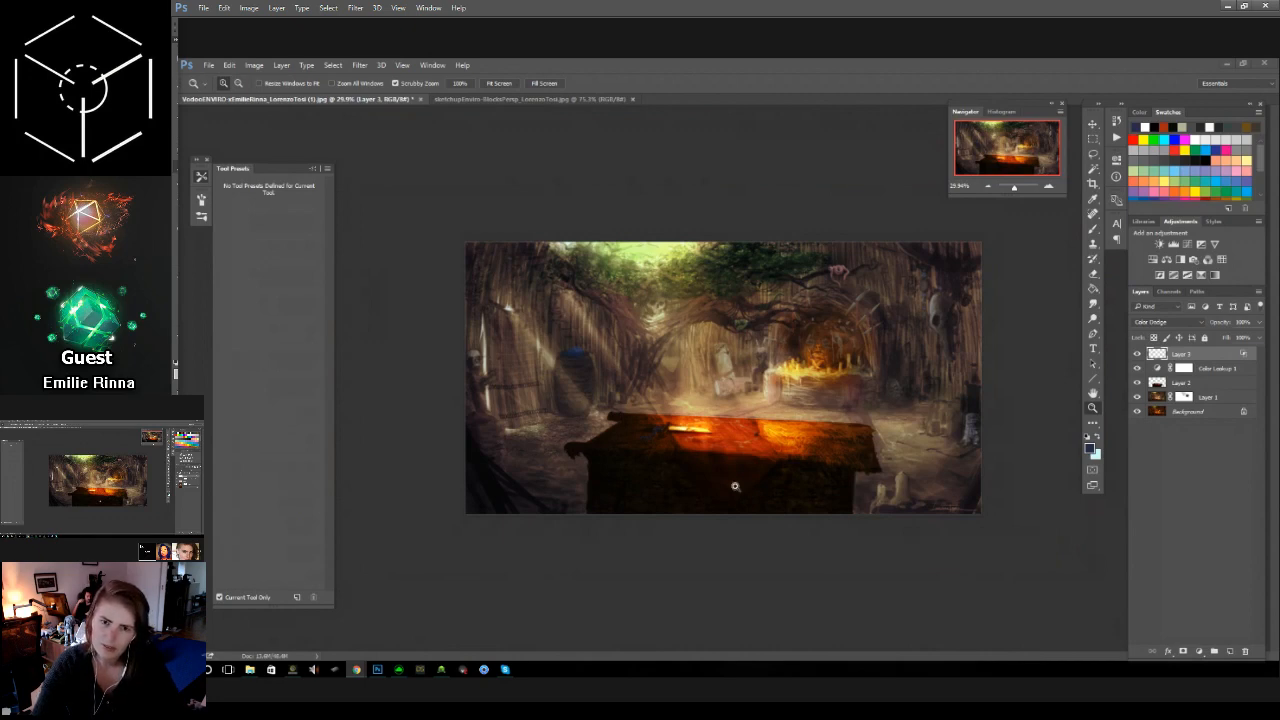
{"action": "left_click", "coordinate": [768, 529], "text": "alt"}
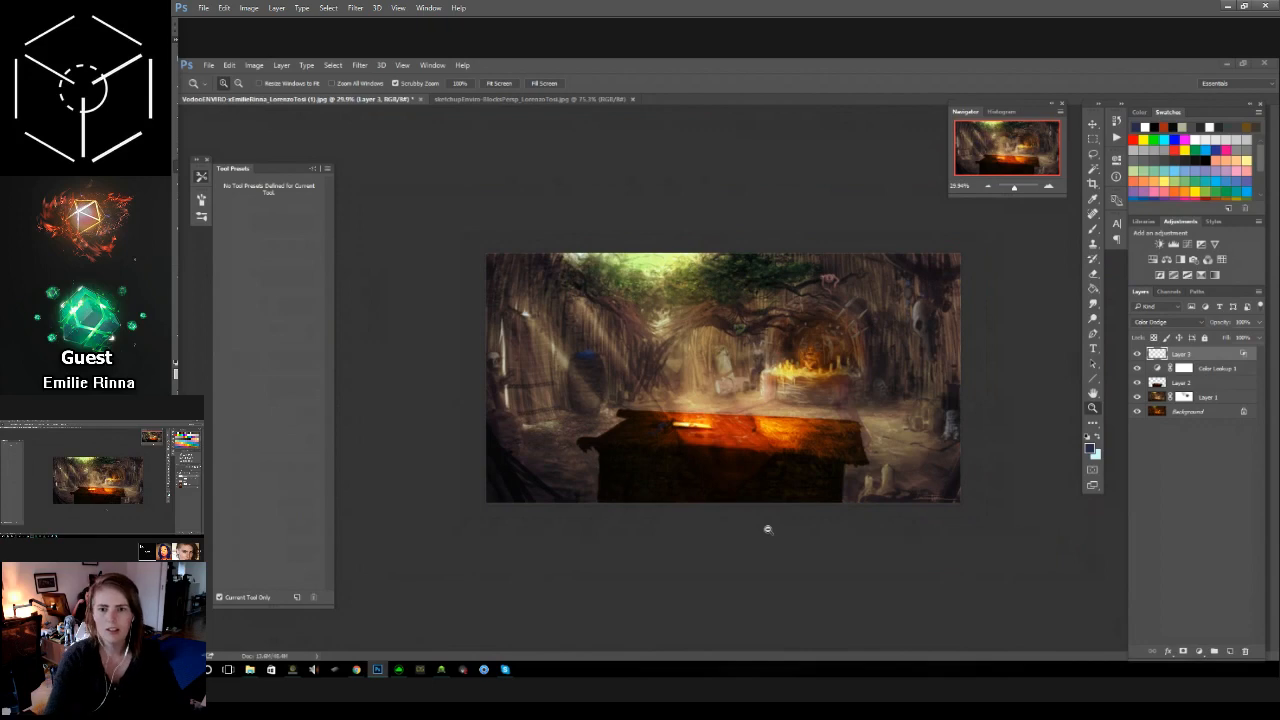
{"action": "left_click", "coordinate": [770, 527]}
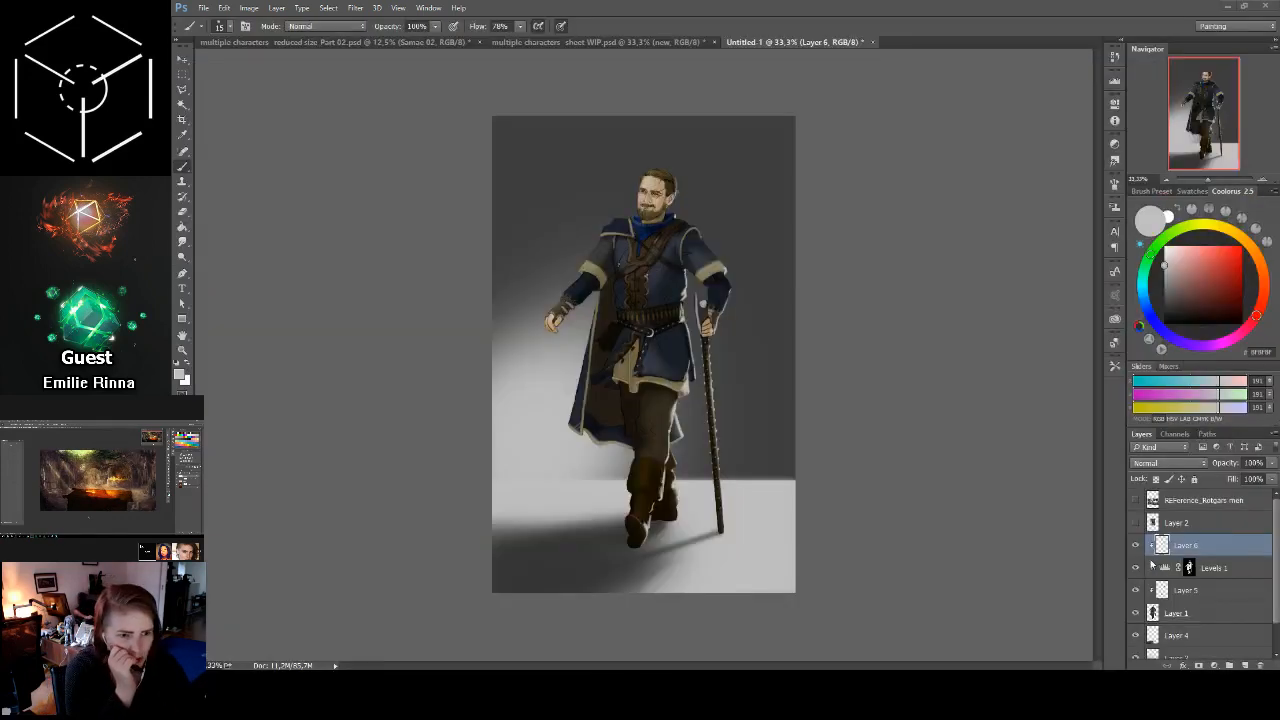
Step: Hide Layer 5, Levels 1, Layer 6, Layer 3 and Layer 4 in the character painting to isolate the flat-coloured figure on the plain background
{"action": "left_click", "coordinate": [1135, 590]}
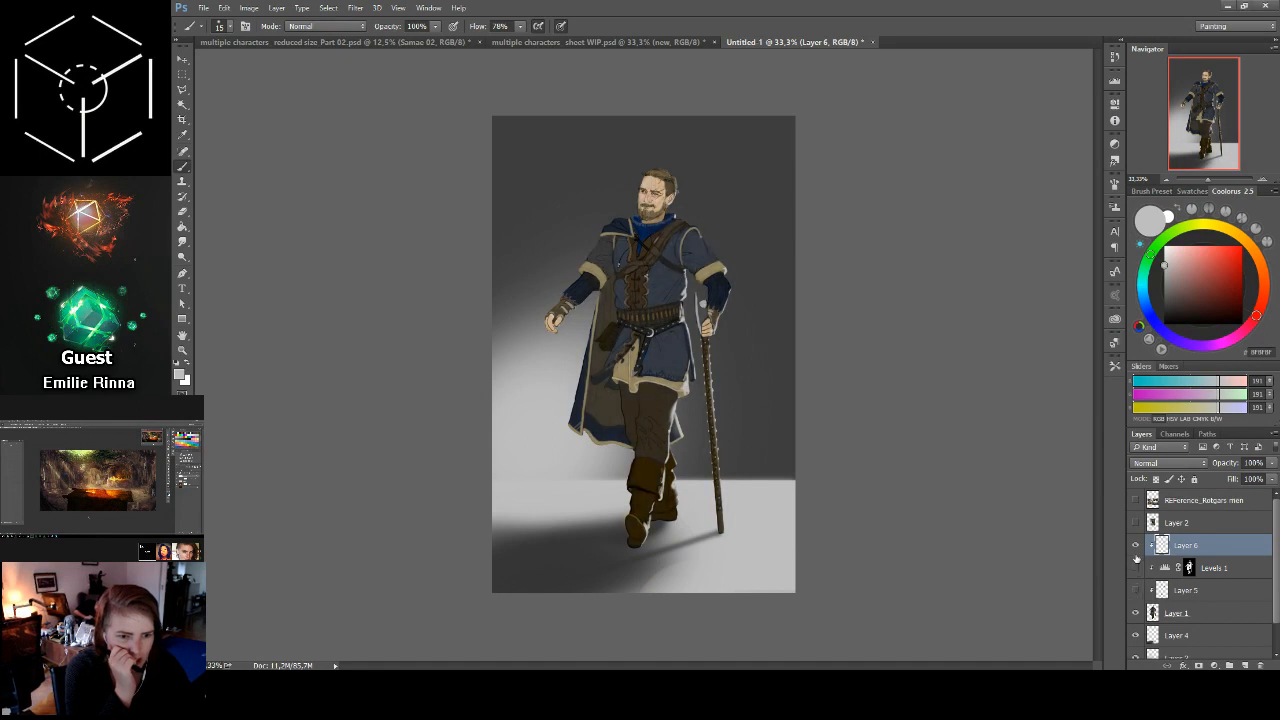
{"action": "left_click", "coordinate": [1135, 567]}
{"action": "left_click", "coordinate": [1135, 545]}
{"action": "scroll", "coordinate": [1153, 606], "scroll_direction": "down", "scroll_amount": 1}
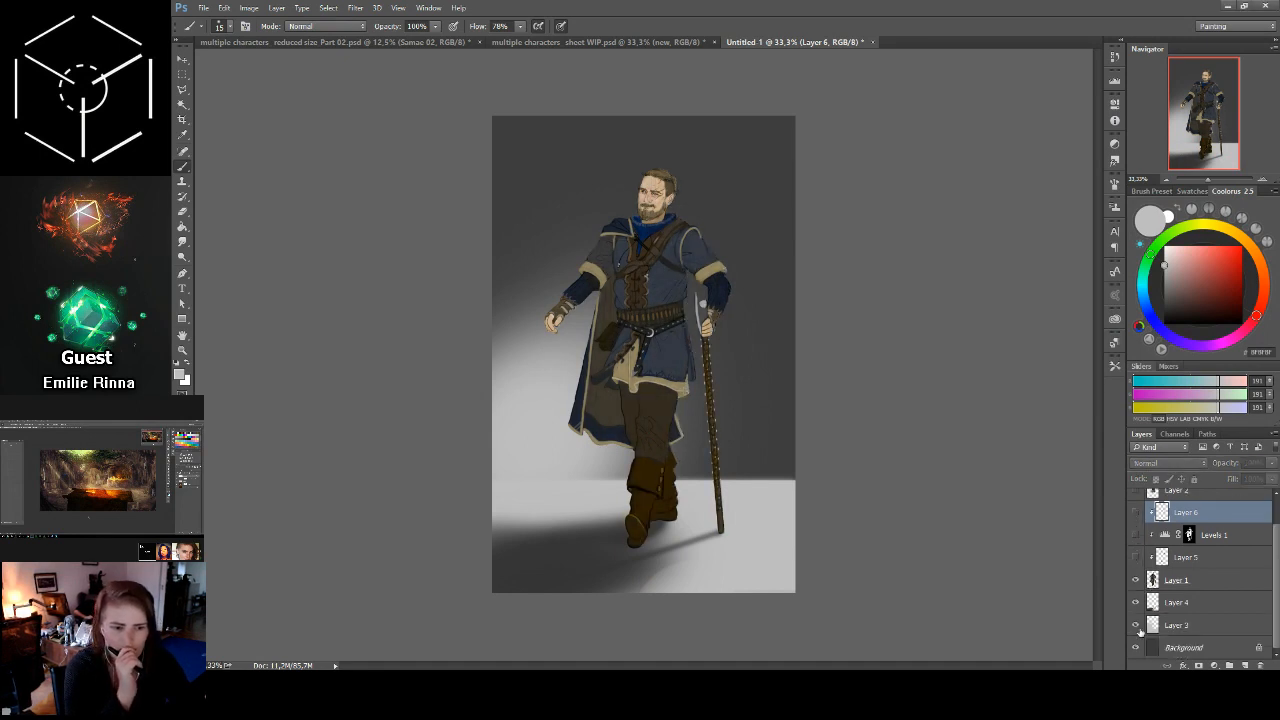
{"action": "left_click", "coordinate": [1135, 625]}
{"action": "left_click", "coordinate": [1135, 602]}
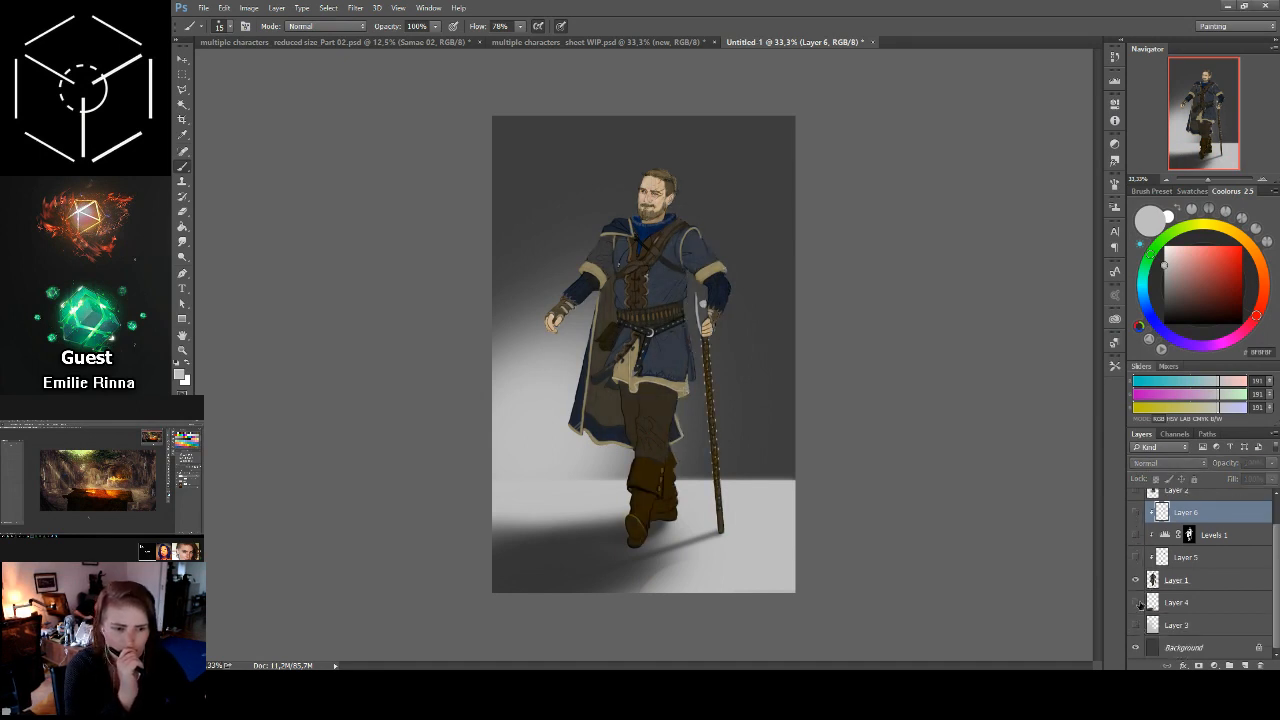
{"action": "left_click", "coordinate": [1262, 180]}
{"action": "left_click", "coordinate": [1202, 123]}
{"action": "left_click_drag", "start_coordinate": [1202, 123], "coordinate": [1189, 118]}
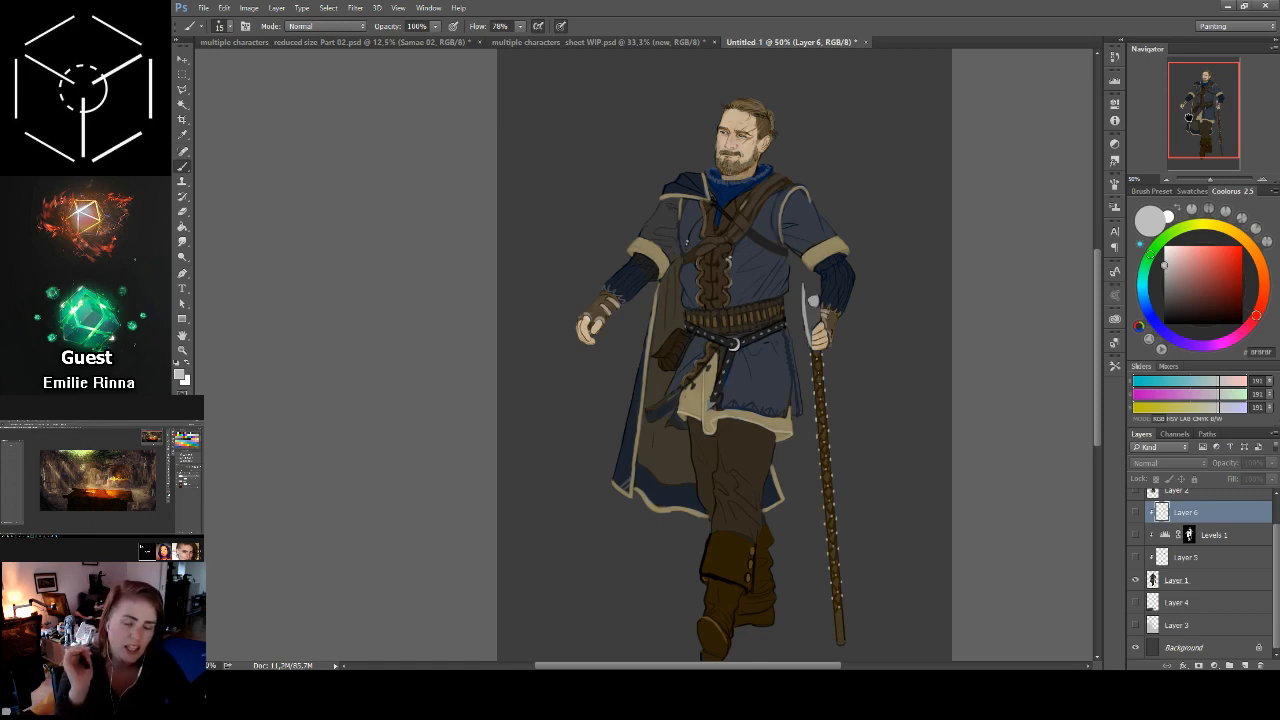
Step: Toggle Layer 5 to compare the figure with and without it, and leave the layer visible
{"action": "left_click_drag", "start_coordinate": [1189, 118], "coordinate": [1190, 122]}
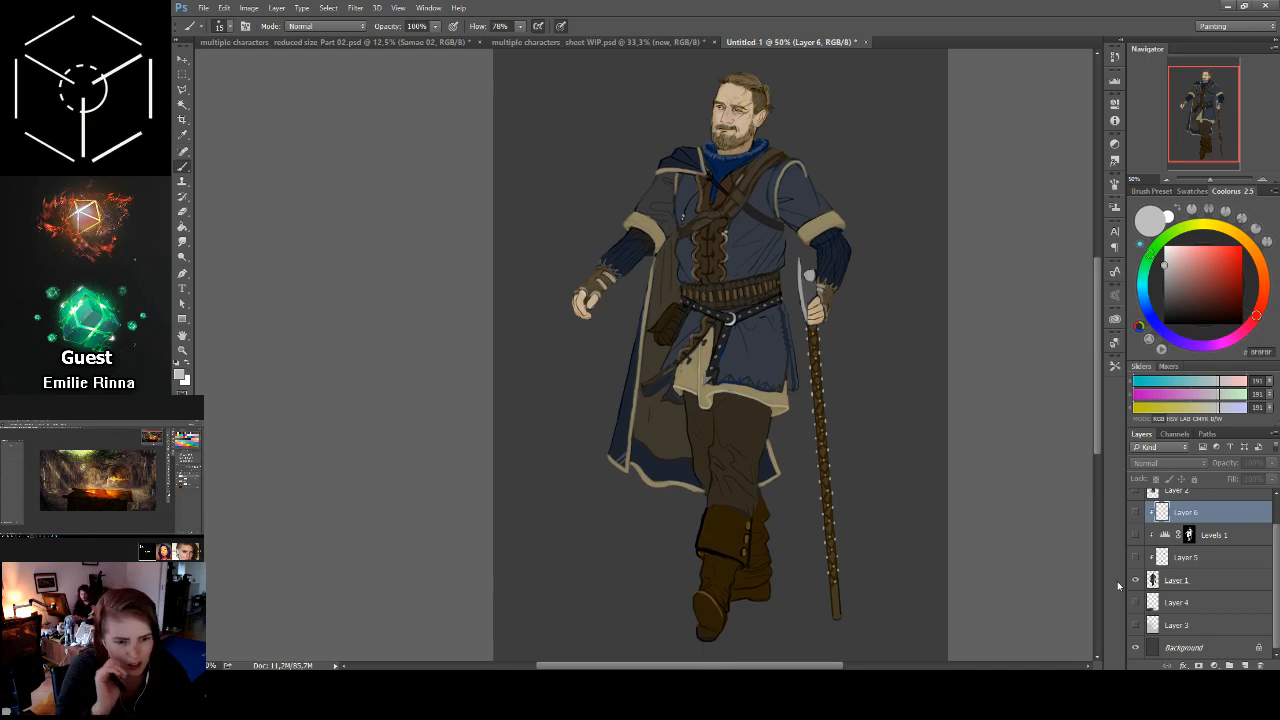
{"action": "left_click", "coordinate": [1135, 557]}
{"action": "left_click", "coordinate": [1135, 557]}
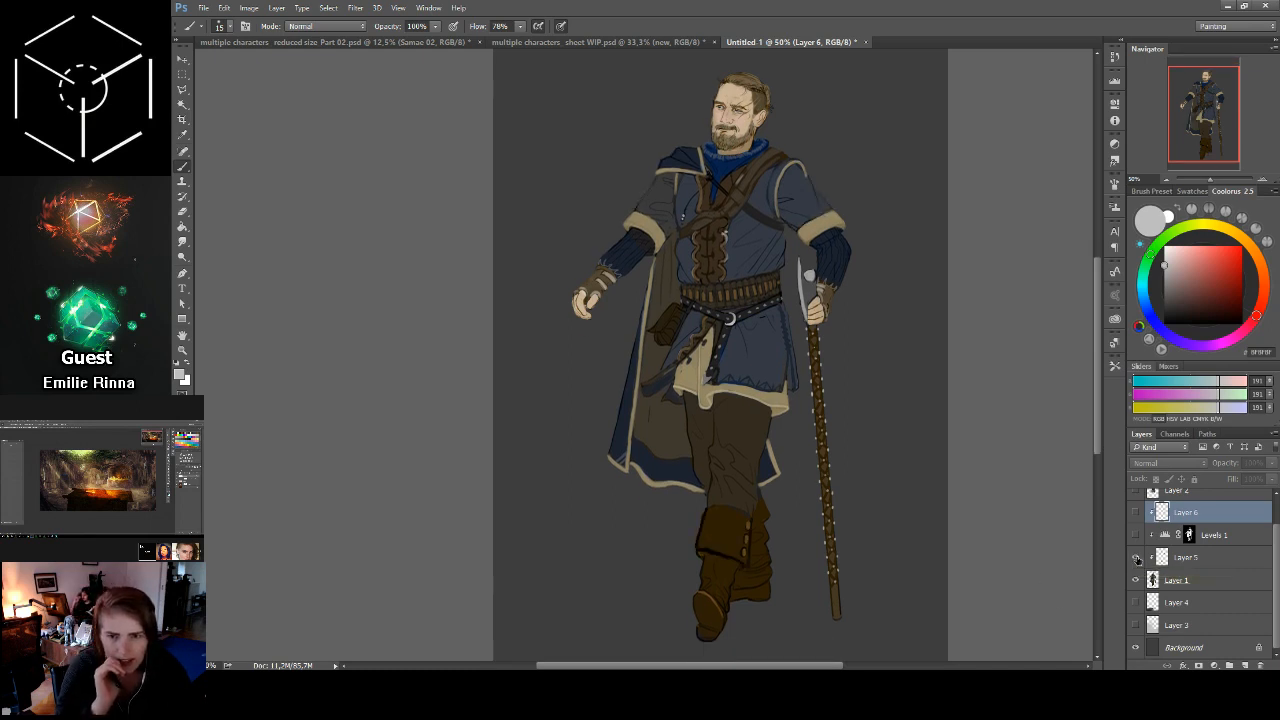
{"action": "left_click", "coordinate": [1135, 557]}
{"action": "left_click", "coordinate": [1135, 557]}
{"action": "left_click", "coordinate": [1135, 557]}
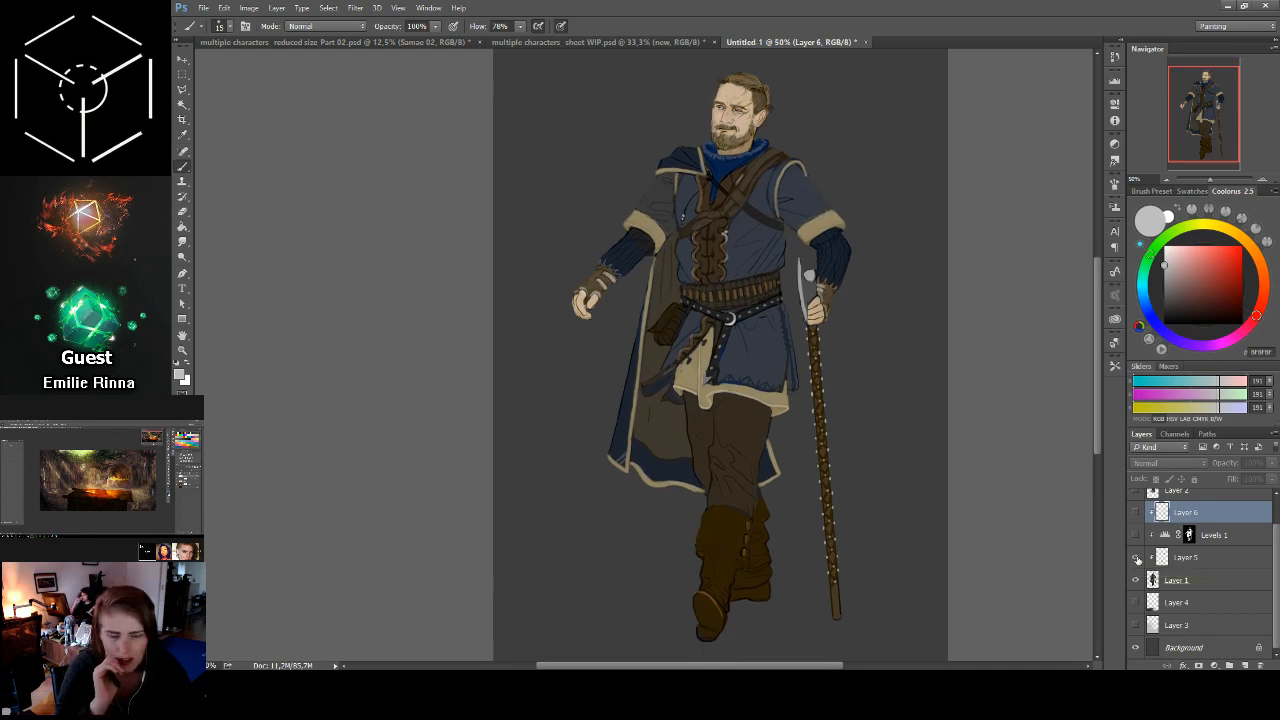
Step: Show Layer 3 and Layer 4 behind the character to reveal the lit backdrop and ground shadows
{"action": "left_click", "coordinate": [1136, 625]}
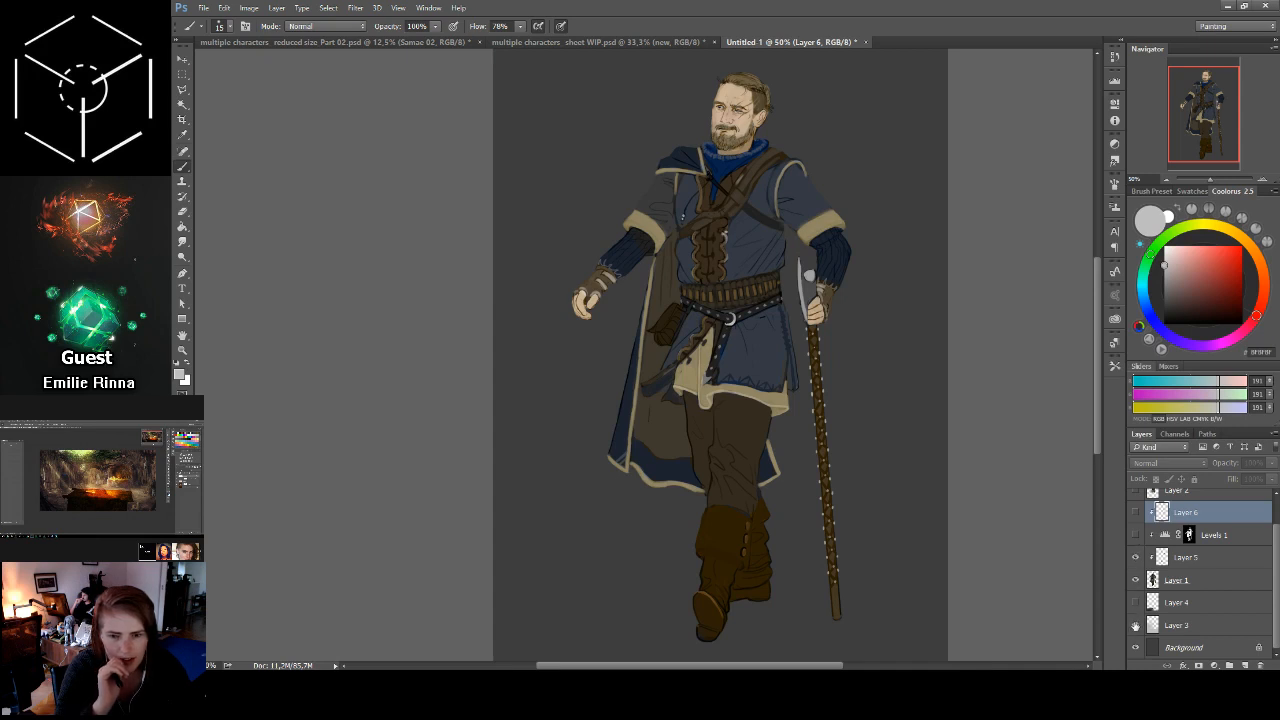
{"action": "left_click", "coordinate": [1137, 602]}
{"action": "left_click", "coordinate": [1136, 602]}
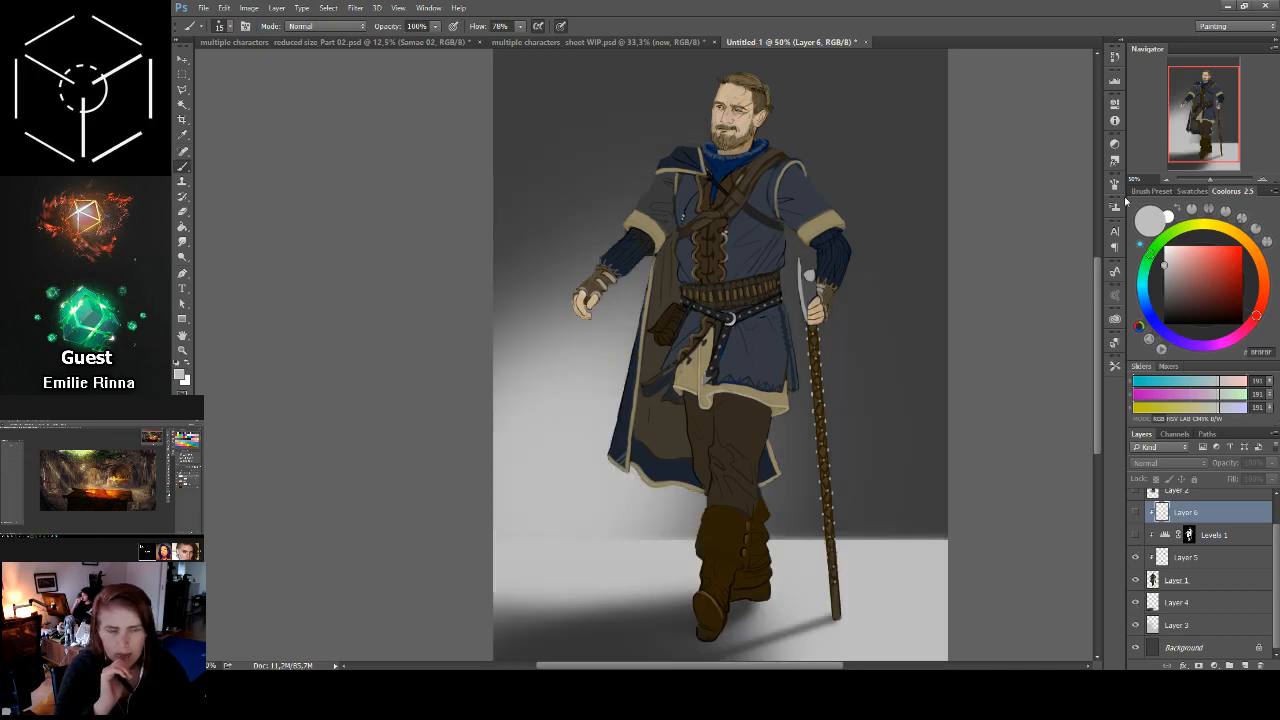
{"action": "left_click_drag", "start_coordinate": [1197, 120], "coordinate": [1195, 130]}
{"action": "left_click", "coordinate": [1166, 179]}
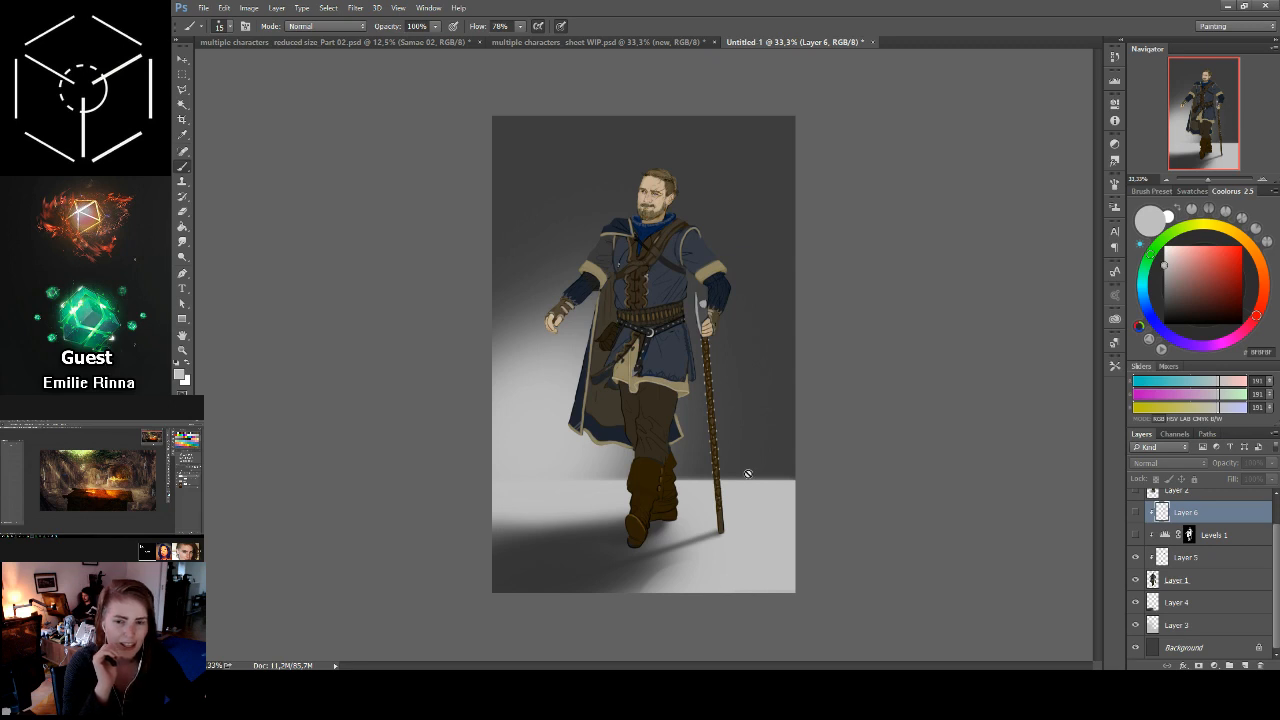
Step: Make Layer 6 and the Levels 1 adjustment layer visible on the character
{"action": "left_click", "coordinate": [1135, 513]}
{"action": "left_click", "coordinate": [1135, 513]}
{"action": "left_click", "coordinate": [1135, 513]}
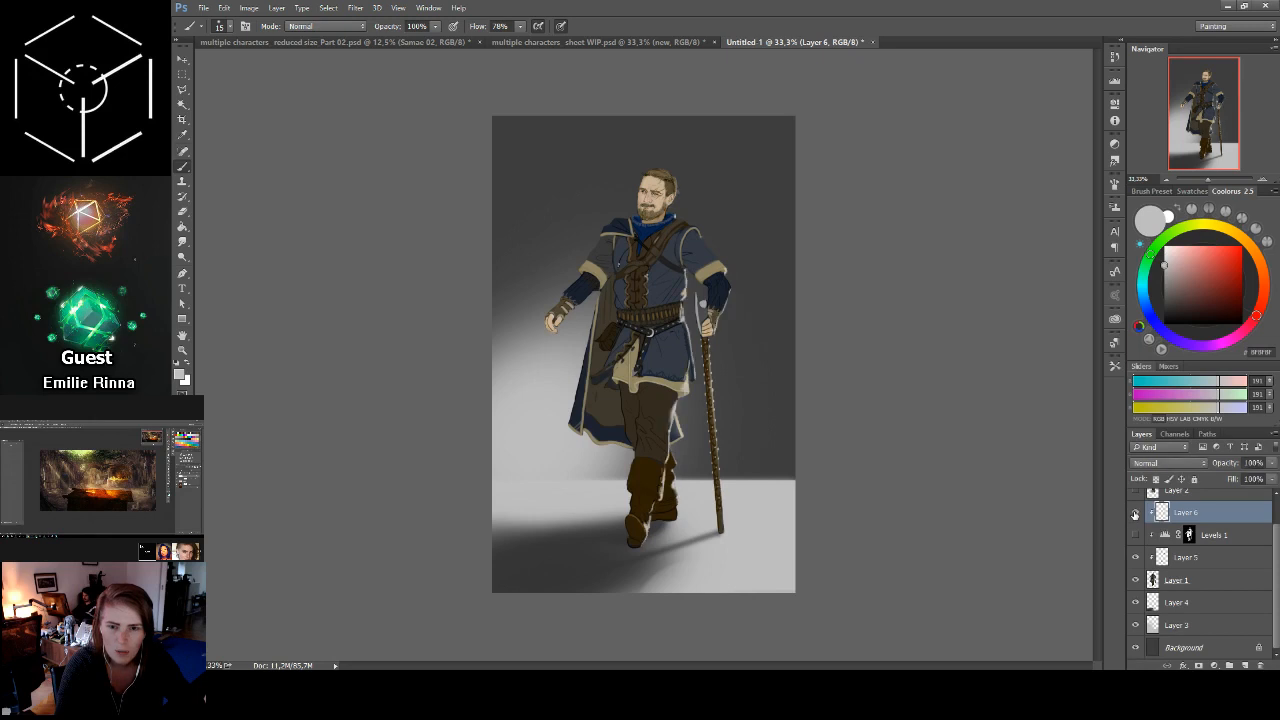
{"action": "left_click", "coordinate": [1135, 513]}
{"action": "left_click", "coordinate": [1135, 513]}
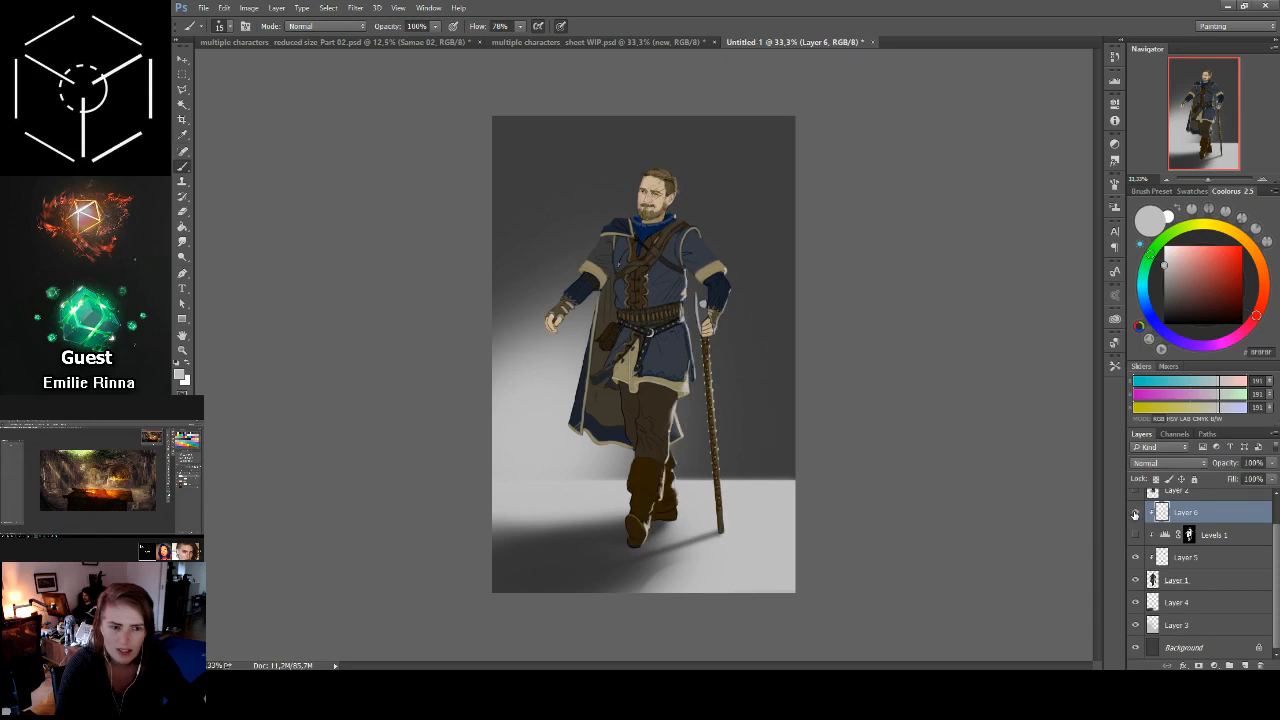
{"action": "left_click", "coordinate": [1135, 535]}
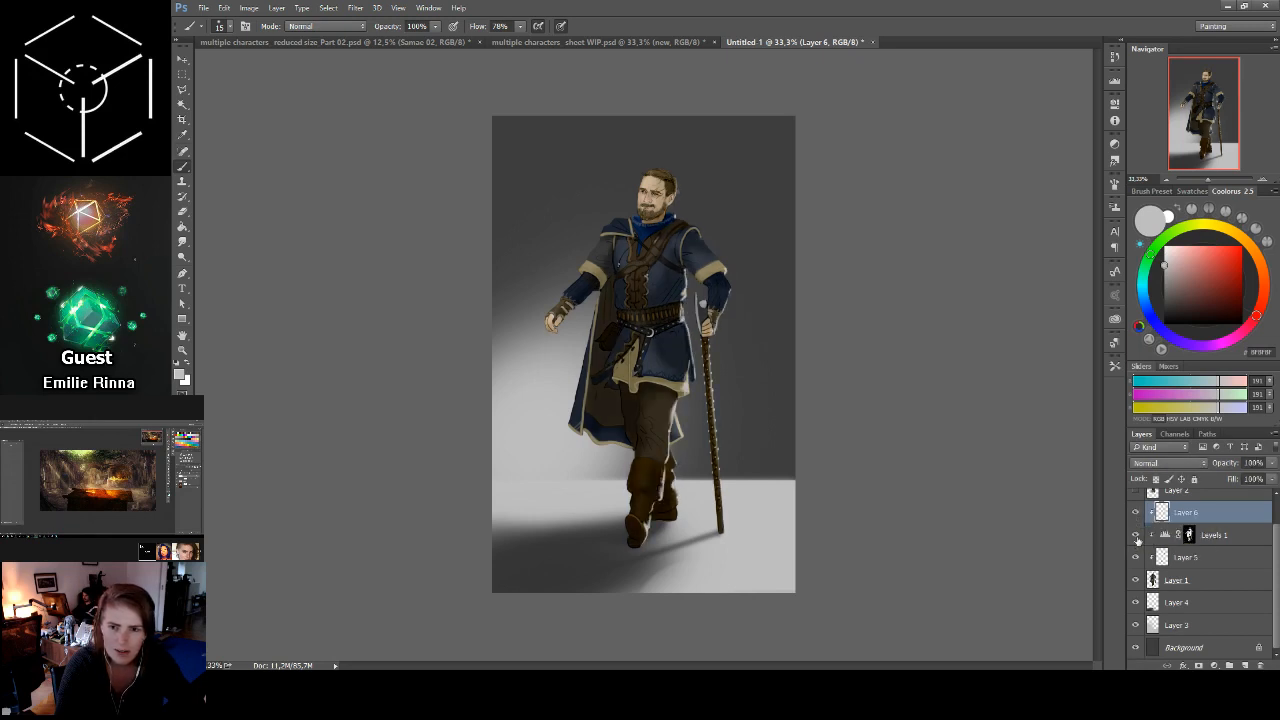
Step: Compare the character at several zoom levels with the highlights on Layer 6 switched off and on
{"action": "left_click", "coordinate": [1263, 181]}
{"action": "left_click_drag", "start_coordinate": [1192, 117], "coordinate": [1186, 108]}
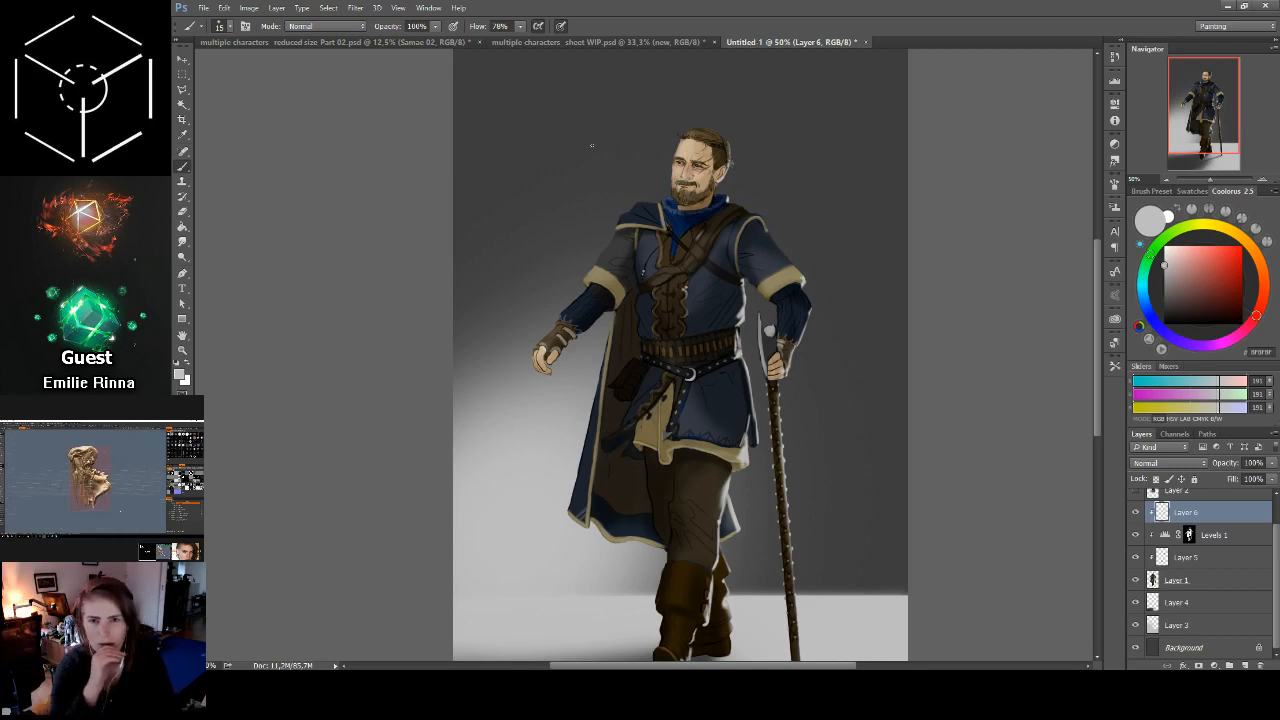
{"action": "left_click", "coordinate": [1168, 184]}
{"action": "left_click", "coordinate": [1168, 184]}
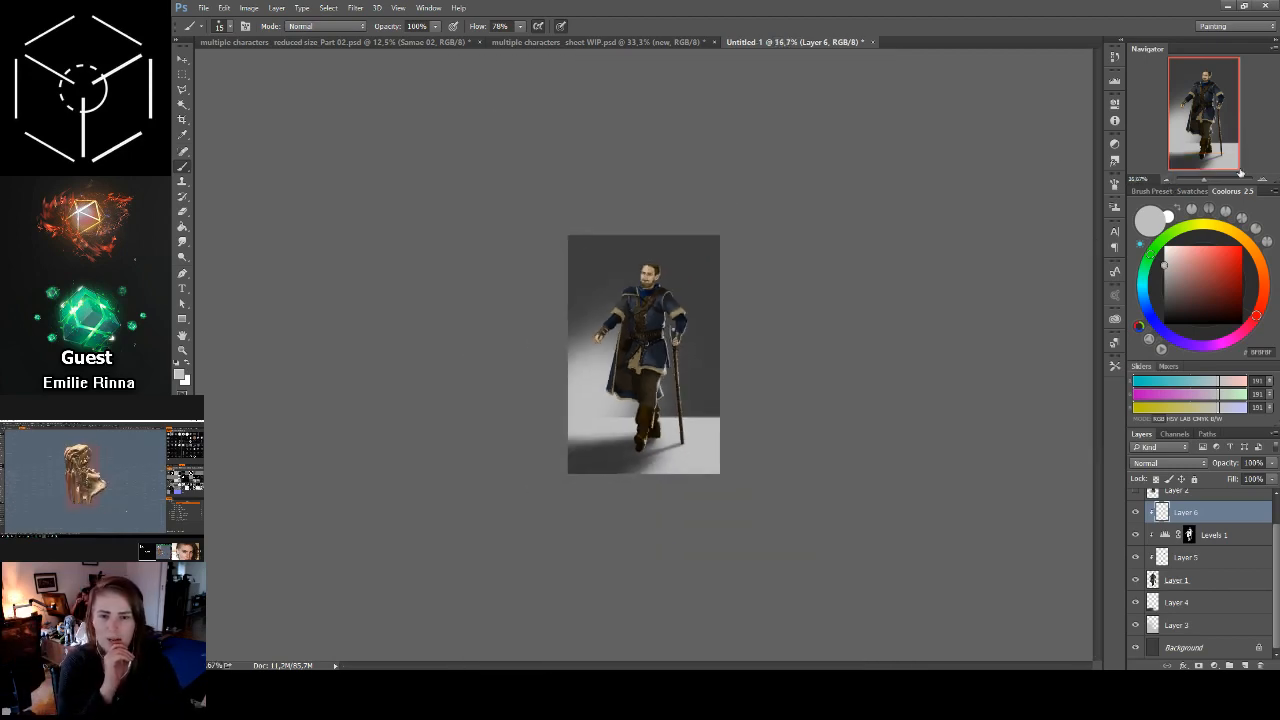
{"action": "left_click", "coordinate": [1262, 184]}
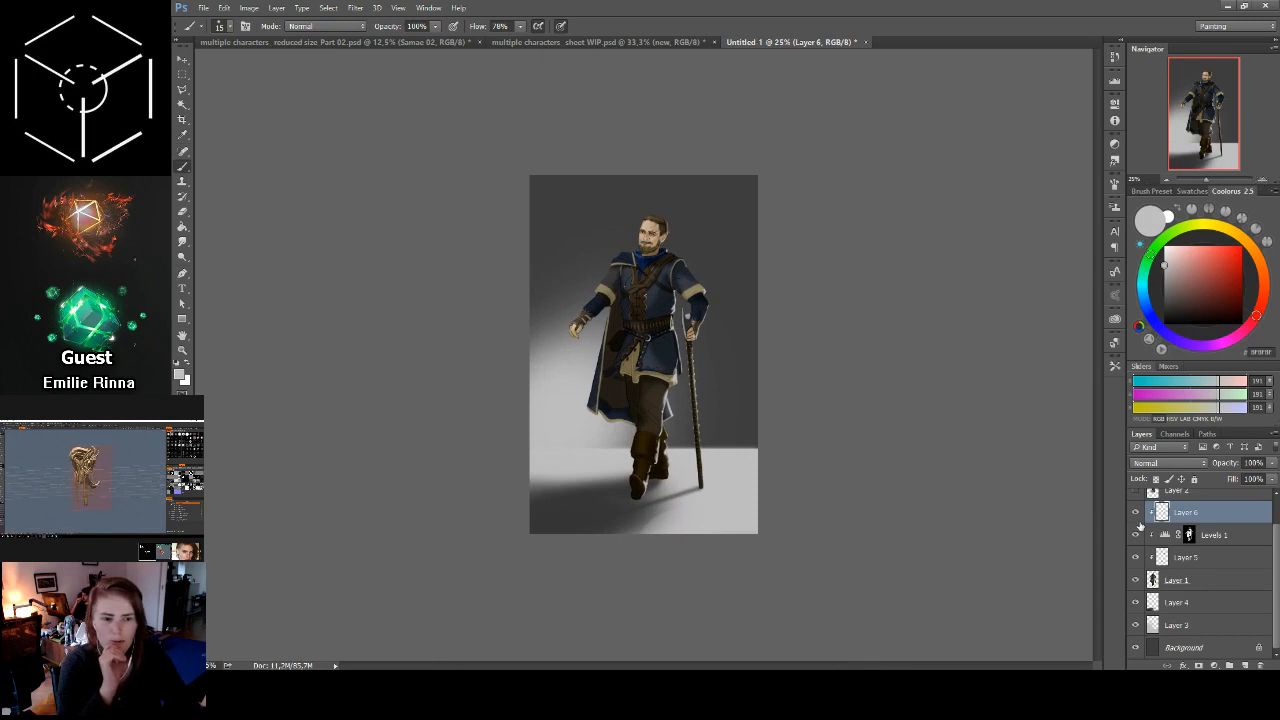
{"action": "left_click", "coordinate": [1136, 513]}
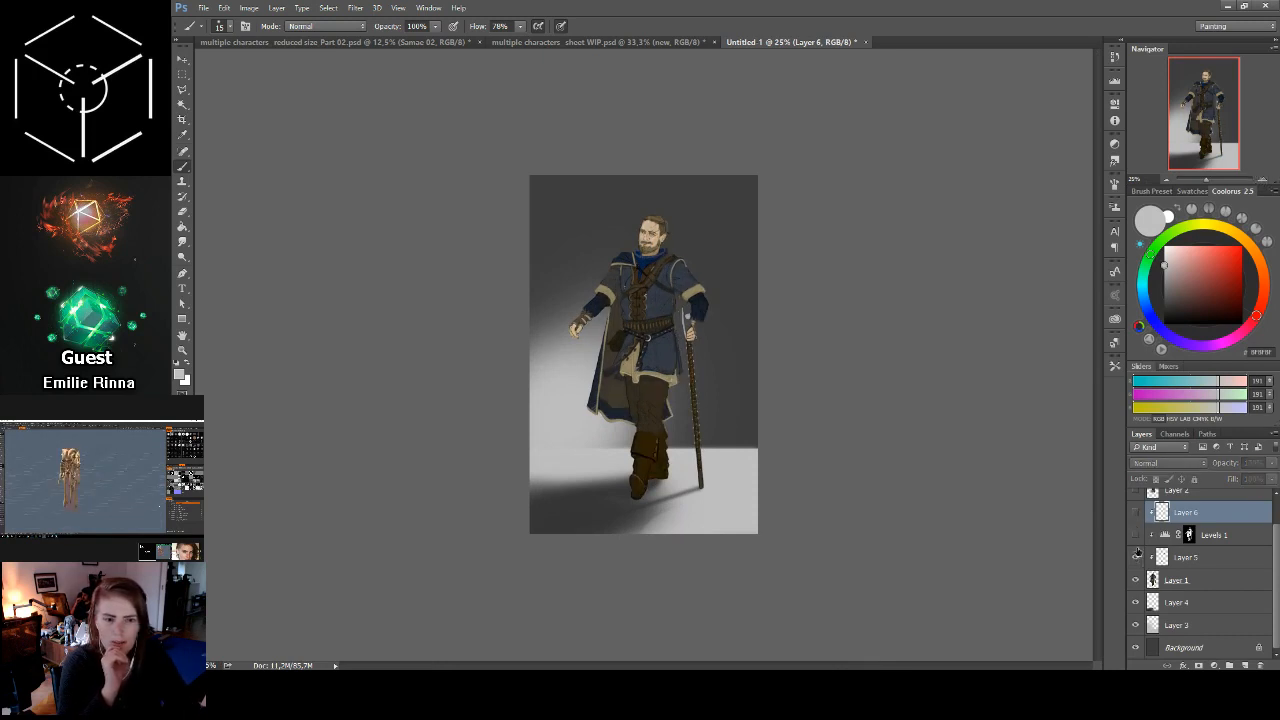
{"action": "left_click", "coordinate": [1136, 513]}
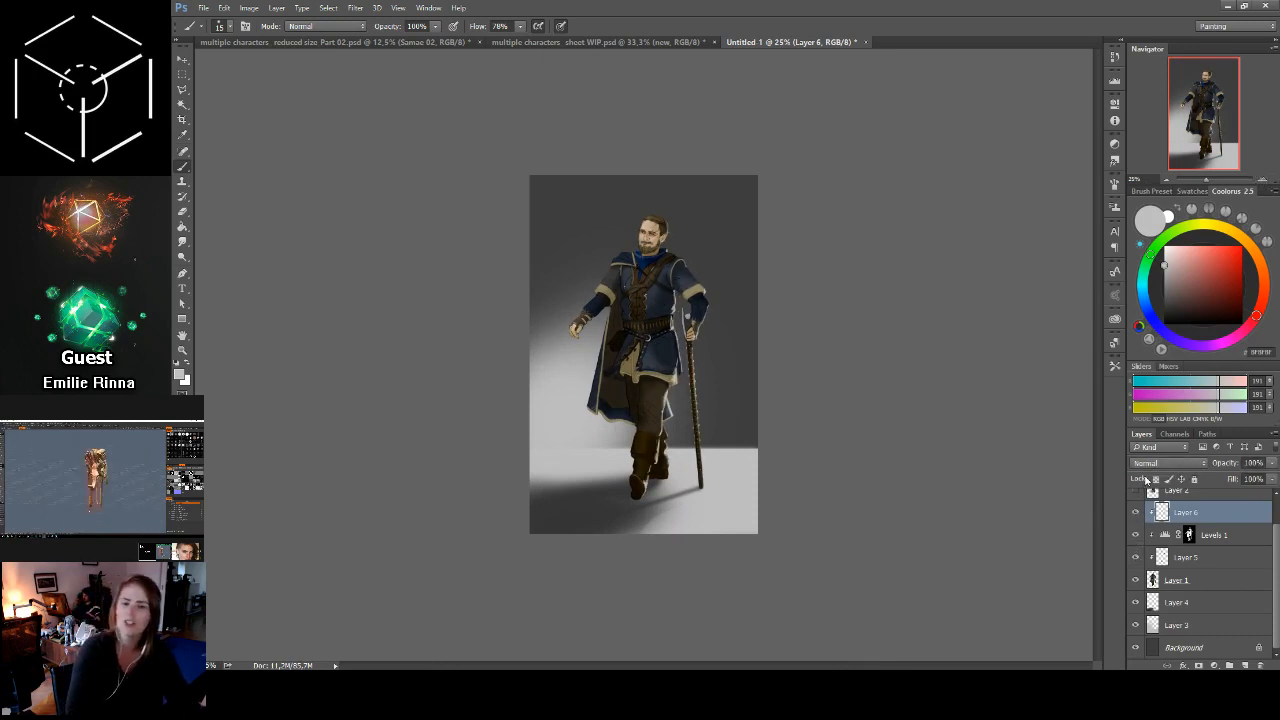
{"action": "left_click", "coordinate": [1136, 513]}
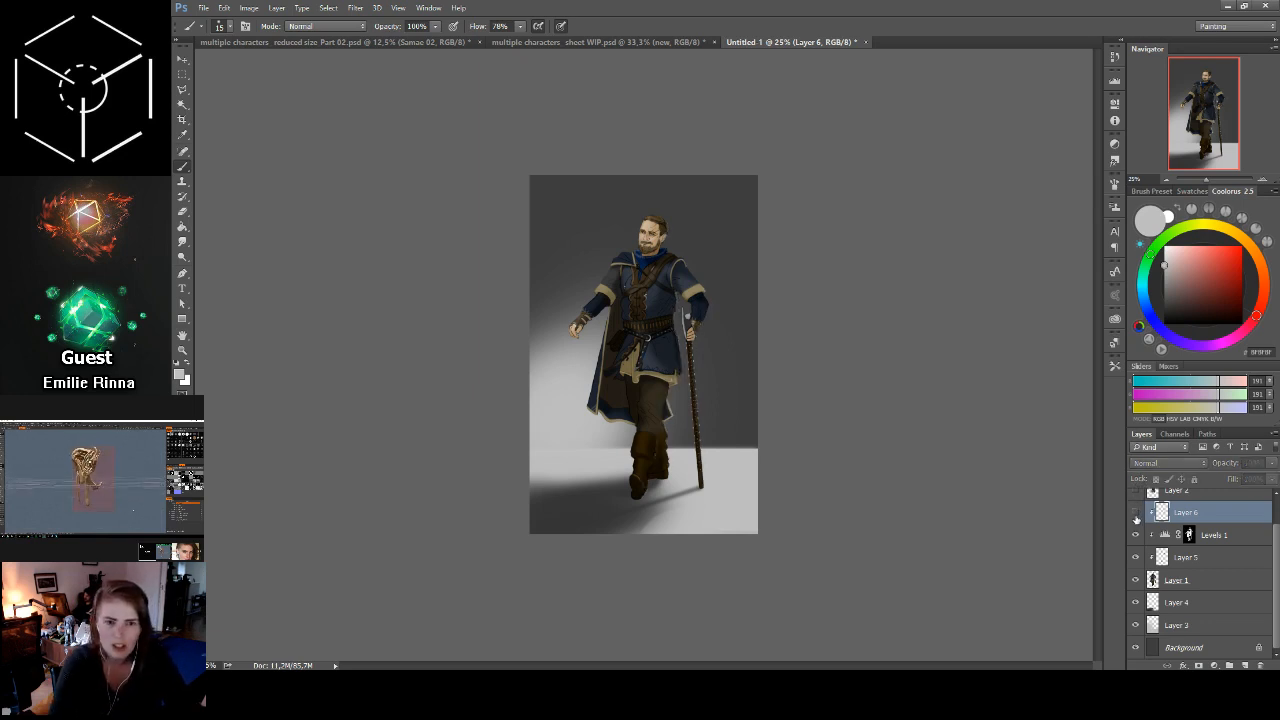
{"action": "left_click", "coordinate": [1136, 513]}
{"action": "left_click", "coordinate": [1136, 513]}
{"action": "left_click", "coordinate": [1136, 513]}
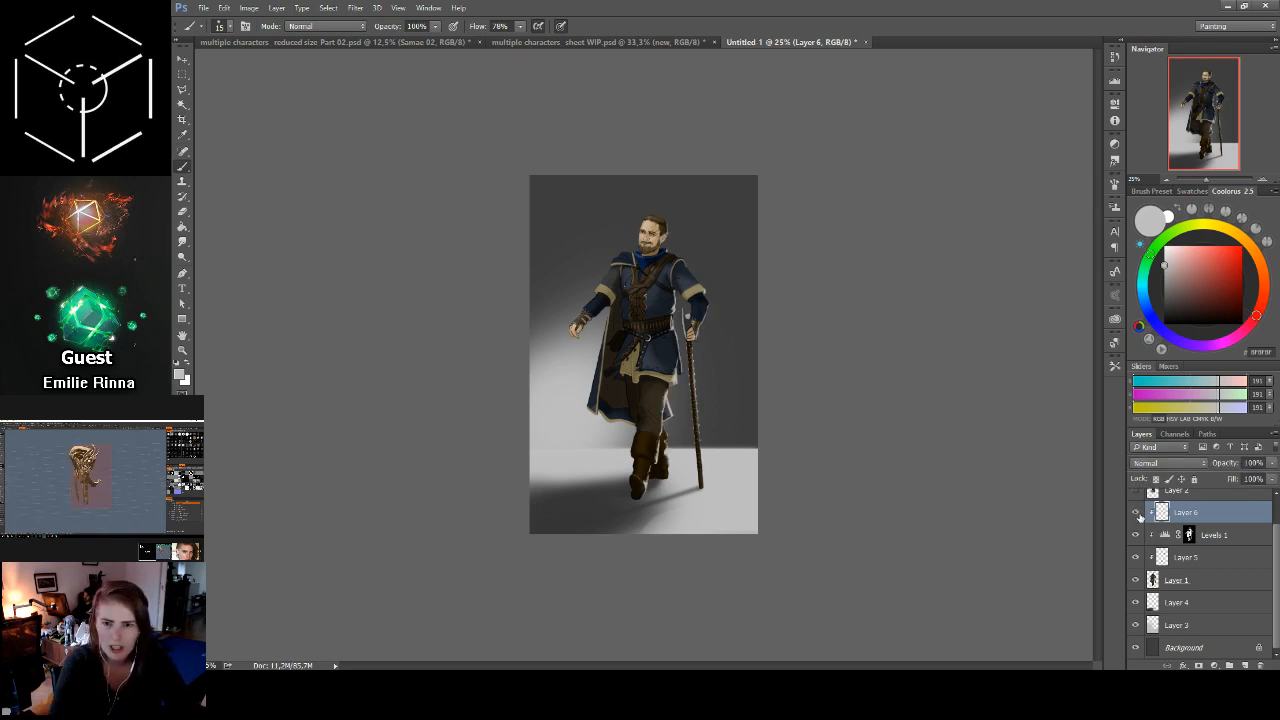
{"action": "left_click", "coordinate": [1136, 513]}
{"action": "left_click", "coordinate": [1136, 513]}
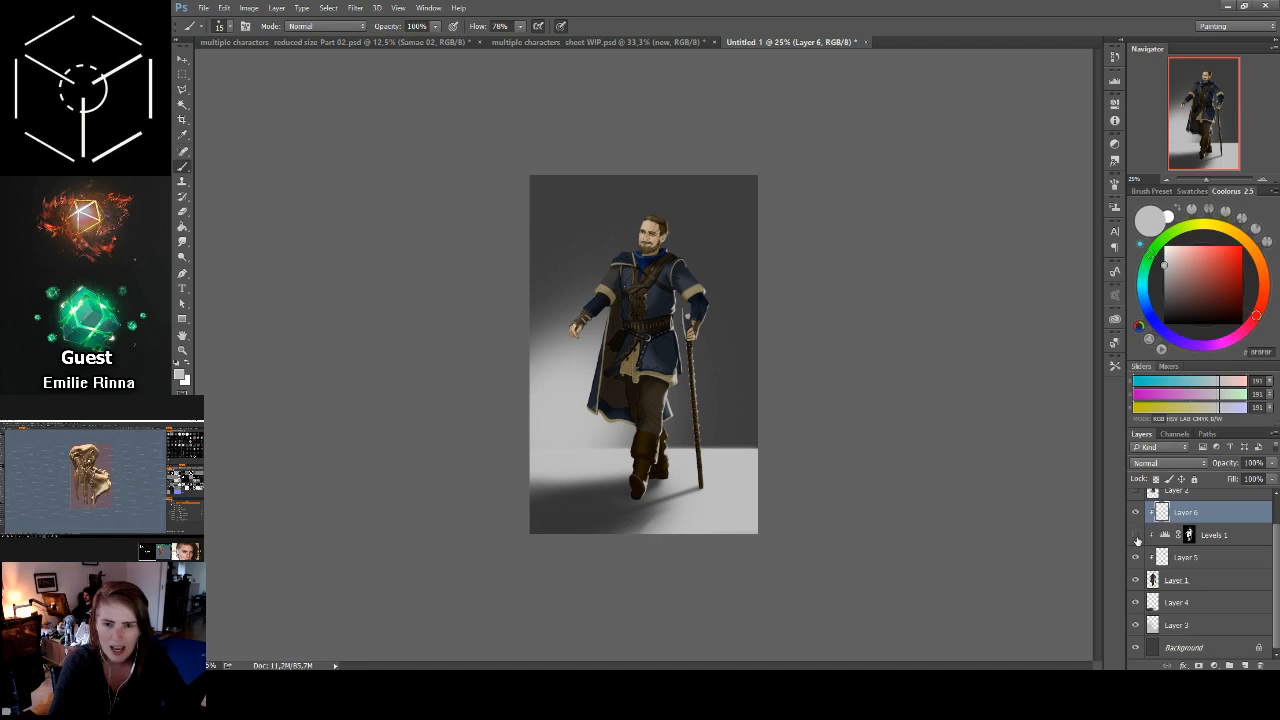
Step: Compare the character's shading with the Levels 1 adjustment switched off and on
{"action": "left_click", "coordinate": [1136, 537]}
{"action": "left_click", "coordinate": [1136, 537]}
{"action": "left_click", "coordinate": [1136, 537]}
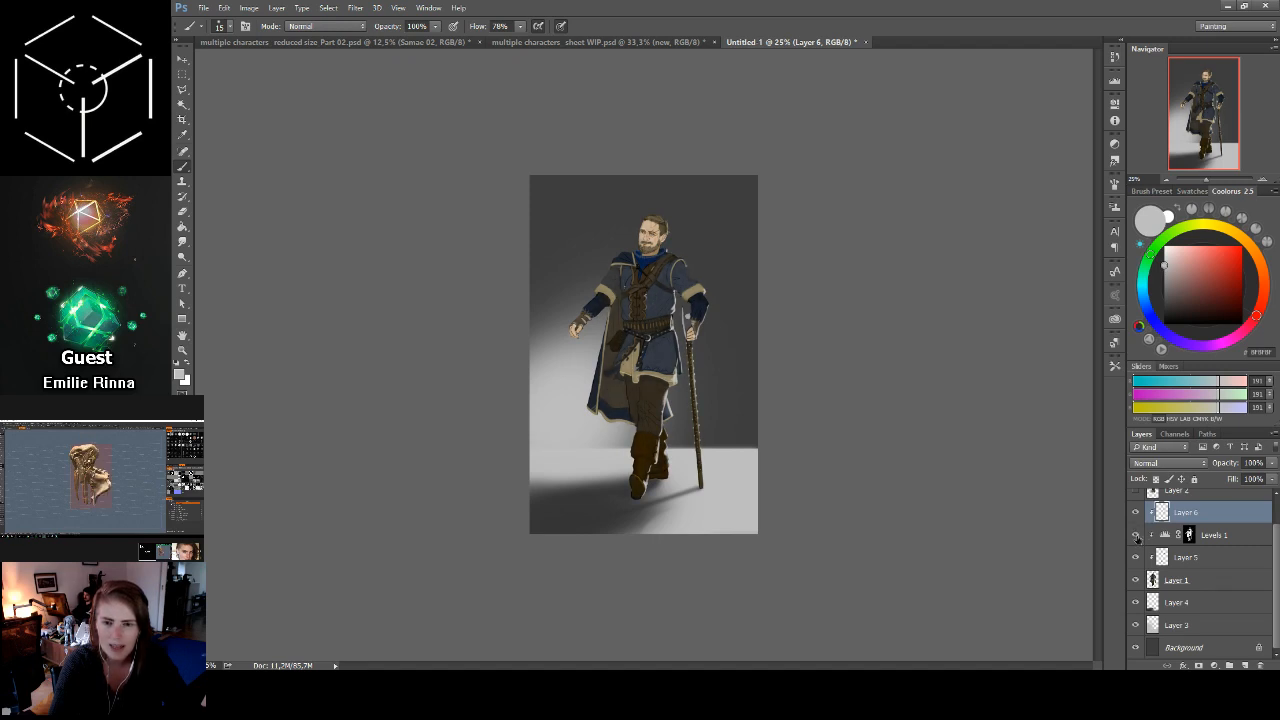
{"action": "left_click", "coordinate": [1136, 537]}
{"action": "left_click", "coordinate": [1136, 537]}
{"action": "left_click", "coordinate": [1136, 537]}
{"action": "left_click", "coordinate": [1136, 537]}
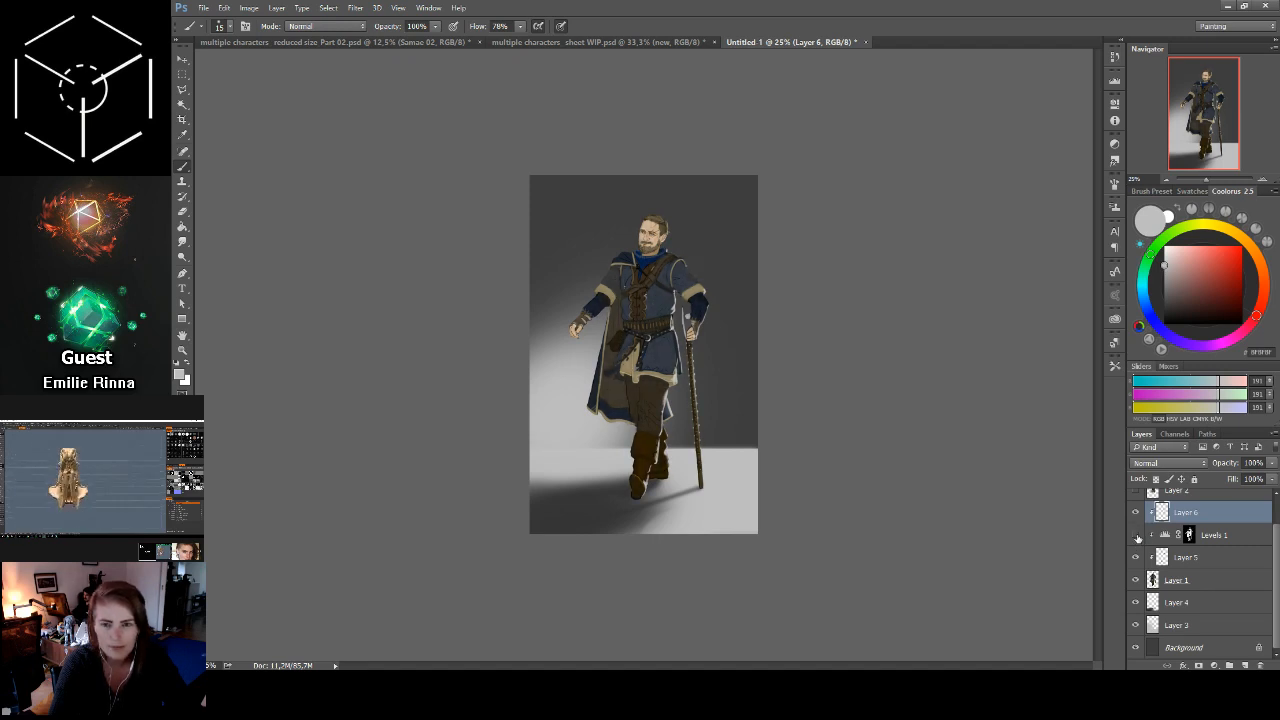
{"action": "left_click", "coordinate": [1136, 537]}
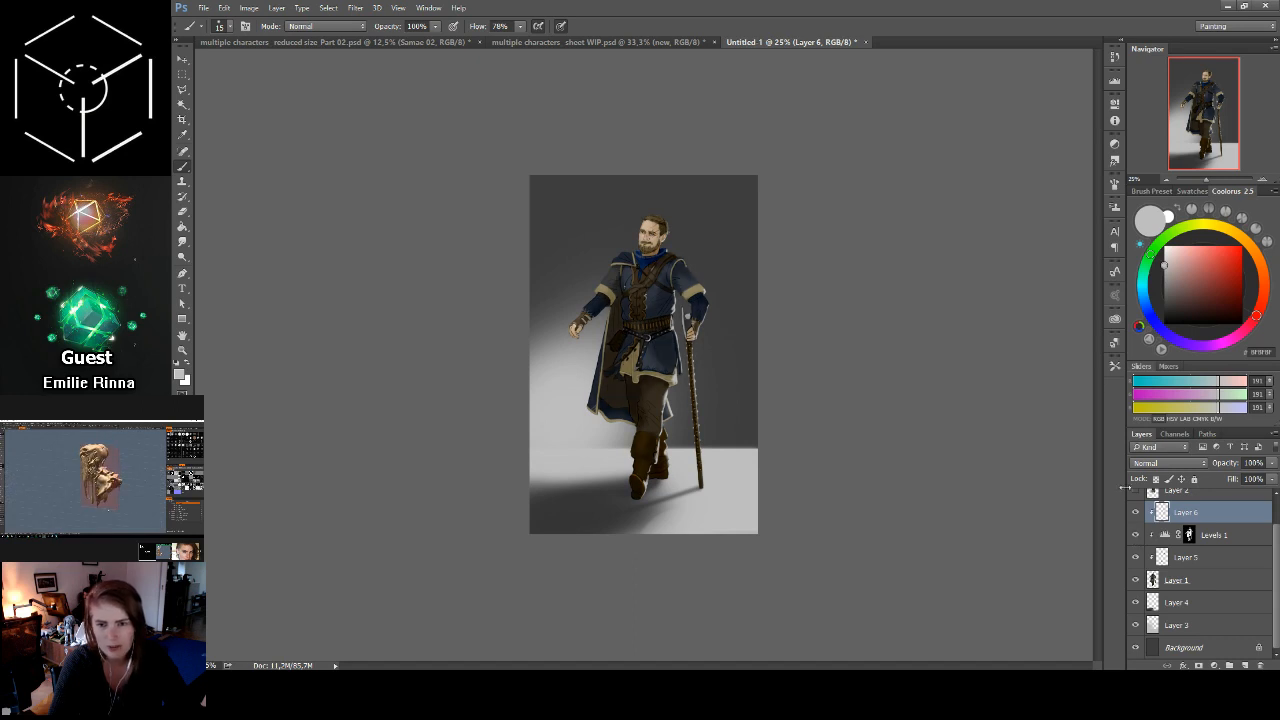
Step: Try brightening the character's midtones with a Levels adjustment layer clipped above Layer 6, and delete that adjustment layer
{"action": "left_click", "coordinate": [1261, 181]}
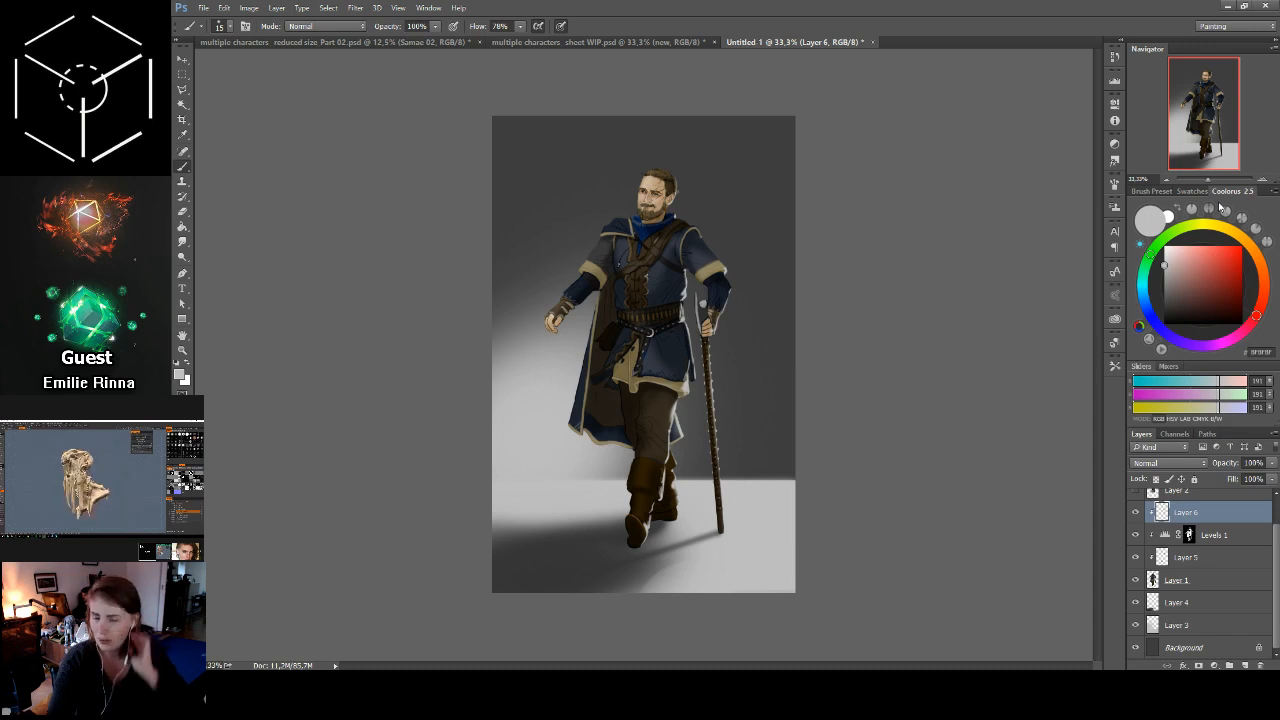
{"action": "left_click", "coordinate": [1262, 180]}
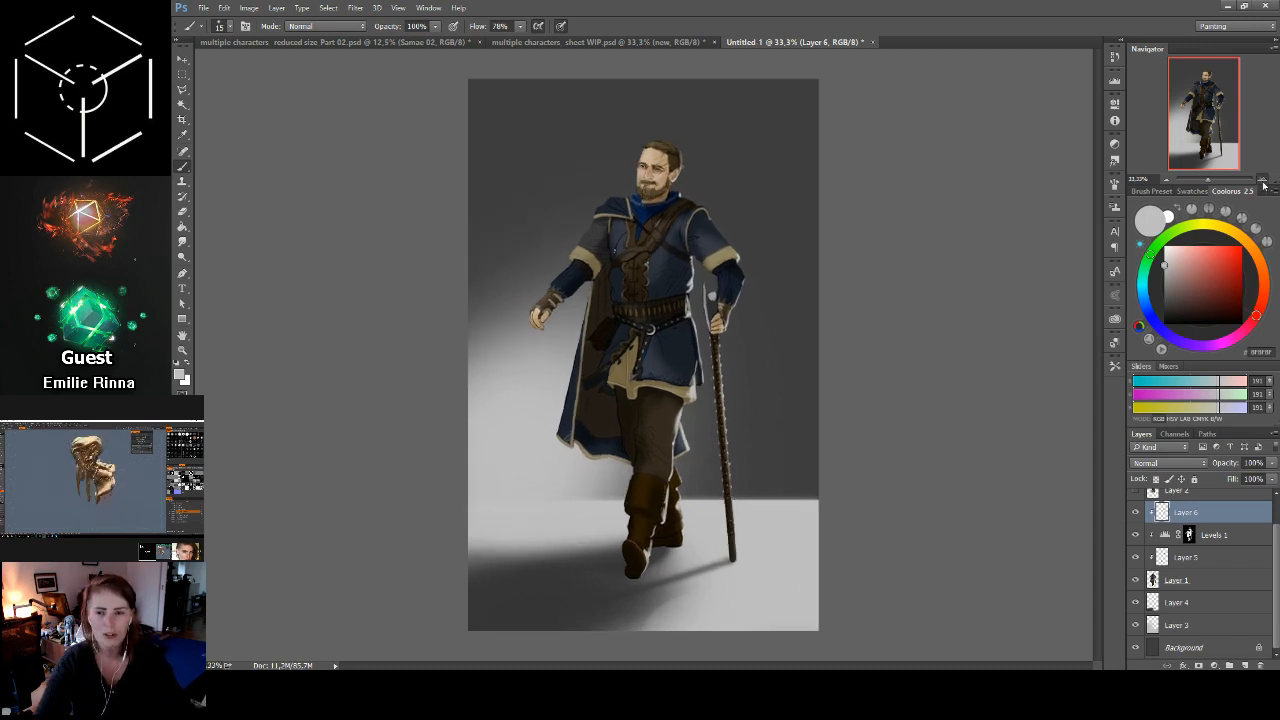
{"action": "left_click", "coordinate": [1262, 180]}
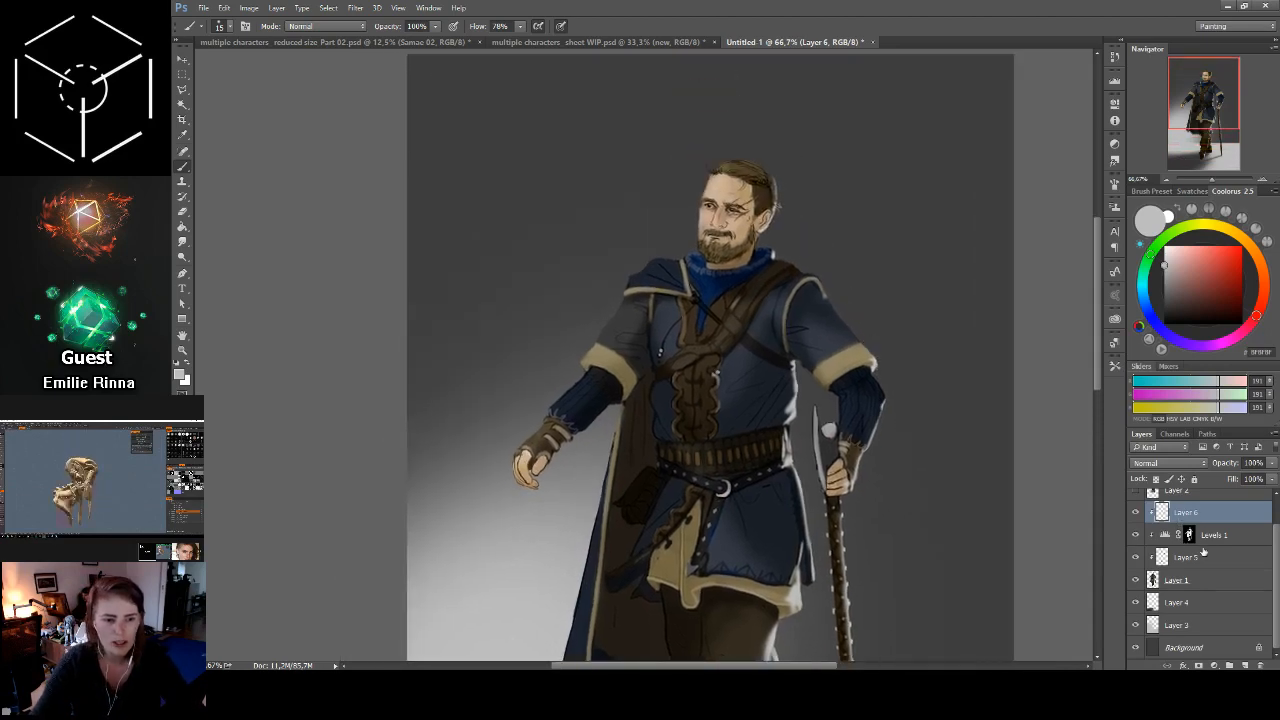
{"action": "left_click", "coordinate": [1214, 665]}
{"action": "left_click", "coordinate": [1180, 460]}
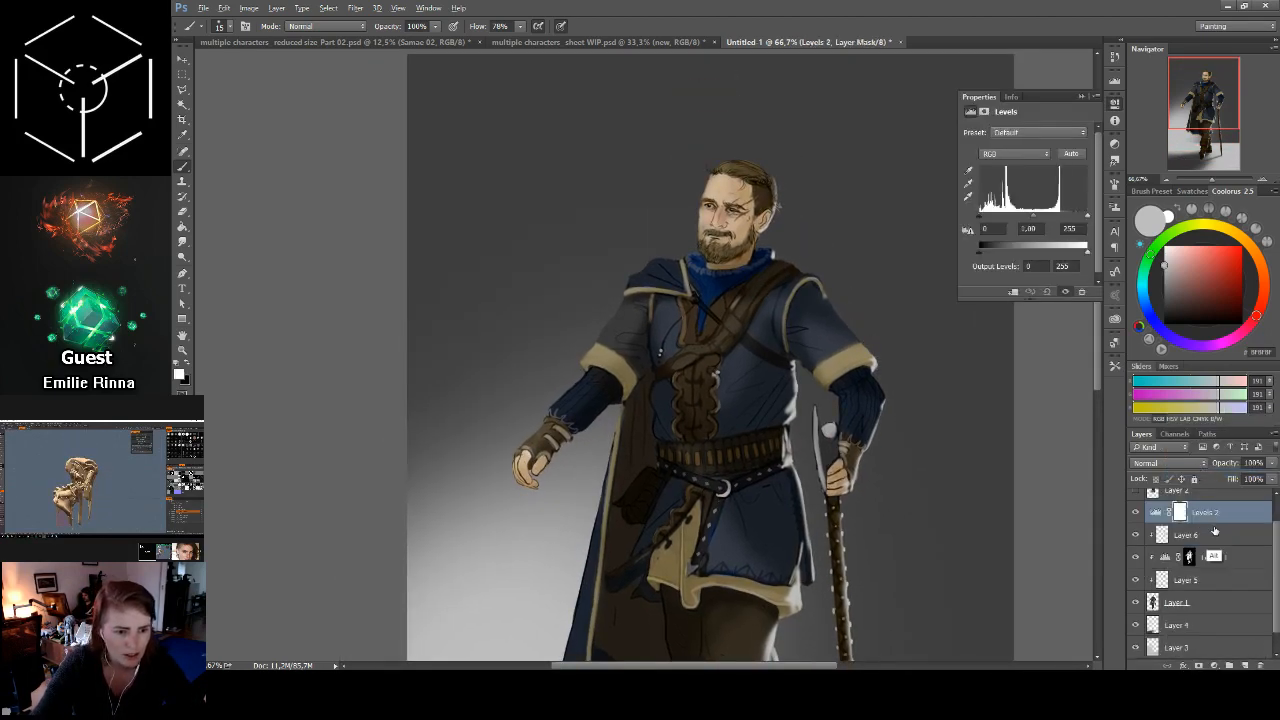
{"action": "left_click_drag", "start_coordinate": [1034, 216], "coordinate": [1009, 216]}
{"action": "left_click", "coordinate": [1080, 97]}
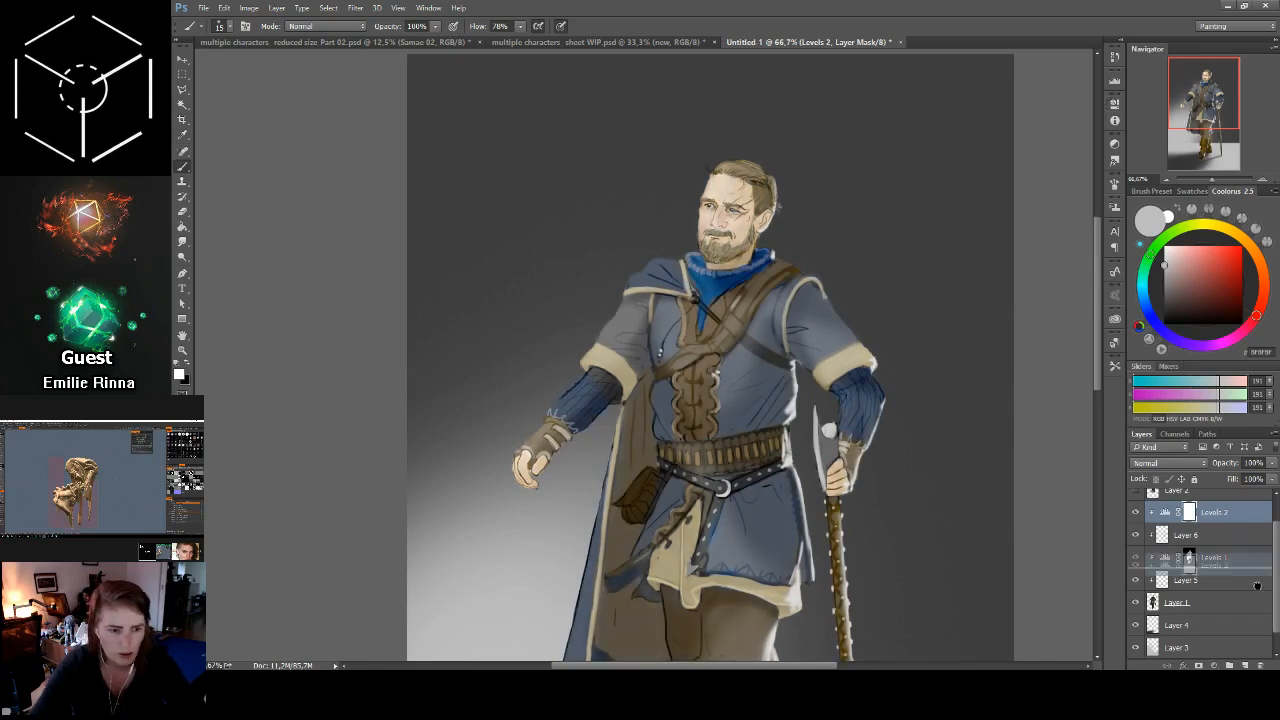
{"action": "key", "text": "Delete"}
Step: Add a new layer clipped above Layer 6 and set the foreground colour to light blue (RGB 142, 175, 248)
{"action": "key", "text": "ctrl+shift+alt+n"}
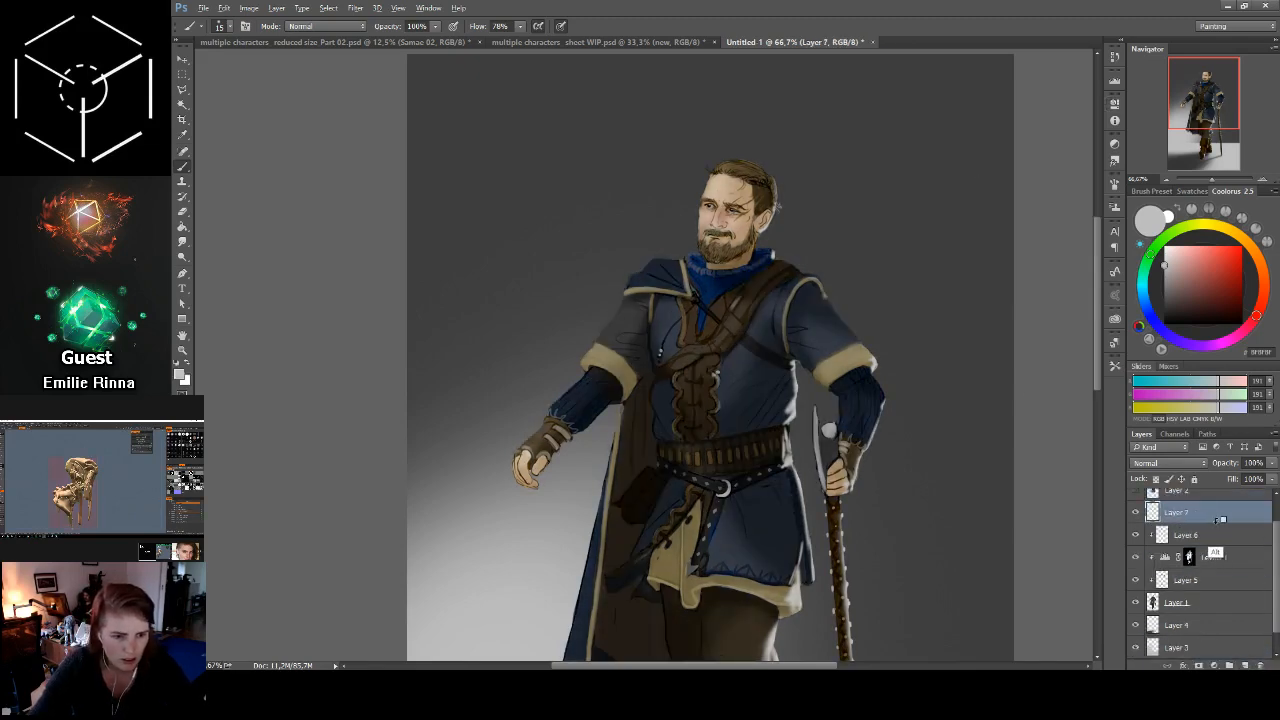
{"action": "left_click", "coordinate": [1214, 524], "text": "alt"}
{"action": "left_click", "coordinate": [679, 263], "text": "alt"}
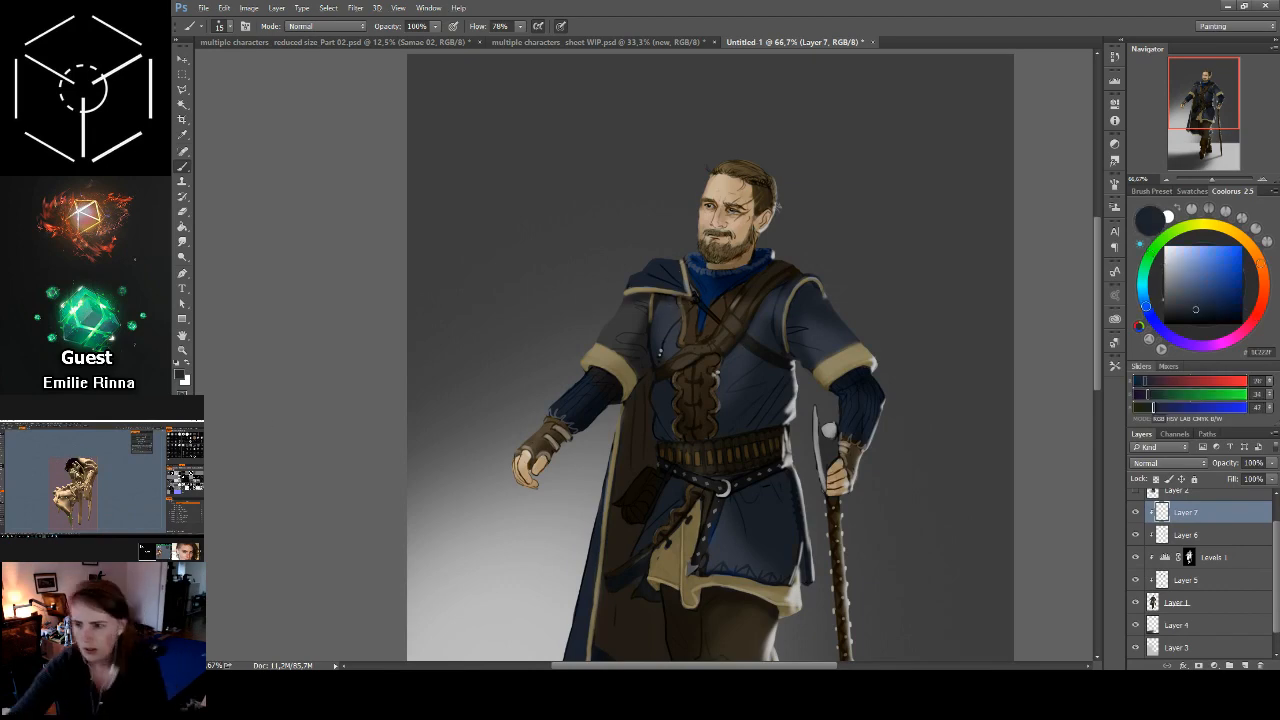
{"action": "left_click", "coordinate": [183, 378]}
{"action": "left_click", "coordinate": [1056, 336]}
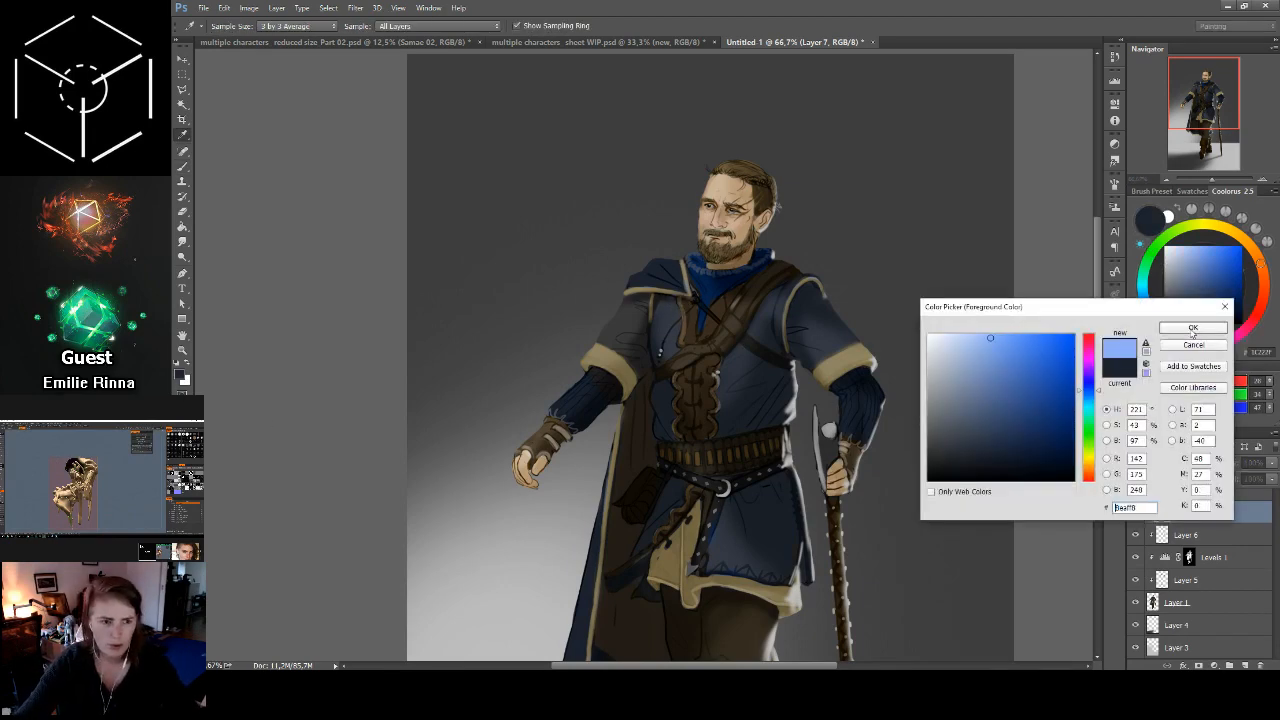
{"action": "left_click", "coordinate": [1188, 328]}
Step: Set Layer 7 to Lighten blending and paint soft light-blue strokes across the character's shoulder and chest, enlarging the brush to 125
{"action": "left_click", "coordinate": [1165, 463]}
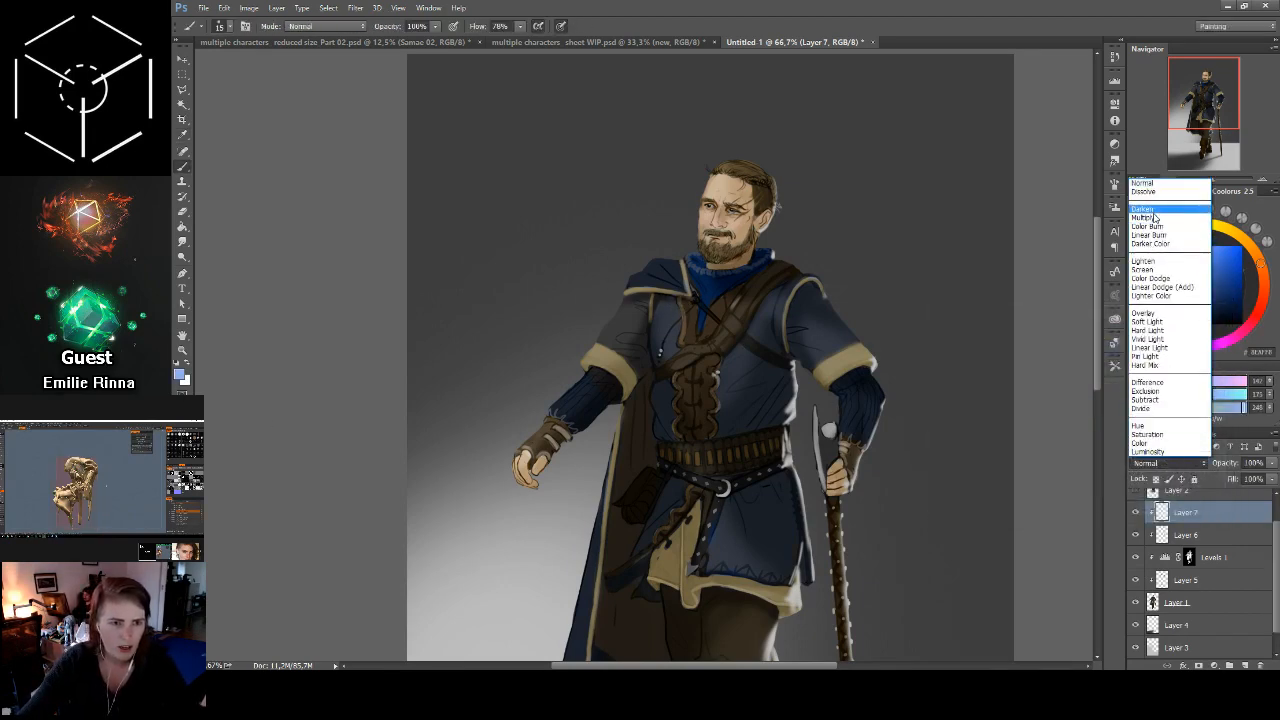
{"action": "left_click", "coordinate": [1145, 261]}
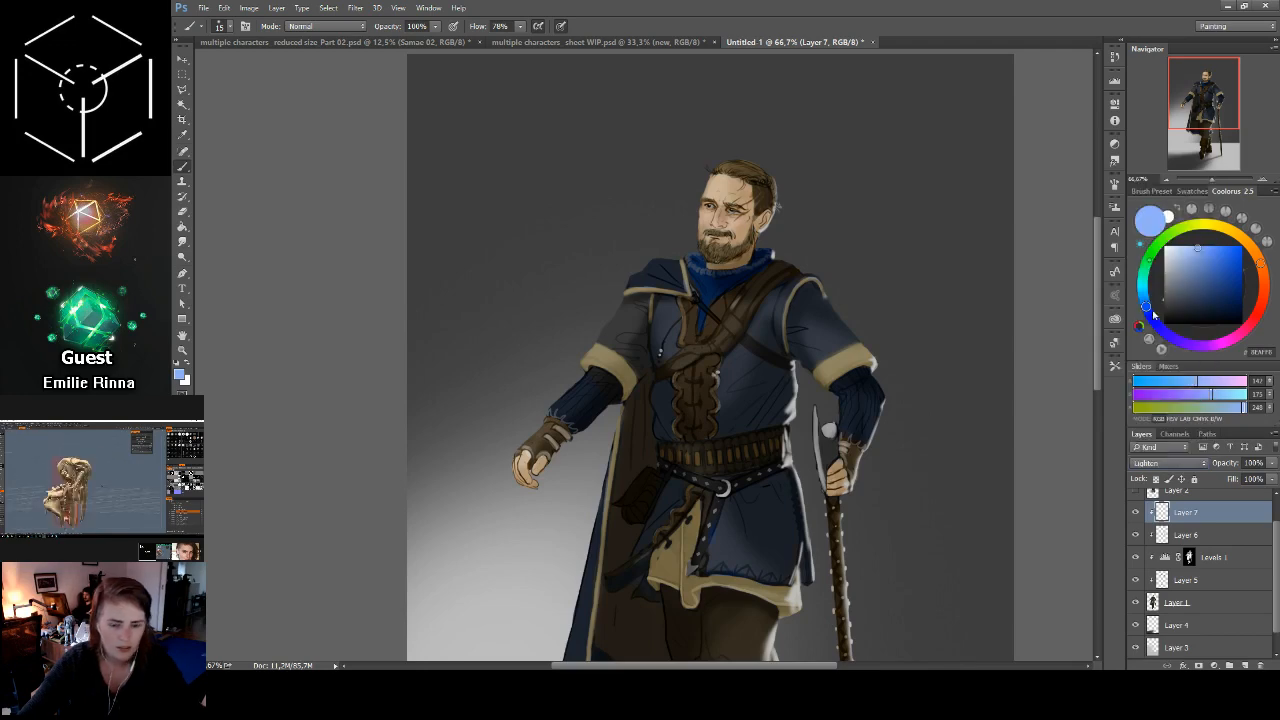
{"action": "key", "text": "bracketright"}
{"action": "key", "text": "bracketright"}
{"action": "key", "text": "bracketright"}
{"action": "key", "text": "bracketright"}
{"action": "key", "text": "bracketright"}
{"action": "key", "text": "bracketright"}
{"action": "mouse_move", "coordinate": [640, 275]}
{"action": "left_mouse_down"}
{"action": "mouse_move", "coordinate": [700, 296]}
{"action": "mouse_move", "coordinate": [649, 253]}
{"action": "left_mouse_up"}
{"action": "key", "text": "bracketleft"}
{"action": "key", "text": "bracketleft"}
{"action": "key", "text": "bracketleft"}
{"action": "mouse_move", "coordinate": [658, 298]}
{"action": "left_mouse_down"}
{"action": "mouse_move", "coordinate": [684, 325]}
{"action": "mouse_move", "coordinate": [780, 300]}
{"action": "left_mouse_up"}
{"action": "key", "text": "bracketright"}
{"action": "key", "text": "bracketright"}
{"action": "key", "text": "bracketright"}
{"action": "key", "text": "bracketright"}
{"action": "key", "text": "bracketright"}
{"action": "key", "text": "bracketright"}
{"action": "key", "text": "bracketright"}
{"action": "key", "text": "bracketright"}
{"action": "key", "text": "bracketright"}
{"action": "key", "text": "bracketright"}
{"action": "mouse_move", "coordinate": [700, 300]}
{"action": "left_mouse_down"}
{"action": "mouse_move", "coordinate": [680, 305]}
{"action": "mouse_move", "coordinate": [730, 340]}
{"action": "mouse_move", "coordinate": [650, 295]}
{"action": "mouse_move", "coordinate": [720, 350]}
{"action": "left_mouse_up"}
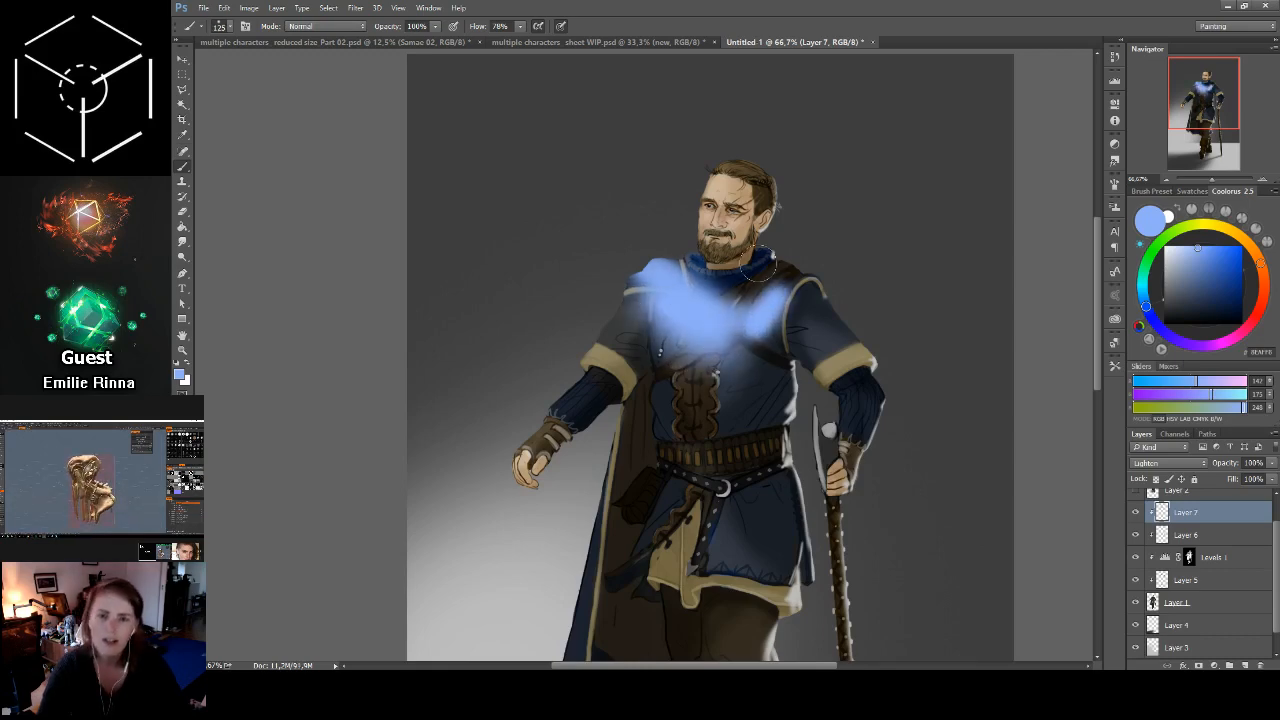
Step: Add an unclipped layer above Layer 7 and paint a muted blue sampled from the tunic over the cheek with a size 50 brush
{"action": "key", "text": "bracketleft"}
{"action": "key", "text": "bracketleft"}
{"action": "key", "text": "bracketleft"}
{"action": "key", "text": "bracketleft"}
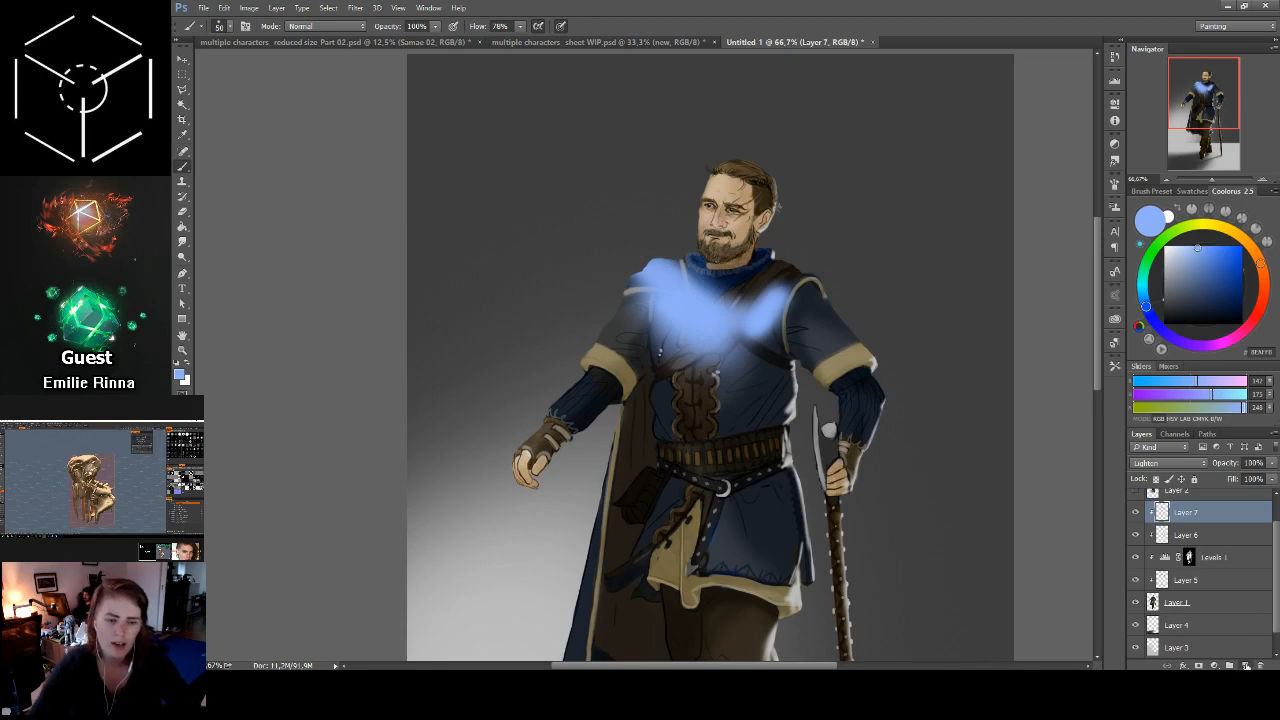
{"action": "left_click", "coordinate": [1245, 665]}
{"action": "left_click", "coordinate": [758, 368], "text": "alt"}
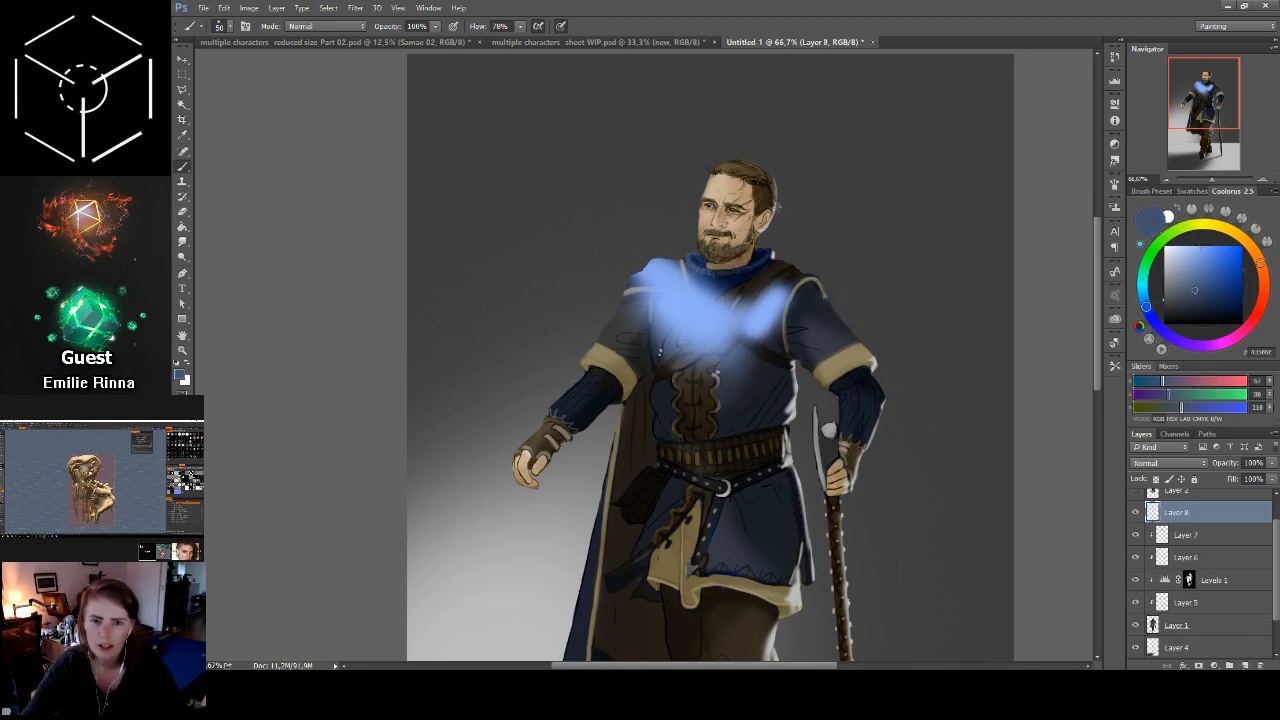
{"action": "mouse_move", "coordinate": [742, 237]}
{"action": "left_mouse_down"}
{"action": "mouse_move", "coordinate": [740, 221]}
{"action": "mouse_move", "coordinate": [732, 260]}
{"action": "mouse_move", "coordinate": [753, 226]}
{"action": "left_mouse_up"}
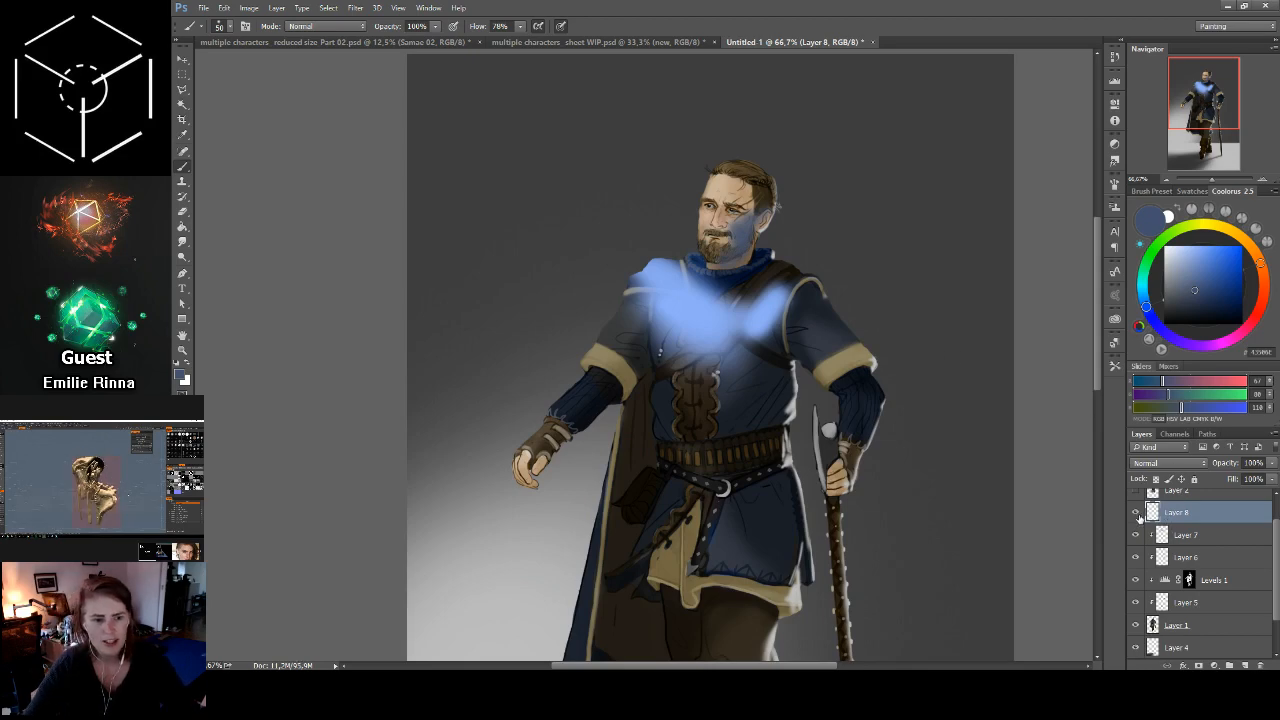
Step: Hide Layer 8 and compare the character with Layer 7 switched off and on
{"action": "left_click", "coordinate": [1135, 512]}
{"action": "left_click", "coordinate": [1135, 535]}
{"action": "left_click", "coordinate": [1135, 535]}
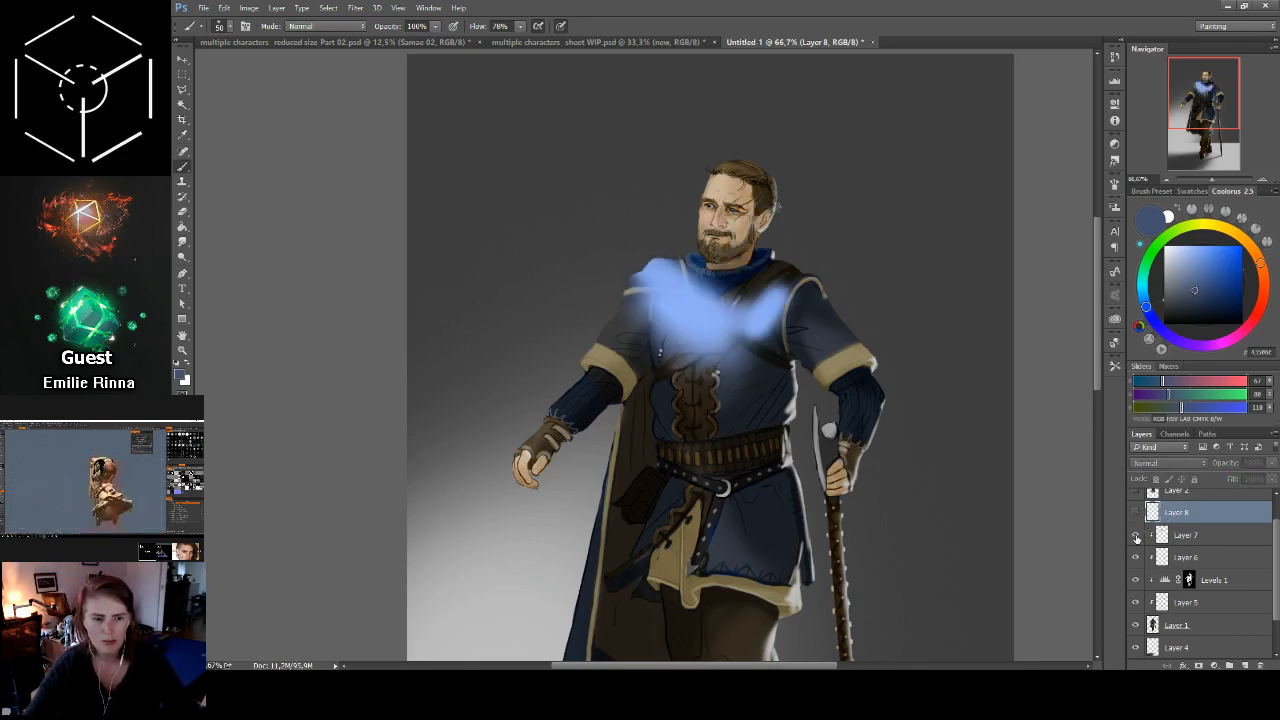
Step: Hide Layer 7 above the cloaked character's lighting layers
{"action": "left_click", "coordinate": [1135, 535]}
{"action": "left_click", "coordinate": [1166, 180]}
{"action": "left_click", "coordinate": [1166, 180]}
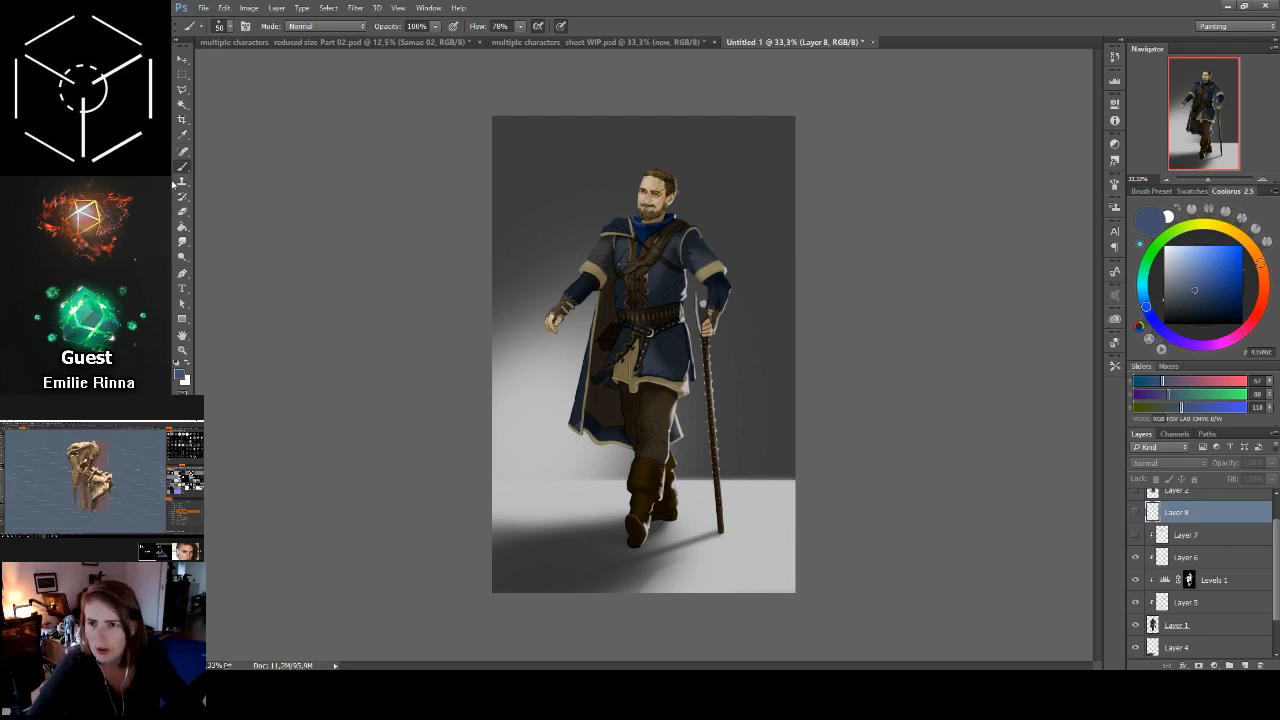
Step: Switch to the multiple characters sheet WIP document, briefly check layer 116_6448, and show Group 1
{"action": "left_click", "coordinate": [523, 45]}
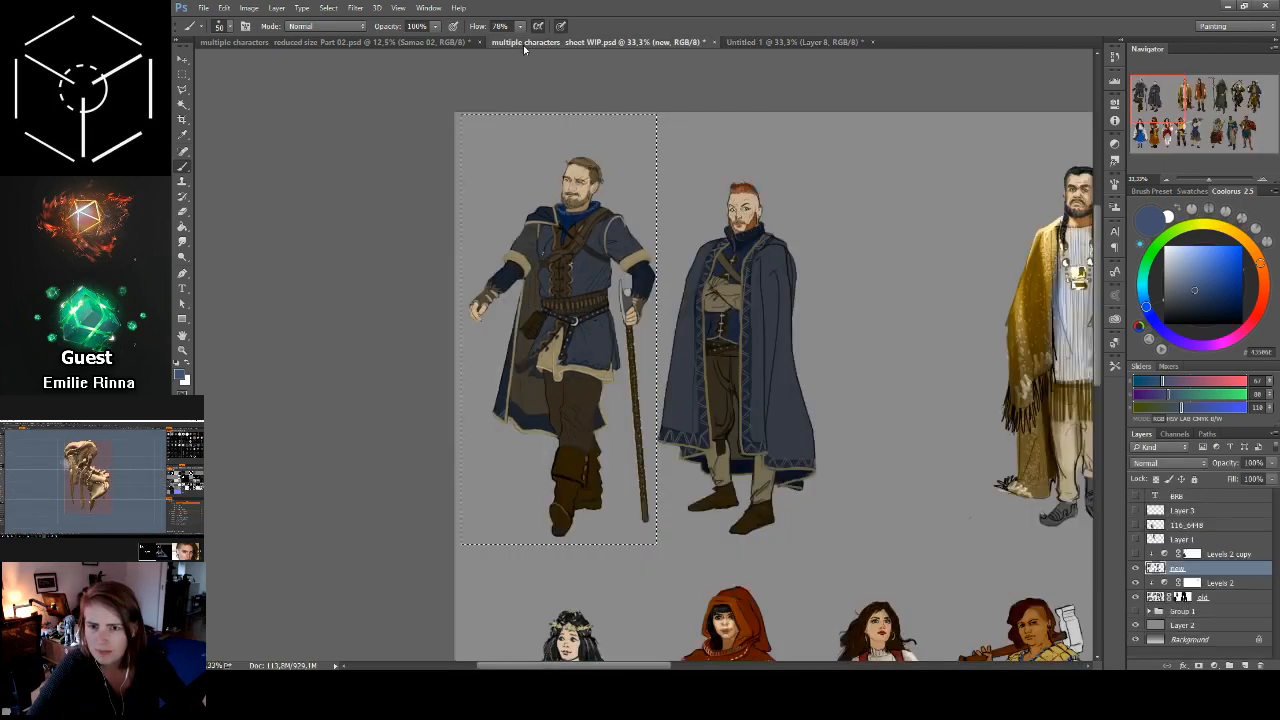
{"action": "left_click", "coordinate": [425, 45]}
{"action": "left_click", "coordinate": [575, 43]}
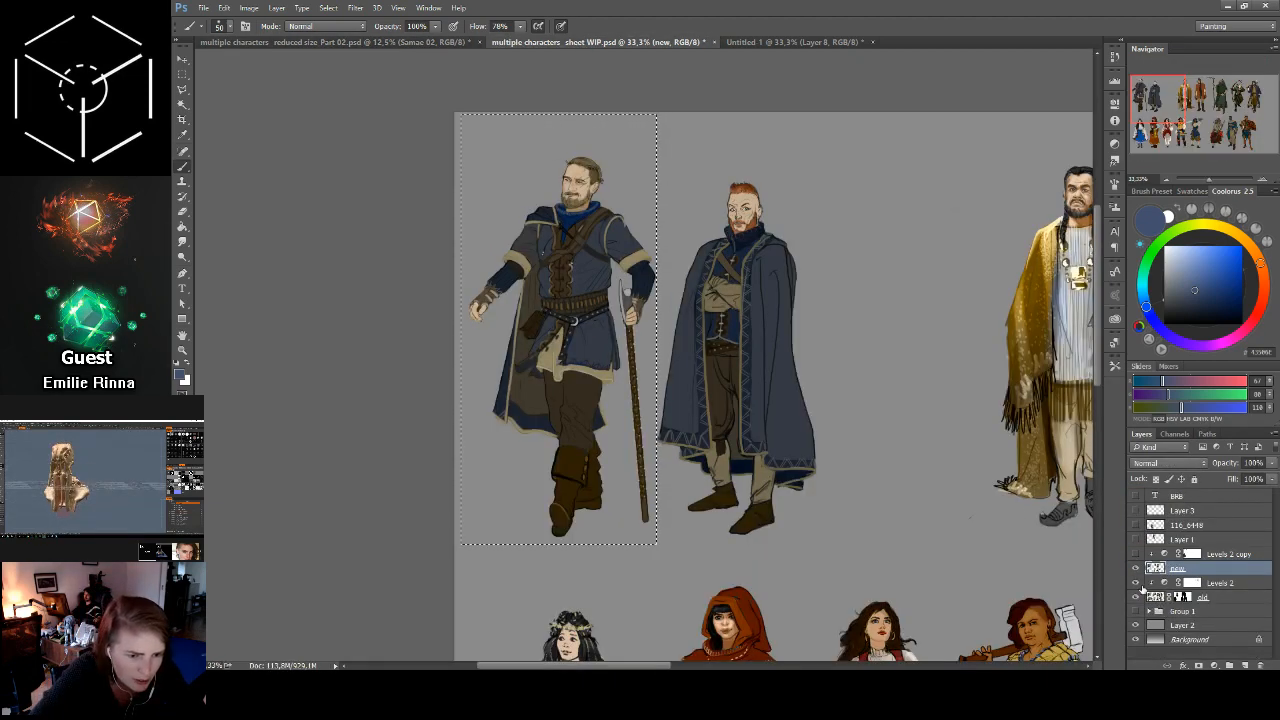
{"action": "left_click", "coordinate": [1136, 539]}
{"action": "left_click", "coordinate": [1136, 539]}
{"action": "left_click", "coordinate": [1136, 525]}
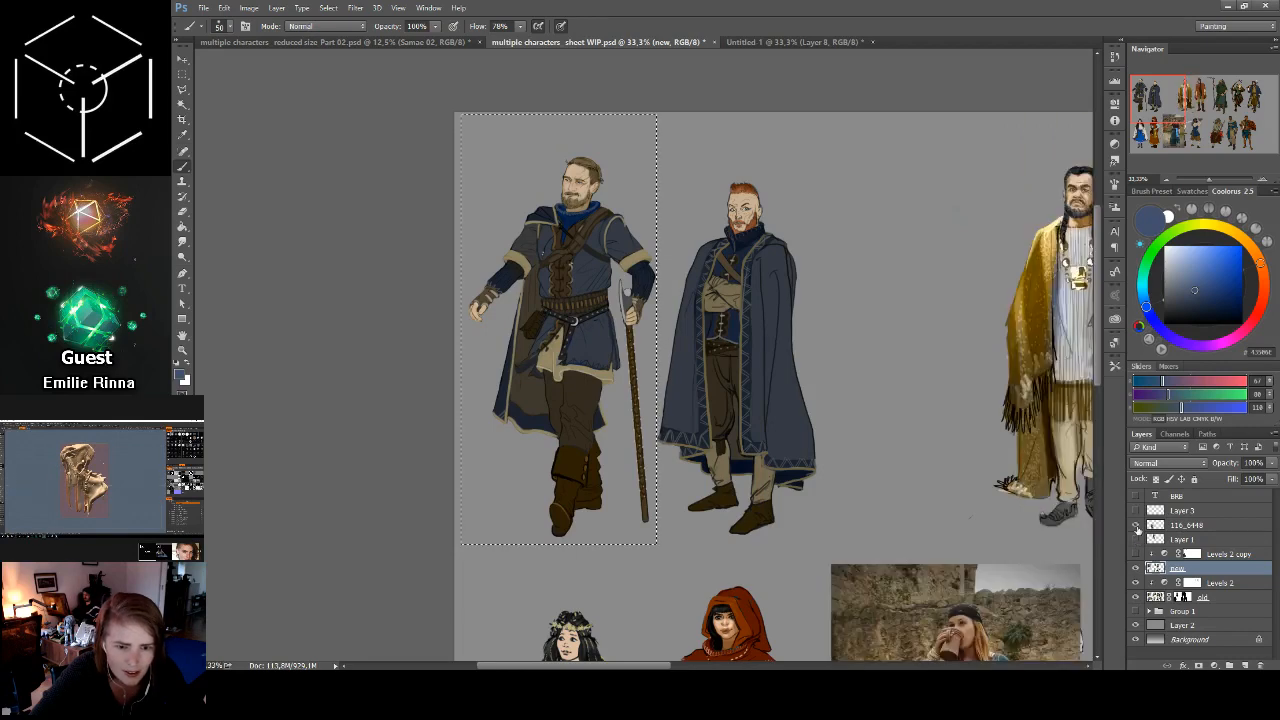
{"action": "left_click", "coordinate": [1136, 525]}
{"action": "left_click", "coordinate": [1135, 611]}
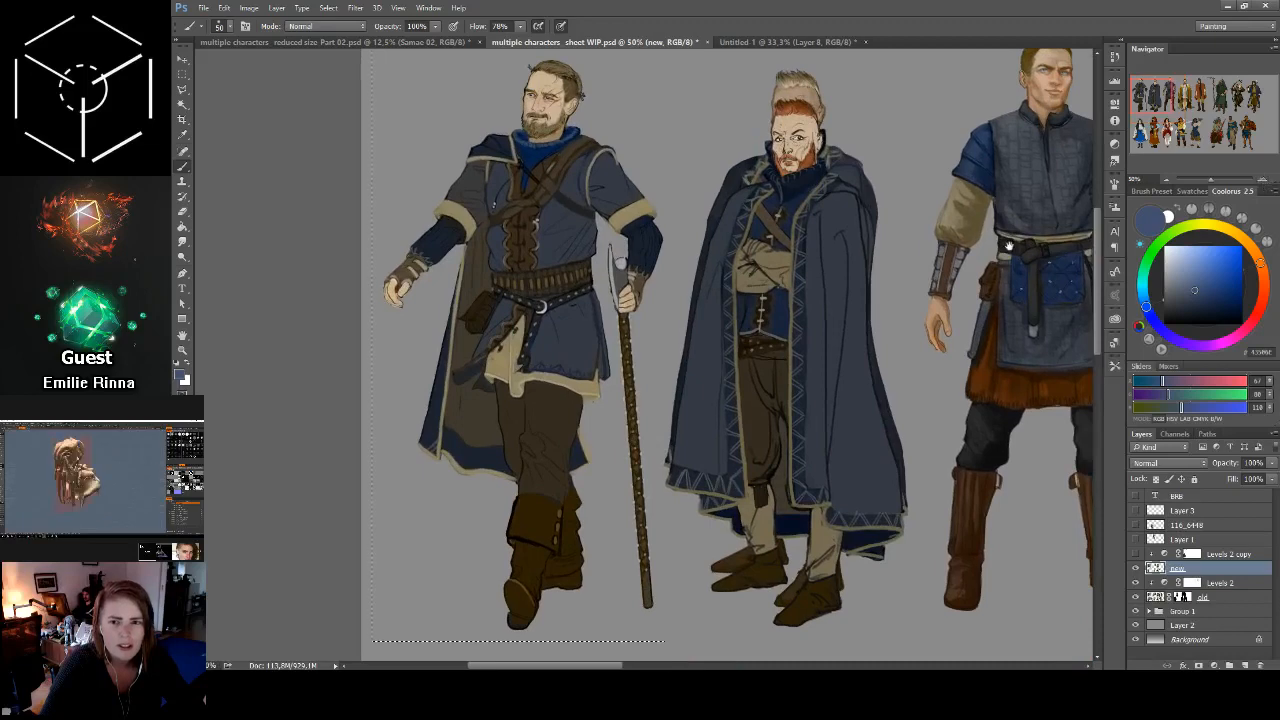
Step: Examine the rendered male figures in the upper row of the character sheet, especially the man in the blue tunic
{"action": "left_click_drag", "start_coordinate": [970, 90], "coordinate": [700, 90]}
{"action": "scroll", "coordinate": [700, 85], "scroll_direction": "up", "scroll_amount": 2}
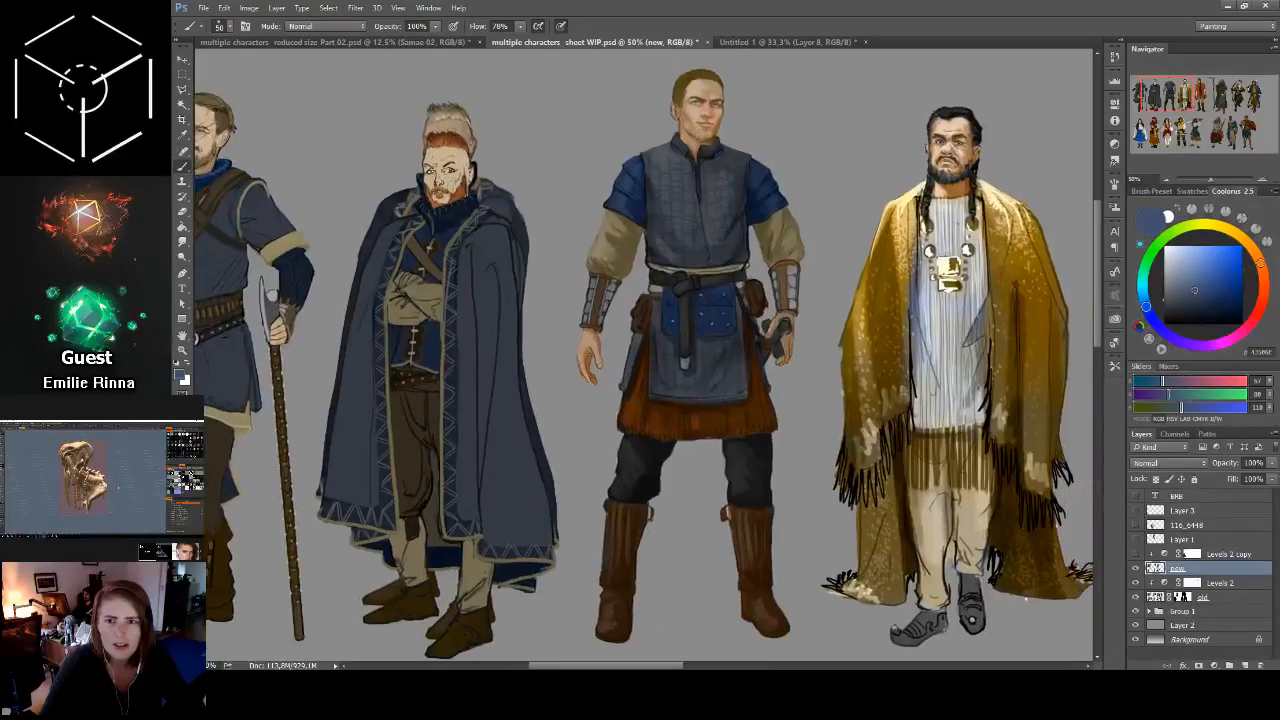
{"action": "left_click_drag", "start_coordinate": [746, 240], "coordinate": [716, 240]}
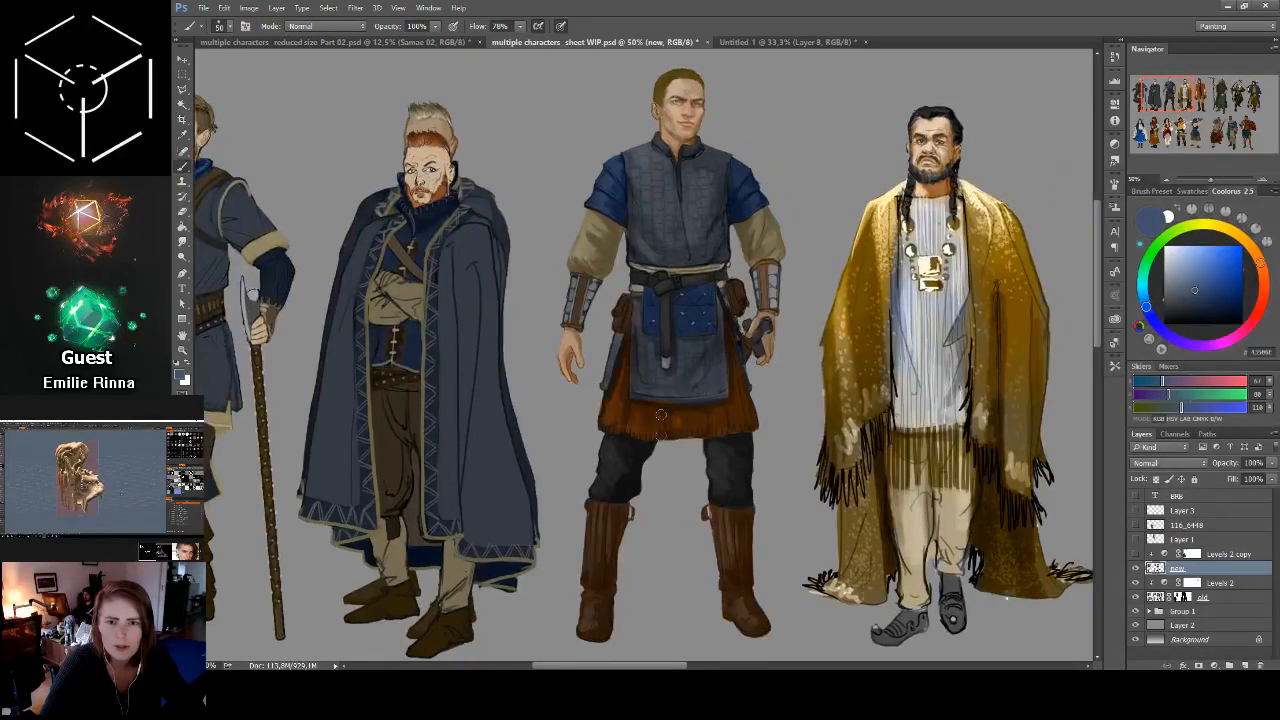
{"action": "left_click_drag", "start_coordinate": [662, 414], "coordinate": [621, 342]}
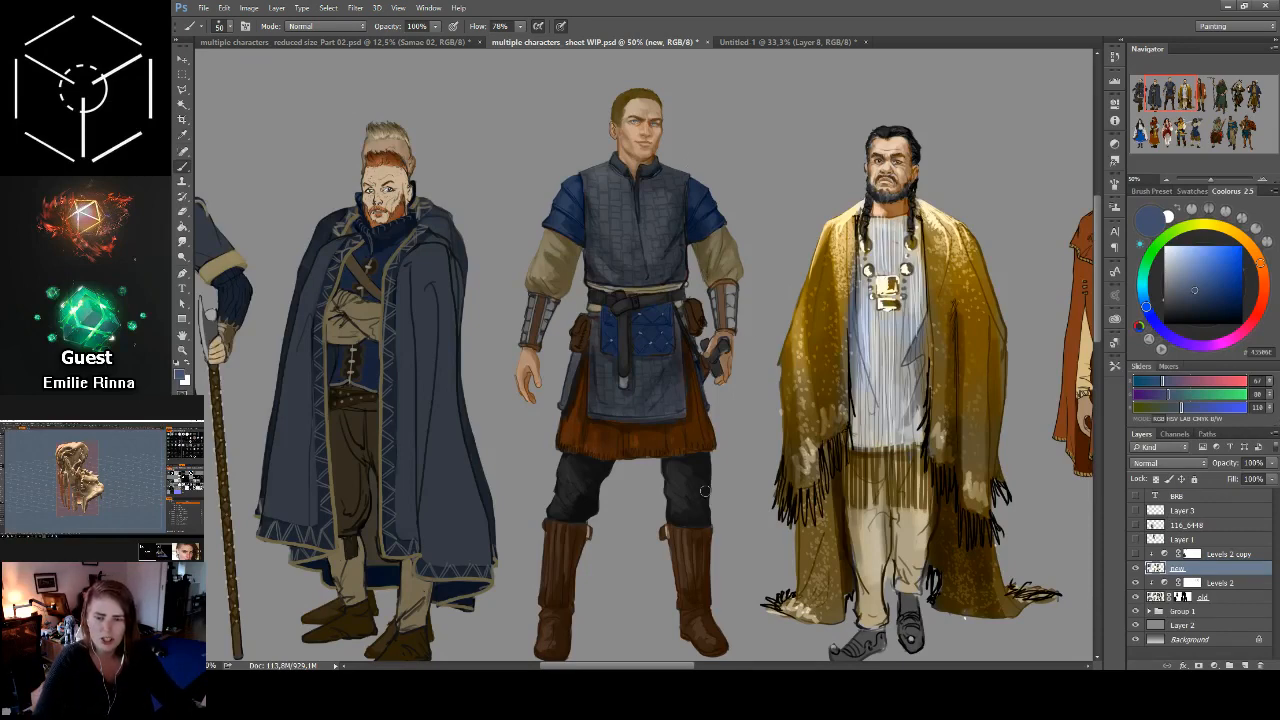
{"action": "left_click_drag", "start_coordinate": [697, 476], "coordinate": [707, 403]}
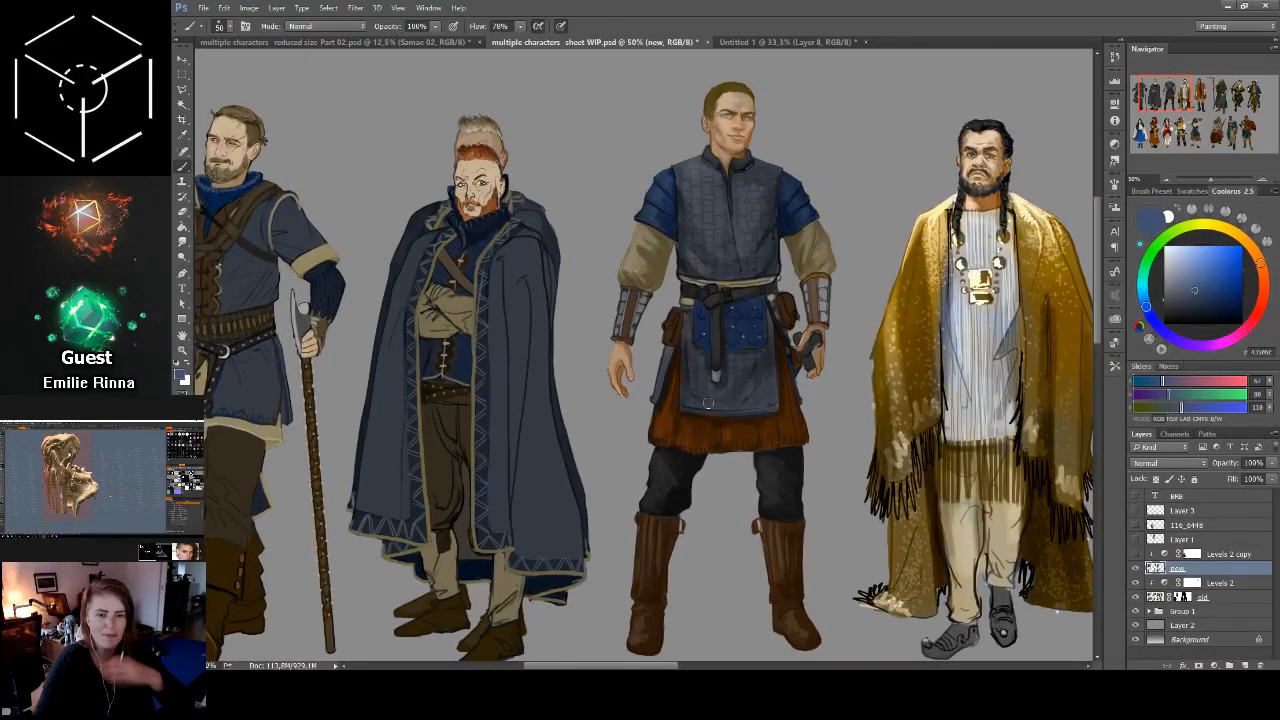
{"action": "left_click_drag", "start_coordinate": [573, 452], "coordinate": [888, 432]}
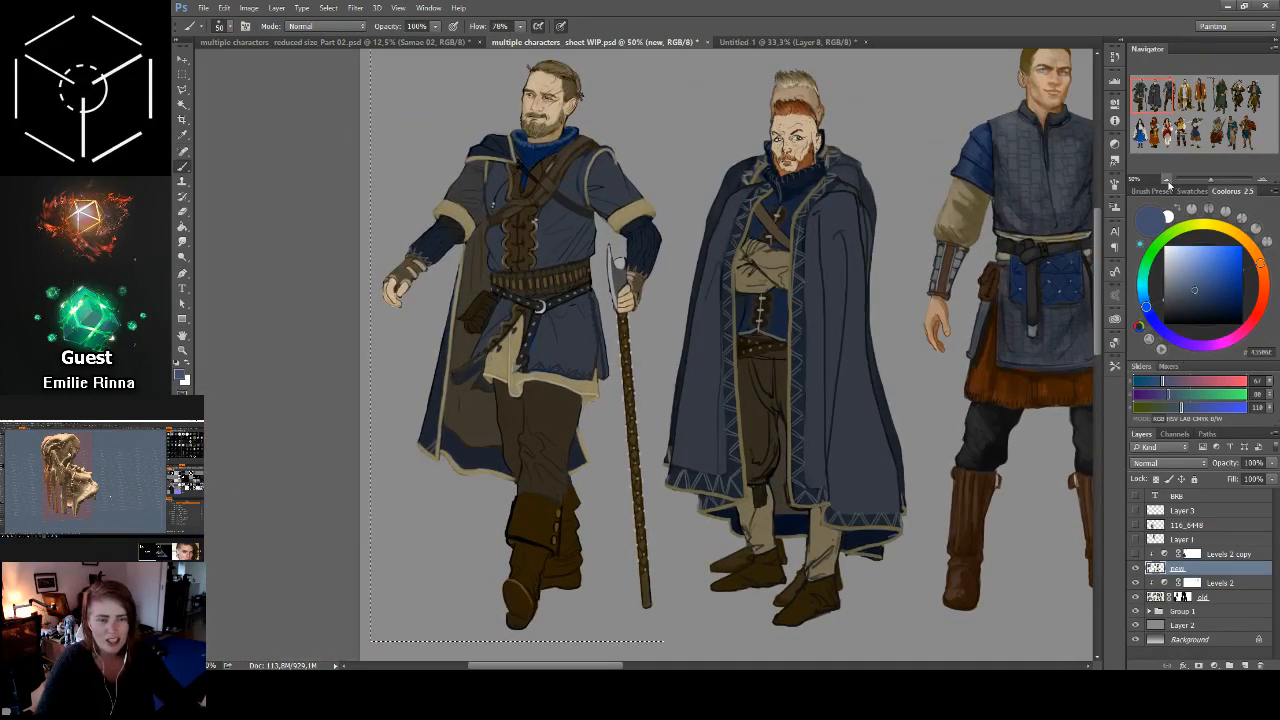
{"action": "left_click", "coordinate": [1166, 180]}
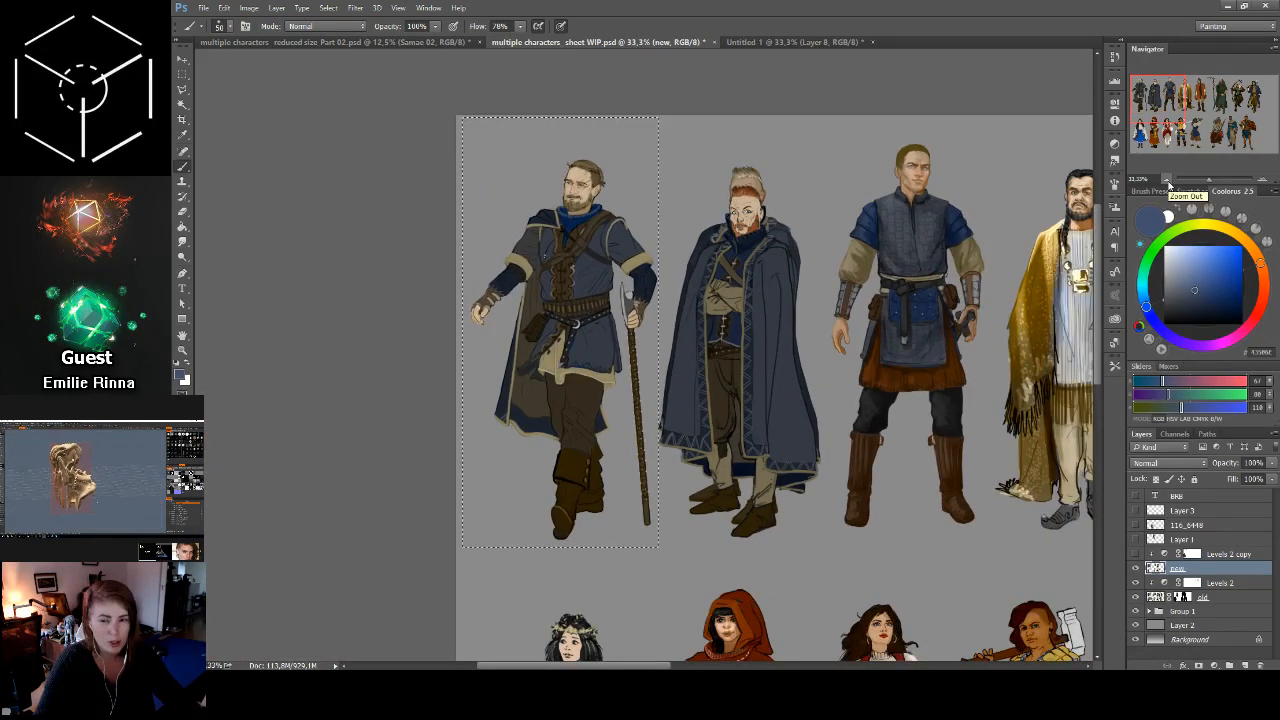
{"action": "left_click", "coordinate": [1166, 181]}
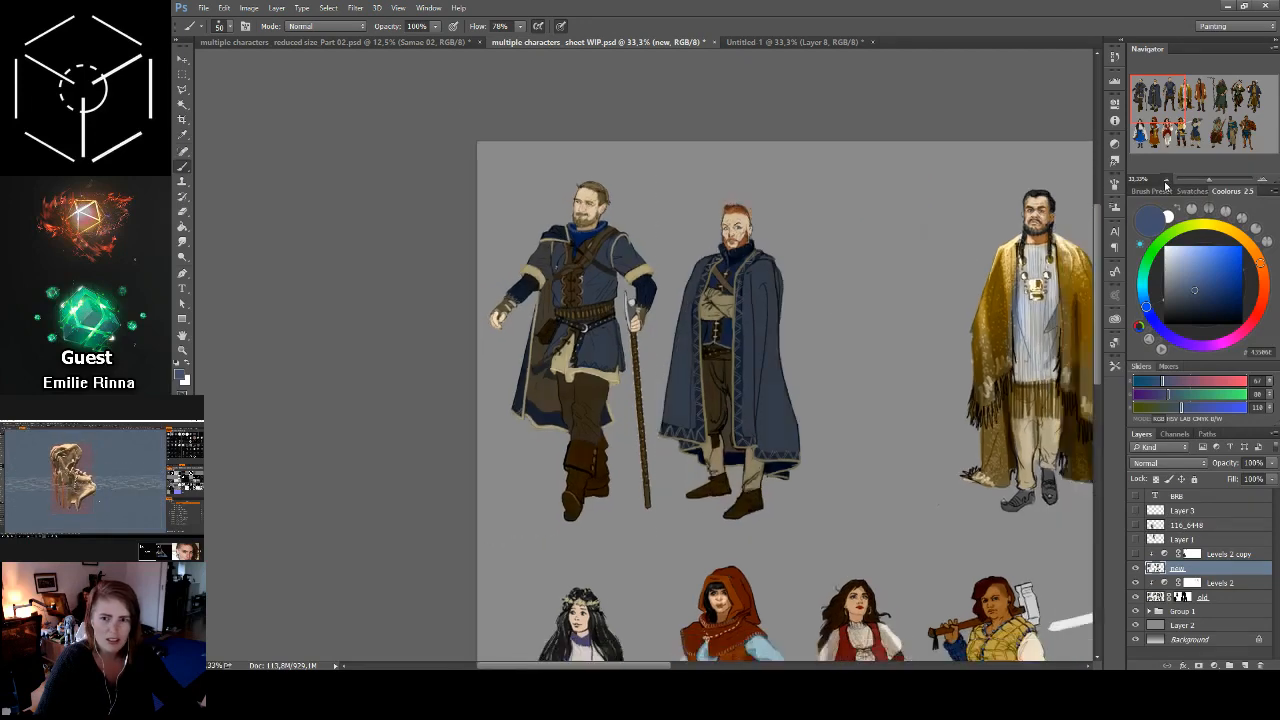
{"action": "left_click", "coordinate": [1166, 181]}
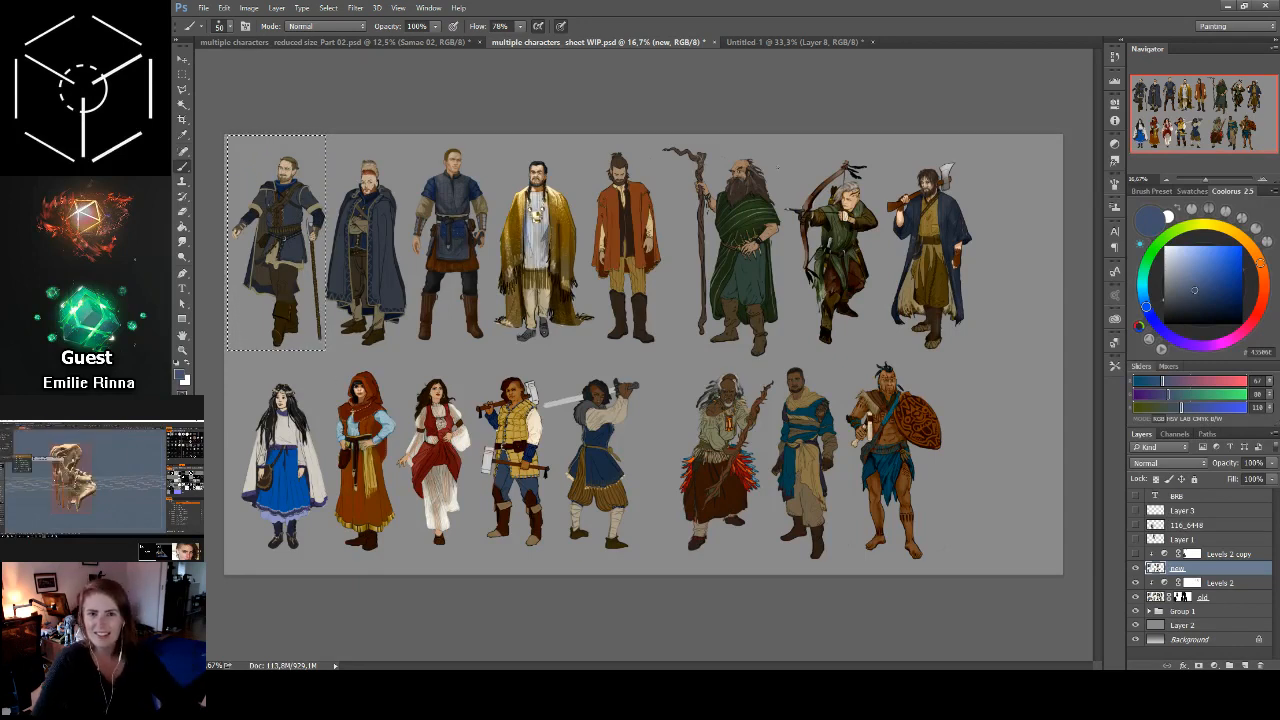
Step: Return to the Untitled-1 document and add a new clipped layer directly above Layer 6
{"action": "left_click", "coordinate": [778, 42]}
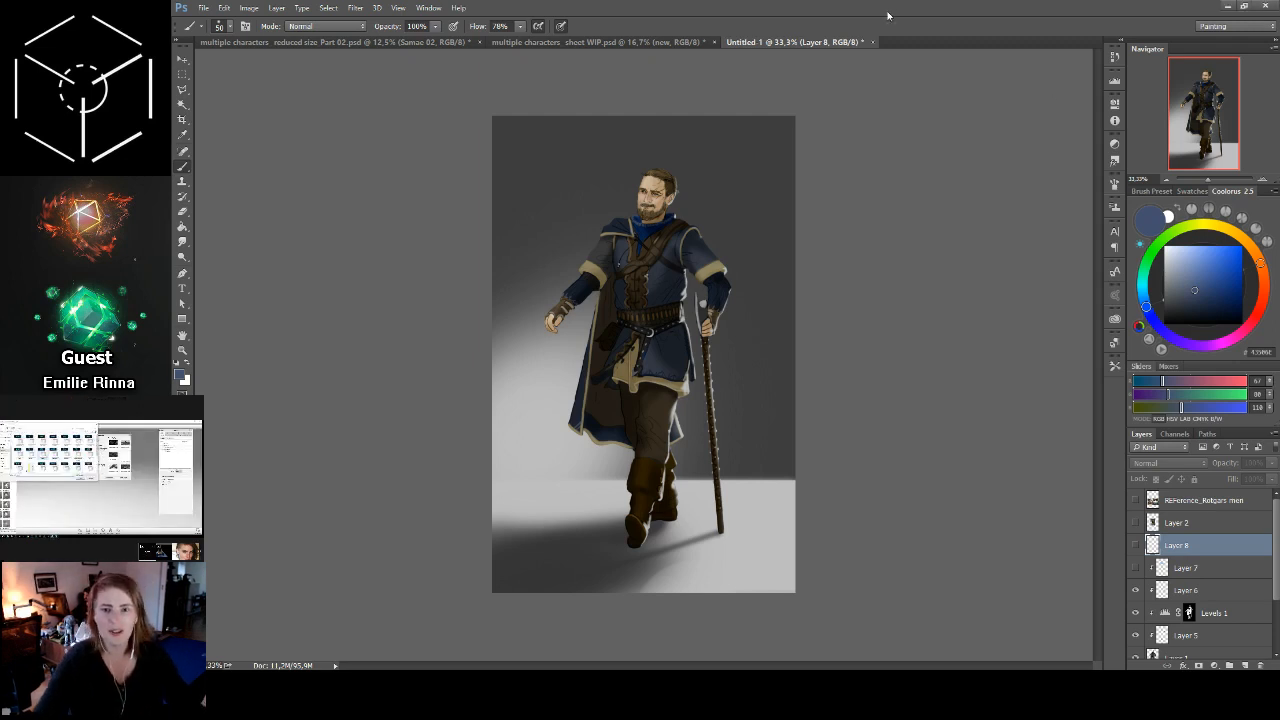
{"action": "left_click", "coordinate": [1261, 180]}
{"action": "left_click", "coordinate": [1261, 180]}
{"action": "left_click_drag", "start_coordinate": [894, 400], "coordinate": [940, 571]}
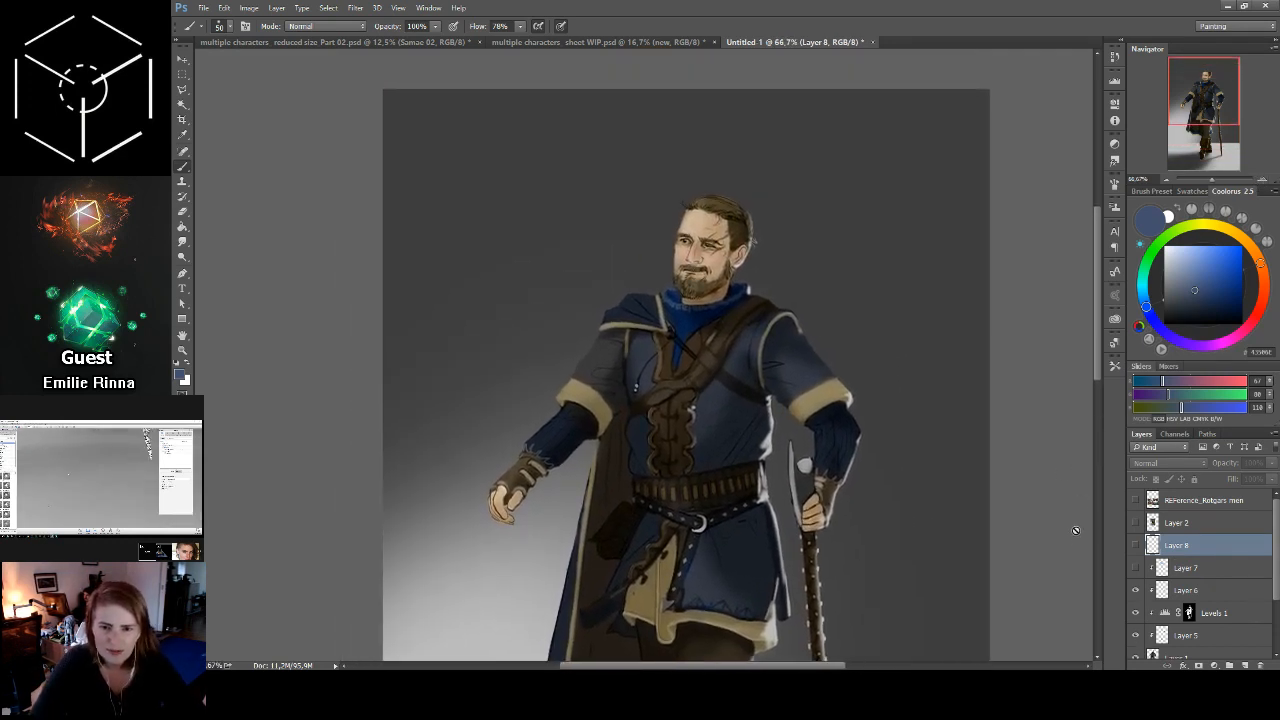
{"action": "left_click_drag", "start_coordinate": [969, 529], "coordinate": [1029, 443]}
{"action": "key", "text": "alt+bracketleft"}
{"action": "key", "text": "alt+bracketleft"}
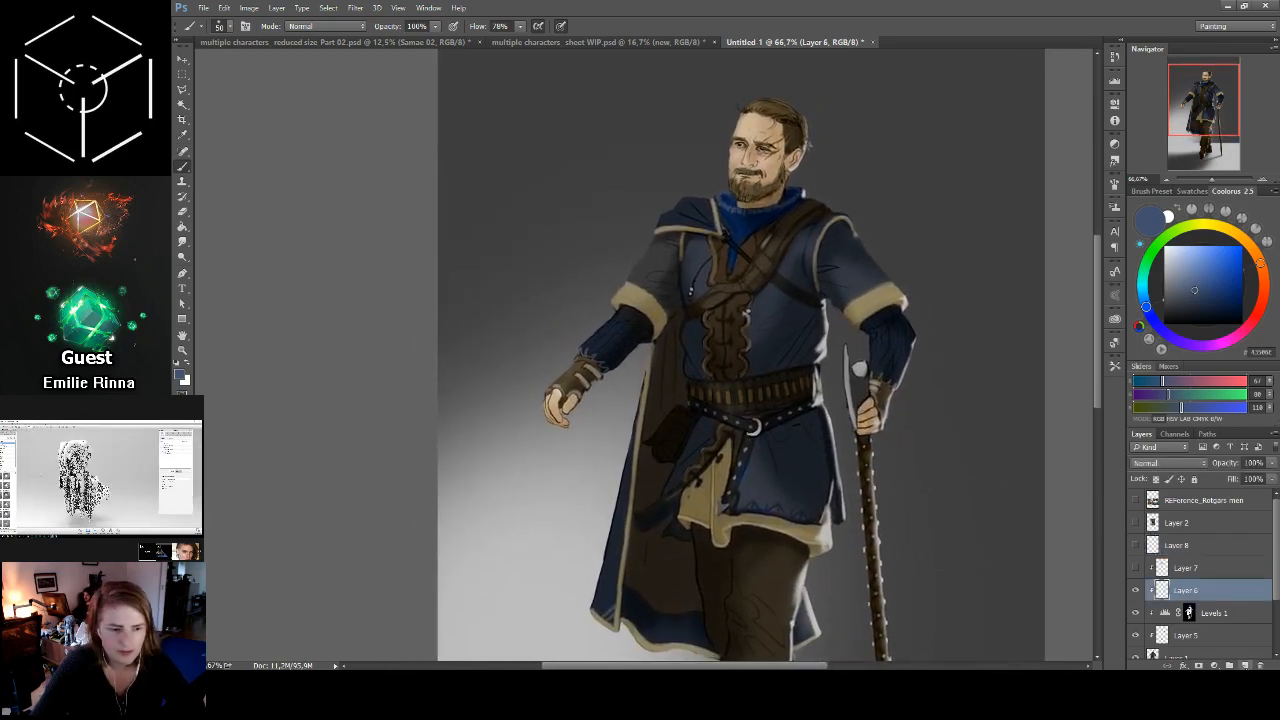
{"action": "left_click", "coordinate": [1246, 665]}
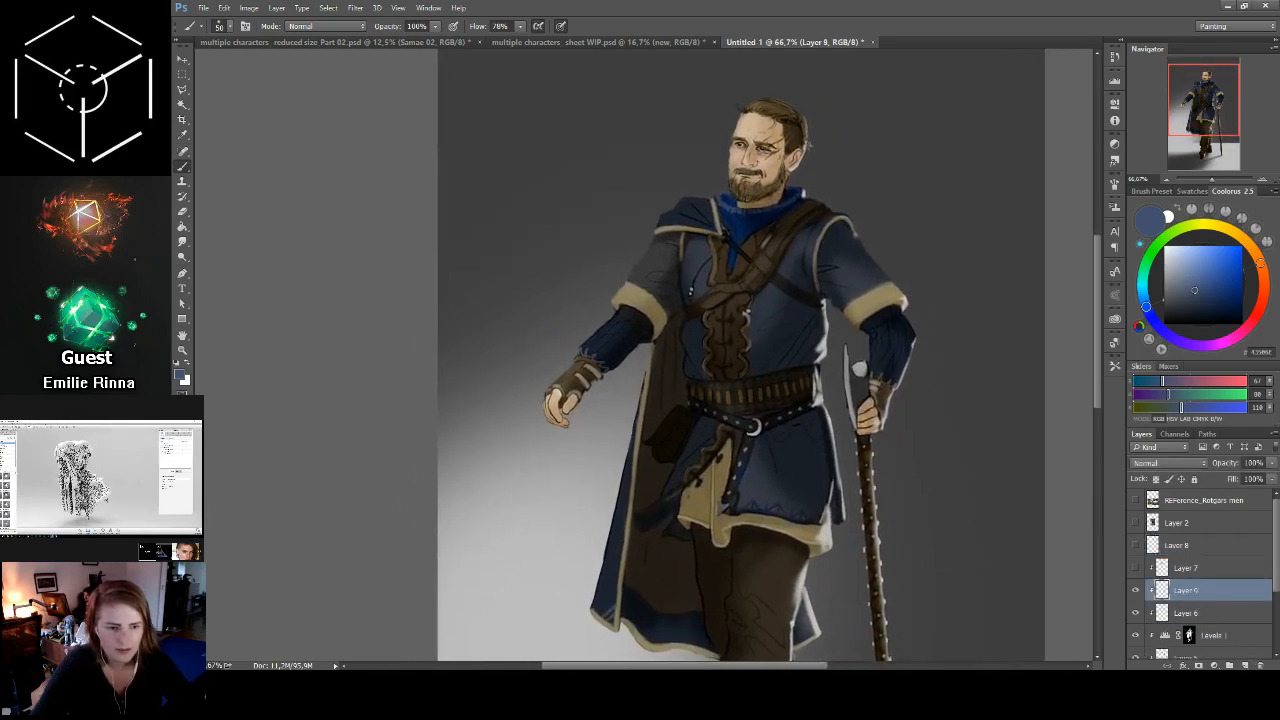
Step: Choose a different textured brush preset and sample a dark blue from the cape over the character's shoulder
{"action": "left_click", "coordinate": [229, 26]}
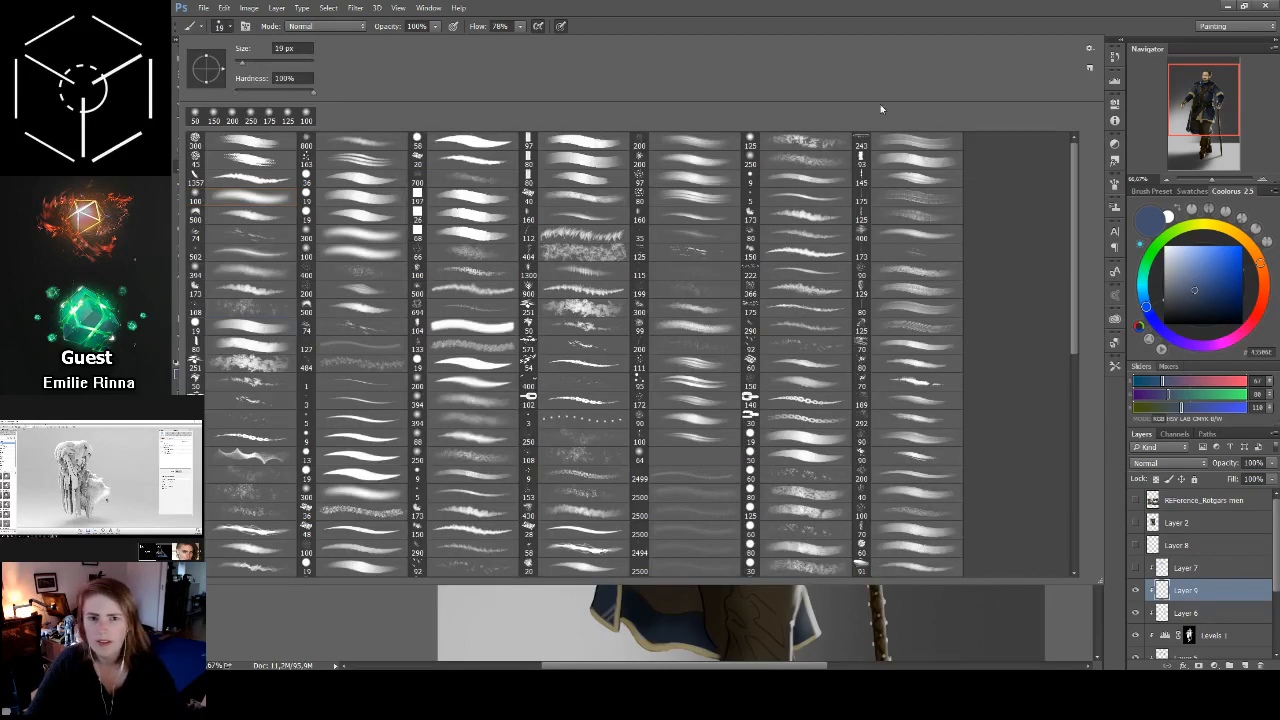
{"action": "left_click", "coordinate": [933, 159]}
{"action": "left_click", "coordinate": [882, 28]}
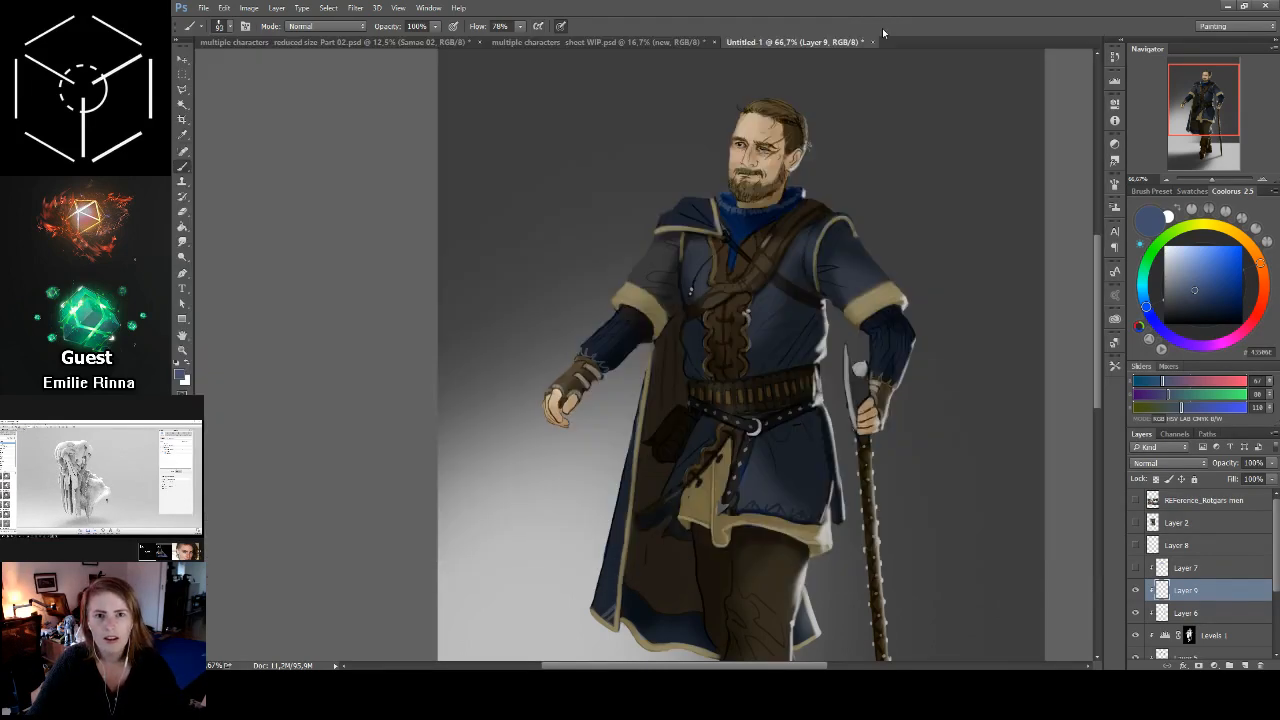
{"action": "left_click_drag", "start_coordinate": [861, 187], "coordinate": [827, 297]}
{"action": "left_click", "coordinate": [635, 325], "text": "alt"}
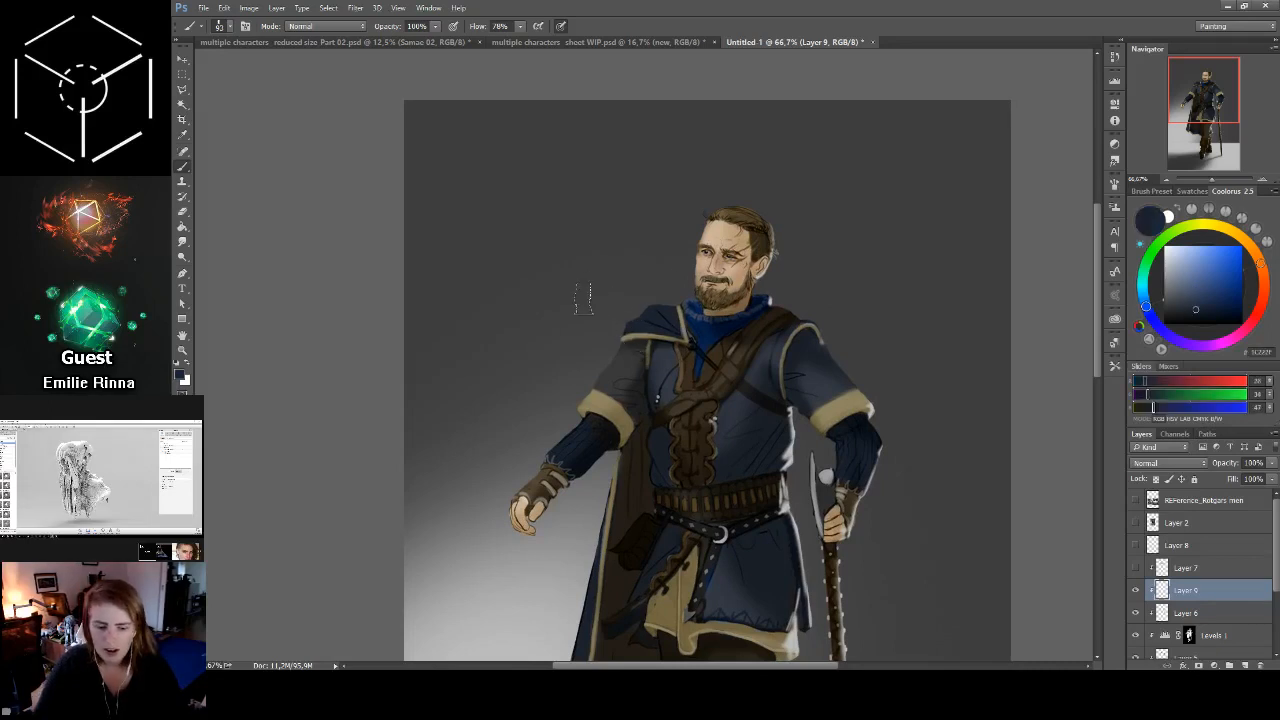
Step: Shrink the brush to 10 and paint the sampled dark blue over the shoulder cape on Layer 9
{"action": "key", "text": "bracketleft"}
{"action": "key", "text": "bracketleft"}
{"action": "key", "text": "bracketleft"}
{"action": "key", "text": "bracketleft"}
{"action": "key", "text": "bracketleft"}
{"action": "key", "text": "bracketleft"}
{"action": "key", "text": "bracketleft"}
{"action": "key", "text": "bracketleft"}
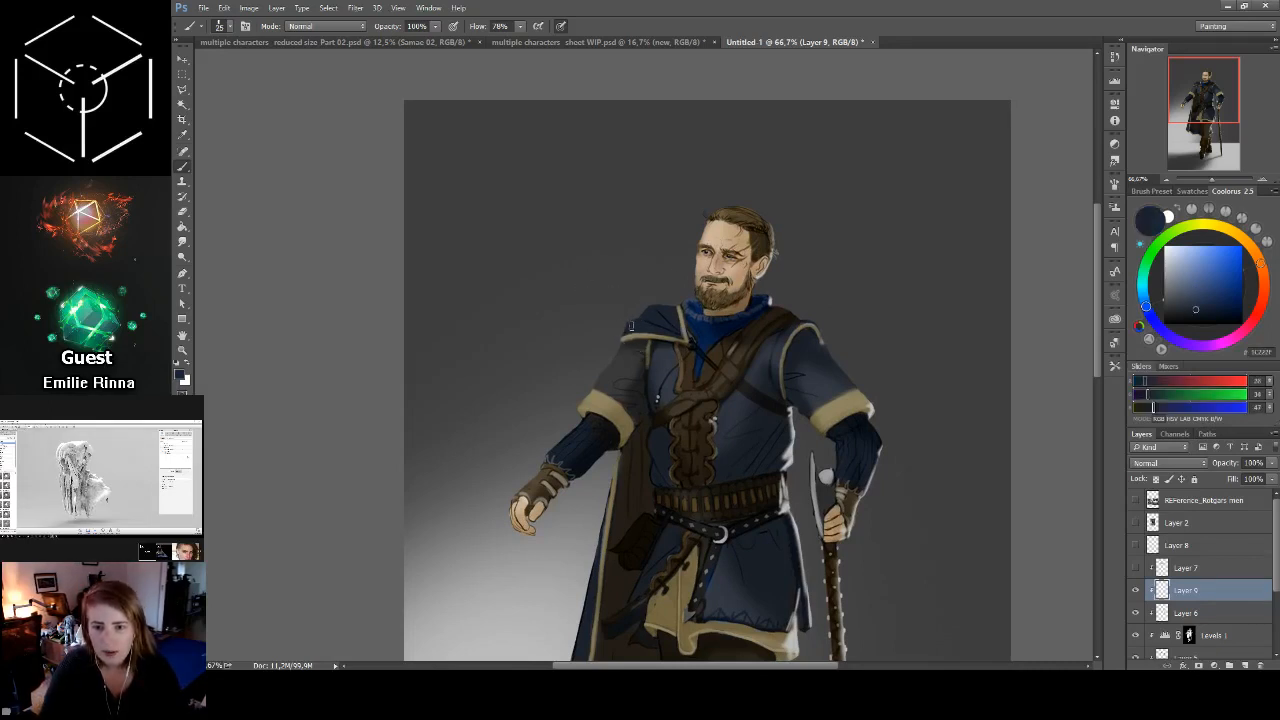
{"action": "key", "text": "bracketleft"}
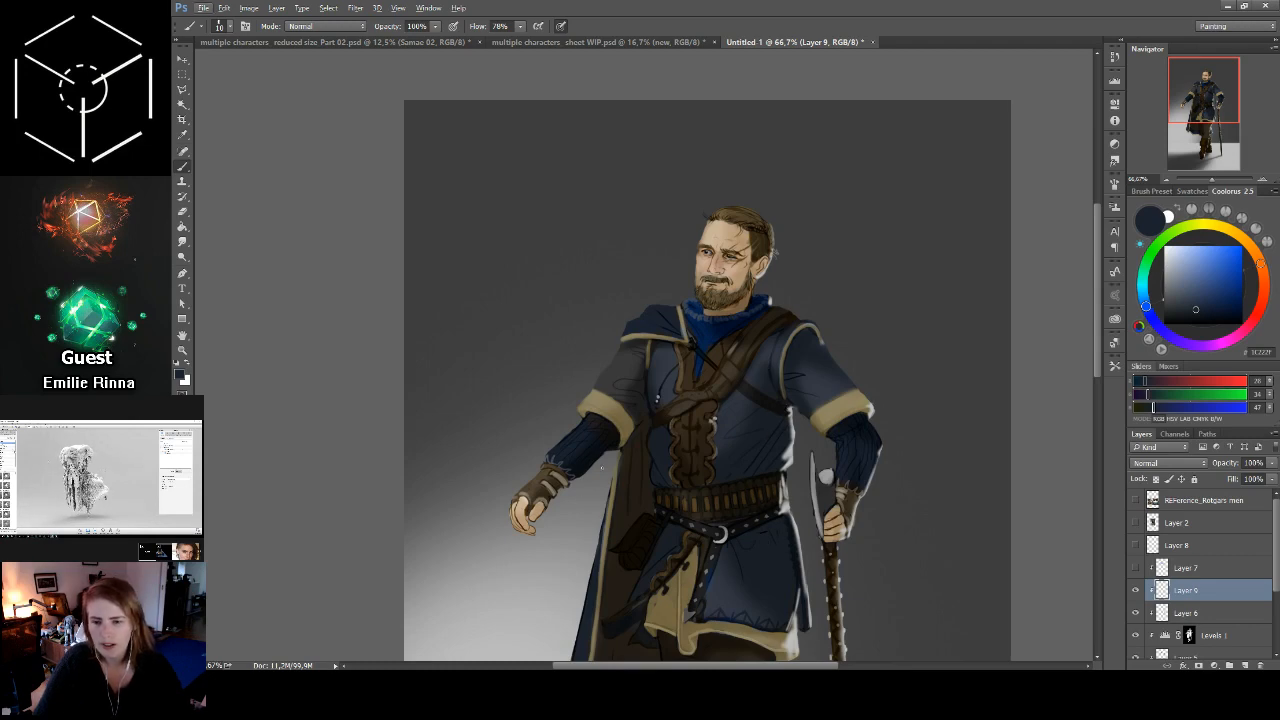
Step: Sample a near-black navy from the sleeve and paint the shoulder cape's fold shadows, varying the brush size up to 20
{"action": "left_click", "coordinate": [601, 446], "text": "alt"}
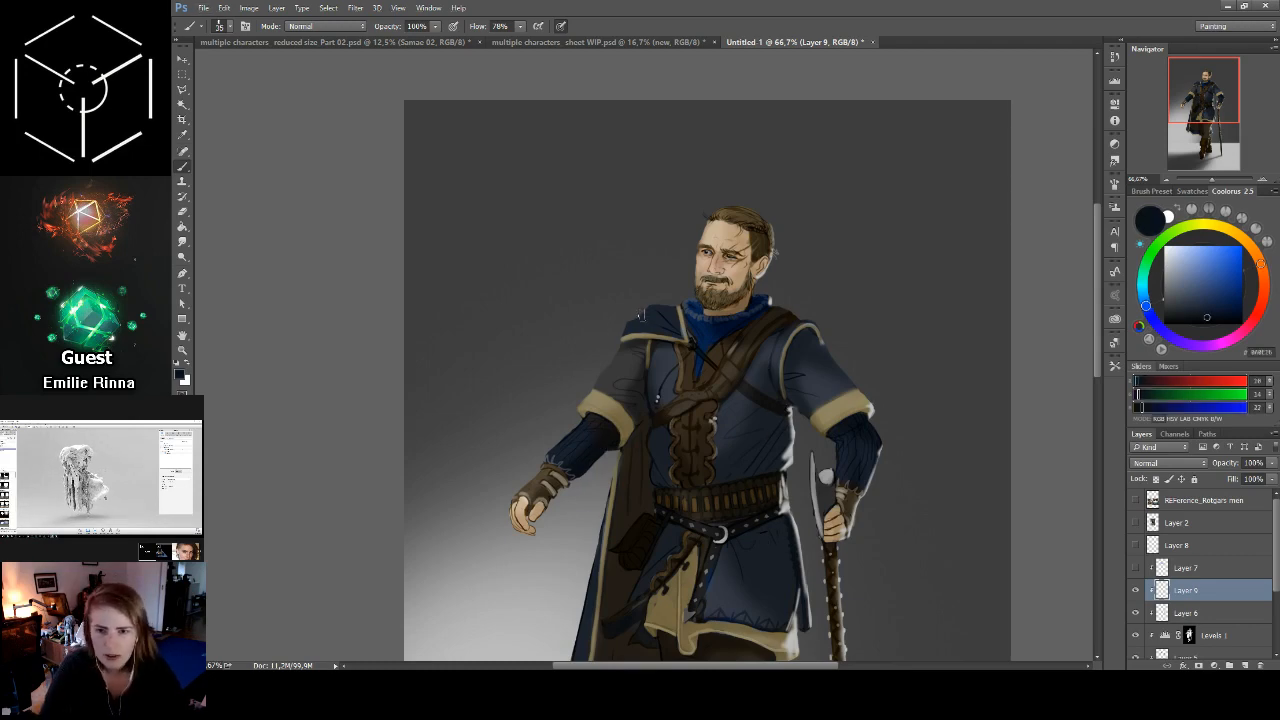
{"action": "key", "text": "bracketright"}
{"action": "key", "text": "bracketleft"}
{"action": "key", "text": "bracketleft"}
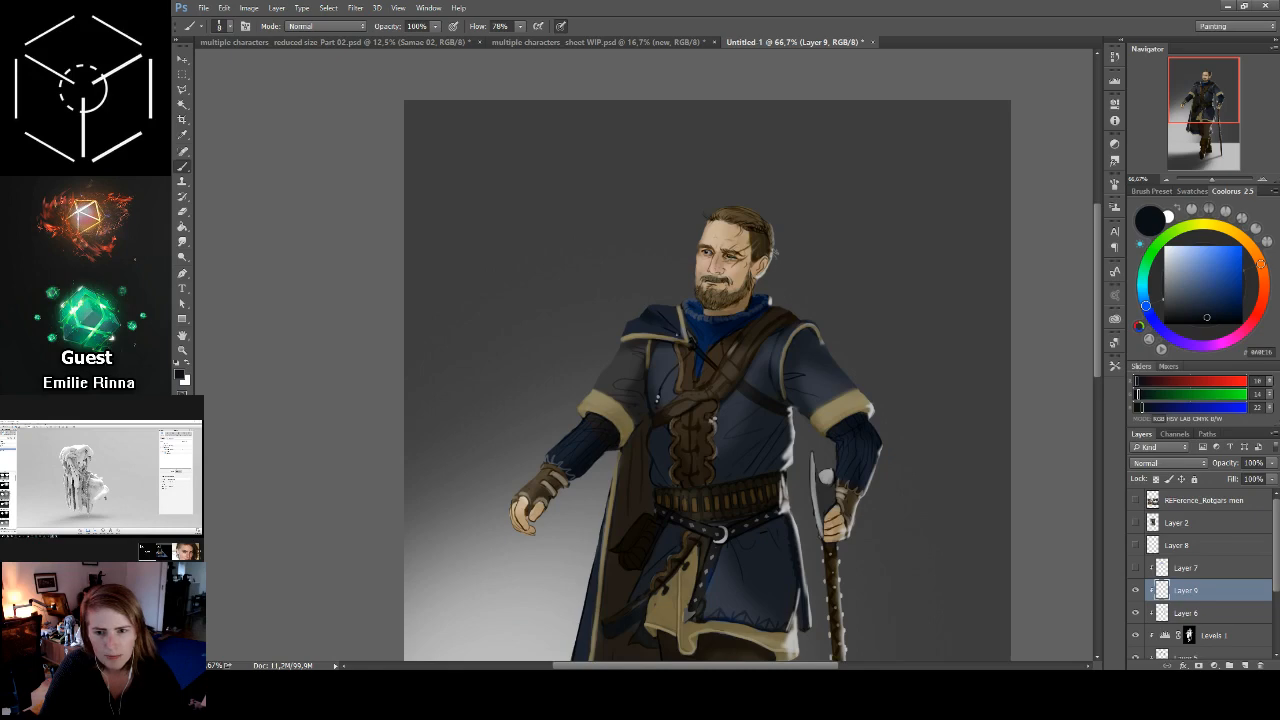
{"action": "key", "text": "bracketright"}
{"action": "key", "text": "bracketright"}
{"action": "key", "text": "bracketright"}
{"action": "key", "text": "bracketright"}
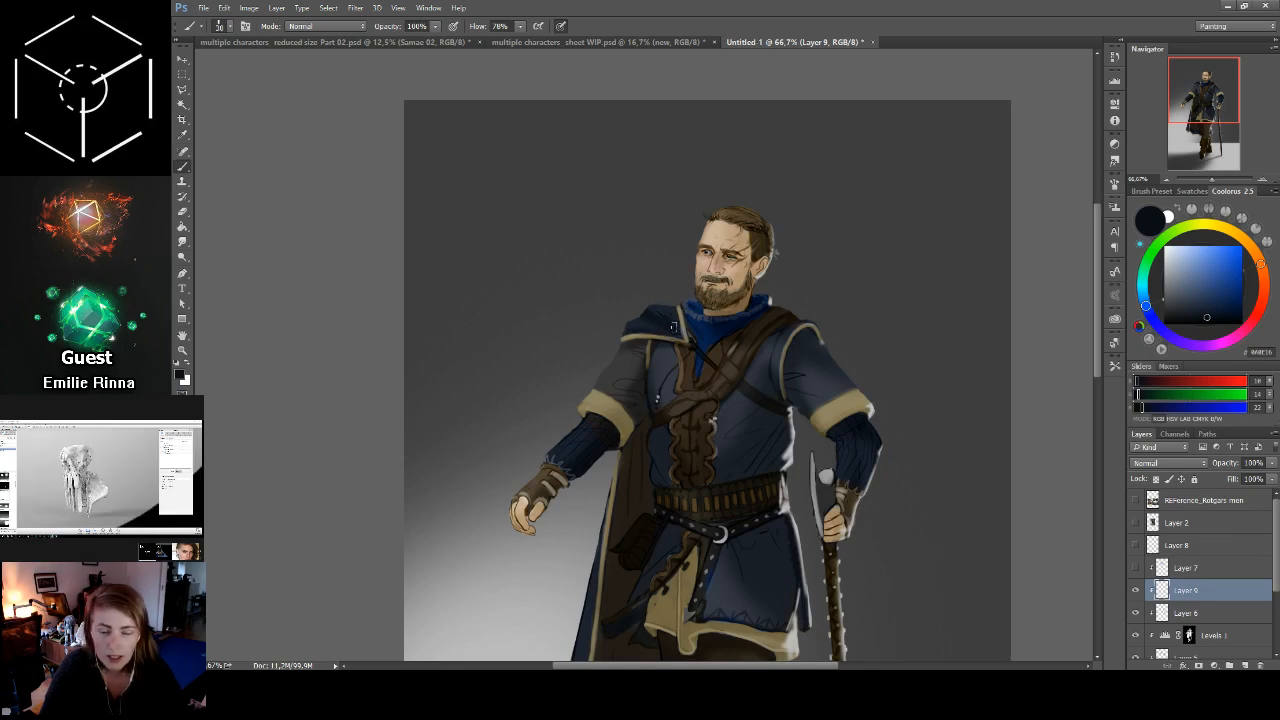
Step: Sample dark blues from the shoulder cape and refine its folds and edge with a brush around size 10
{"action": "left_click", "coordinate": [658, 337], "text": "alt"}
{"action": "key", "text": "bracketleft"}
{"action": "key", "text": "bracketleft"}
{"action": "key", "text": "bracketleft"}
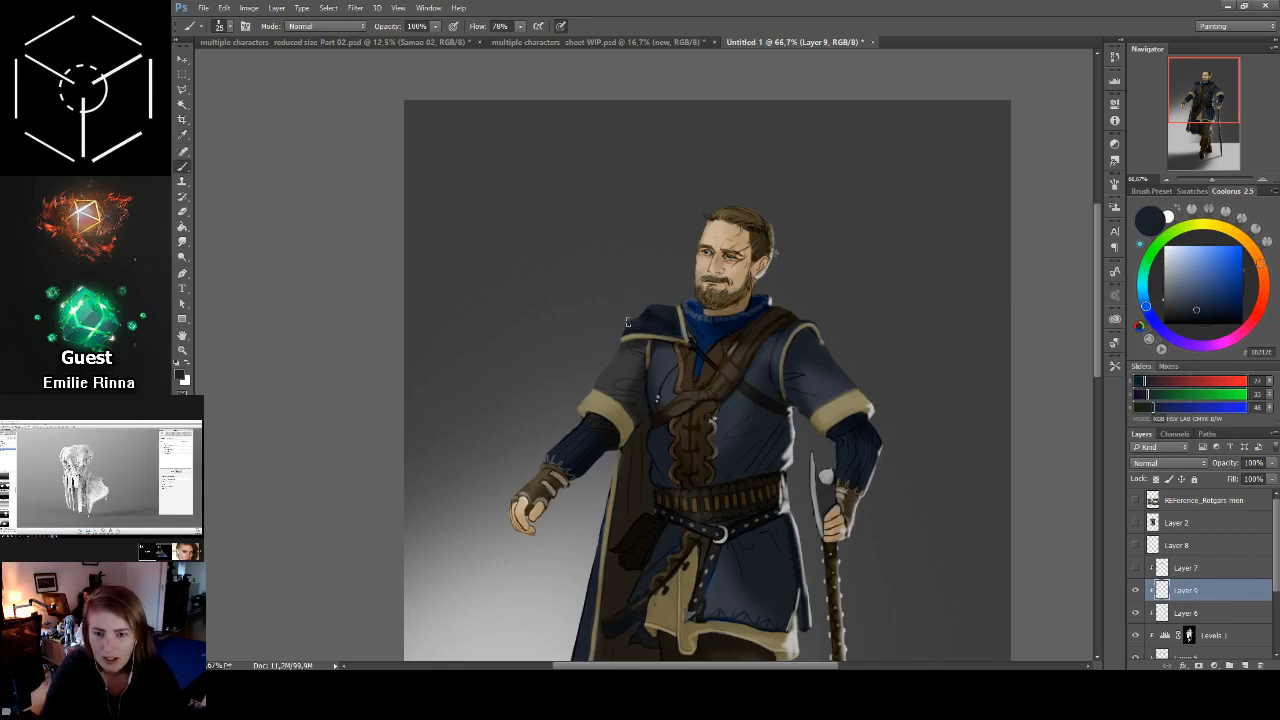
{"action": "left_click", "coordinate": [634, 322], "text": "alt"}
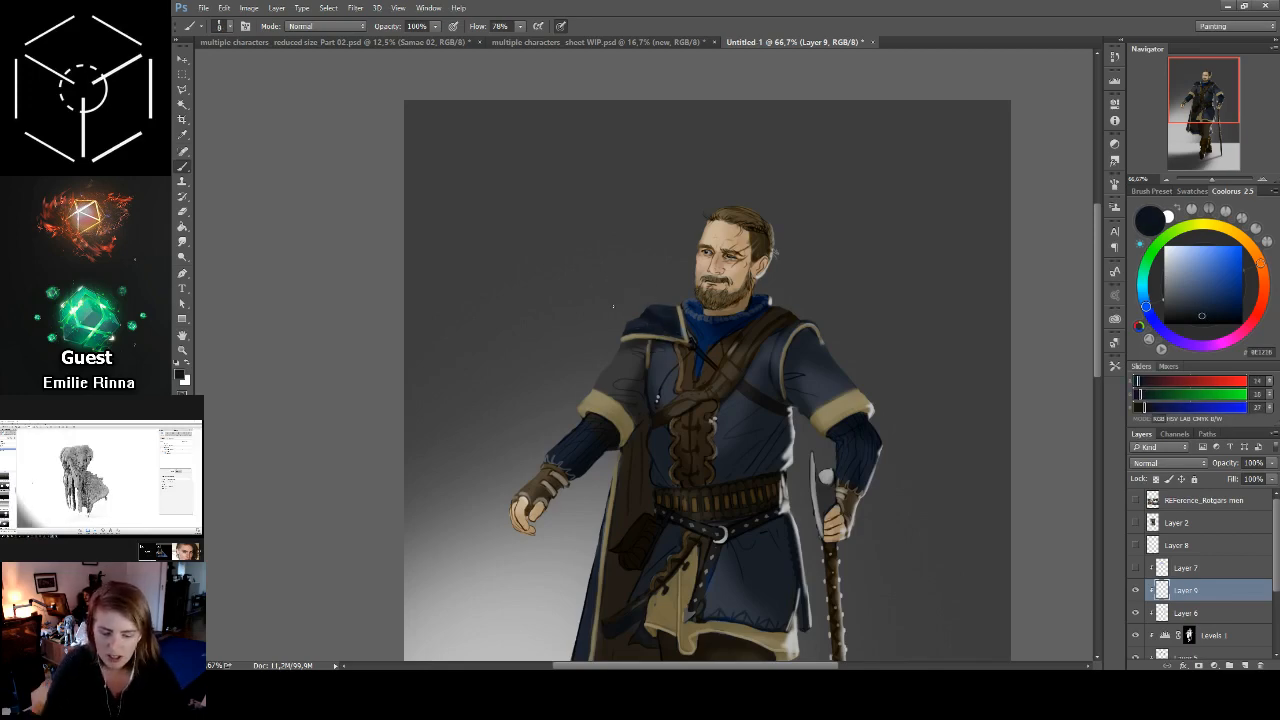
{"action": "key", "text": "bracketright"}
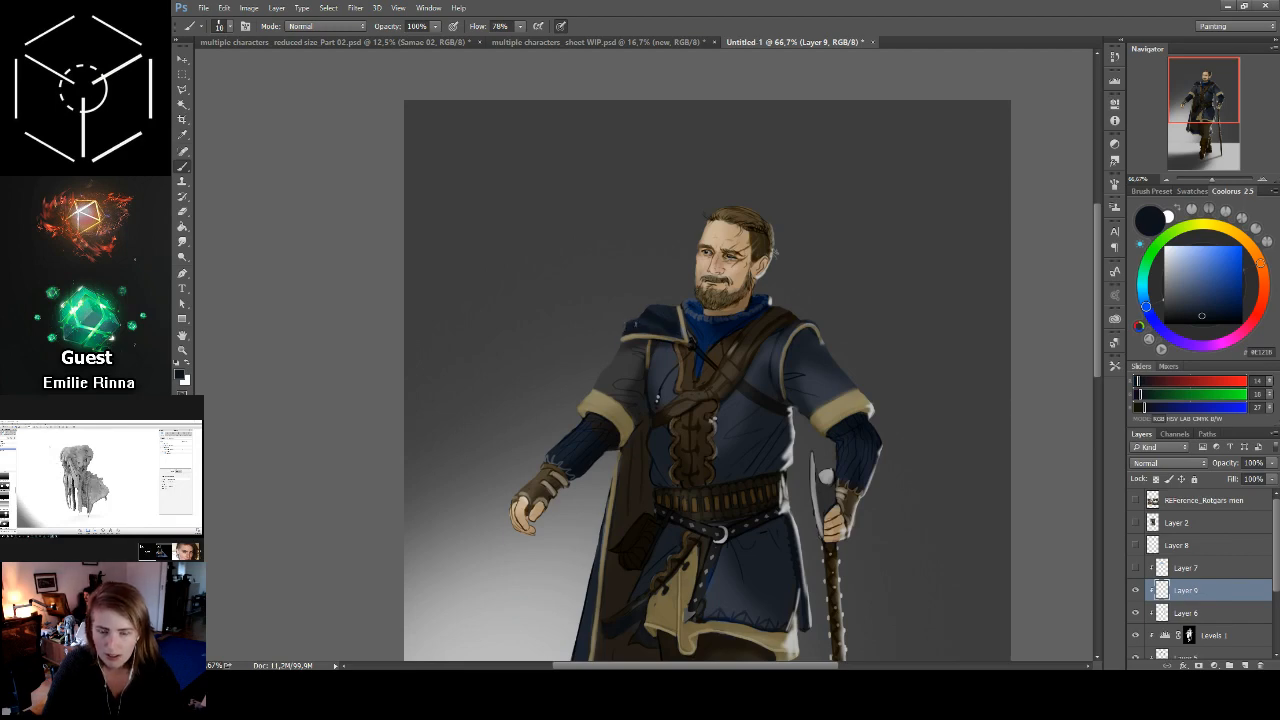
{"action": "key", "text": "bracketleft"}
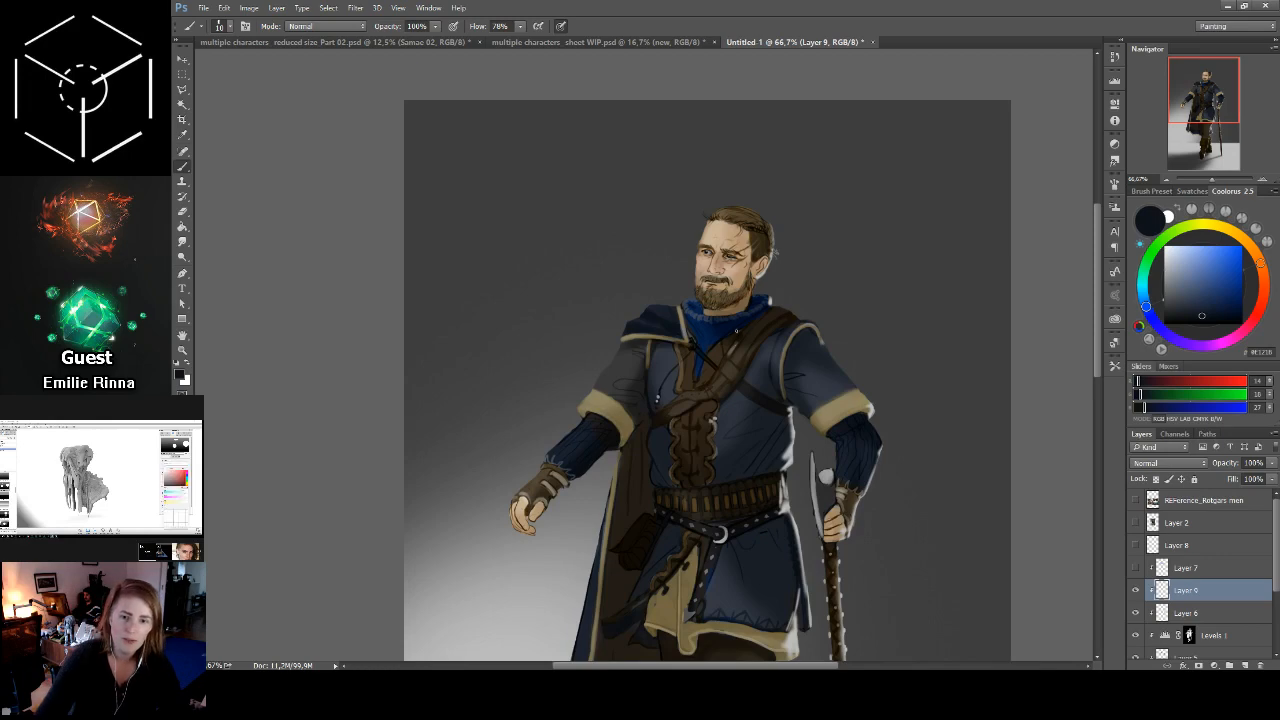
Step: Sample a dark brown near the tunic's lacing and paint it along the shoulder cape's lower trim with a size 15 brush
{"action": "left_click", "coordinate": [670, 440], "text": "alt"}
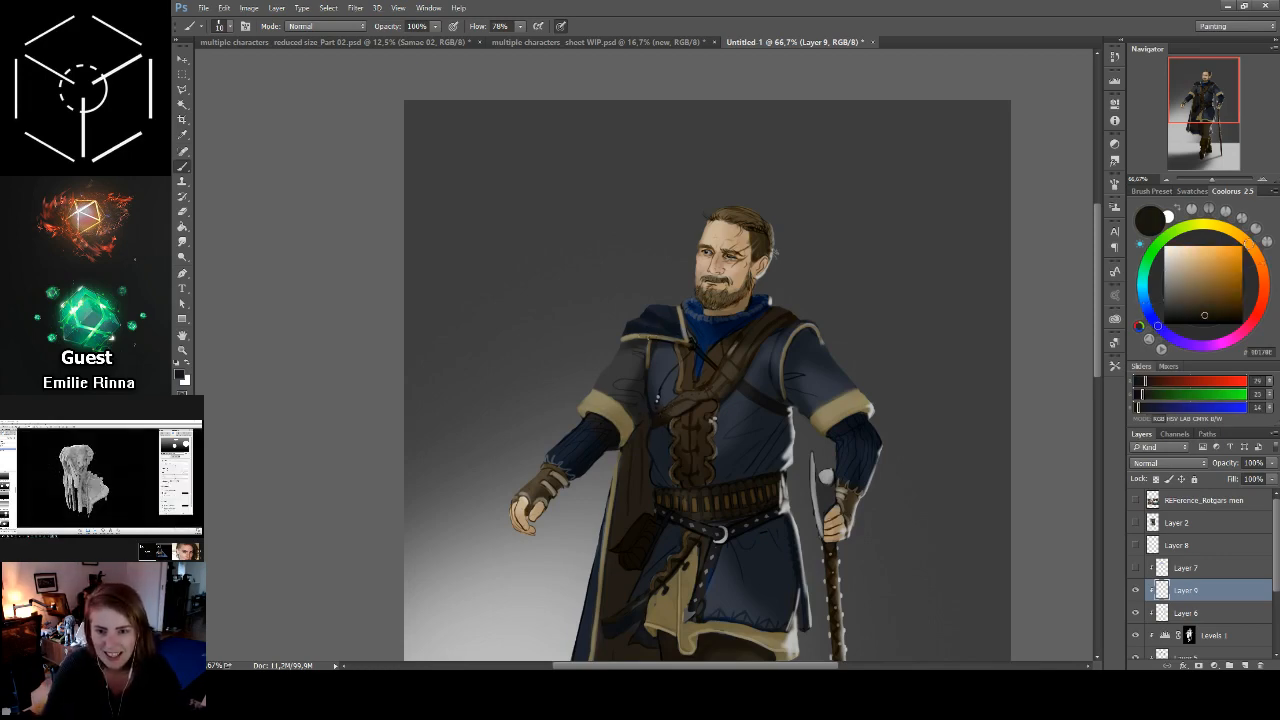
{"action": "key", "text": "bracketright"}
{"action": "key", "text": "bracketright"}
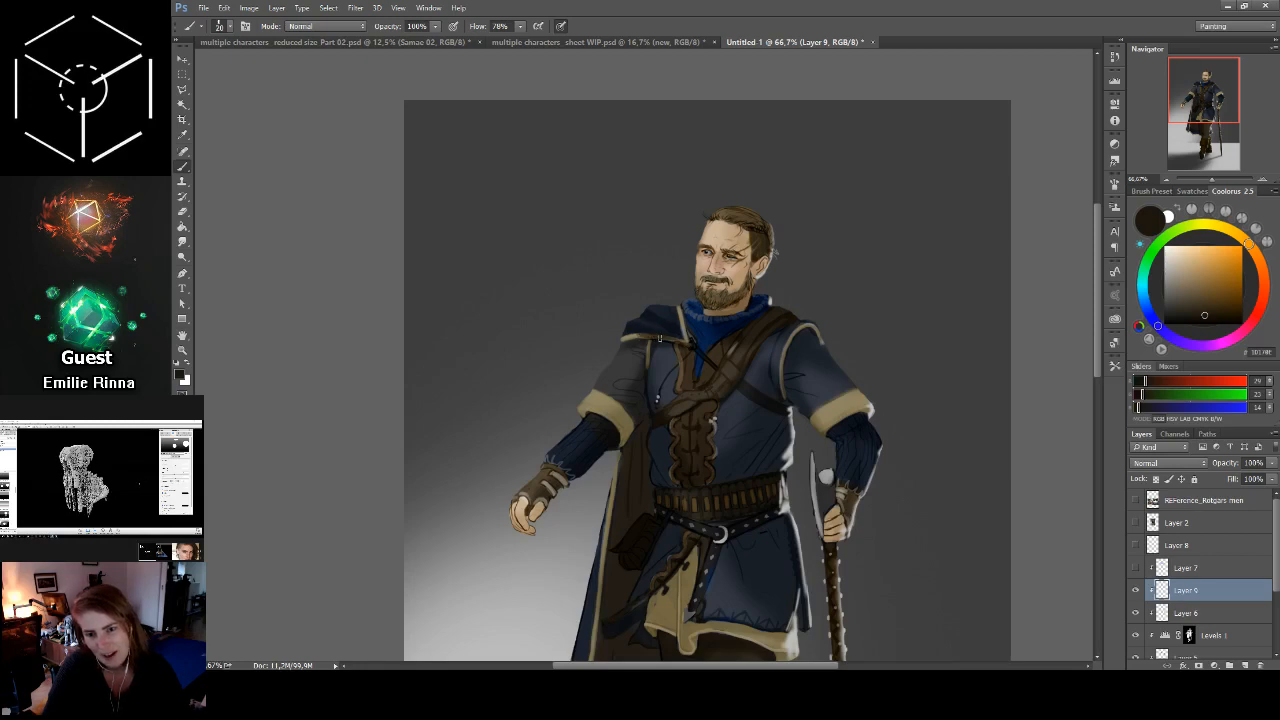
{"action": "key", "text": "bracketleft"}
{"action": "left_click_drag", "start_coordinate": [642, 340], "coordinate": [622, 340]}
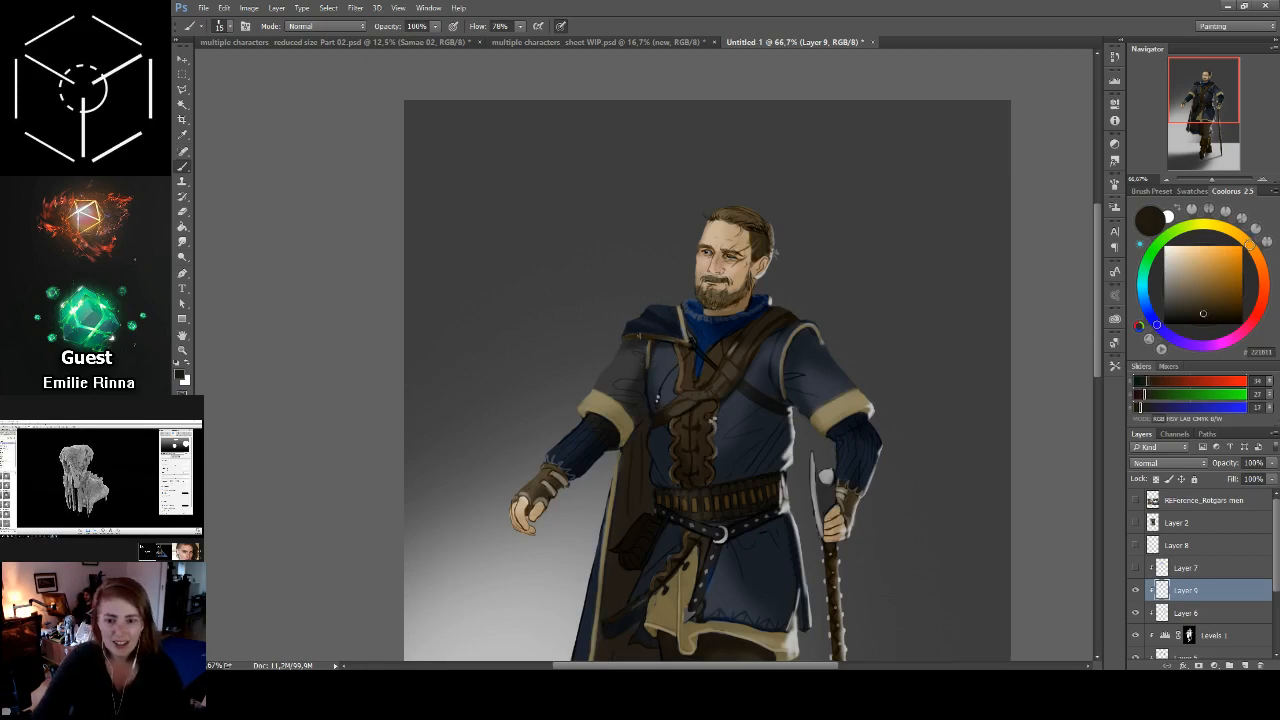
Step: Sample browns and greys around the shoulder cape's lower hem and paint its trim with the size 15 brush
{"action": "left_click", "coordinate": [638, 337], "text": "alt"}
{"action": "left_click_drag", "start_coordinate": [630, 337], "coordinate": [658, 335]}
{"action": "left_click", "coordinate": [653, 367], "text": "alt"}
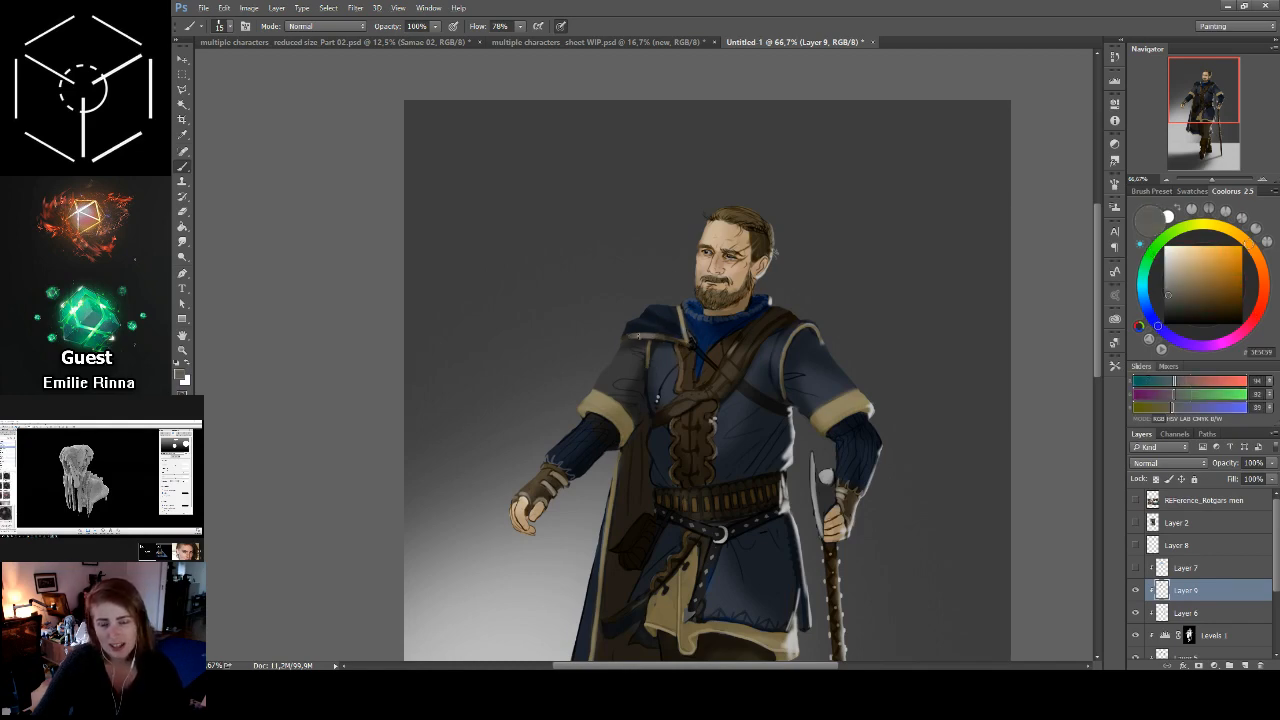
{"action": "left_click", "coordinate": [676, 335], "text": "alt"}
{"action": "left_click", "coordinate": [657, 334], "text": "alt"}
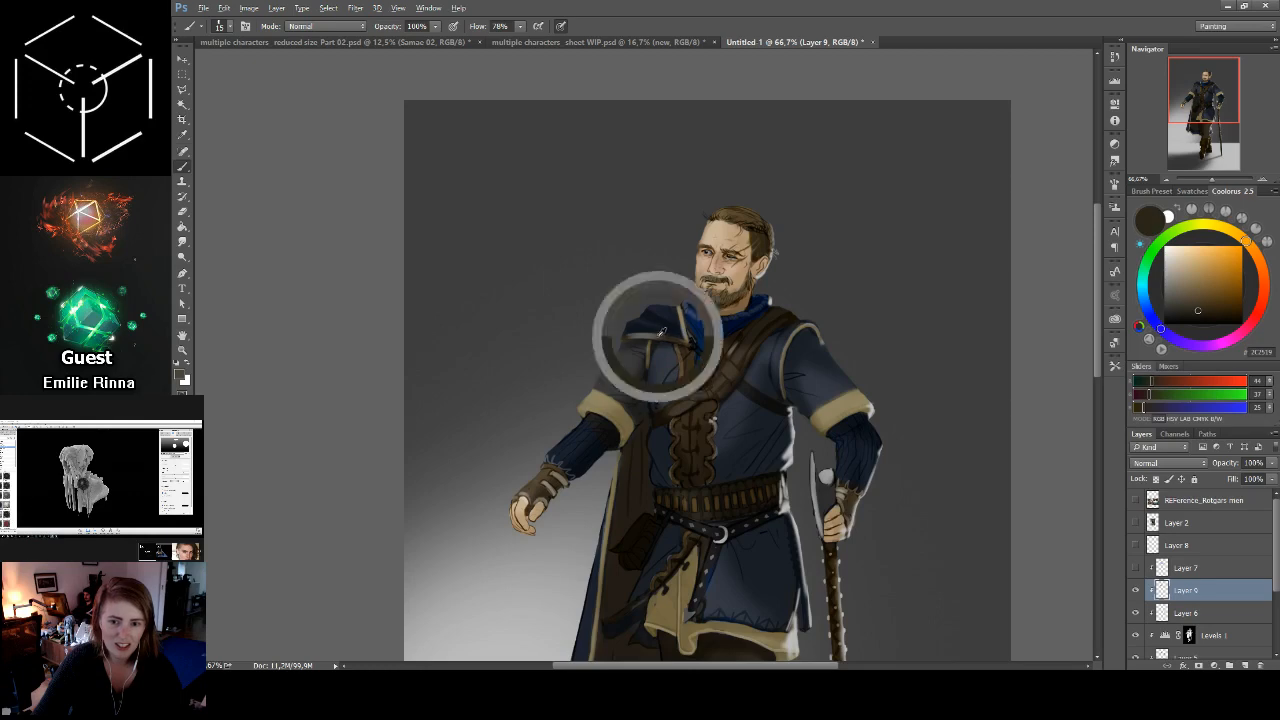
{"action": "left_click", "coordinate": [643, 365], "text": "alt"}
{"action": "left_click", "coordinate": [675, 336], "text": "alt"}
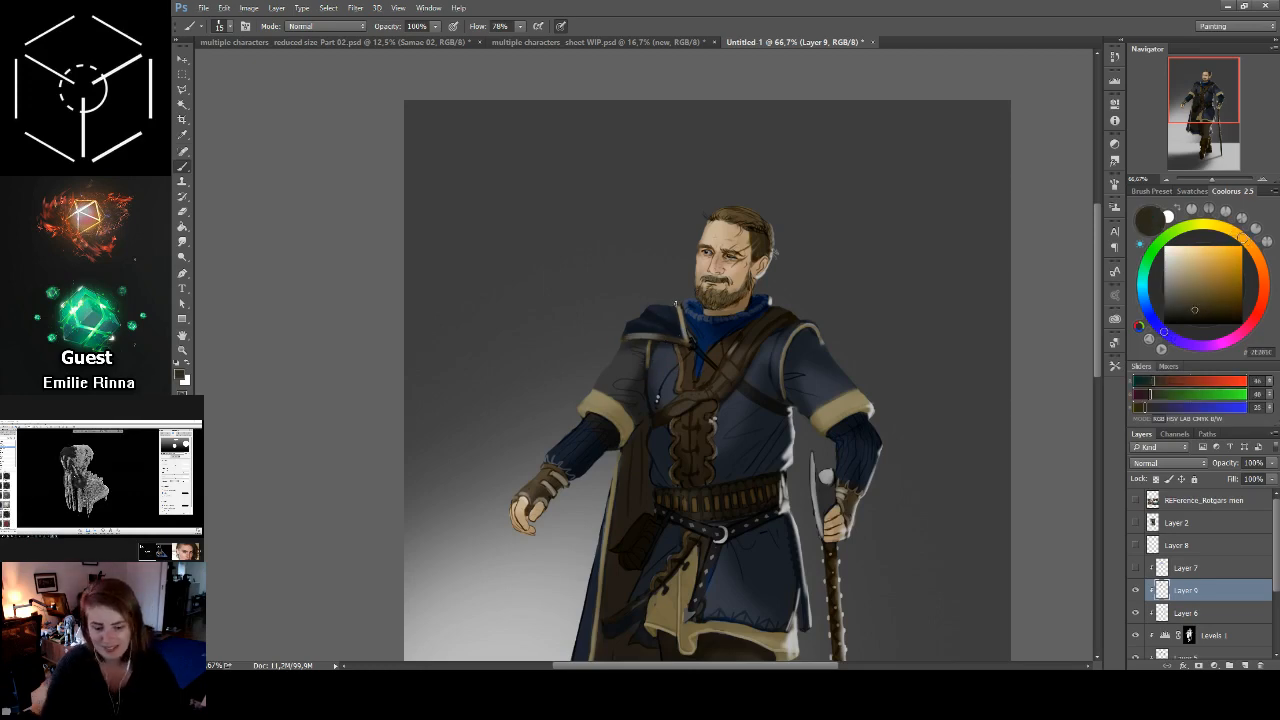
Step: Paint the trim on the shoulder cape's front edge, raising the brush to 25 and sampling the trim's tan, ending at size 20
{"action": "key", "text": "bracketleft"}
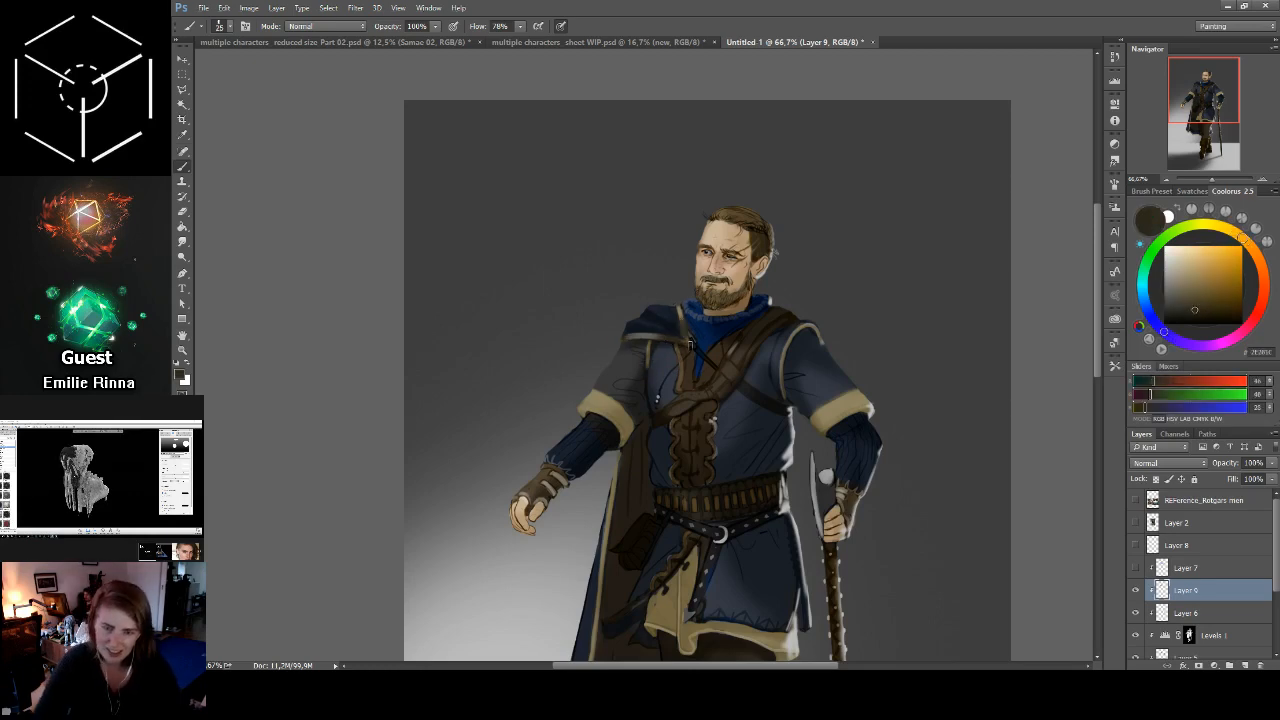
{"action": "key", "text": "bracketright"}
{"action": "key", "text": "bracketright"}
{"action": "key", "text": "bracketright"}
{"action": "left_click", "coordinate": [677, 312], "text": "alt"}
{"action": "key", "text": "bracketleft"}
{"action": "key", "text": "bracketleft"}
{"action": "key", "text": "bracketleft"}
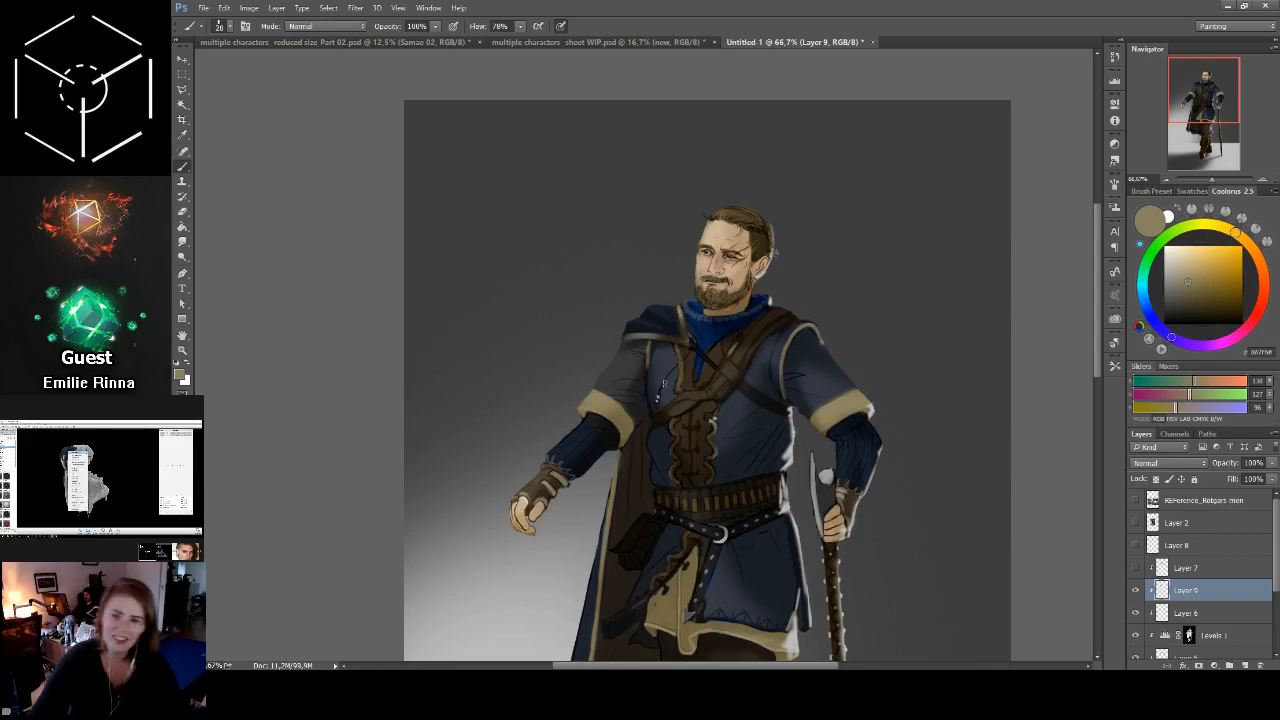
Step: Sample dark greys from the short sleeve below the shoulder cape and paint over its line art with a brush around size 30
{"action": "left_click", "coordinate": [594, 384], "text": "alt"}
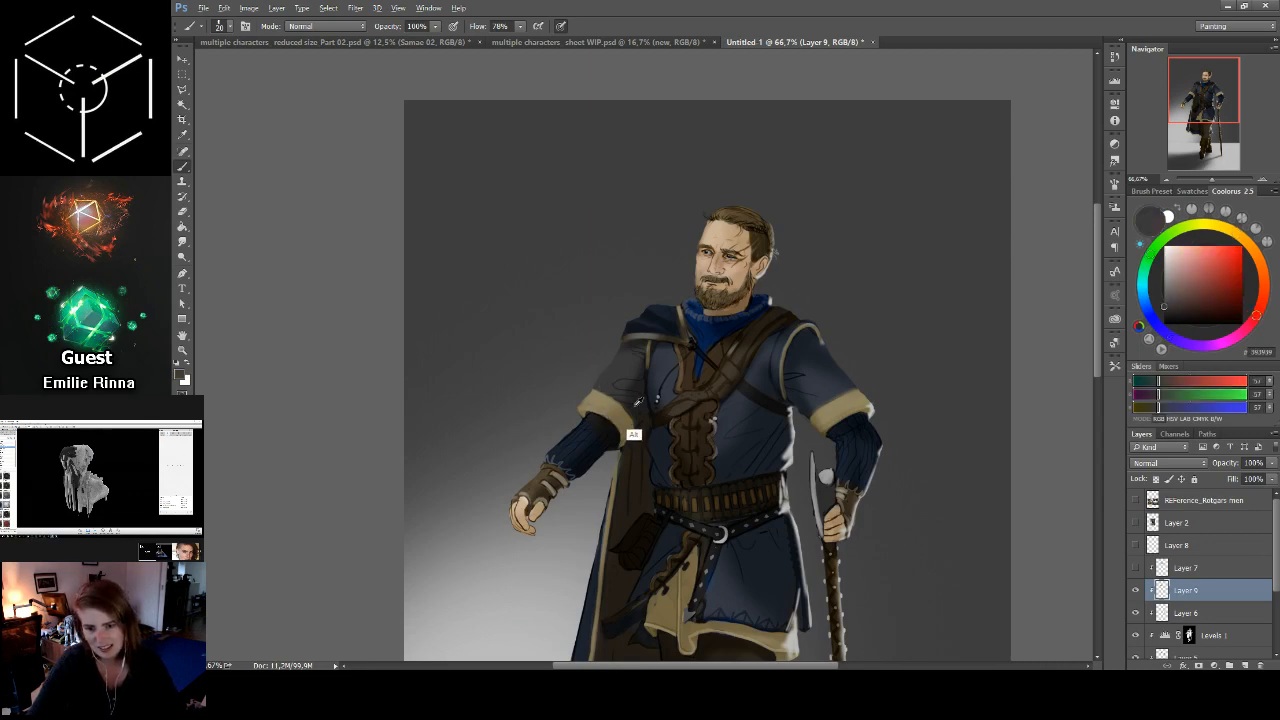
{"action": "left_click", "coordinate": [640, 398], "text": "alt"}
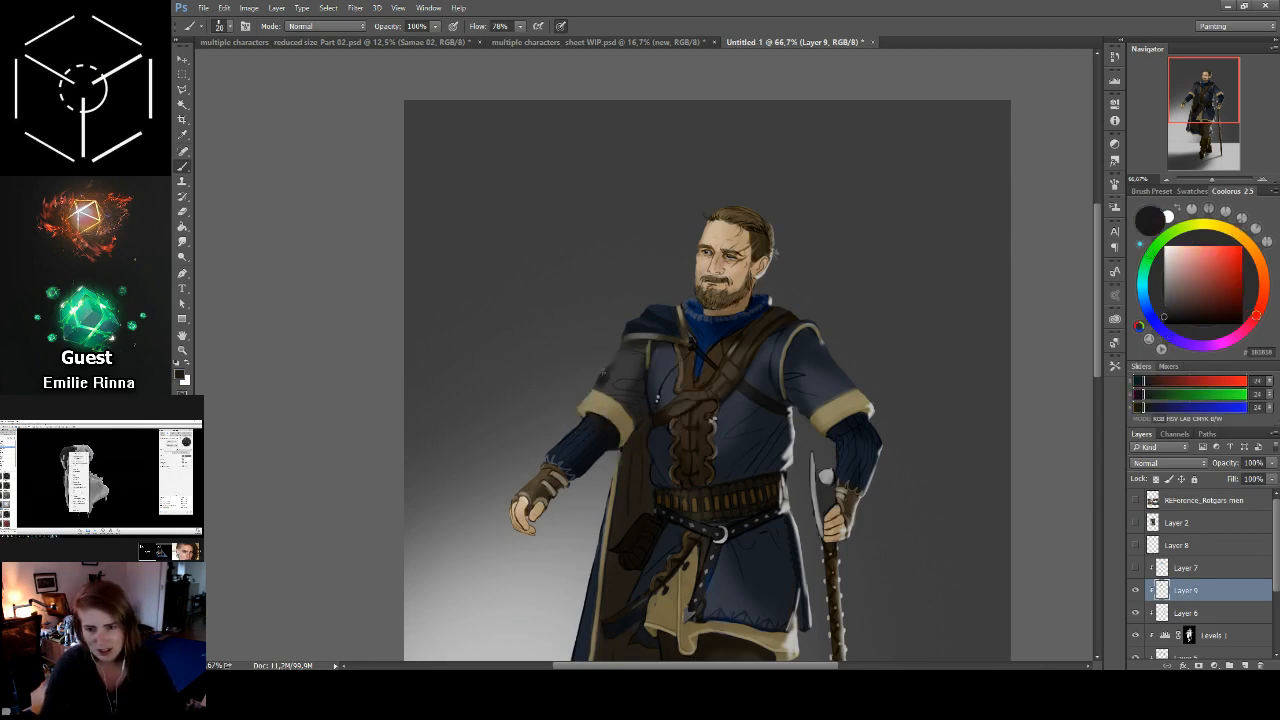
{"action": "key", "text": "bracketleft"}
{"action": "left_click_drag", "start_coordinate": [620, 348], "coordinate": [599, 384]}
{"action": "left_click", "coordinate": [606, 390], "text": "alt"}
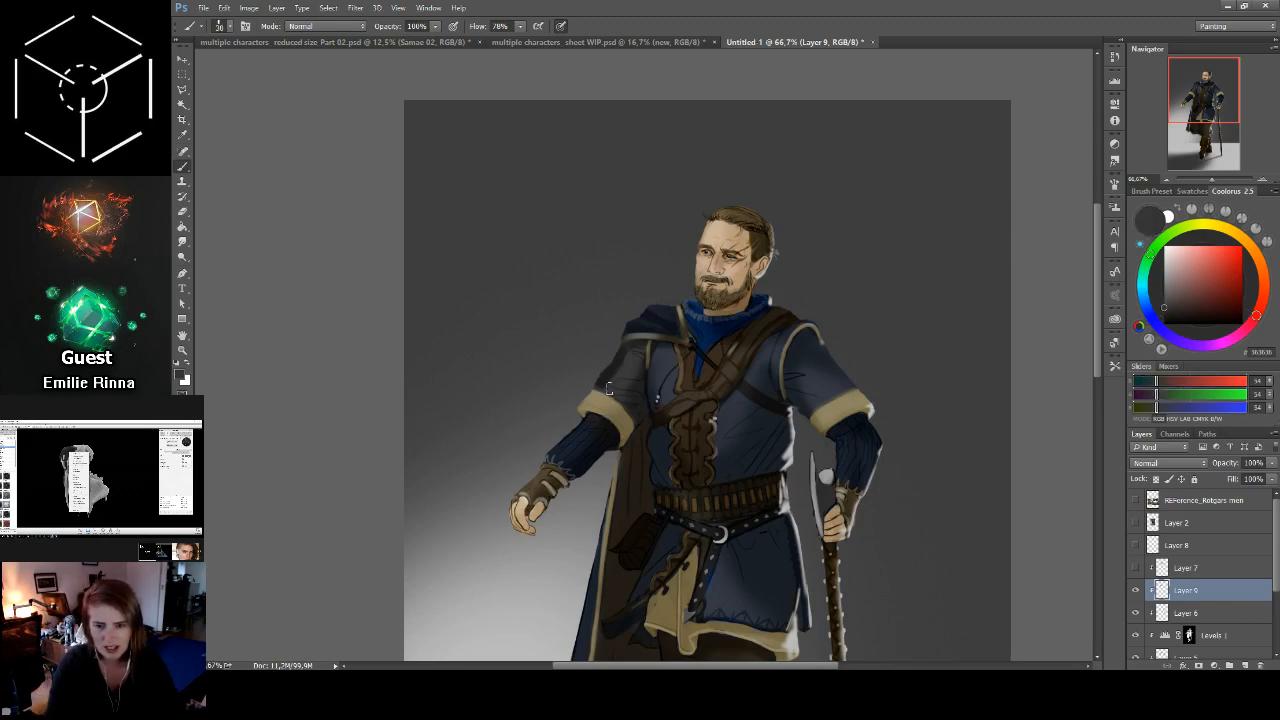
{"action": "key", "text": "bracketleft"}
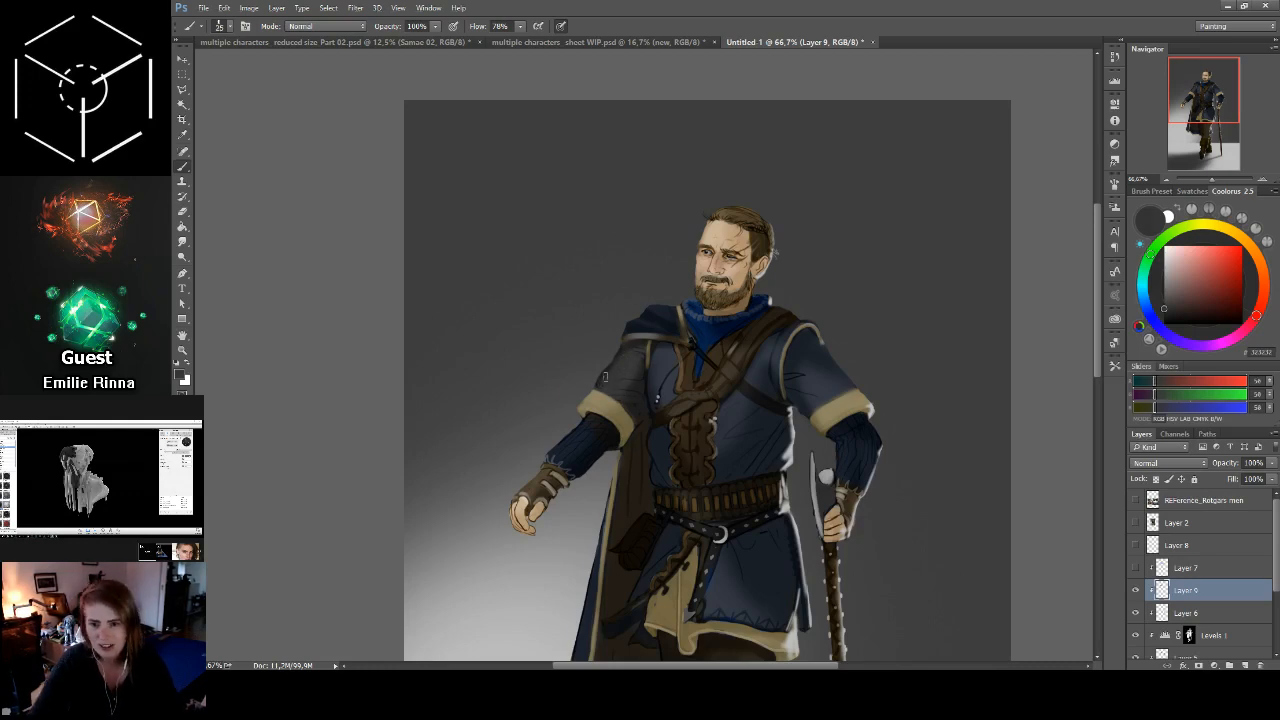
Step: Sample alternating dark greys on the shadowed short sleeve and blend its folds with a size 25 brush
{"action": "left_click", "coordinate": [605, 375], "text": "alt"}
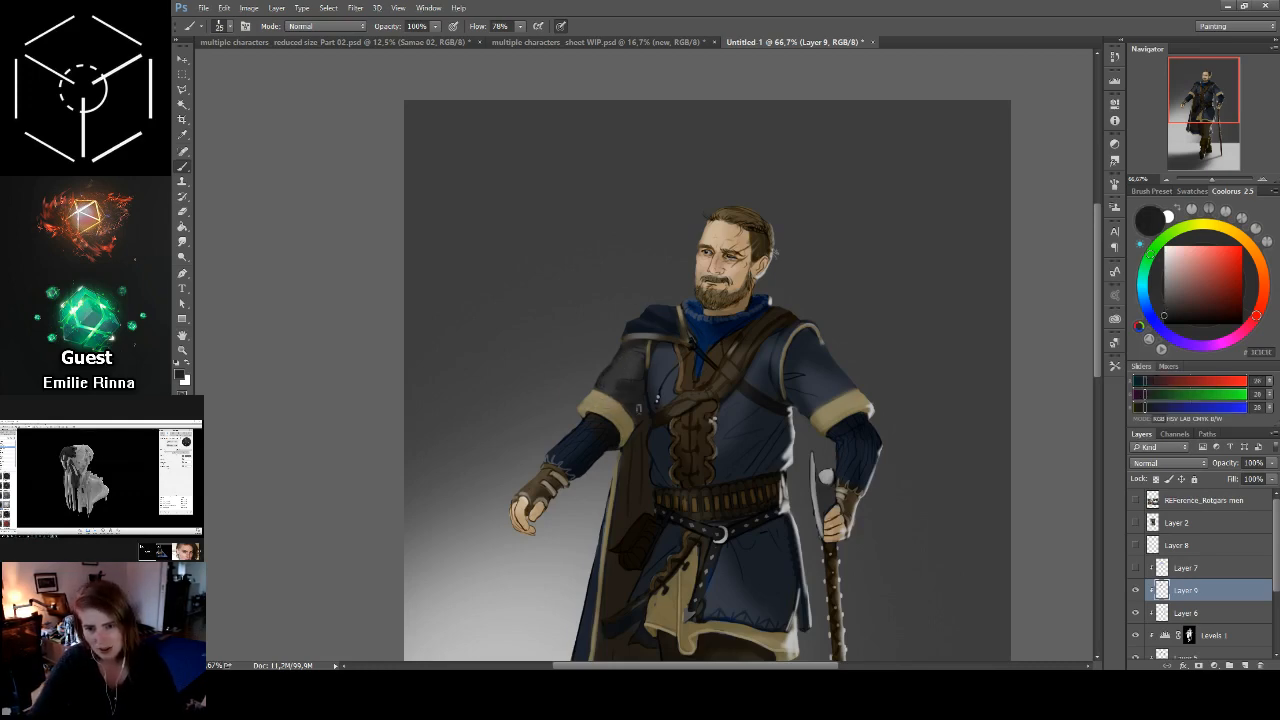
{"action": "left_click", "coordinate": [608, 381], "text": "alt"}
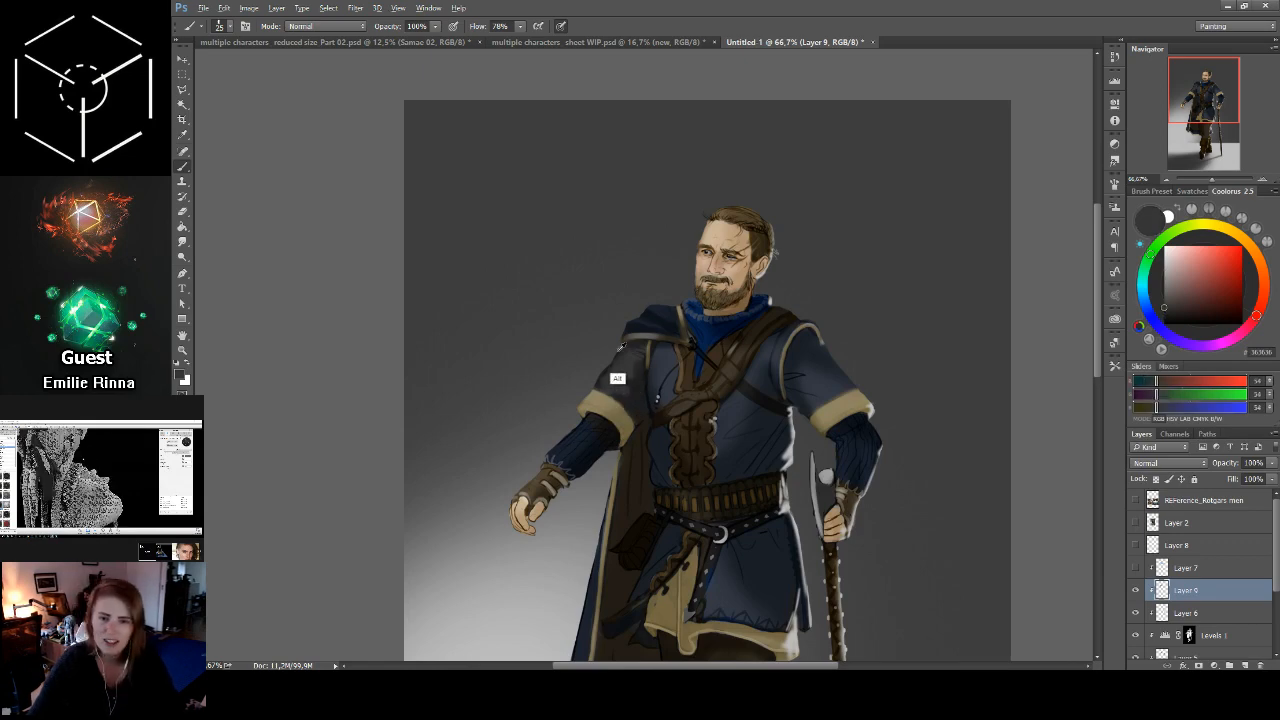
{"action": "left_click", "coordinate": [634, 362], "text": "alt"}
{"action": "left_click", "coordinate": [637, 360], "text": "alt"}
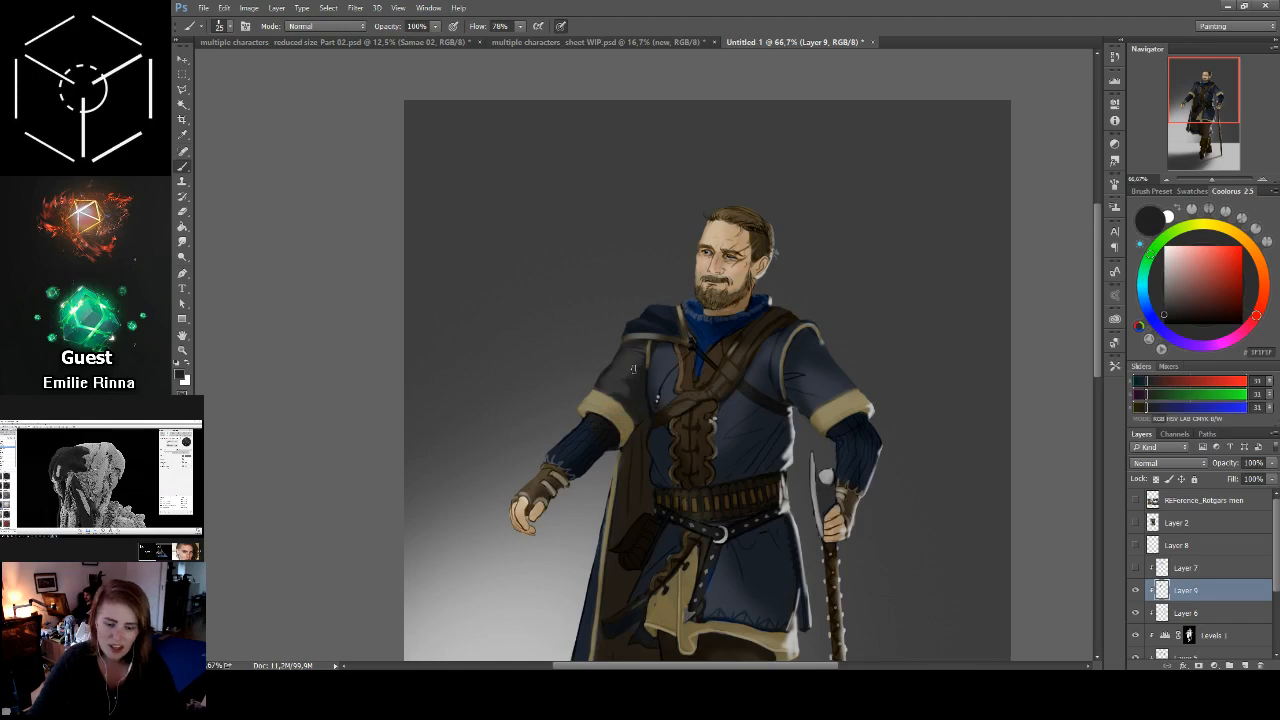
{"action": "key", "text": "bracketleft"}
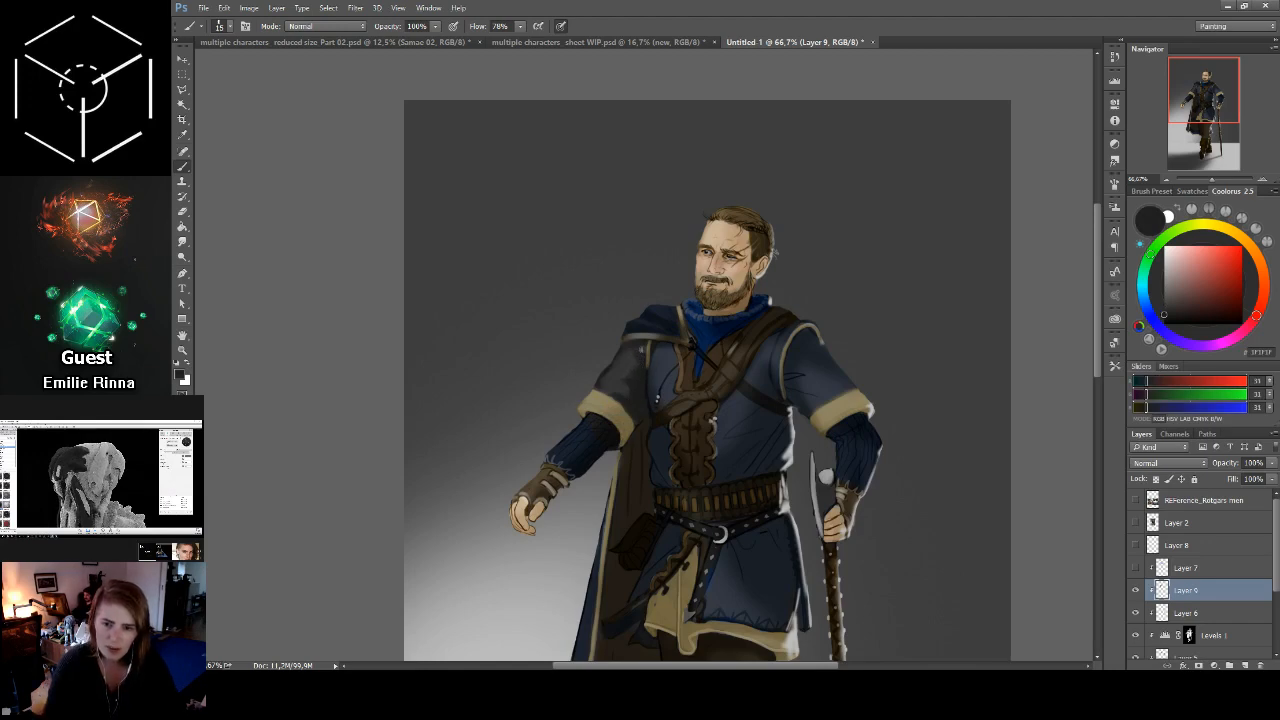
Step: Refine the shadowed short sleeve's shading with sampled greys and a dark navy, varying the brush size between 10 and 20
{"action": "key", "text": "bracketright"}
{"action": "key", "text": "bracketright"}
{"action": "key", "text": "bracketright"}
{"action": "key", "text": "bracketright"}
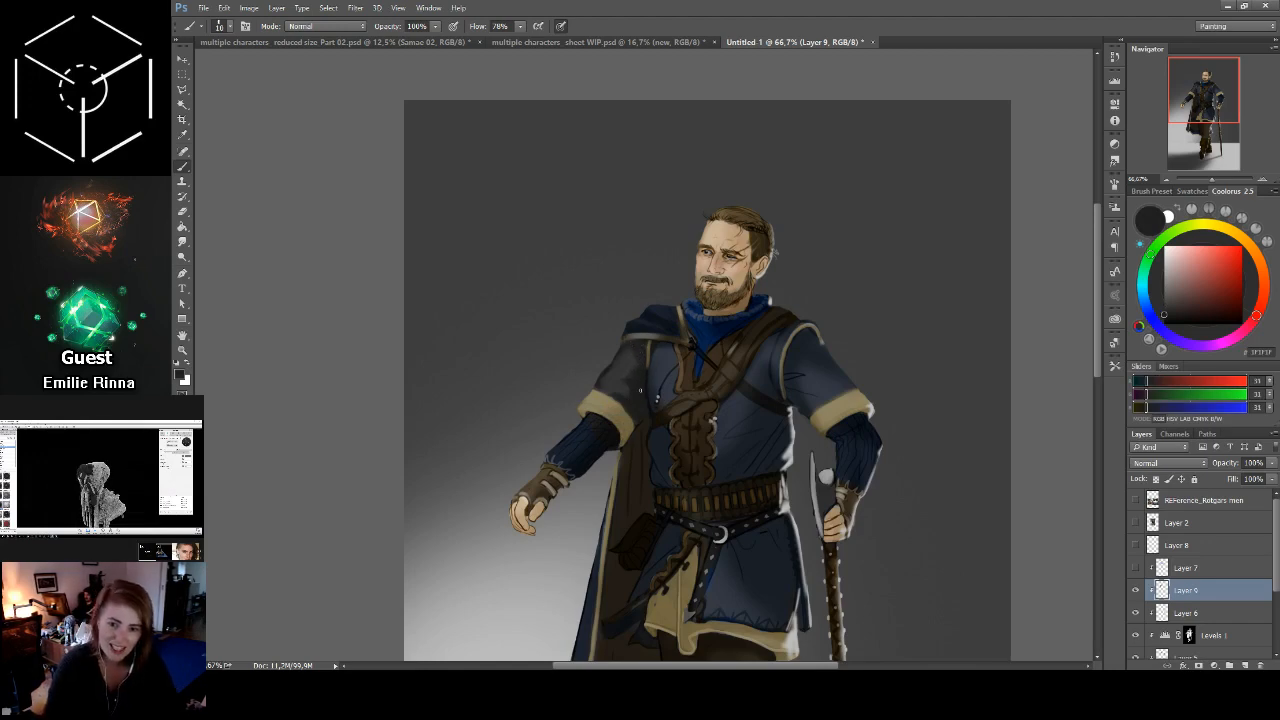
{"action": "key", "text": "bracketleft"}
{"action": "key", "text": "bracketleft"}
{"action": "key", "text": "bracketleft"}
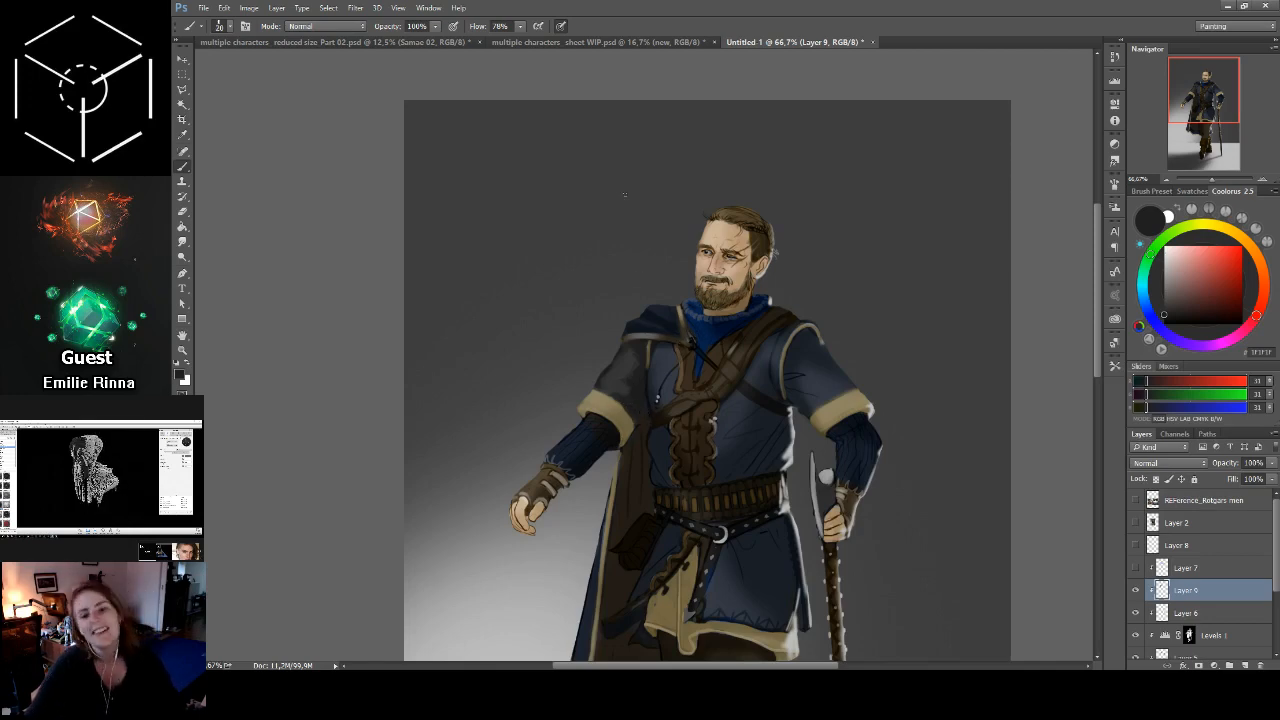
{"action": "left_click", "coordinate": [635, 373], "text": "alt"}
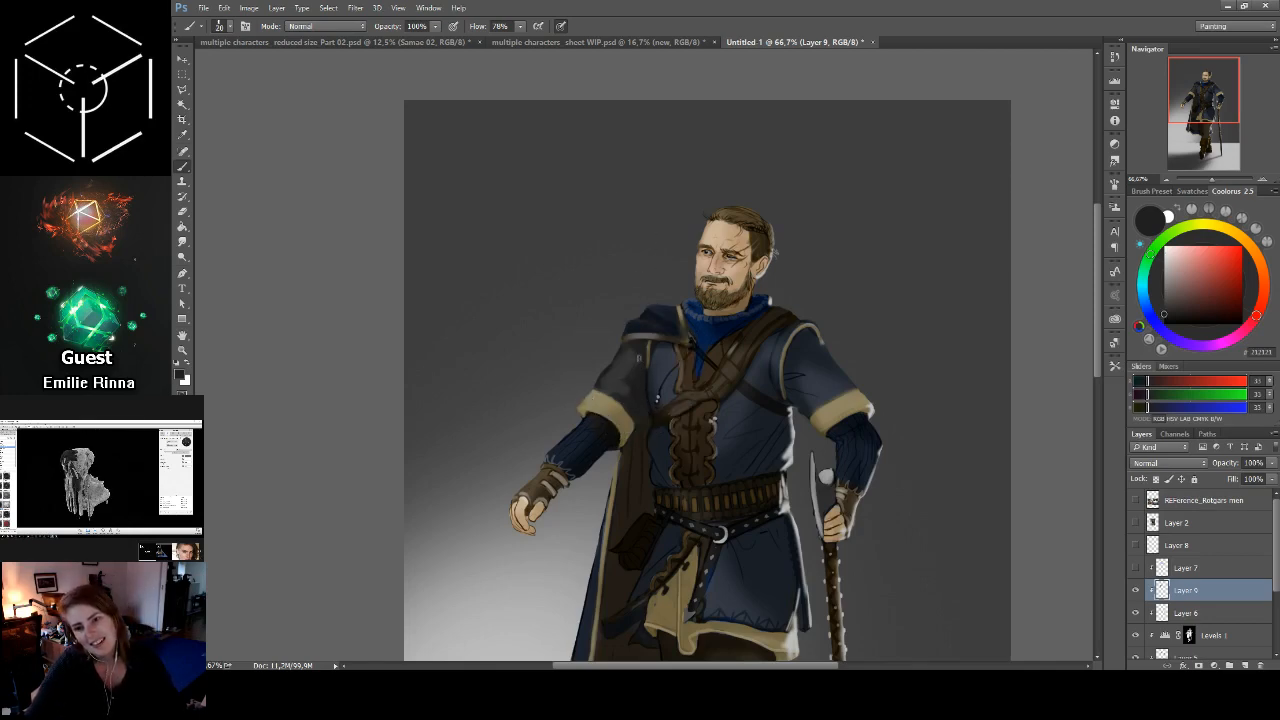
{"action": "left_click", "coordinate": [612, 366], "text": "alt"}
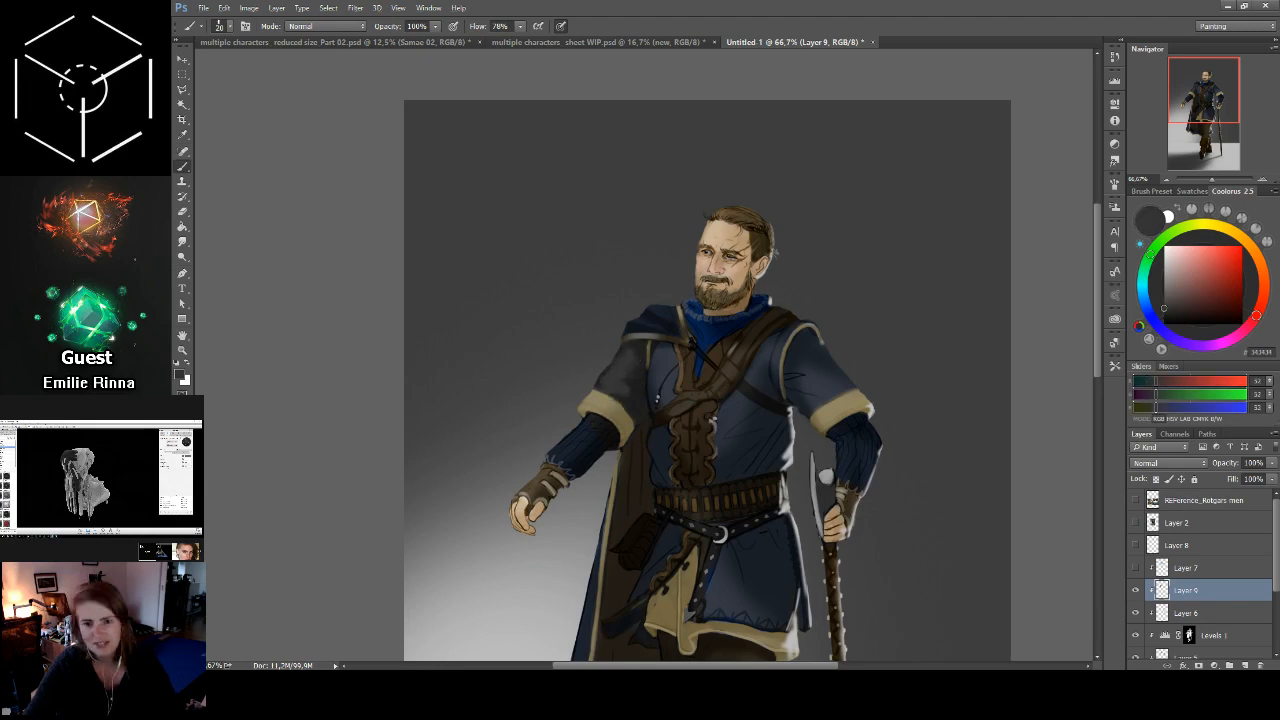
{"action": "left_click", "coordinate": [651, 436], "text": "alt"}
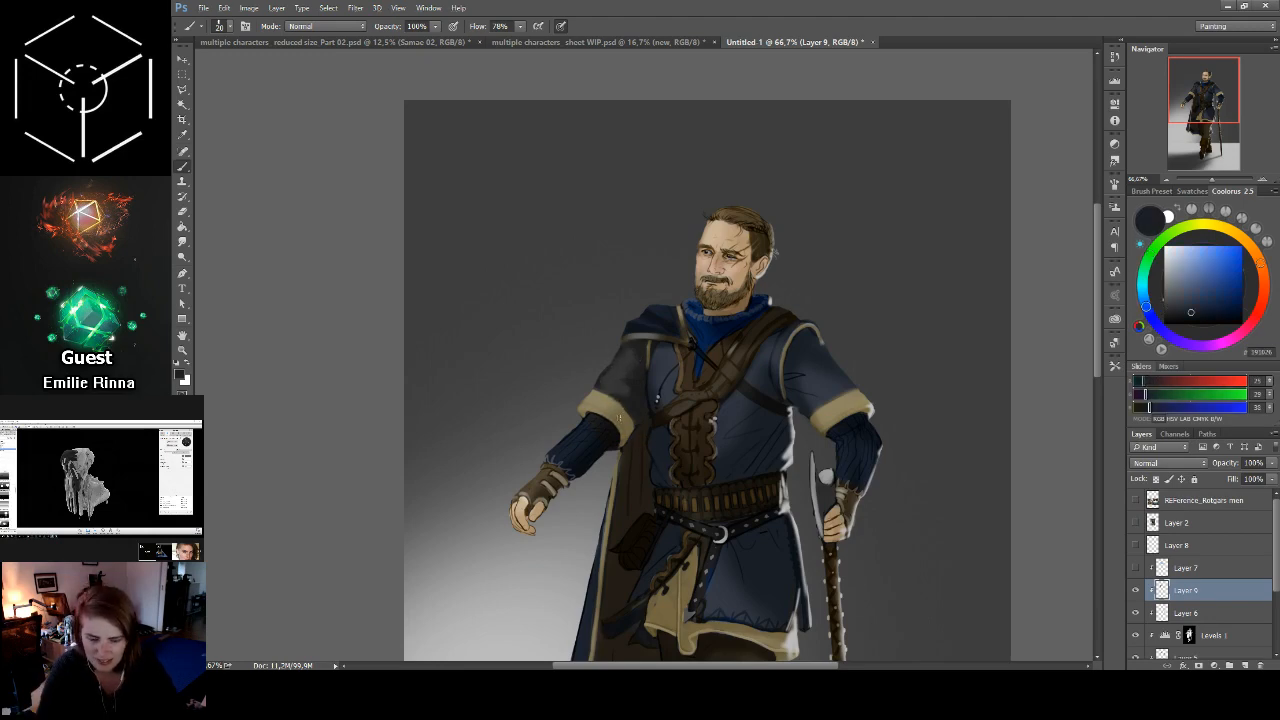
Step: Sample a dark tan from the shadowed sleeve's cuff and paint shadow across the cuff with a size 30 brush
{"action": "key", "text": "bracketright"}
{"action": "key", "text": "bracketright"}
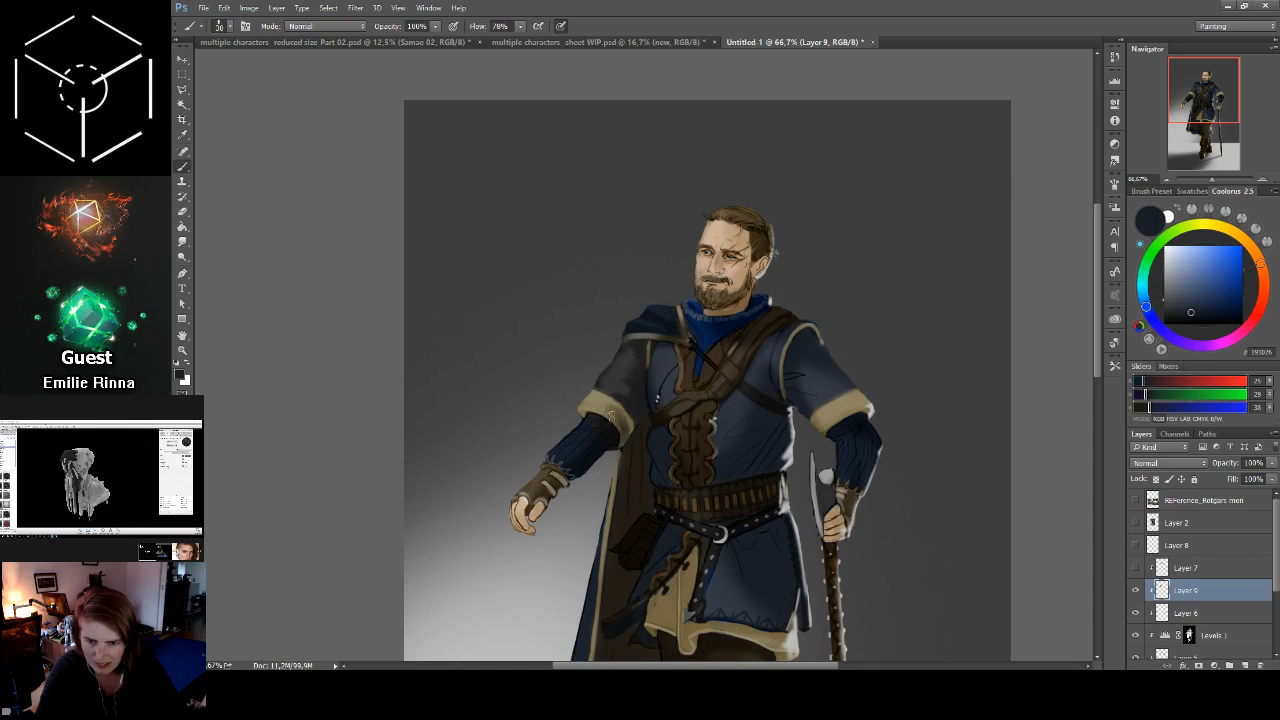
{"action": "left_click", "coordinate": [610, 403], "text": "alt"}
{"action": "left_click_drag", "start_coordinate": [610, 403], "coordinate": [626, 432]}
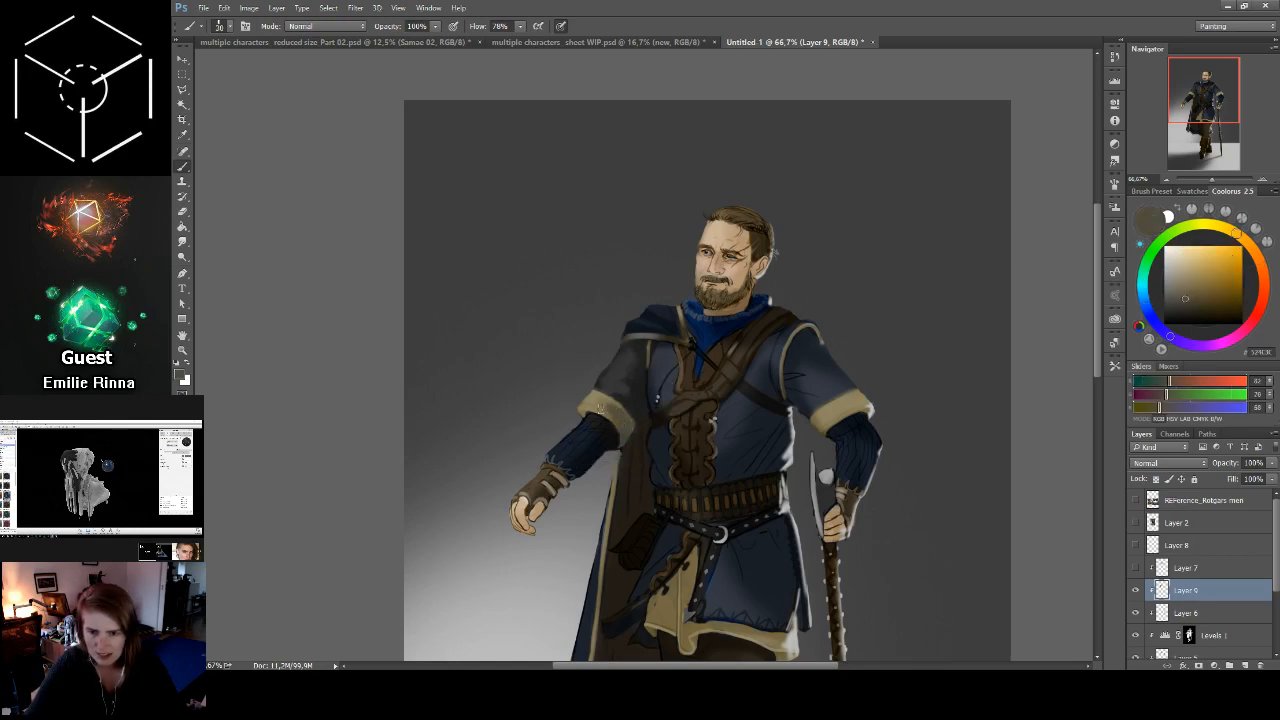
{"action": "key", "text": "bracketleft"}
{"action": "left_click", "coordinate": [629, 474], "text": "alt"}
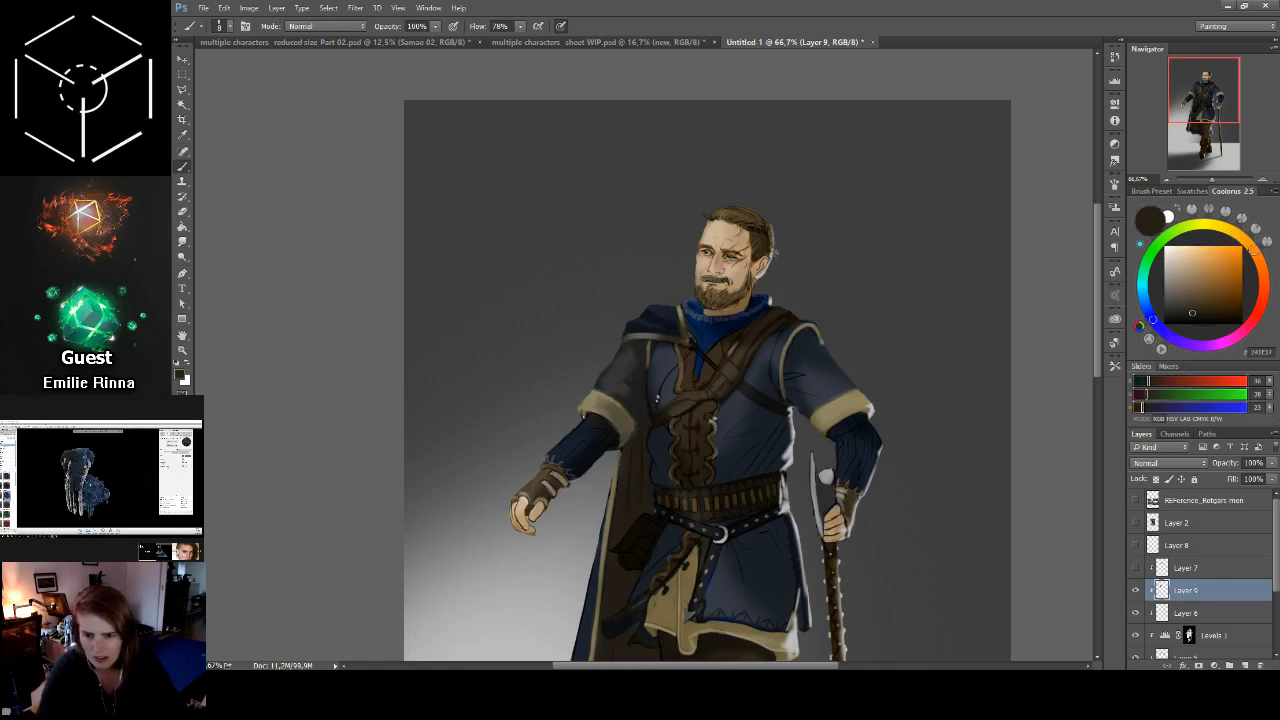
Step: Sample olive browns and tans around the cuff and clean up its lower edge with a size 10 brush
{"action": "key", "text": "bracketright"}
{"action": "key", "text": "bracketright"}
{"action": "left_click", "coordinate": [585, 441], "text": "alt"}
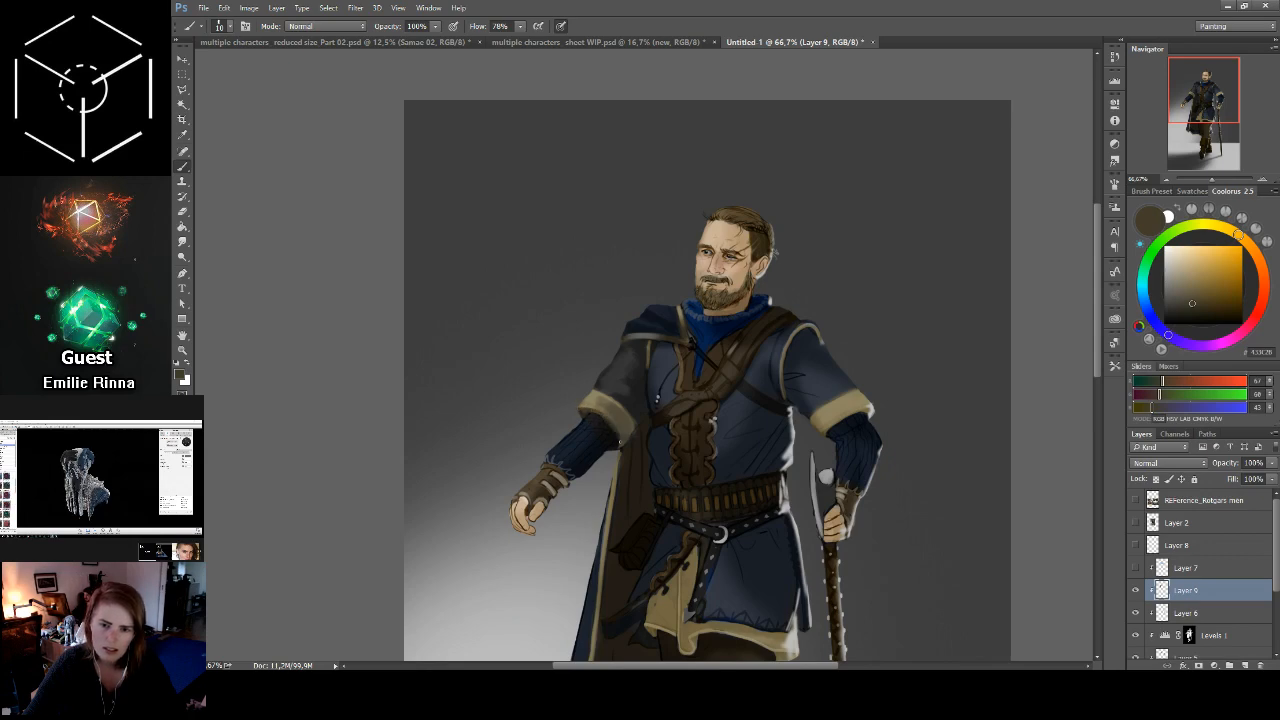
{"action": "left_click", "coordinate": [613, 418], "text": "alt"}
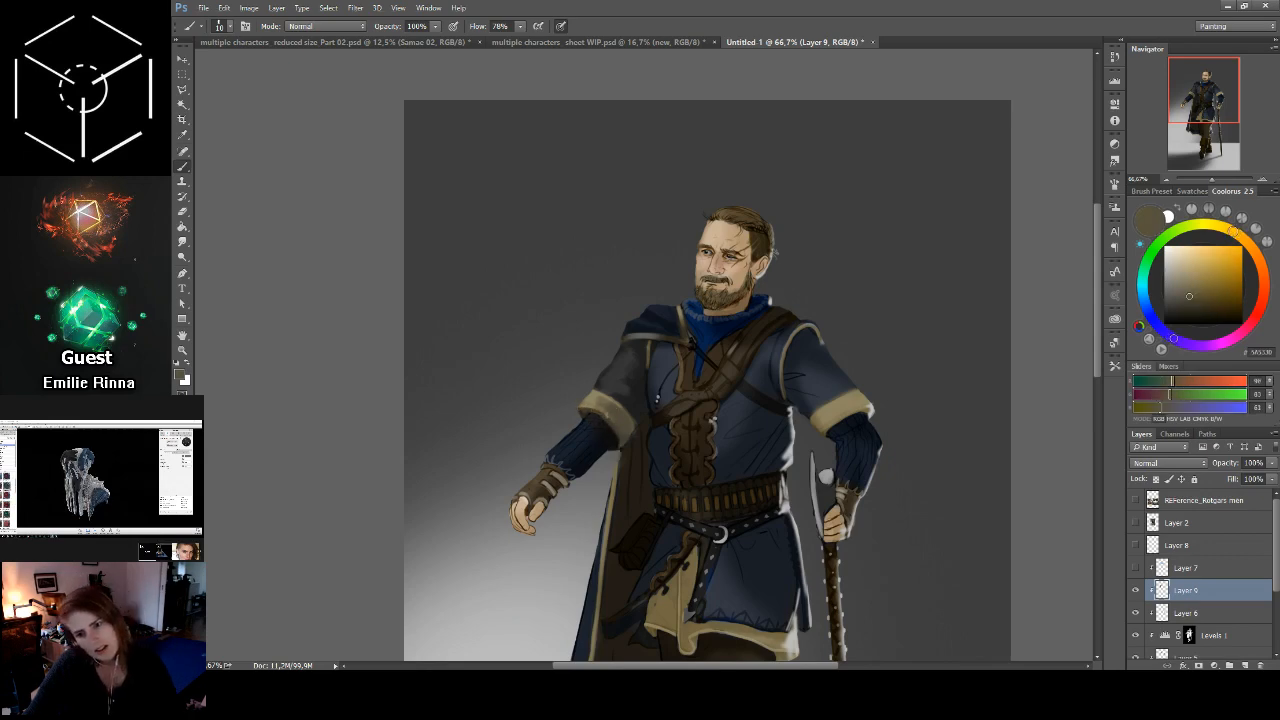
{"action": "left_click", "coordinate": [596, 447], "text": "alt"}
{"action": "left_click", "coordinate": [594, 430], "text": "alt"}
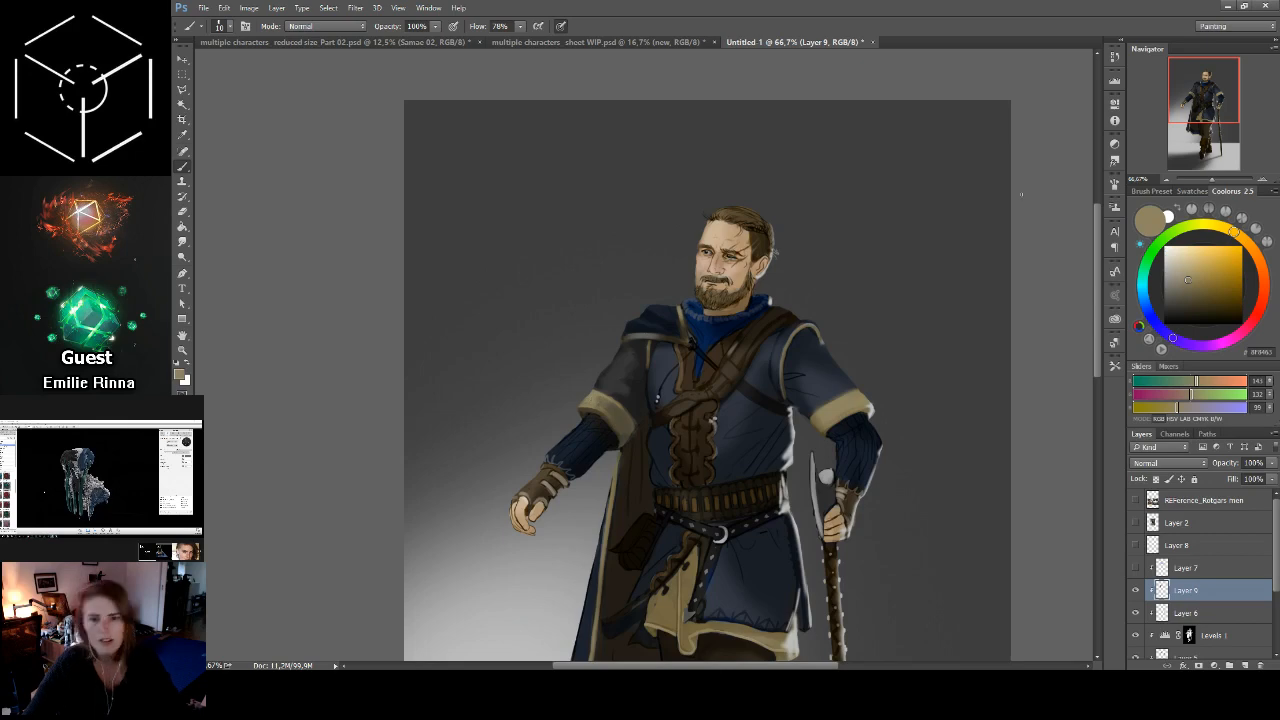
Step: Check the whole figure, sample a dark blue from the opposite sleeve and paint it over the grey short sleeve, reducing the brush to 9
{"action": "left_click", "coordinate": [1166, 180]}
{"action": "left_click", "coordinate": [1166, 180]}
{"action": "left_click", "coordinate": [1166, 180]}
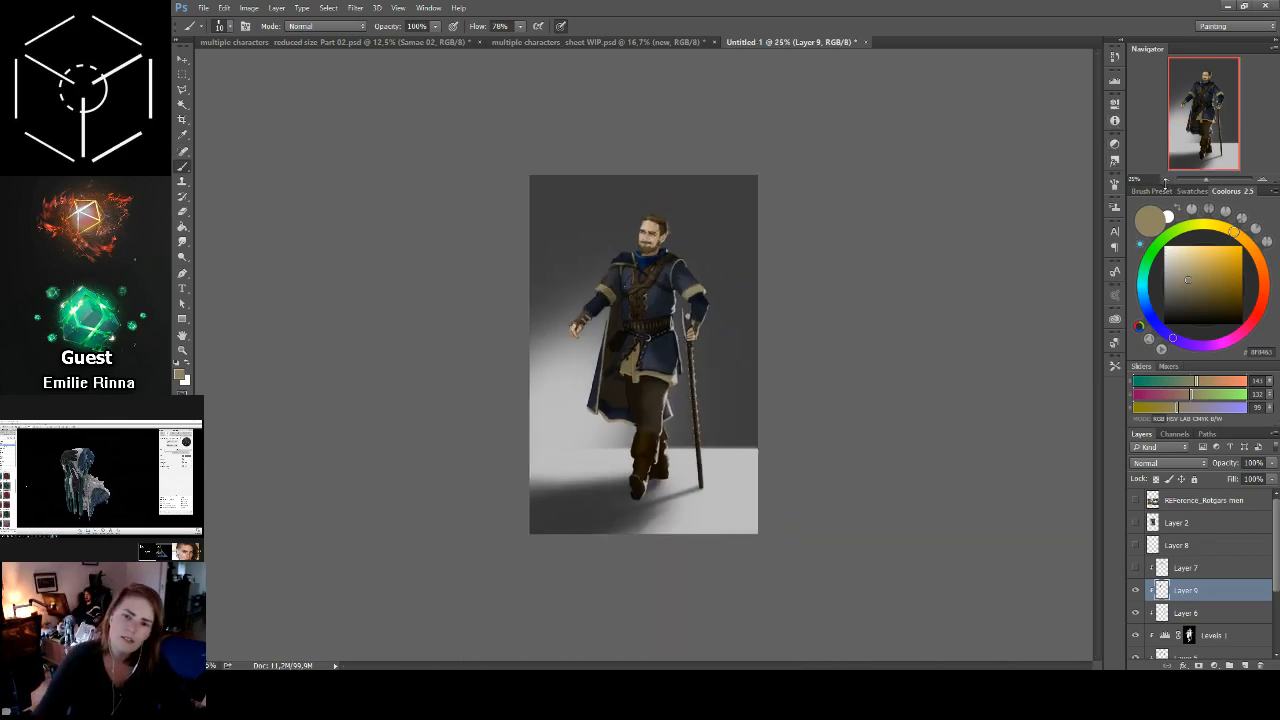
{"action": "left_click", "coordinate": [1262, 180]}
{"action": "left_click", "coordinate": [1262, 180]}
{"action": "left_click", "coordinate": [1262, 180]}
{"action": "left_click_drag", "start_coordinate": [1088, 232], "coordinate": [1141, 363]}
{"action": "left_click", "coordinate": [815, 265], "text": "alt"}
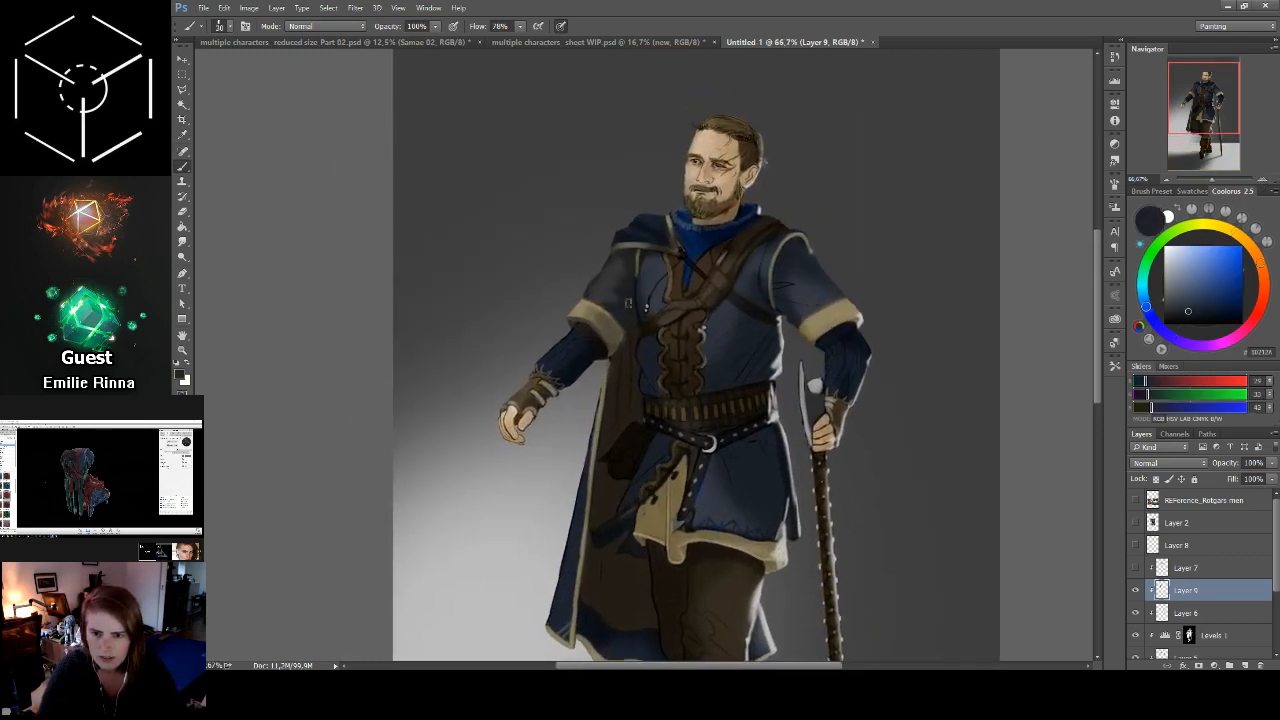
{"action": "key", "text": "bracketleft"}
{"action": "key", "text": "bracketleft"}
{"action": "key", "text": "bracketleft"}
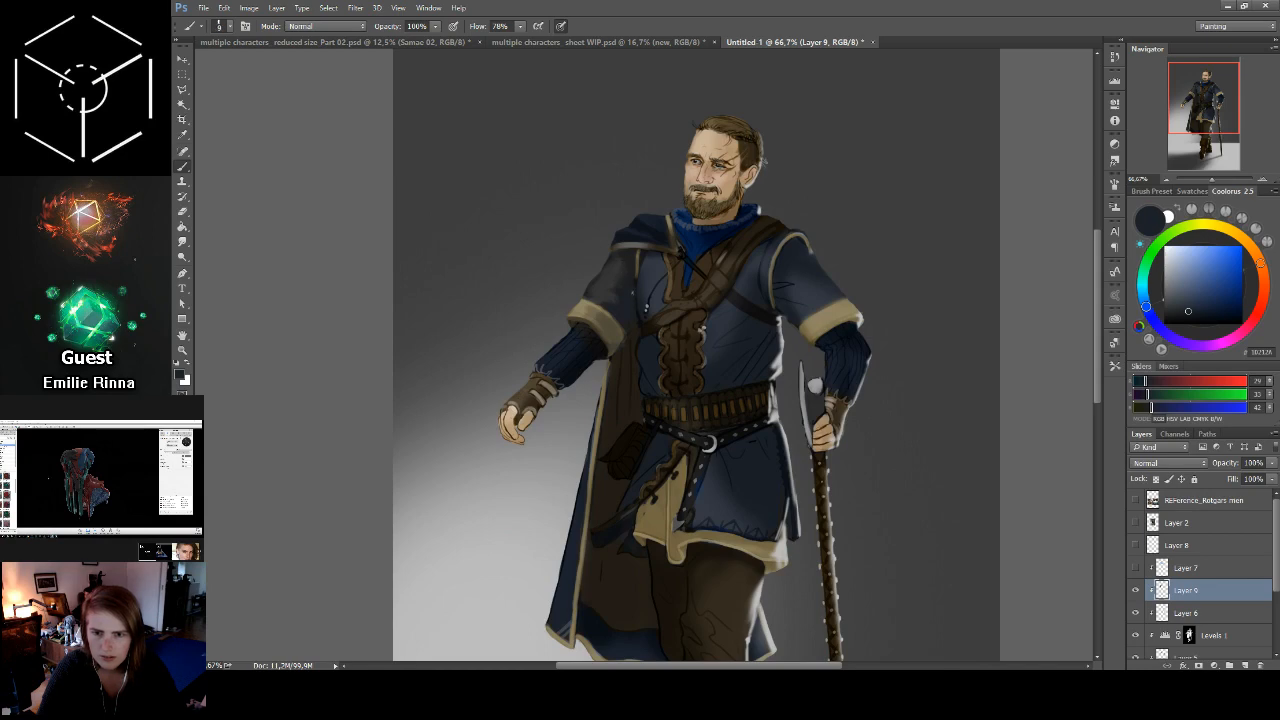
Step: Enlarge the brush to 20, sample a slate blue from the opposite sleeve and blend it into the shadowed short sleeve
{"action": "key", "text": "bracketright"}
{"action": "key", "text": "bracketright"}
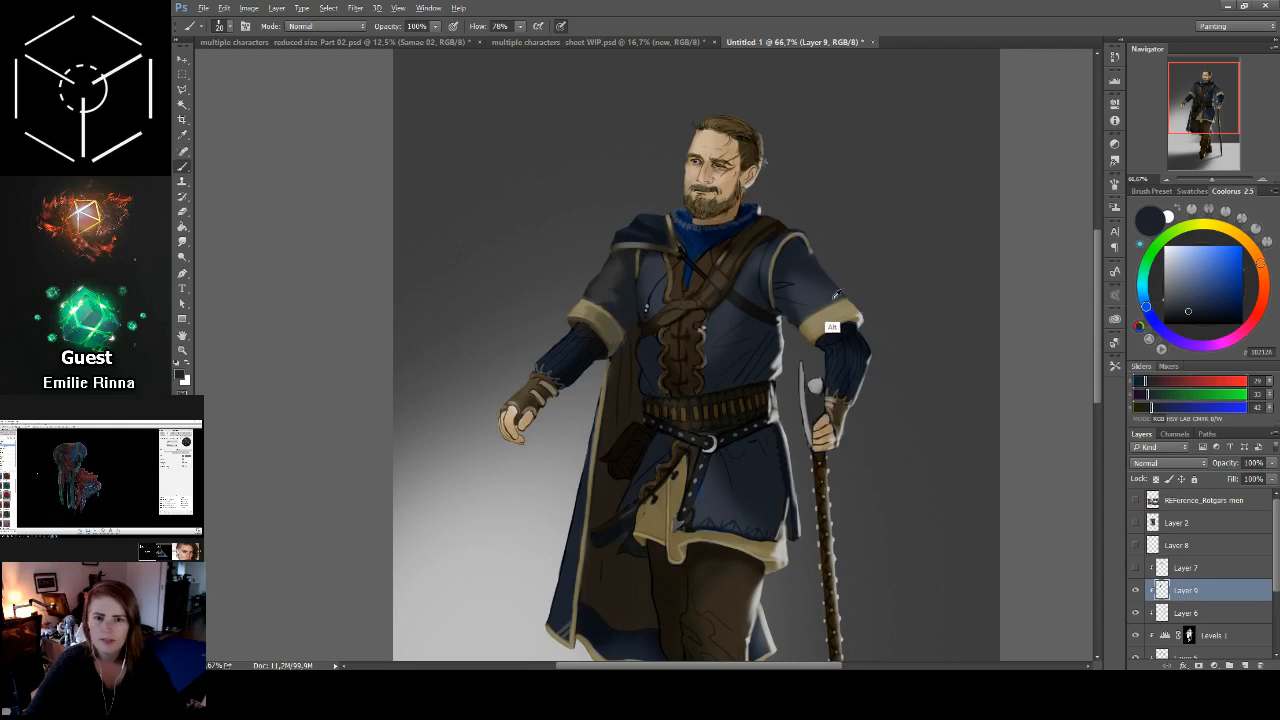
{"action": "left_click", "coordinate": [803, 297], "text": "alt"}
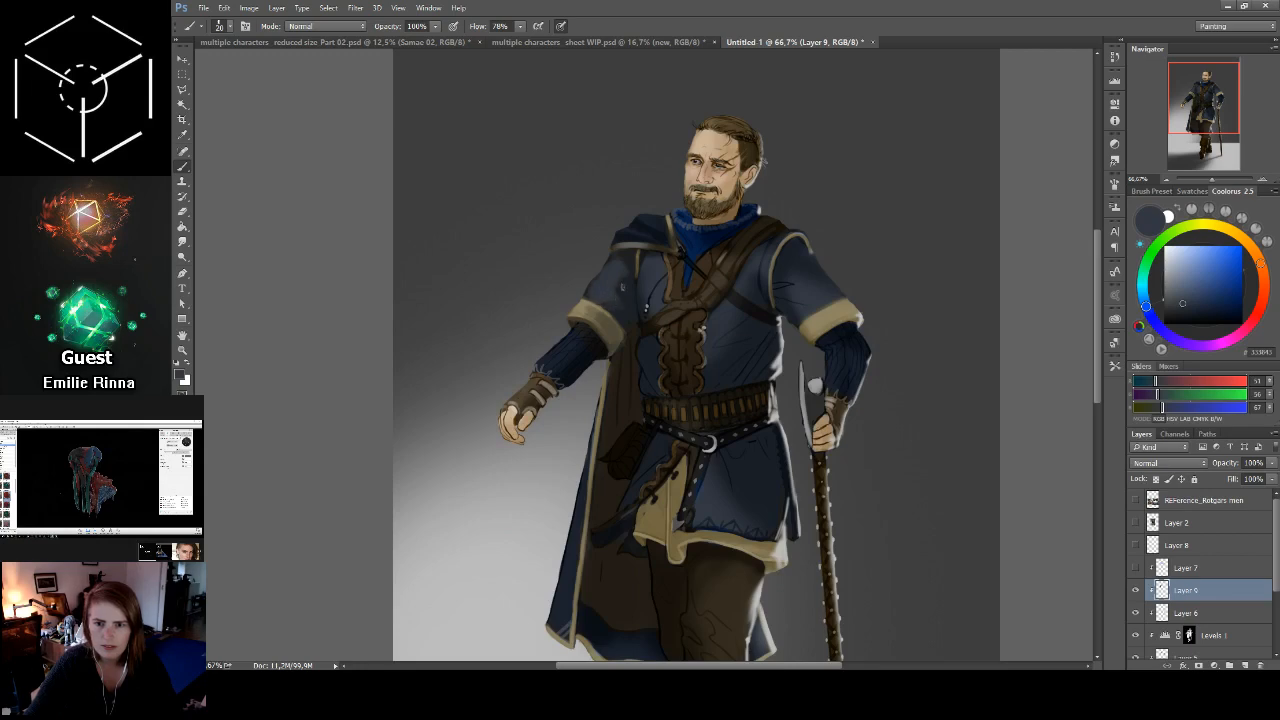
{"action": "left_click", "coordinate": [619, 305], "text": "alt"}
{"action": "left_click", "coordinate": [622, 289], "text": "alt"}
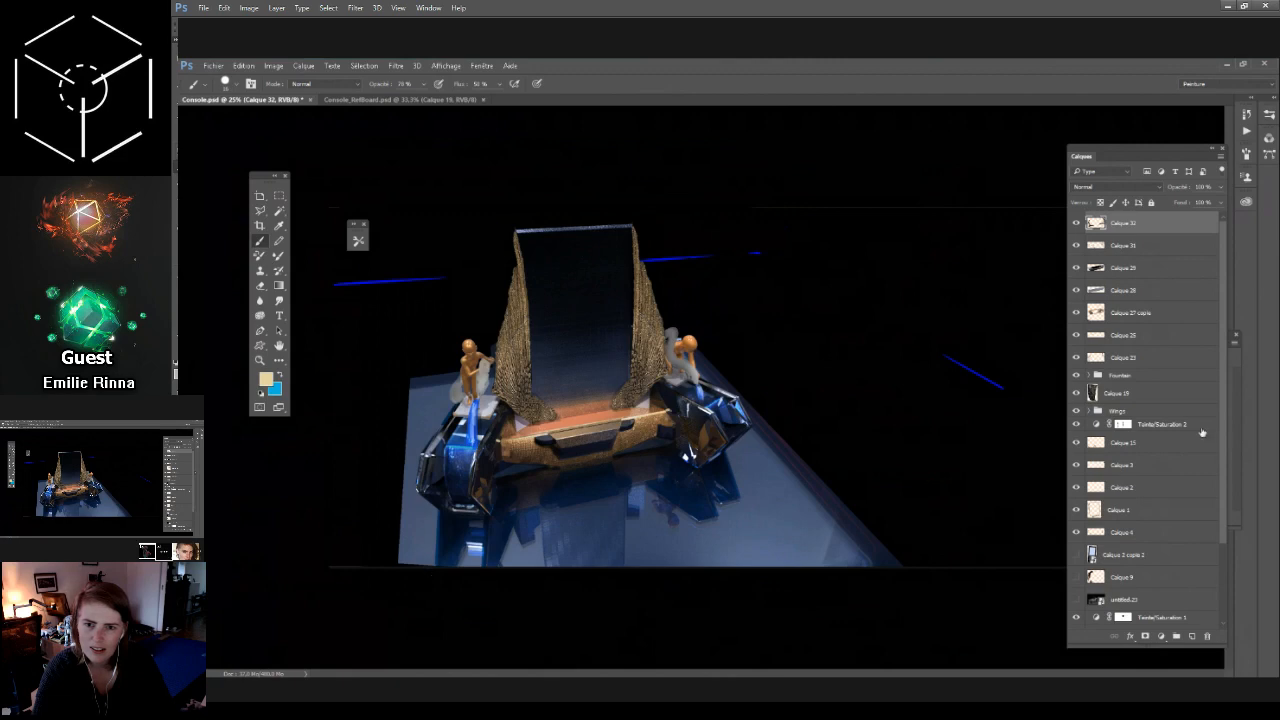
Step: Add a new layer in Console.psd, sample a grey and outline a rectangle on the tall dark panel with thin straight brush strokes
{"action": "left_click", "coordinate": [1189, 632]}
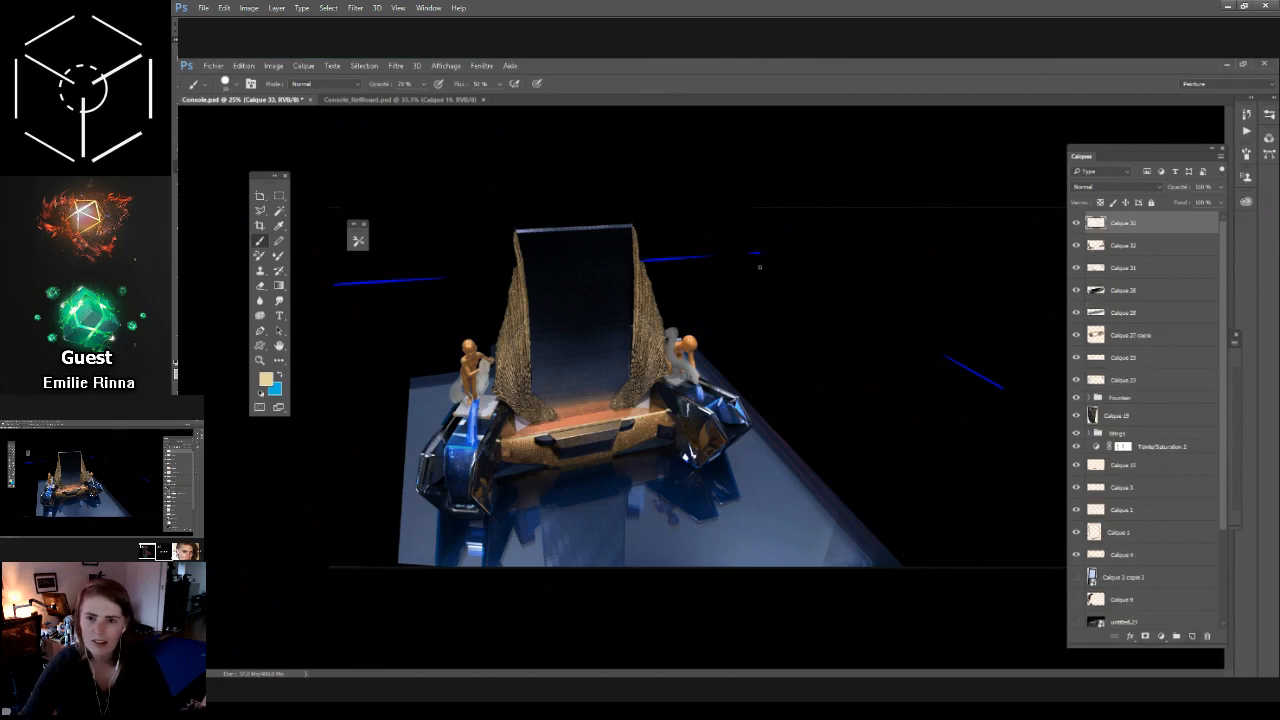
{"action": "left_click", "coordinate": [676, 381], "text": "alt"}
{"action": "right_click", "coordinate": [559, 320], "text": "alt"}
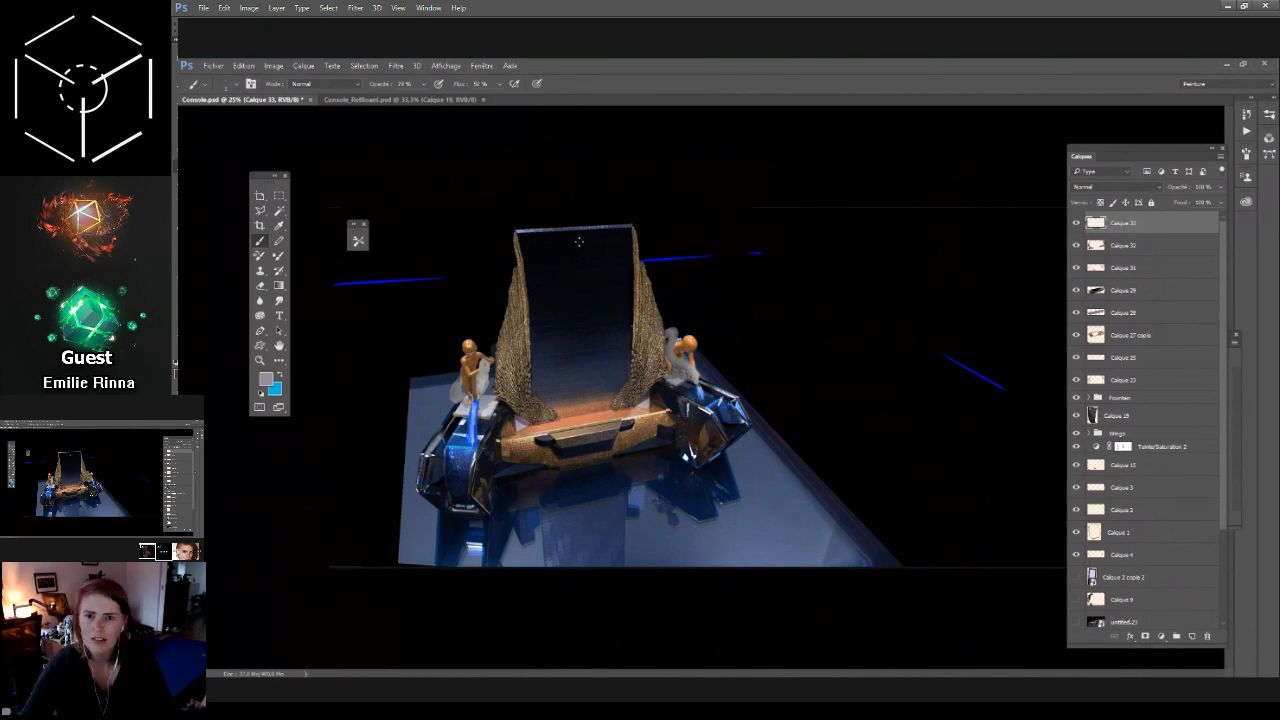
{"action": "left_click", "coordinate": [538, 384]}
{"action": "left_click", "coordinate": [539, 245], "text": "shift"}
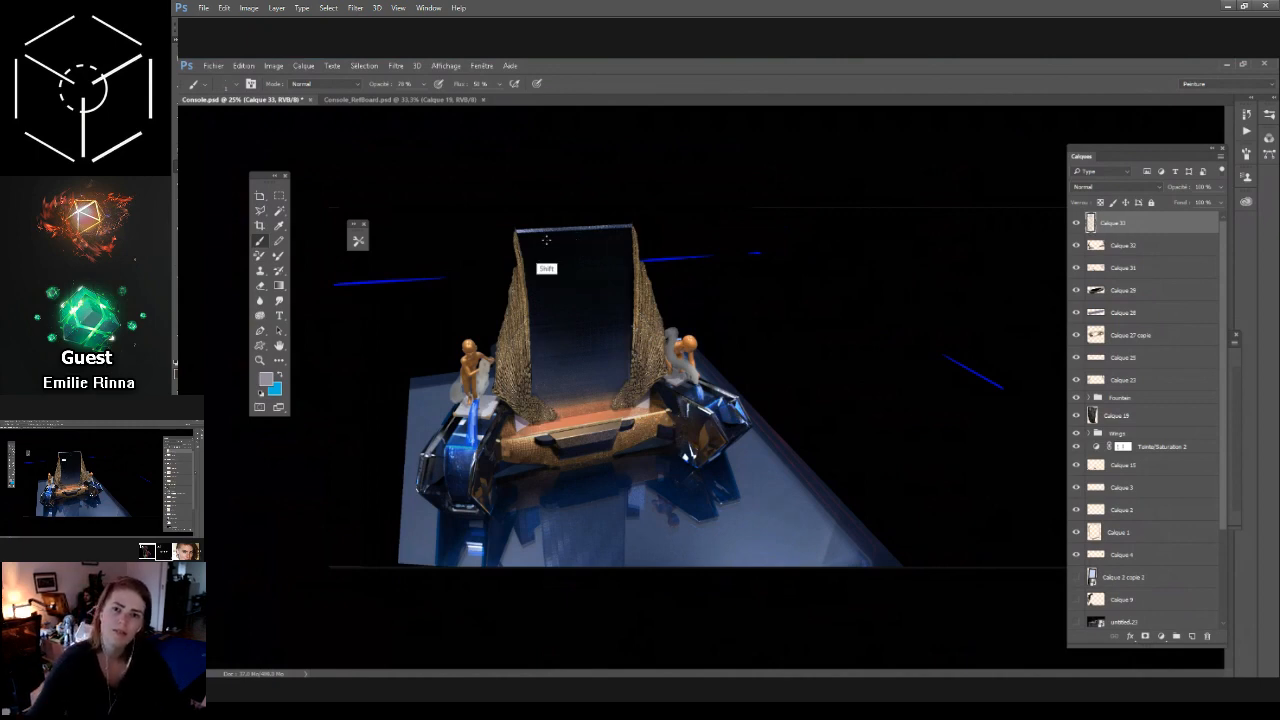
{"action": "left_click", "coordinate": [616, 246], "text": "shift"}
{"action": "left_click", "coordinate": [618, 383], "text": "shift"}
{"action": "left_click", "coordinate": [540, 387], "text": "shift"}
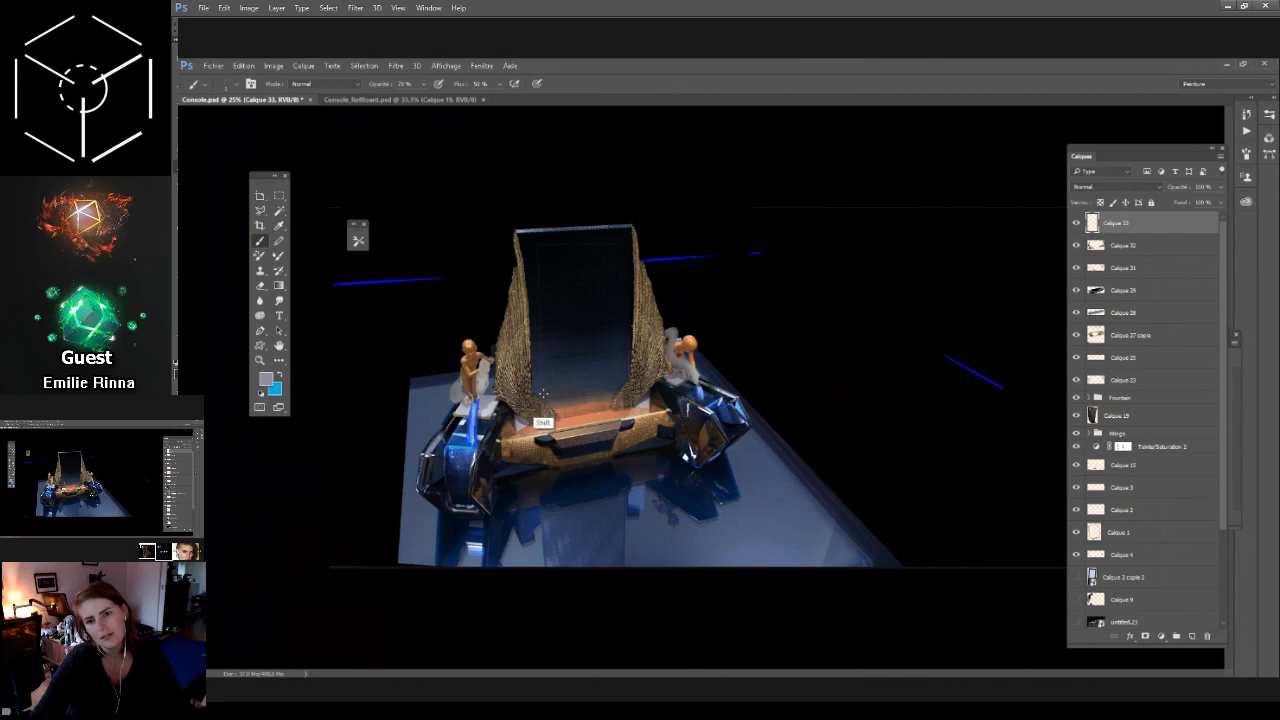
{"action": "left_click", "coordinate": [551, 290], "text": "alt"}
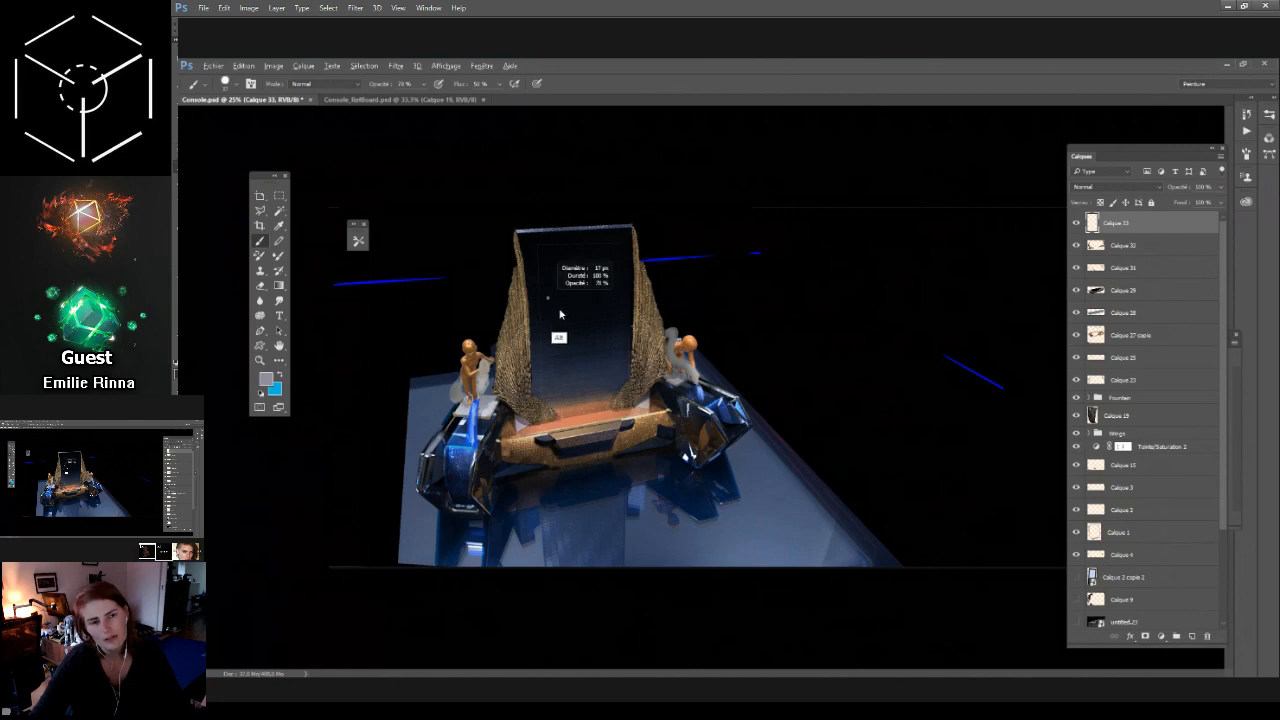
Step: Outline a rectangle on the tall dark panel with thin straight strokes and handwrite "Holographic" diagonally inside it
{"action": "left_click", "coordinate": [539, 250]}
{"action": "left_click", "coordinate": [541, 400], "text": "shift"}
{"action": "left_click", "coordinate": [626, 248], "text": "shift"}
{"action": "left_click", "coordinate": [538, 250], "text": "shift"}
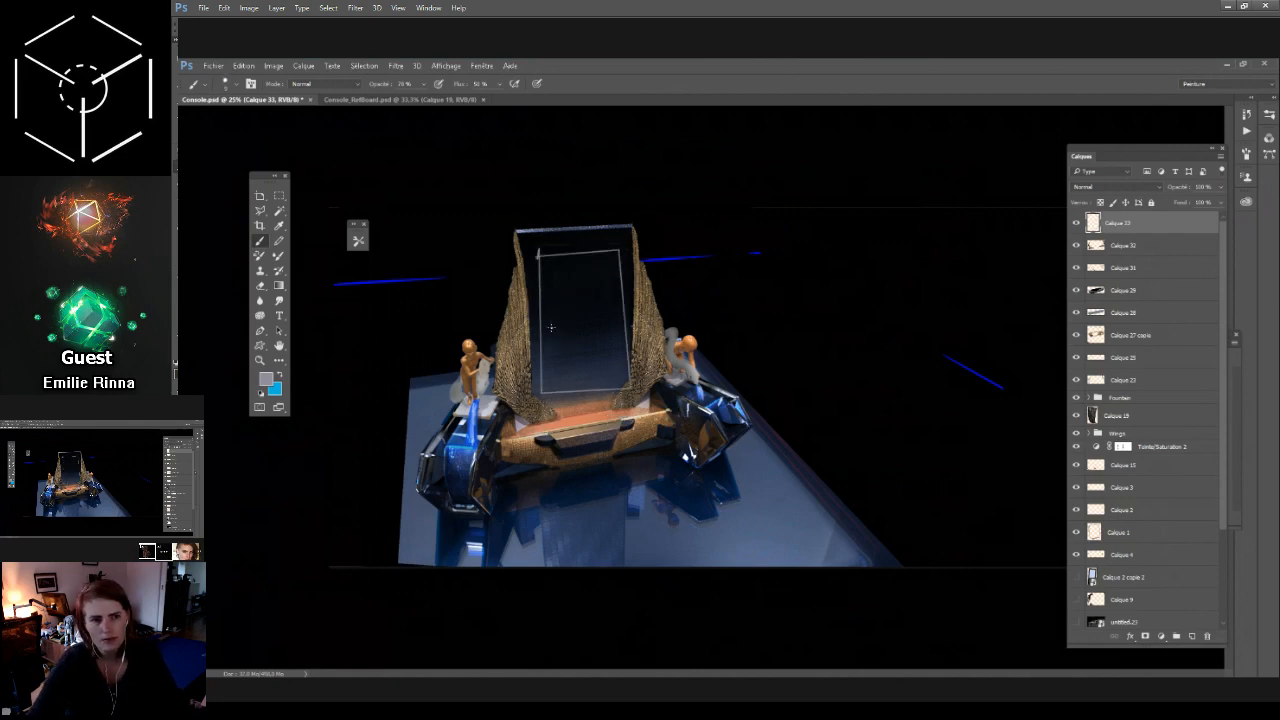
{"action": "mouse_move", "coordinate": [550, 327]}
{"action": "left_mouse_down"}
{"action": "mouse_move", "coordinate": [574, 326]}
{"action": "mouse_move", "coordinate": [626, 256]}
{"action": "left_mouse_up"}
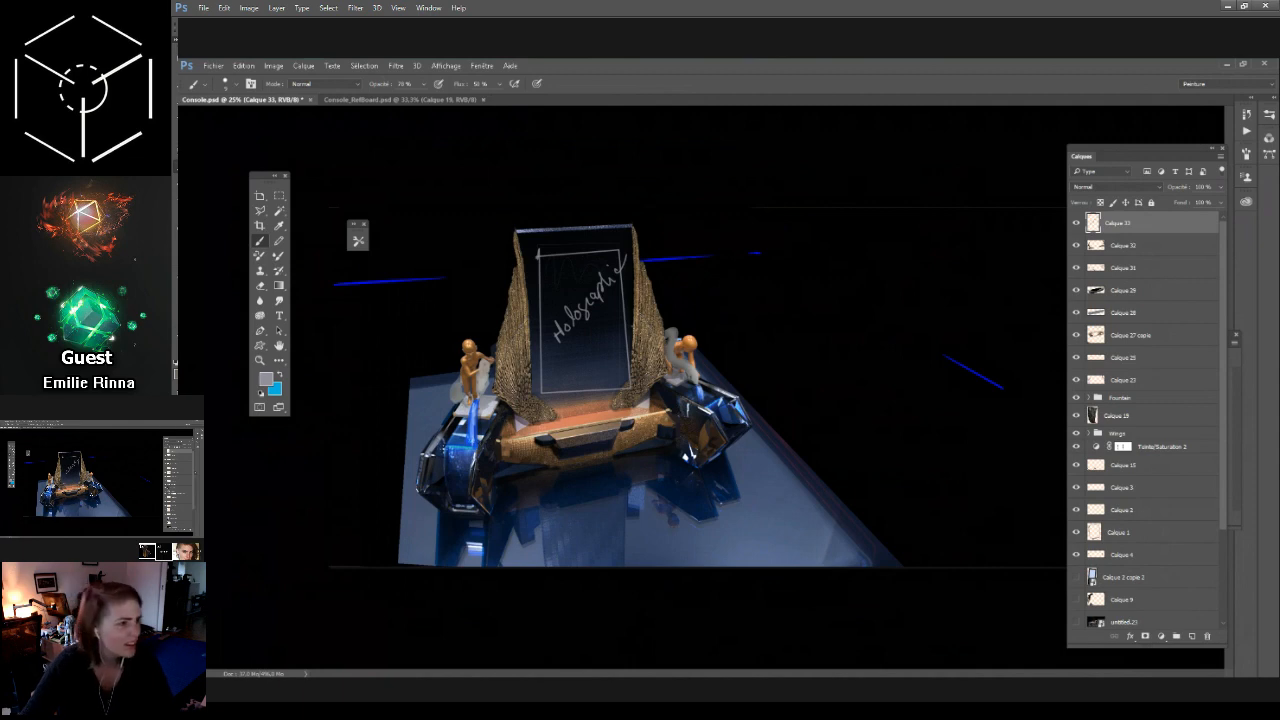
Step: Erase the rectangle outline and the handwriting from the tall dark panel with a large eraser, returning to the Brush tool
{"action": "key", "text": "e"}
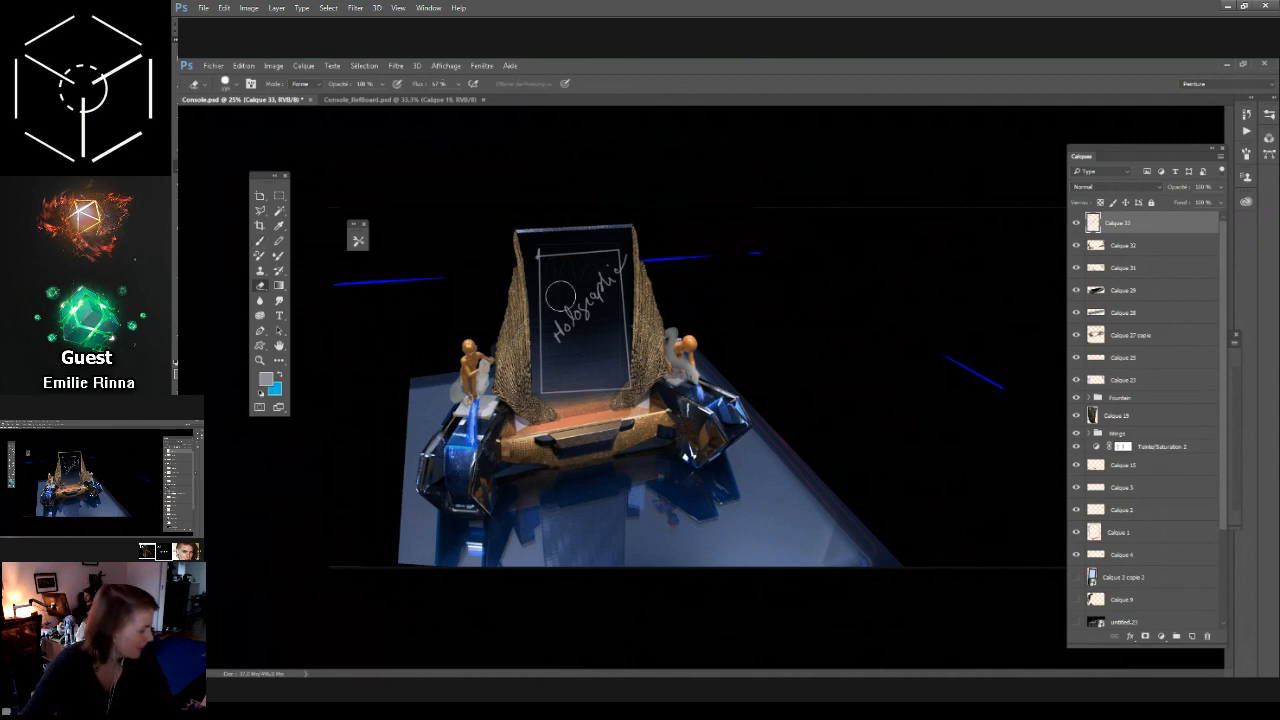
{"action": "mouse_move", "coordinate": [586, 223]}
{"action": "left_mouse_down"}
{"action": "mouse_move", "coordinate": [572, 339]}
{"action": "mouse_move", "coordinate": [605, 249]}
{"action": "mouse_move", "coordinate": [603, 352]}
{"action": "left_mouse_up"}
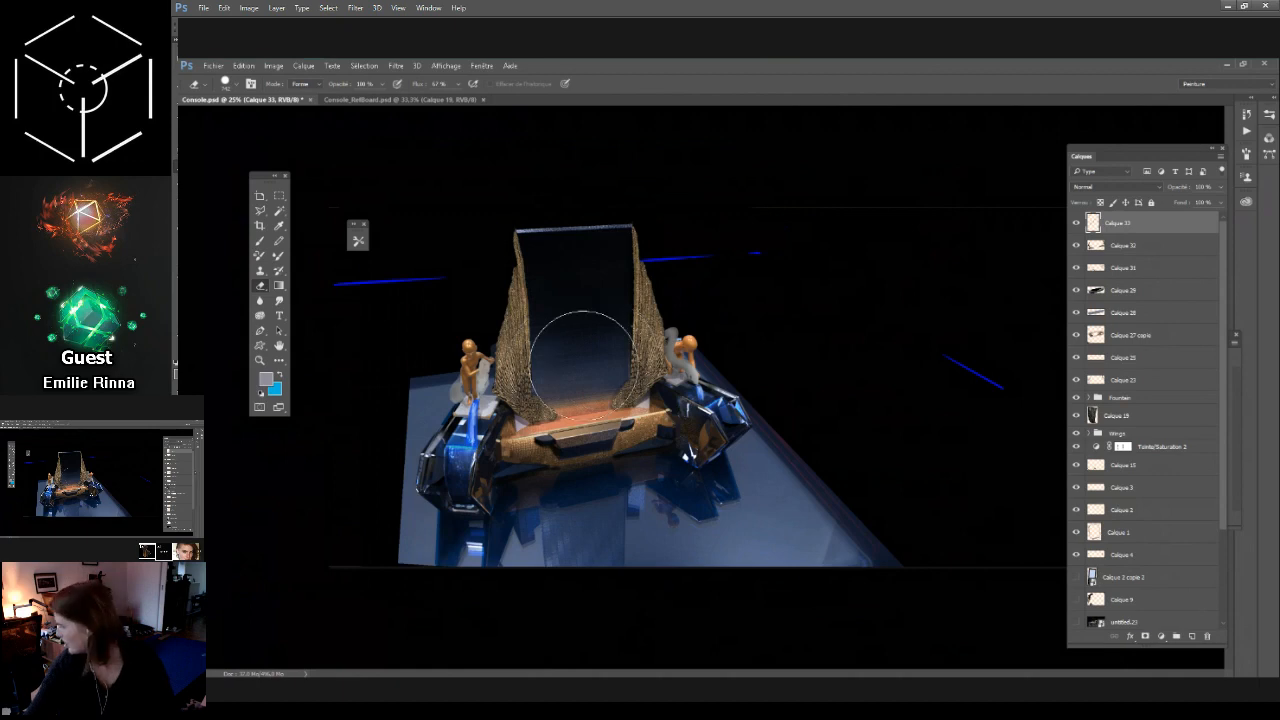
{"action": "key", "text": "b"}
{"action": "left_click", "coordinate": [690, 450], "text": "alt"}
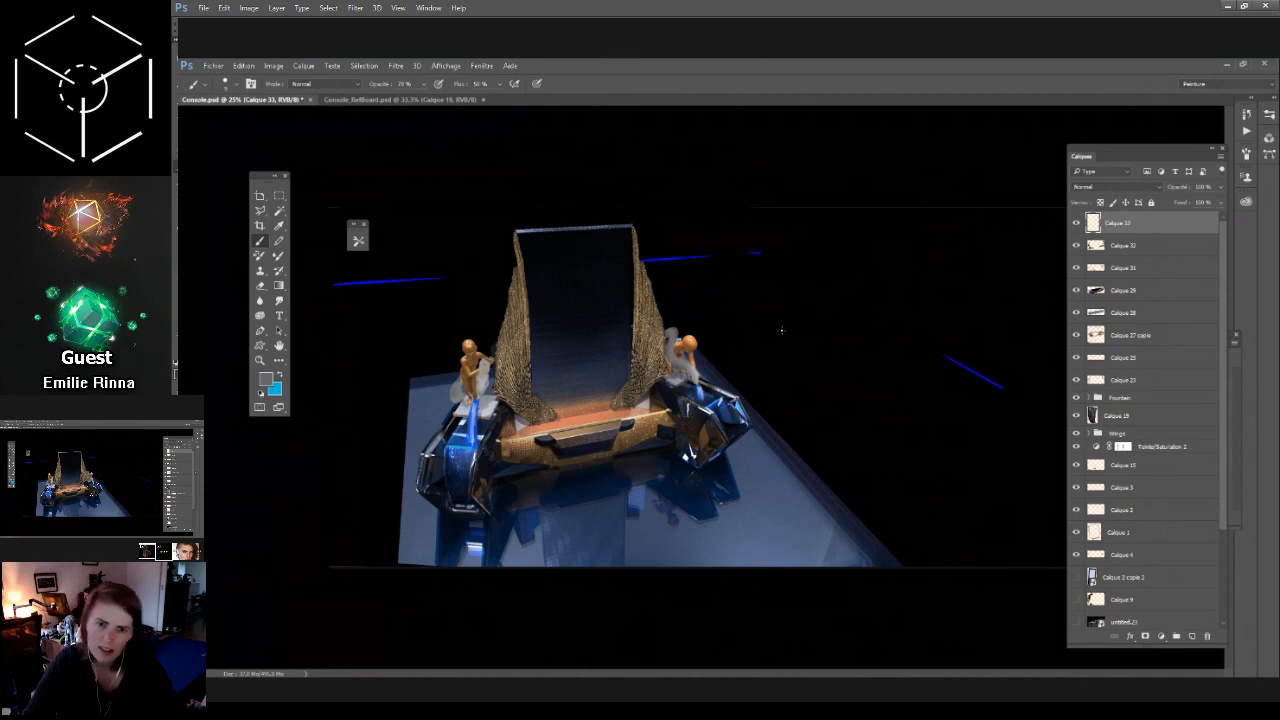
Step: Sample black from the image, add a new layer and sample a tan from the console
{"action": "left_click", "coordinate": [660, 287], "text": "alt"}
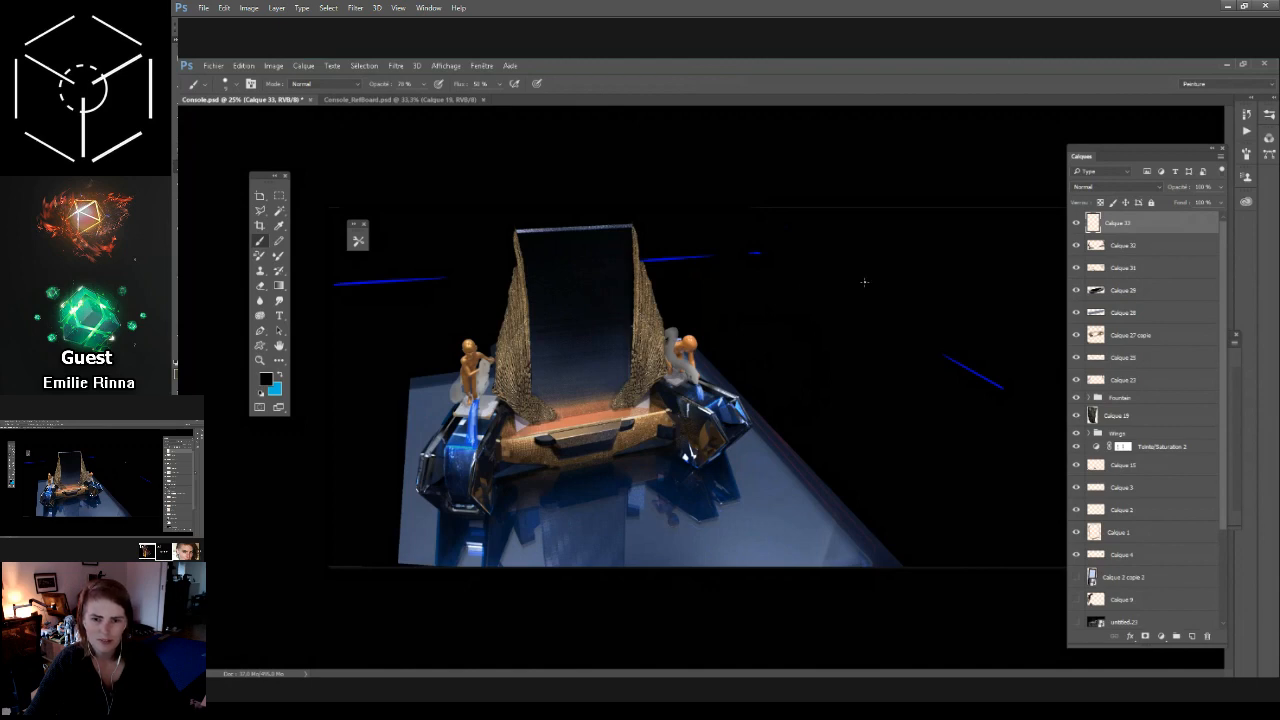
{"action": "left_click", "coordinate": [1191, 636]}
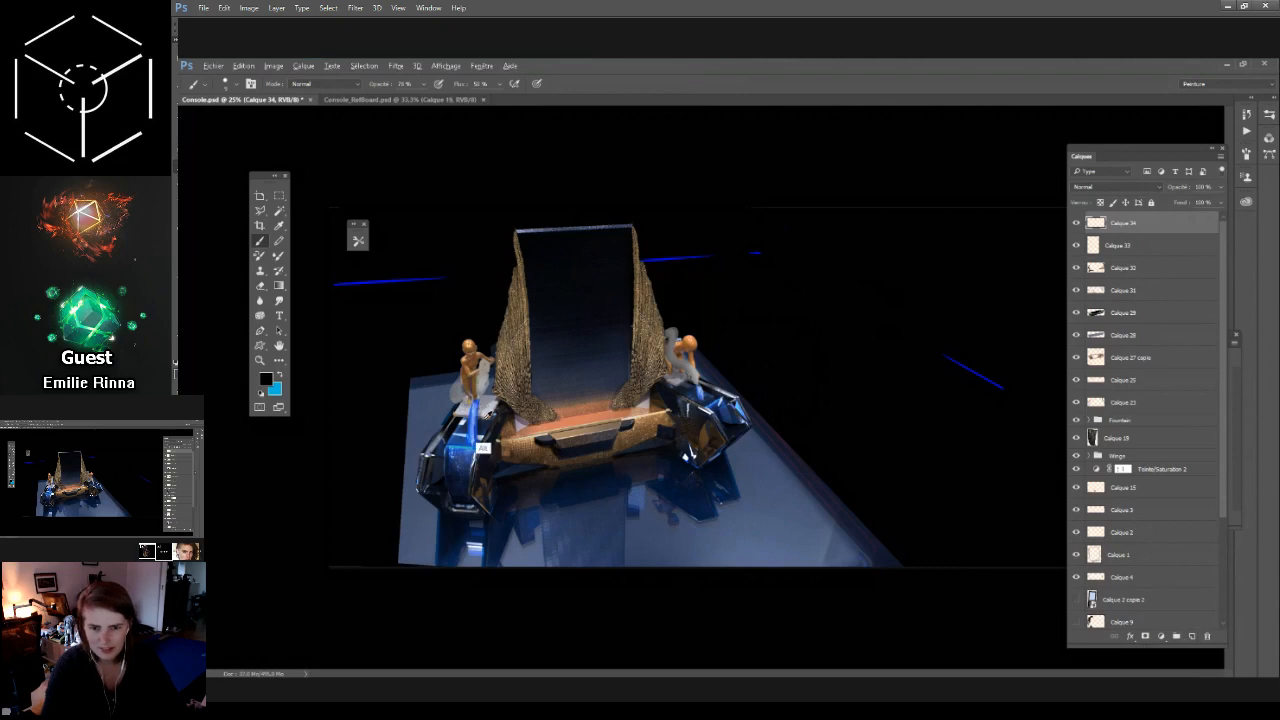
{"action": "left_click", "coordinate": [518, 445], "text": "alt"}
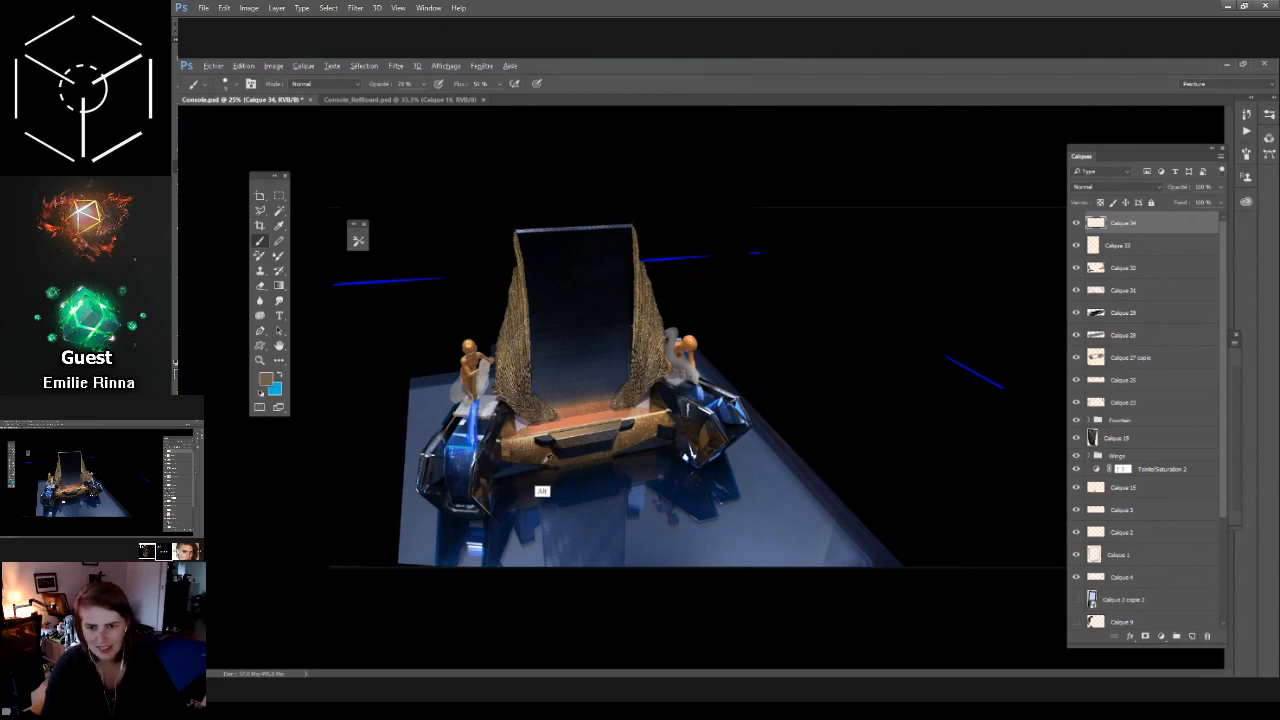
{"action": "left_click", "coordinate": [461, 433], "text": "alt"}
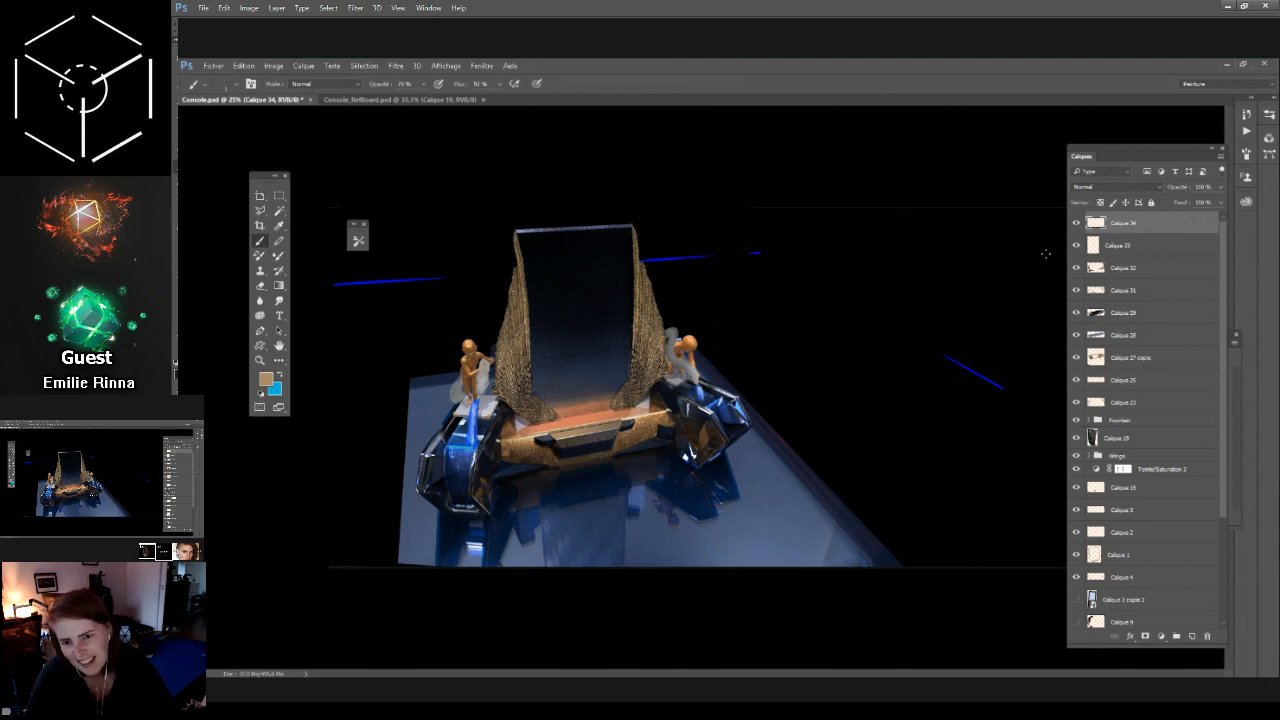
Step: Add another new layer and choose a different brush tip from the preset collection
{"action": "left_click", "coordinate": [1193, 636]}
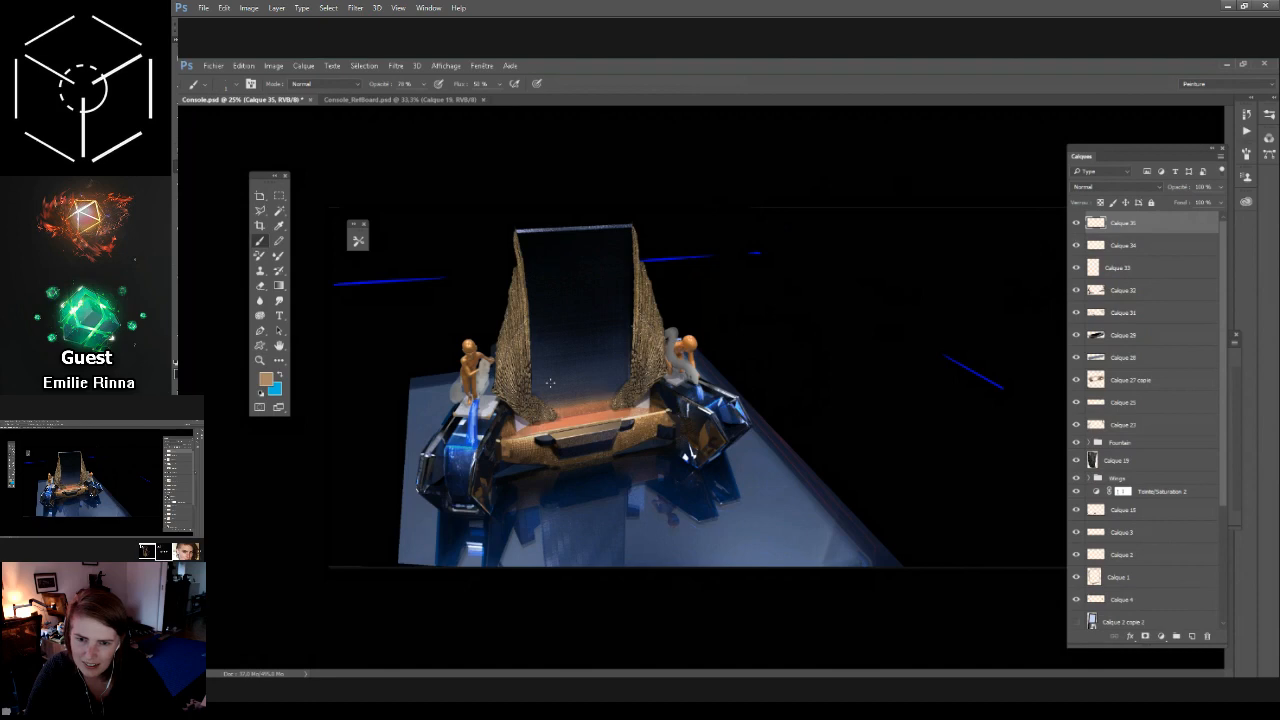
{"action": "right_click", "coordinate": [802, 358]}
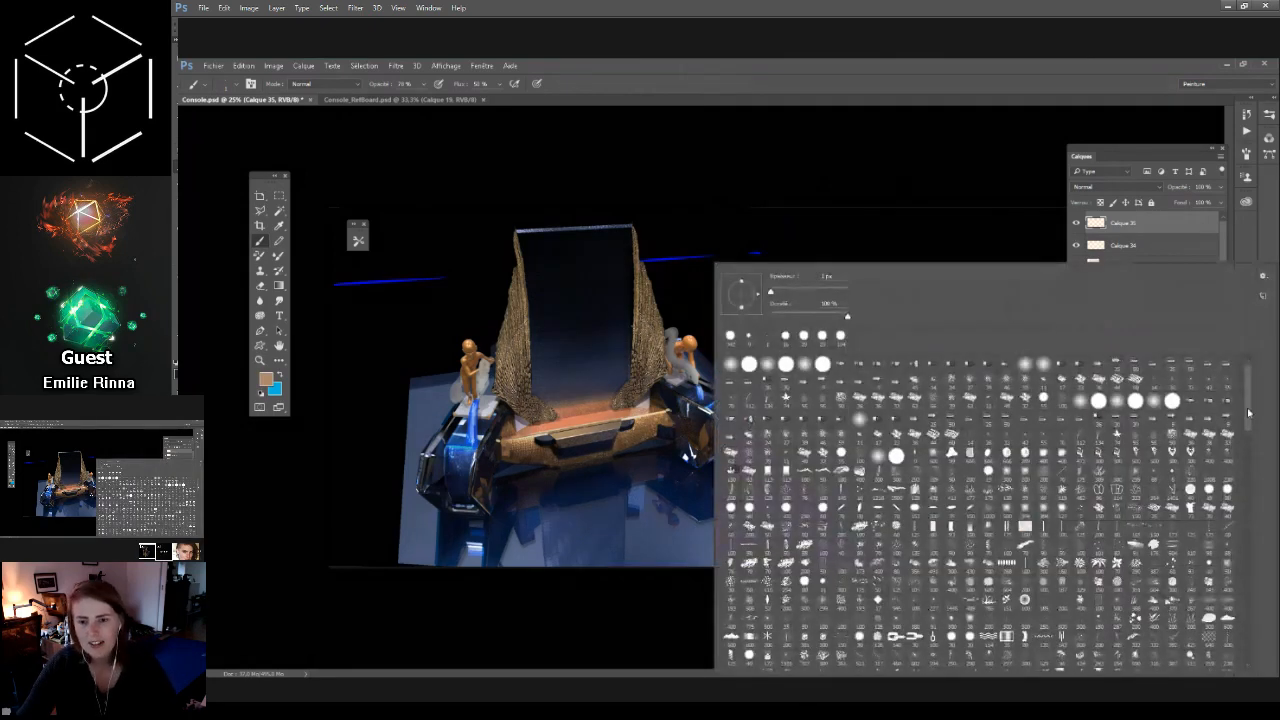
{"action": "scroll", "coordinate": [1180, 500], "scroll_direction": "down", "scroll_amount": 10}
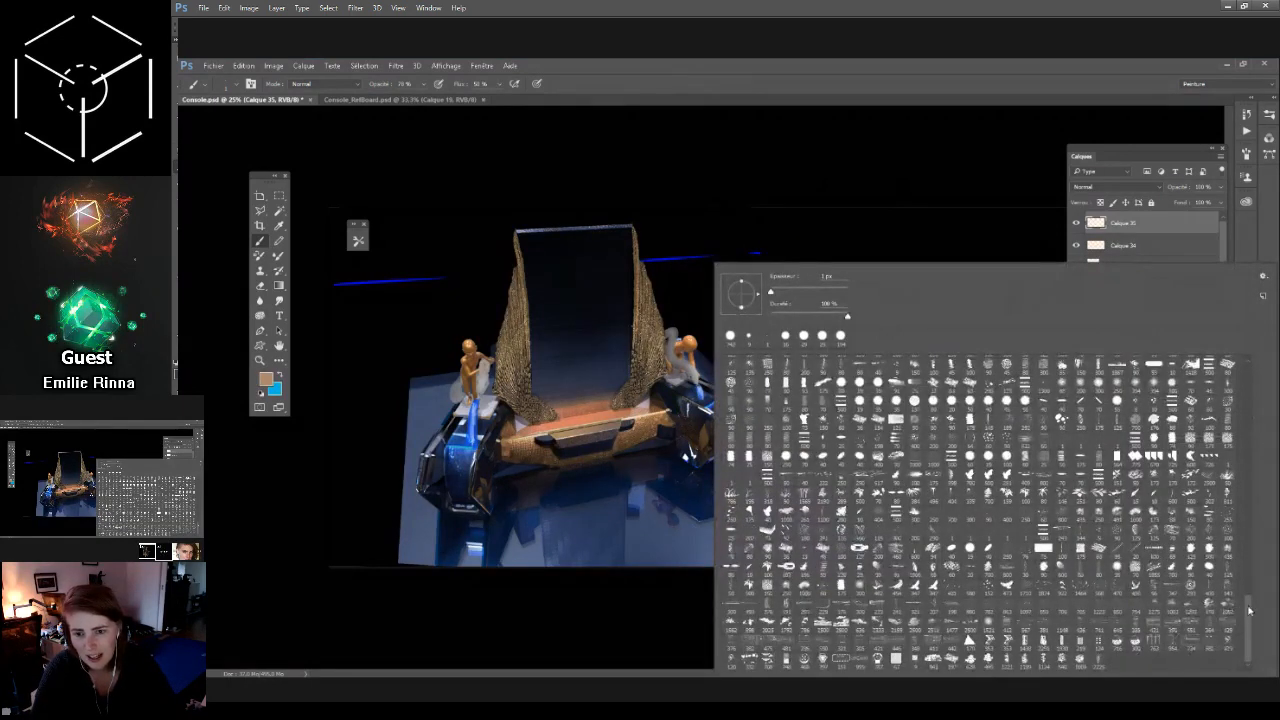
{"action": "left_click_drag", "start_coordinate": [1249, 610], "coordinate": [1258, 501]}
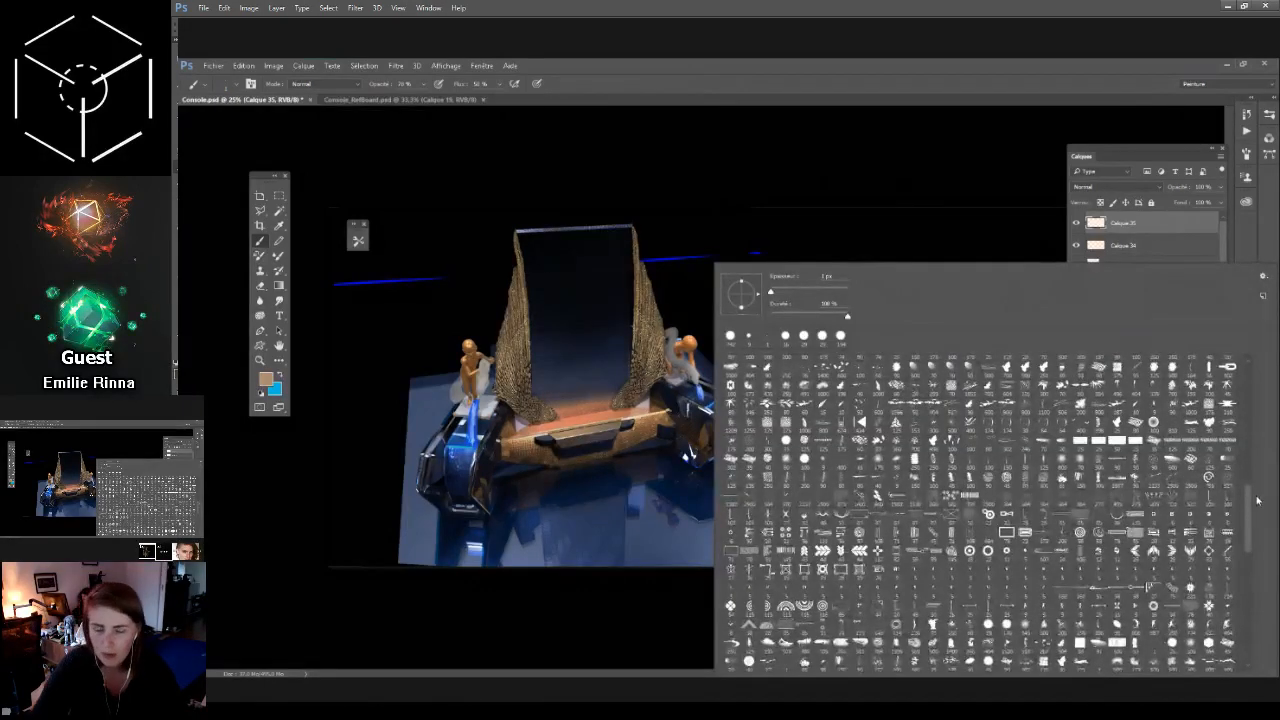
{"action": "left_click_drag", "start_coordinate": [1257, 500], "coordinate": [1258, 456]}
{"action": "left_click", "coordinate": [990, 518]}
{"action": "left_click", "coordinate": [1169, 228]}
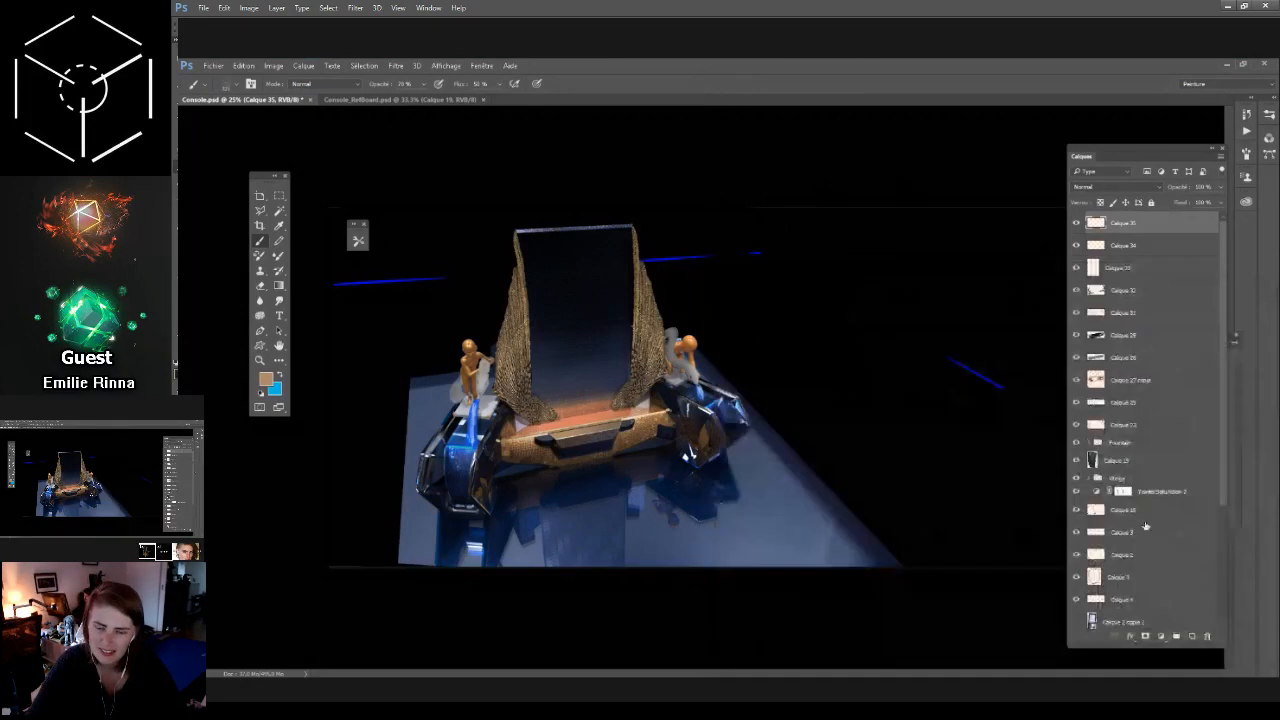
Step: Add one more layer above the others and set the foreground colour to white
{"action": "left_click", "coordinate": [1190, 634]}
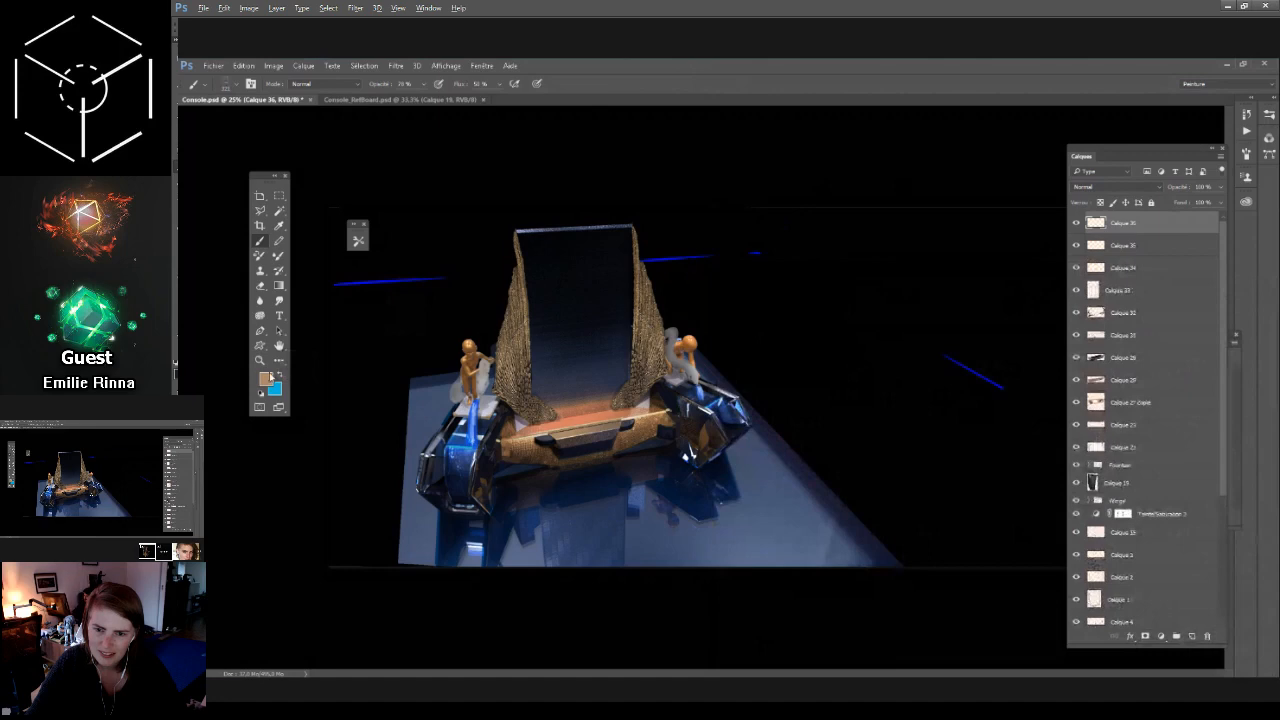
{"action": "left_click", "coordinate": [265, 378]}
{"action": "left_click", "coordinate": [503, 456]}
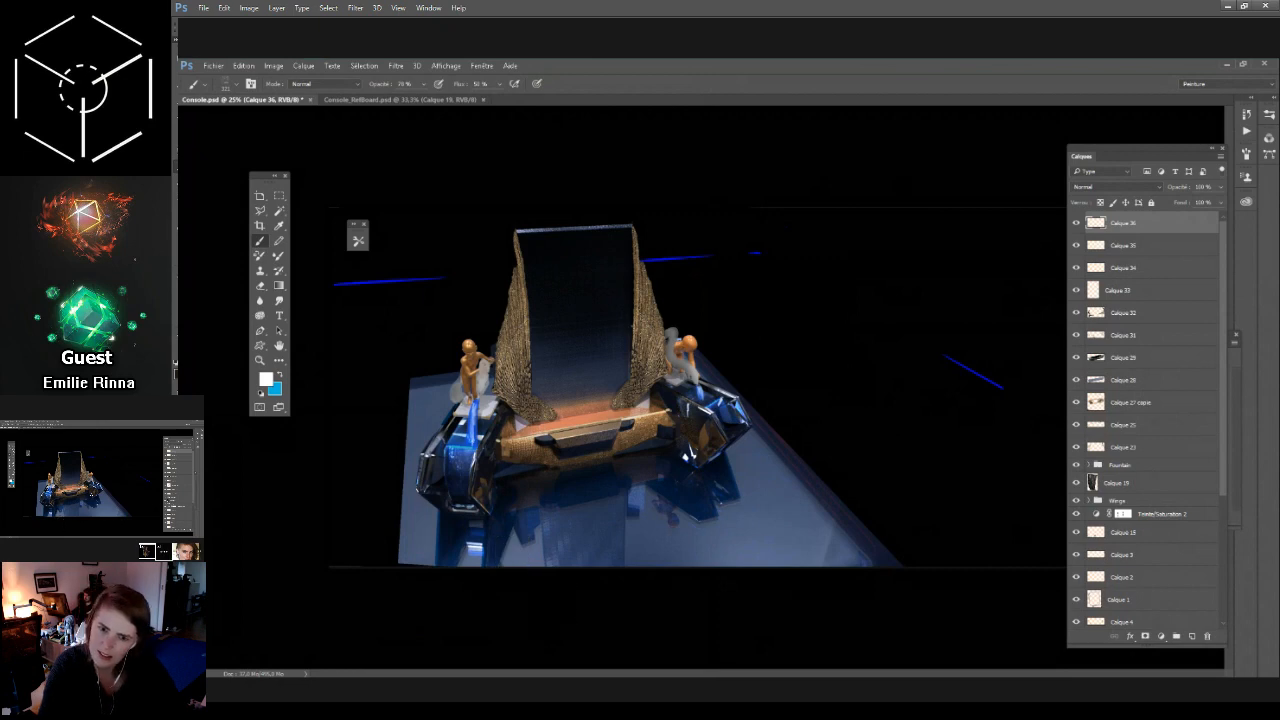
Step: Examine the console artwork in full-screen view without the interface
{"action": "key", "text": "f"}
{"action": "key", "text": "f"}
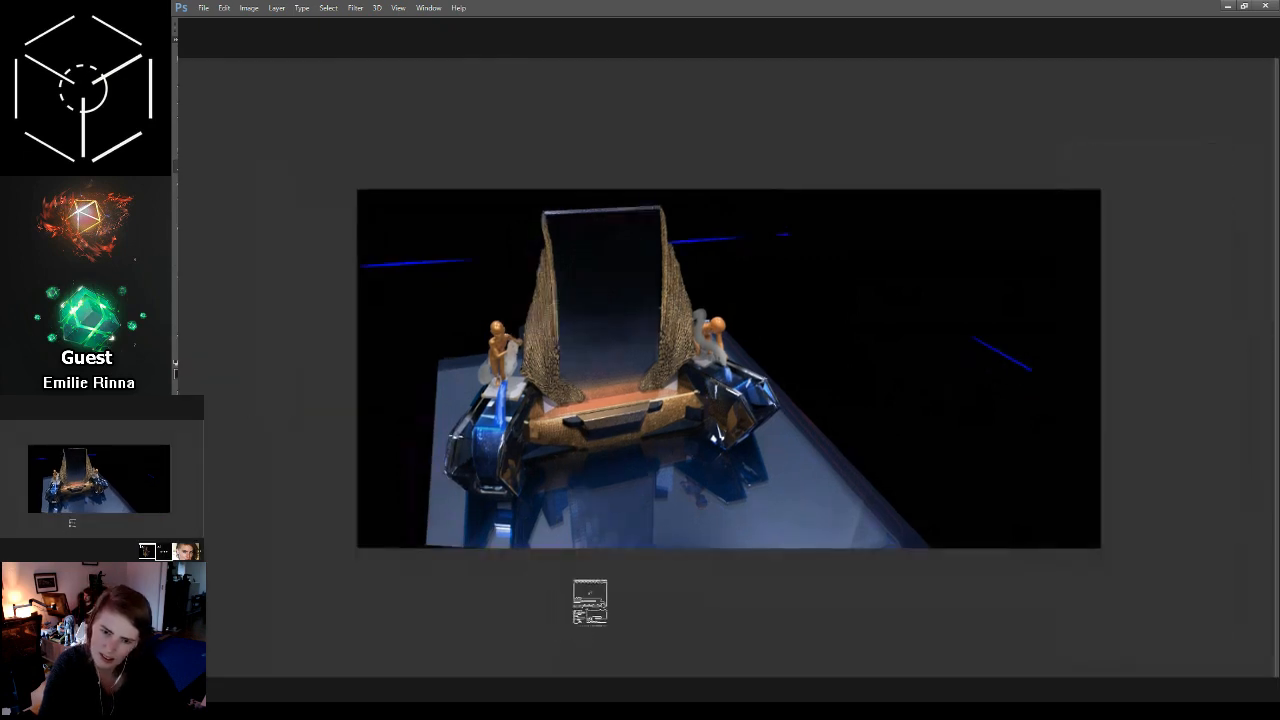
{"action": "key", "text": "f"}
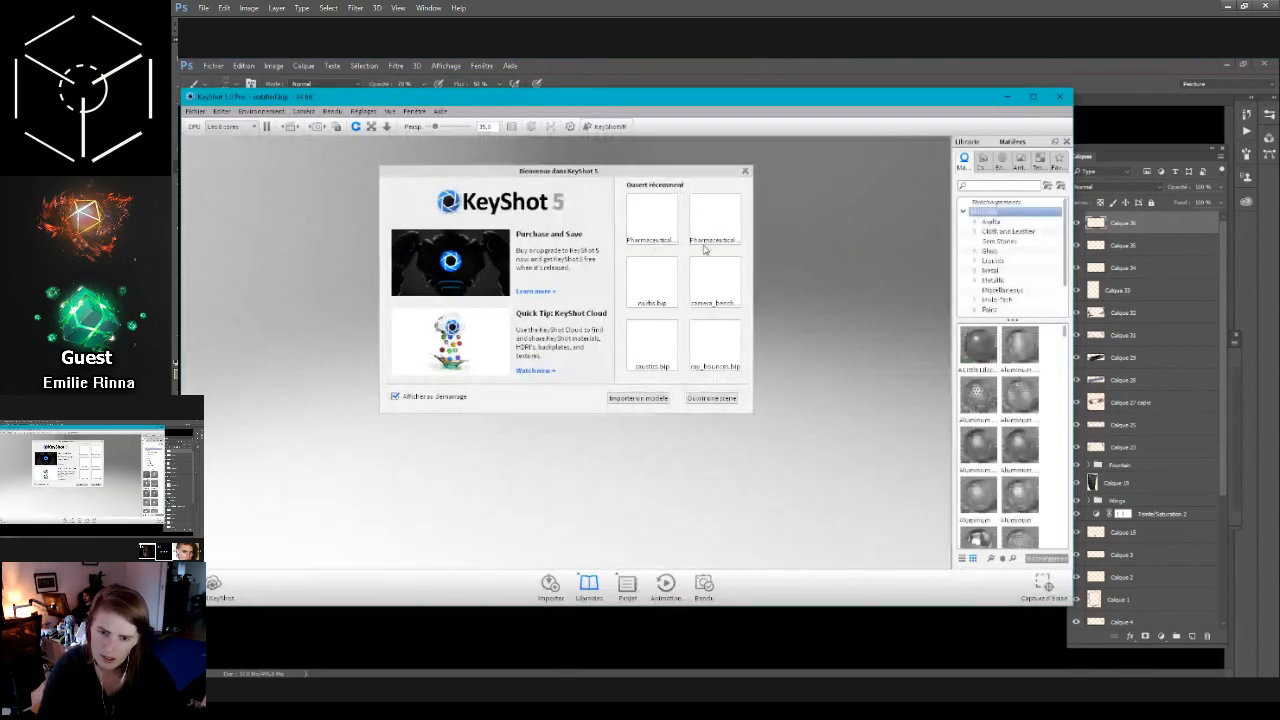
Step: Switch to KeyShot, open the recent PharmaceuticalFacility_Render2.bip scene and move its window off the Photoshop canvas
{"action": "left_click", "coordinate": [652, 212]}
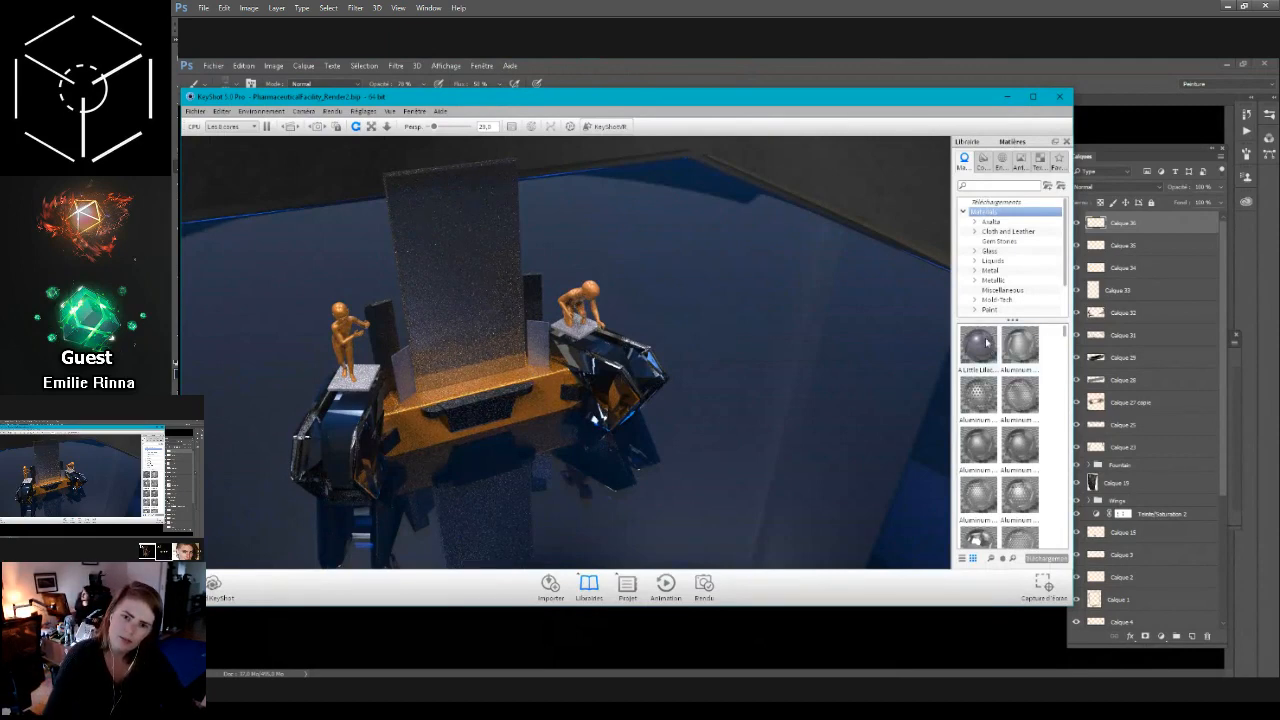
{"action": "mouse_move", "coordinate": [986, 342]}
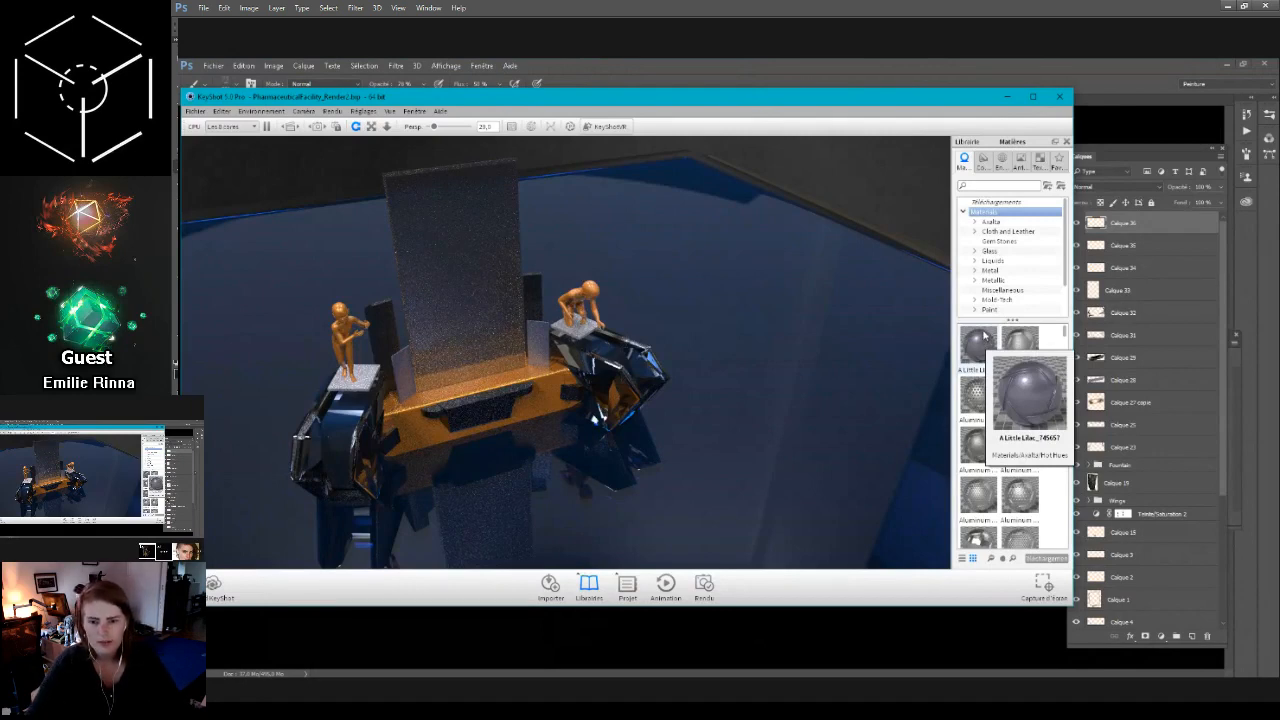
{"action": "left_click_drag", "start_coordinate": [885, 96], "coordinate": [1231, 392]}
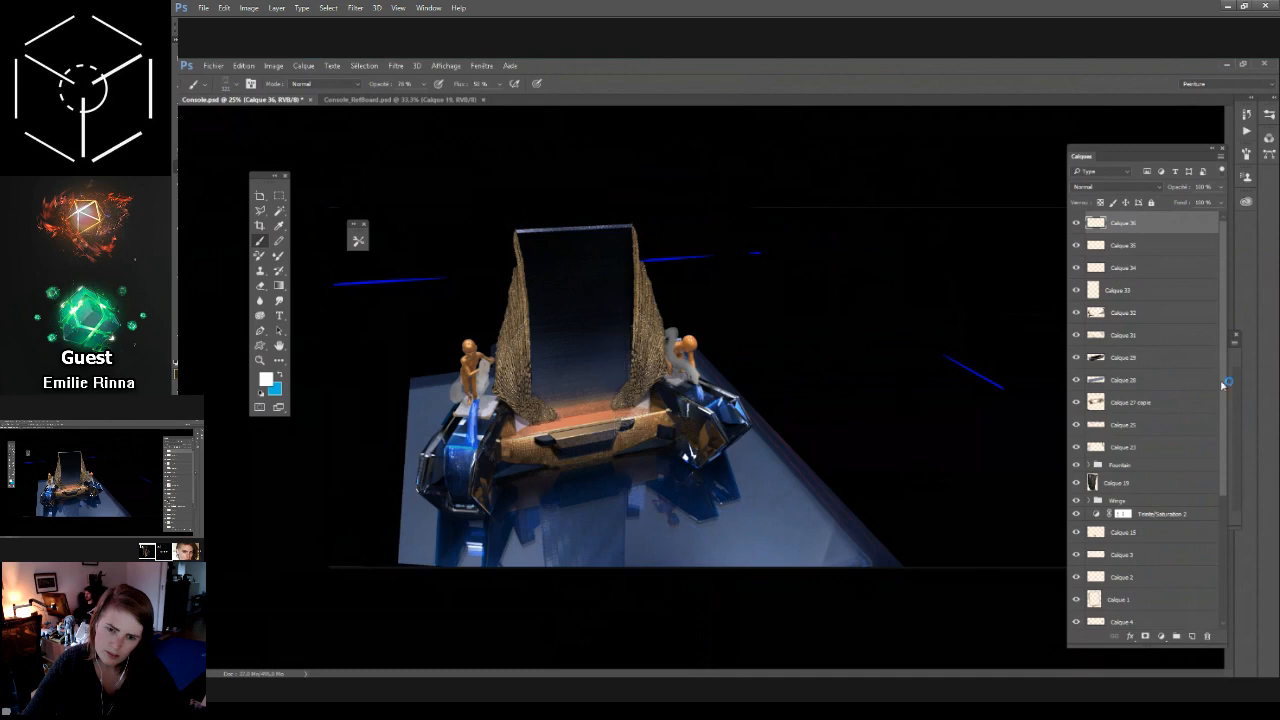
Step: Lasso several thin spikes rising above the crouching figure beside the throne panel and add a new layer for them
{"action": "key", "text": "l"}
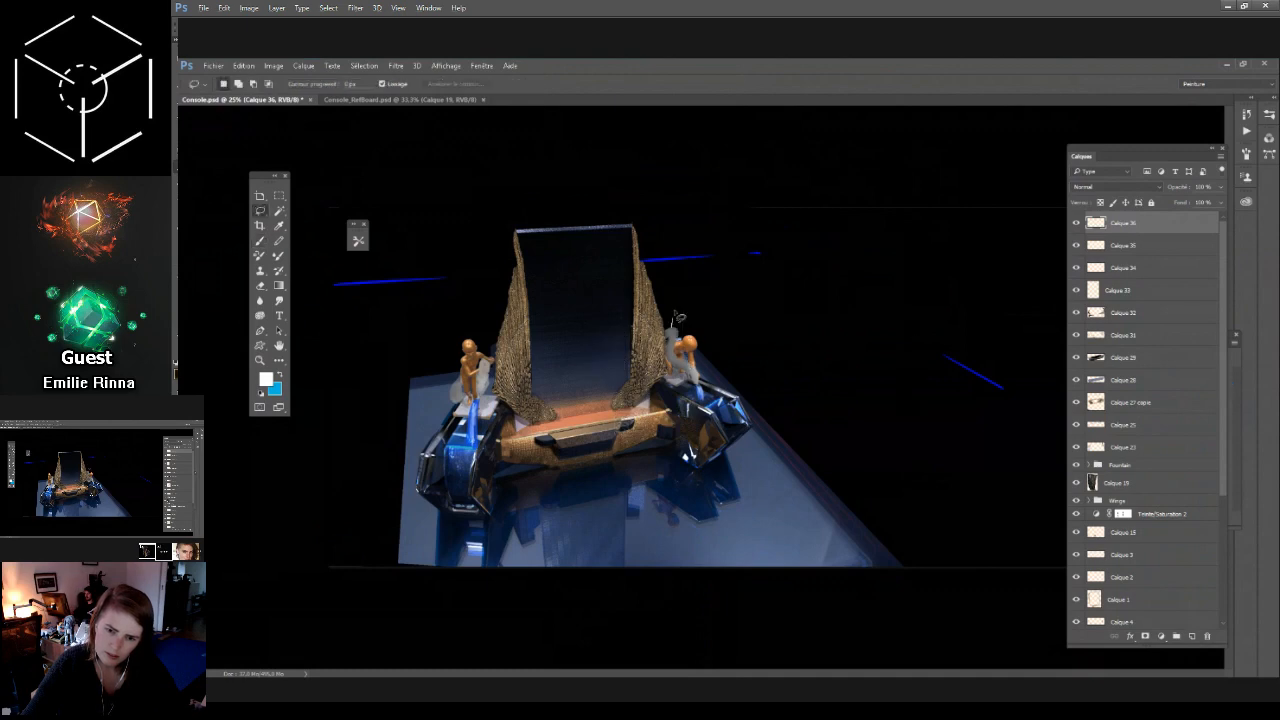
{"action": "mouse_move", "coordinate": [677, 316]}
{"action": "left_mouse_down"}
{"action": "mouse_move", "coordinate": [673, 353]}
{"action": "mouse_move", "coordinate": [665, 292]}
{"action": "mouse_move", "coordinate": [682, 300]}
{"action": "mouse_move", "coordinate": [686, 352]}
{"action": "mouse_move", "coordinate": [693, 320]}
{"action": "mouse_move", "coordinate": [684, 346]}
{"action": "left_mouse_up"}
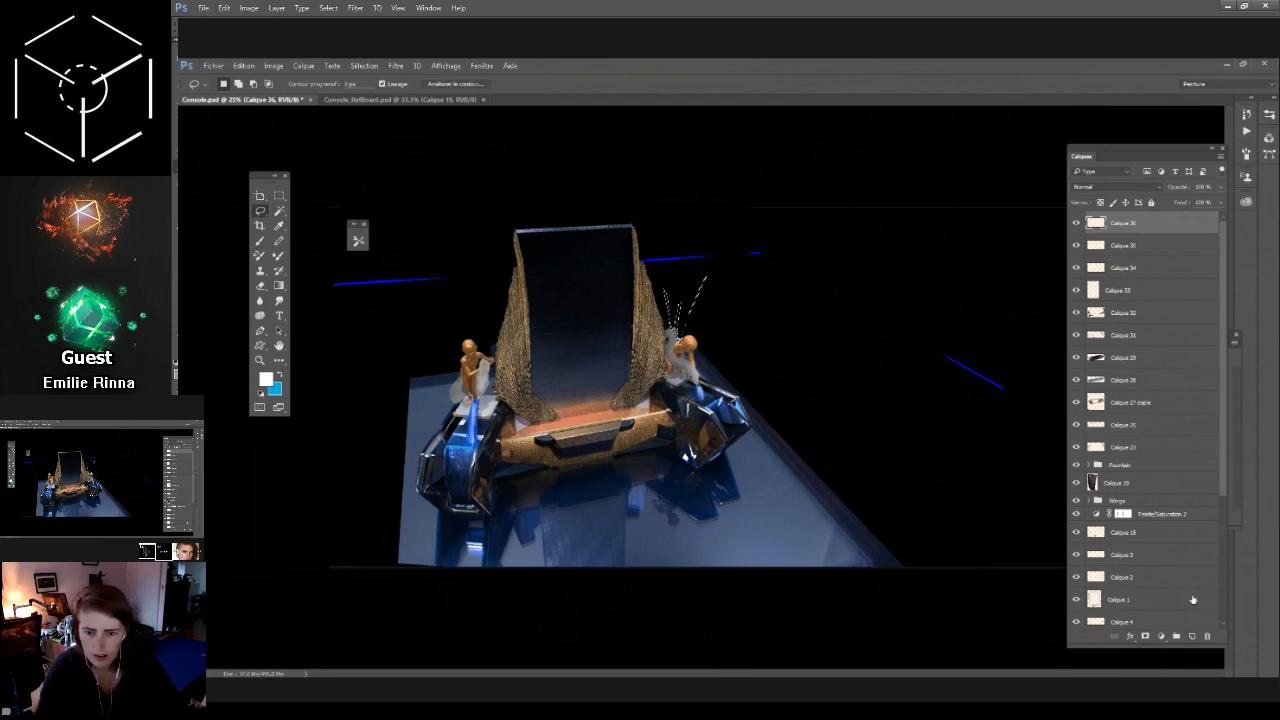
{"action": "left_click", "coordinate": [1192, 636]}
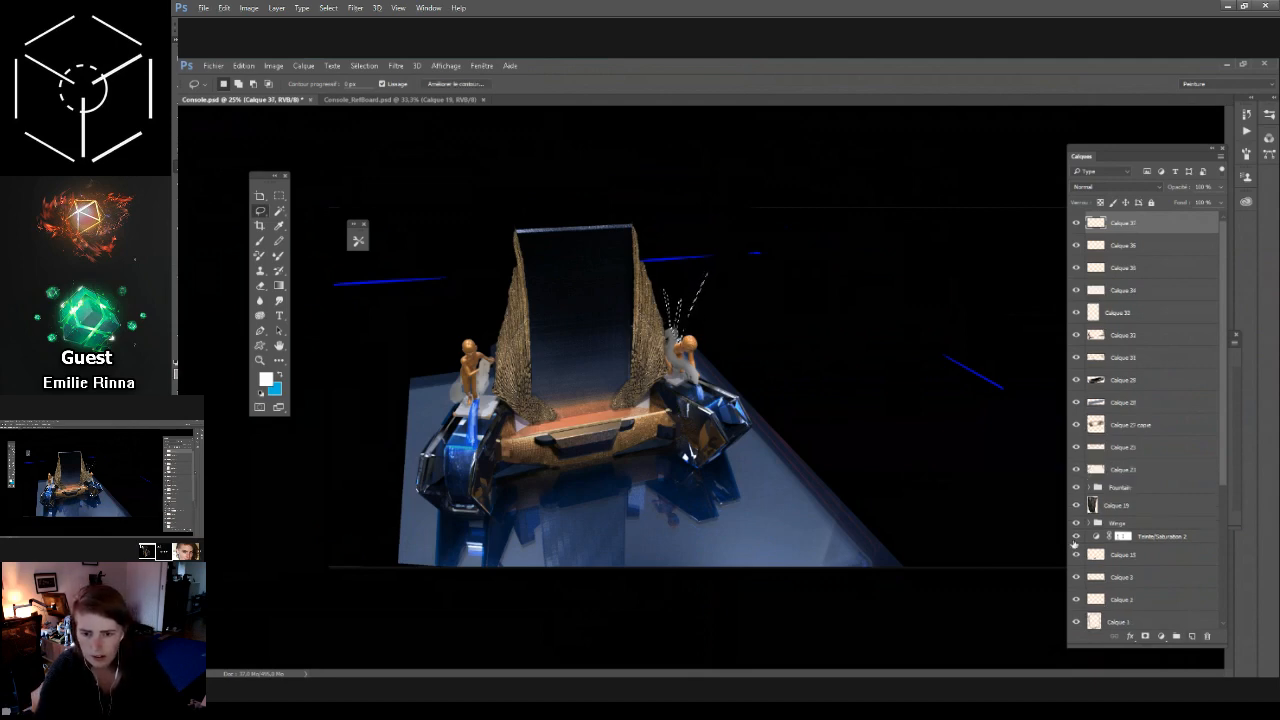
Step: Set the foreground colour to a near-black, adjust its saturation and switch to the Brush tool
{"action": "left_click", "coordinate": [266, 377]}
{"action": "left_click", "coordinate": [358, 413]}
{"action": "key", "text": "Return"}
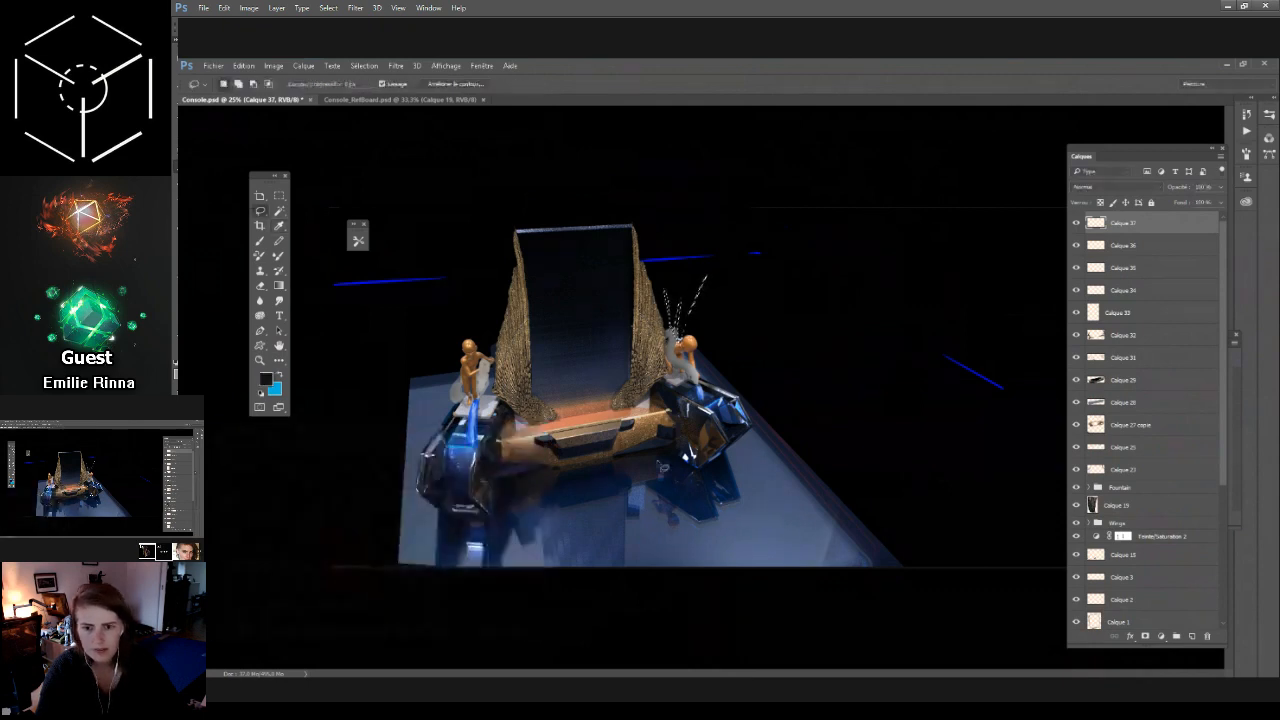
{"action": "key", "text": "F6"}
{"action": "mouse_move", "coordinate": [868, 195]}
{"action": "left_mouse_down"}
{"action": "mouse_move", "coordinate": [956, 184]}
{"action": "mouse_move", "coordinate": [910, 214]}
{"action": "left_mouse_up"}
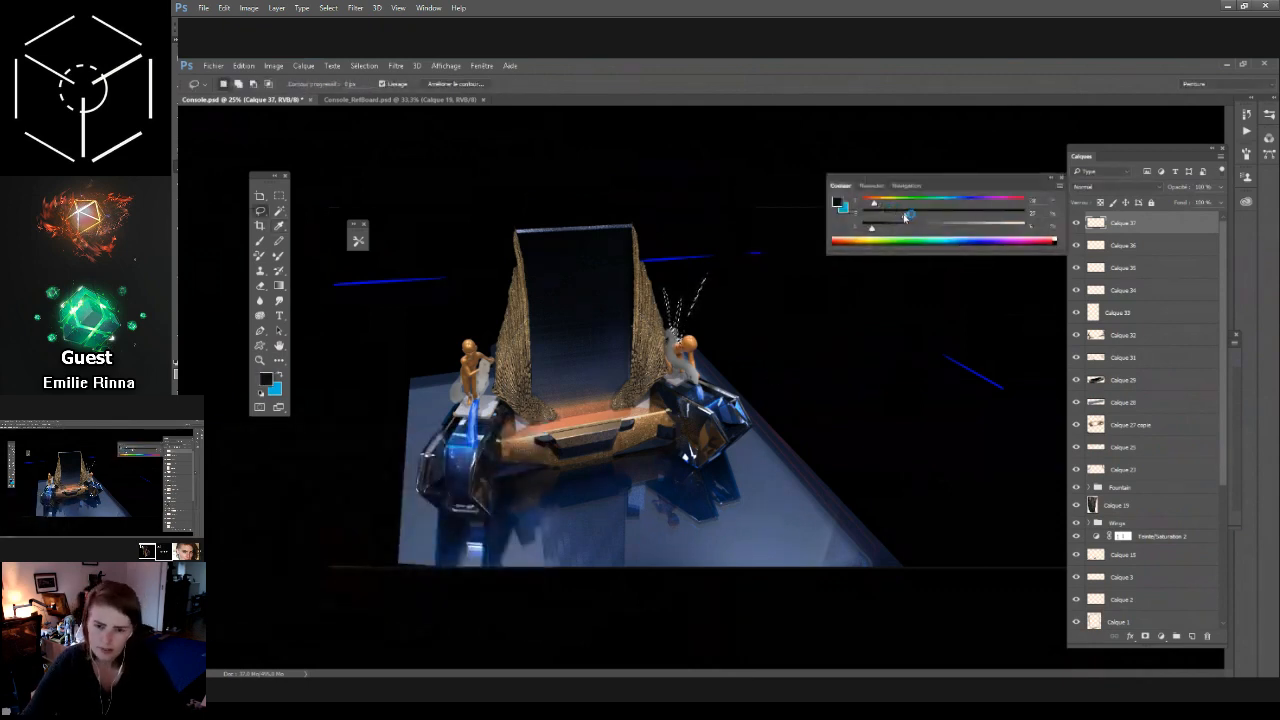
{"action": "key", "text": "b"}
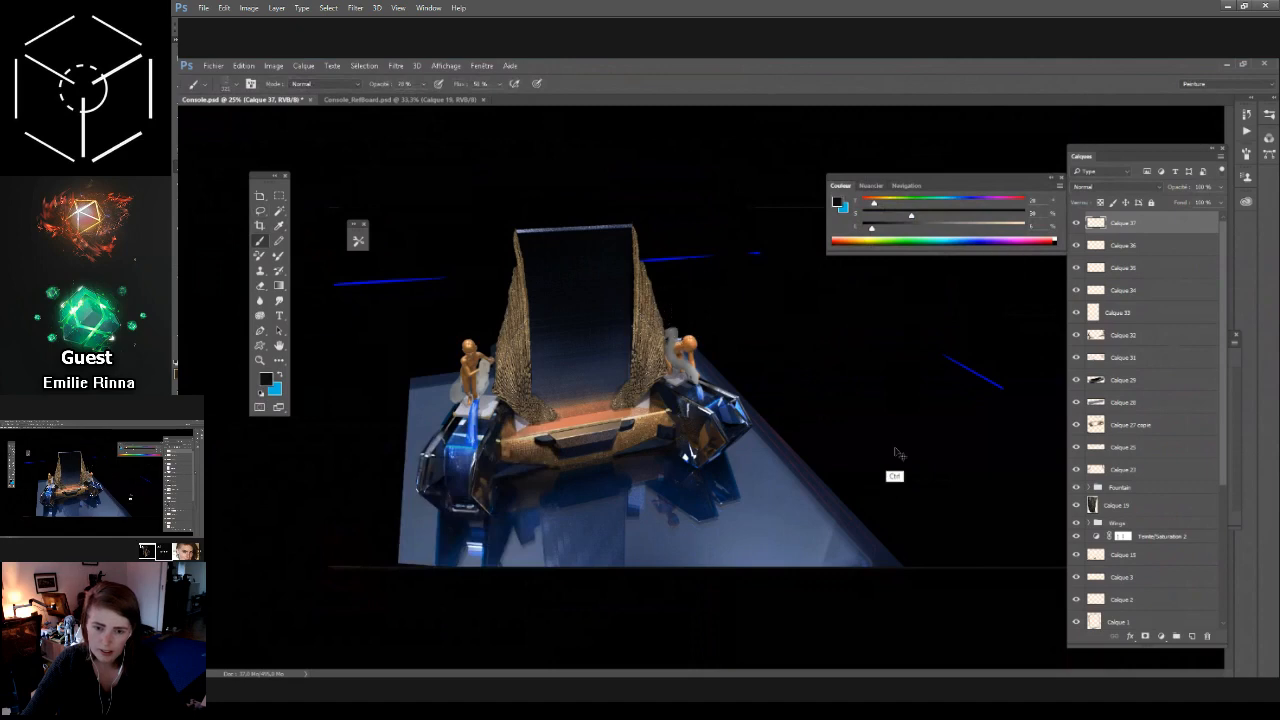
Step: Add a new layer, paint the first spikes with a large round brush and lasso matching spikes above the standing figure
{"action": "right_click", "coordinate": [830, 386]}
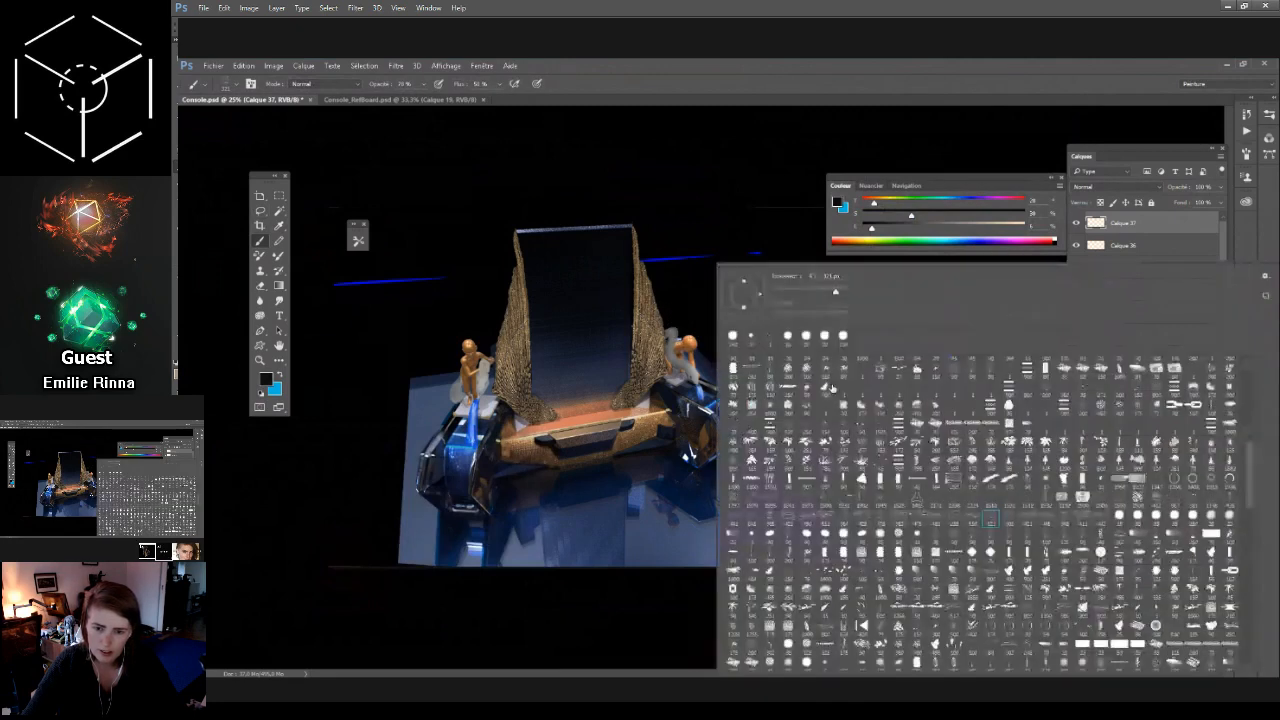
{"action": "key", "text": "Escape"}
{"action": "key", "text": "ctrl+shift+alt+n"}
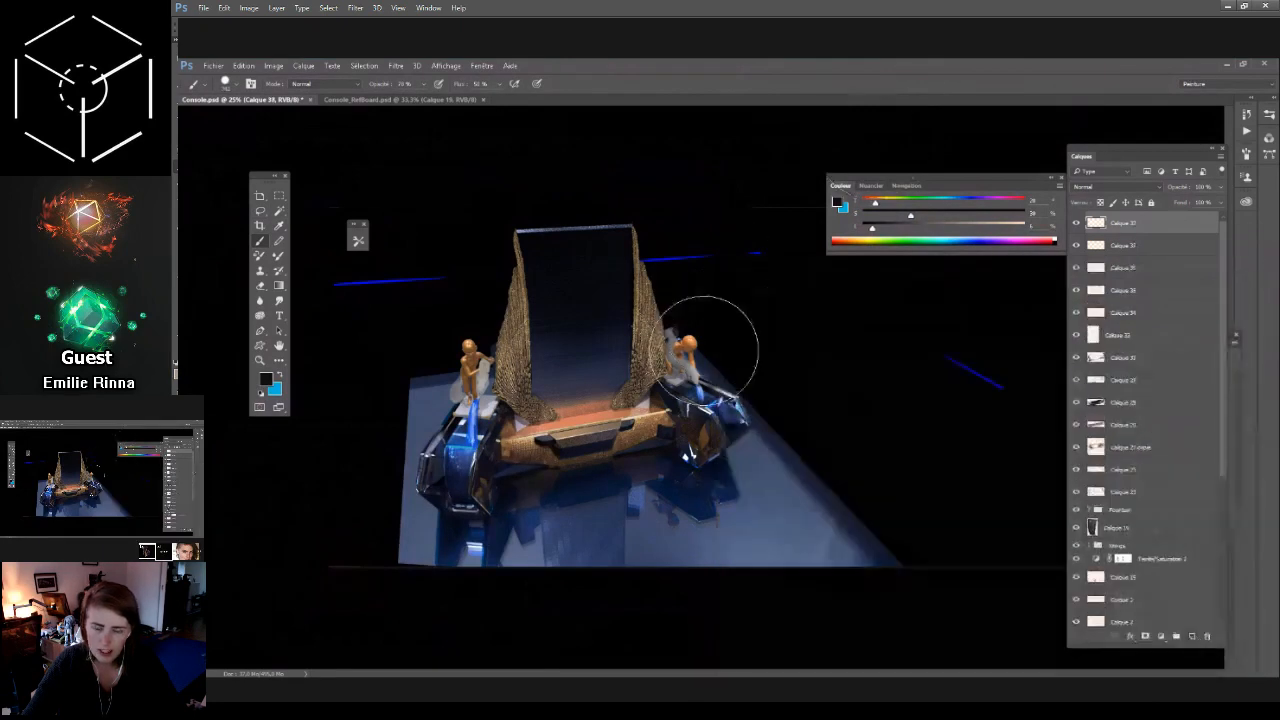
{"action": "key", "text": "l"}
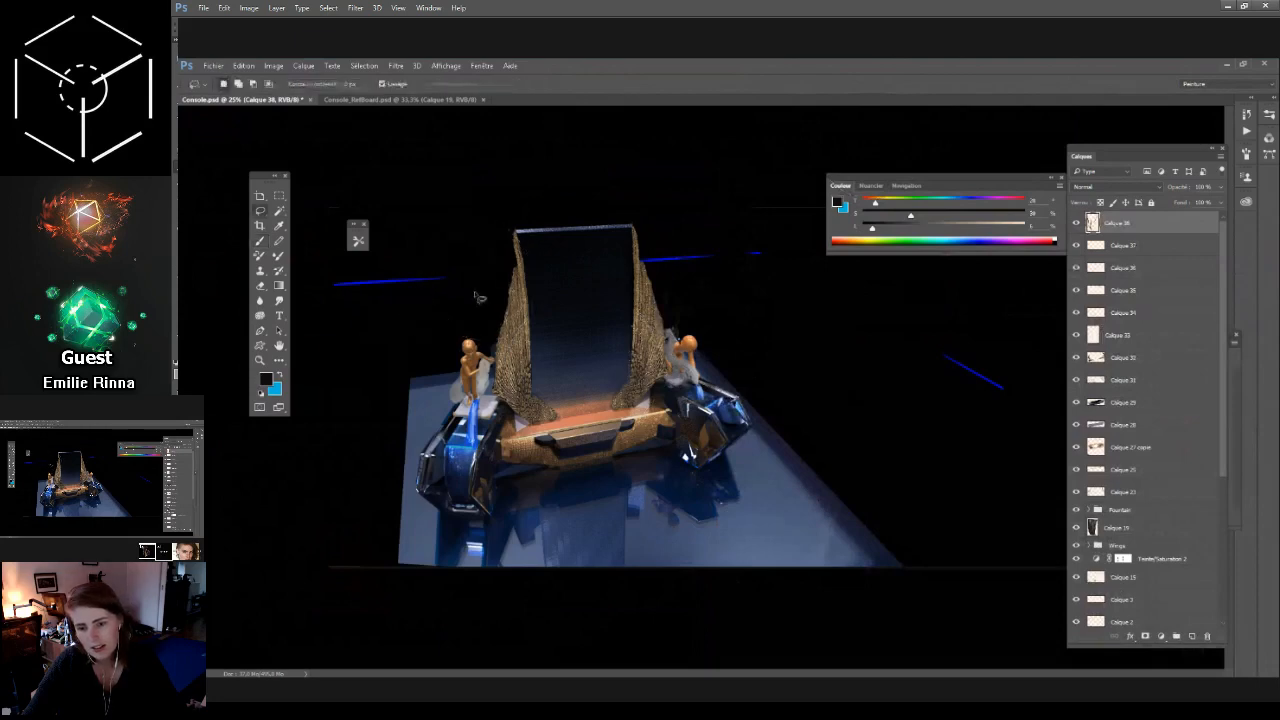
{"action": "mouse_move", "coordinate": [455, 307]}
{"action": "left_mouse_down"}
{"action": "mouse_move", "coordinate": [483, 356]}
{"action": "mouse_move", "coordinate": [469, 306]}
{"action": "mouse_move", "coordinate": [498, 360]}
{"action": "left_mouse_up"}
{"action": "key", "text": "b"}
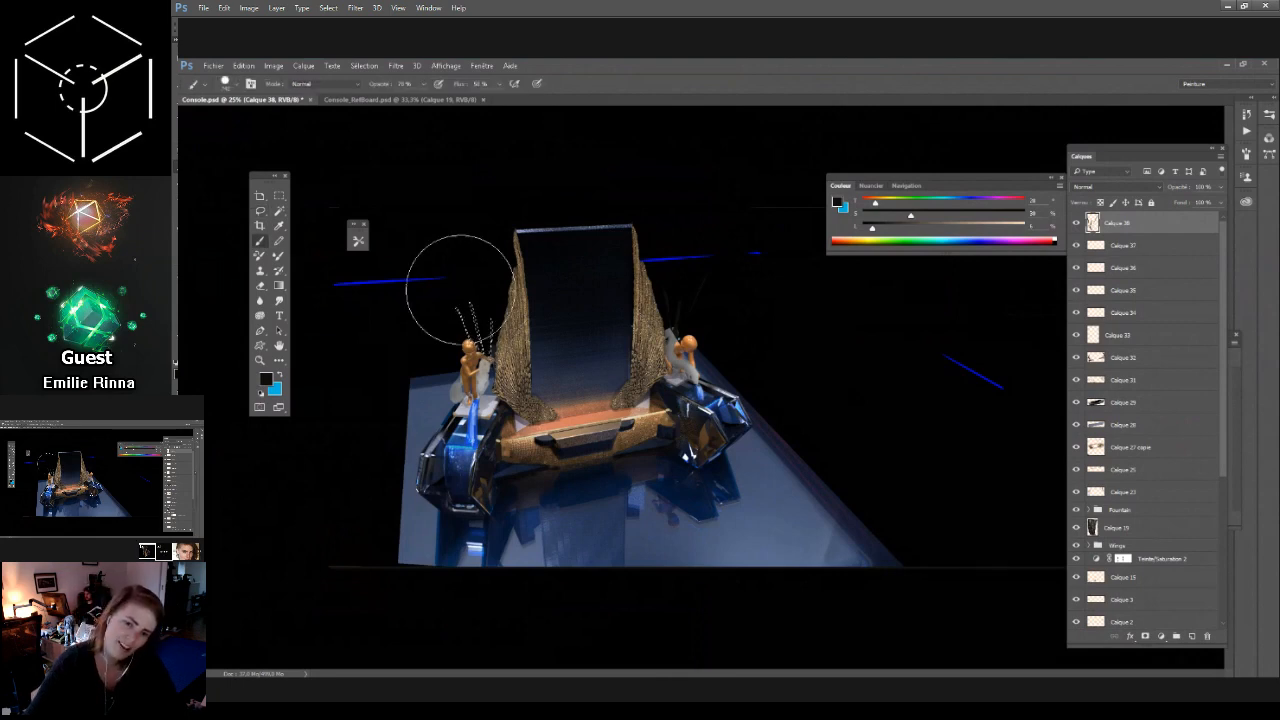
Step: Lighten the dark foreground colour and shade the spikes above both figures, comparing the result through undo and redo
{"action": "left_click_drag", "start_coordinate": [872, 228], "coordinate": [896, 228]}
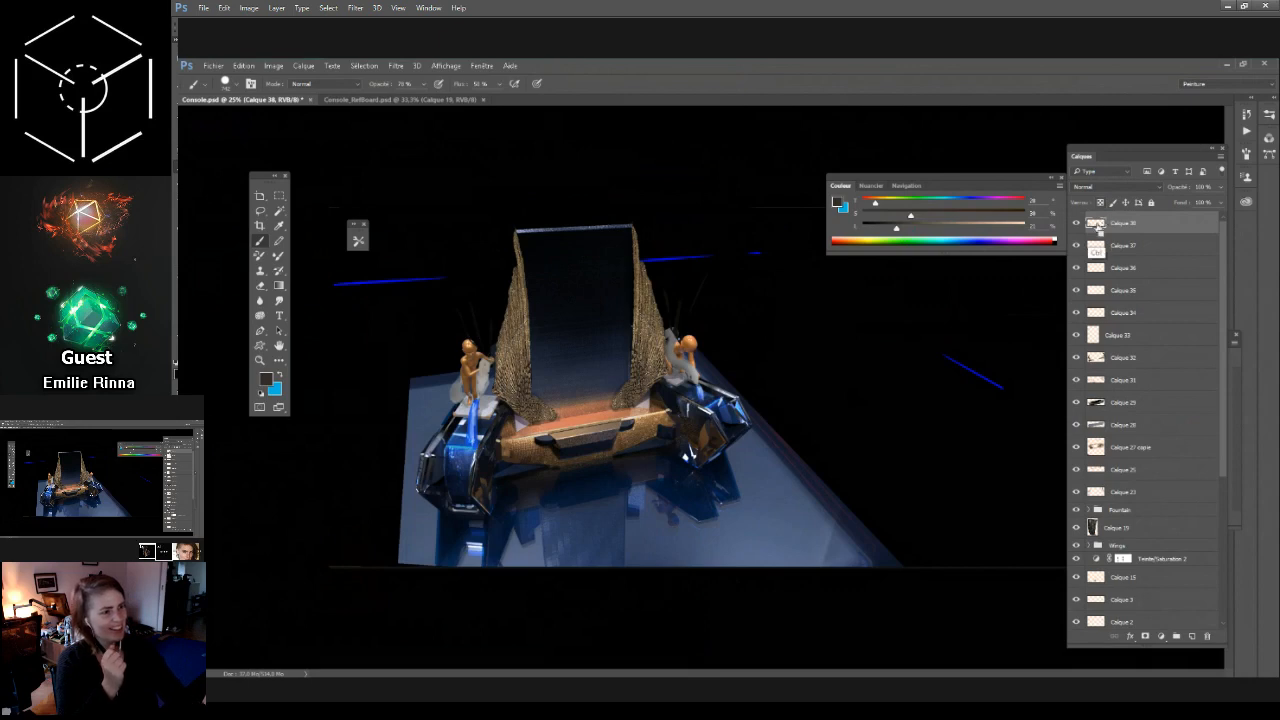
{"action": "left_click_drag", "start_coordinate": [680, 335], "coordinate": [705, 275]}
{"action": "key", "text": "g"}
{"action": "key", "text": "ctrl+alt+z"}
{"action": "key", "text": "ctrl+alt+z"}
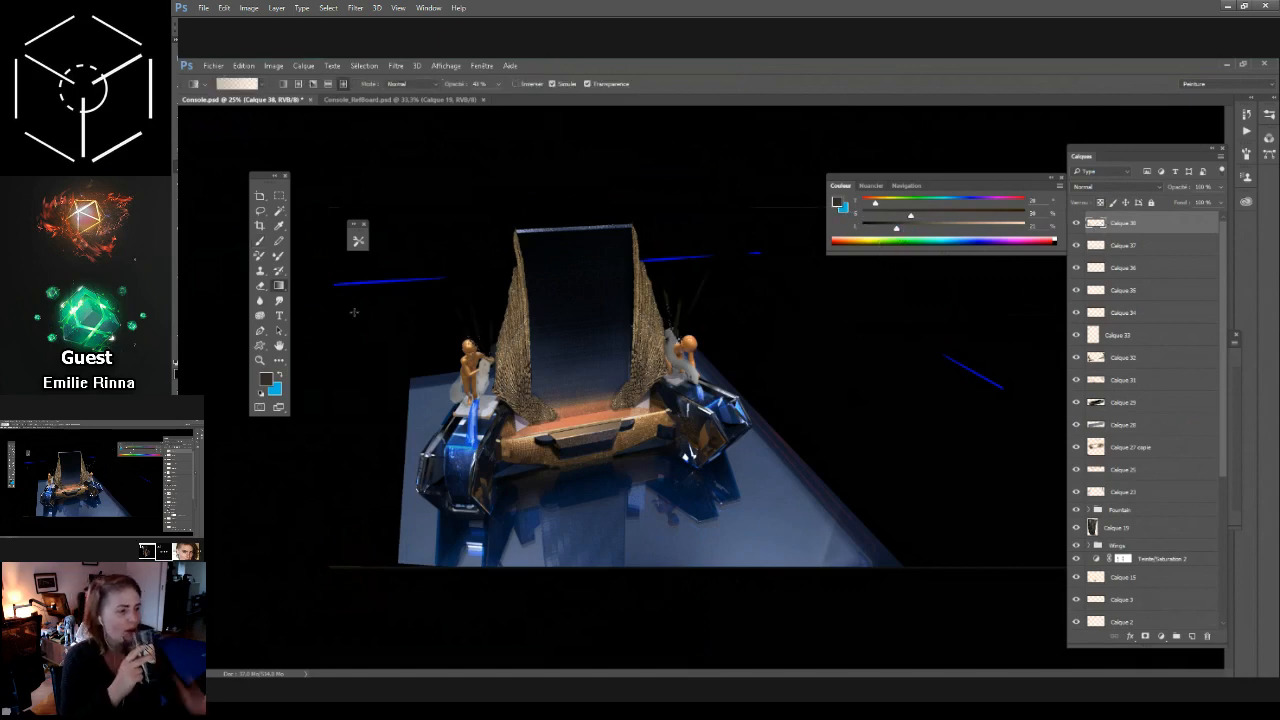
{"action": "key", "text": "ctrl+shift+z"}
{"action": "key", "text": "ctrl+shift+z"}
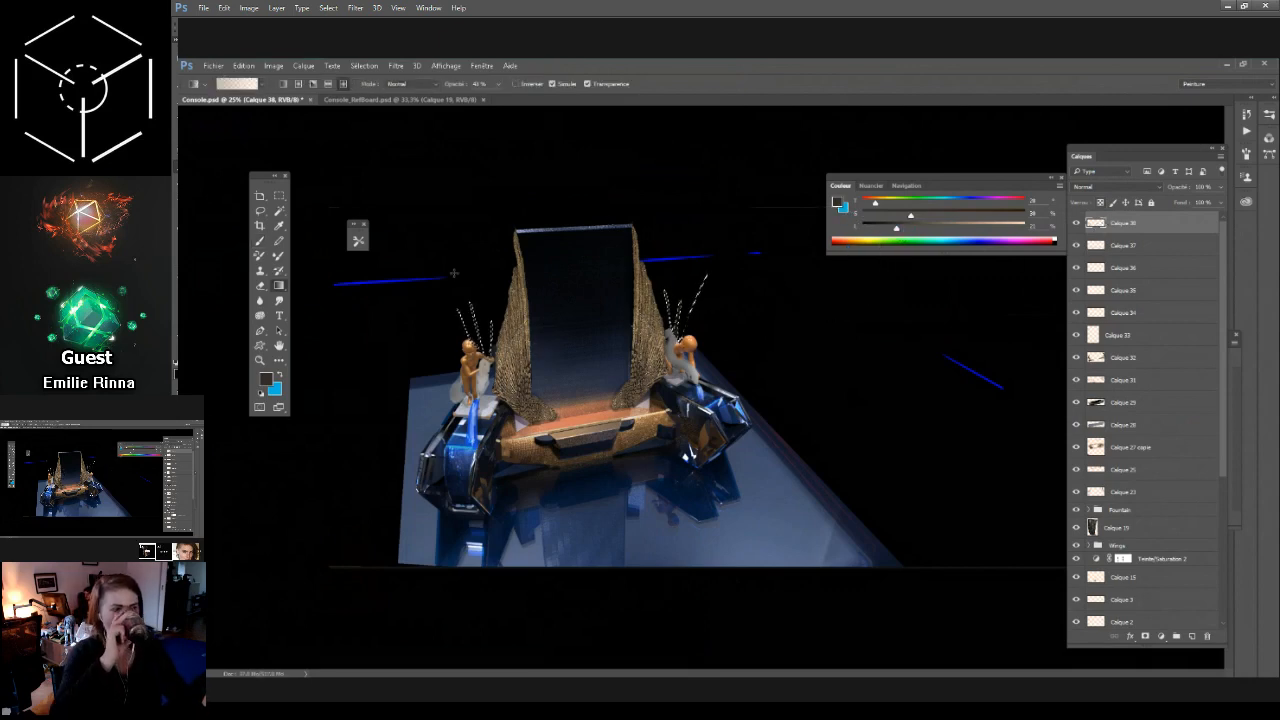
{"action": "key", "text": "z"}
{"action": "key", "text": "b"}
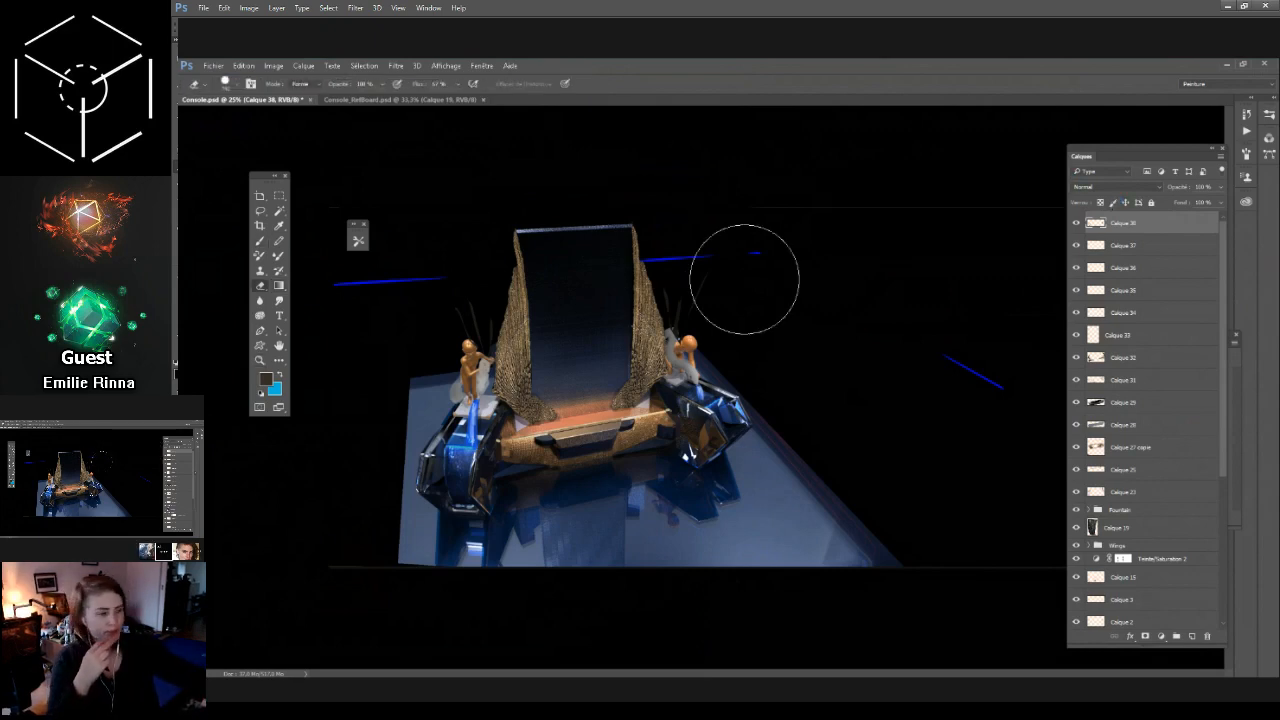
Step: Erase stray paint around the thin spikes above the crouching figure with a smaller eraser and return to the Brush tool
{"action": "key", "text": "e"}
{"action": "key", "text": "bracketleft"}
{"action": "key", "text": "bracketleft"}
{"action": "key", "text": "bracketleft"}
{"action": "key", "text": "bracketleft"}
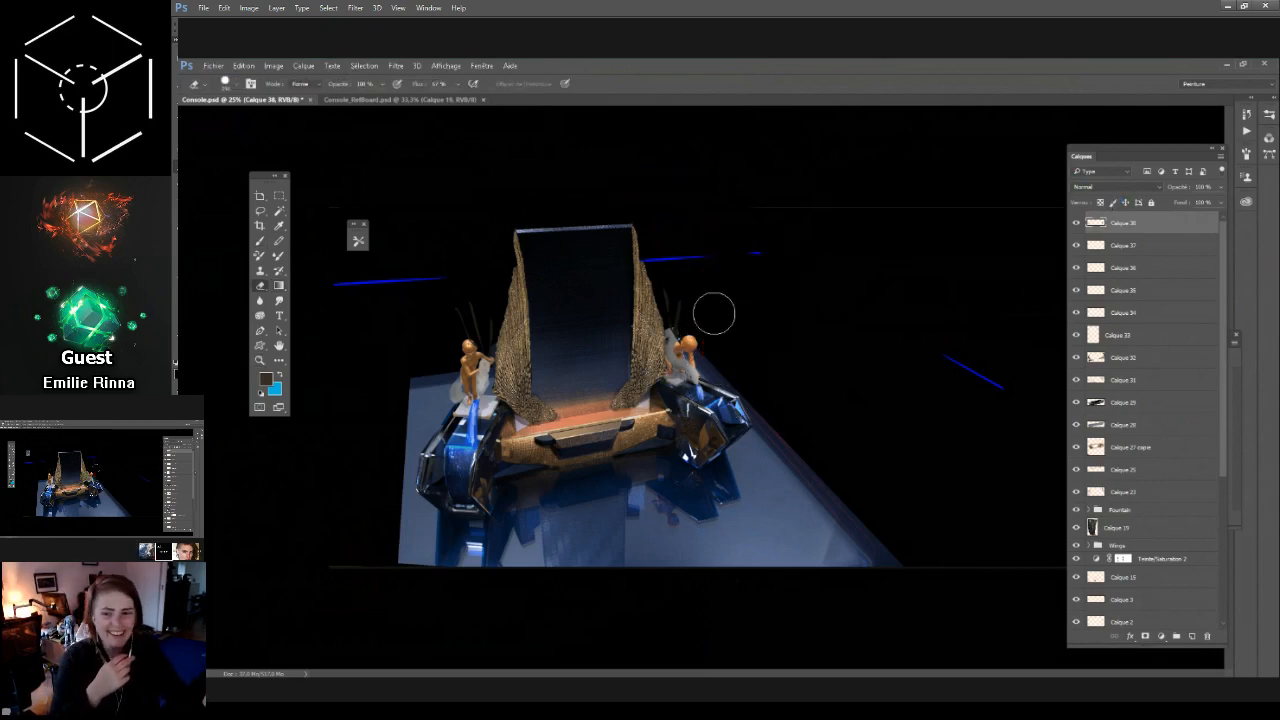
{"action": "left_click_drag", "start_coordinate": [721, 307], "coordinate": [697, 310]}
{"action": "key", "text": "l"}
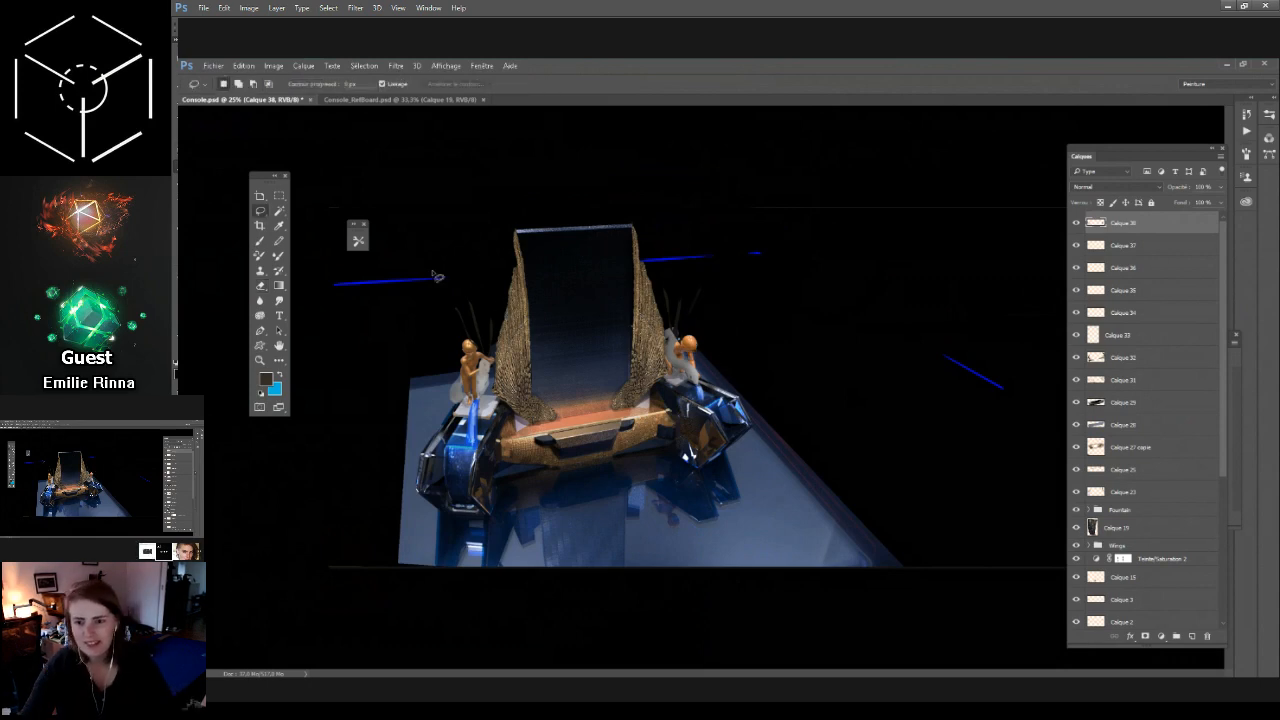
{"action": "key", "text": "b"}
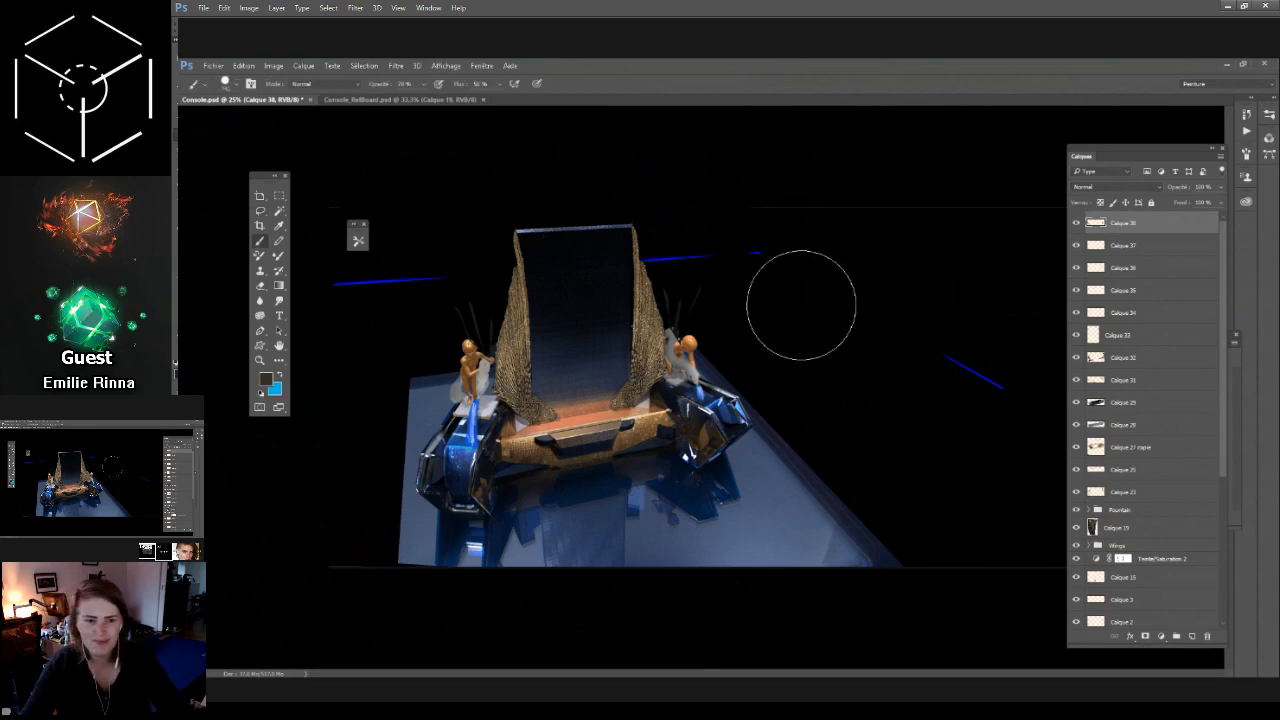
Step: Switch to KeyShot and import the alien head 2 OBJ model from the desktop with the offered import settings
{"action": "left_click", "coordinate": [590, 65]}
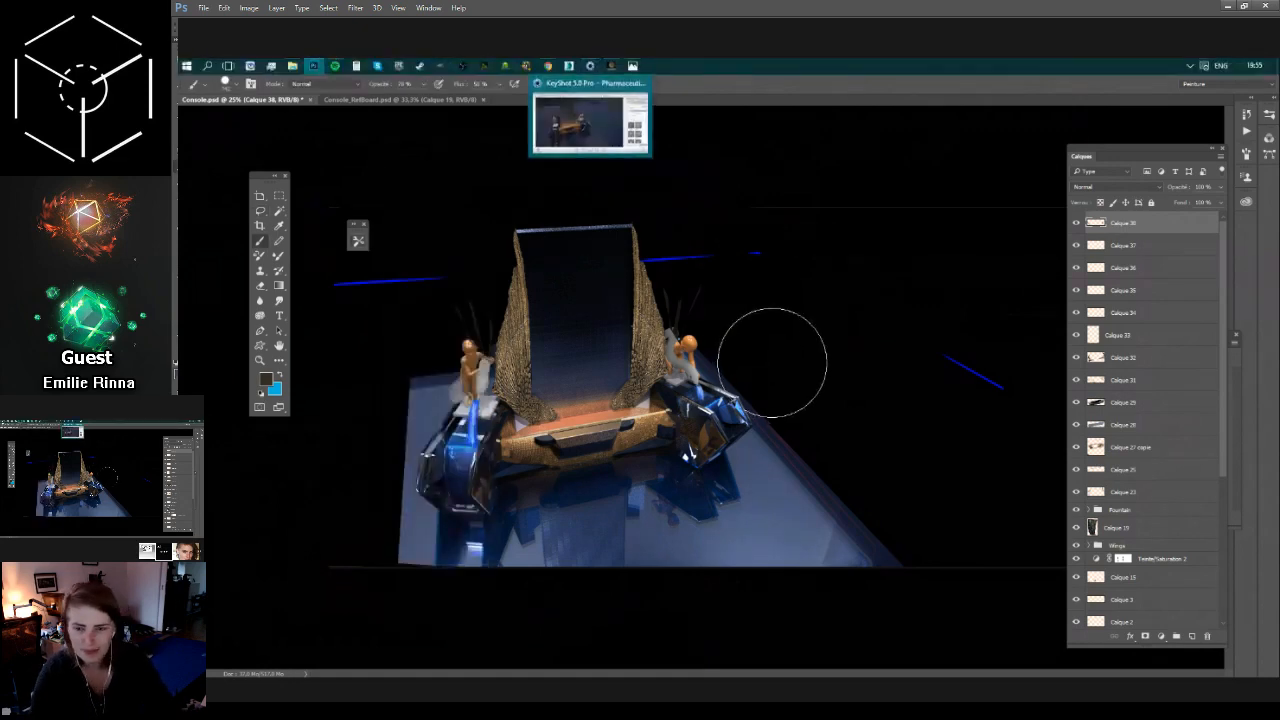
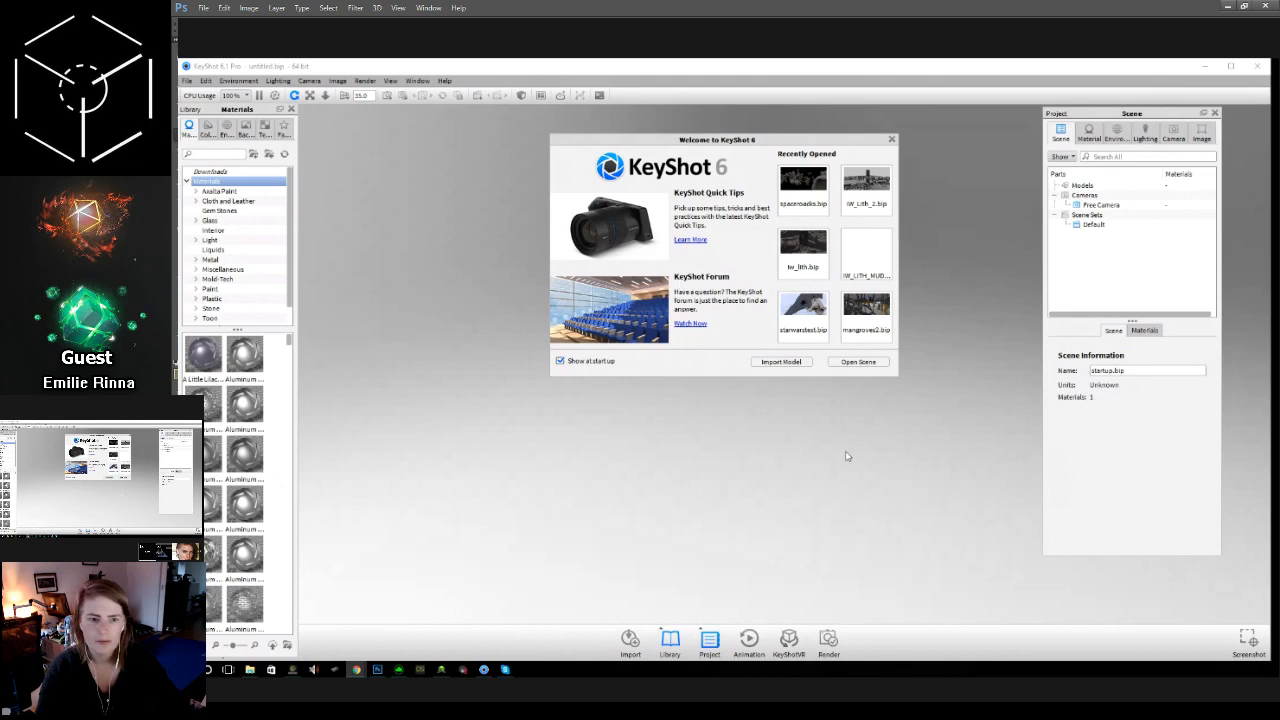
{"action": "left_click", "coordinate": [780, 362]}
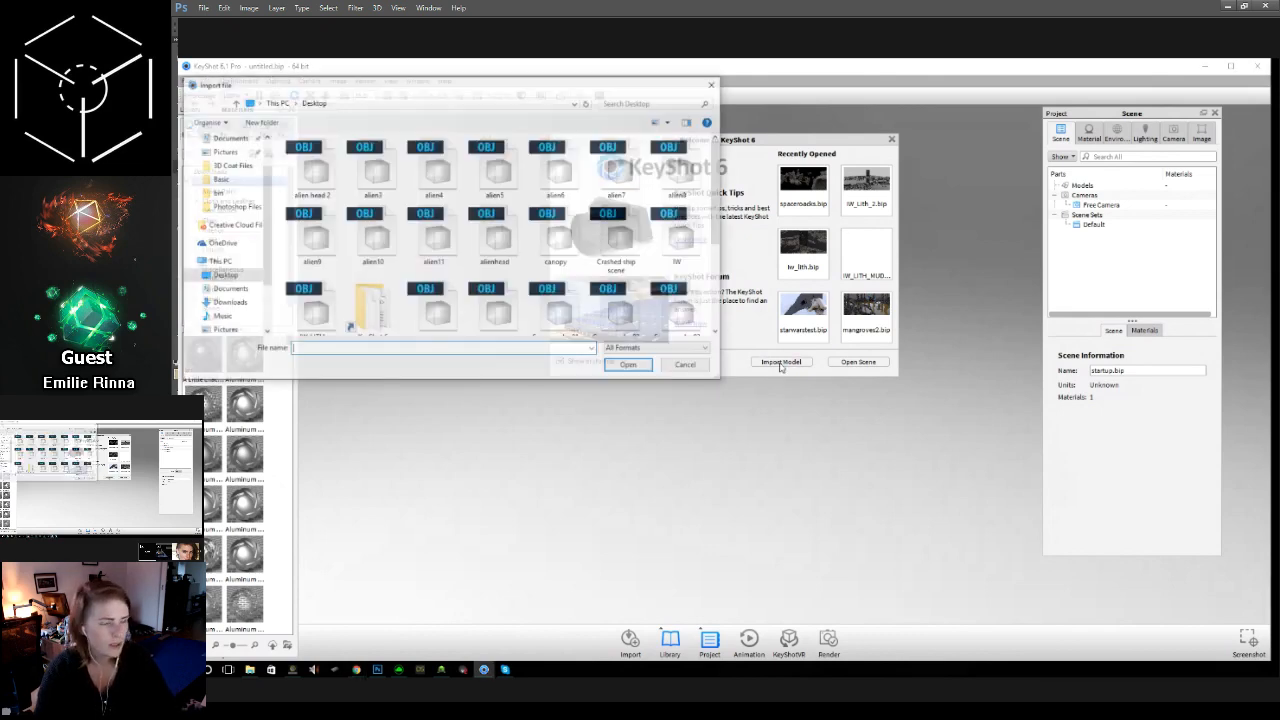
{"action": "left_click", "coordinate": [311, 183]}
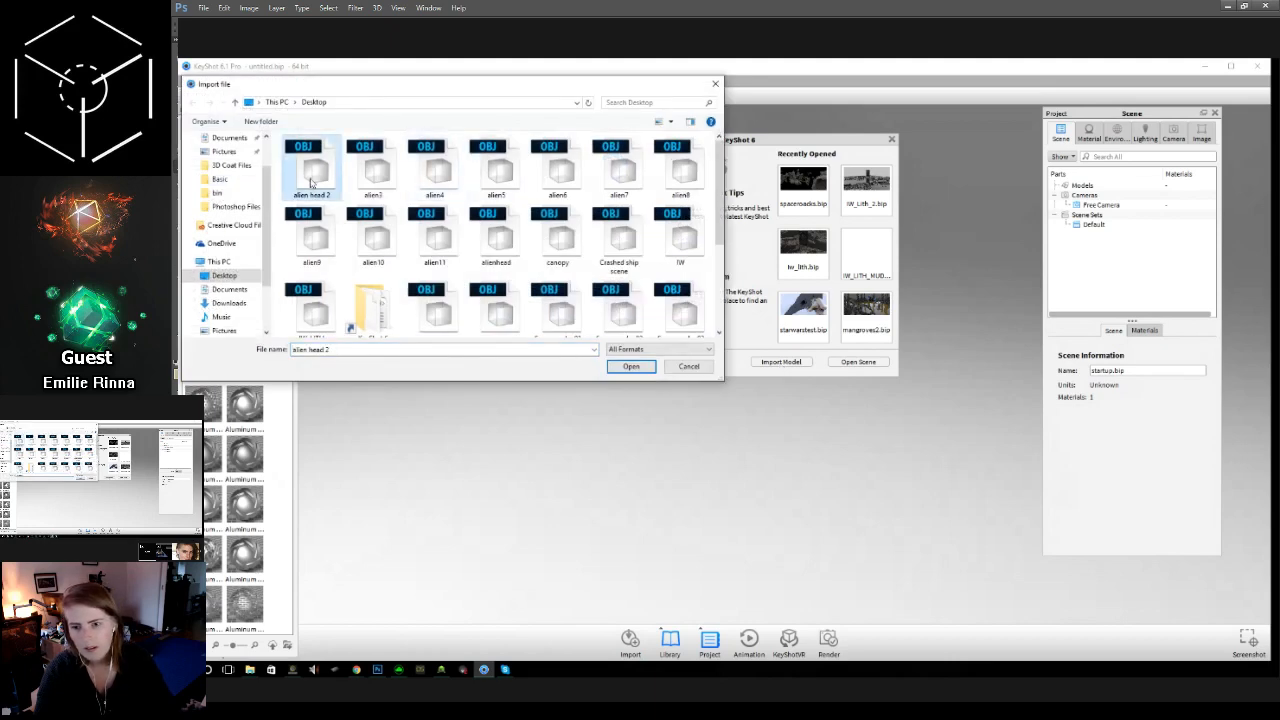
{"action": "left_click", "coordinate": [628, 367]}
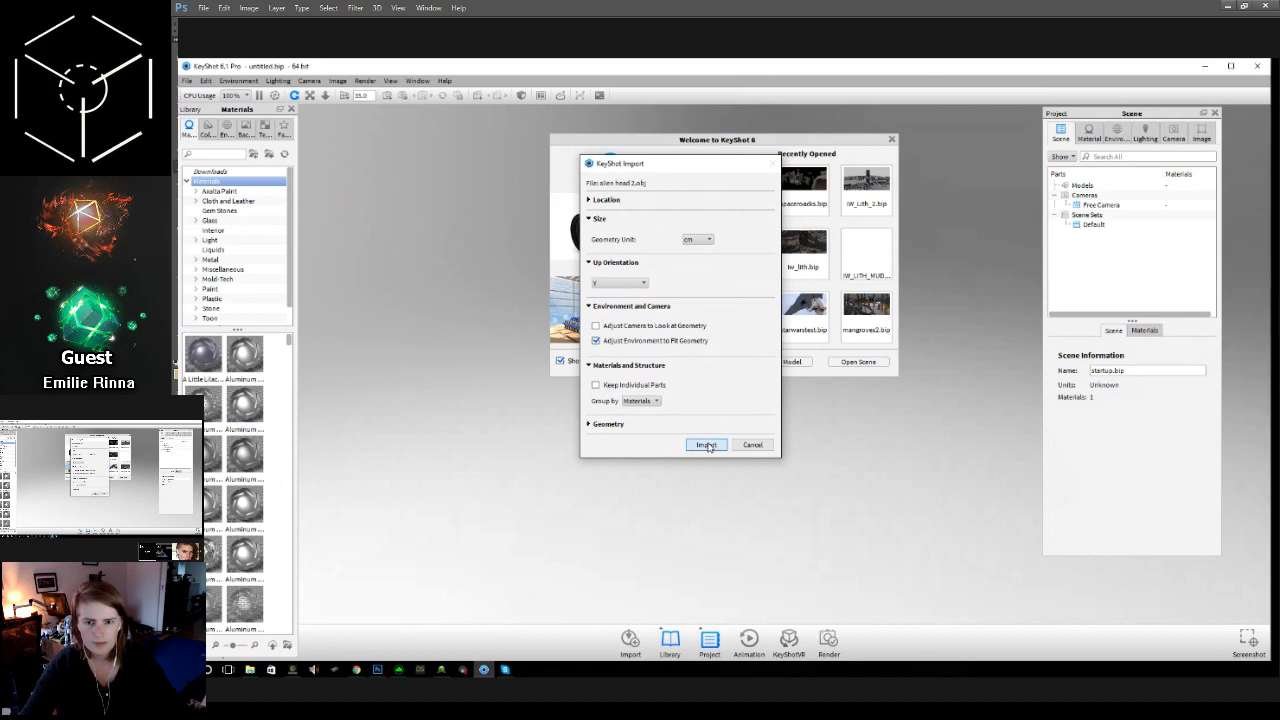
{"action": "left_click", "coordinate": [707, 445]}
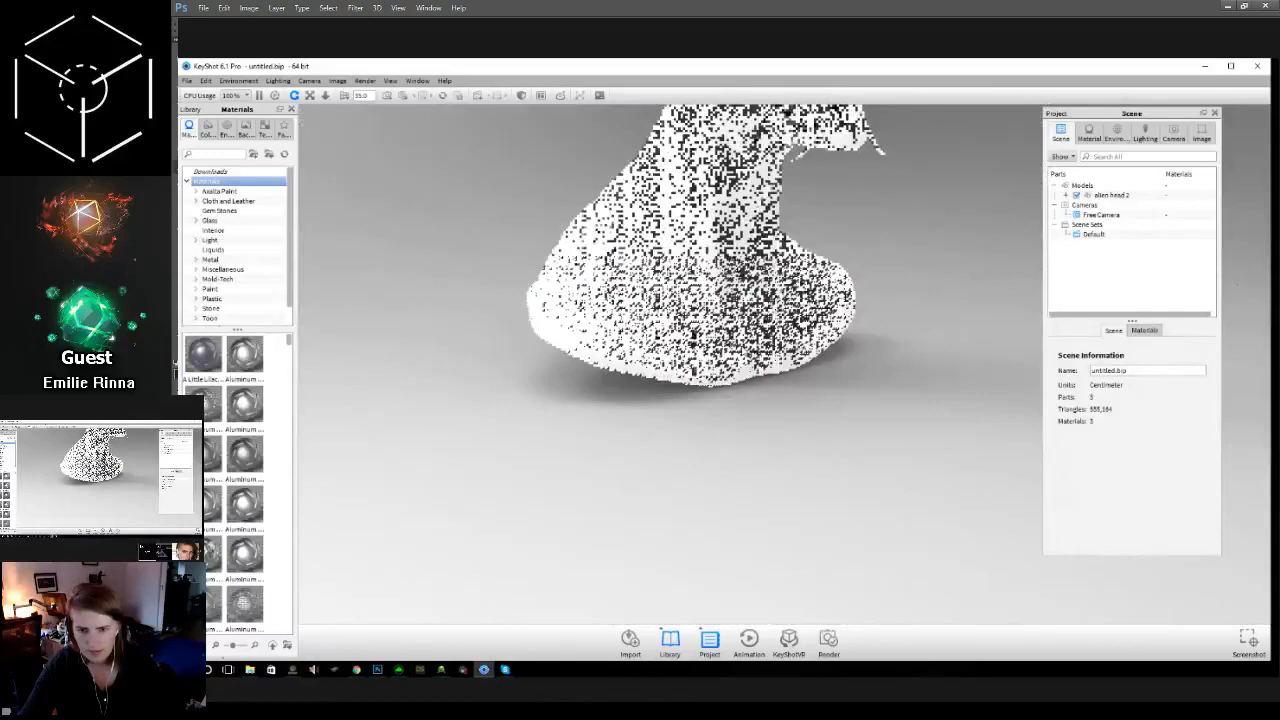
{"action": "left_click_drag", "start_coordinate": [860, 380], "coordinate": [451, 326]}
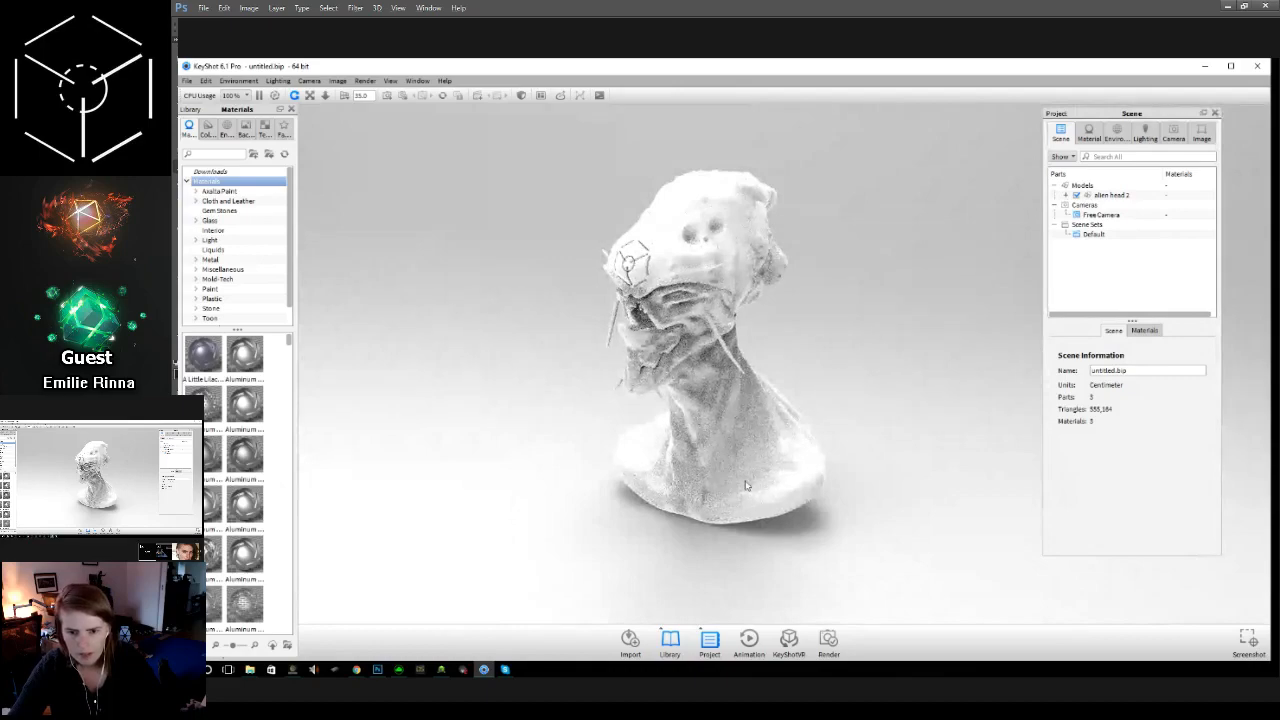
{"action": "left_click_drag", "start_coordinate": [903, 309], "coordinate": [479, 198]}
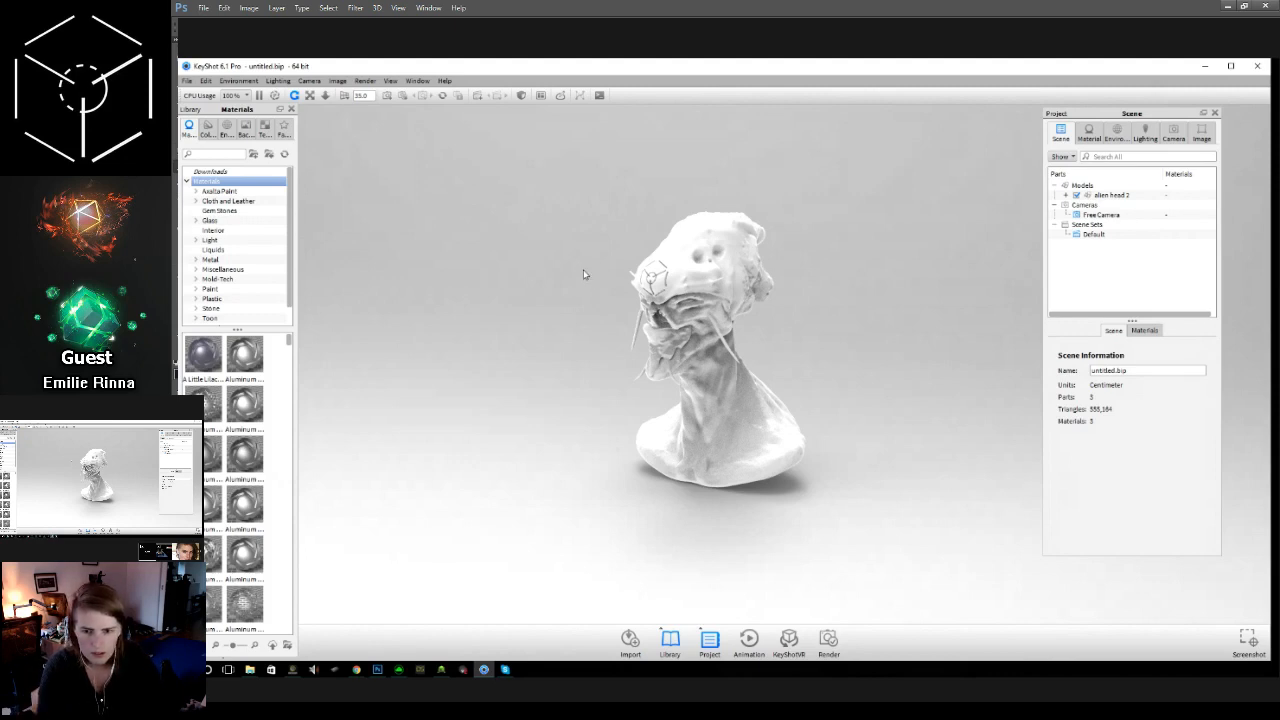
{"action": "left_click_drag", "start_coordinate": [609, 262], "coordinate": [537, 260]}
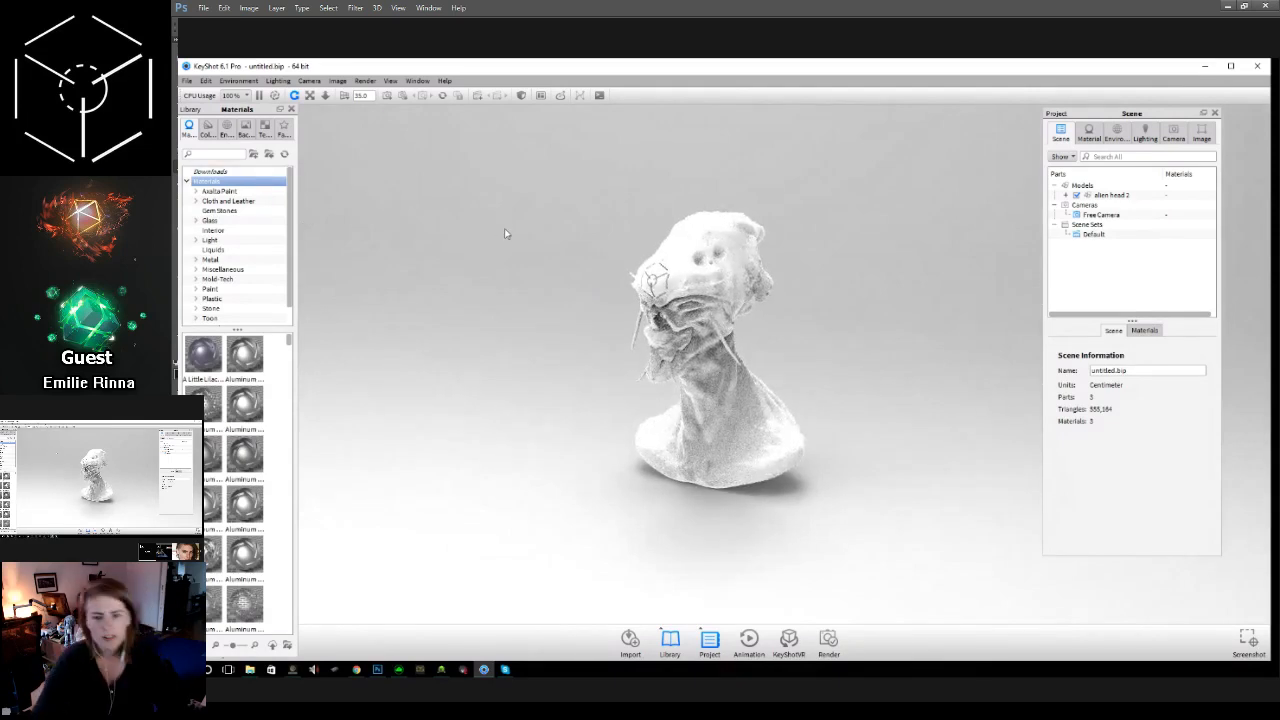
{"action": "left_click_drag", "start_coordinate": [495, 225], "coordinate": [457, 219]}
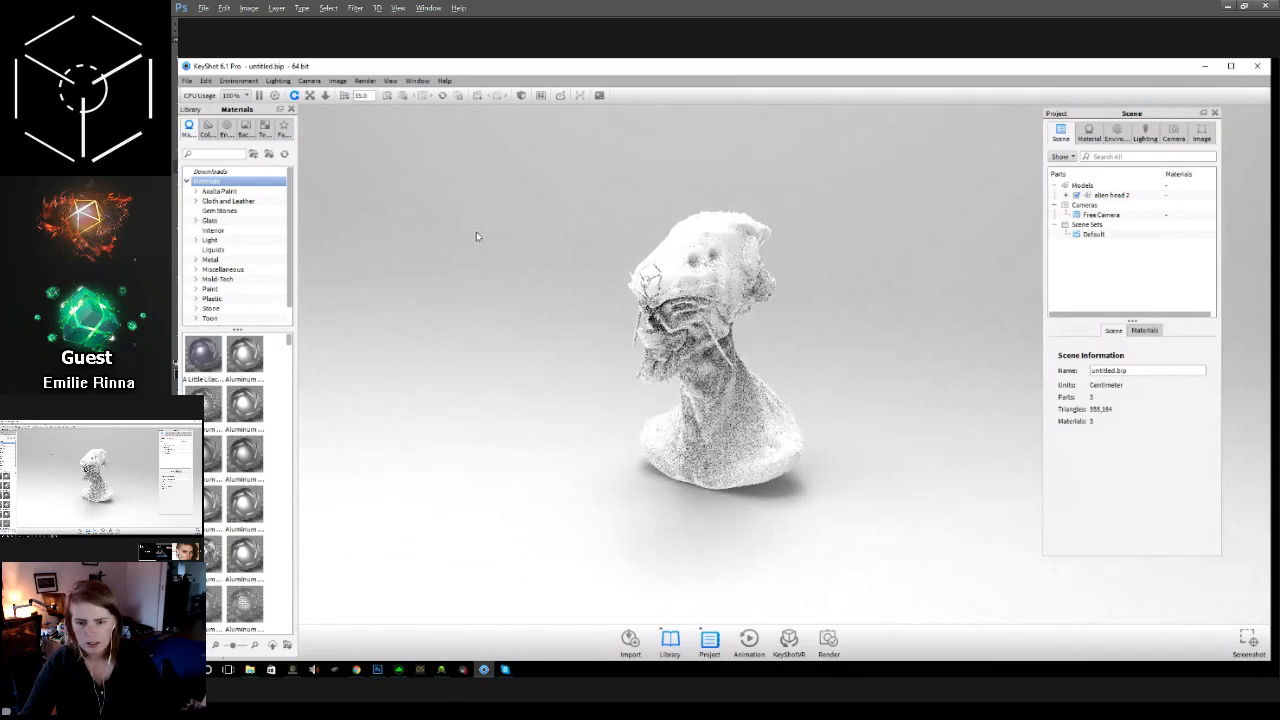
Step: Apply the Axalta paint Blue By-You to the bust's head shell and Blackberry to its face and neck
{"action": "left_click", "coordinate": [227, 128]}
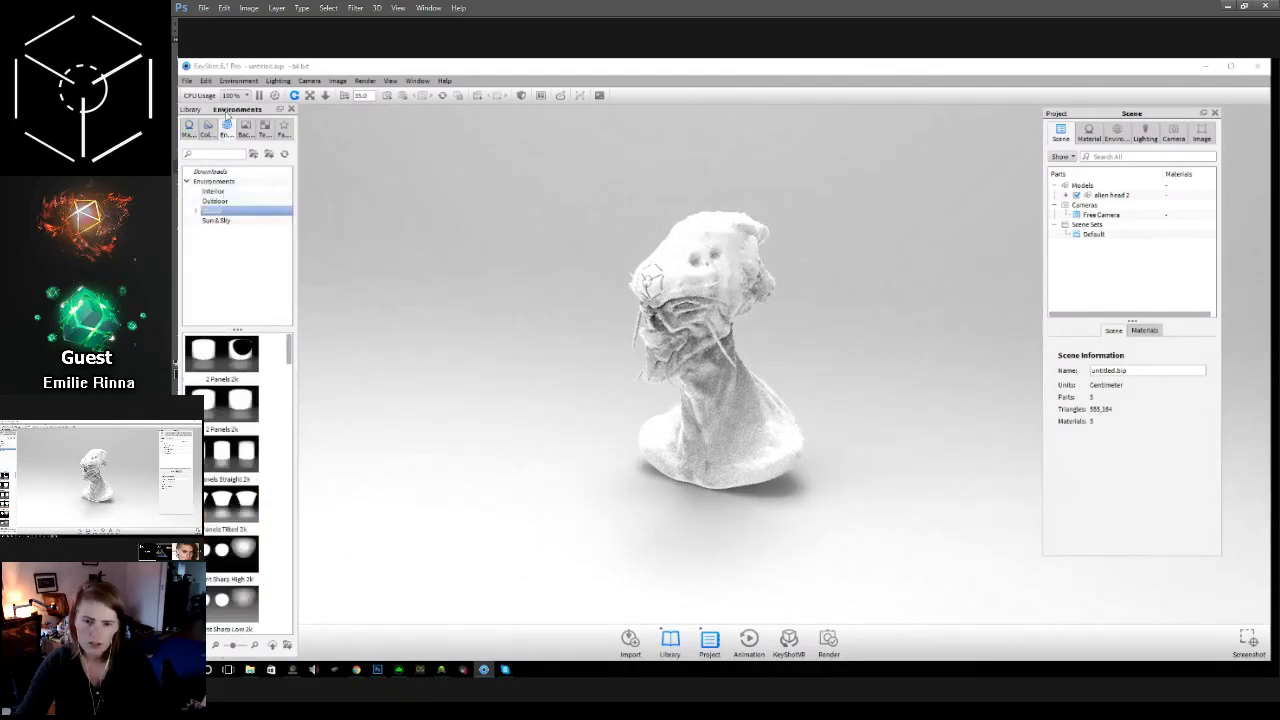
{"action": "left_click", "coordinate": [189, 130]}
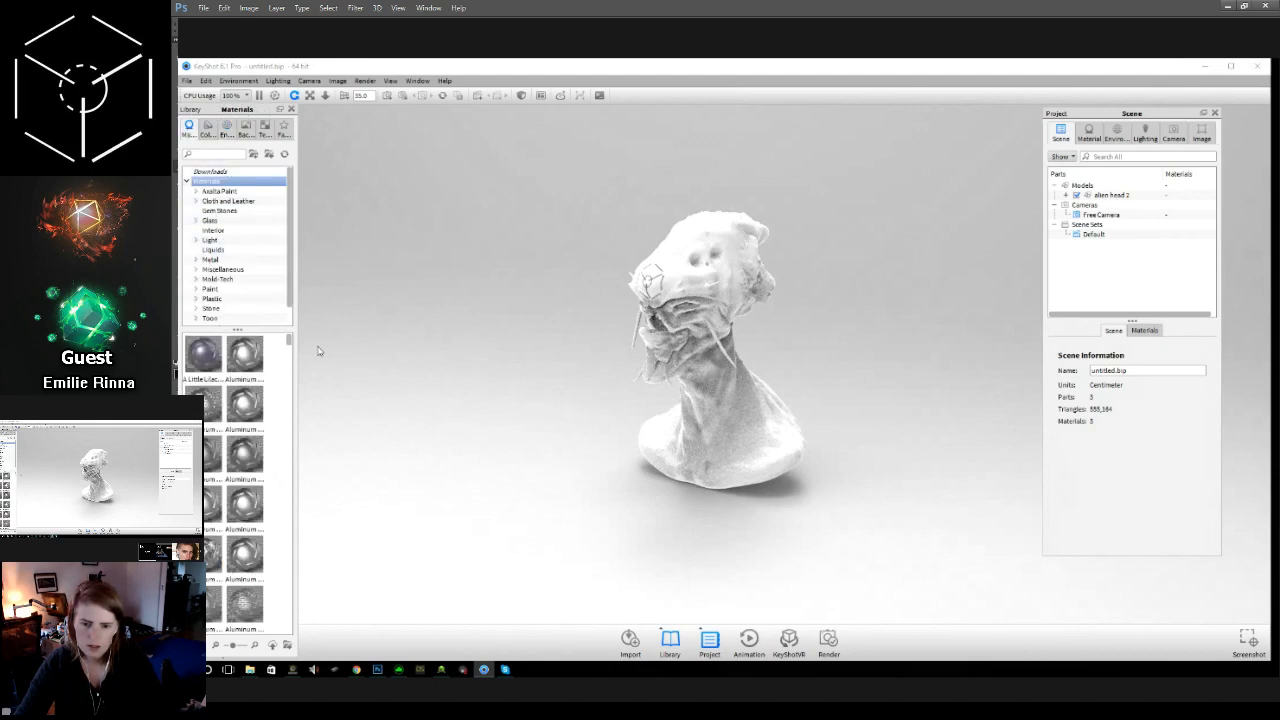
{"action": "left_click_drag", "start_coordinate": [1105, 107], "coordinate": [1128, 125]}
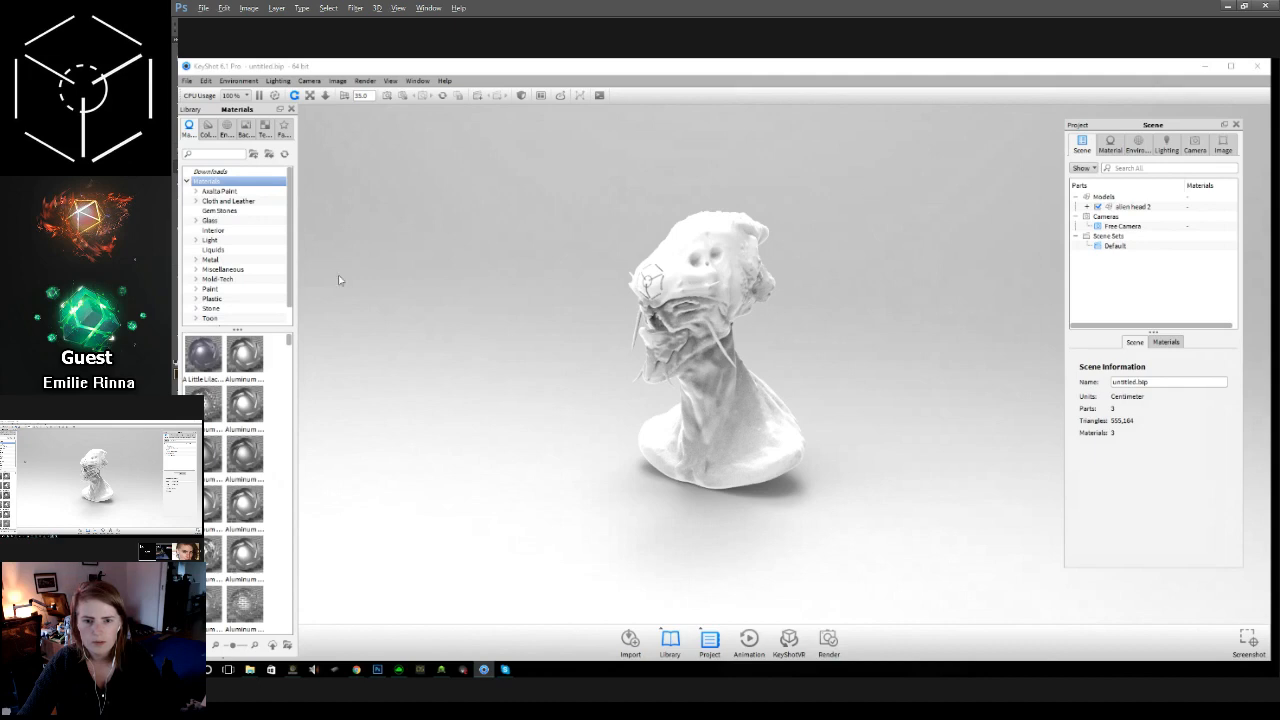
{"action": "left_click", "coordinate": [226, 191]}
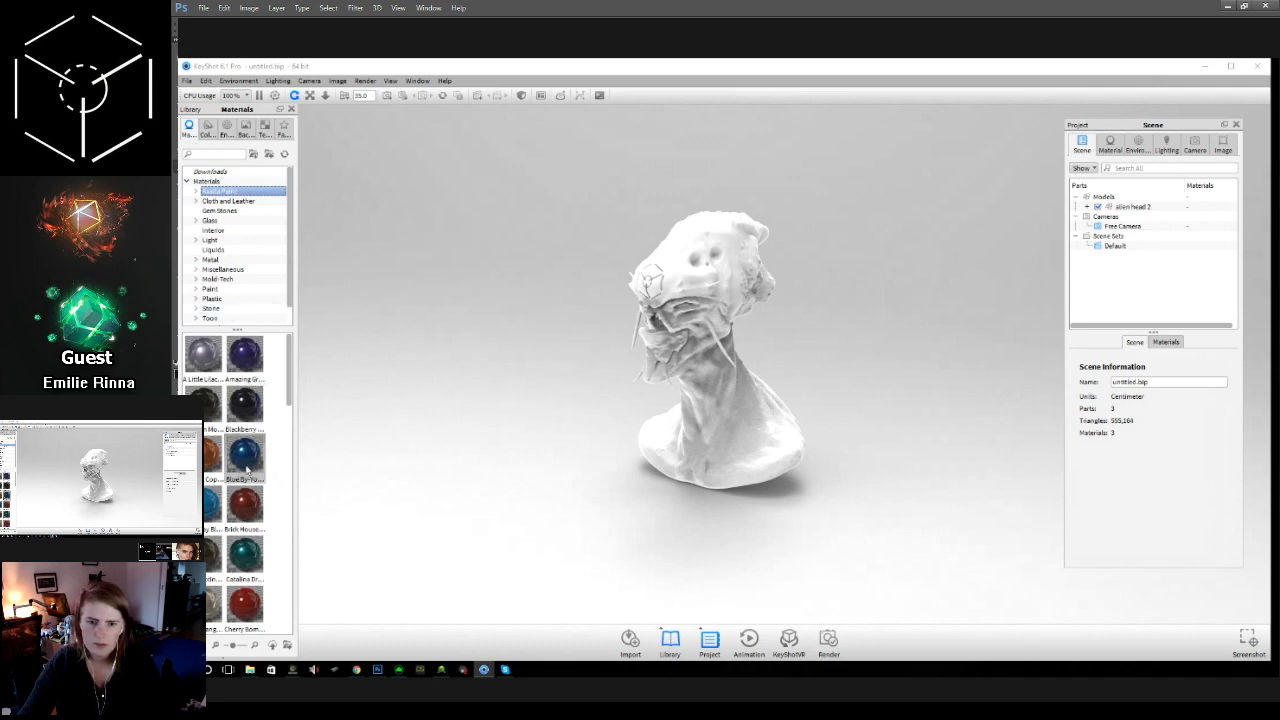
{"action": "left_click_drag", "start_coordinate": [250, 459], "coordinate": [673, 274]}
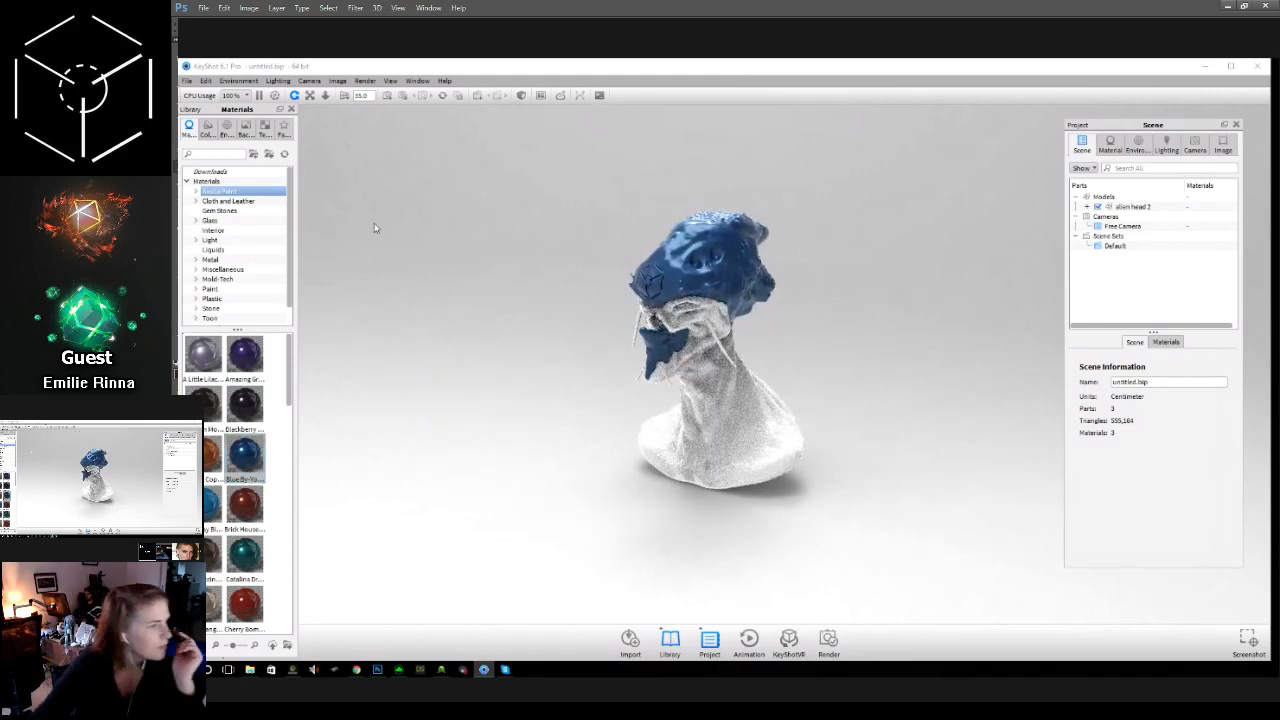
{"action": "left_click_drag", "start_coordinate": [244, 405], "coordinate": [696, 384]}
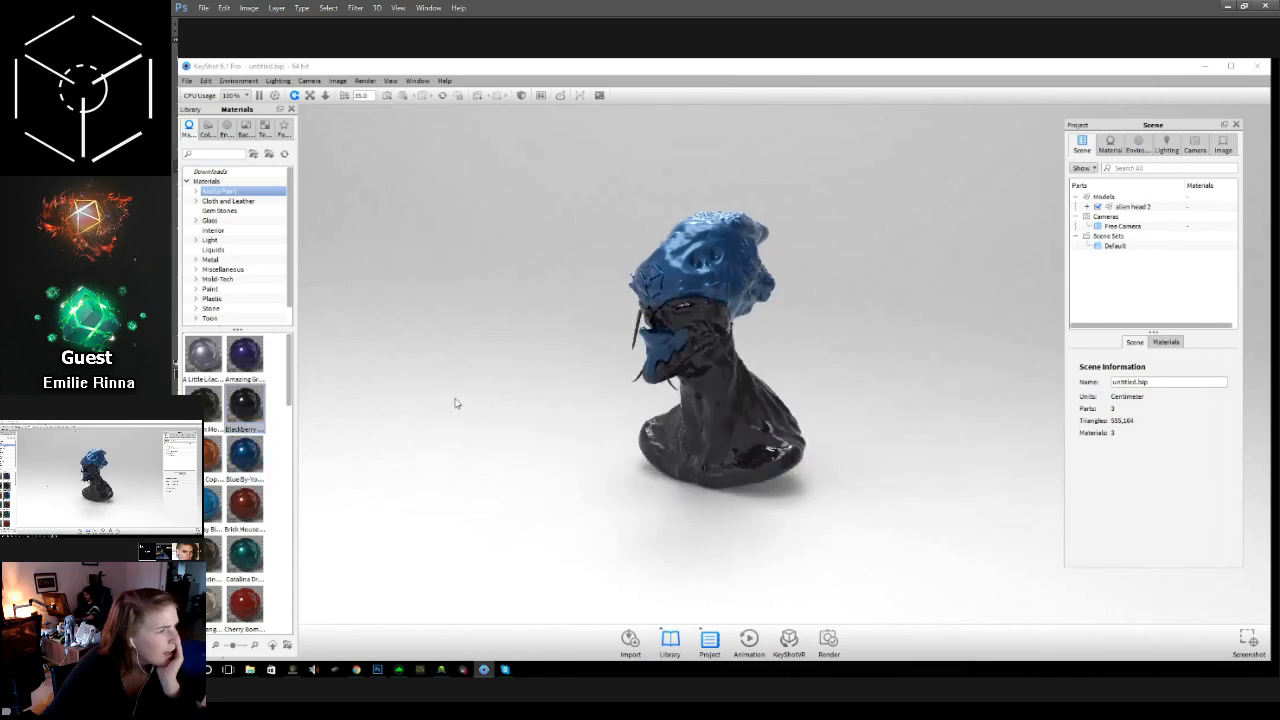
Step: Try Jazzy Blue and Jenine Marine paint on the bust's neck and list the model's parts in the scene tree
{"action": "scroll", "coordinate": [235, 517], "scroll_direction": "down", "scroll_amount": 5}
{"action": "left_click_drag", "start_coordinate": [212, 553], "coordinate": [768, 432]}
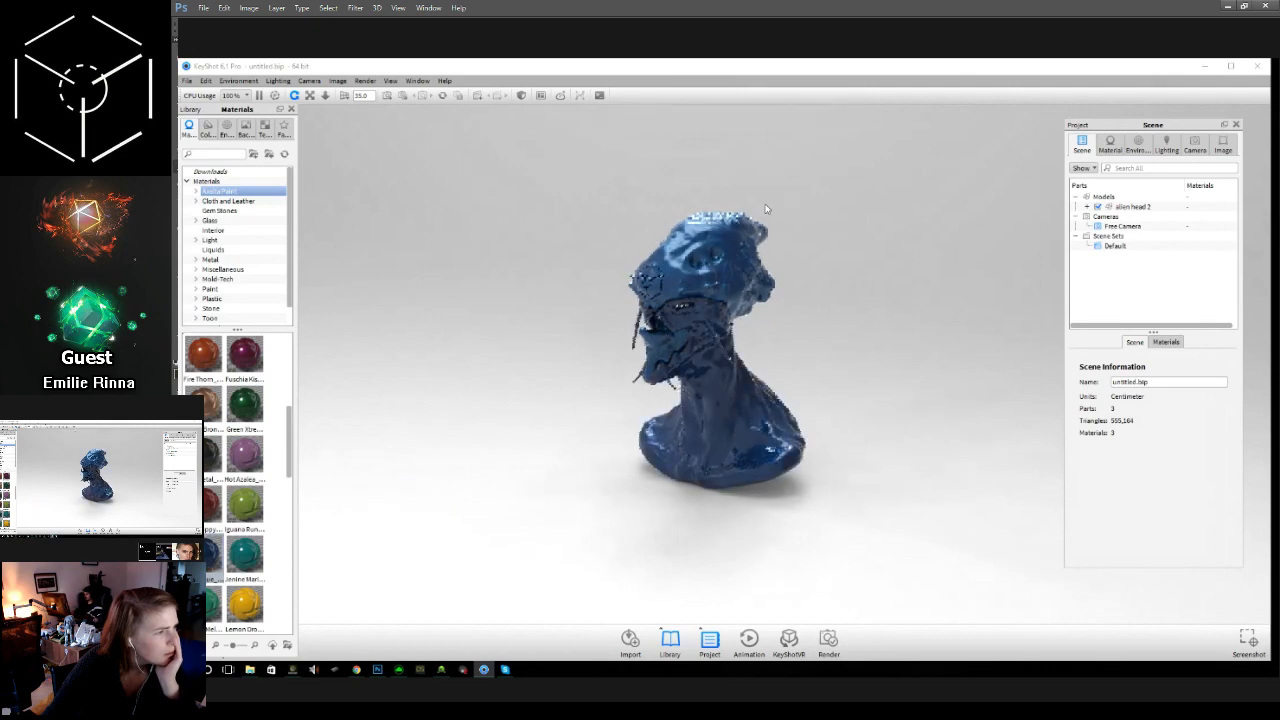
{"action": "left_click", "coordinate": [1087, 206]}
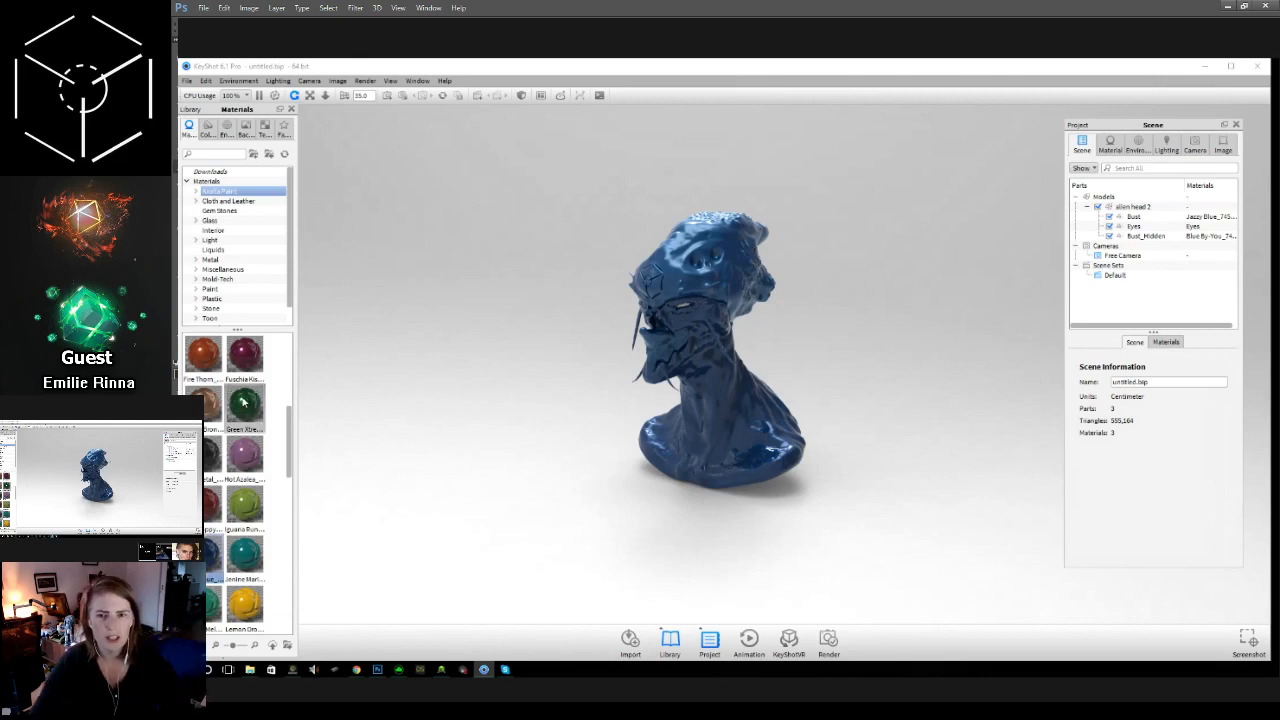
{"action": "scroll", "coordinate": [244, 440], "scroll_direction": "down", "scroll_amount": 3}
{"action": "left_click_drag", "start_coordinate": [244, 403], "coordinate": [747, 362]}
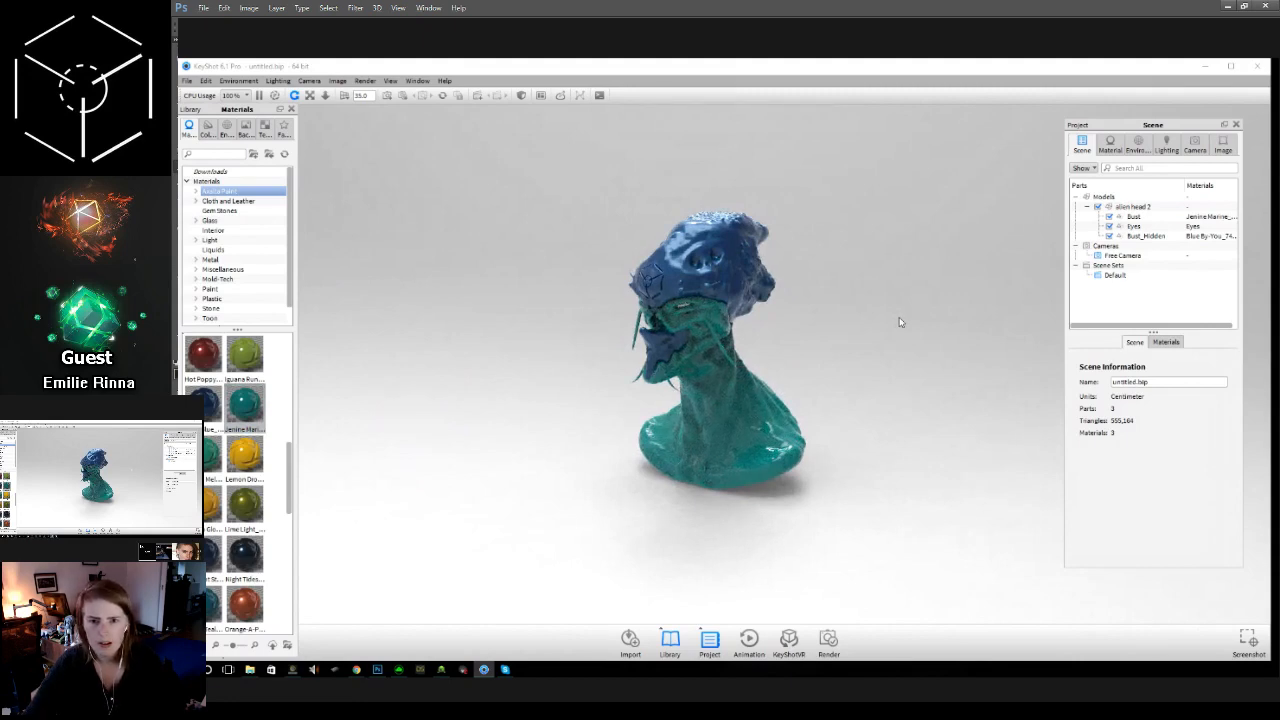
Step: Apply a red refractive glass material to the head shell
{"action": "scroll", "coordinate": [233, 283], "scroll_direction": "down", "scroll_amount": 1}
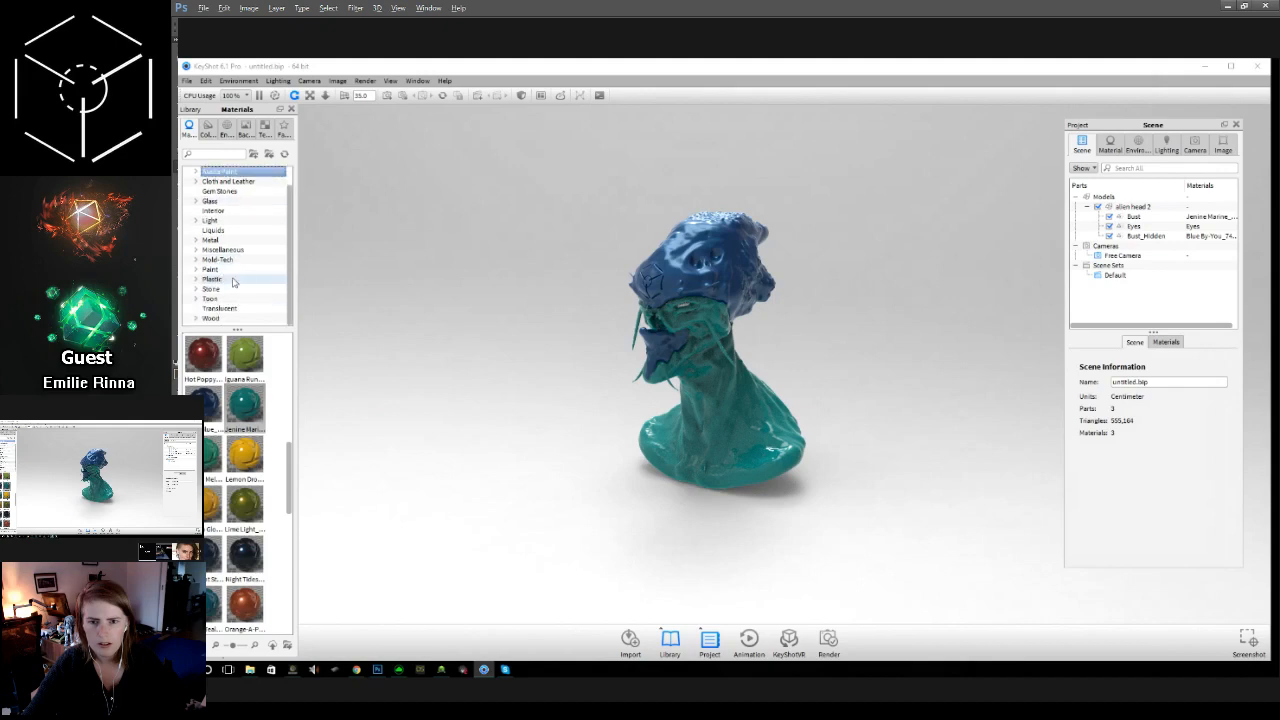
{"action": "scroll", "coordinate": [233, 283], "scroll_direction": "up", "scroll_amount": 1}
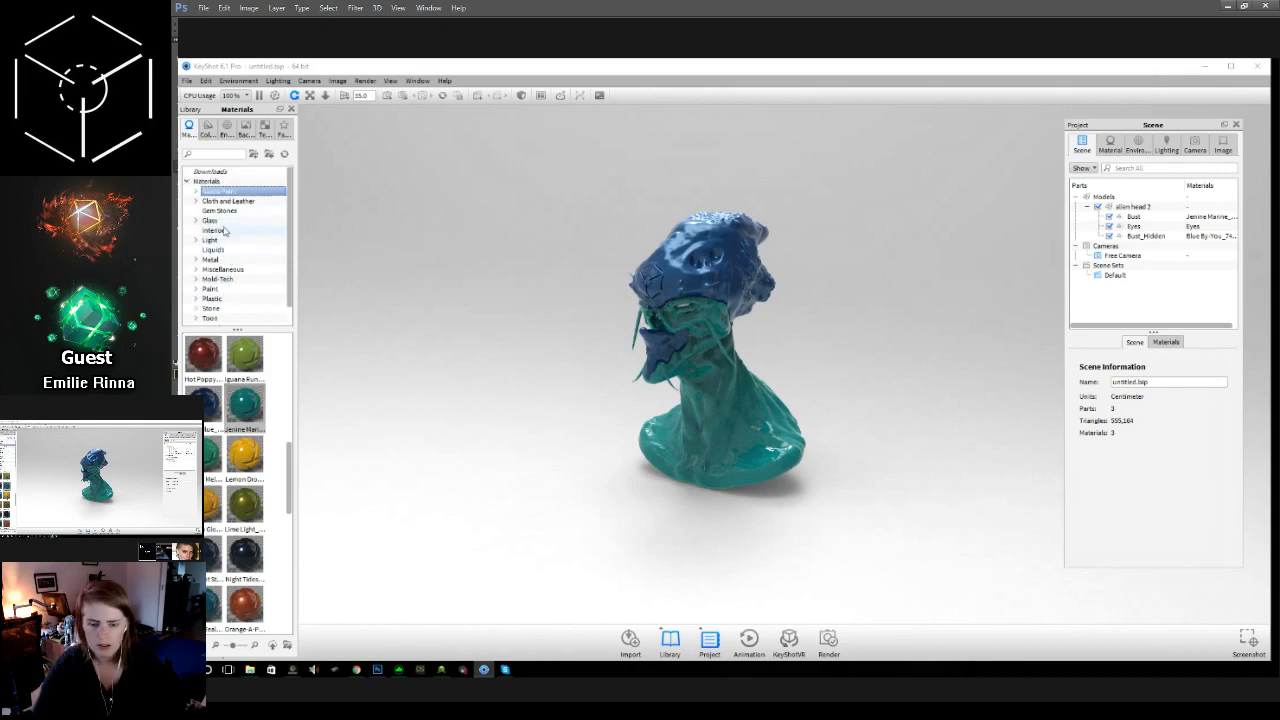
{"action": "left_click", "coordinate": [222, 222]}
{"action": "left_click_drag", "start_coordinate": [244, 404], "coordinate": [738, 252]}
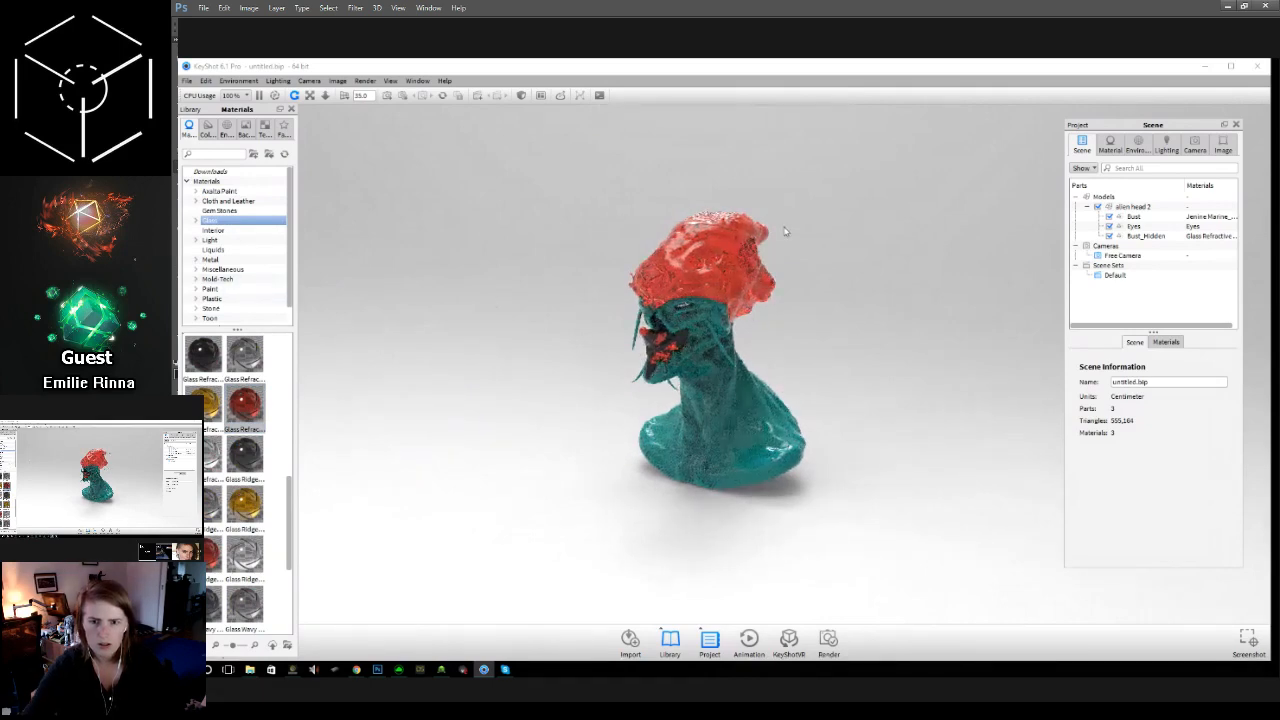
Step: Apply Leather Dark Red to the head shell and Leather Grey to the neck from the Cloth and Leather materials
{"action": "left_click_drag", "start_coordinate": [212, 298], "coordinate": [268, 312]}
{"action": "left_click", "coordinate": [224, 309]}
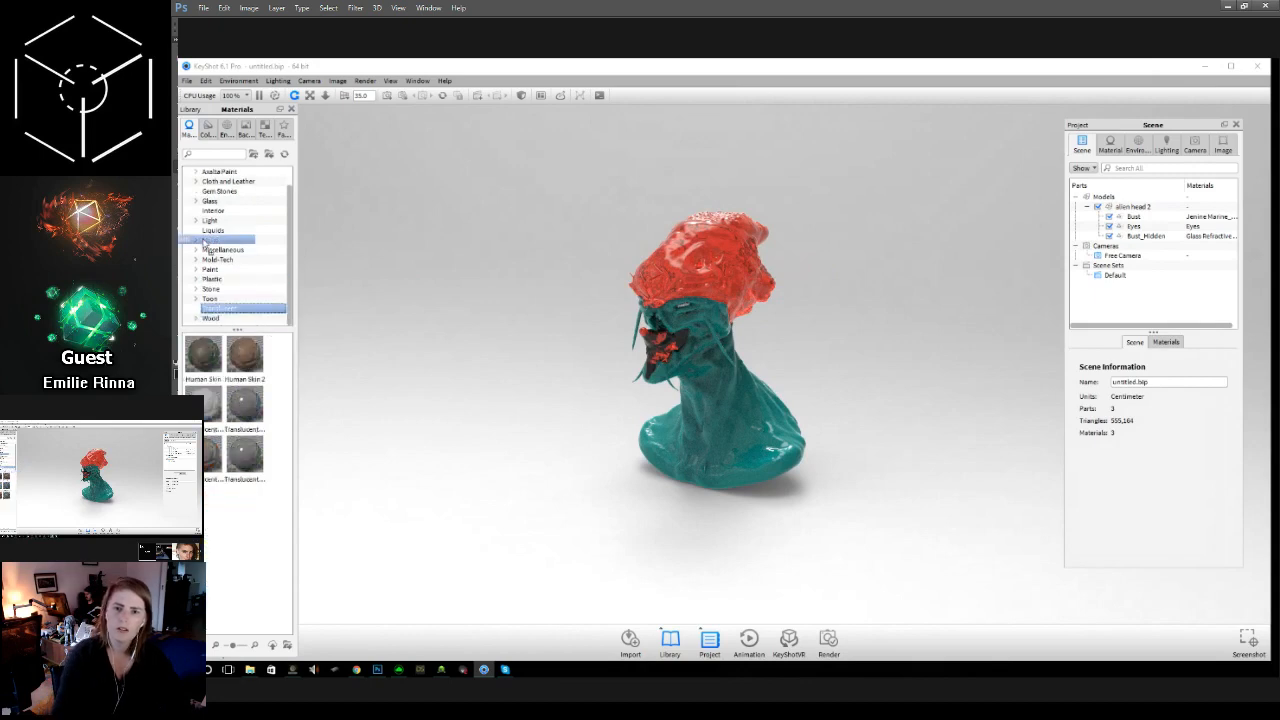
{"action": "scroll", "coordinate": [227, 210], "scroll_direction": "up", "scroll_amount": 1}
{"action": "left_click", "coordinate": [230, 201]}
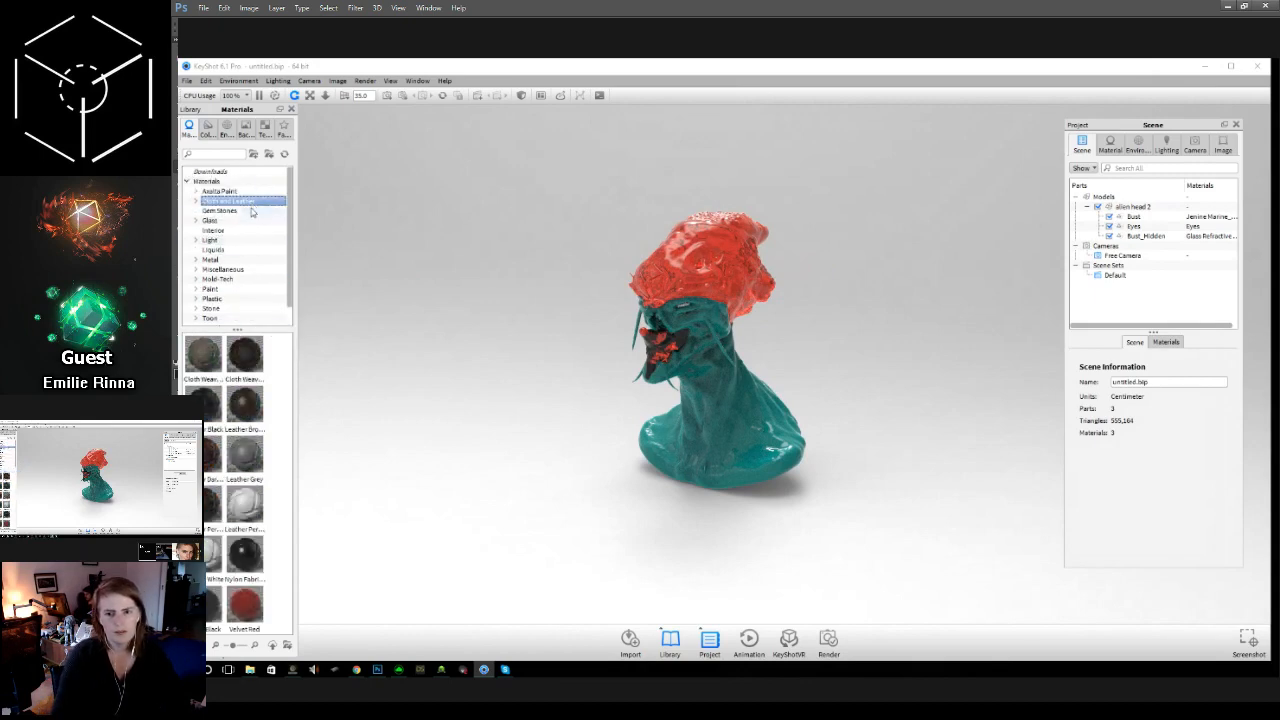
{"action": "left_click_drag", "start_coordinate": [212, 455], "coordinate": [685, 282]}
{"action": "left_click_drag", "start_coordinate": [244, 455], "coordinate": [745, 433]}
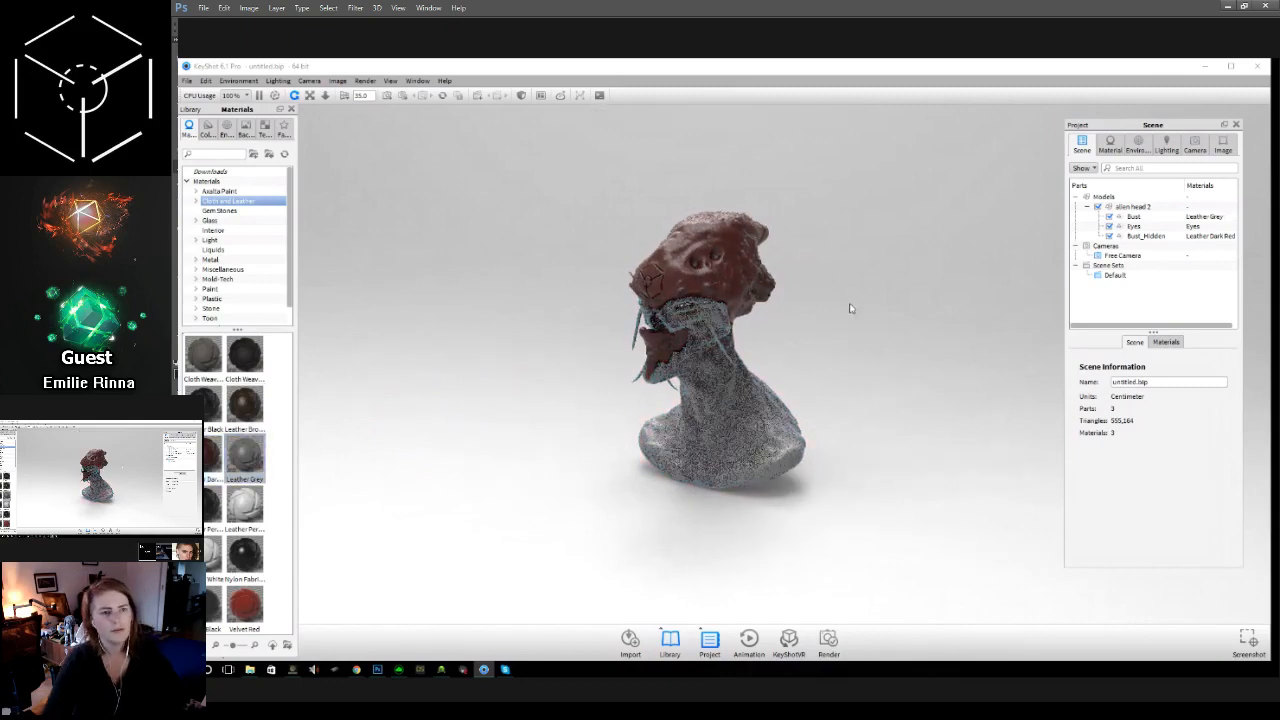
Step: Replace the neck's leather with the Axalta paint Blue By-You
{"action": "scroll", "coordinate": [688, 286], "scroll_direction": "up", "scroll_amount": 3}
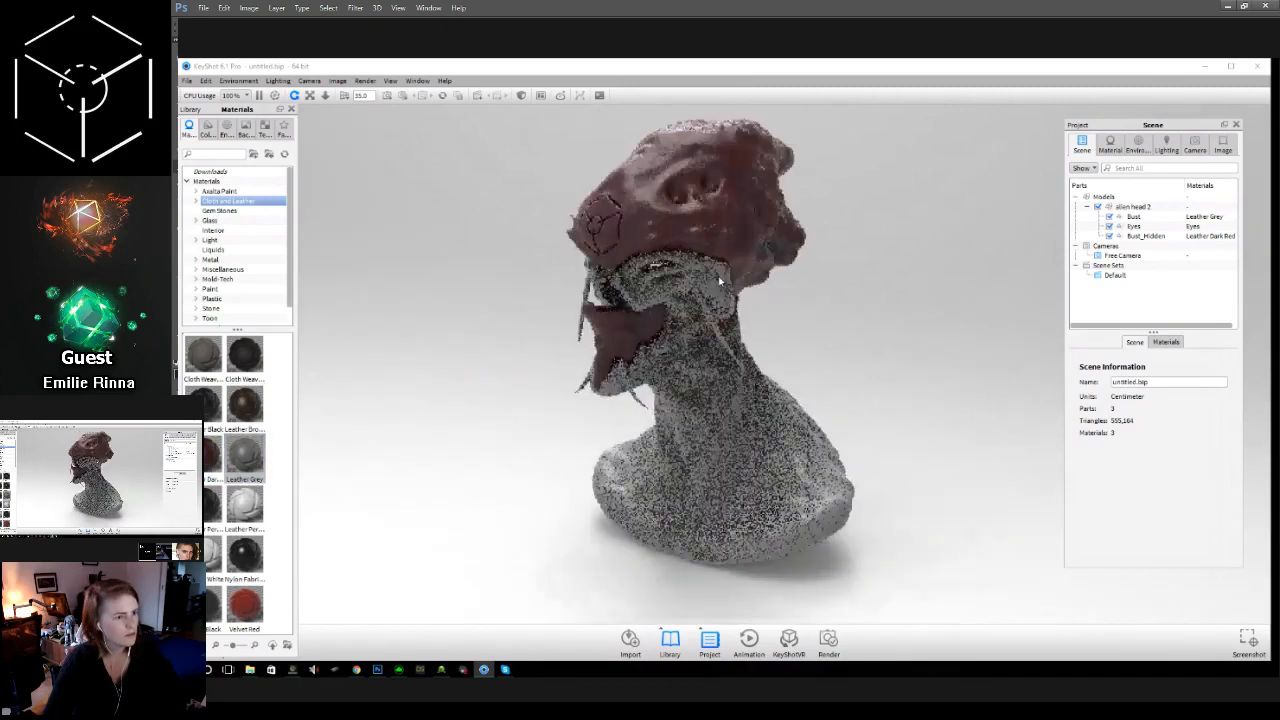
{"action": "left_click_drag", "start_coordinate": [686, 266], "coordinate": [931, 260]}
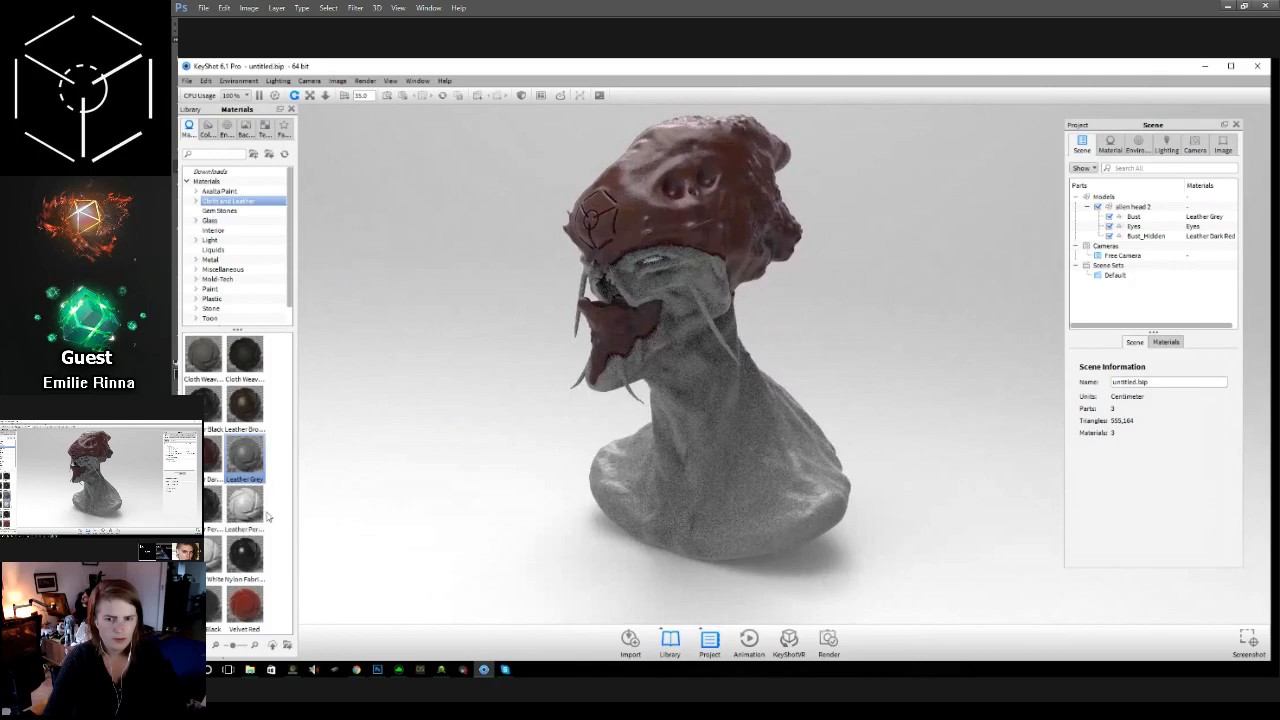
{"action": "left_click", "coordinate": [232, 202]}
{"action": "left_click", "coordinate": [228, 191]}
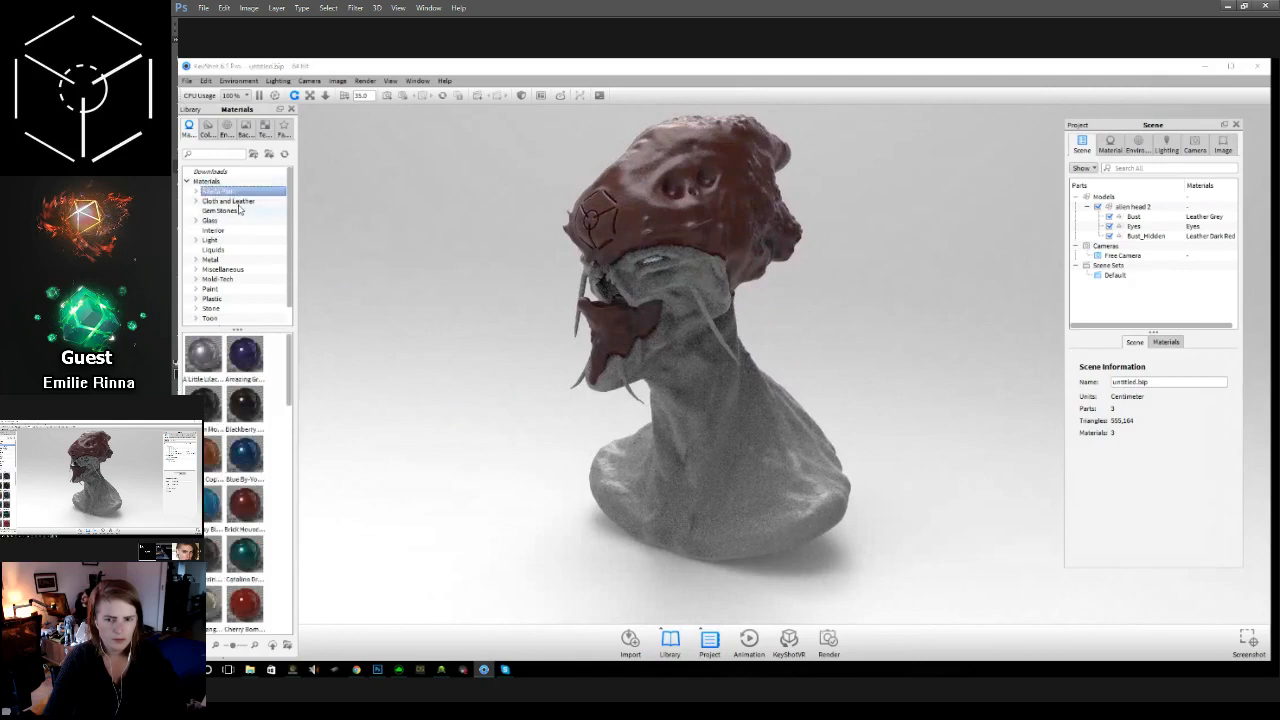
{"action": "mouse_move", "coordinate": [245, 455]}
{"action": "left_mouse_down"}
{"action": "mouse_move", "coordinate": [490, 495]}
{"action": "mouse_move", "coordinate": [713, 471]}
{"action": "mouse_move", "coordinate": [575, 411]}
{"action": "left_mouse_up"}
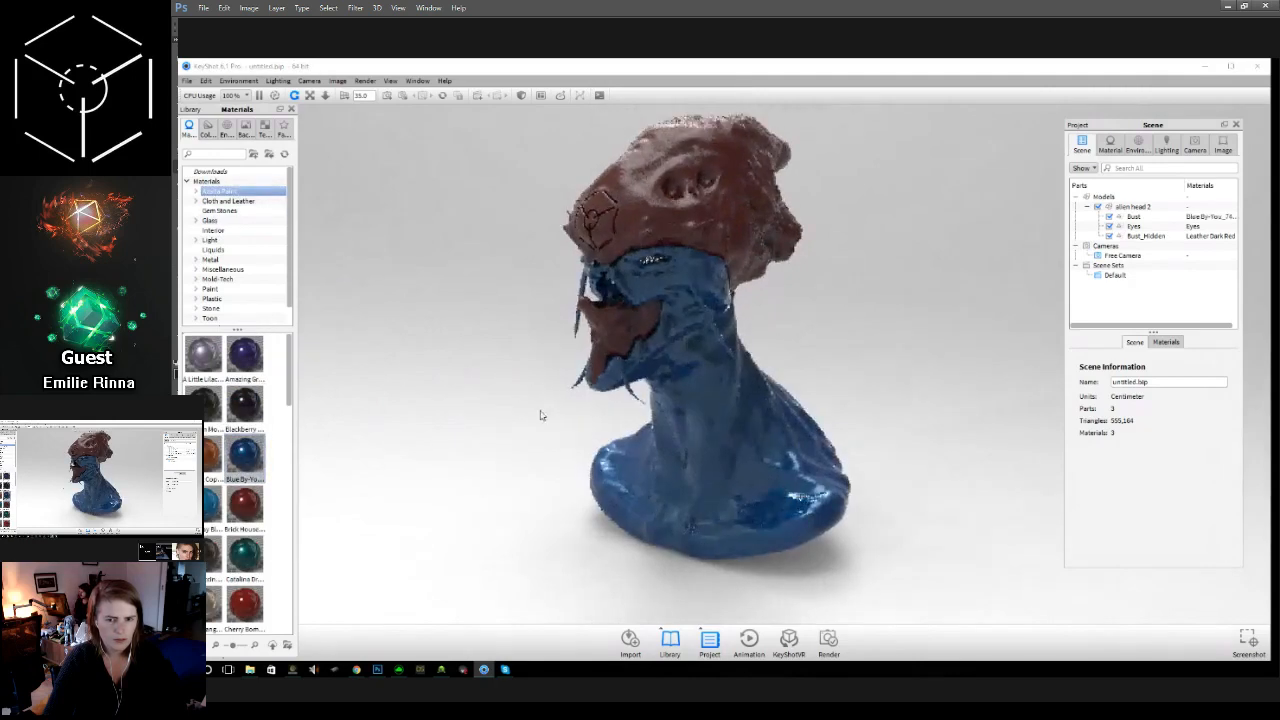
Step: Try the interior environment Dosch-Studio1_2k on the scene and view the bust in it from several sides
{"action": "scroll", "coordinate": [533, 412], "scroll_direction": "down", "scroll_amount": 2}
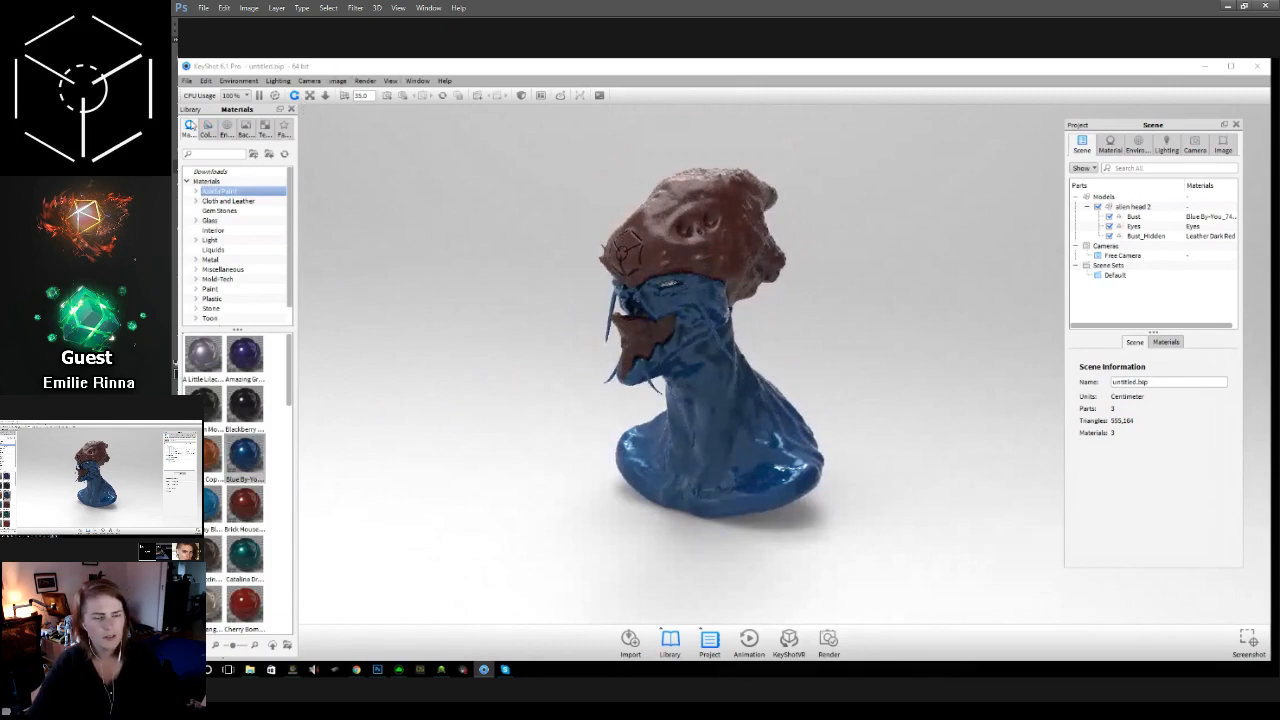
{"action": "left_click", "coordinate": [225, 132]}
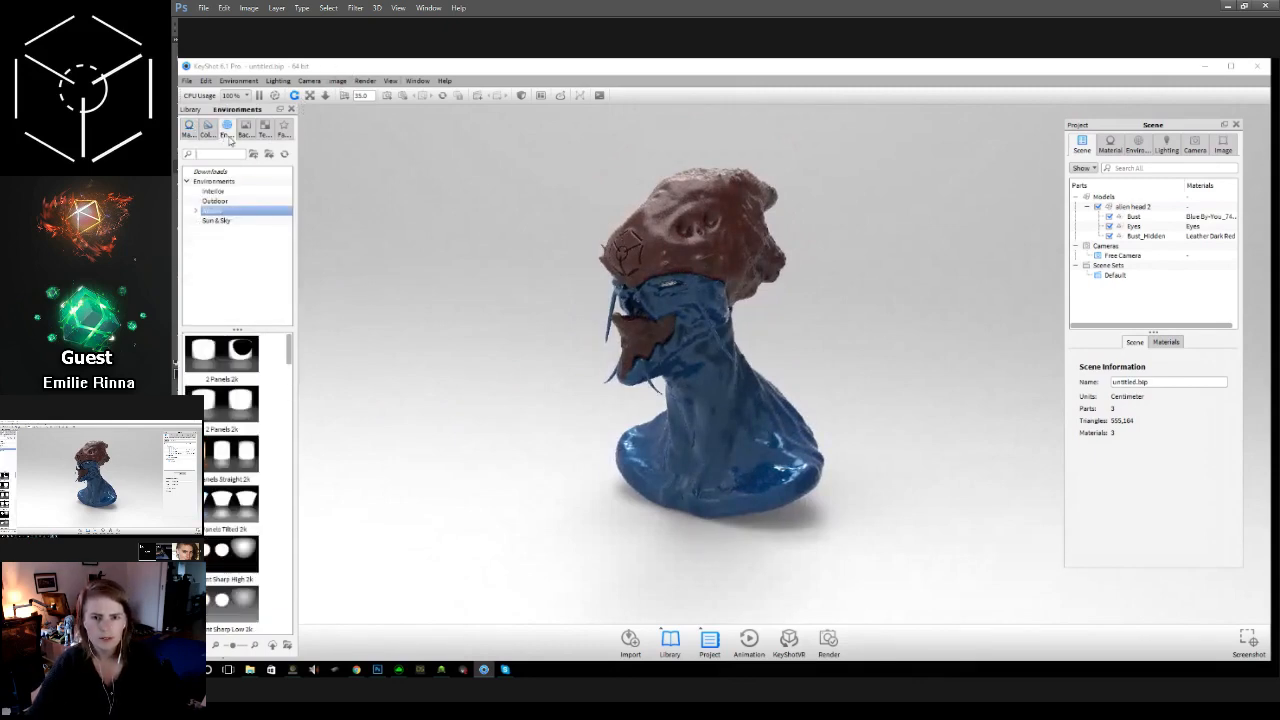
{"action": "left_click", "coordinate": [229, 192]}
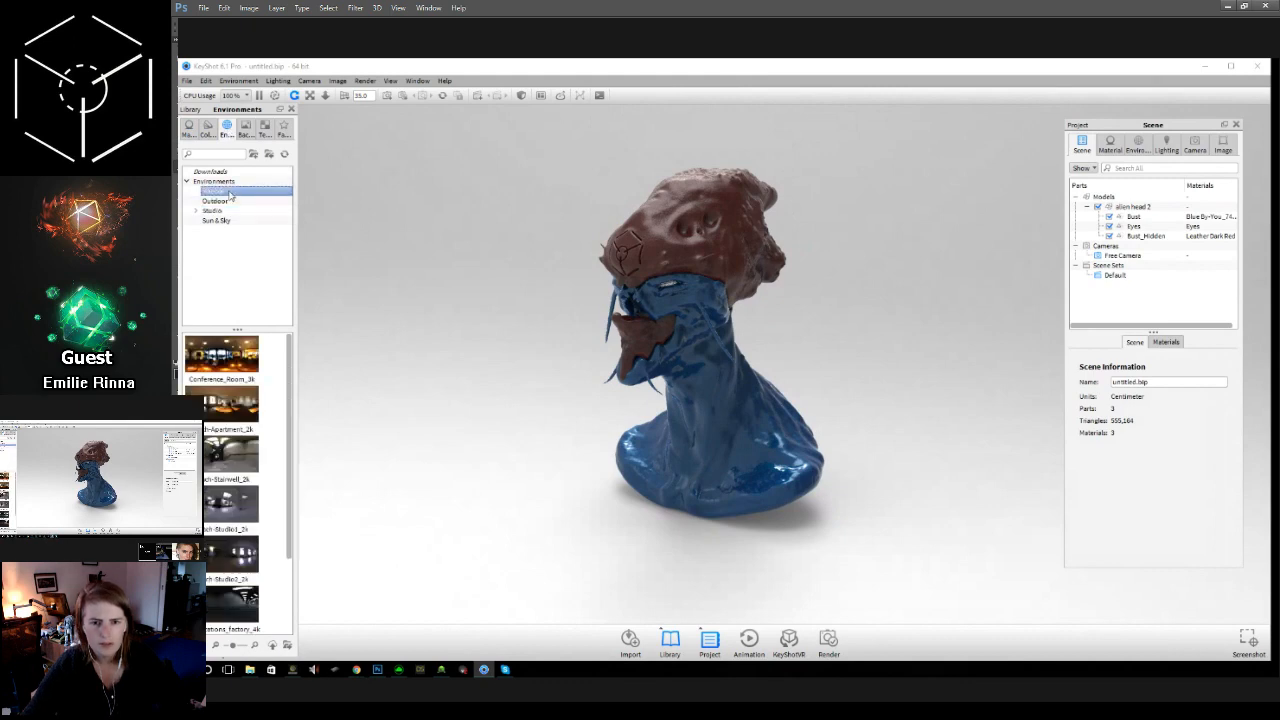
{"action": "scroll", "coordinate": [210, 420], "scroll_direction": "down", "scroll_amount": 3}
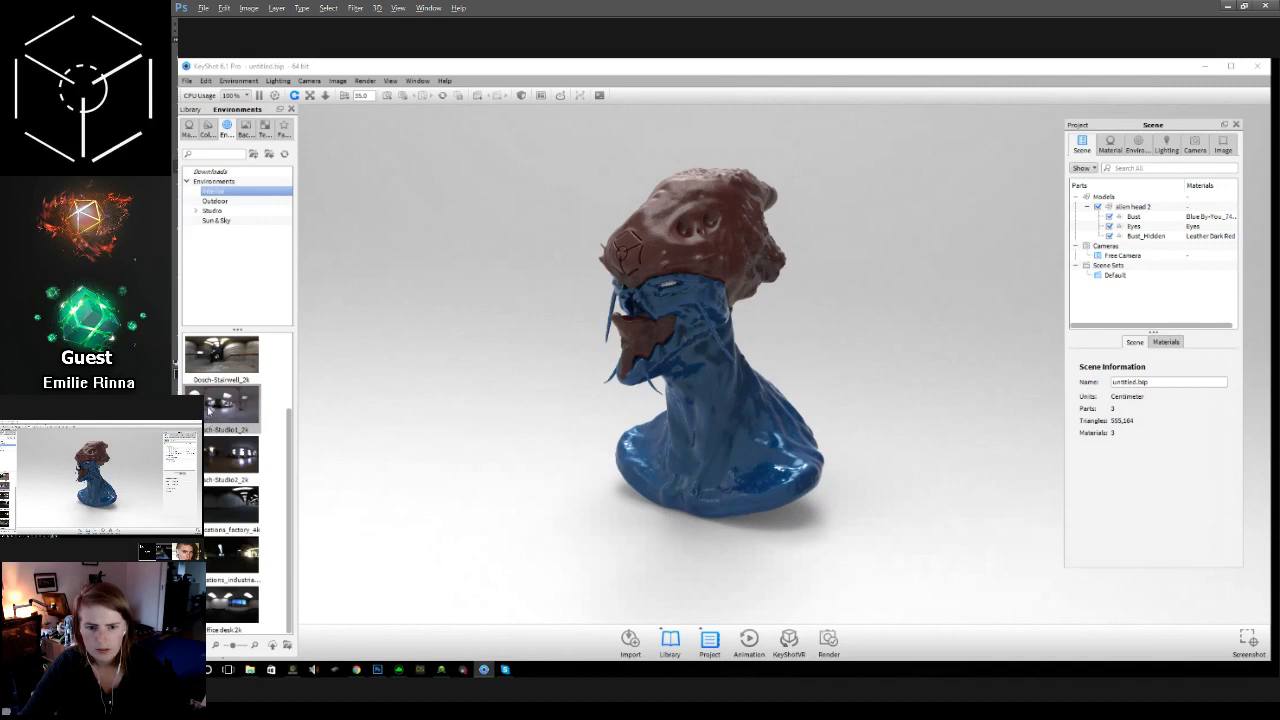
{"action": "mouse_move", "coordinate": [213, 410]}
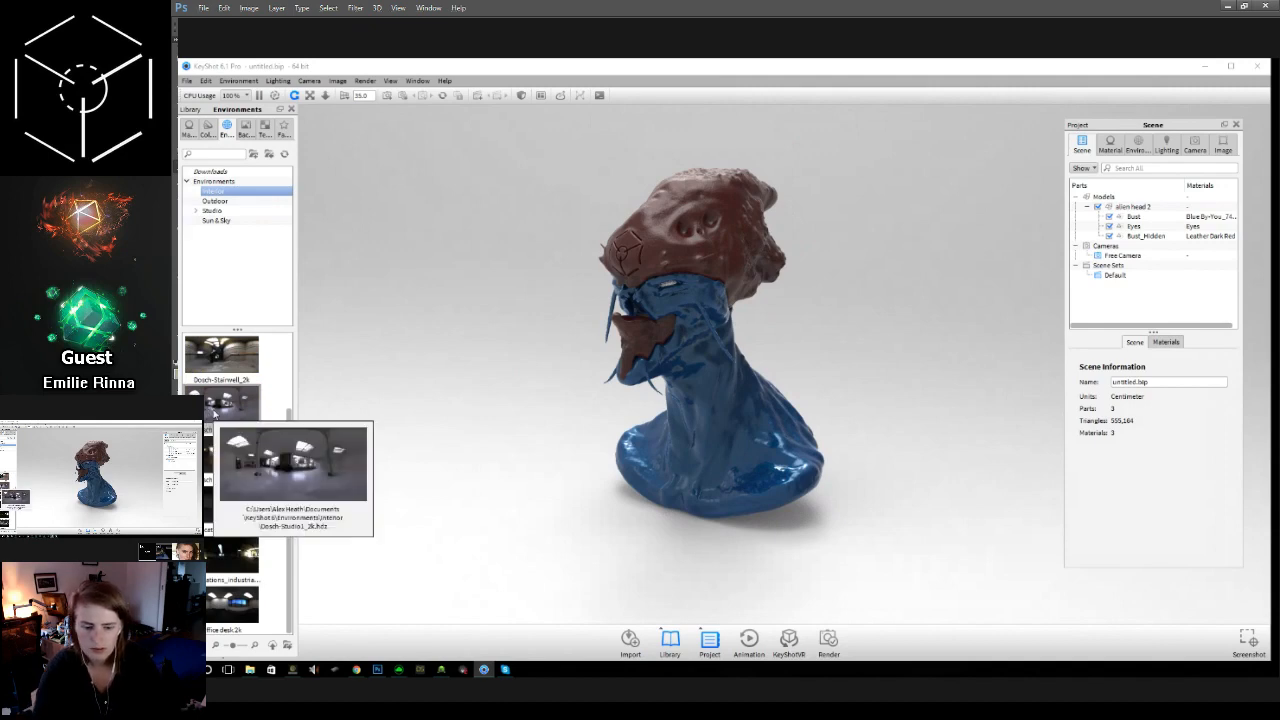
{"action": "left_click_drag", "start_coordinate": [213, 410], "coordinate": [463, 222]}
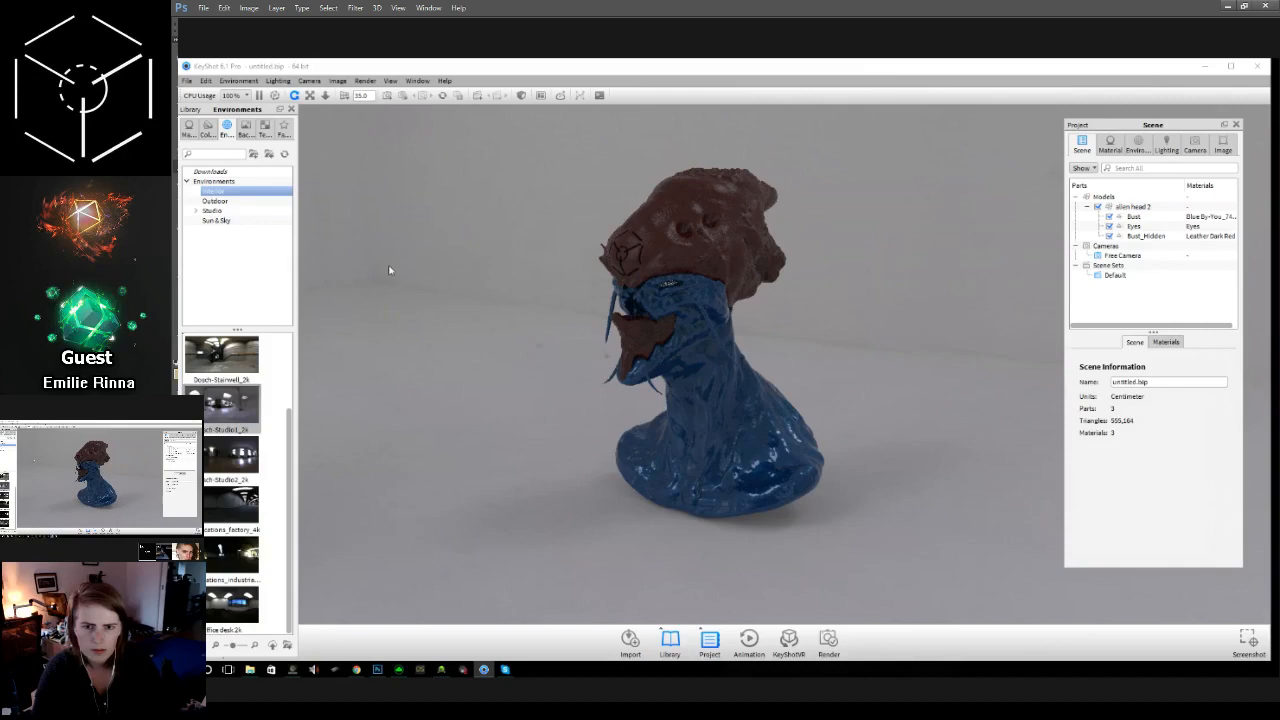
{"action": "left_click_drag", "start_coordinate": [390, 270], "coordinate": [314, 215]}
{"action": "left_click_drag", "start_coordinate": [860, 263], "coordinate": [476, 264]}
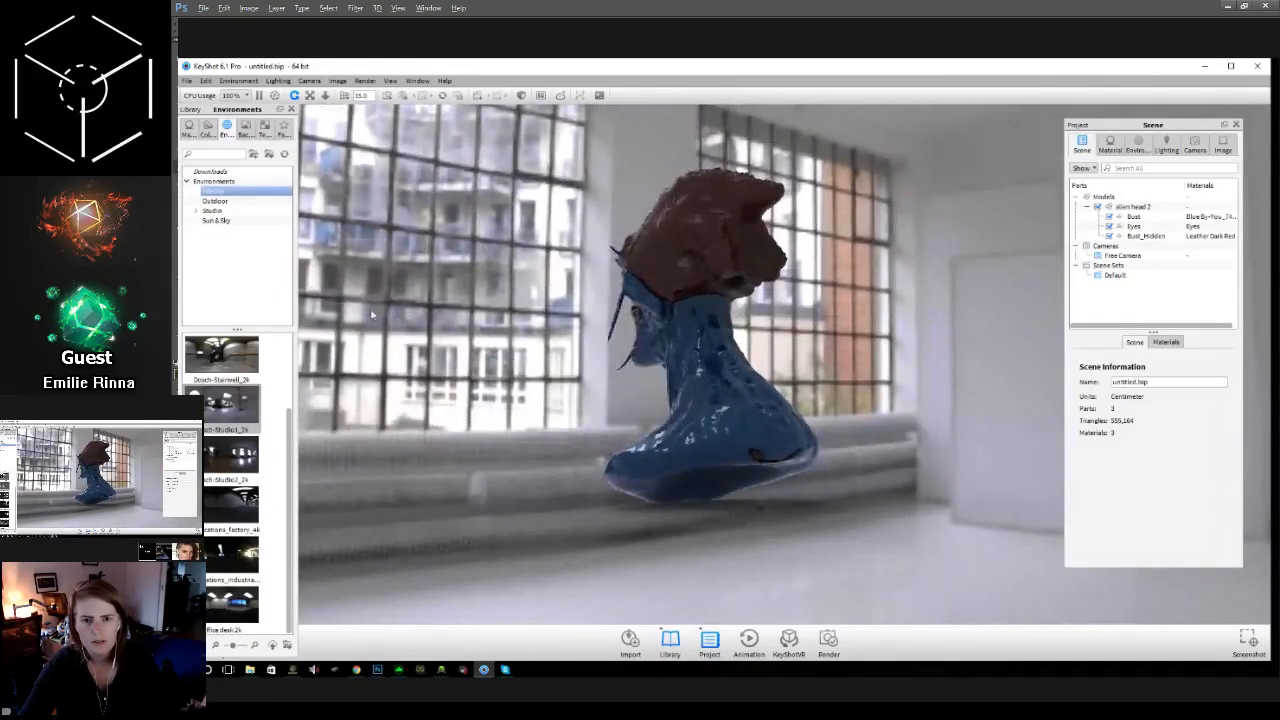
{"action": "left_click_drag", "start_coordinate": [371, 314], "coordinate": [412, 297]}
{"action": "left_click_drag", "start_coordinate": [749, 238], "coordinate": [540, 255]}
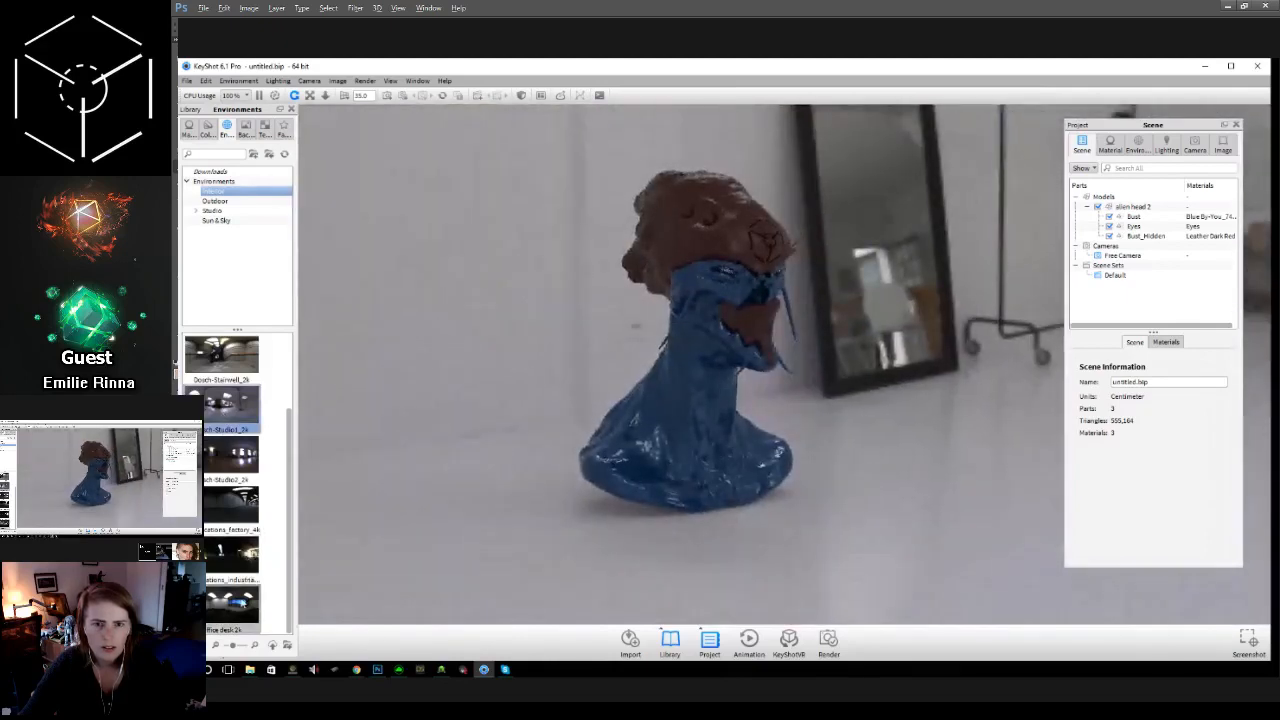
Step: Try the office desk 2k interior environment and view the bust against its window
{"action": "left_click_drag", "start_coordinate": [240, 605], "coordinate": [498, 206]}
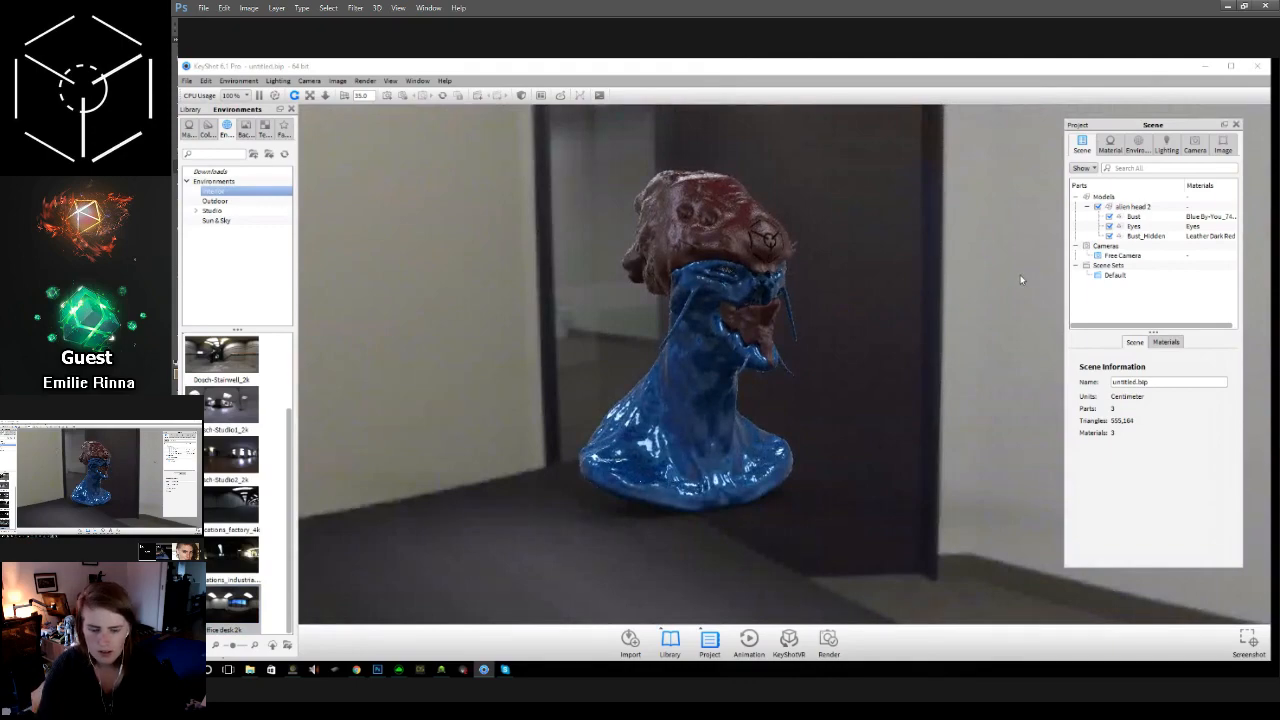
{"action": "left_click_drag", "start_coordinate": [1006, 277], "coordinate": [474, 286]}
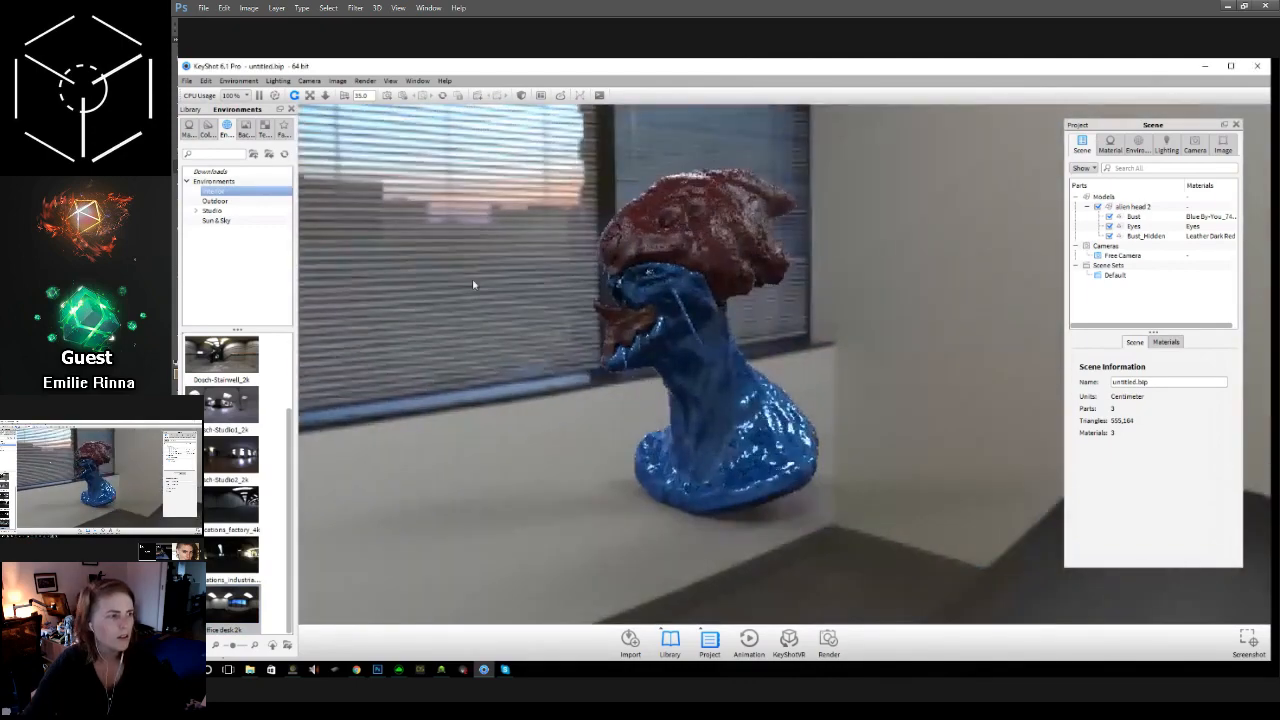
{"action": "left_click_drag", "start_coordinate": [965, 242], "coordinate": [843, 213]}
Step: Light the scene with the outdoor environment hdri-locations_iceland_4k and view the bust from the front and side
{"action": "left_click", "coordinate": [230, 210]}
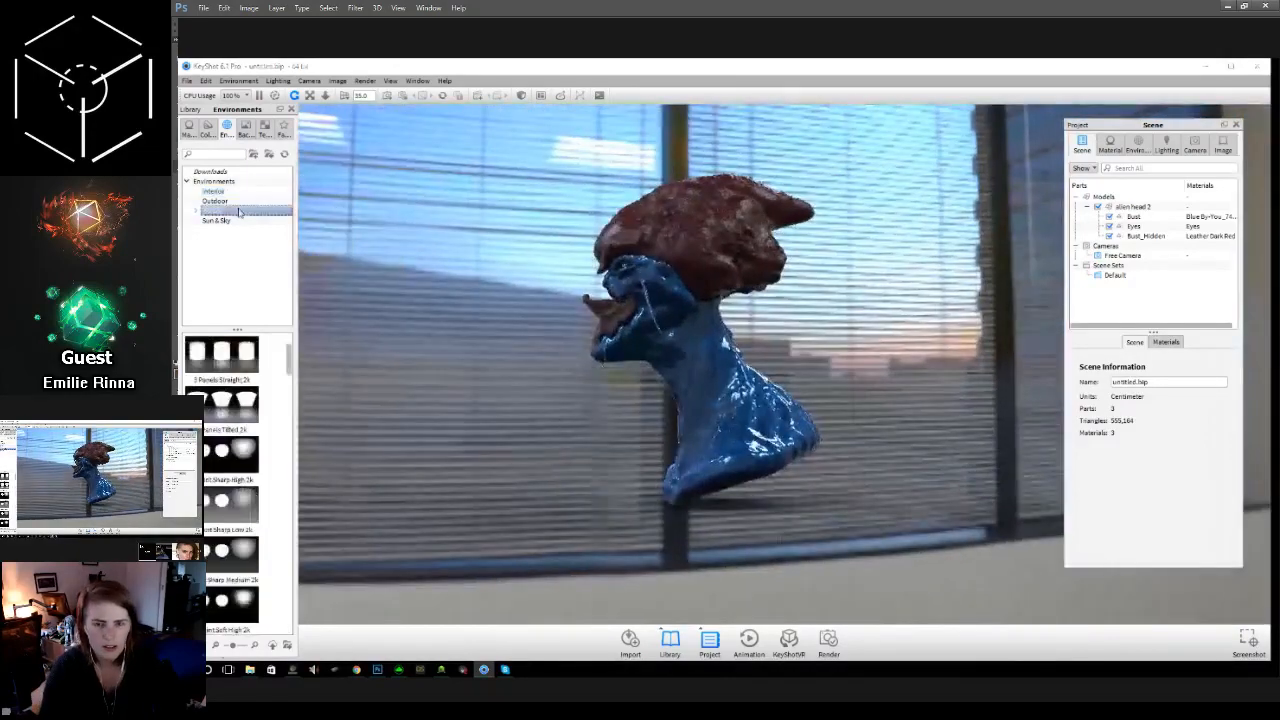
{"action": "left_click", "coordinate": [230, 220]}
{"action": "left_click", "coordinate": [226, 201]}
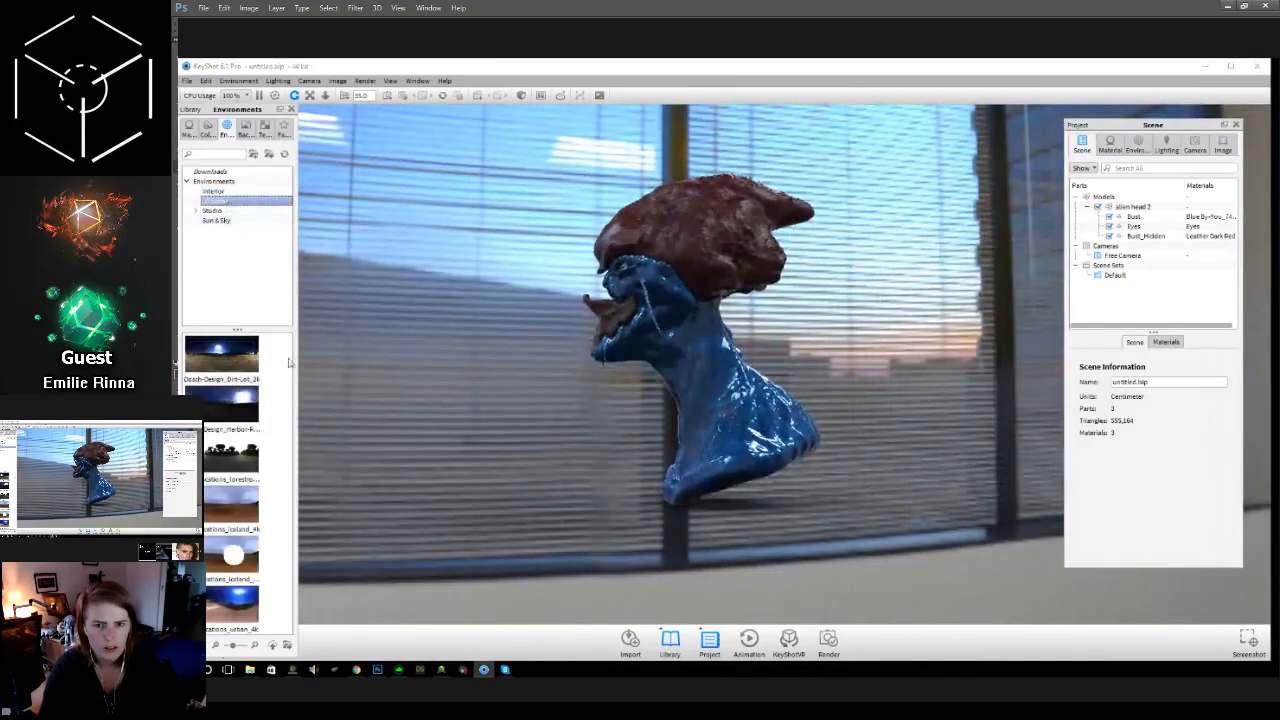
{"action": "left_click_drag", "start_coordinate": [234, 508], "coordinate": [405, 251]}
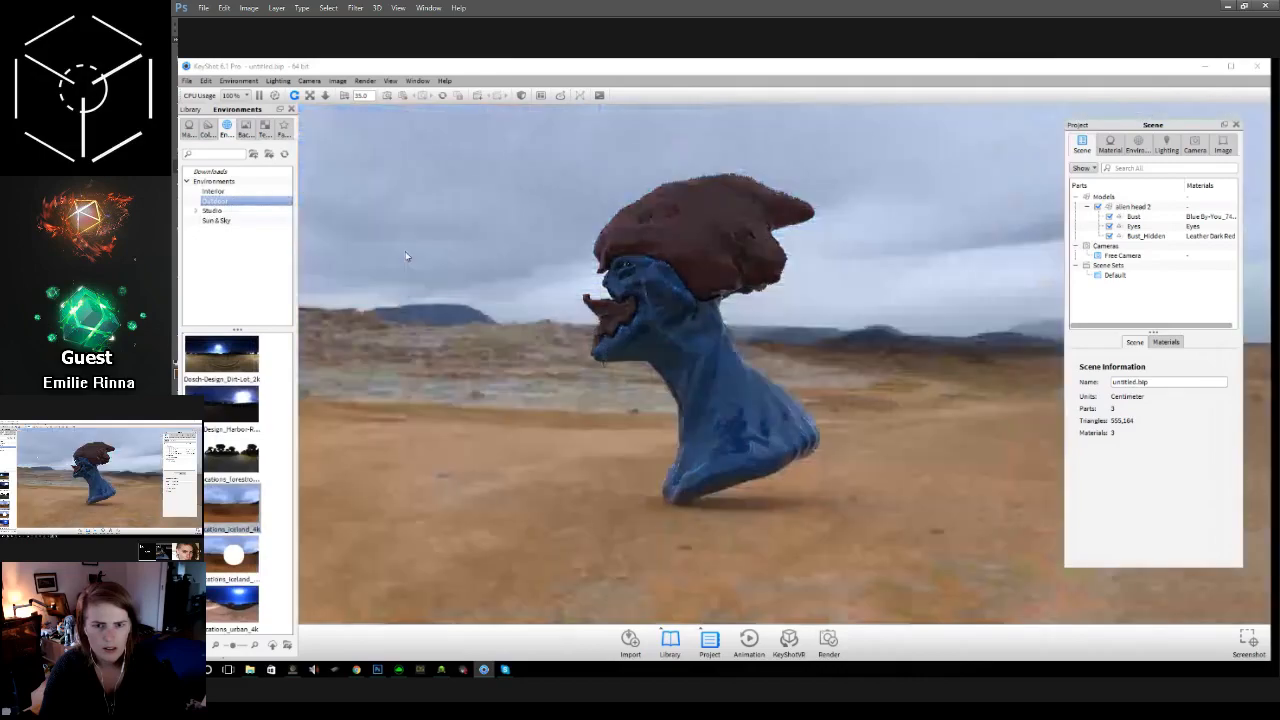
{"action": "left_click_drag", "start_coordinate": [514, 325], "coordinate": [449, 353]}
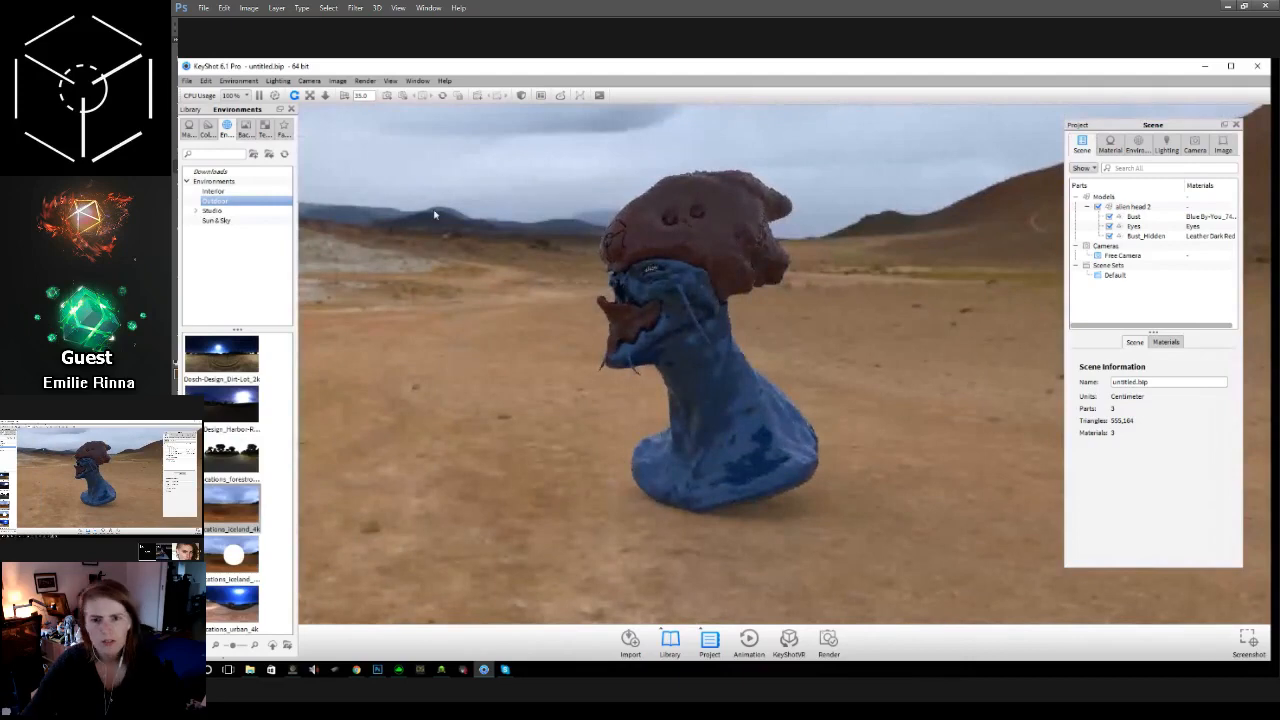
{"action": "left_click_drag", "start_coordinate": [621, 281], "coordinate": [935, 215]}
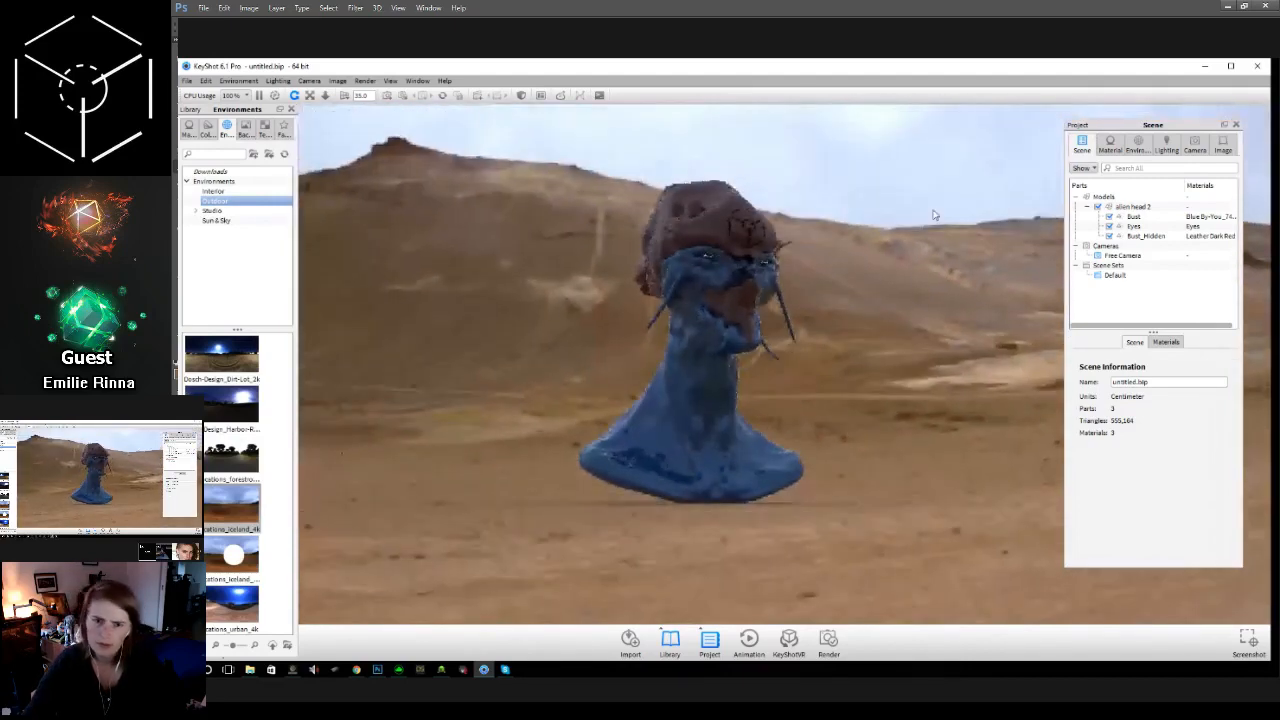
Step: Replace the lighting environment backdrop with a solid black background colour and view the bust from the side
{"action": "left_click", "coordinate": [1139, 146]}
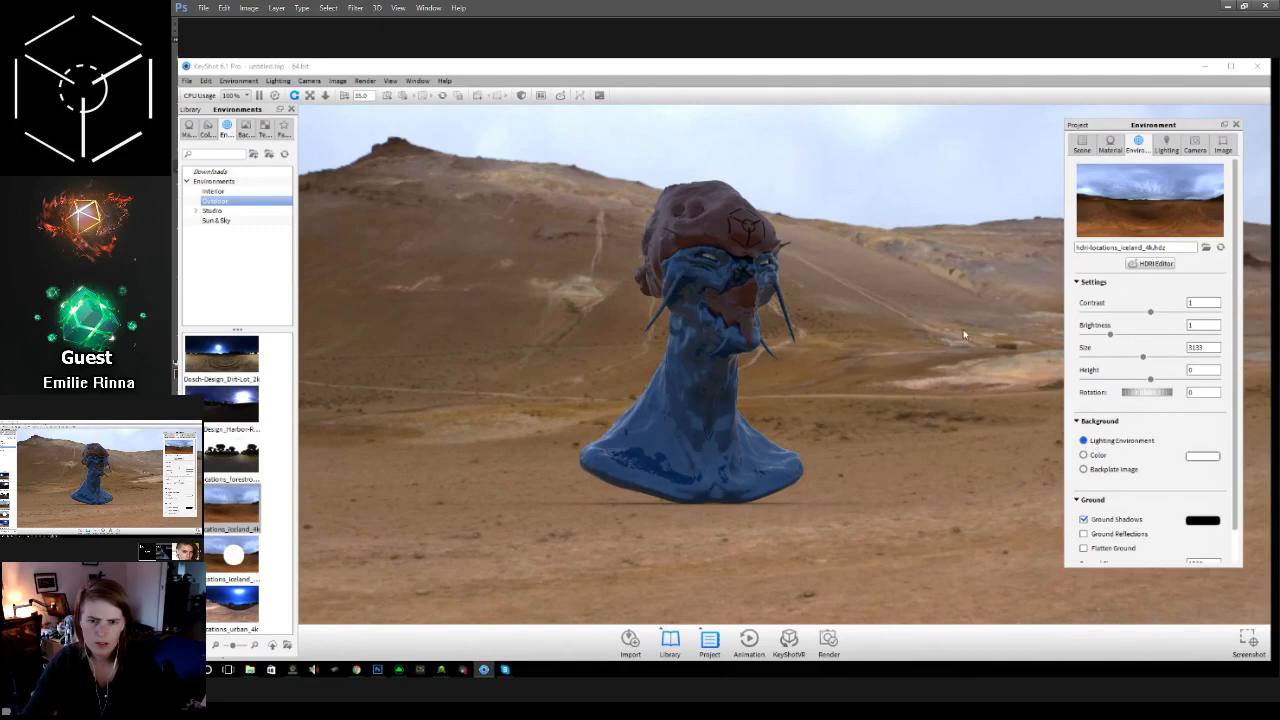
{"action": "left_click", "coordinate": [1105, 457]}
{"action": "left_click", "coordinate": [1203, 456]}
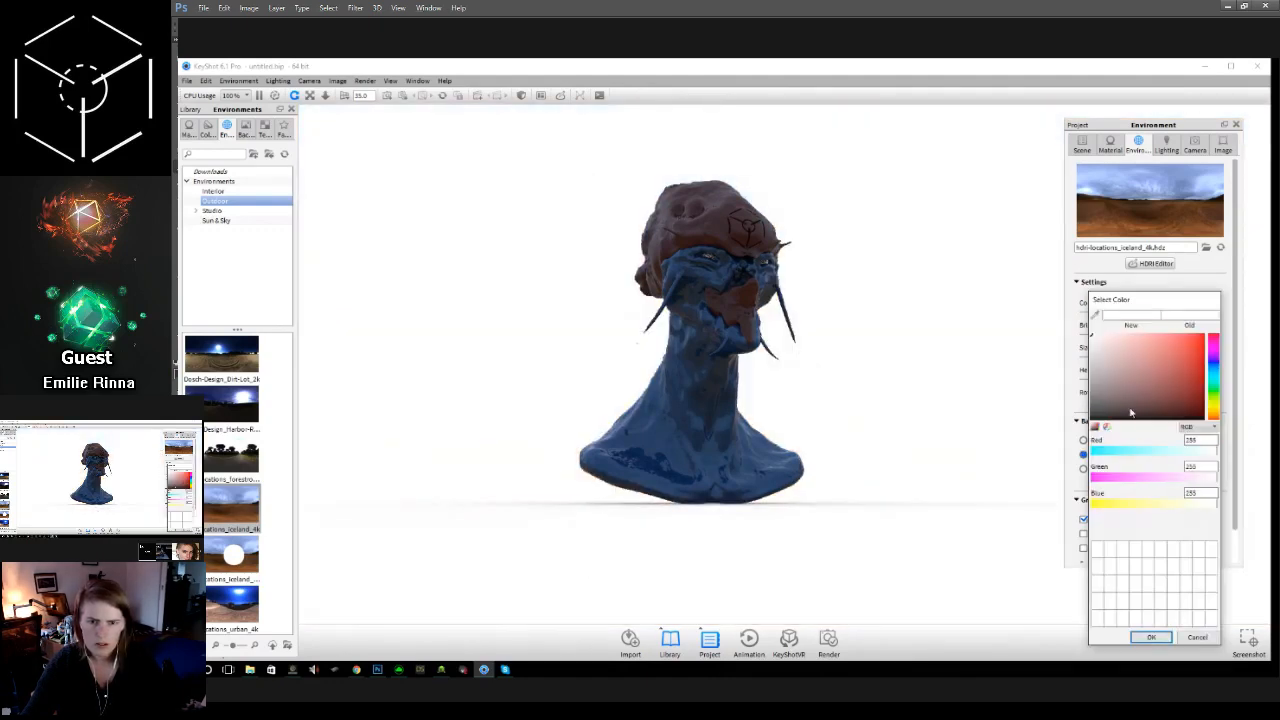
{"action": "left_click_drag", "start_coordinate": [1130, 412], "coordinate": [1094, 428]}
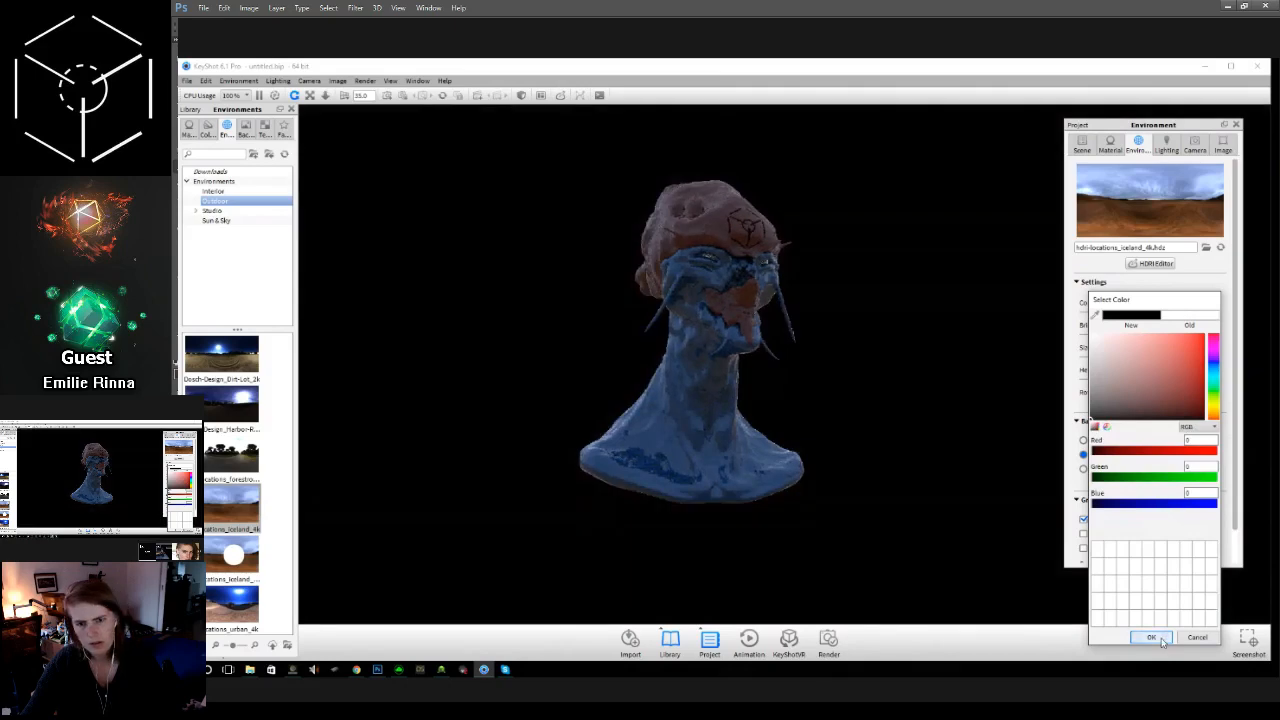
{"action": "left_click", "coordinate": [1152, 638]}
{"action": "left_click_drag", "start_coordinate": [926, 206], "coordinate": [414, 266]}
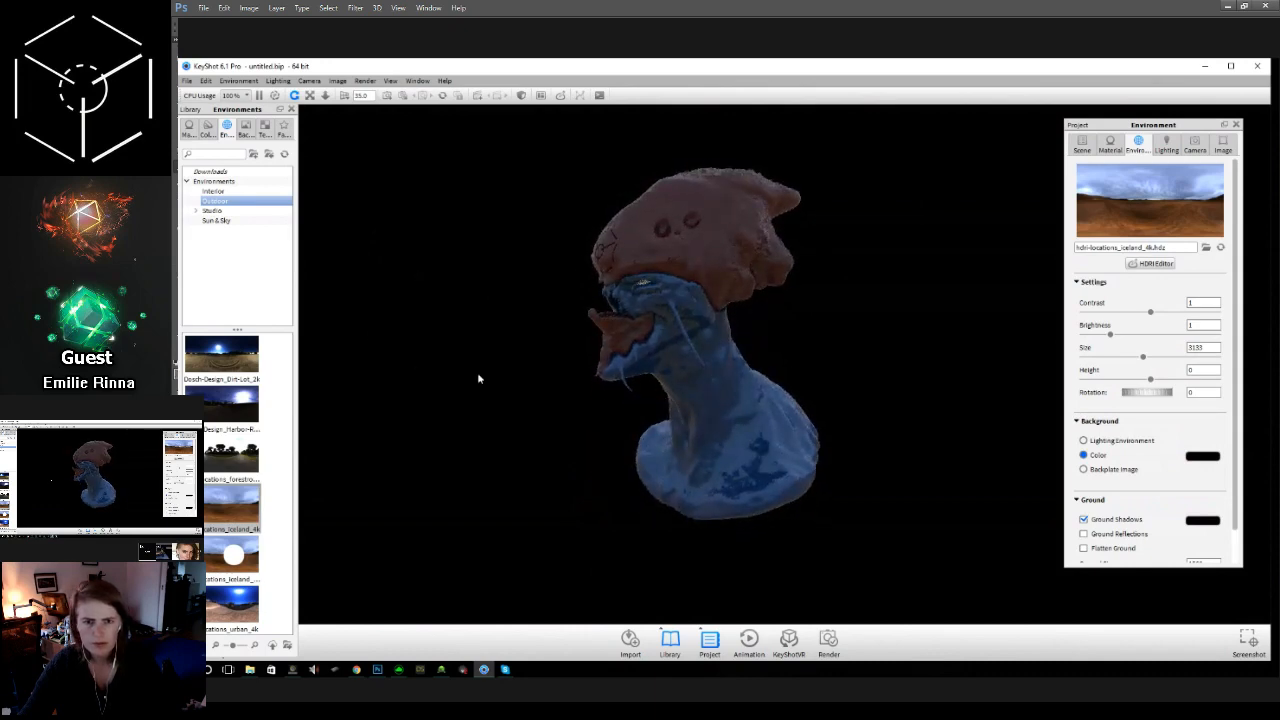
{"action": "mouse_move", "coordinate": [484, 373]}
{"action": "left_mouse_down"}
{"action": "mouse_move", "coordinate": [537, 374]}
{"action": "mouse_move", "coordinate": [383, 324]}
{"action": "mouse_move", "coordinate": [463, 361]}
{"action": "left_mouse_up"}
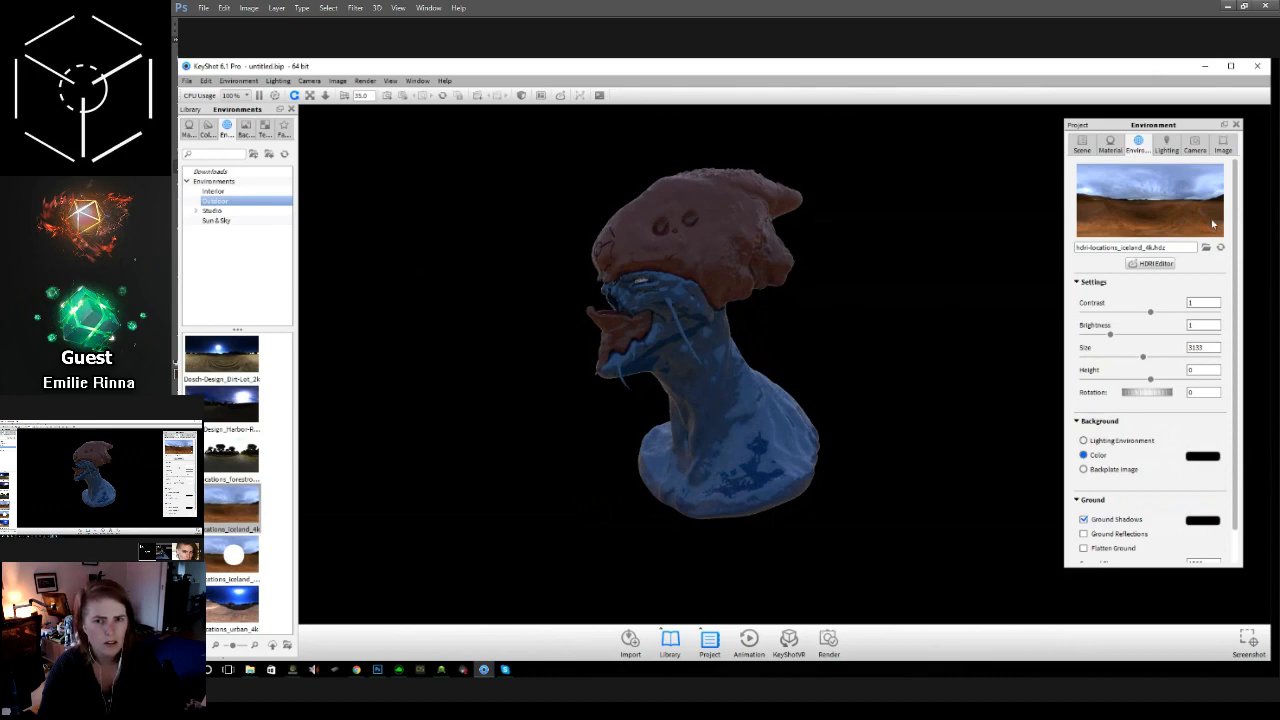
Step: Add a round white light to the middle of the Iceland environment with the HDRI Editor and check the bust's lighting
{"action": "left_click", "coordinate": [1163, 264]}
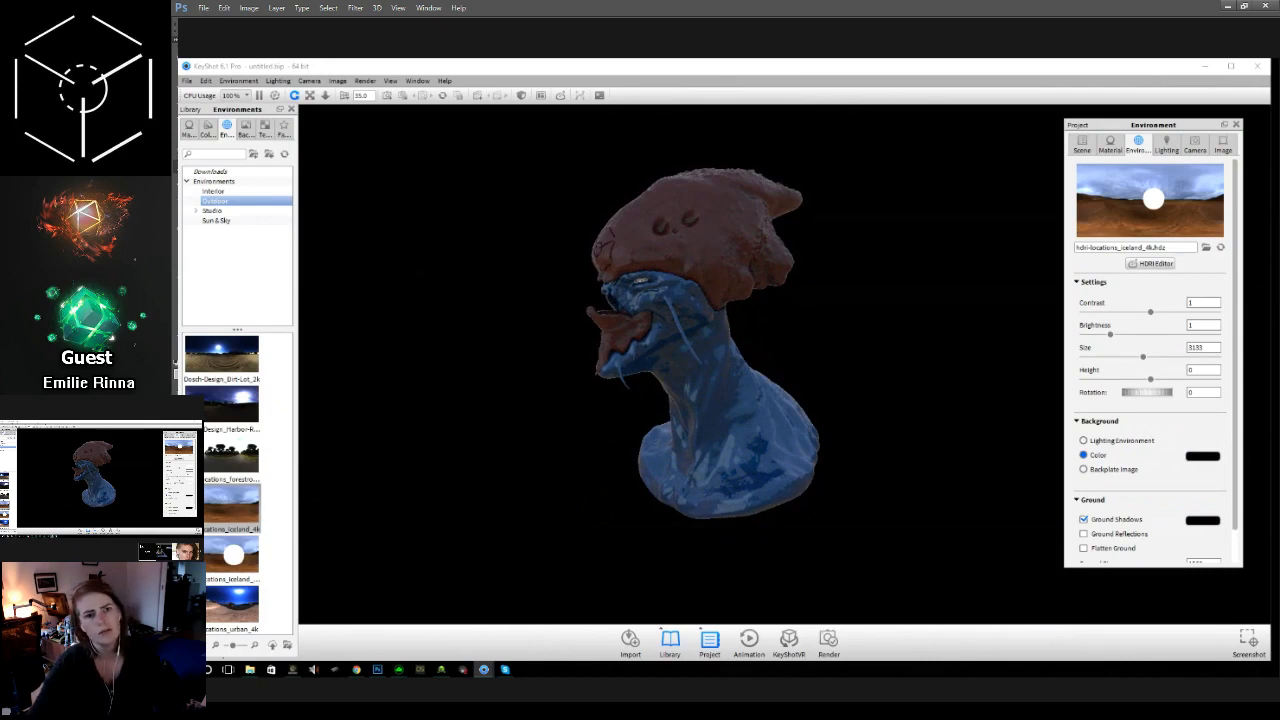
{"action": "left_click_drag", "start_coordinate": [786, 279], "coordinate": [857, 294]}
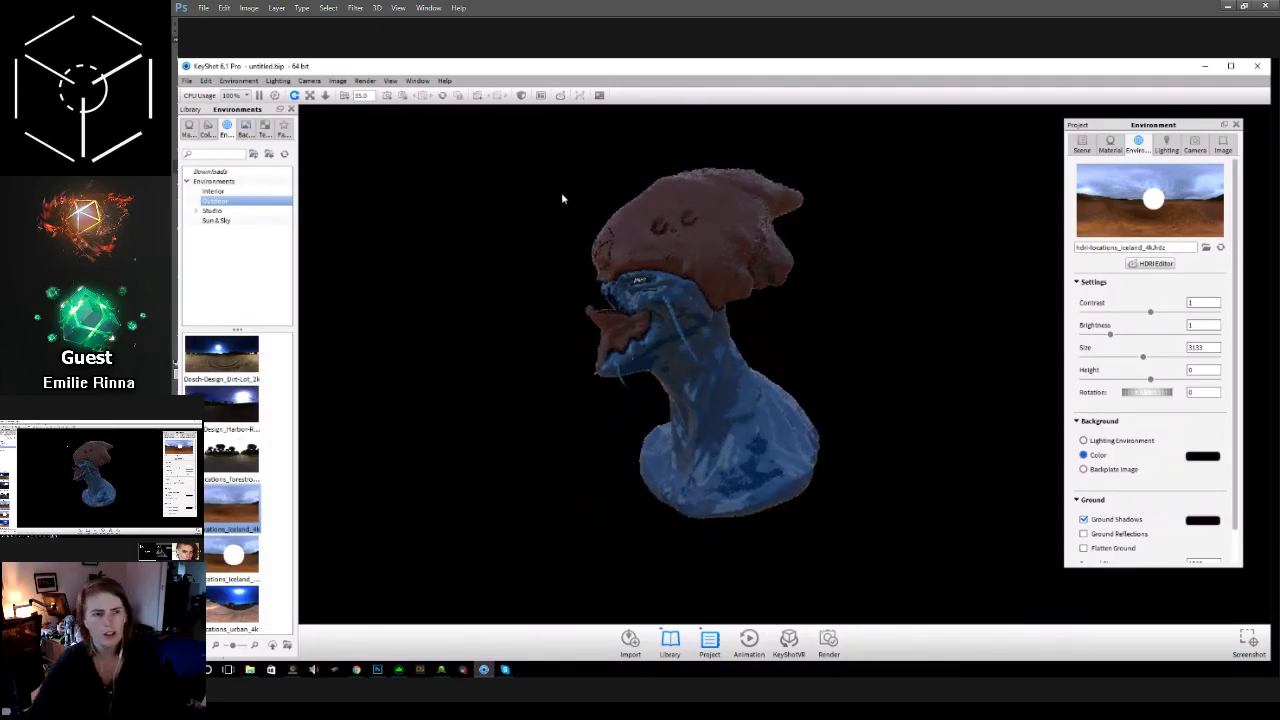
{"action": "left_click_drag", "start_coordinate": [563, 200], "coordinate": [851, 209]}
Step: Add a plane geometry to the scene
{"action": "scroll", "coordinate": [851, 211], "scroll_direction": "down", "scroll_amount": 3}
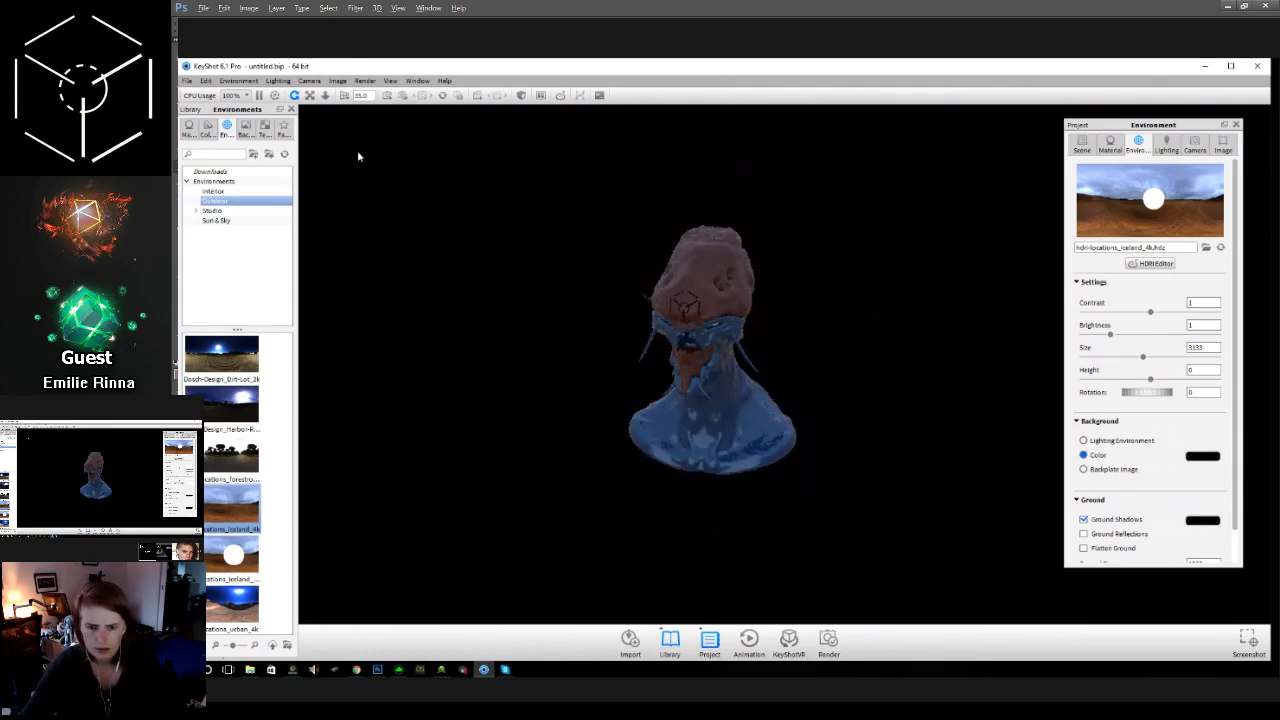
{"action": "left_click", "coordinate": [238, 80]}
{"action": "mouse_move", "coordinate": [213, 85]}
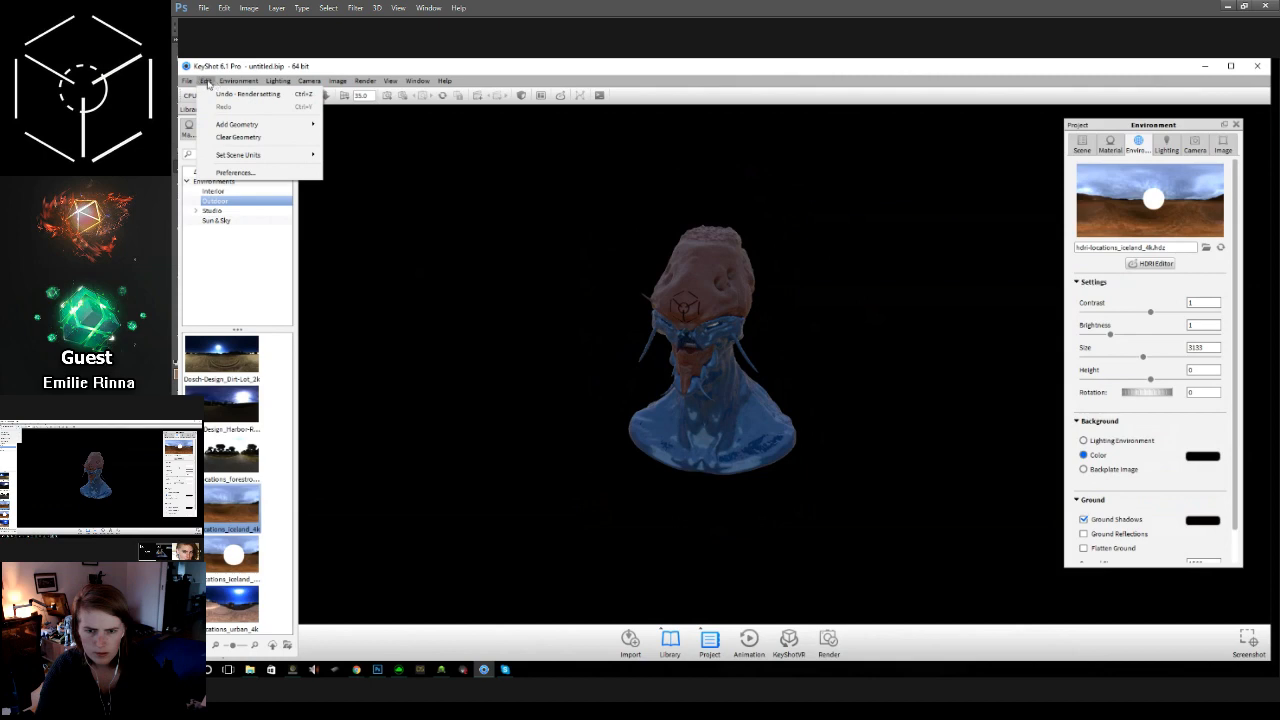
{"action": "mouse_move", "coordinate": [234, 126]}
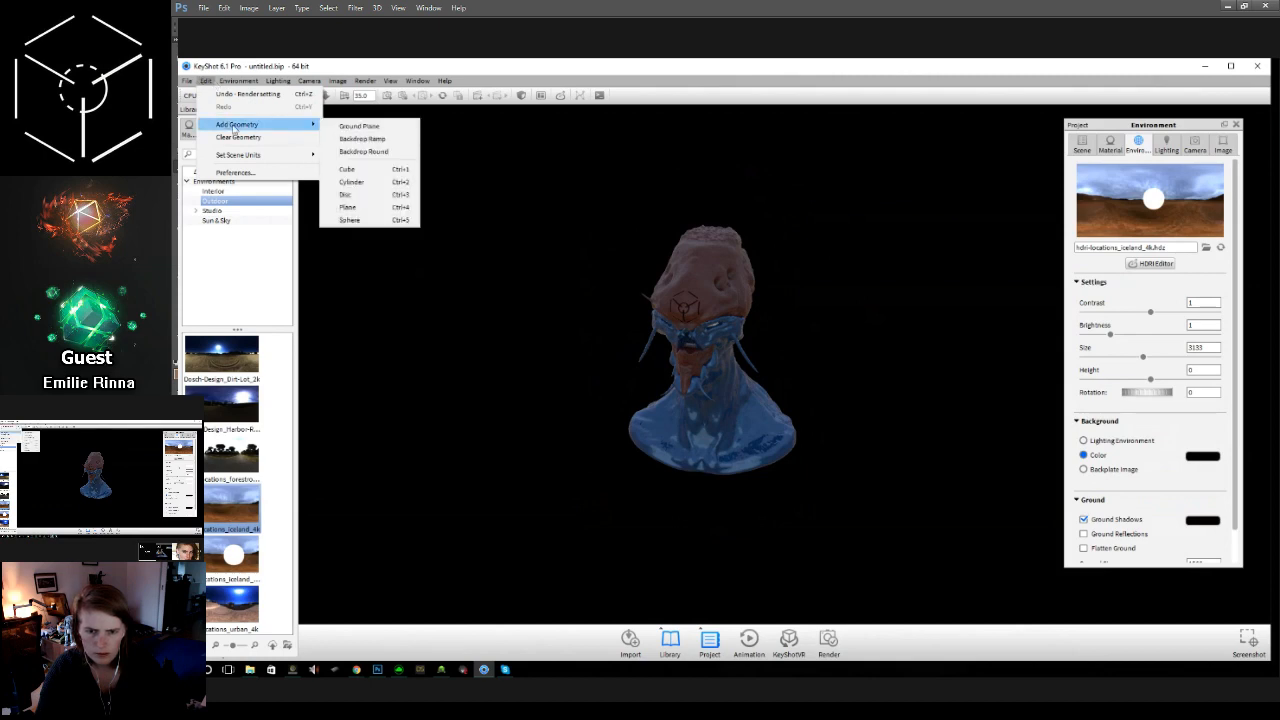
{"action": "left_click", "coordinate": [370, 209]}
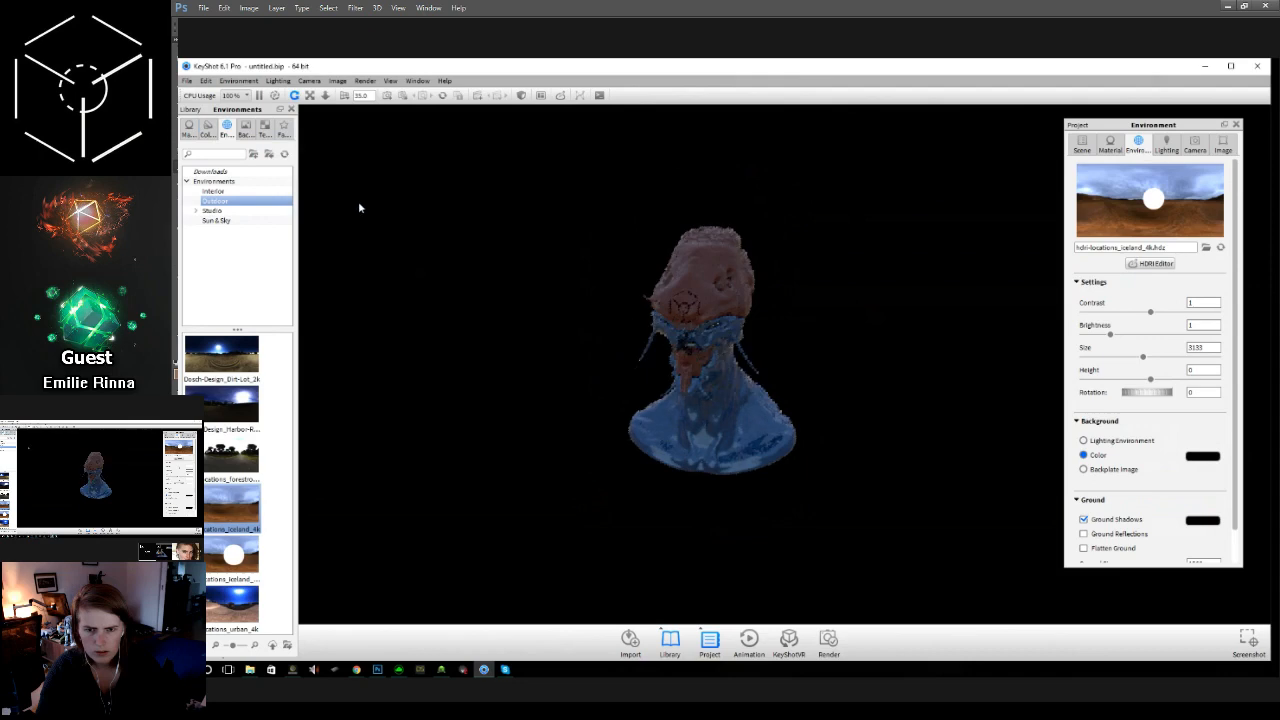
Step: Scale the plane up with the Move Tool into a wide floor beneath the bust, stretching it along X and Z
{"action": "left_click", "coordinate": [1080, 147]}
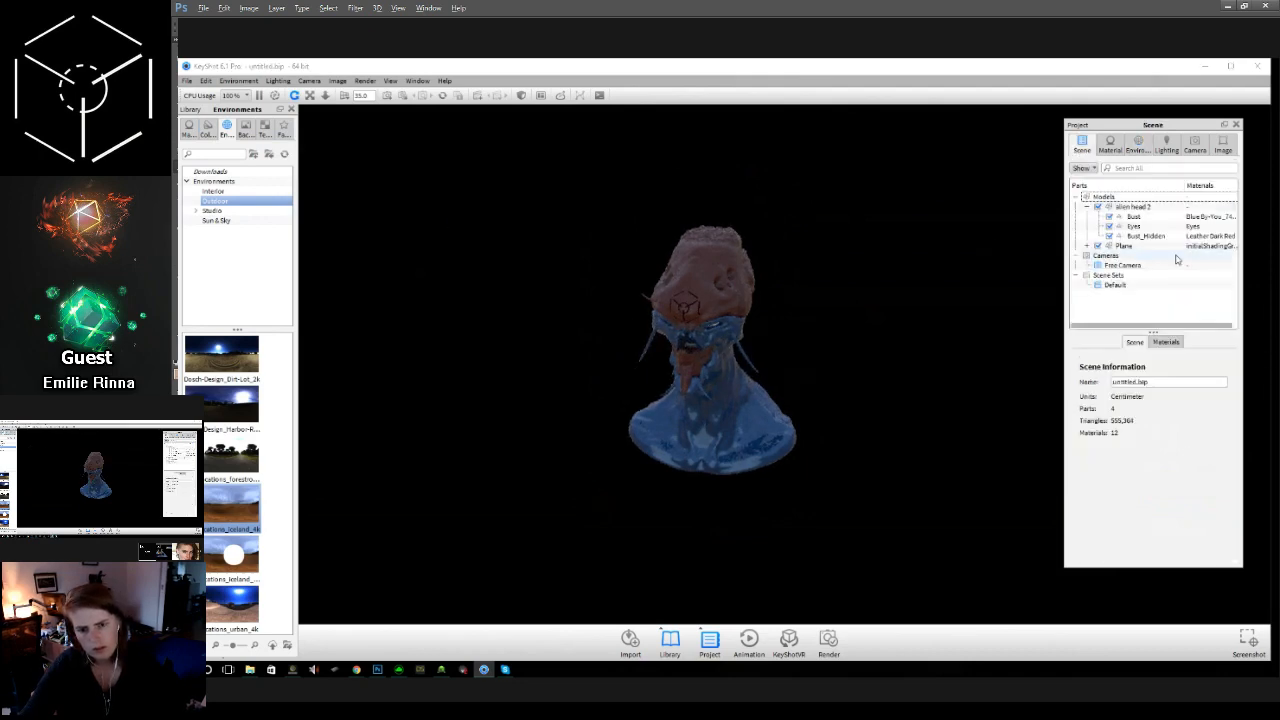
{"action": "left_click", "coordinate": [1124, 246]}
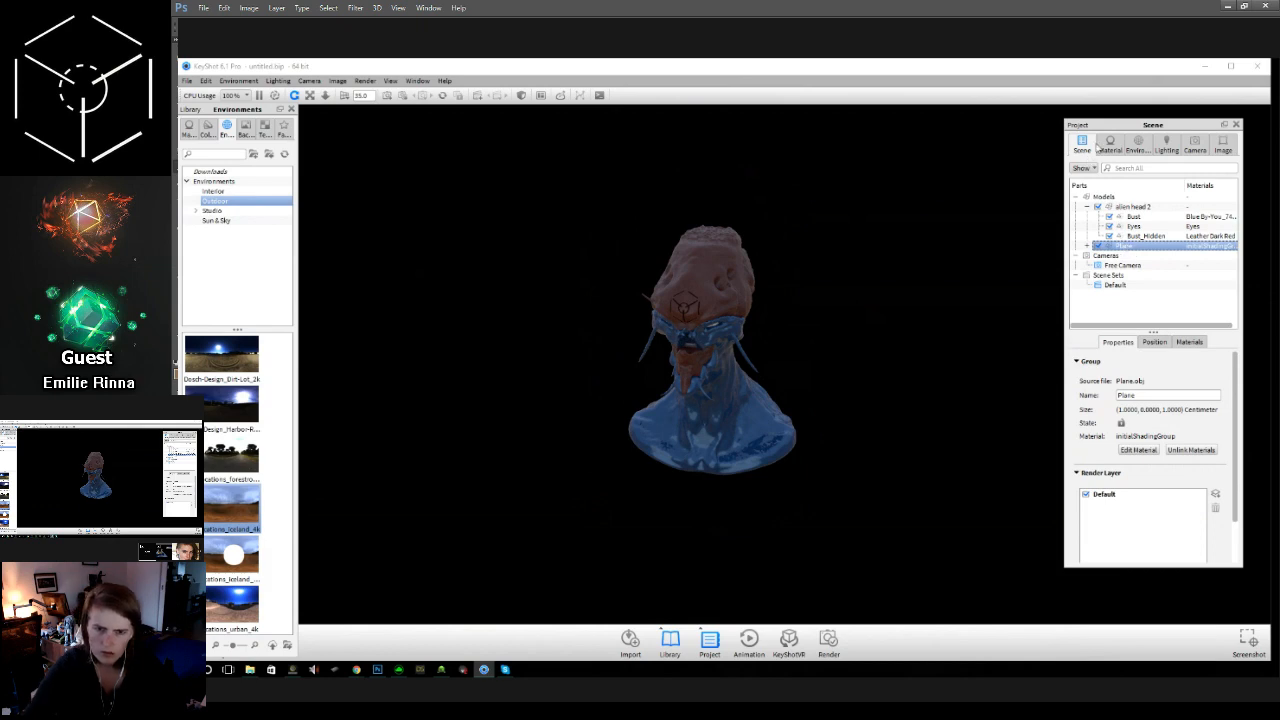
{"action": "right_click", "coordinate": [1139, 251]}
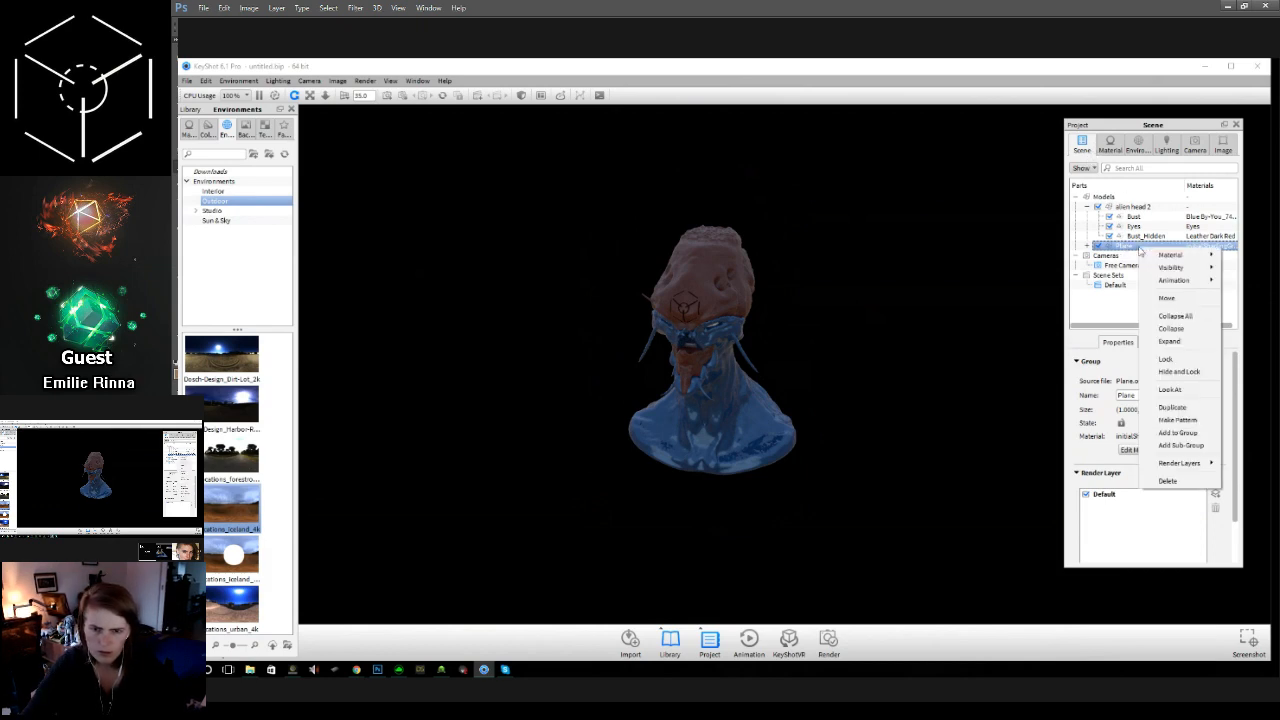
{"action": "left_click", "coordinate": [1199, 299]}
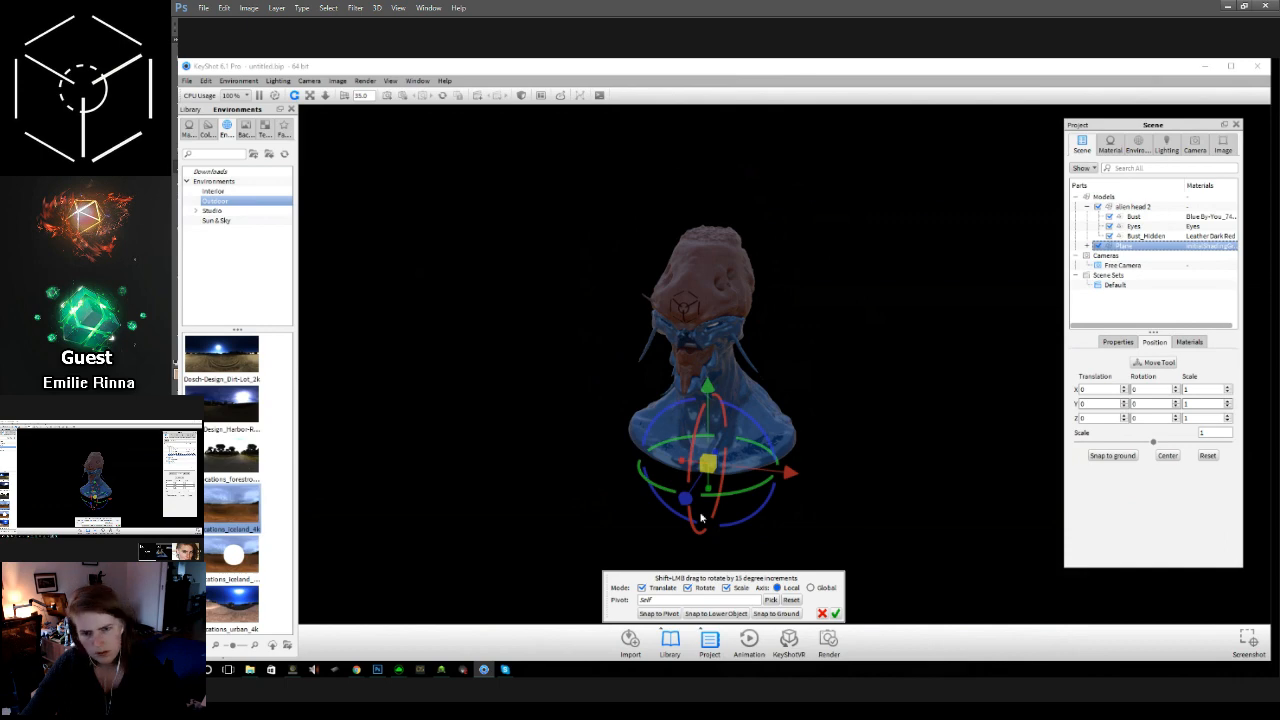
{"action": "left_click_drag", "start_coordinate": [707, 463], "coordinate": [712, 494]}
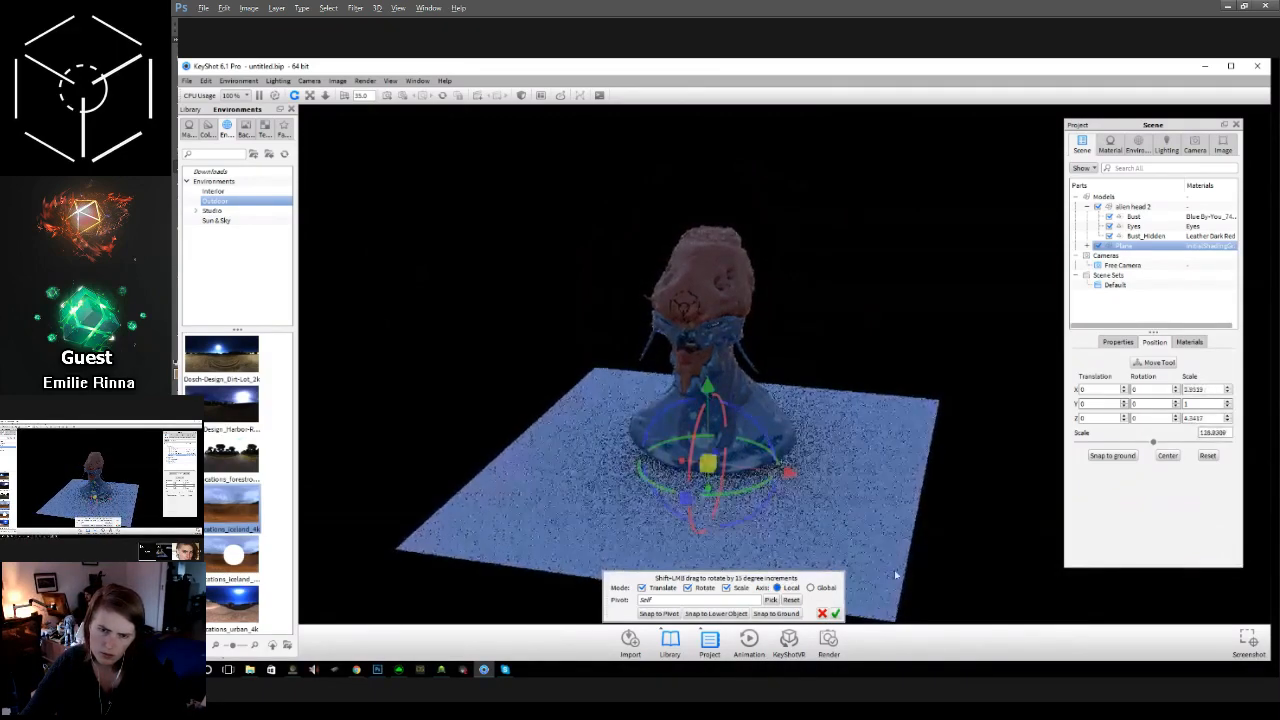
{"action": "left_click", "coordinate": [835, 613]}
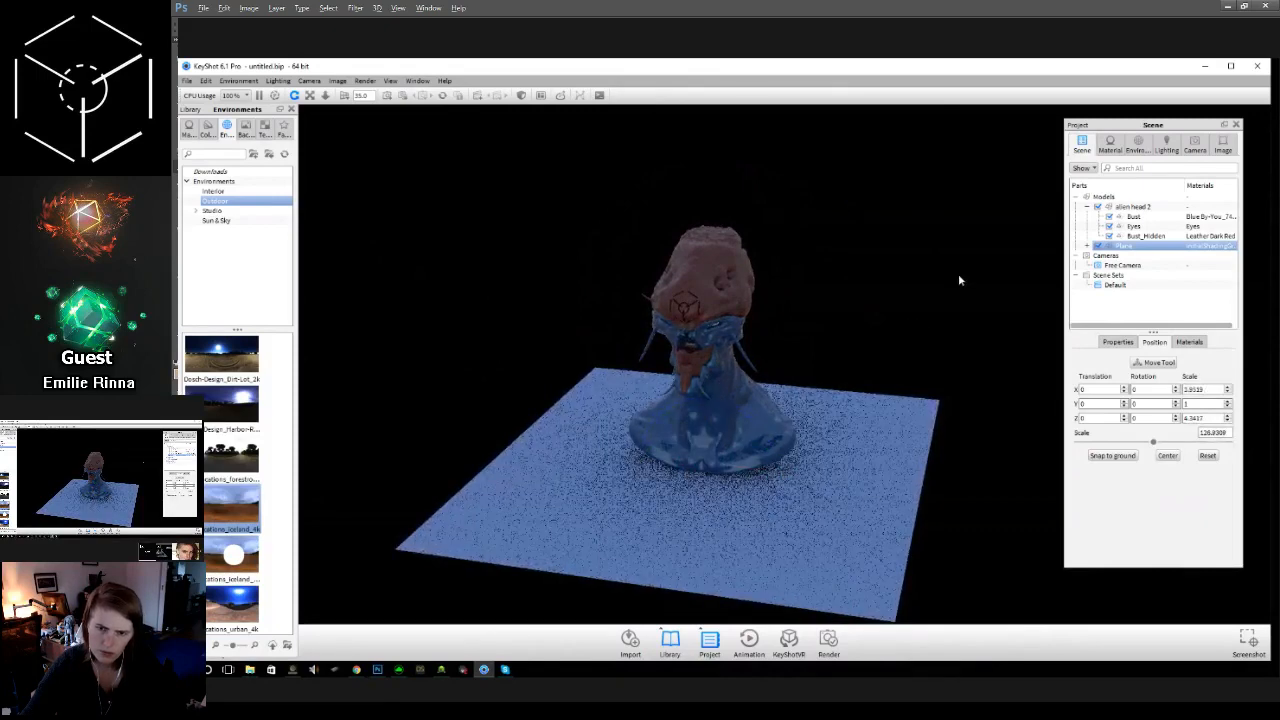
Step: Search the material library for "chrom" and apply the Chrome Black material to the floor plane beneath the bust
{"action": "left_click_drag", "start_coordinate": [958, 273], "coordinate": [840, 280]}
{"action": "left_click", "coordinate": [189, 128]}
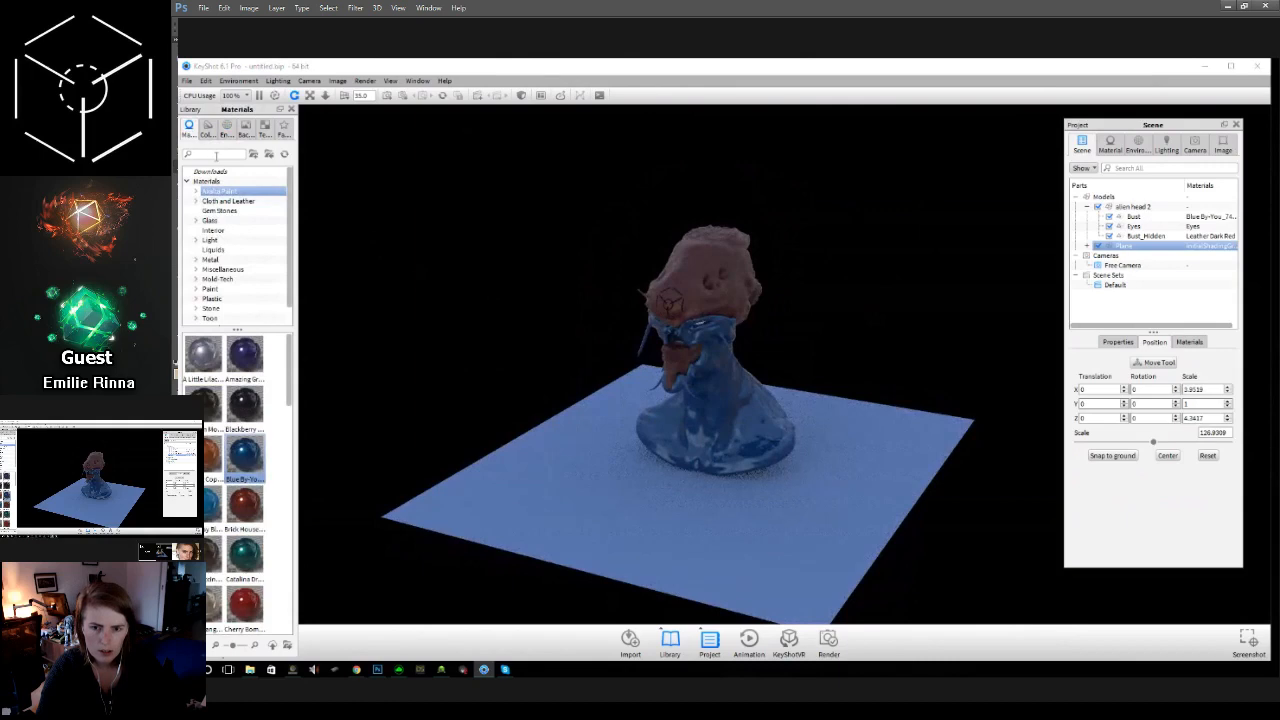
{"action": "left_click", "coordinate": [215, 155]}
{"action": "type", "text": "chrom"}
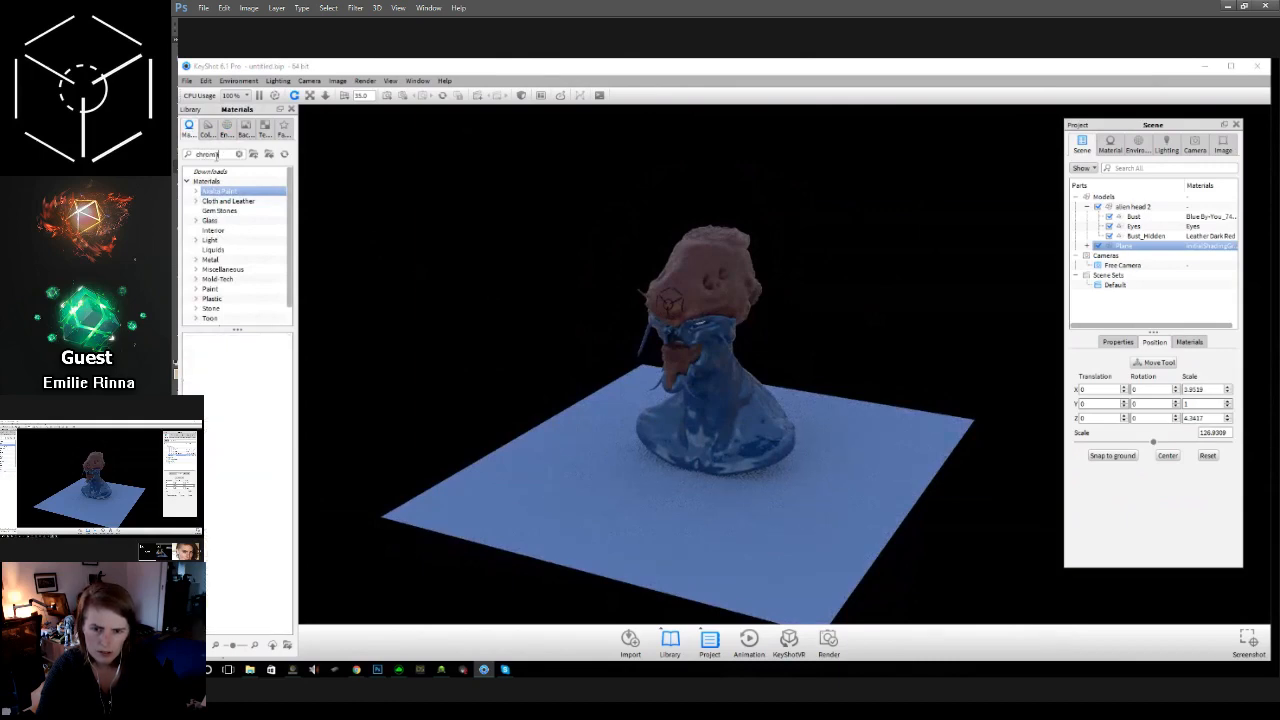
{"action": "type", "text": "a"}
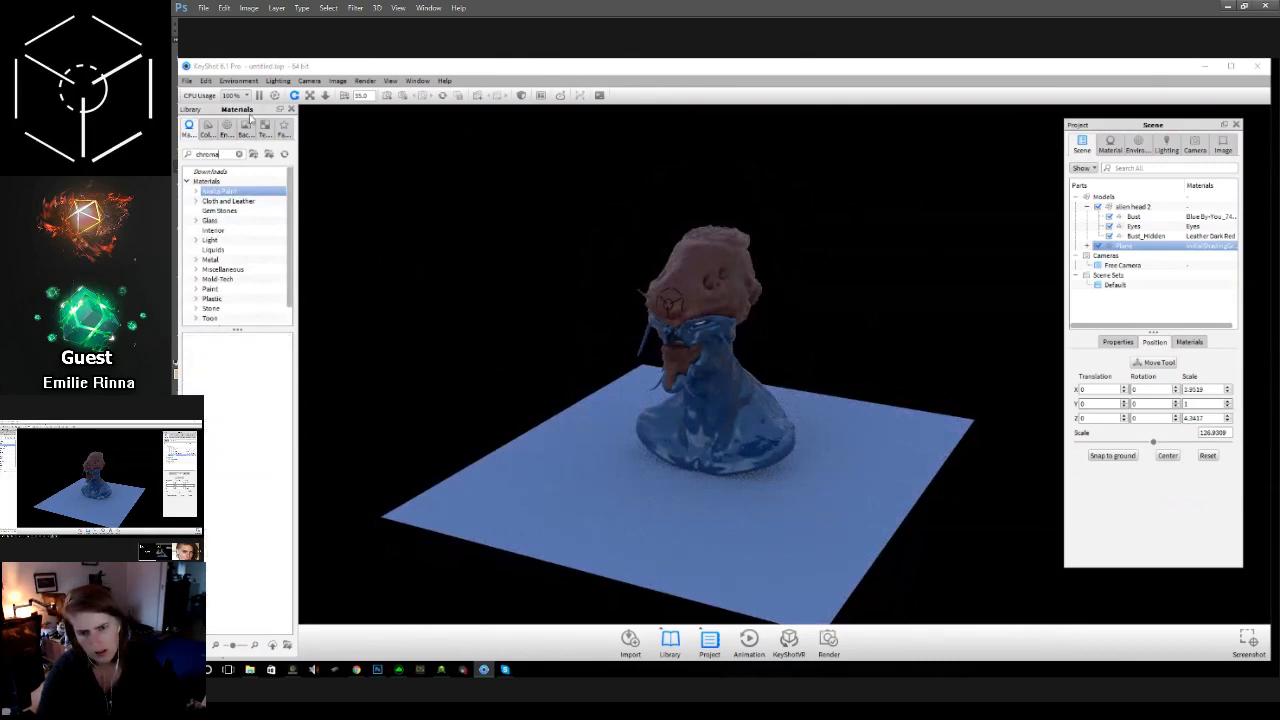
{"action": "key", "text": "BackSpace"}
{"action": "left_click_drag", "start_coordinate": [203, 355], "coordinate": [609, 517]}
{"action": "left_click_drag", "start_coordinate": [911, 346], "coordinate": [705, 330]}
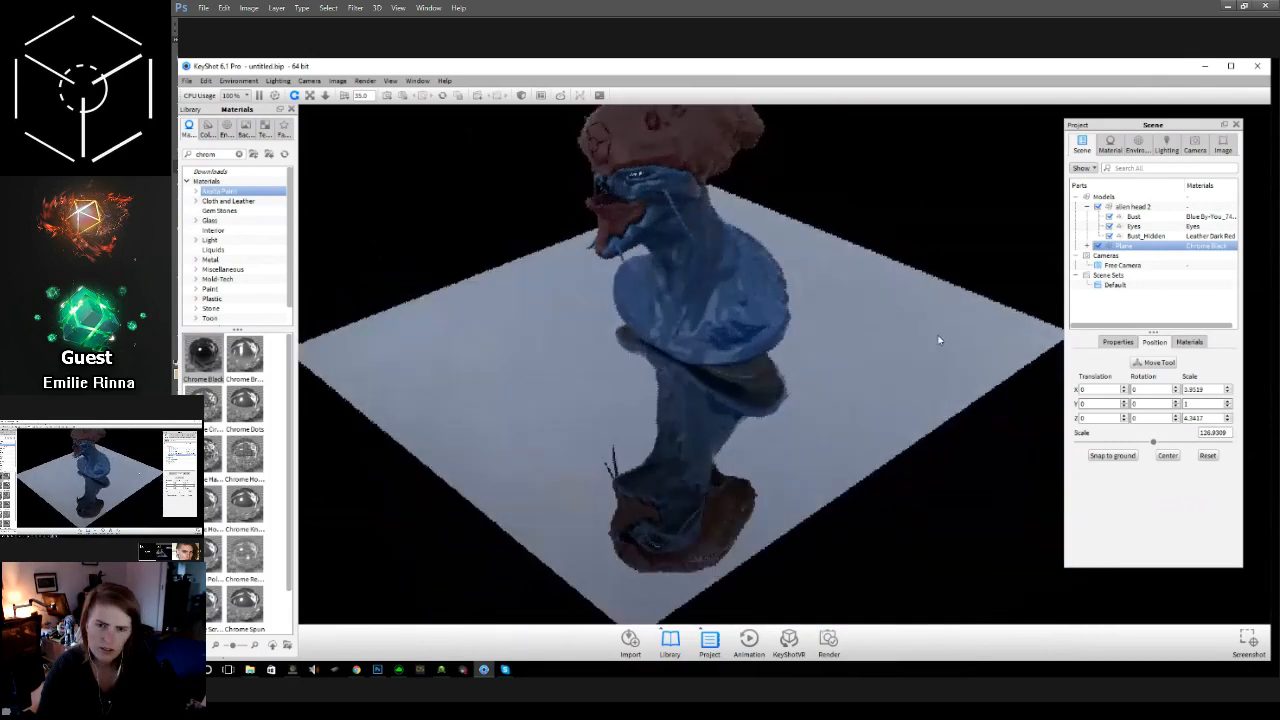
Step: Open the floor plane's Chrome Black material for editing and review the available material types, keeping Metal
{"action": "right_click", "coordinate": [531, 456]}
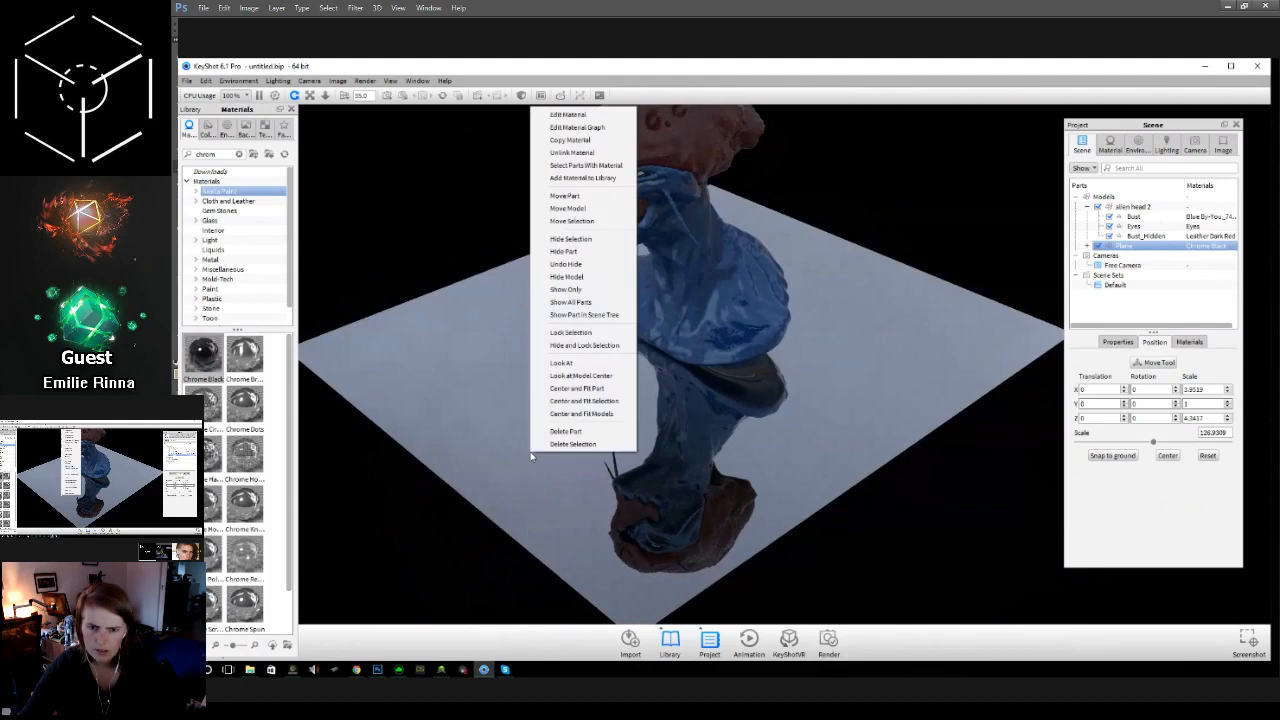
{"action": "left_click", "coordinate": [585, 113]}
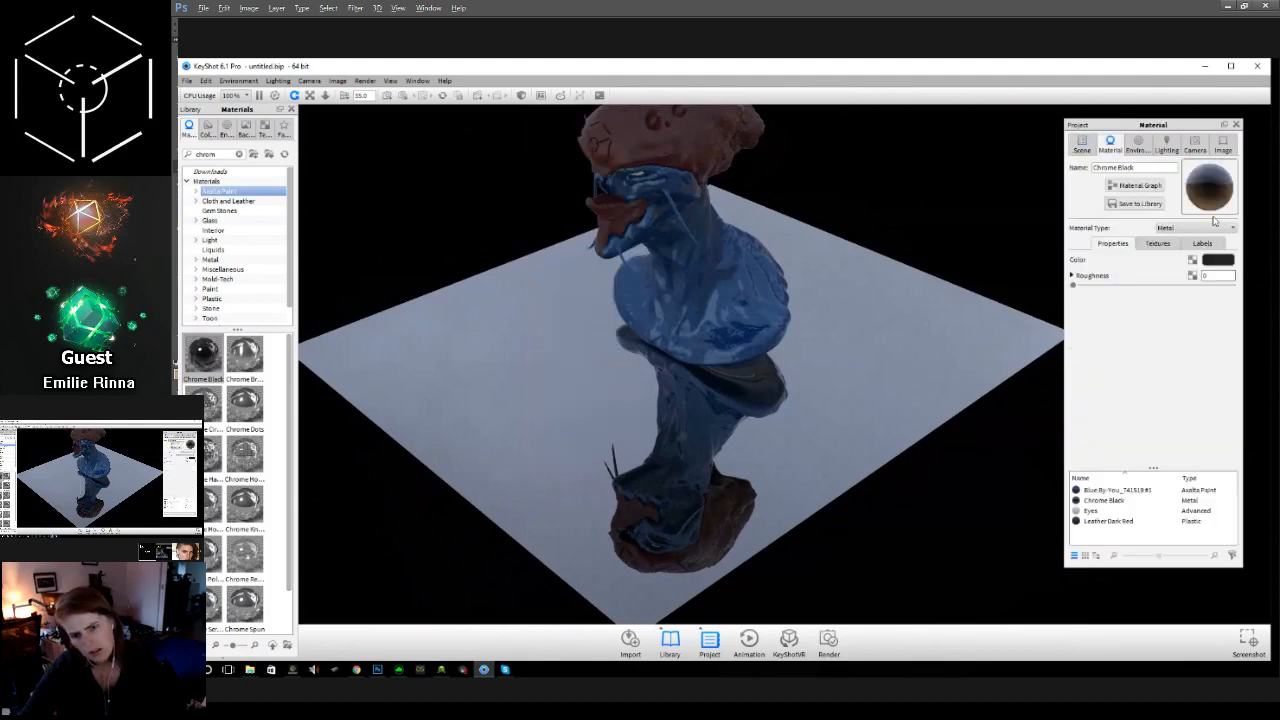
{"action": "left_click", "coordinate": [1191, 229]}
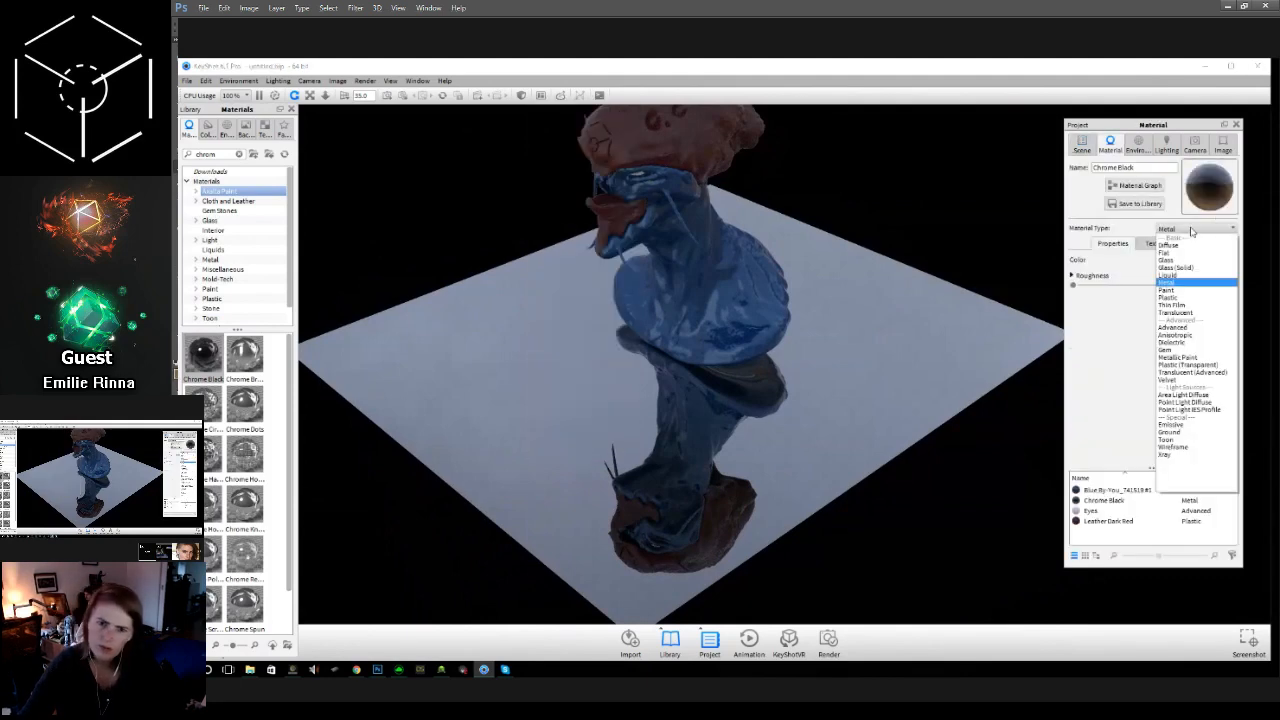
{"action": "left_click", "coordinate": [1211, 230]}
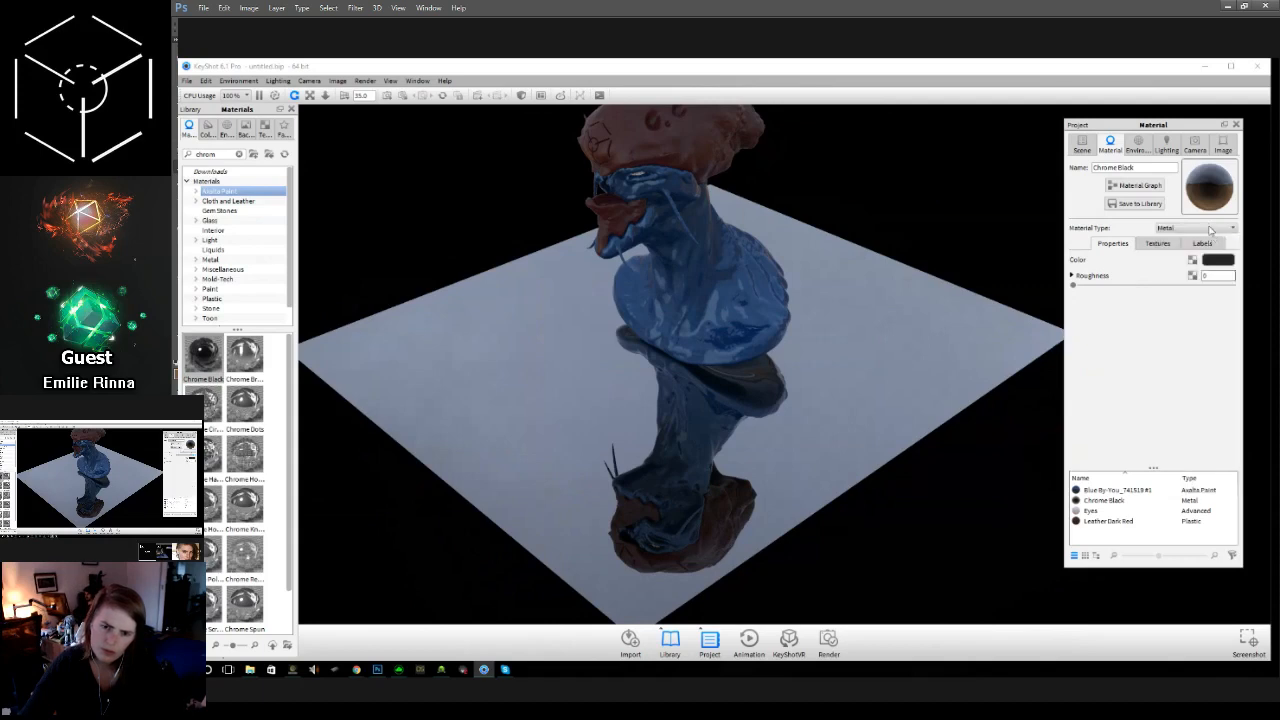
Step: Try a Noise (Fractal) colour texture on the floor's Chrome Black material, then disable it
{"action": "left_click", "coordinate": [1157, 244]}
{"action": "left_click", "coordinate": [1208, 316]}
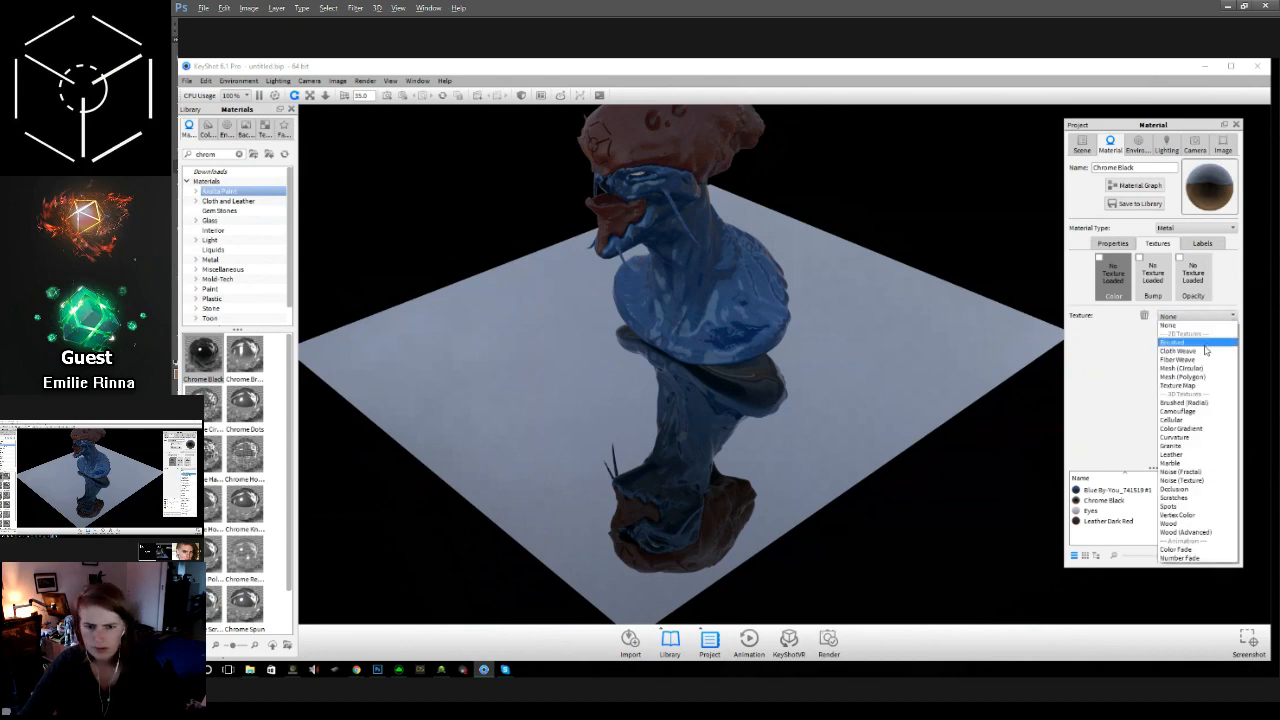
{"action": "left_click", "coordinate": [1206, 473]}
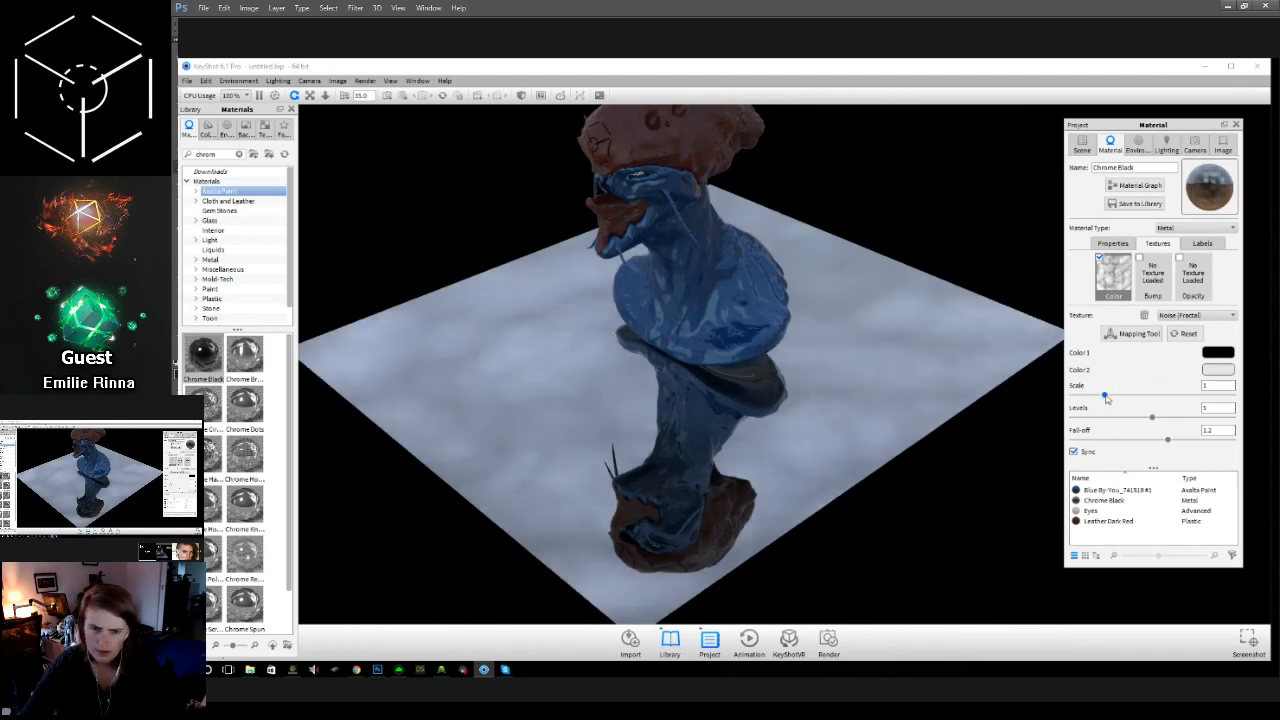
{"action": "left_click", "coordinate": [1099, 259]}
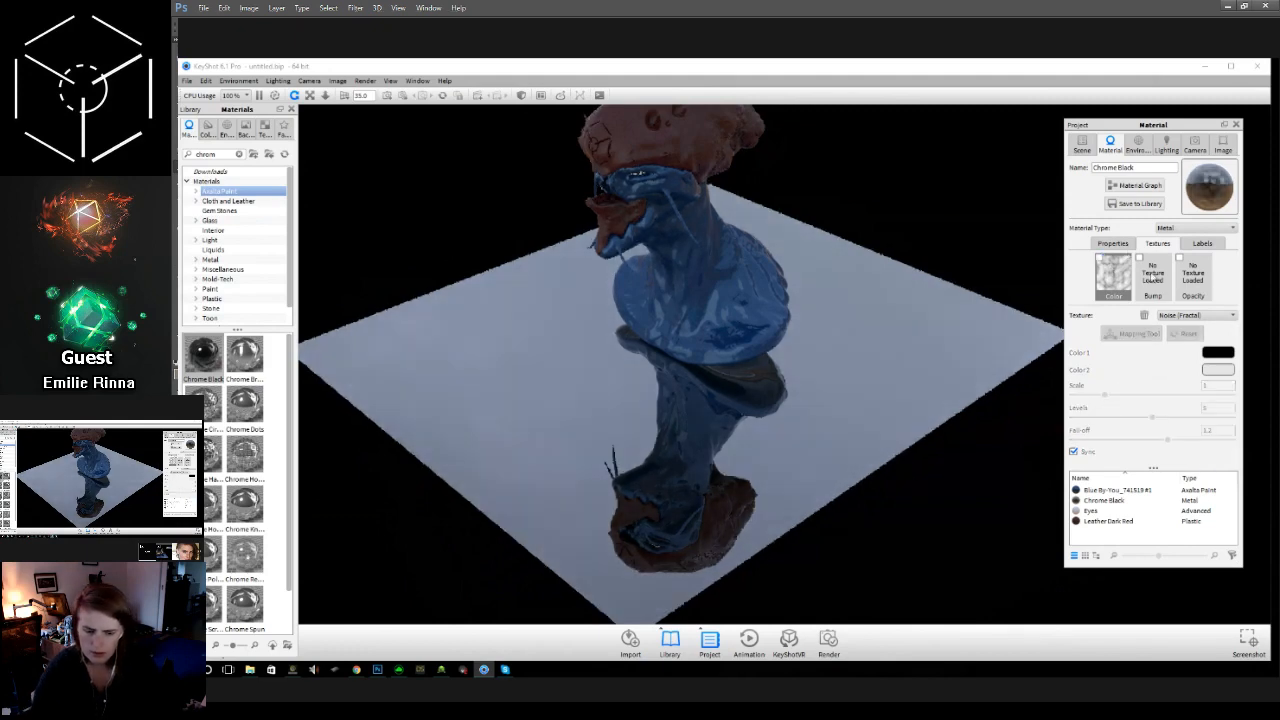
{"action": "left_click", "coordinate": [1152, 273]}
{"action": "left_click", "coordinate": [1140, 259]}
{"action": "left_click", "coordinate": [1198, 318]}
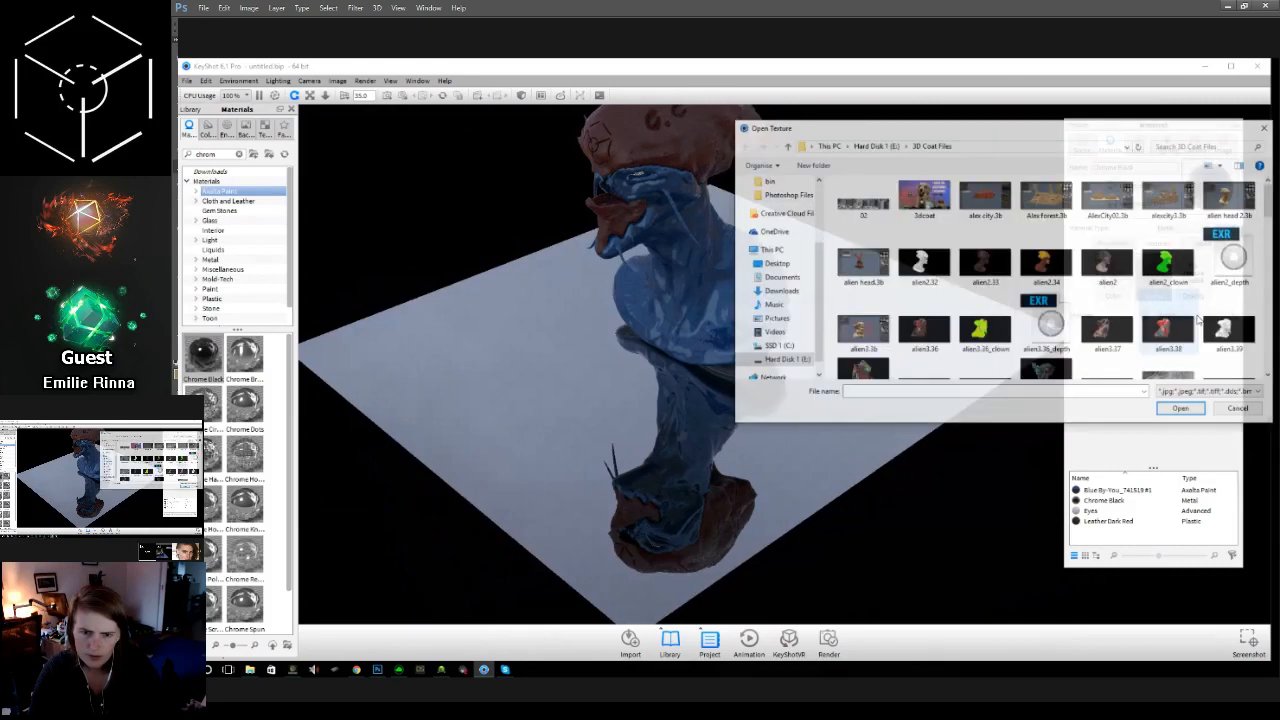
{"action": "left_click", "coordinate": [1240, 411]}
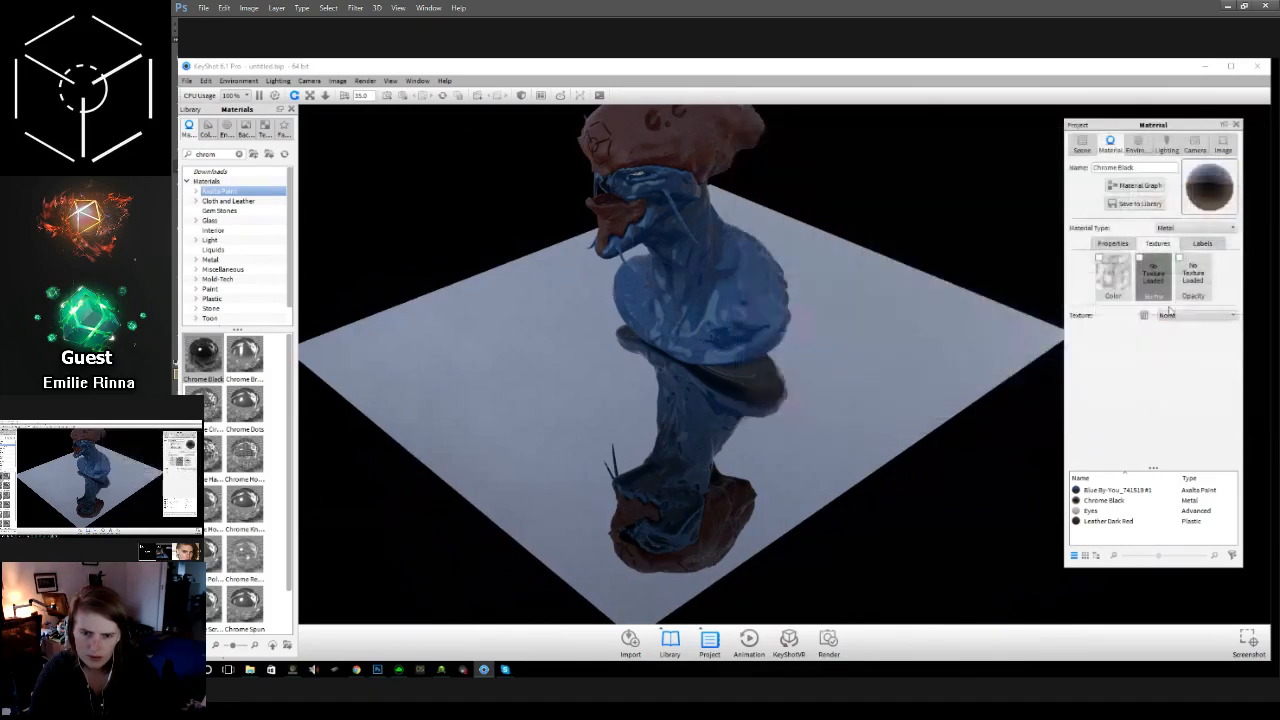
{"action": "left_click", "coordinate": [1138, 260]}
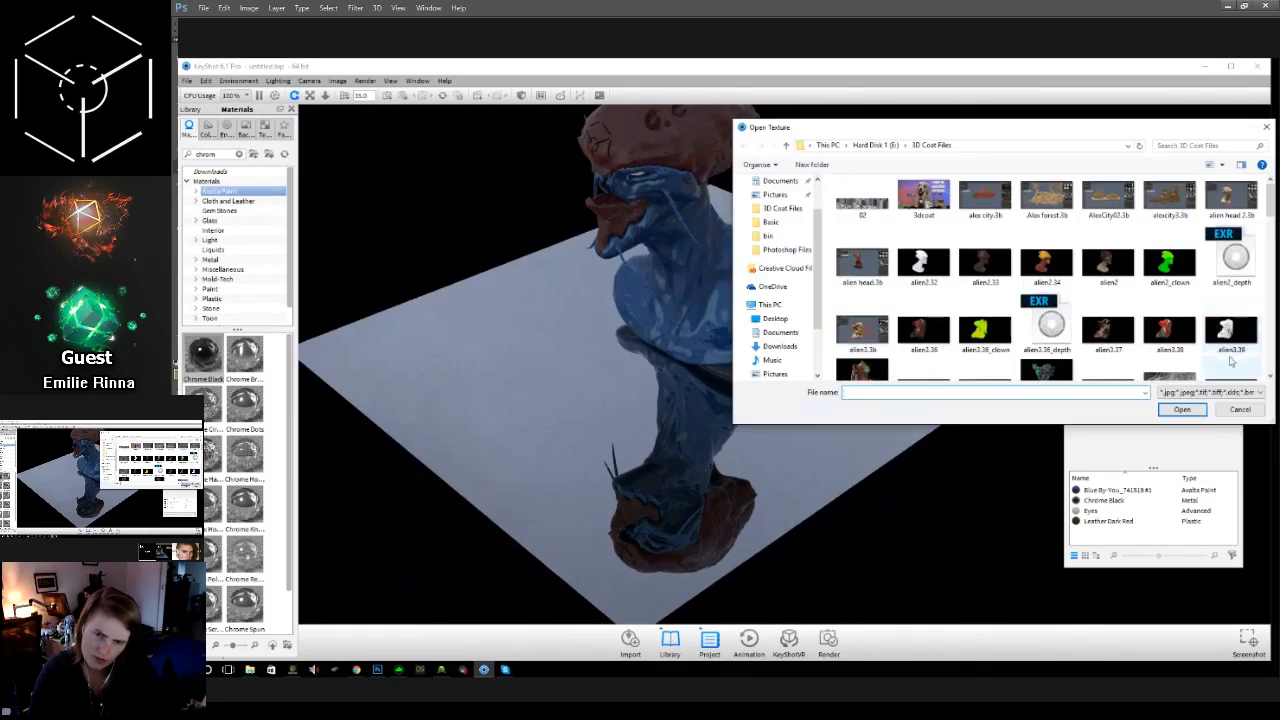
{"action": "left_click", "coordinate": [1238, 411]}
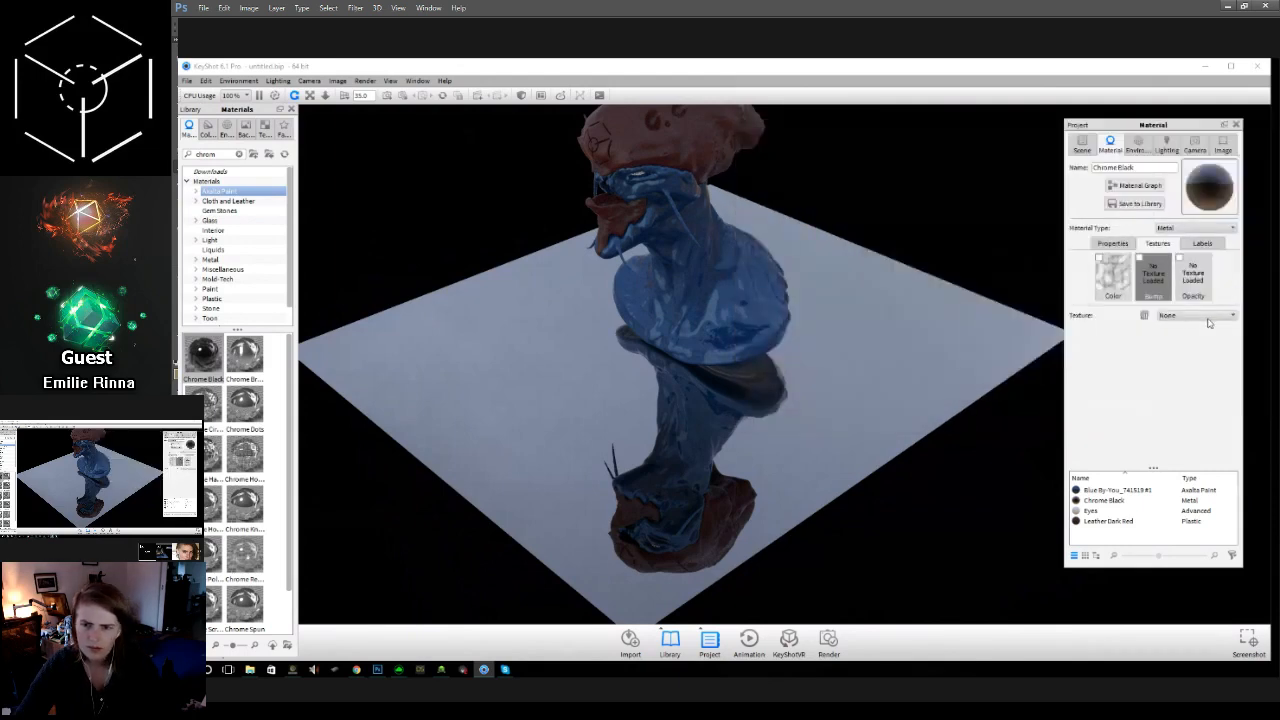
Step: Give the floor material a Noise (Fractal) bump texture and reduce its scale to 0.27 for fine ripples
{"action": "left_click", "coordinate": [1208, 318]}
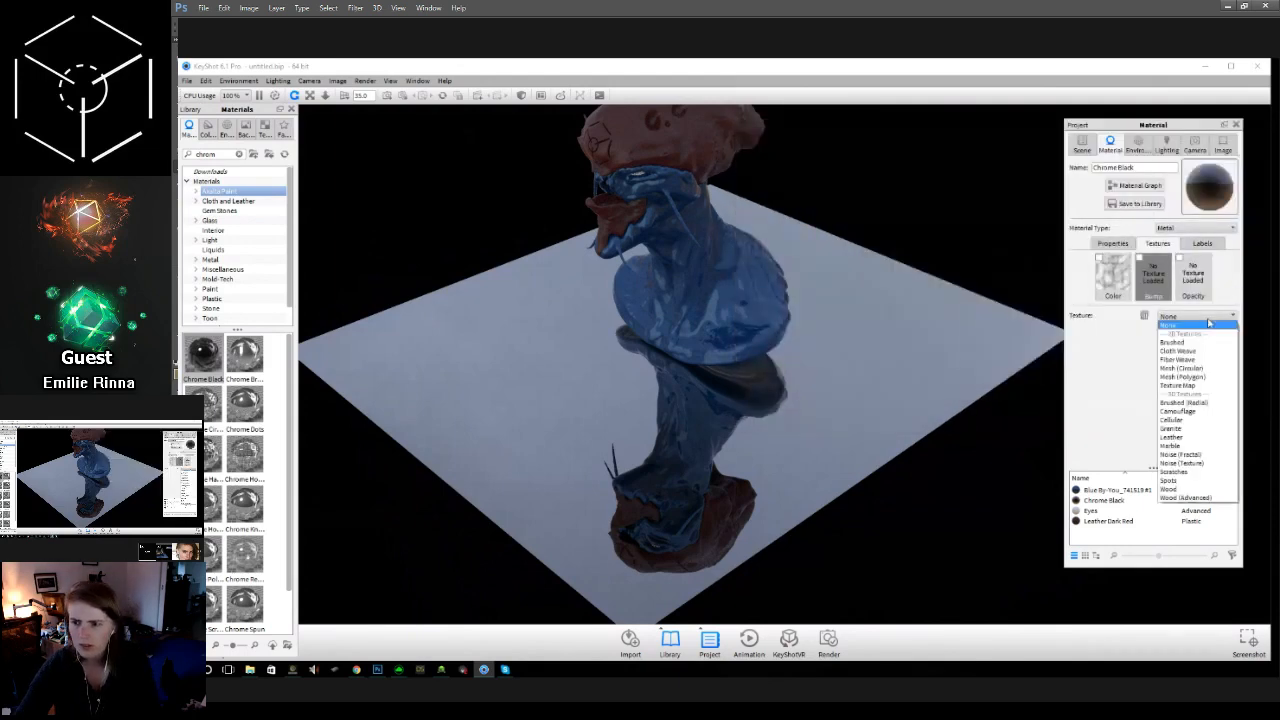
{"action": "left_click", "coordinate": [1204, 455]}
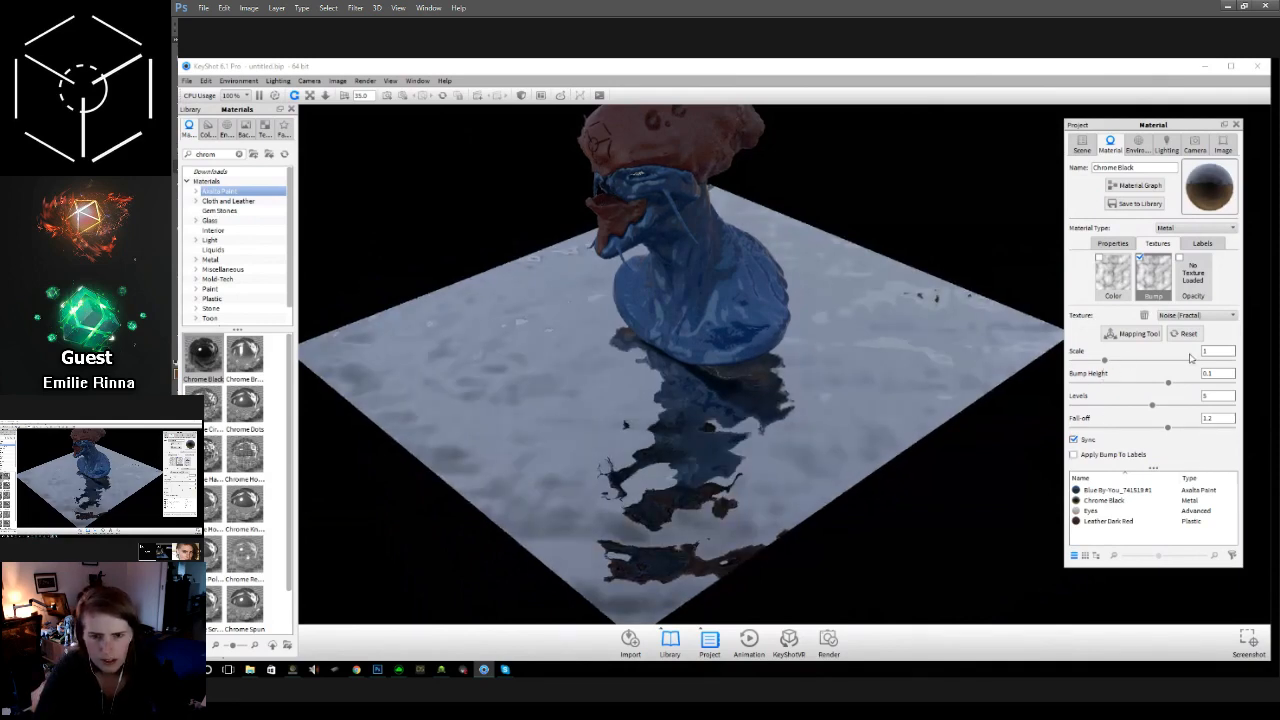
{"action": "left_click_drag", "start_coordinate": [1104, 360], "coordinate": [1075, 363]}
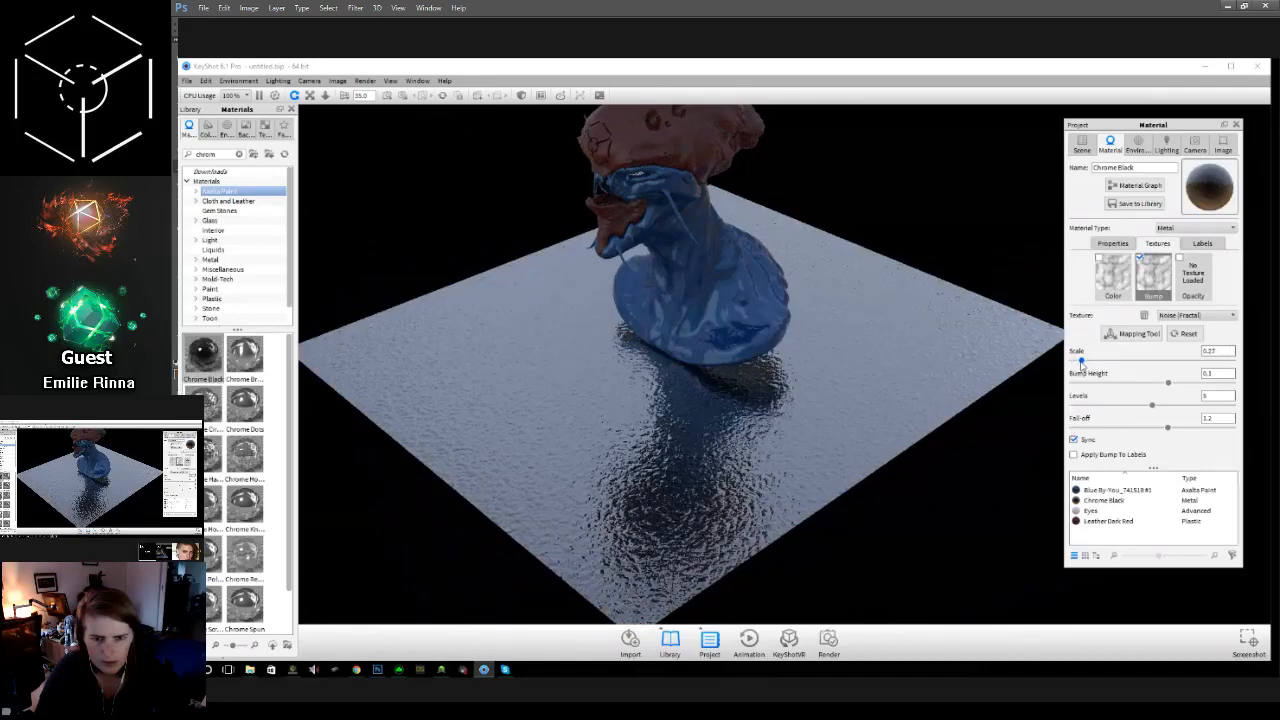
{"action": "left_click_drag", "start_coordinate": [1081, 362], "coordinate": [1081, 365]}
Step: Examine the bust's reflection in the rippled floor from several angles and up close
{"action": "left_click_drag", "start_coordinate": [848, 367], "coordinate": [1009, 327]}
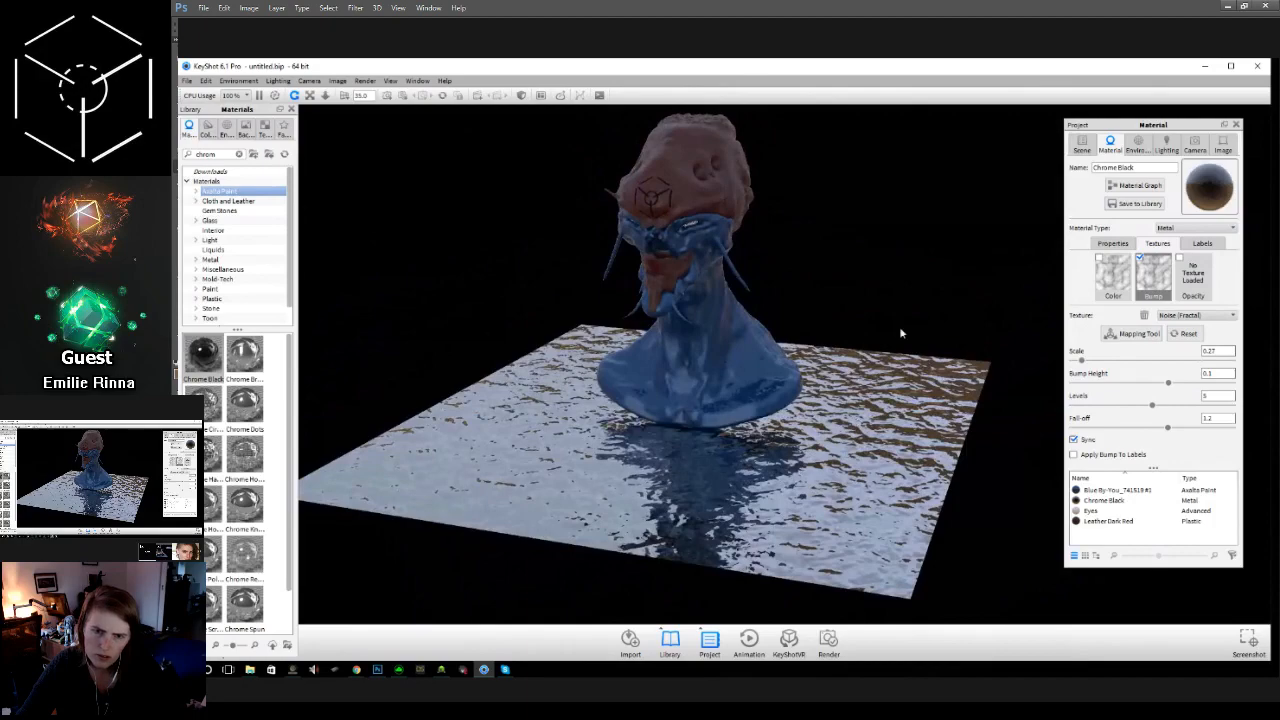
{"action": "left_click_drag", "start_coordinate": [907, 319], "coordinate": [940, 316]}
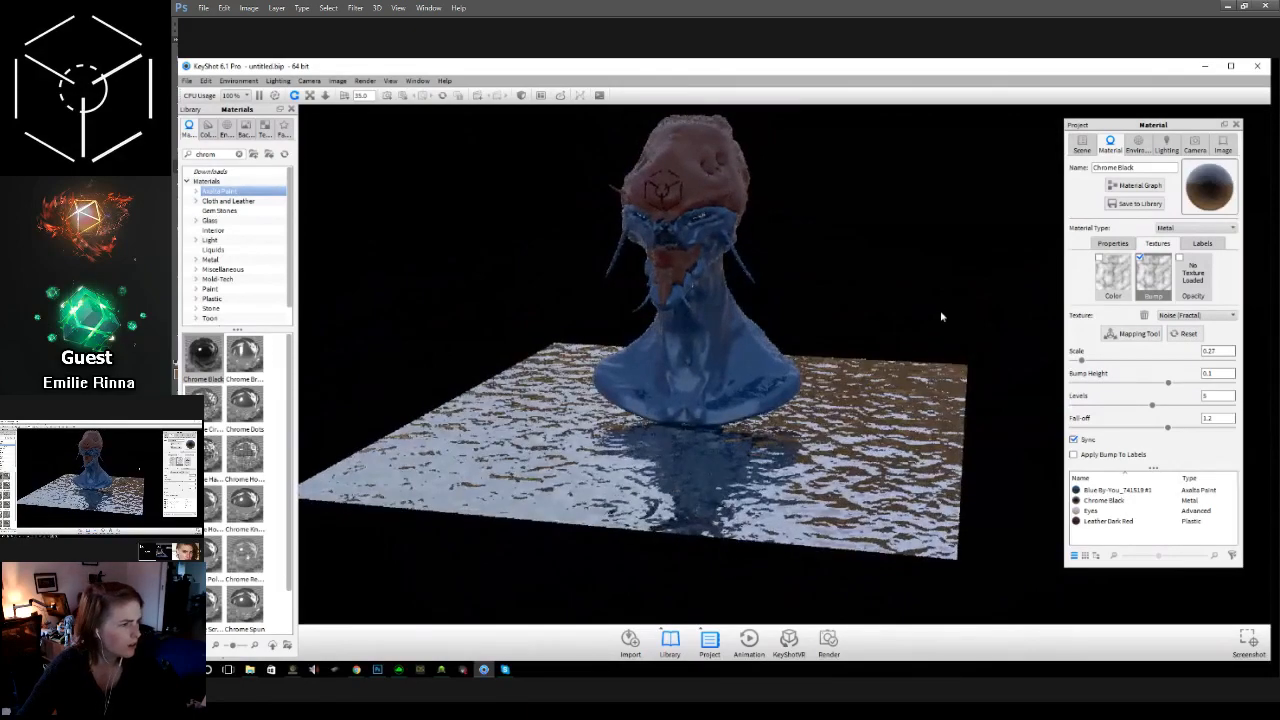
{"action": "left_click_drag", "start_coordinate": [940, 314], "coordinate": [890, 315]}
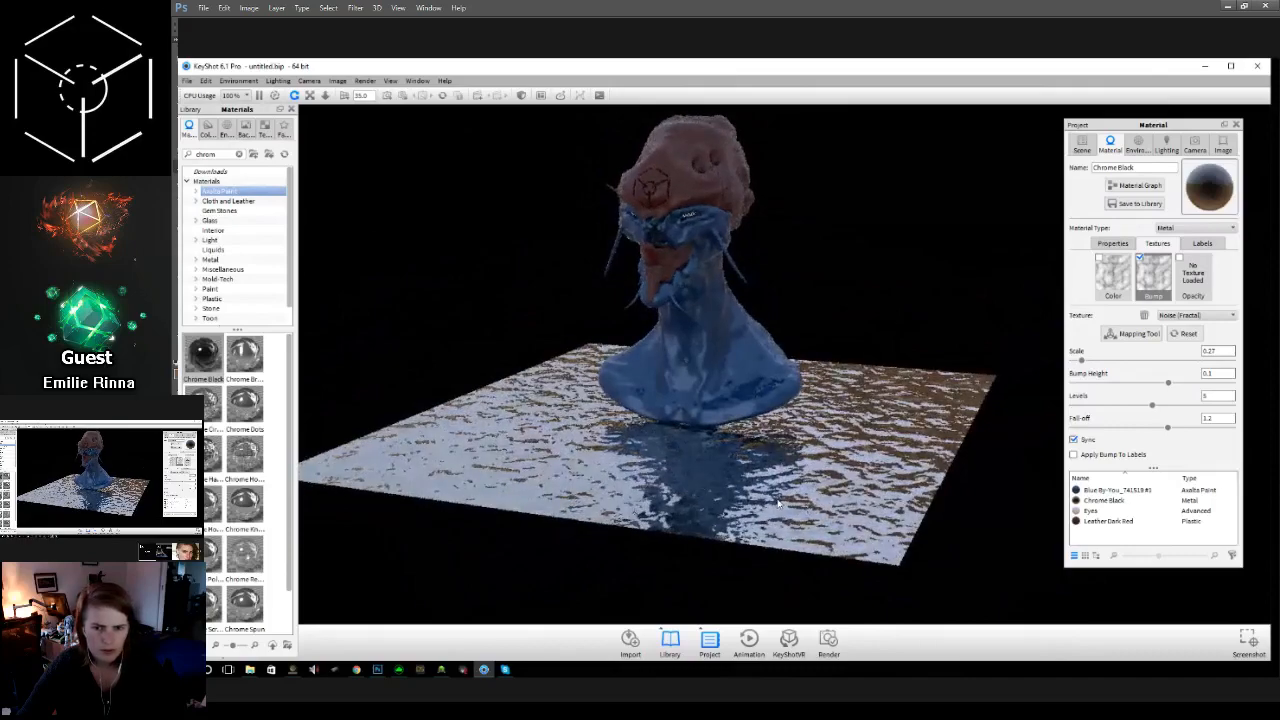
{"action": "scroll", "coordinate": [779, 505], "scroll_direction": "up", "scroll_amount": 3}
{"action": "scroll", "coordinate": [779, 505], "scroll_direction": "up", "scroll_amount": 2}
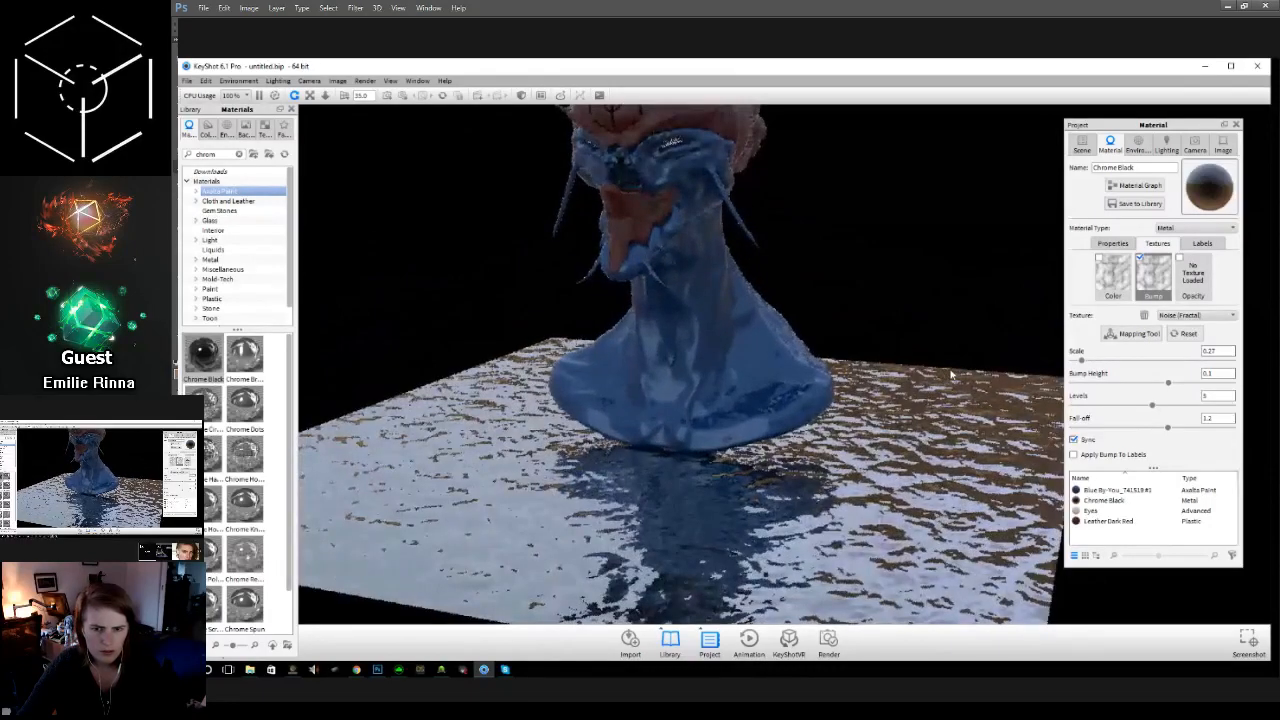
{"action": "scroll", "coordinate": [952, 376], "scroll_direction": "up", "scroll_amount": 2}
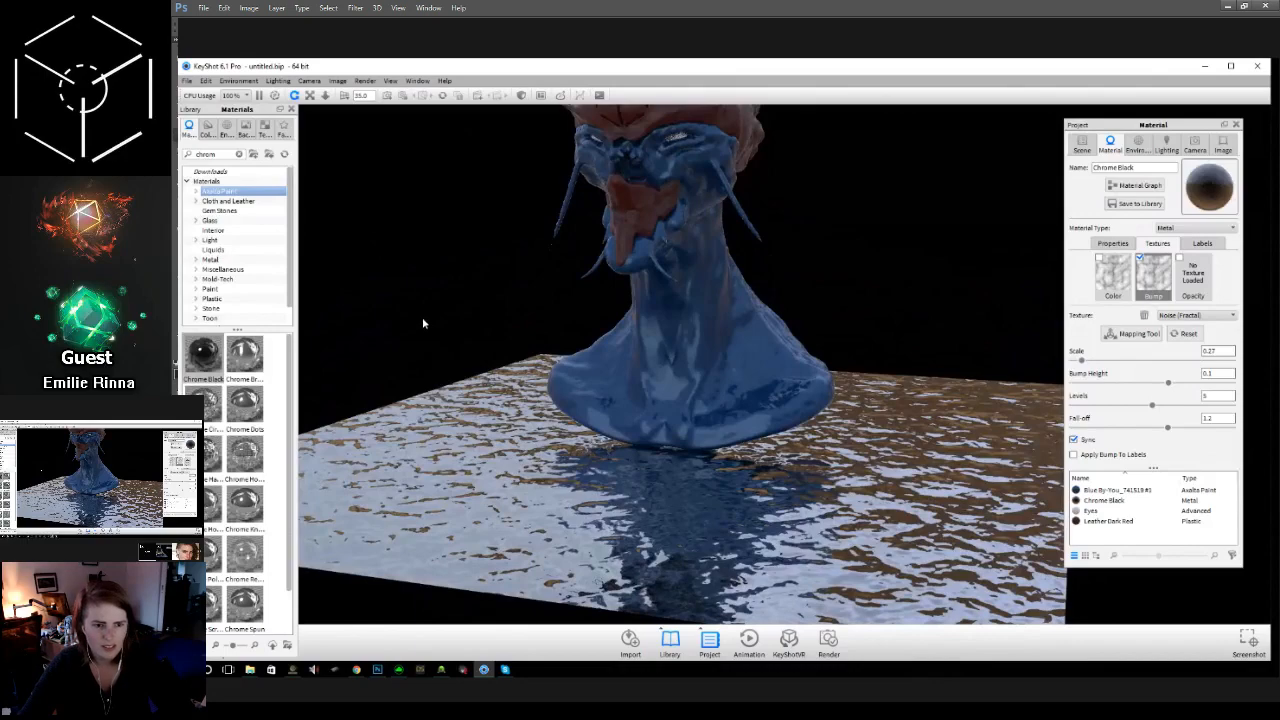
{"action": "mouse_move", "coordinate": [422, 323]}
{"action": "left_mouse_down"}
{"action": "mouse_move", "coordinate": [657, 334]}
{"action": "mouse_move", "coordinate": [400, 315]}
{"action": "left_mouse_up"}
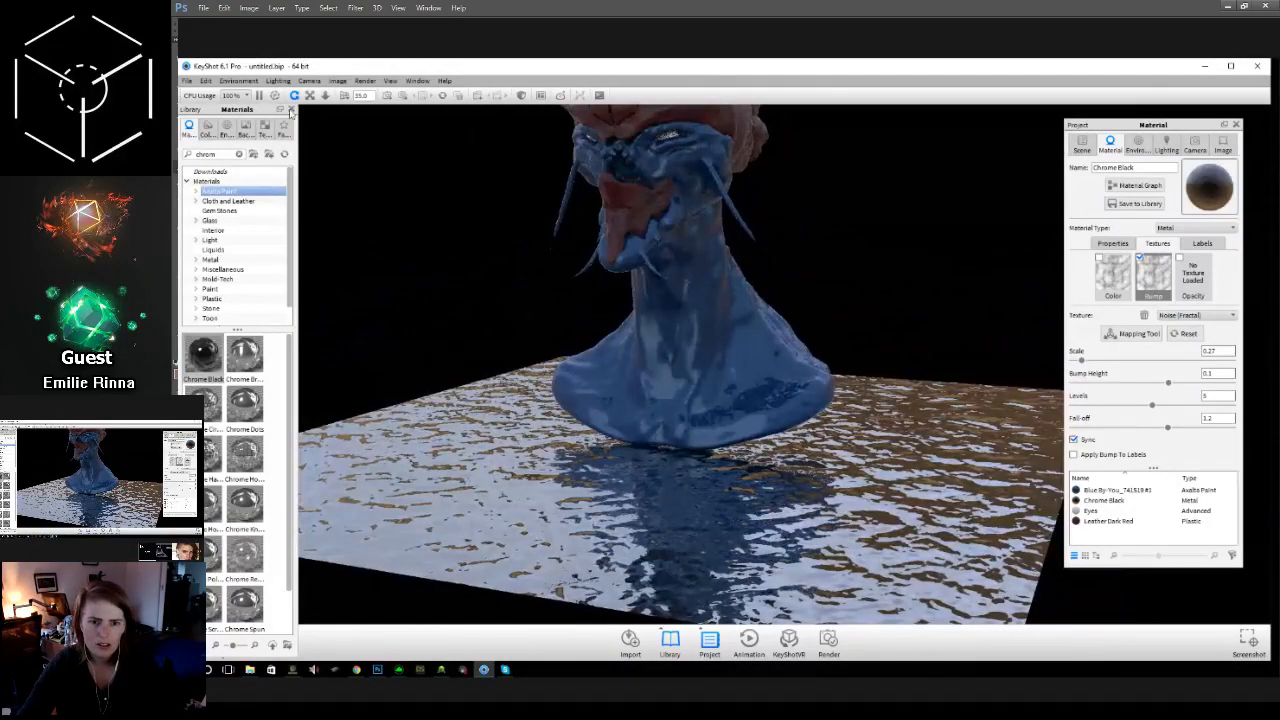
{"action": "left_click", "coordinate": [185, 81]}
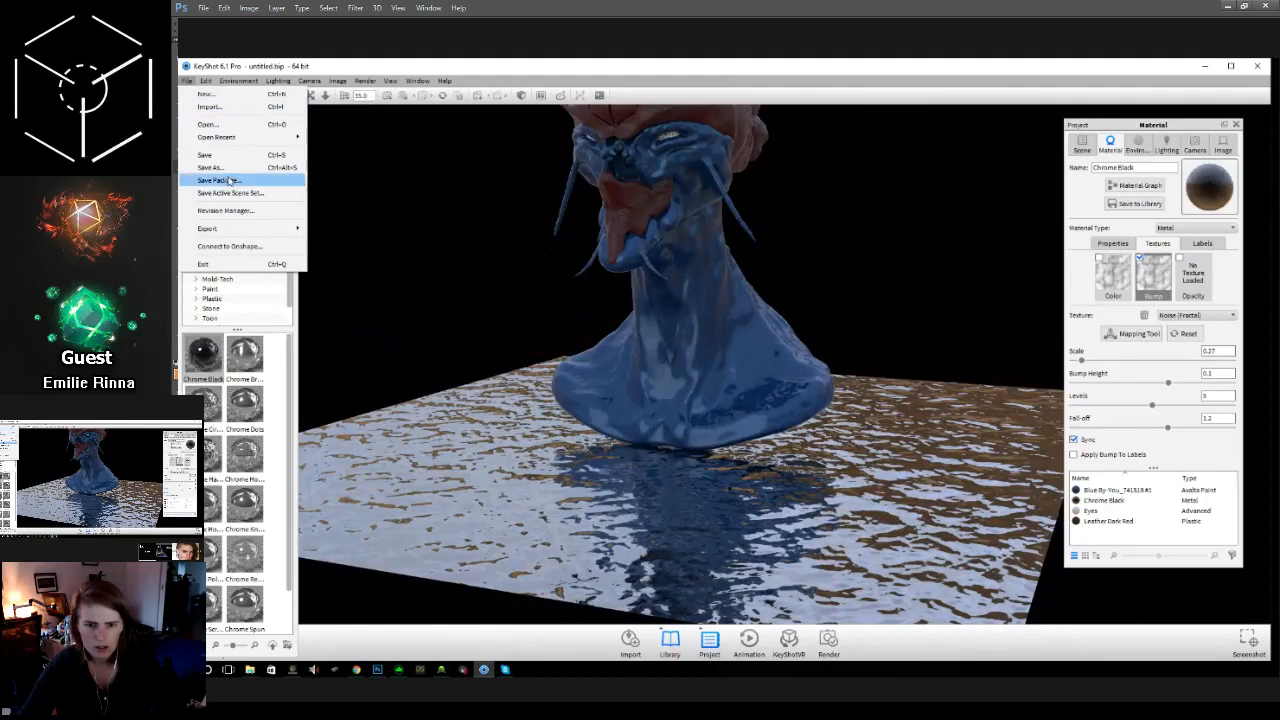
{"action": "left_click", "coordinate": [228, 108]}
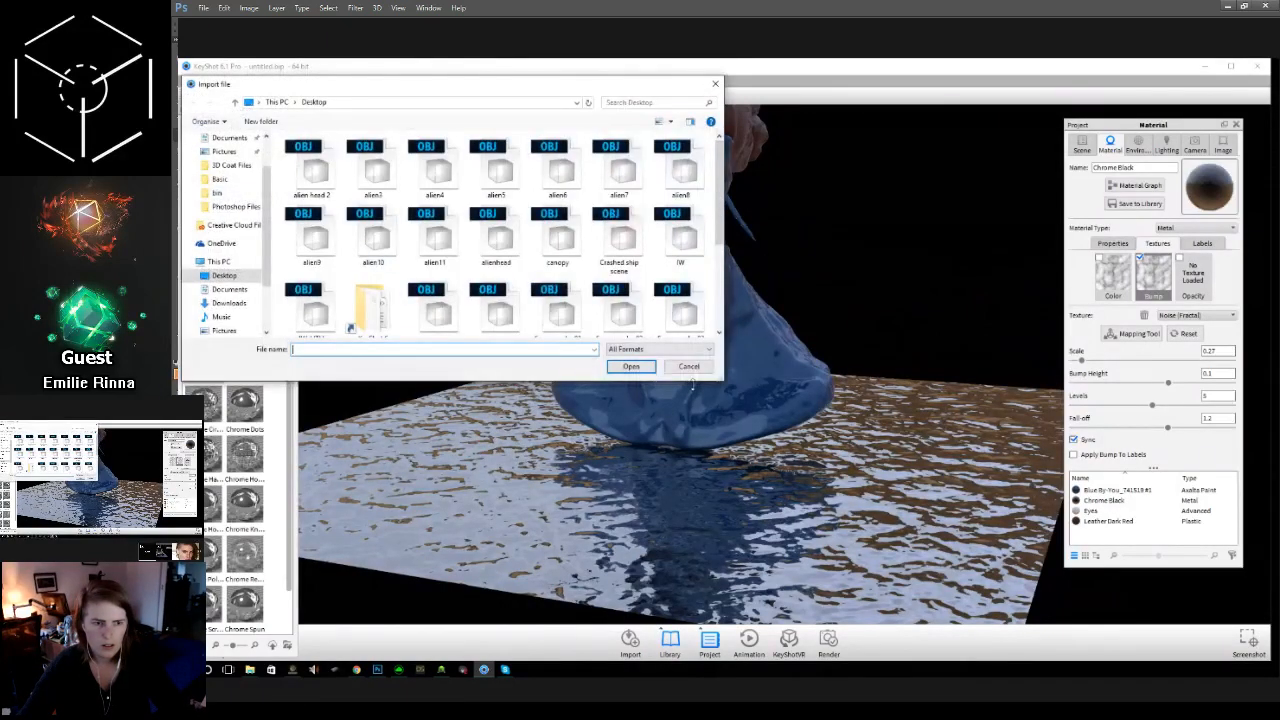
{"action": "left_click", "coordinate": [689, 366]}
Step: Open the IW_Lith_2 scene from the 3D Coat Files folder, discarding the bust scene's changes and the HDRI Editor modifications
{"action": "left_click", "coordinate": [187, 80]}
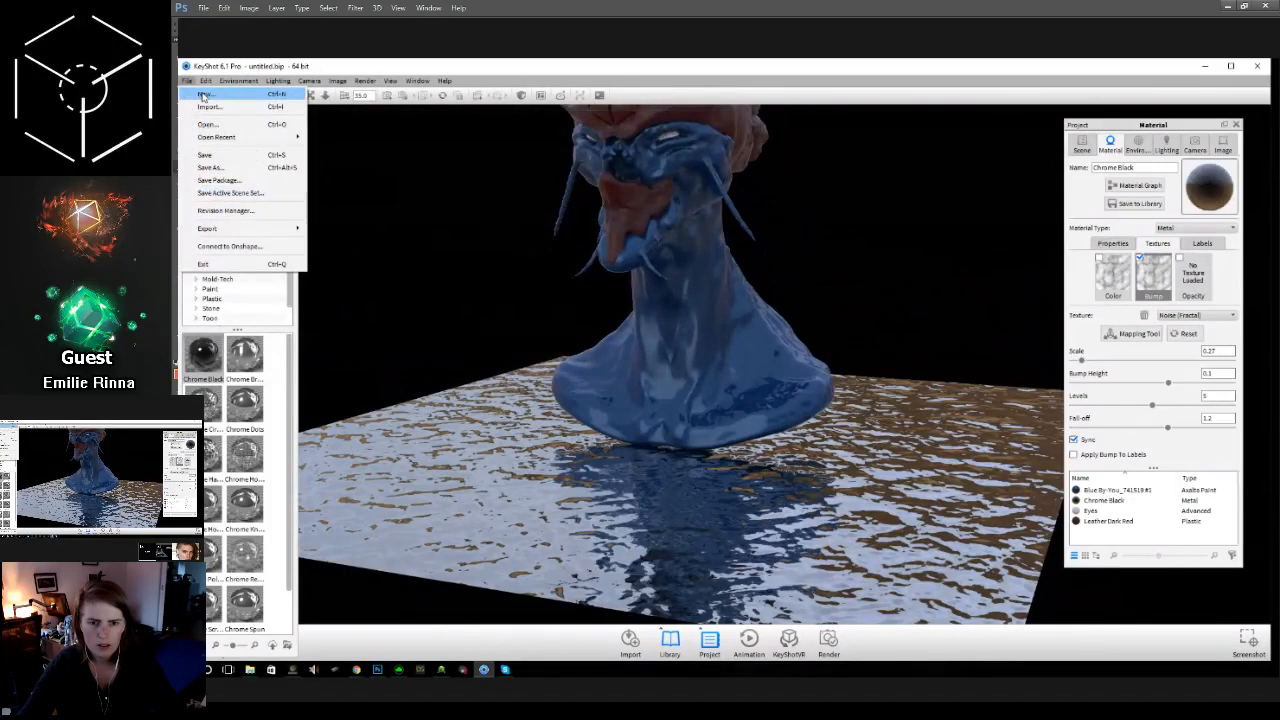
{"action": "left_click", "coordinate": [208, 124]}
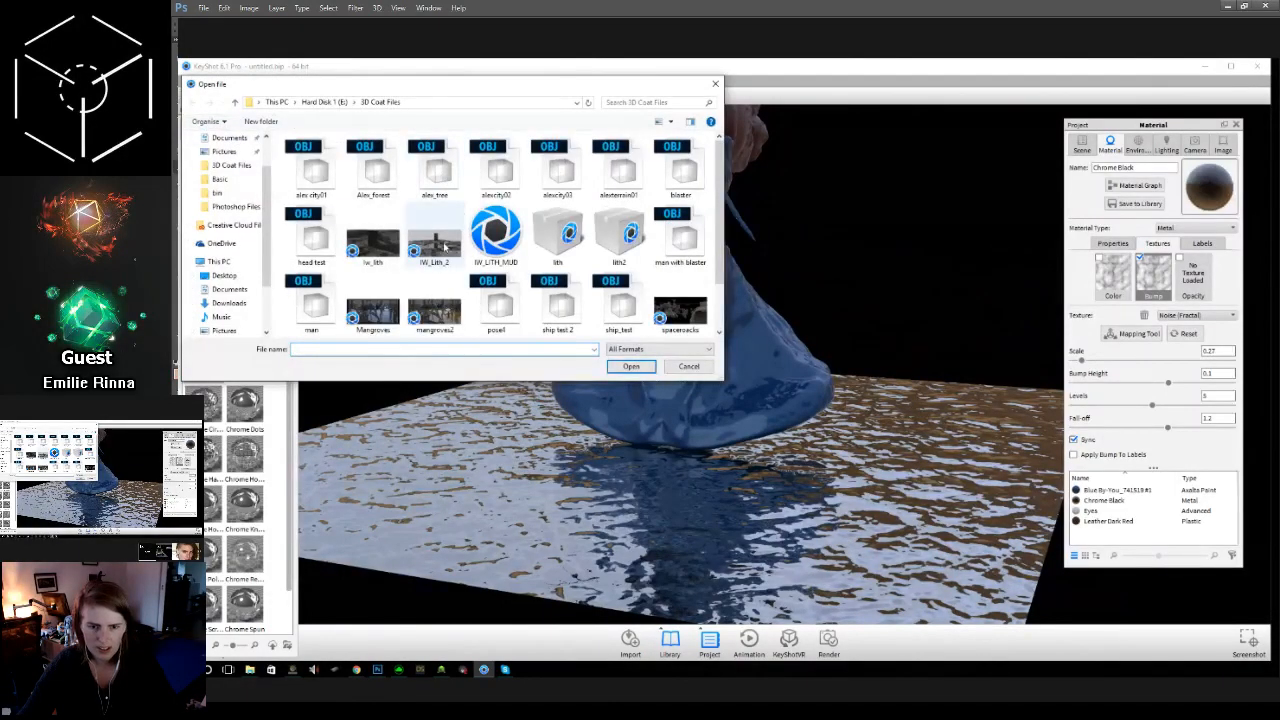
{"action": "left_click", "coordinate": [445, 247]}
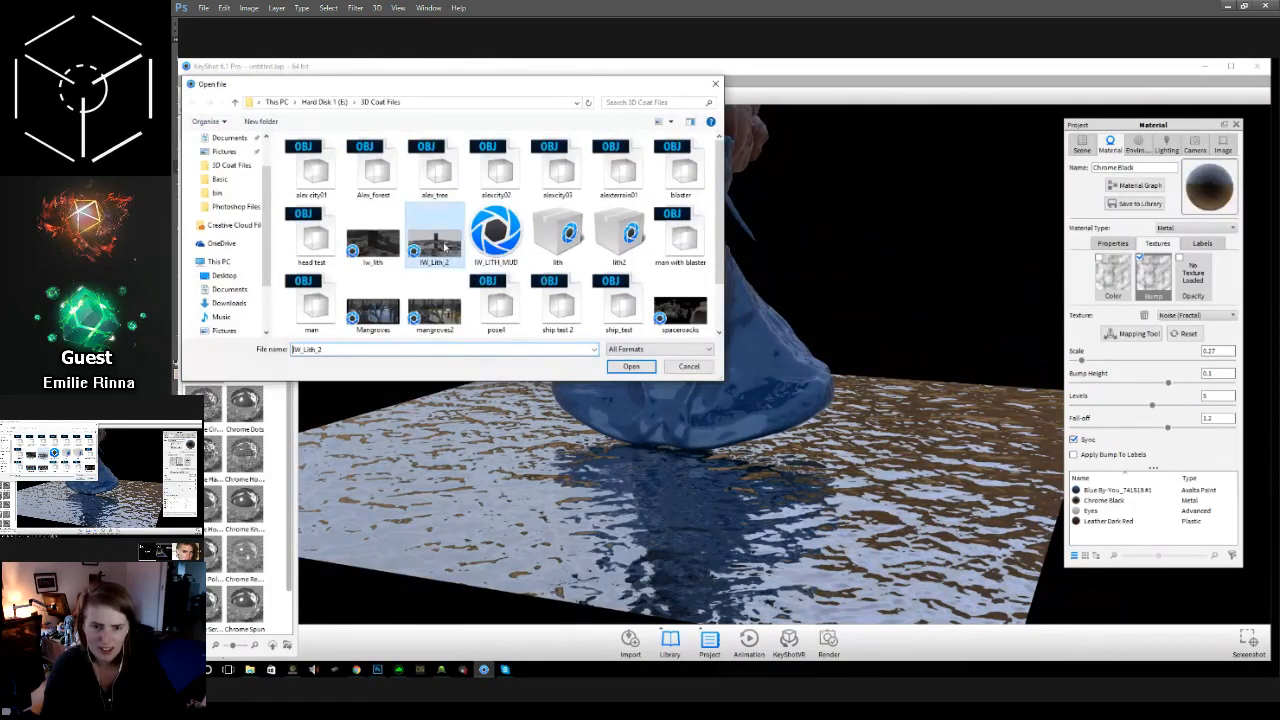
{"action": "left_click", "coordinate": [630, 367]}
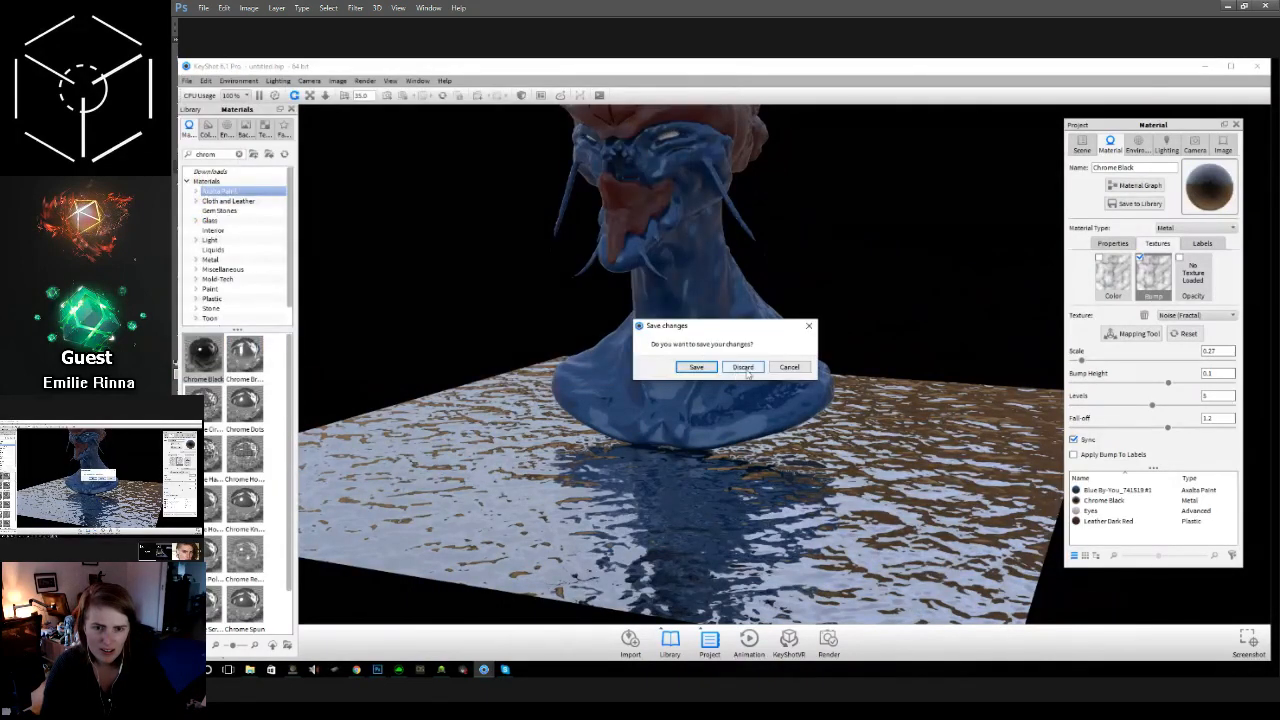
{"action": "left_click", "coordinate": [745, 368]}
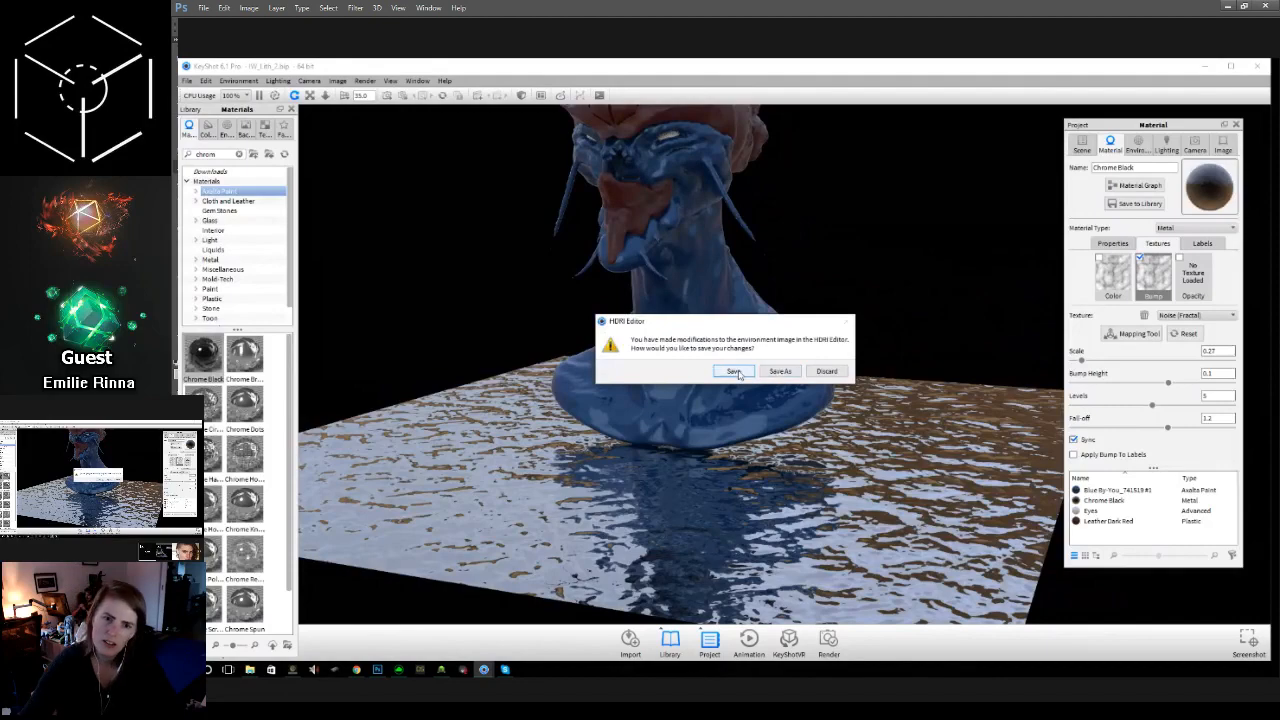
{"action": "left_click", "coordinate": [822, 371]}
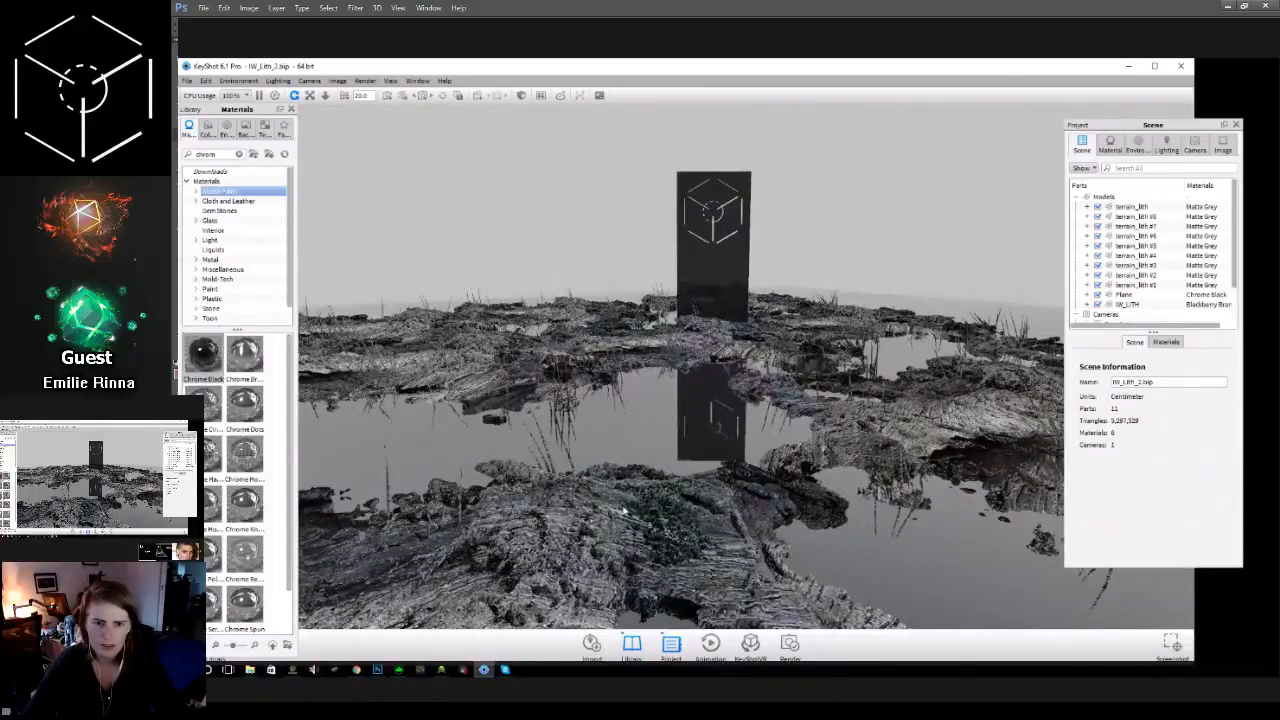
Step: Examine from farther out and above how the terrain pieces and reflective plane are arranged around the monolith, and check the scene's cameras
{"action": "left_click_drag", "start_coordinate": [622, 510], "coordinate": [562, 488]}
{"action": "scroll", "coordinate": [566, 486], "scroll_direction": "down", "scroll_amount": 5}
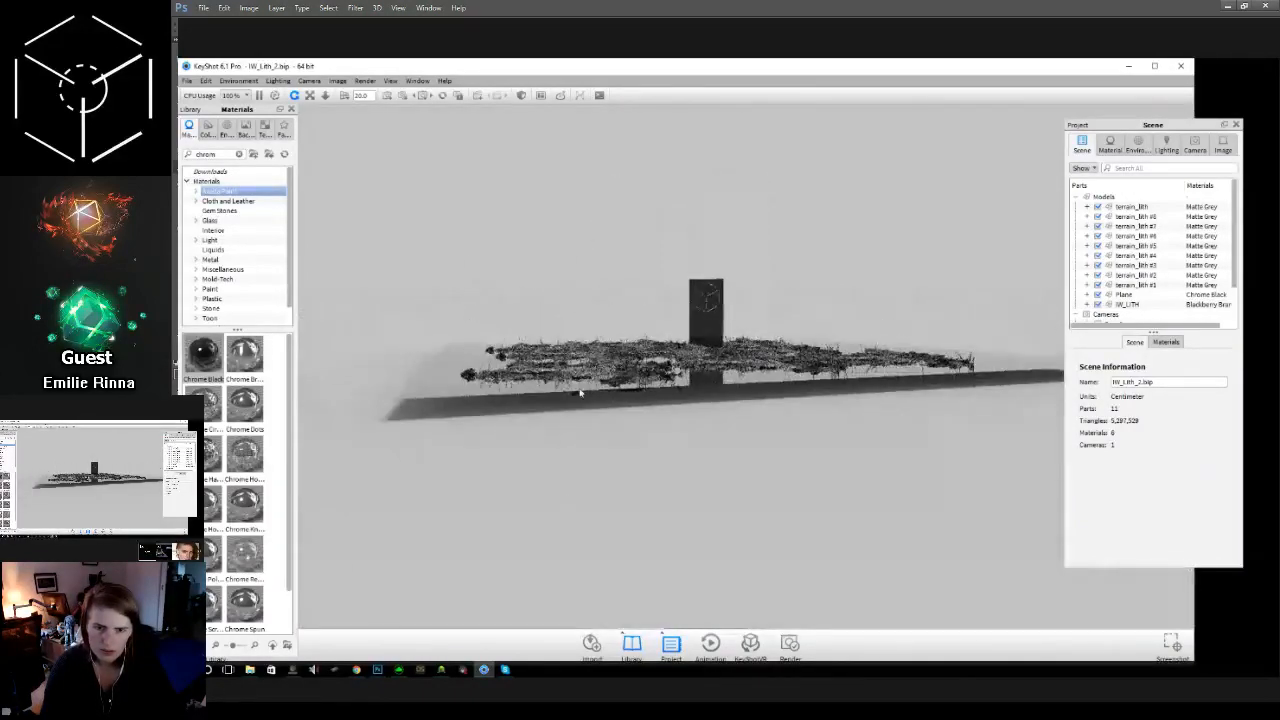
{"action": "left_click_drag", "start_coordinate": [580, 393], "coordinate": [544, 437]}
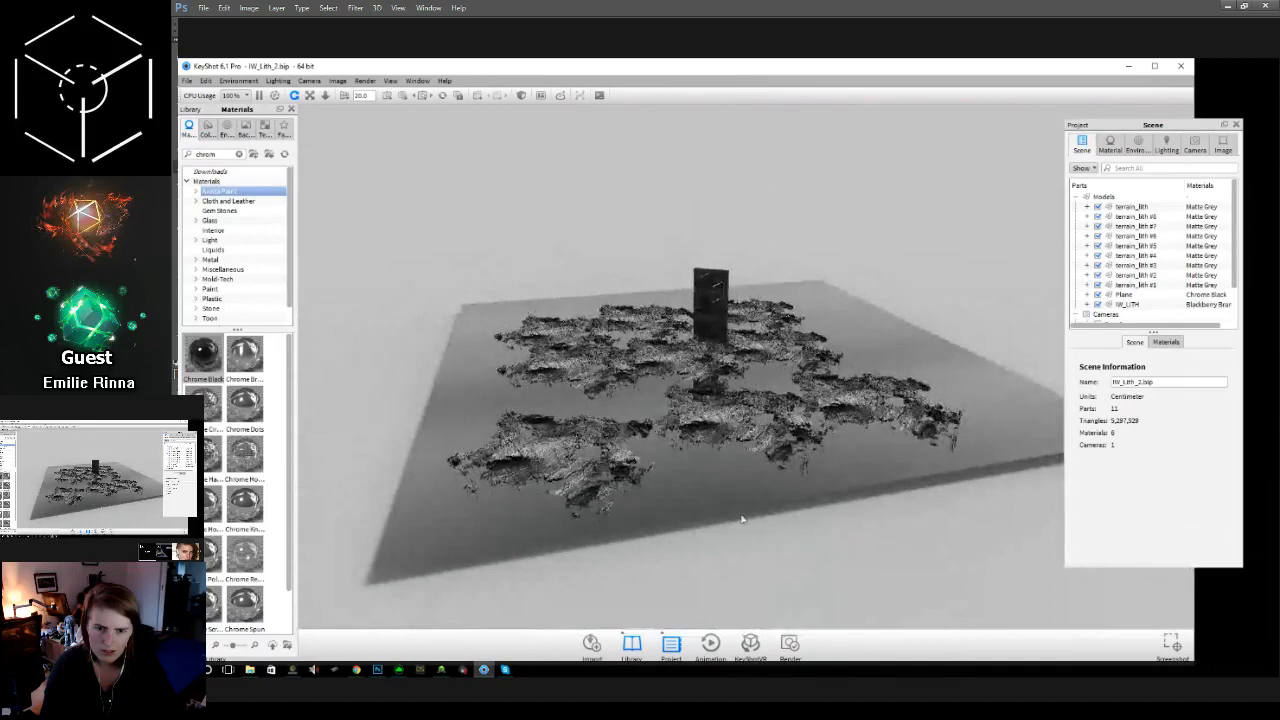
{"action": "scroll", "coordinate": [1140, 270], "scroll_direction": "down", "scroll_amount": 2}
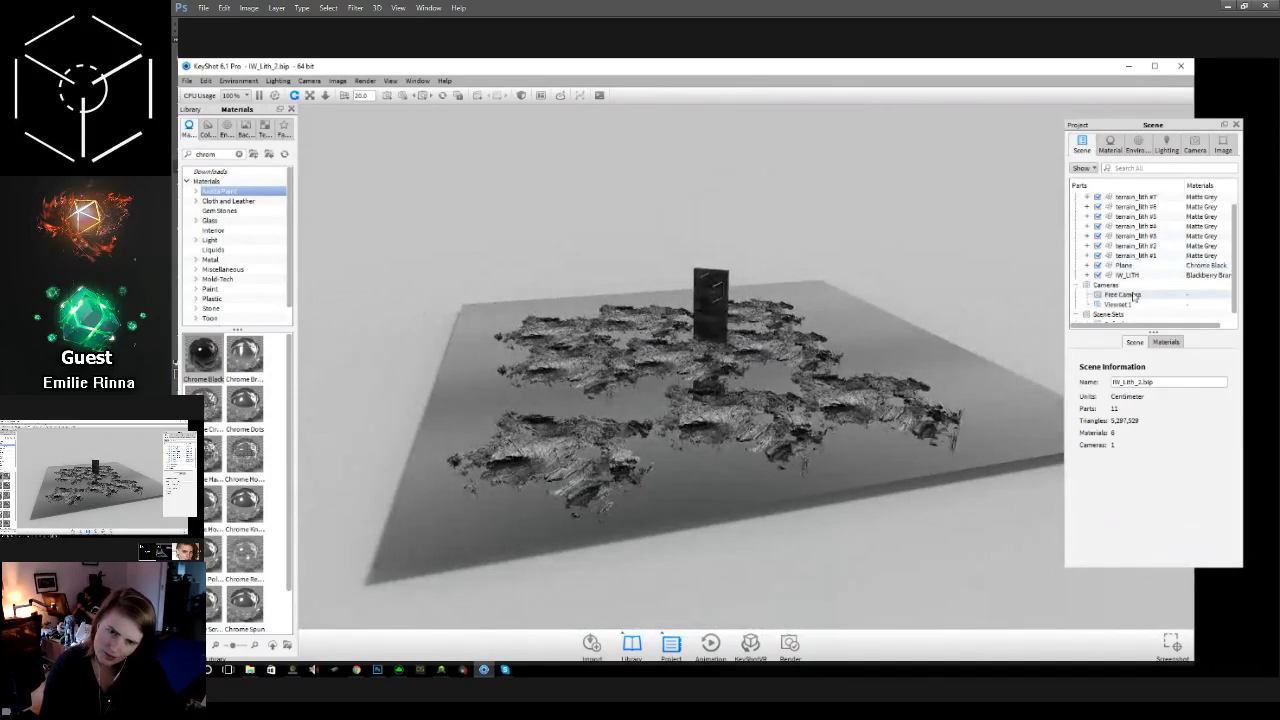
Step: Compare the terrain around the monolith with the reflective Plane hidden and shown again, viewing it up close
{"action": "scroll", "coordinate": [1108, 297], "scroll_direction": "up", "scroll_amount": 3}
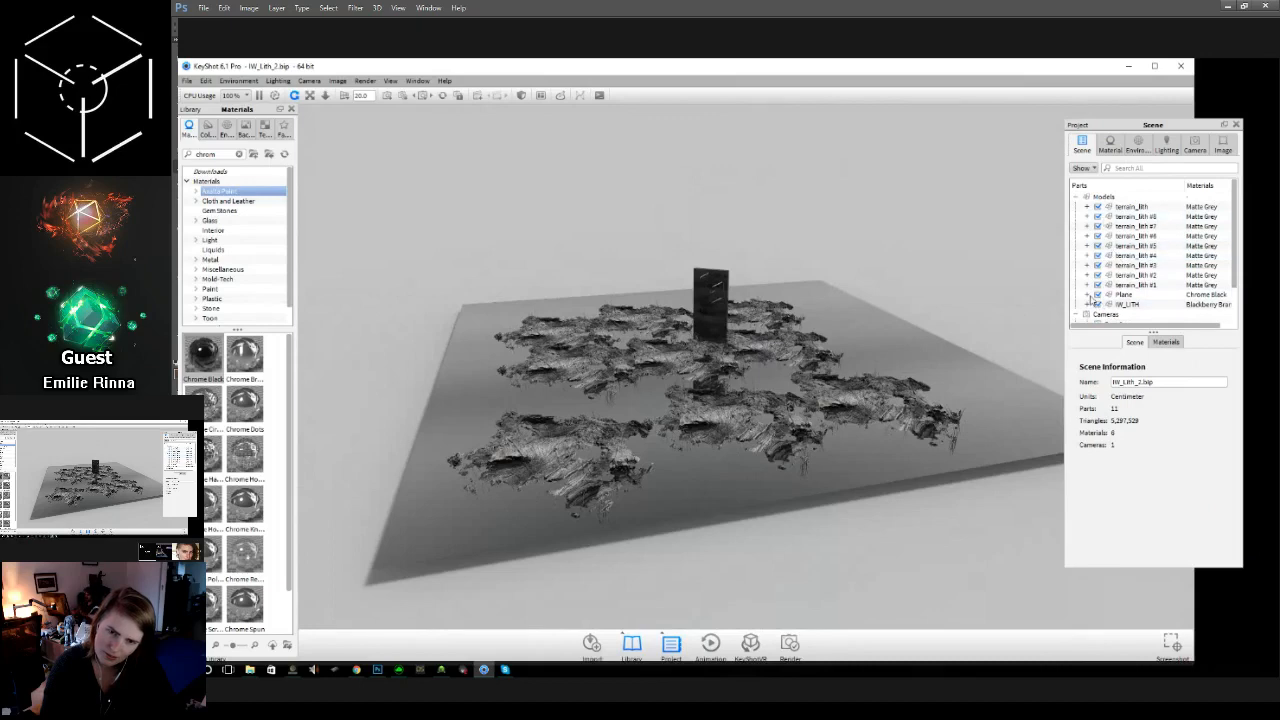
{"action": "left_click", "coordinate": [1098, 296]}
{"action": "left_click", "coordinate": [1097, 295]}
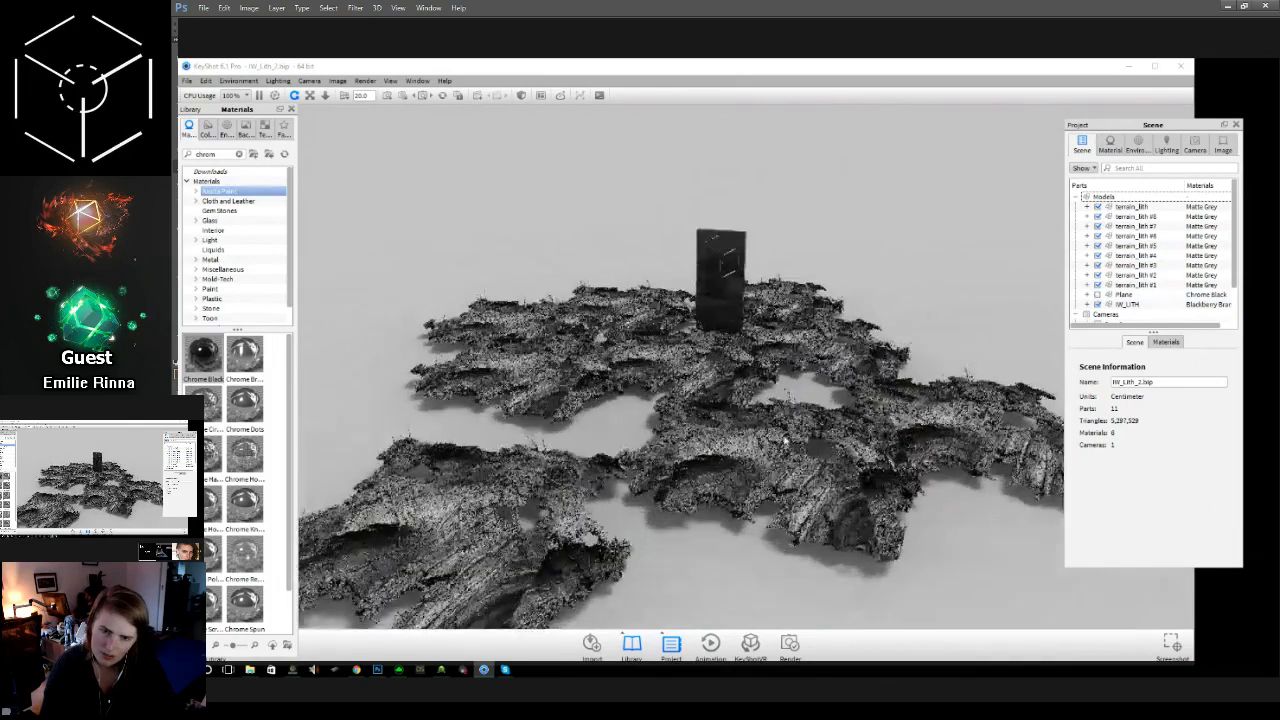
{"action": "left_click", "coordinate": [768, 452]}
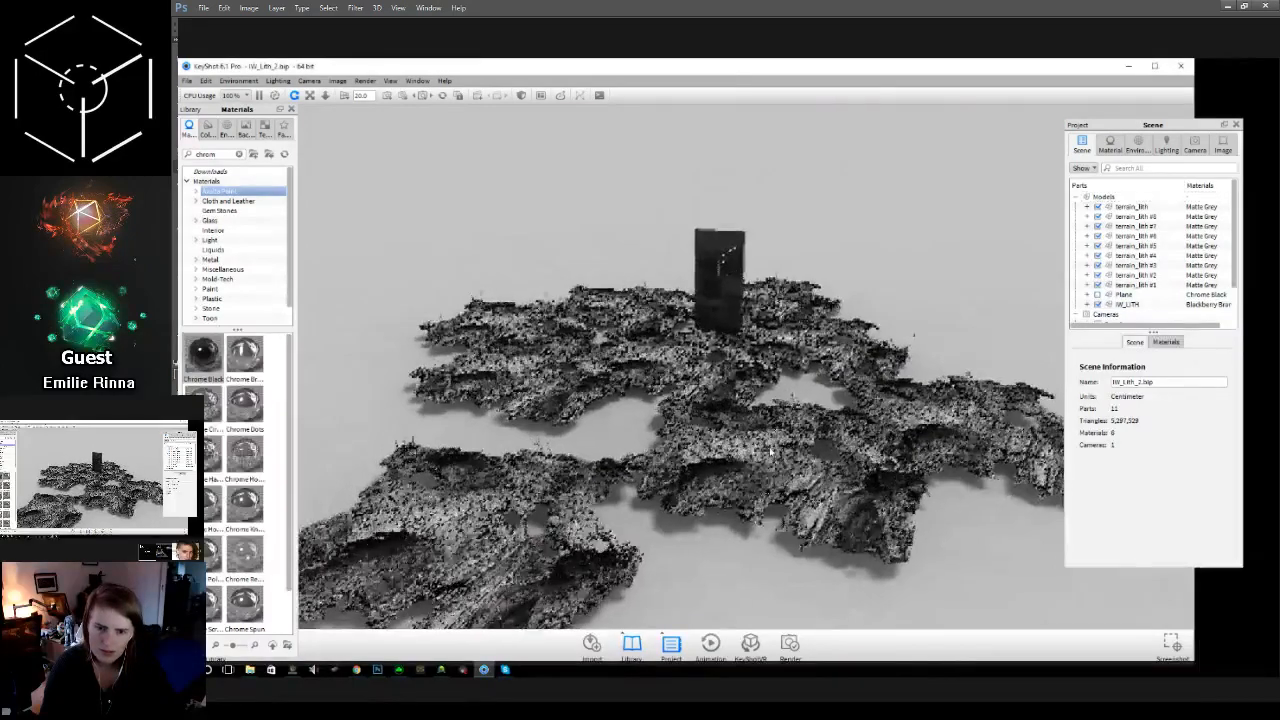
{"action": "scroll", "coordinate": [764, 452], "scroll_direction": "up", "scroll_amount": 3}
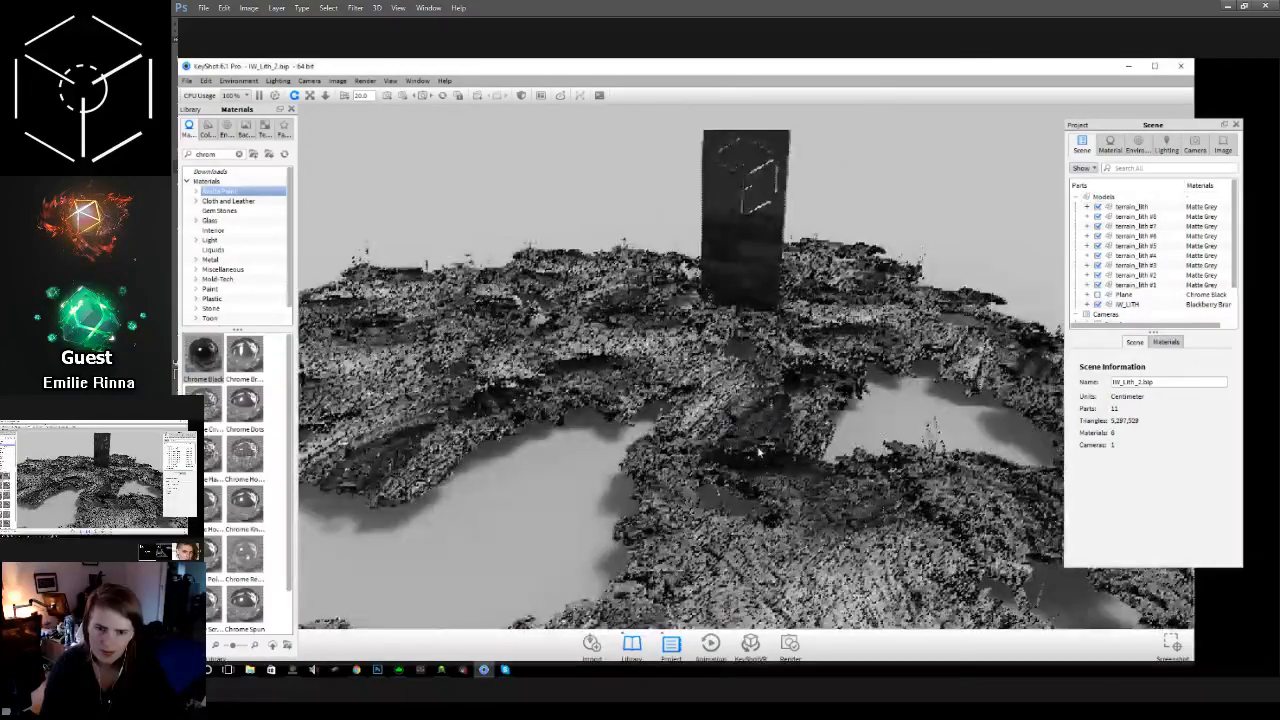
{"action": "left_click_drag", "start_coordinate": [759, 452], "coordinate": [746, 402]}
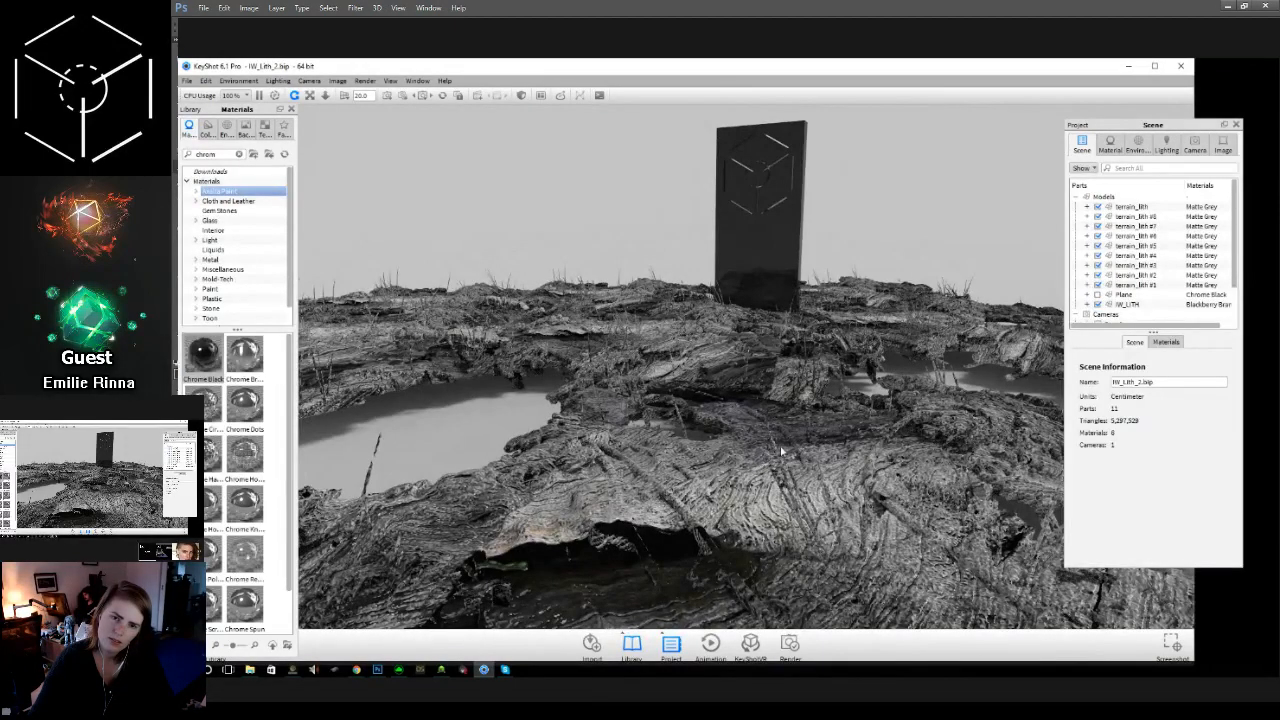
{"action": "left_click", "coordinate": [1098, 297]}
{"action": "left_click", "coordinate": [1098, 297]}
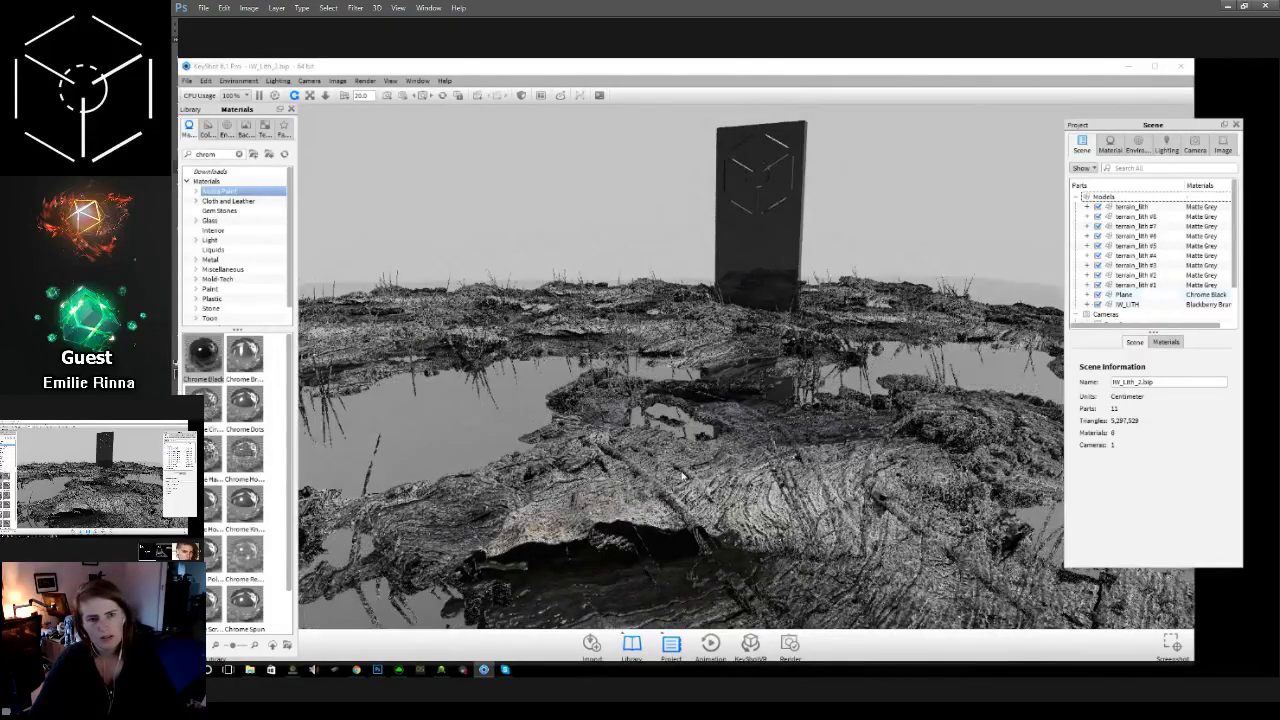
{"action": "left_click_drag", "start_coordinate": [588, 467], "coordinate": [683, 486]}
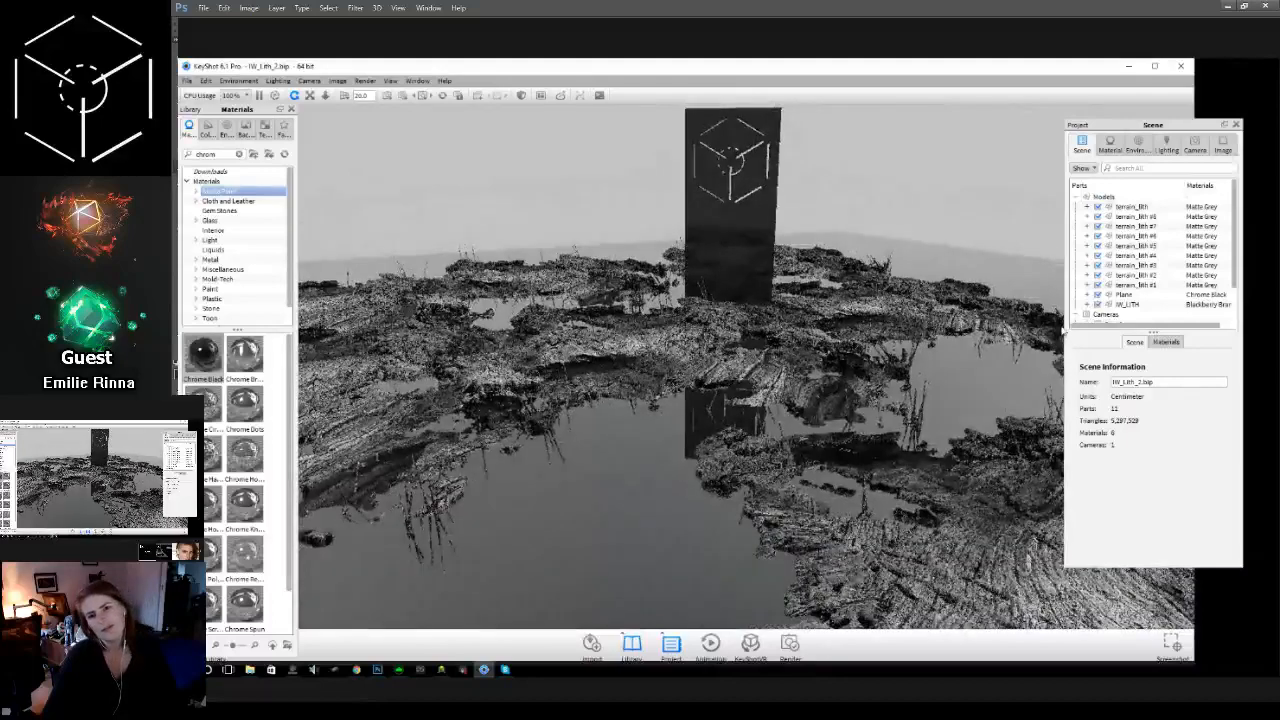
Step: Open the Plane's Chrome Black material for editing, enabling its bump texture and disabling its brushed color texture
{"action": "left_click", "coordinate": [1155, 303]}
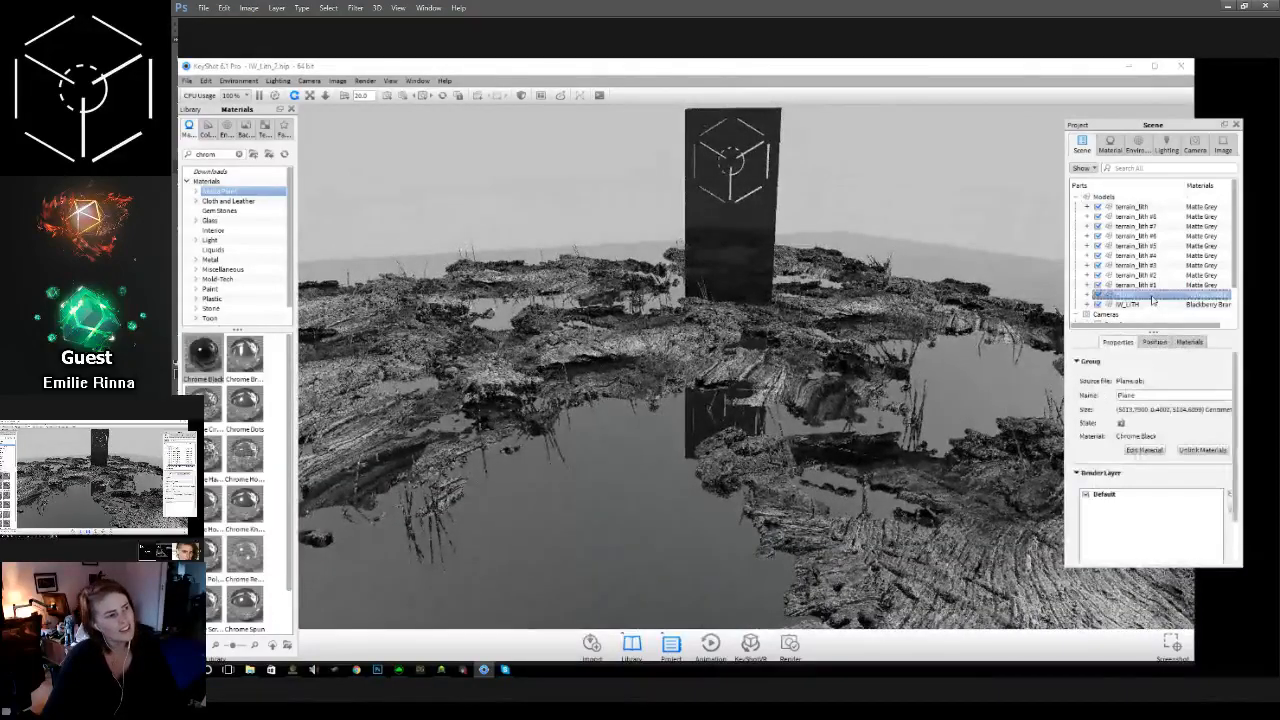
{"action": "right_click", "coordinate": [1156, 298]}
{"action": "mouse_move", "coordinate": [1197, 317]}
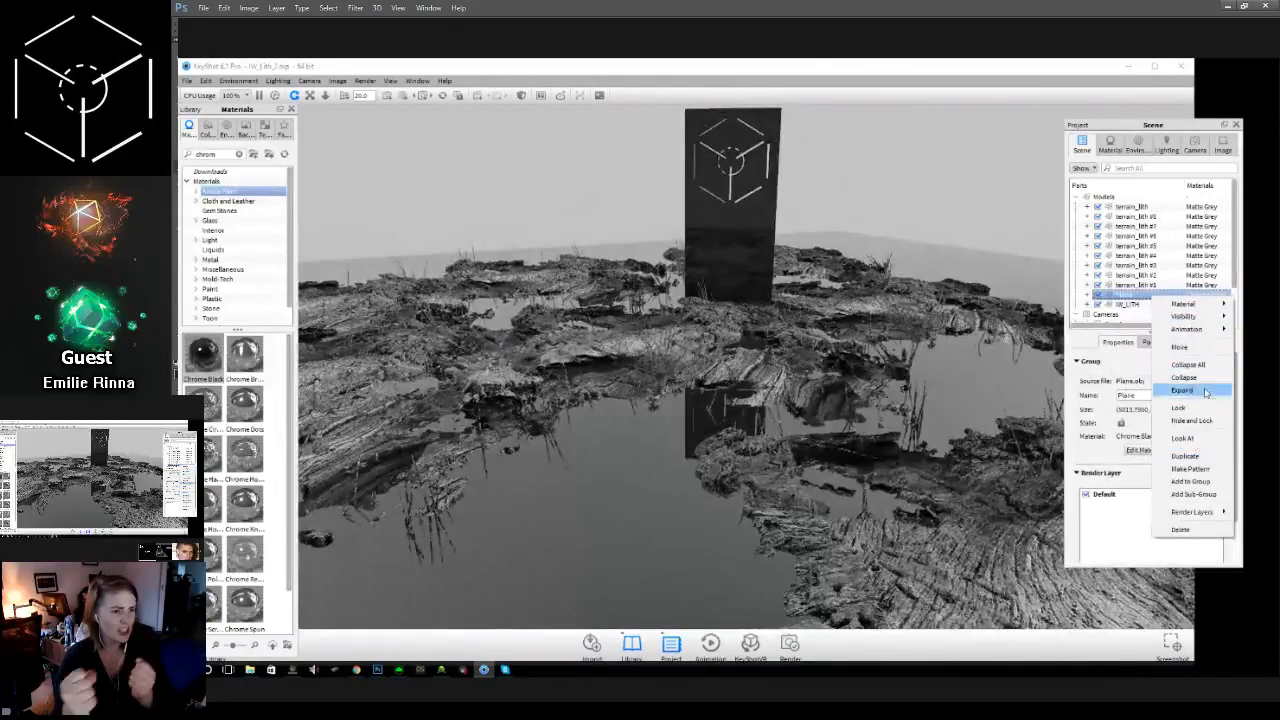
{"action": "left_click", "coordinate": [1095, 305]}
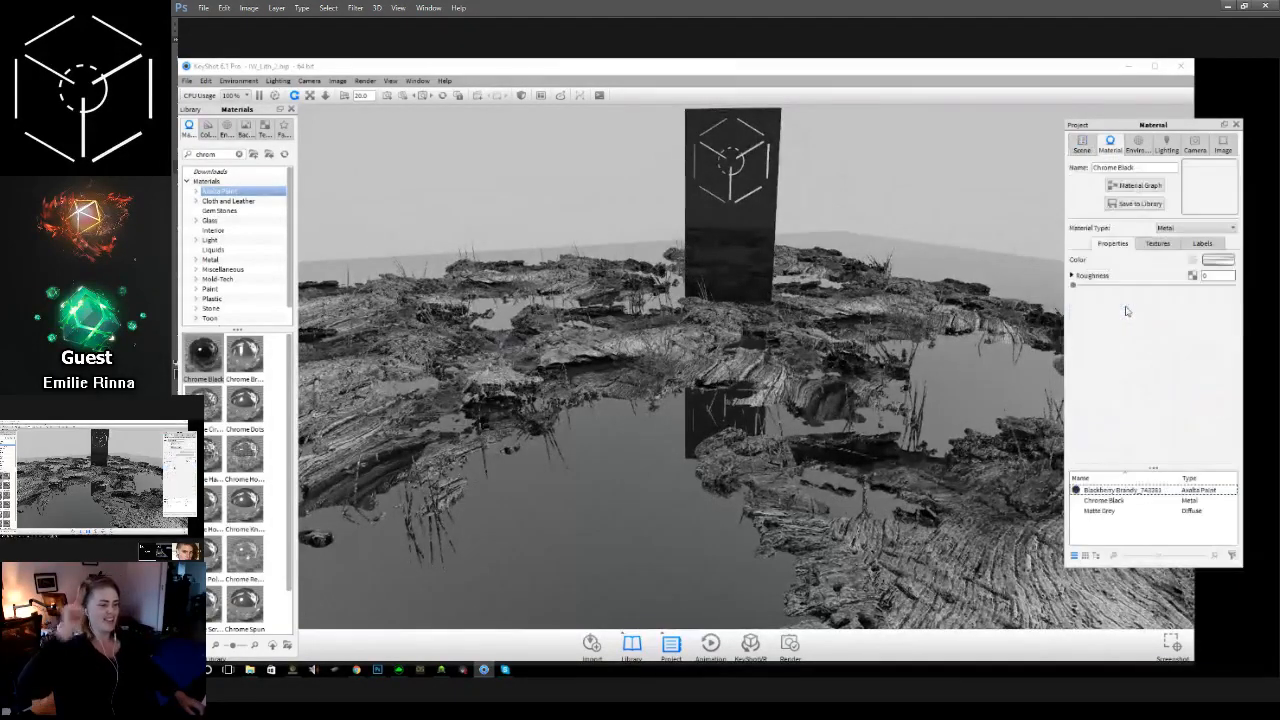
{"action": "left_click", "coordinate": [1157, 247]}
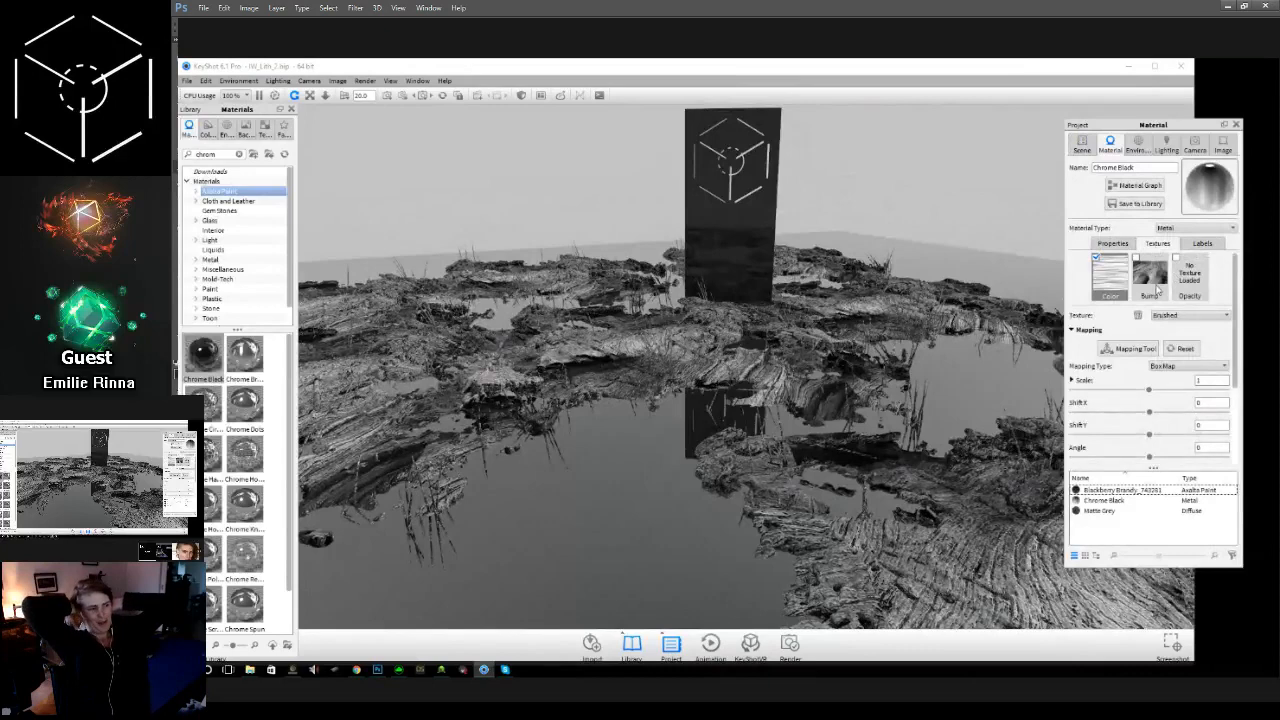
{"action": "left_click", "coordinate": [1157, 295]}
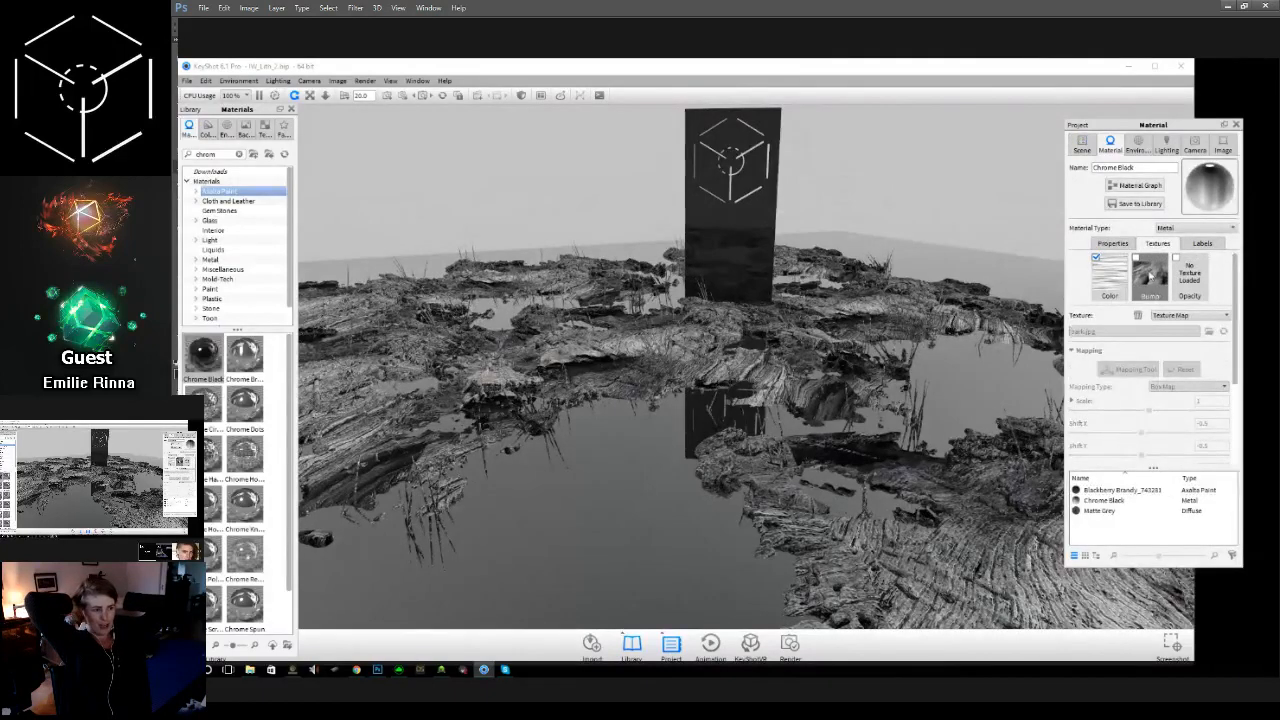
{"action": "left_click", "coordinate": [1136, 258]}
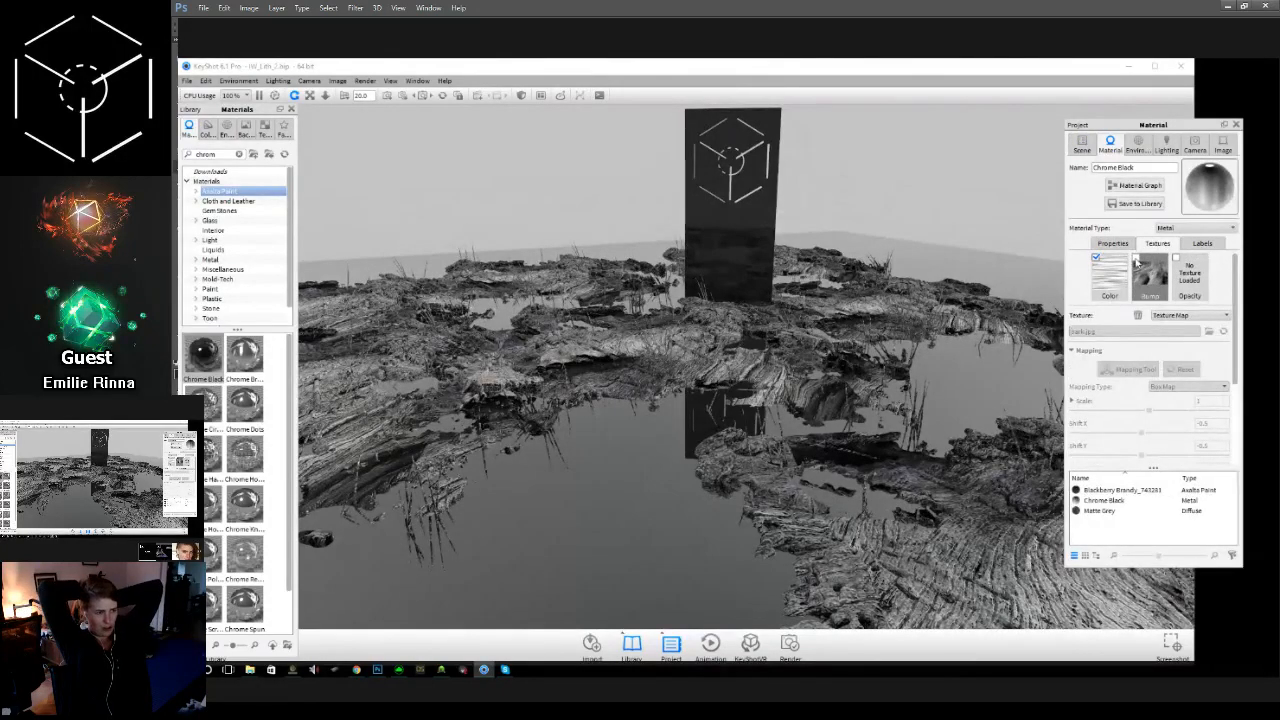
{"action": "left_click", "coordinate": [1097, 259]}
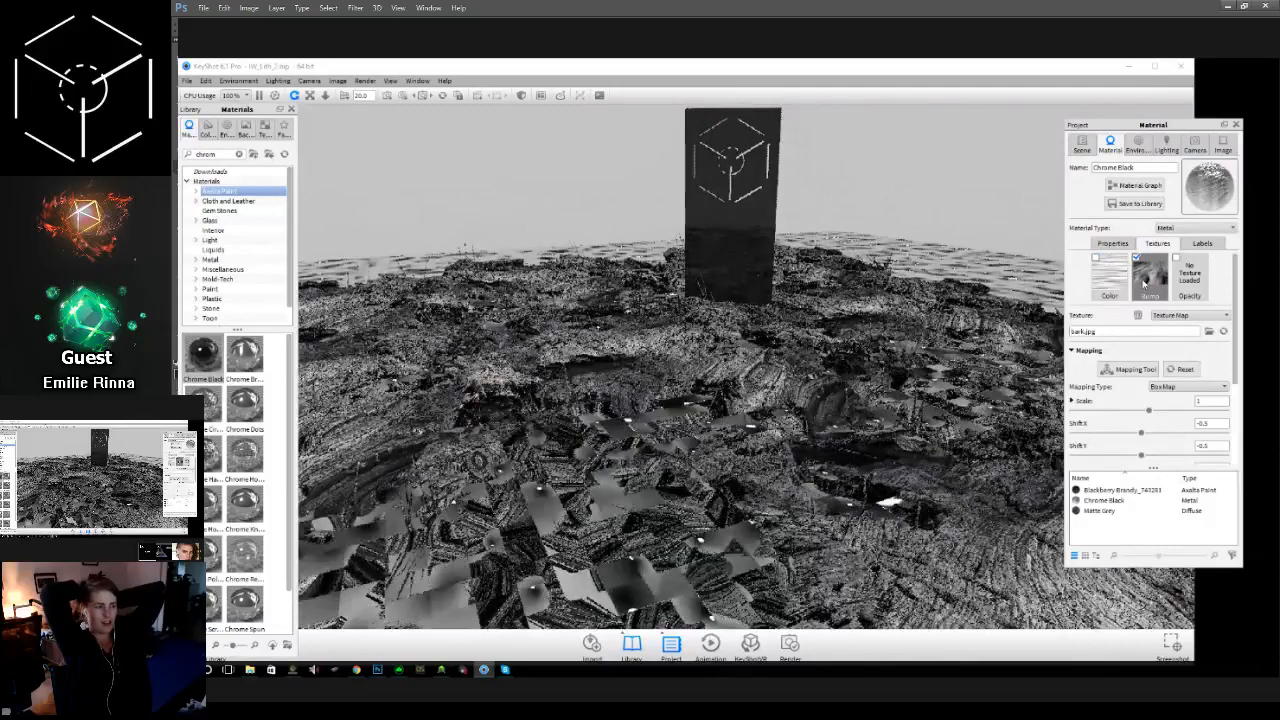
Step: Change the Chrome Black bump texture to Noise (Fractal) and lower its scale to just above zero for fine water ripples
{"action": "left_click", "coordinate": [1190, 315]}
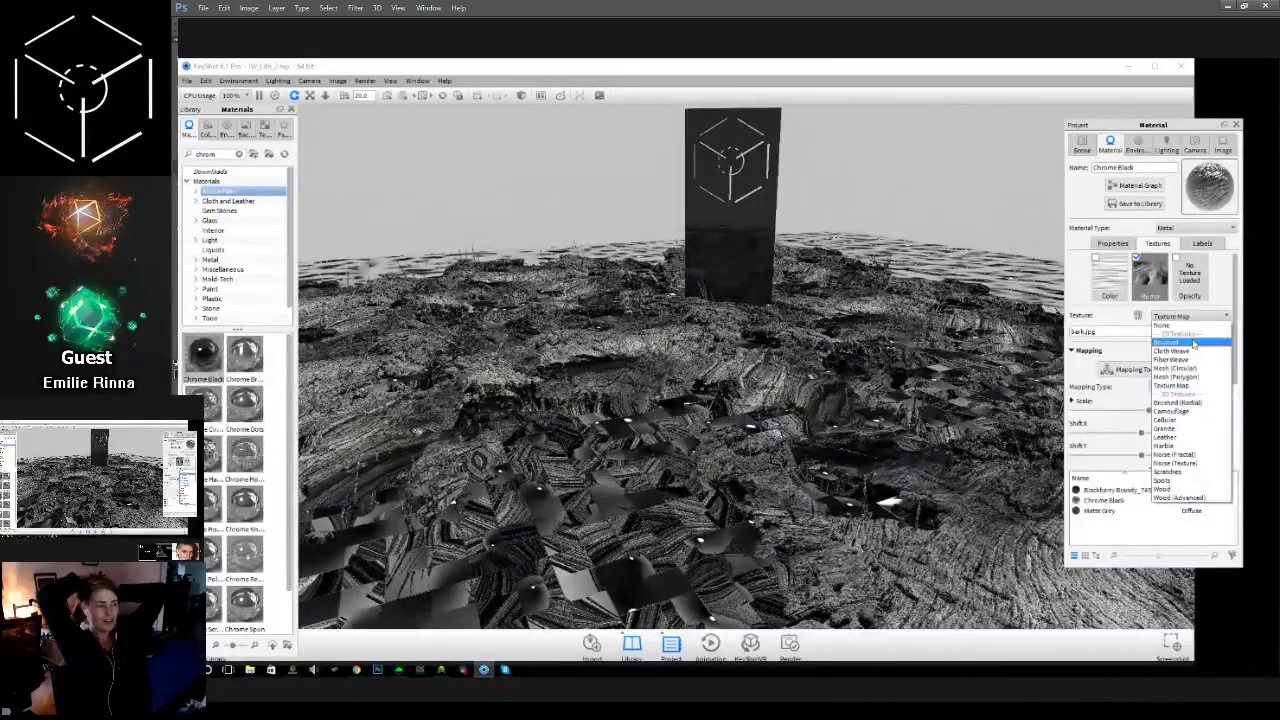
{"action": "left_click", "coordinate": [1195, 455]}
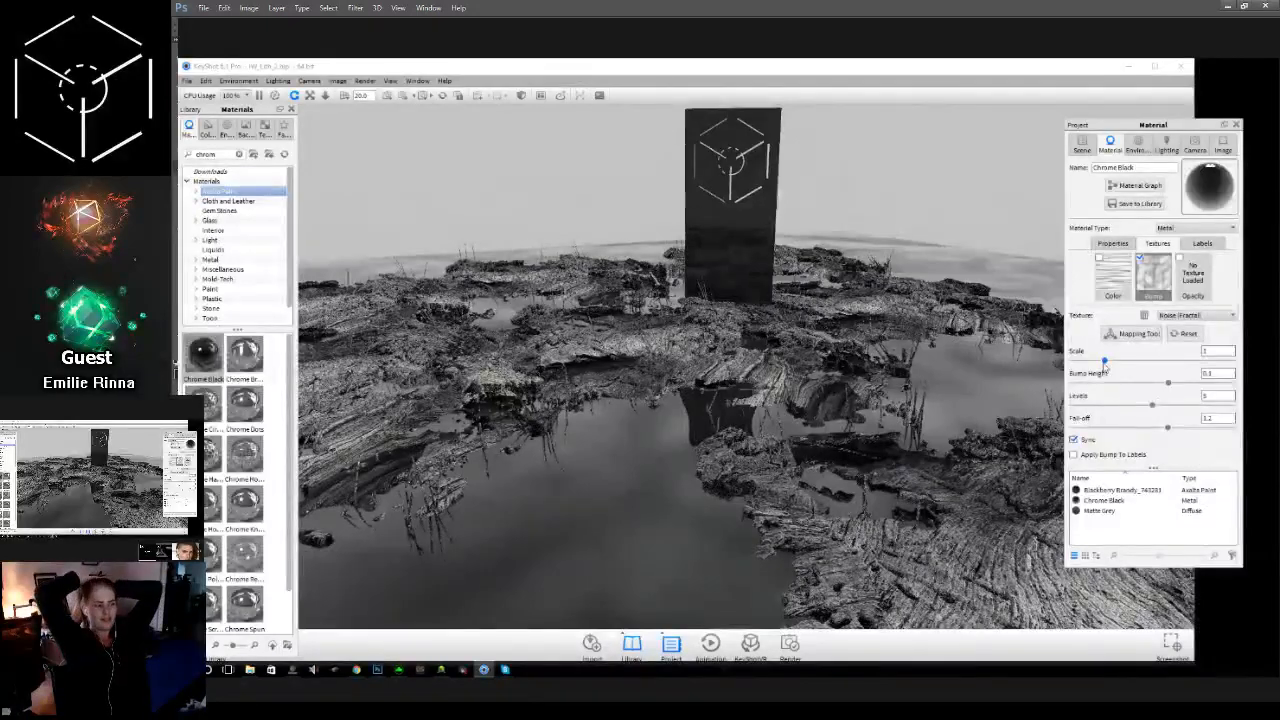
{"action": "left_click_drag", "start_coordinate": [1104, 363], "coordinate": [1072, 362]}
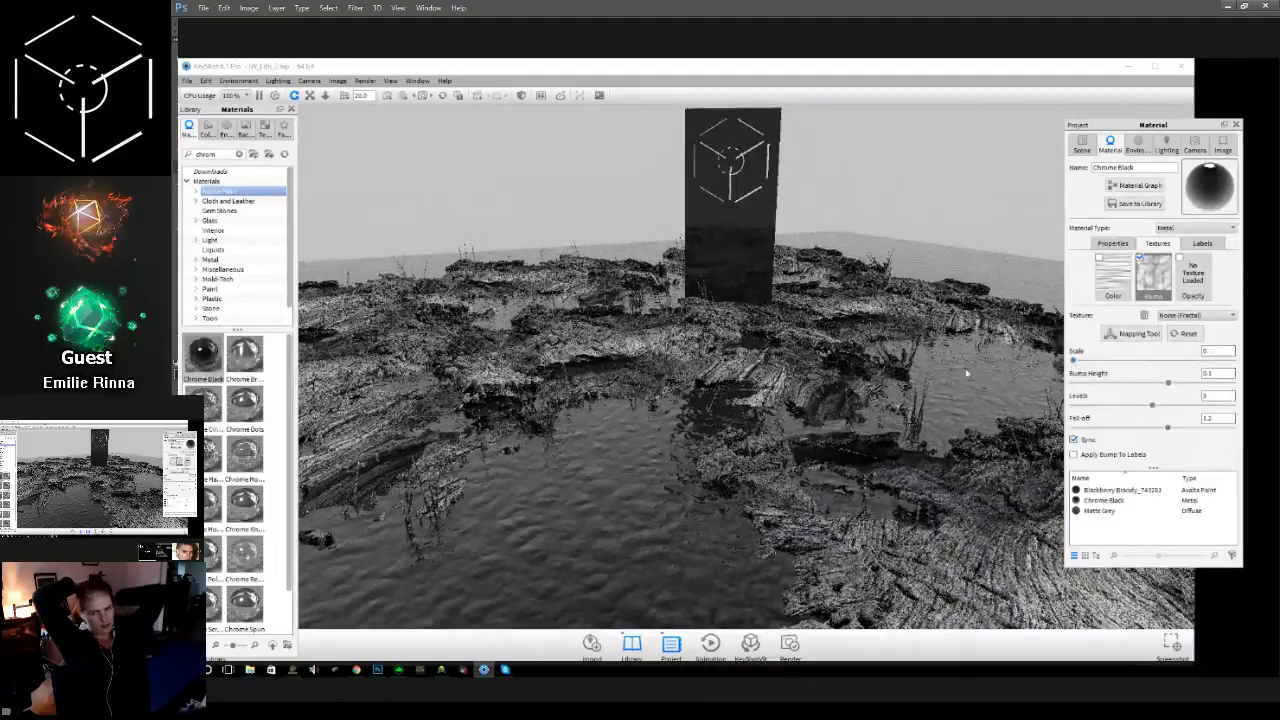
{"action": "left_click_drag", "start_coordinate": [966, 372], "coordinate": [805, 343]}
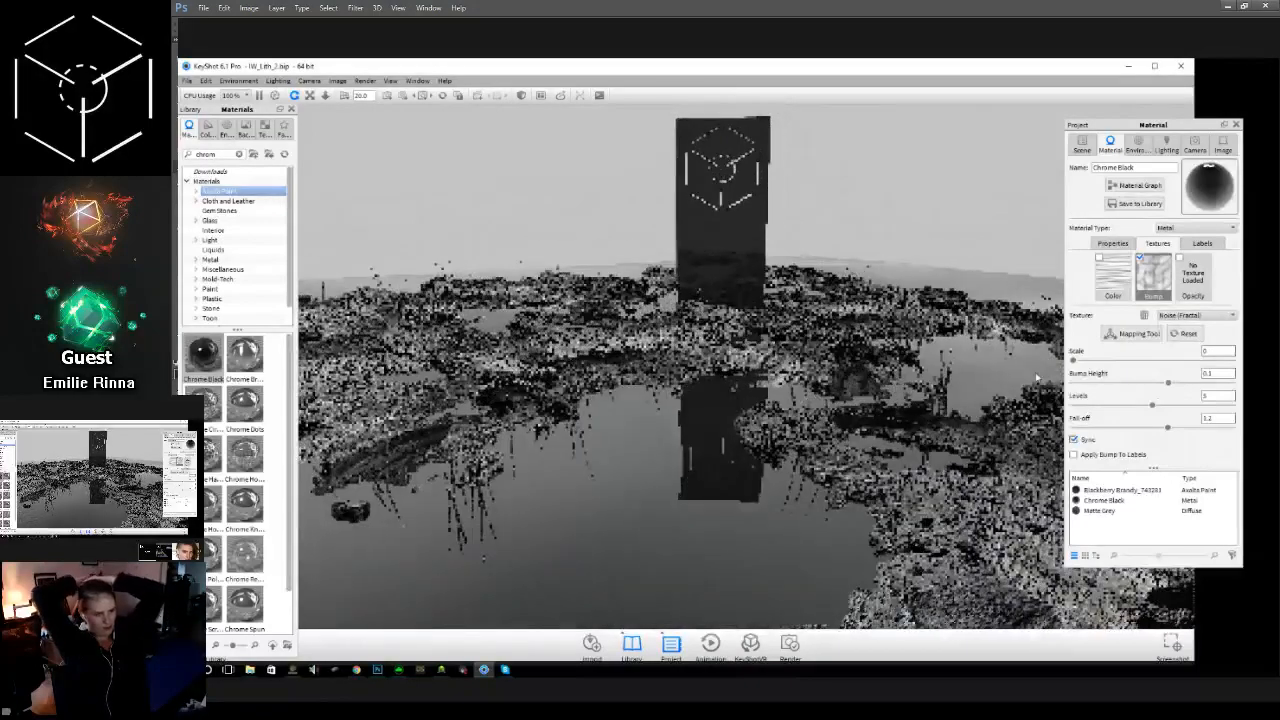
{"action": "left_click_drag", "start_coordinate": [1074, 360], "coordinate": [1076, 360]}
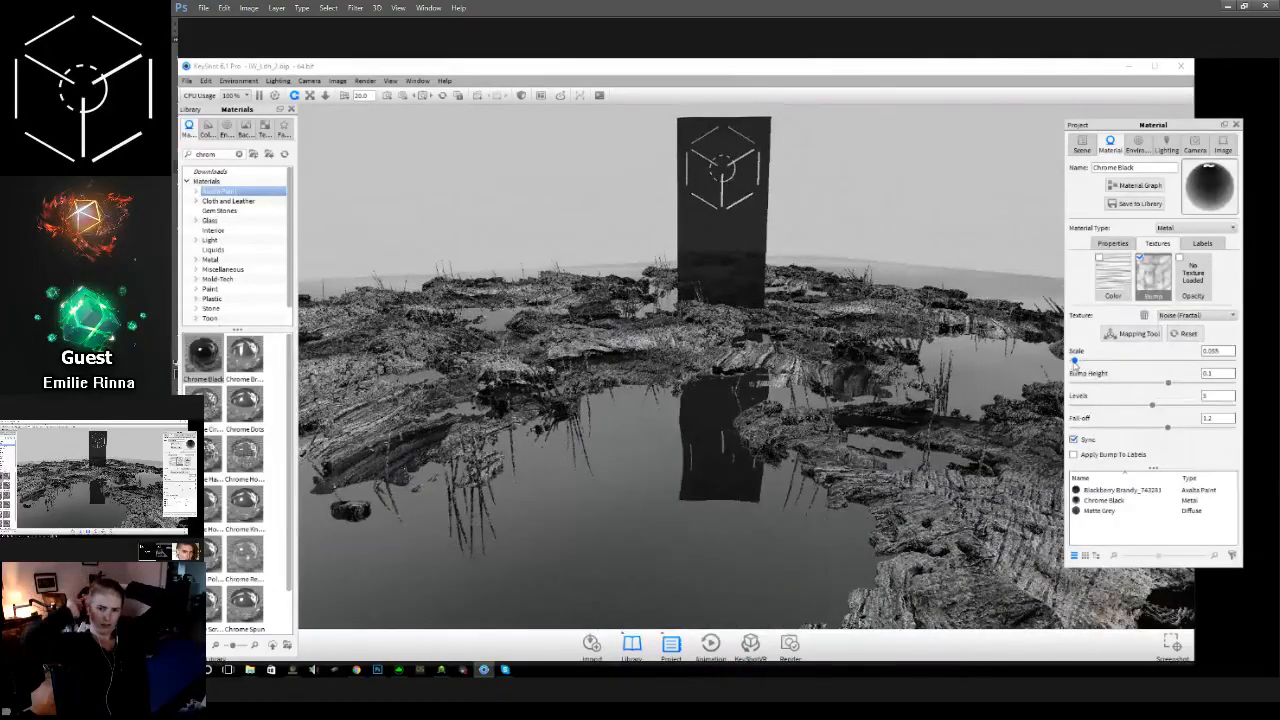
{"action": "left_click", "coordinate": [844, 334]}
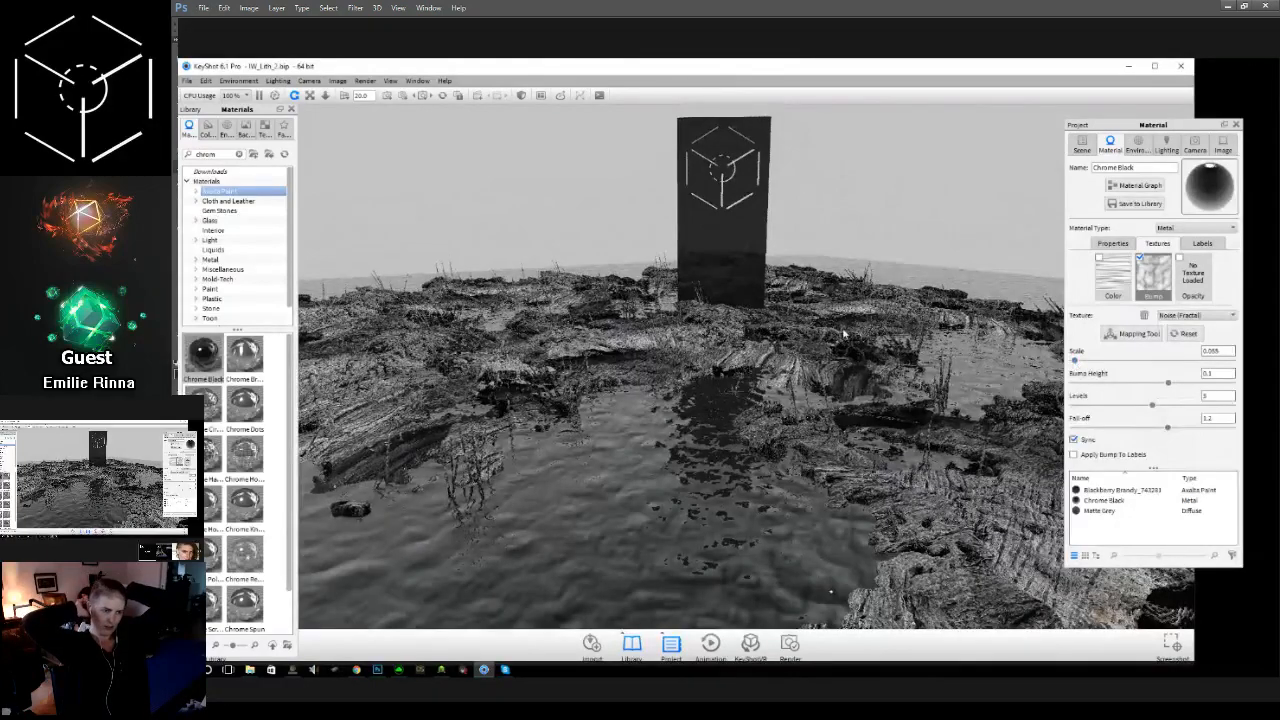
Step: Examine the monolith's reflection in the rippled water from low angles and close to the terrain
{"action": "left_click_drag", "start_coordinate": [844, 334], "coordinate": [847, 320]}
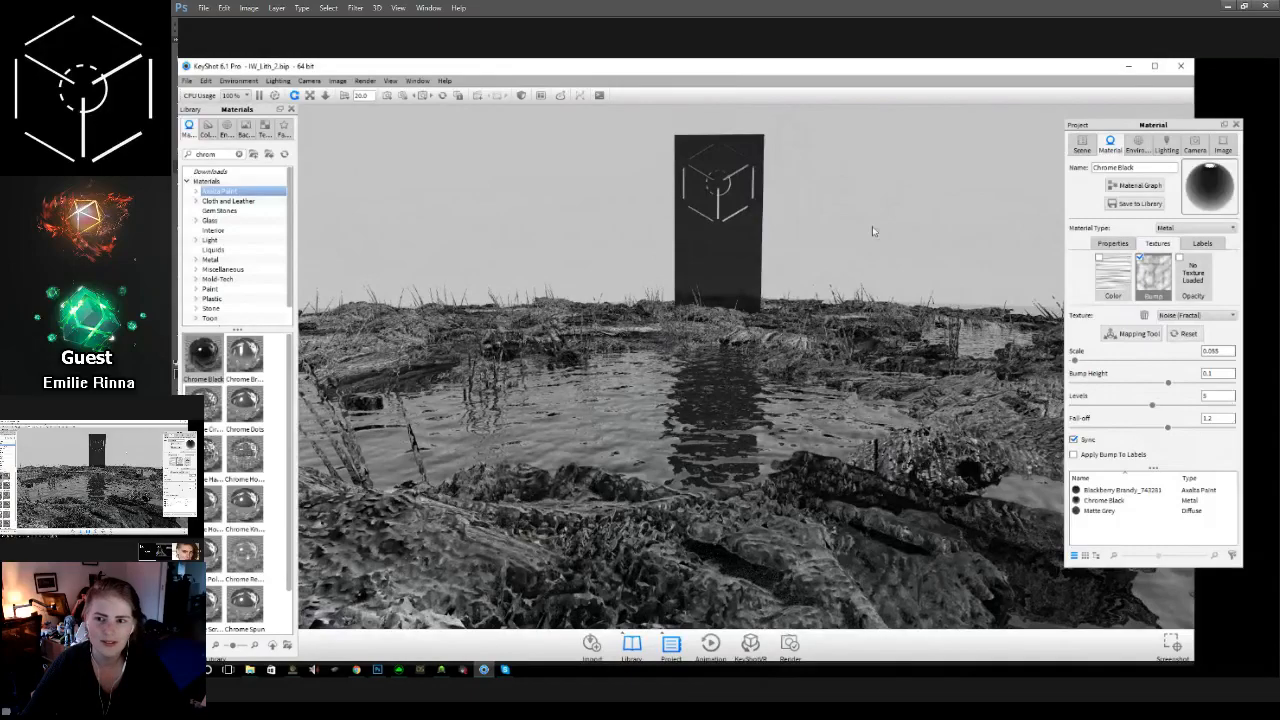
{"action": "left_click_drag", "start_coordinate": [875, 224], "coordinate": [873, 224]}
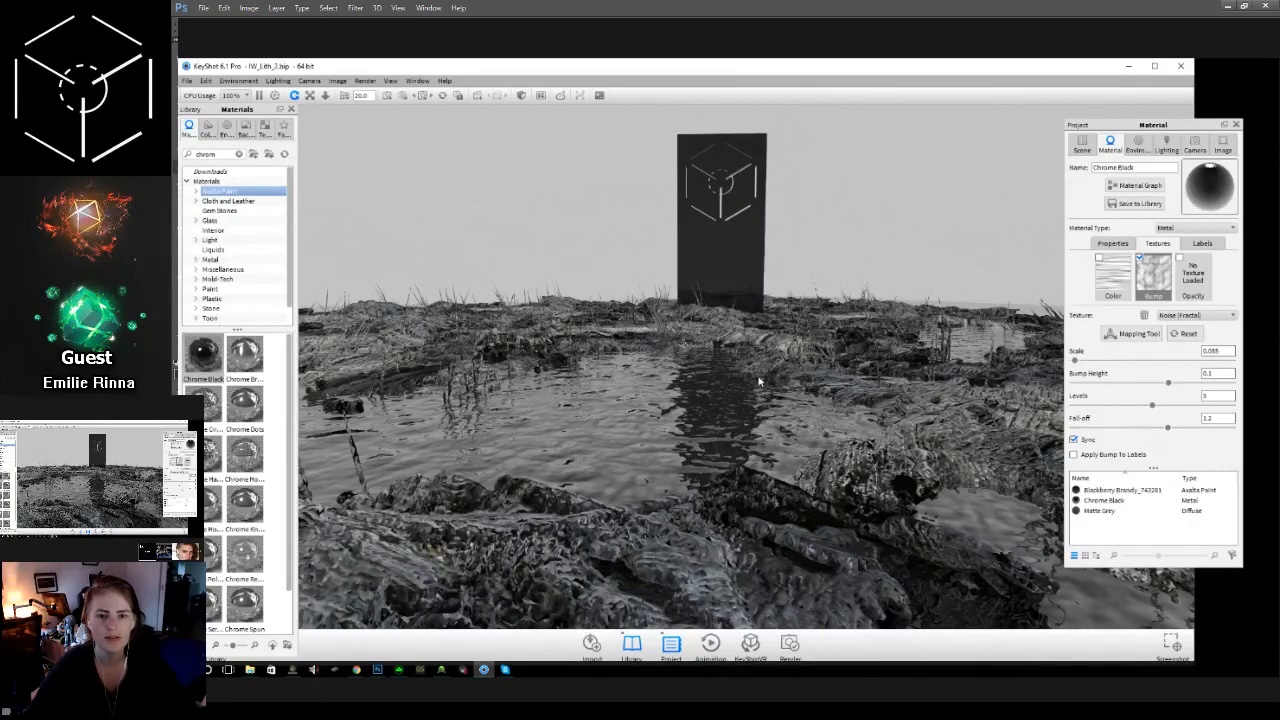
{"action": "left_click_drag", "start_coordinate": [738, 443], "coordinate": [699, 432]}
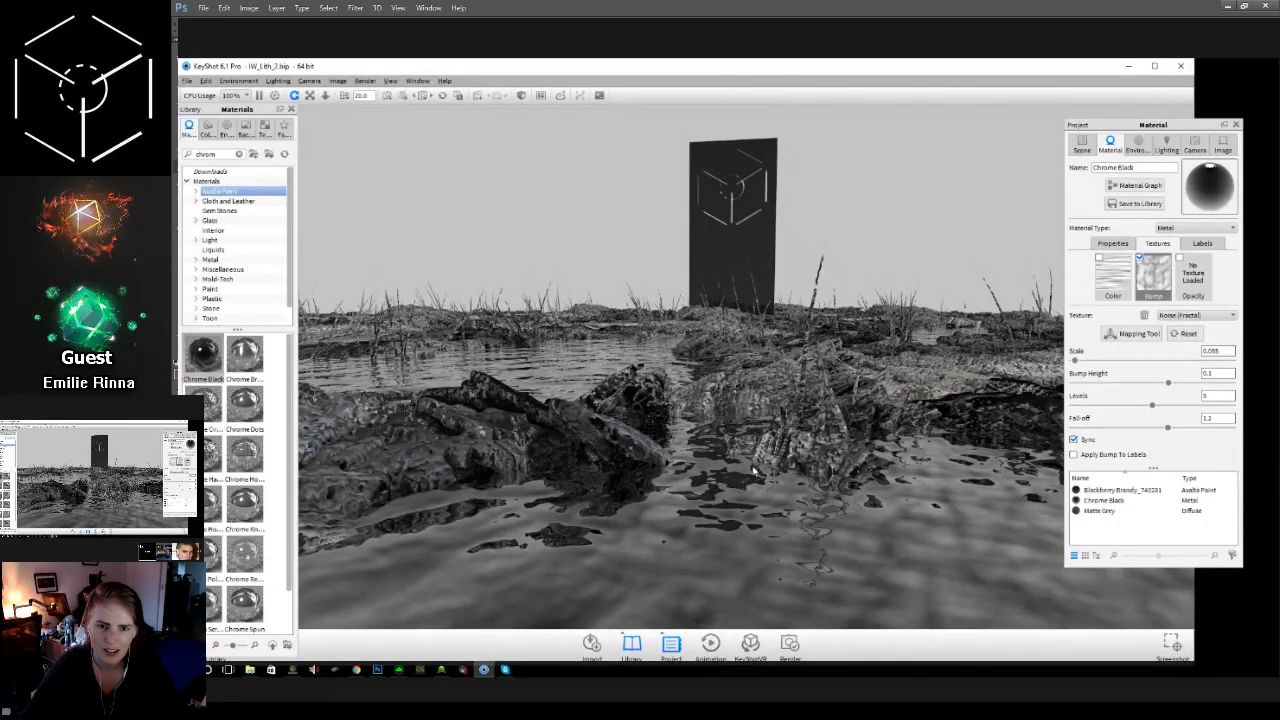
{"action": "left_click_drag", "start_coordinate": [758, 468], "coordinate": [776, 475]}
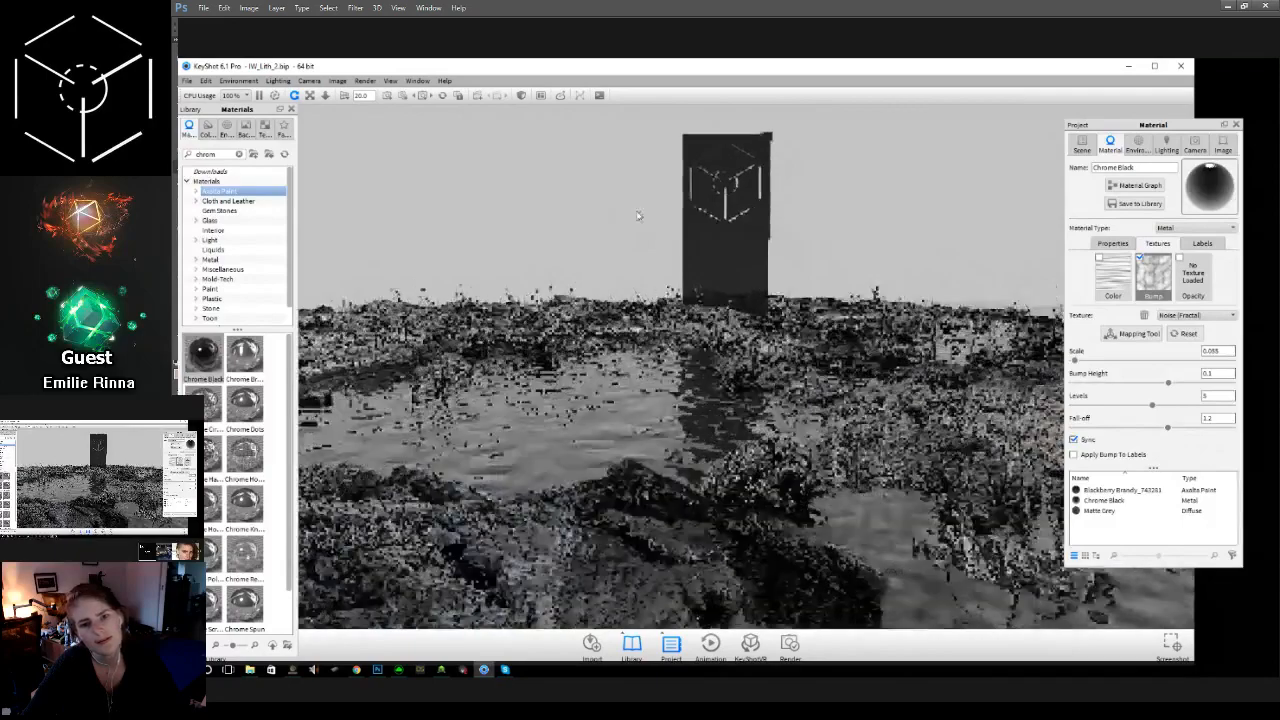
{"action": "mouse_move", "coordinate": [624, 207]}
{"action": "left_mouse_down"}
{"action": "mouse_move", "coordinate": [654, 218]}
{"action": "mouse_move", "coordinate": [690, 207]}
{"action": "mouse_move", "coordinate": [518, 225]}
{"action": "mouse_move", "coordinate": [667, 215]}
{"action": "mouse_move", "coordinate": [641, 209]}
{"action": "left_mouse_up"}
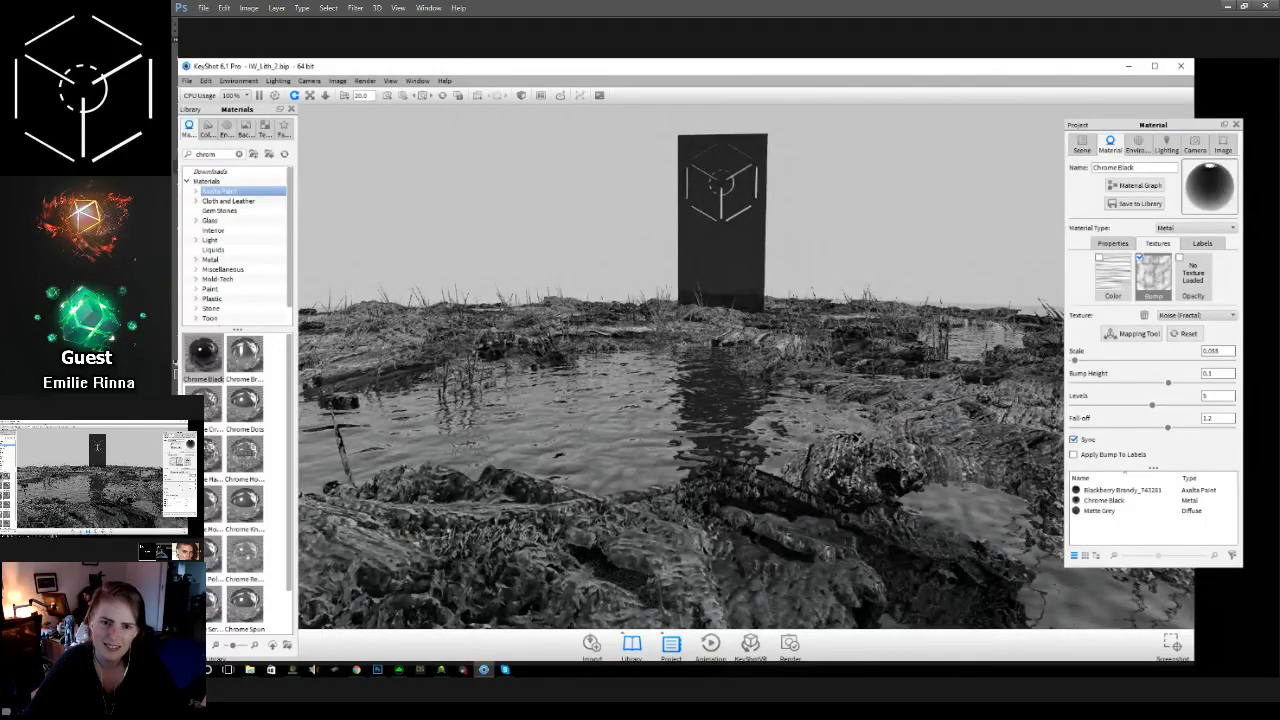
Step: Switch to Console.psd in Photoshop and shade a lasso-selected facet on the golden front panel with a gradient on Calque 44
{"action": "key", "text": "alt+Tab"}
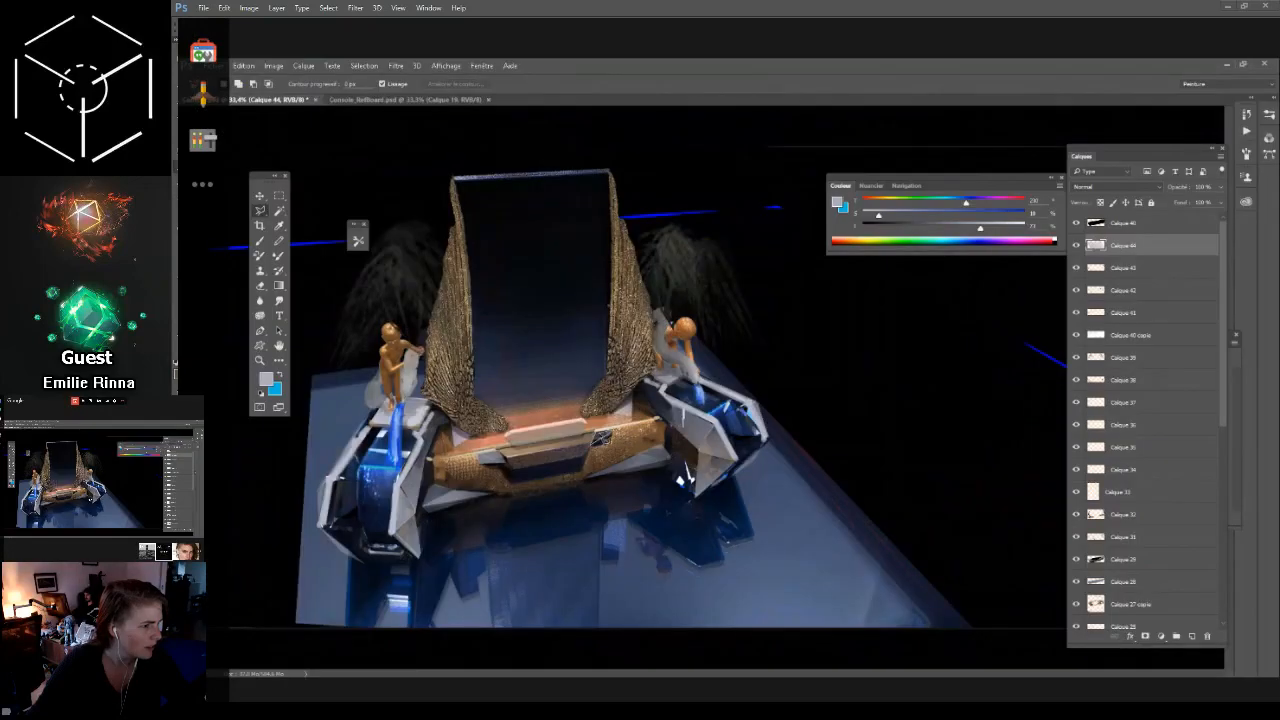
{"action": "key", "text": "g"}
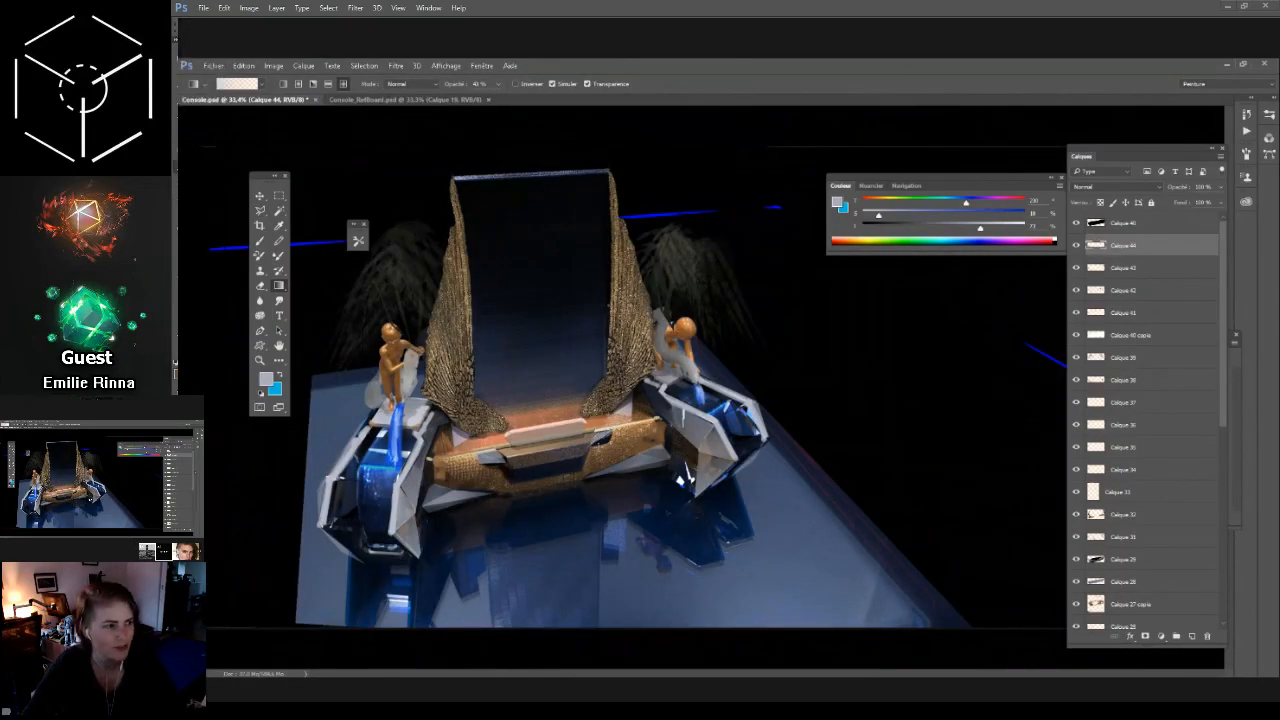
{"action": "key", "text": "l"}
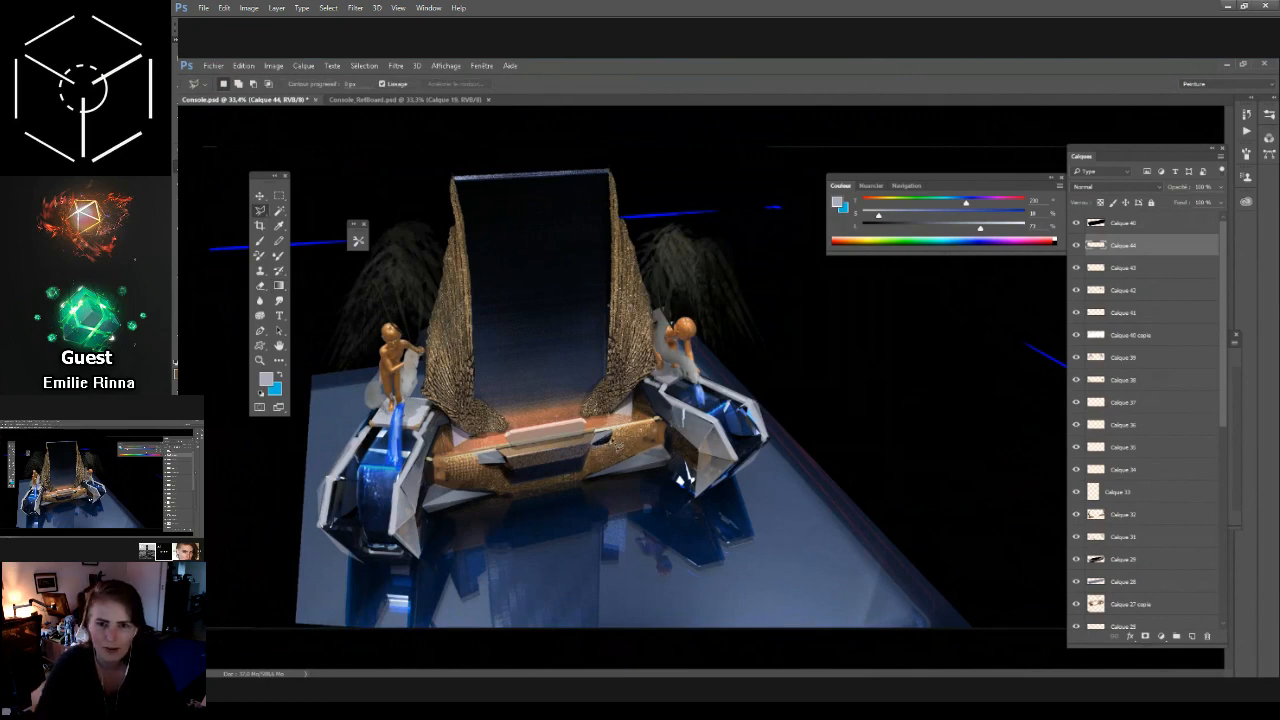
Step: Compare the whole console image with layer Calque 44 hidden and shown
{"action": "key", "text": "z"}
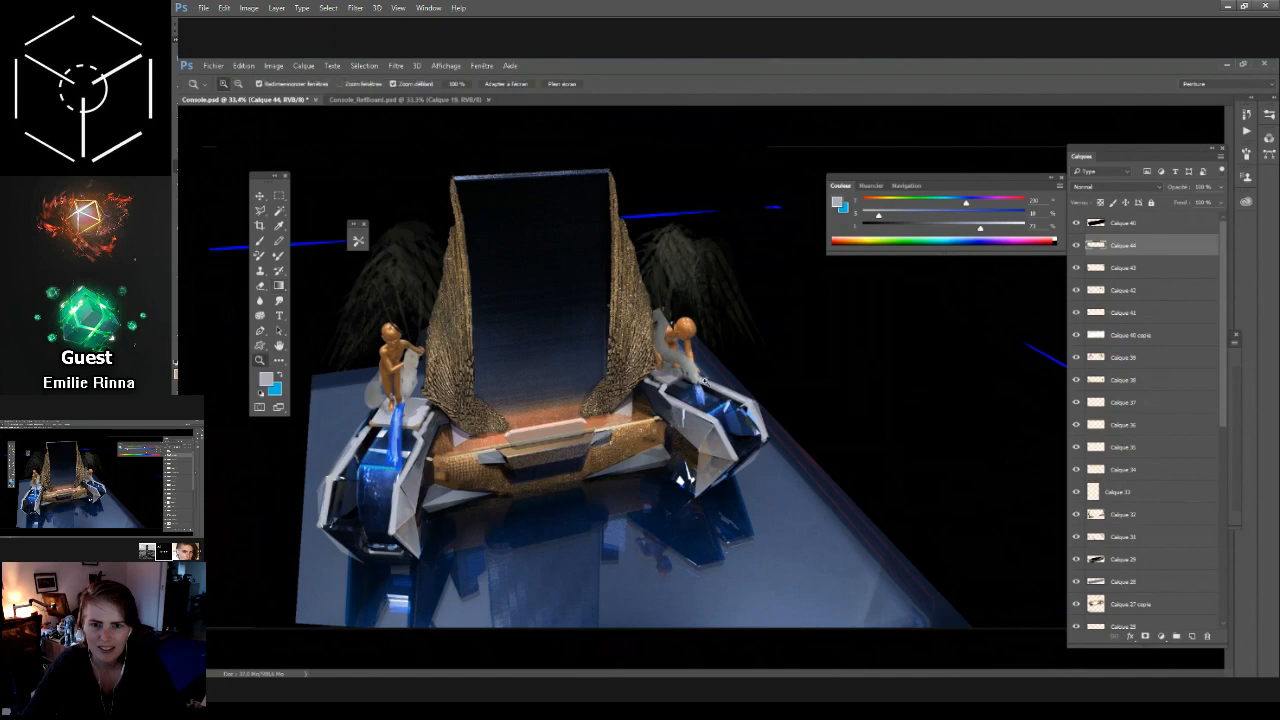
{"action": "left_click_drag", "start_coordinate": [703, 380], "coordinate": [688, 382]}
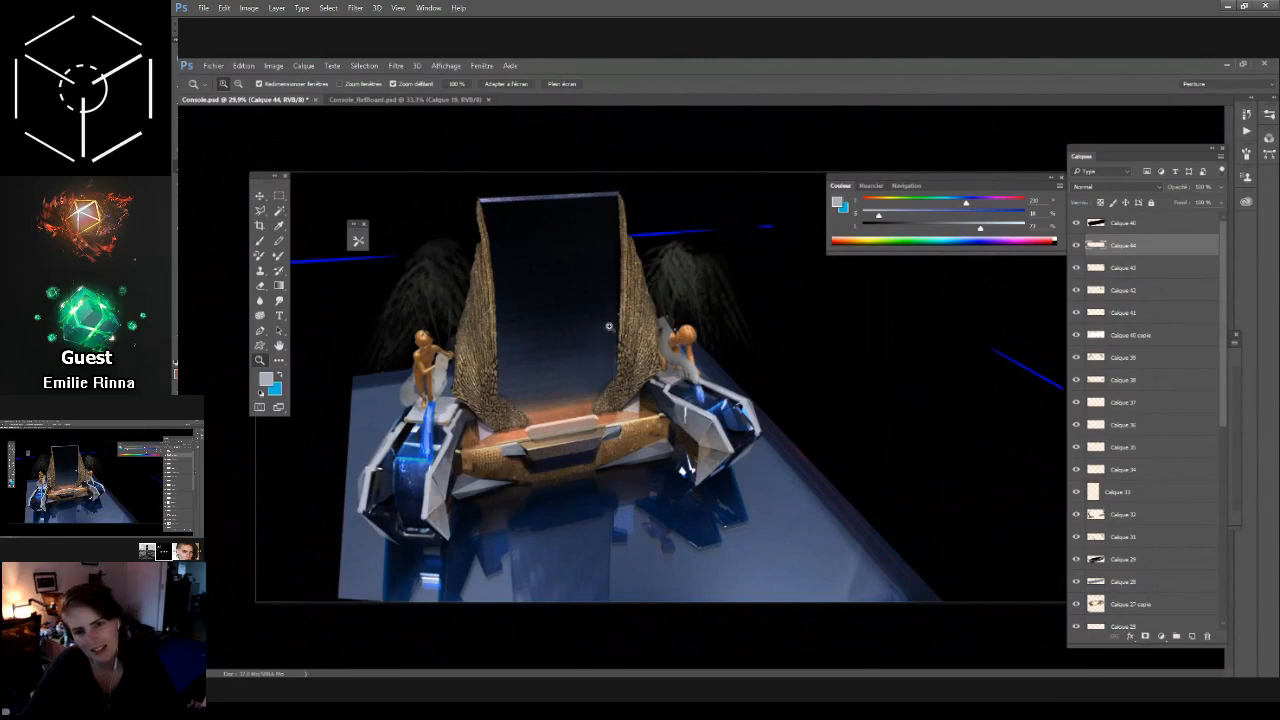
{"action": "key", "text": "v"}
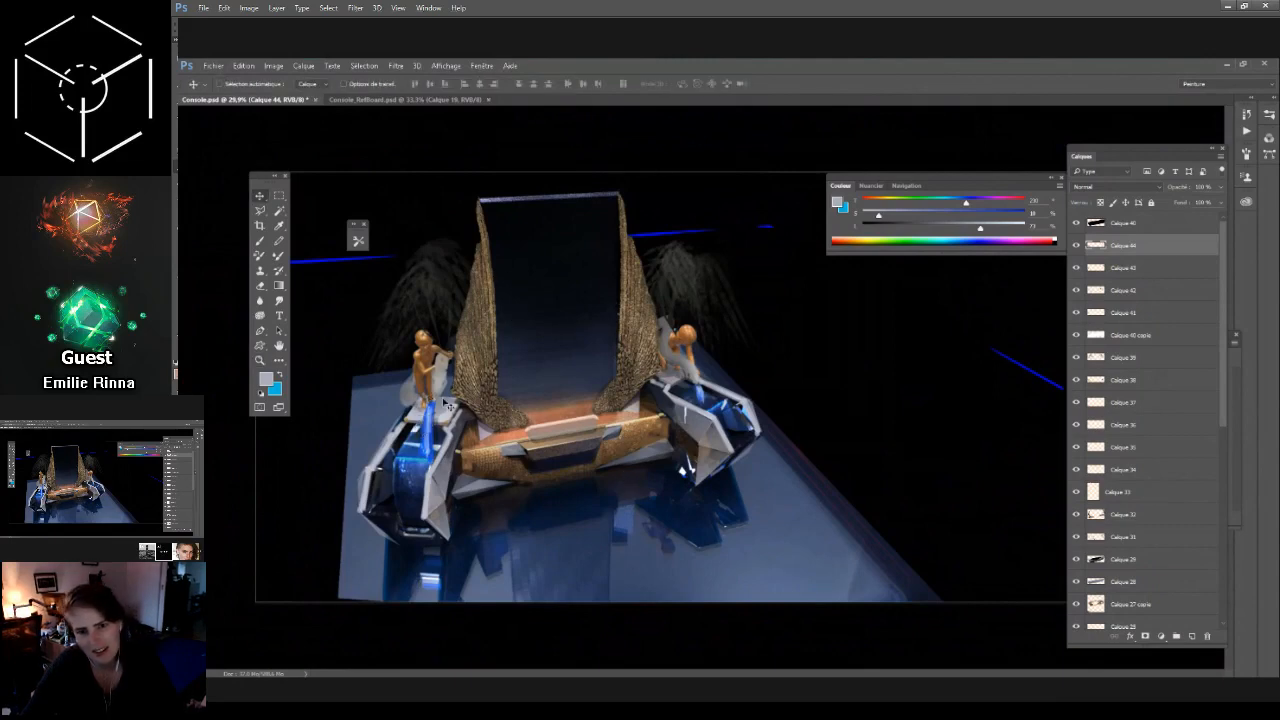
{"action": "key", "text": "b"}
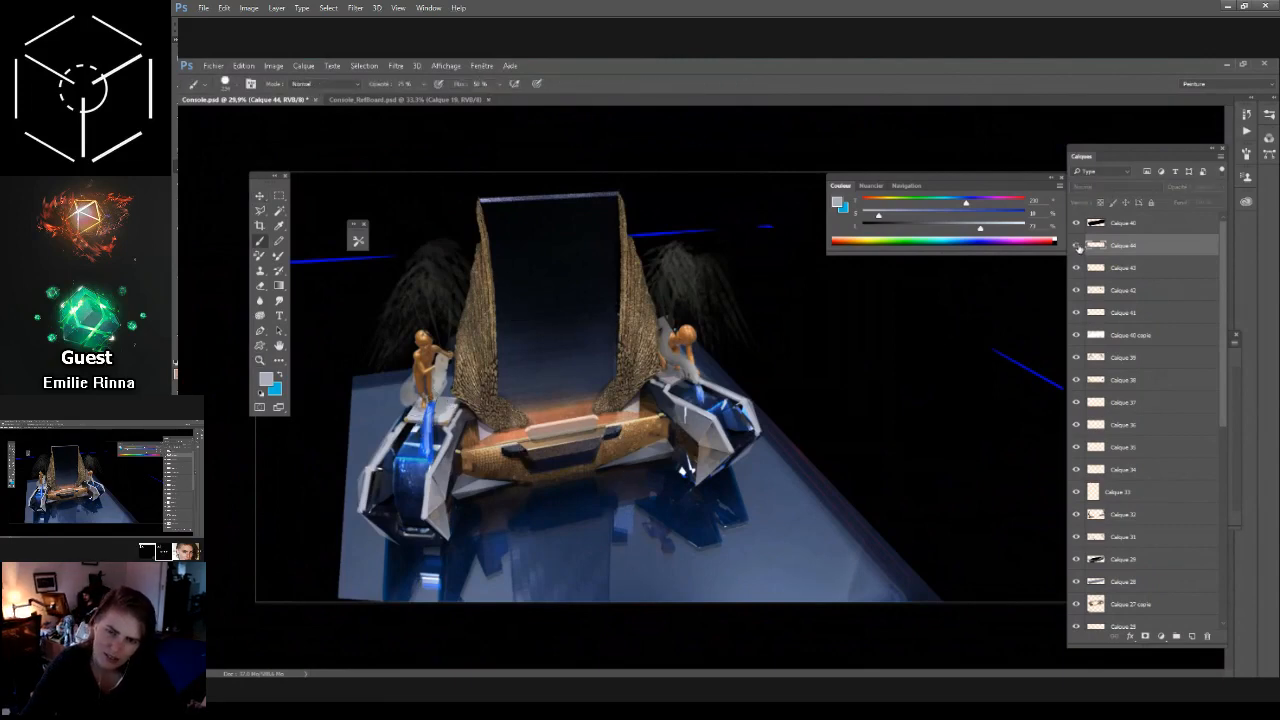
{"action": "left_click", "coordinate": [1077, 246]}
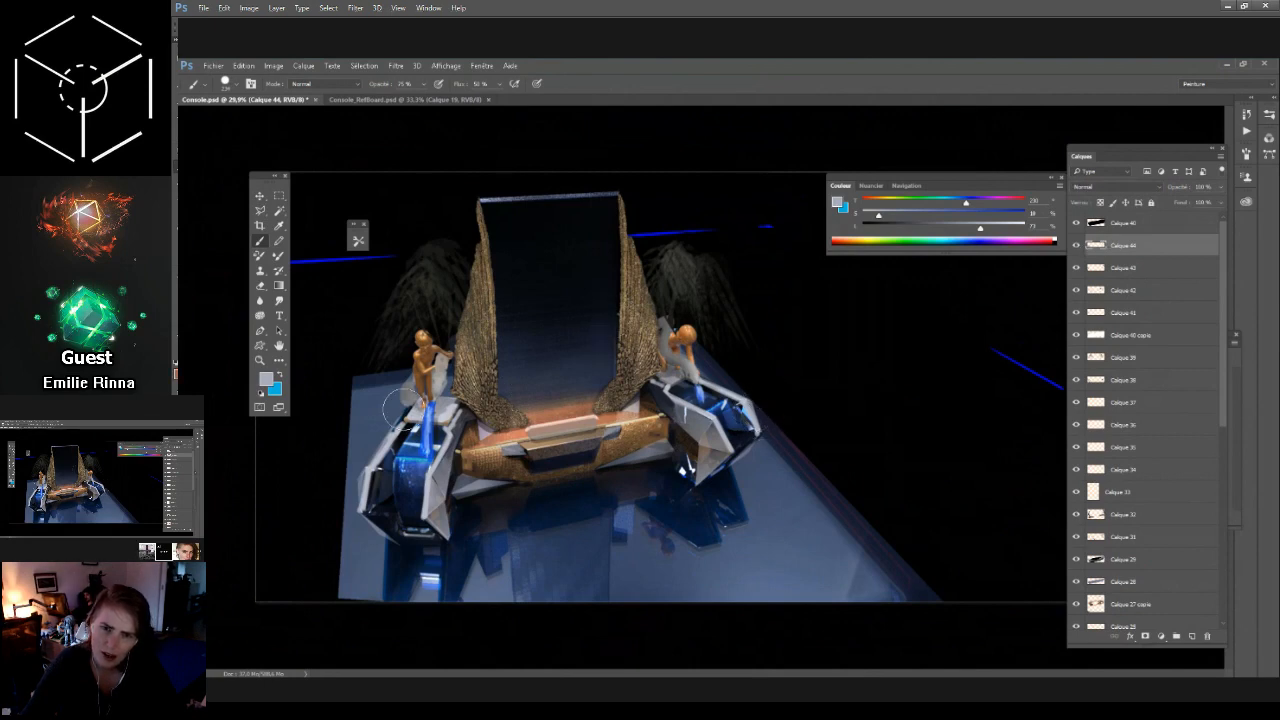
Step: Shade small lasso-selected facets of the pale panel beside the left golden figure with gradients on Calque 44
{"action": "key", "text": "l"}
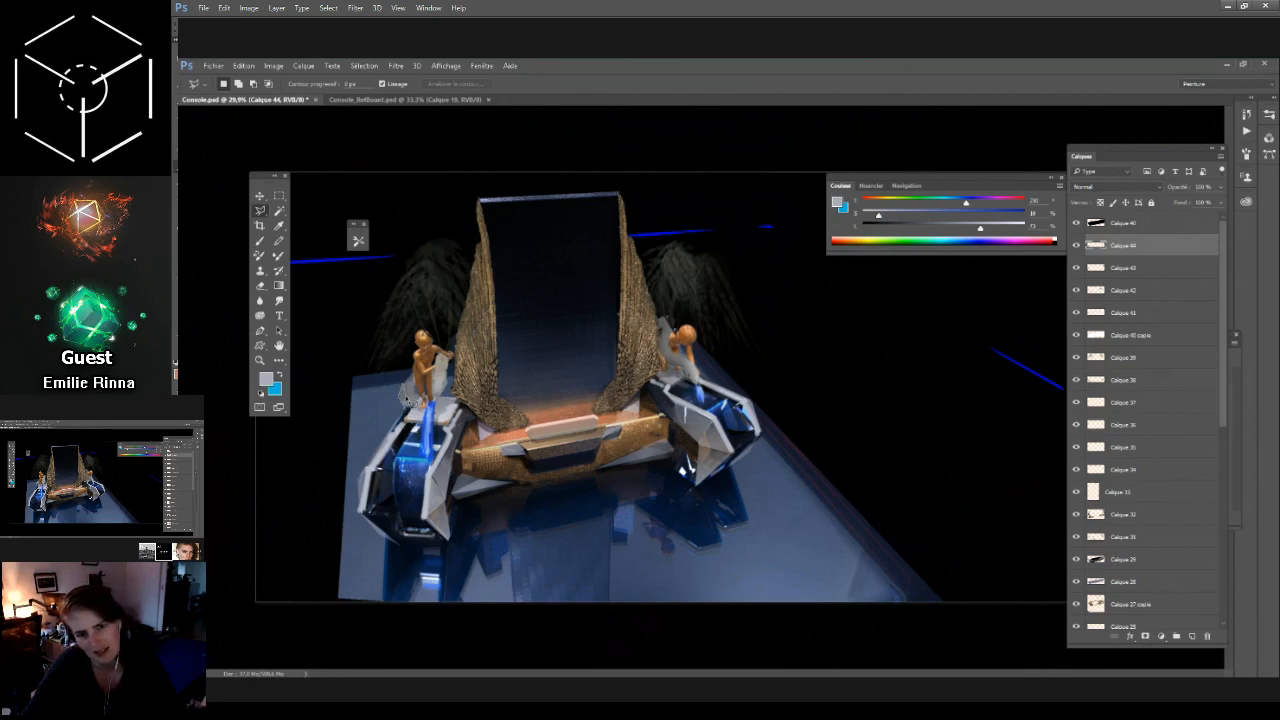
{"action": "key", "text": "g"}
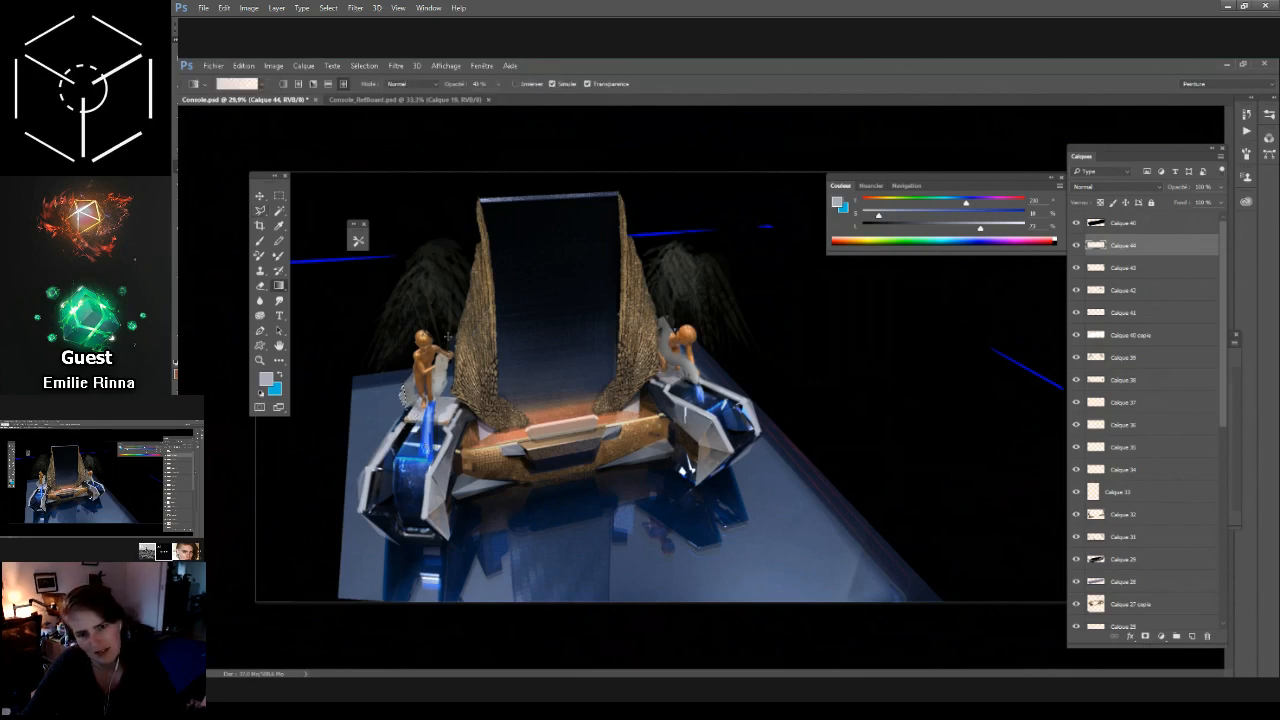
{"action": "key", "text": "l"}
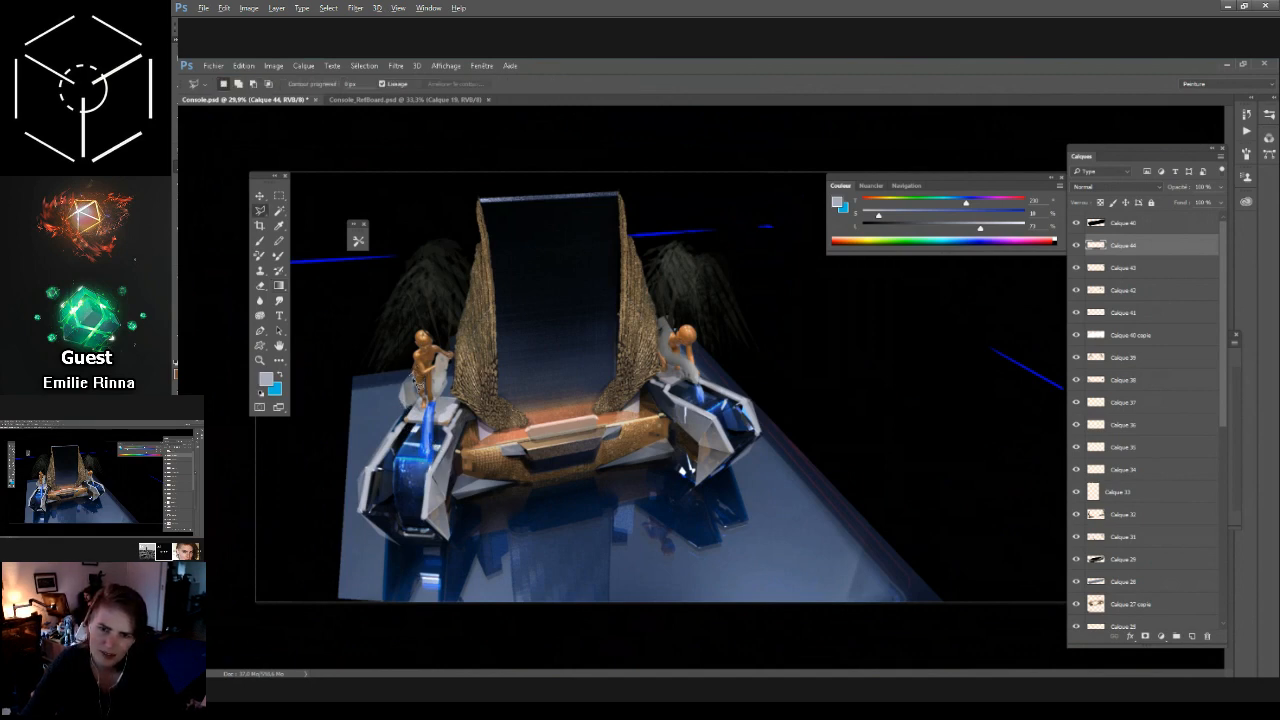
{"action": "key", "text": "g"}
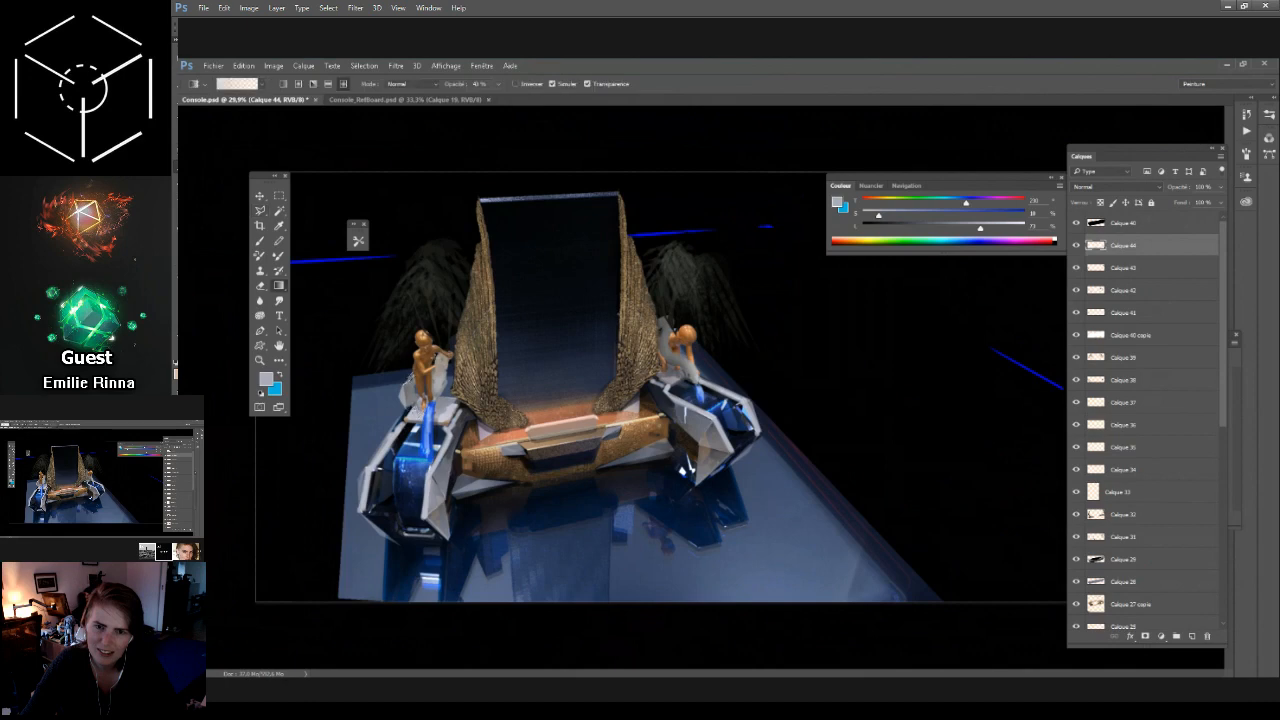
{"action": "key", "text": "z"}
{"action": "key", "text": "l"}
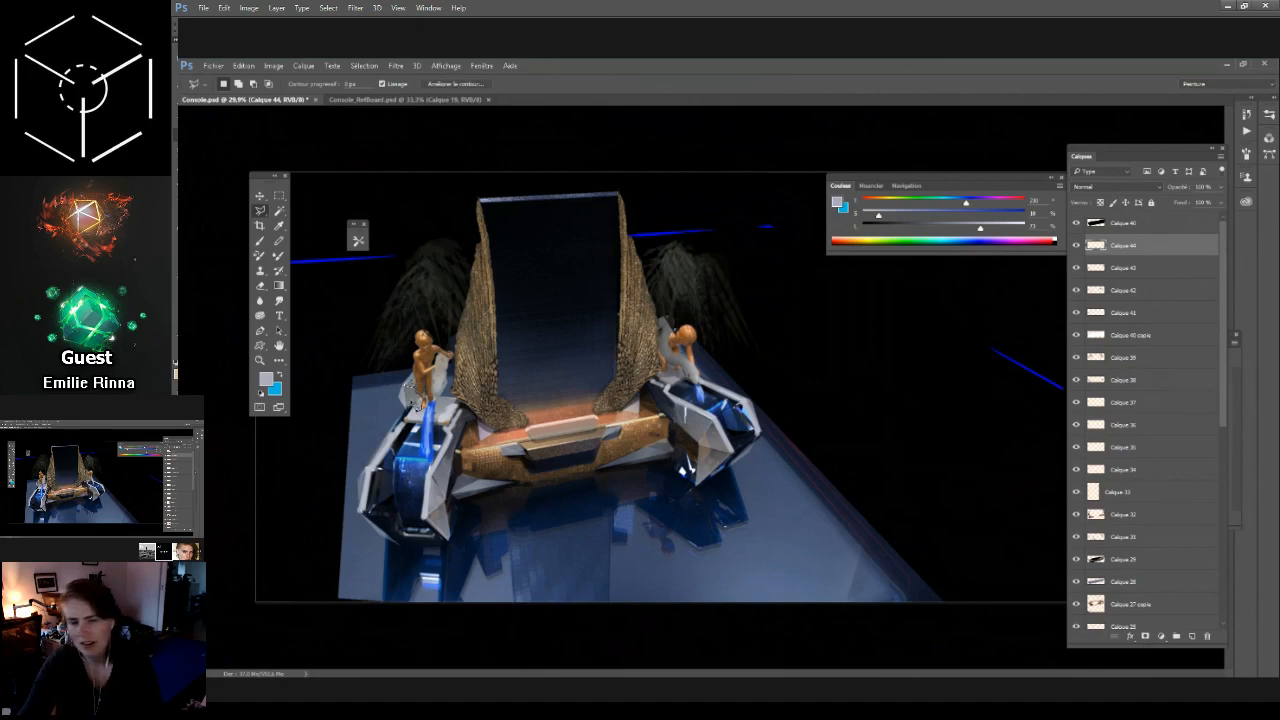
{"action": "key", "text": "g"}
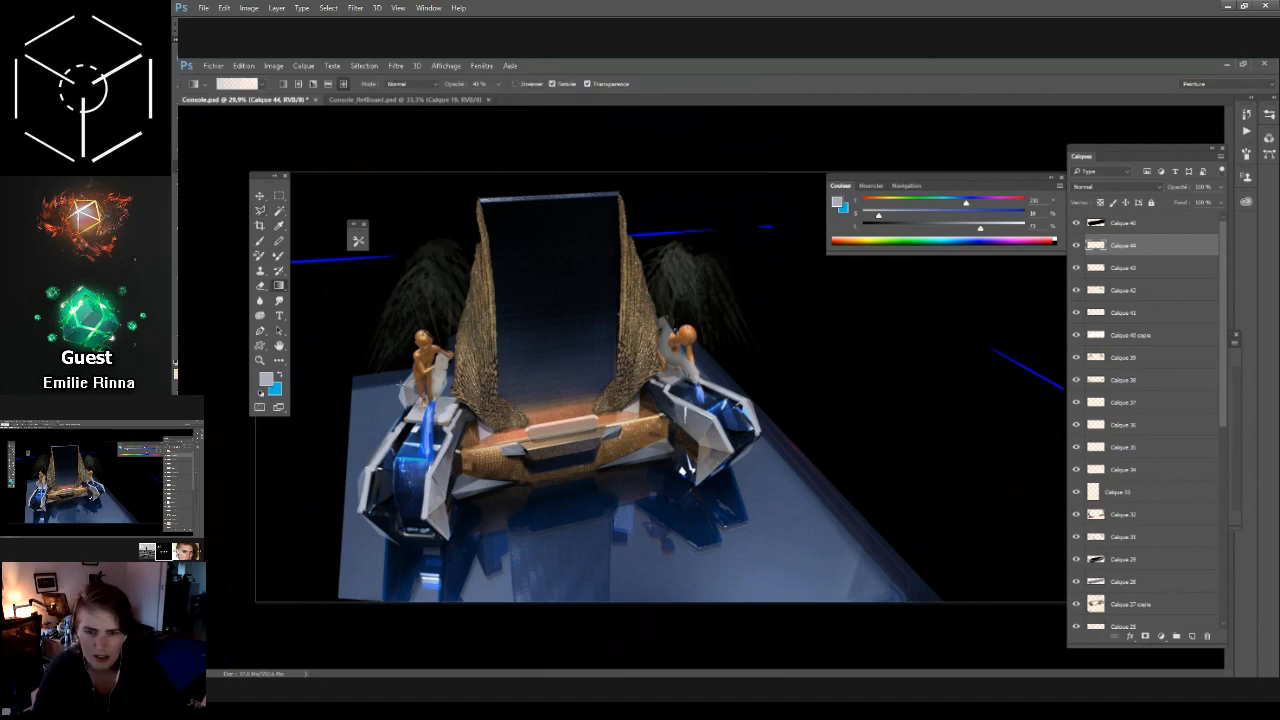
Step: Lasso further small areas at the left figure's feet and shade them with gradients at 40% opacity on Calque 44
{"action": "key", "text": "l"}
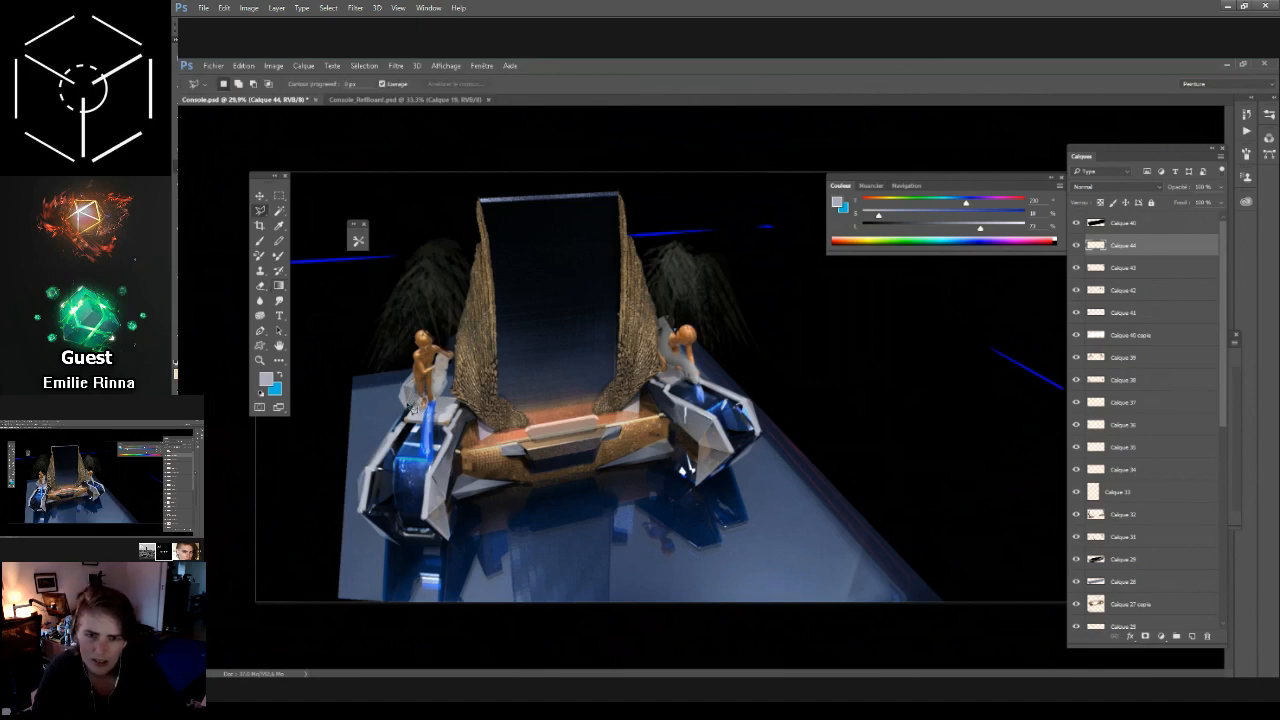
{"action": "left_click_drag", "start_coordinate": [420, 398], "coordinate": [420, 400]}
{"action": "key", "text": "z"}
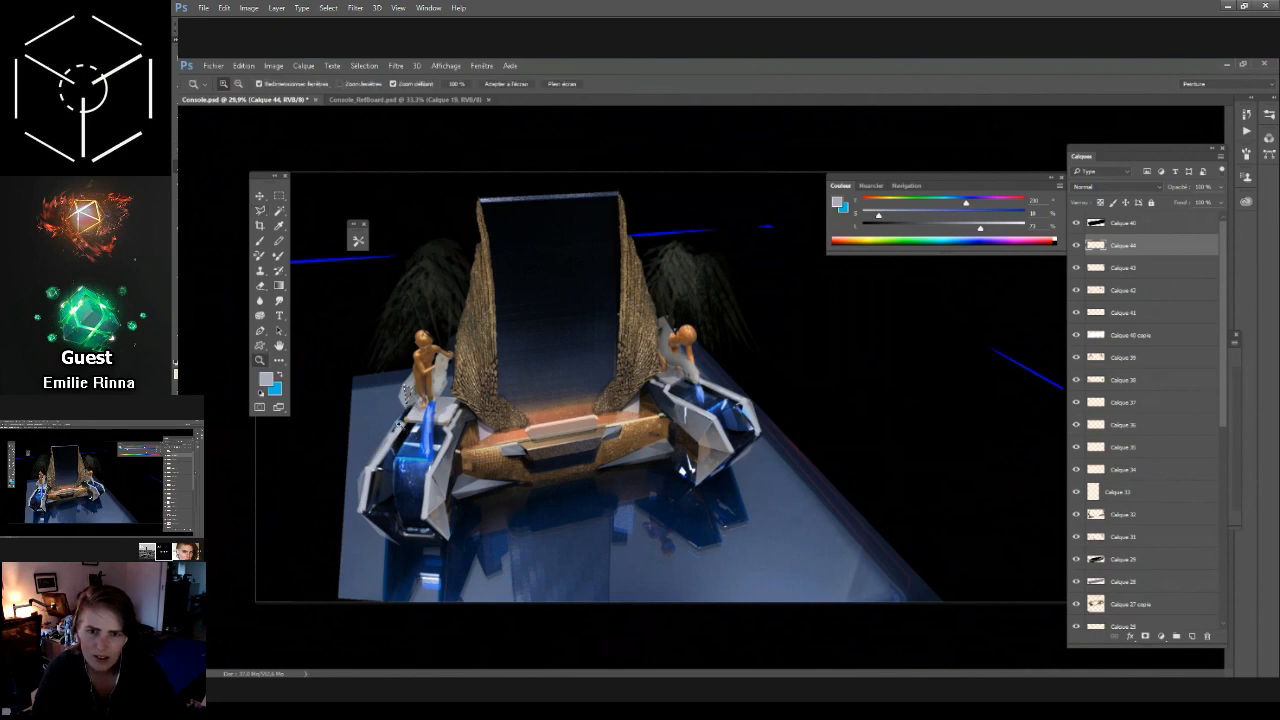
{"action": "left_click", "coordinate": [407, 428]}
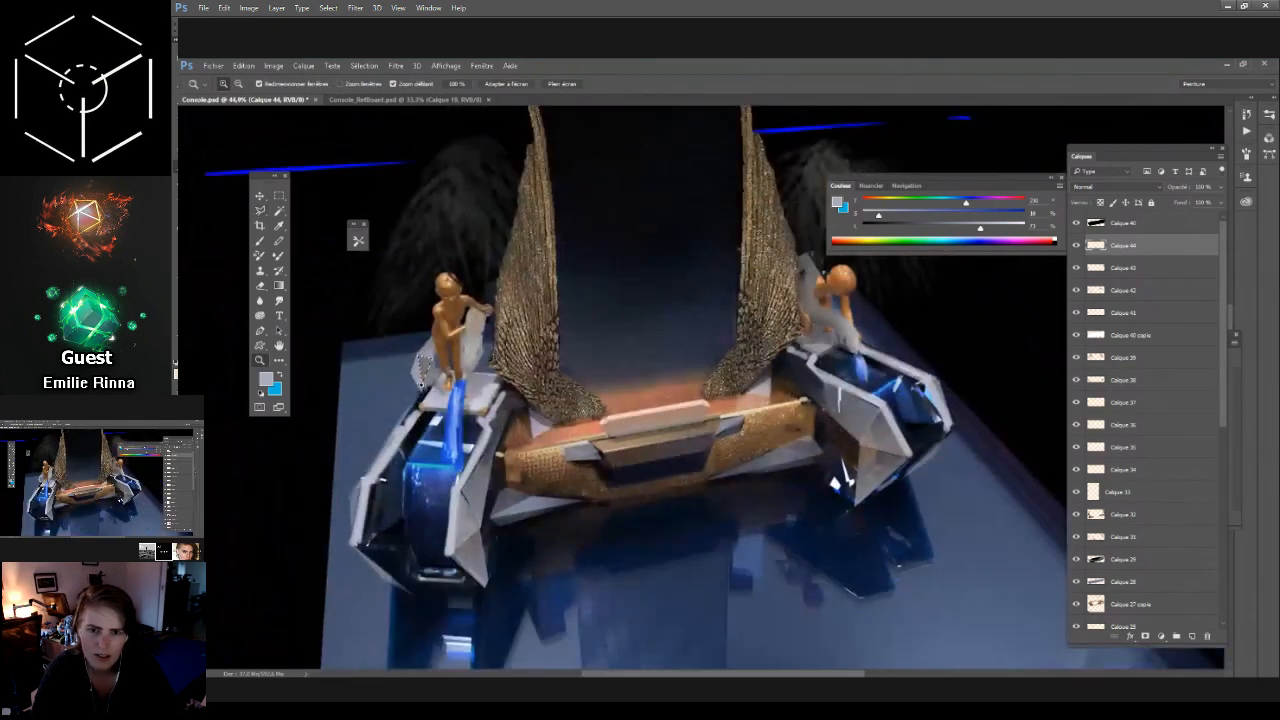
{"action": "key", "text": "g"}
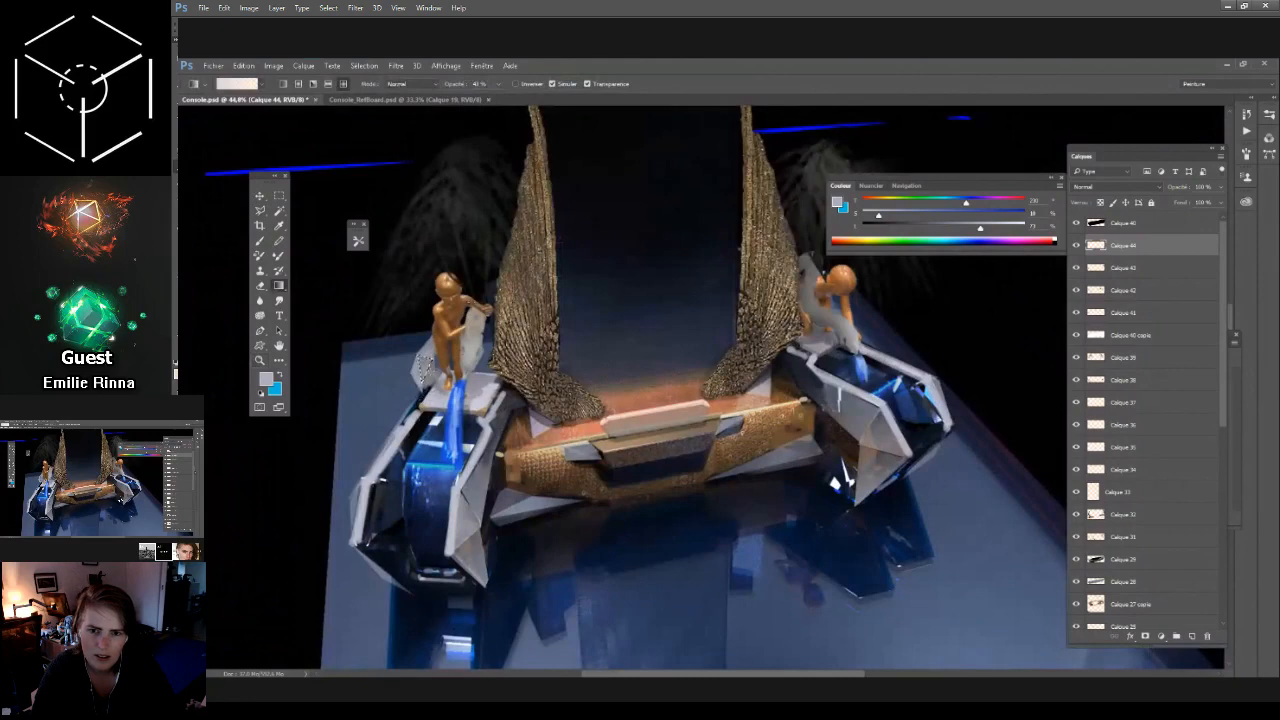
{"action": "key", "text": "l"}
{"action": "scroll", "coordinate": [426, 370], "scroll_direction": "down", "scroll_amount": 2}
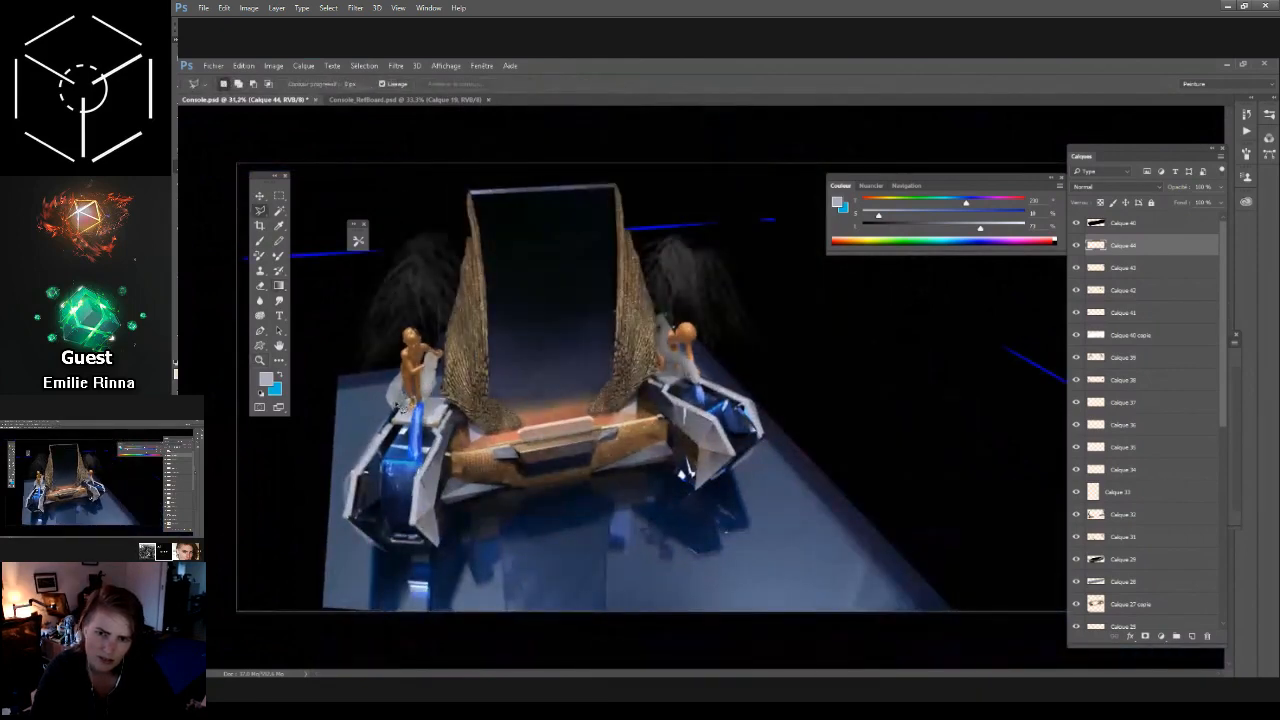
{"action": "mouse_move", "coordinate": [404, 398]}
{"action": "left_mouse_down"}
{"action": "mouse_move", "coordinate": [425, 445]}
{"action": "mouse_move", "coordinate": [406, 400]}
{"action": "left_mouse_up"}
{"action": "key", "text": "g"}
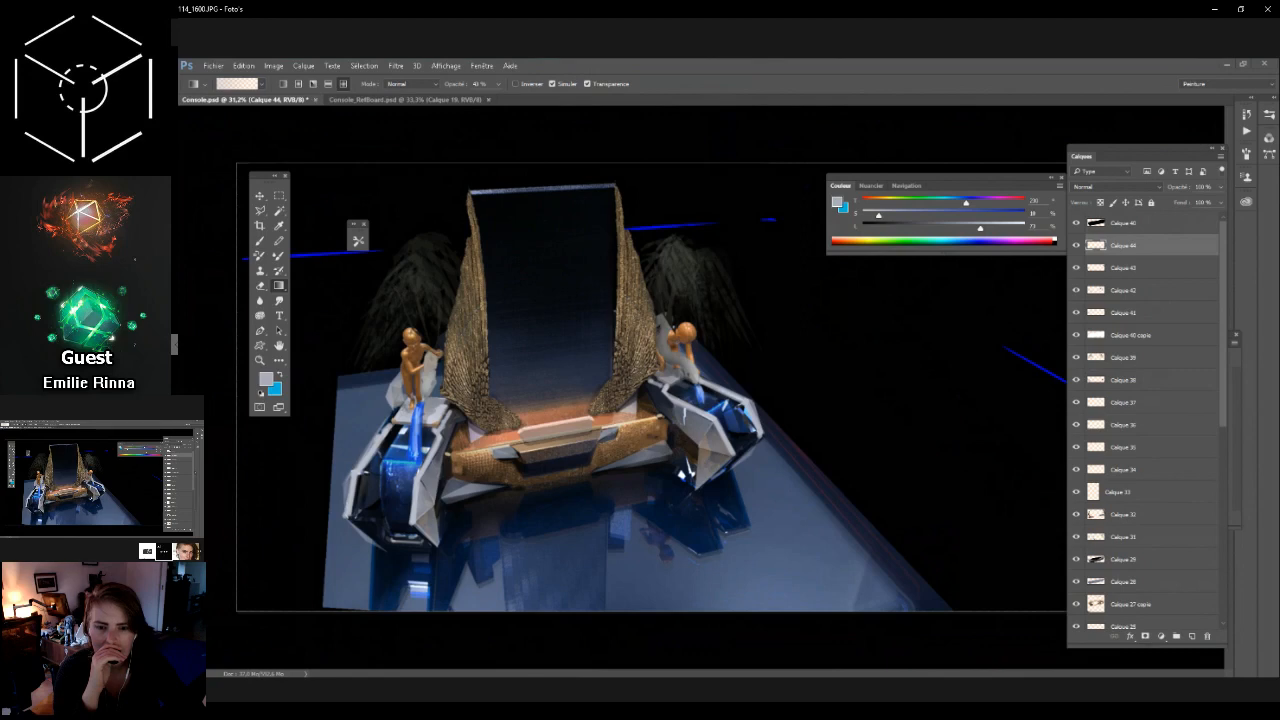
{"action": "left_click", "coordinate": [1267, 9]}
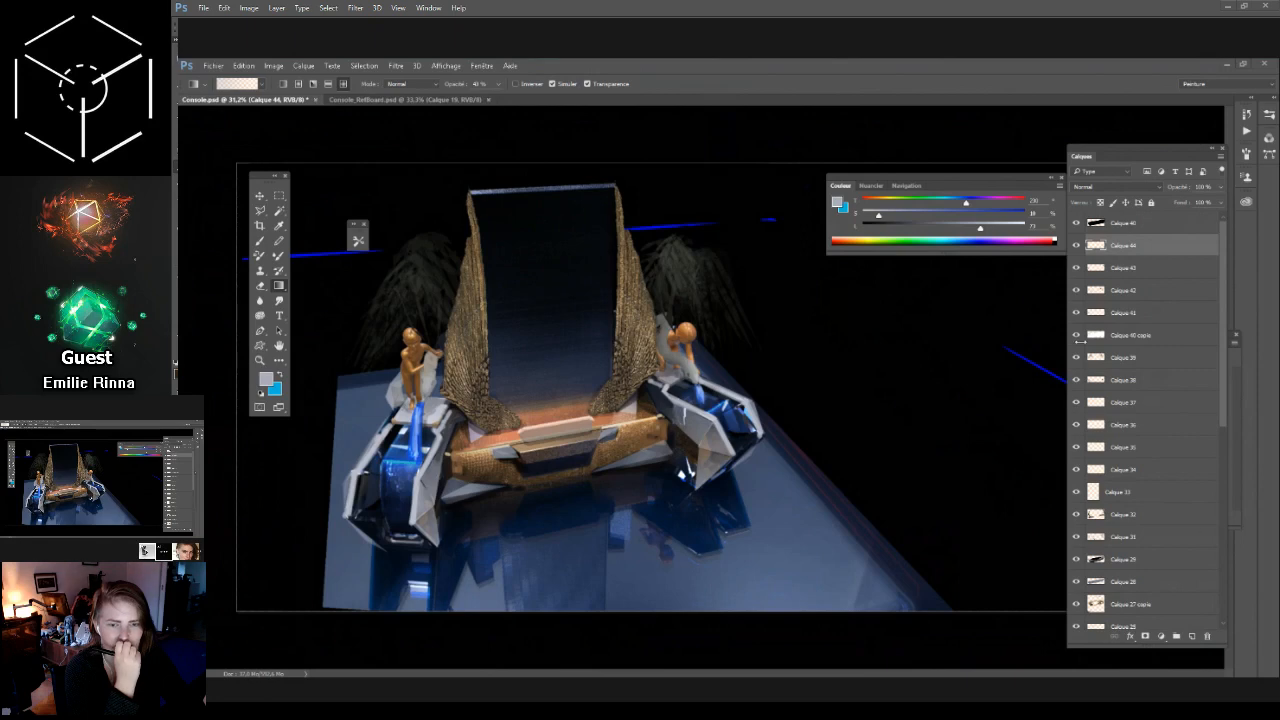
{"action": "key", "text": "w"}
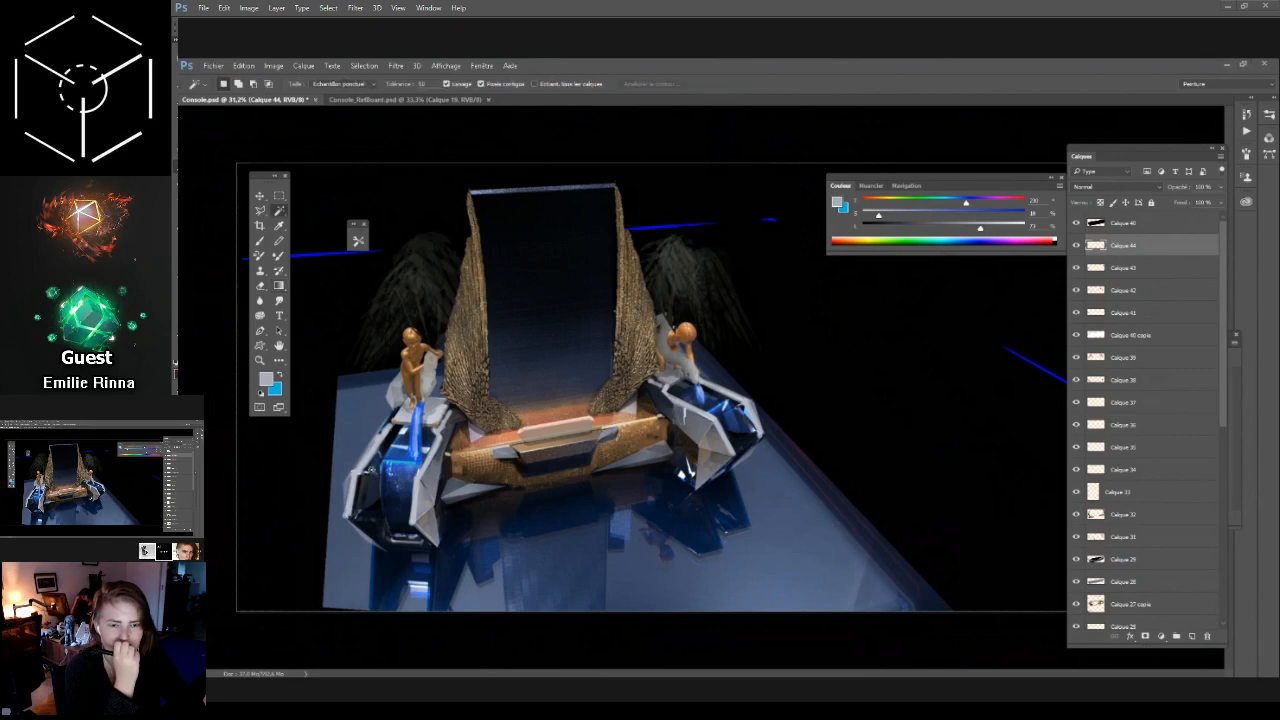
{"action": "key", "text": "b"}
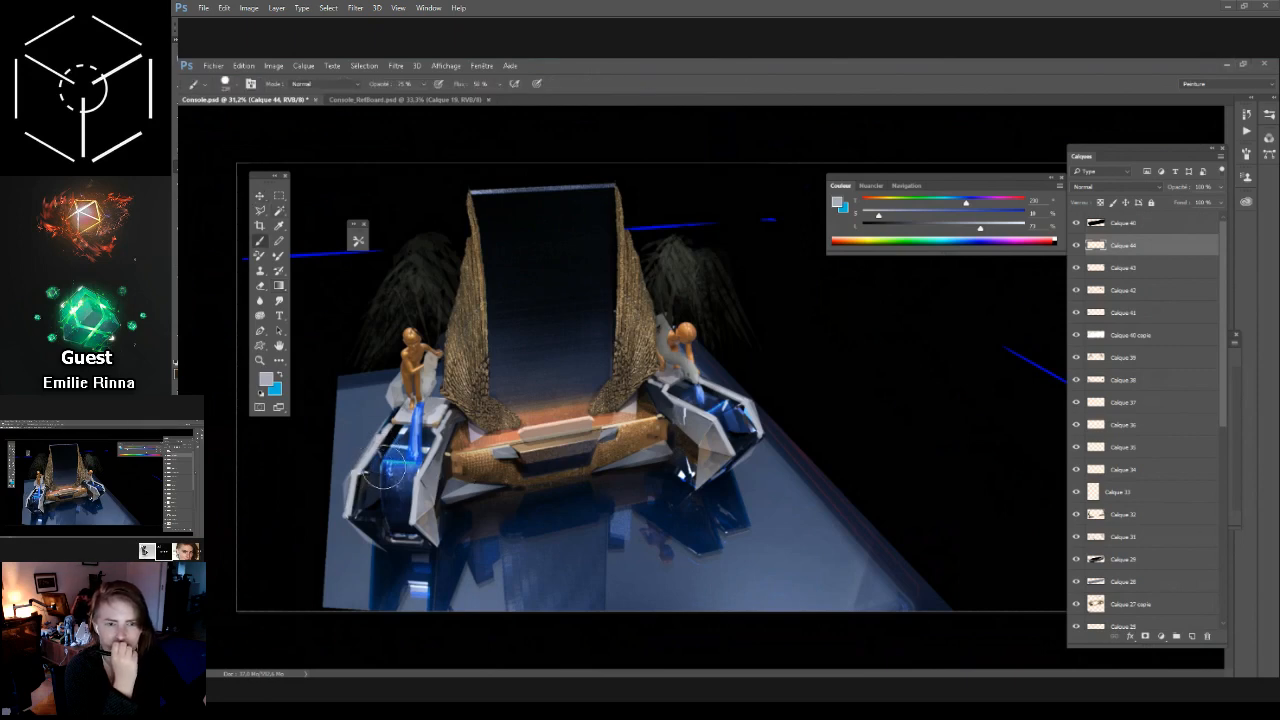
{"action": "key", "text": "e"}
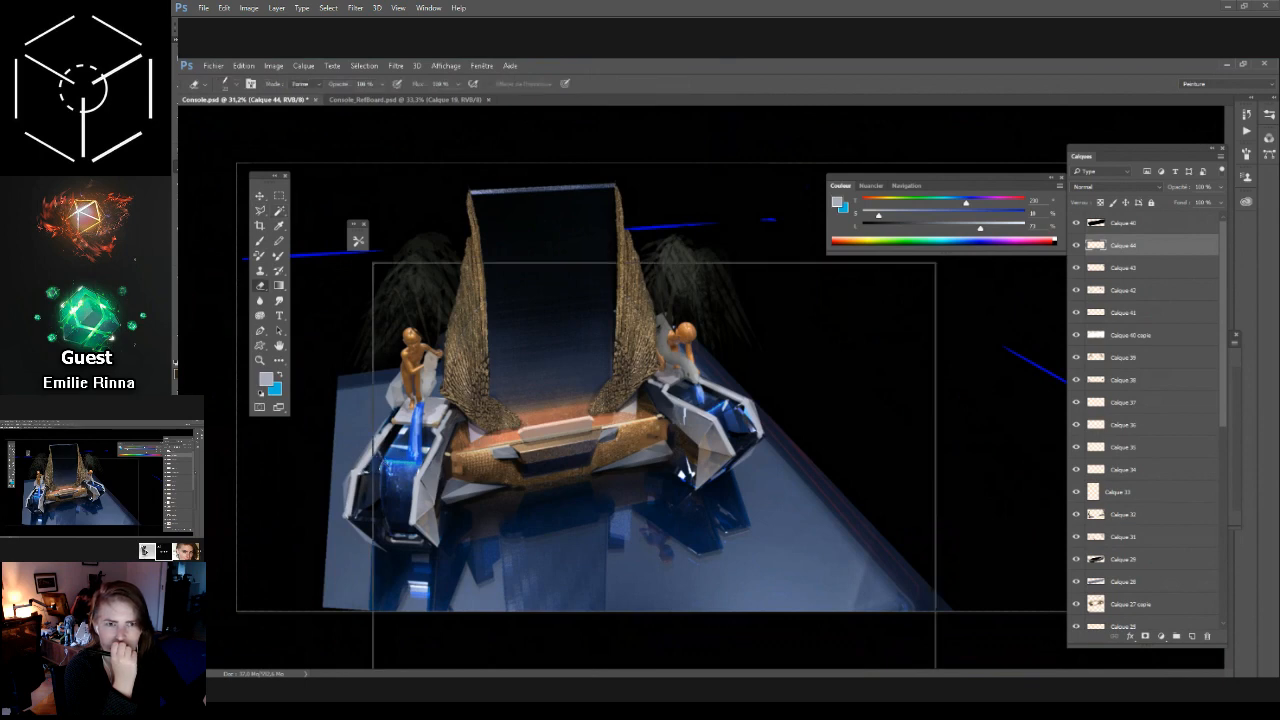
{"action": "right_click", "coordinate": [372, 262]}
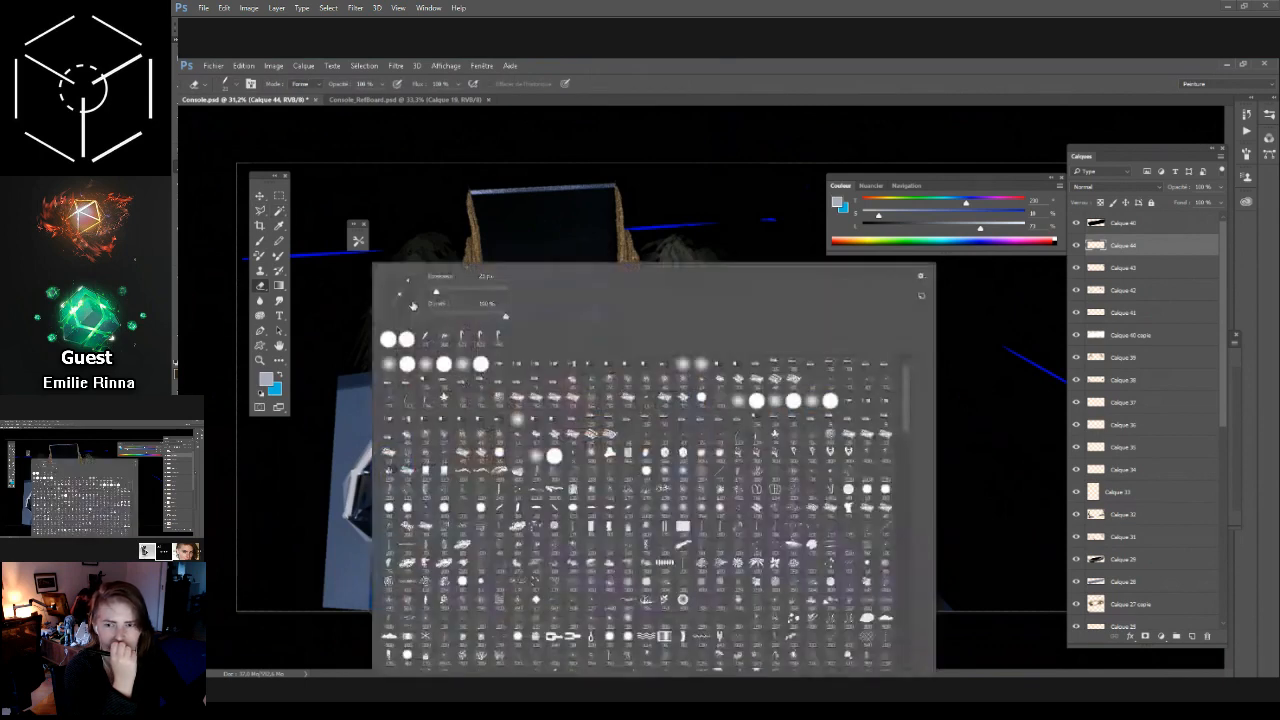
{"action": "key", "text": "Escape"}
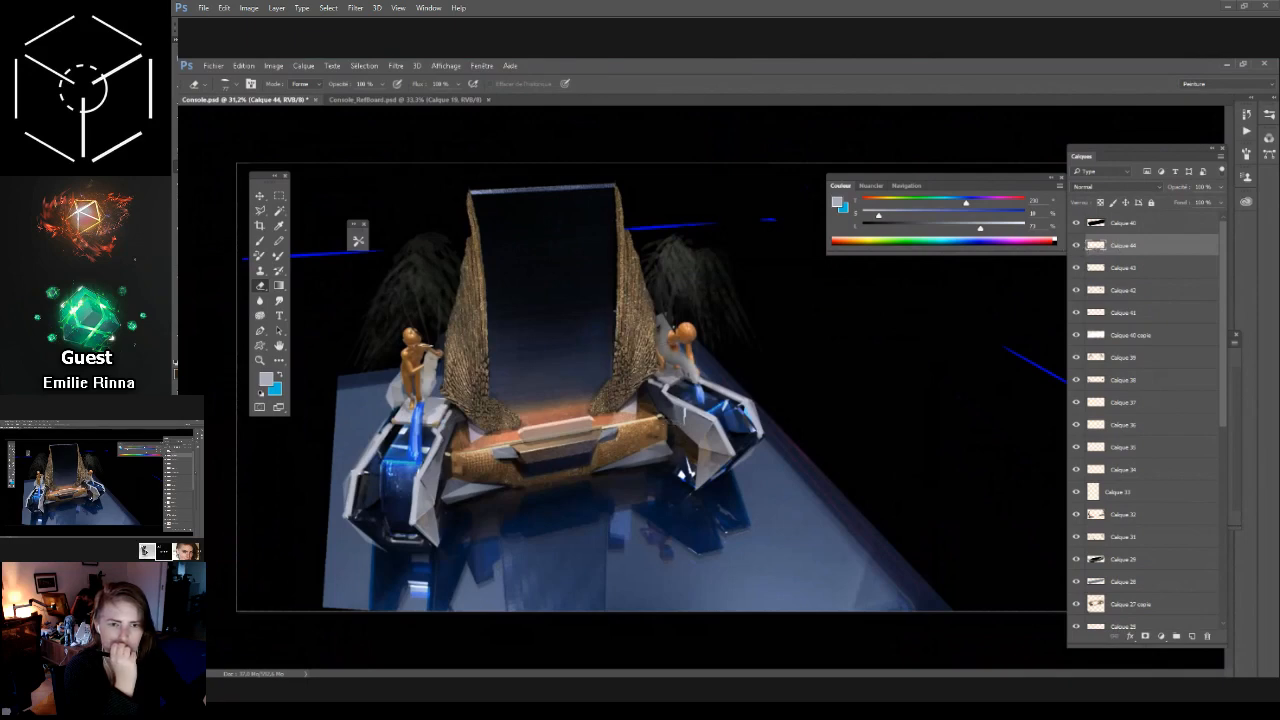
Step: Lasso facets beside the left figure and shade them with gradients in Densité couleur mode at 40% opacity
{"action": "key", "text": "l"}
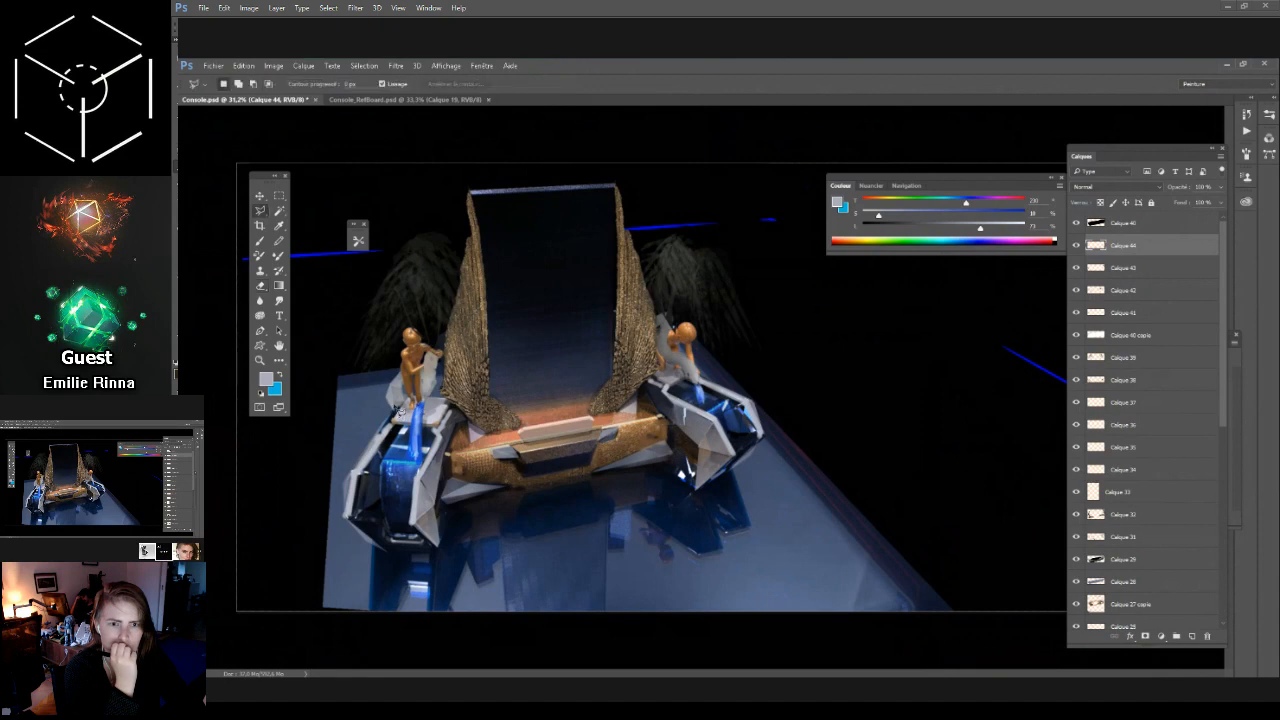
{"action": "key", "text": "alt+Tab"}
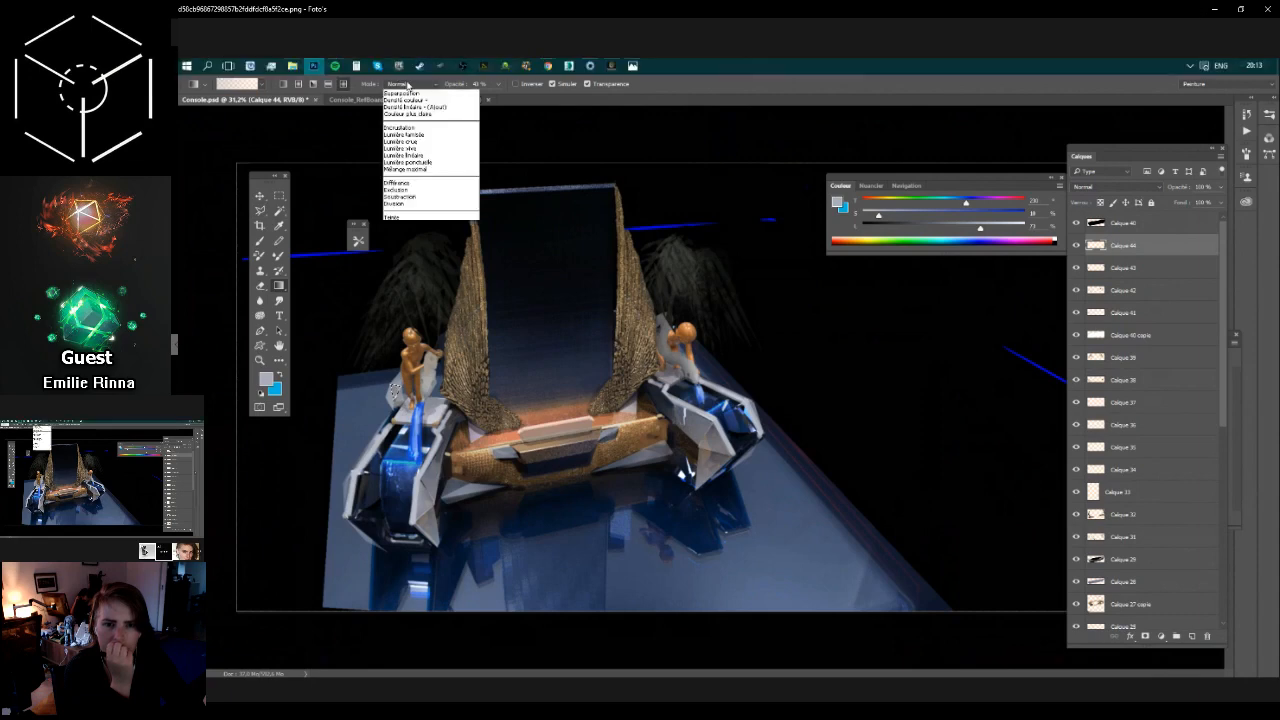
{"action": "left_click", "coordinate": [1258, 12]}
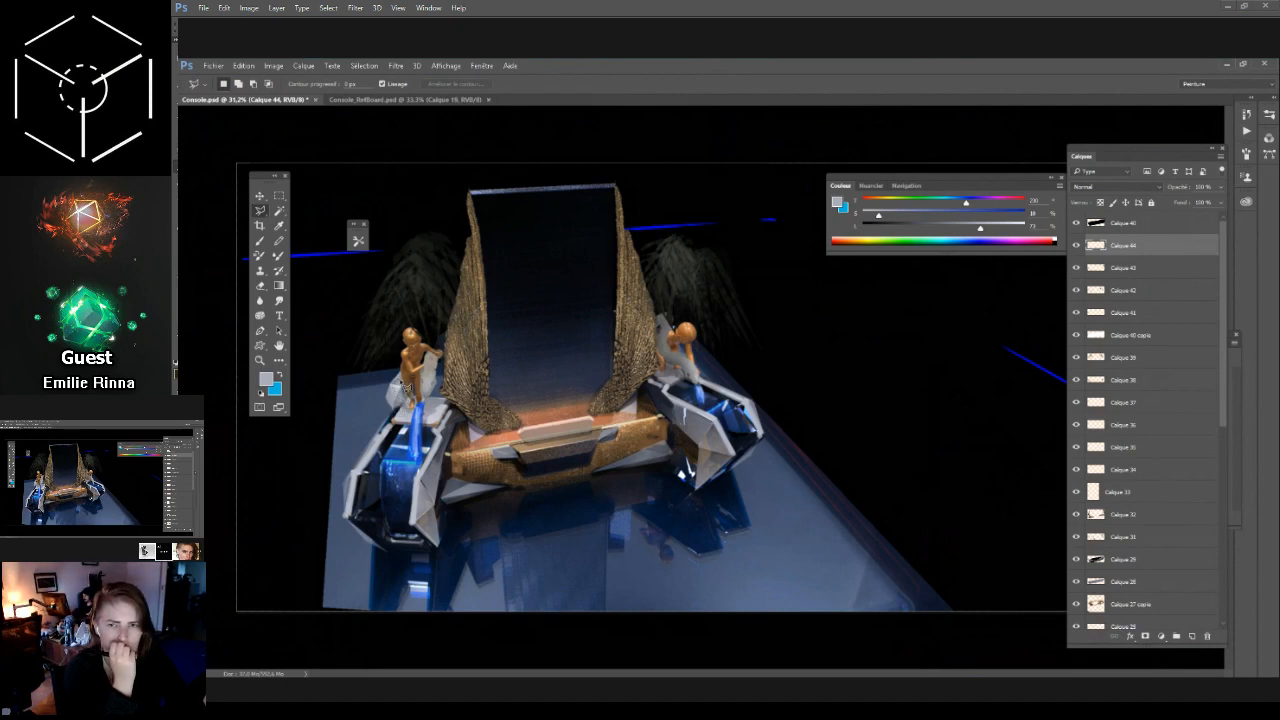
{"action": "left_click", "coordinate": [398, 388]}
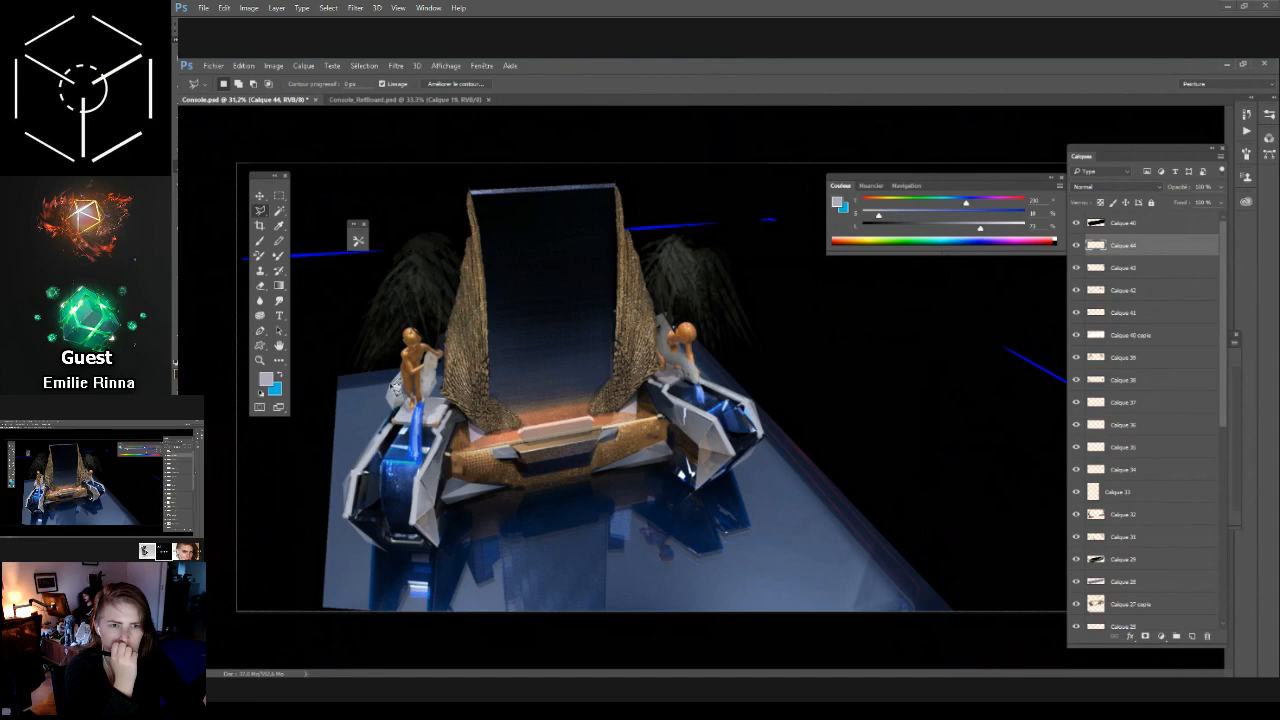
{"action": "left_click", "coordinate": [398, 387]}
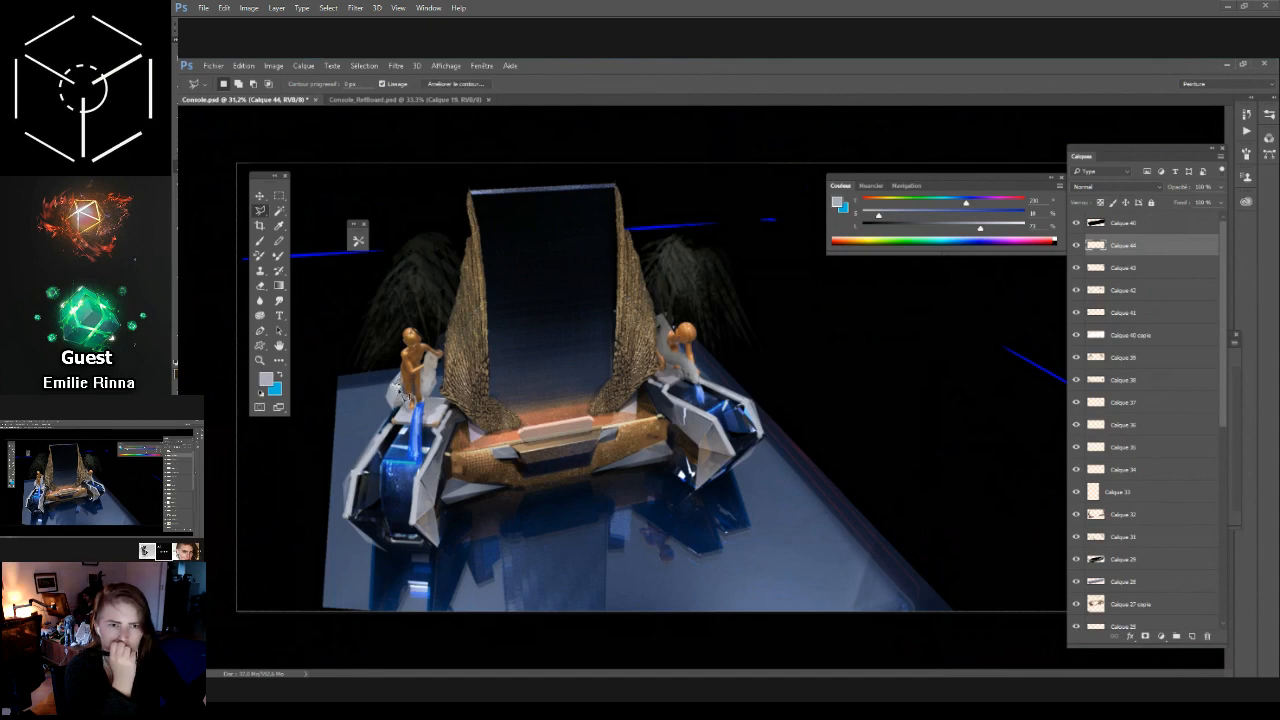
{"action": "key", "text": "g"}
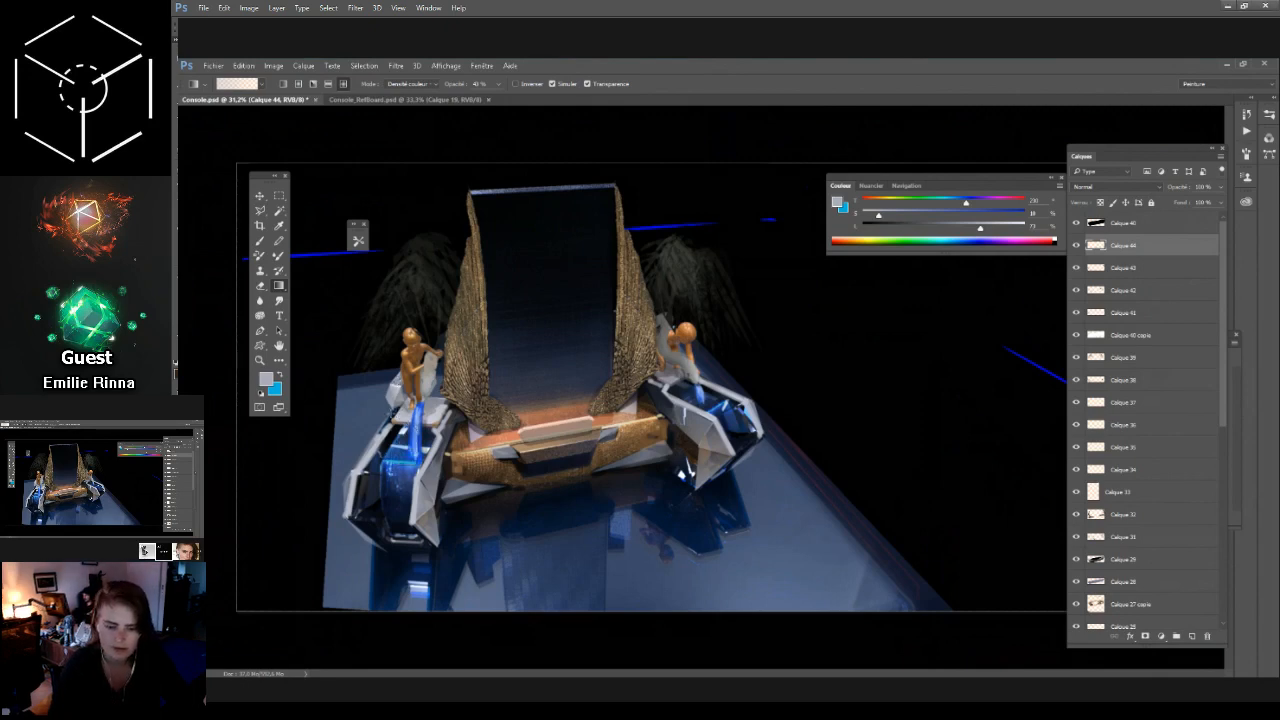
{"action": "key", "text": "l"}
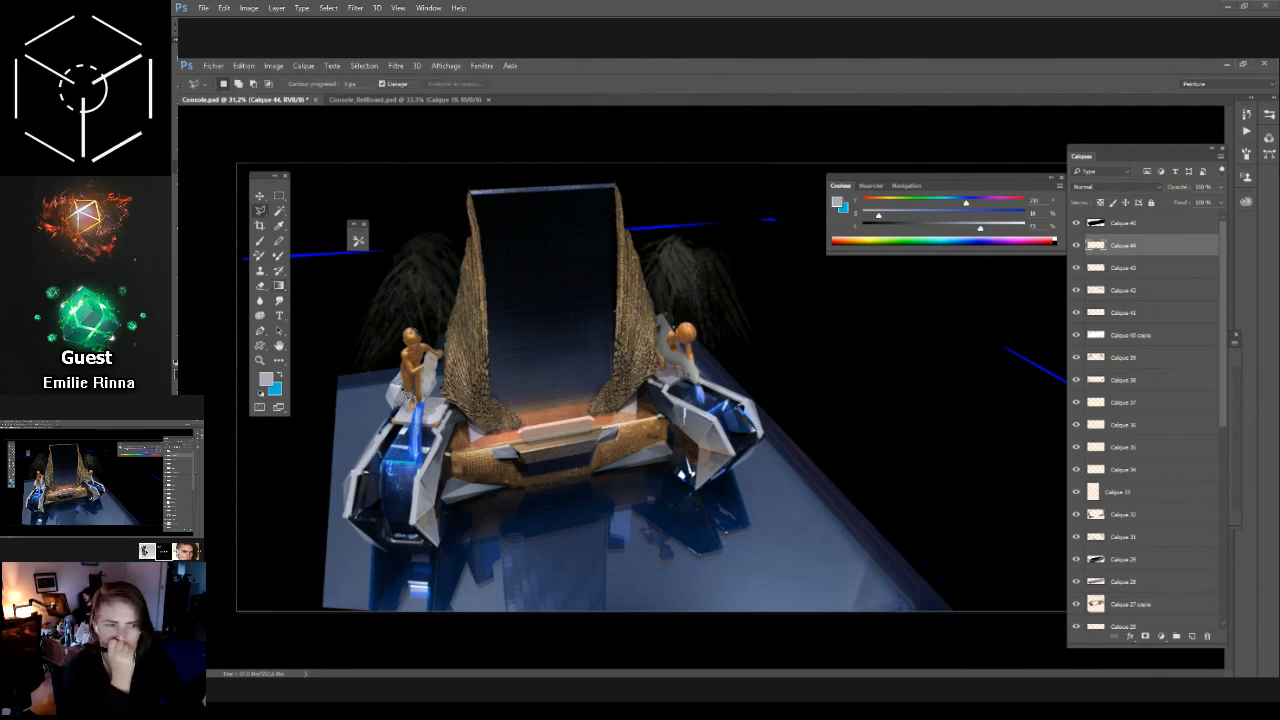
{"action": "key", "text": "g"}
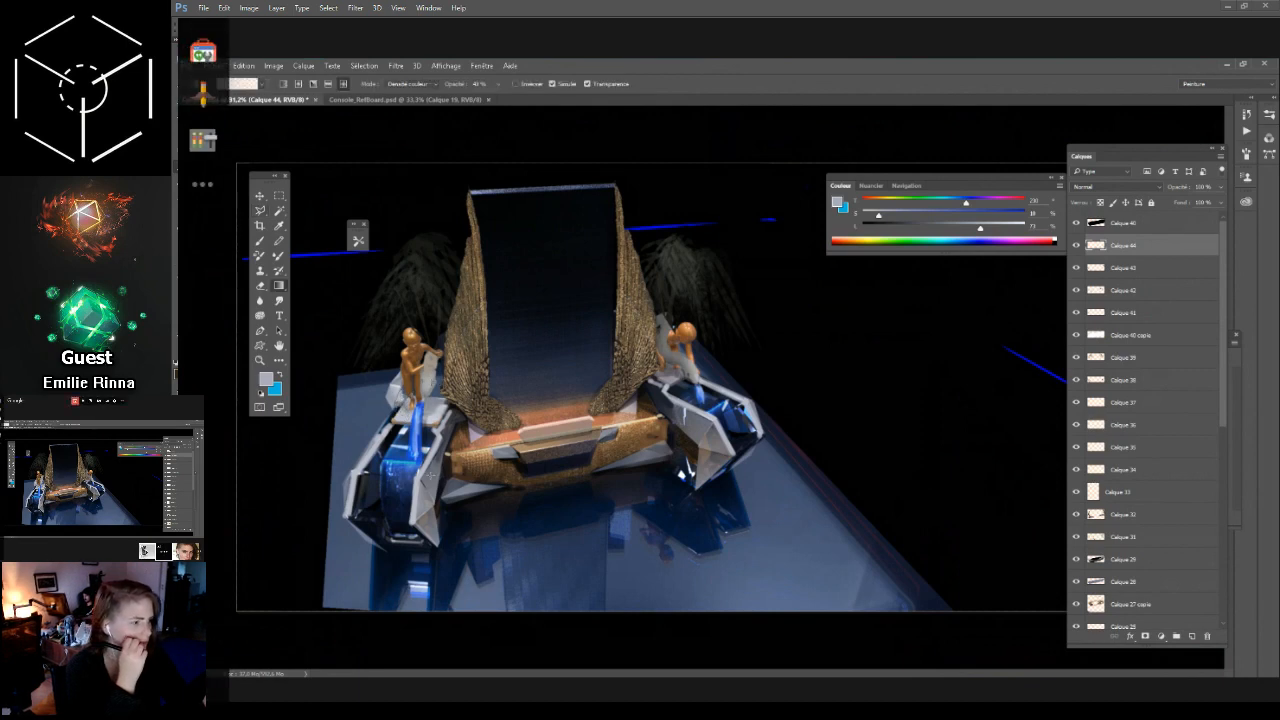
Step: Switch to the alien bust scene in KeyShot and apply the Gun Metal paint material to the white Bust part
{"action": "key", "text": "alt+Tab"}
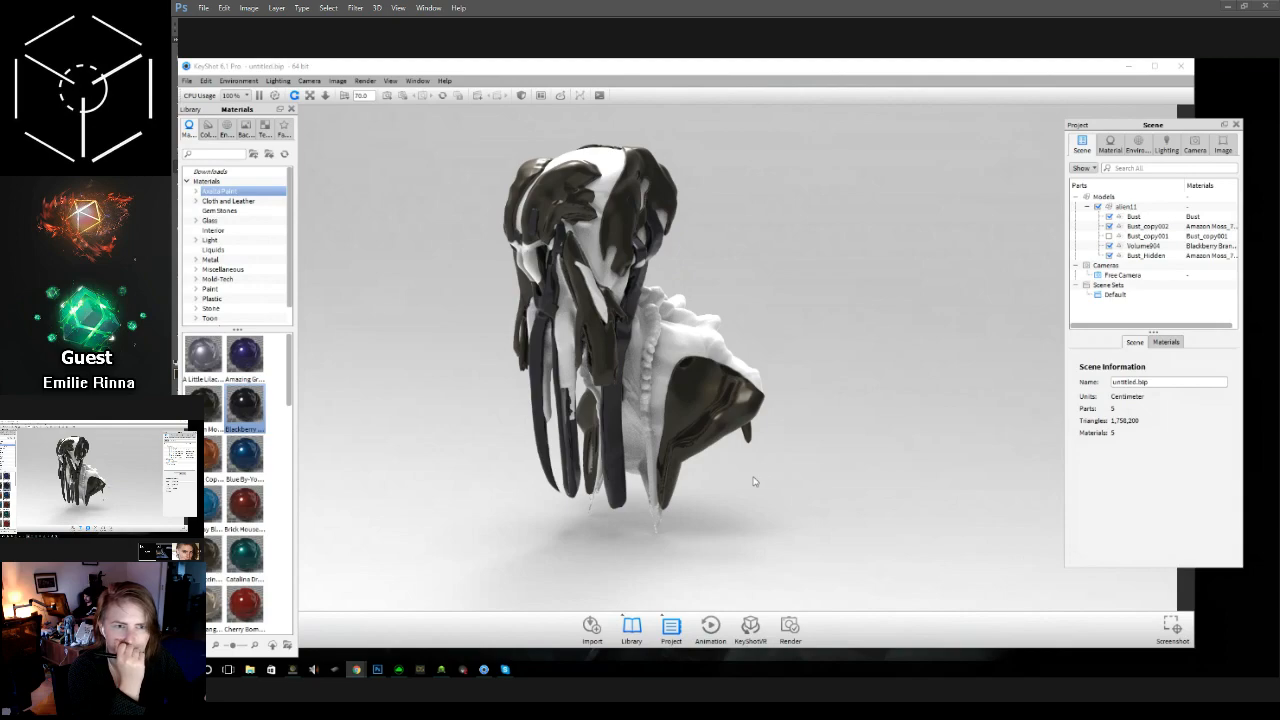
{"action": "left_click_drag", "start_coordinate": [753, 484], "coordinate": [711, 479]}
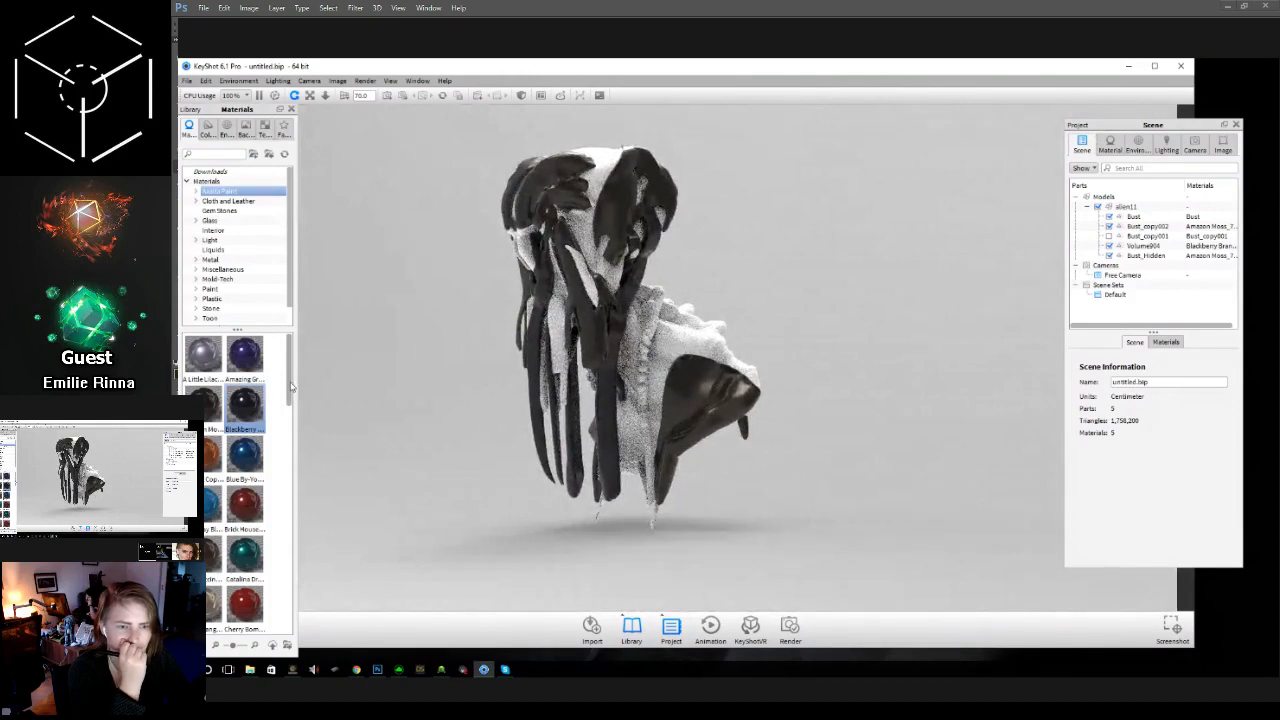
{"action": "left_click_drag", "start_coordinate": [289, 392], "coordinate": [289, 441]}
{"action": "scroll", "coordinate": [210, 452], "scroll_direction": "down", "scroll_amount": 1}
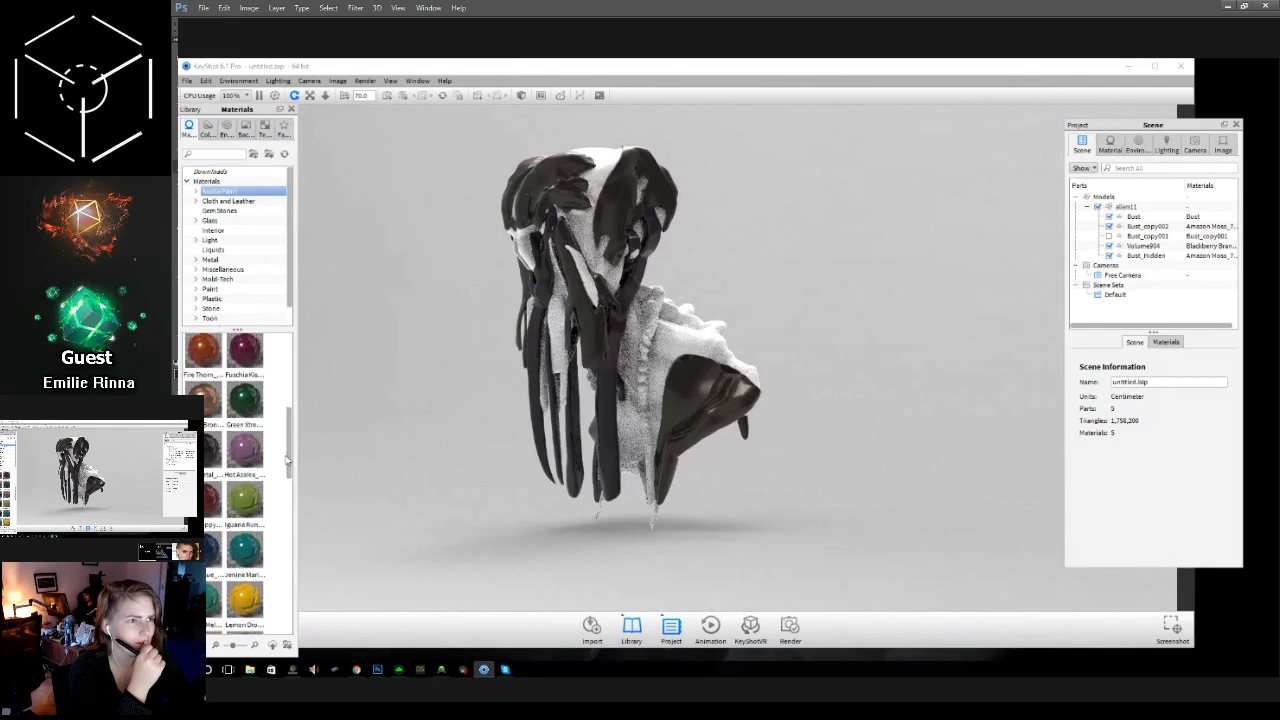
{"action": "left_click_drag", "start_coordinate": [210, 452], "coordinate": [797, 347]}
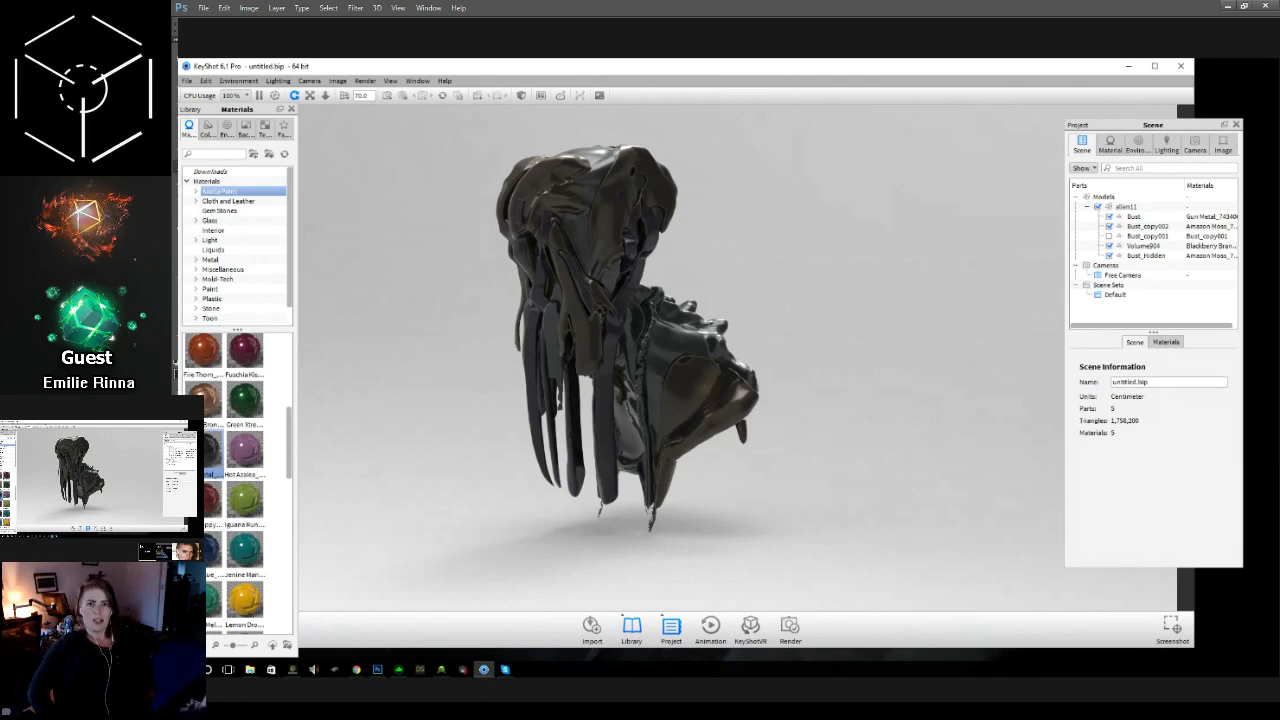
Step: Switch to the Untitled-1 character painting in Photoshop, compare it with Layer 5 hidden and shown, and inspect the upper body at 100%
{"action": "key", "text": "alt+Tab"}
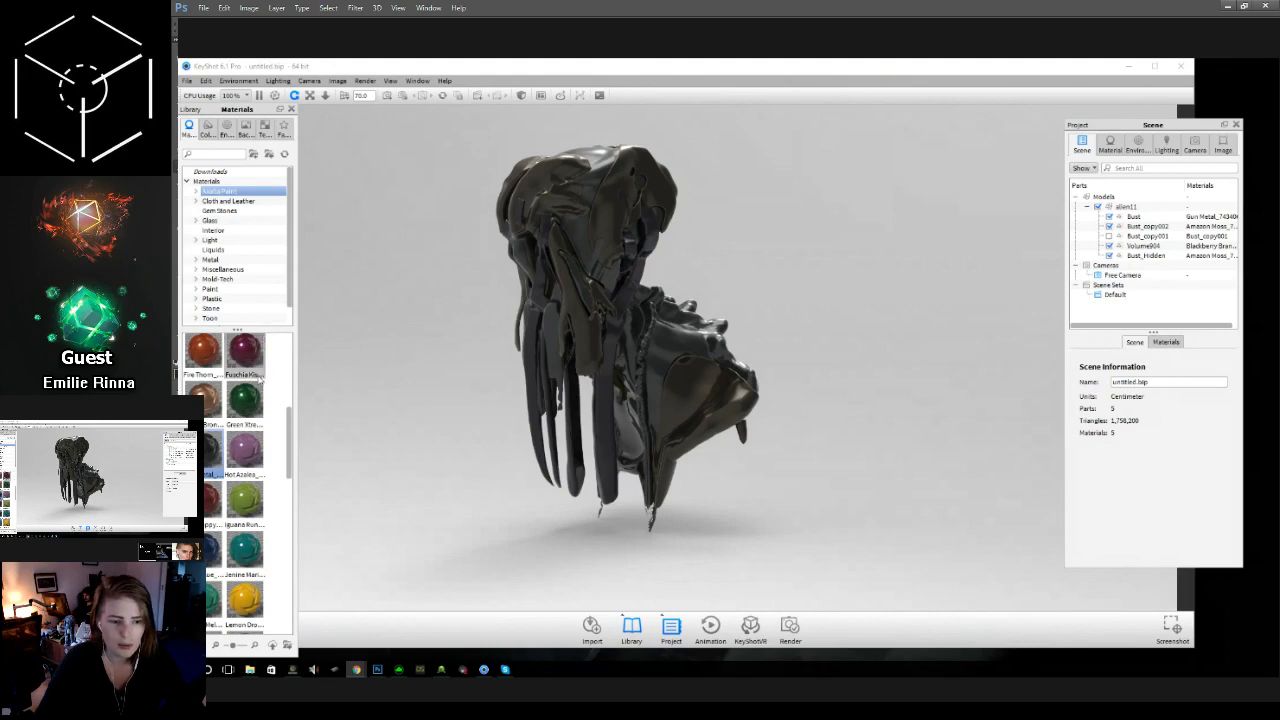
{"action": "scroll", "coordinate": [259, 380], "scroll_direction": "down", "scroll_amount": 5}
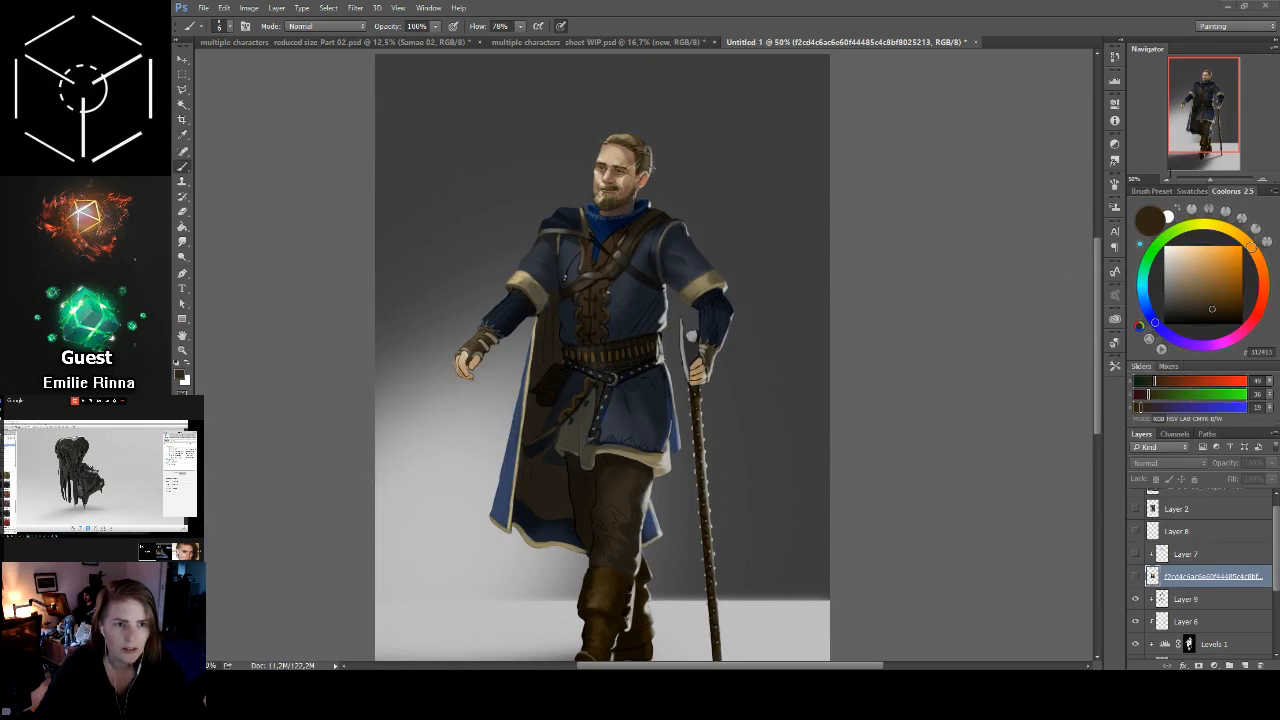
{"action": "left_click", "coordinate": [1166, 179]}
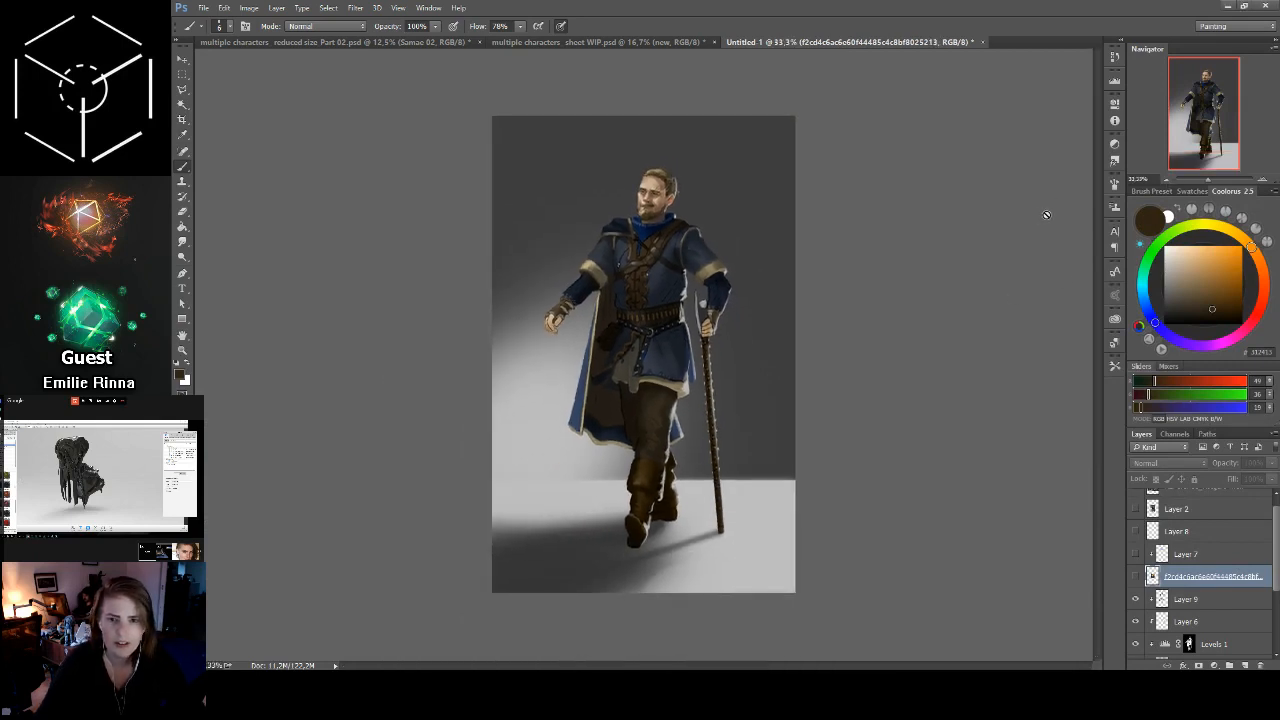
{"action": "scroll", "coordinate": [1140, 613], "scroll_direction": "down", "scroll_amount": 2}
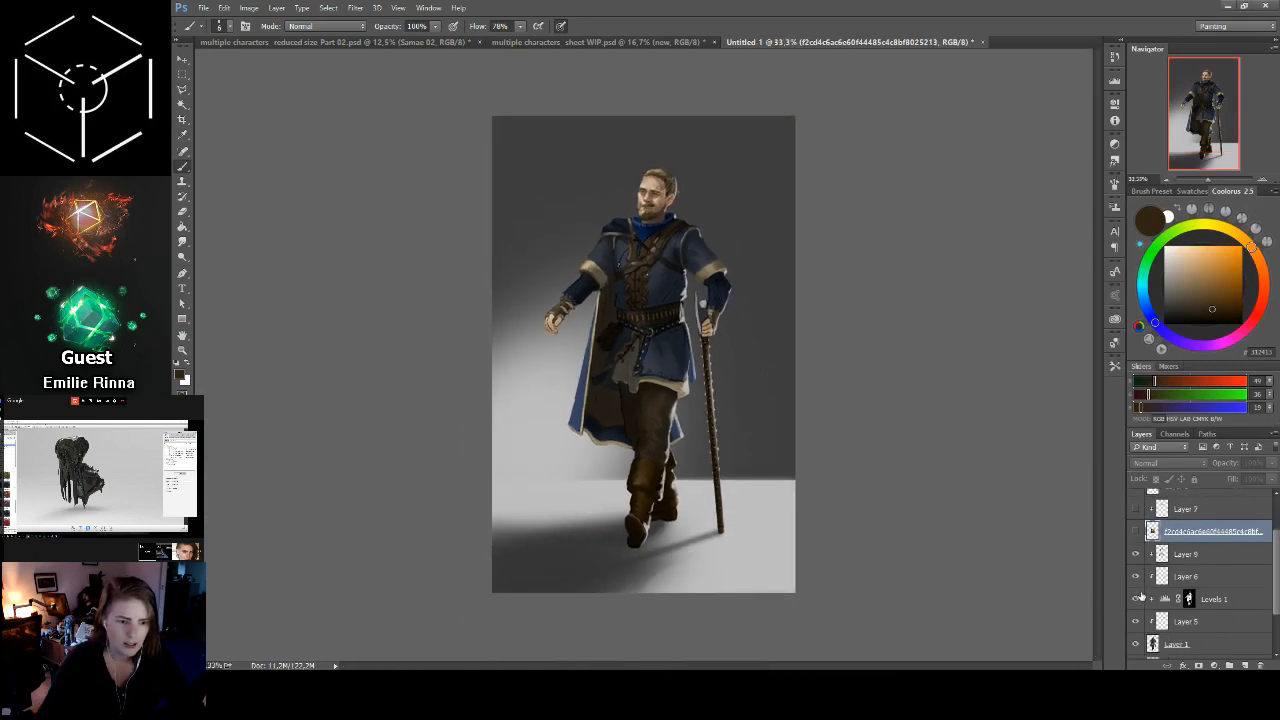
{"action": "mouse_move", "coordinate": [1136, 622]}
{"action": "left_mouse_down"}
{"action": "mouse_move", "coordinate": [1133, 556]}
{"action": "mouse_move", "coordinate": [1135, 622]}
{"action": "left_mouse_up"}
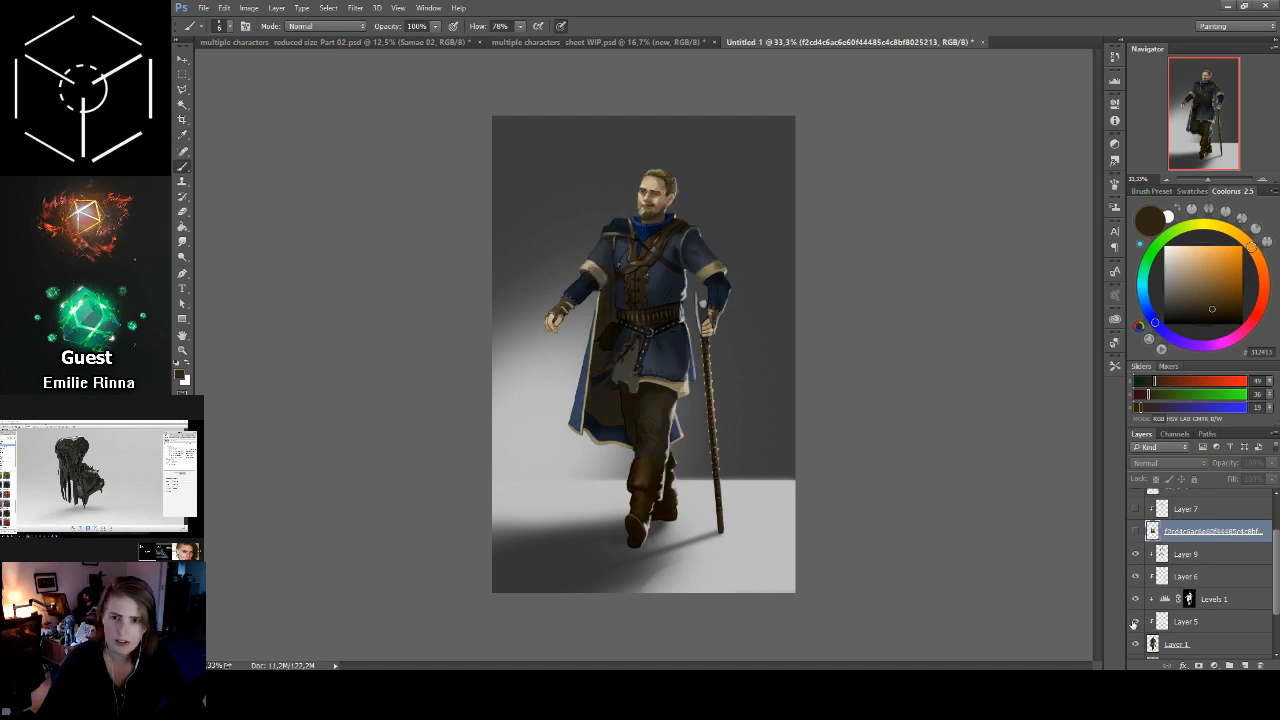
{"action": "left_click", "coordinate": [1262, 179]}
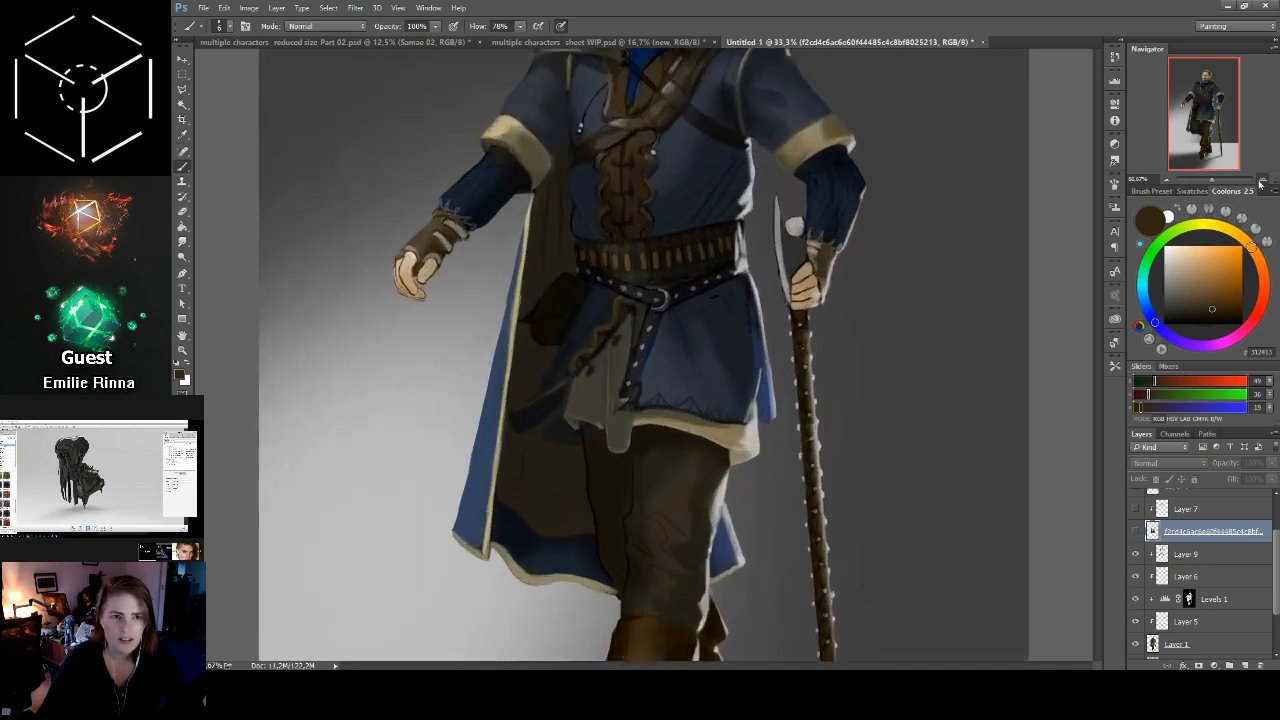
{"action": "left_click_drag", "start_coordinate": [1210, 122], "coordinate": [1217, 93]}
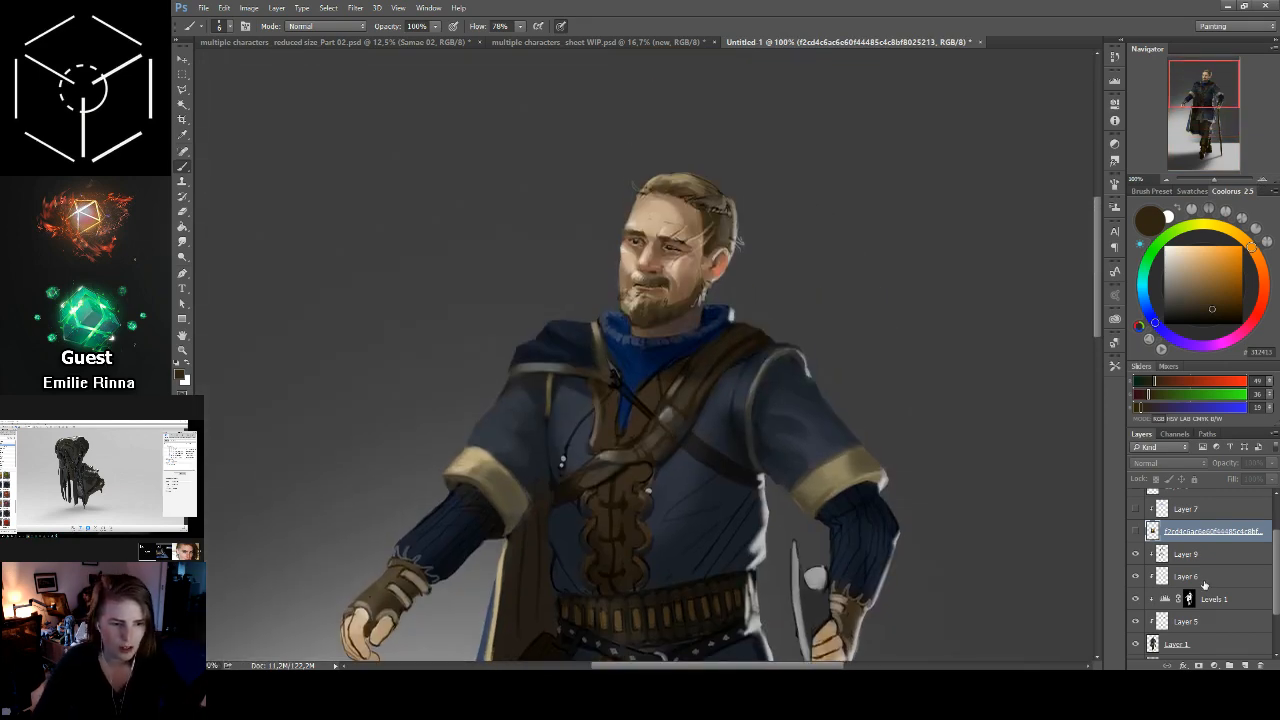
Step: On Layer 9, paint the nose and upper lip with light skin tones and reddish brown sampled from the face
{"action": "left_click", "coordinate": [1198, 558]}
{"action": "left_click", "coordinate": [645, 268], "text": "alt"}
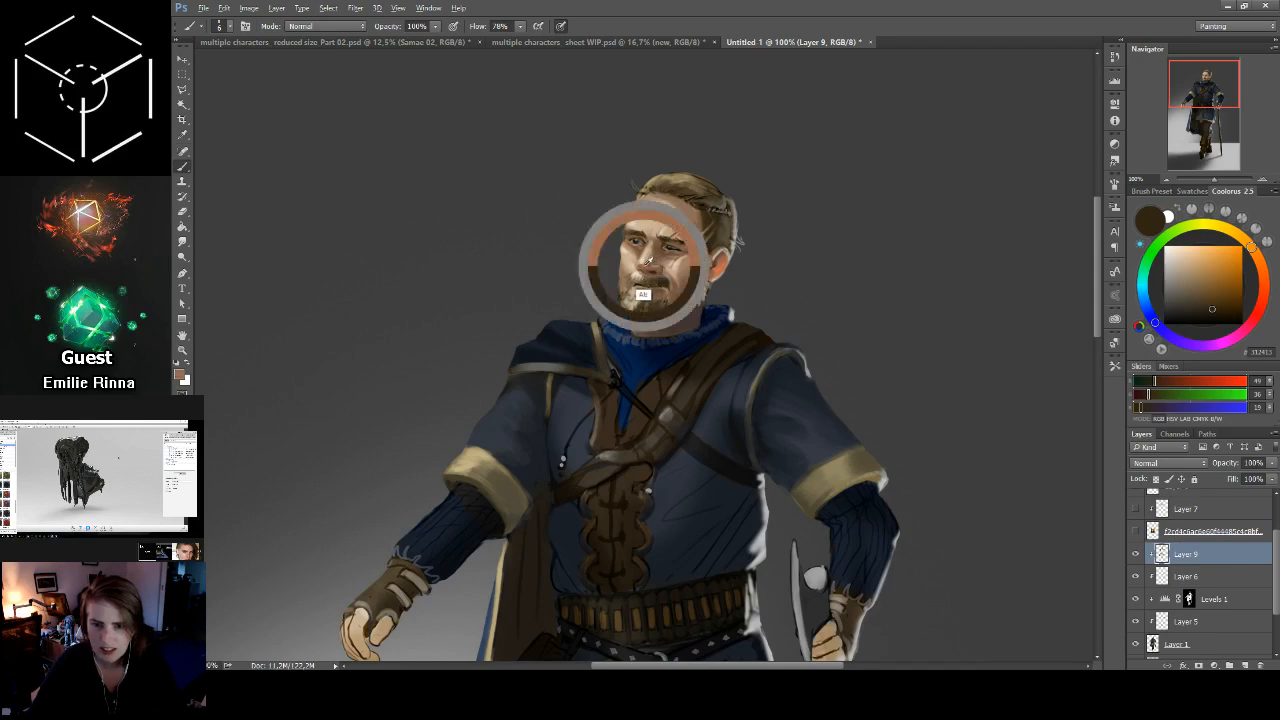
{"action": "left_click", "coordinate": [645, 294], "text": "alt"}
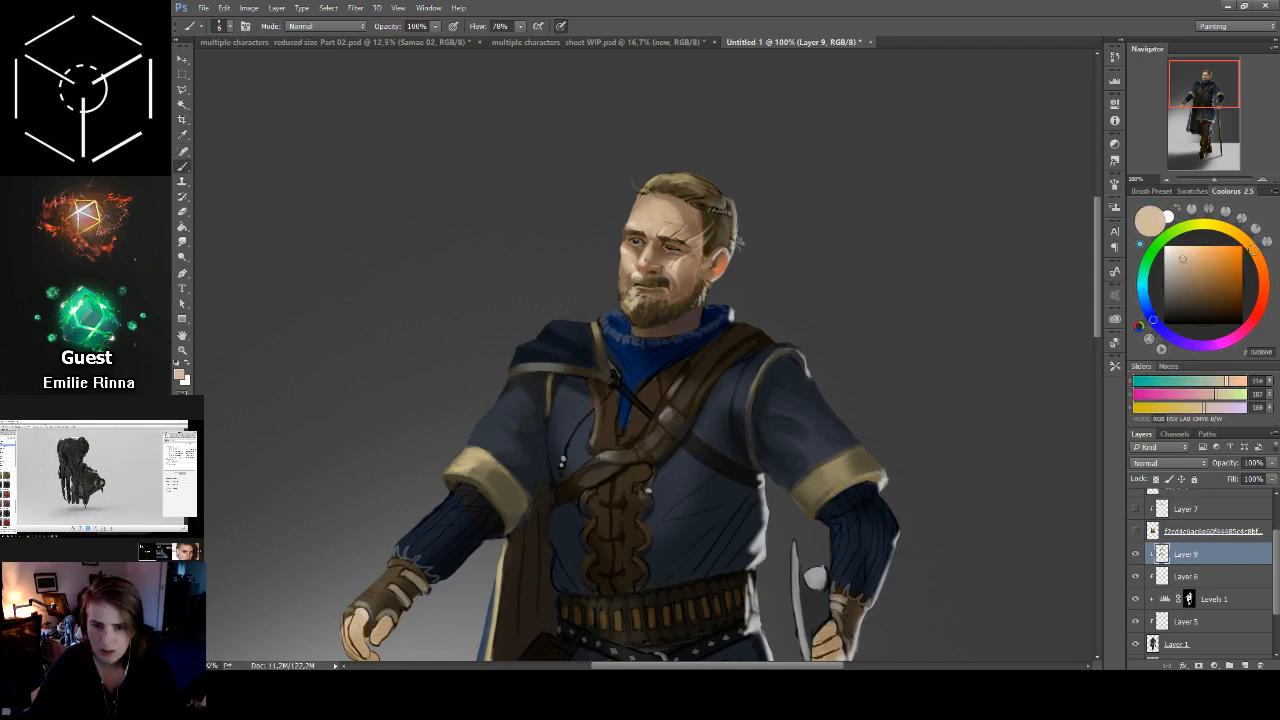
{"action": "left_click", "coordinate": [648, 254], "text": "alt"}
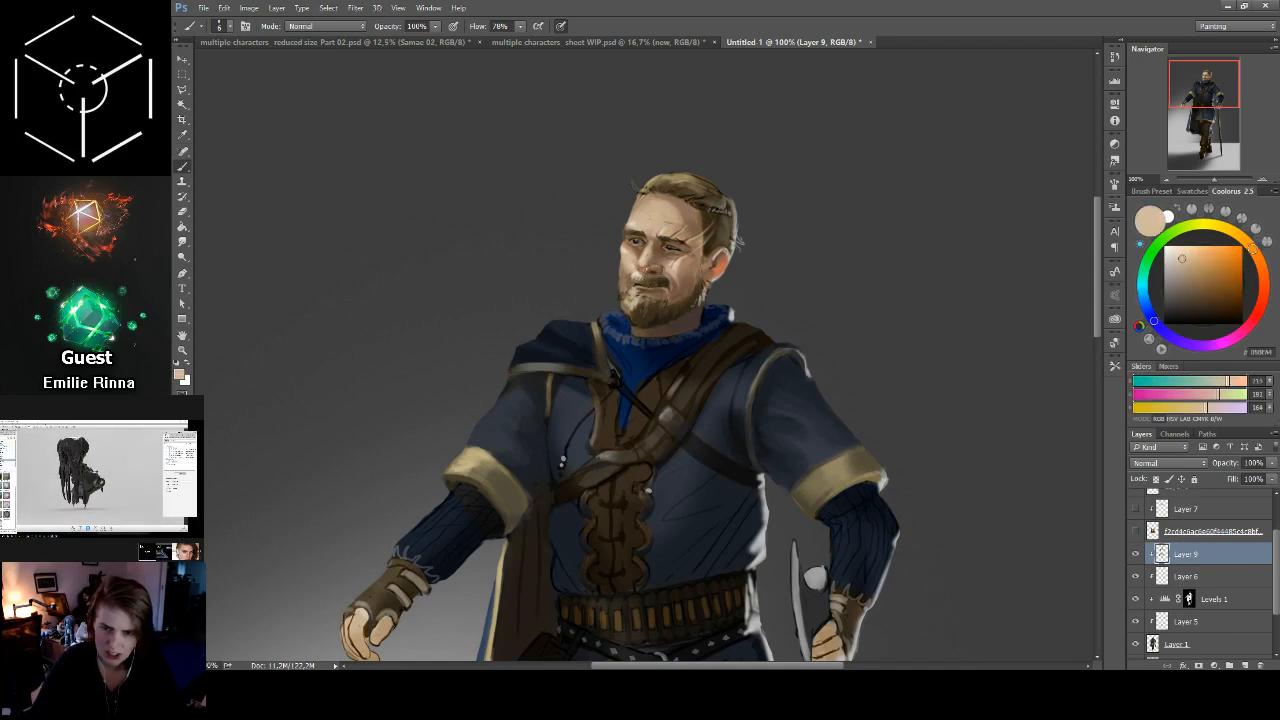
{"action": "left_click", "coordinate": [645, 263], "text": "alt"}
{"action": "left_click", "coordinate": [646, 270], "text": "alt"}
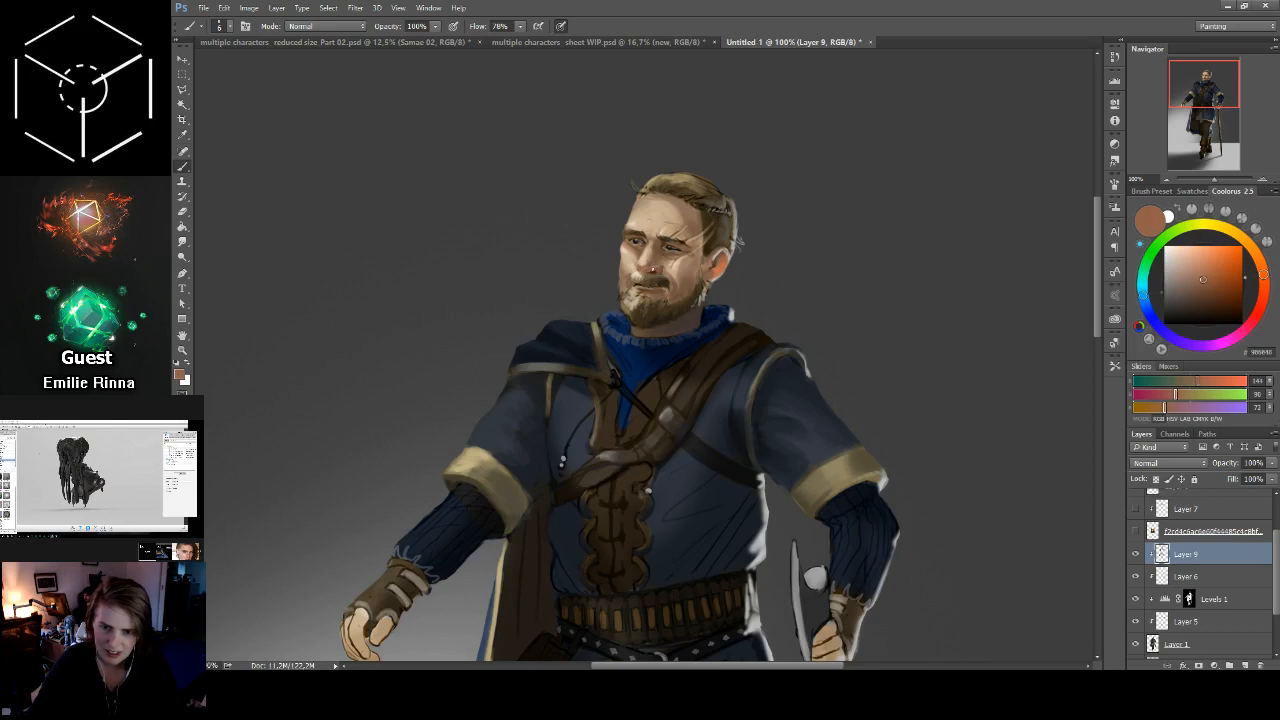
Step: Blend the shading around the nose and moustache with mid-brown and pale skin tones sampled from the face
{"action": "left_click", "coordinate": [652, 266], "text": "alt"}
{"action": "left_click", "coordinate": [650, 264], "text": "alt"}
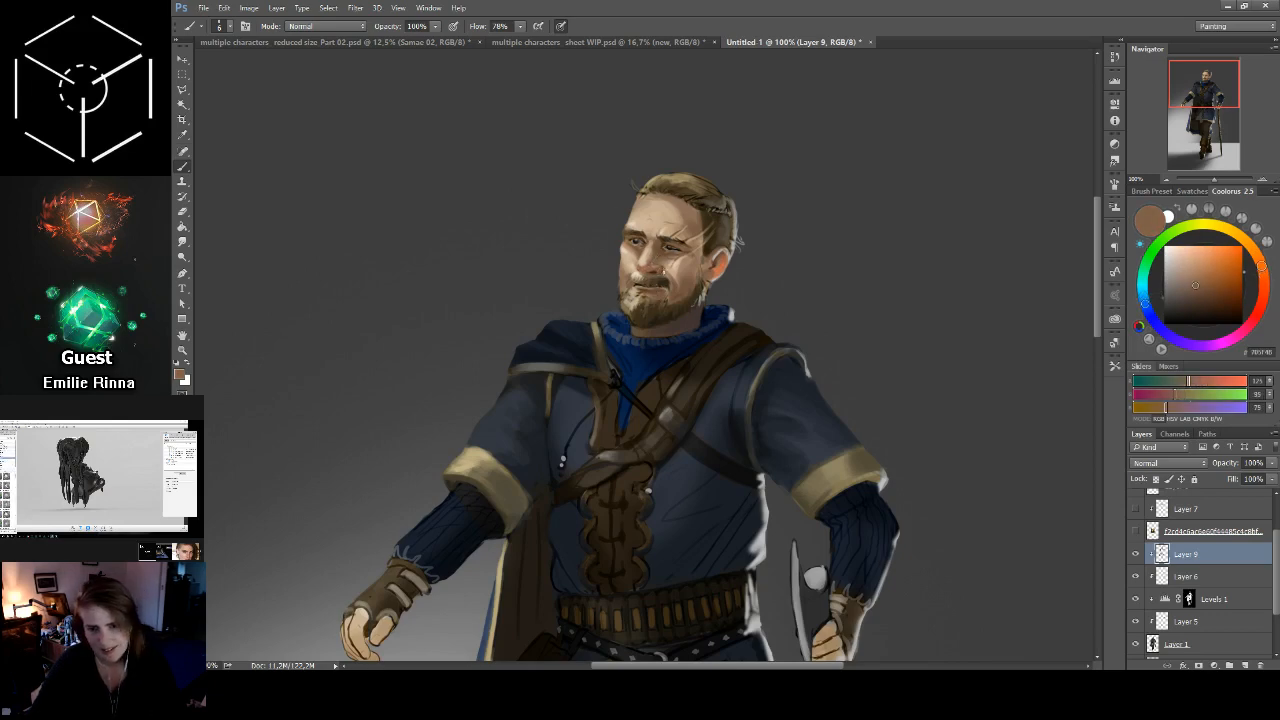
{"action": "left_click", "coordinate": [660, 266], "text": "alt"}
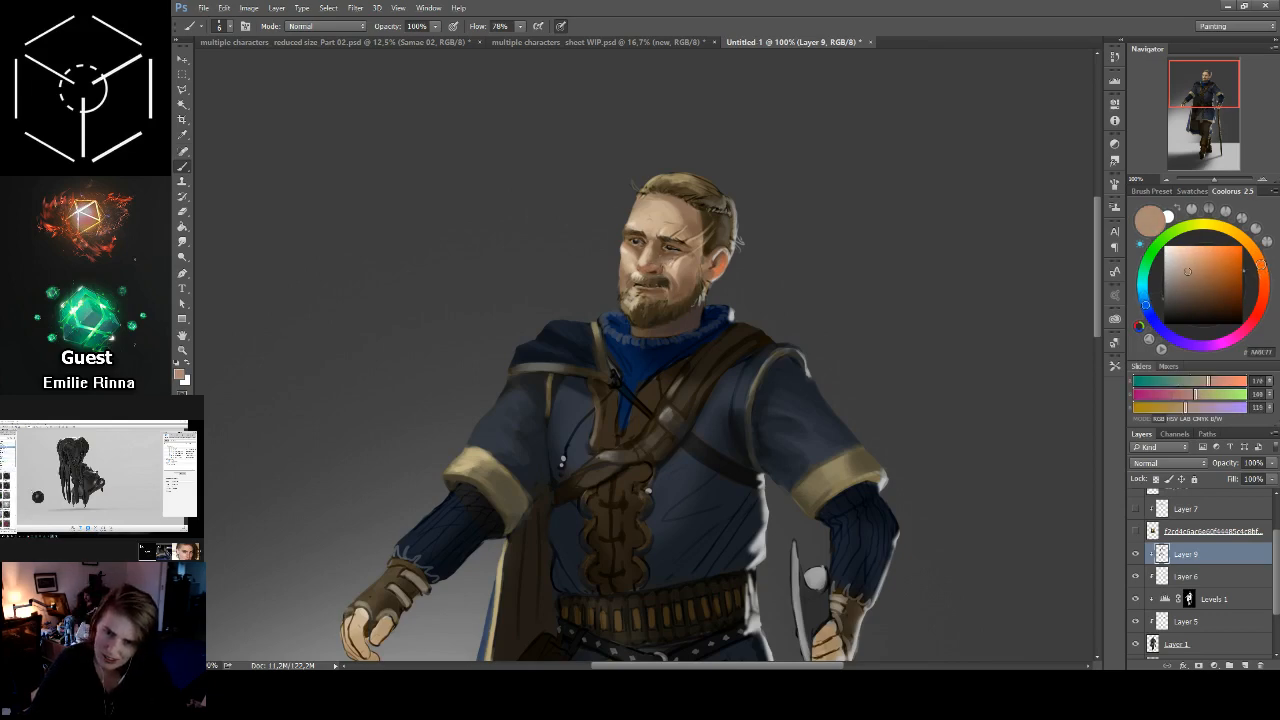
{"action": "left_click", "coordinate": [650, 260], "text": "alt"}
{"action": "left_click", "coordinate": [638, 288], "text": "alt"}
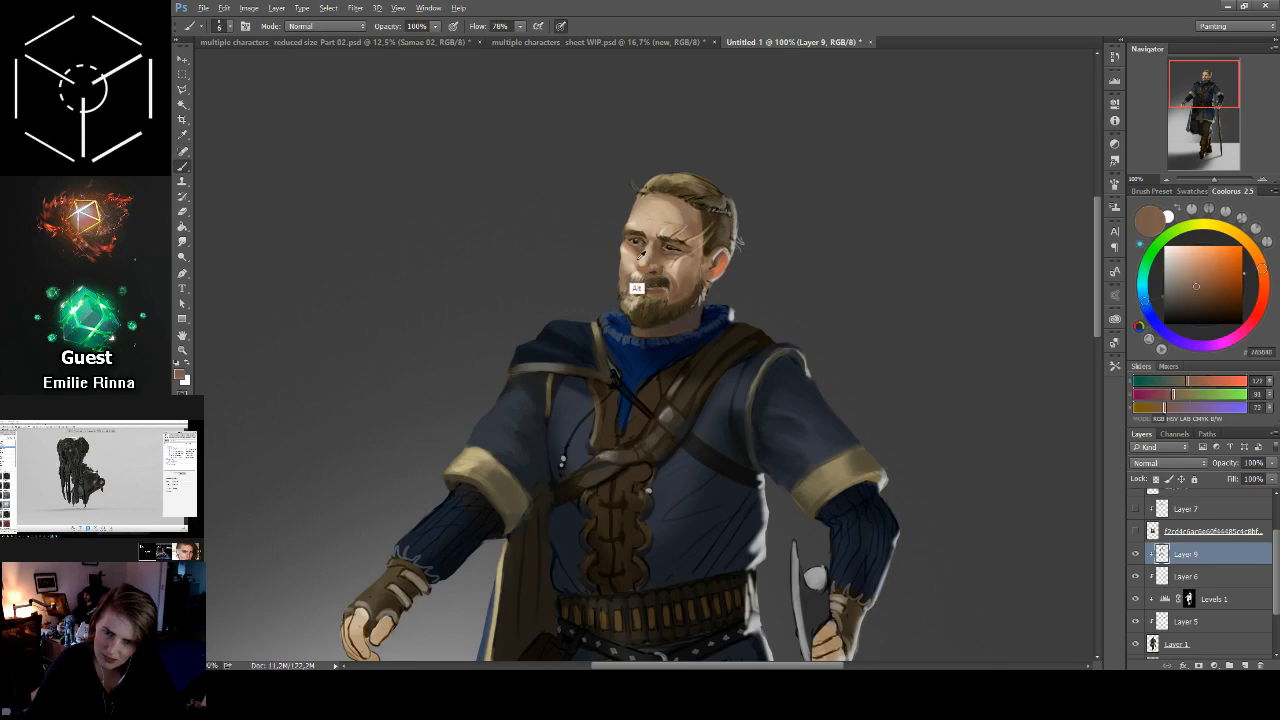
{"action": "left_click", "coordinate": [650, 286], "text": "alt"}
{"action": "left_click", "coordinate": [641, 254], "text": "alt"}
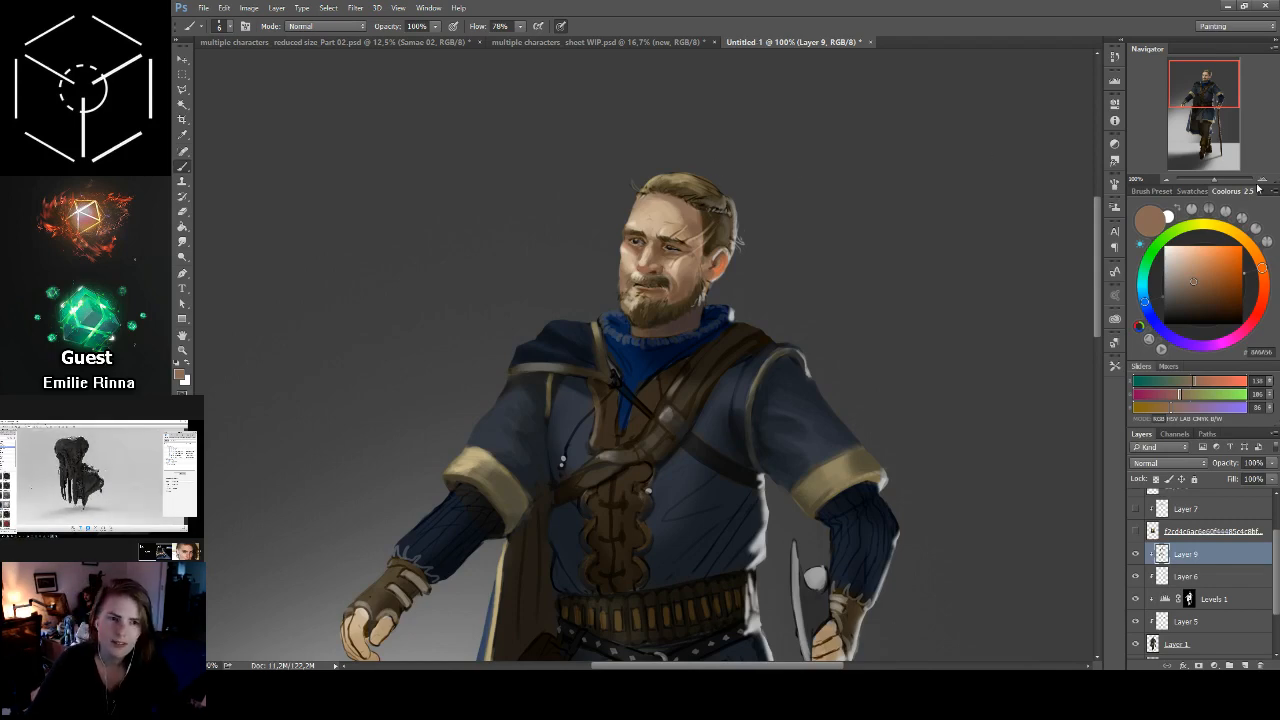
Step: Refine the eye beneath the scar with sampled dark brown and surrounding skin tone, enlarging the brush to 4 px
{"action": "key", "text": "ctrl+plus"}
{"action": "left_click", "coordinate": [676, 128], "text": "alt"}
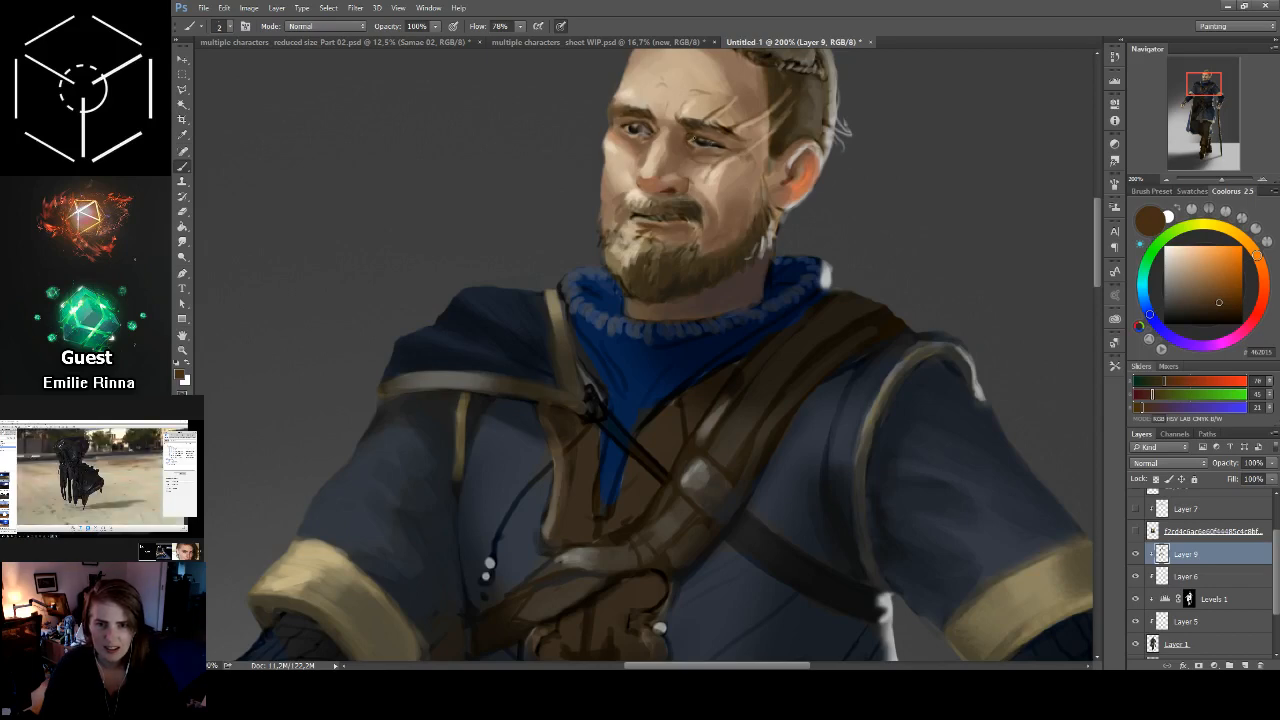
{"action": "key", "text": "bracketright"}
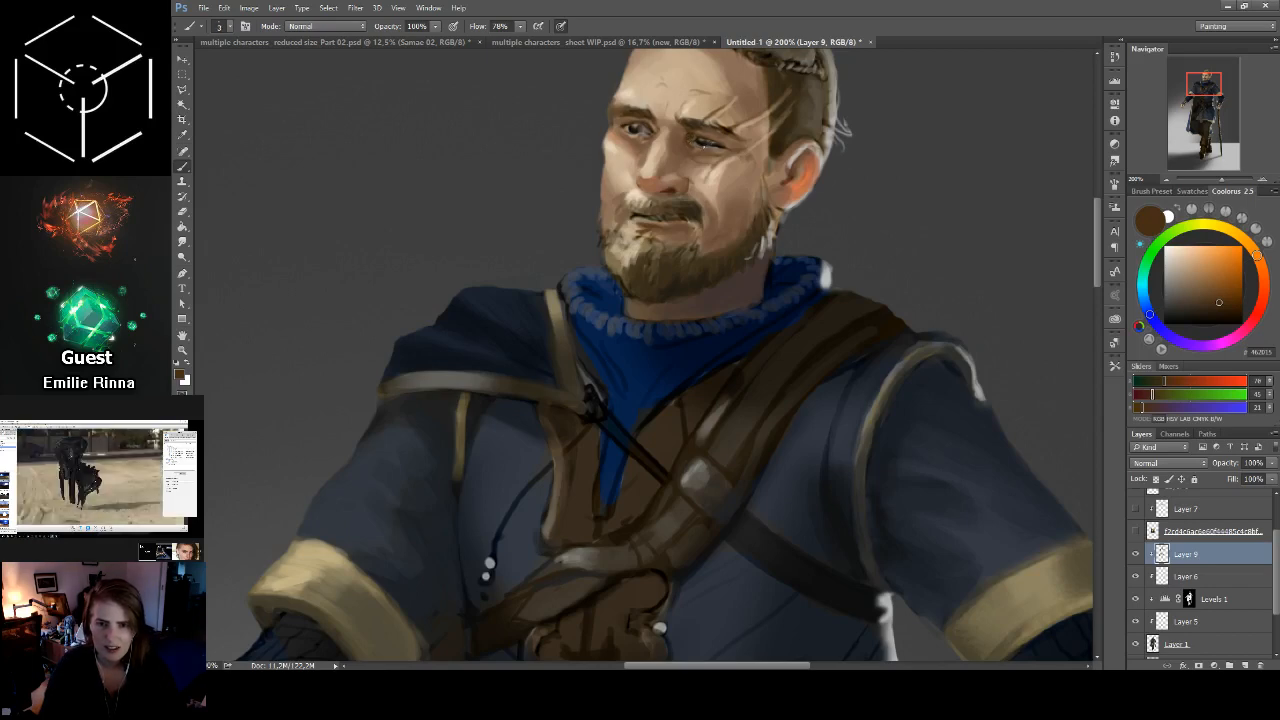
{"action": "key", "text": "bracketright"}
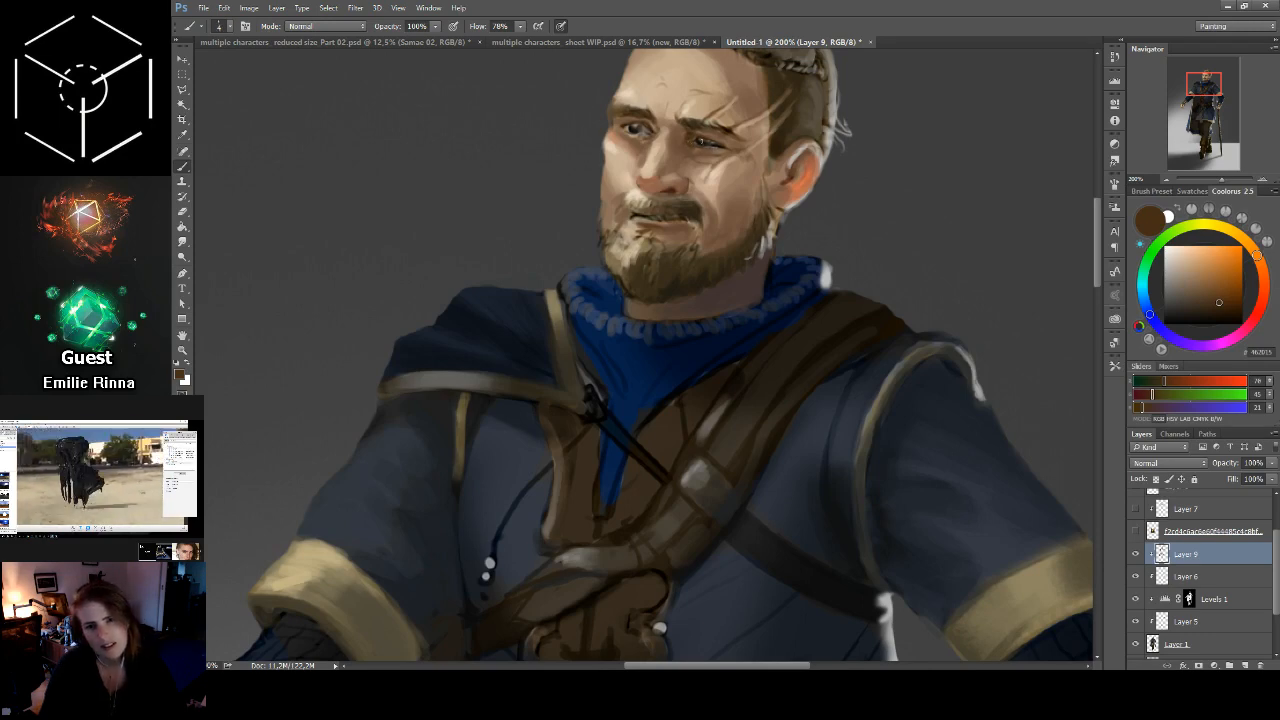
{"action": "left_click", "coordinate": [712, 162], "text": "alt"}
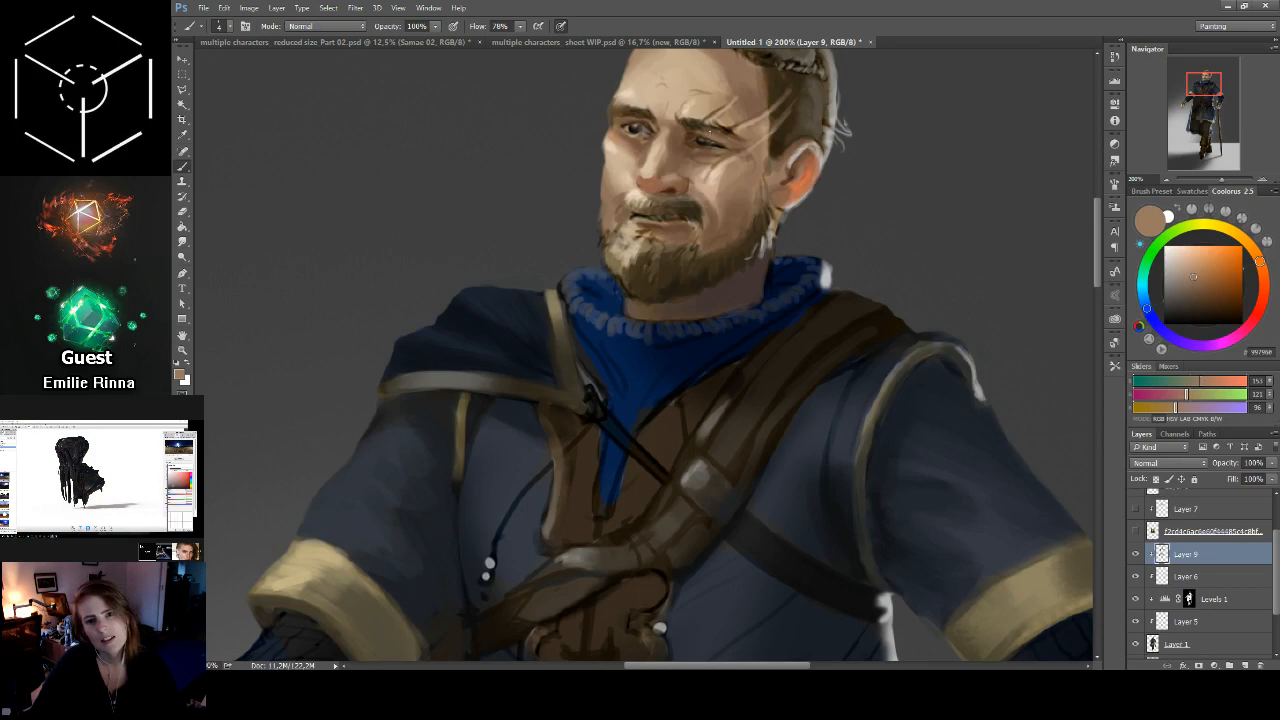
Step: Detail the eyes with sampled brown skin shadow and dark reddish brown, reducing the brush to 2 px
{"action": "scroll", "coordinate": [672, 247], "scroll_direction": "up", "scroll_amount": 3}
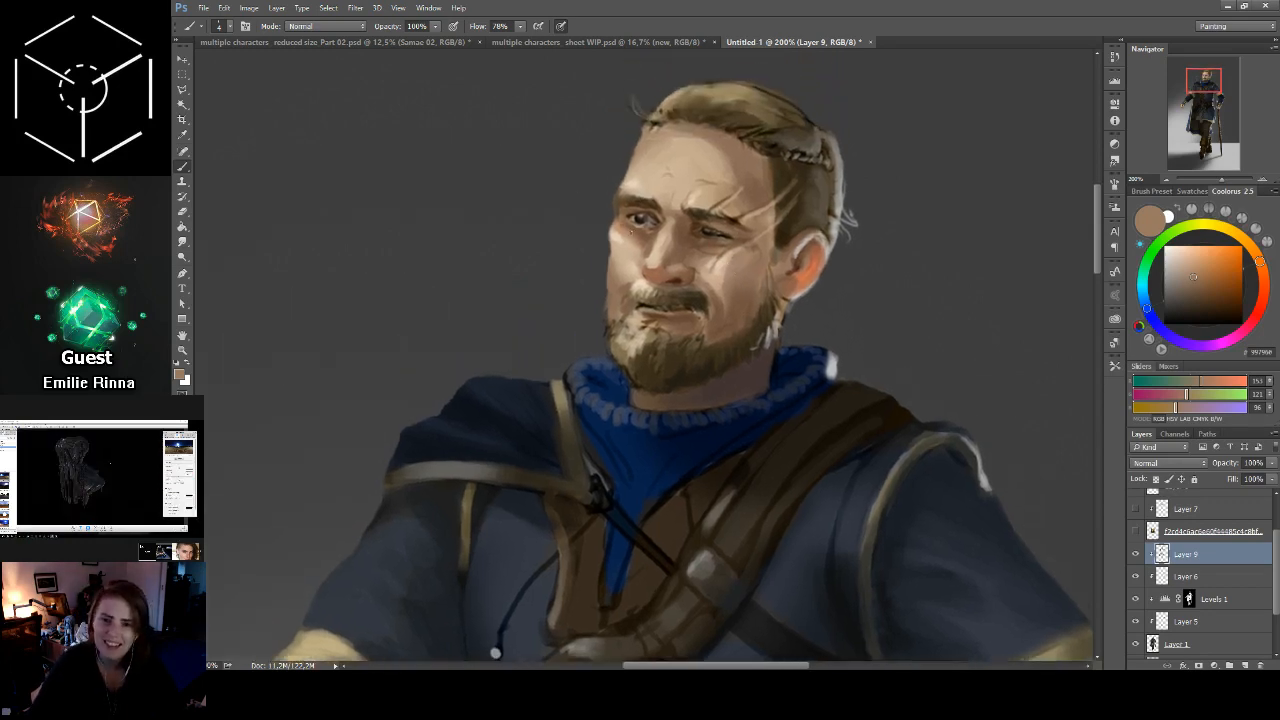
{"action": "left_click", "coordinate": [640, 258], "text": "alt"}
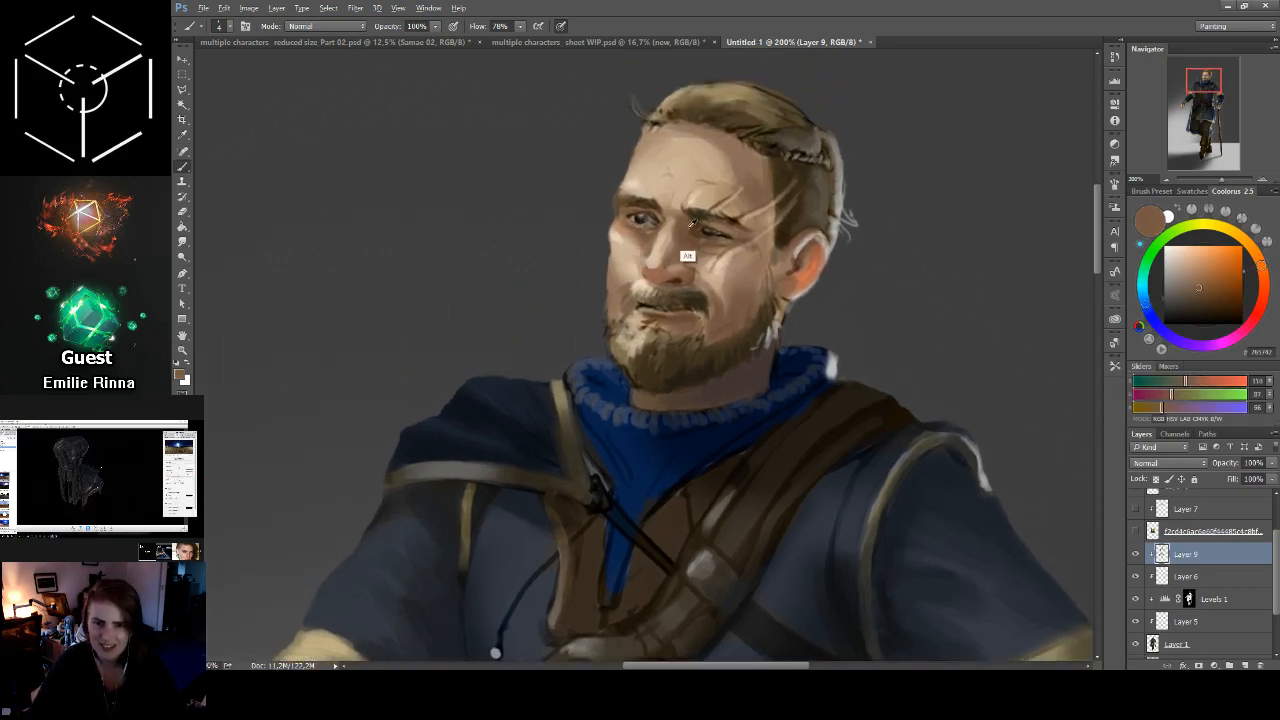
{"action": "left_click", "coordinate": [678, 307], "text": "alt"}
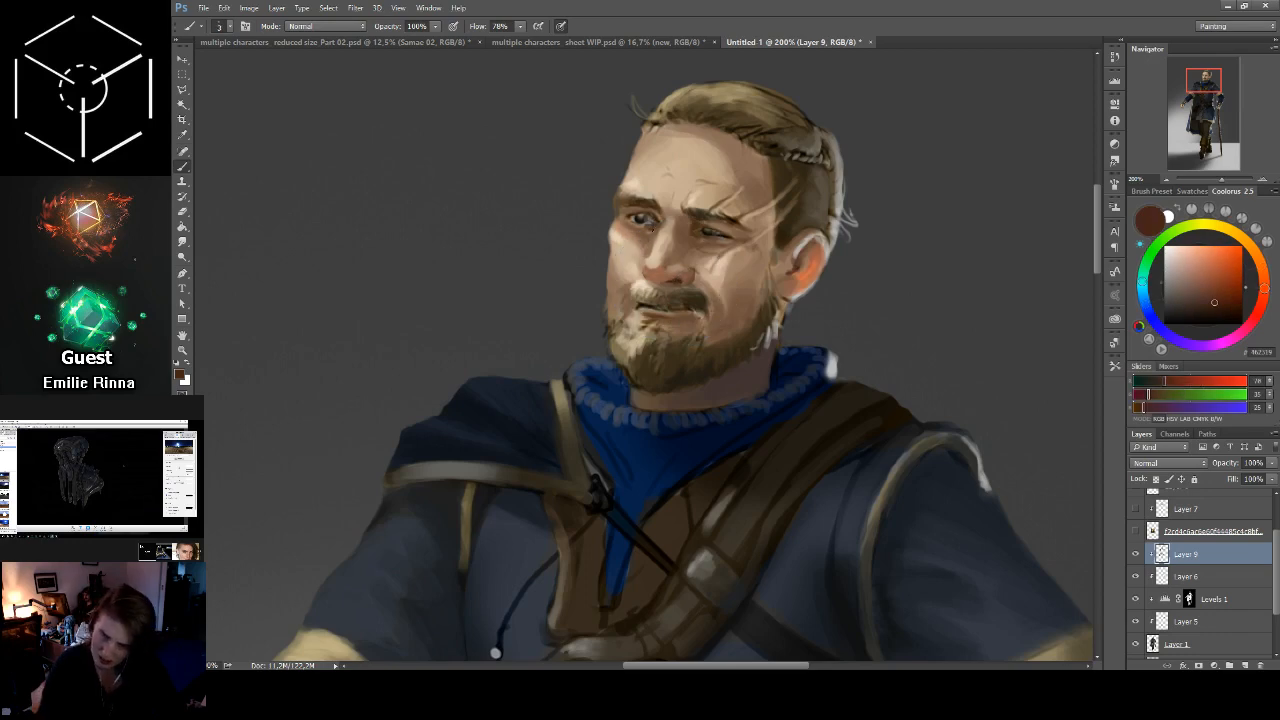
{"action": "left_click", "coordinate": [648, 236]}
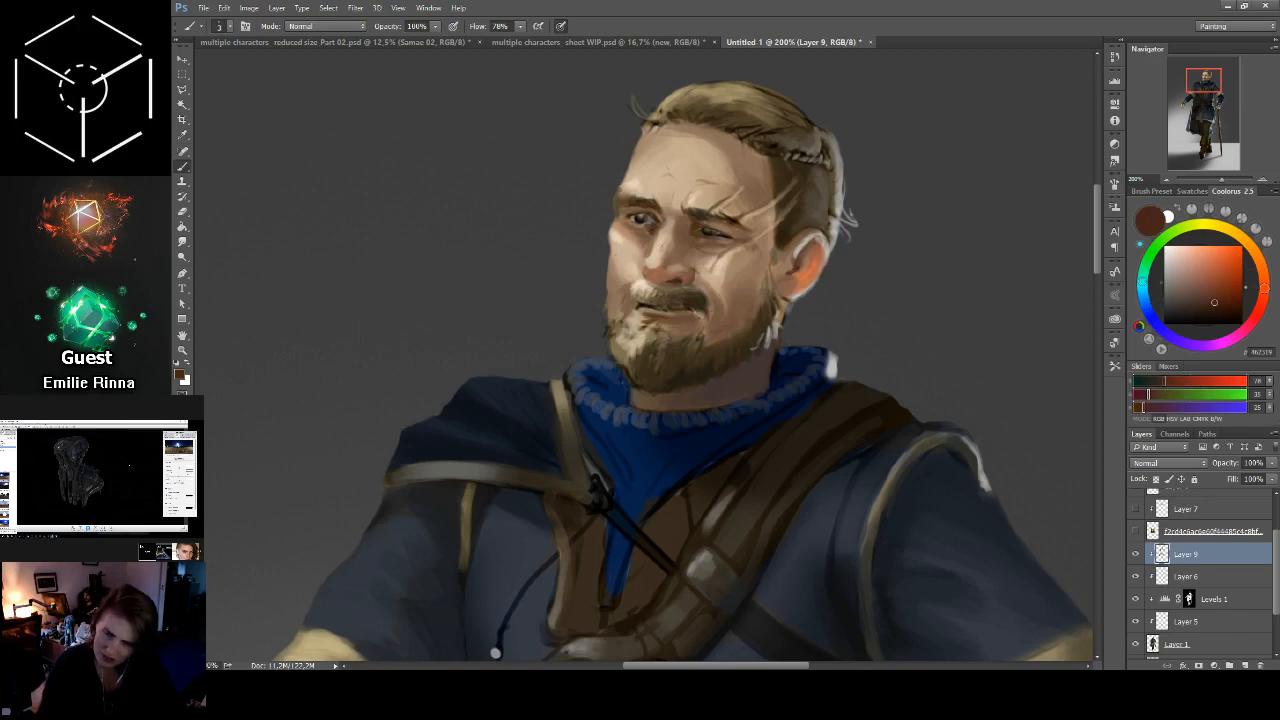
{"action": "key", "text": "bracketleft"}
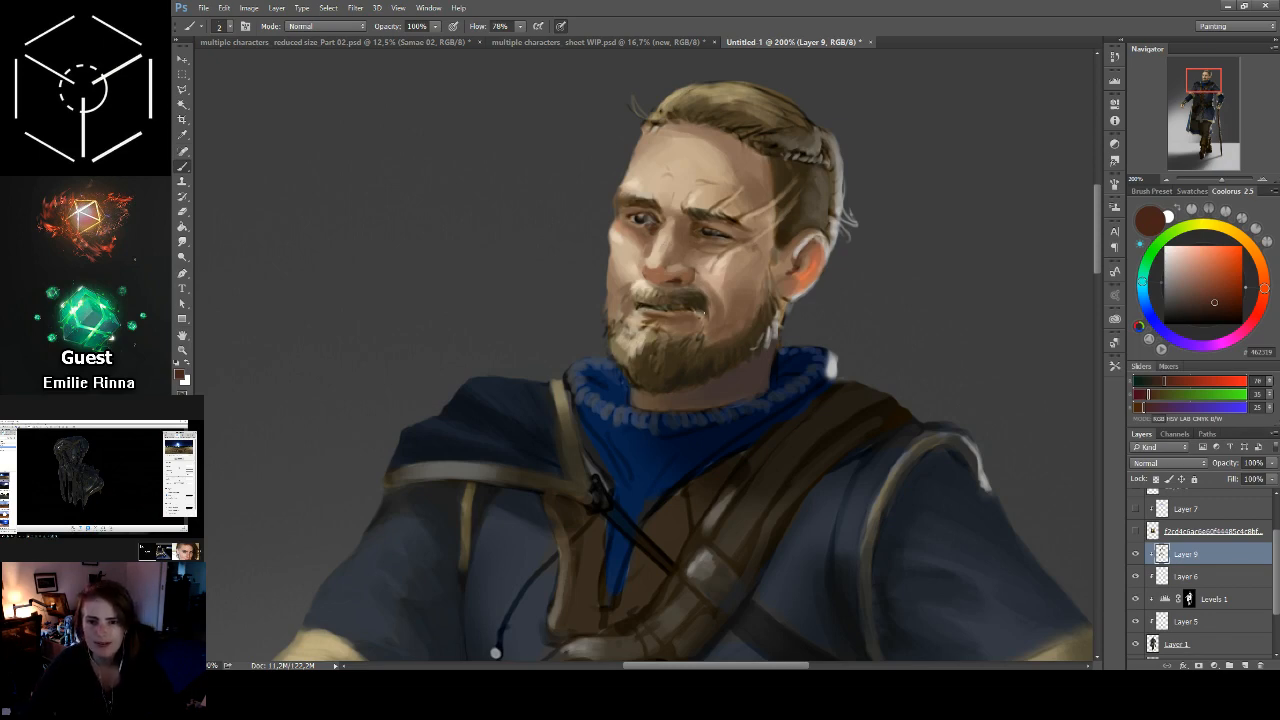
Step: Blend sampled skin browns below the nose and around the cheek end of the moustache with a larger brush
{"action": "key", "text": "bracketright"}
{"action": "left_click", "coordinate": [698, 284], "text": "alt"}
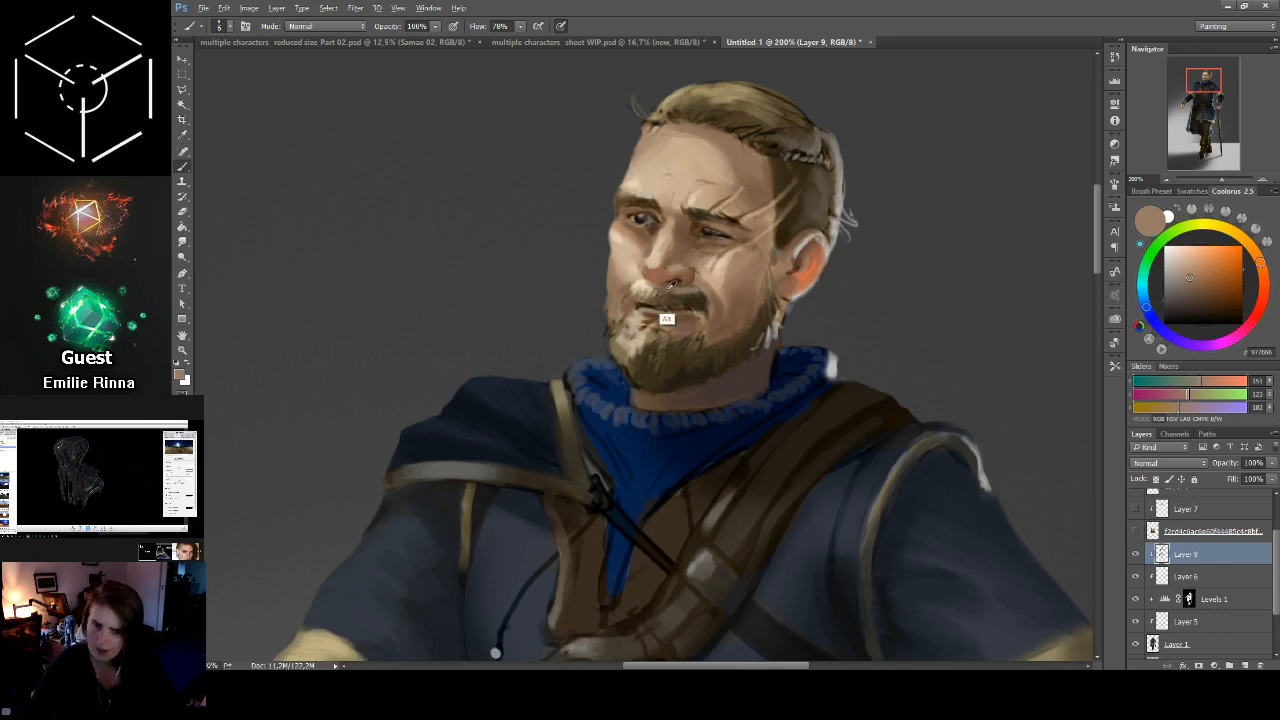
{"action": "left_click", "coordinate": [671, 286], "text": "alt"}
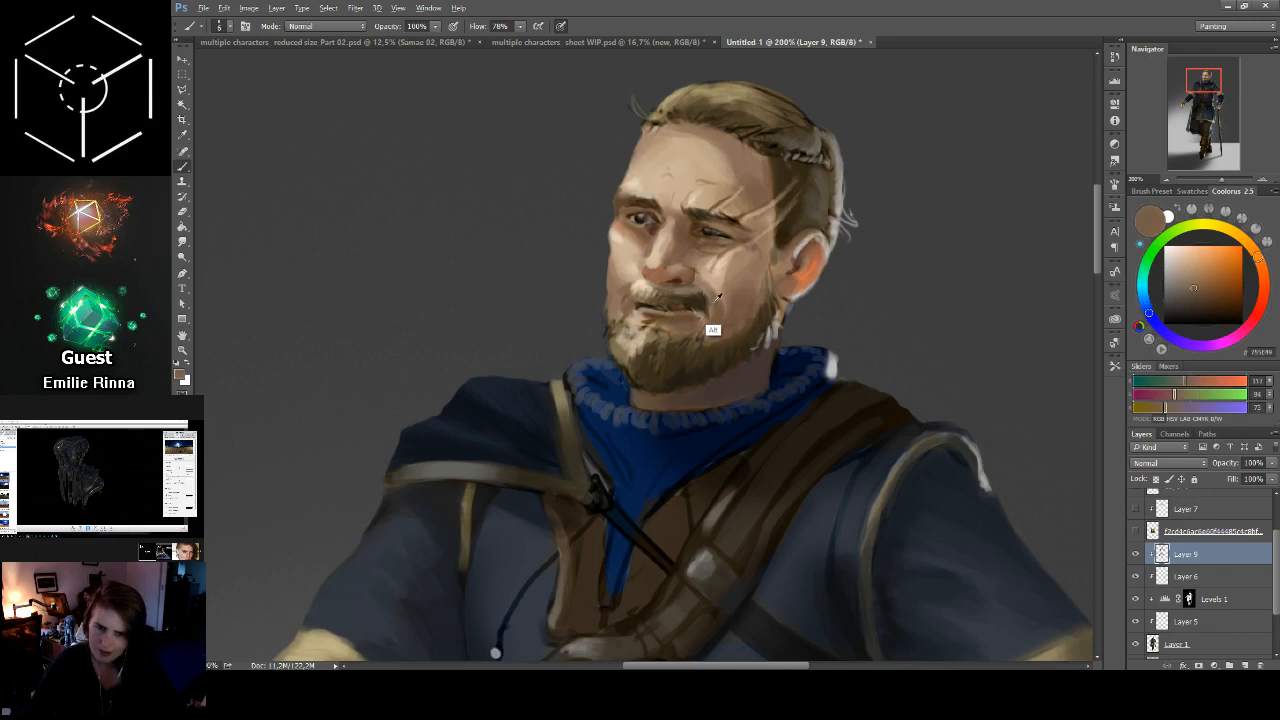
{"action": "left_click", "coordinate": [710, 322], "text": "alt"}
{"action": "left_click", "coordinate": [712, 318], "text": "alt"}
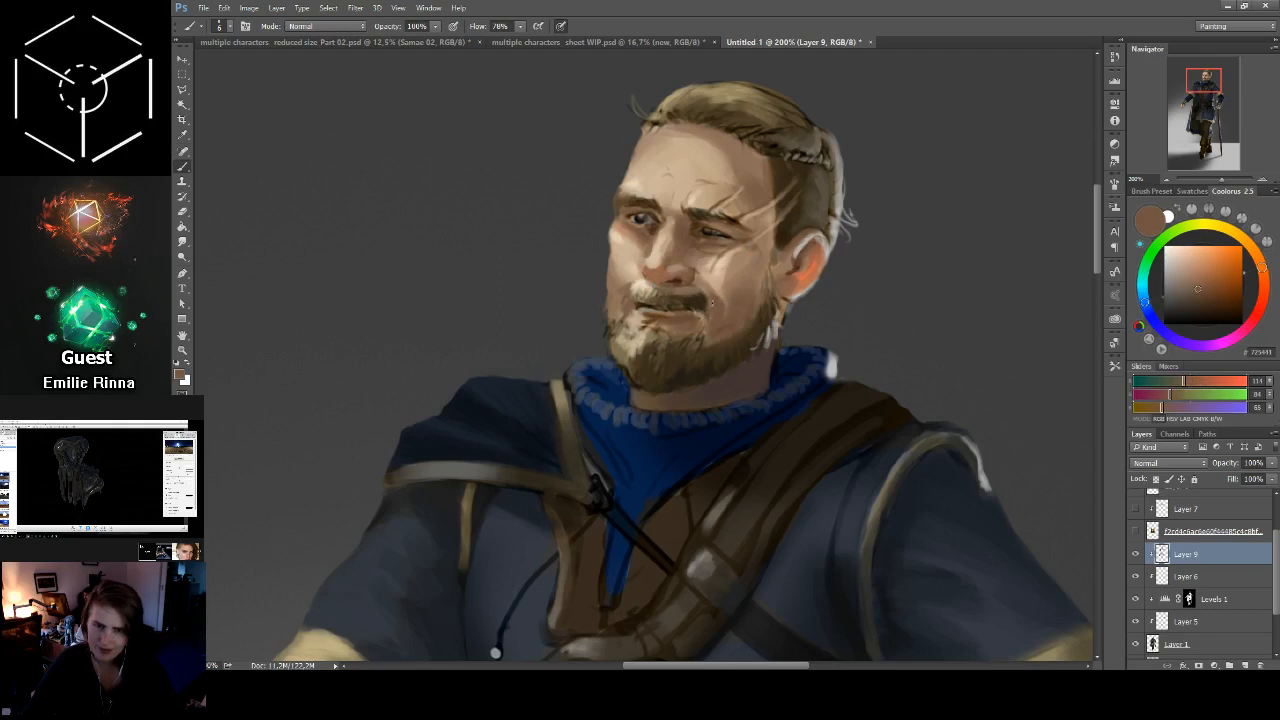
{"action": "left_click", "coordinate": [709, 316], "text": "alt"}
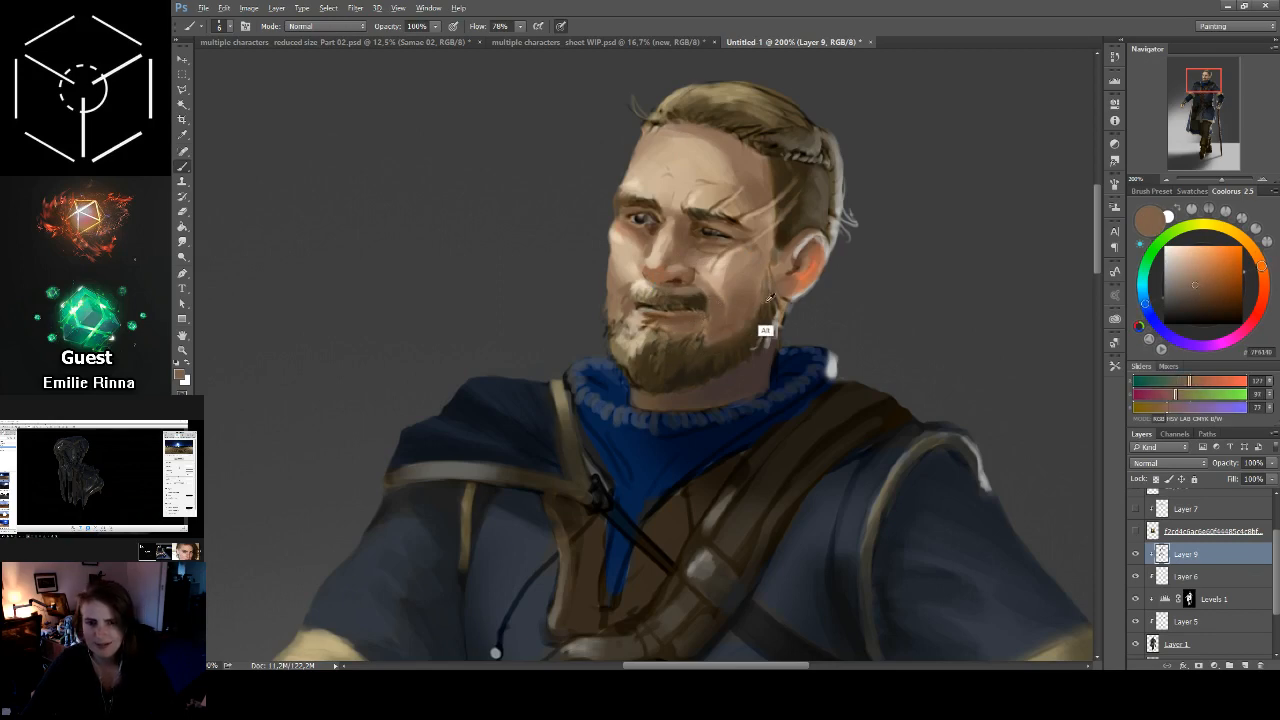
Step: Soften the mouth corners and the beard's edge with dark brown, skin and beard tones sampled from the face
{"action": "left_click", "coordinate": [662, 228], "text": "alt"}
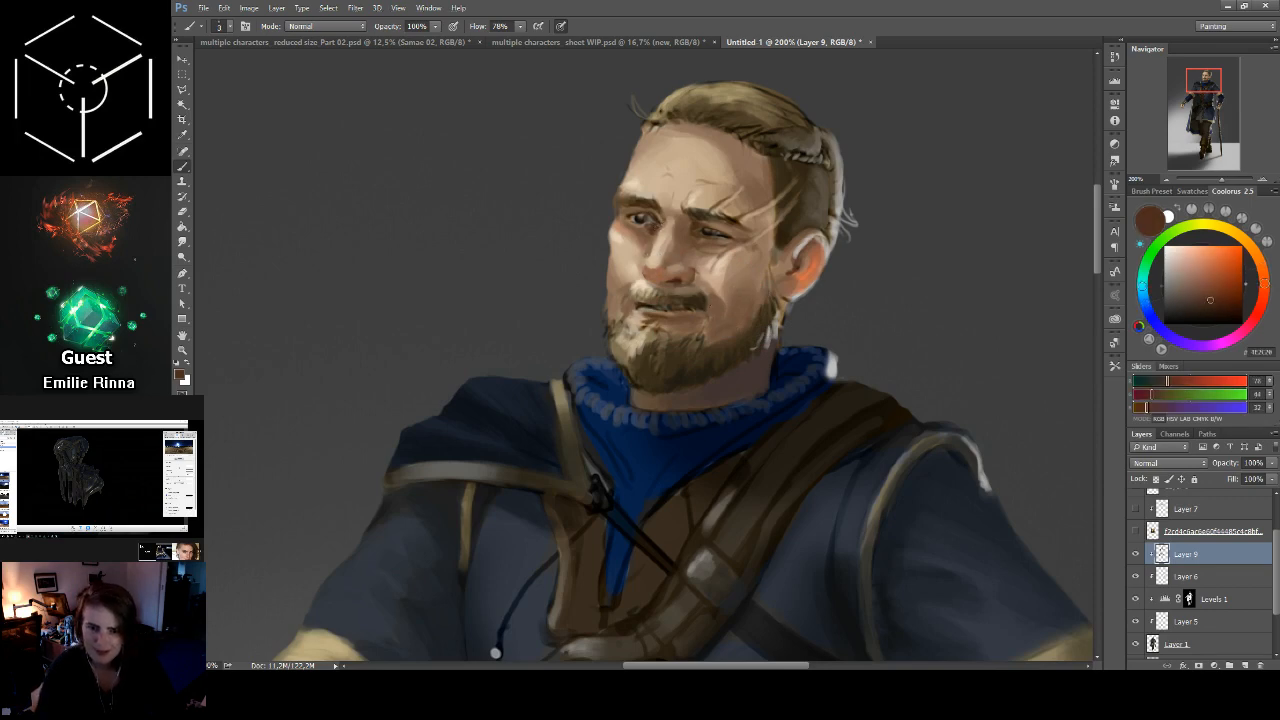
{"action": "left_click", "coordinate": [703, 318], "text": "alt"}
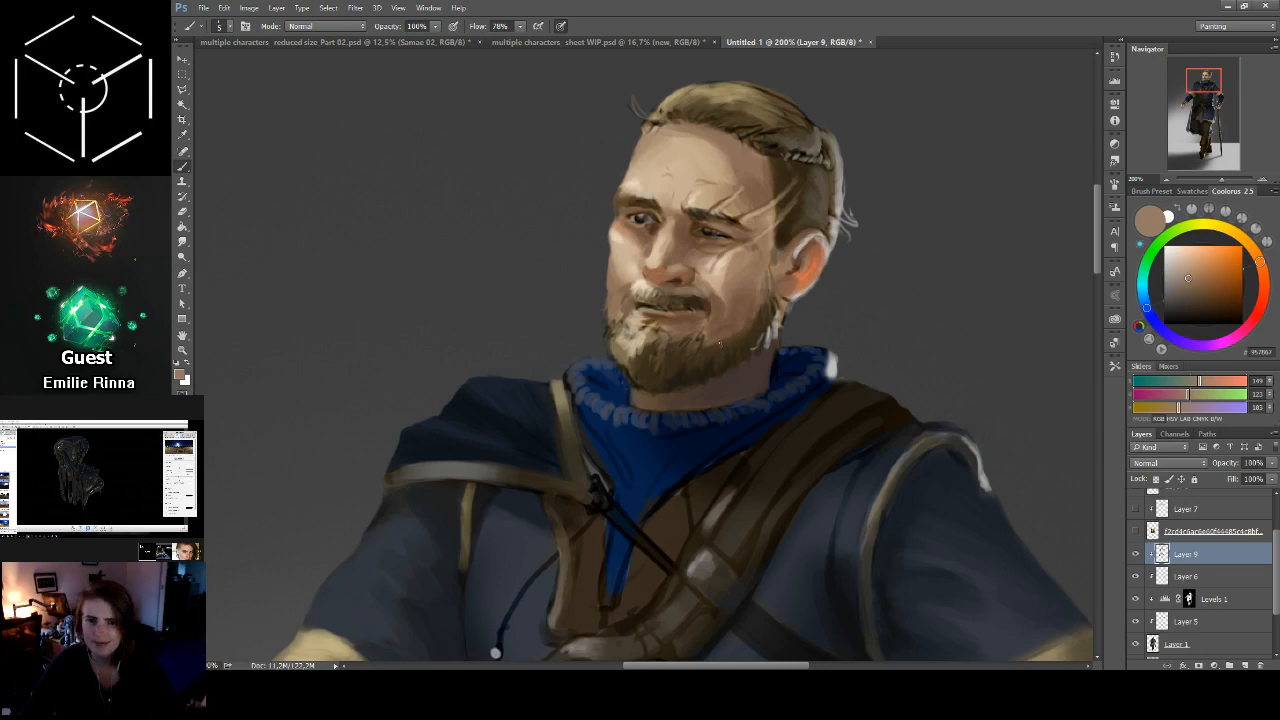
{"action": "left_click", "coordinate": [705, 316], "text": "alt"}
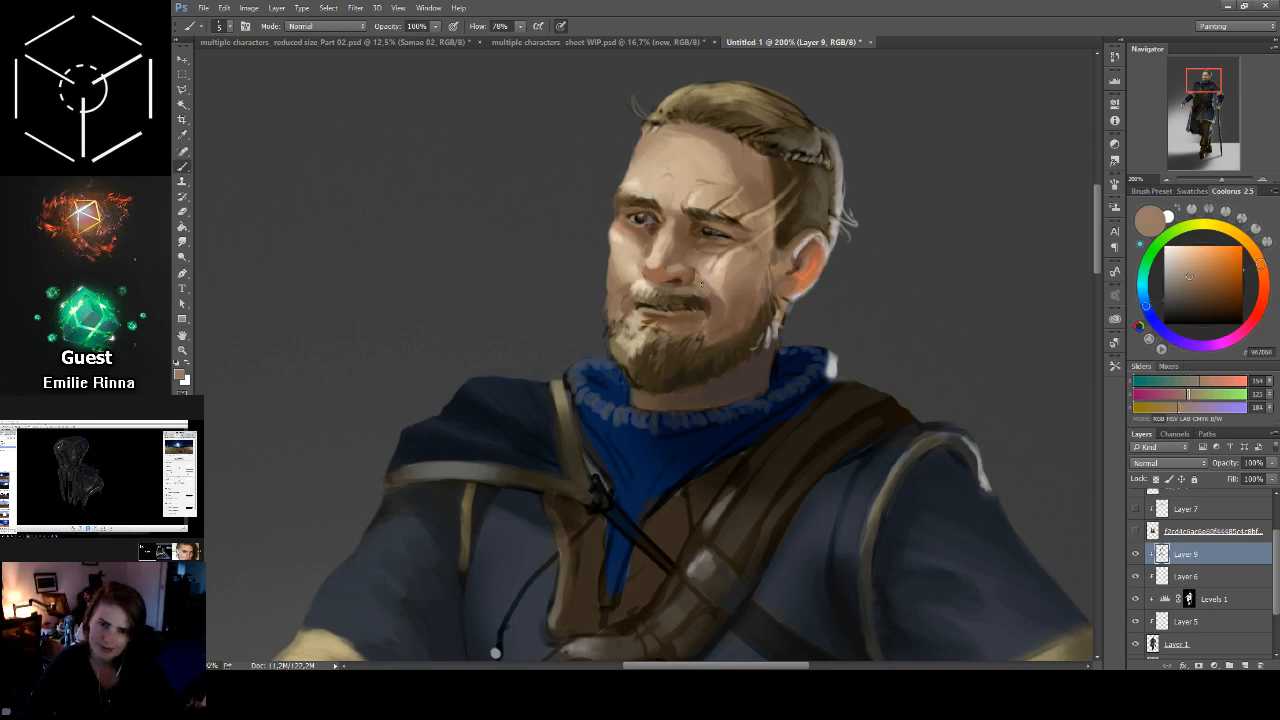
{"action": "left_click", "coordinate": [706, 294], "text": "alt"}
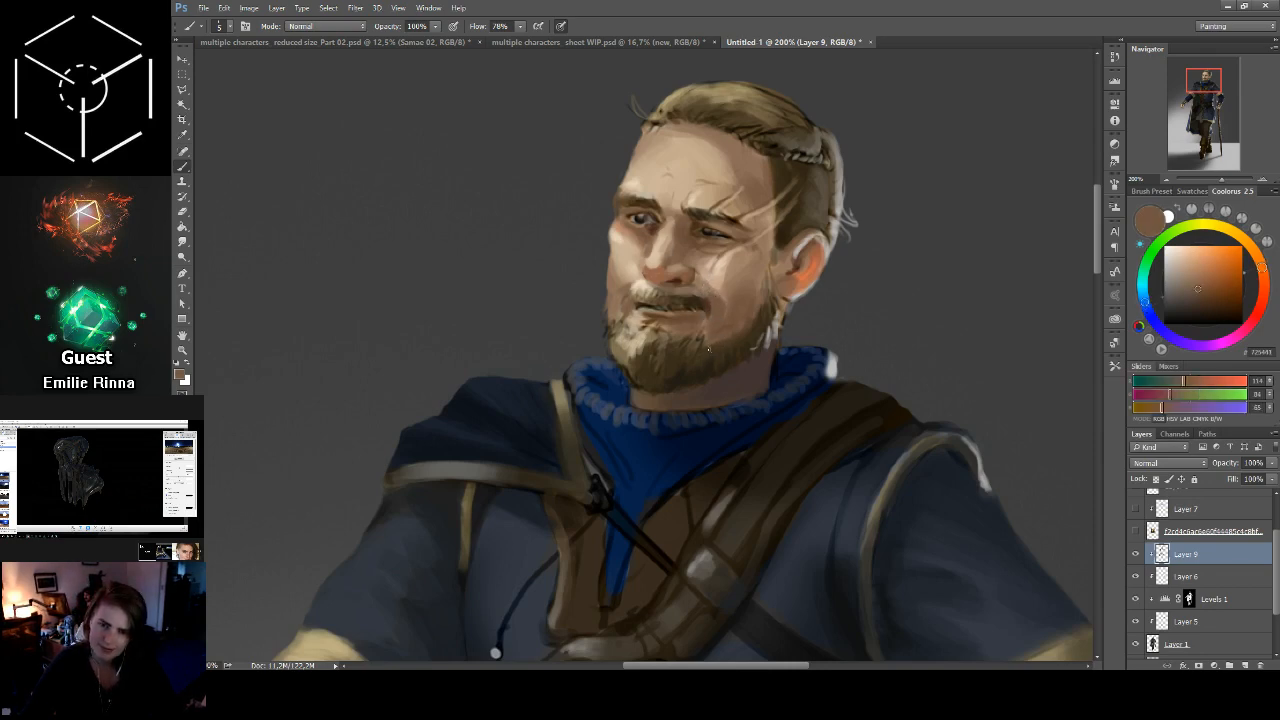
{"action": "left_click", "coordinate": [634, 308], "text": "alt"}
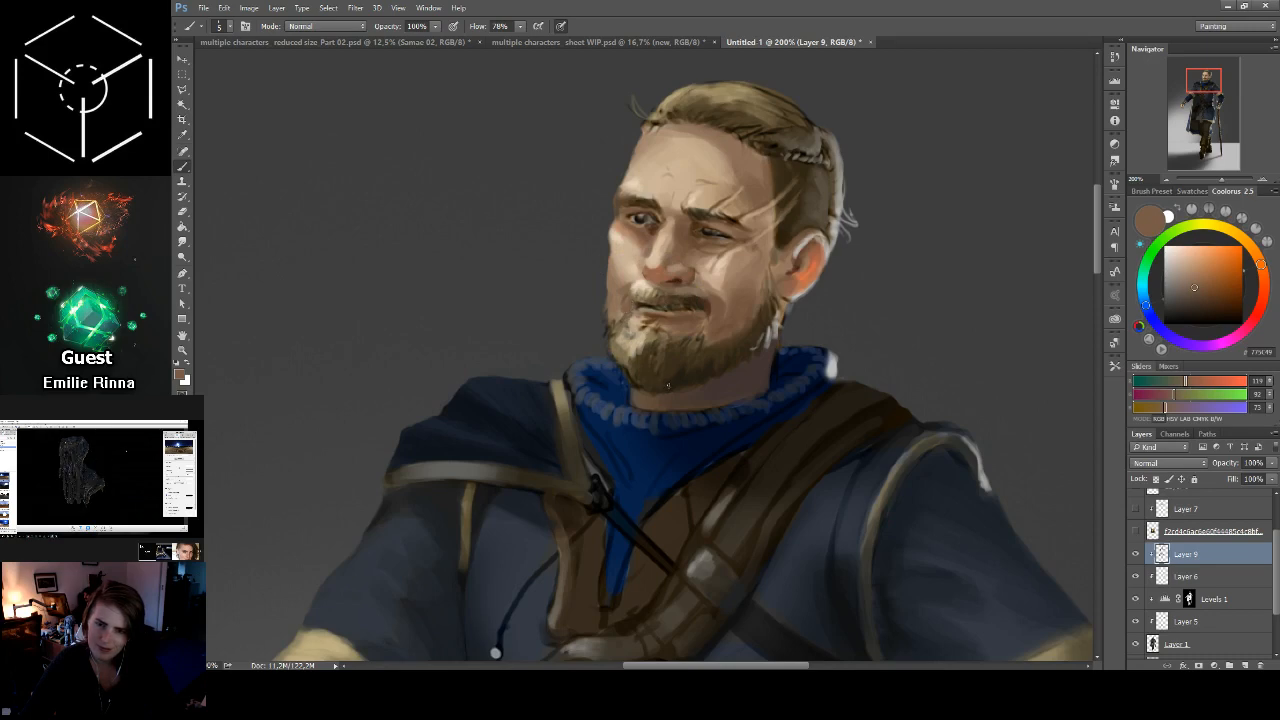
{"action": "left_click", "coordinate": [642, 309], "text": "alt"}
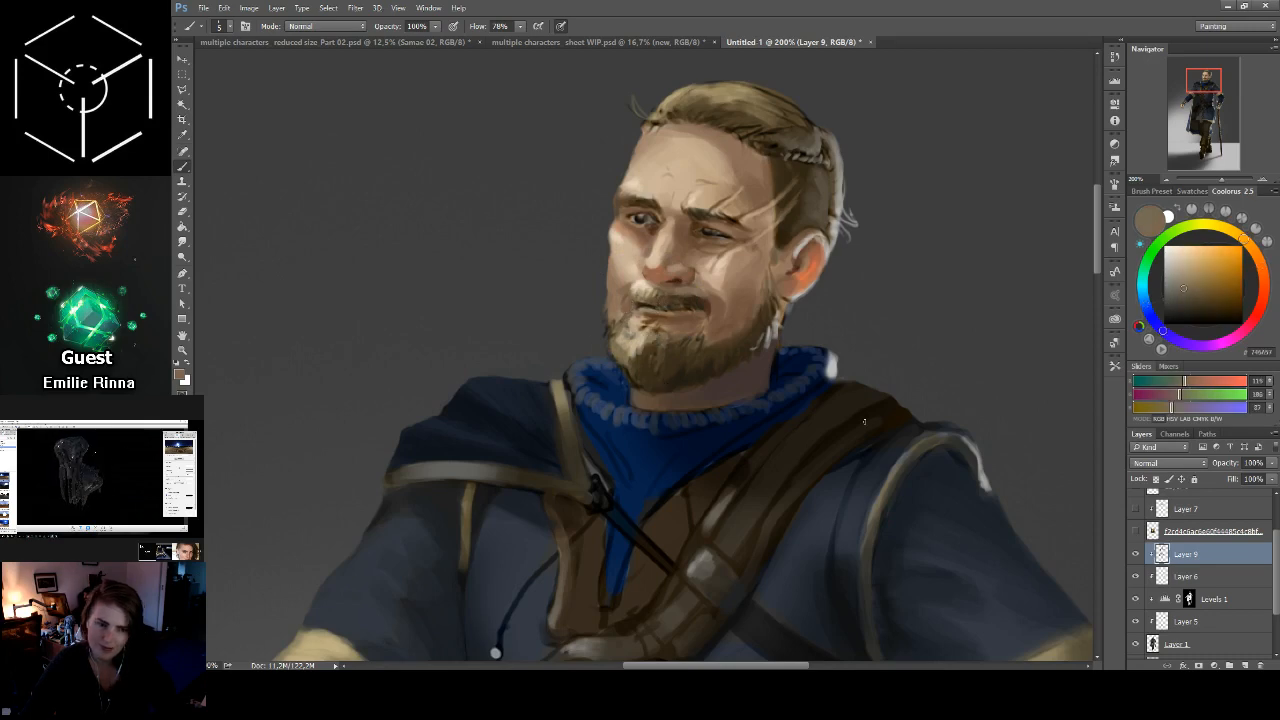
Step: Compare the portrait with Layer 9 hidden and shown to review the painted face, leaving the layer visible
{"action": "mouse_move", "coordinate": [1135, 553]}
{"action": "left_mouse_down"}
{"action": "mouse_move", "coordinate": [1136, 622]}
{"action": "mouse_move", "coordinate": [1137, 558]}
{"action": "left_mouse_up"}
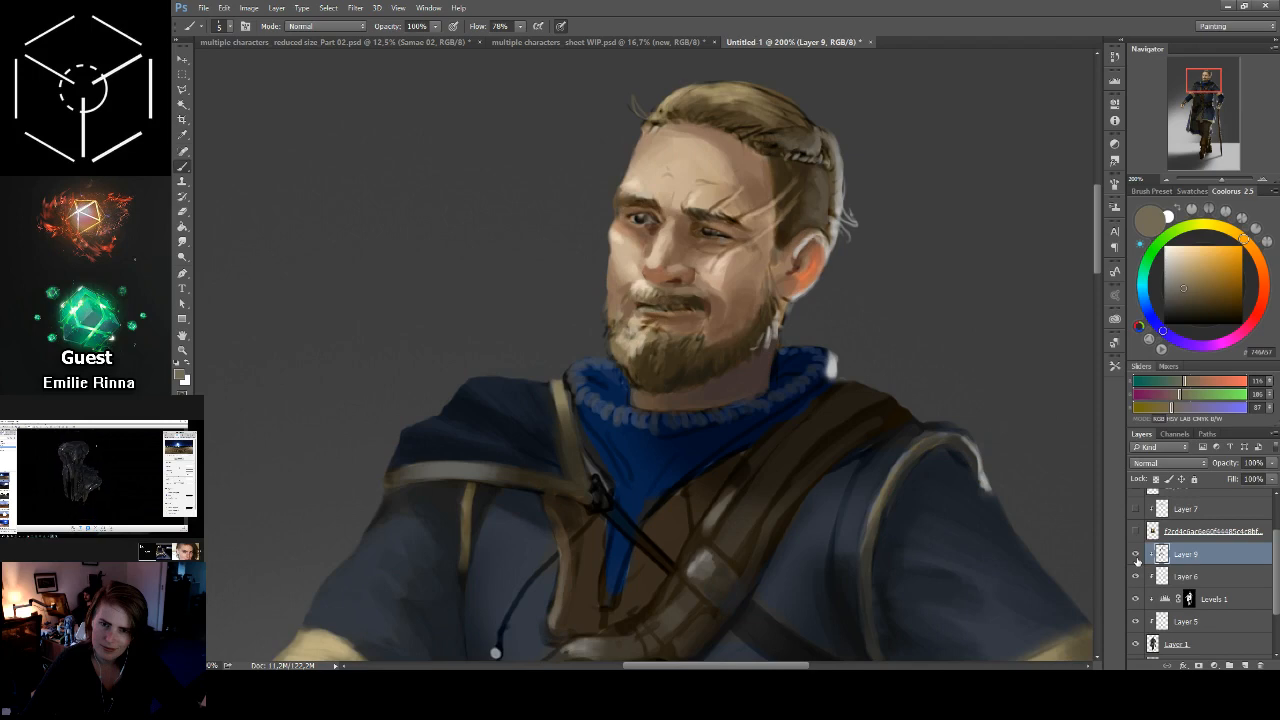
{"action": "left_click", "coordinate": [1136, 556]}
{"action": "left_click", "coordinate": [1136, 556]}
{"action": "left_click", "coordinate": [1136, 556]}
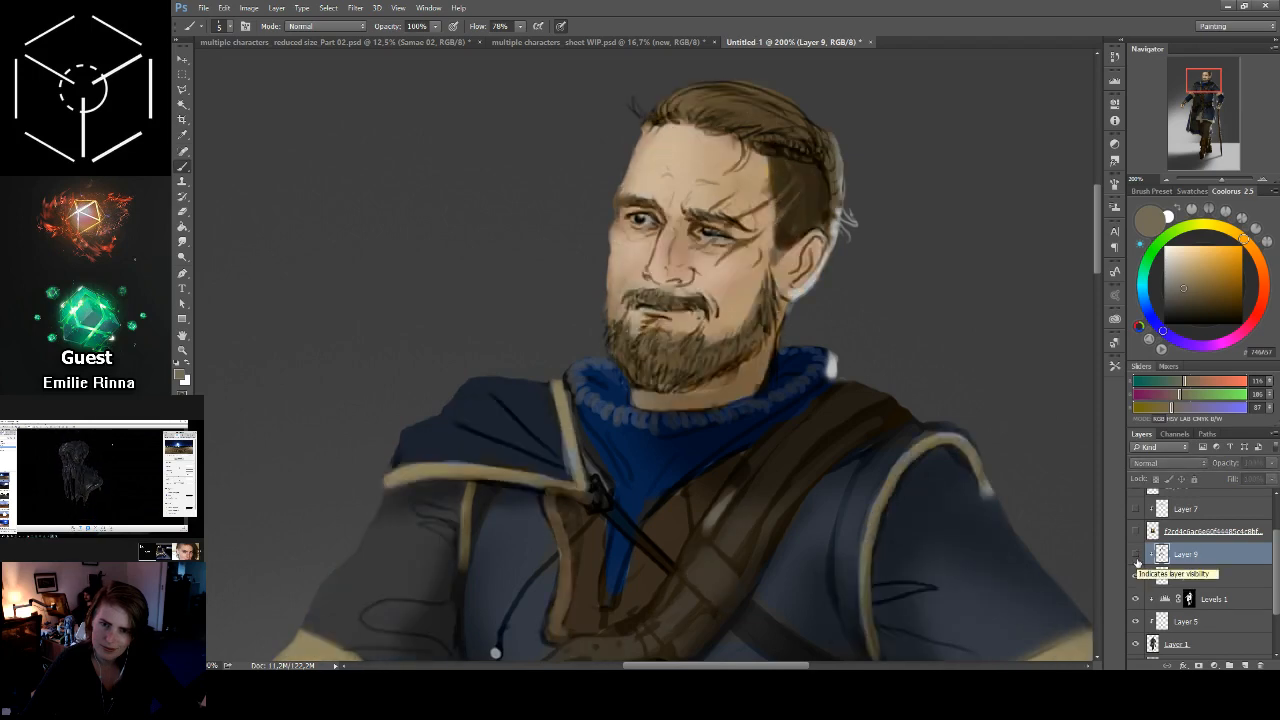
{"action": "left_click", "coordinate": [1135, 556]}
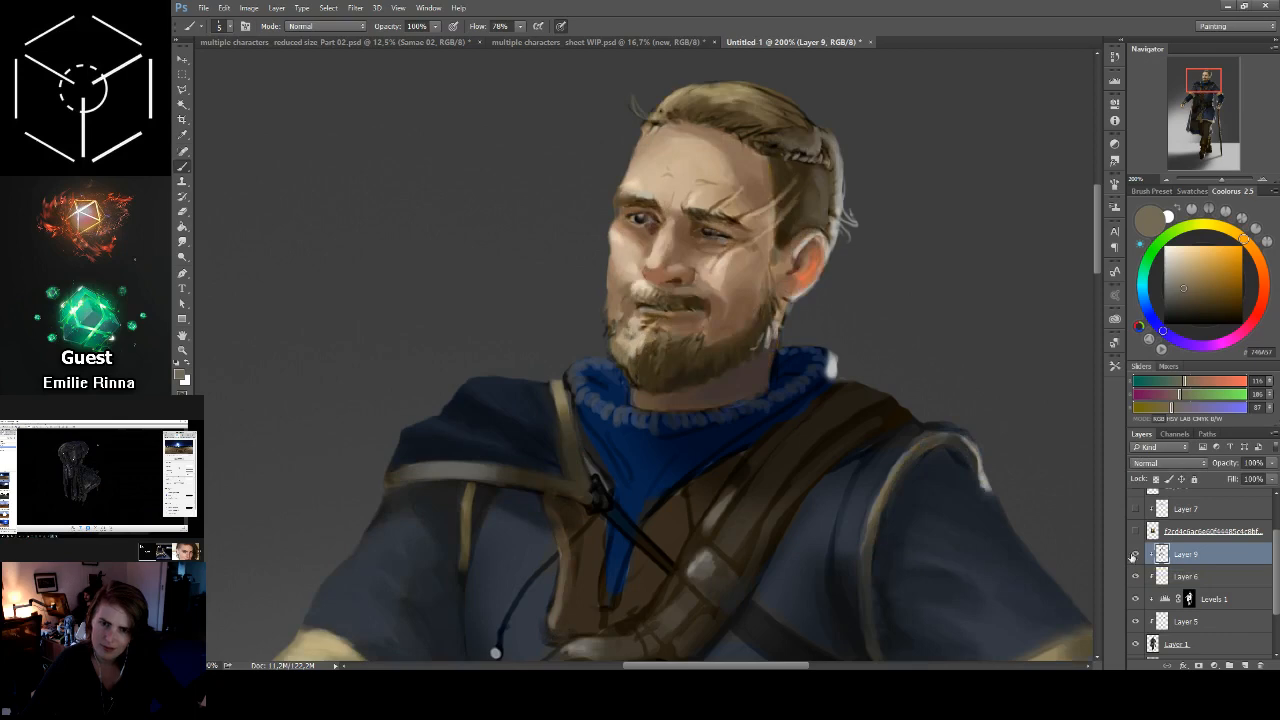
{"action": "left_click", "coordinate": [700, 282], "text": "alt"}
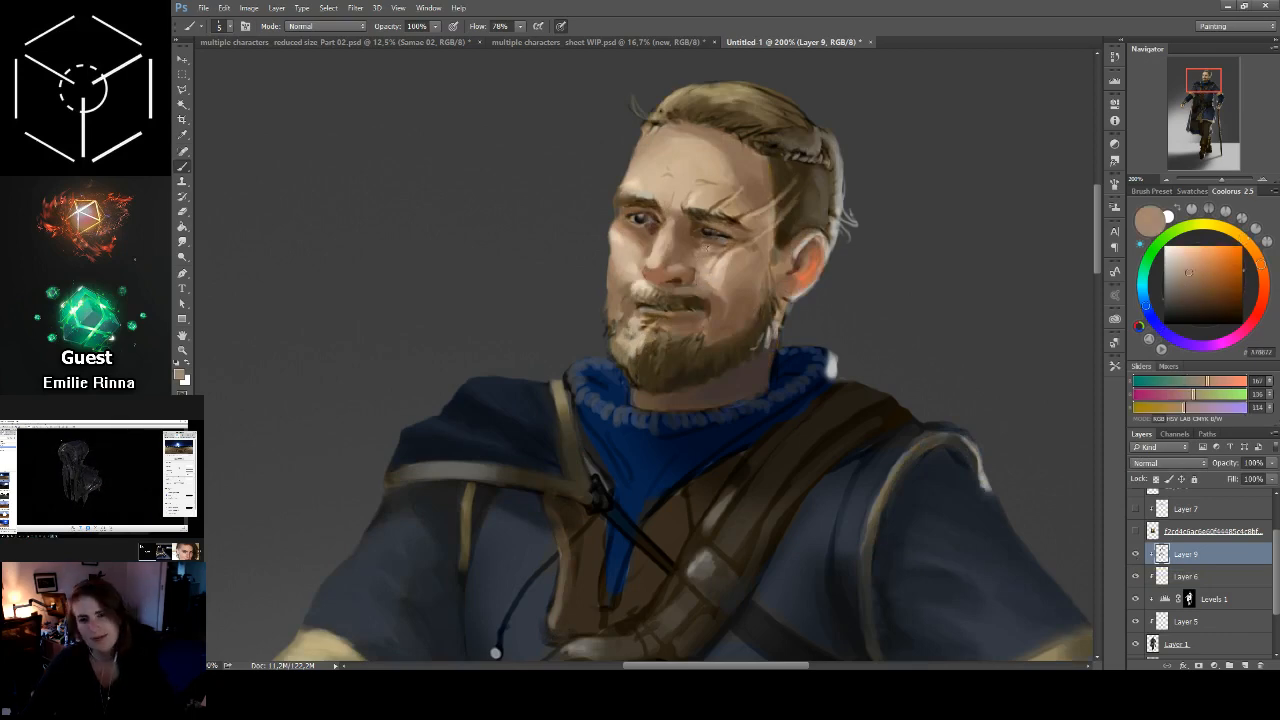
{"action": "left_click", "coordinate": [1136, 556]}
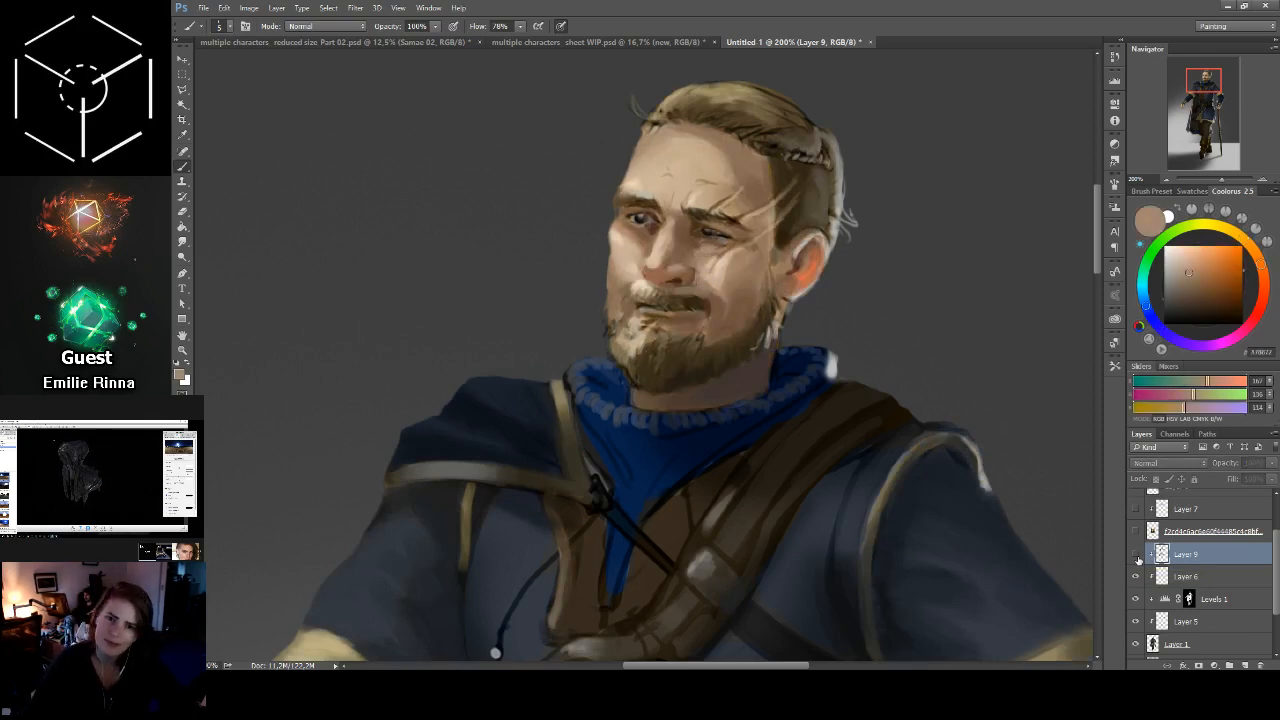
{"action": "left_click", "coordinate": [1136, 556]}
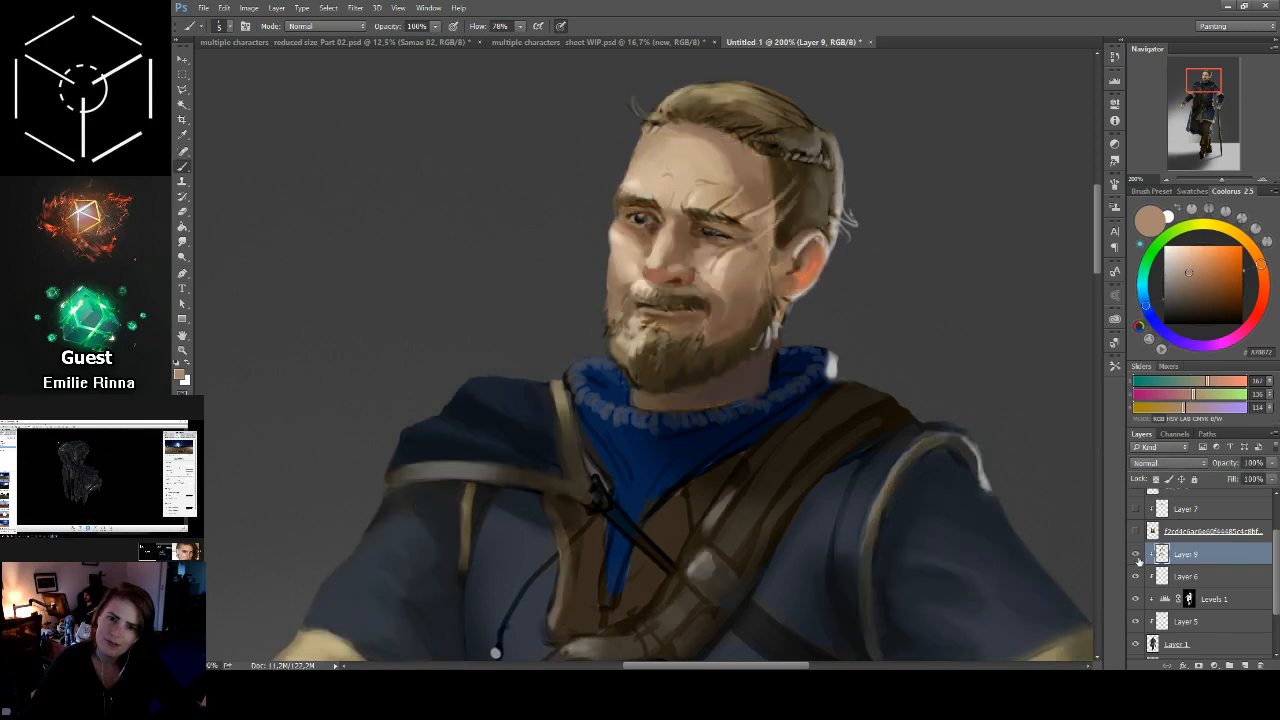
{"action": "left_click", "coordinate": [1136, 556]}
{"action": "left_click", "coordinate": [1136, 556]}
Step: Darken the eye beneath the scar with sampled dark brown, and bring up the KeyShot window
{"action": "left_click", "coordinate": [727, 222], "text": "alt"}
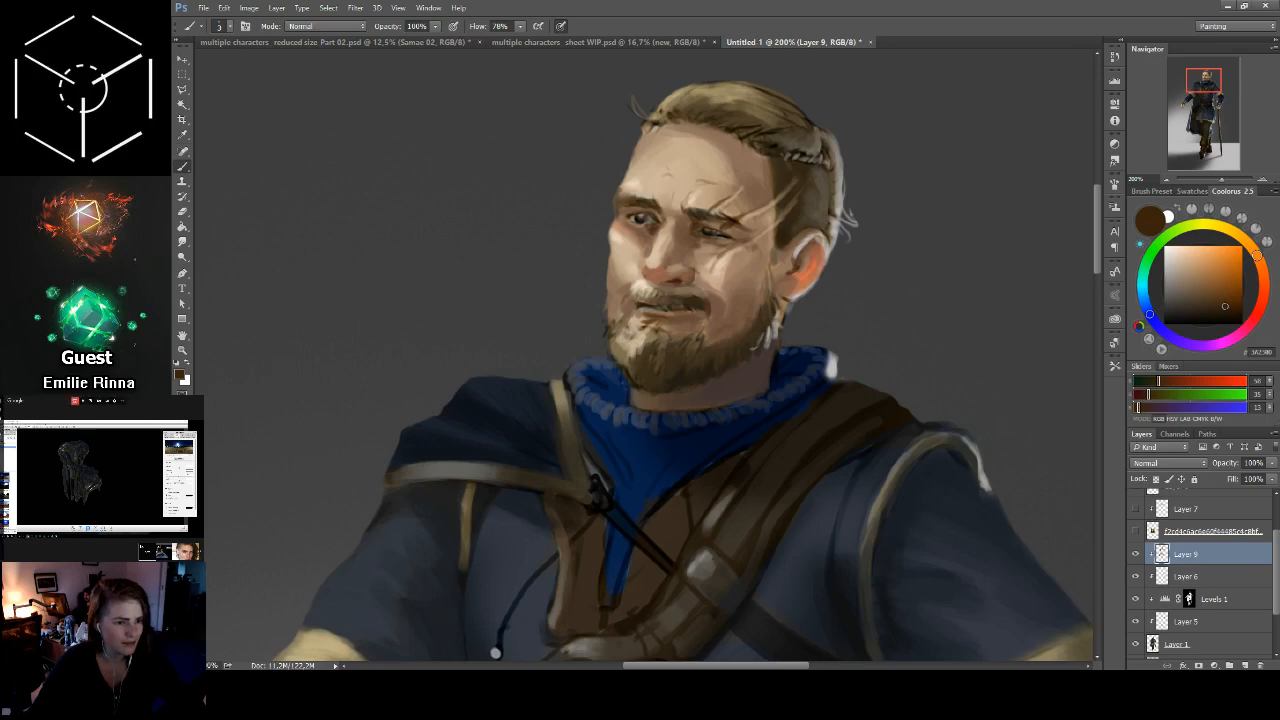
{"action": "left_click", "coordinate": [356, 669]}
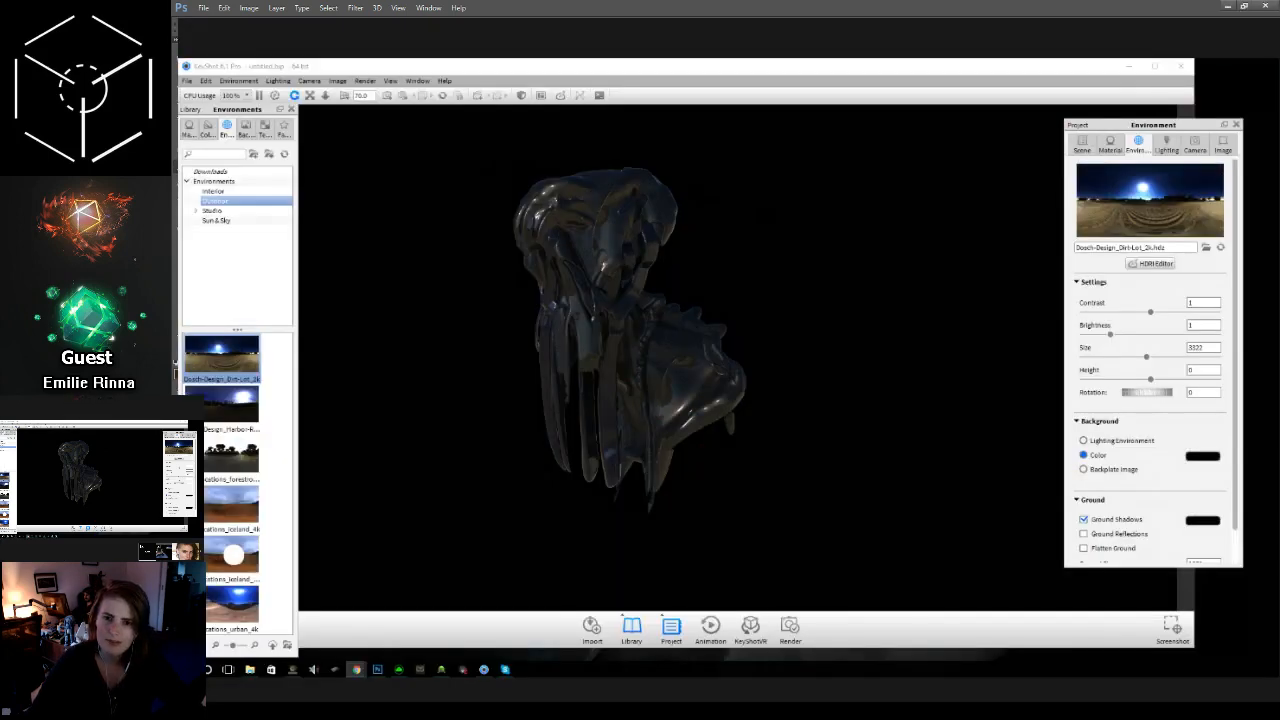
Step: Inspect the tentacled creature model from several angles and set the environment rotation to 231
{"action": "left_click_drag", "start_coordinate": [469, 360], "coordinate": [518, 347]}
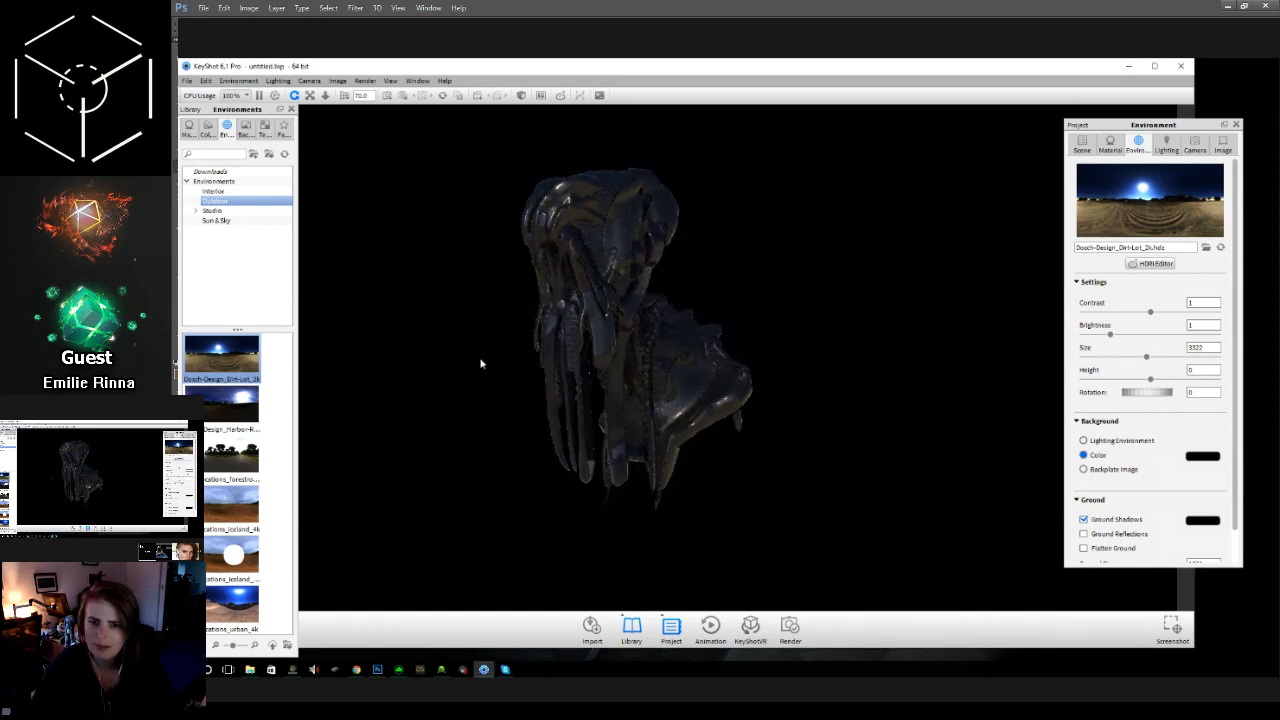
{"action": "left_click_drag", "start_coordinate": [840, 277], "coordinate": [781, 302]}
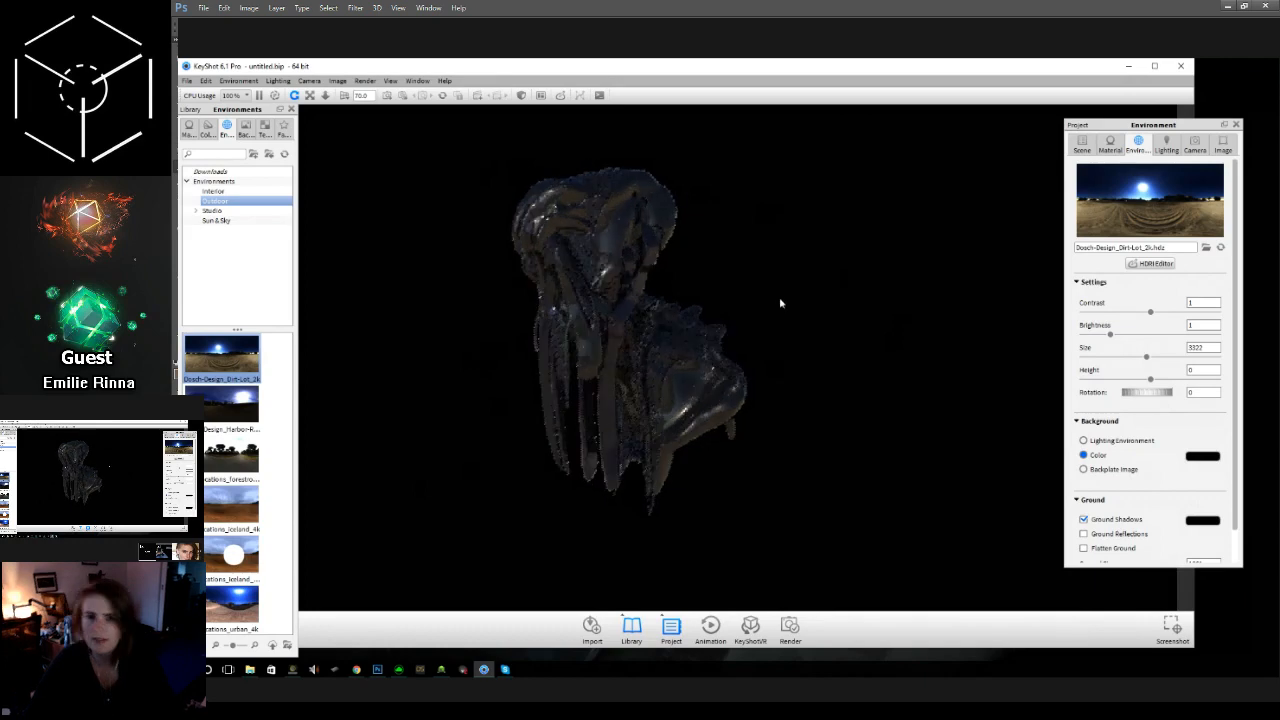
{"action": "scroll", "coordinate": [686, 349], "scroll_direction": "down", "scroll_amount": 3}
{"action": "scroll", "coordinate": [640, 343], "scroll_direction": "up", "scroll_amount": 8}
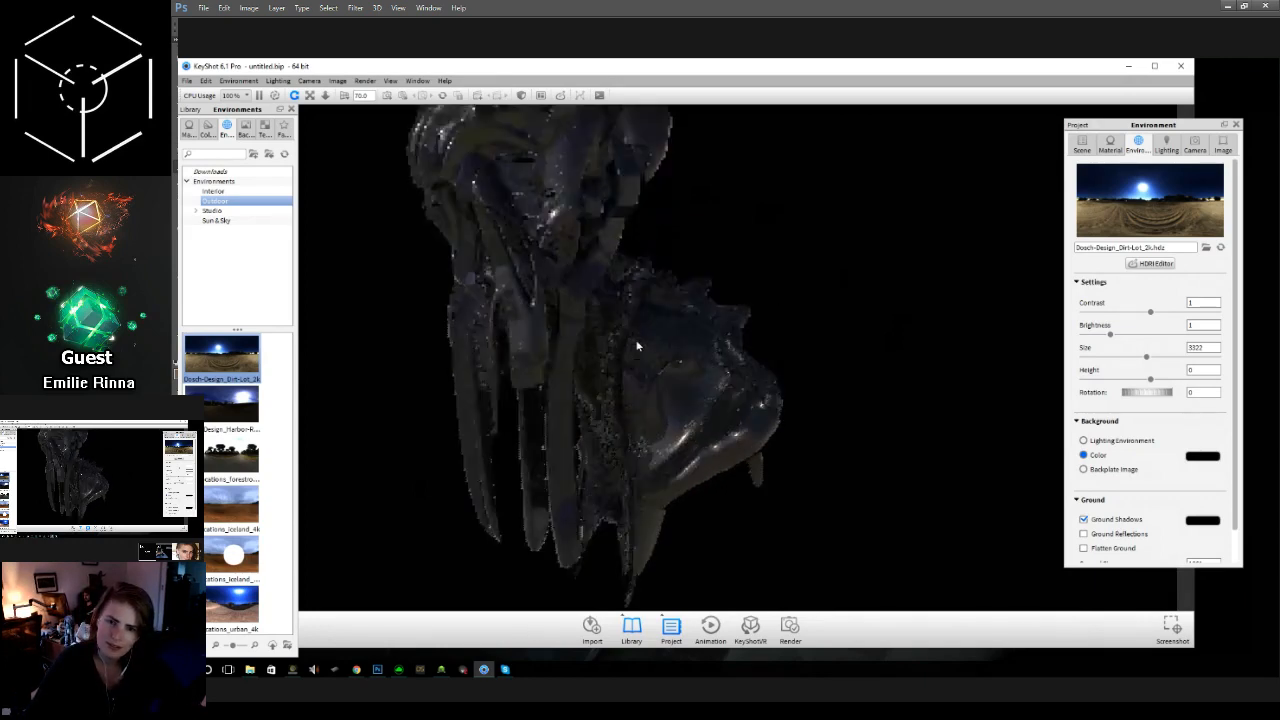
{"action": "left_click_drag", "start_coordinate": [637, 346], "coordinate": [502, 350]}
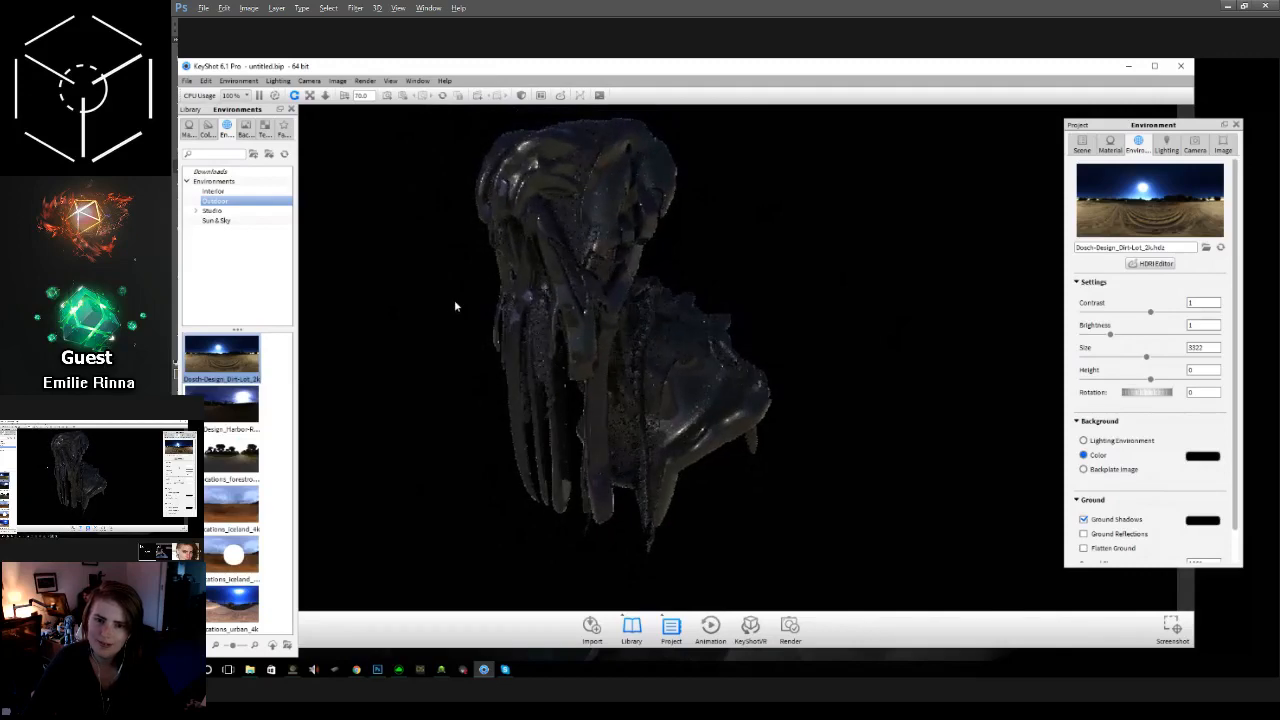
{"action": "left_click_drag", "start_coordinate": [454, 304], "coordinate": [410, 292]}
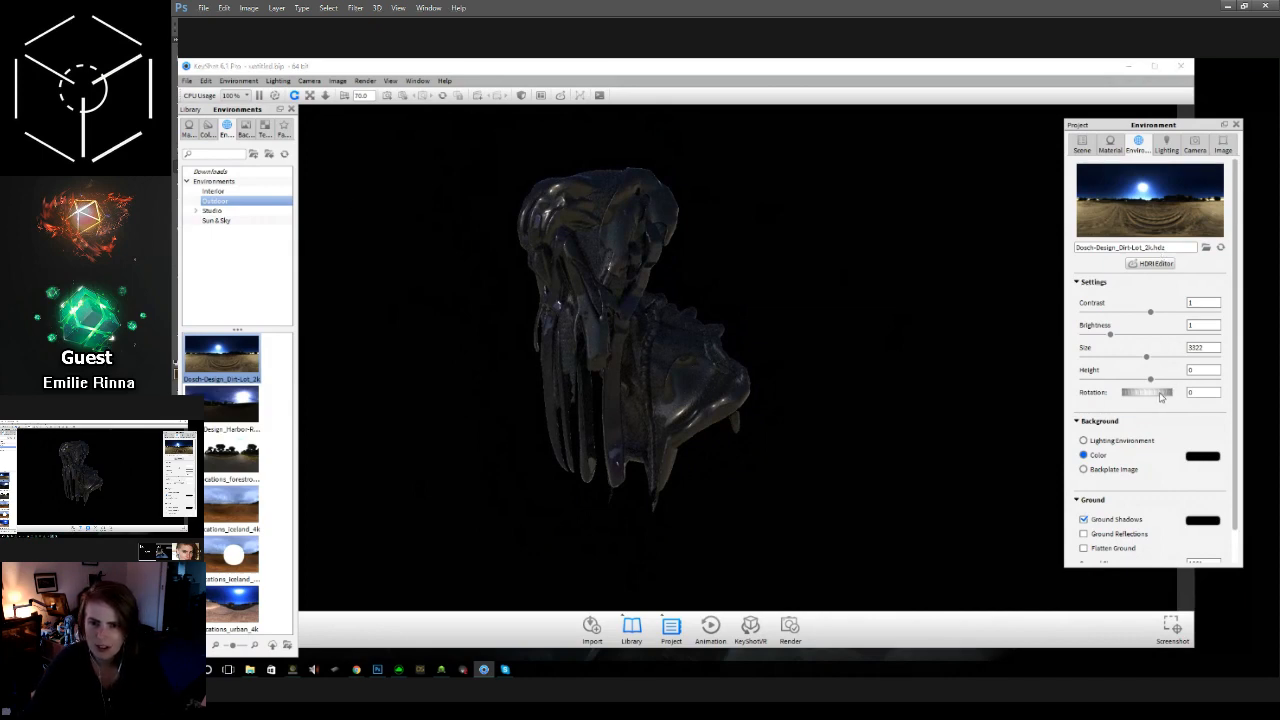
{"action": "left_click_drag", "start_coordinate": [1163, 394], "coordinate": [856, 326]}
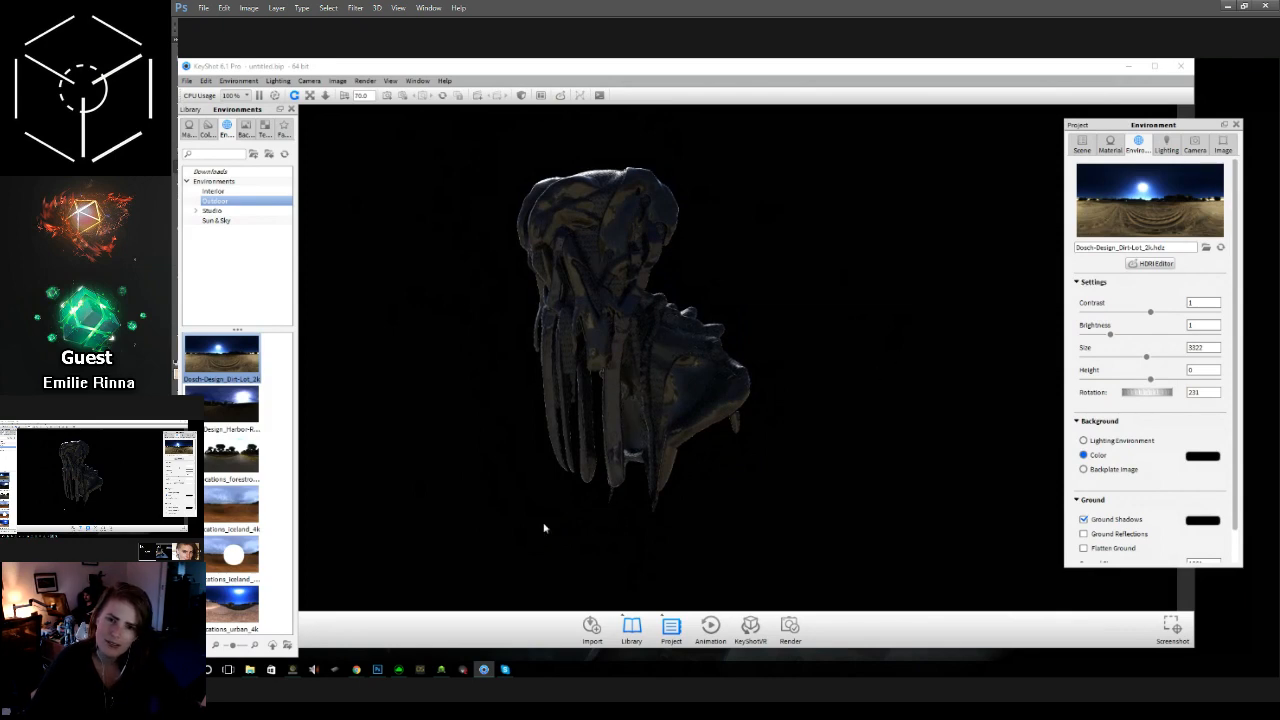
Step: Minimise KeyShot, switch to Photoshop and quit it without saving the painting of the hut interior
{"action": "key", "text": "alt+Tab"}
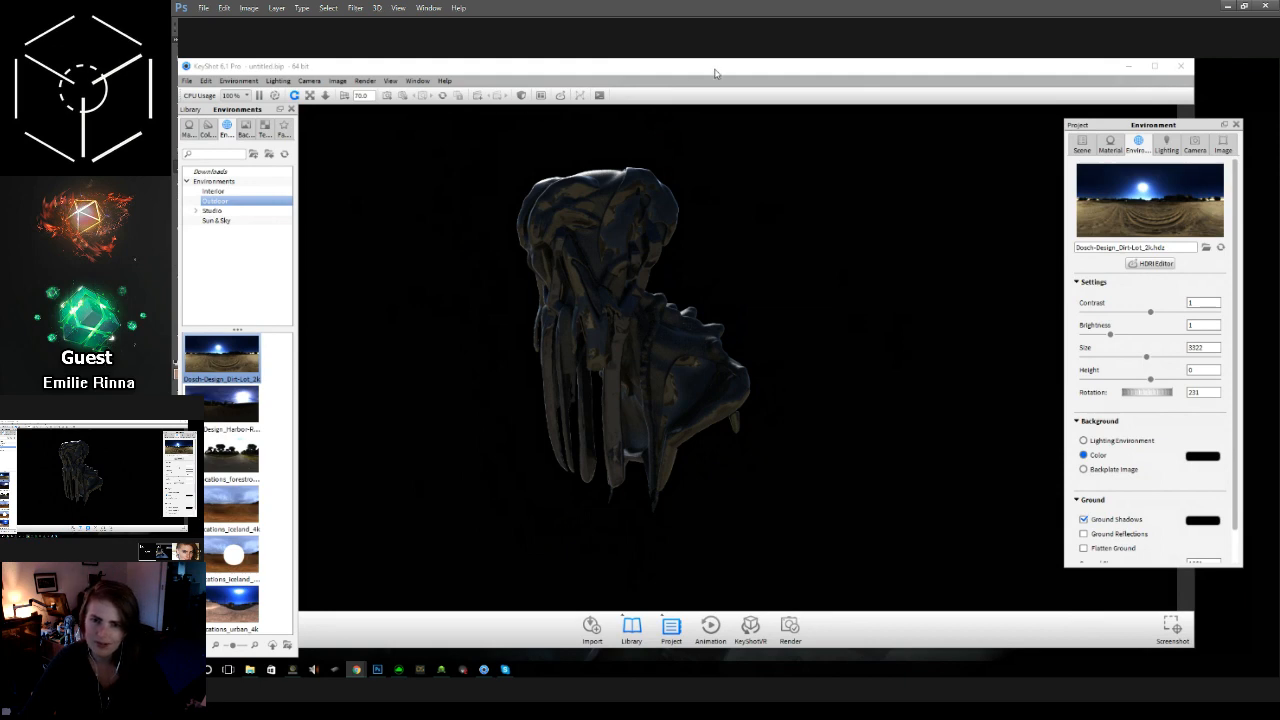
{"action": "left_click", "coordinate": [1128, 66]}
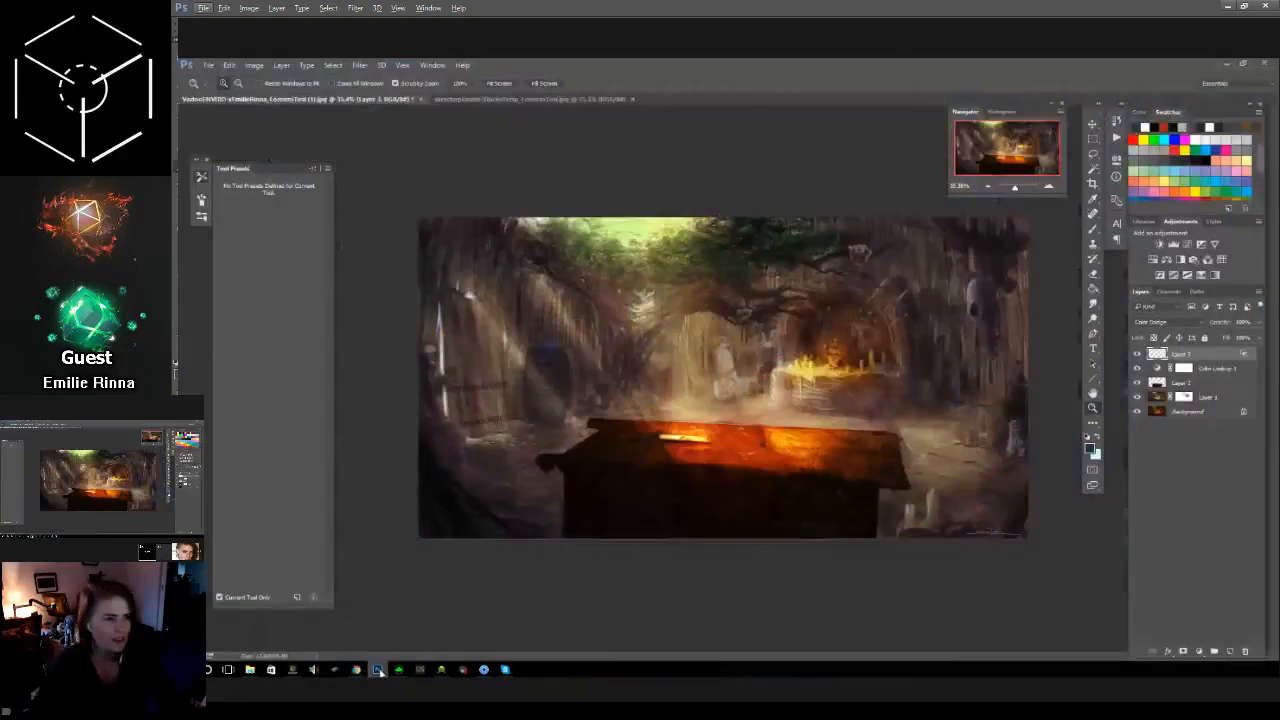
{"action": "left_click", "coordinate": [377, 669]}
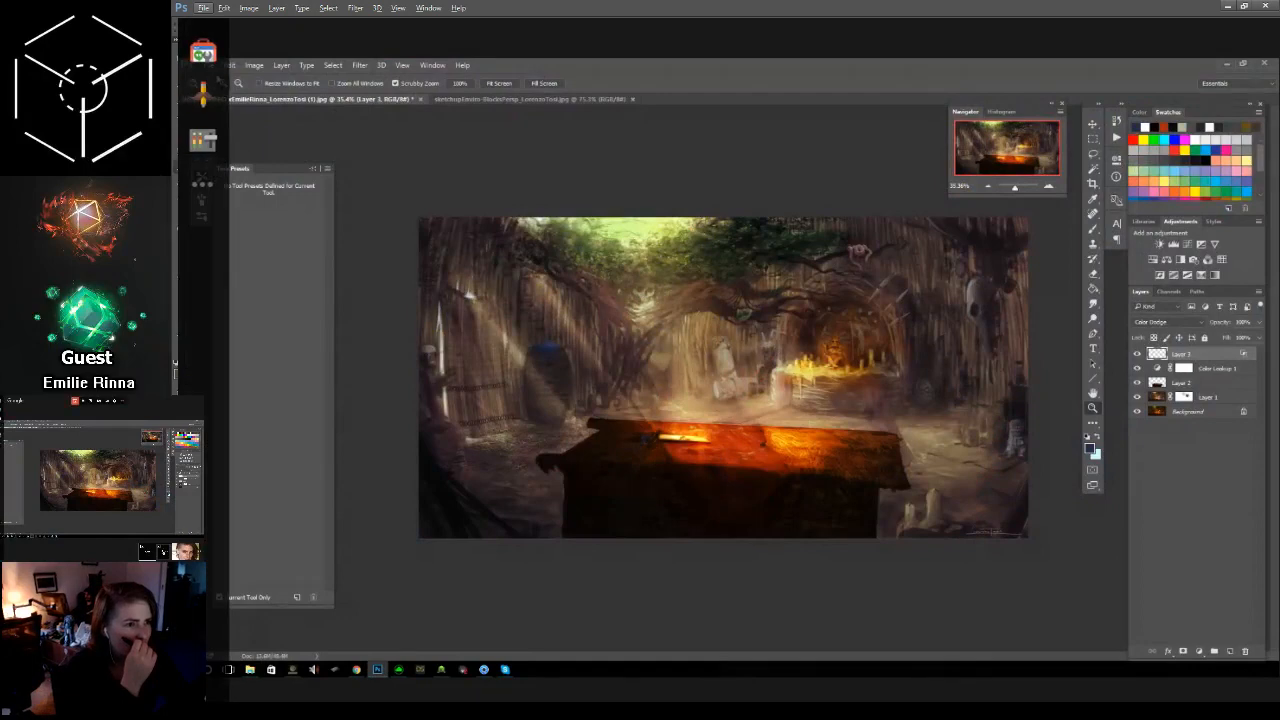
{"action": "left_click", "coordinate": [1267, 64]}
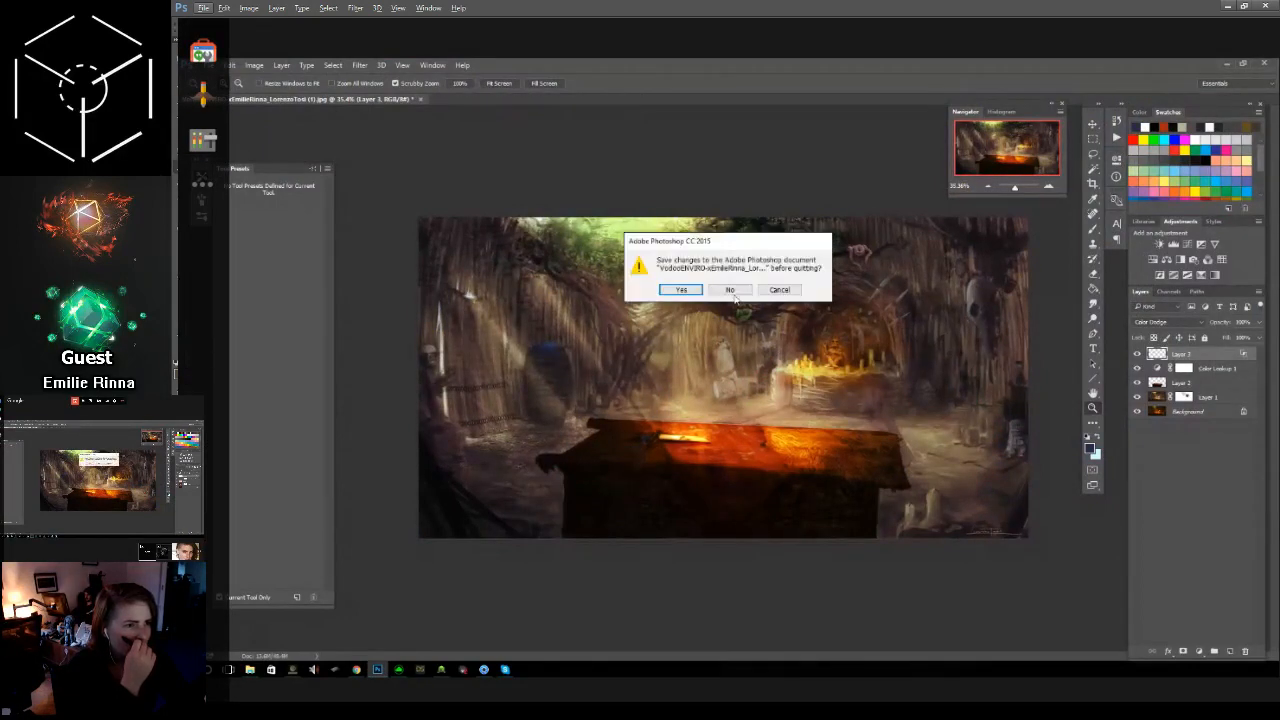
{"action": "left_click", "coordinate": [734, 291]}
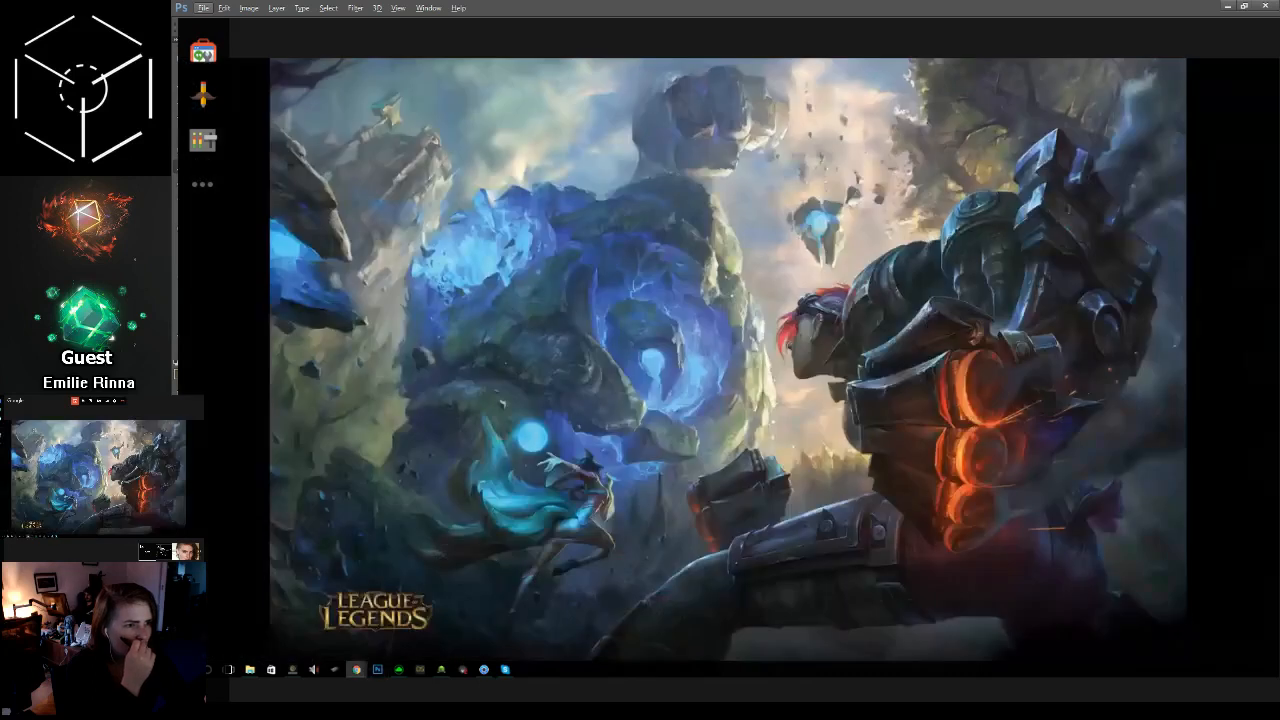
Step: Switch to the browser and look through the project thumbnails on the portfolio's Works page
{"action": "key", "text": "alt+Tab"}
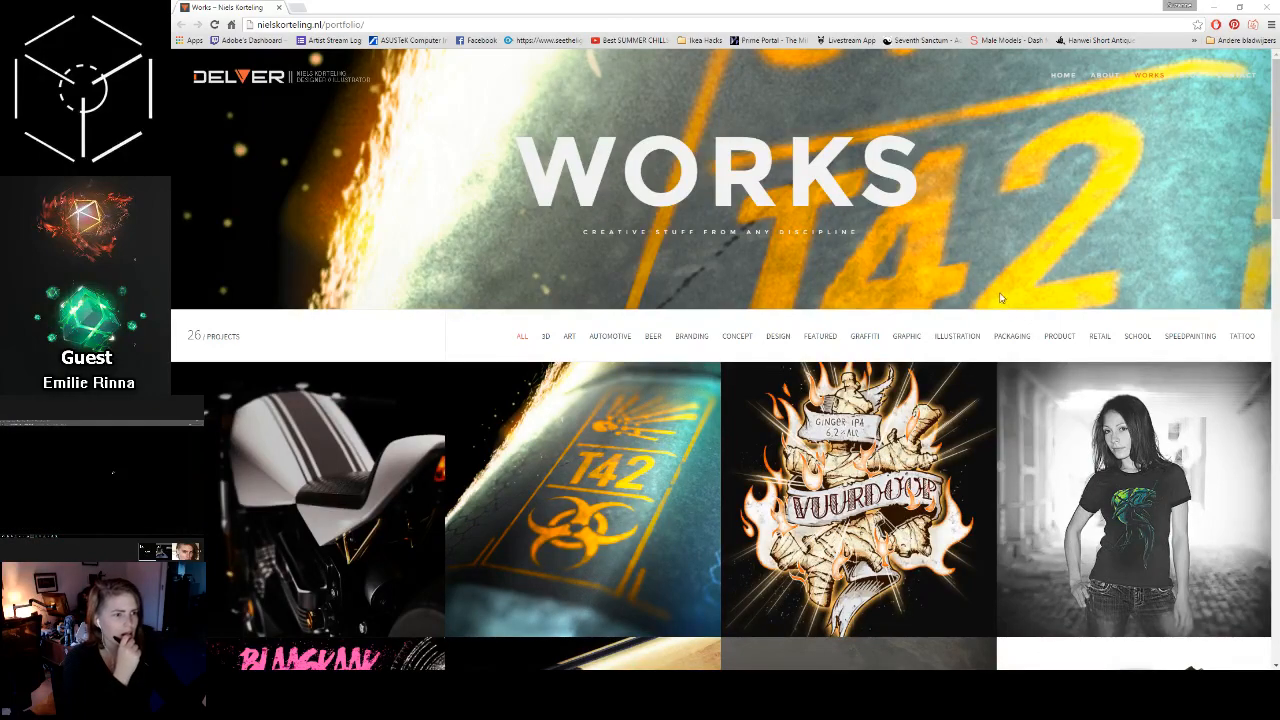
{"action": "scroll", "coordinate": [940, 285], "scroll_direction": "down", "scroll_amount": 5}
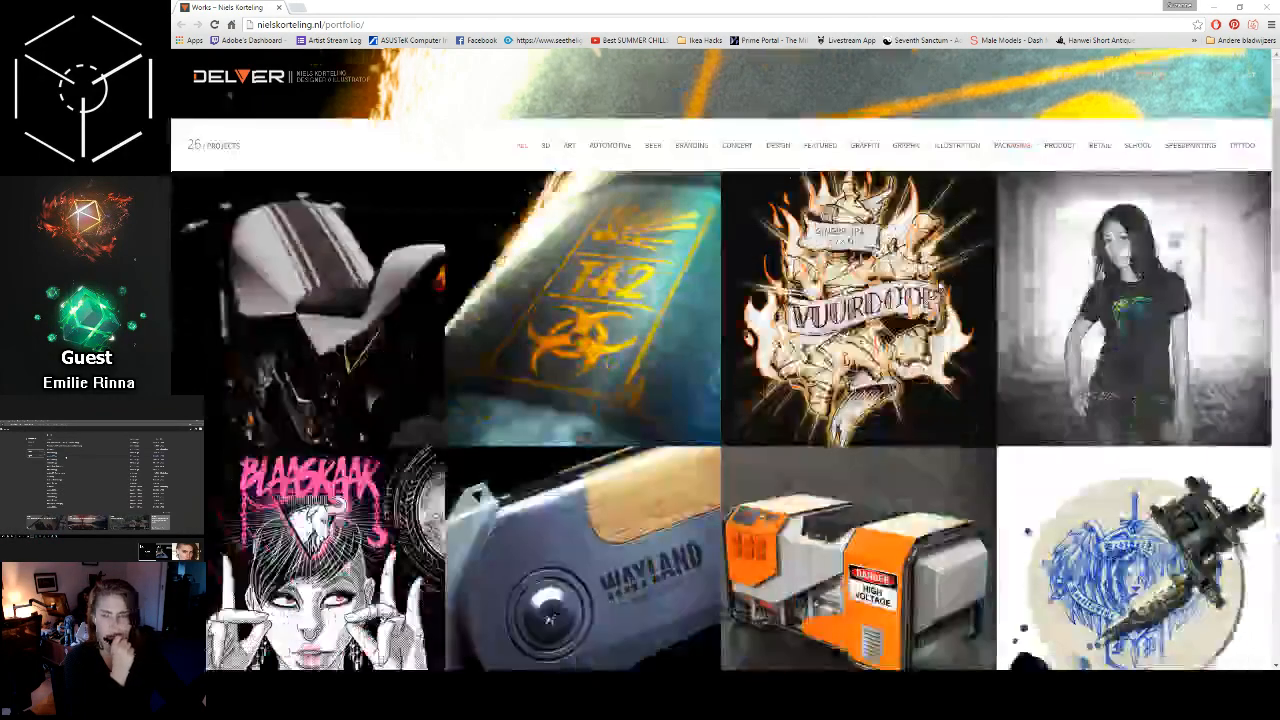
{"action": "scroll", "coordinate": [938, 287], "scroll_direction": "down", "scroll_amount": 6}
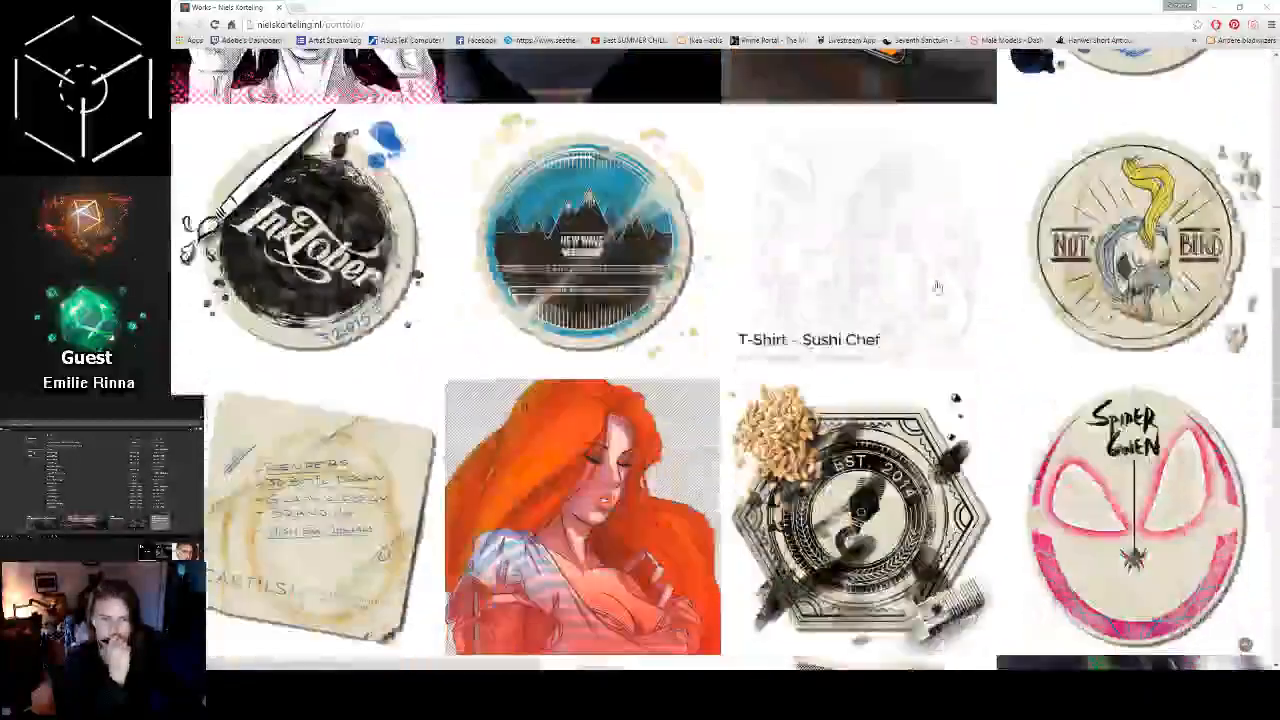
{"action": "scroll", "coordinate": [934, 288], "scroll_direction": "down", "scroll_amount": 5}
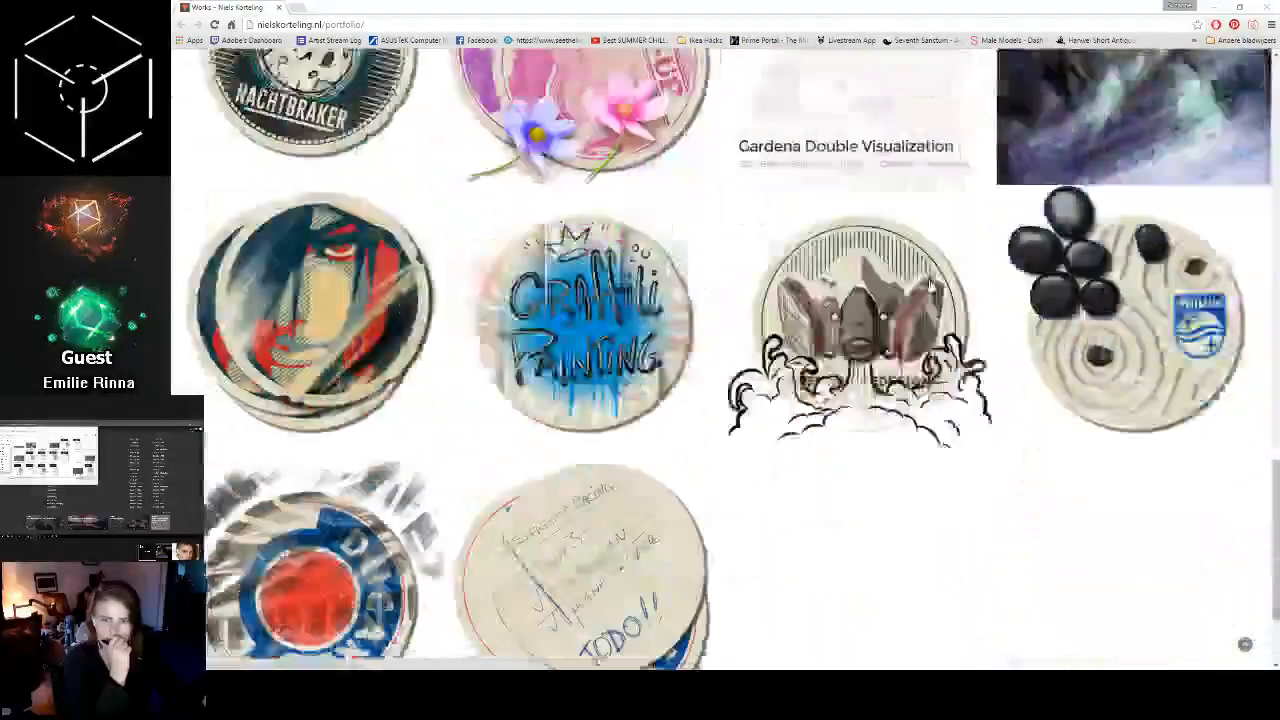
{"action": "scroll", "coordinate": [930, 286], "scroll_direction": "up", "scroll_amount": 6}
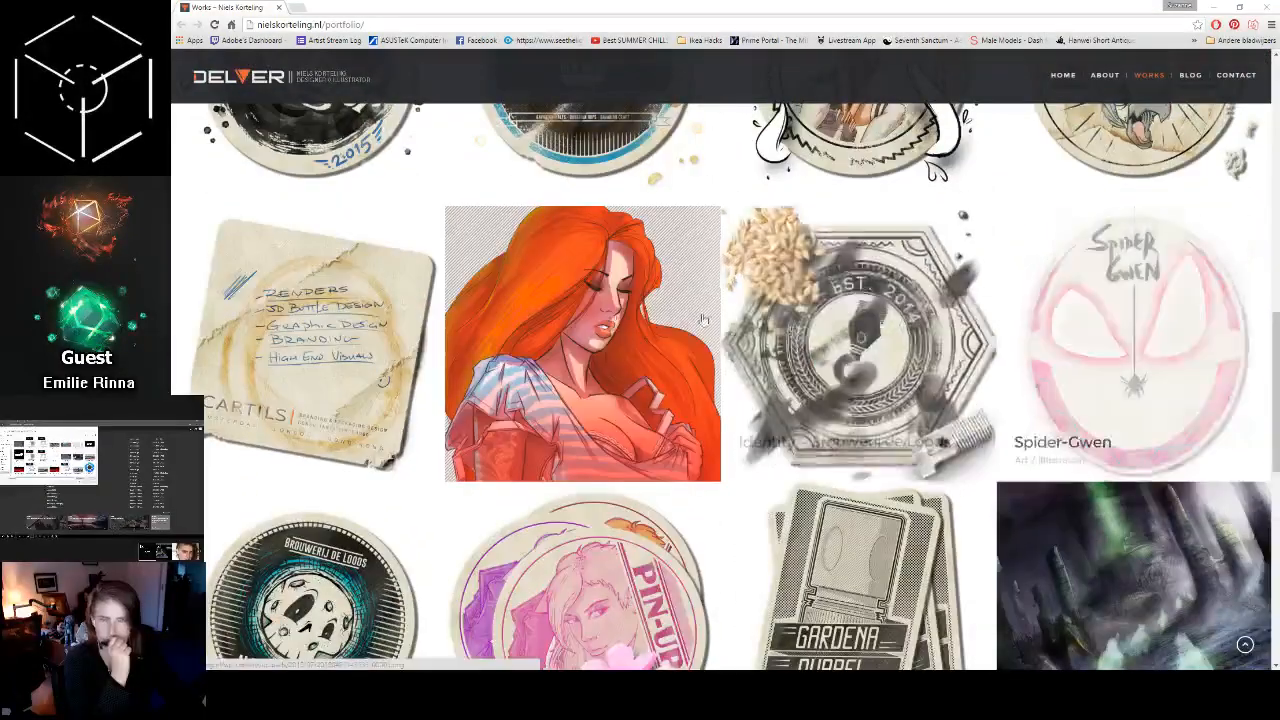
{"action": "scroll", "coordinate": [763, 351], "scroll_direction": "down", "scroll_amount": 4}
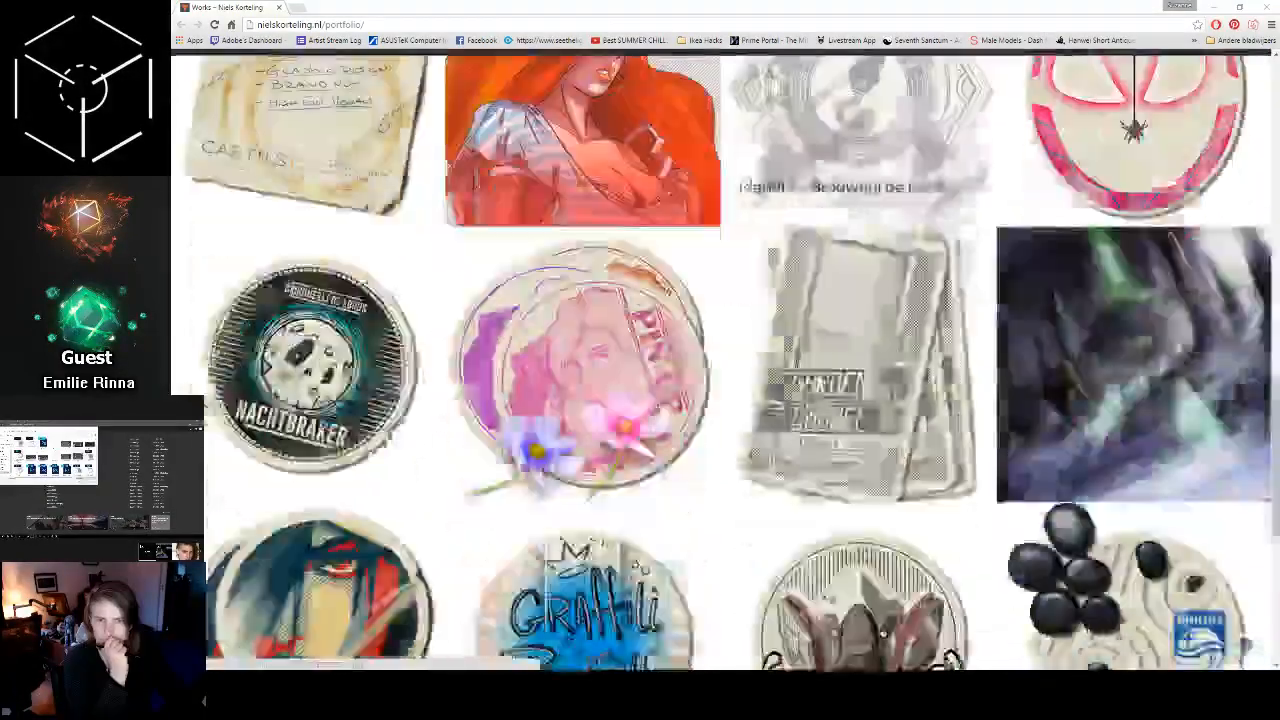
{"action": "scroll", "coordinate": [808, 471], "scroll_direction": "down", "scroll_amount": 2}
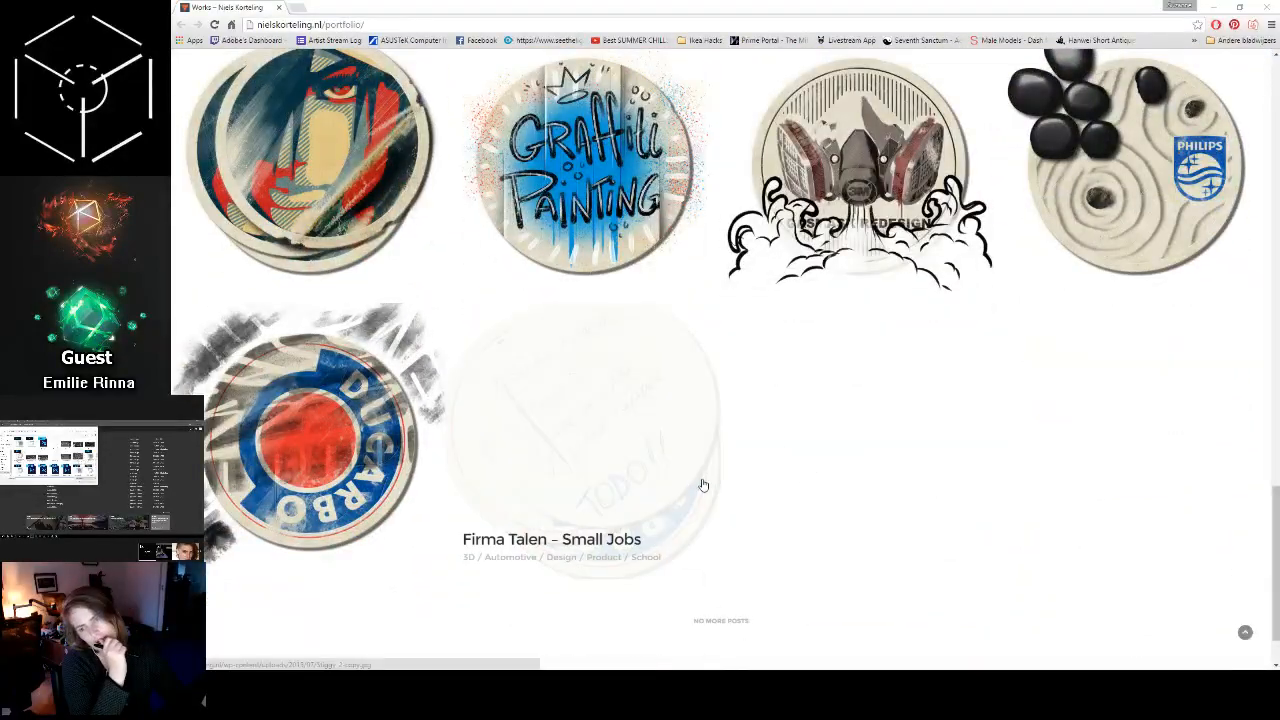
{"action": "scroll", "coordinate": [842, 454], "scroll_direction": "up", "scroll_amount": 1}
{"action": "scroll", "coordinate": [842, 454], "scroll_direction": "up", "scroll_amount": 15}
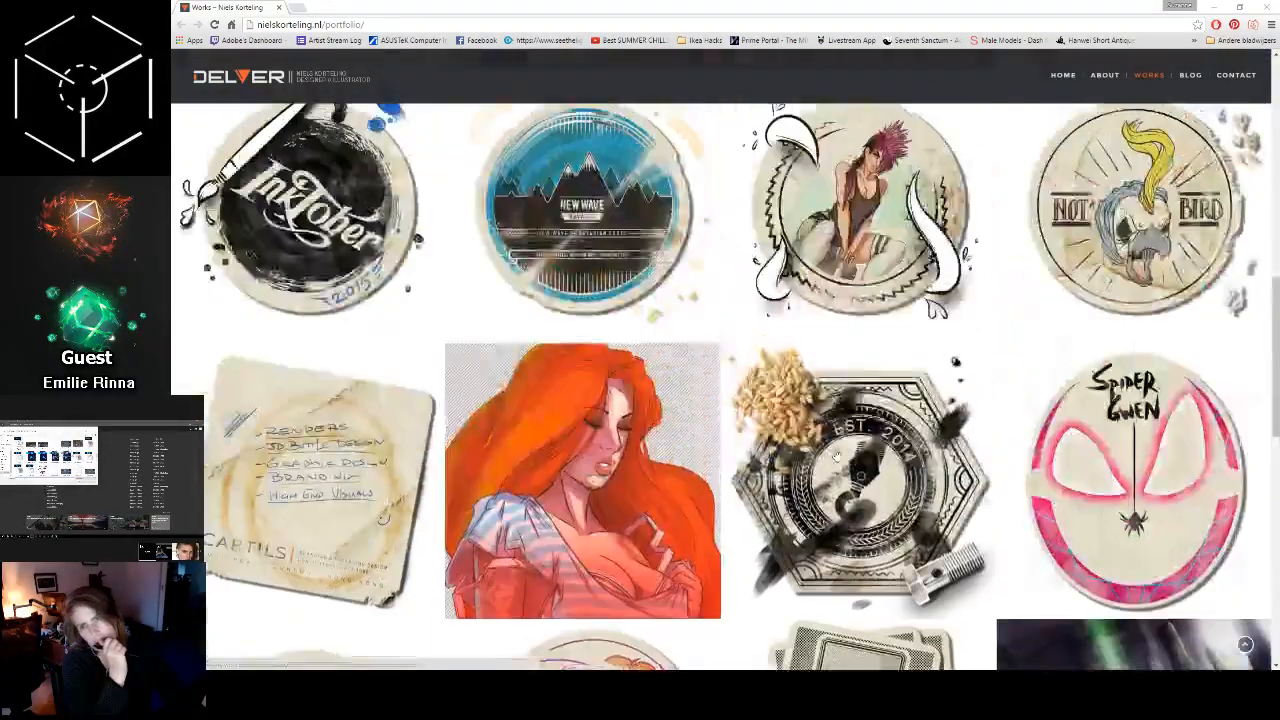
{"action": "scroll", "coordinate": [1117, 497], "scroll_direction": "down", "scroll_amount": 3}
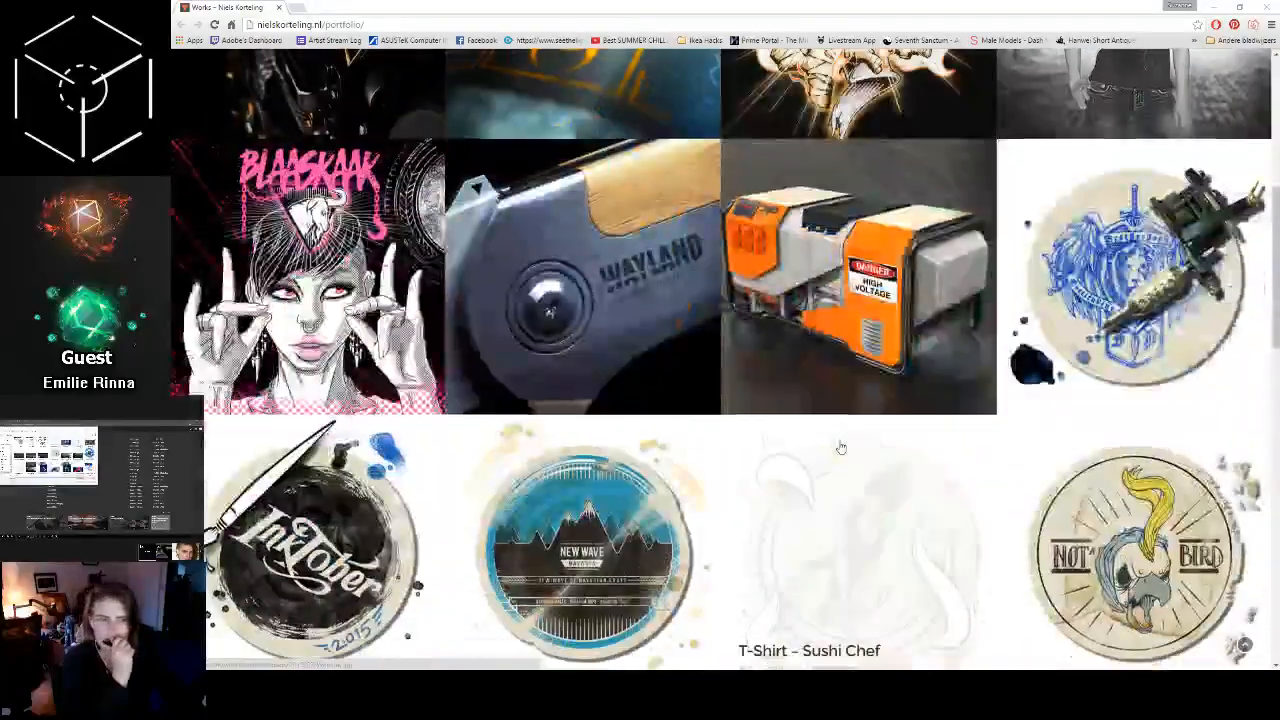
{"action": "scroll", "coordinate": [1117, 497], "scroll_direction": "down", "scroll_amount": 3}
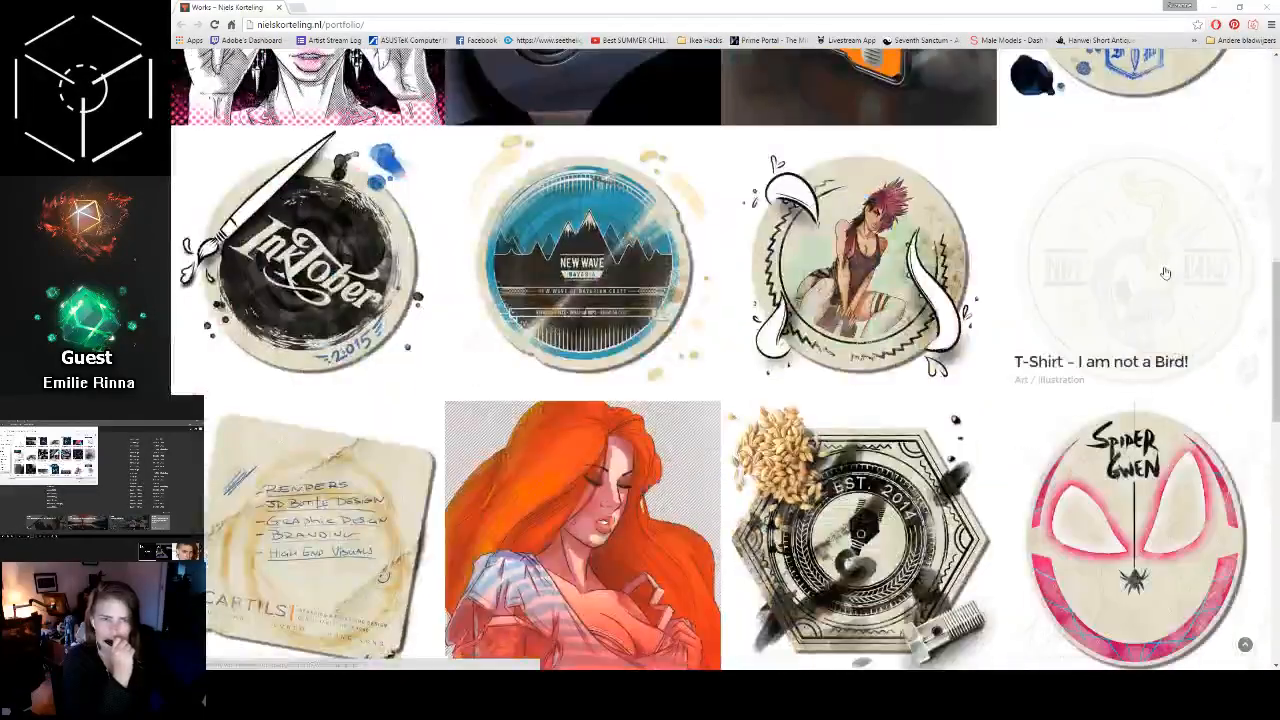
Step: View the artwork of the "I am not a Bird!" and "Sushi Chef" T-shirt projects and close both previews
{"action": "left_click", "coordinate": [1163, 271]}
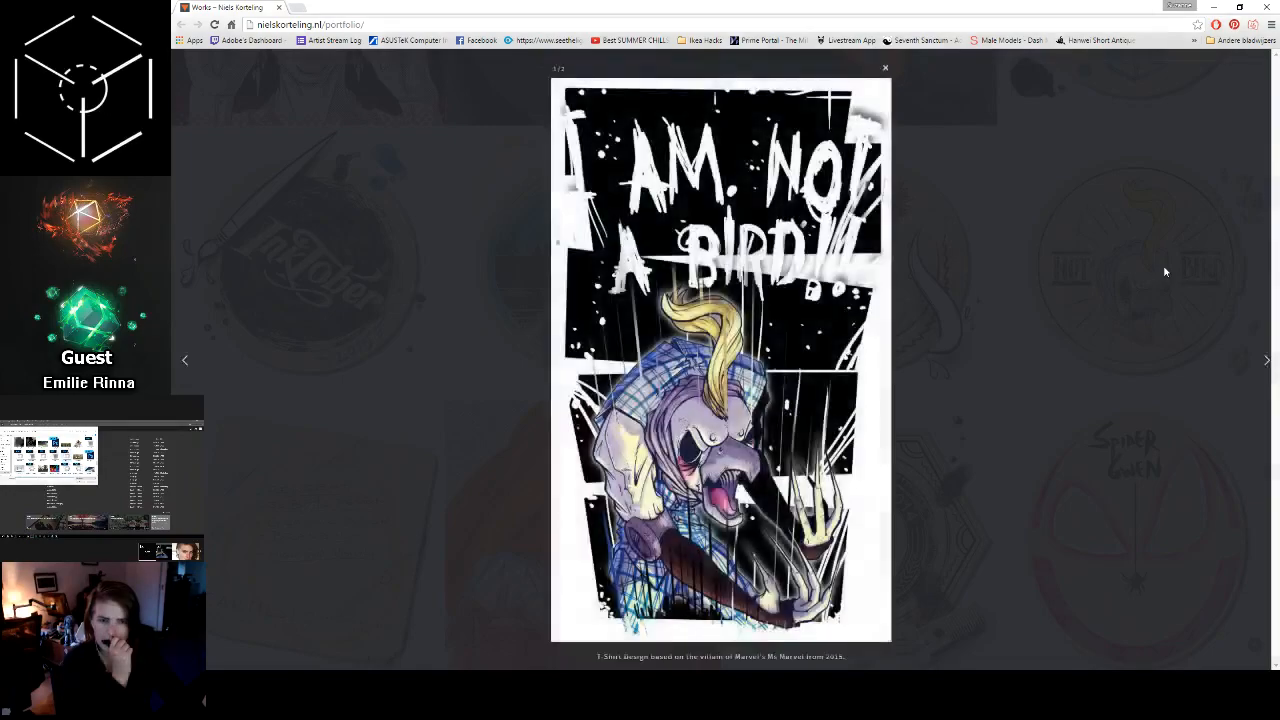
{"action": "left_click", "coordinate": [1010, 362]}
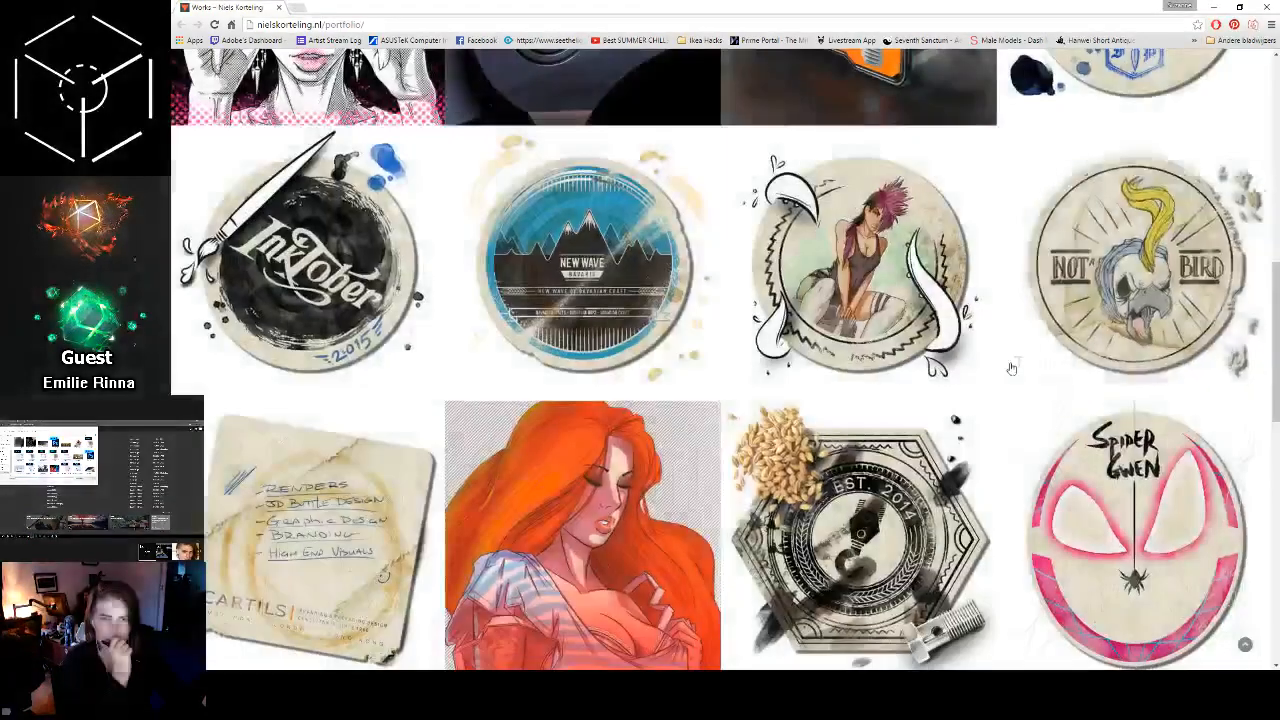
{"action": "left_click", "coordinate": [896, 252]}
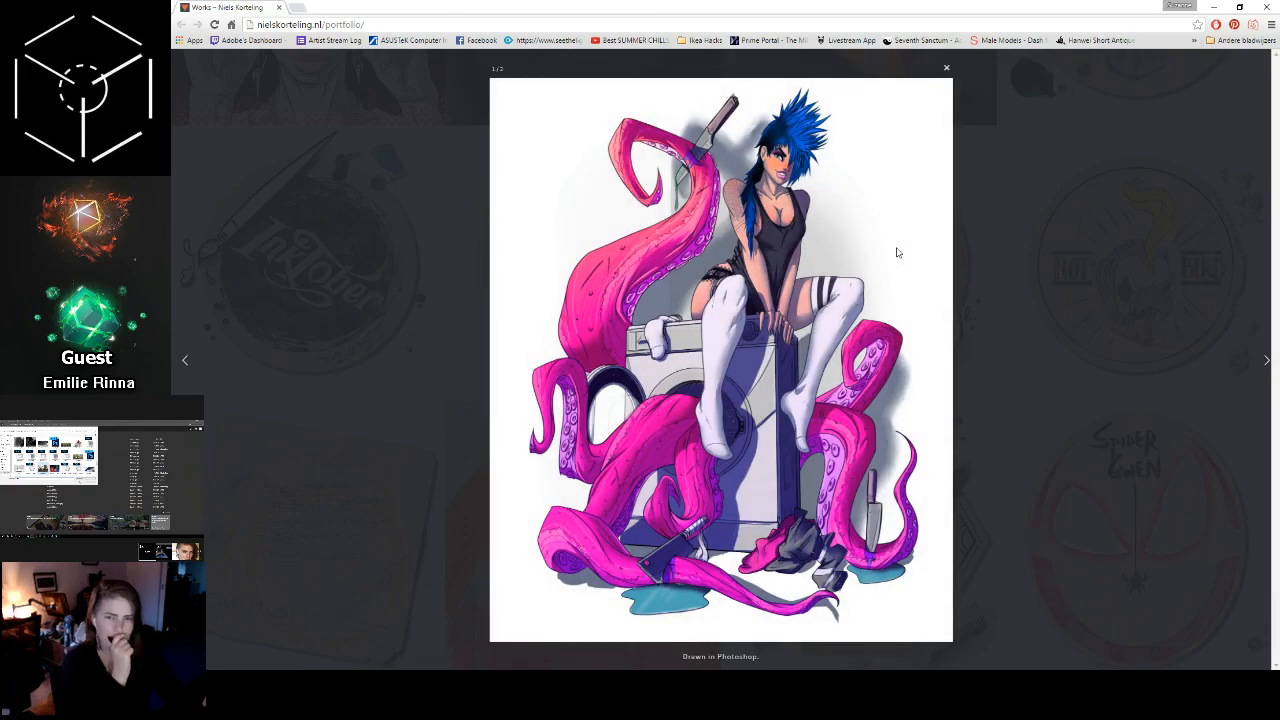
{"action": "left_click", "coordinate": [1006, 391]}
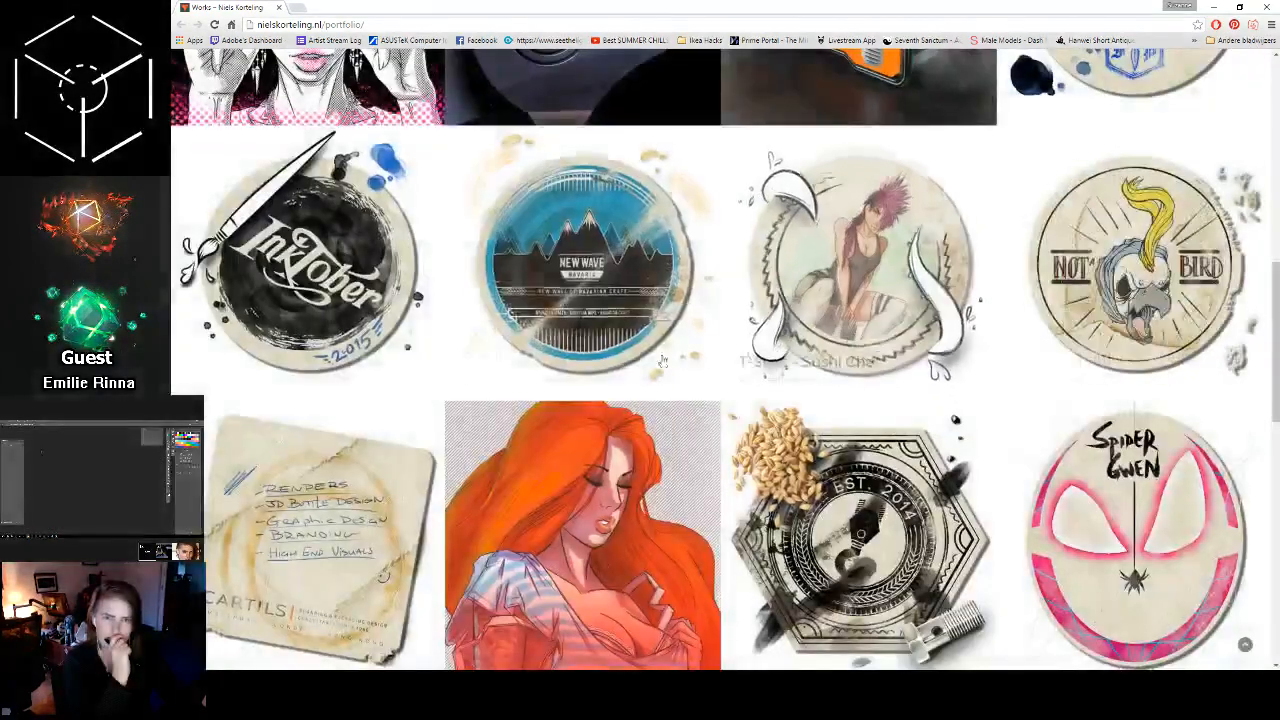
Step: Page through the ink drawings in the Inktober 2015 gallery and close it
{"action": "left_click", "coordinate": [363, 291]}
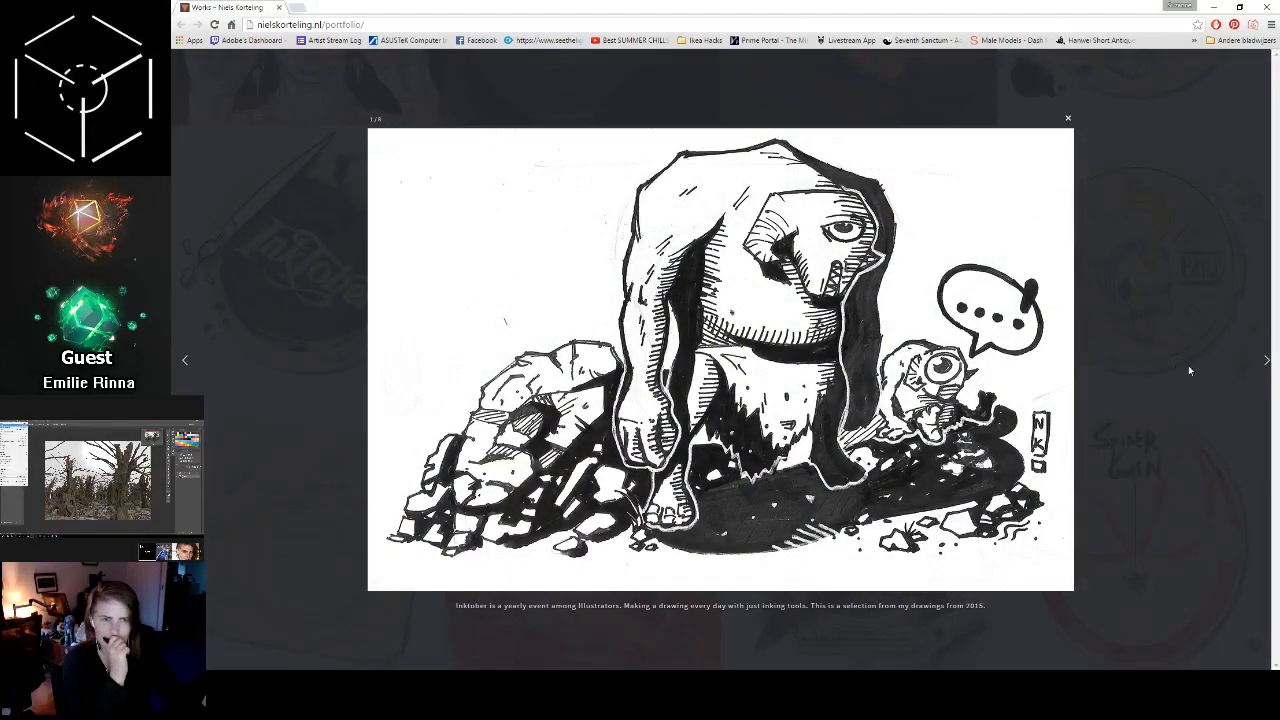
{"action": "left_click", "coordinate": [1267, 366]}
{"action": "left_click", "coordinate": [1267, 366]}
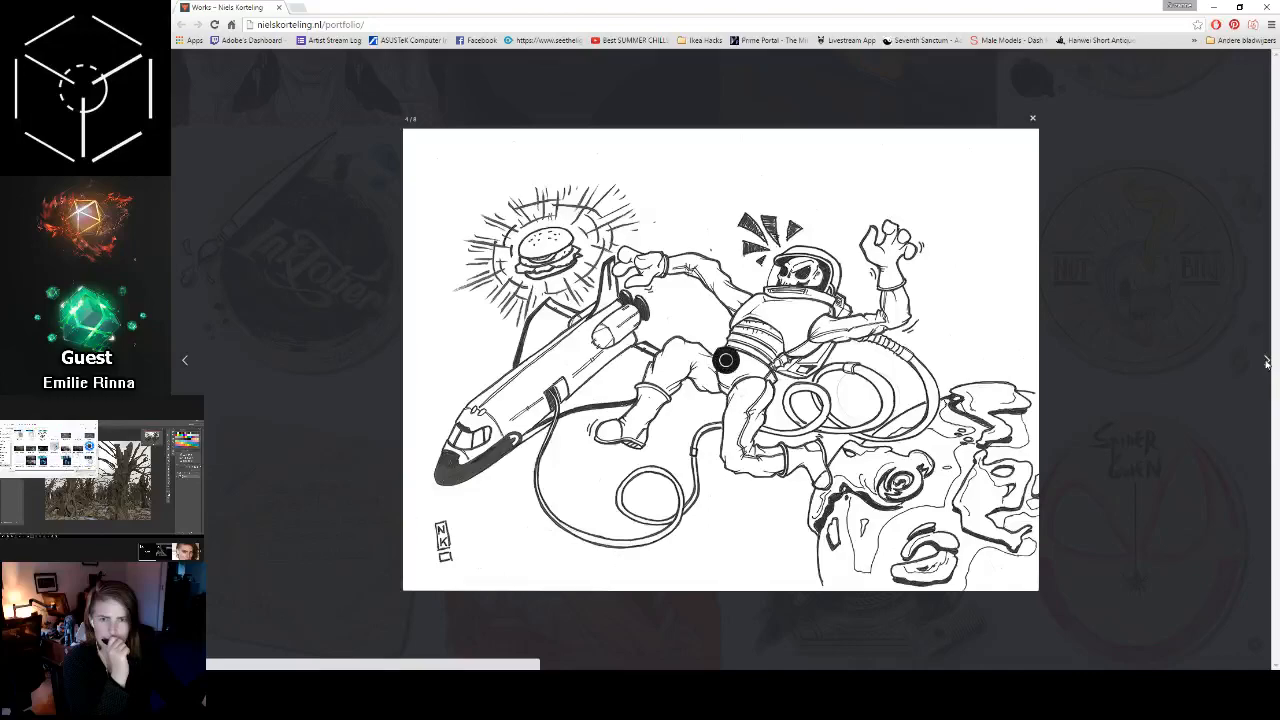
{"action": "left_click", "coordinate": [1267, 366]}
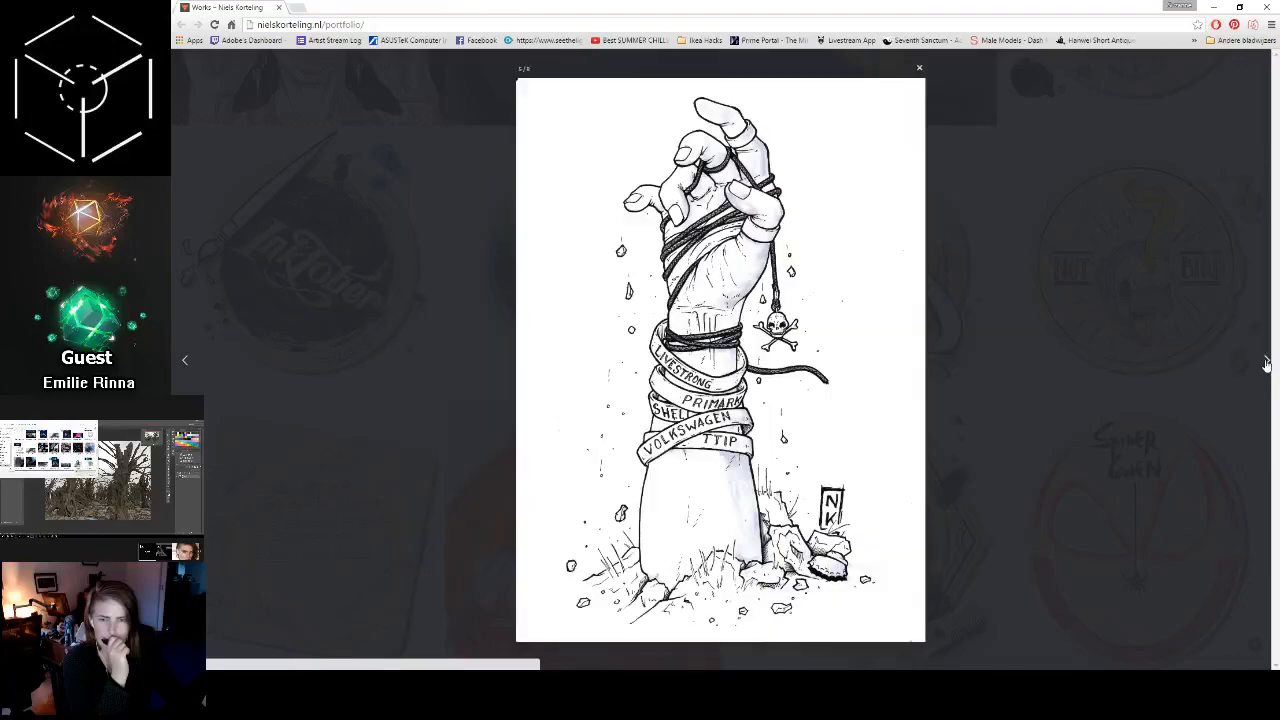
{"action": "left_click", "coordinate": [1267, 366]}
{"action": "left_click", "coordinate": [1267, 366]}
{"action": "left_click", "coordinate": [1267, 366]}
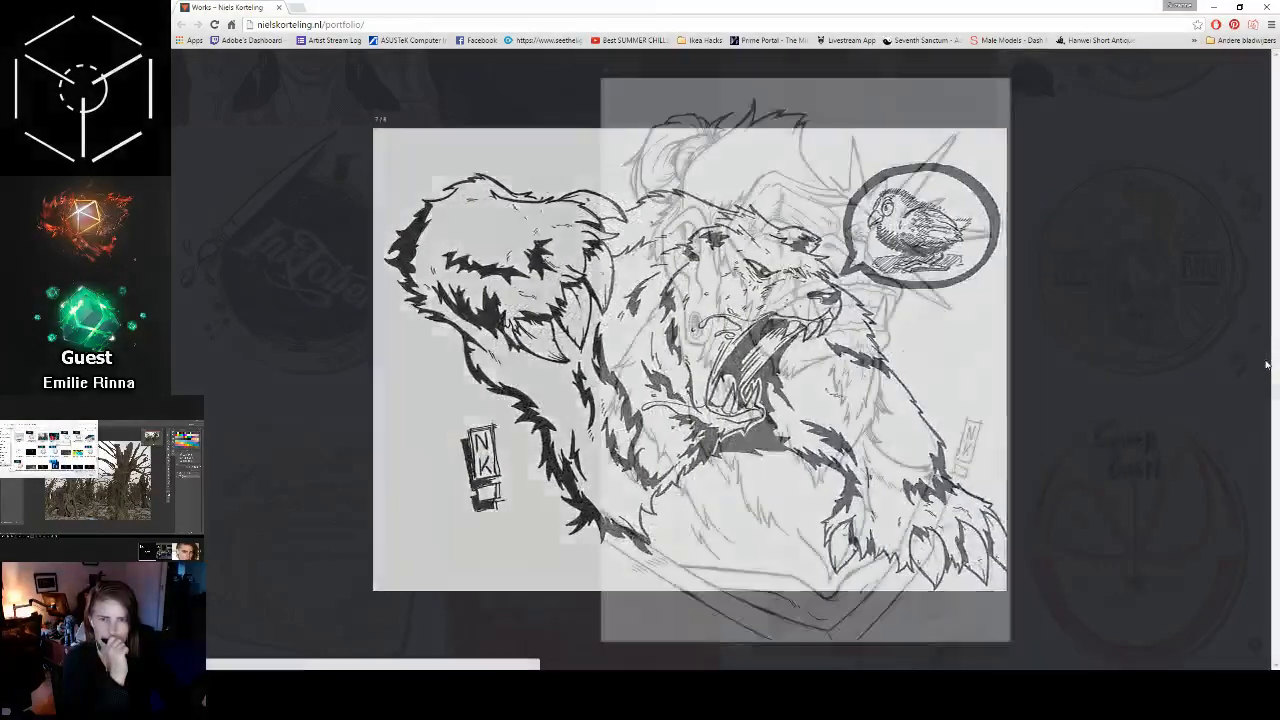
{"action": "left_click", "coordinate": [1267, 366]}
{"action": "left_click", "coordinate": [1267, 366]}
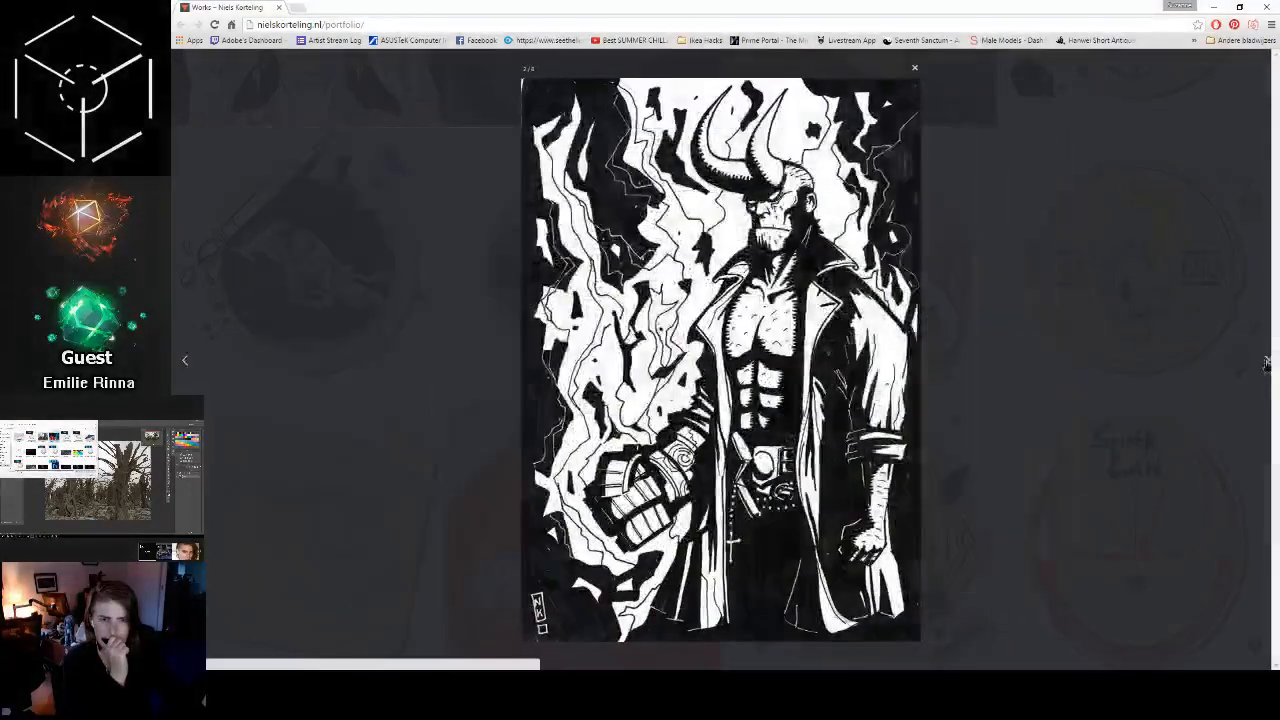
{"action": "left_click", "coordinate": [1267, 366]}
{"action": "left_click", "coordinate": [1266, 364]}
{"action": "left_click", "coordinate": [1266, 364]}
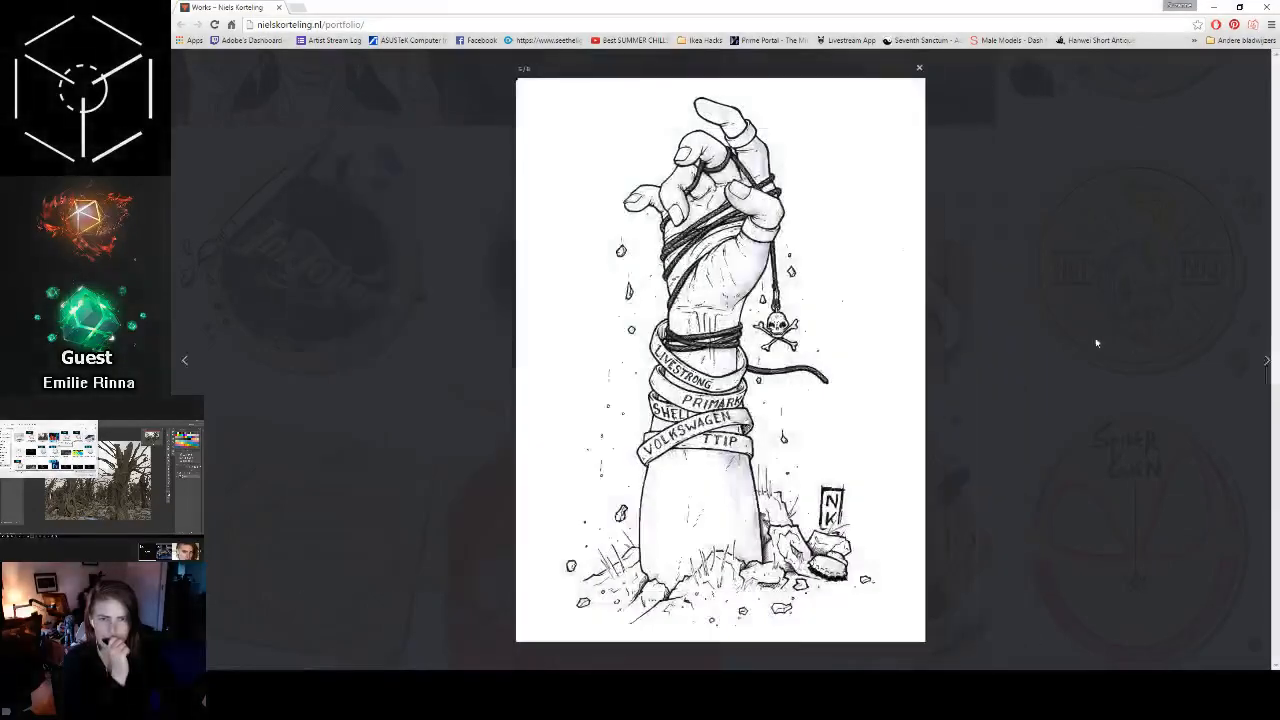
{"action": "left_click", "coordinate": [1008, 359]}
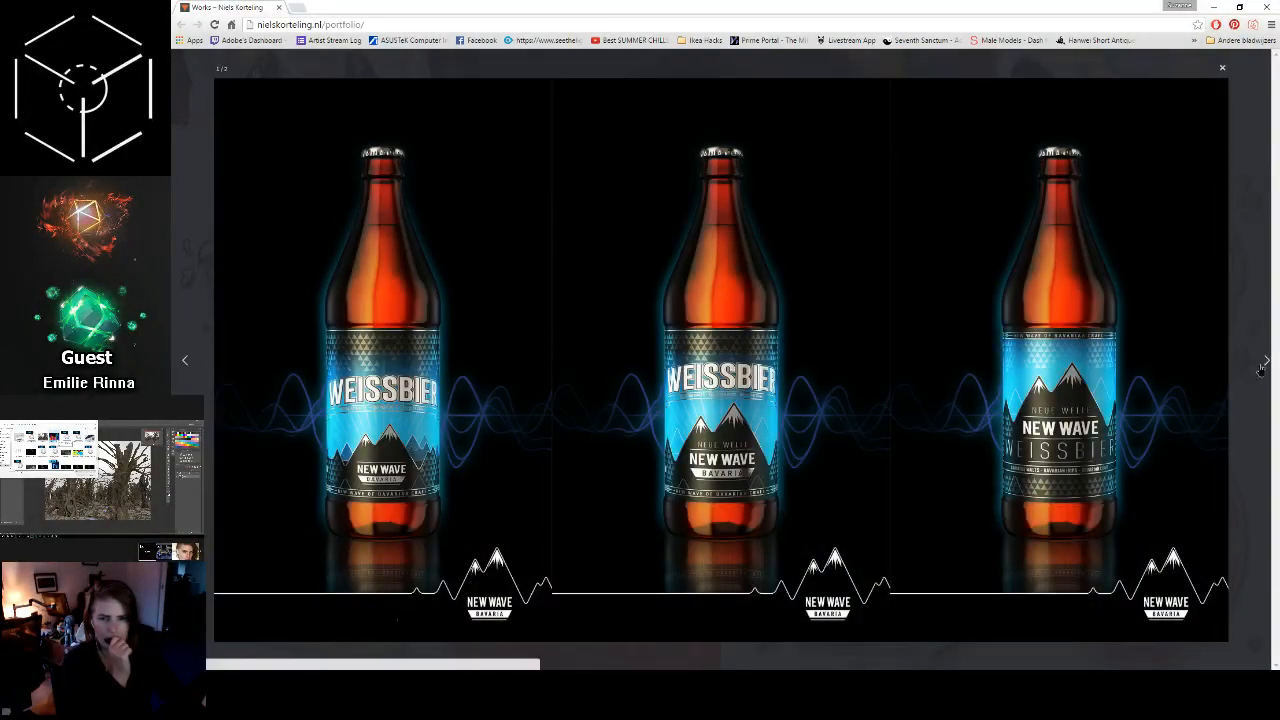
Step: Page through the New Wave Bavaria beer label designs, close them and reopen the Sushi Chef T-shirt artwork
{"action": "left_click", "coordinate": [1262, 368]}
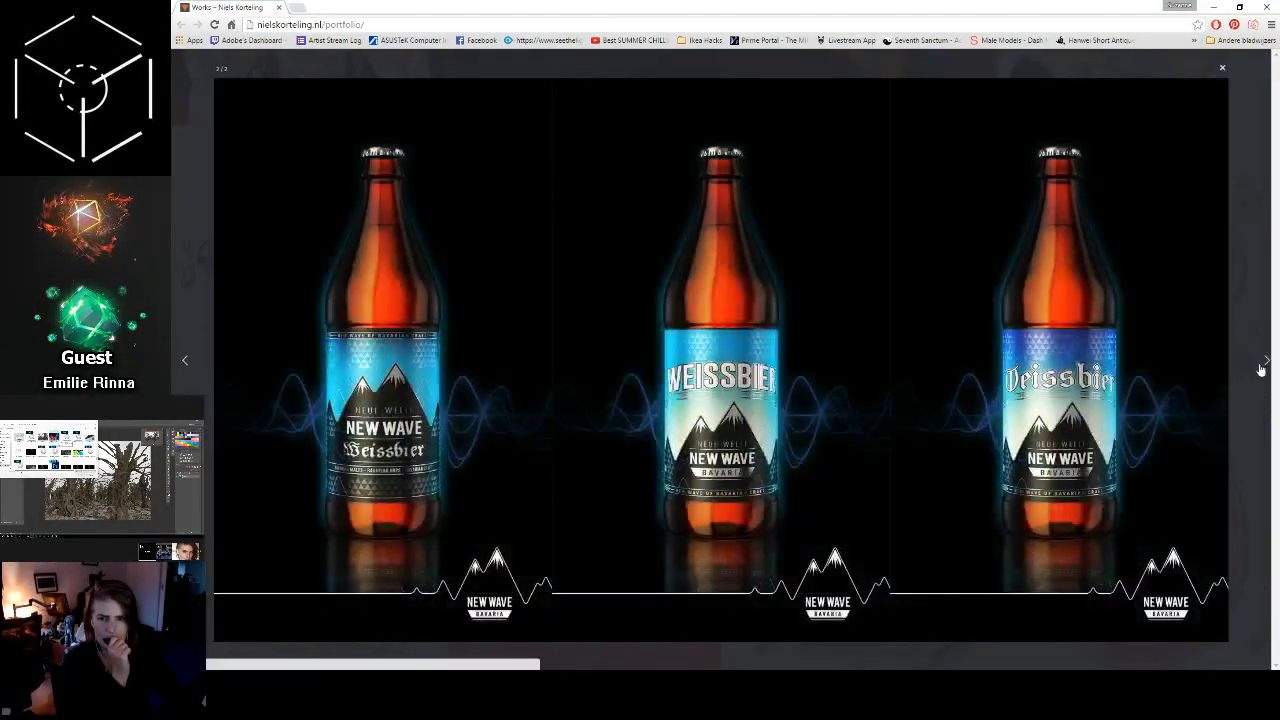
{"action": "left_click", "coordinate": [1262, 368]}
{"action": "left_click", "coordinate": [1262, 369]}
{"action": "left_click", "coordinate": [1261, 370]}
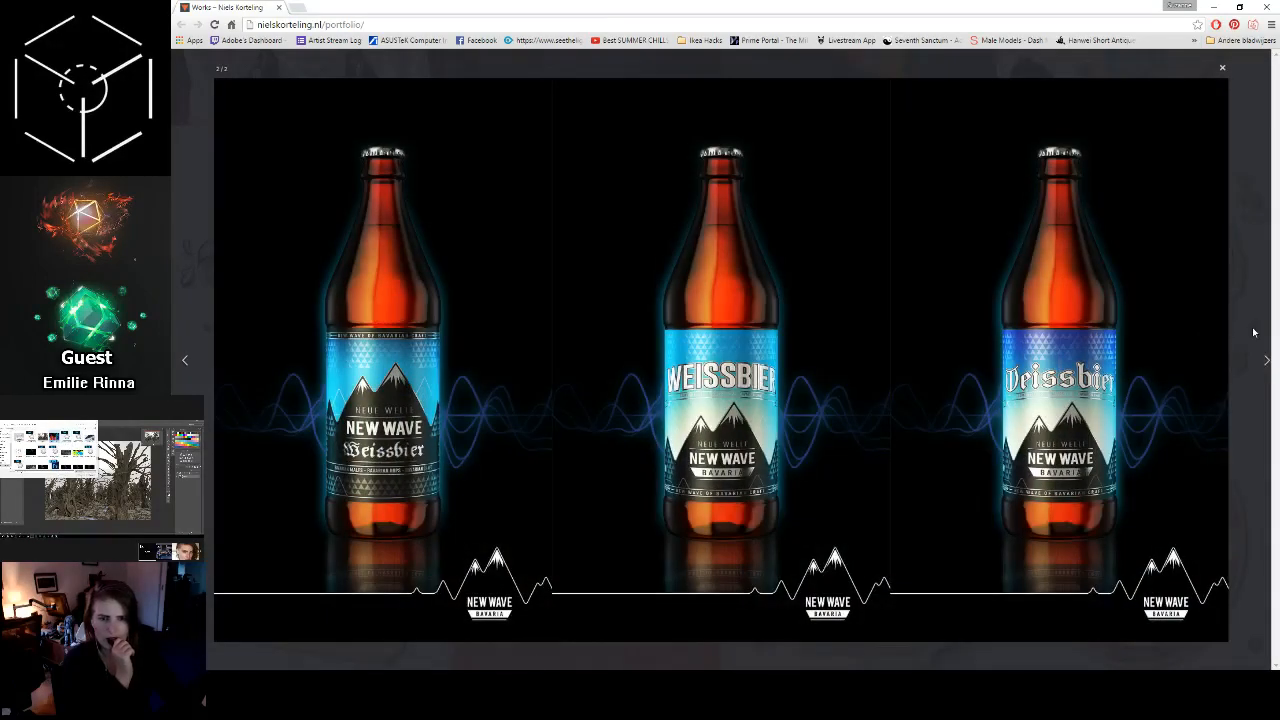
{"action": "left_click", "coordinate": [1254, 332]}
{"action": "left_click", "coordinate": [857, 257]}
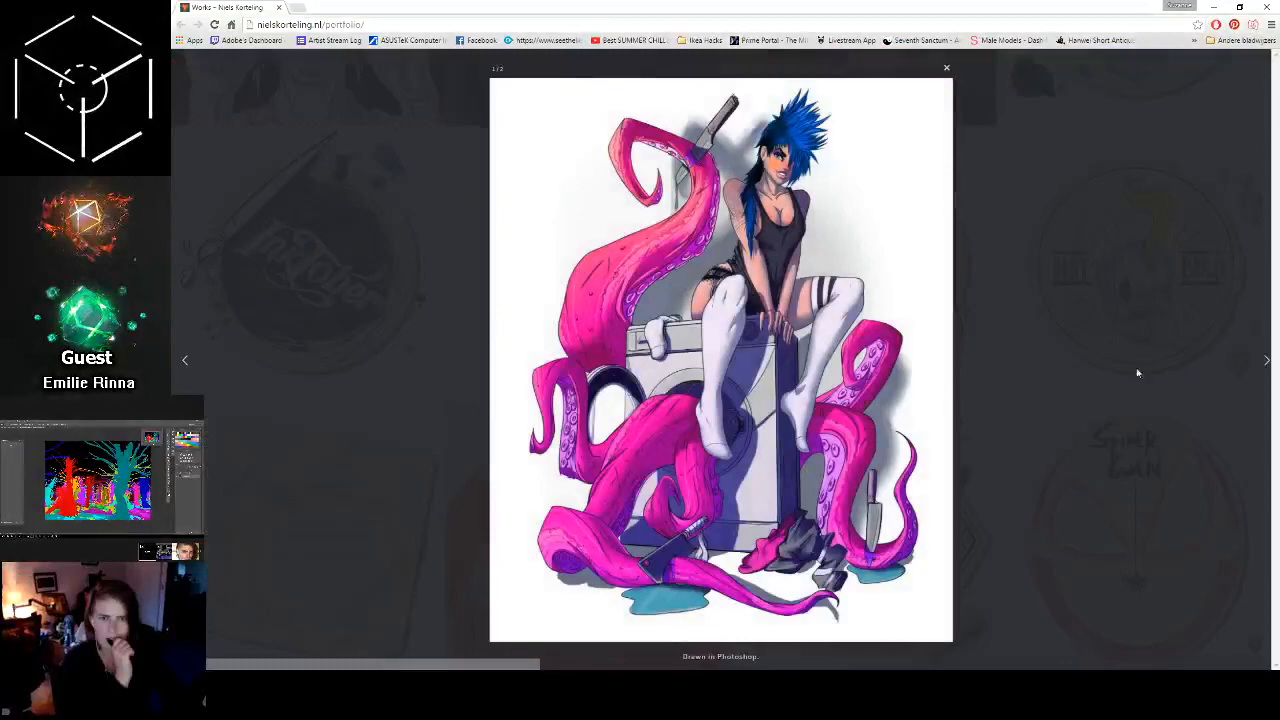
Step: Page through the Sushi Chef T-shirt artwork and its sketch, then close the gallery
{"action": "left_click", "coordinate": [1263, 367]}
{"action": "left_click", "coordinate": [1263, 367]}
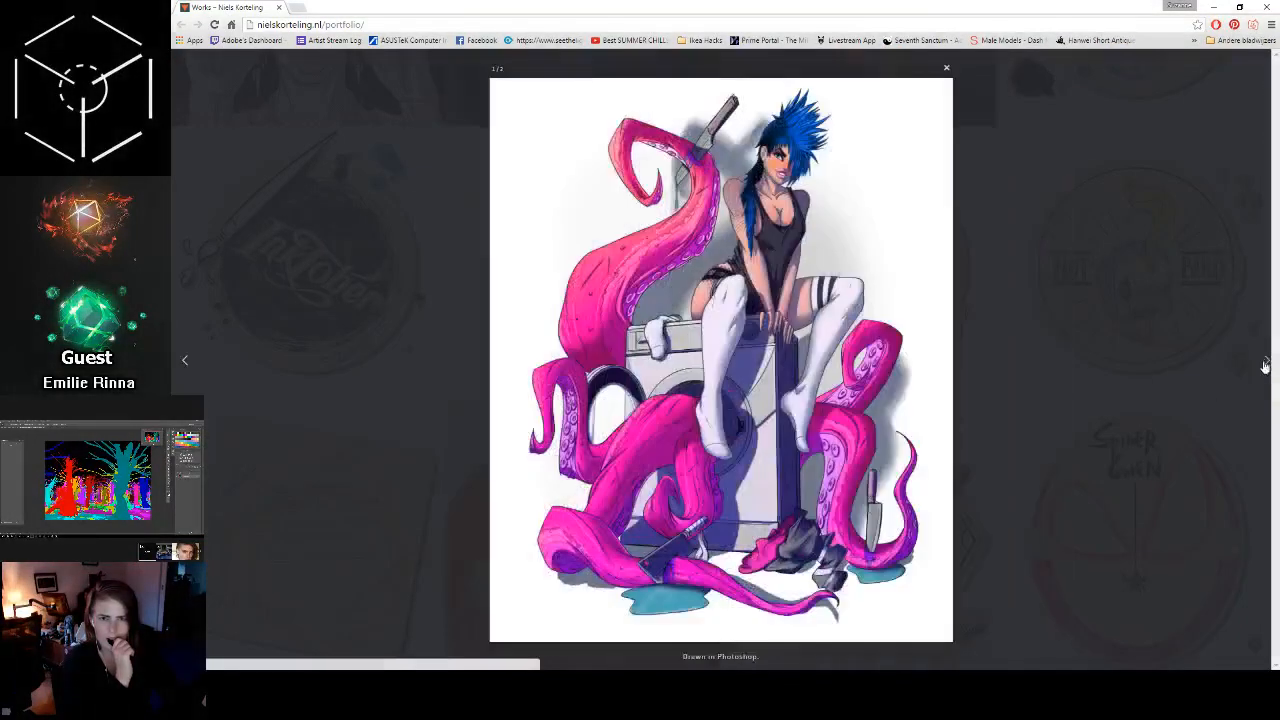
{"action": "left_click", "coordinate": [1263, 367]}
{"action": "left_click", "coordinate": [1263, 367]}
{"action": "left_click", "coordinate": [1263, 367]}
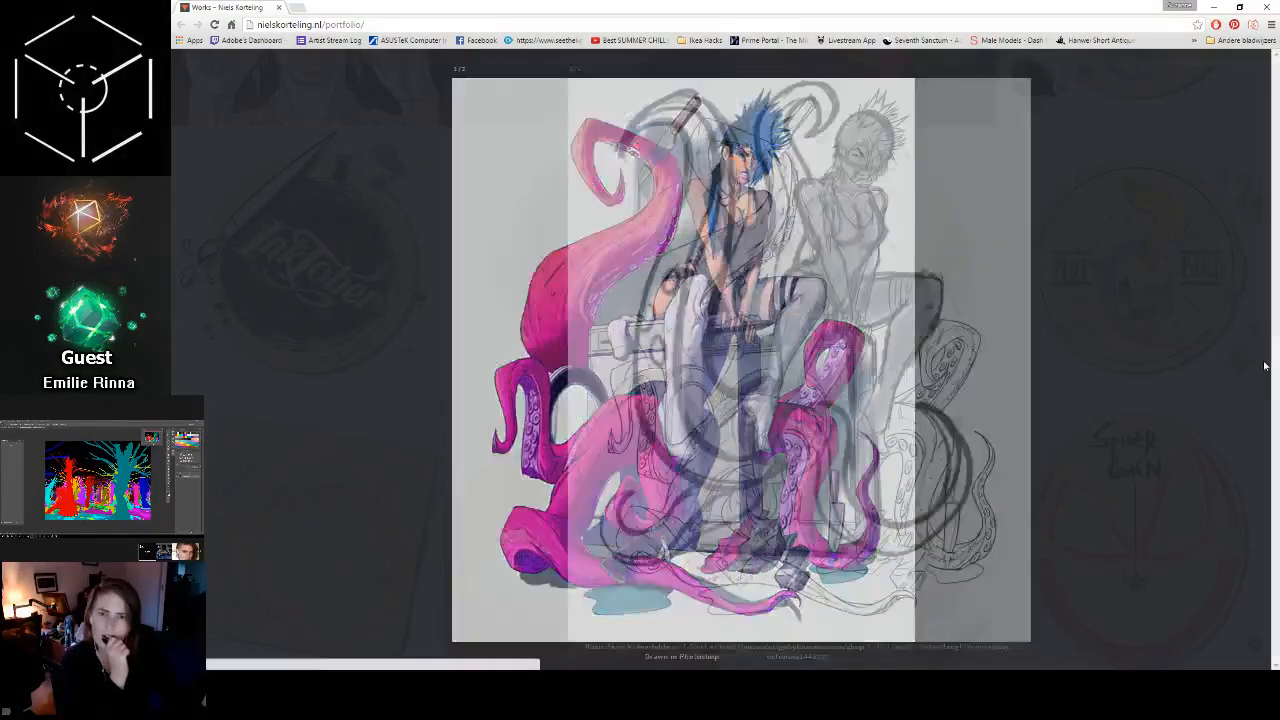
{"action": "left_click", "coordinate": [1055, 388]}
Step: Open the "I am not a Bird" T-shirt project, page through its finished design and inked sketch, and close it
{"action": "left_click", "coordinate": [1172, 262]}
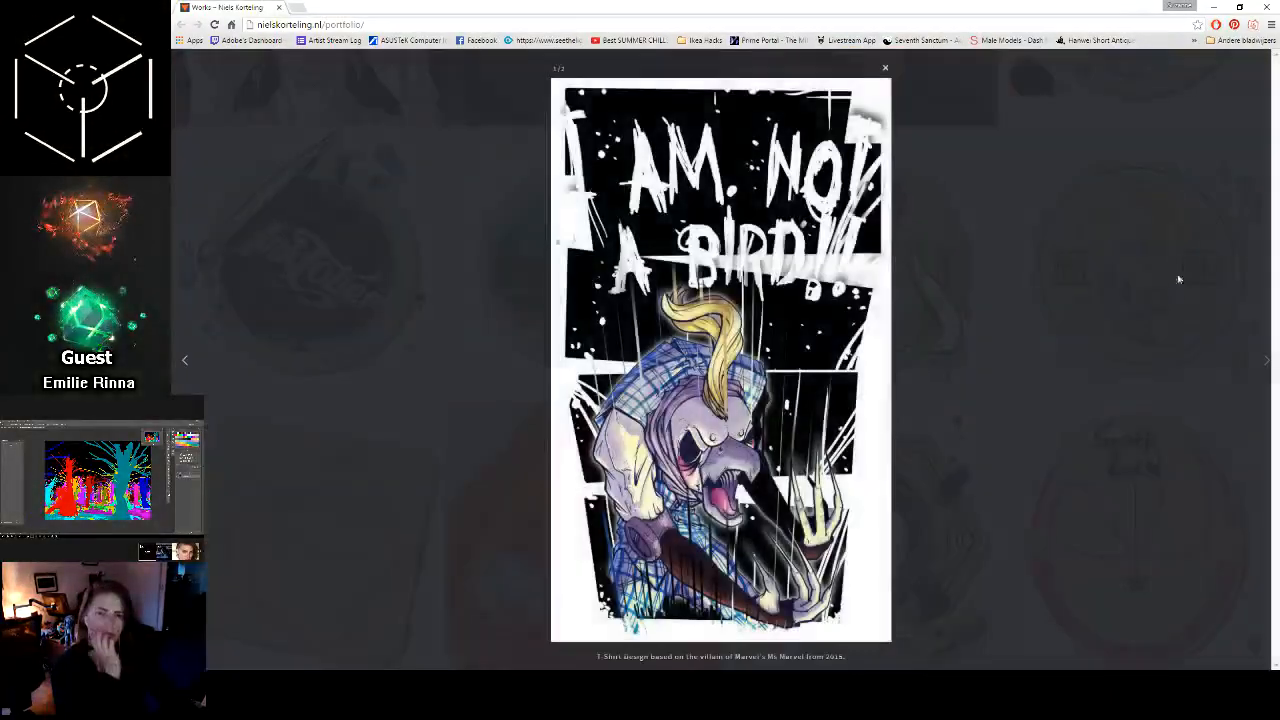
{"action": "left_click", "coordinate": [1263, 367]}
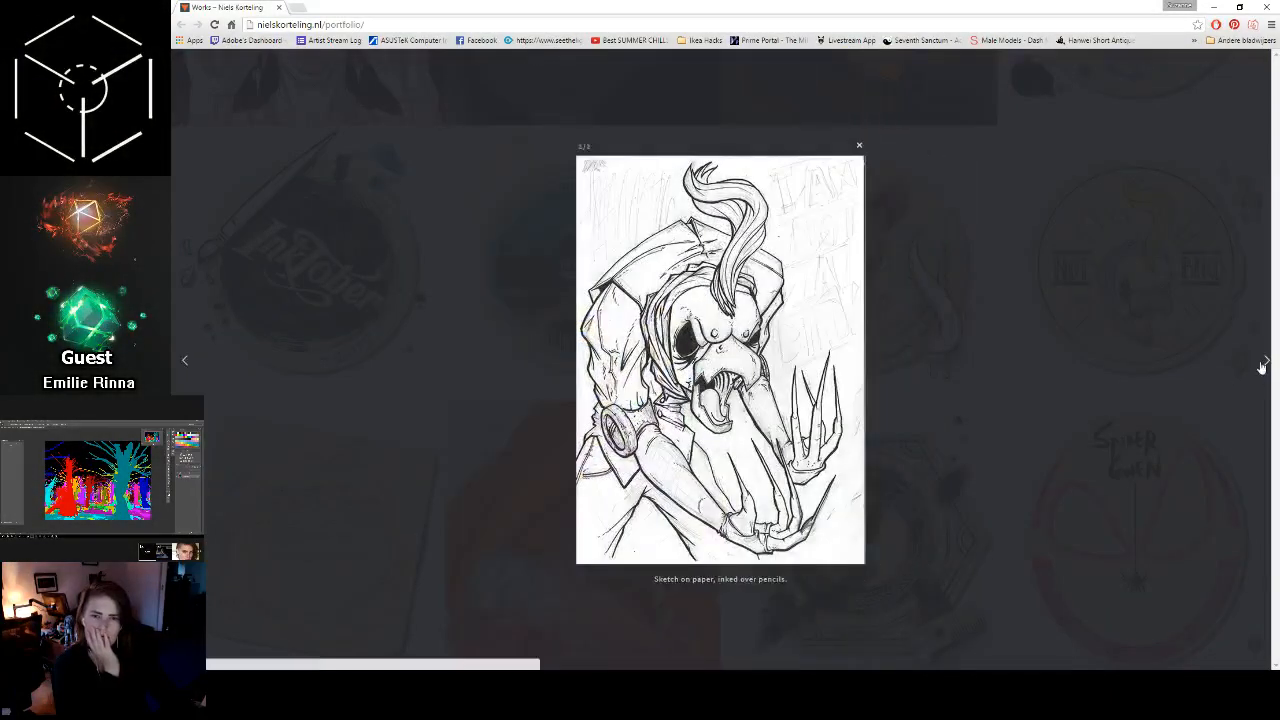
{"action": "left_click", "coordinate": [1263, 367]}
{"action": "left_click", "coordinate": [1261, 367]}
{"action": "left_click", "coordinate": [1261, 367]}
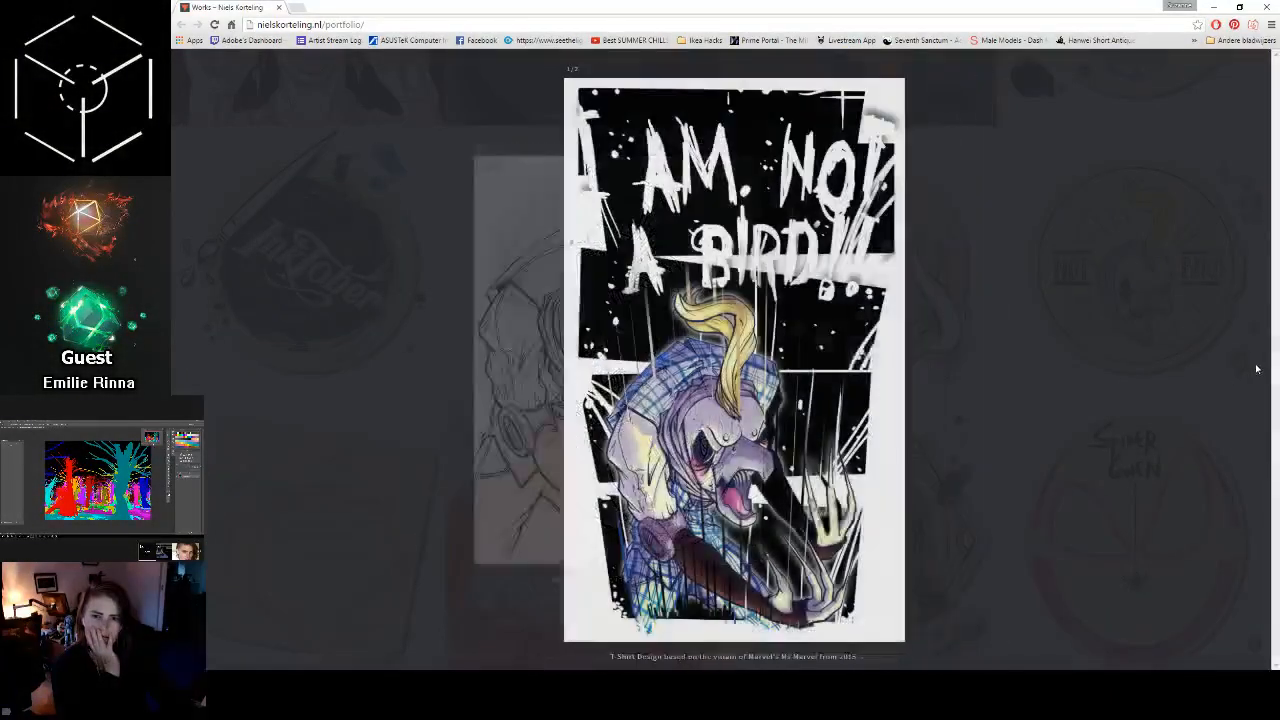
{"action": "left_click", "coordinate": [995, 387]}
Step: Browse the remaining thumbnails at the end of the Works page and open the gas mask redesign project
{"action": "scroll", "coordinate": [700, 320], "scroll_direction": "down", "scroll_amount": 3}
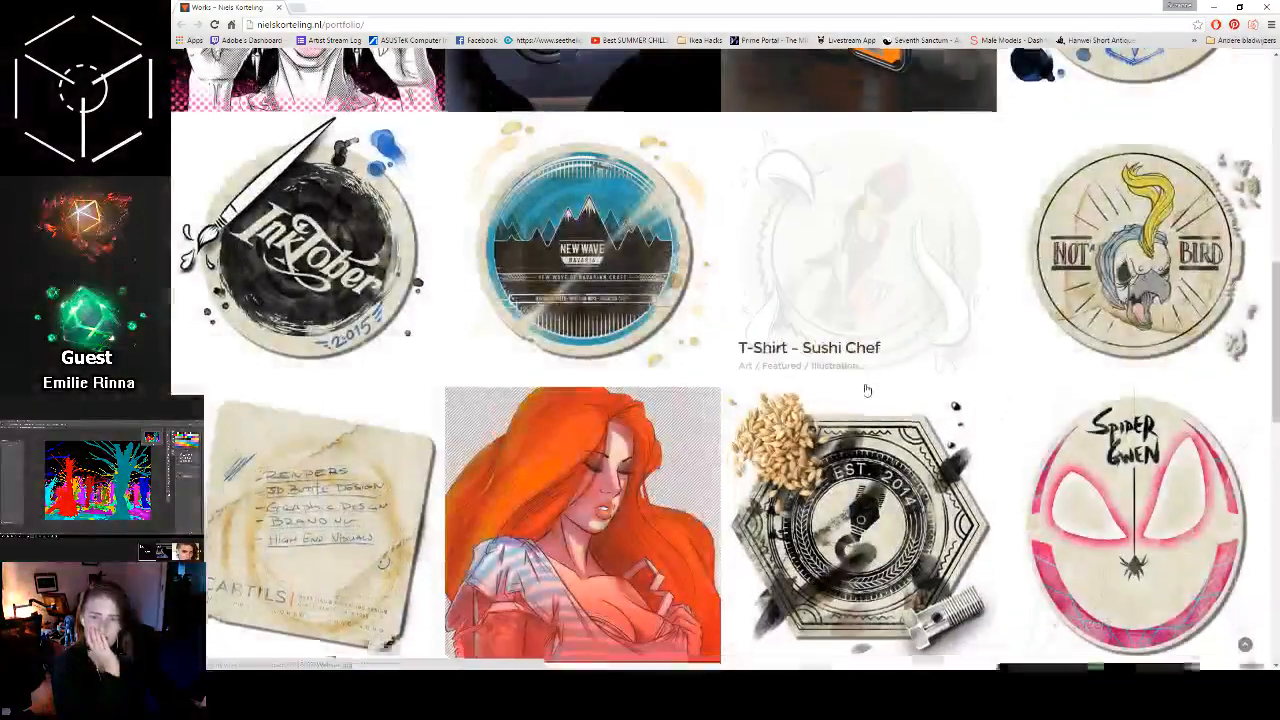
{"action": "scroll", "coordinate": [671, 311], "scroll_direction": "down", "scroll_amount": 3}
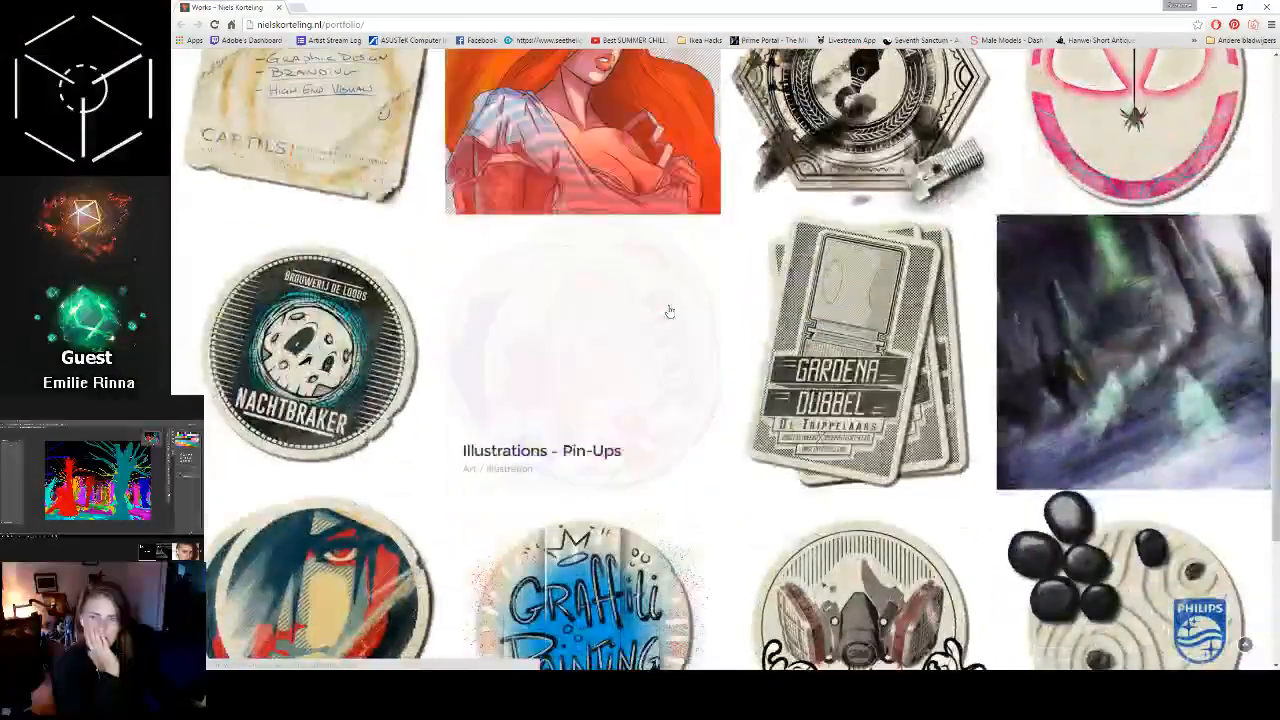
{"action": "scroll", "coordinate": [670, 312], "scroll_direction": "down", "scroll_amount": 3}
{"action": "scroll", "coordinate": [670, 312], "scroll_direction": "down", "scroll_amount": 3}
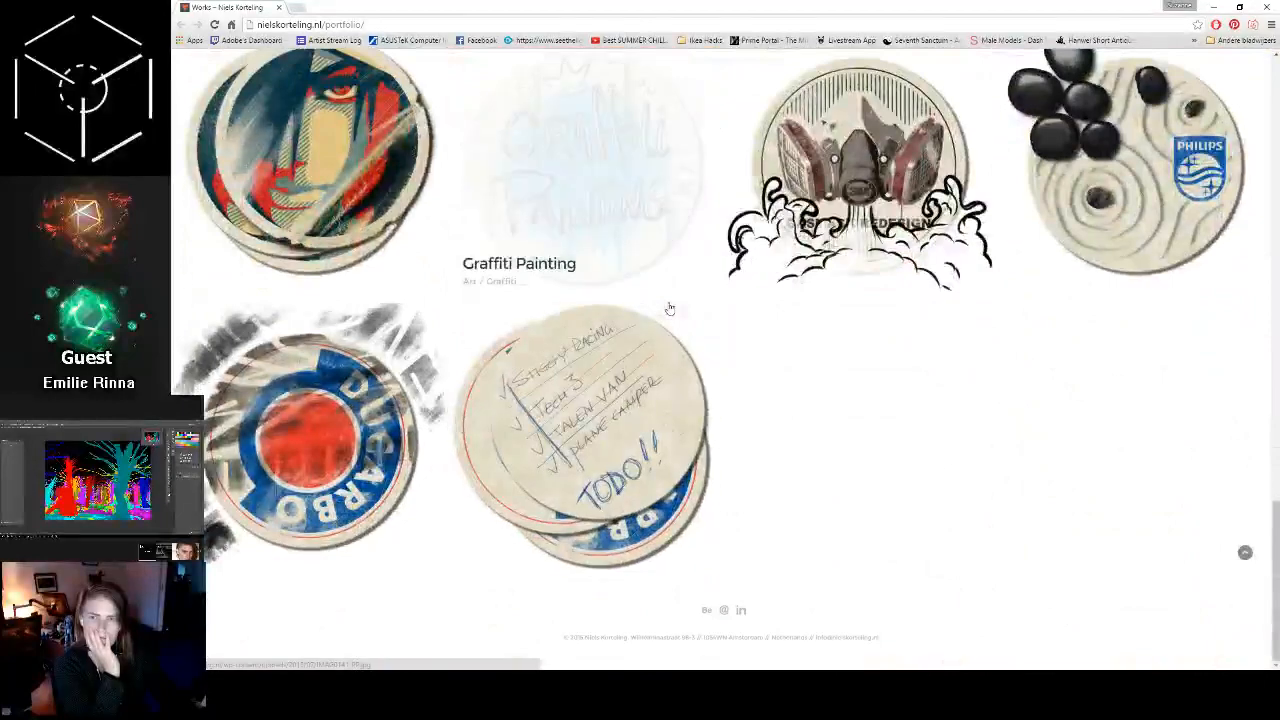
{"action": "left_click", "coordinate": [787, 183]}
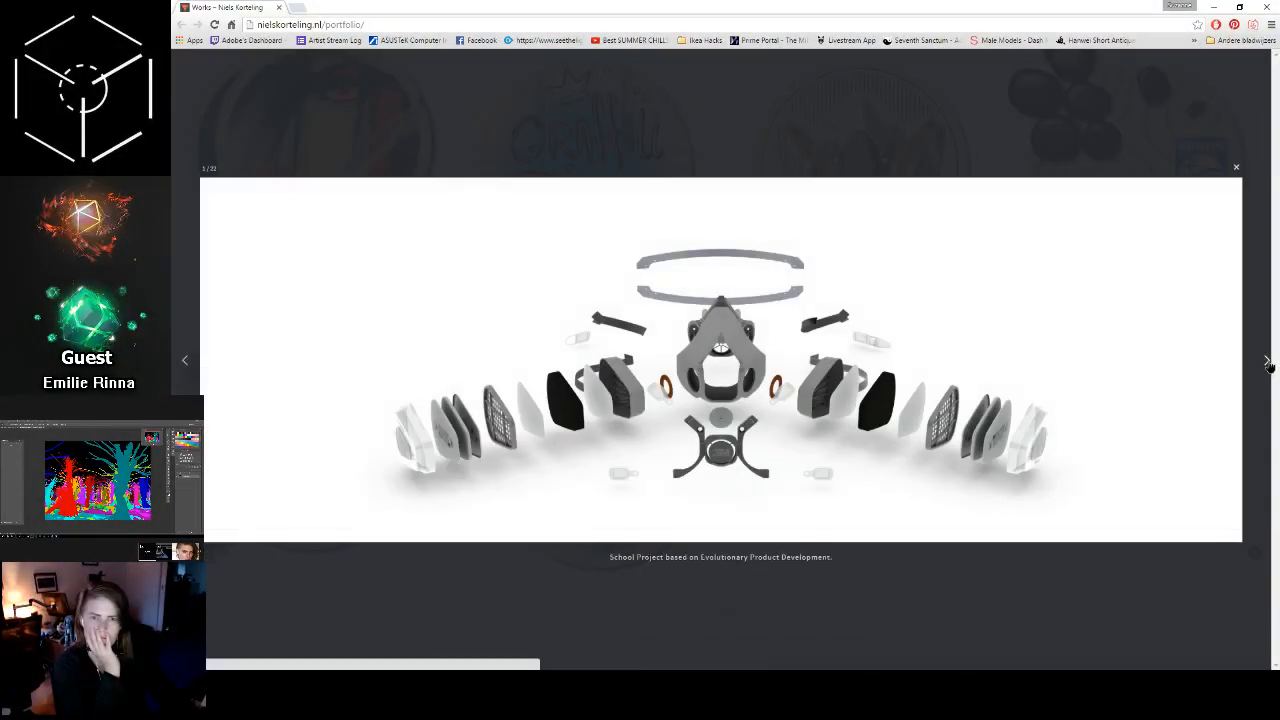
Step: Page through the gas mask's reverse-engineering images, covering materials, production and molding, up to the product history timeline
{"action": "left_click", "coordinate": [1269, 361]}
{"action": "left_click", "coordinate": [1268, 364]}
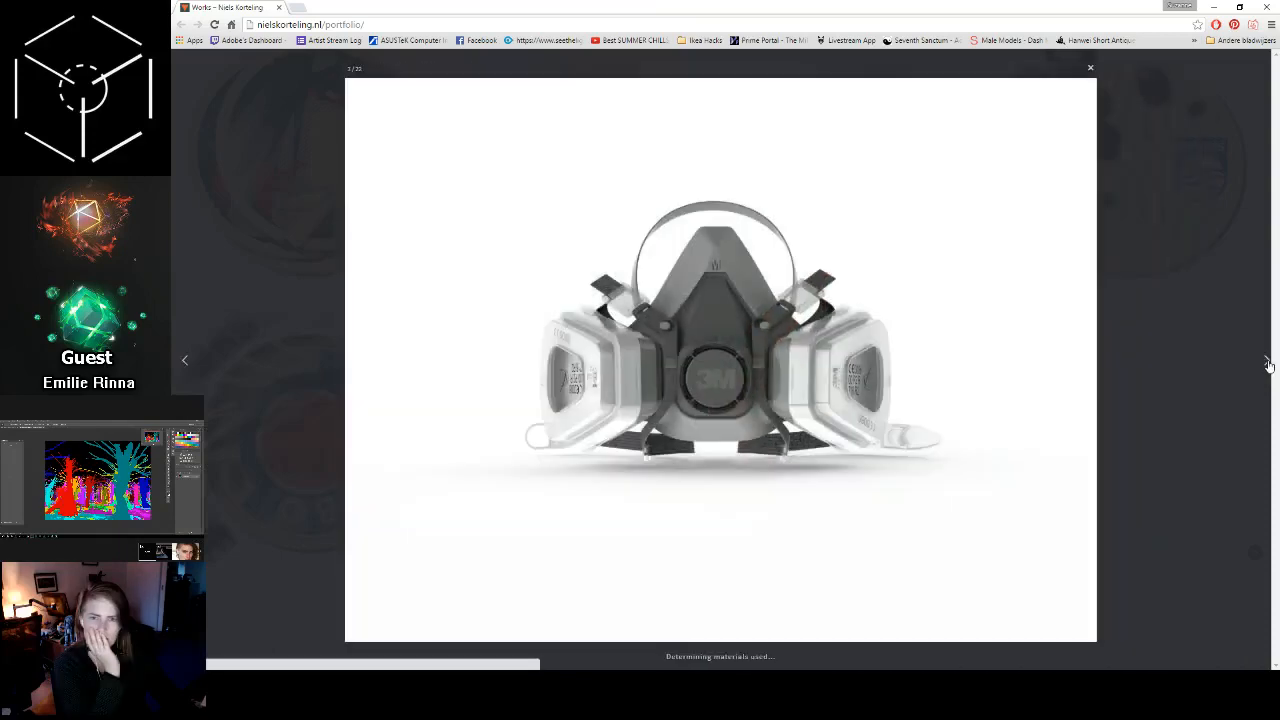
{"action": "left_click", "coordinate": [1268, 364]}
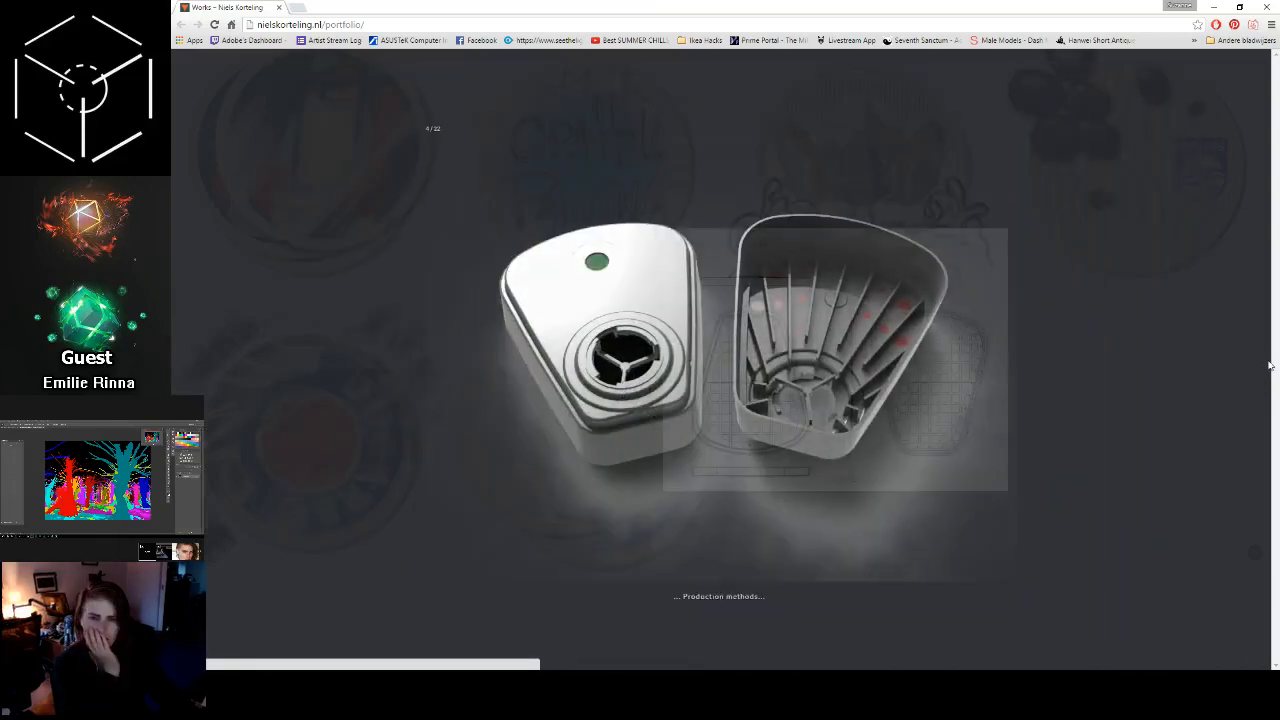
{"action": "left_click", "coordinate": [1268, 364]}
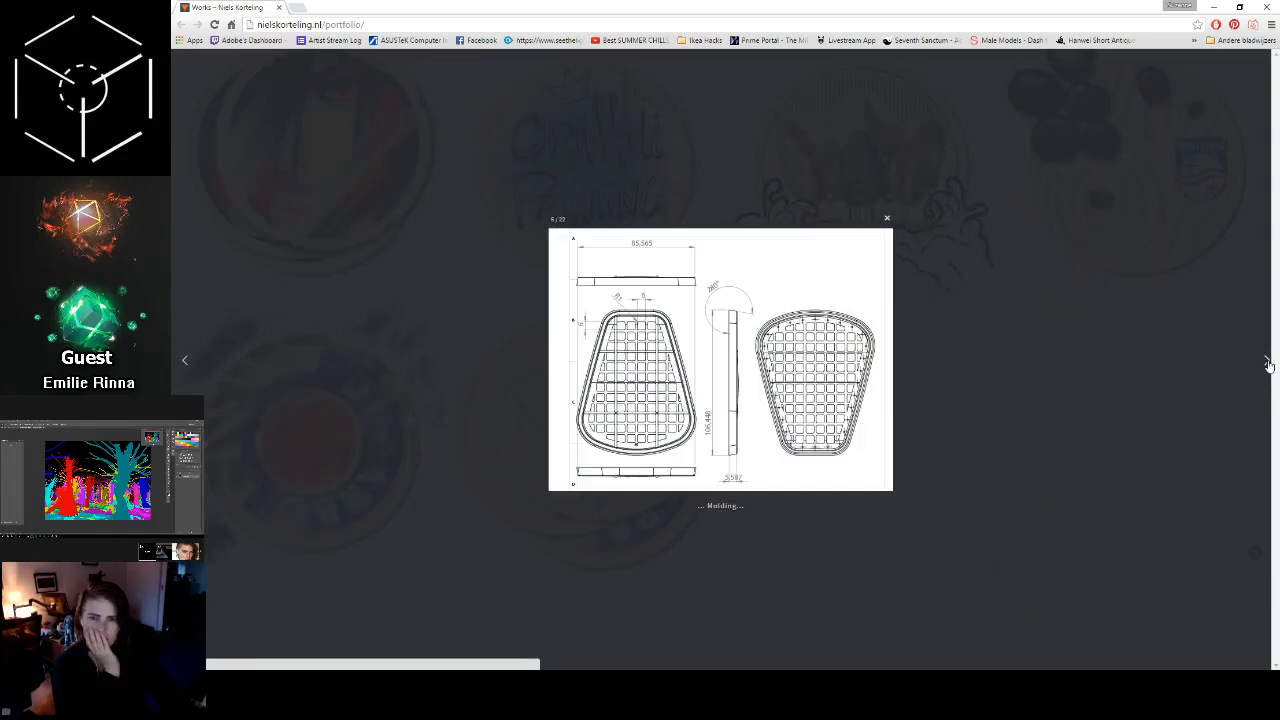
{"action": "left_click", "coordinate": [1268, 364]}
{"action": "left_click", "coordinate": [1268, 364]}
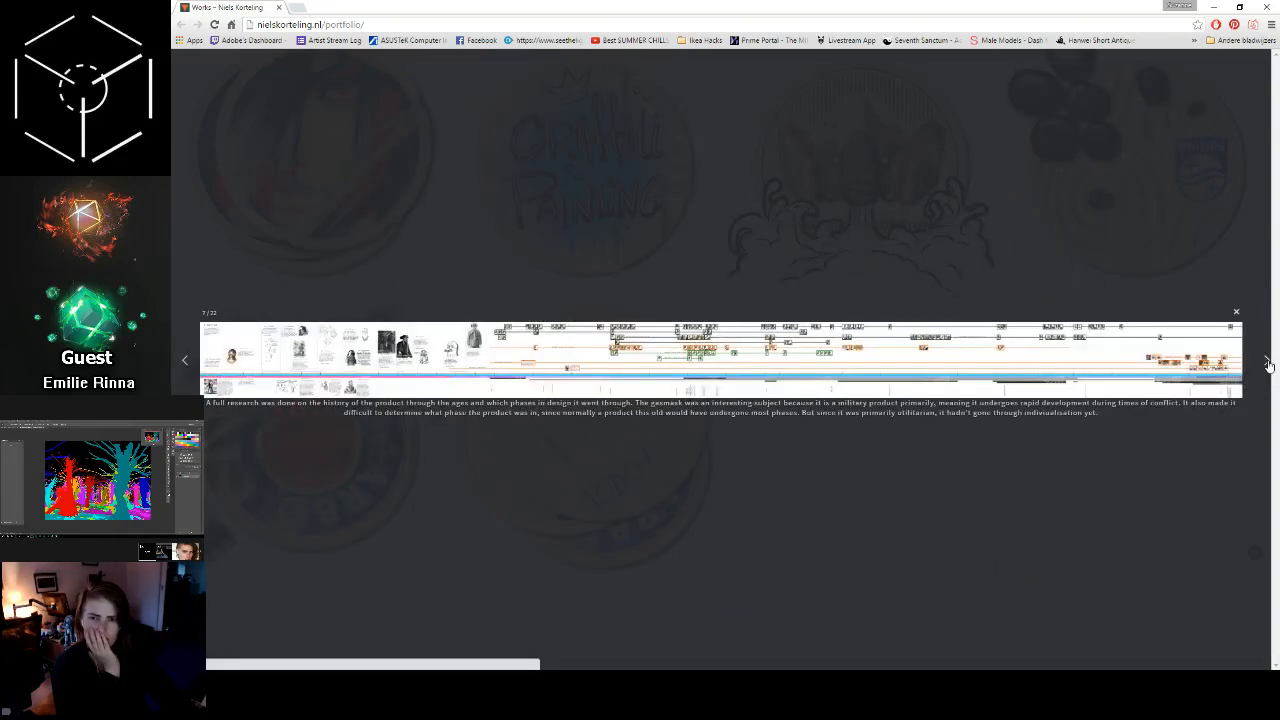
Step: View the gas mask project's inspiration collages, from street culture and designer toys to traditional masks
{"action": "left_click", "coordinate": [1268, 364]}
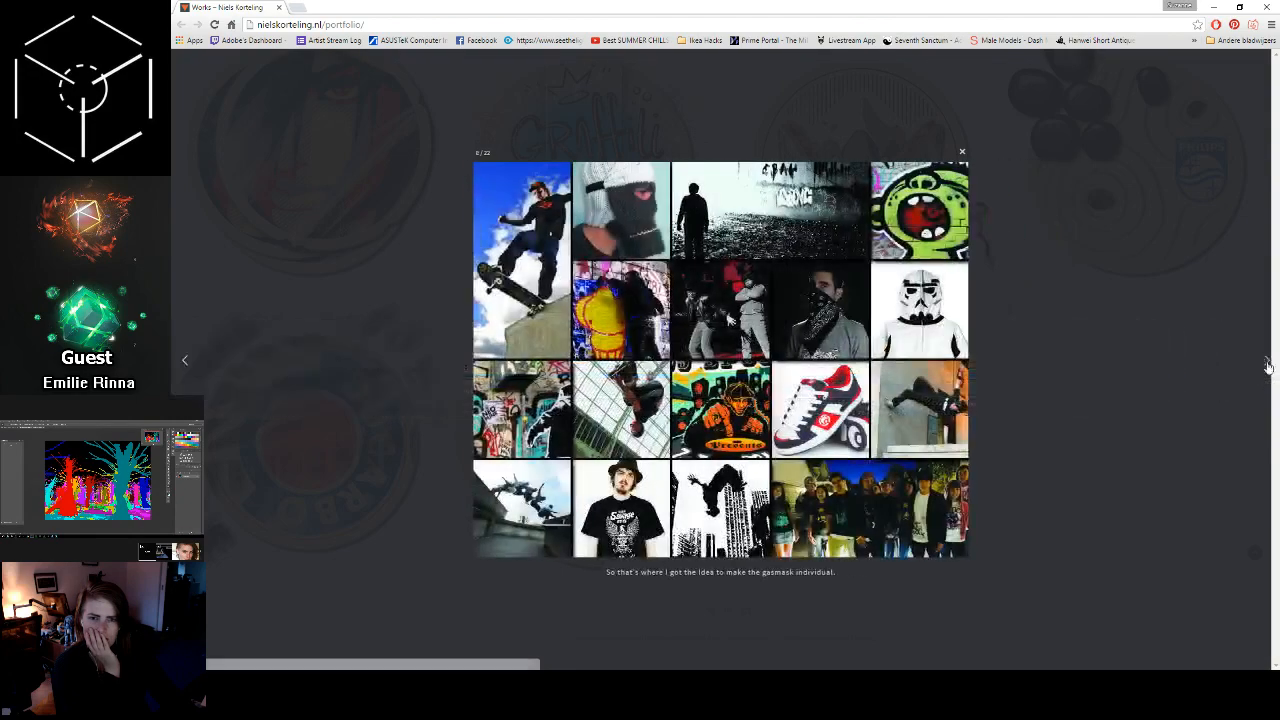
{"action": "left_click", "coordinate": [1268, 364]}
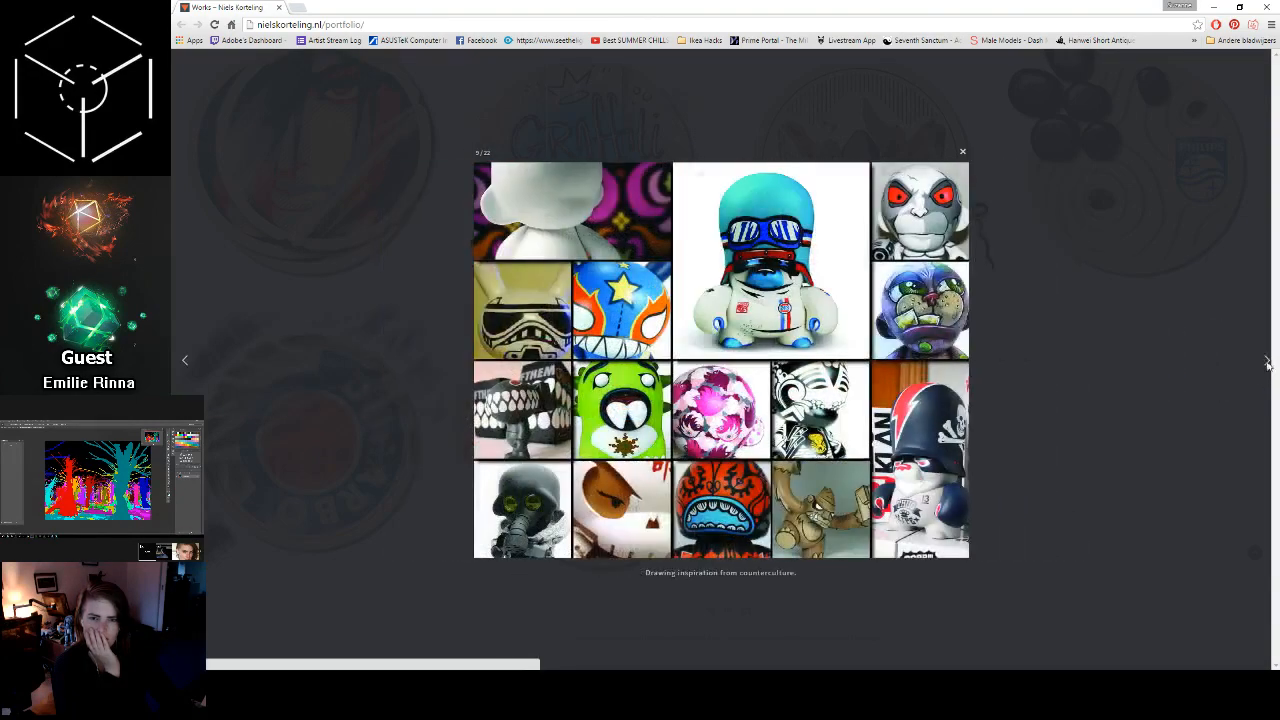
{"action": "left_click", "coordinate": [1268, 364]}
{"action": "left_click", "coordinate": [1268, 364]}
{"action": "left_click", "coordinate": [1268, 364]}
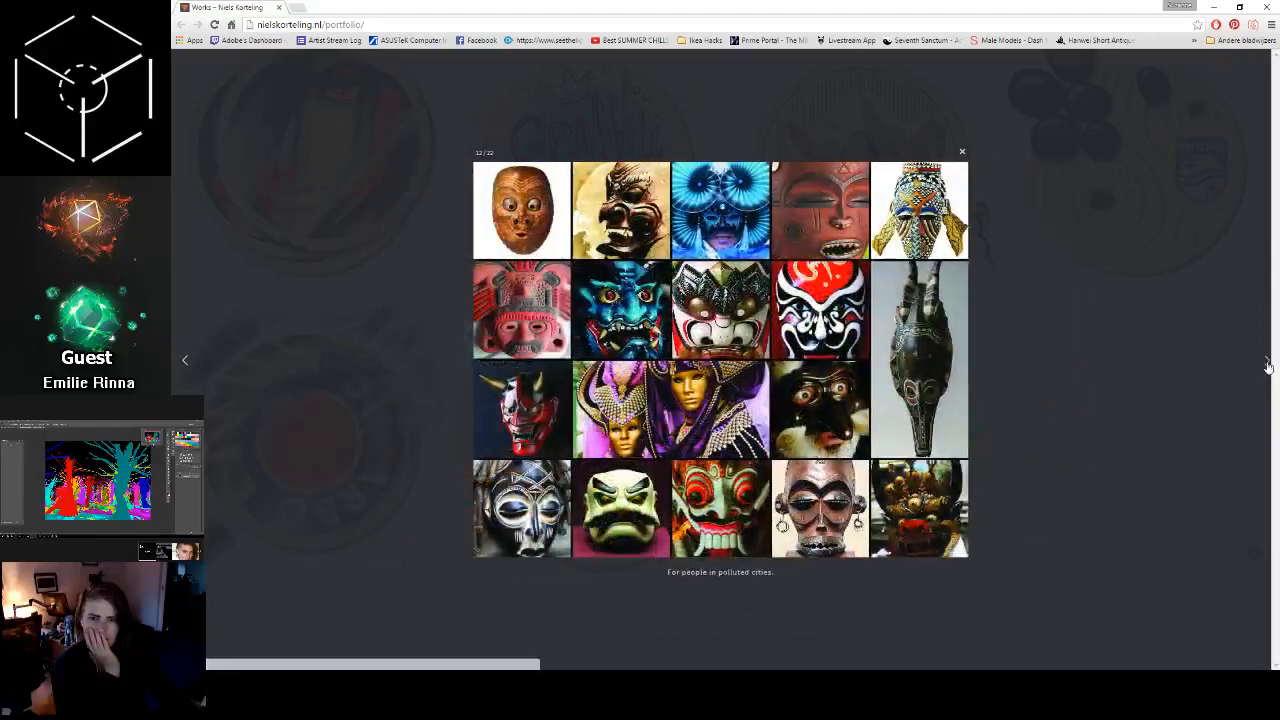
Step: Page through the gas mask concept sketches up to the illustration of the woman wearing a red scarf
{"action": "left_click", "coordinate": [1268, 364]}
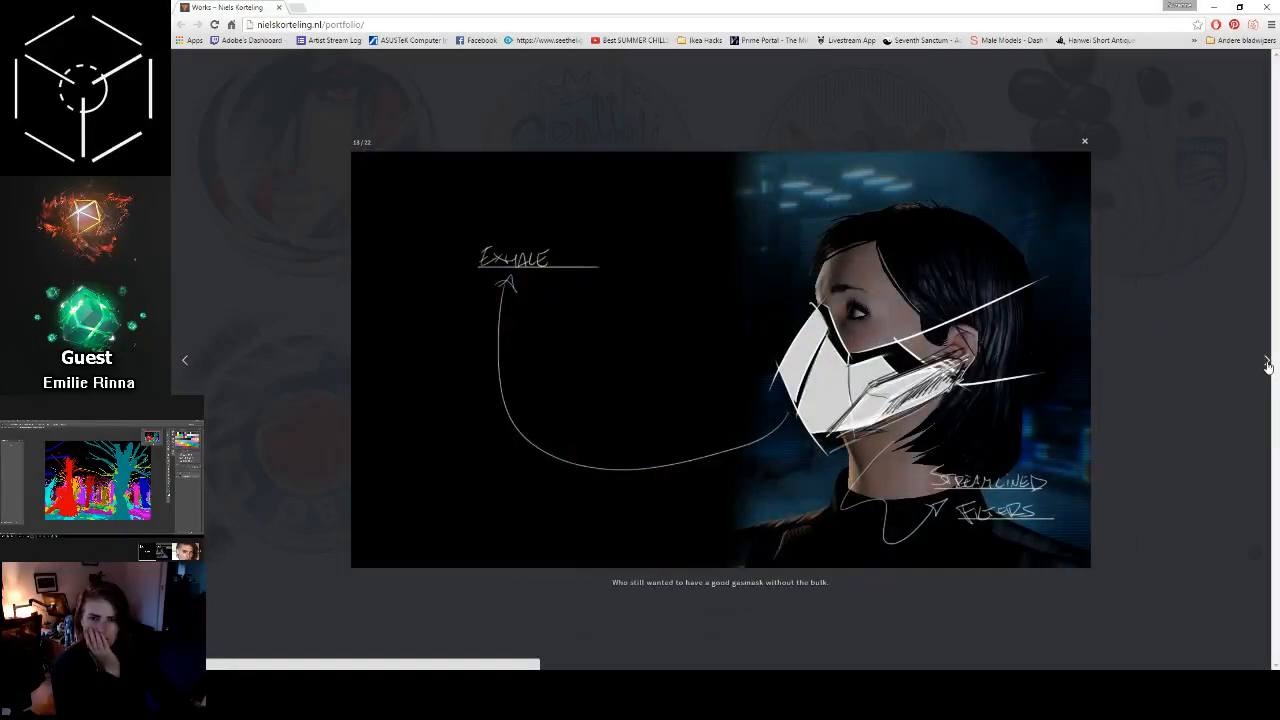
{"action": "left_click", "coordinate": [1267, 364]}
{"action": "left_click", "coordinate": [1267, 364]}
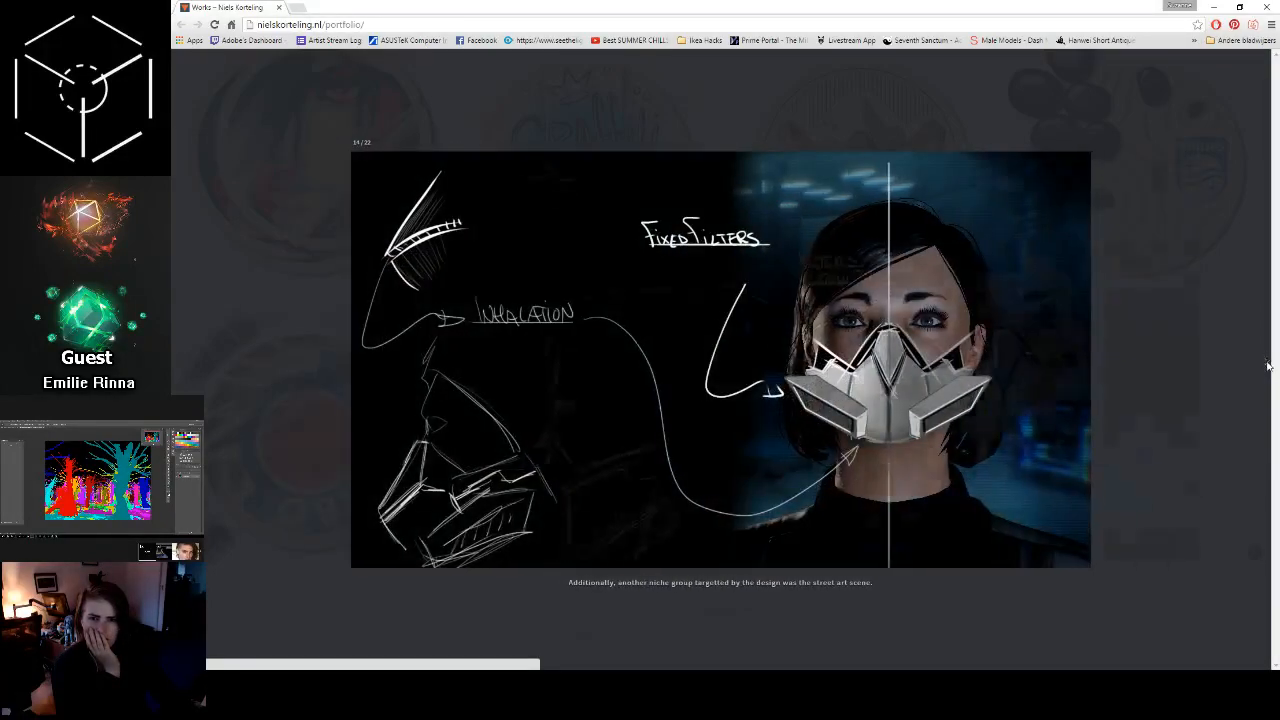
{"action": "left_click", "coordinate": [1267, 364]}
{"action": "left_click", "coordinate": [1266, 366]}
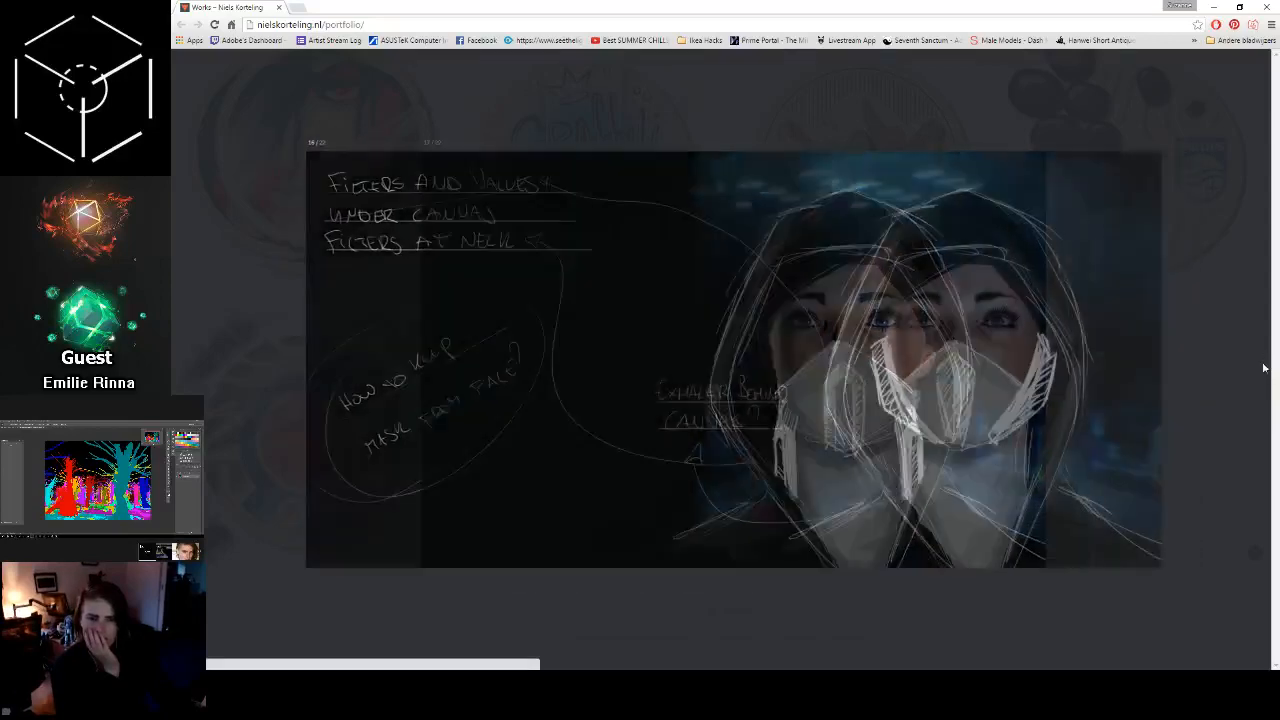
{"action": "left_click", "coordinate": [1266, 364]}
{"action": "left_click", "coordinate": [1266, 364]}
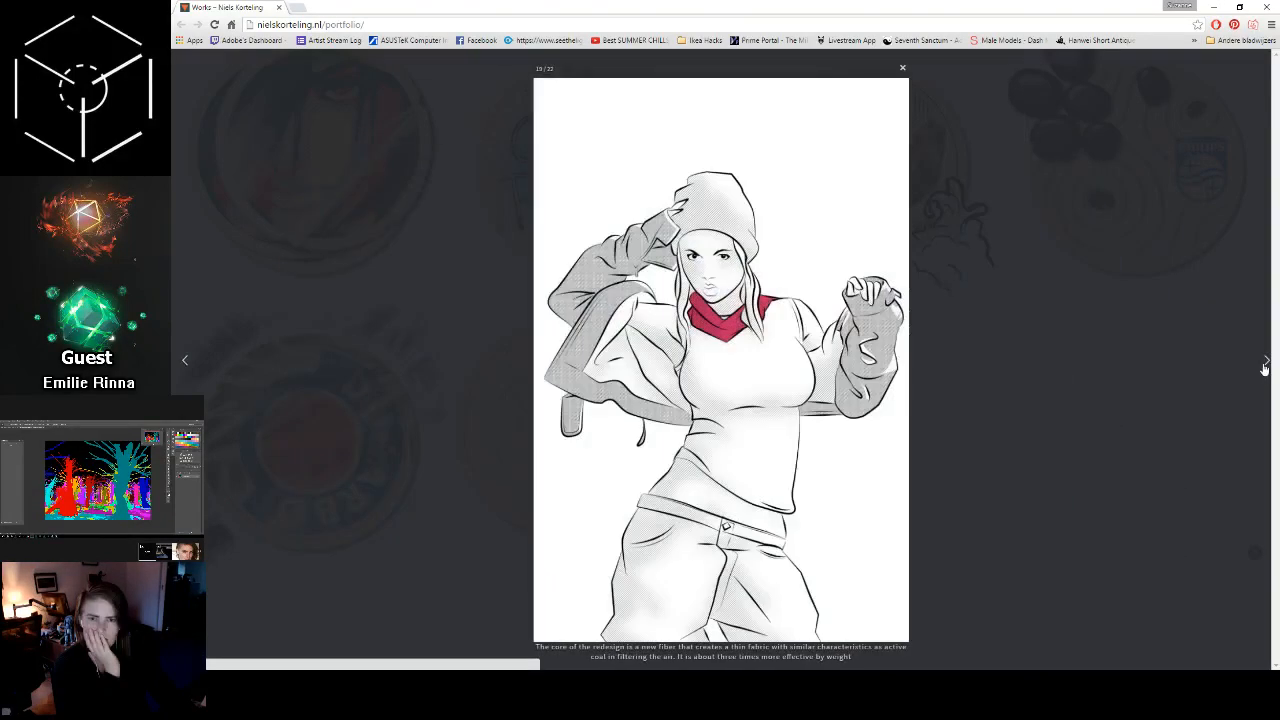
Step: View the fabric mask prototype photos on the mannequin head, loop back to the 3M mask artwork and close the gallery
{"action": "left_click", "coordinate": [1265, 365]}
{"action": "left_click", "coordinate": [1265, 365]}
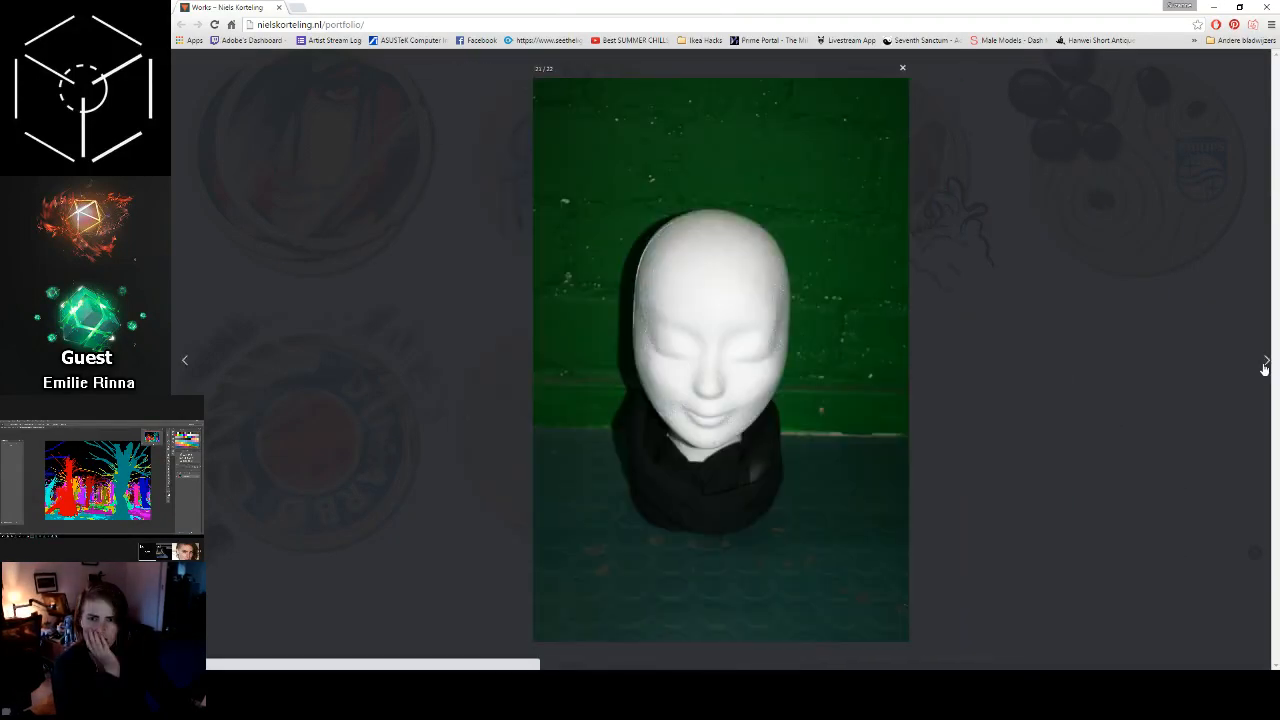
{"action": "left_click", "coordinate": [1264, 366]}
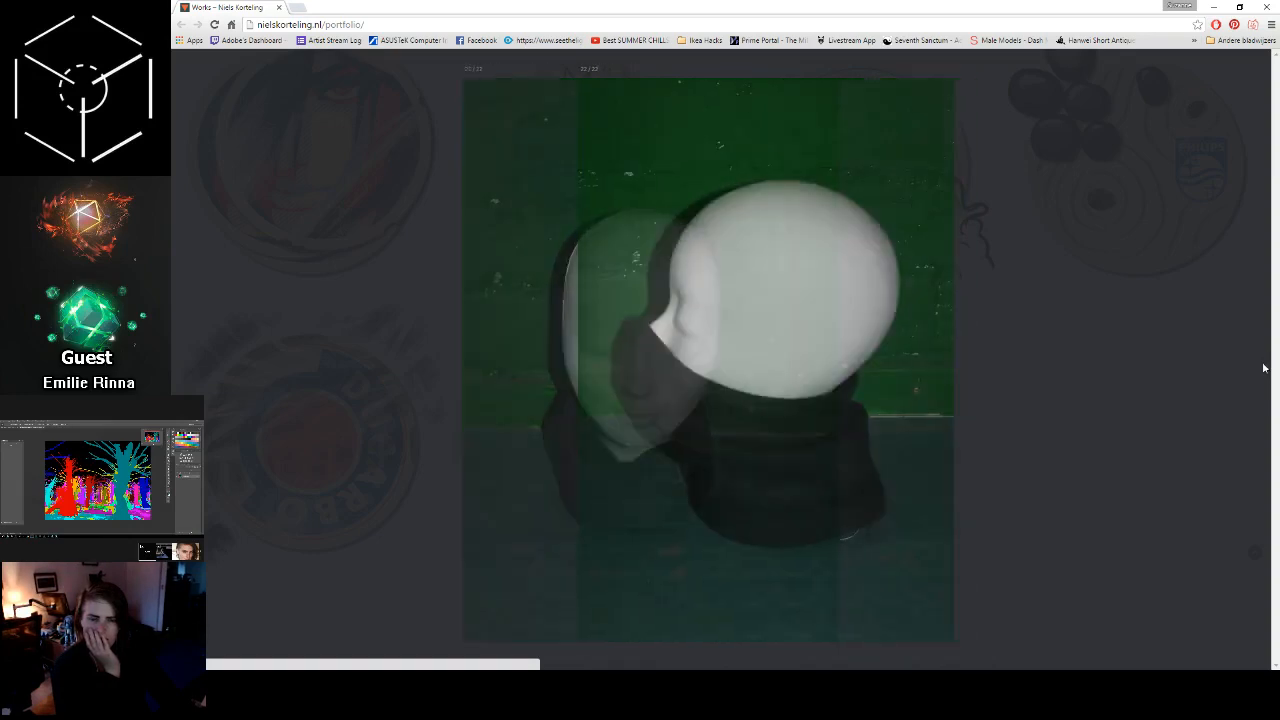
{"action": "left_click", "coordinate": [1264, 366]}
{"action": "left_click", "coordinate": [1264, 366]}
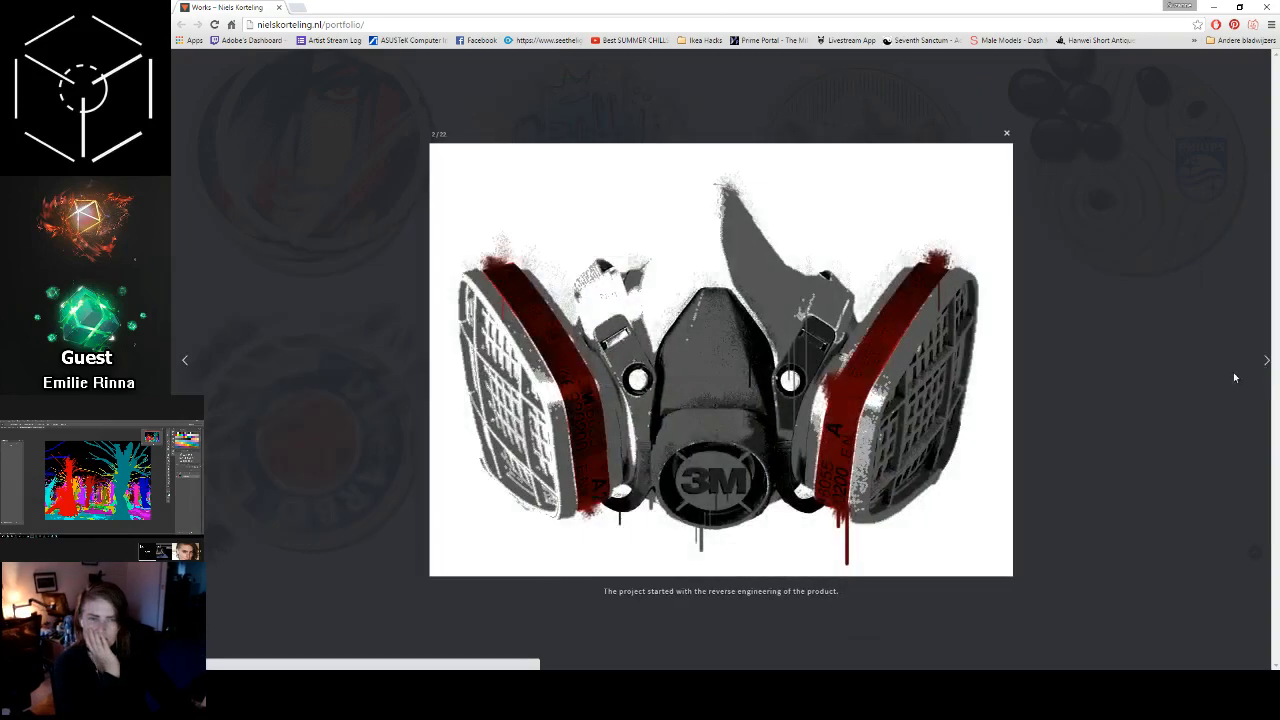
{"action": "left_click", "coordinate": [1008, 134]}
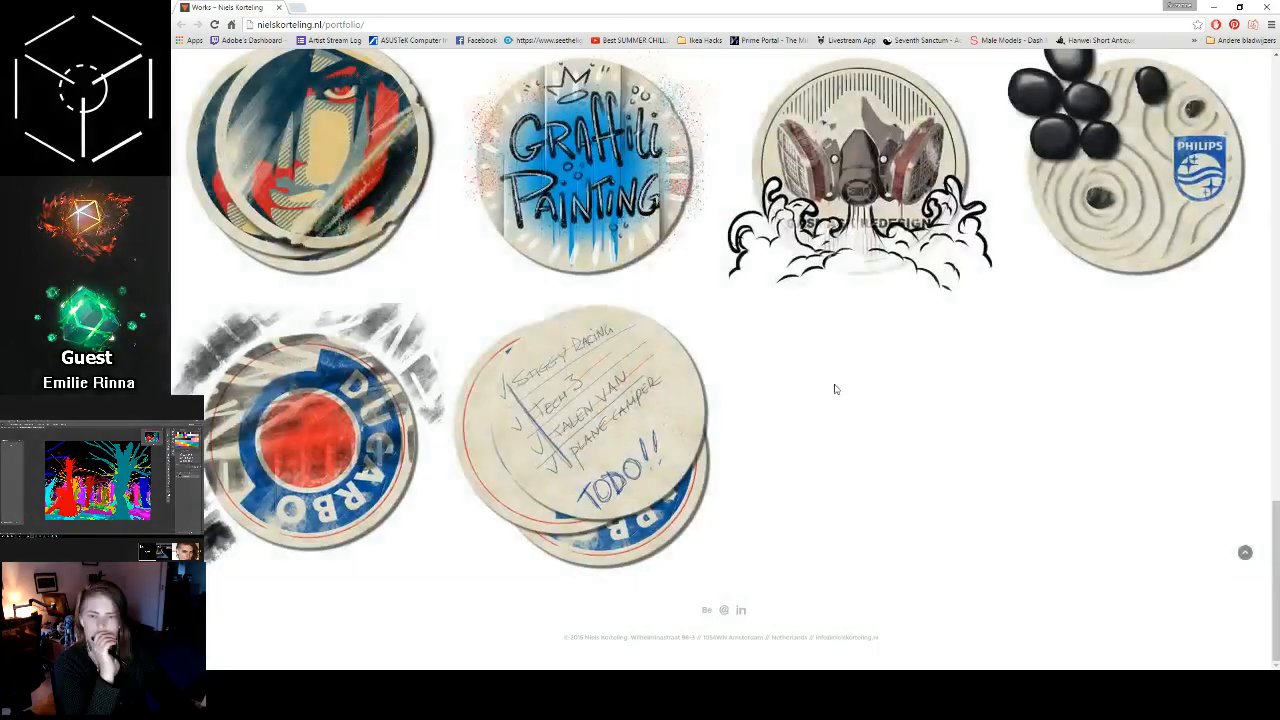
Step: Filter the Works page by the Concept category and open the orange generator project
{"action": "scroll", "coordinate": [834, 389], "scroll_direction": "up", "scroll_amount": 4}
{"action": "scroll", "coordinate": [834, 389], "scroll_direction": "up", "scroll_amount": 10}
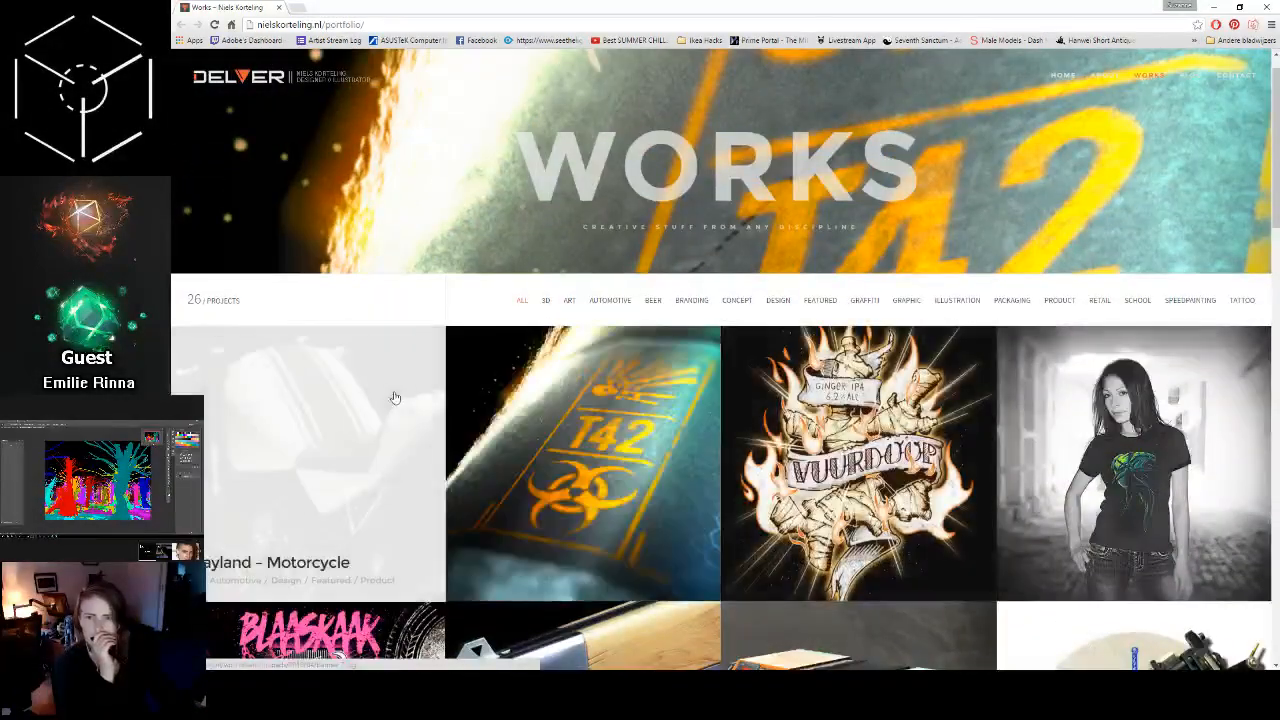
{"action": "left_click", "coordinate": [740, 303]}
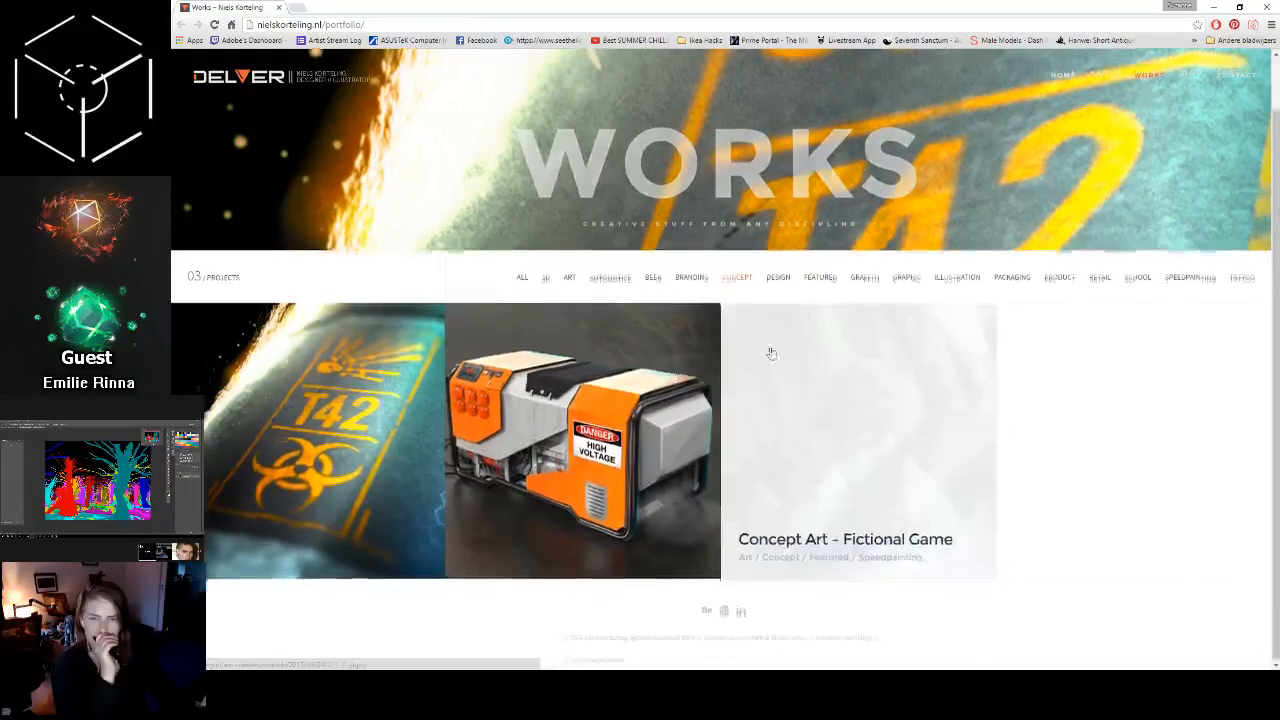
{"action": "left_click", "coordinate": [583, 384]}
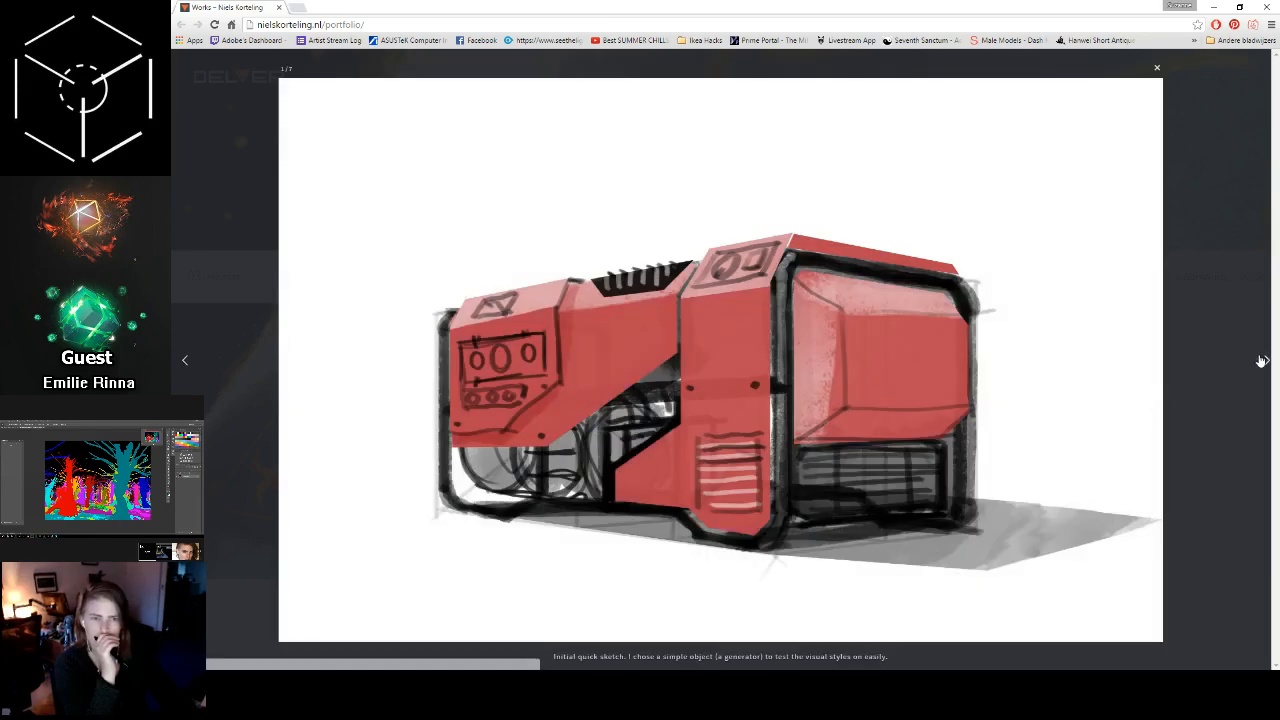
Step: Page through the generator's sketch, painting, photobash and render versions, revisiting the photobash before viewing the final combined image
{"action": "left_click", "coordinate": [1262, 361]}
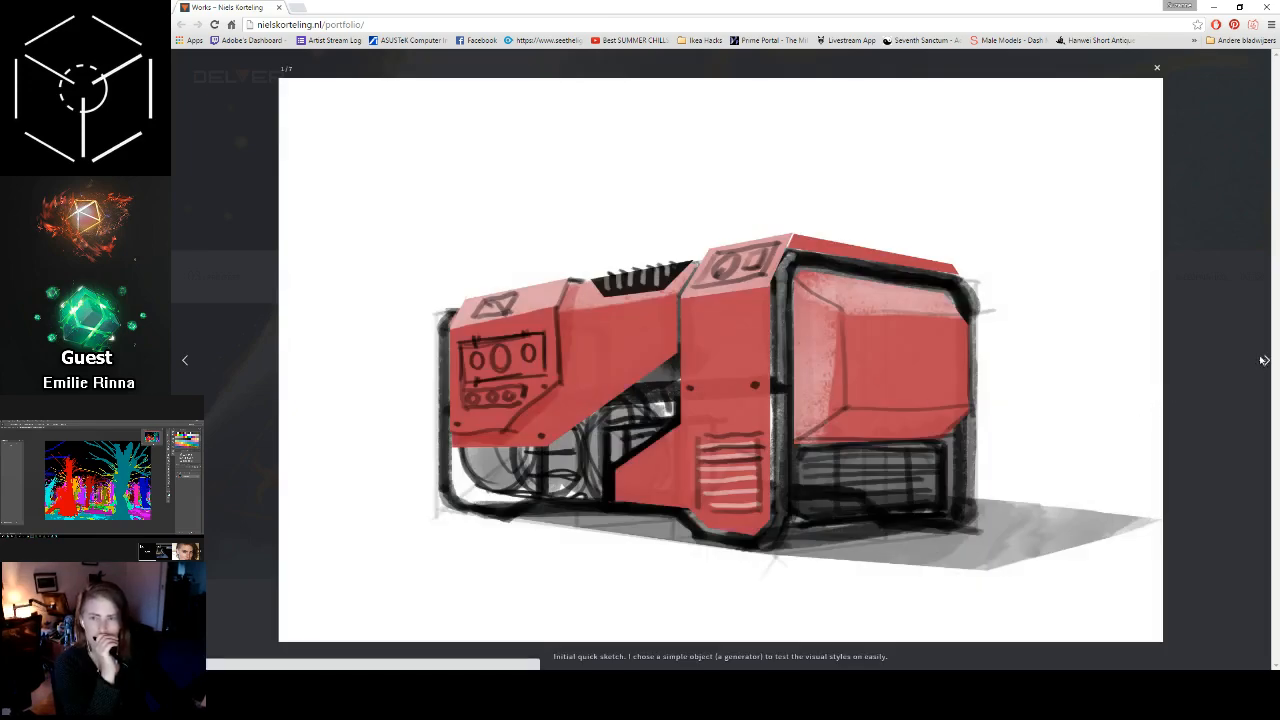
{"action": "left_click", "coordinate": [1262, 361]}
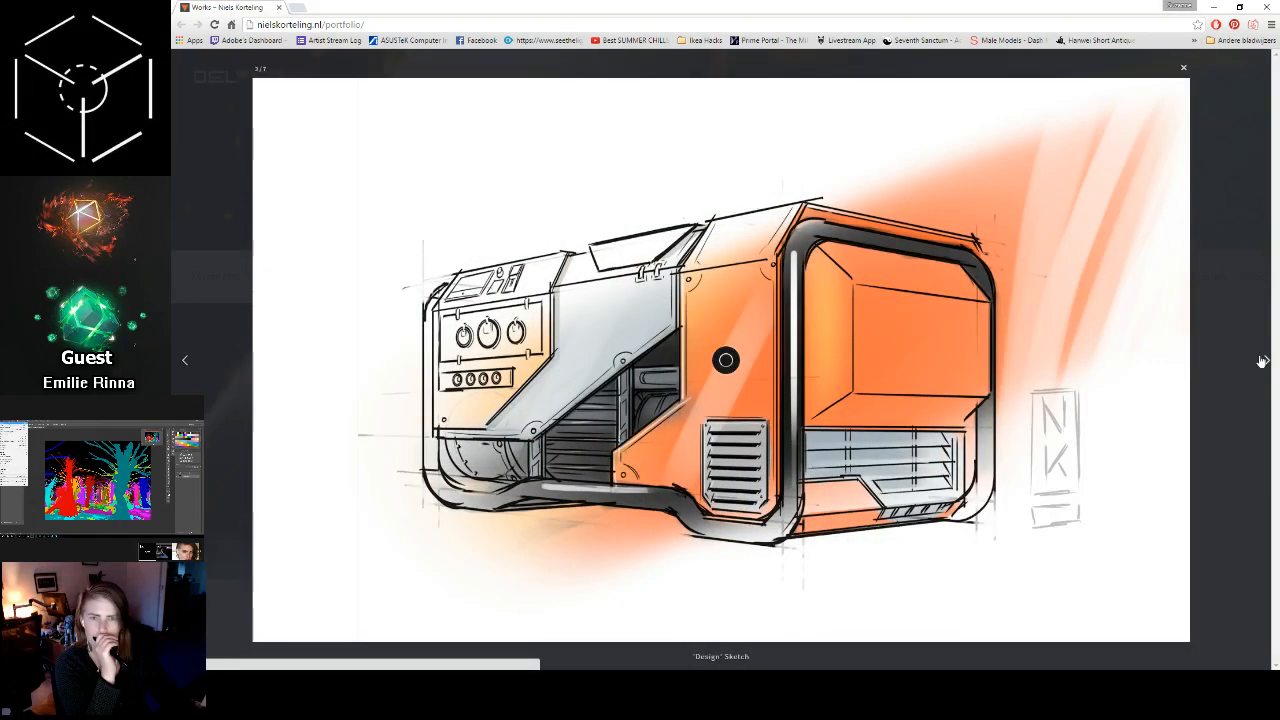
{"action": "left_click", "coordinate": [1262, 361]}
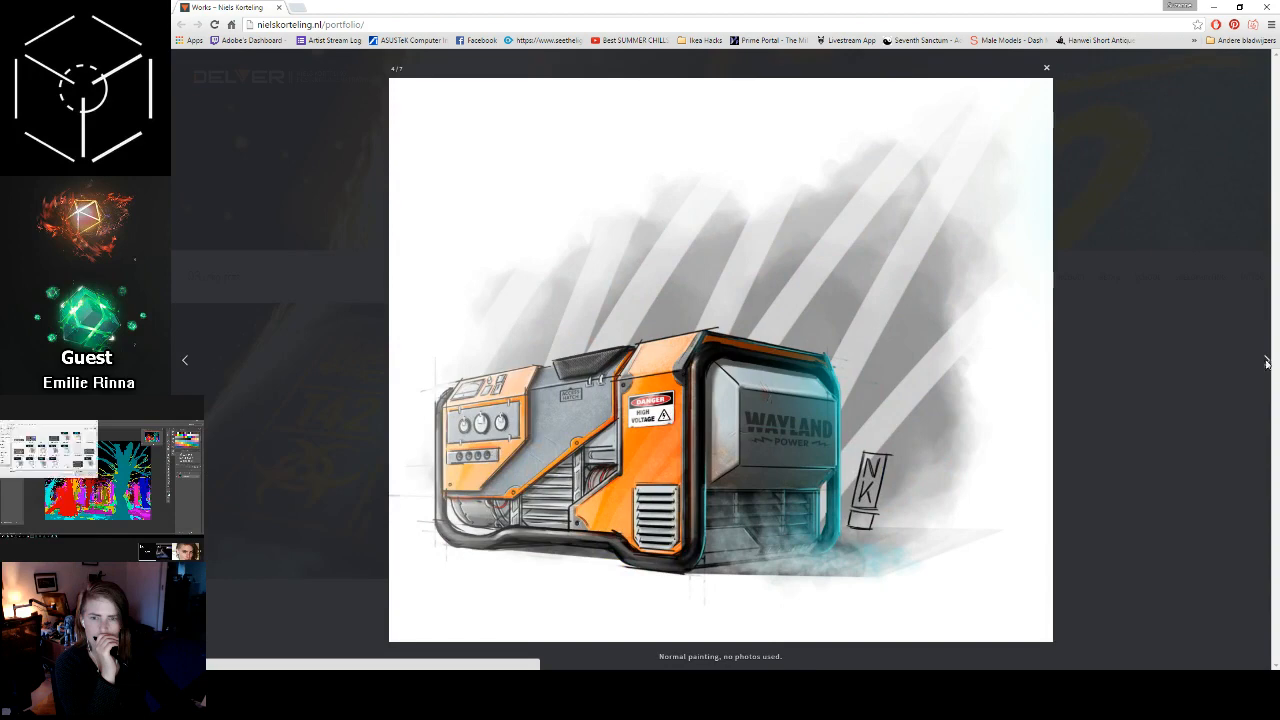
{"action": "left_click", "coordinate": [1266, 363]}
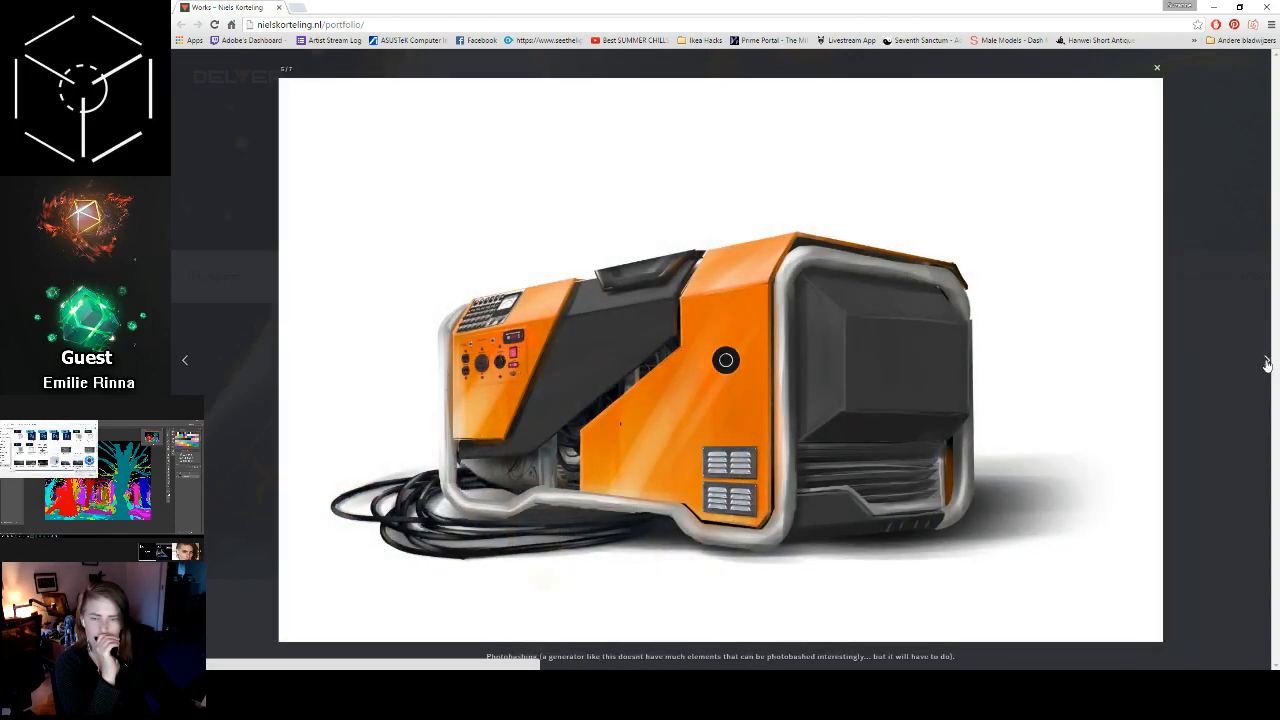
{"action": "left_click", "coordinate": [1266, 363]}
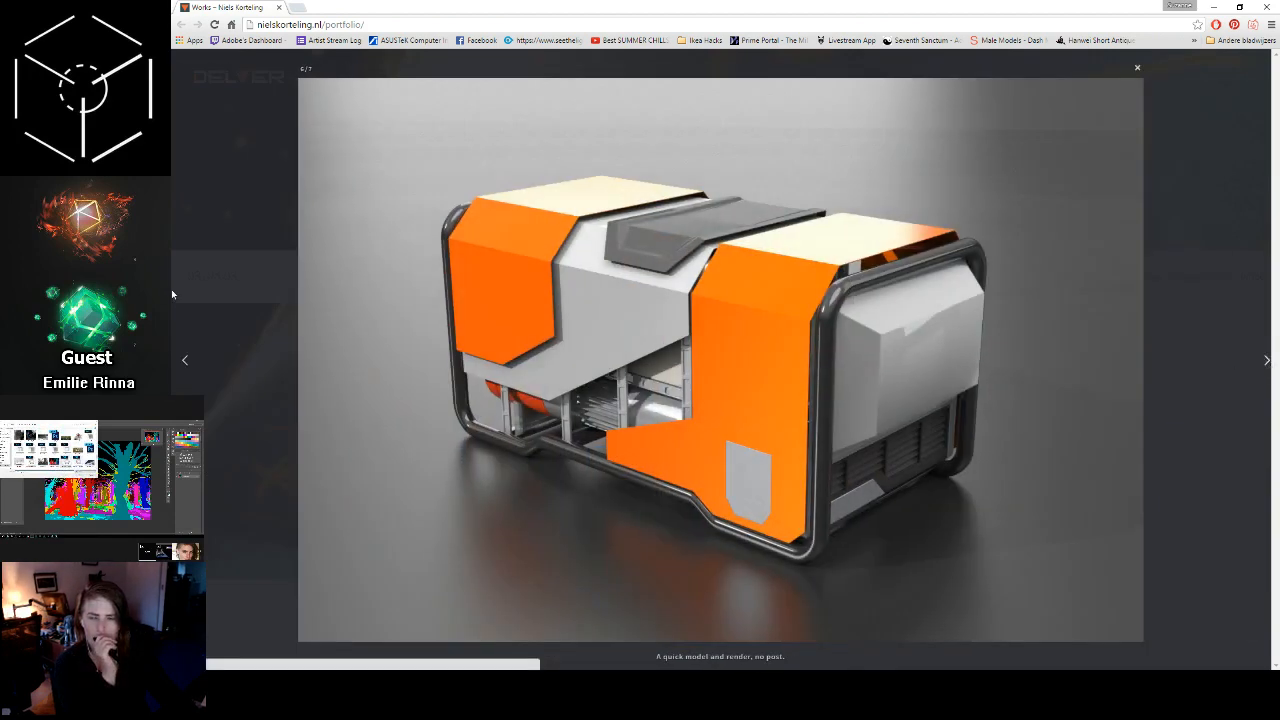
{"action": "left_click", "coordinate": [186, 362]}
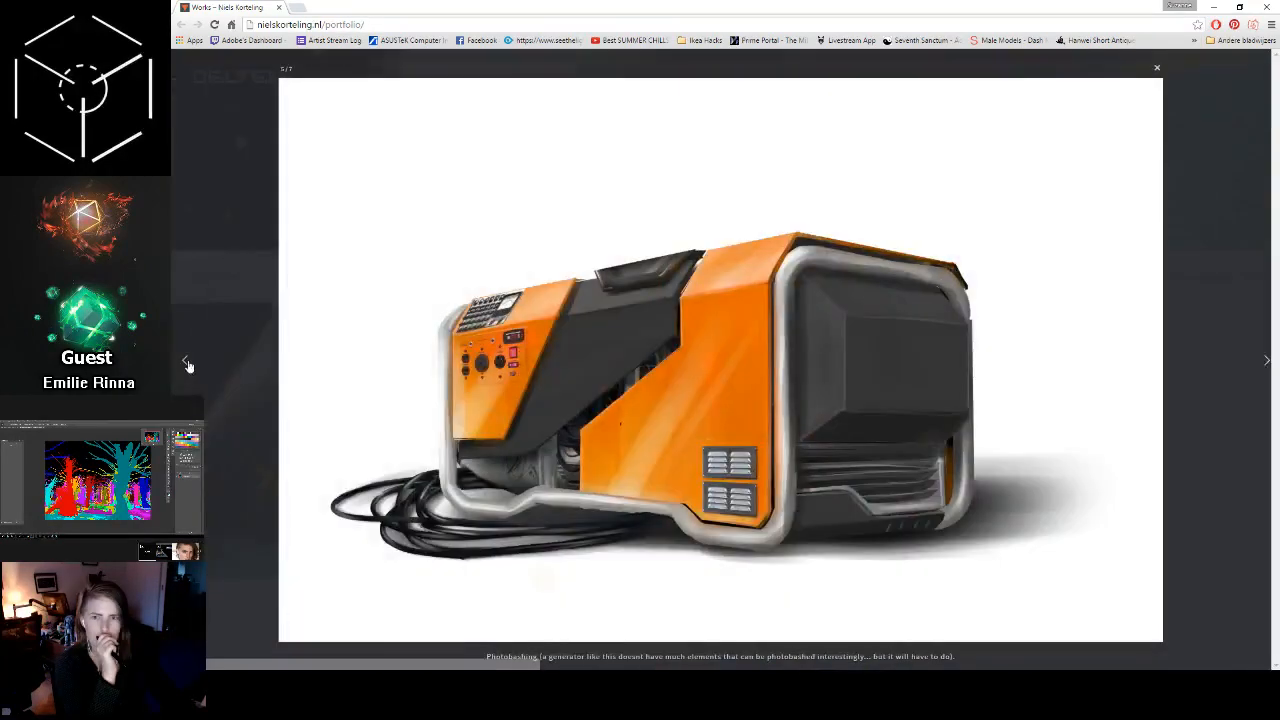
{"action": "left_click", "coordinate": [1261, 369]}
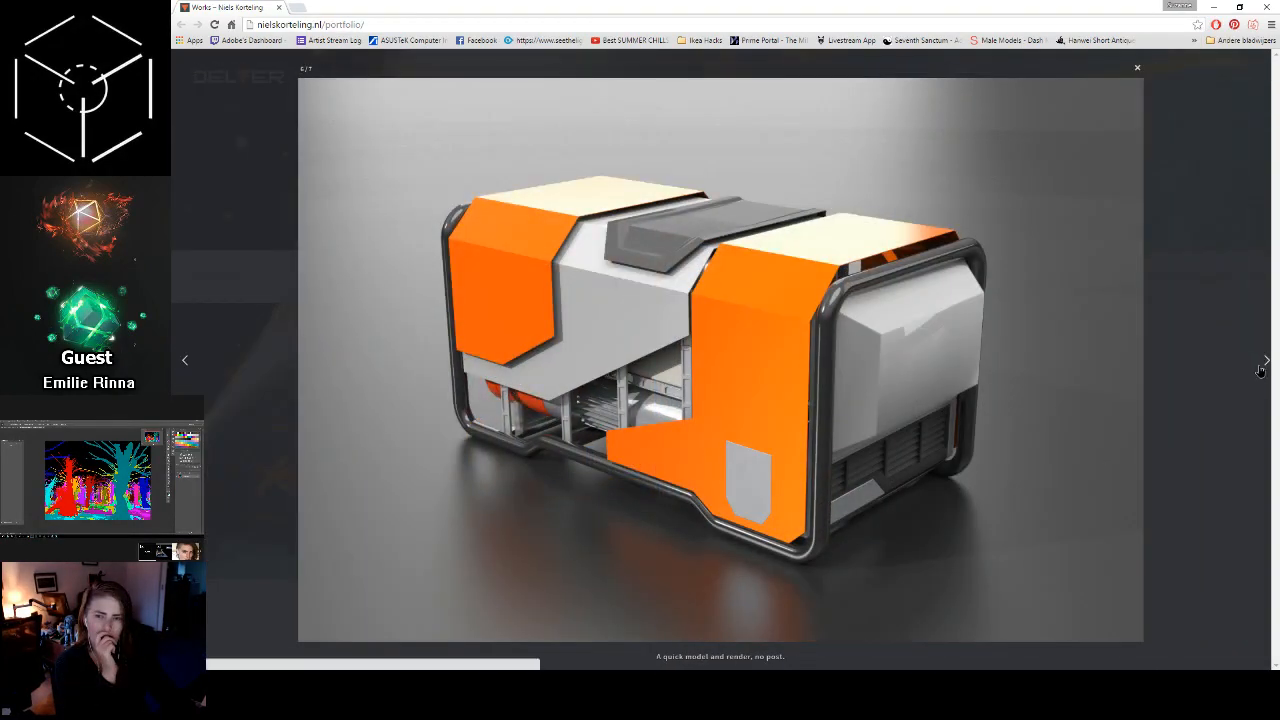
{"action": "left_click", "coordinate": [1261, 370]}
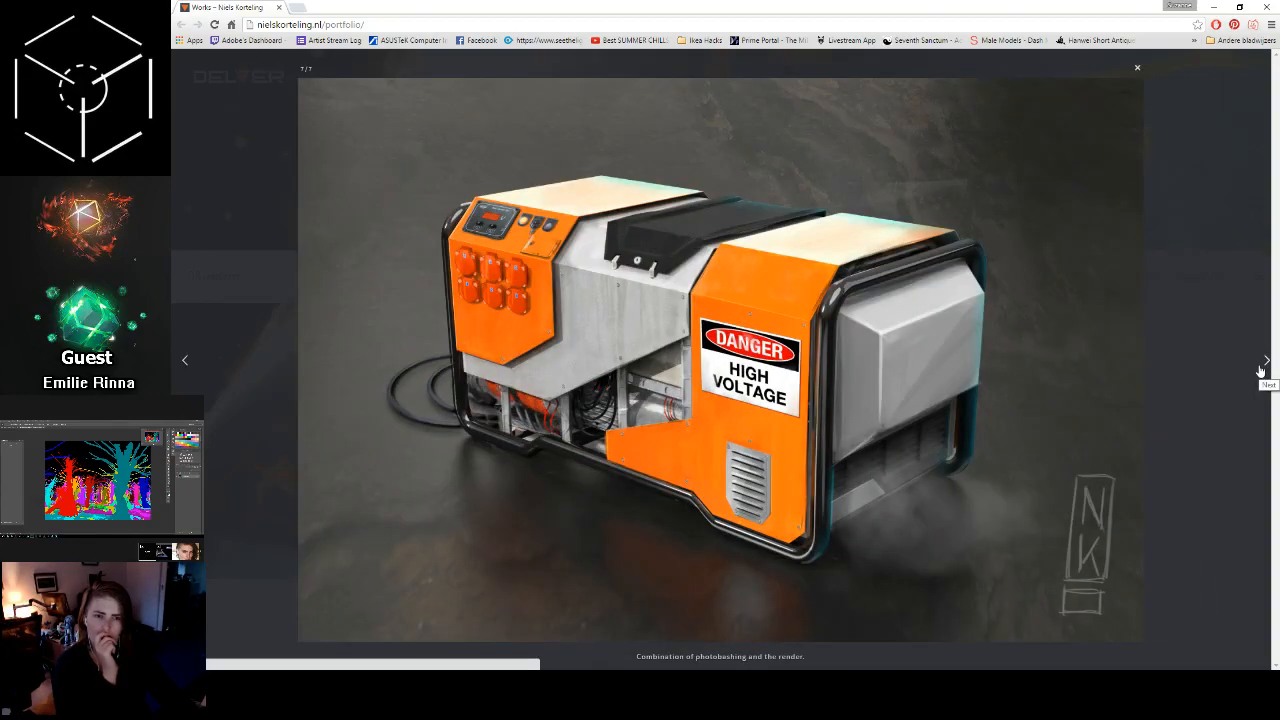
Step: Loop the generator gallery around to its initial sketch, page on to the design sketch and close the gallery
{"action": "left_click", "coordinate": [1261, 370]}
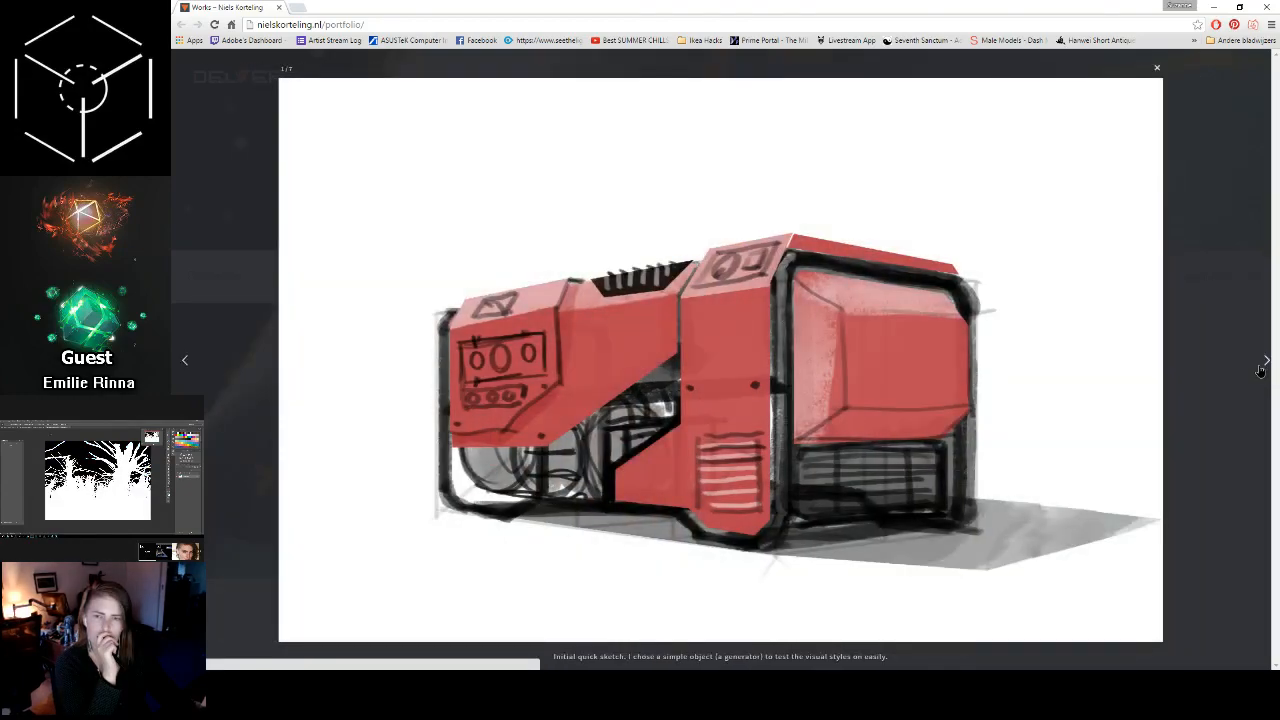
{"action": "left_click", "coordinate": [1261, 369]}
{"action": "left_click", "coordinate": [1258, 369]}
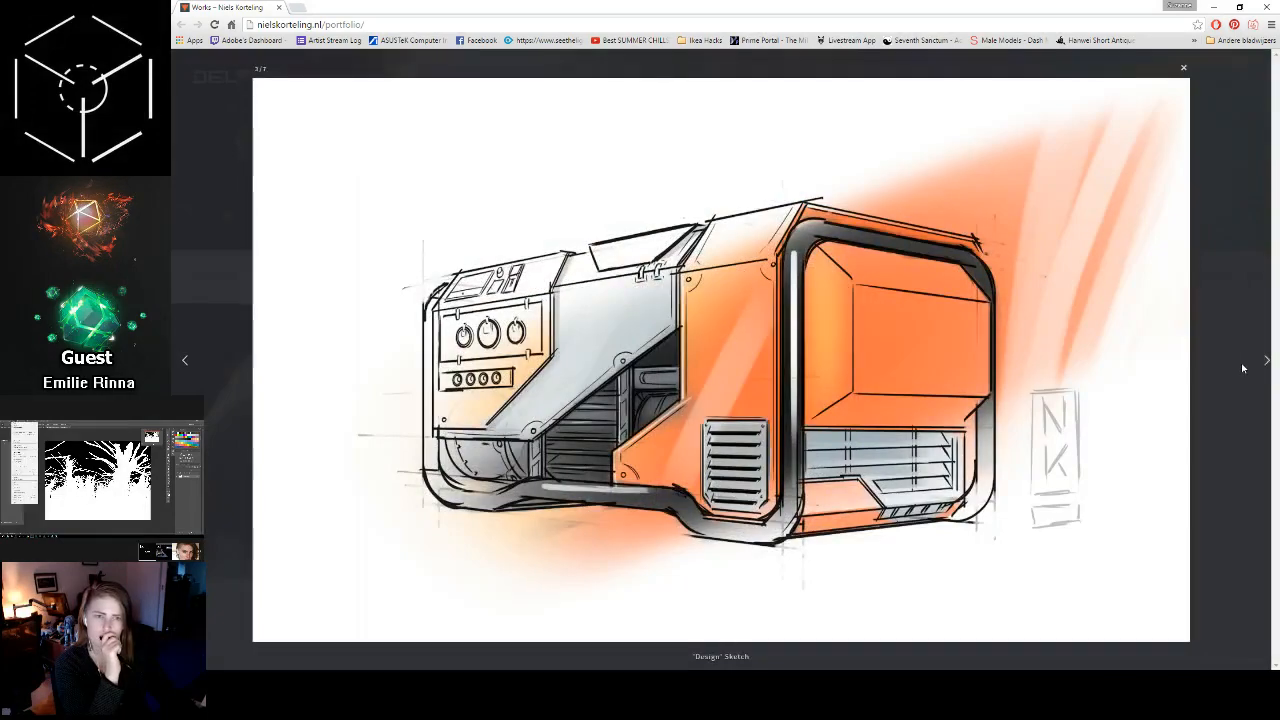
{"action": "left_click", "coordinate": [1231, 349]}
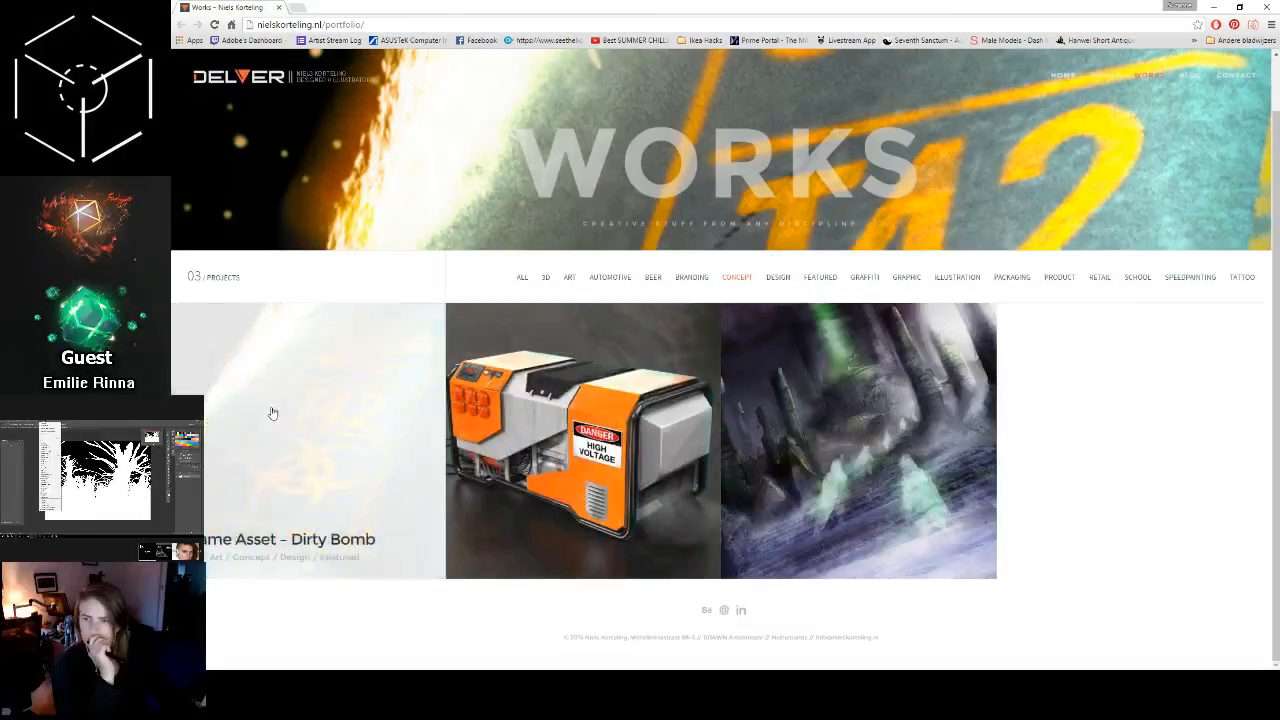
Step: Open the Game Asset – Dirty Bomb project and minimize the browser window to reveal the shared portfolio view
{"action": "left_click", "coordinate": [271, 412]}
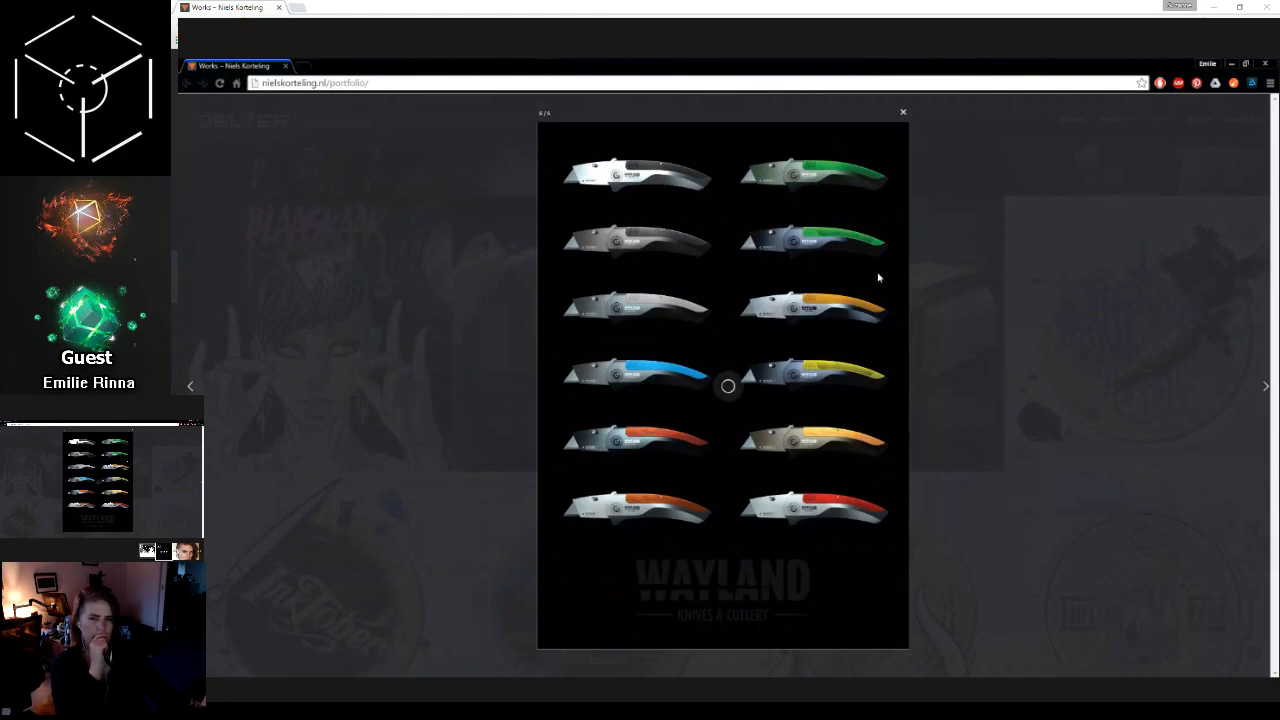
{"action": "left_click", "coordinate": [1212, 8]}
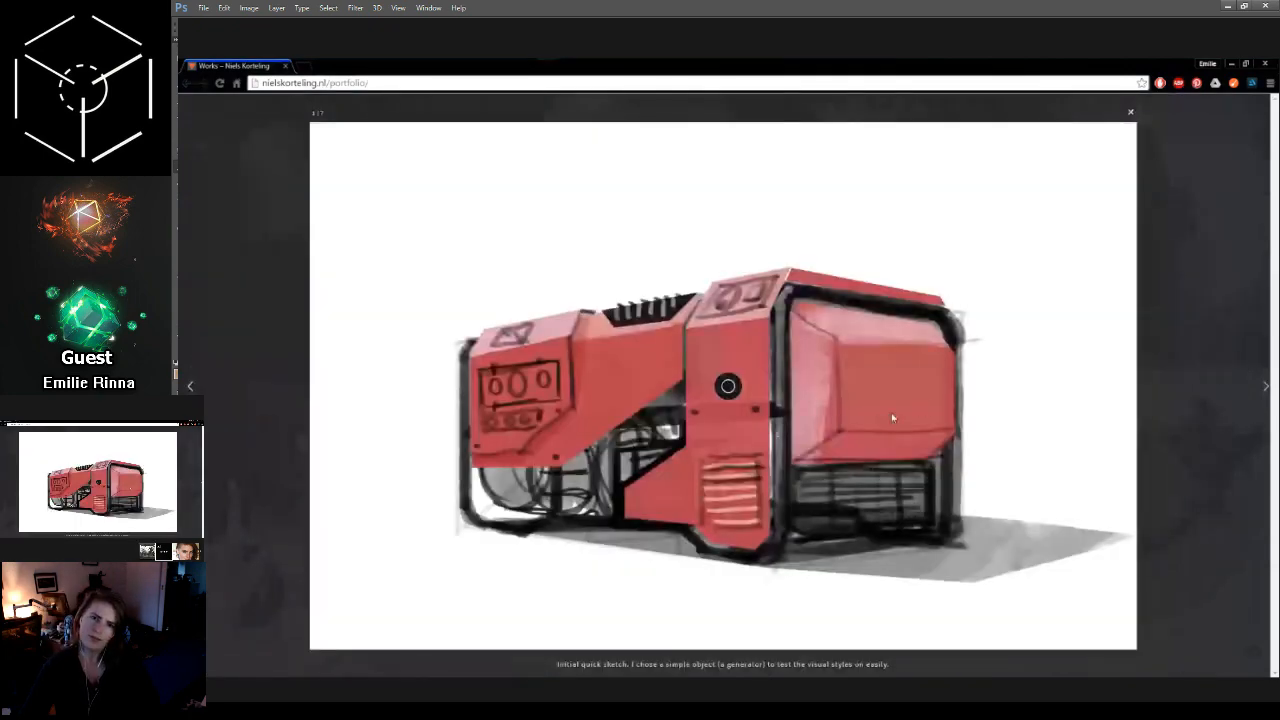
Step: Compare the generator's initial quick sketch, clean line sketch and orange design sketch by paging back and forth between them
{"action": "left_click", "coordinate": [1252, 398]}
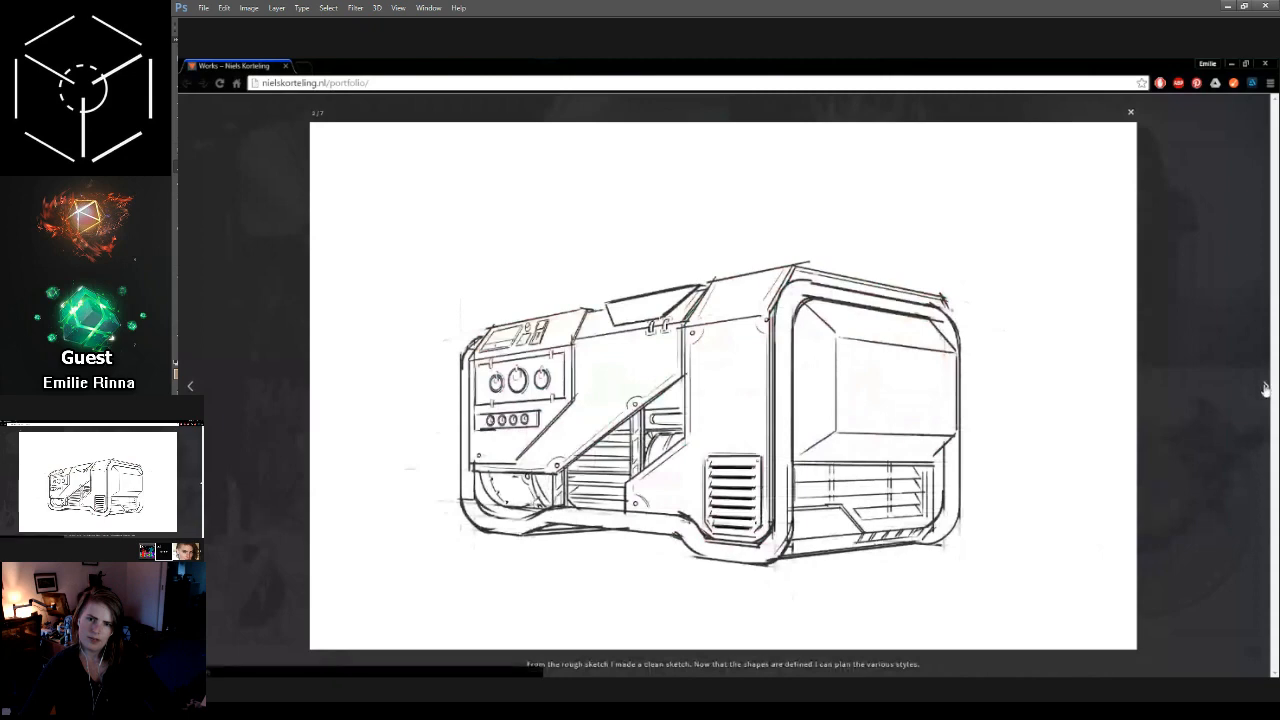
{"action": "left_click", "coordinate": [1265, 387]}
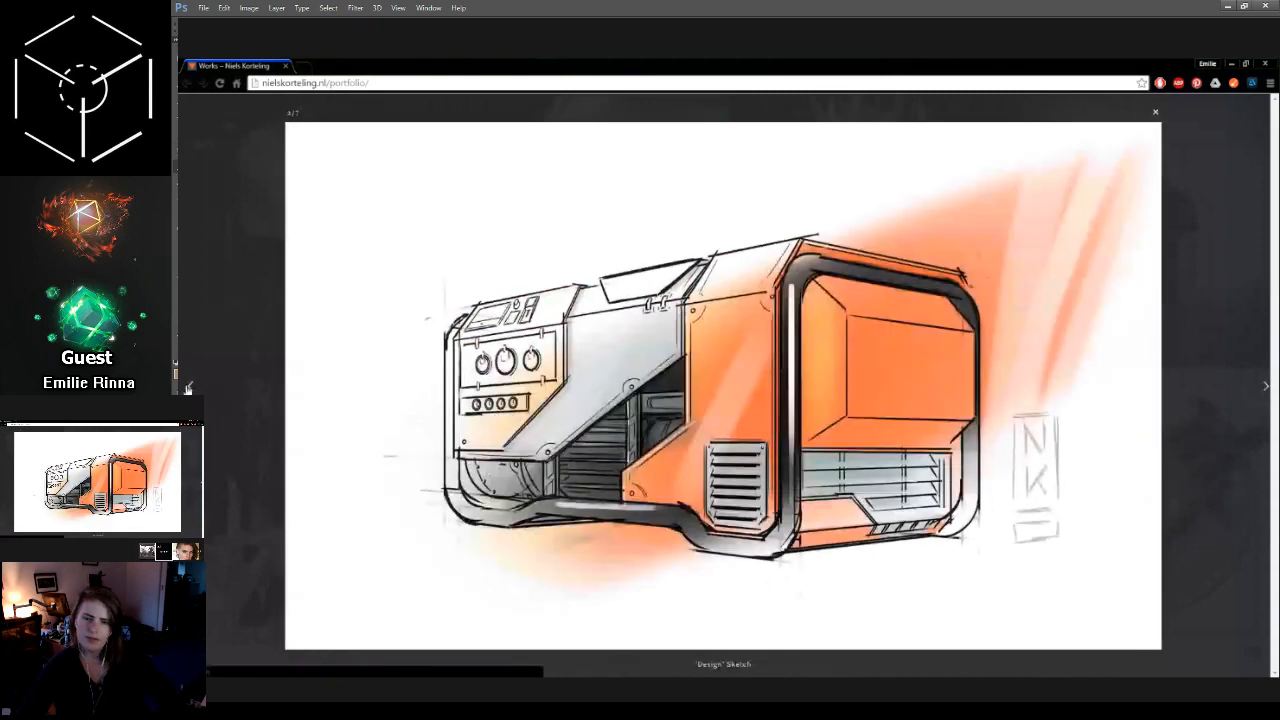
{"action": "left_click", "coordinate": [188, 387]}
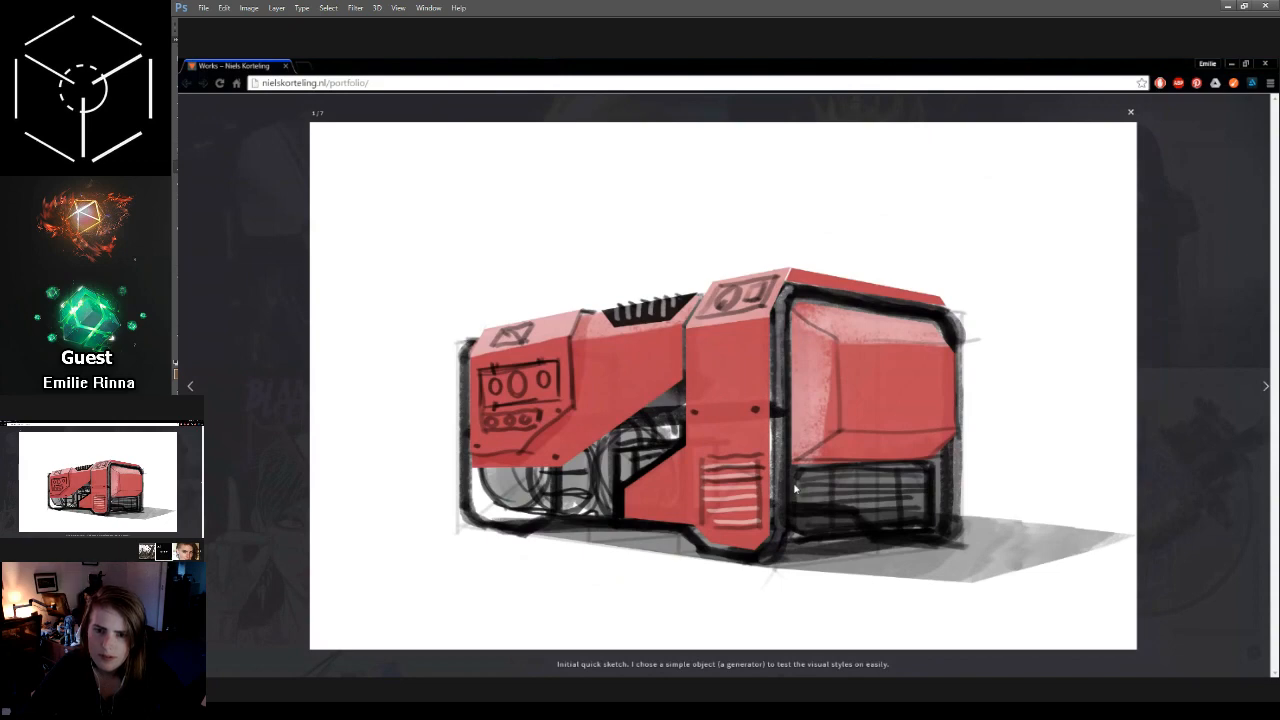
{"action": "left_click", "coordinate": [1266, 388]}
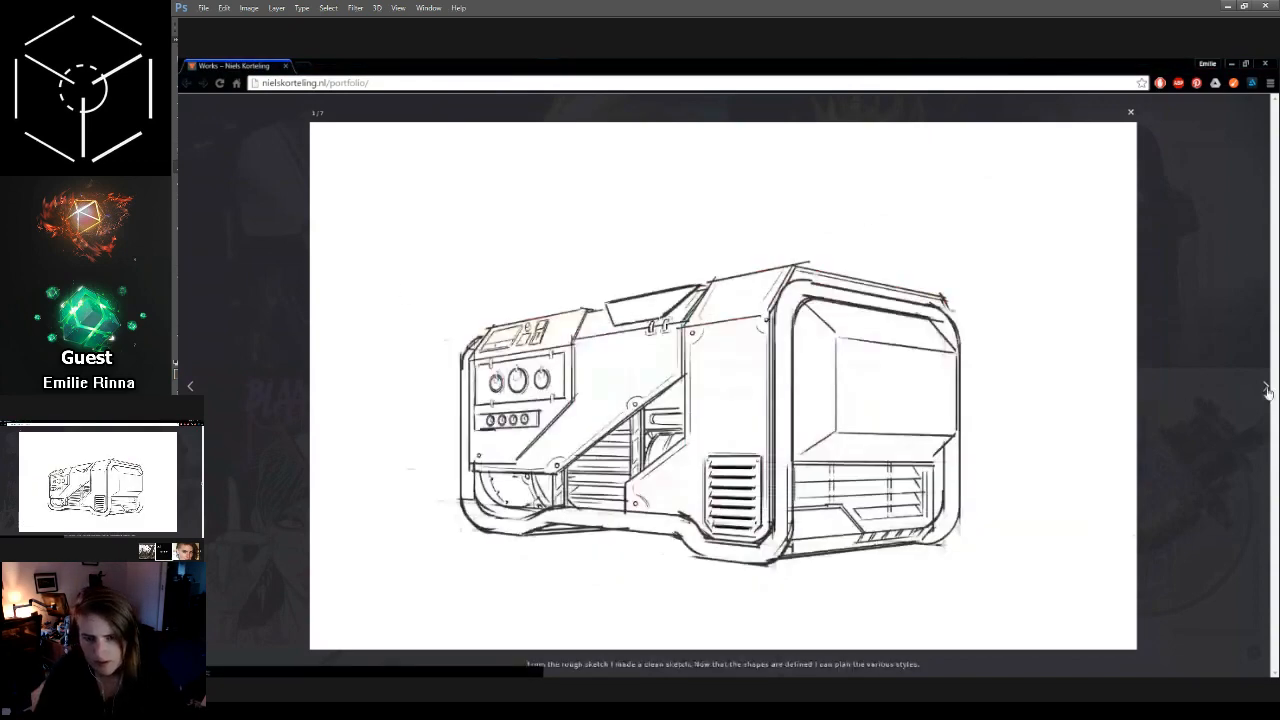
{"action": "left_click", "coordinate": [1266, 390]}
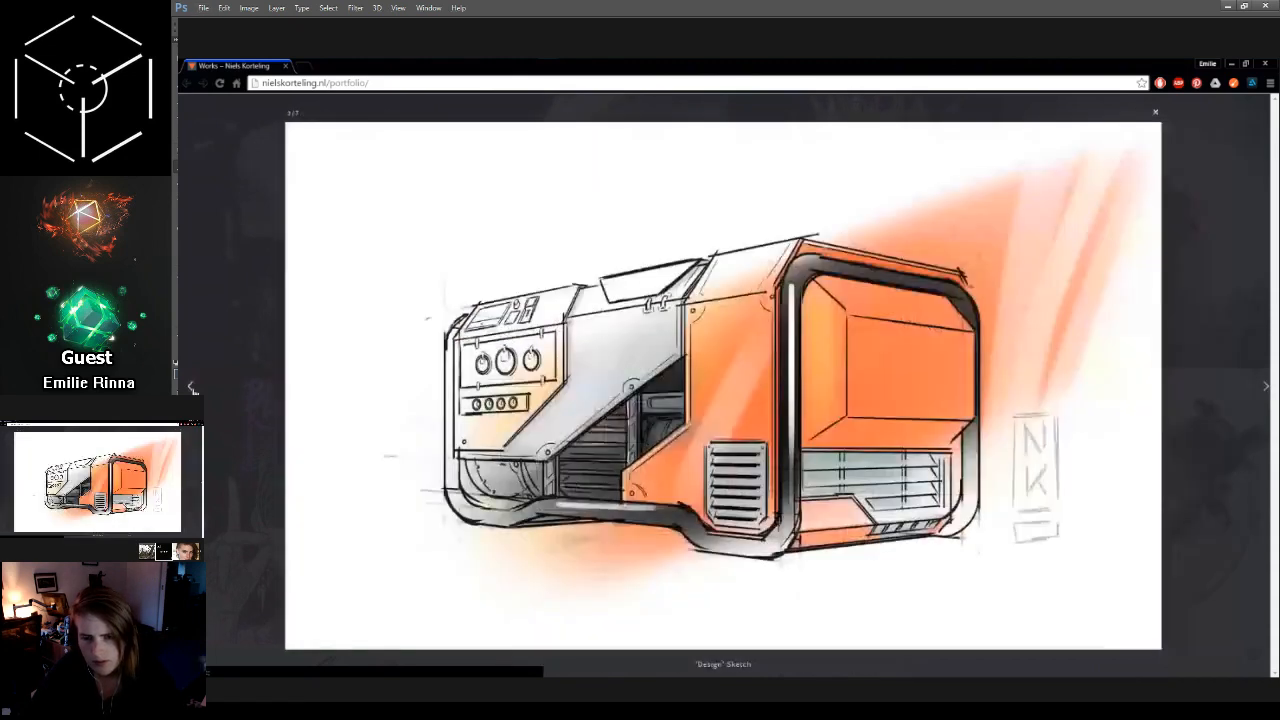
{"action": "left_click", "coordinate": [192, 388]}
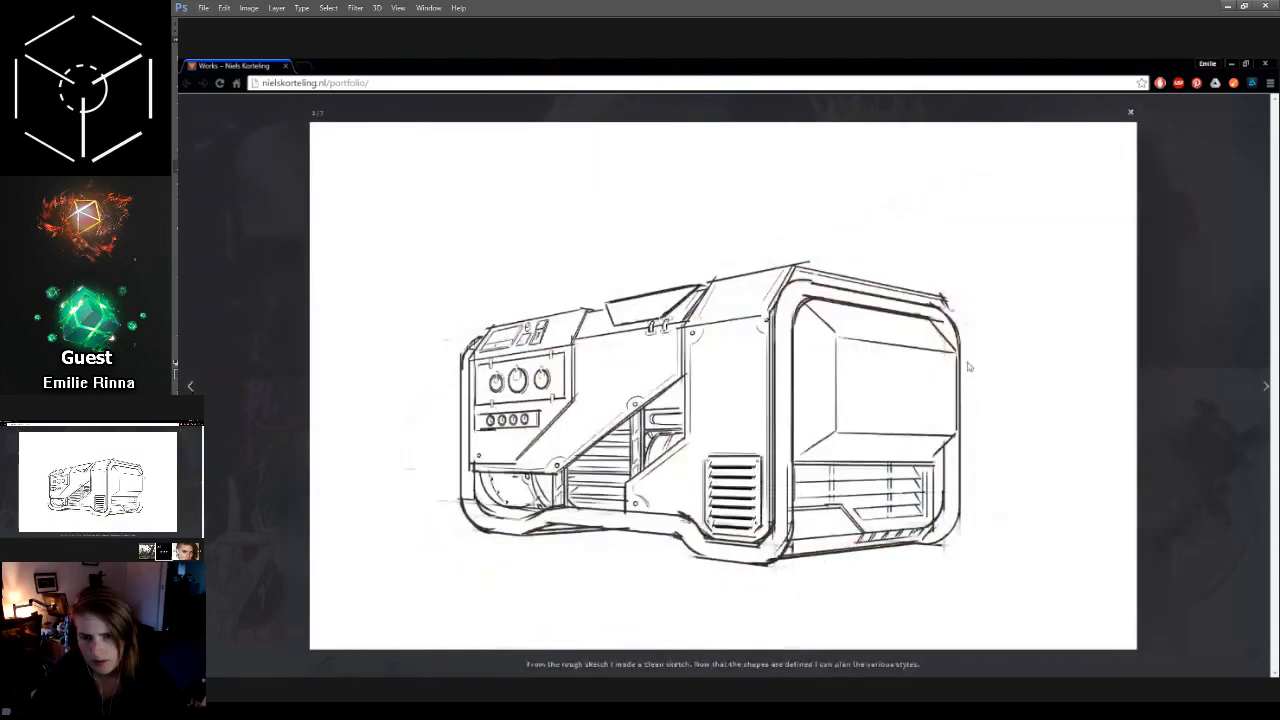
{"action": "left_click", "coordinate": [196, 390]}
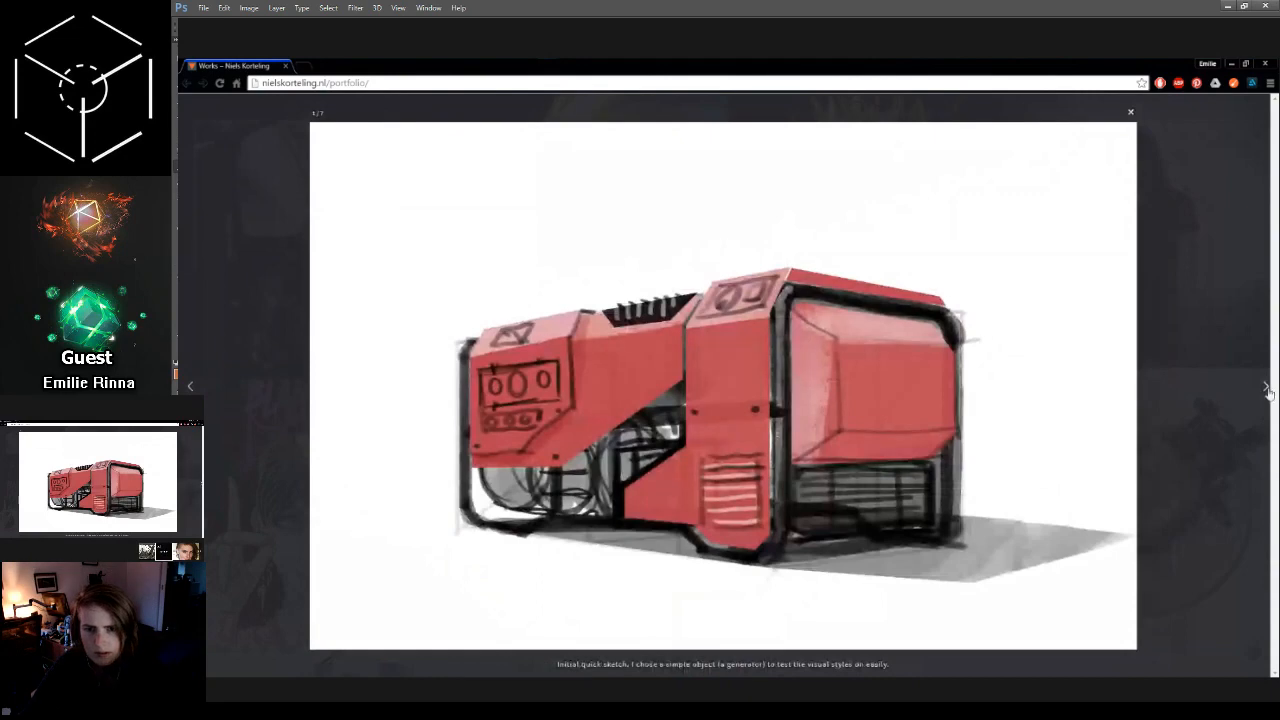
{"action": "left_click", "coordinate": [1266, 389]}
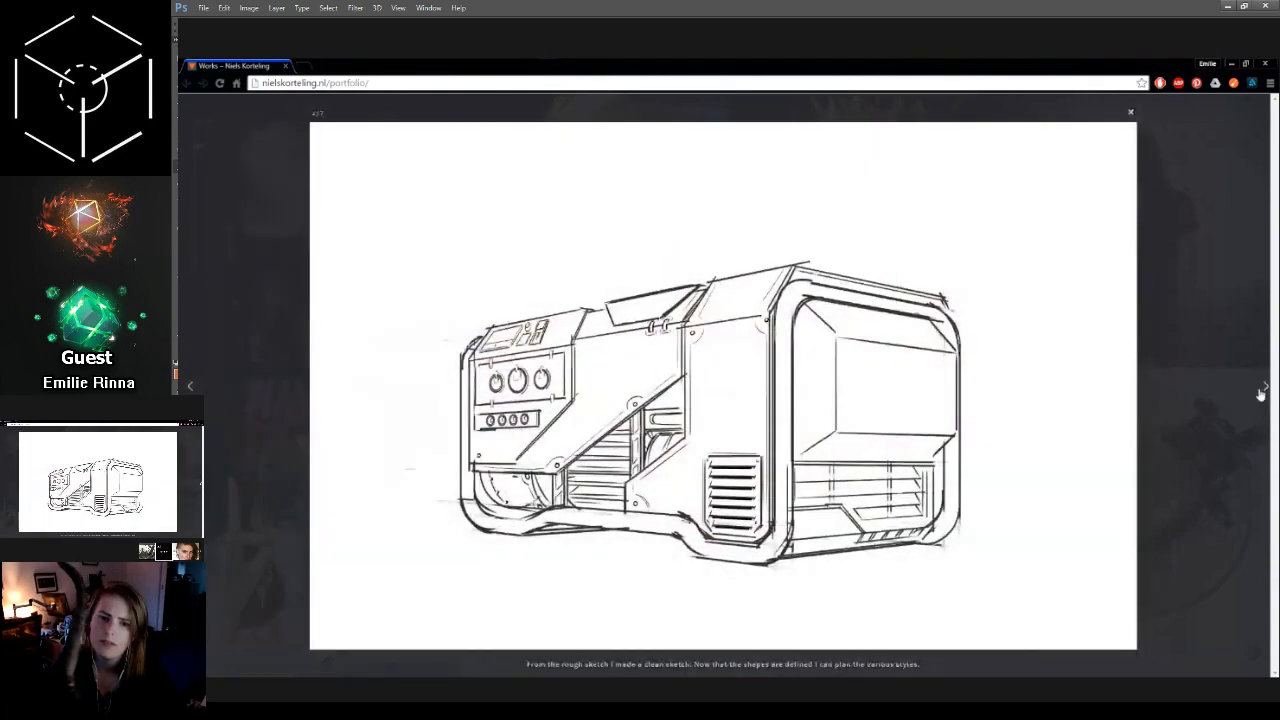
{"action": "left_click", "coordinate": [1262, 390]}
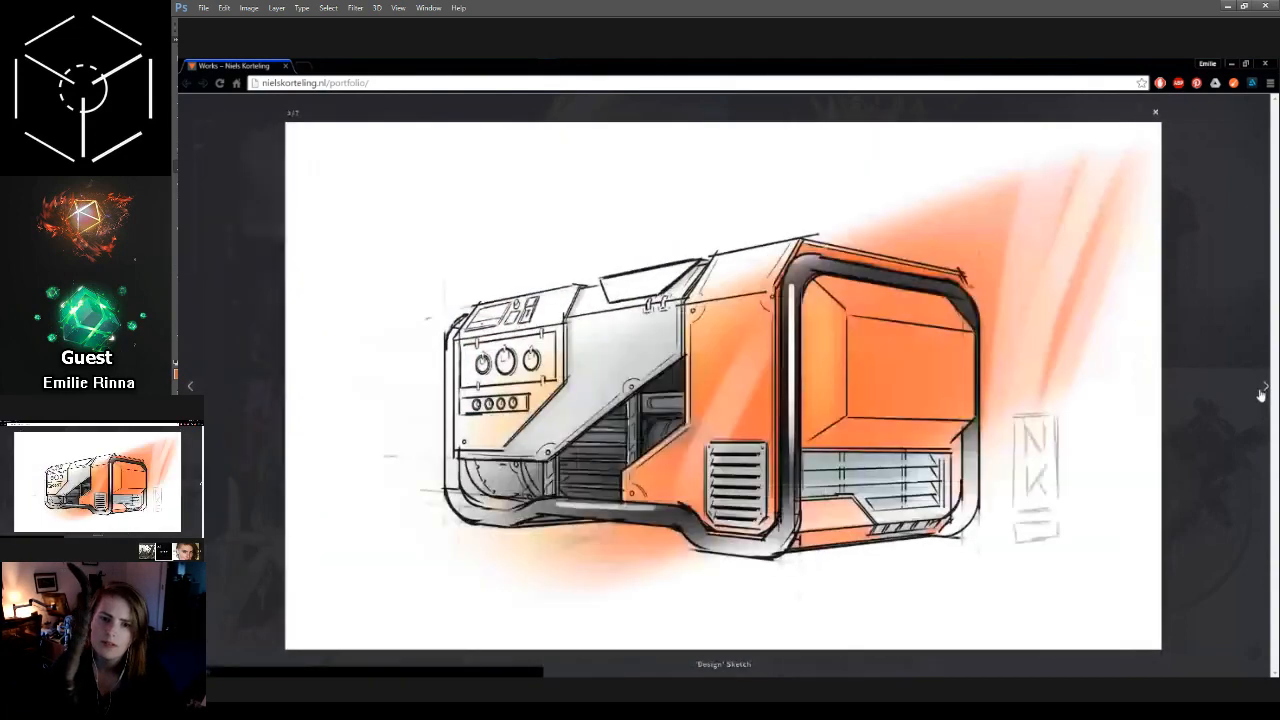
{"action": "left_click", "coordinate": [194, 389]}
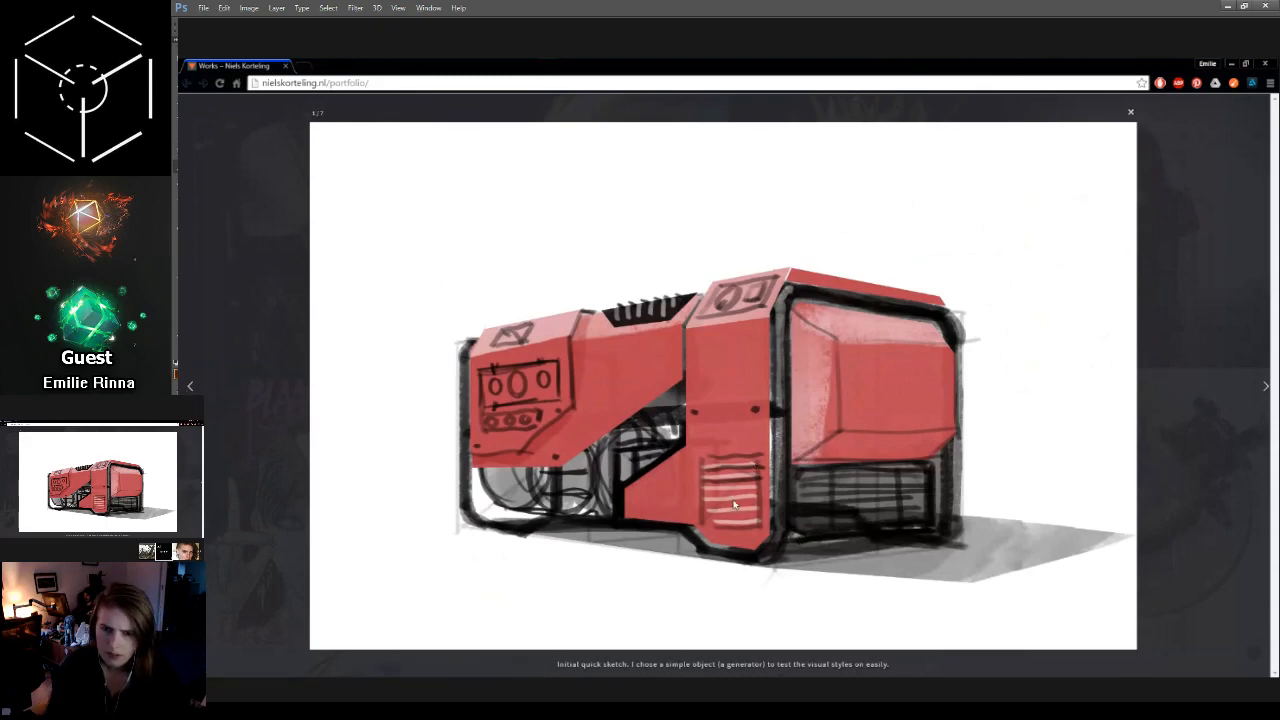
Step: Page from the generator's quick sketch through the normal painting and photobash to the model render, and close the gallery
{"action": "left_click", "coordinate": [1264, 389]}
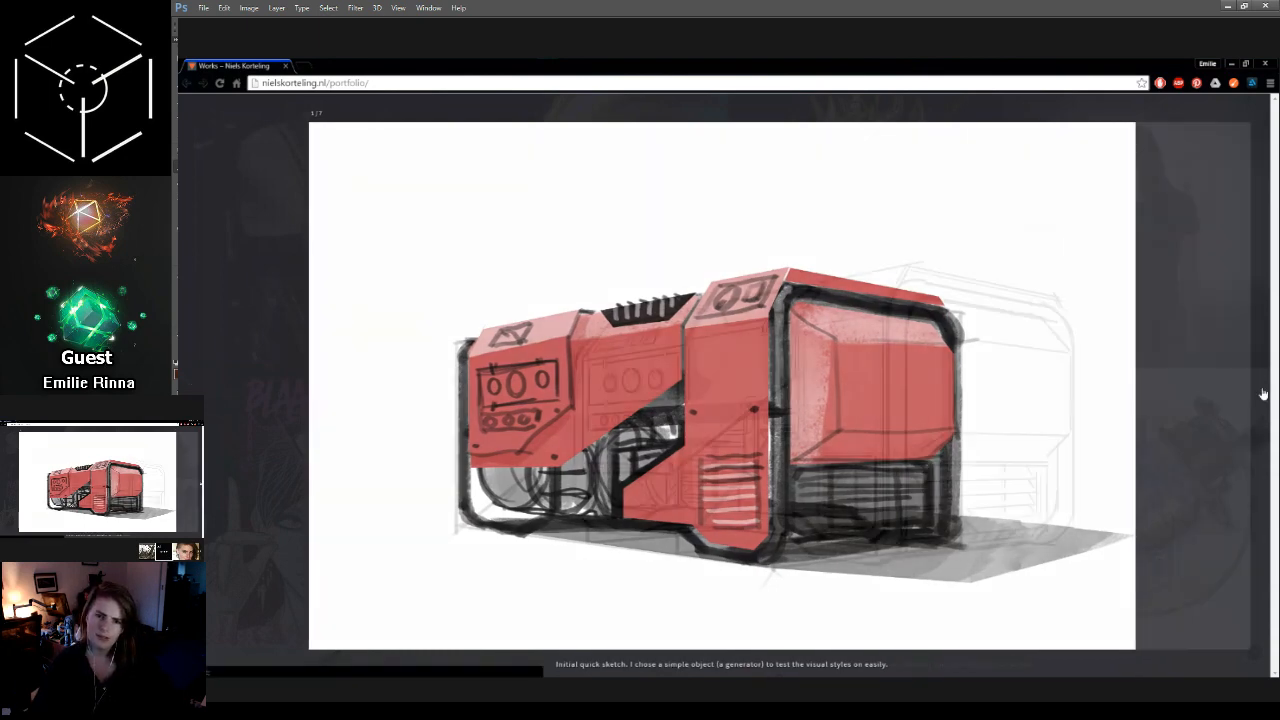
{"action": "left_click", "coordinate": [1264, 394]}
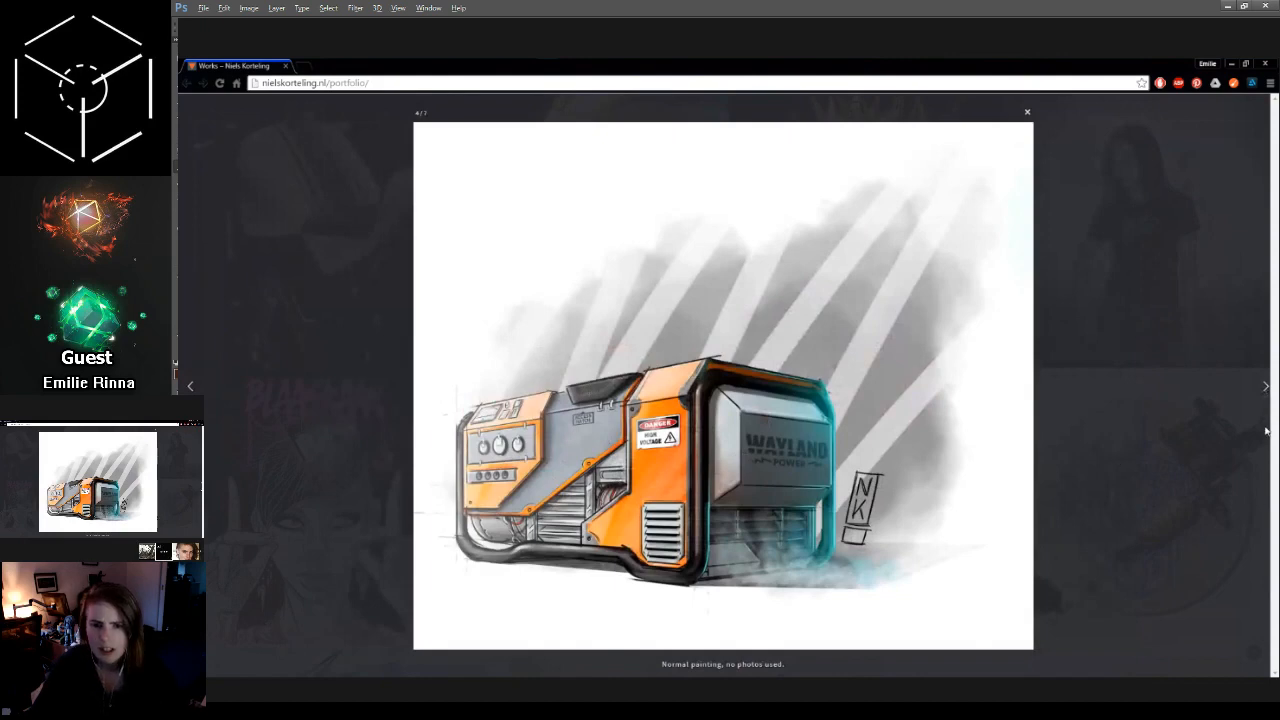
{"action": "left_click", "coordinate": [1262, 424]}
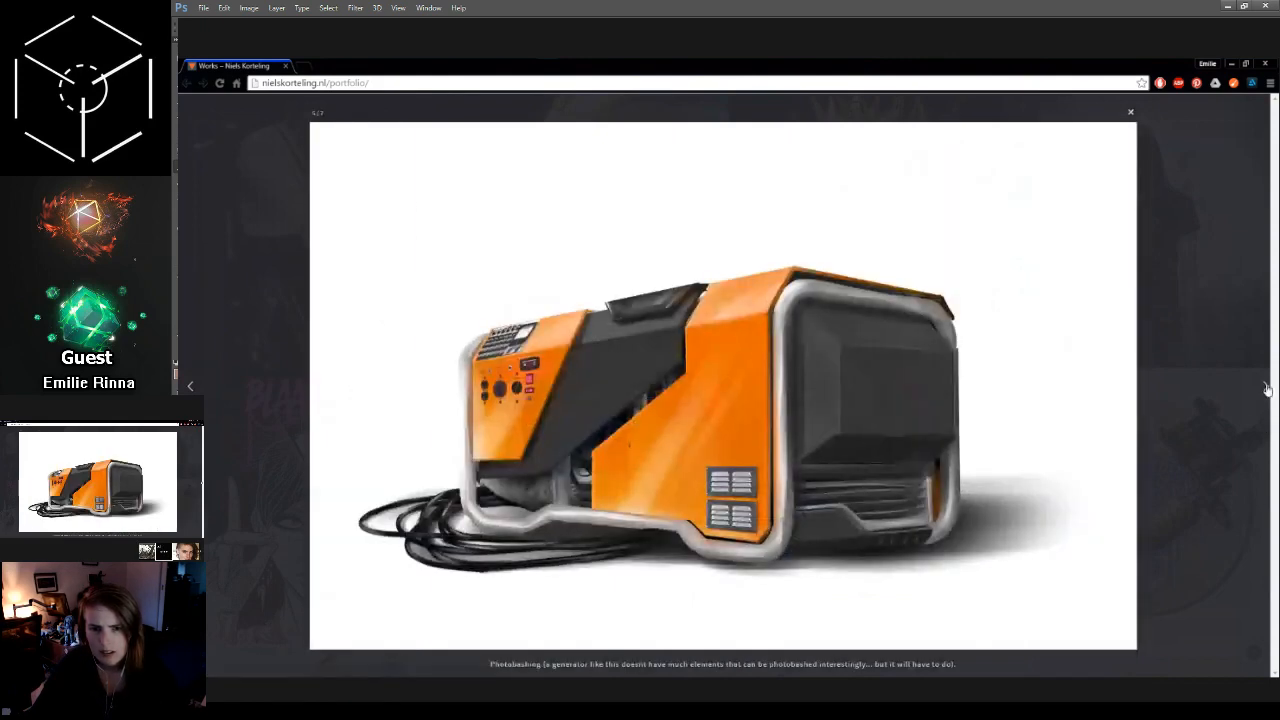
{"action": "left_click", "coordinate": [1265, 389]}
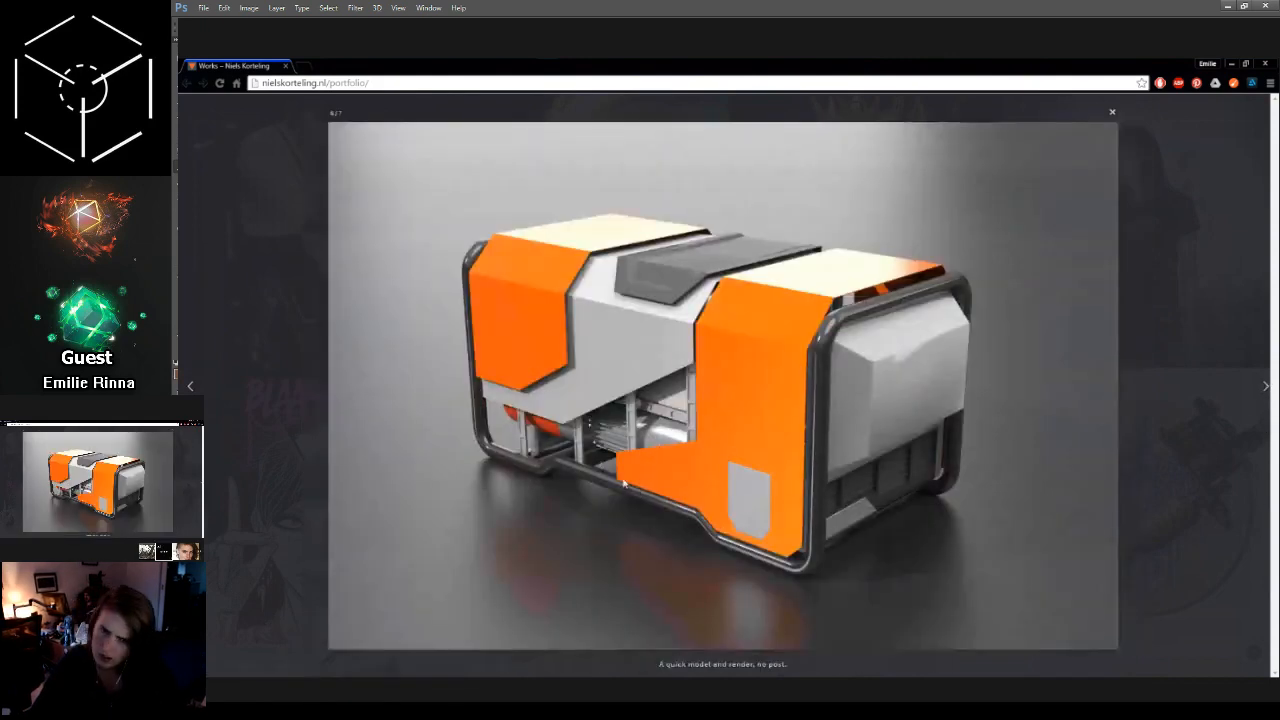
{"action": "left_click", "coordinate": [728, 356]}
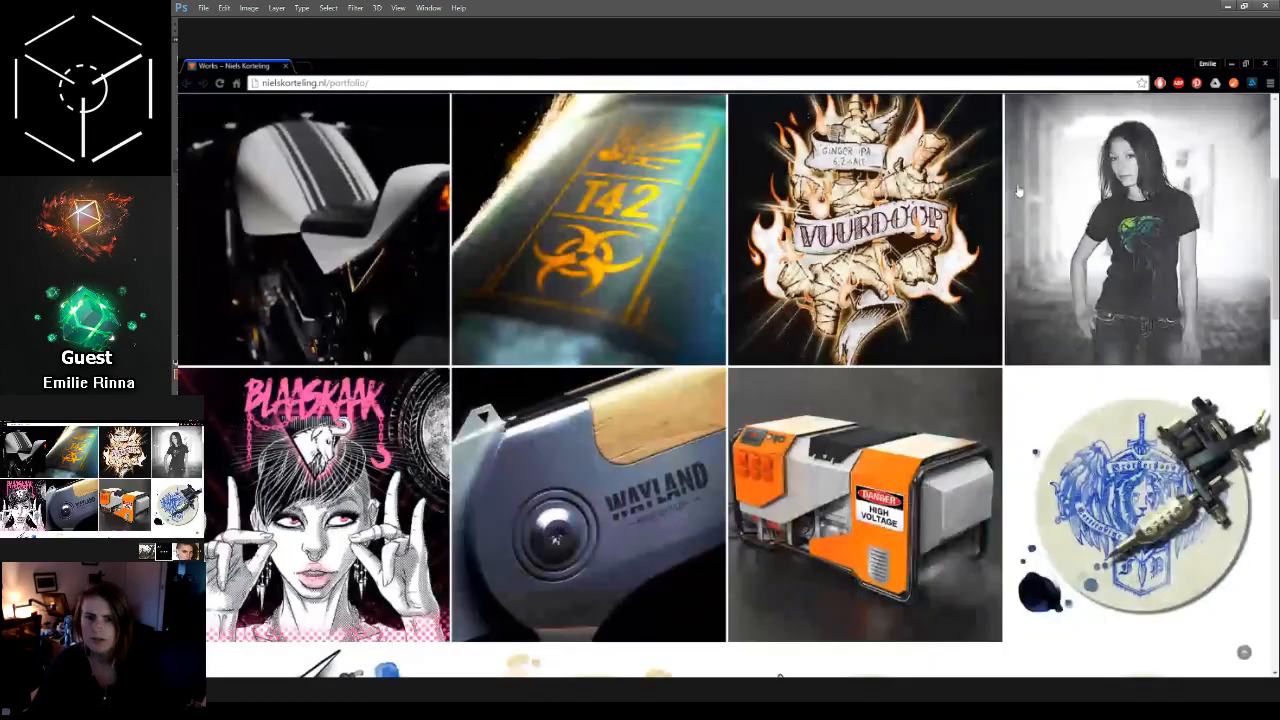
Step: Open the Wayland boxcutter project and view its blue concept sketches and exploded parts drawing
{"action": "left_click", "coordinate": [529, 504]}
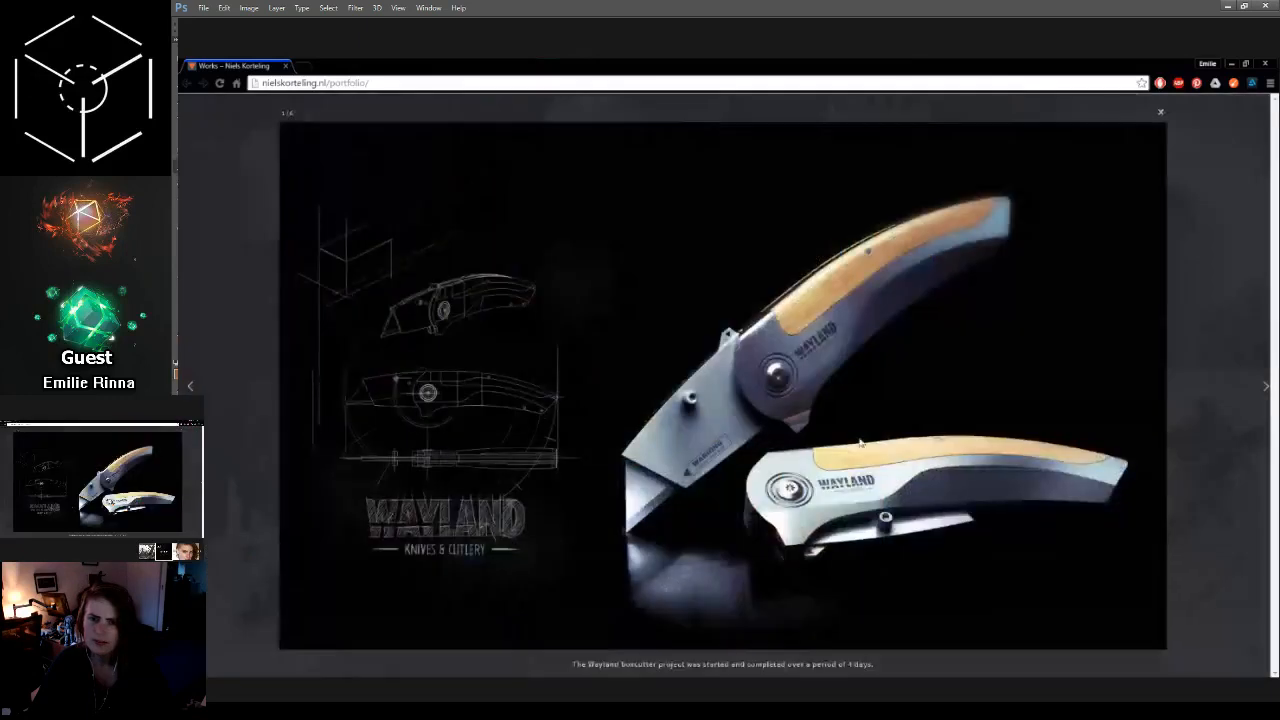
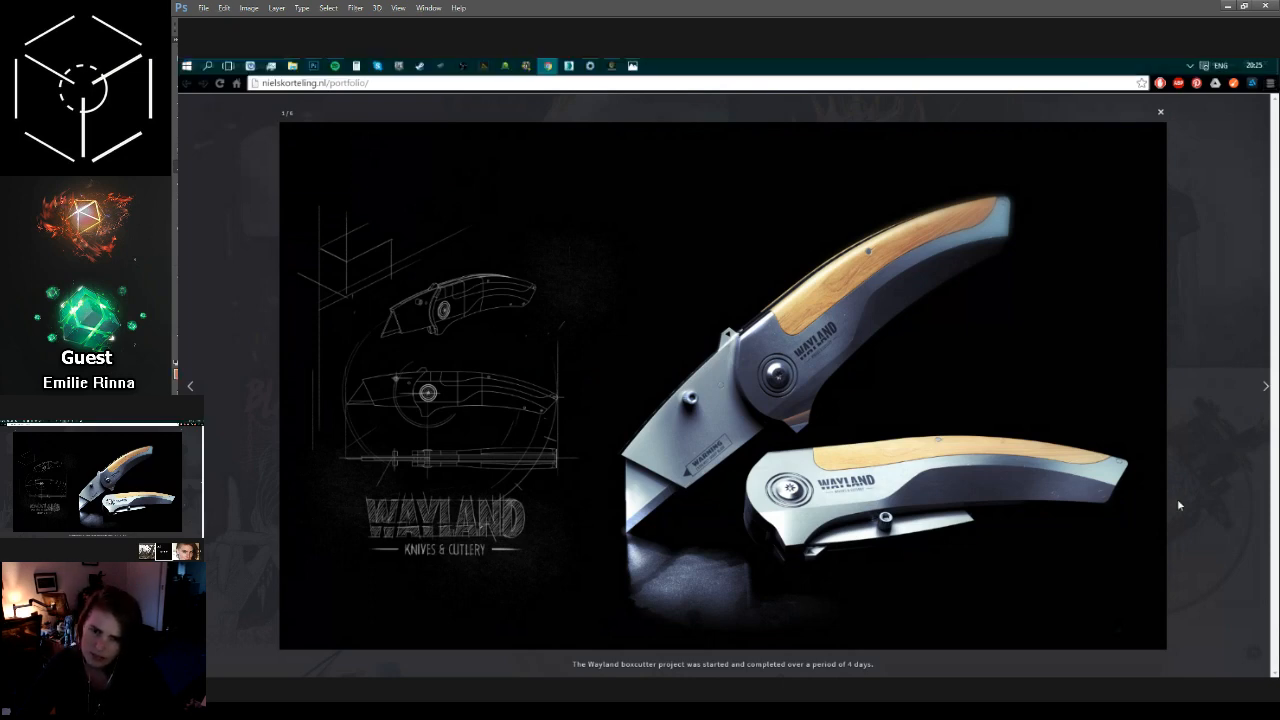
{"action": "left_click", "coordinate": [1263, 390]}
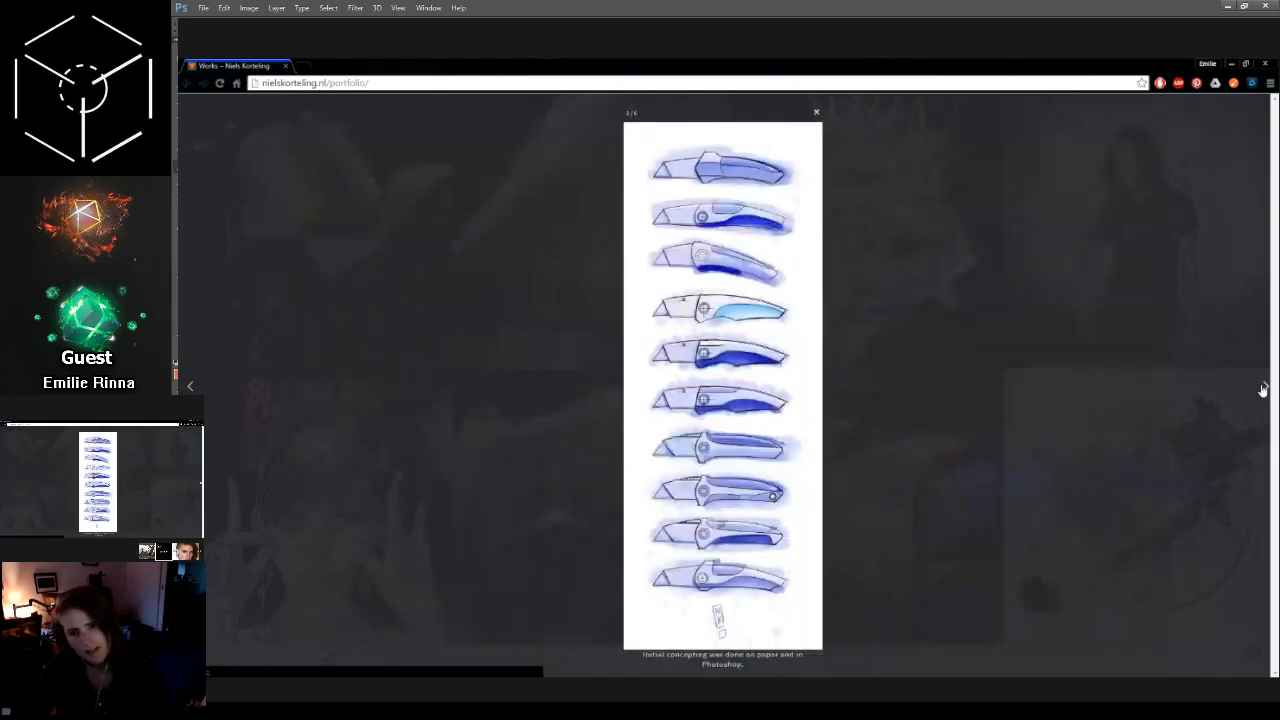
{"action": "left_click", "coordinate": [1263, 390]}
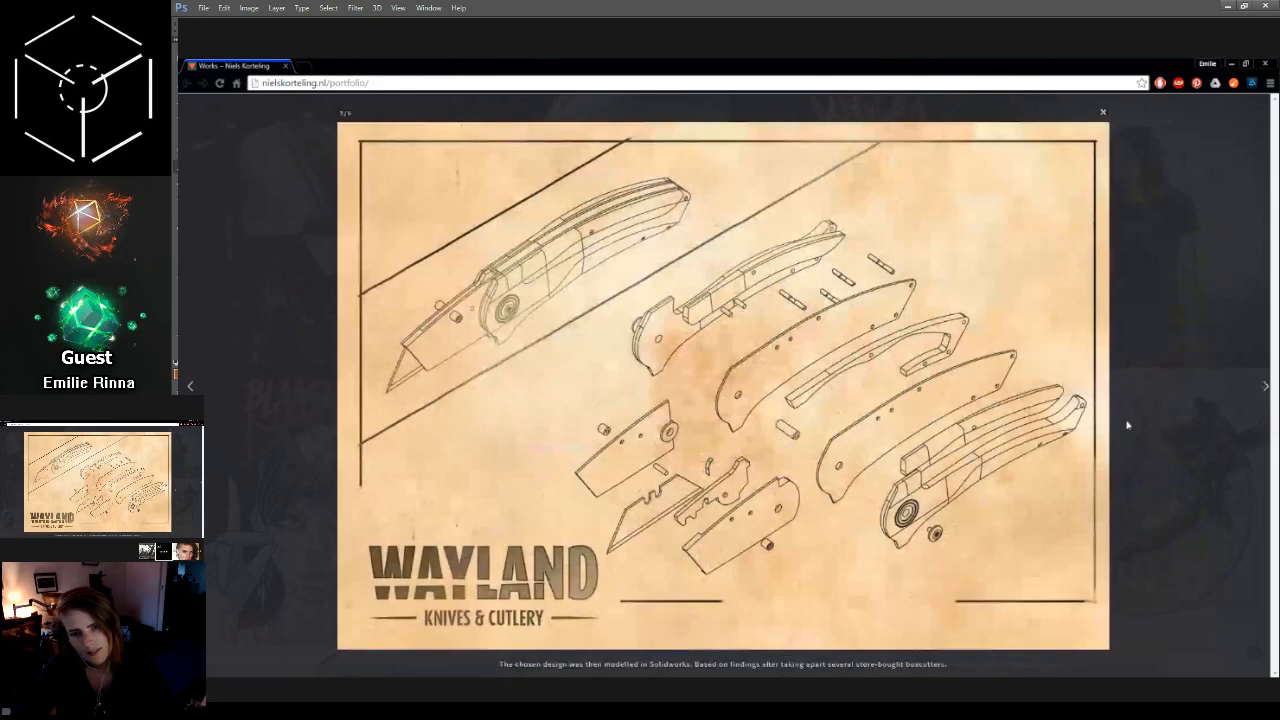
Step: View the Wayland boxcutter's material close-ups and colour variants, loop back to the opening image and close the gallery
{"action": "left_click", "coordinate": [1262, 390]}
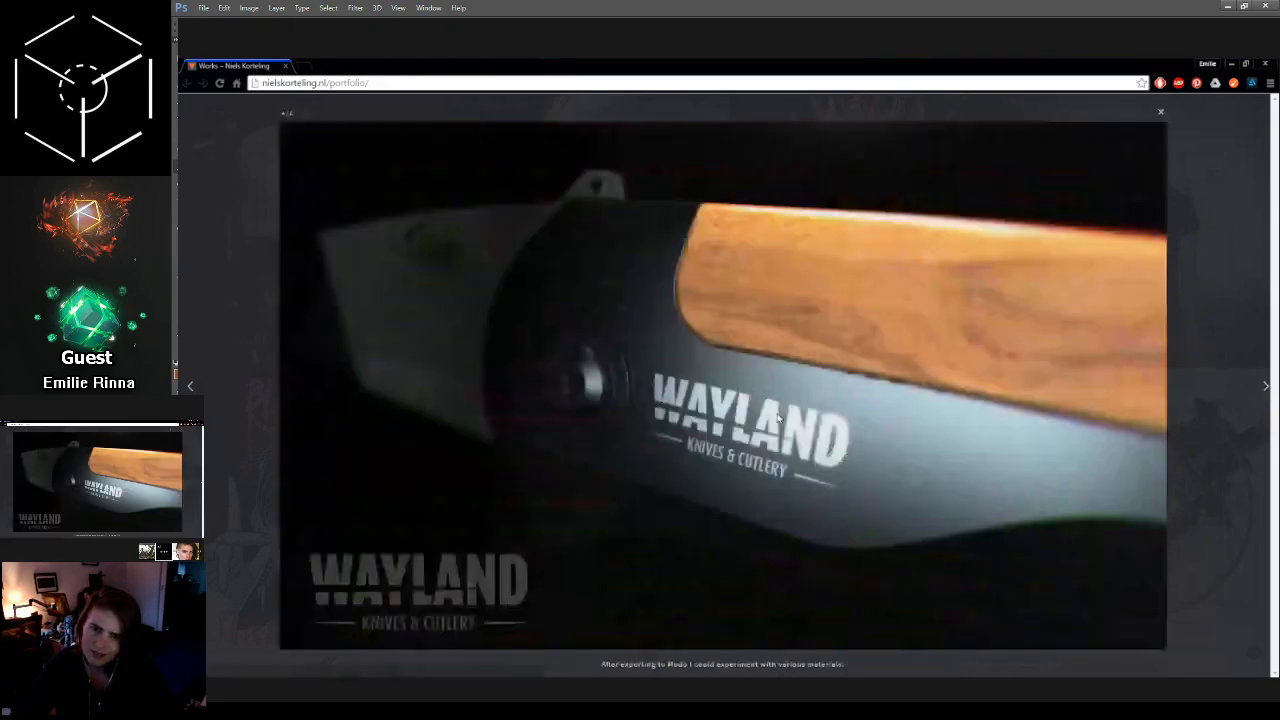
{"action": "left_click", "coordinate": [1264, 400]}
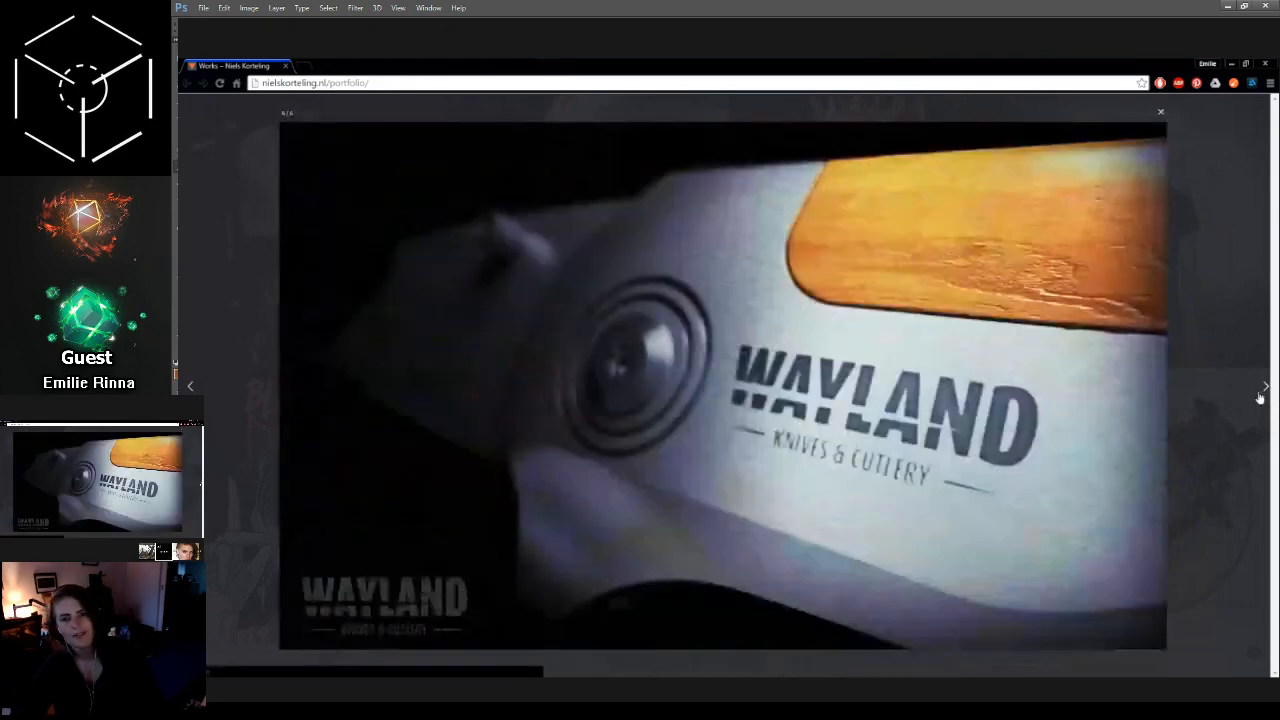
{"action": "left_click", "coordinate": [1261, 392]}
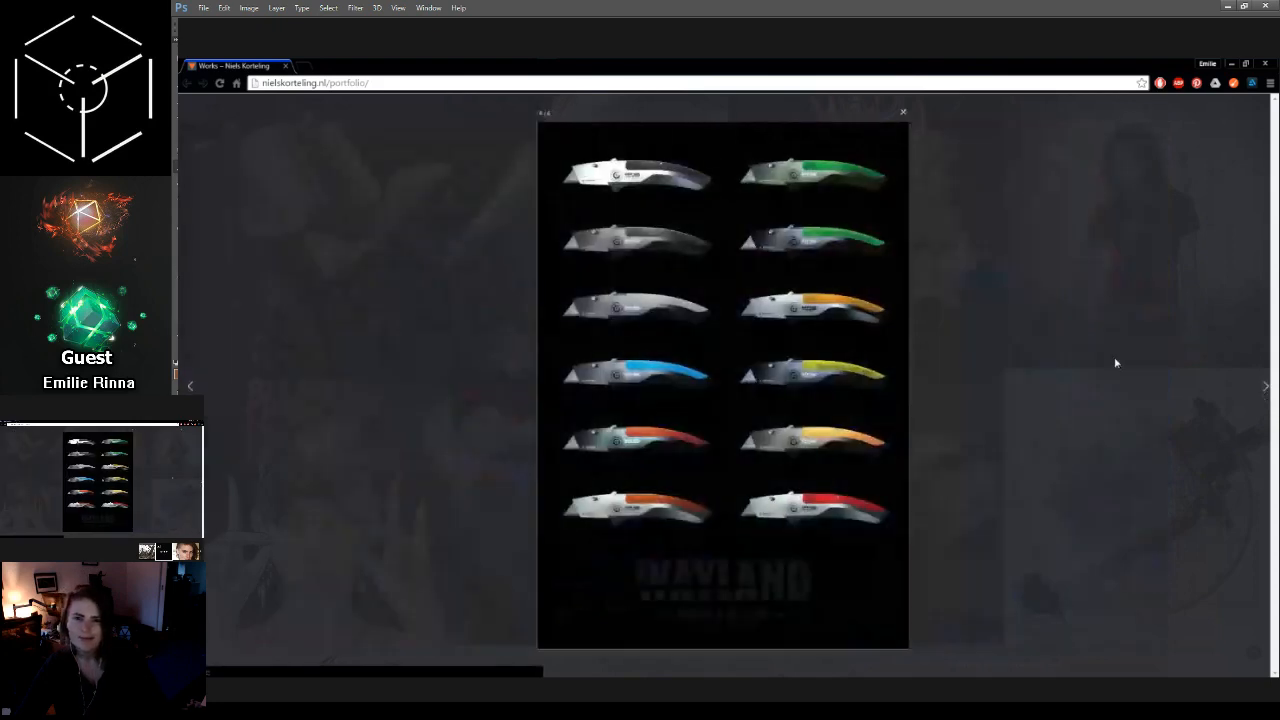
{"action": "left_click", "coordinate": [1264, 396]}
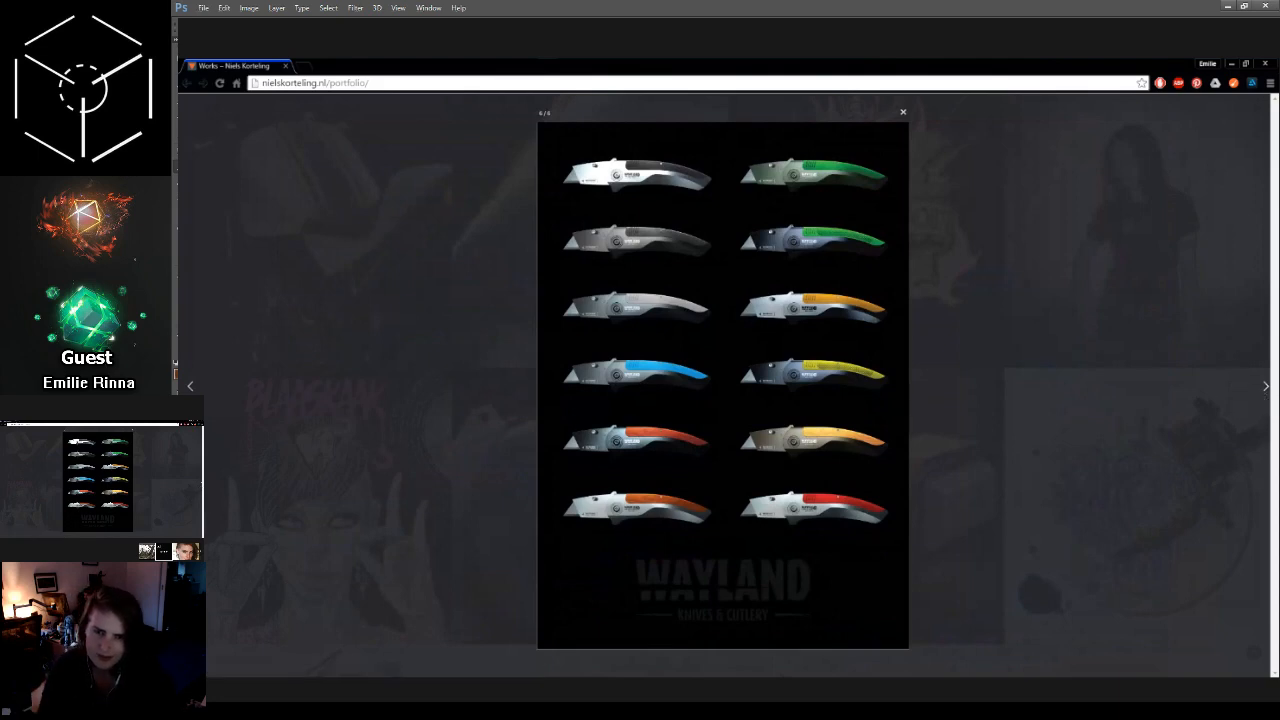
{"action": "left_click", "coordinate": [1267, 387]}
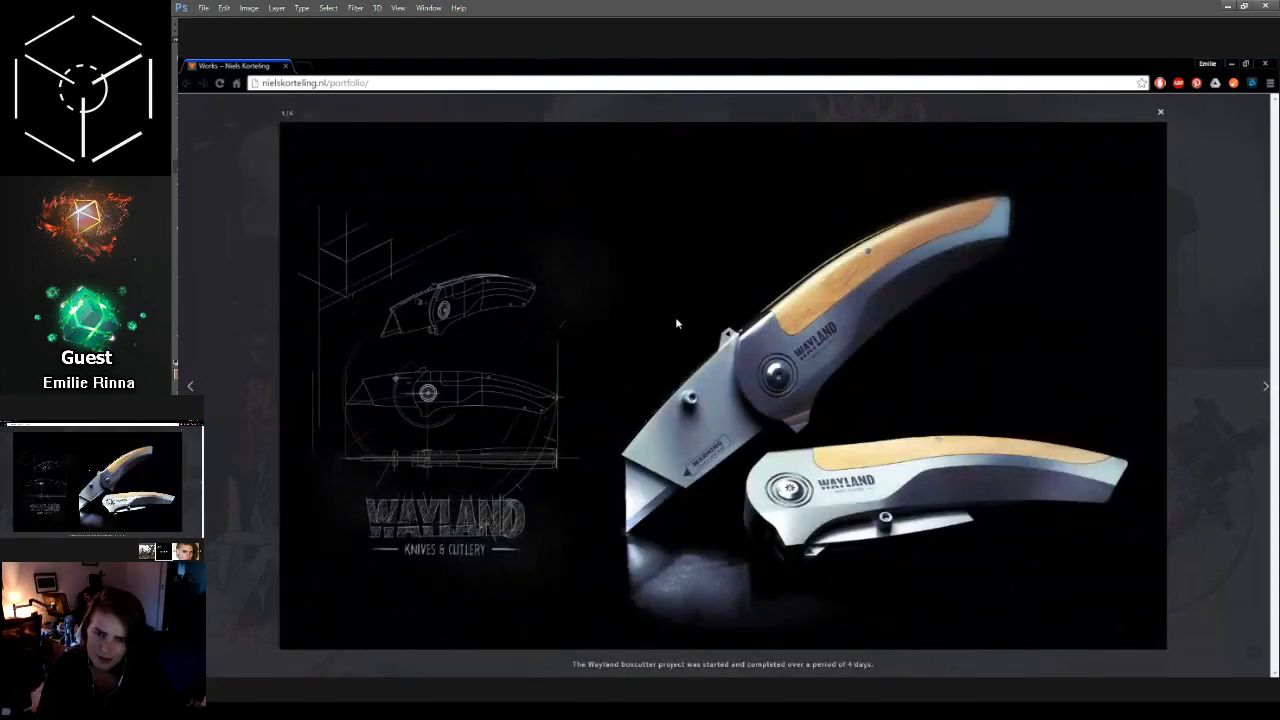
{"action": "left_click", "coordinate": [1160, 114]}
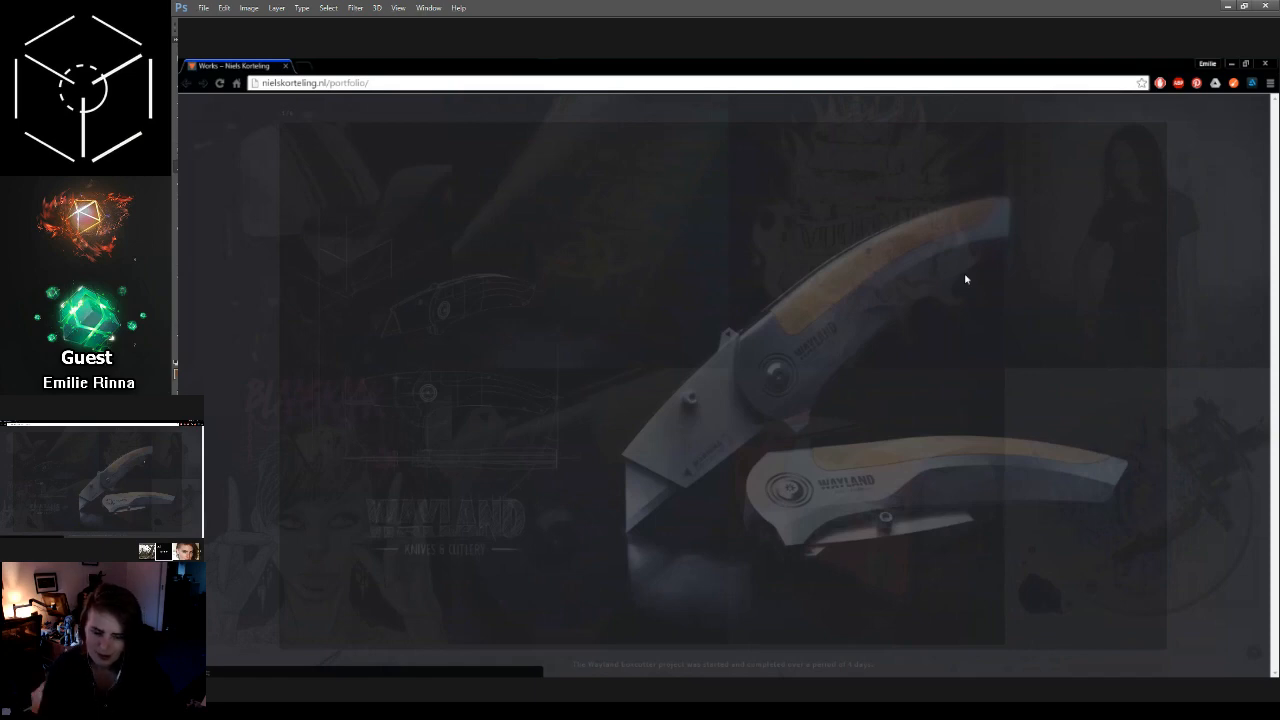
Step: Open the character project, examine the lineup of six outfit iterations and close the gallery
{"action": "left_click", "coordinate": [891, 394]}
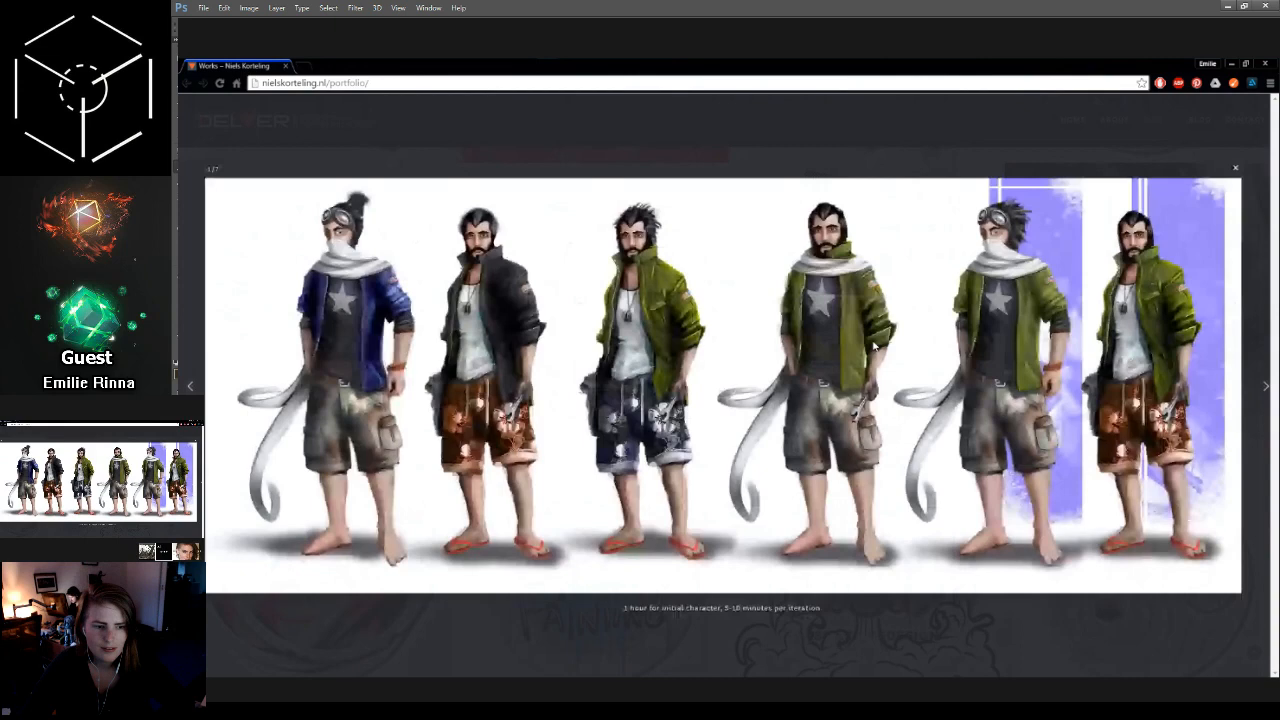
{"action": "left_click", "coordinate": [1265, 386]}
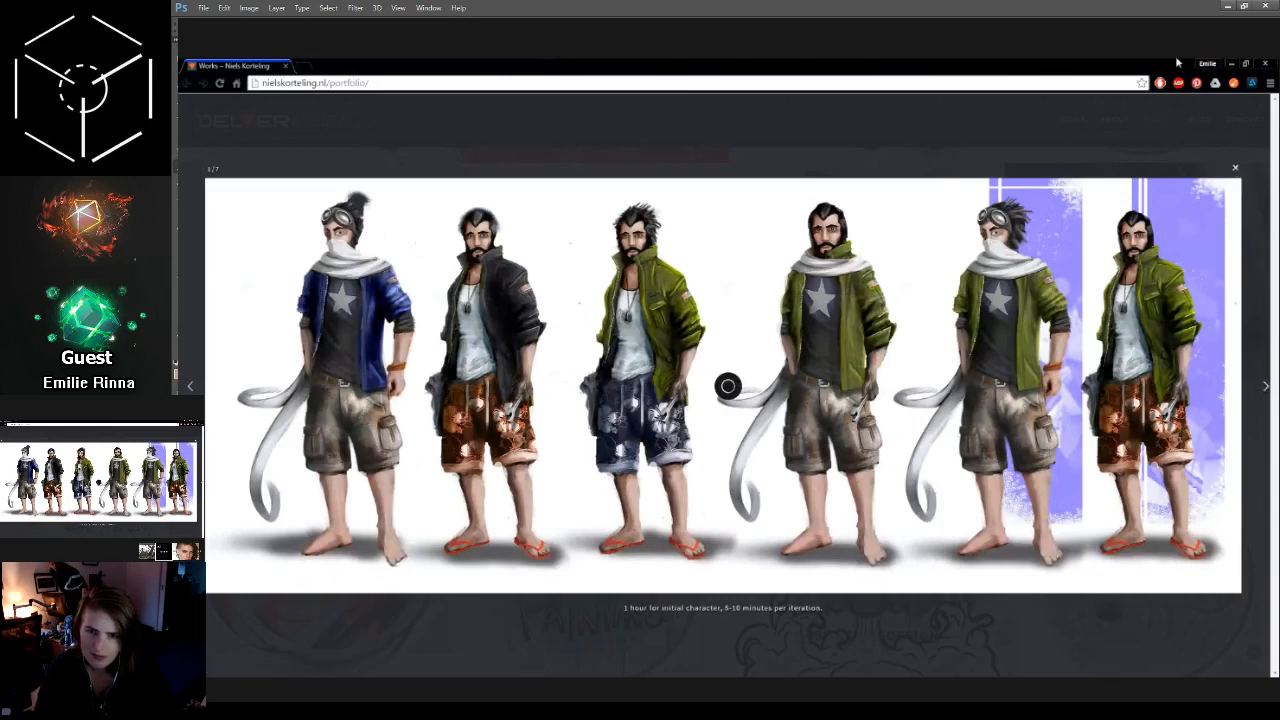
{"action": "mouse_move", "coordinate": [1198, 67]}
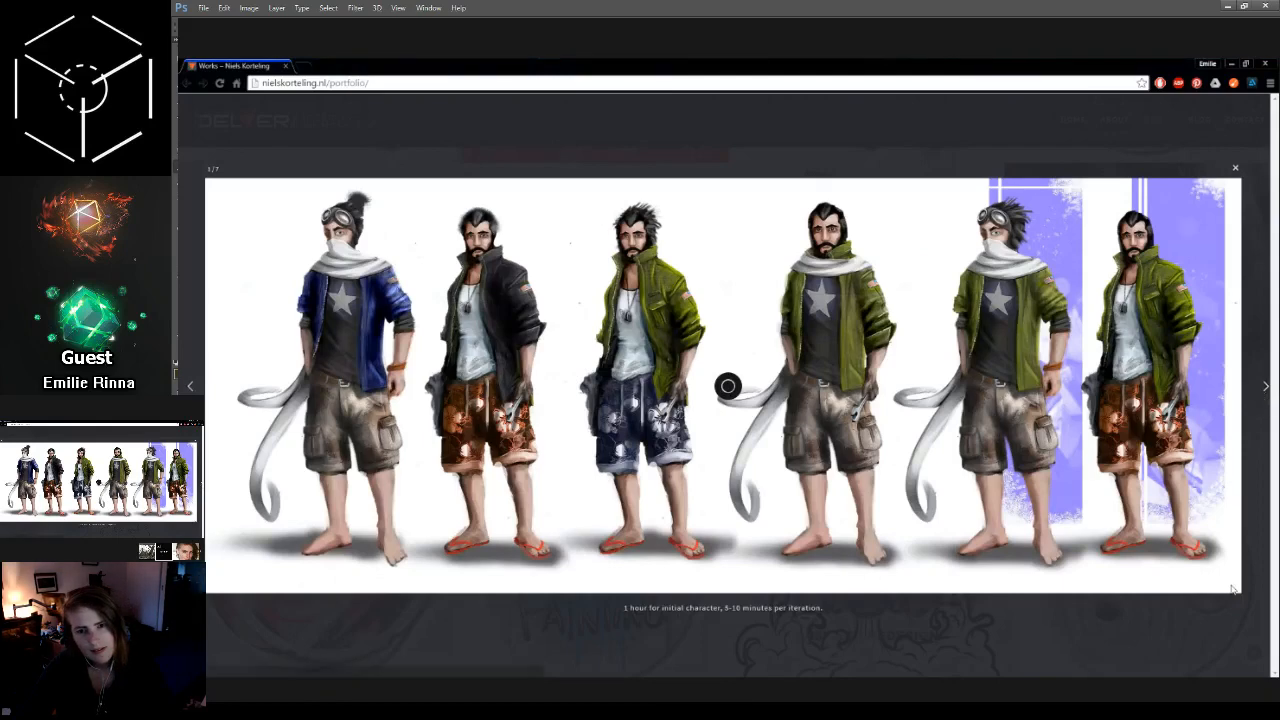
{"action": "left_click", "coordinate": [1166, 608]}
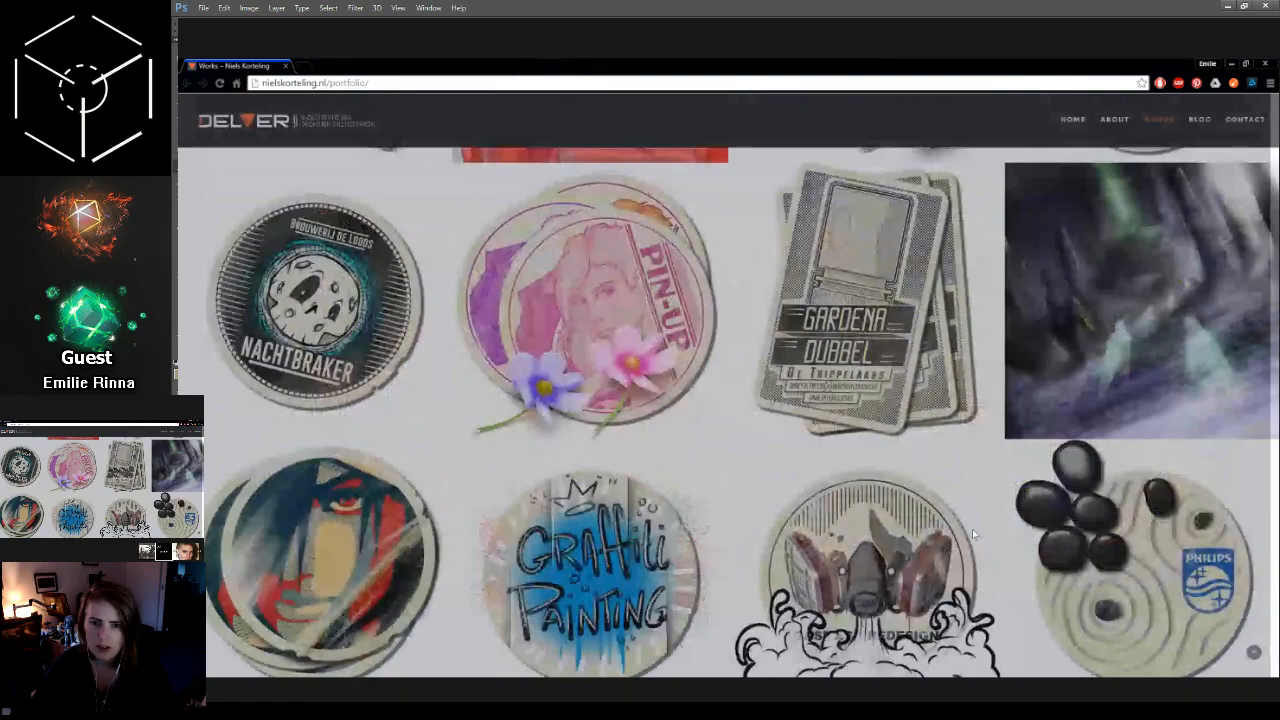
Step: Page through the Inktober project's ink drawings from the hunched giant to the skeletal astronaut and close the gallery
{"action": "left_click", "coordinate": [1177, 367]}
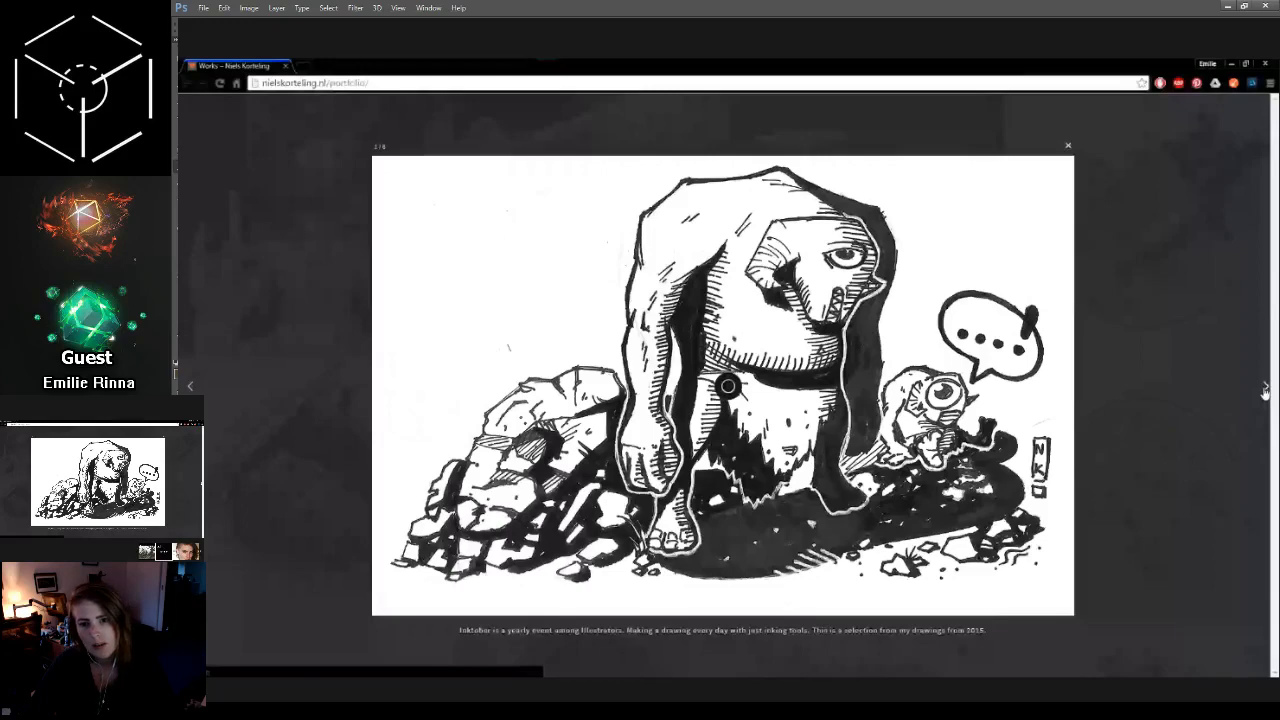
{"action": "left_click", "coordinate": [1265, 389]}
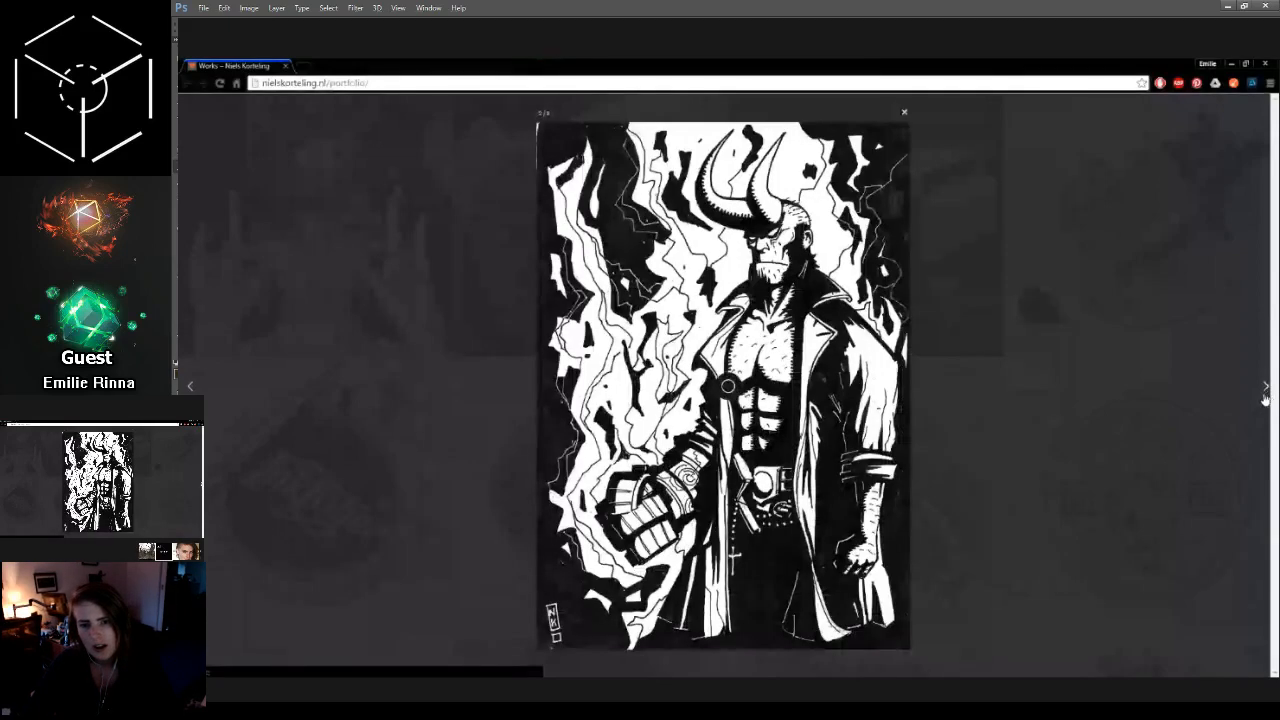
{"action": "left_click", "coordinate": [1248, 387]}
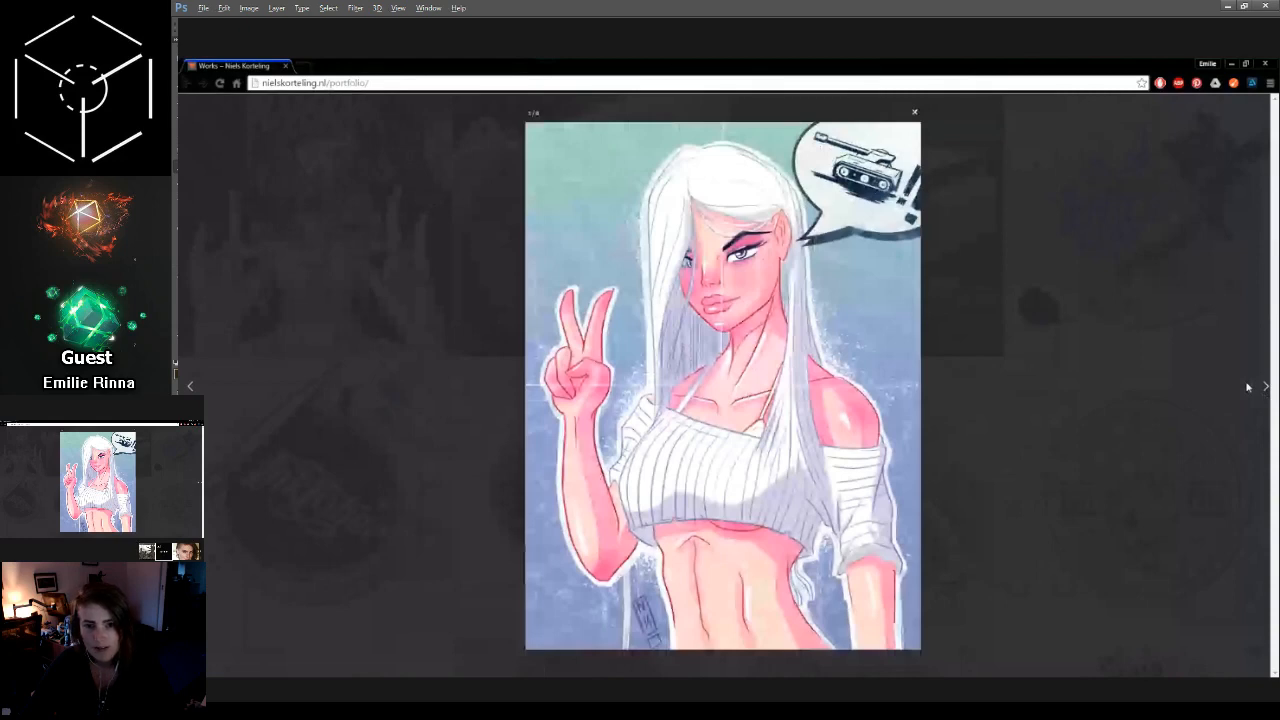
{"action": "left_click", "coordinate": [1257, 390]}
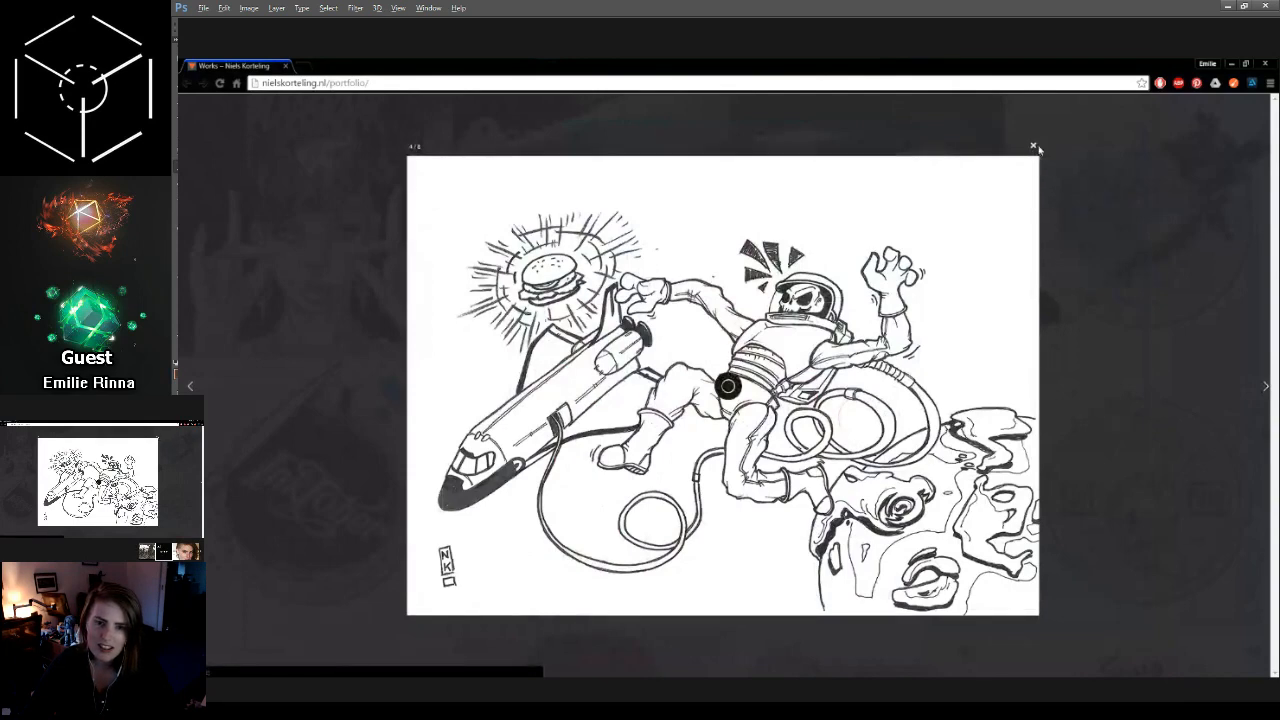
{"action": "left_click", "coordinate": [1035, 147]}
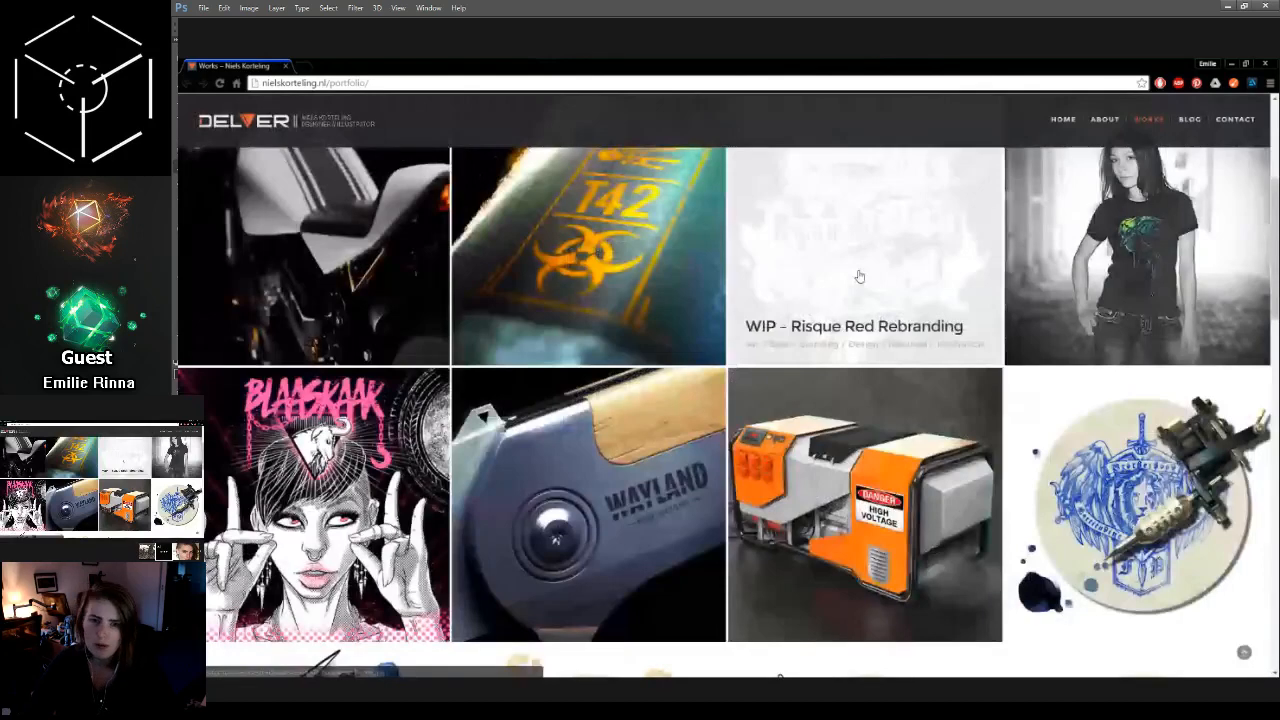
Step: Browse the project grid, open the Gardena Dubbel beer visualization and close its image
{"action": "scroll", "coordinate": [858, 276], "scroll_direction": "up", "scroll_amount": 2}
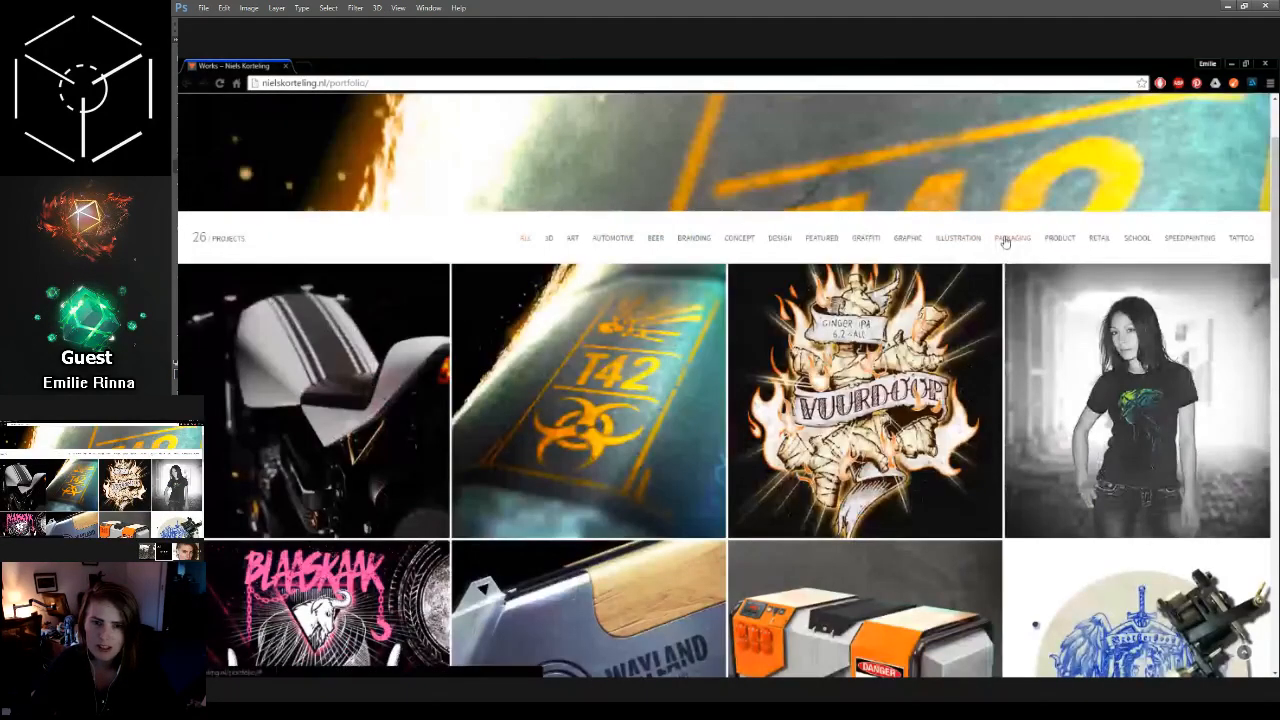
{"action": "scroll", "coordinate": [1137, 243], "scroll_direction": "down", "scroll_amount": 4}
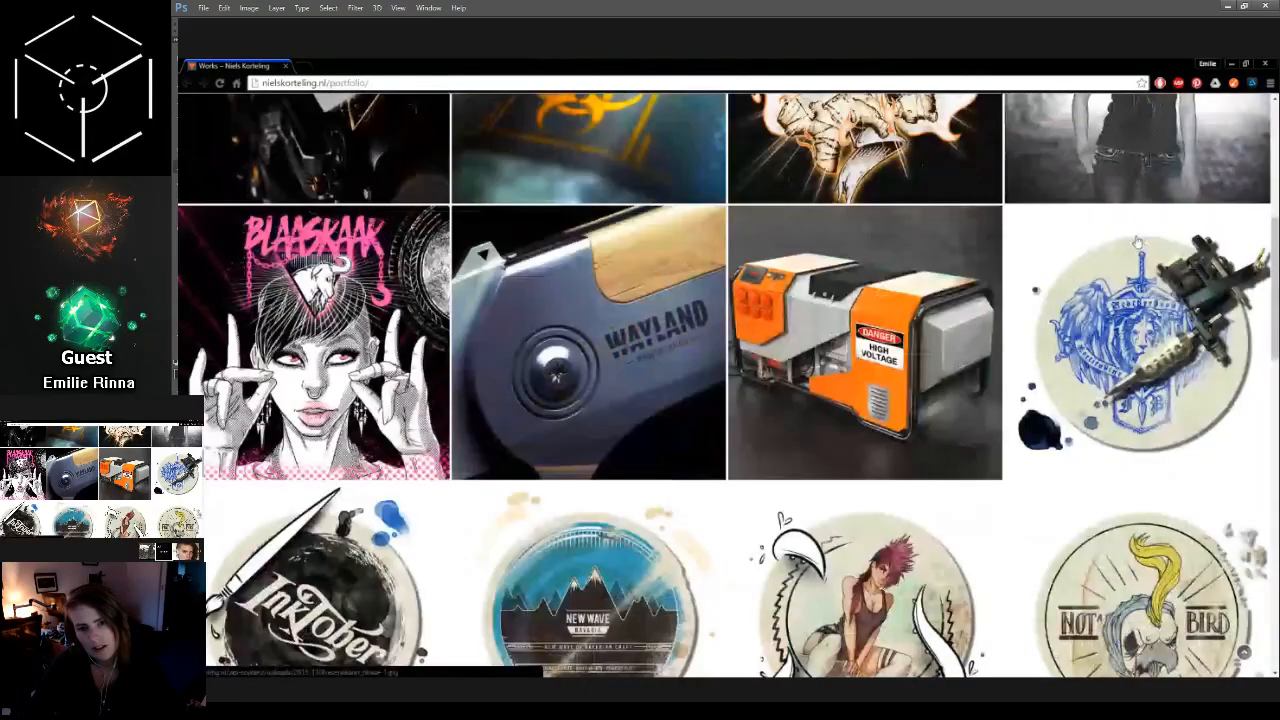
{"action": "scroll", "coordinate": [955, 311], "scroll_direction": "down", "scroll_amount": 10}
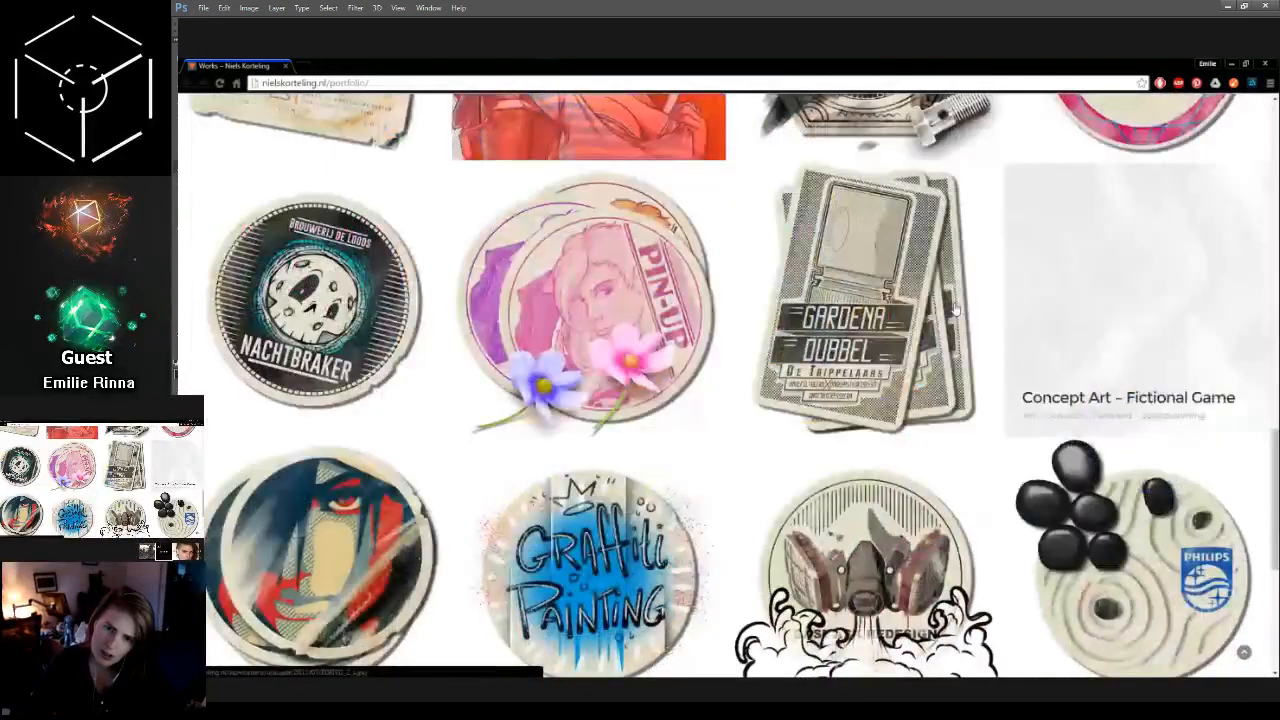
{"action": "left_click", "coordinate": [775, 284]}
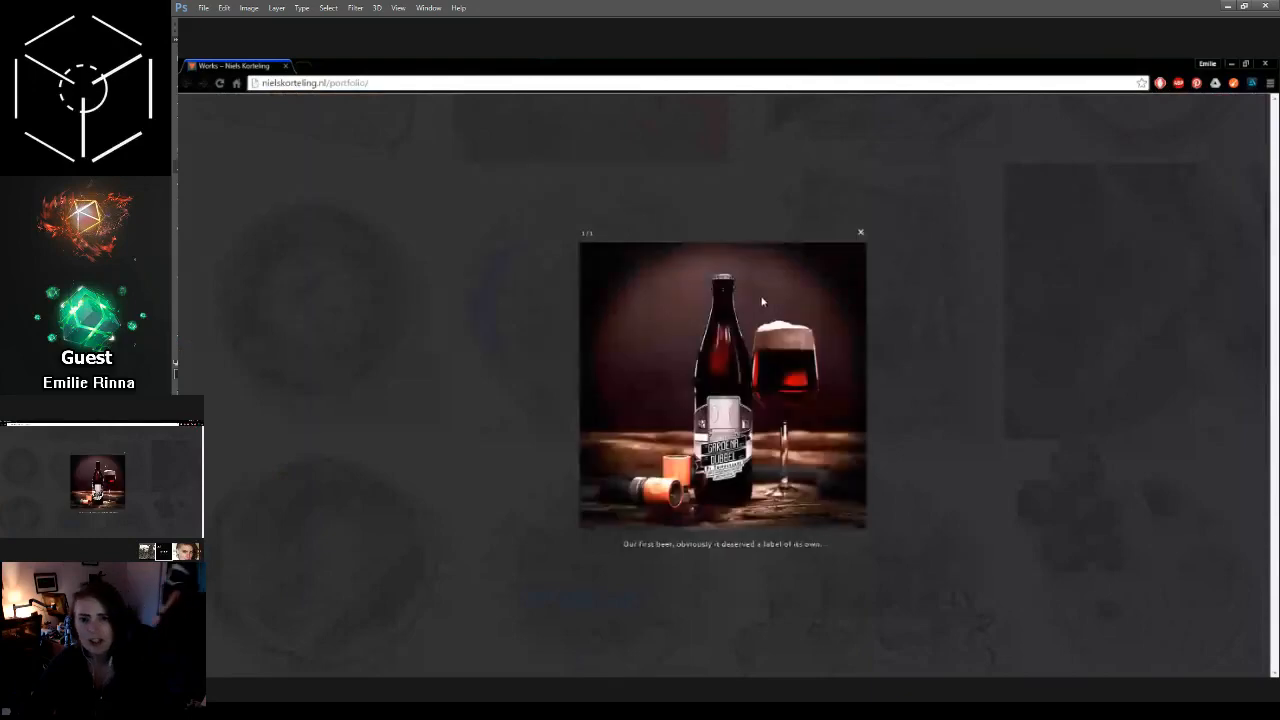
{"action": "left_click", "coordinate": [1039, 421]}
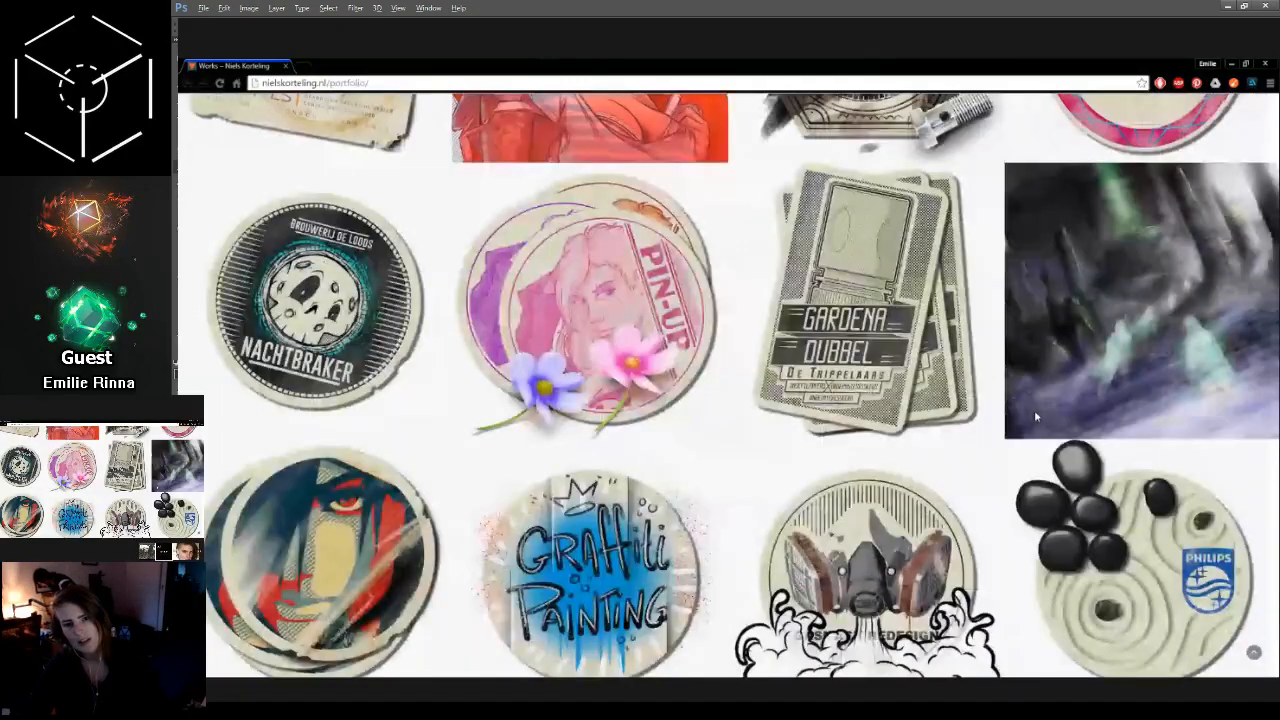
Step: Open the dust mask redesign project, review its exploded view, 3M mask, materials and production-method images, and close the gallery
{"action": "left_click", "coordinate": [832, 453]}
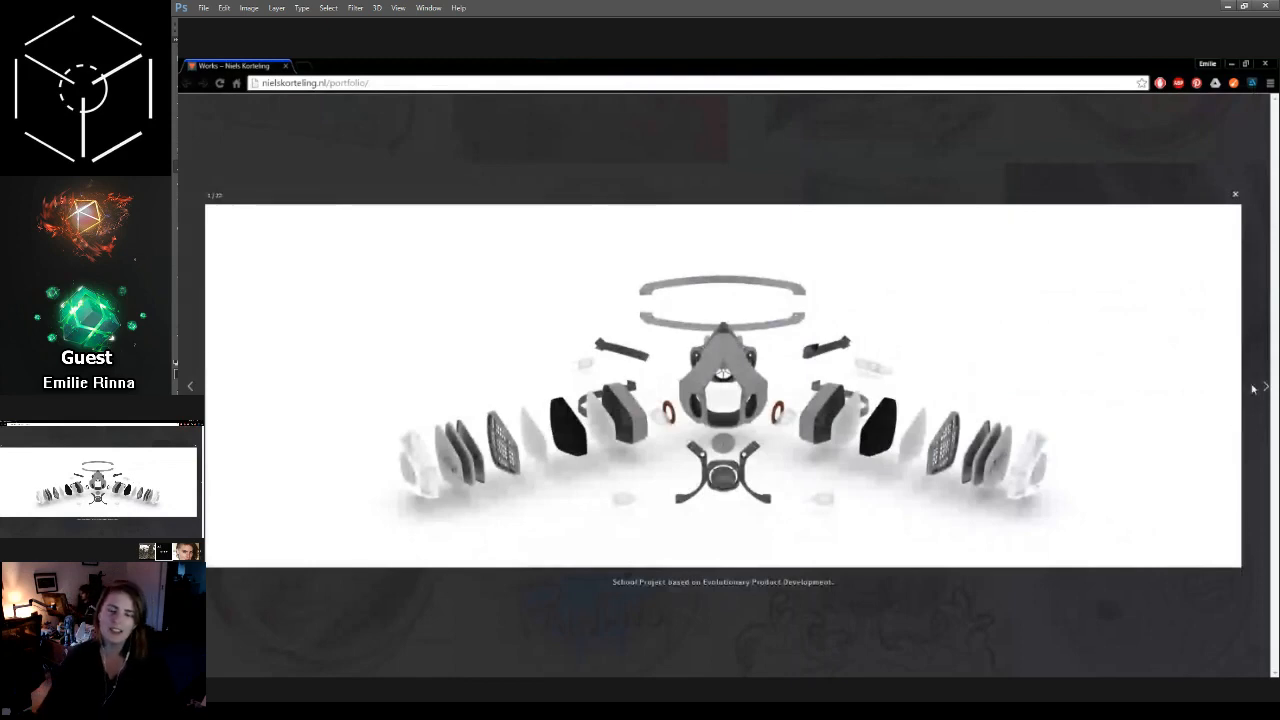
{"action": "left_click", "coordinate": [1264, 388]}
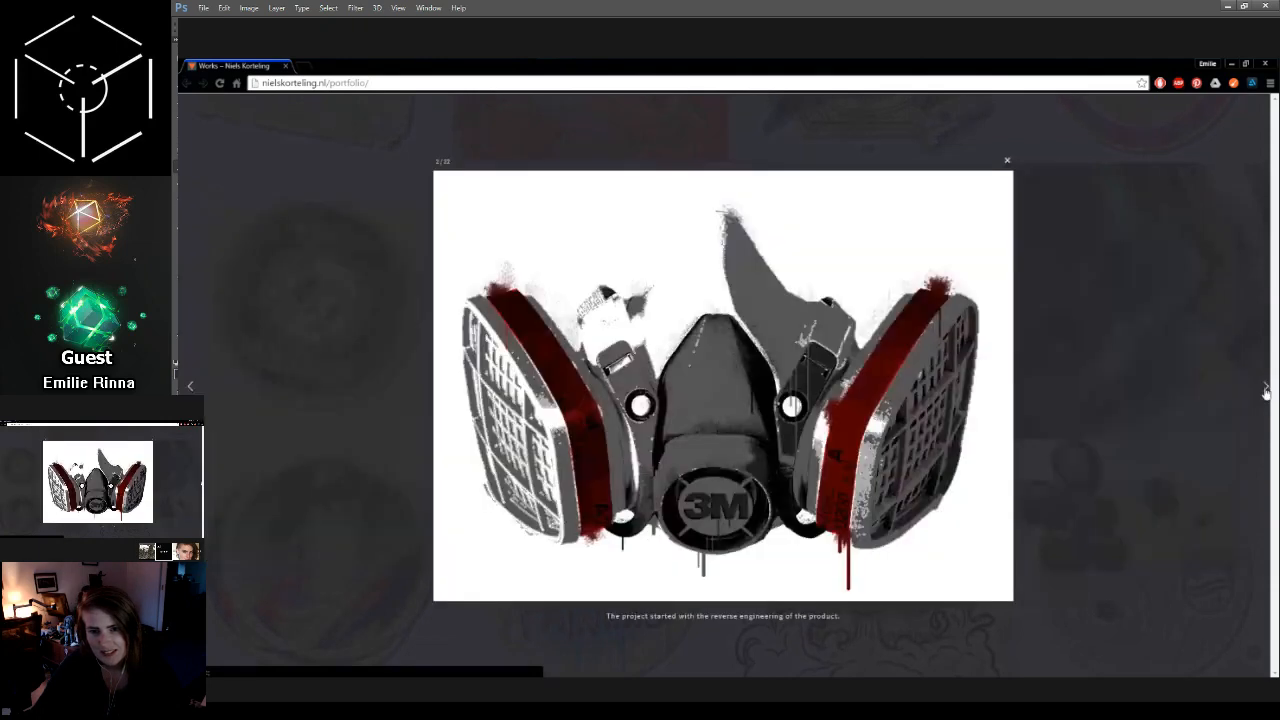
{"action": "left_click", "coordinate": [1264, 390]}
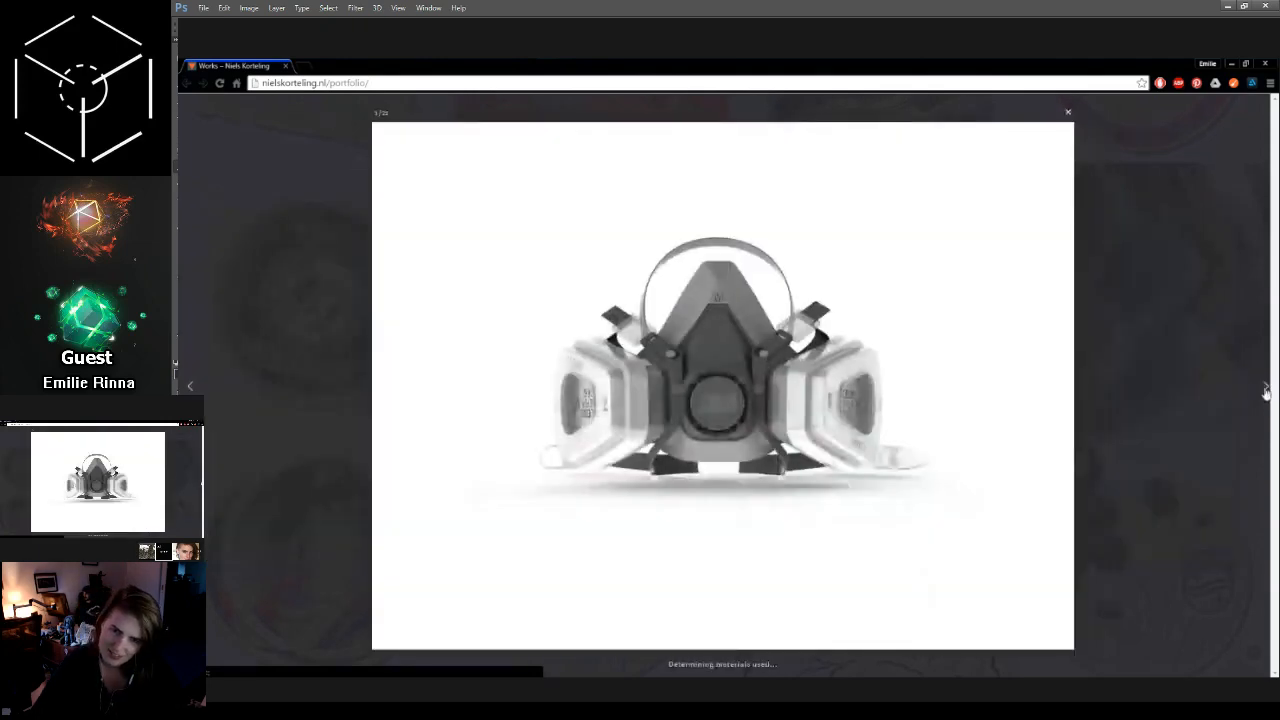
{"action": "left_click", "coordinate": [1264, 390]}
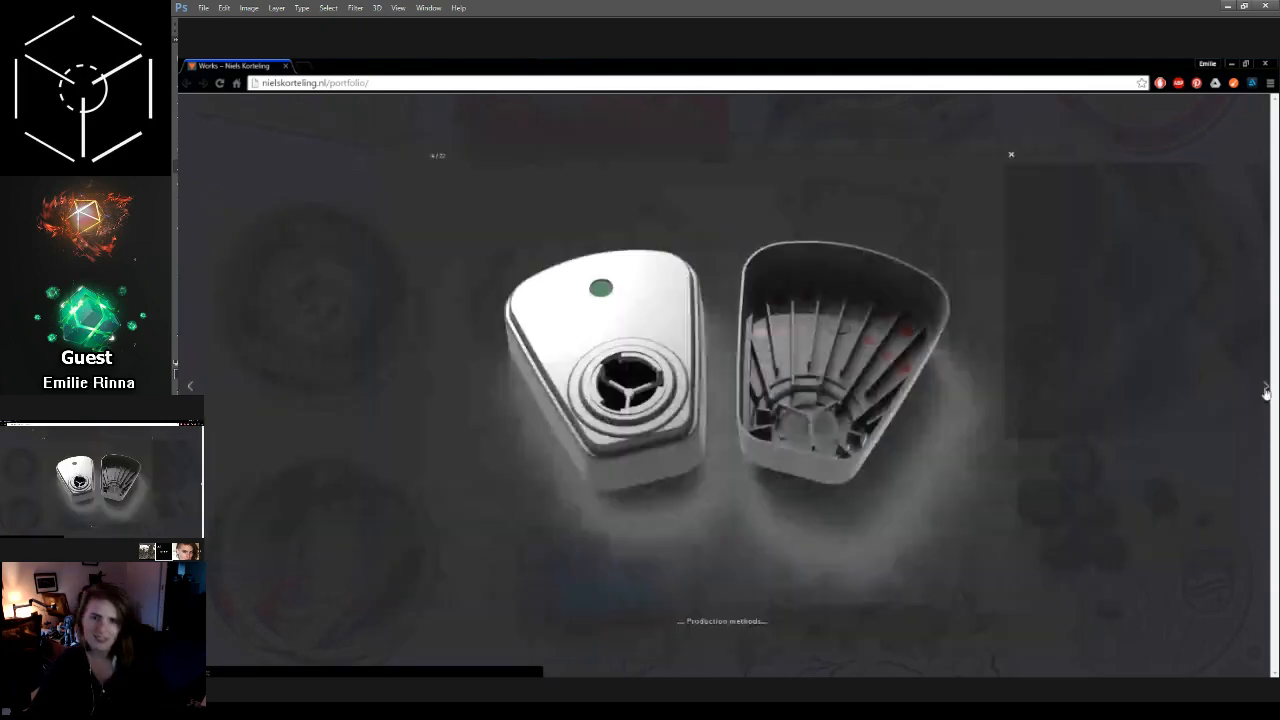
{"action": "left_click", "coordinate": [192, 386]}
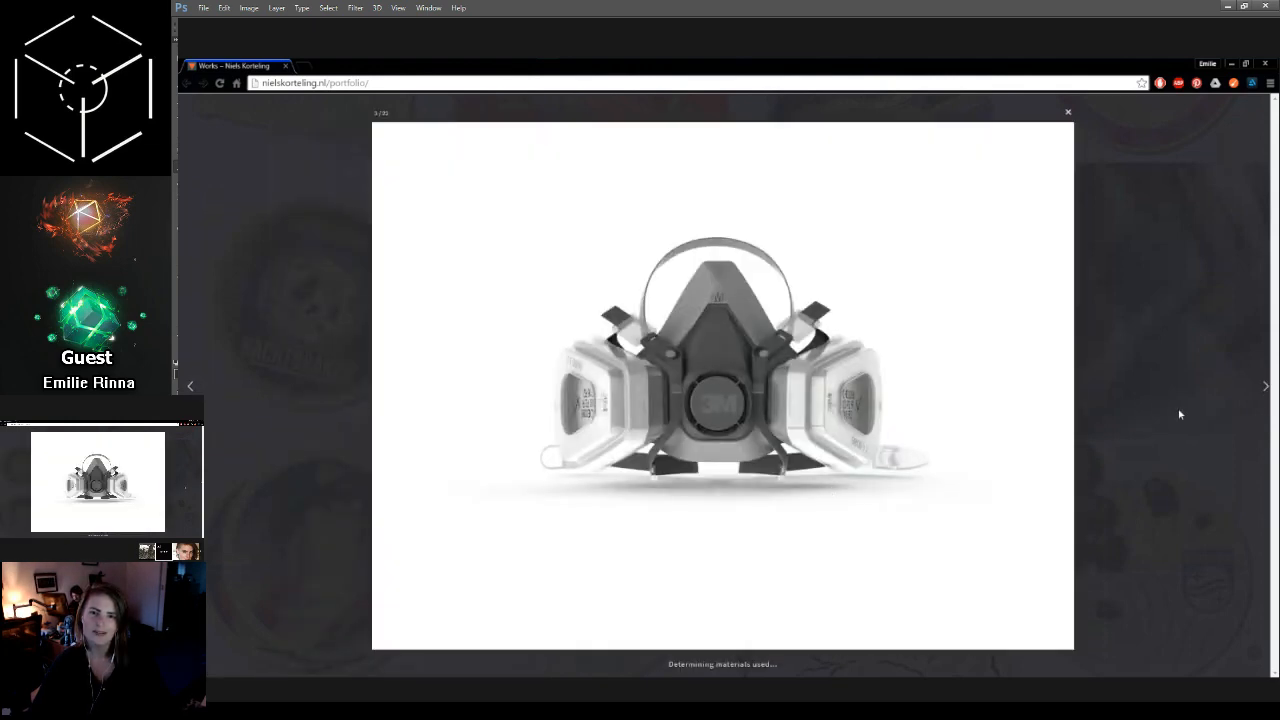
{"action": "left_click", "coordinate": [1260, 398]}
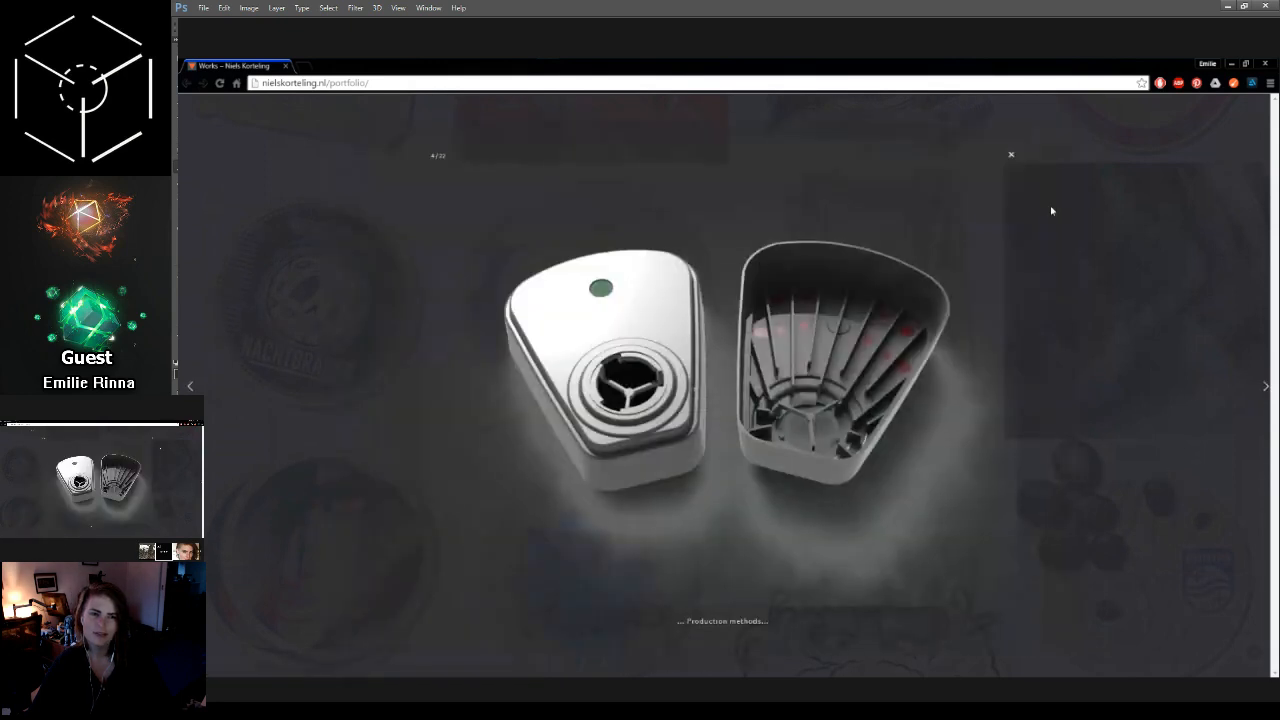
{"action": "left_click", "coordinate": [1011, 154]}
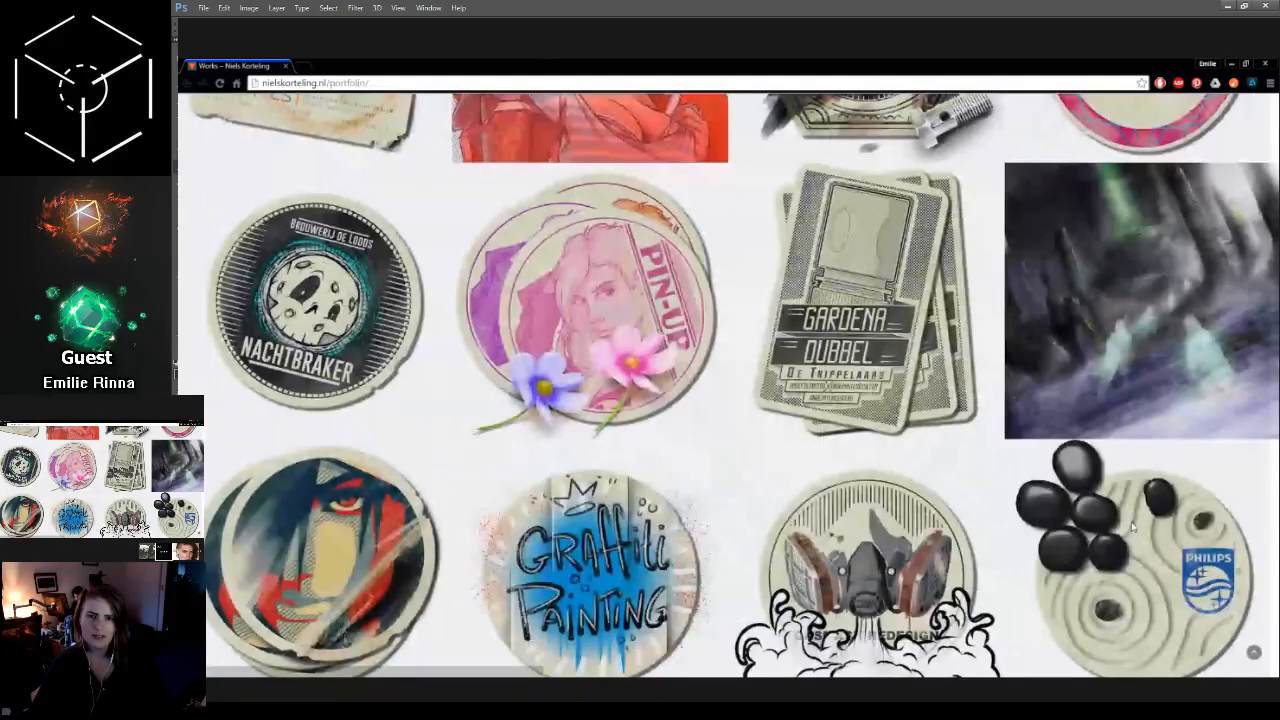
Step: Look over the remaining projects down to the end of the portfolio and return to the Works header
{"action": "scroll", "coordinate": [1133, 527], "scroll_direction": "down", "scroll_amount": 4}
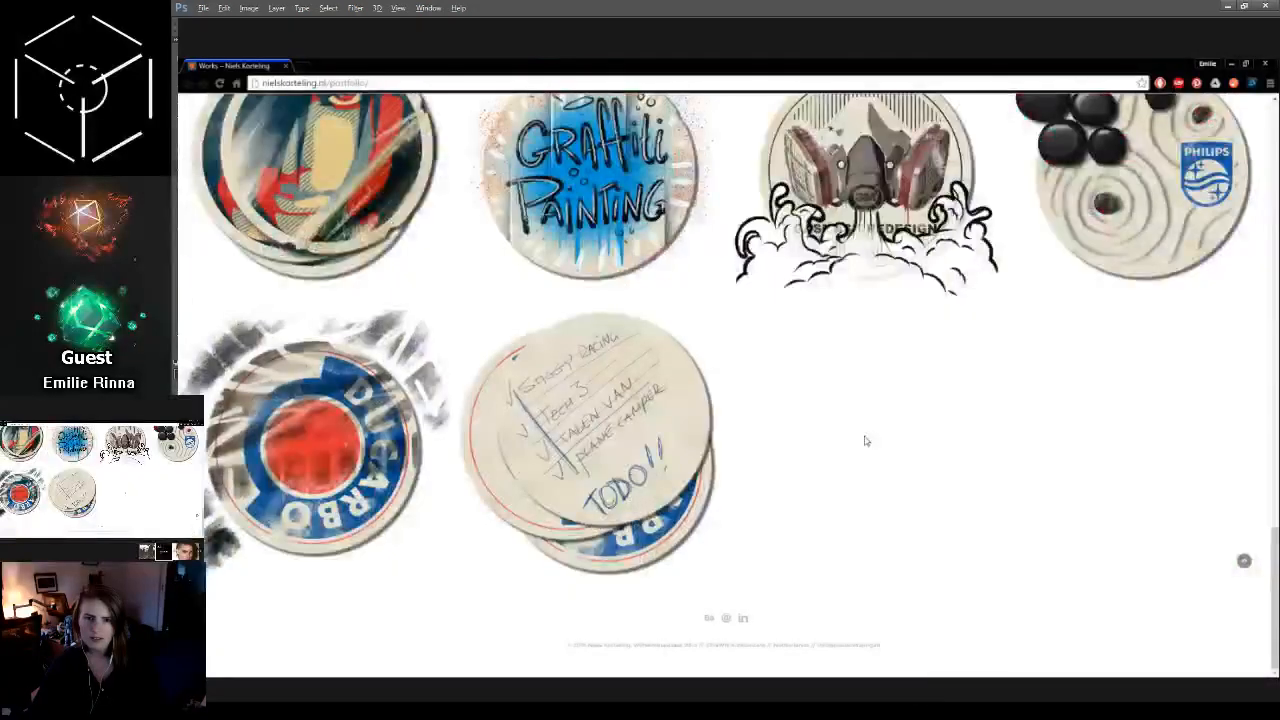
{"action": "scroll", "coordinate": [856, 435], "scroll_direction": "up", "scroll_amount": 1}
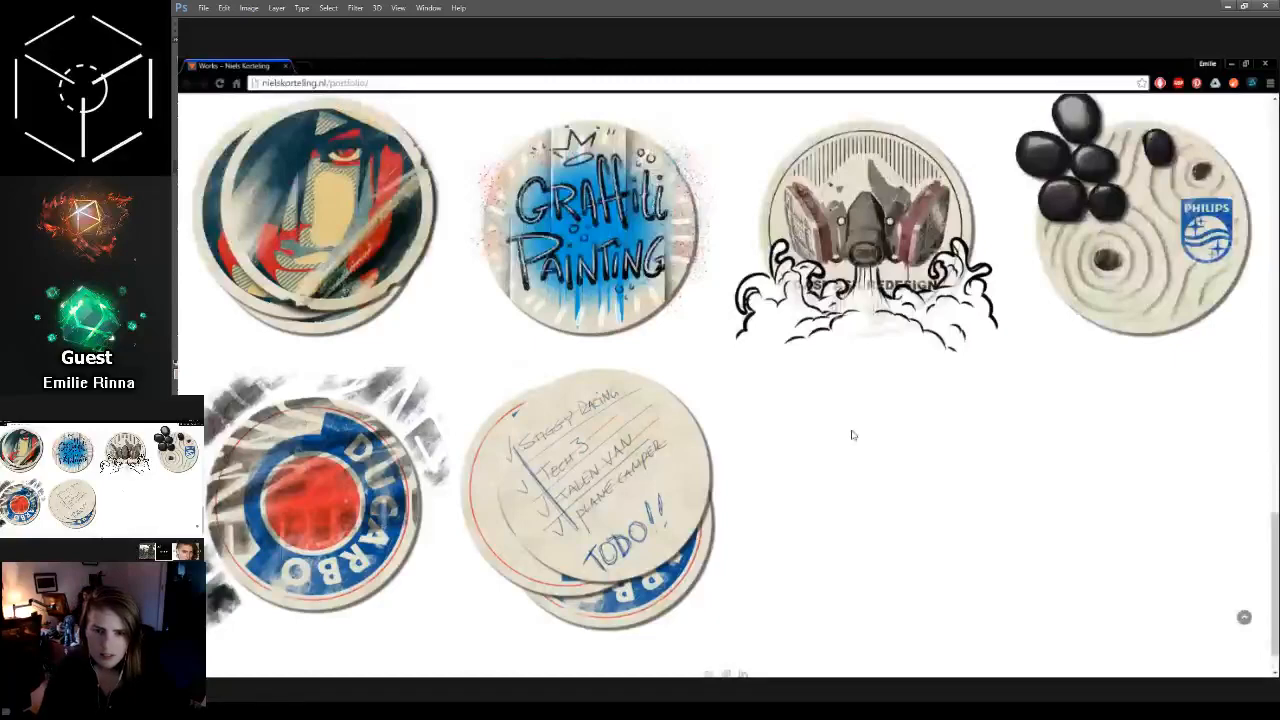
{"action": "scroll", "coordinate": [850, 433], "scroll_direction": "up", "scroll_amount": 5}
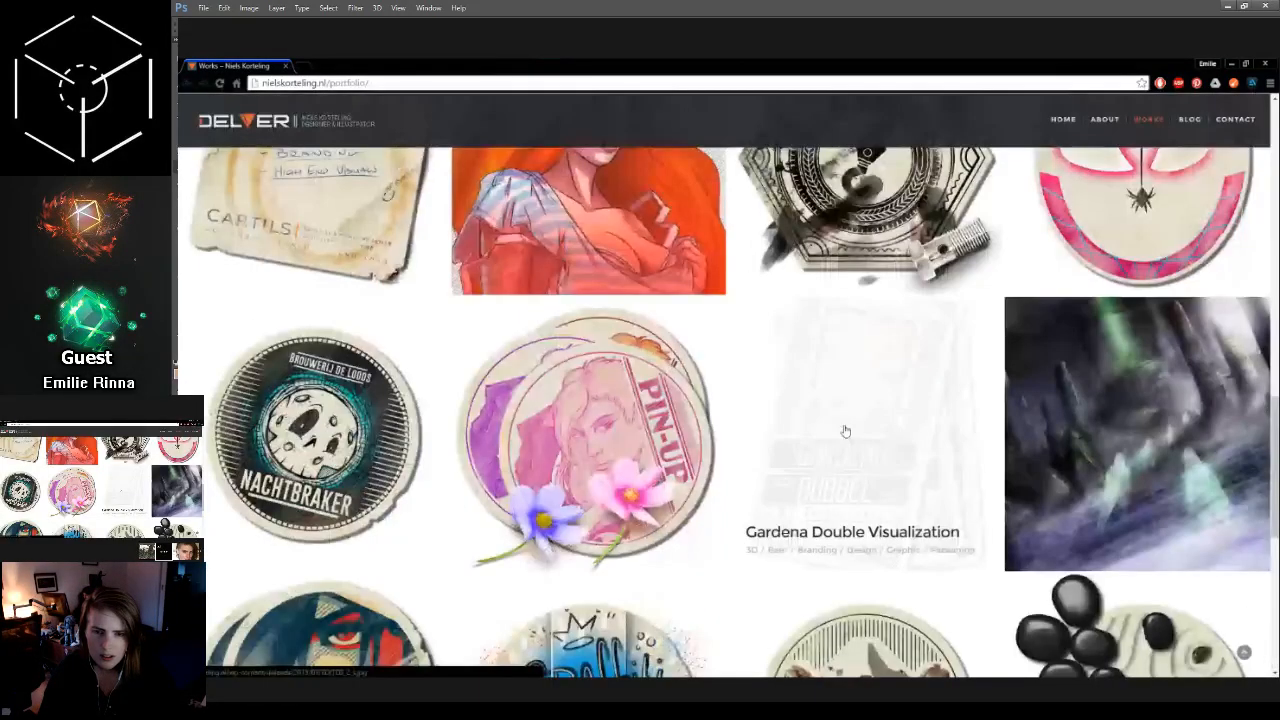
{"action": "scroll", "coordinate": [845, 431], "scroll_direction": "up", "scroll_amount": 8}
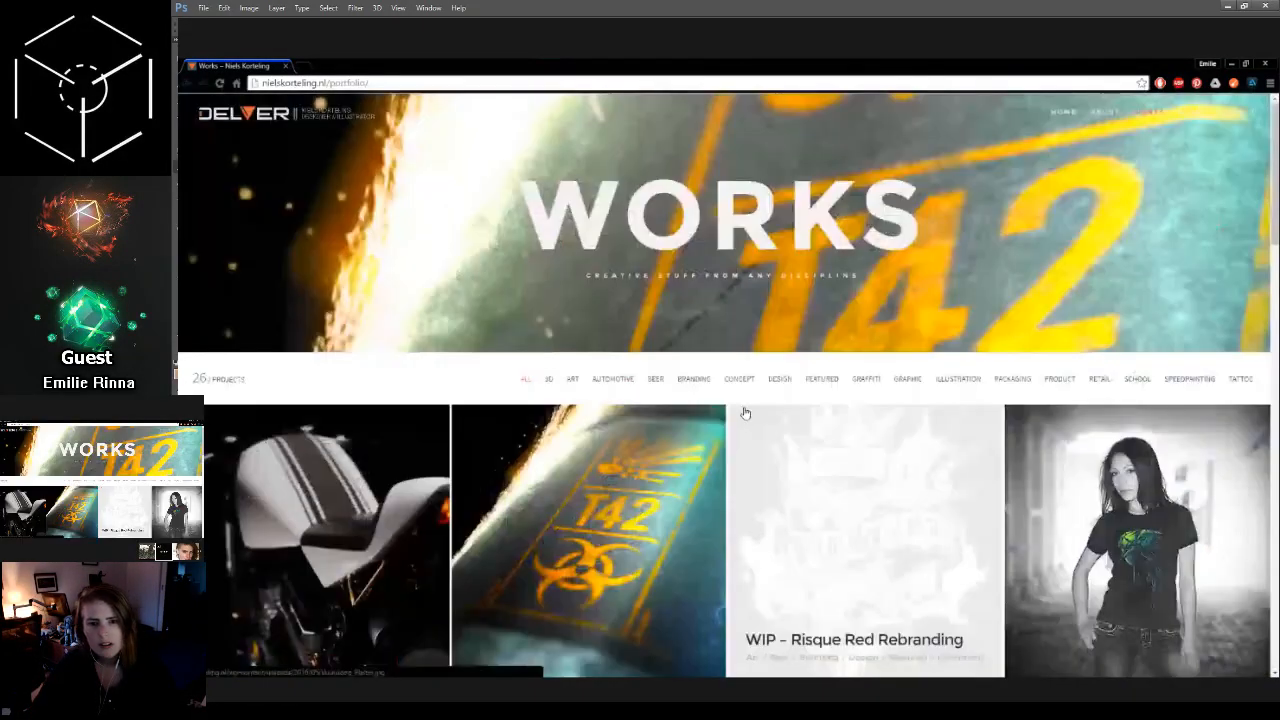
{"action": "scroll", "coordinate": [740, 420], "scroll_direction": "down", "scroll_amount": 4}
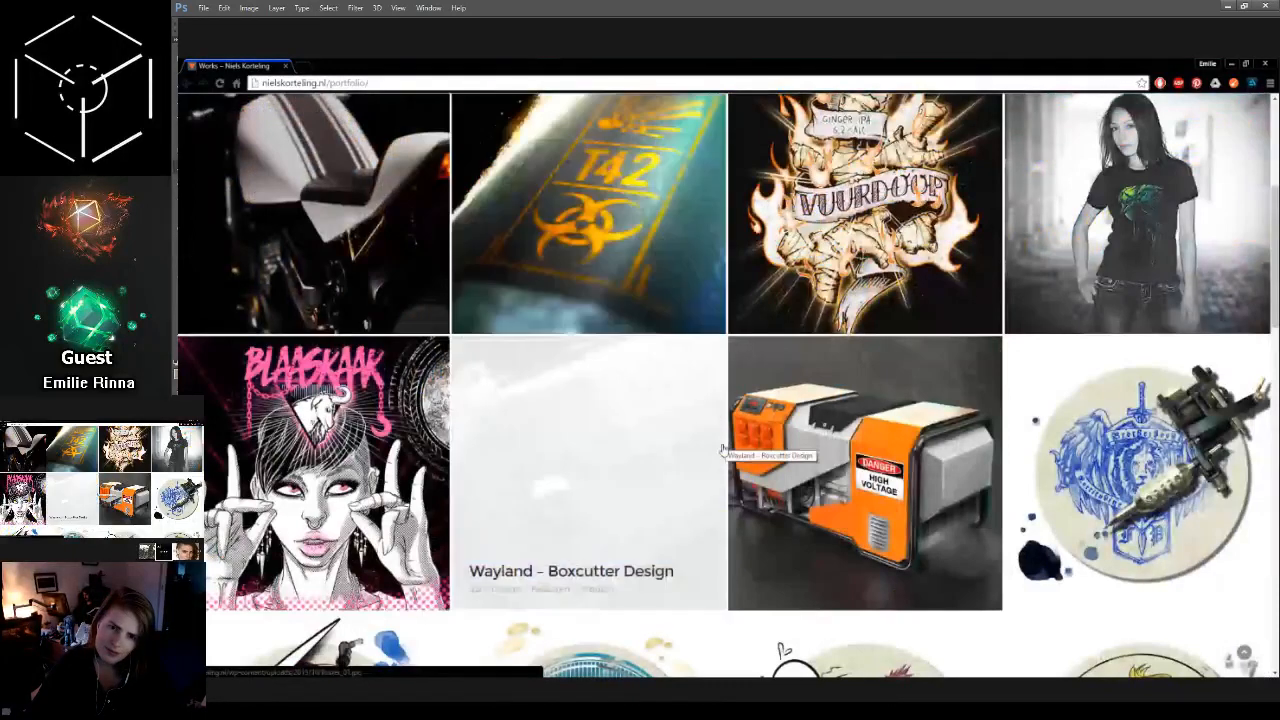
{"action": "scroll", "coordinate": [725, 440], "scroll_direction": "up", "scroll_amount": 4}
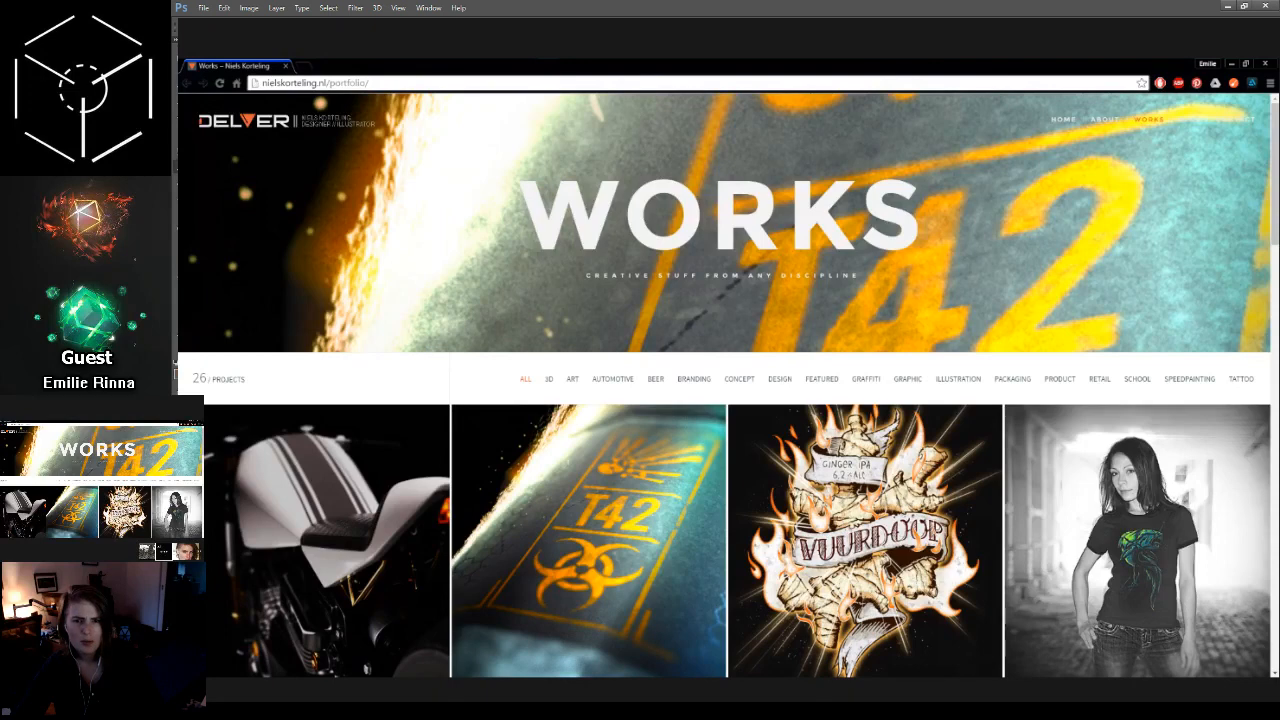
{"action": "key", "text": "ctrl+n"}
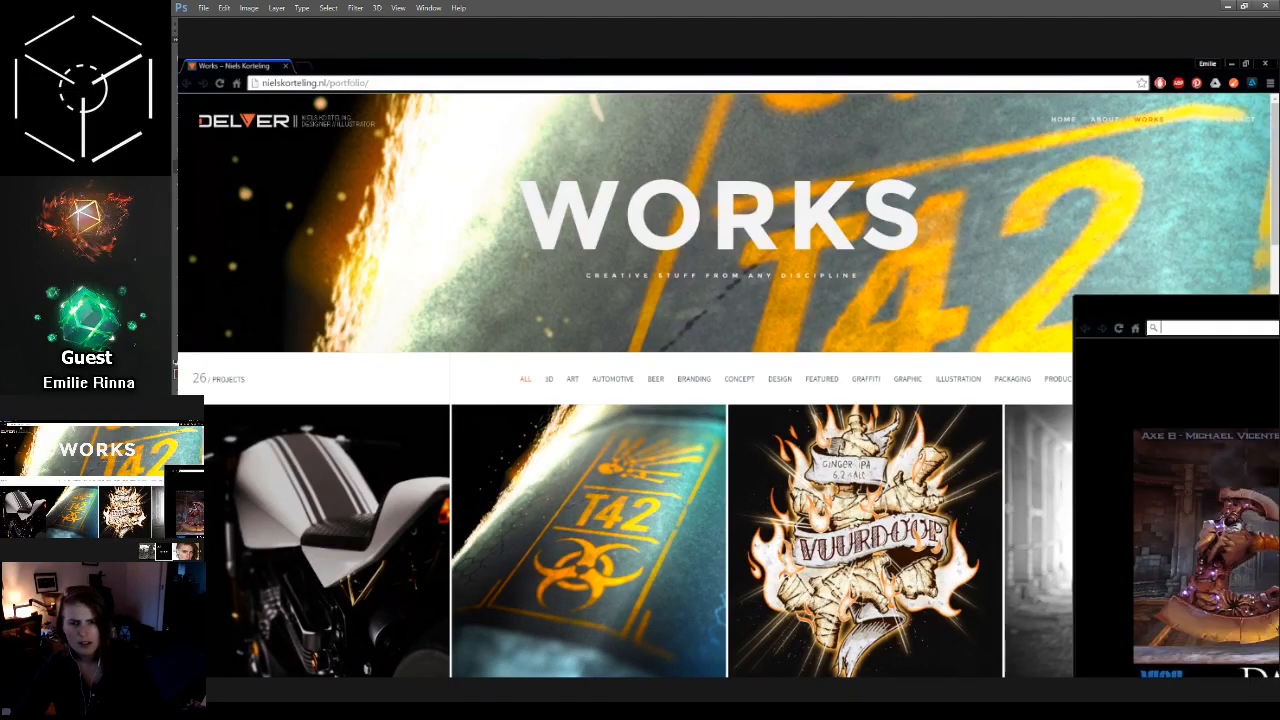
{"action": "key", "text": "ctrl+w"}
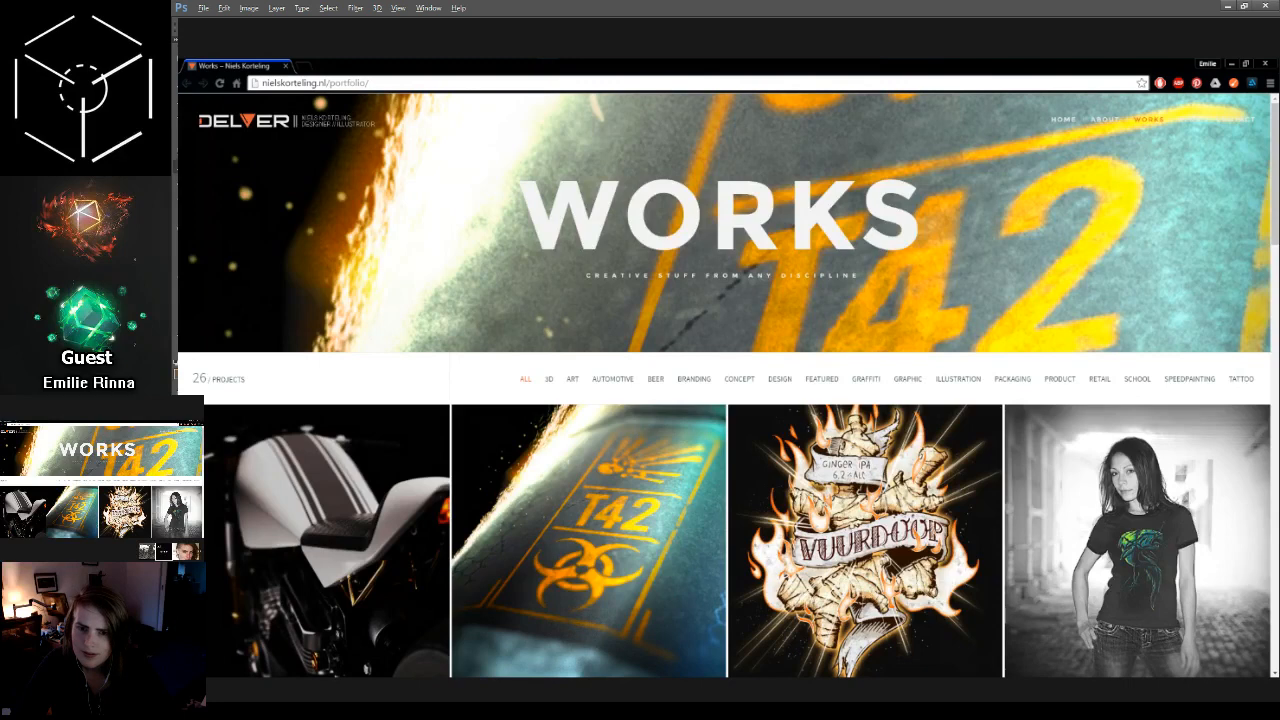
Step: Switch to the dead-forest render in Photoshop and toggle Layer 1's colour map on and off, leaving it shown
{"action": "mouse_move", "coordinate": [178, 110]}
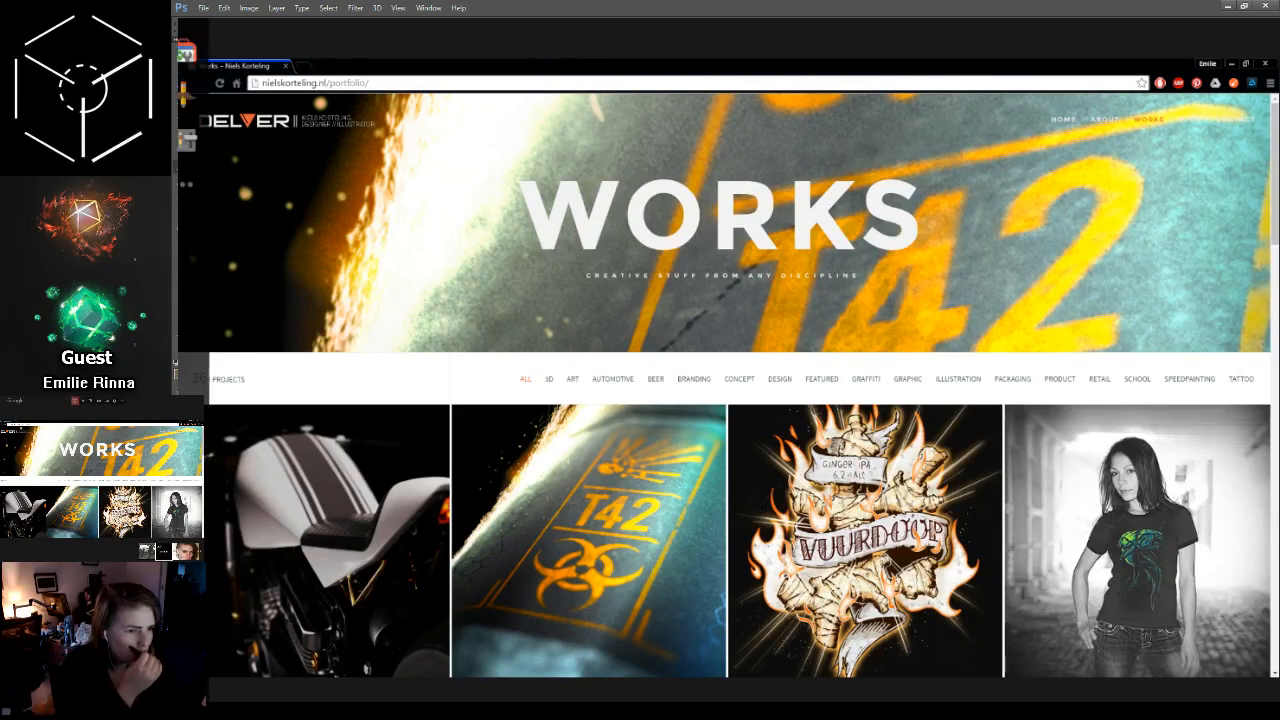
{"action": "key", "text": "alt+Tab"}
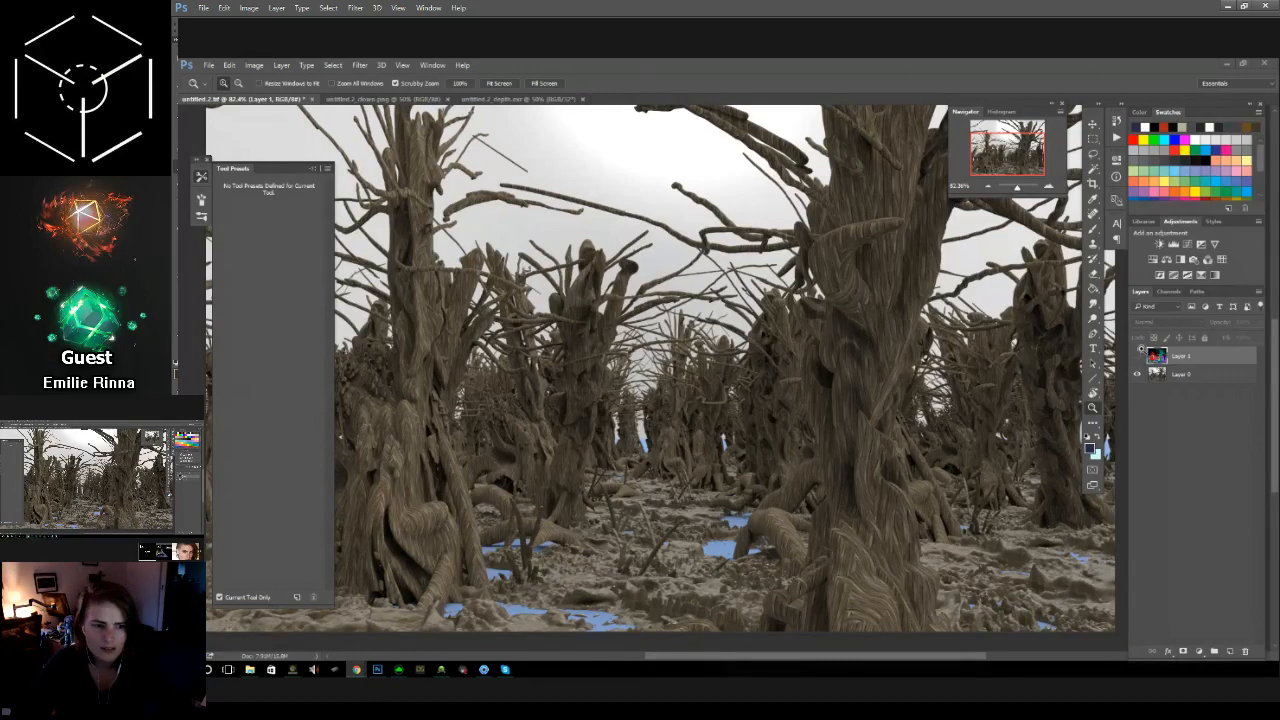
{"action": "left_click", "coordinate": [1137, 357]}
{"action": "left_click", "coordinate": [1137, 357]}
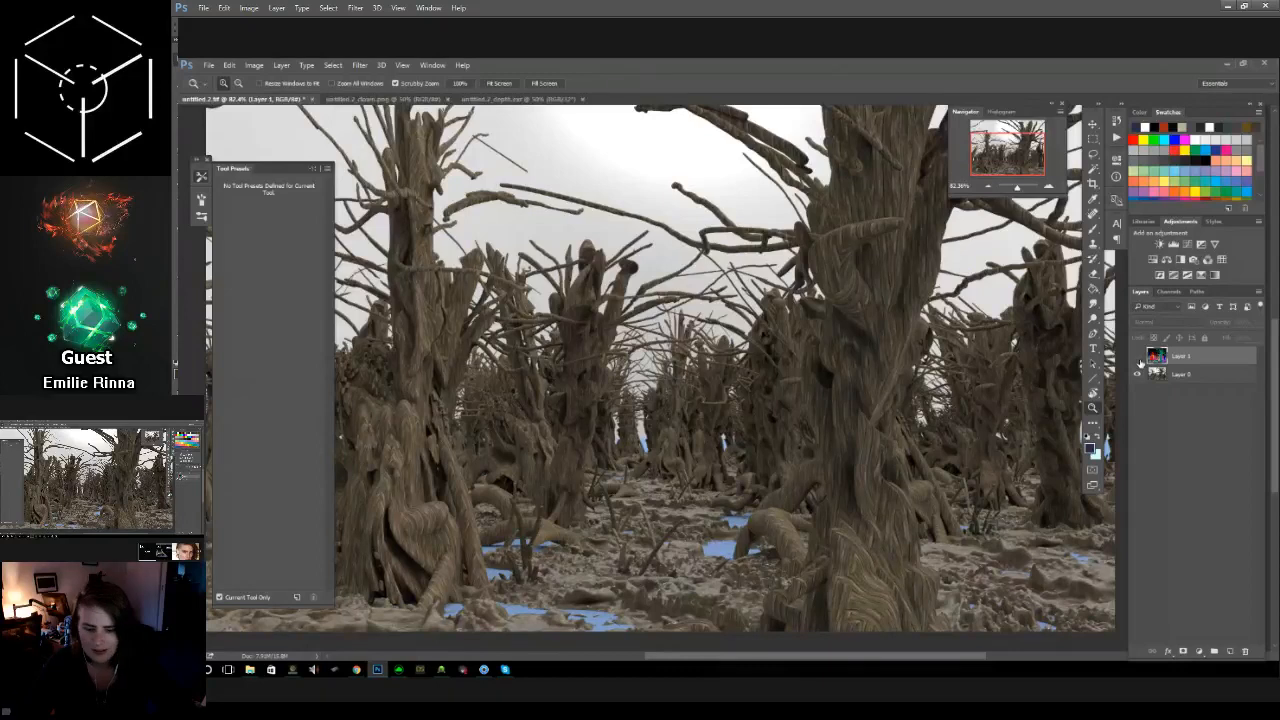
{"action": "left_click", "coordinate": [1138, 357]}
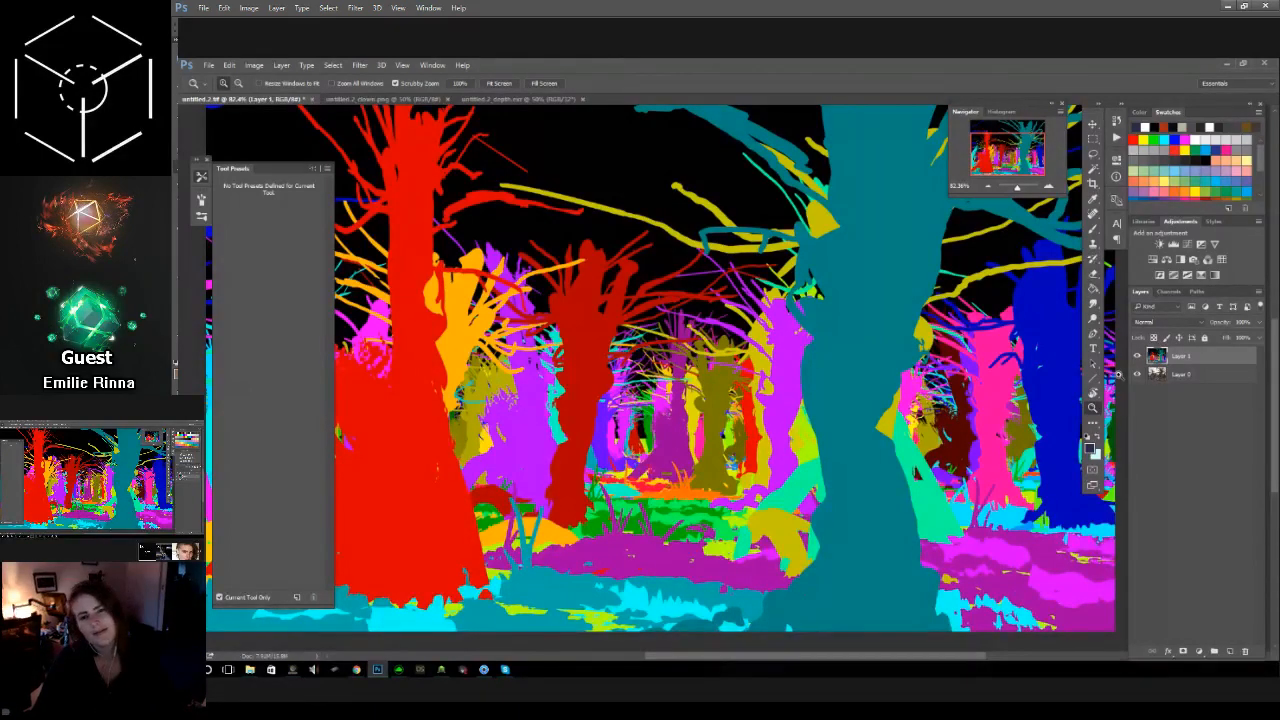
Step: Start a Color Range selection on Layer 1 and sample the dark red tree in the middle distance
{"action": "left_click", "coordinate": [334, 66]}
{"action": "left_click", "coordinate": [368, 177]}
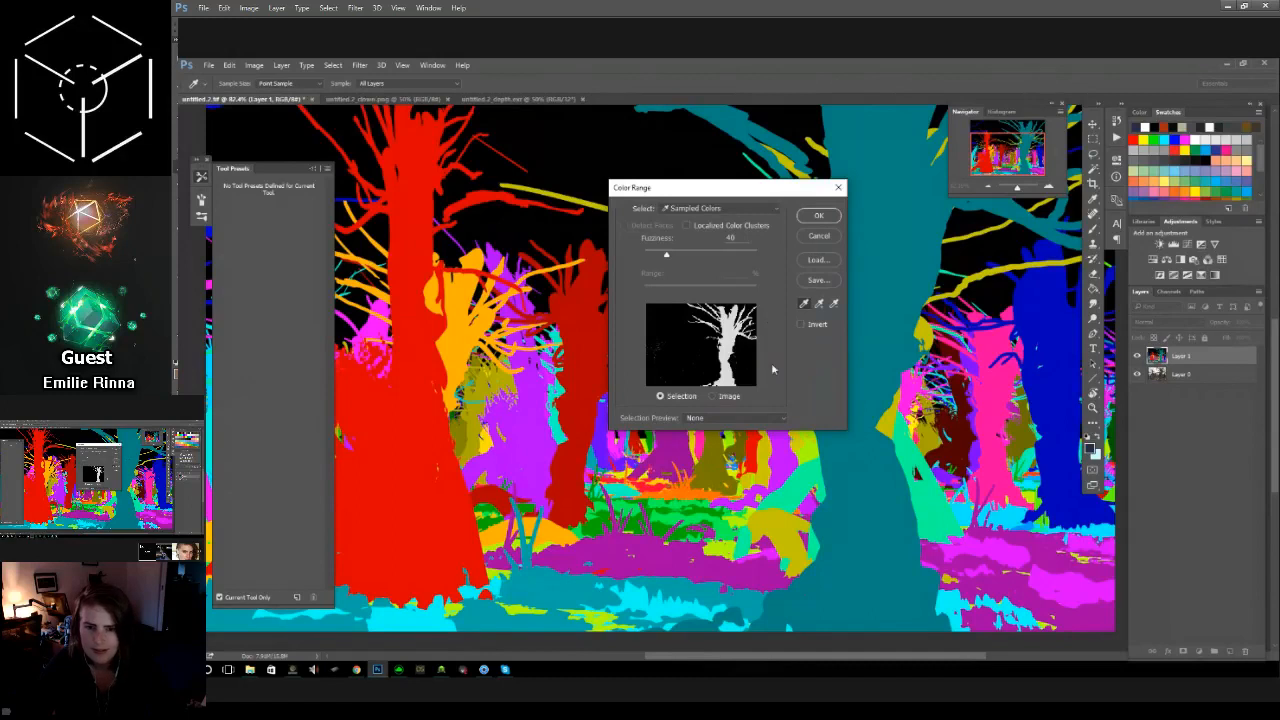
{"action": "left_click", "coordinate": [532, 442]}
{"action": "left_click", "coordinate": [567, 456]}
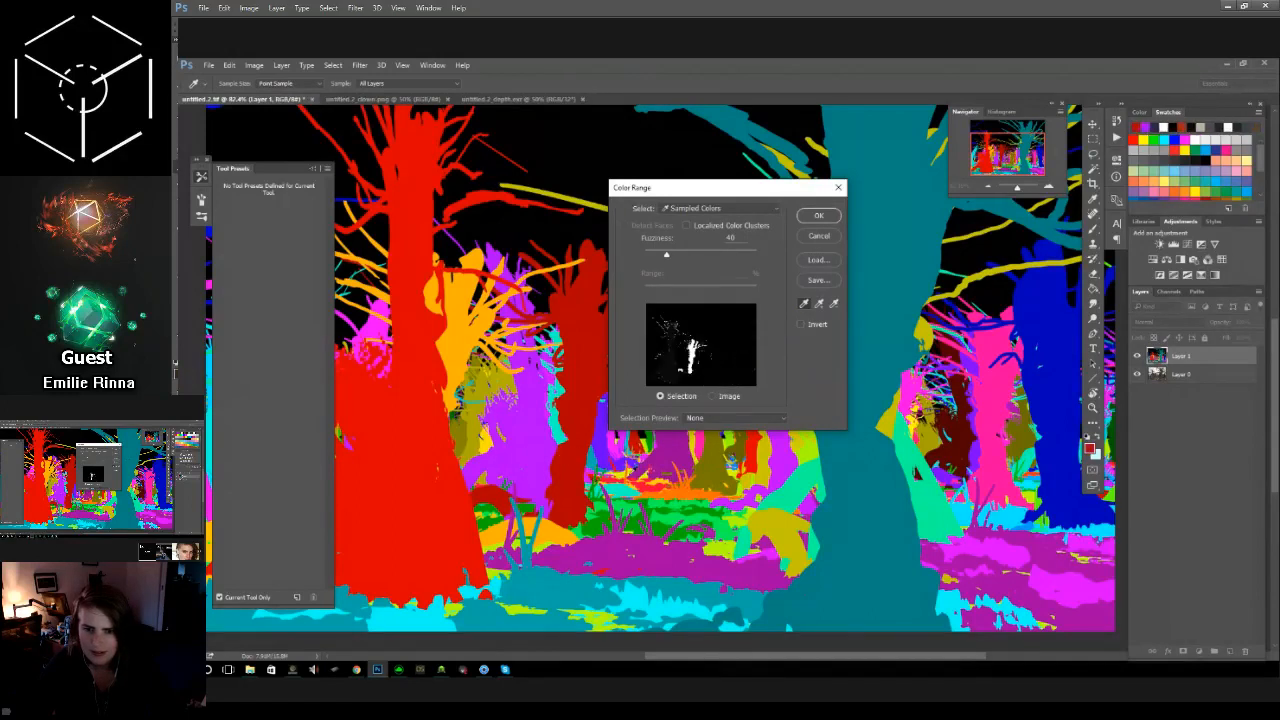
Step: Sample the purple, magenta, teal and other coloured trees in the background to preview their Color Range masks
{"action": "left_click", "coordinate": [679, 452]}
{"action": "left_click", "coordinate": [718, 462]}
{"action": "left_click", "coordinate": [776, 464]}
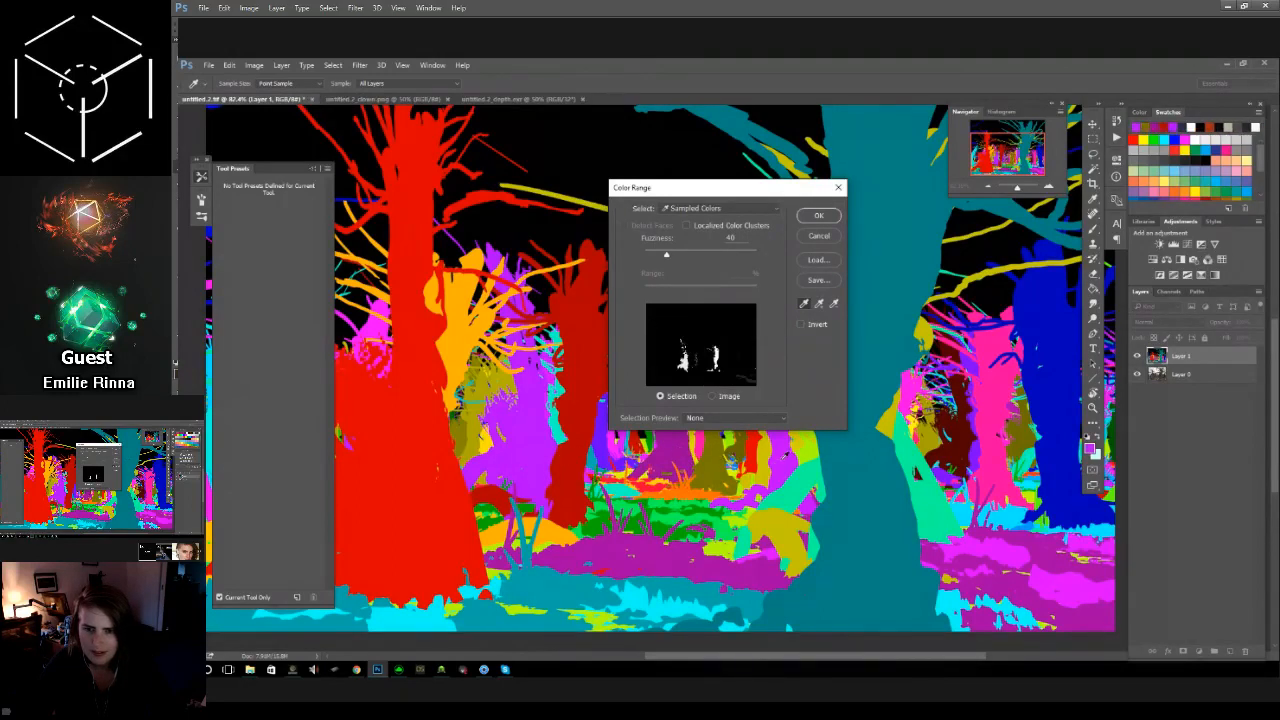
{"action": "left_click", "coordinate": [760, 450]}
{"action": "left_click", "coordinate": [739, 446]}
{"action": "left_click", "coordinate": [670, 454]}
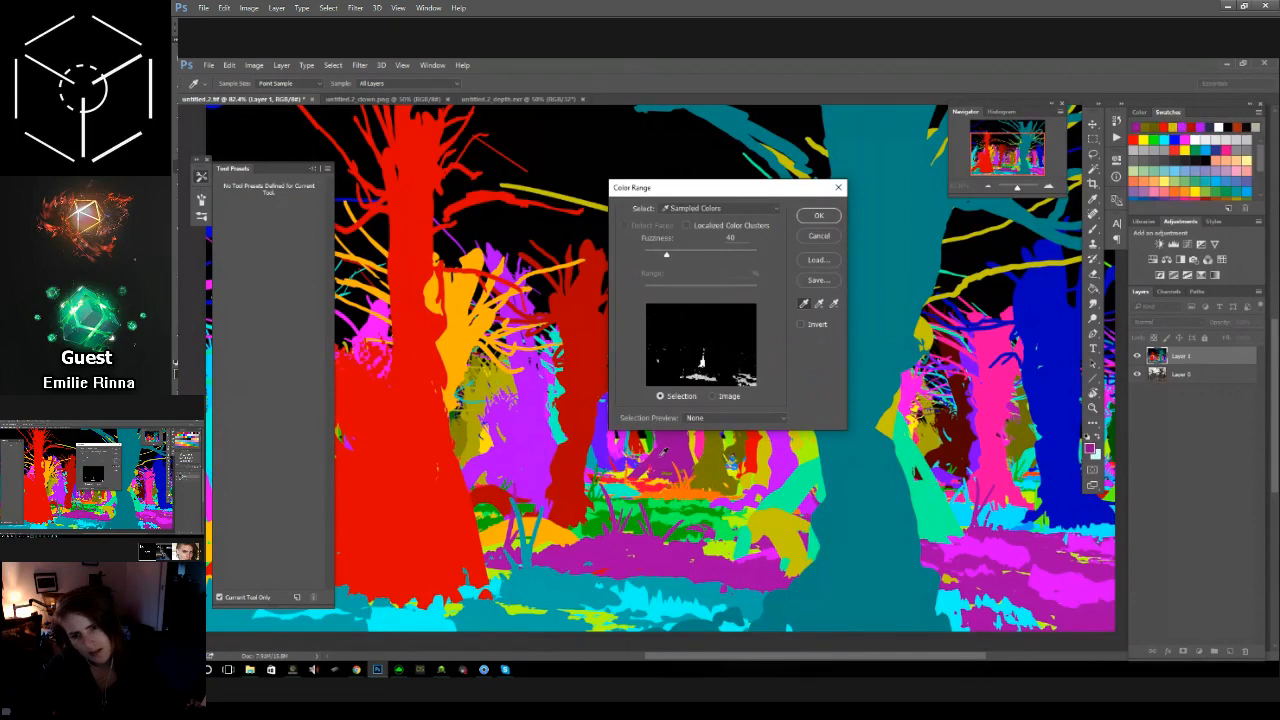
{"action": "left_click", "coordinate": [664, 452]}
{"action": "left_click", "coordinate": [598, 440]}
{"action": "left_click", "coordinate": [558, 433]}
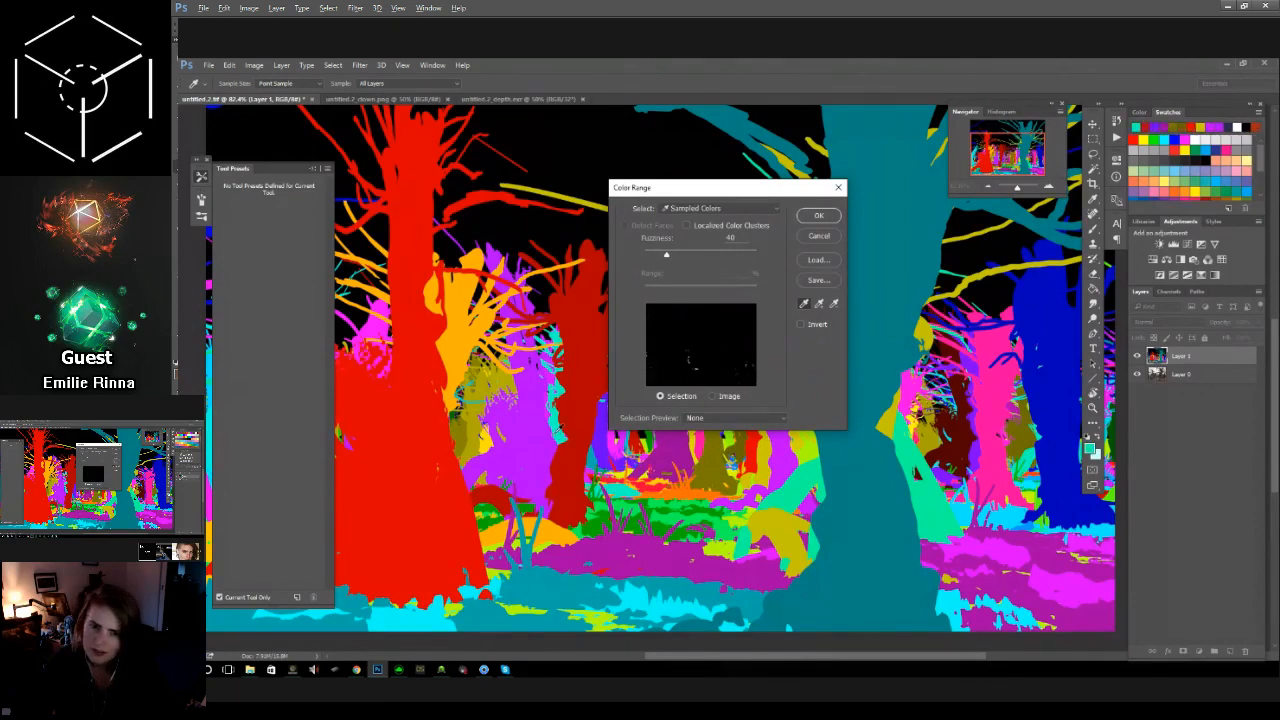
Step: Sample the orange tree, the large red tree and the teal foreground tree for Color Range, and close the dialog
{"action": "left_click", "coordinate": [560, 428]}
{"action": "left_click", "coordinate": [505, 406]}
{"action": "left_click", "coordinate": [462, 373]}
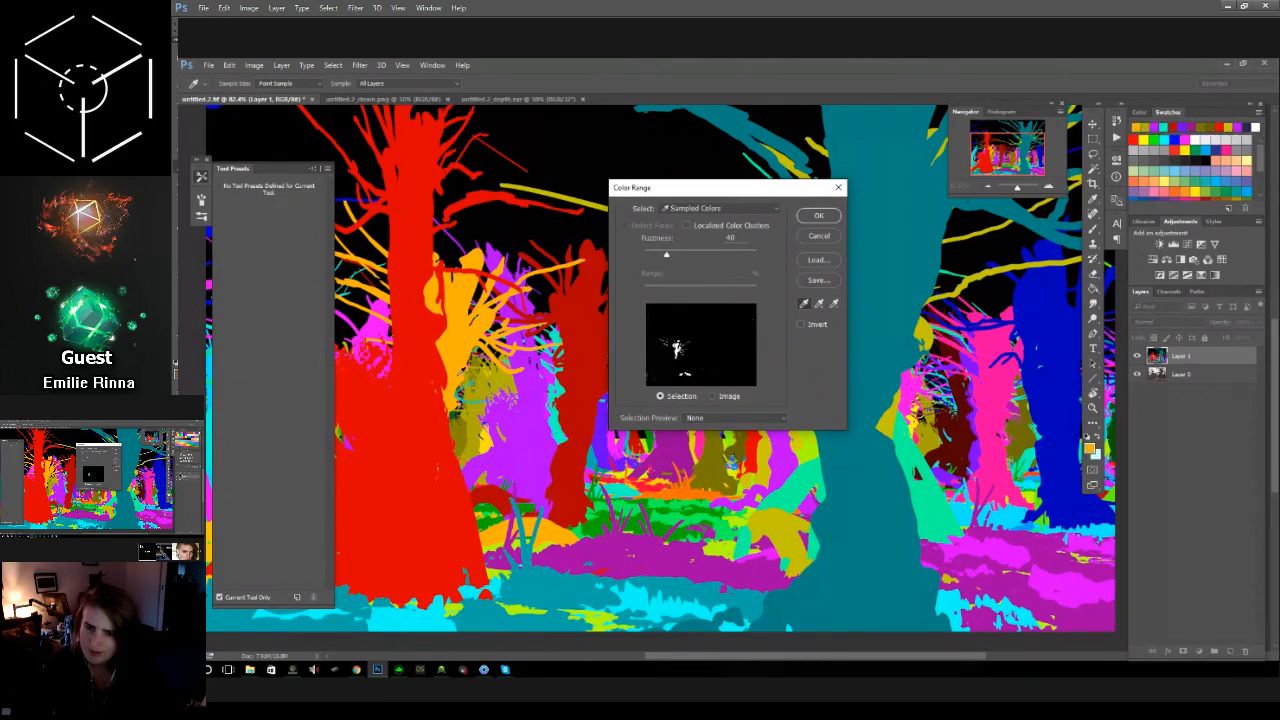
{"action": "left_click", "coordinate": [434, 408]}
{"action": "left_click", "coordinate": [871, 461]}
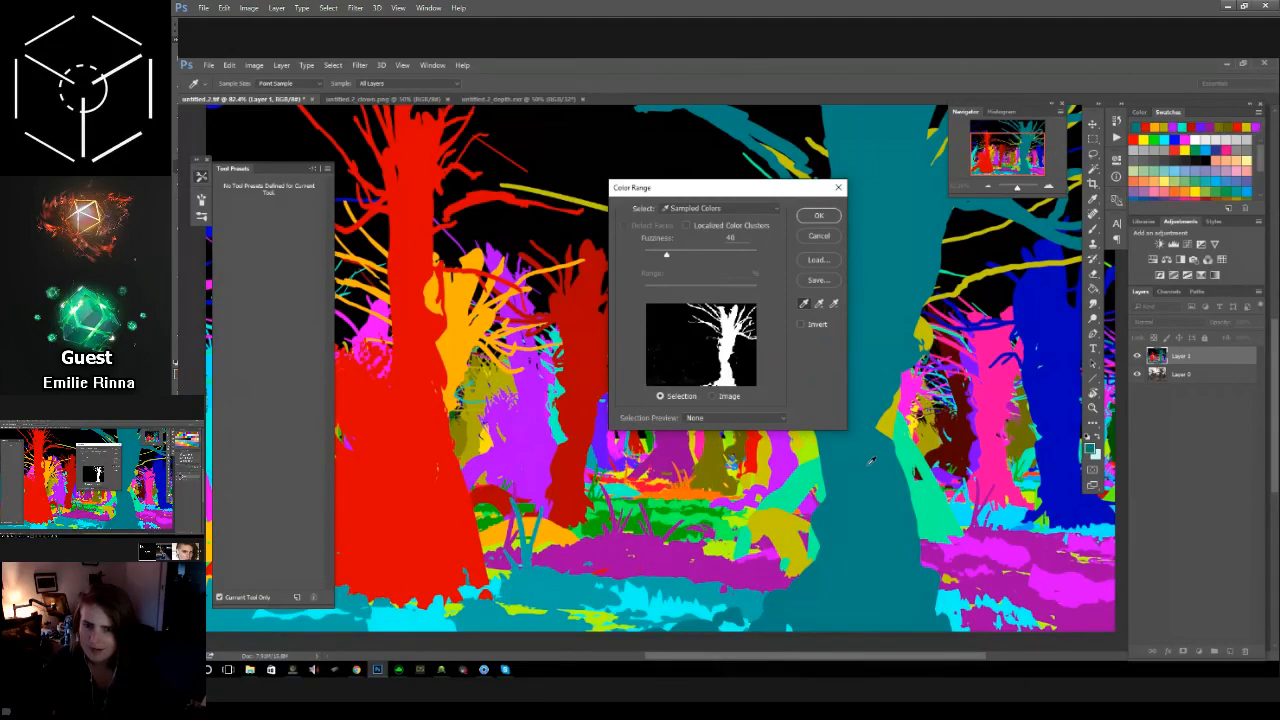
{"action": "key", "text": "Return"}
{"action": "left_click", "coordinate": [1092, 407]}
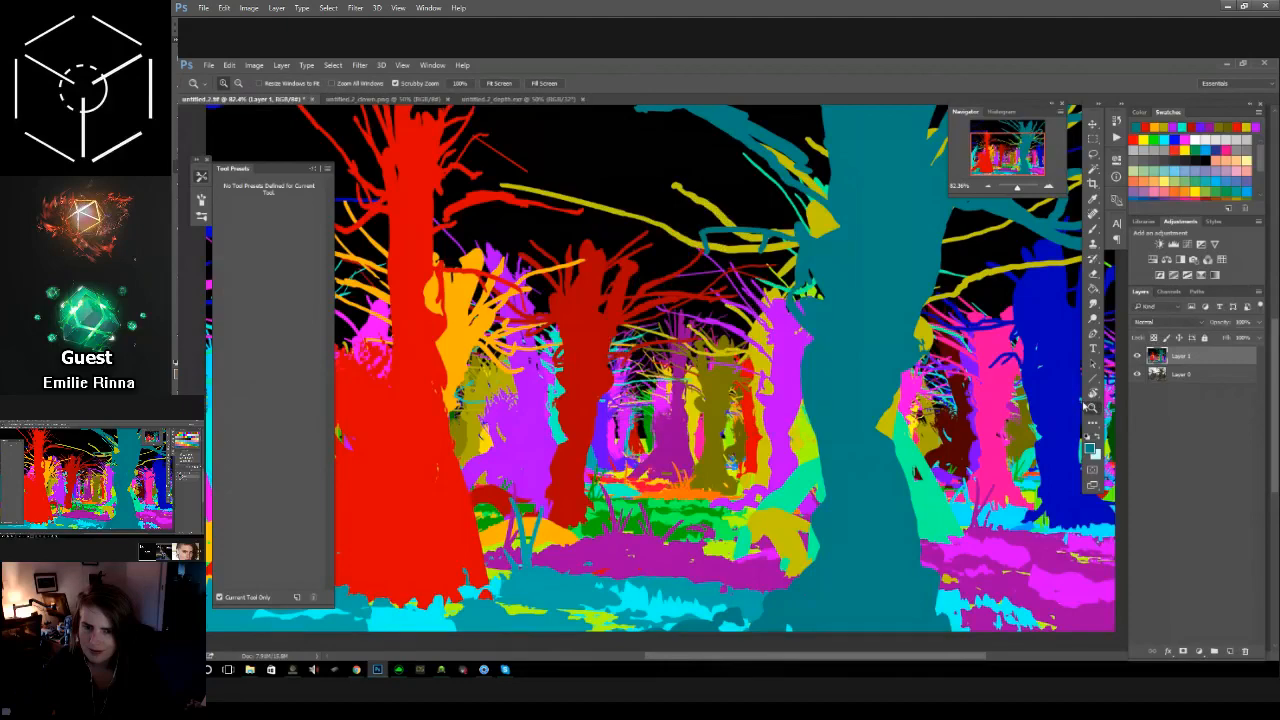
Step: Hide Layer 1 to show the forest render, and switch to the depth EXR document for a closer view
{"action": "left_click", "coordinate": [1137, 356]}
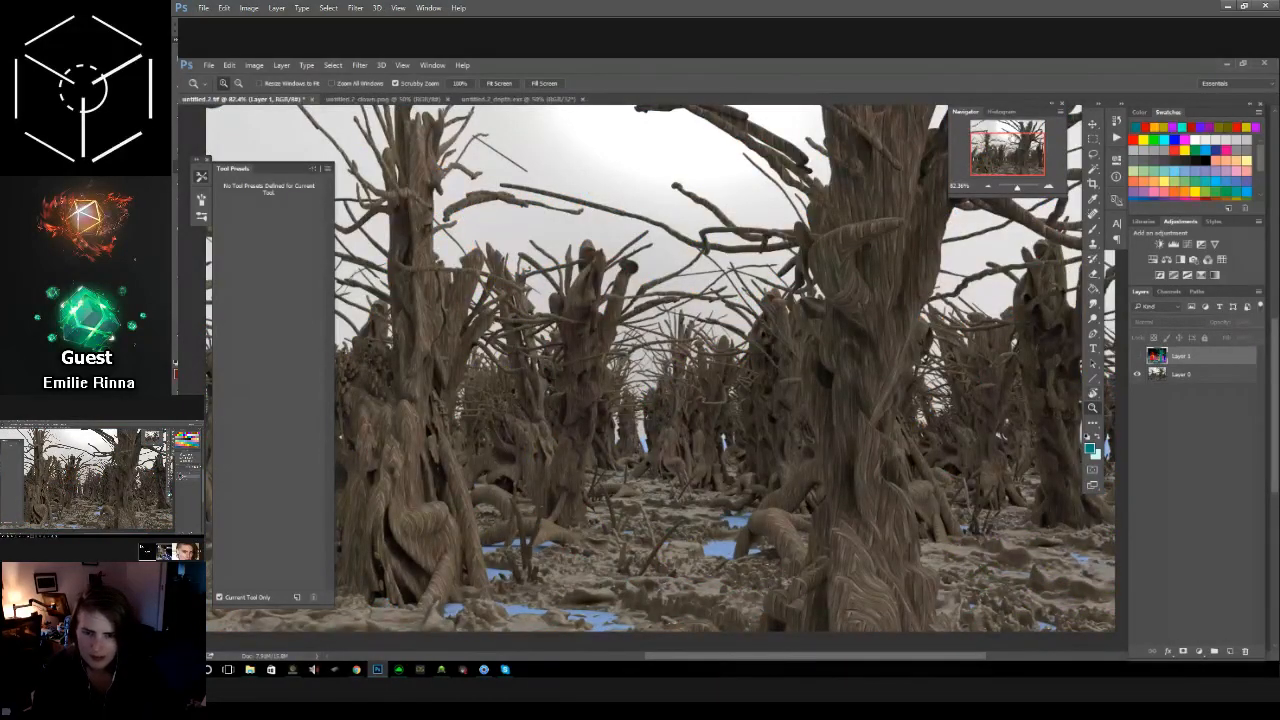
{"action": "left_click", "coordinate": [512, 100]}
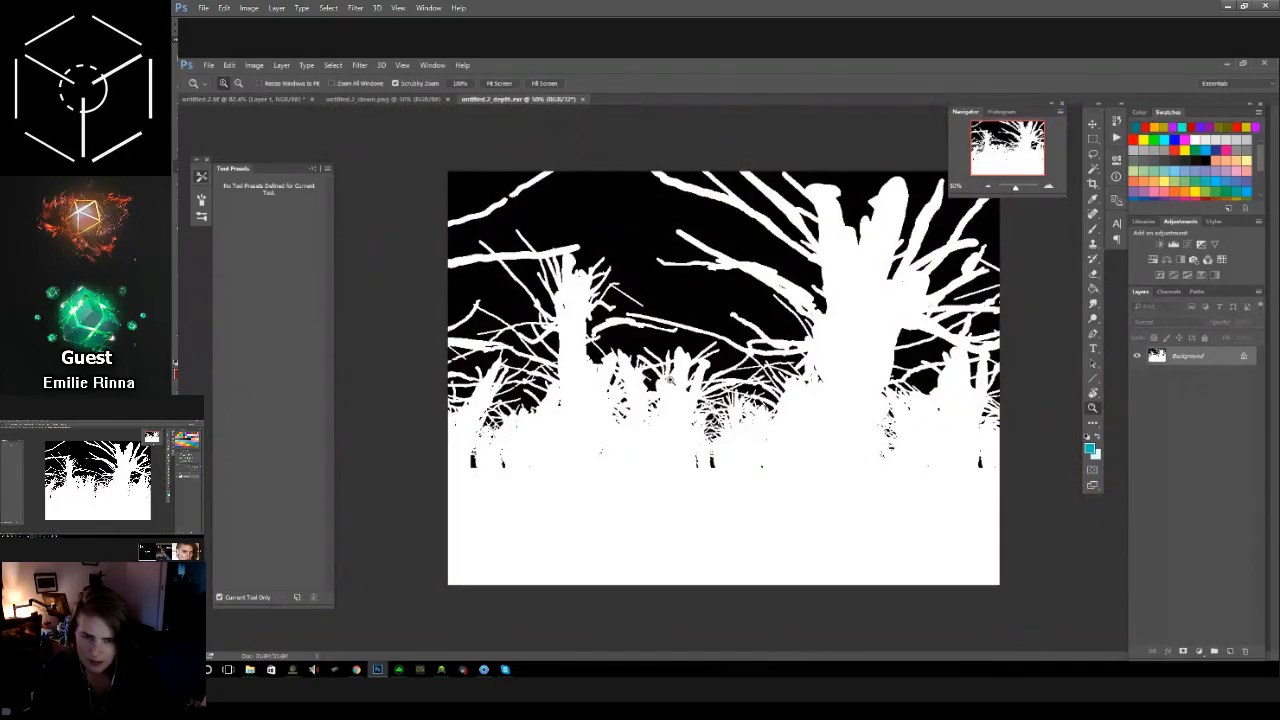
{"action": "scroll", "coordinate": [662, 358], "scroll_direction": "up", "scroll_amount": 3}
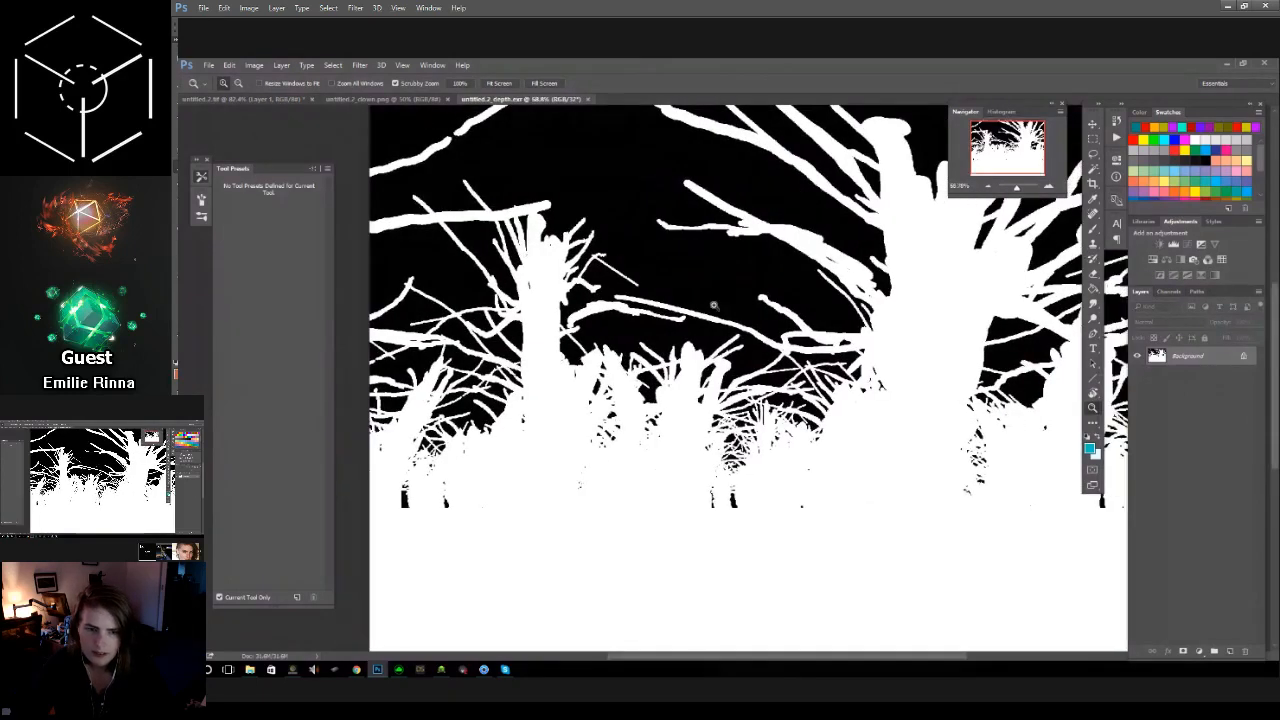
{"action": "scroll", "coordinate": [722, 328], "scroll_direction": "down", "scroll_amount": 2}
{"action": "scroll", "coordinate": [709, 327], "scroll_direction": "up", "scroll_amount": 1}
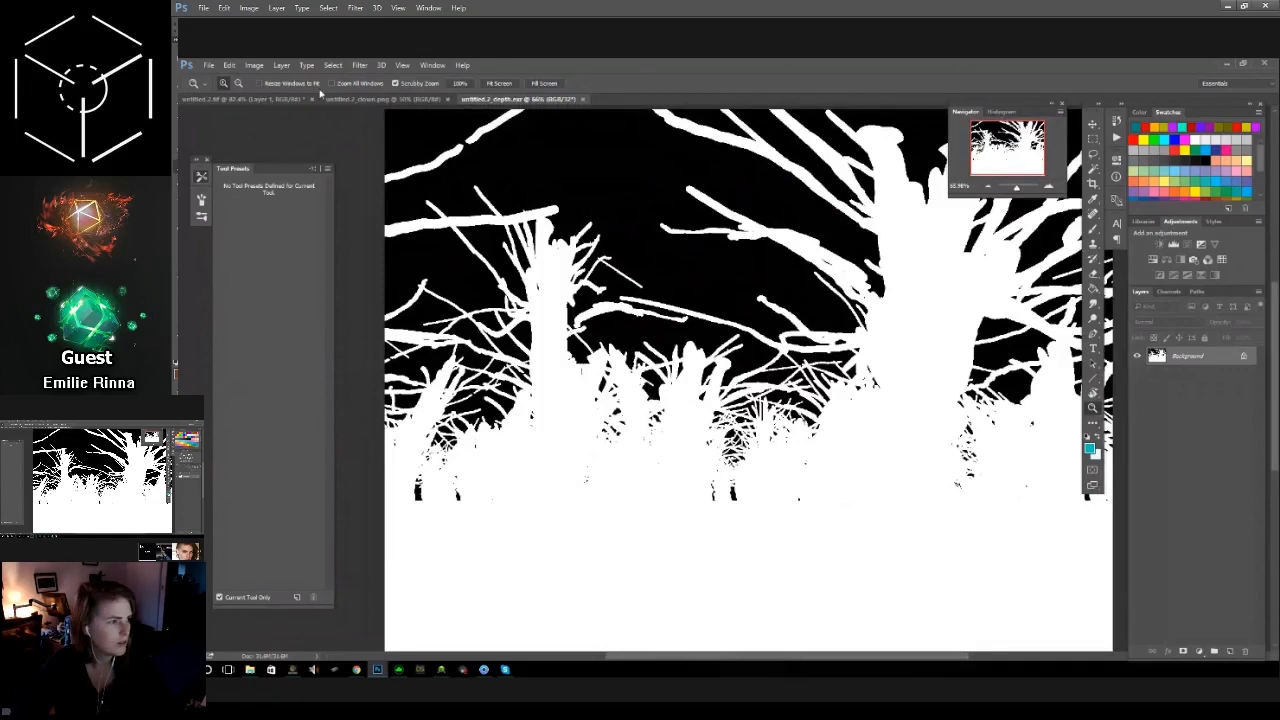
Step: Apply an Exposure adjustment of about -14 to the depth image to bring out its grey depth gradation
{"action": "left_click", "coordinate": [254, 65]}
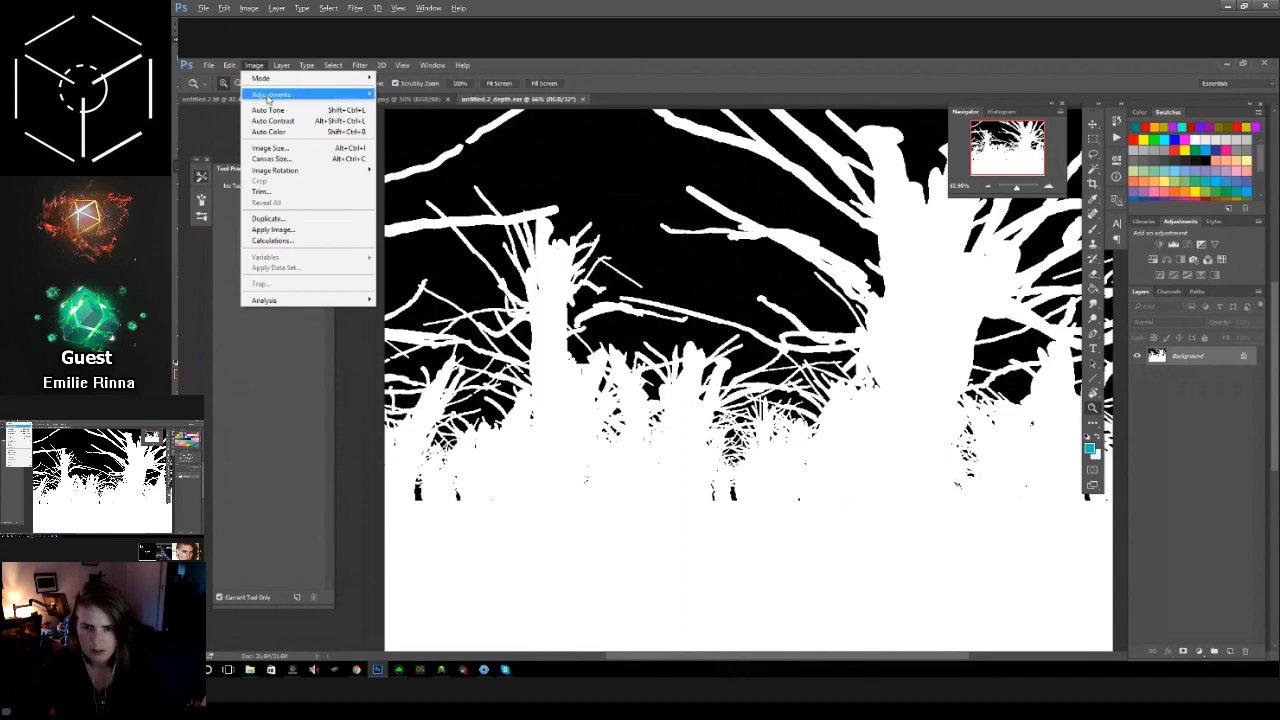
{"action": "mouse_move", "coordinate": [300, 94]}
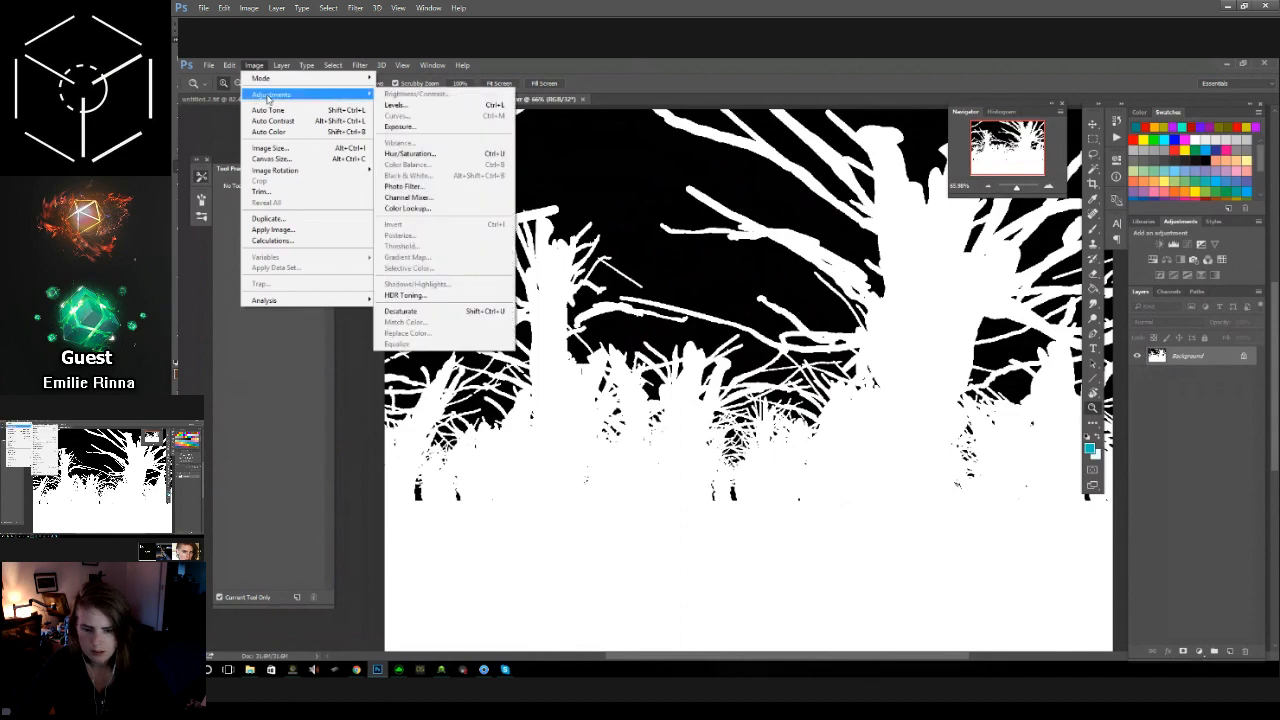
{"action": "left_click", "coordinate": [427, 126]}
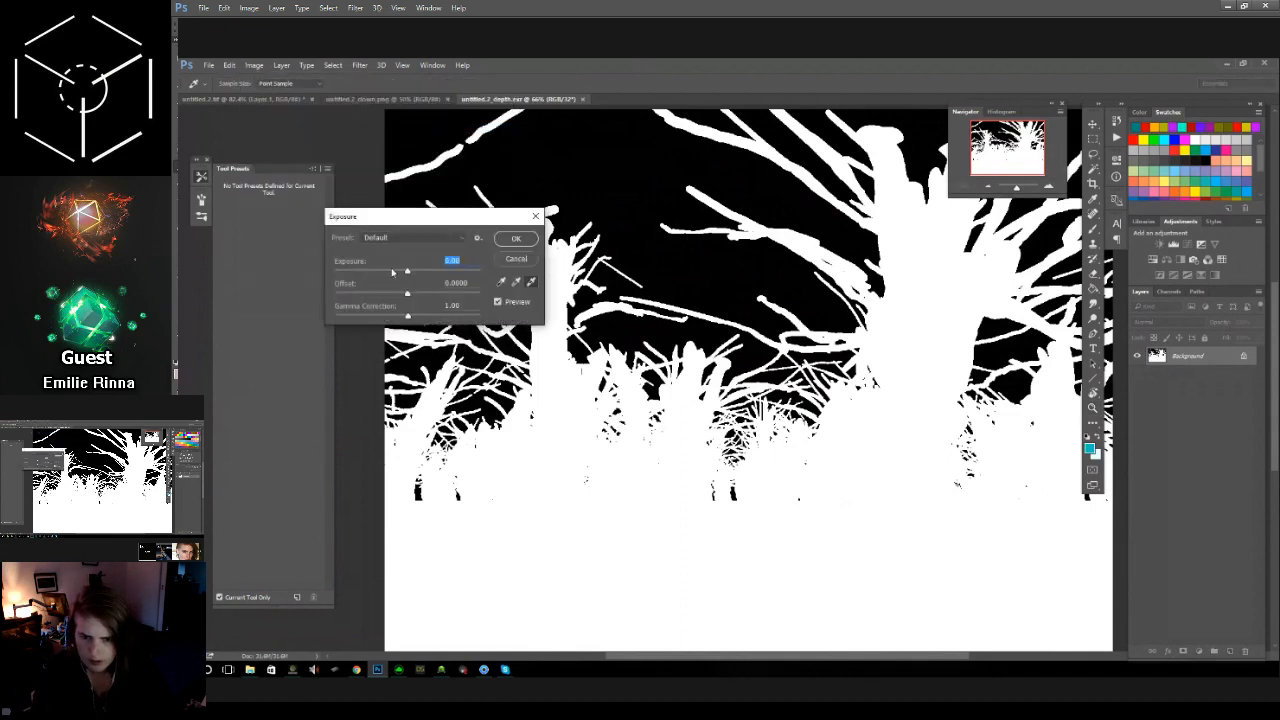
{"action": "left_click_drag", "start_coordinate": [409, 274], "coordinate": [345, 276]}
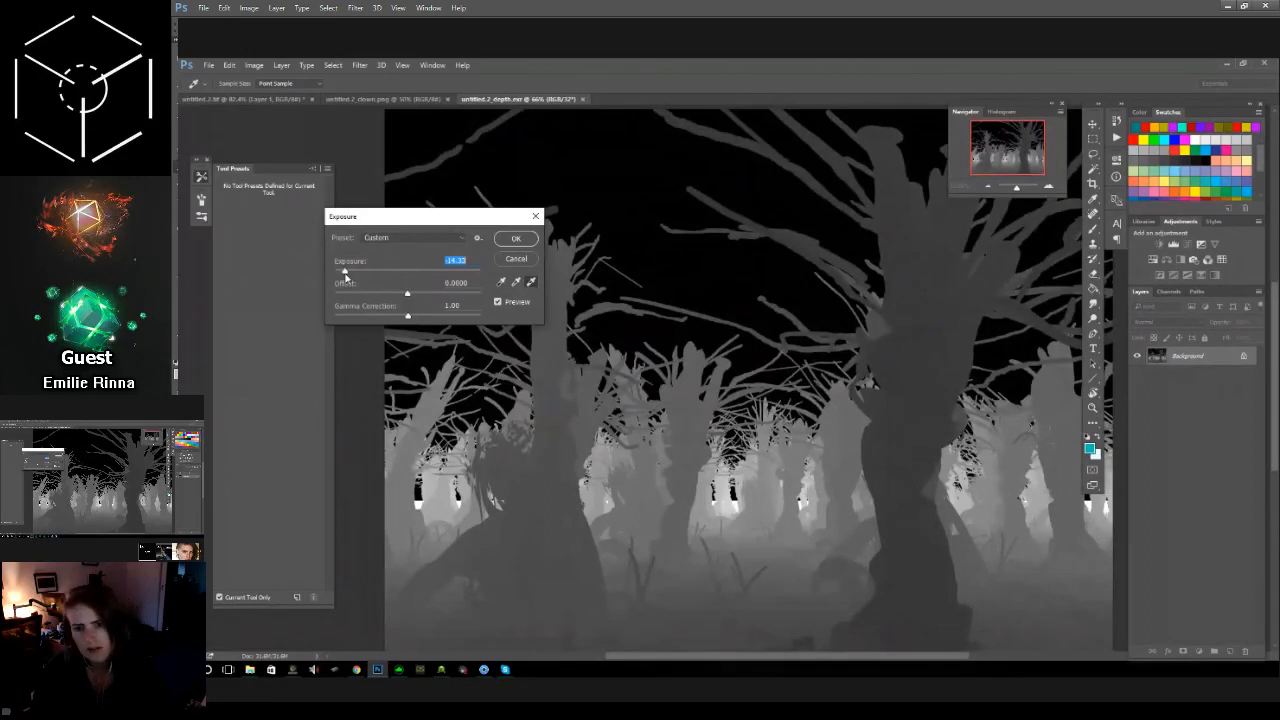
{"action": "left_click", "coordinate": [516, 238]}
{"action": "scroll", "coordinate": [743, 407], "scroll_direction": "down", "scroll_amount": 3}
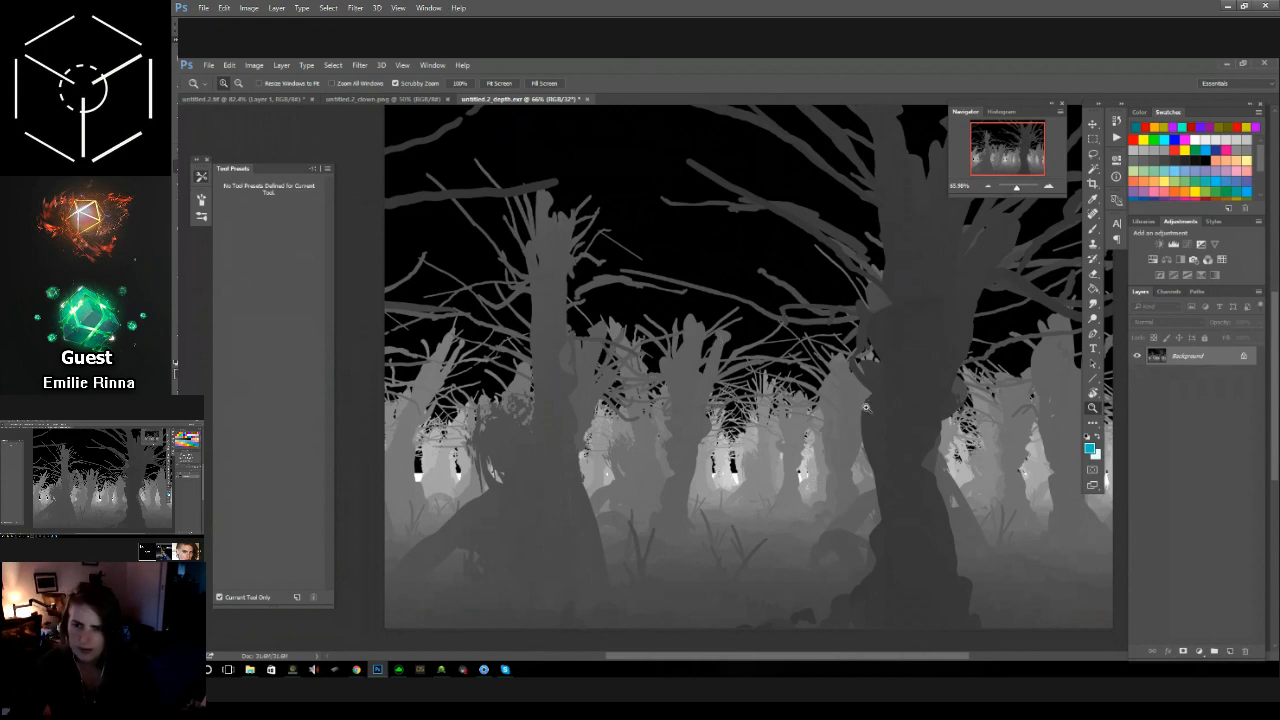
Step: Copy the whole depth image into a new alpha channel of the forest render, and deselect
{"action": "key", "text": "ctrl+a"}
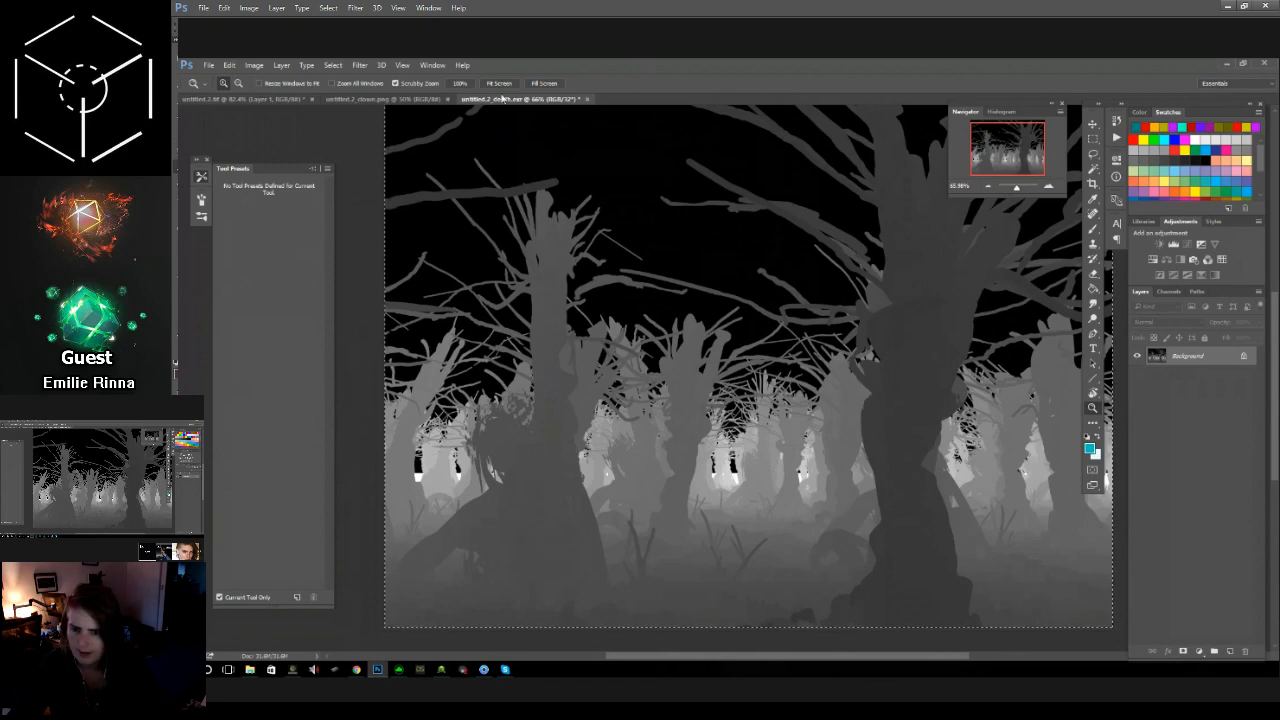
{"action": "left_click", "coordinate": [348, 101]}
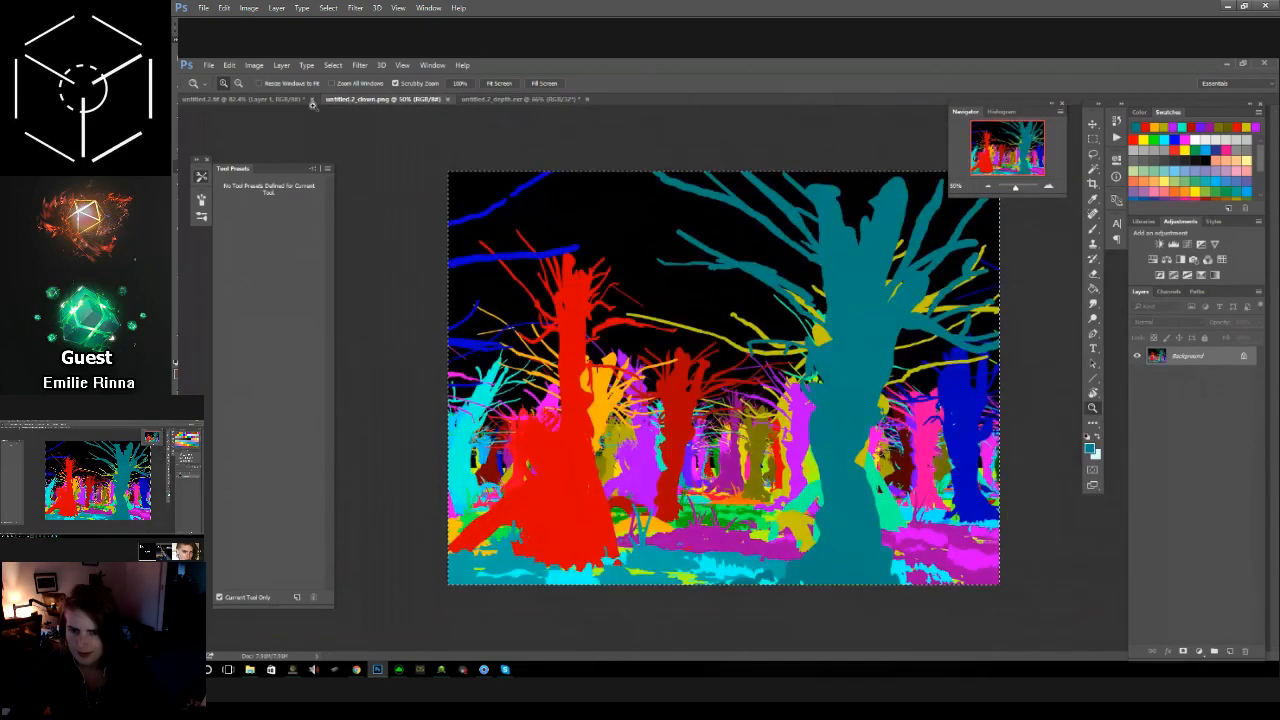
{"action": "left_click", "coordinate": [310, 101]}
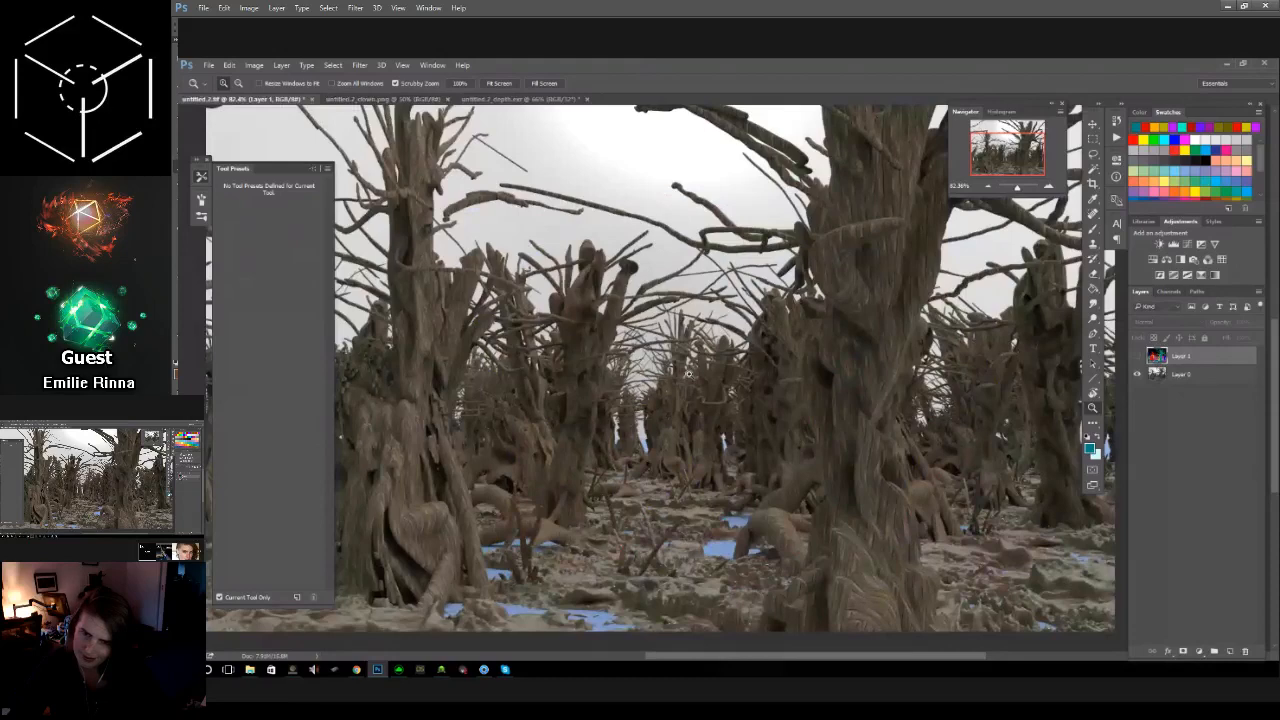
{"action": "left_click", "coordinate": [1169, 291]}
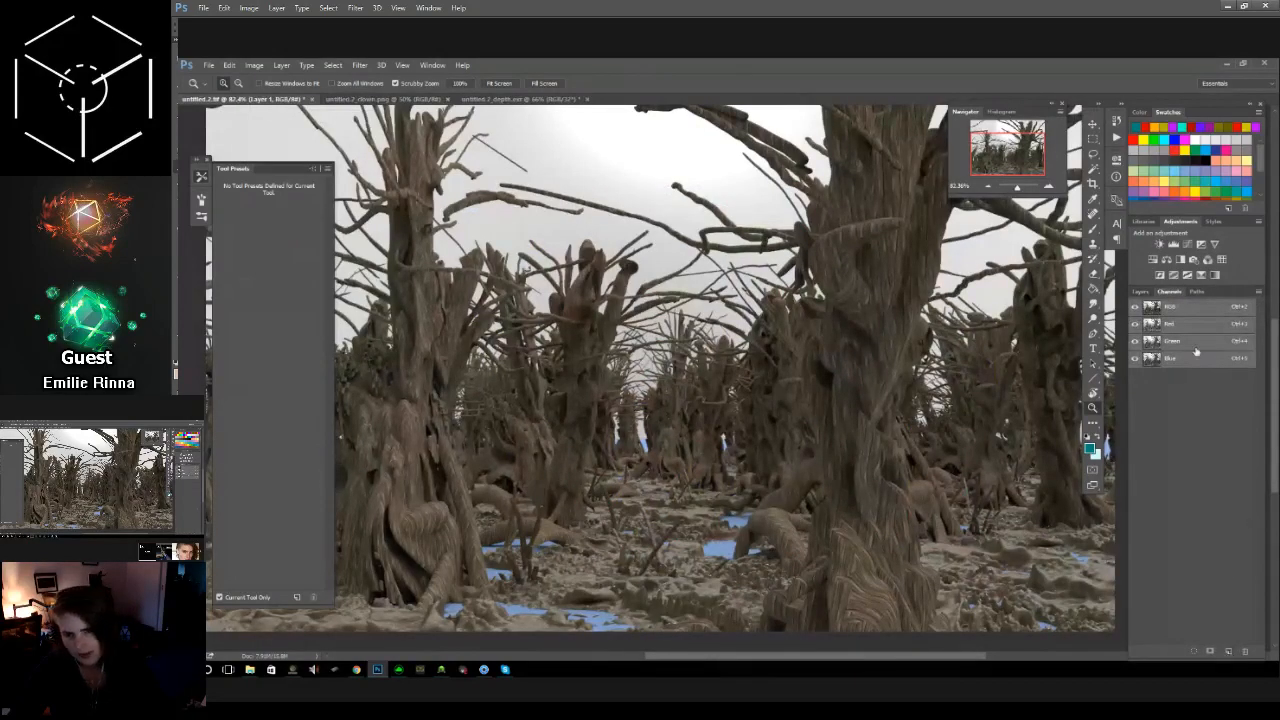
{"action": "left_click", "coordinate": [1229, 651]}
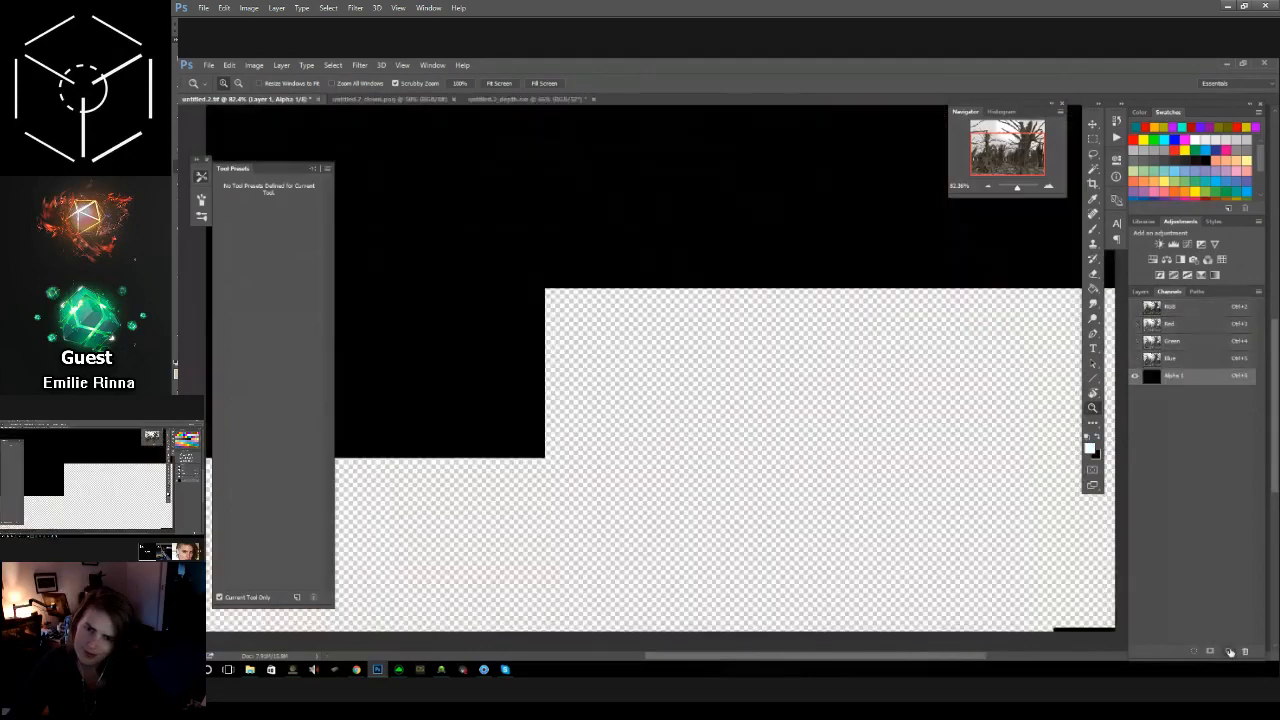
{"action": "key", "text": "ctrl+v"}
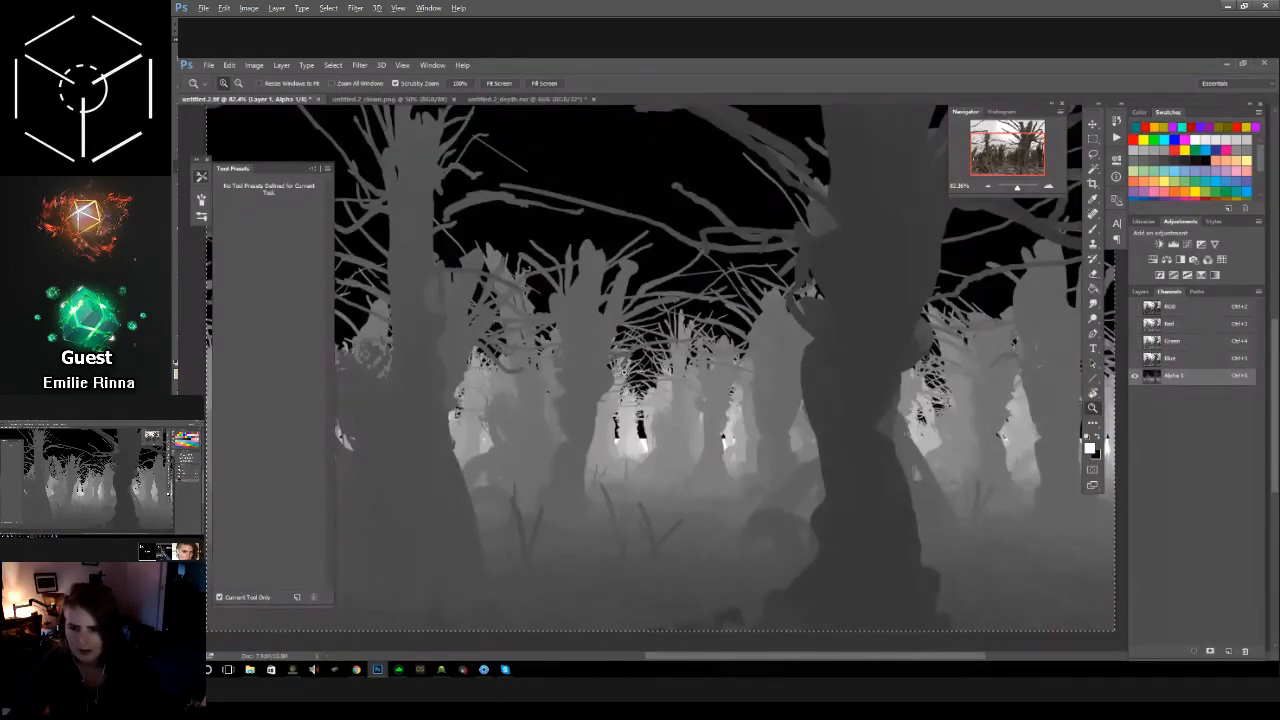
{"action": "key", "text": "ctrl+d"}
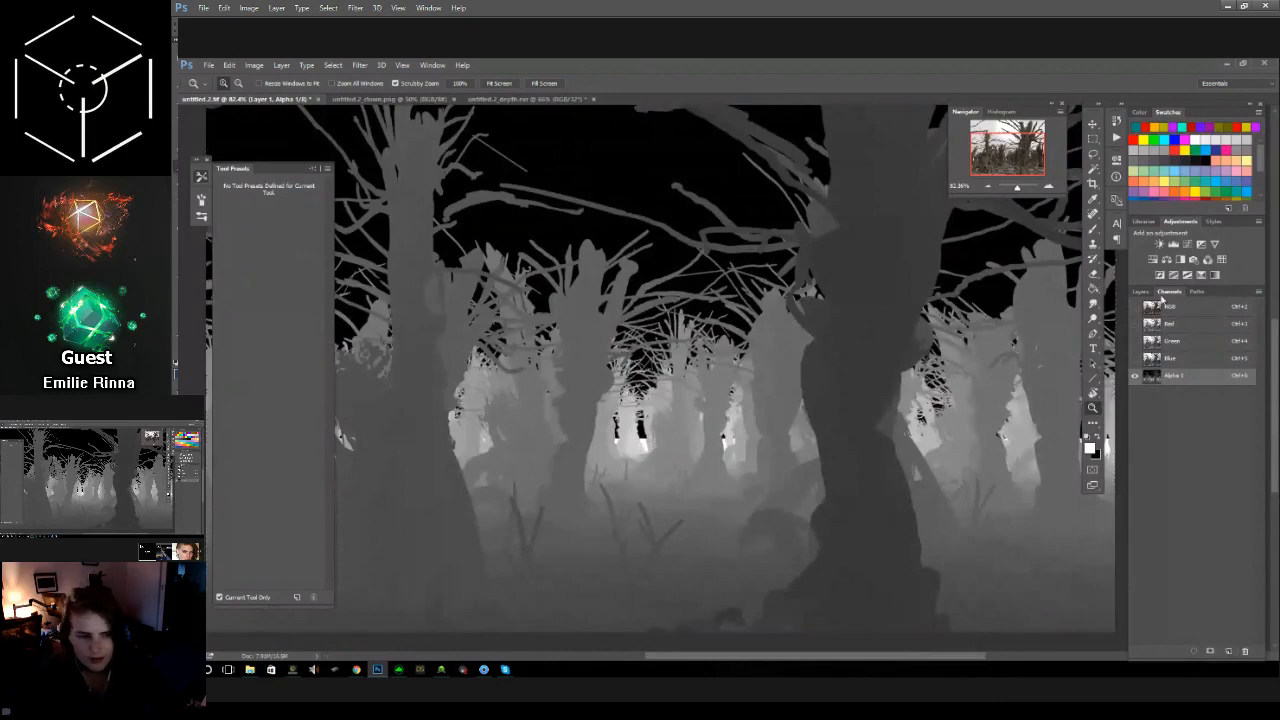
Step: Start a Lens Blur on Layer 0 with Alpha 1 as the depth map source
{"action": "left_click", "coordinate": [1142, 292]}
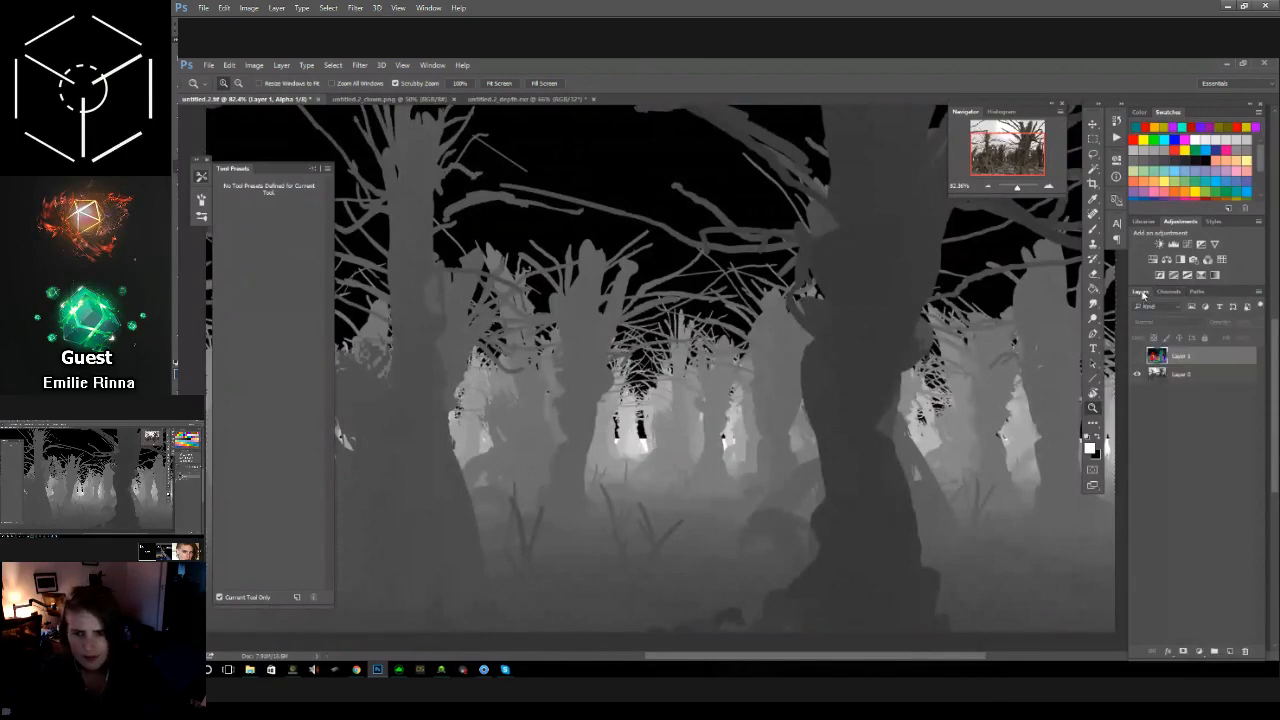
{"action": "left_click", "coordinate": [1178, 379]}
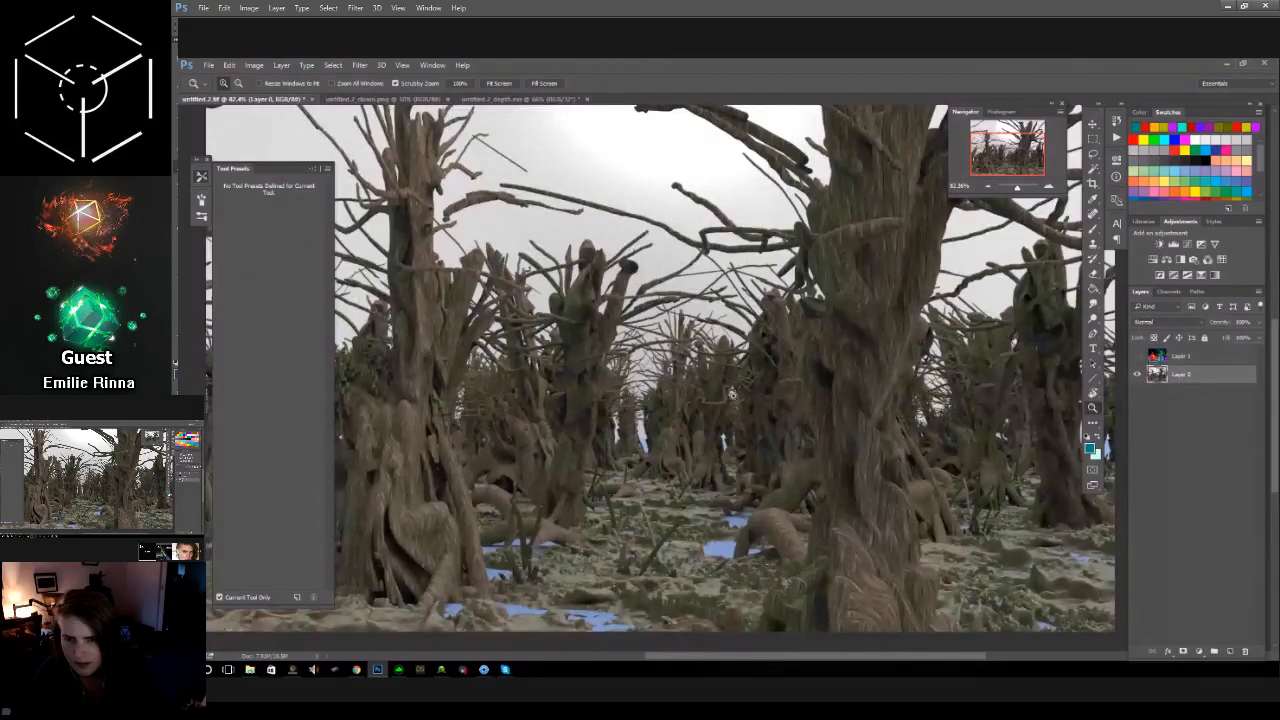
{"action": "left_click", "coordinate": [356, 66]}
{"action": "mouse_move", "coordinate": [375, 191]}
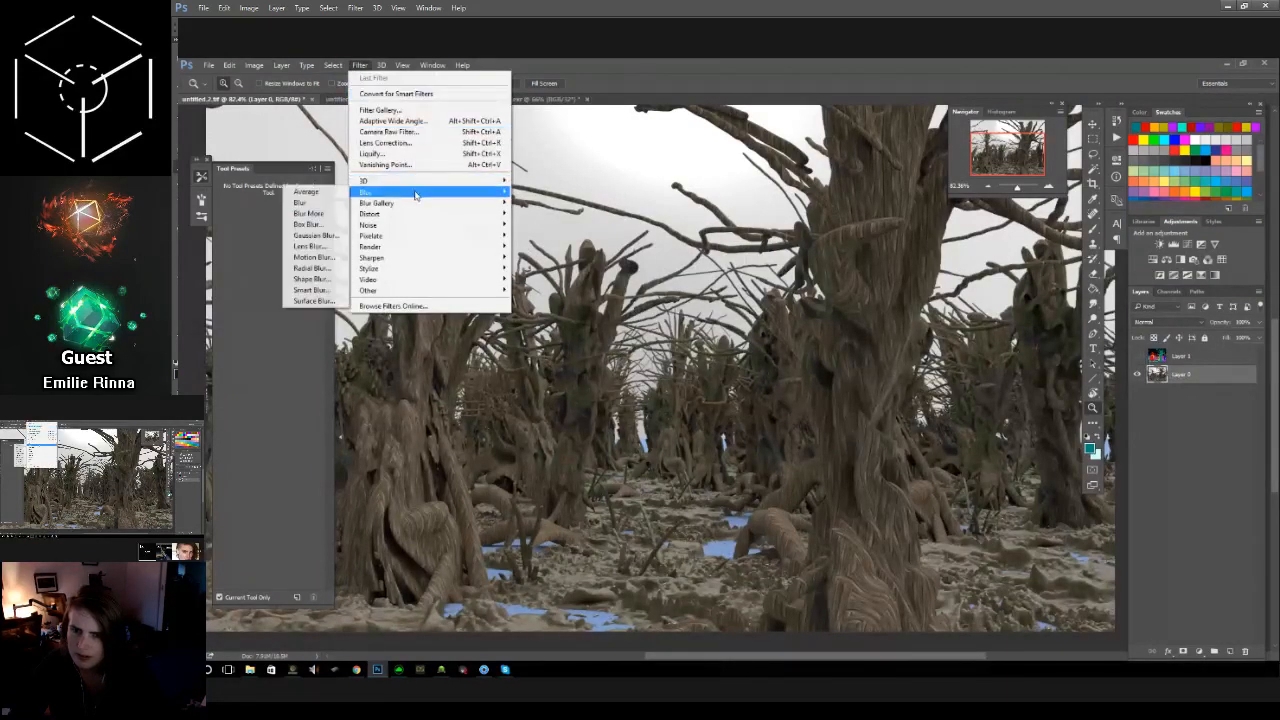
{"action": "left_click", "coordinate": [334, 246]}
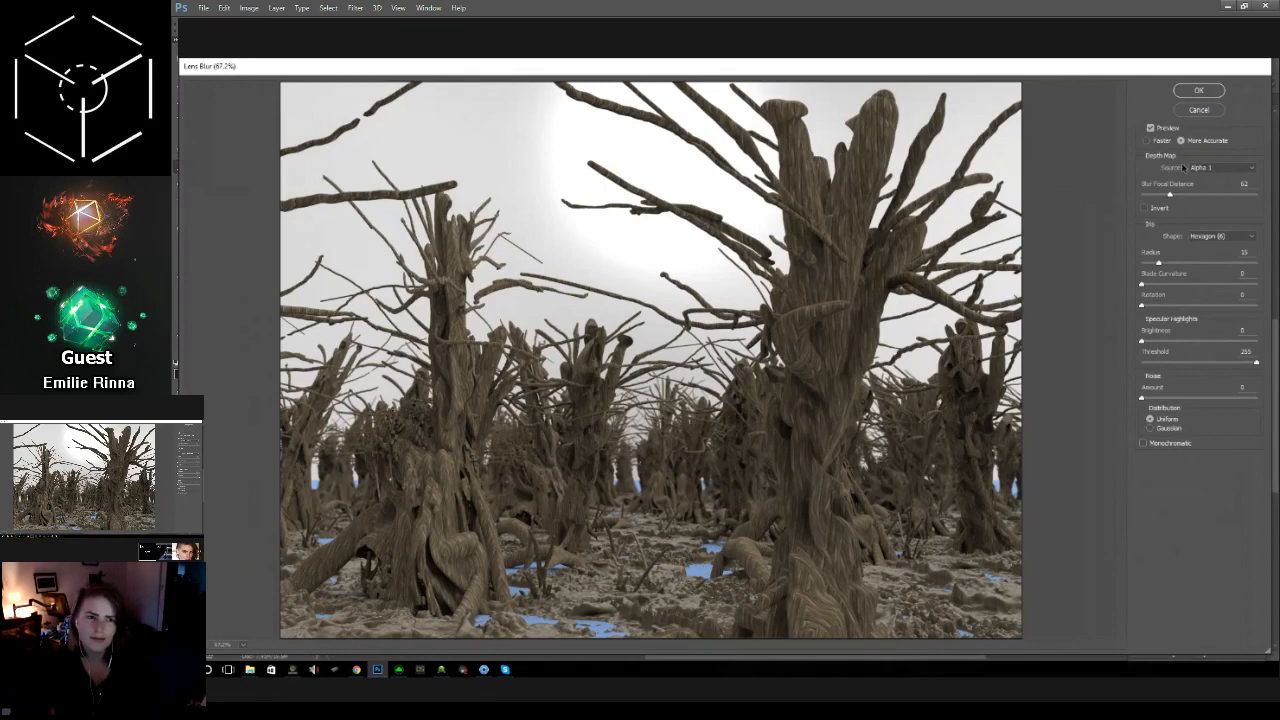
{"action": "left_click", "coordinate": [1238, 170]}
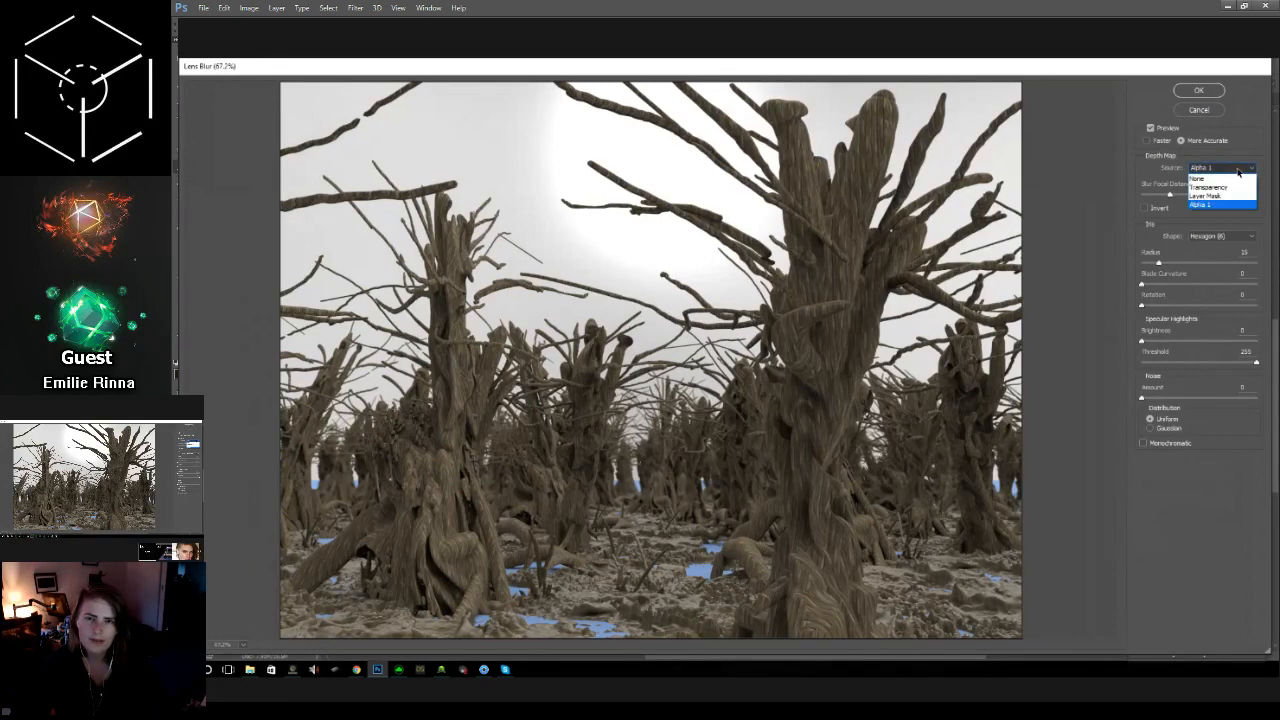
{"action": "left_click", "coordinate": [1222, 204]}
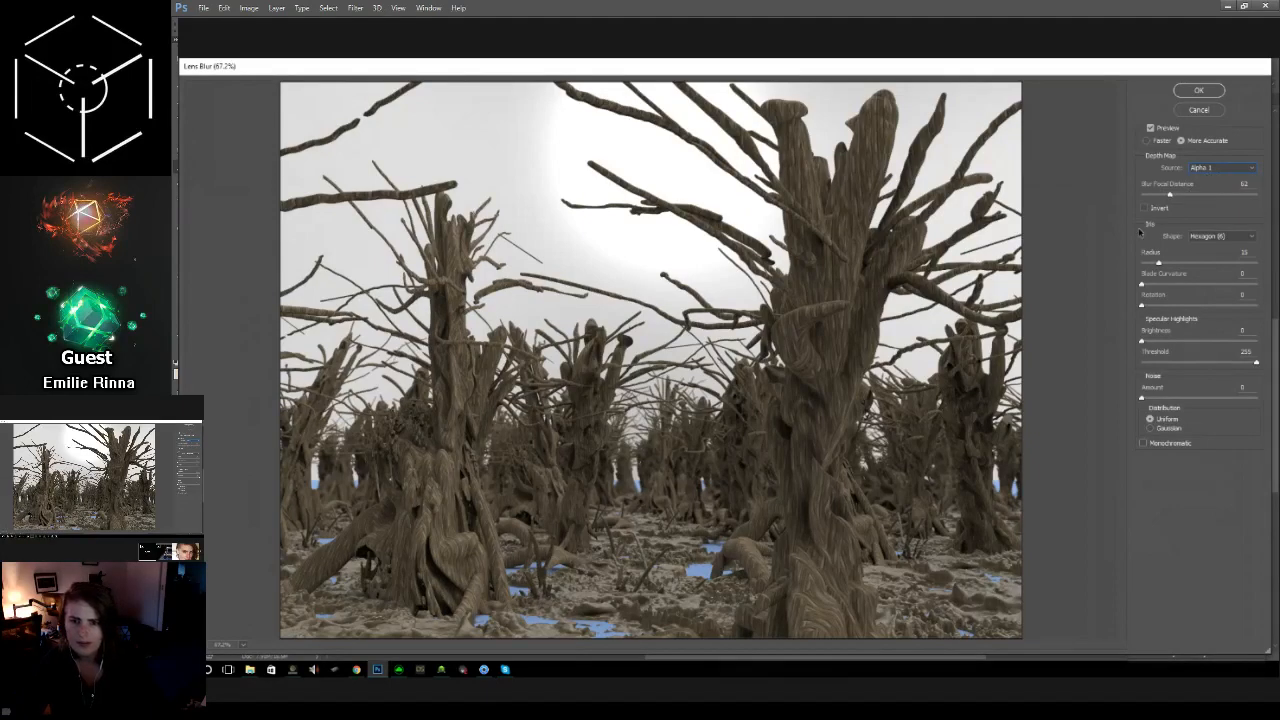
Step: Try a Blur Focal Distance of about 184, and set the focus on a middle-distance tree in the preview
{"action": "left_click", "coordinate": [1177, 196]}
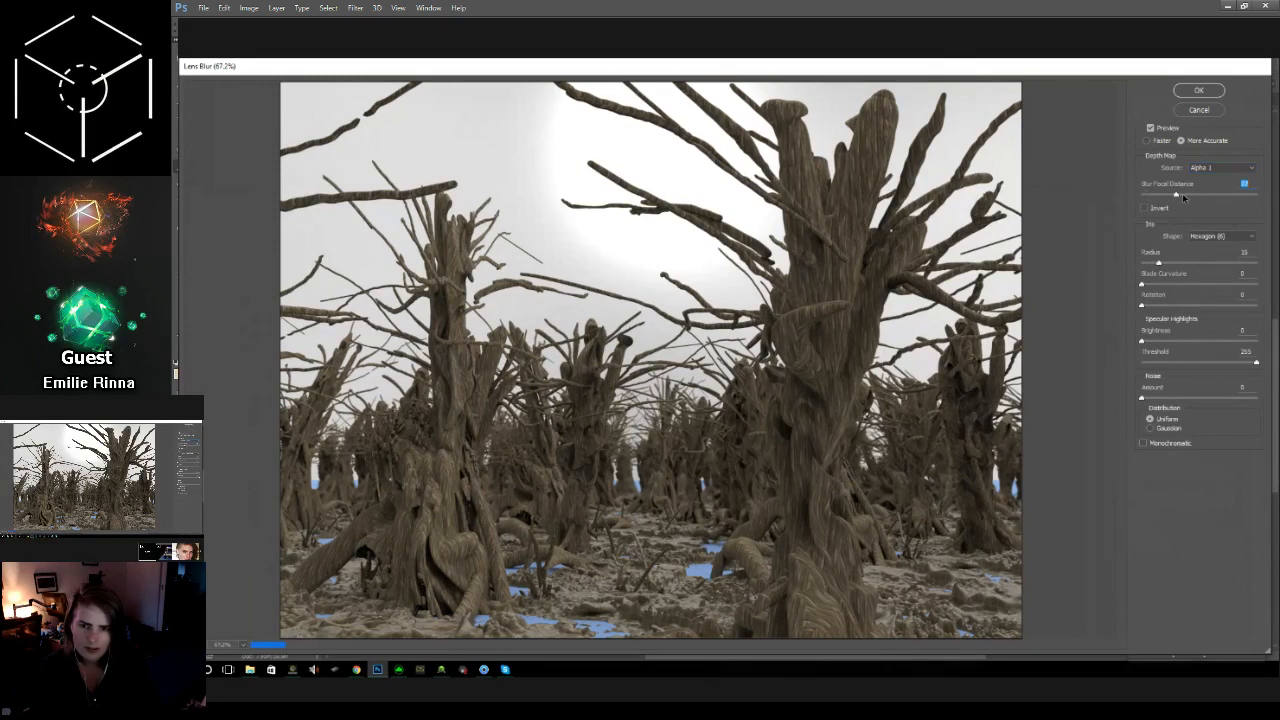
{"action": "left_click_drag", "start_coordinate": [1183, 198], "coordinate": [1232, 196]}
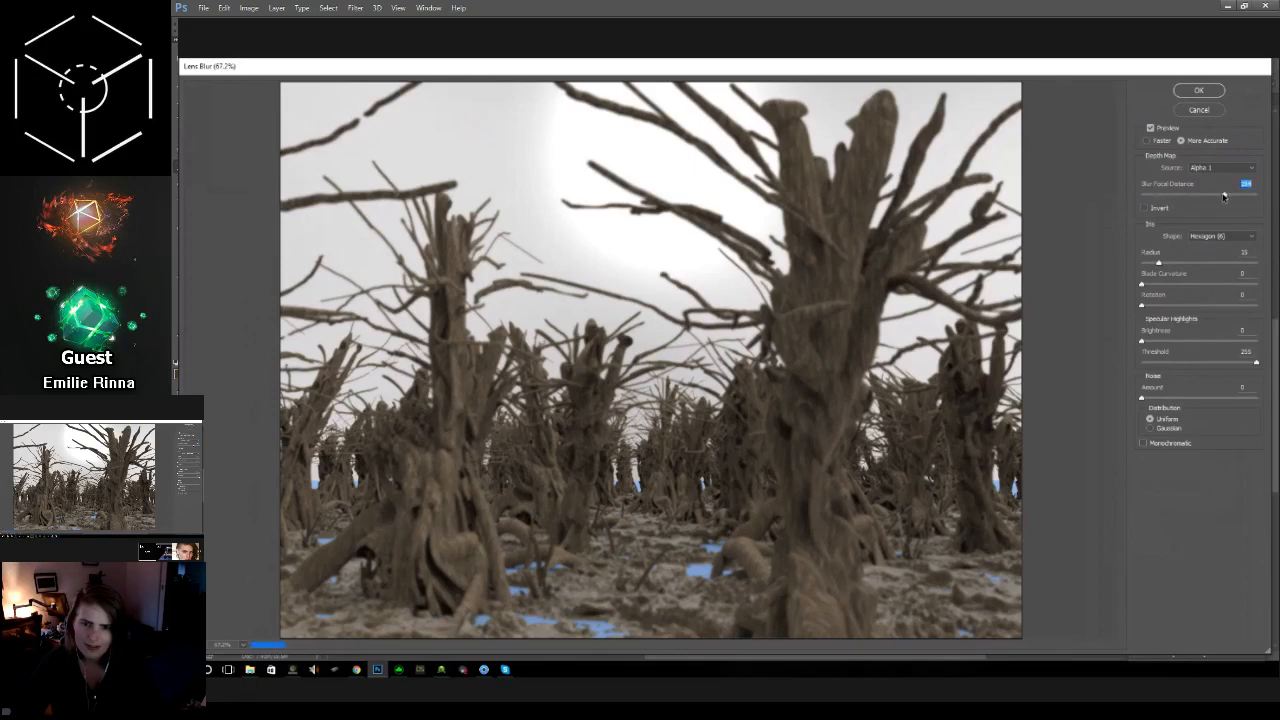
{"action": "left_click", "coordinate": [584, 466]}
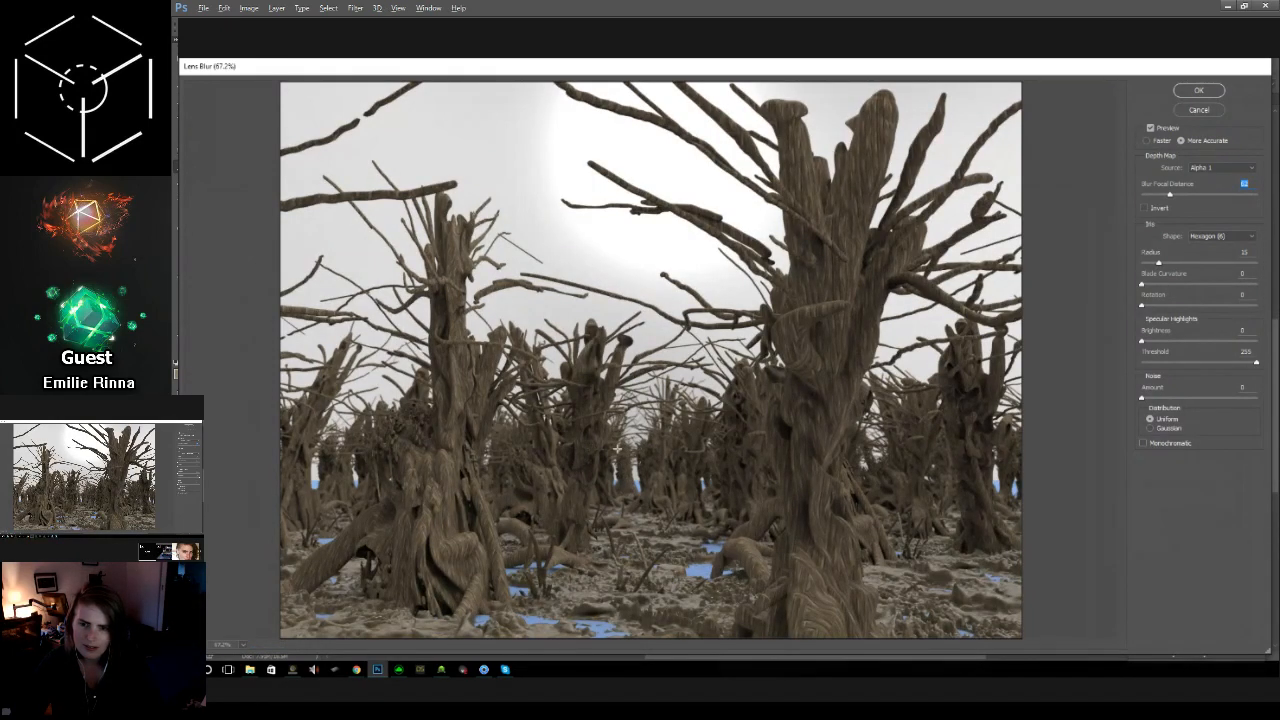
Step: Try Blur Focal Distances of about 120 and 88, and end with the value at 0
{"action": "left_click_drag", "start_coordinate": [1170, 199], "coordinate": [1197, 195]}
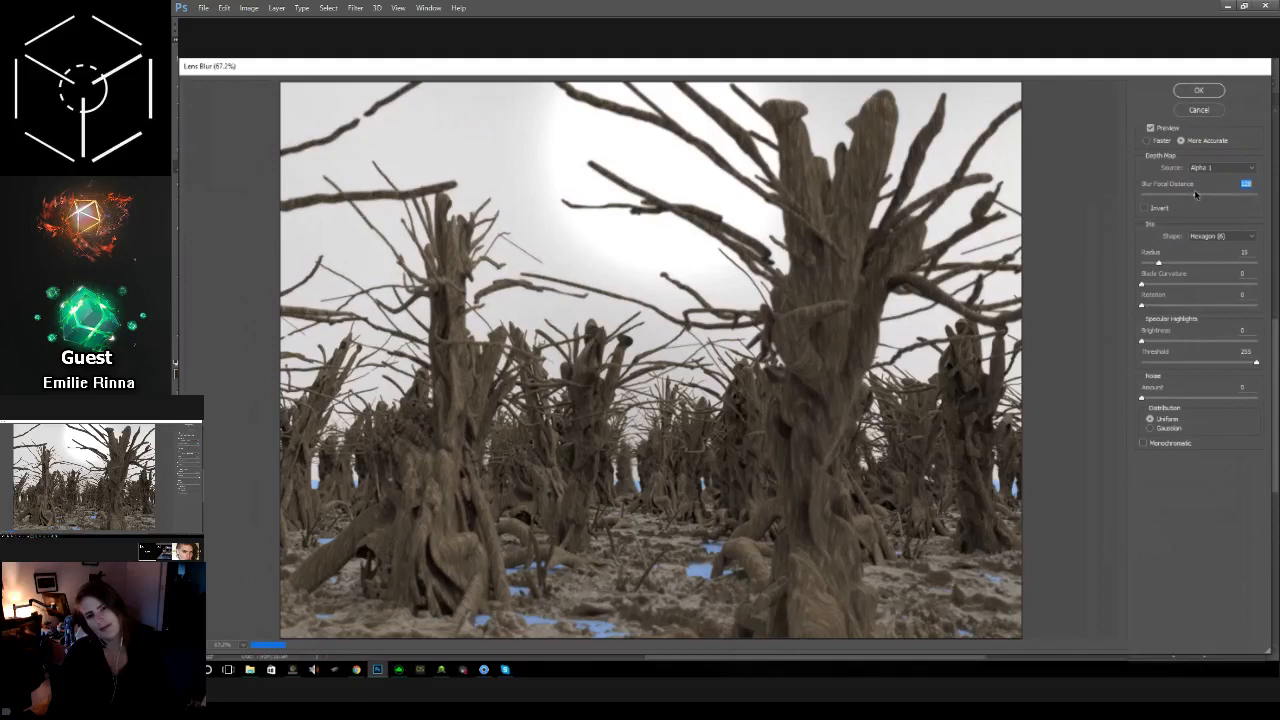
{"action": "left_click_drag", "start_coordinate": [1190, 195], "coordinate": [1184, 197]}
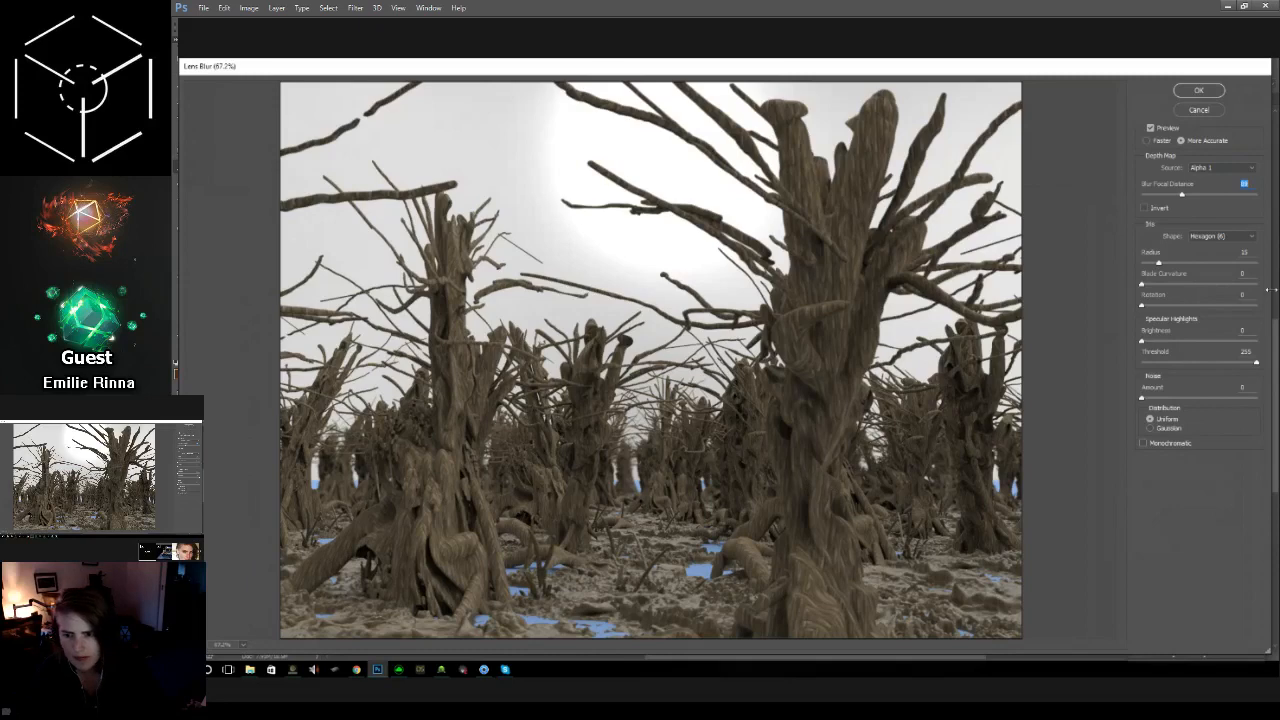
{"action": "left_click", "coordinate": [1181, 196]}
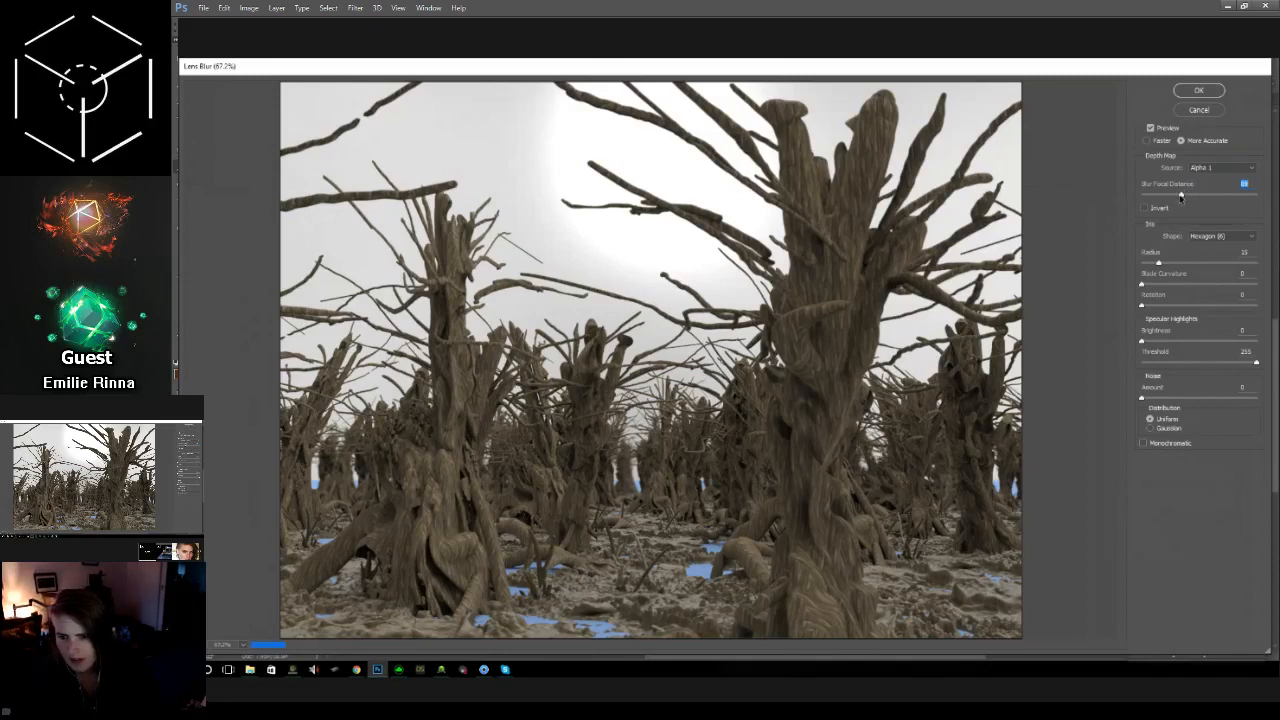
{"action": "left_click_drag", "start_coordinate": [1181, 196], "coordinate": [1132, 197]}
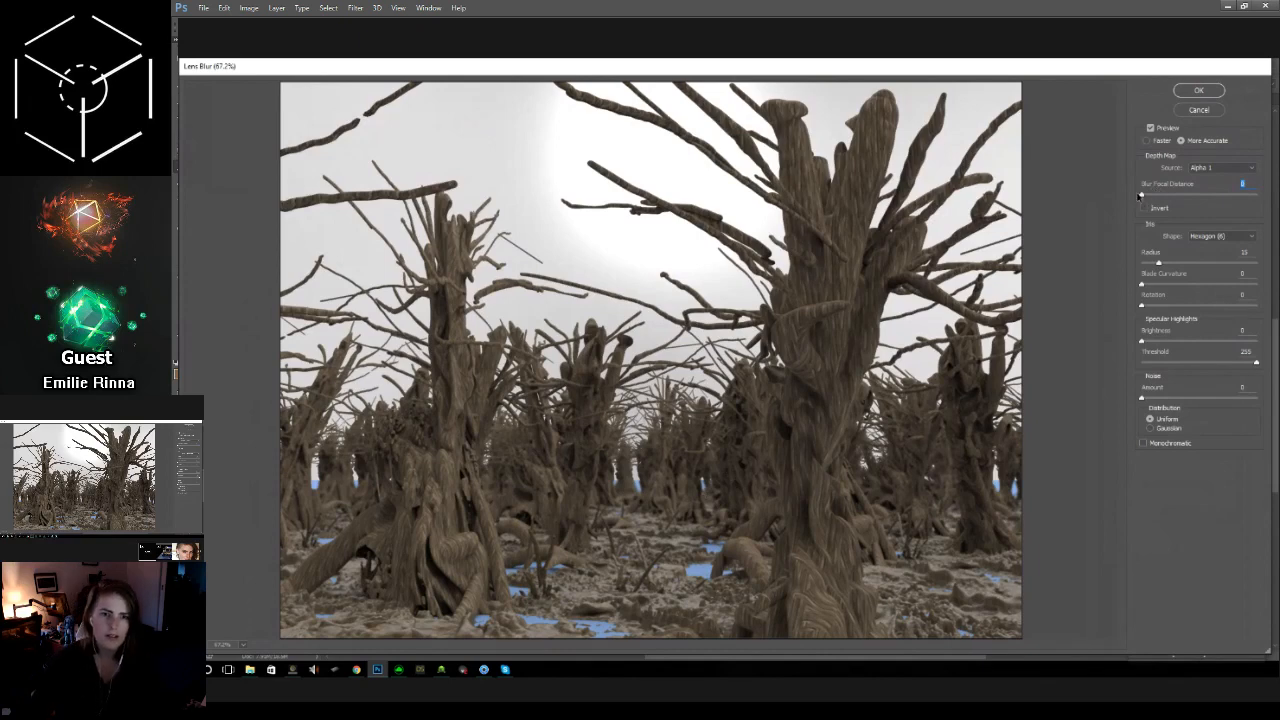
Step: Set the Blur Focal Distance to about 112 and apply the Lens Blur, with a brief check of the channel list
{"action": "left_click_drag", "start_coordinate": [1140, 196], "coordinate": [1192, 203]}
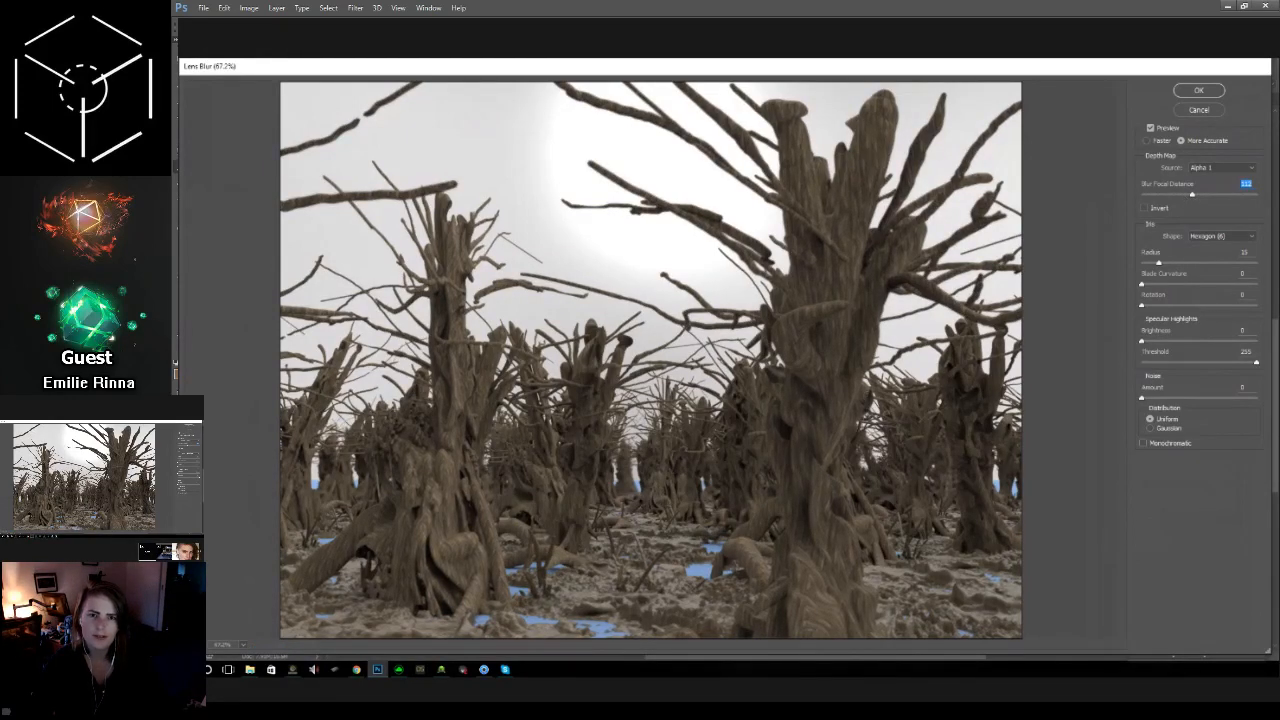
{"action": "left_click", "coordinate": [1198, 90]}
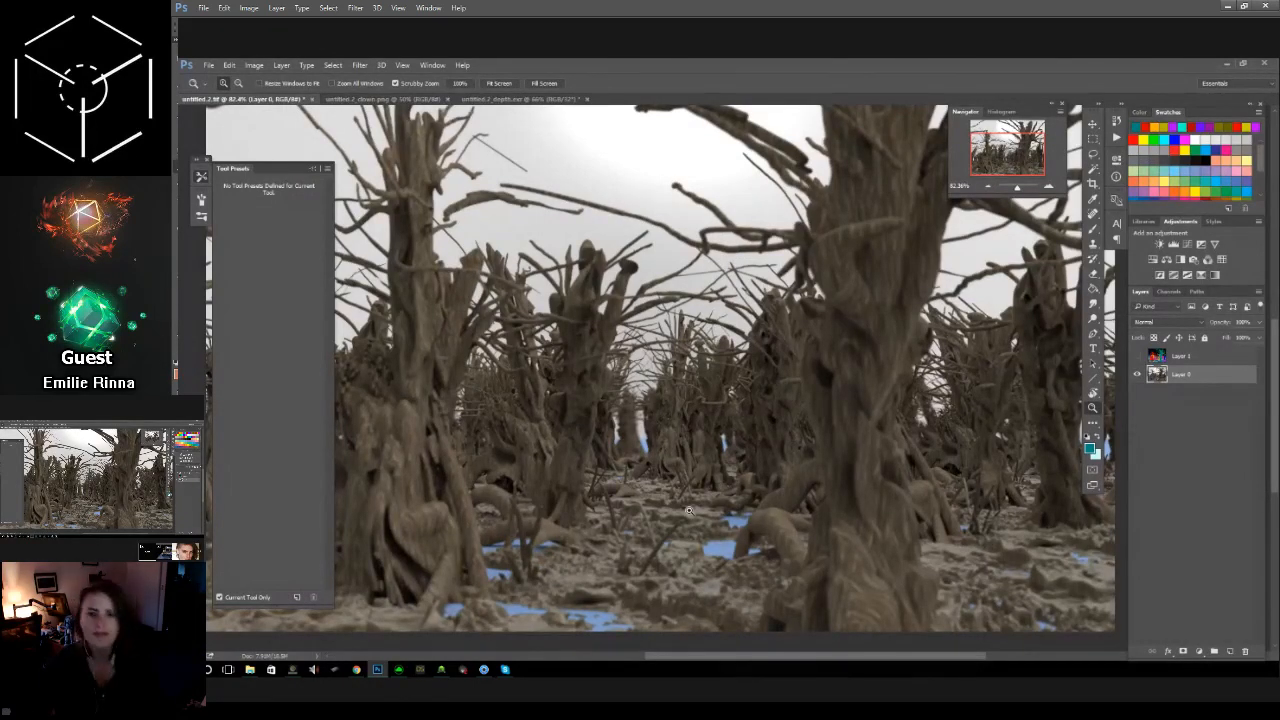
{"action": "left_click", "coordinate": [1172, 292]}
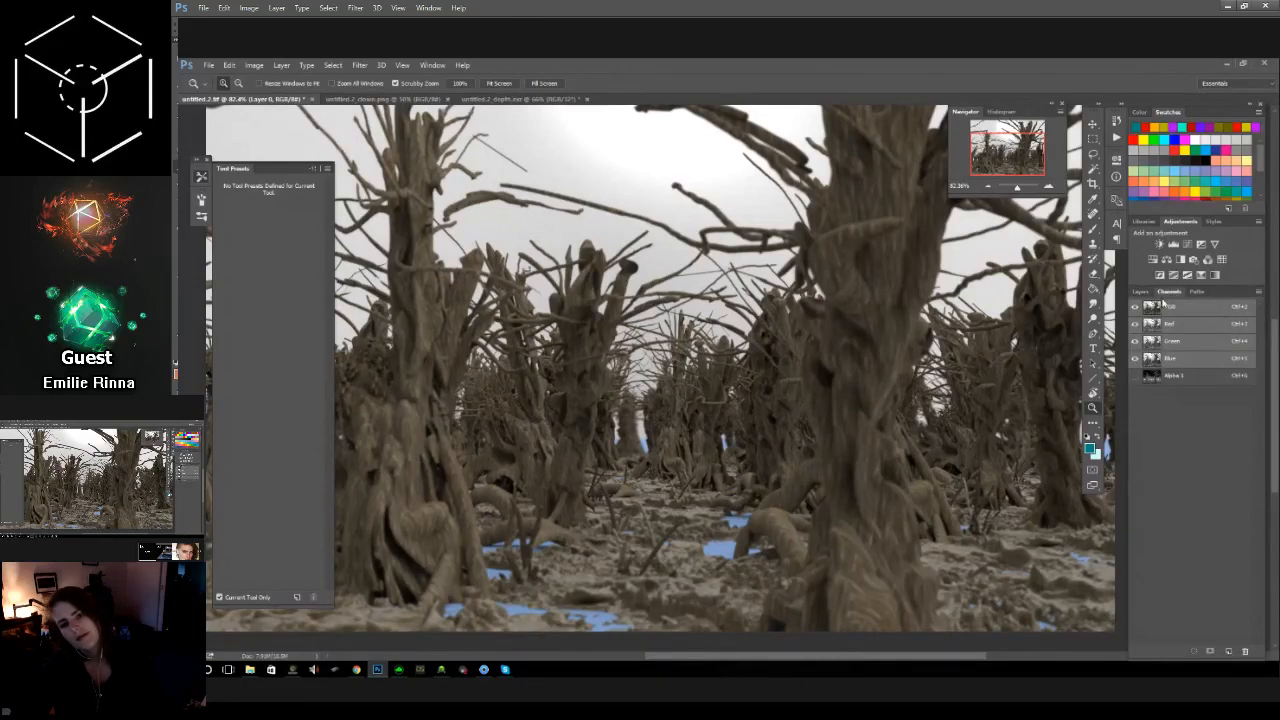
{"action": "left_click", "coordinate": [1143, 292]}
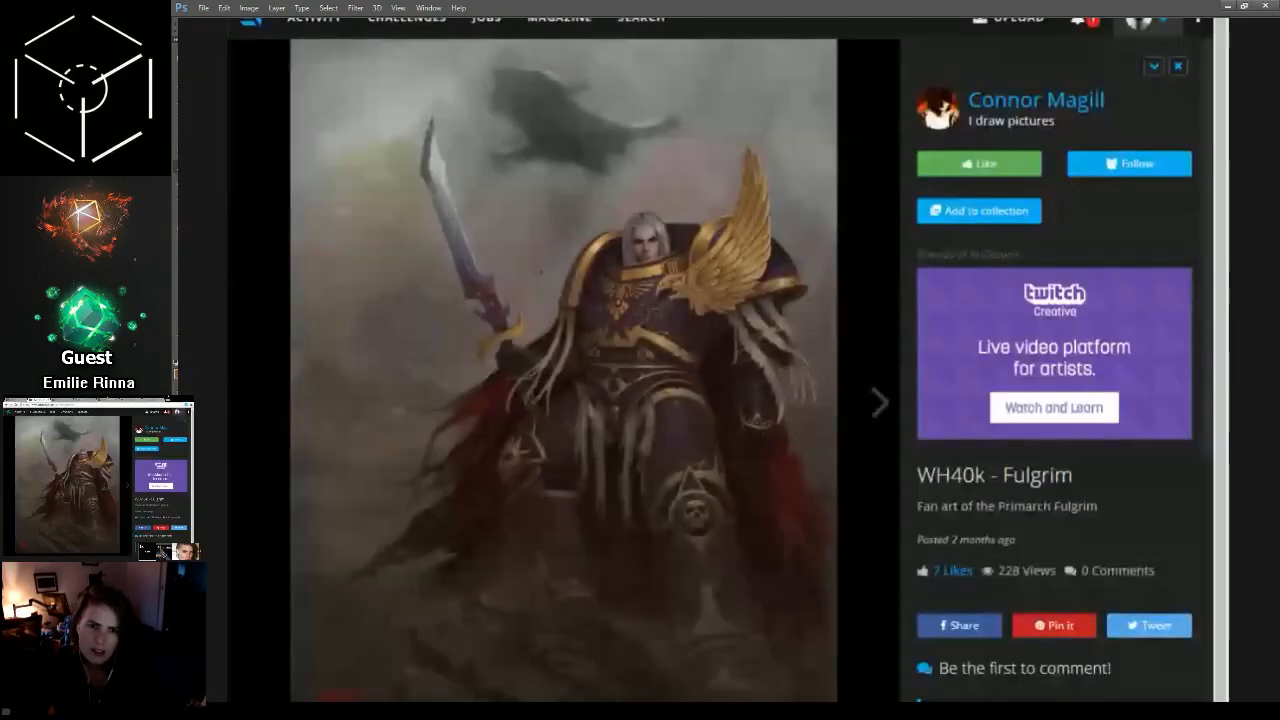
Step: Return to the artist's ArtStation gallery and check it against the Twitch chat requests
{"action": "left_click", "coordinate": [1000, 104]}
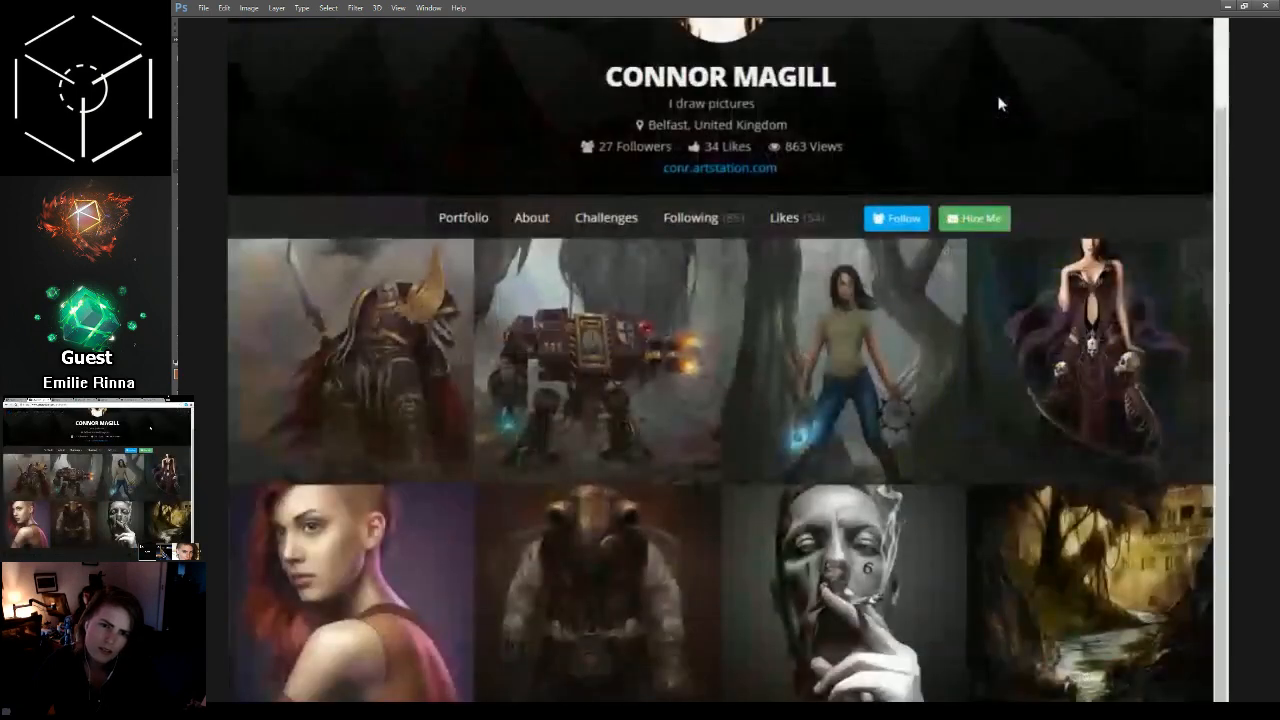
{"action": "scroll", "coordinate": [586, 345], "scroll_direction": "up", "scroll_amount": 1}
{"action": "scroll", "coordinate": [480, 166], "scroll_direction": "down", "scroll_amount": 1}
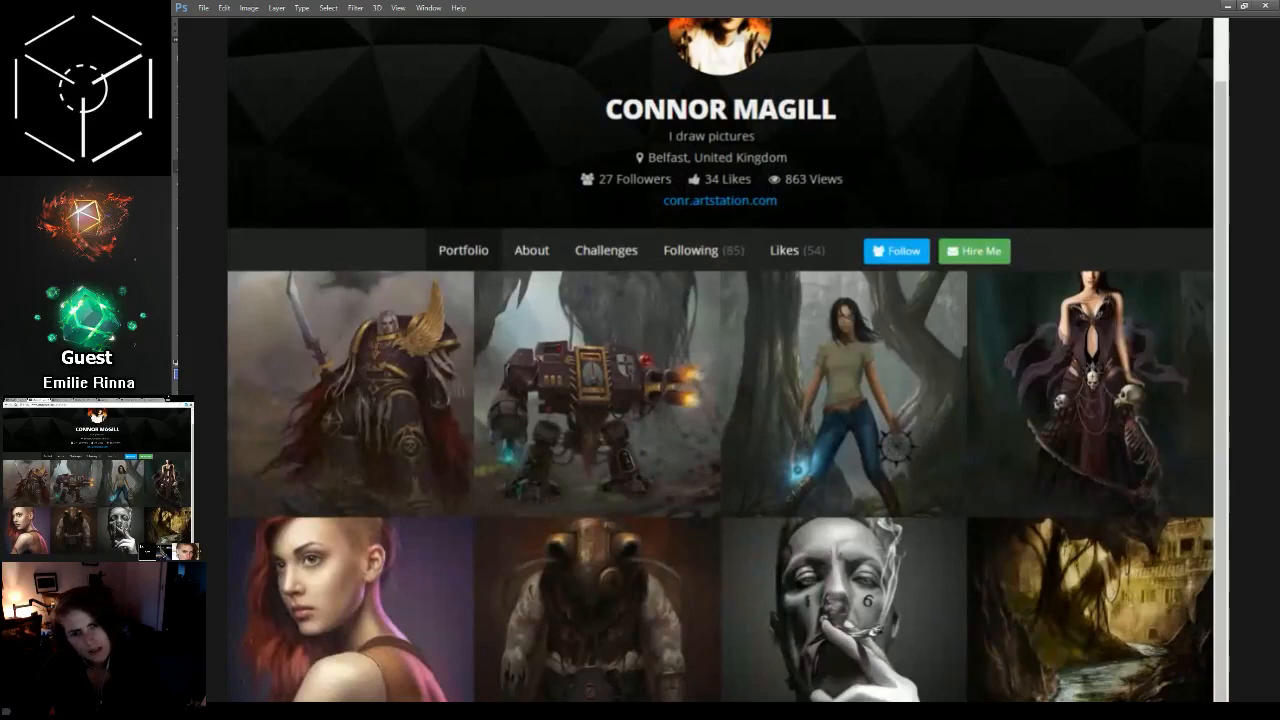
{"action": "key", "text": "ctrl+Tab"}
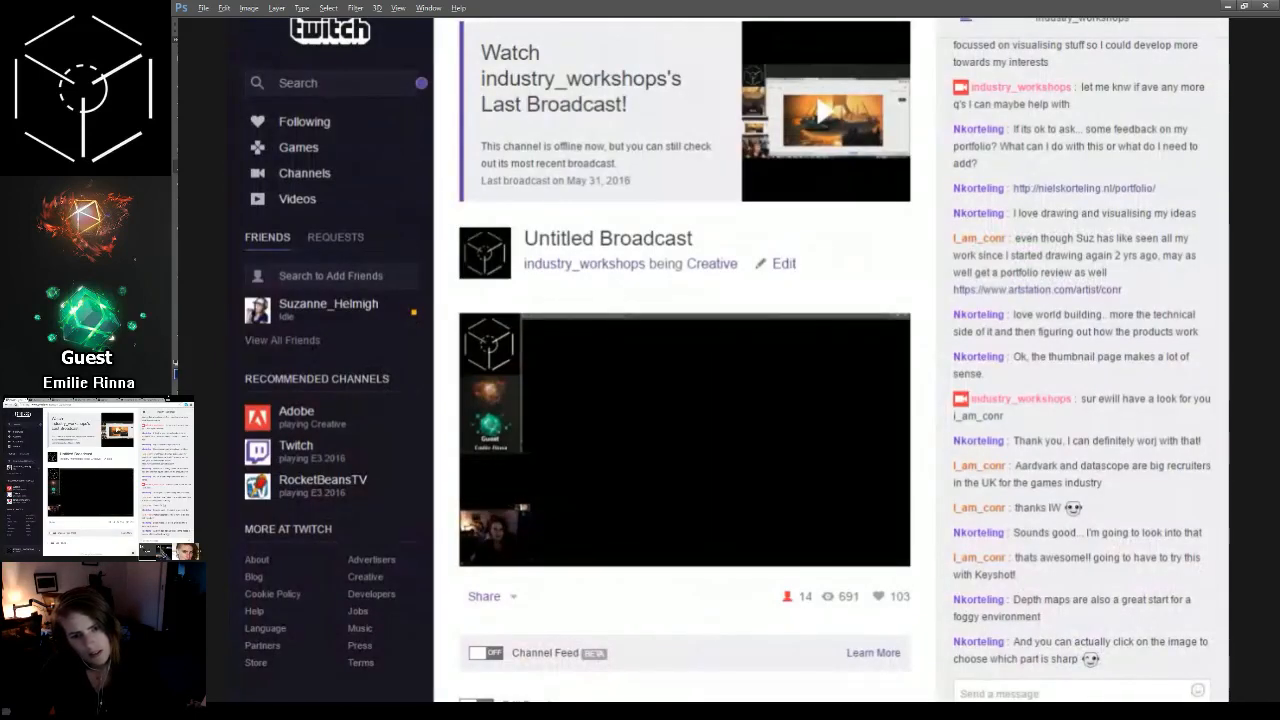
{"action": "key", "text": "ctrl+shift+Tab"}
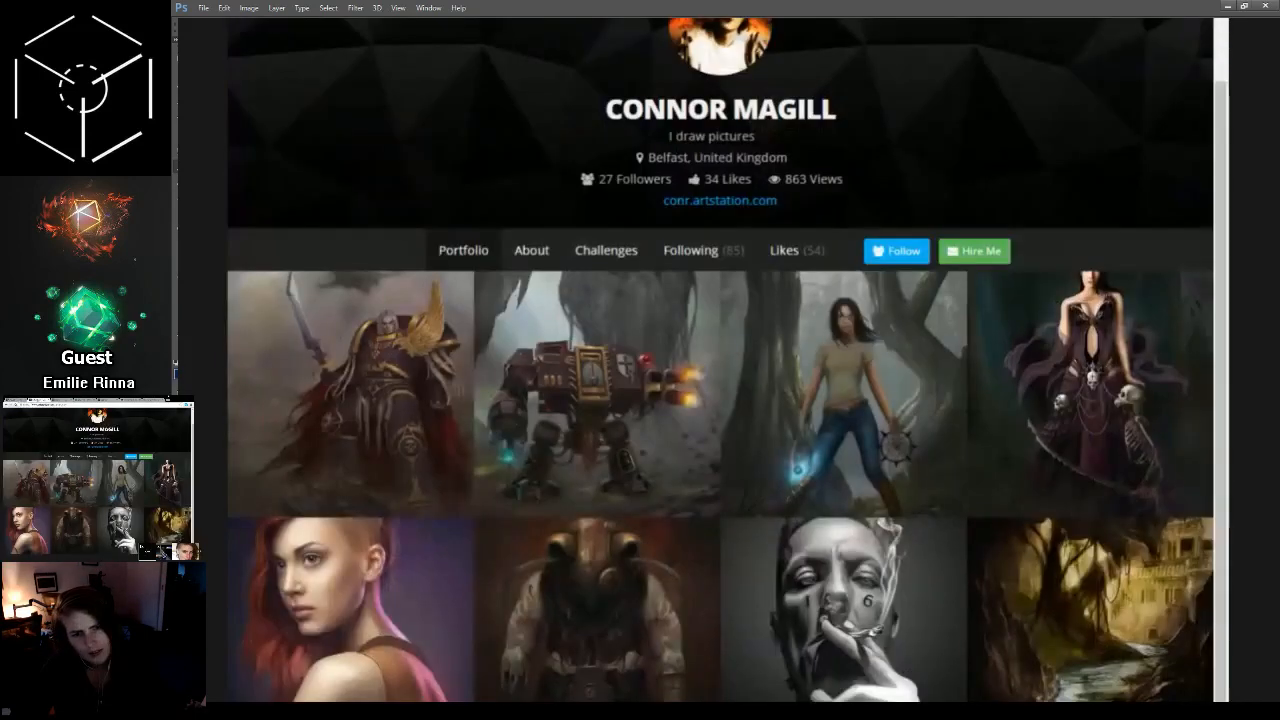
{"action": "key", "text": "ctrl+Tab"}
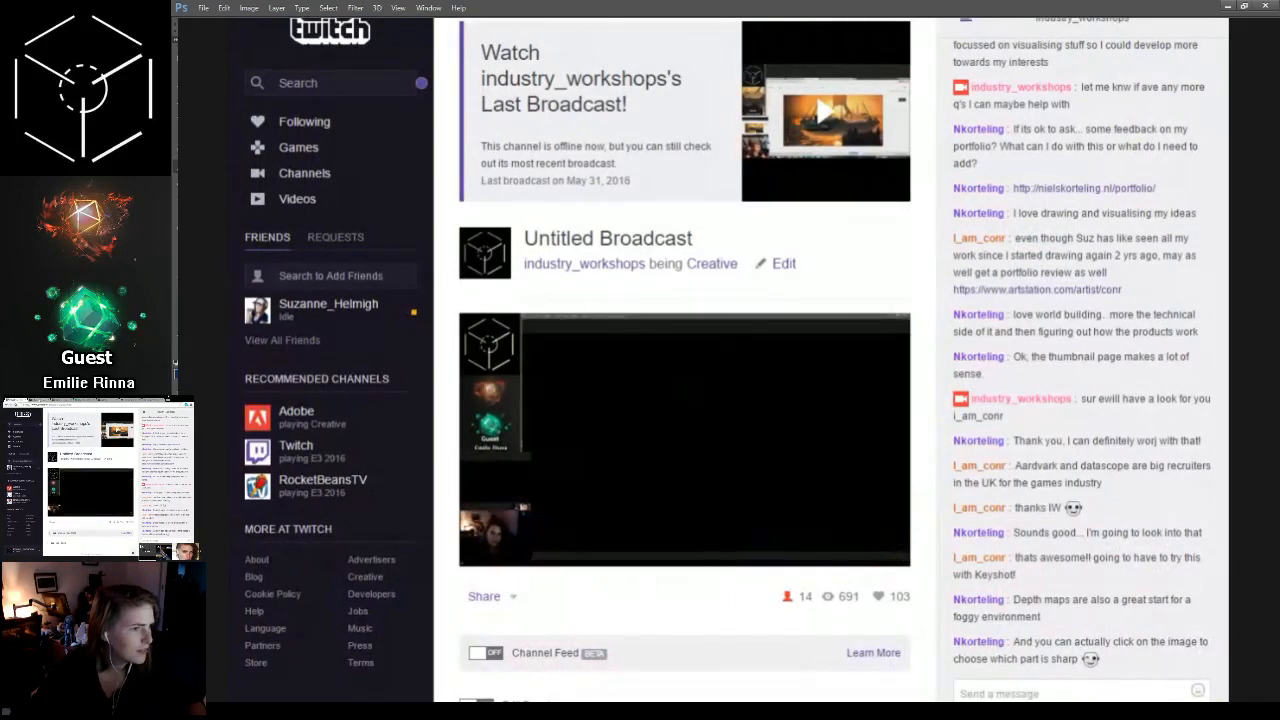
{"action": "key", "text": "ctrl+Tab"}
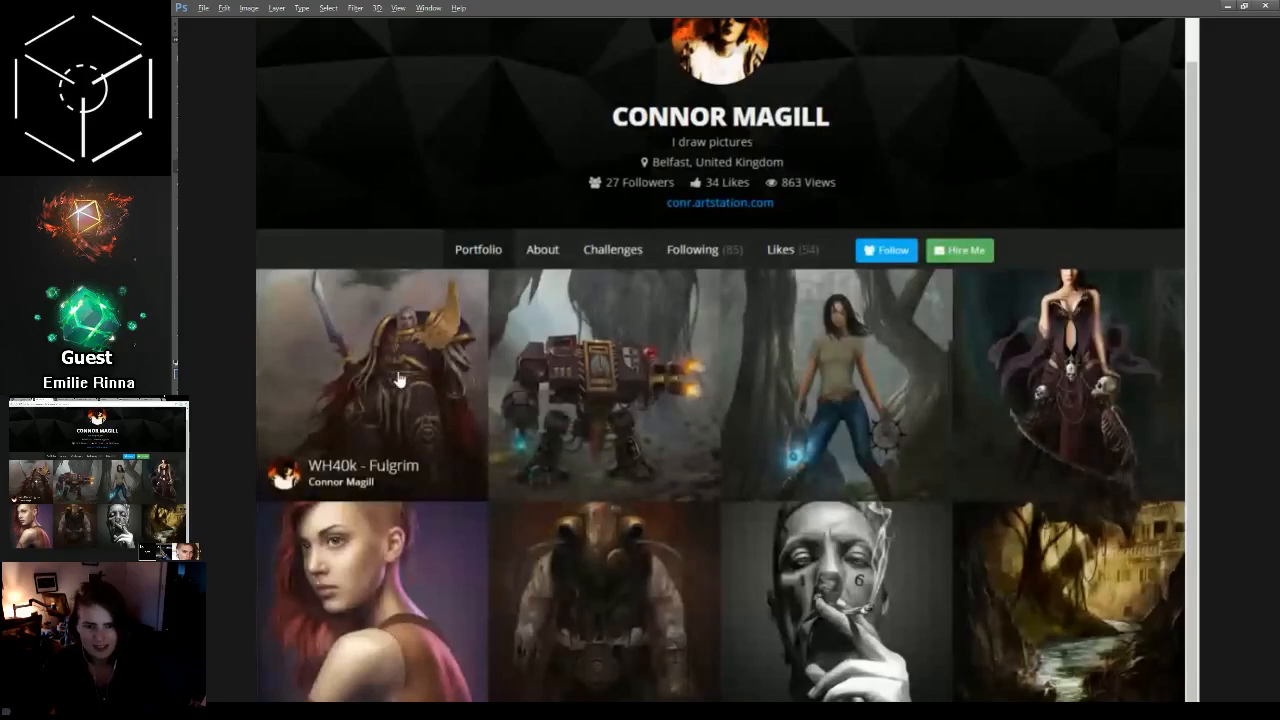
Step: Compare the WH40k - Fulgrim, Black Templar Dreadnought and Random chick artworks at full size
{"action": "left_click", "coordinate": [398, 379]}
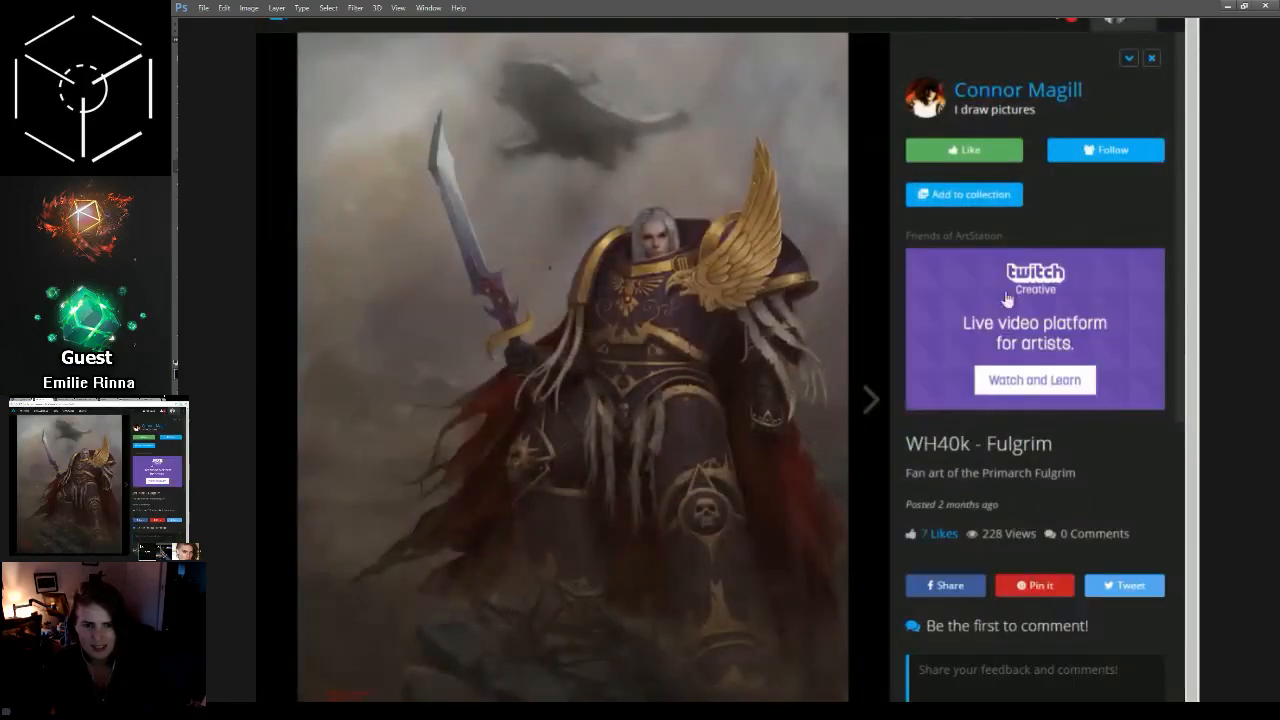
{"action": "left_click", "coordinate": [1003, 92]}
{"action": "left_click", "coordinate": [613, 398]}
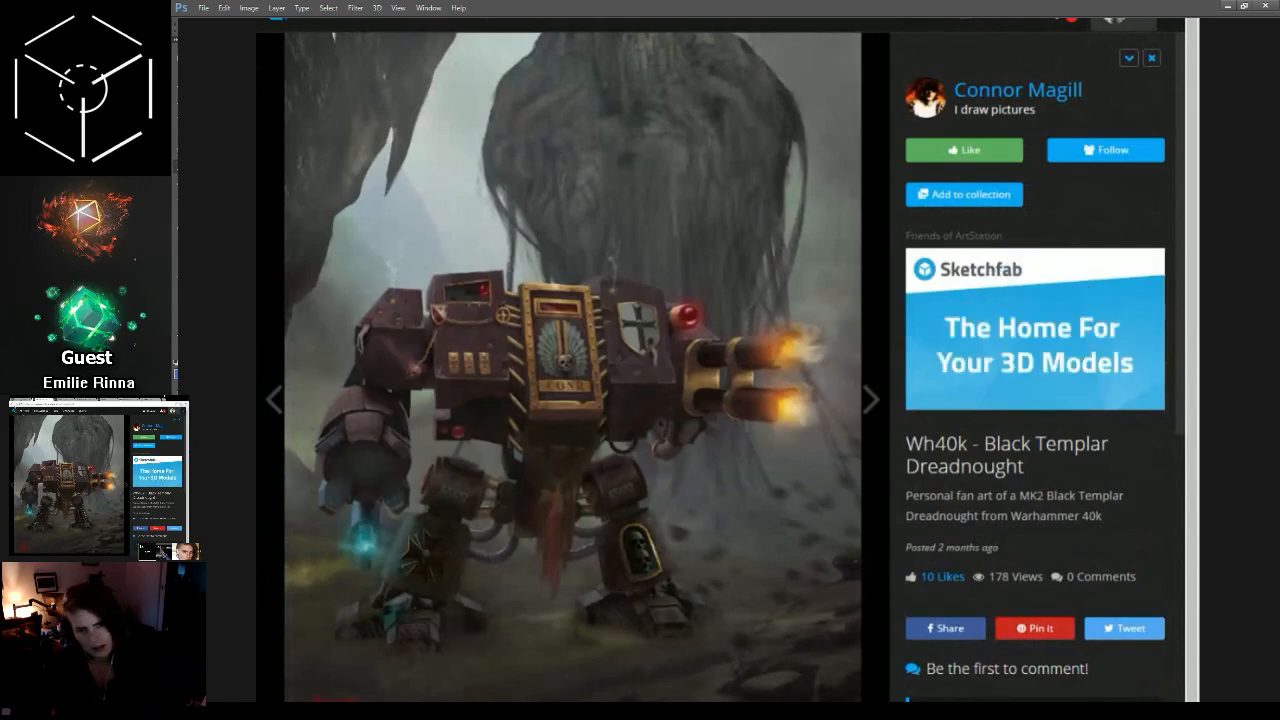
{"action": "left_click", "coordinate": [1000, 90]}
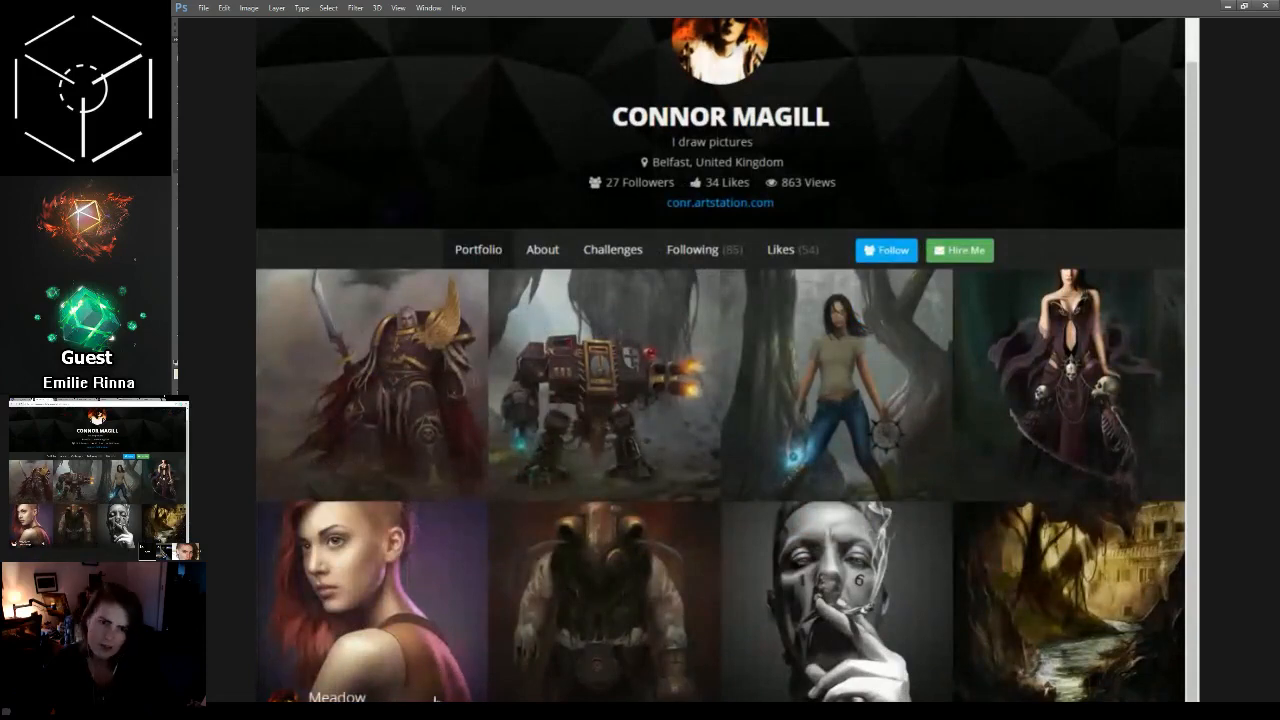
{"action": "left_click", "coordinate": [612, 396]}
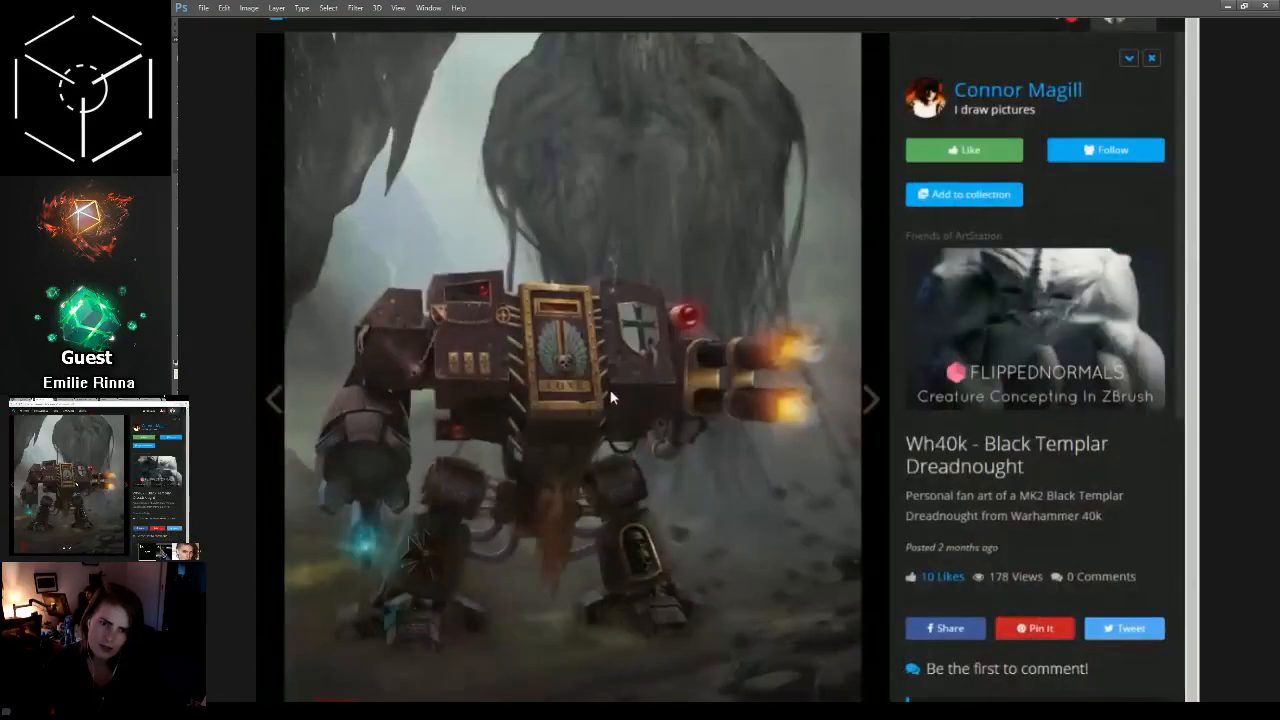
{"action": "left_click", "coordinate": [872, 400]}
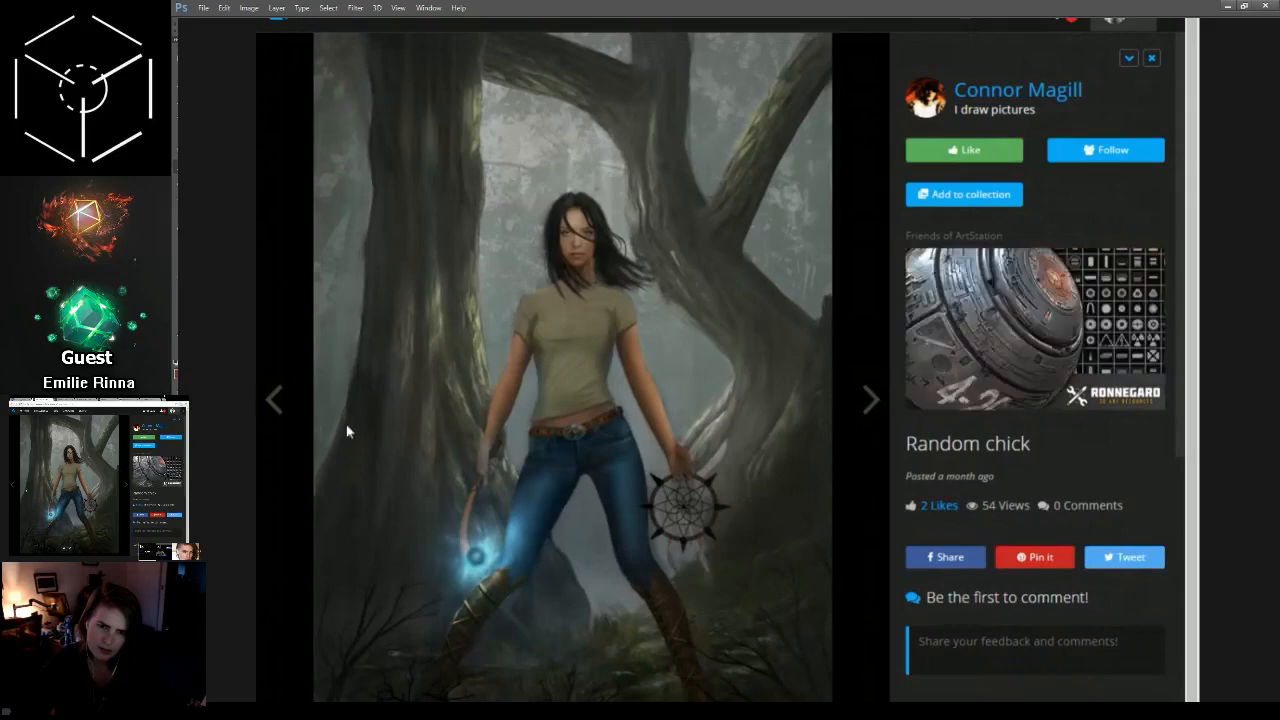
{"action": "left_click", "coordinate": [273, 400]}
{"action": "left_click", "coordinate": [273, 400]}
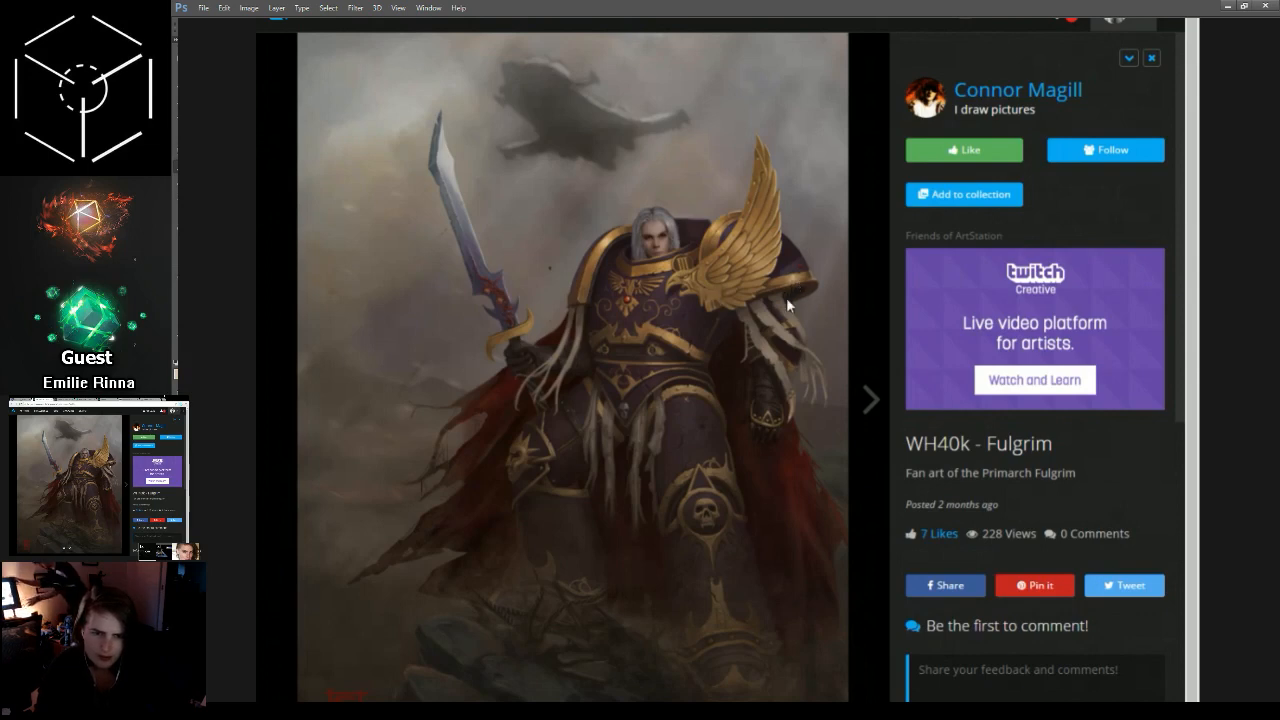
{"action": "left_click", "coordinate": [869, 400]}
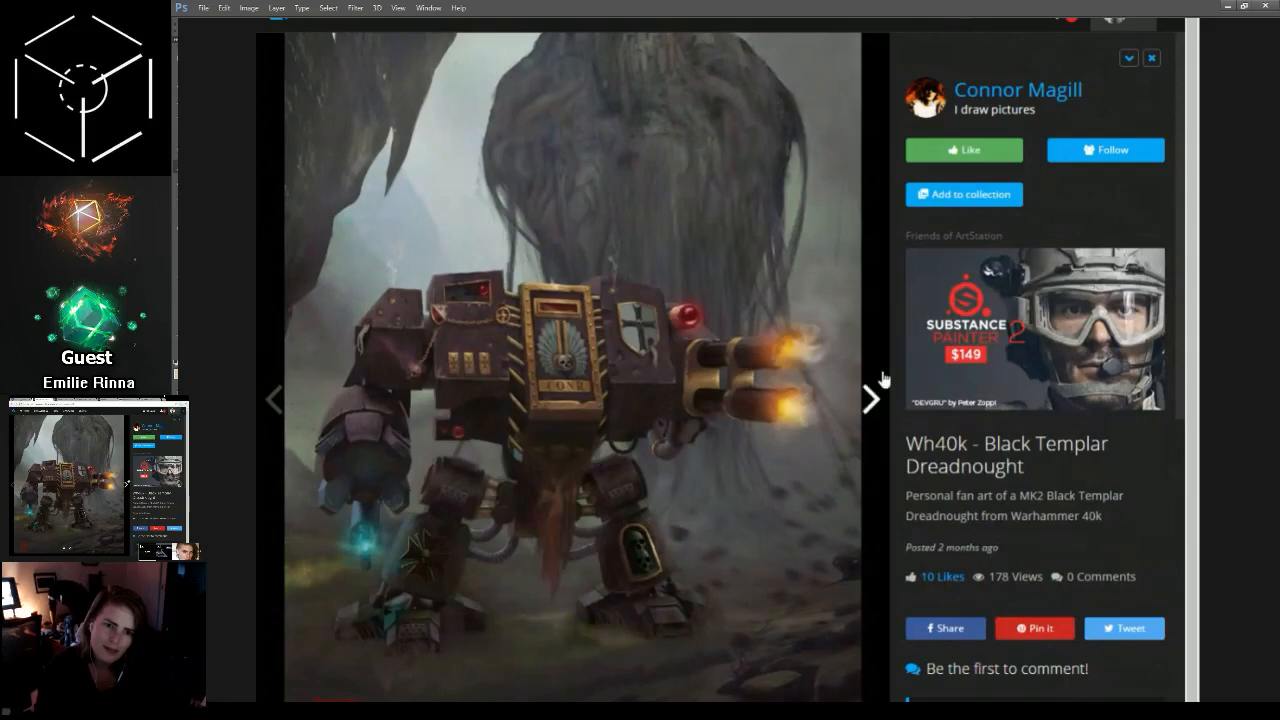
{"action": "left_click", "coordinate": [872, 400]}
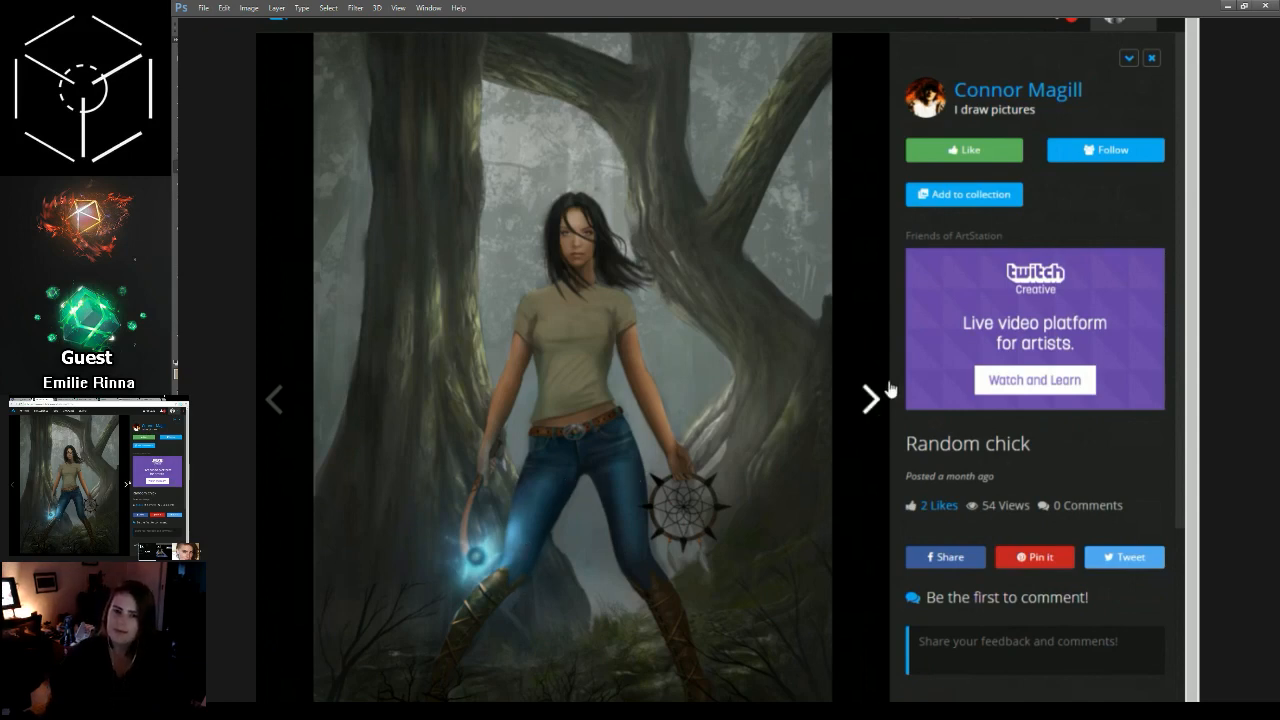
Step: Review the Skeleton Queen, Meadow, Brawler and Underground Temple artworks, and go back to the gallery overview
{"action": "left_click", "coordinate": [870, 399]}
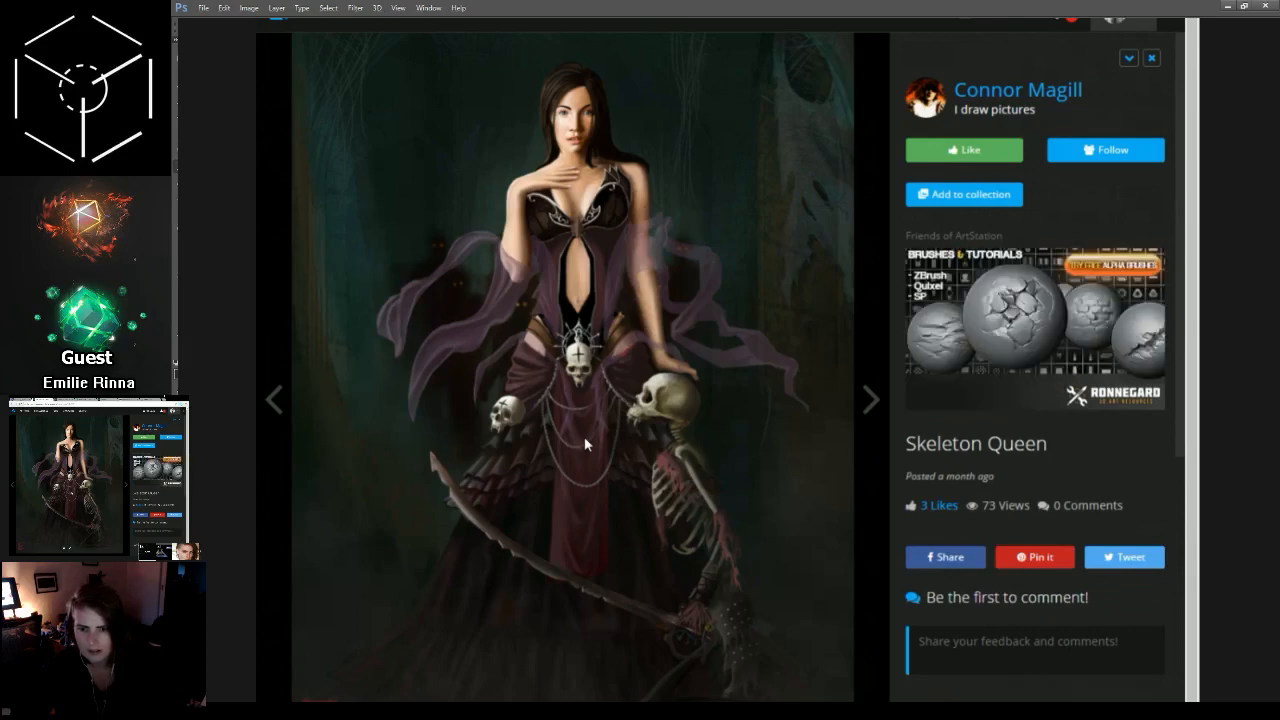
{"action": "left_click", "coordinate": [875, 401]}
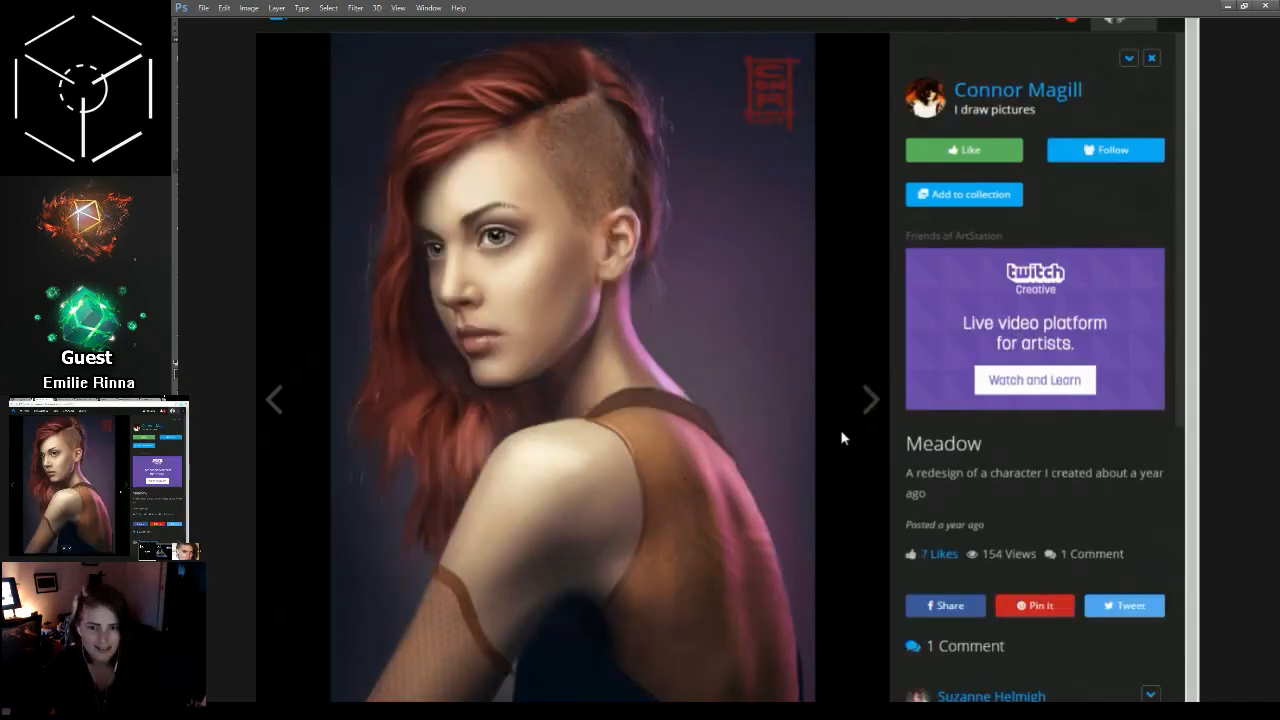
{"action": "left_click", "coordinate": [872, 400]}
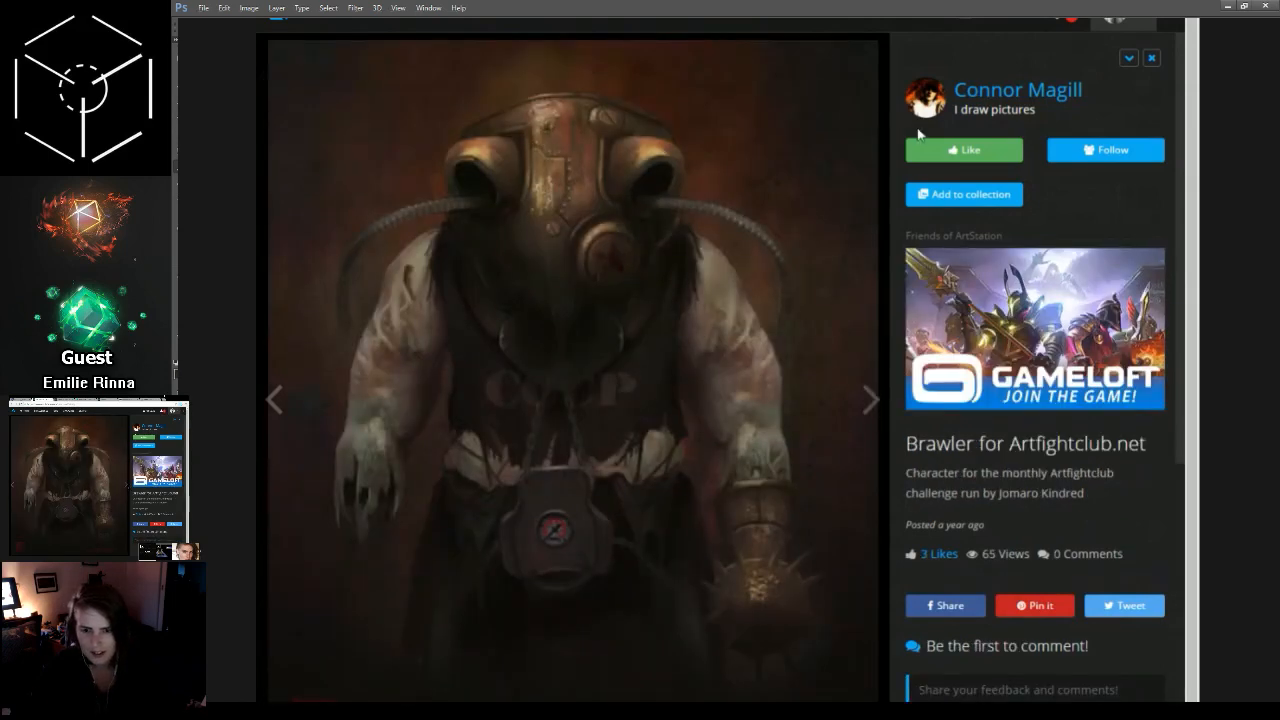
{"action": "left_click", "coordinate": [996, 88]}
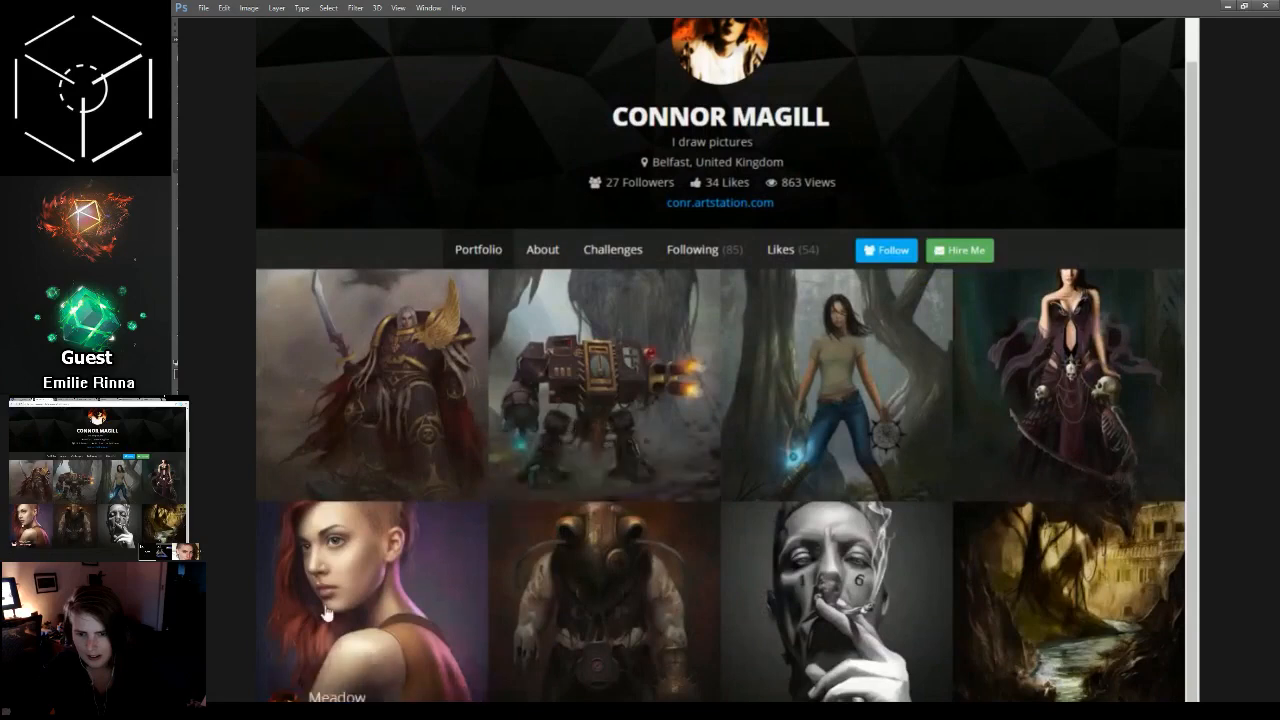
{"action": "left_click", "coordinate": [368, 648]}
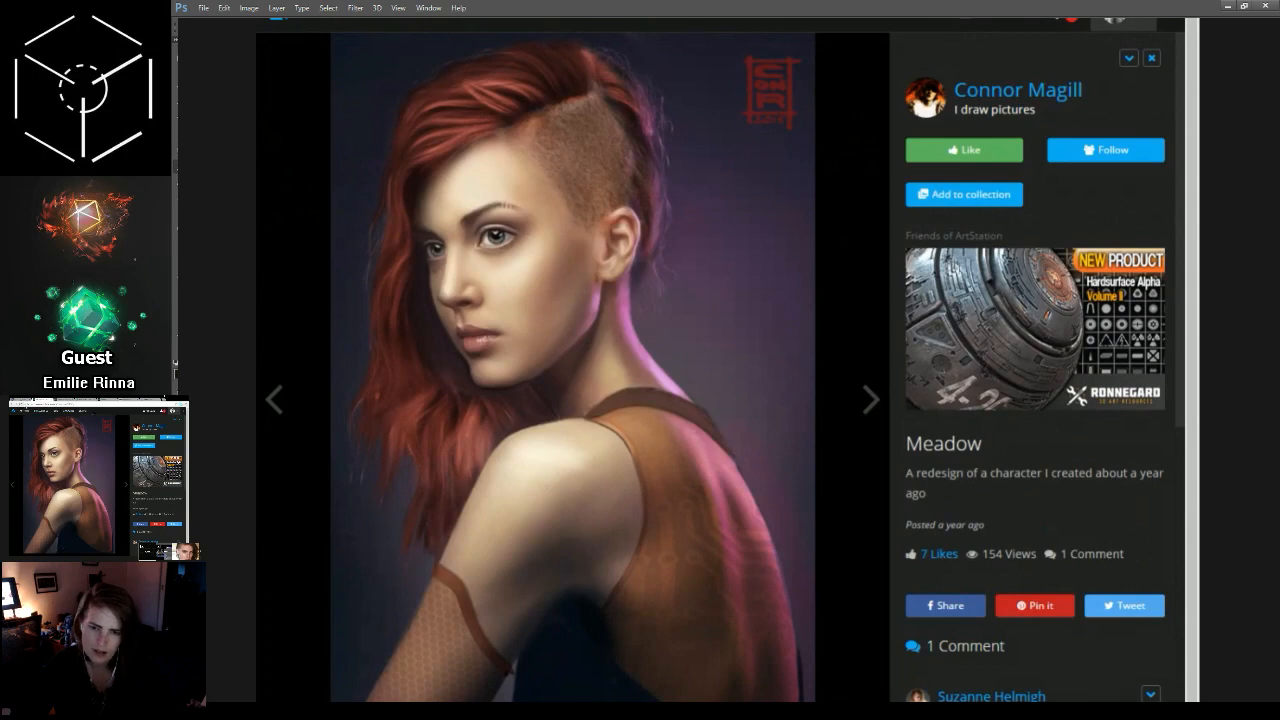
{"action": "left_click", "coordinate": [1004, 88]}
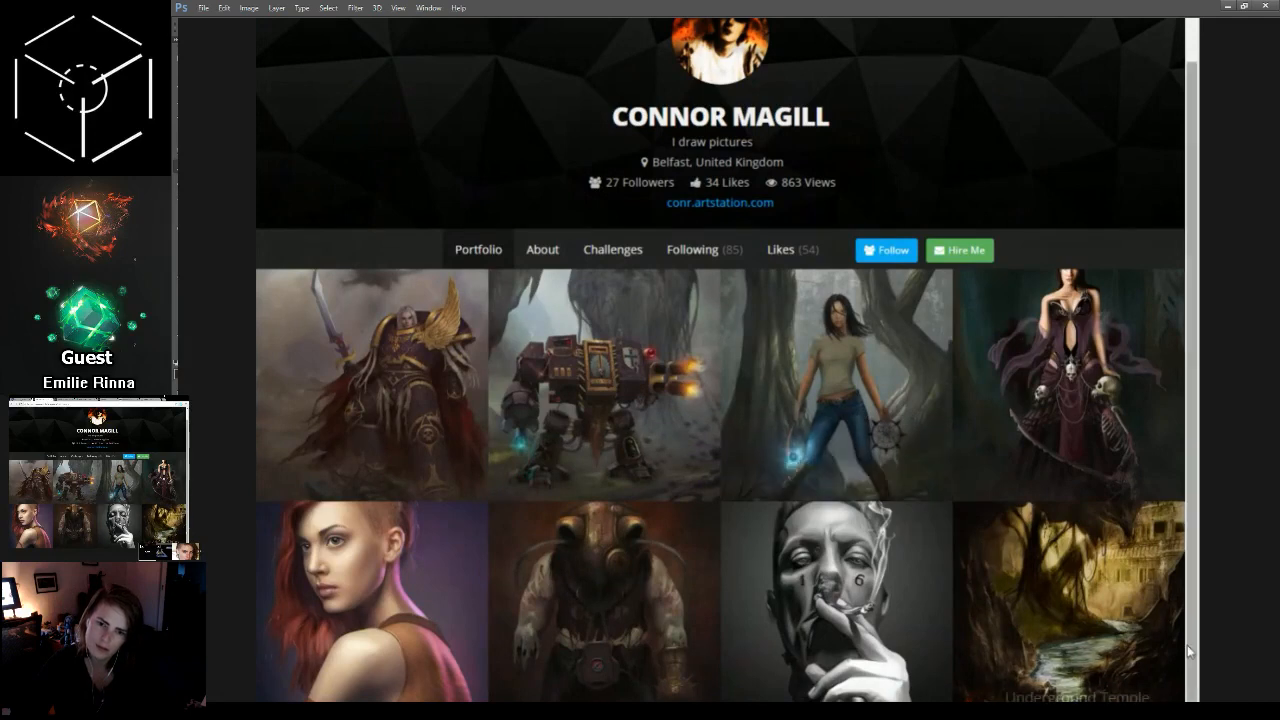
{"action": "left_click", "coordinate": [1114, 620]}
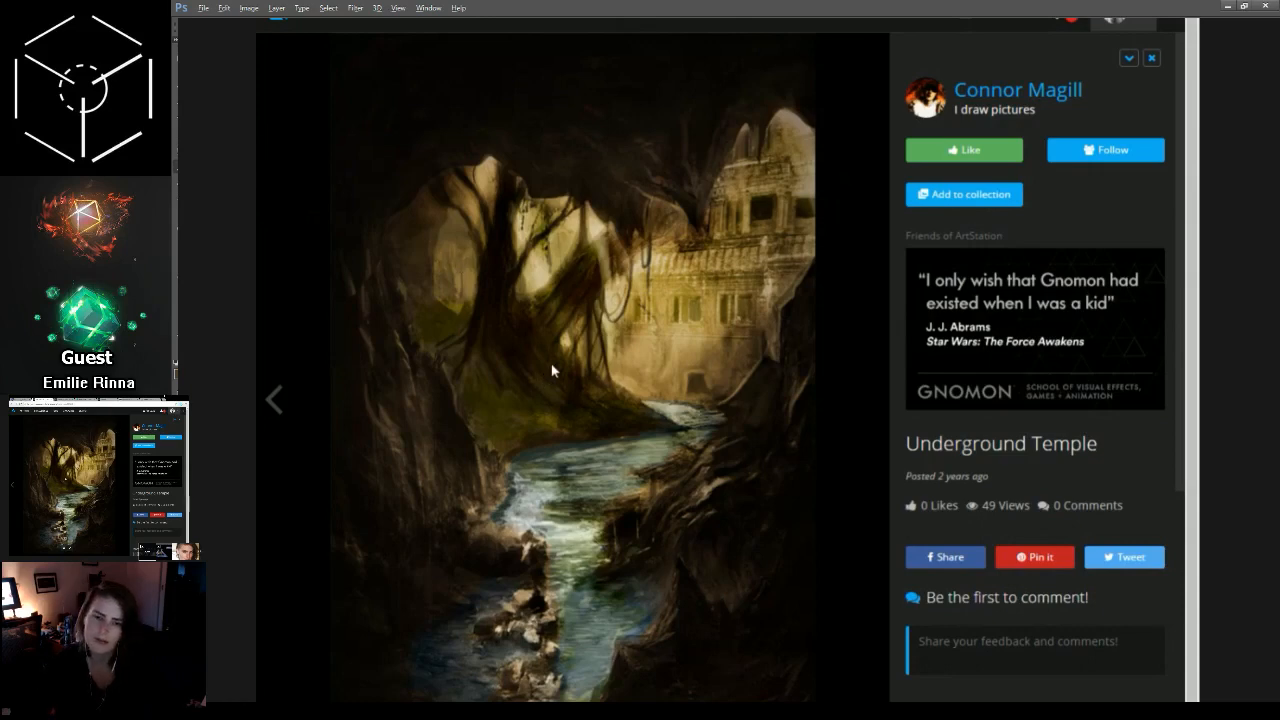
{"action": "left_click", "coordinate": [1012, 90]}
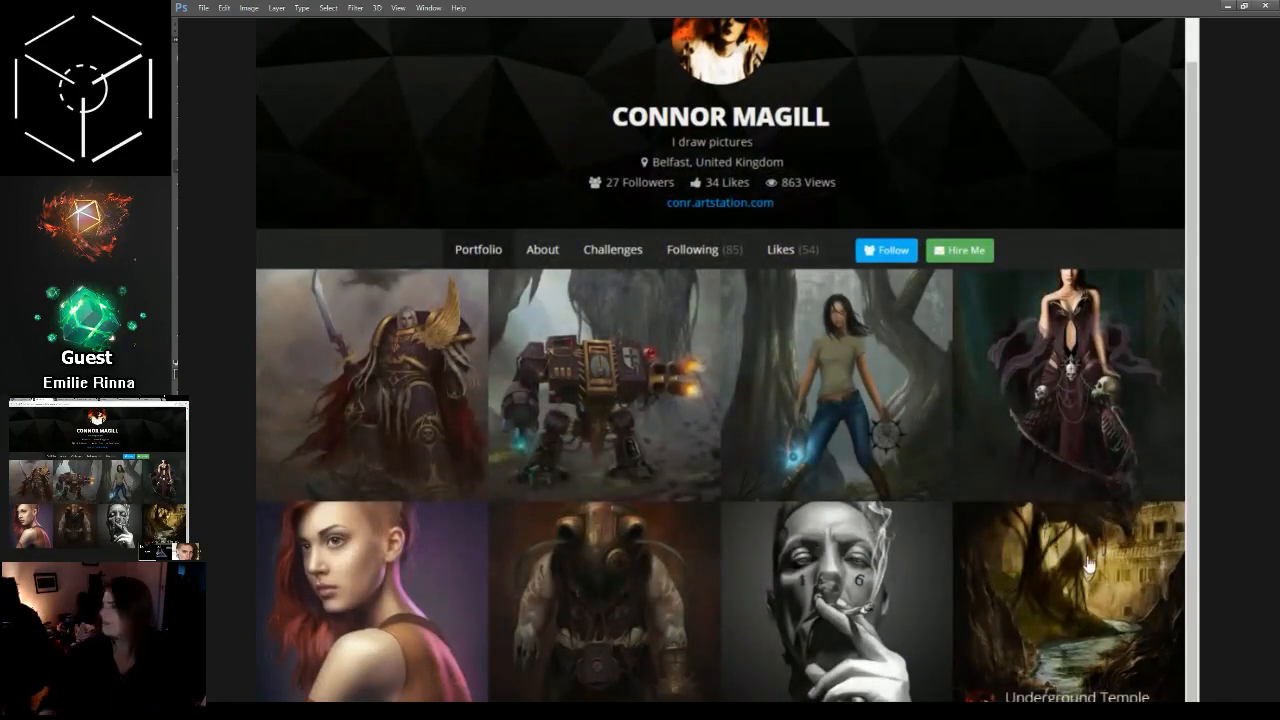
Step: Examine the values in the Underground Temple painting again, and check the Twitch chat for replies
{"action": "left_click", "coordinate": [1065, 610]}
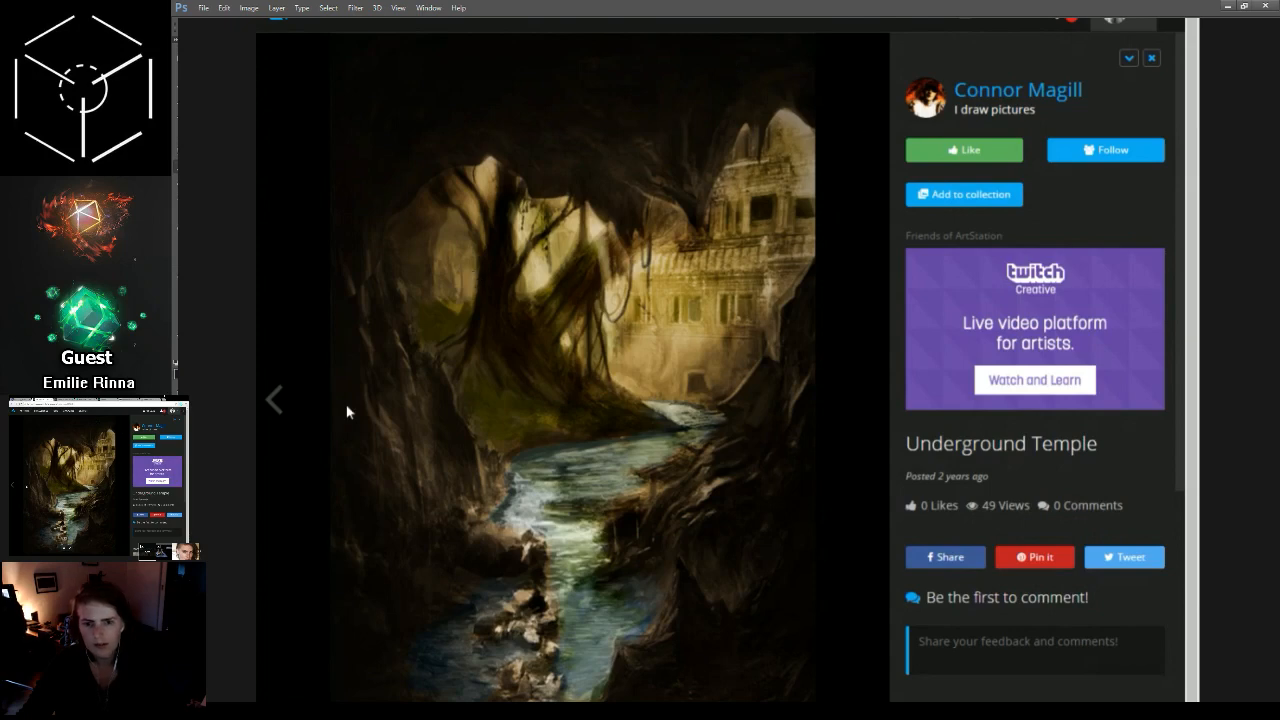
{"action": "key", "text": "alt"}
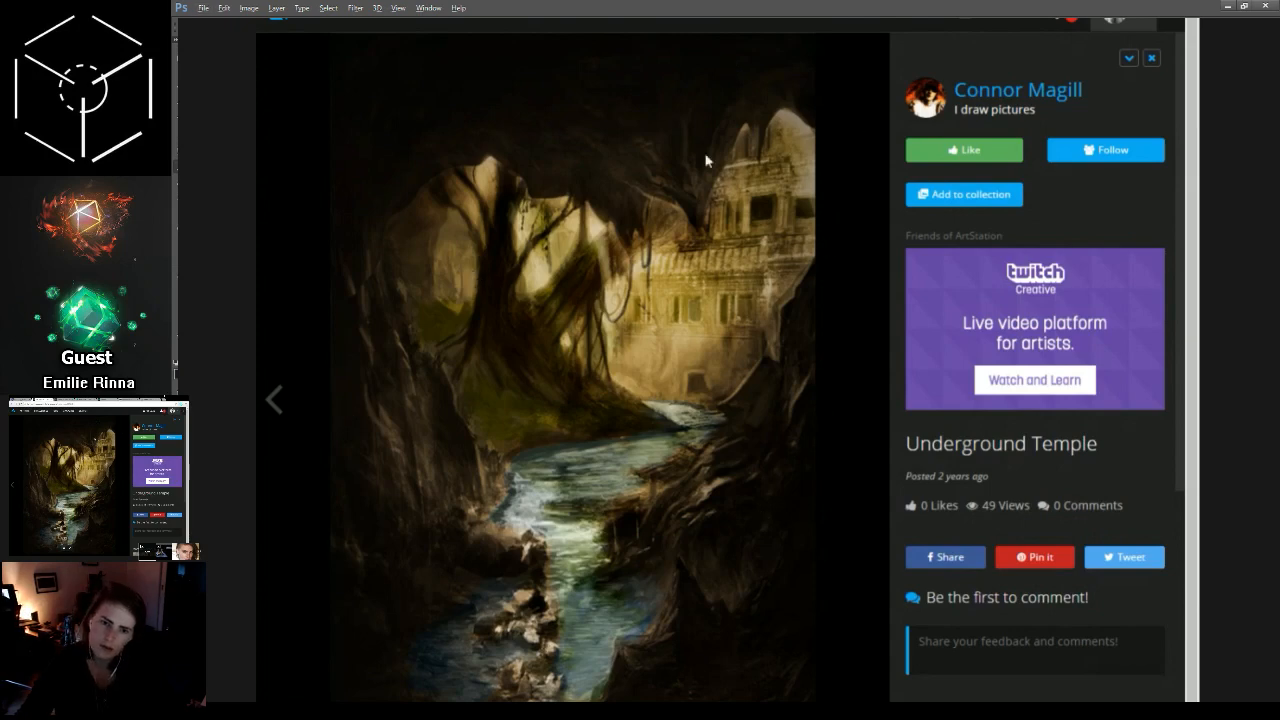
{"action": "key", "text": "alt"}
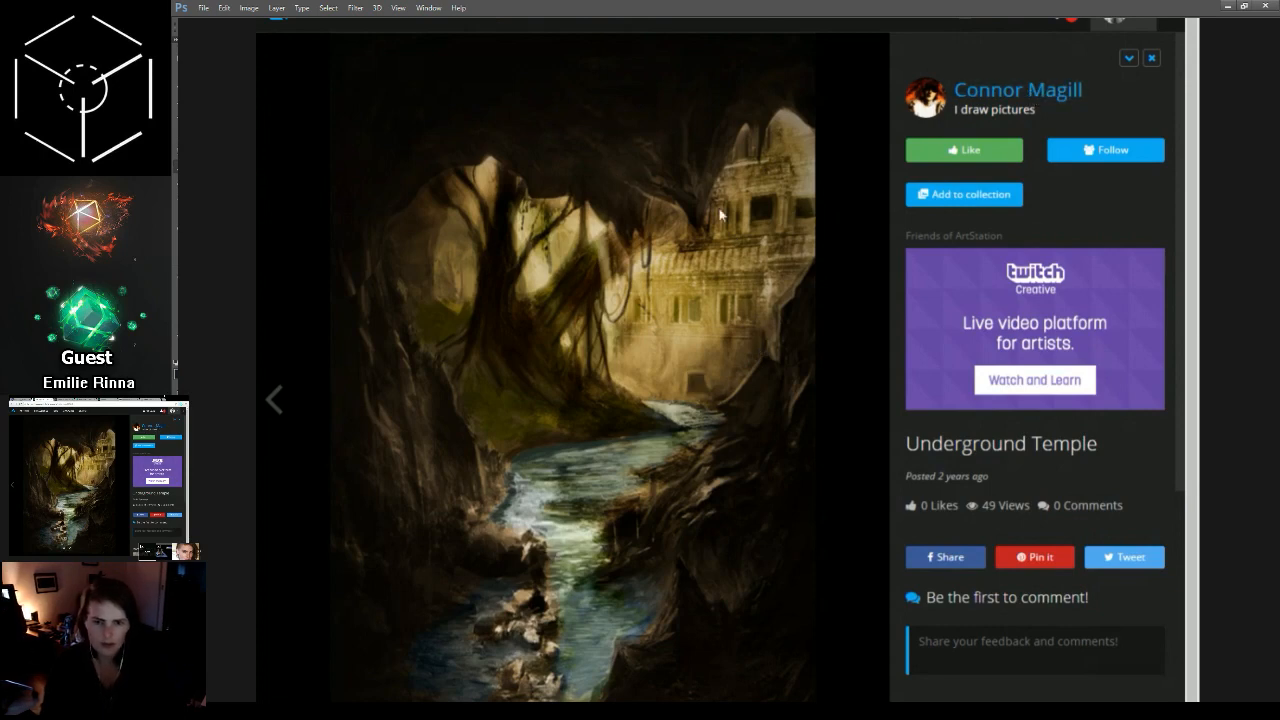
{"action": "left_click", "coordinate": [978, 95]}
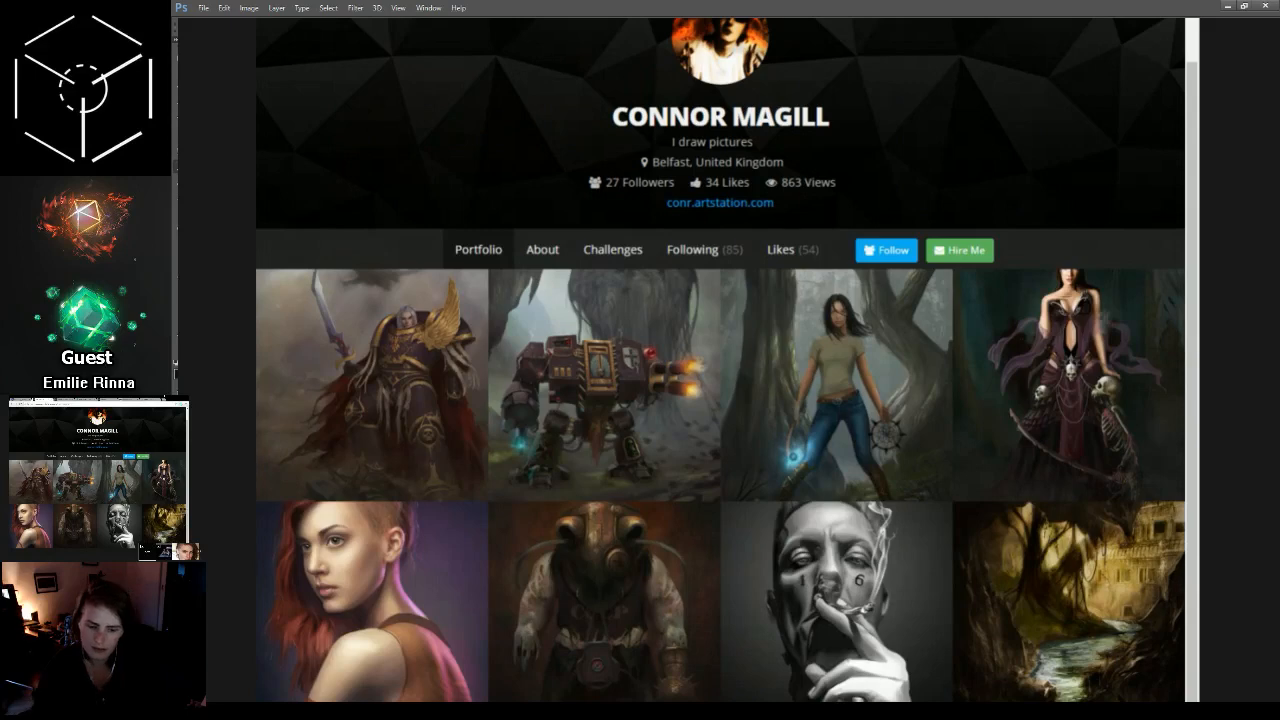
{"action": "key", "text": "ctrl+Tab"}
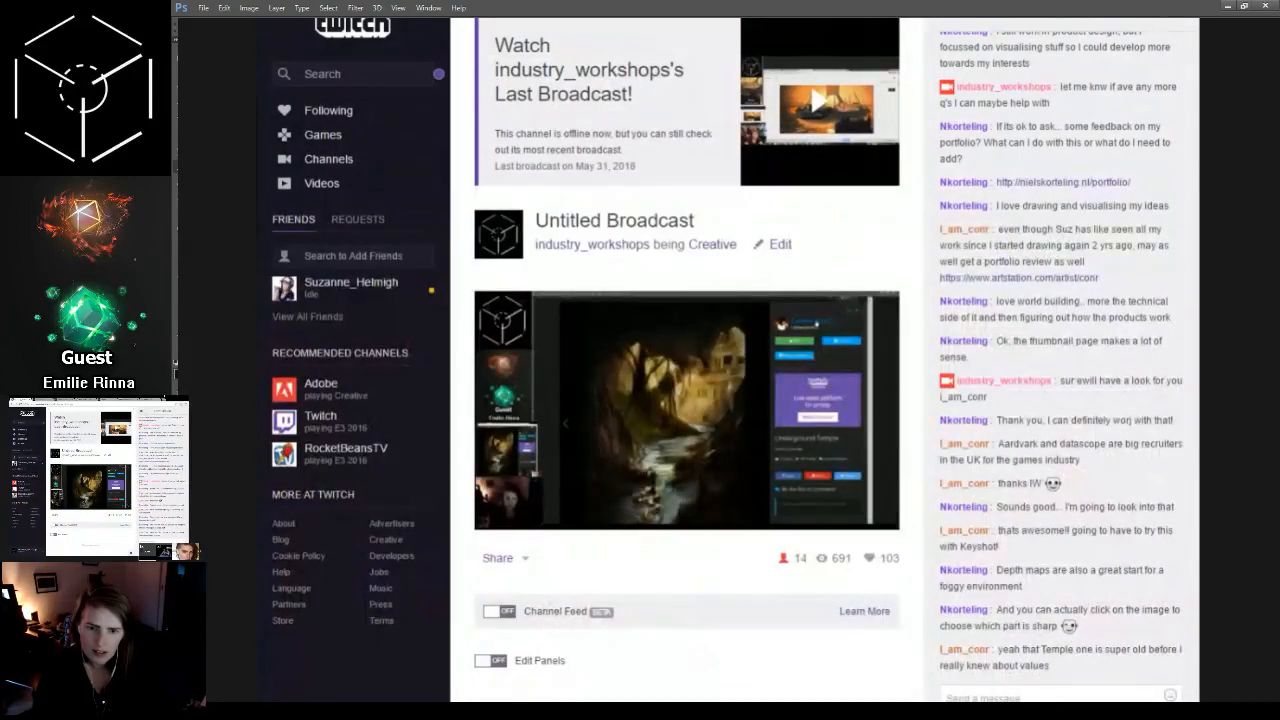
{"action": "key", "text": "ctrl+shift+Tab"}
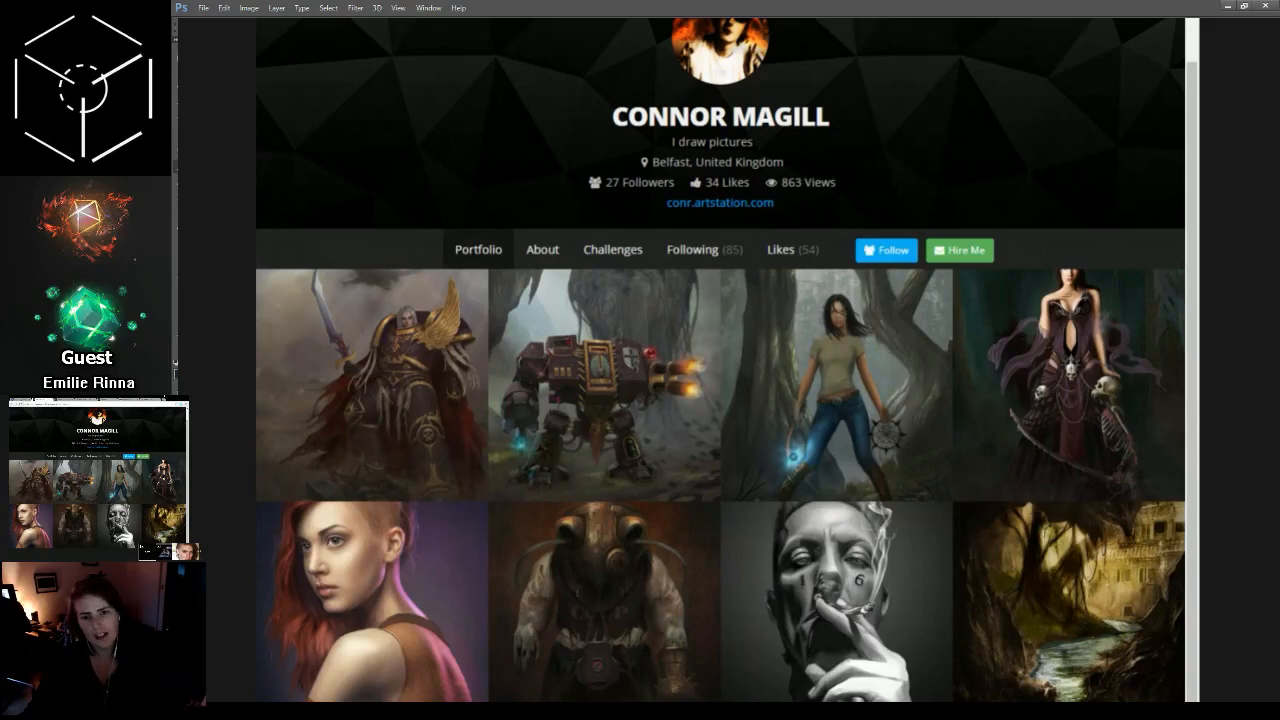
Step: Leave the portfolio and switch to KeyShot to show the dark creature model's scene
{"action": "key", "text": "ctrl+plus"}
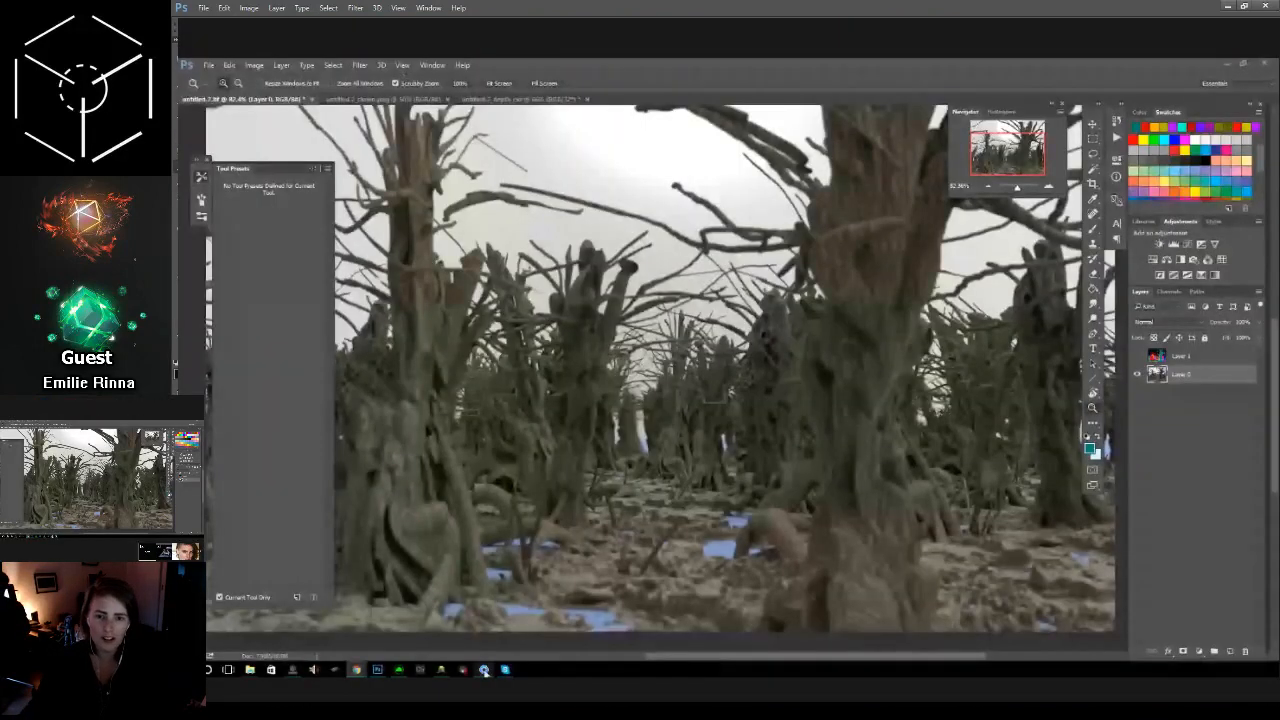
{"action": "left_click", "coordinate": [484, 670]}
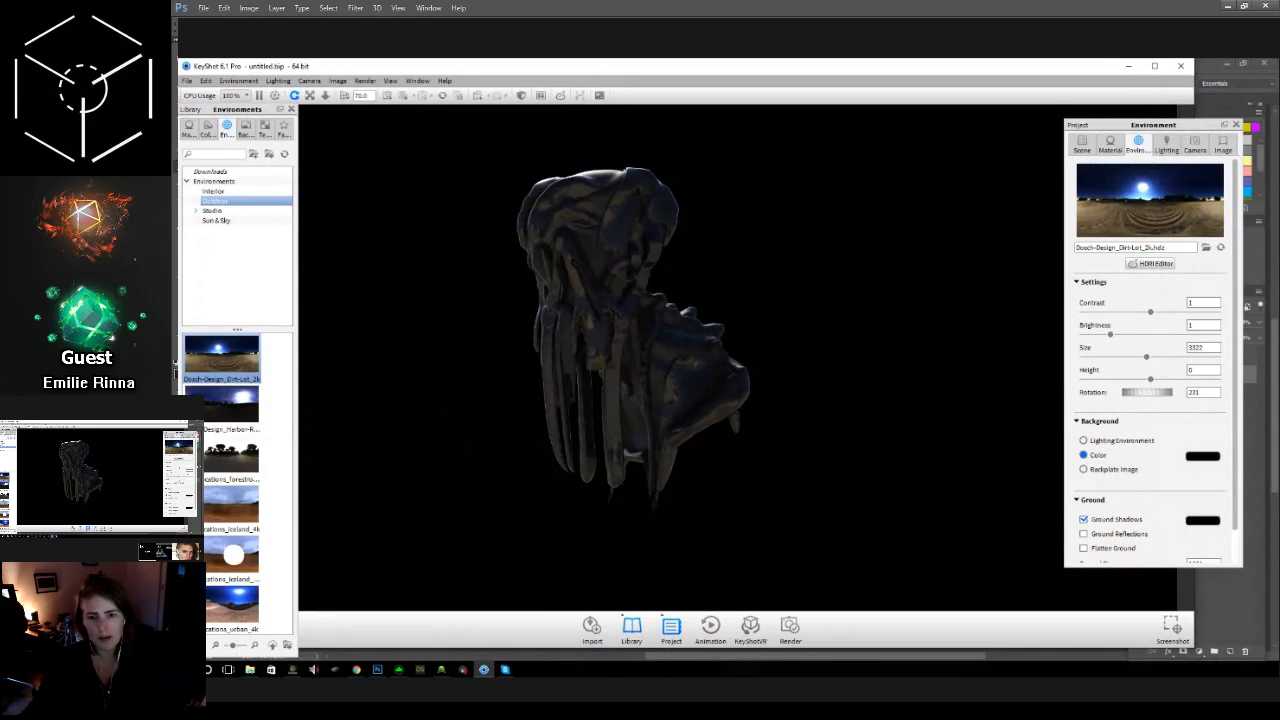
{"action": "key", "text": "alt+Tab"}
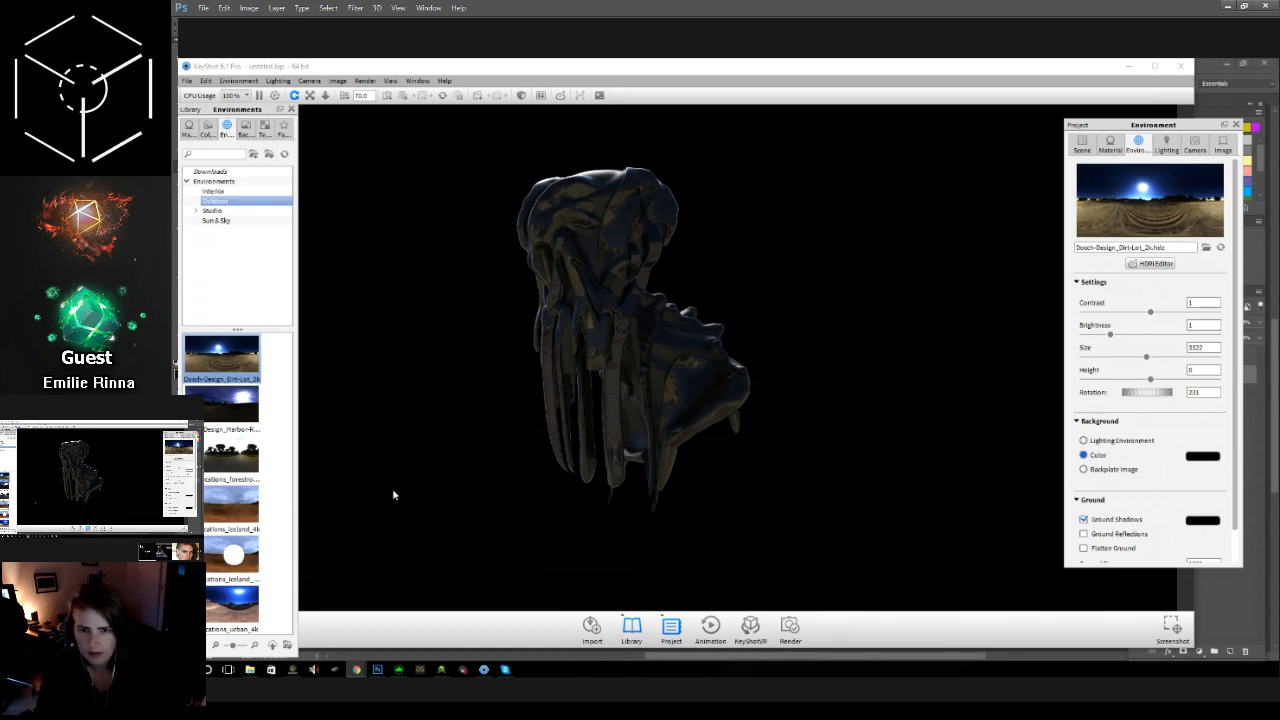
Step: Turn the dark creature model for a closer look at its head and open its material for editing
{"action": "left_click_drag", "start_coordinate": [437, 340], "coordinate": [511, 301]}
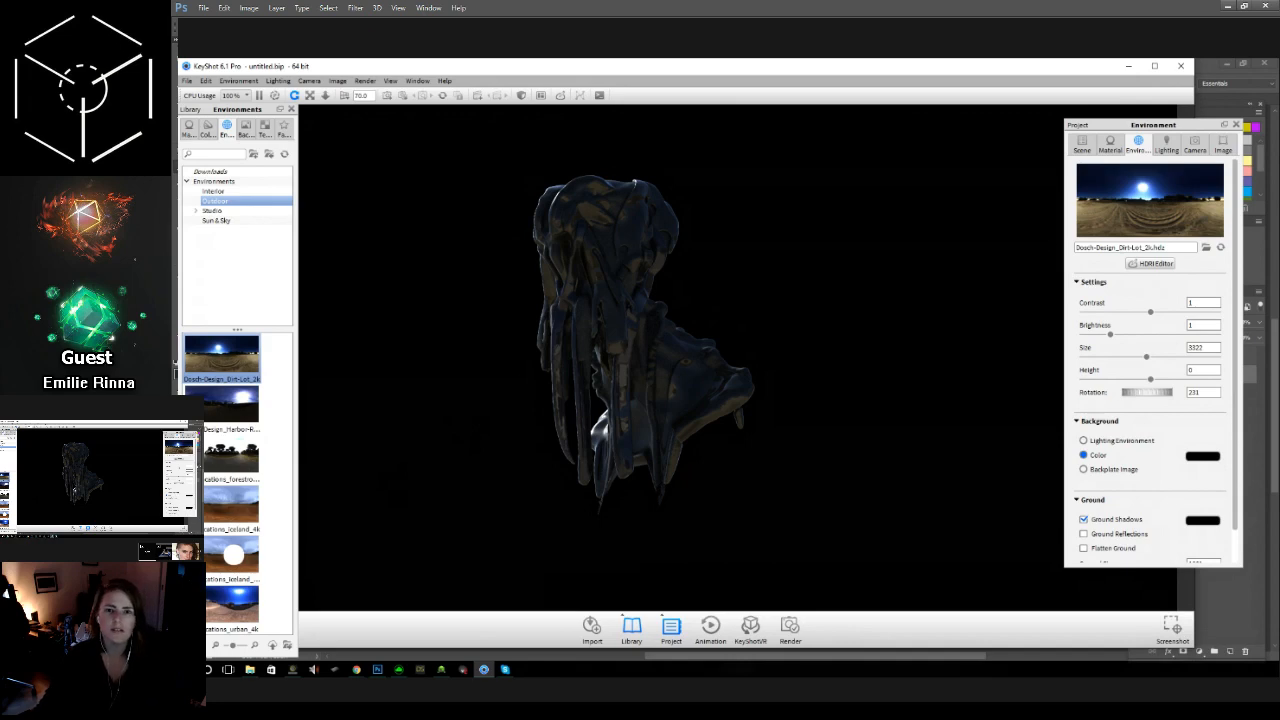
{"action": "left_click_drag", "start_coordinate": [740, 360], "coordinate": [720, 322]}
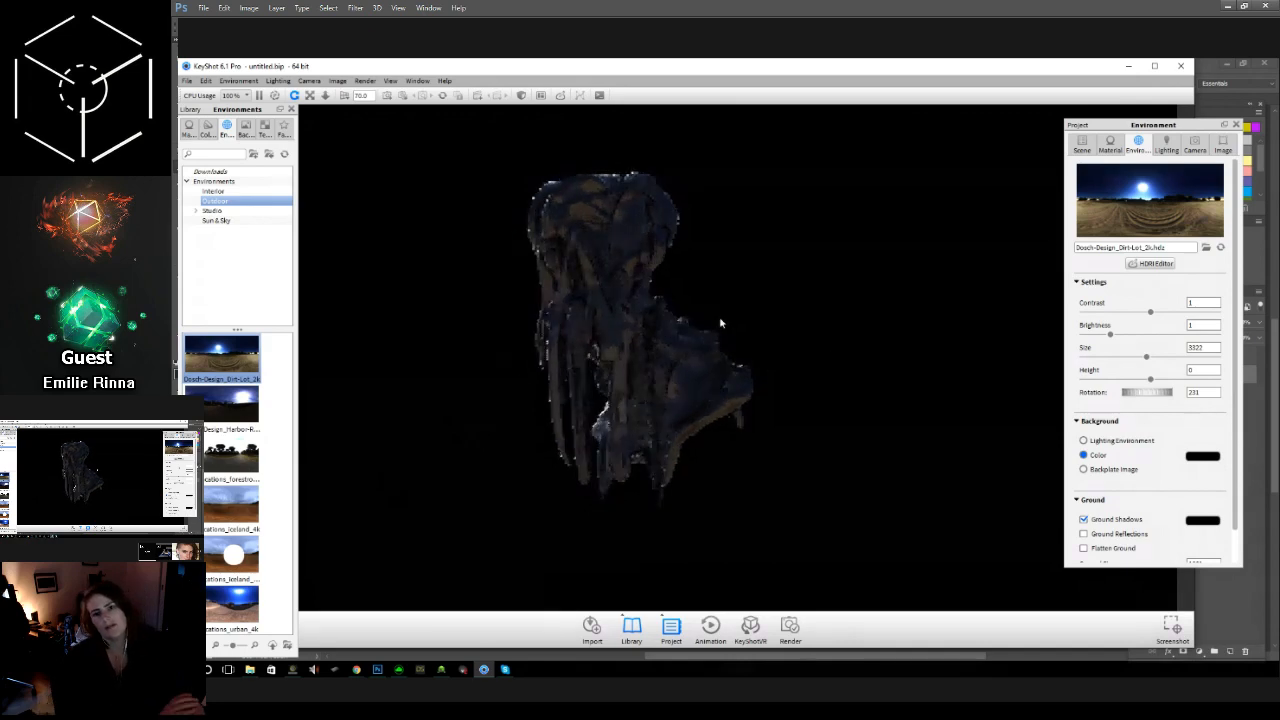
{"action": "right_click", "coordinate": [624, 243]}
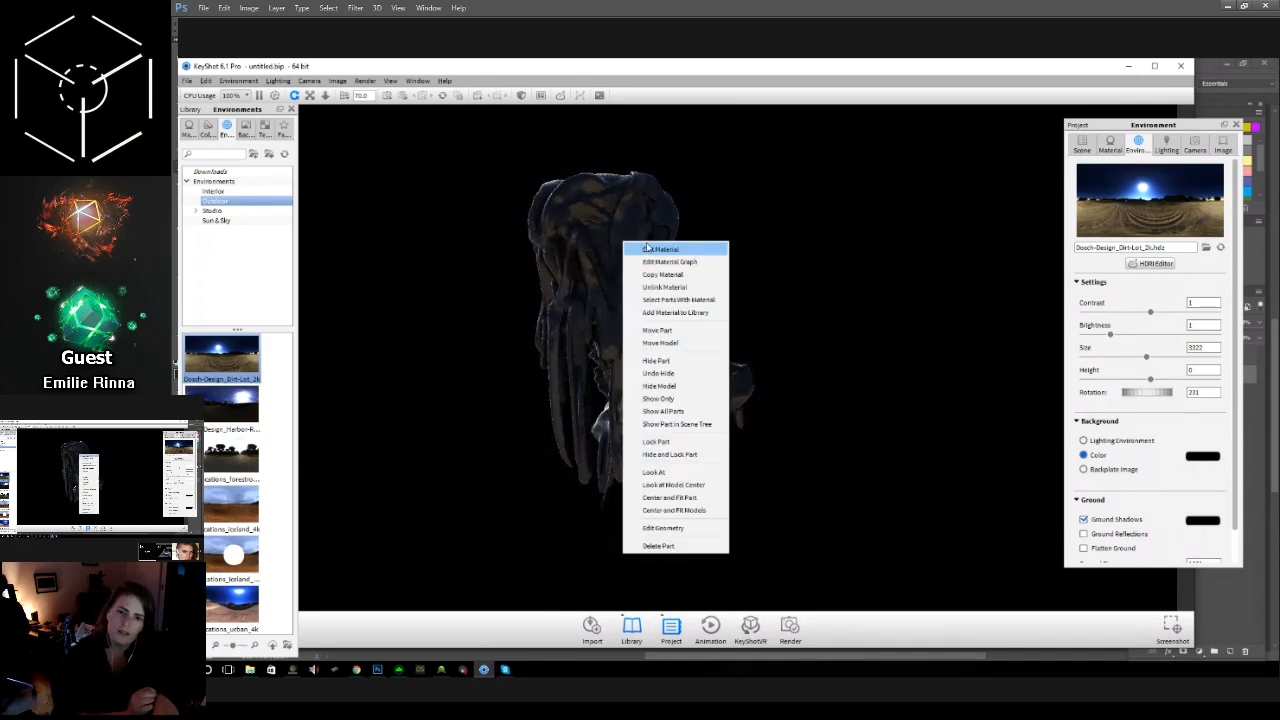
{"action": "left_click", "coordinate": [650, 248]}
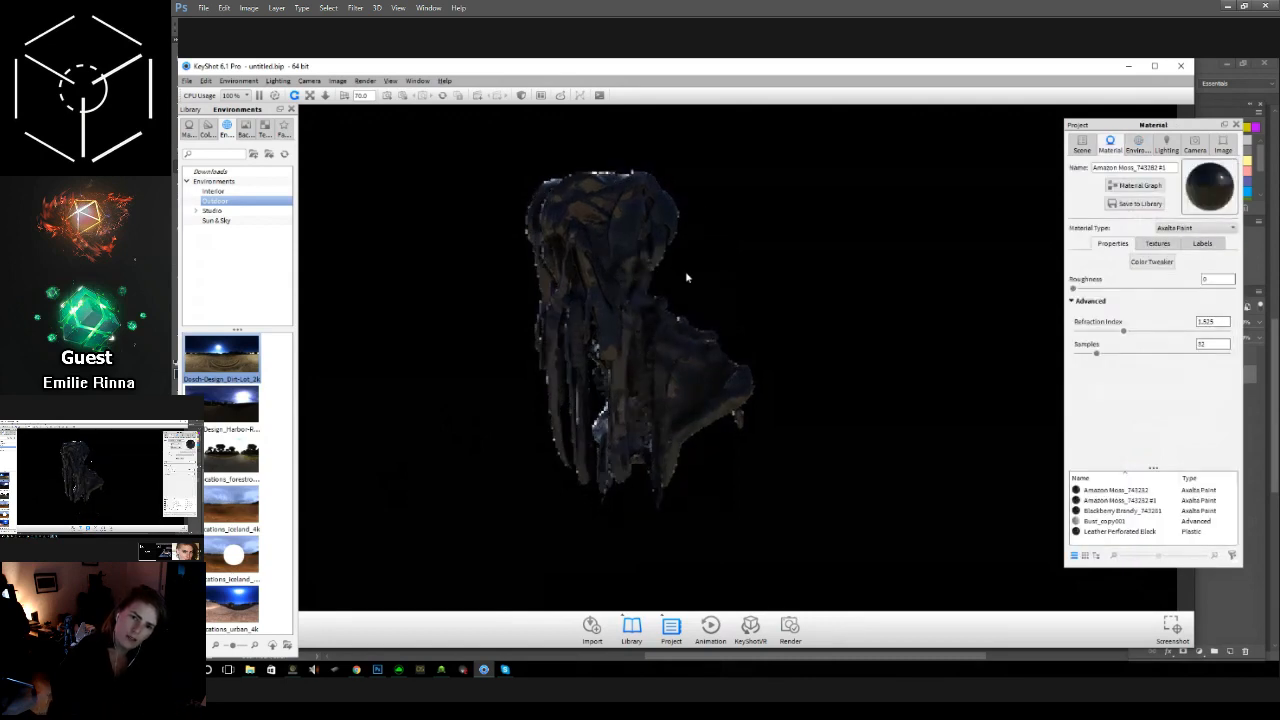
Step: Examine the creature model's glossy surface from several angles, ending on a close-up of the top of its head
{"action": "scroll", "coordinate": [686, 277], "scroll_direction": "up", "scroll_amount": 2}
{"action": "left_click_drag", "start_coordinate": [686, 277], "coordinate": [695, 404]}
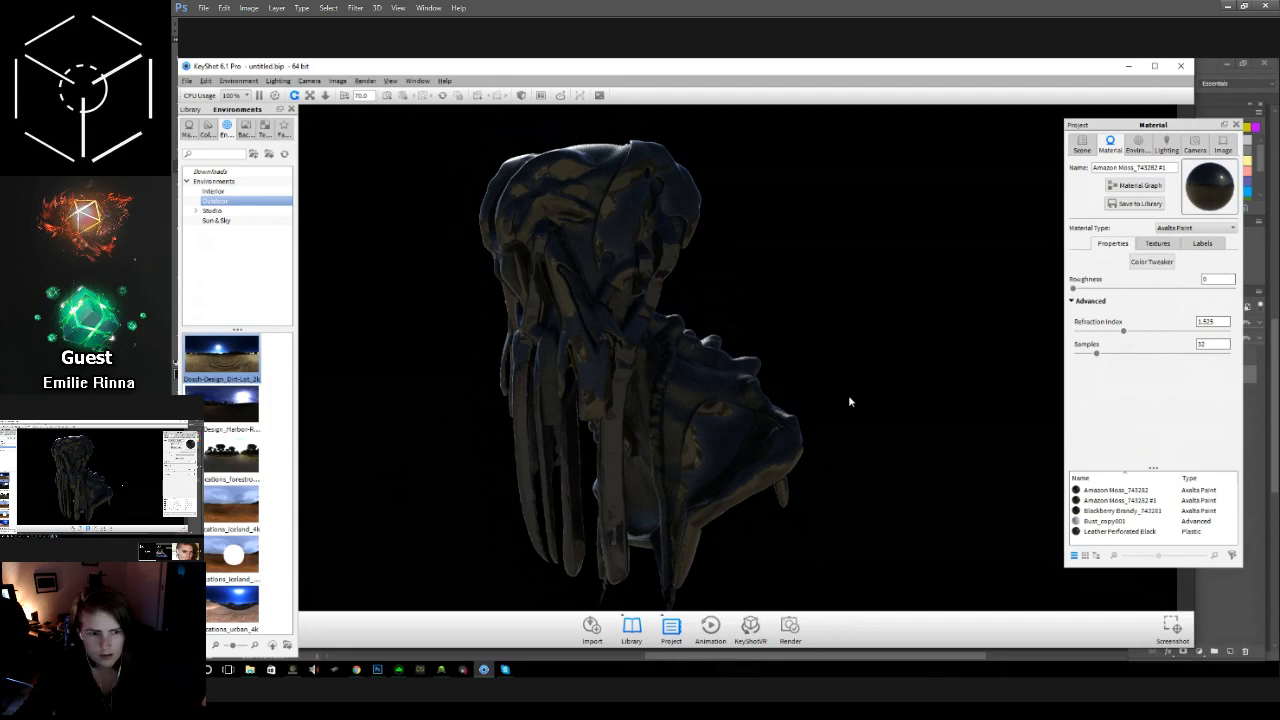
{"action": "left_click_drag", "start_coordinate": [800, 403], "coordinate": [851, 406]}
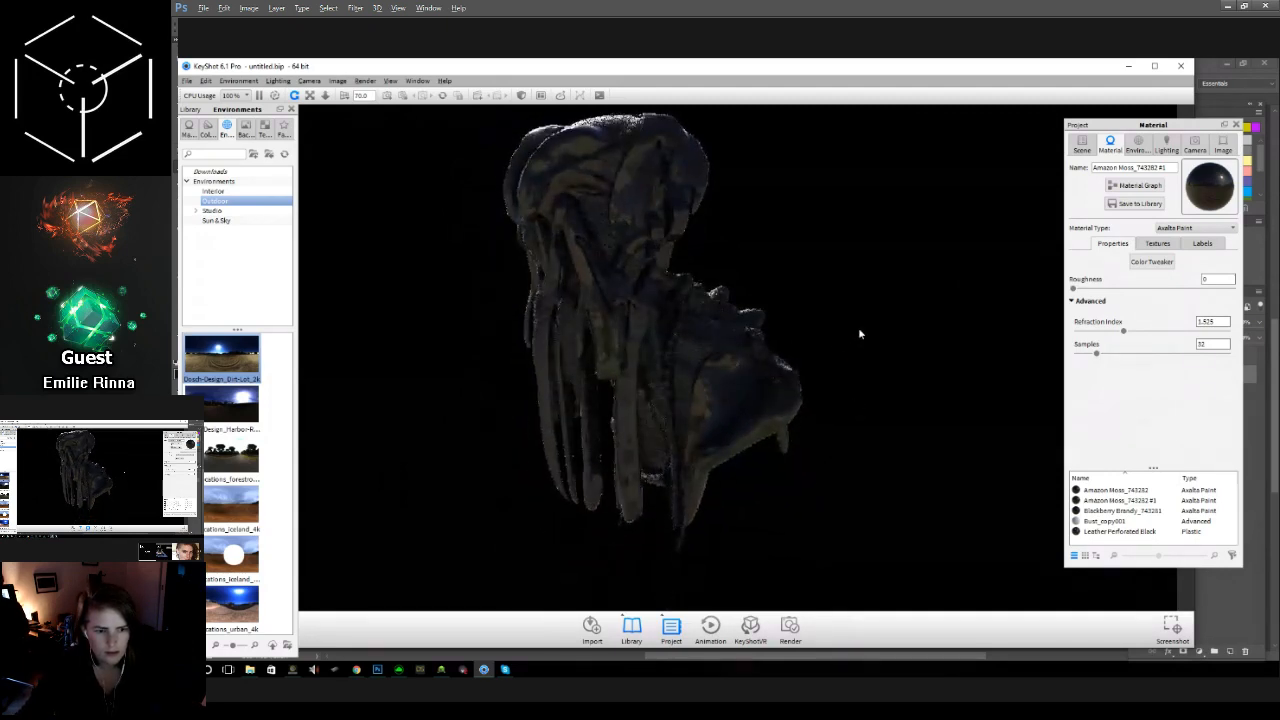
{"action": "left_click_drag", "start_coordinate": [858, 333], "coordinate": [830, 348]}
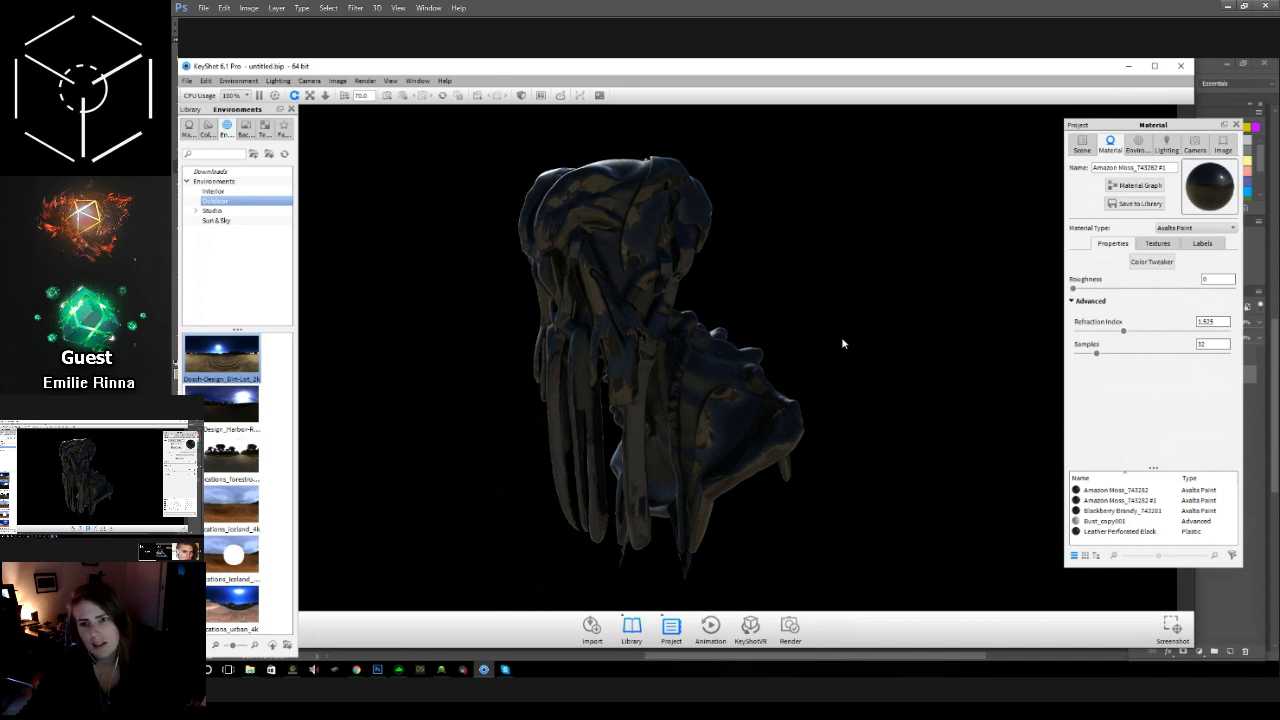
{"action": "left_click_drag", "start_coordinate": [866, 436], "coordinate": [857, 401]}
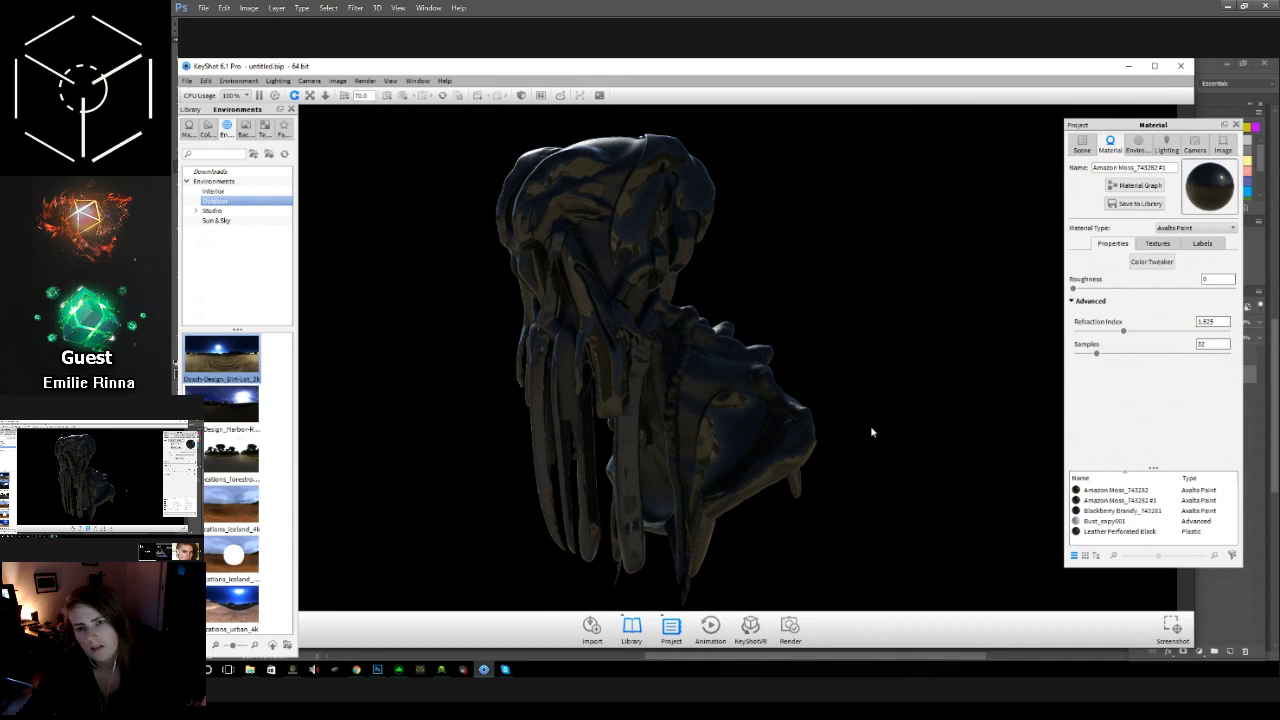
{"action": "scroll", "coordinate": [621, 230], "scroll_direction": "down", "scroll_amount": 2}
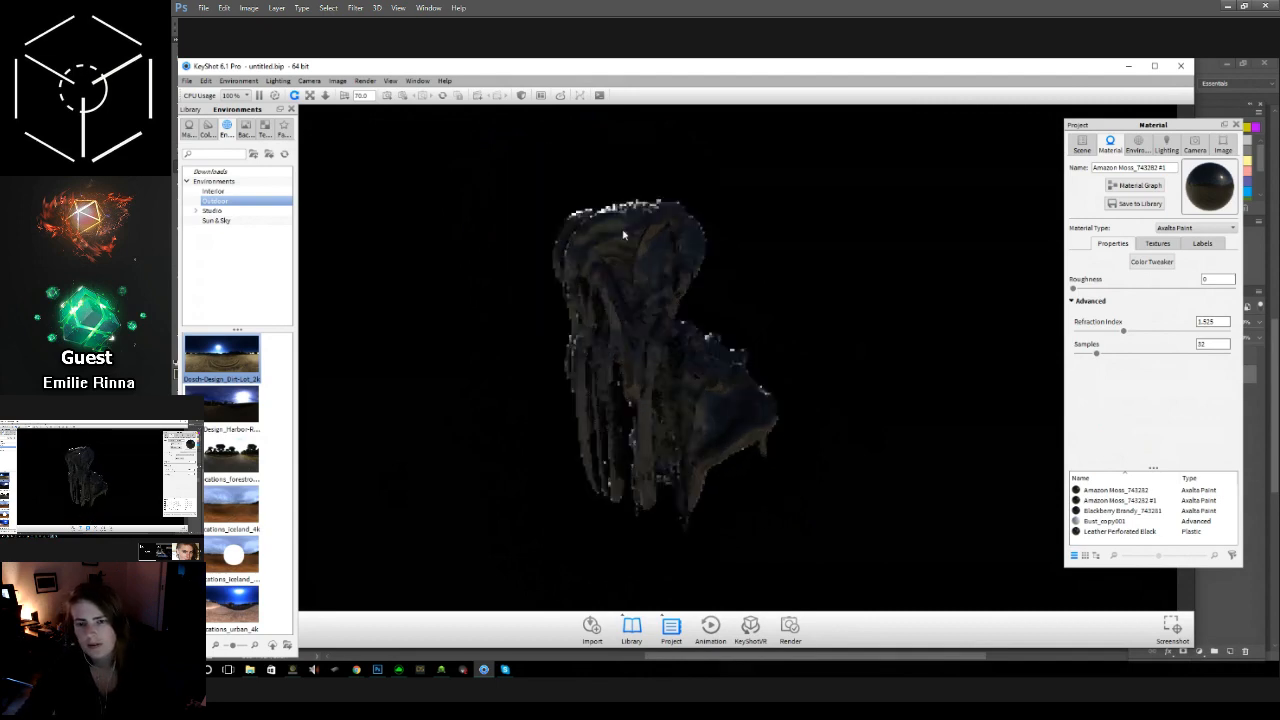
{"action": "scroll", "coordinate": [622, 234], "scroll_direction": "up", "scroll_amount": 5}
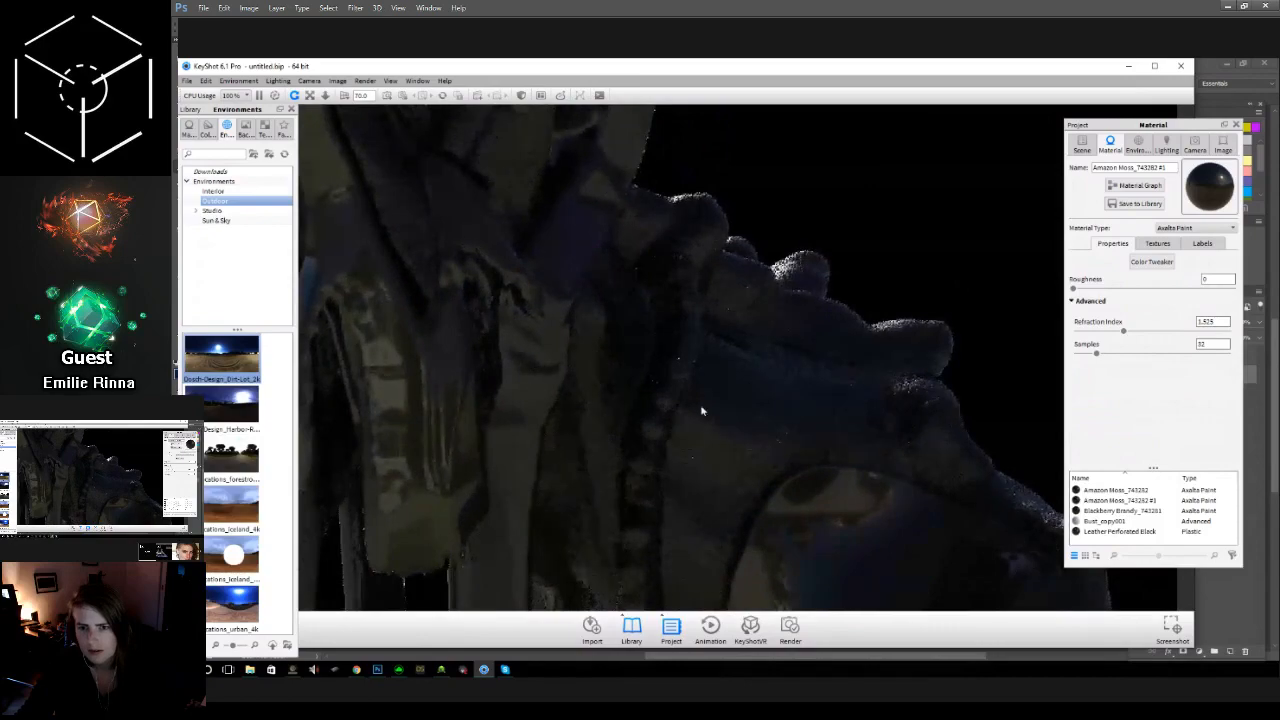
{"action": "left_click_drag", "start_coordinate": [701, 408], "coordinate": [767, 484]}
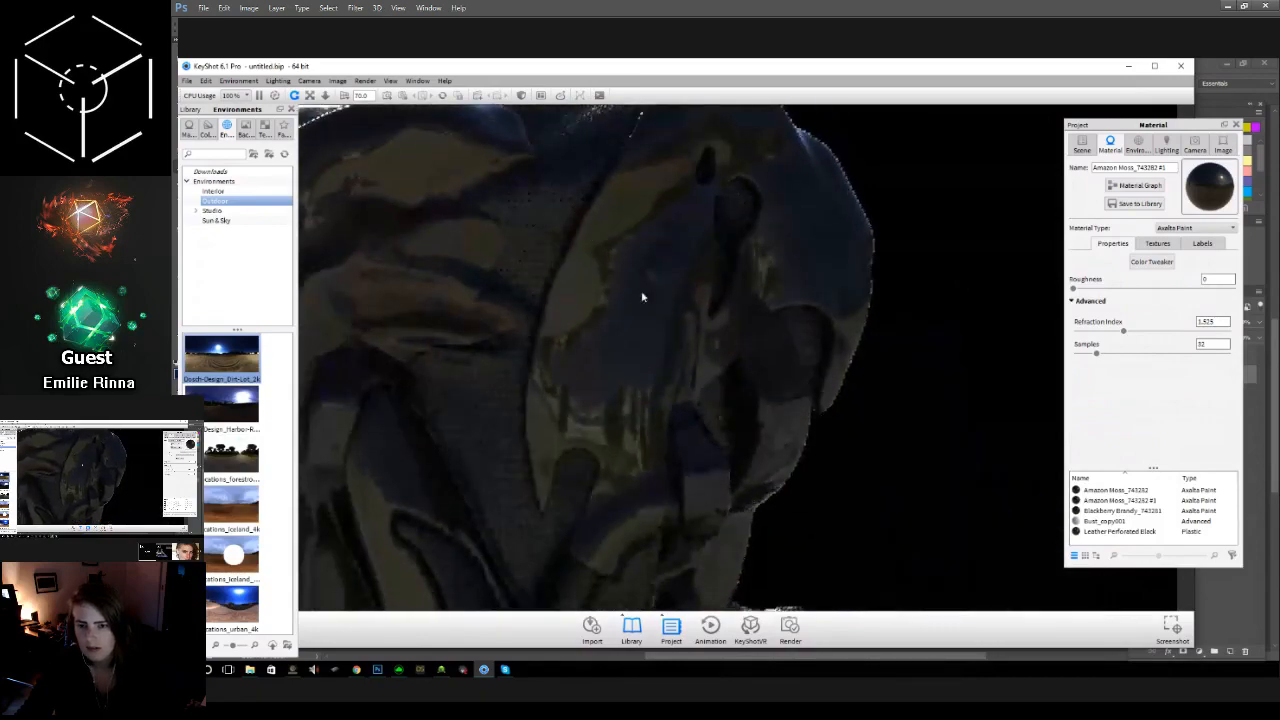
{"action": "left_click_drag", "start_coordinate": [642, 297], "coordinate": [863, 375]}
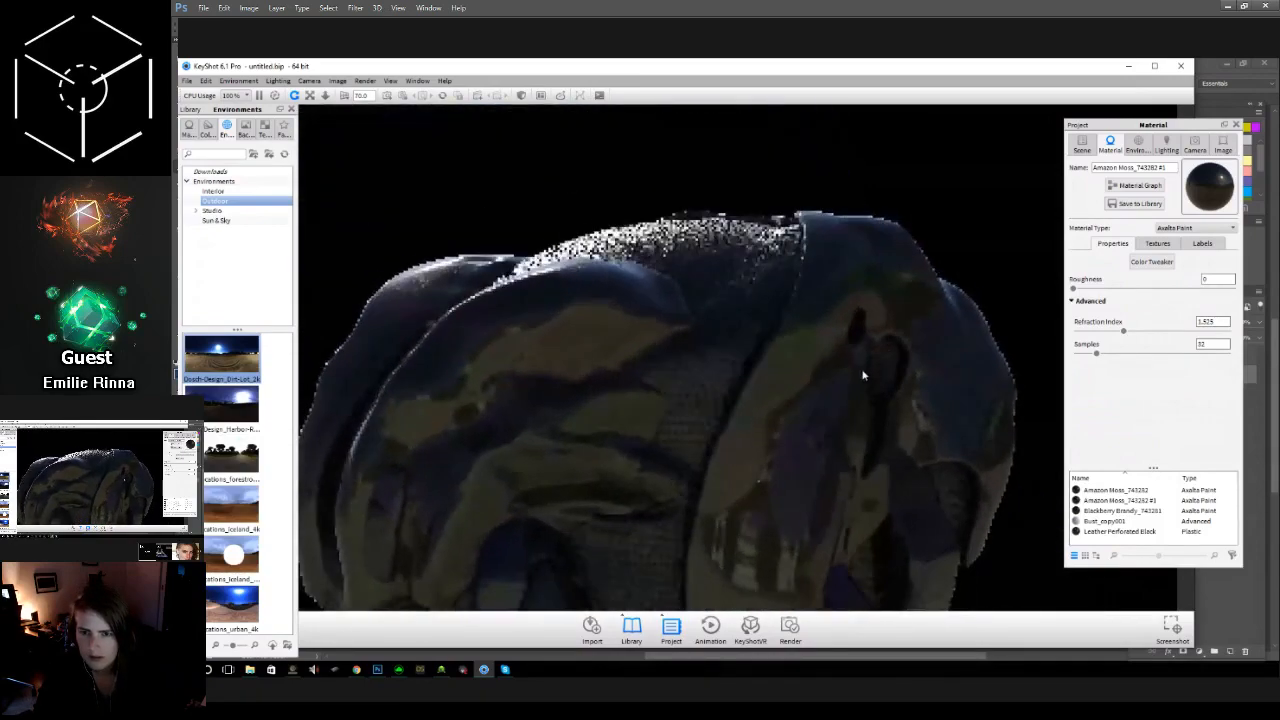
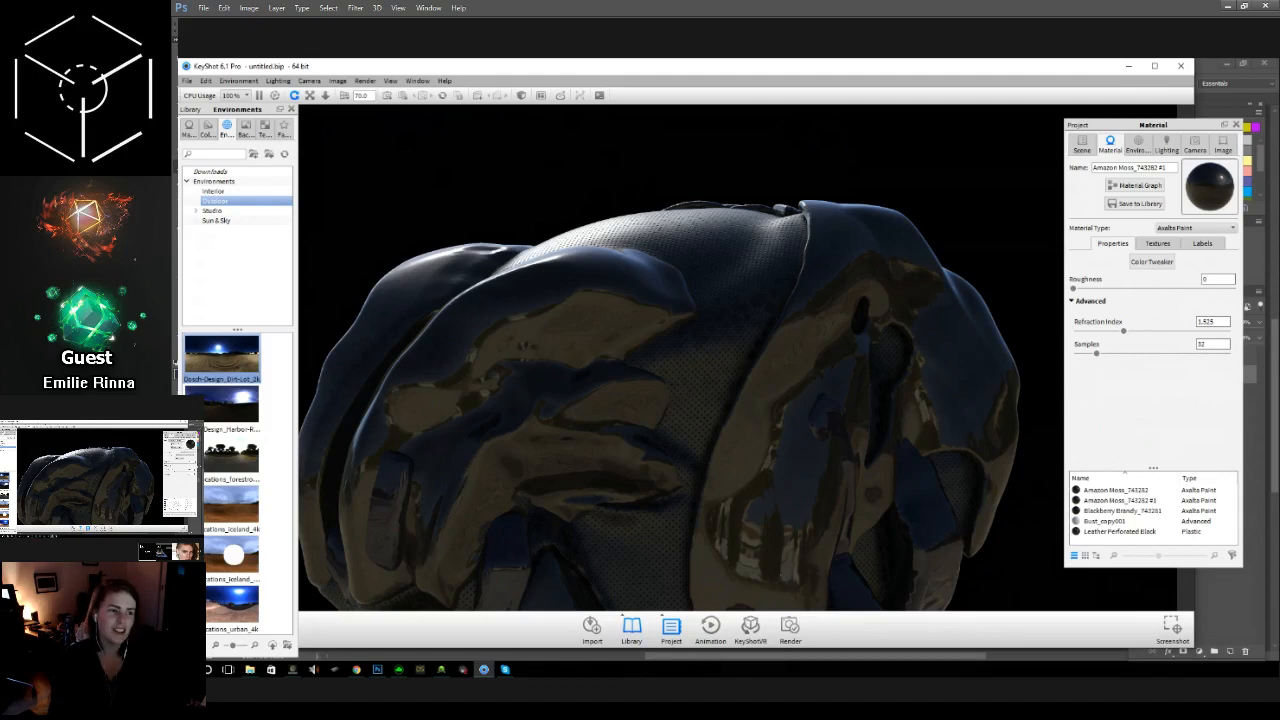
Step: Switch to the Console.psd painting in Photoshop, put away the floating colour panel and sample colours around the right-hand console pod
{"action": "key", "text": "alt+Tab"}
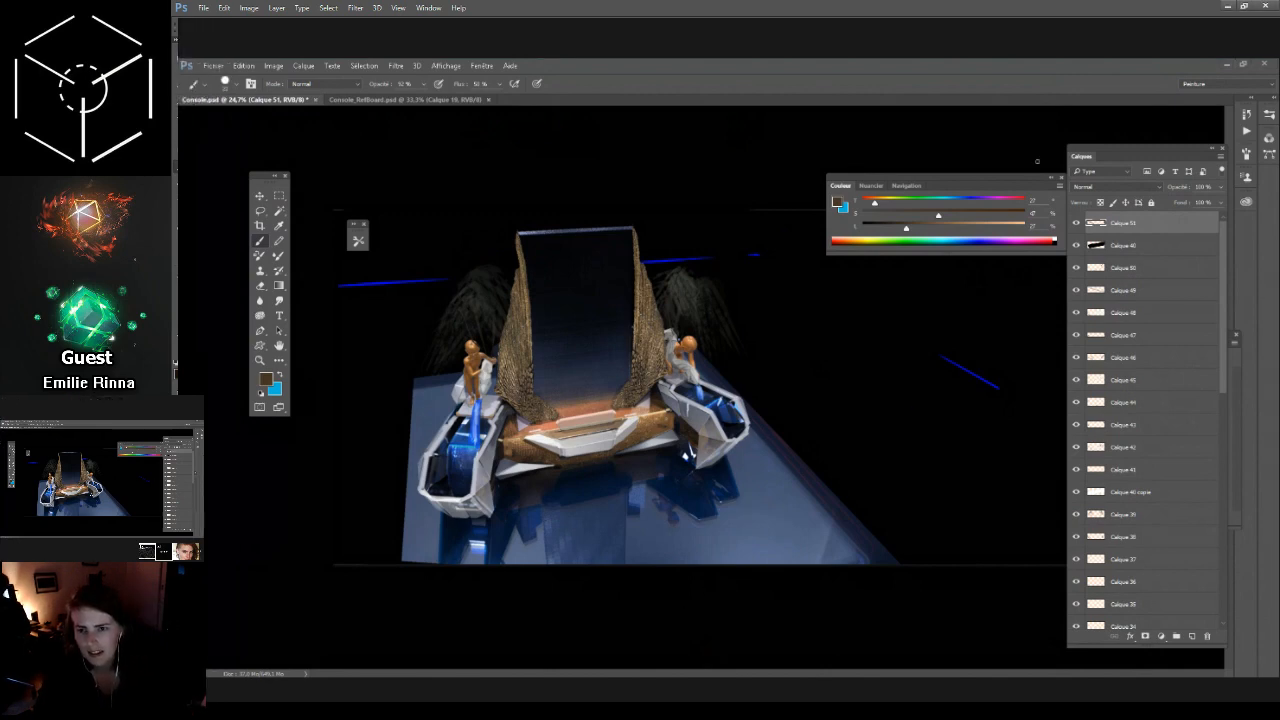
{"action": "left_click", "coordinate": [1060, 178]}
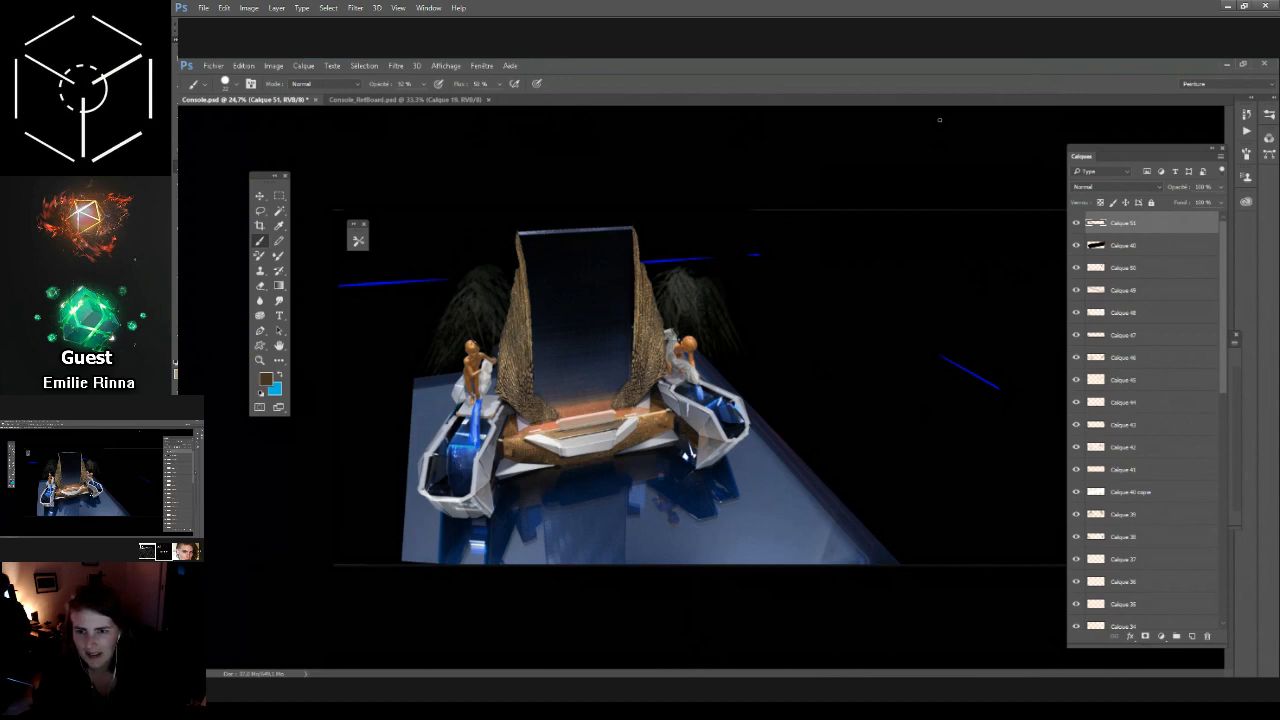
{"action": "left_click", "coordinate": [699, 438], "text": "alt"}
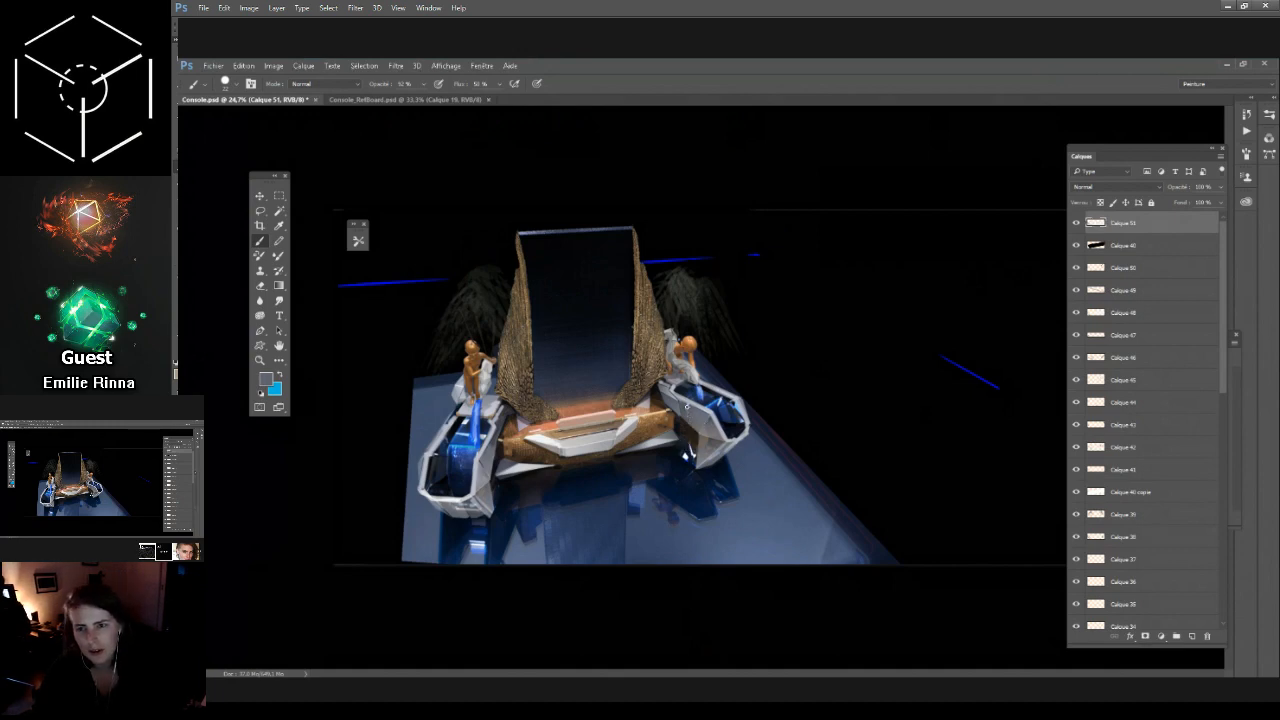
{"action": "left_click", "coordinate": [690, 433], "text": "alt"}
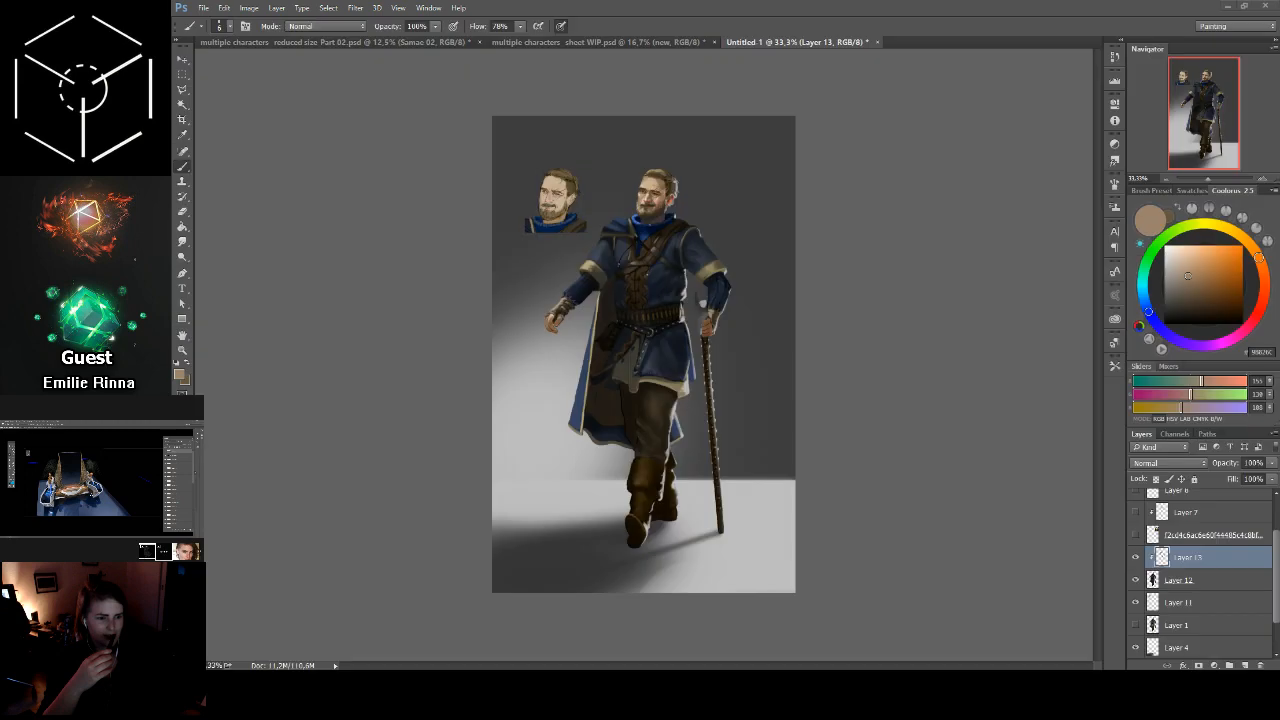
Step: In the cloaked character painting, try a light grey cord stroke from the collar down across the chest
{"action": "left_click", "coordinate": [1261, 179]}
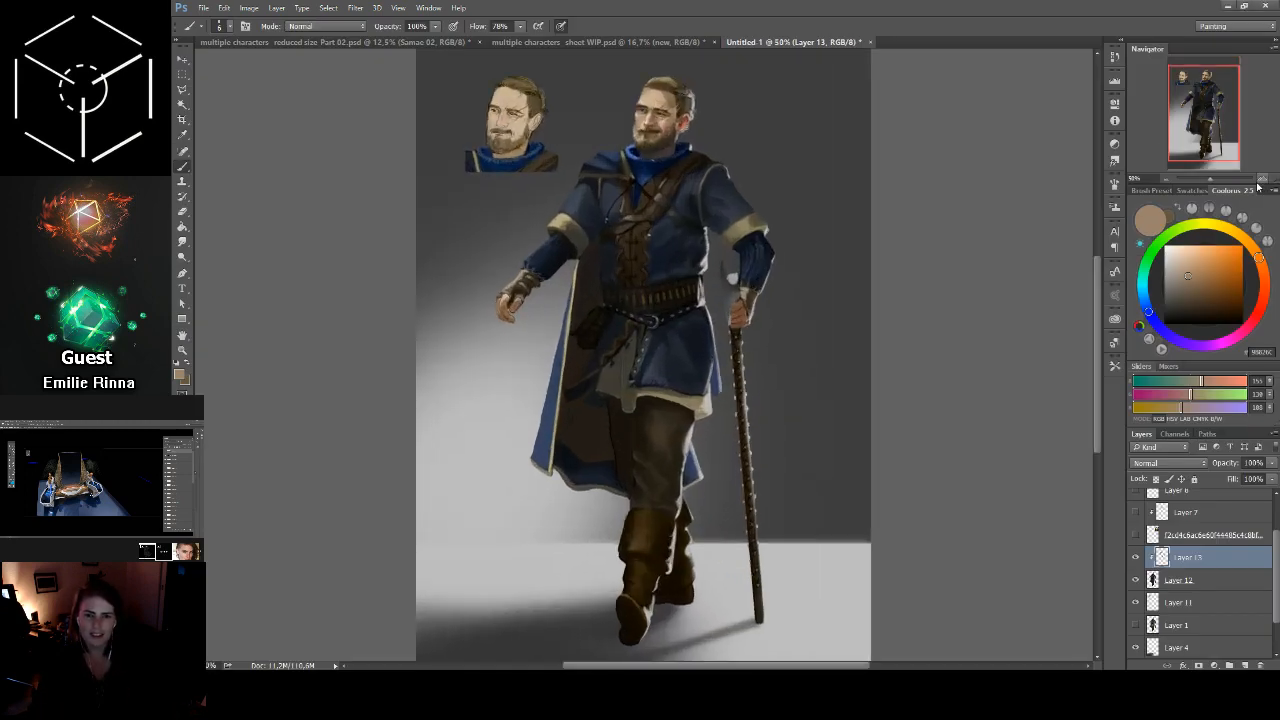
{"action": "left_click", "coordinate": [817, 583], "text": "alt"}
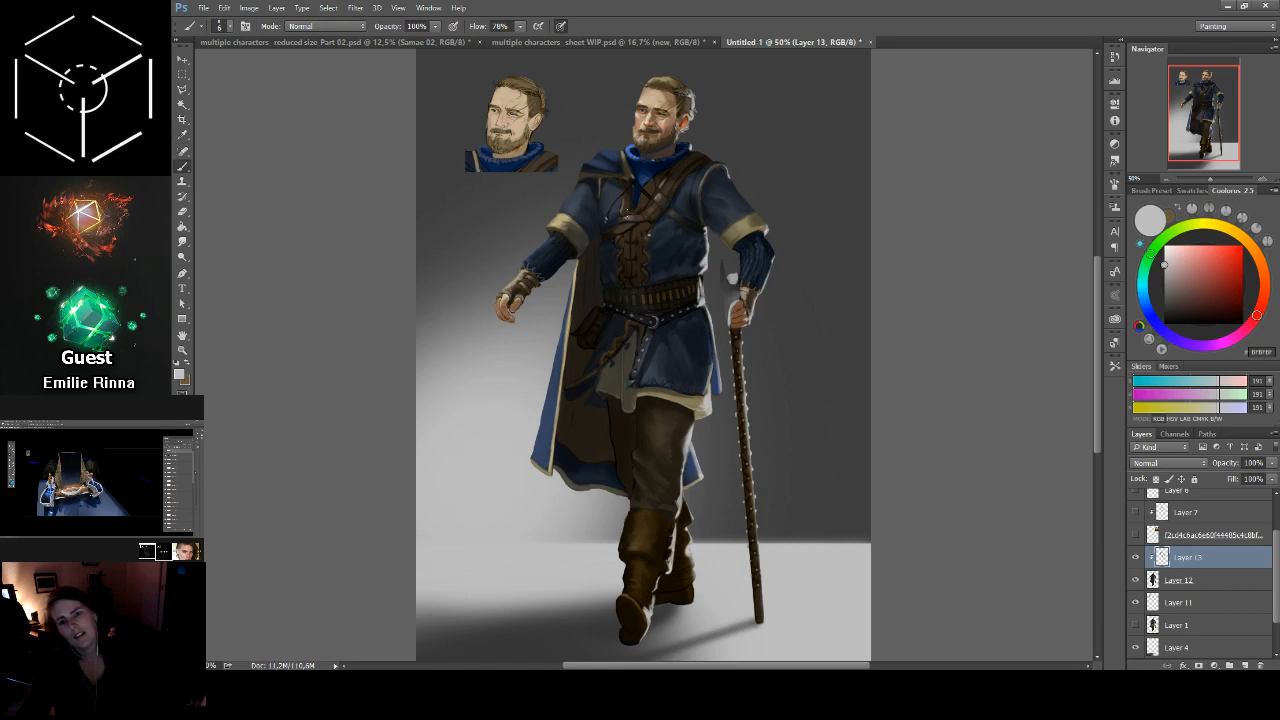
{"action": "left_click_drag", "start_coordinate": [611, 218], "coordinate": [645, 156]}
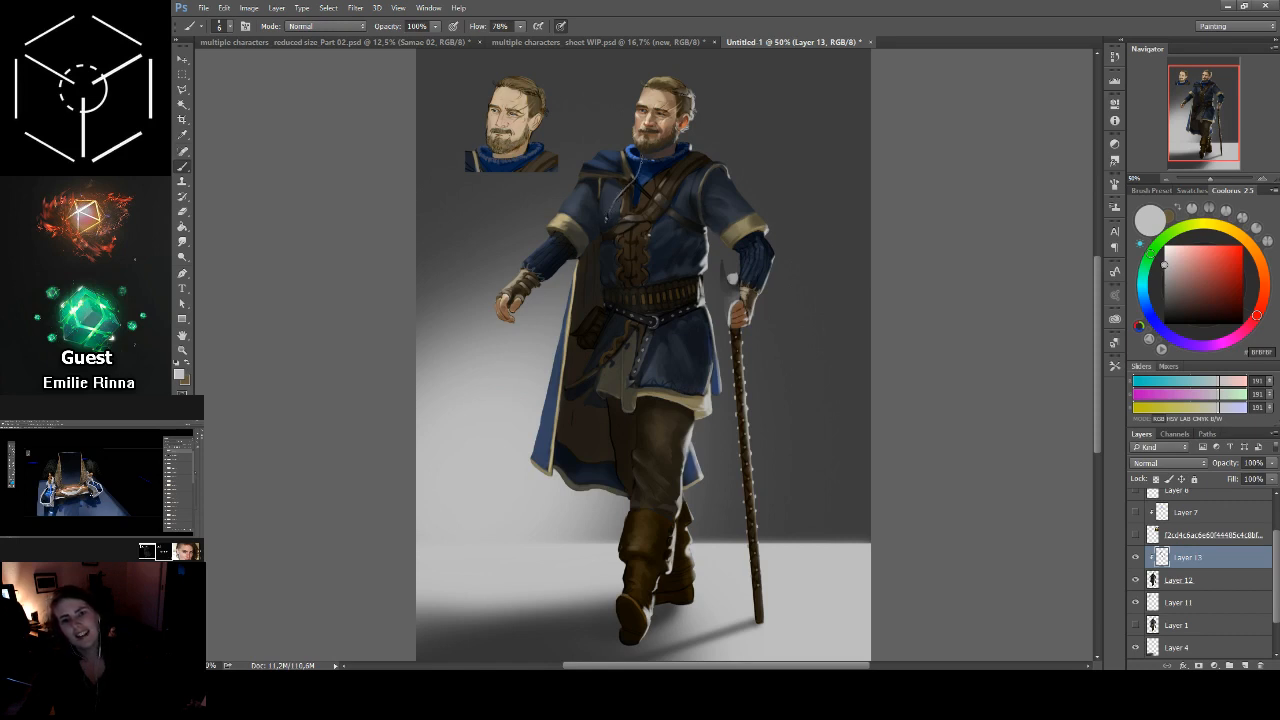
{"action": "key", "text": "ctrl+z"}
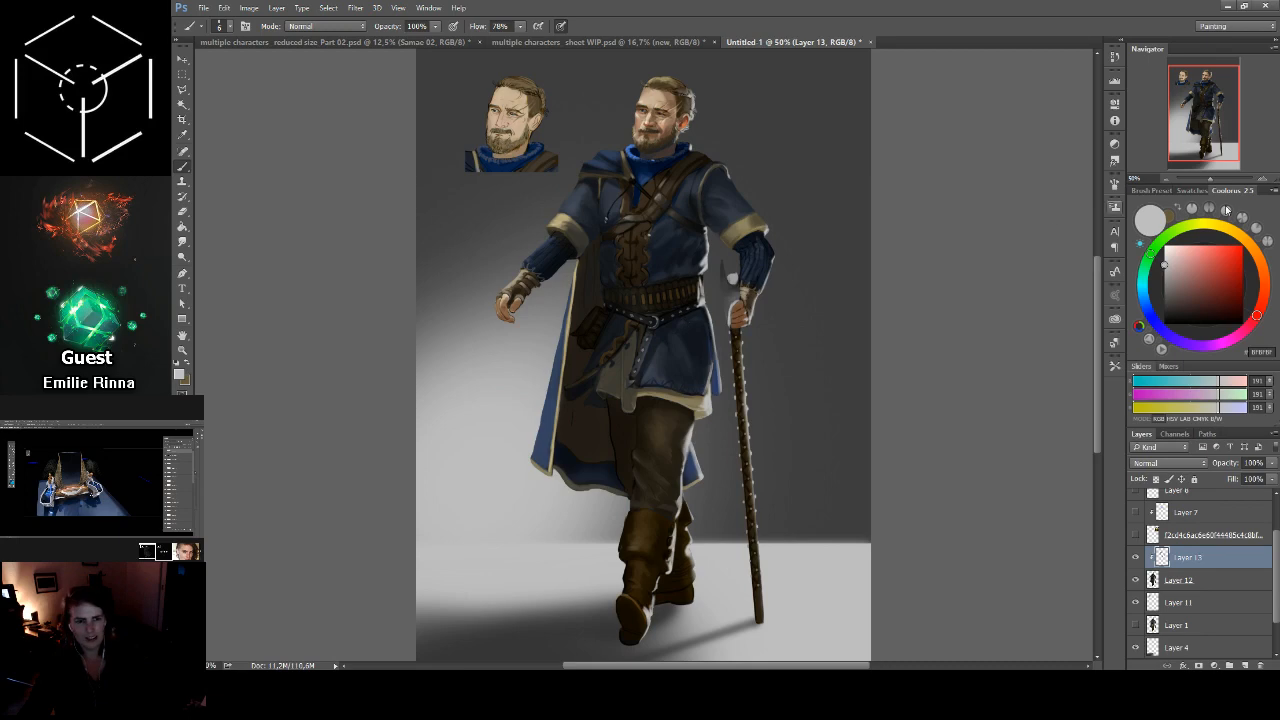
Step: Shade the belt around the buckle on Layer 13 with dark blue-grey tones sampled from the tunic and belt
{"action": "scroll", "coordinate": [640, 330], "scroll_direction": "up", "scroll_amount": 5}
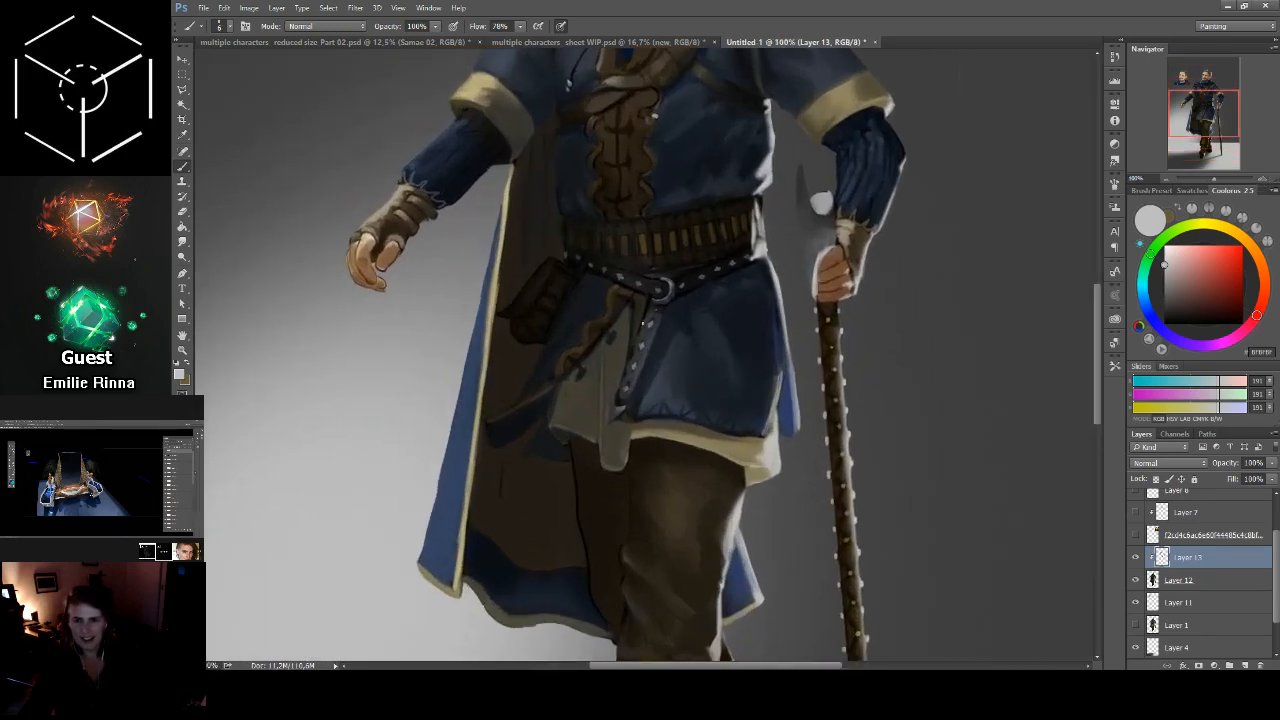
{"action": "left_click", "coordinate": [652, 340], "text": "alt"}
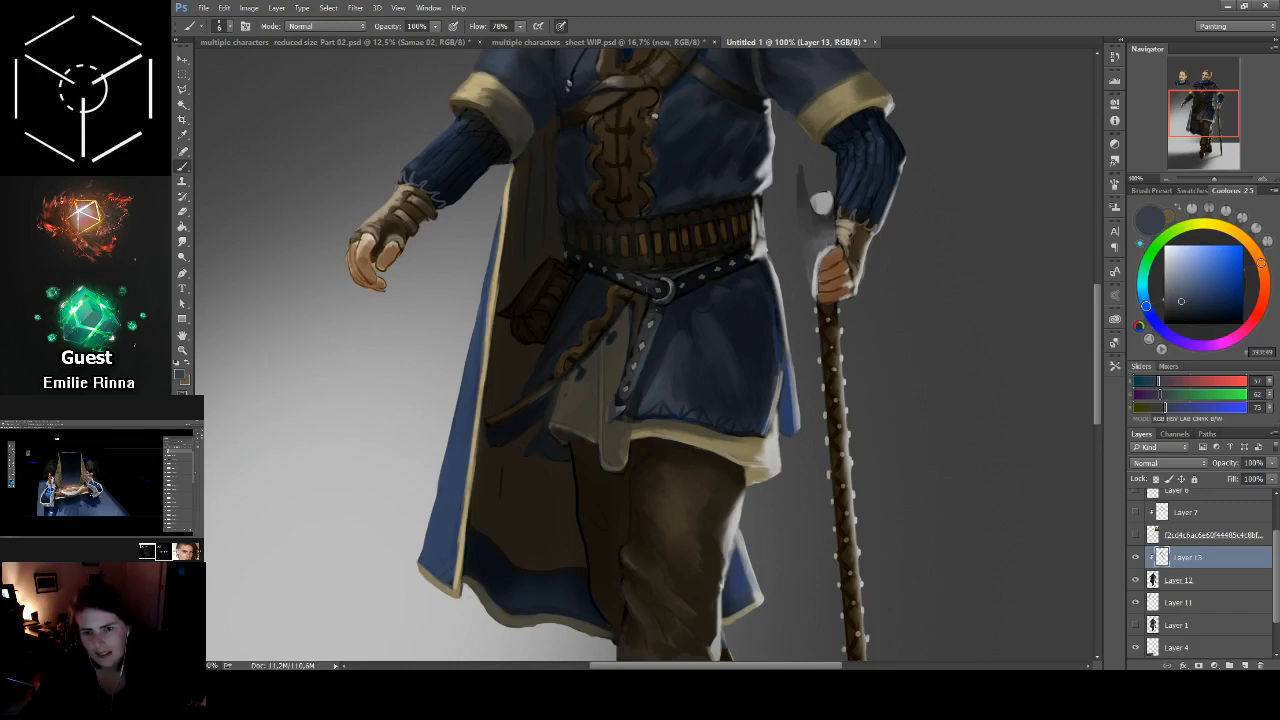
{"action": "left_click", "coordinate": [662, 291], "text": "alt"}
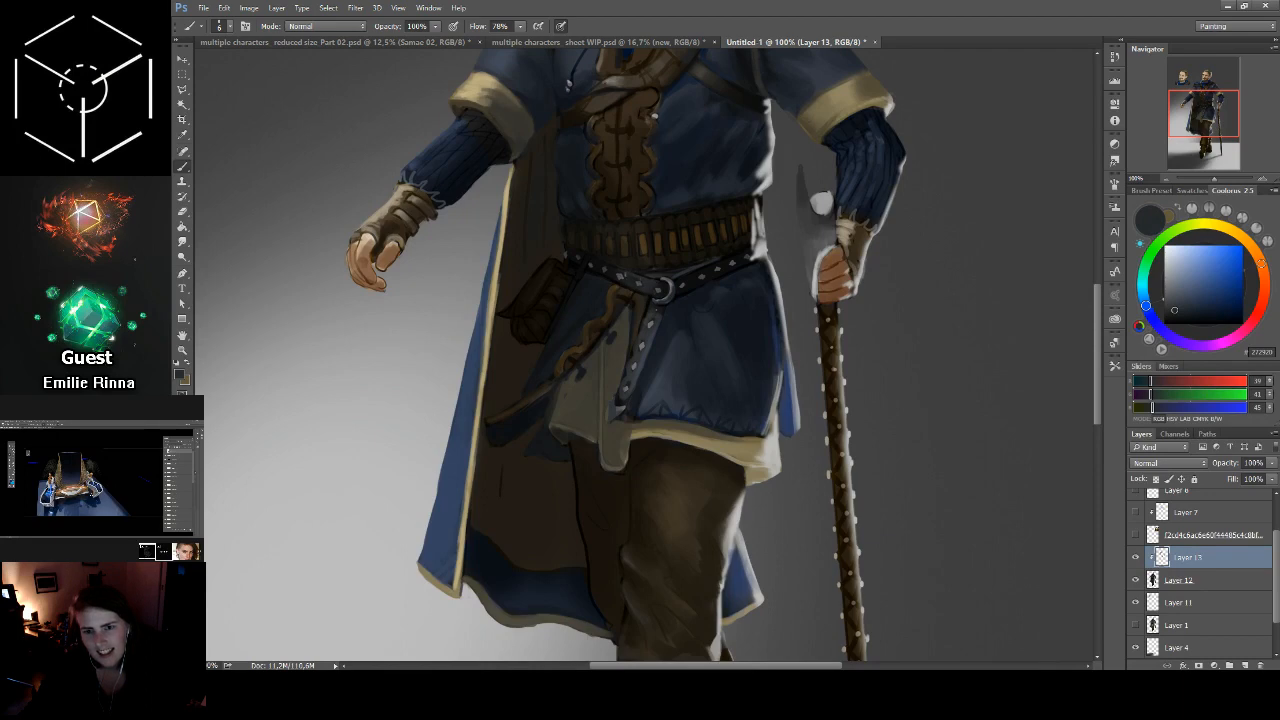
{"action": "left_click", "coordinate": [681, 290], "text": "alt"}
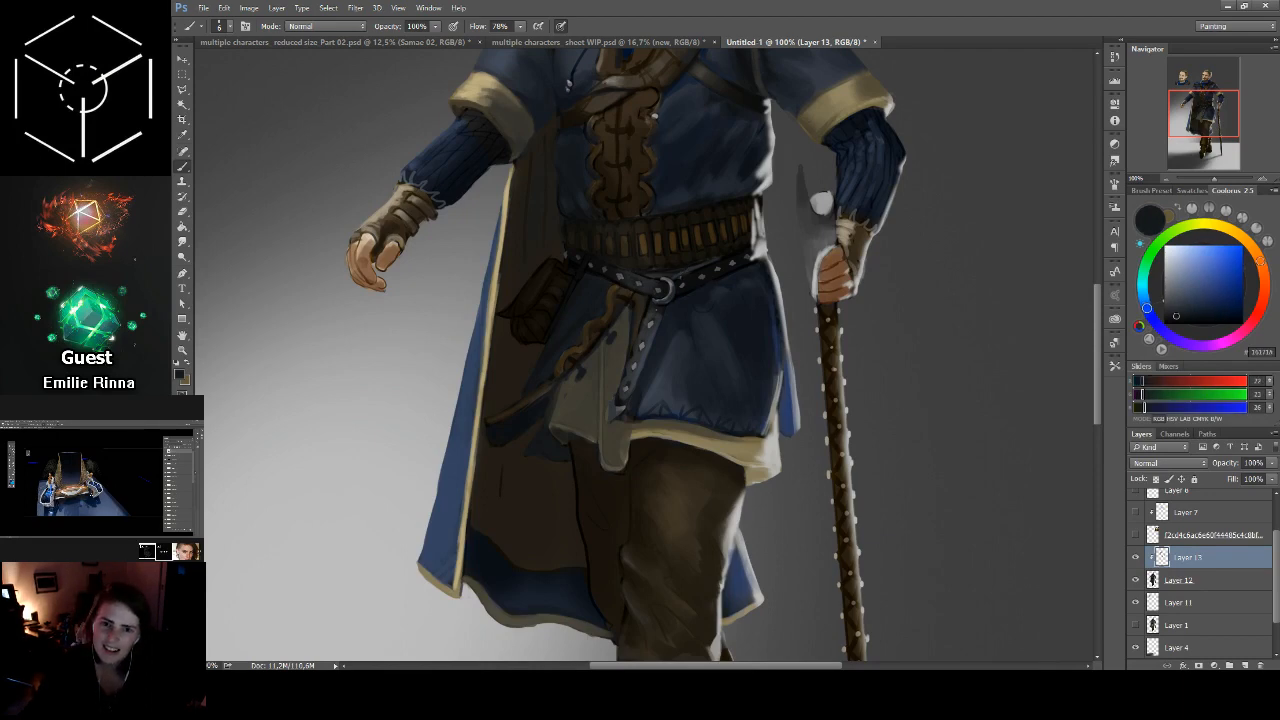
{"action": "left_click", "coordinate": [677, 271], "text": "alt"}
{"action": "left_click", "coordinate": [683, 318], "text": "alt"}
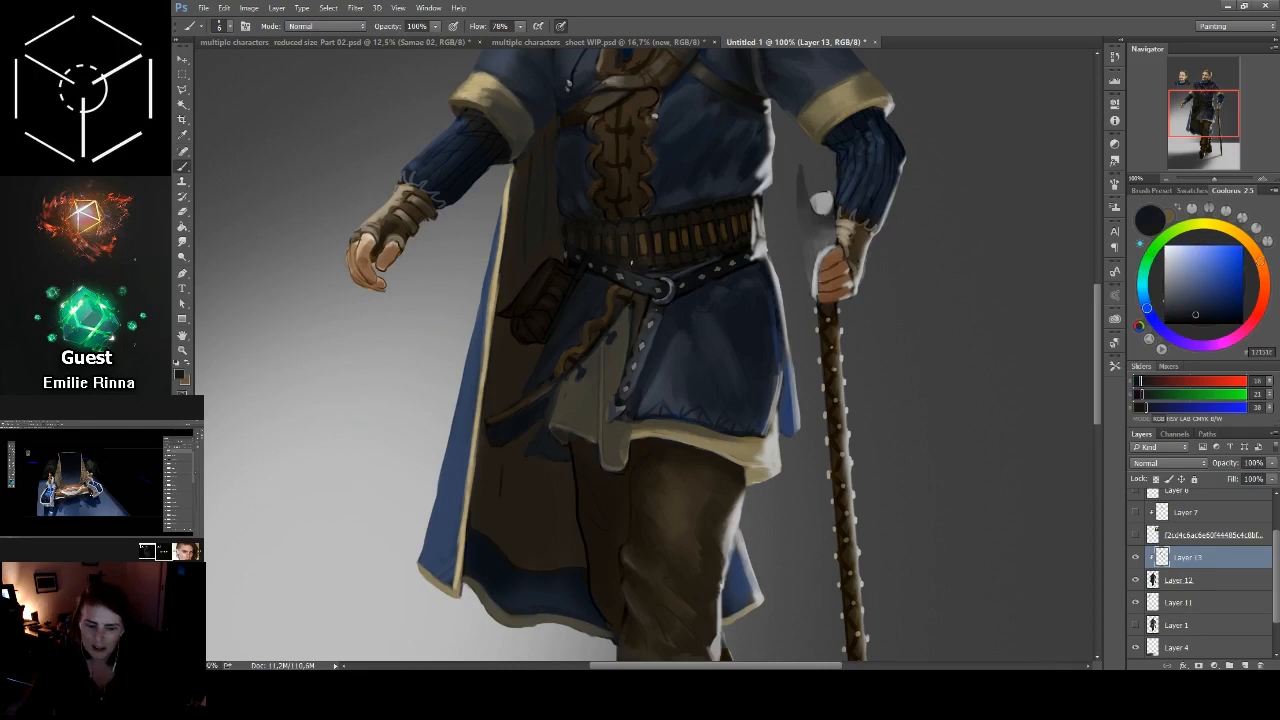
{"action": "left_click_drag", "start_coordinate": [648, 276], "coordinate": [662, 276]}
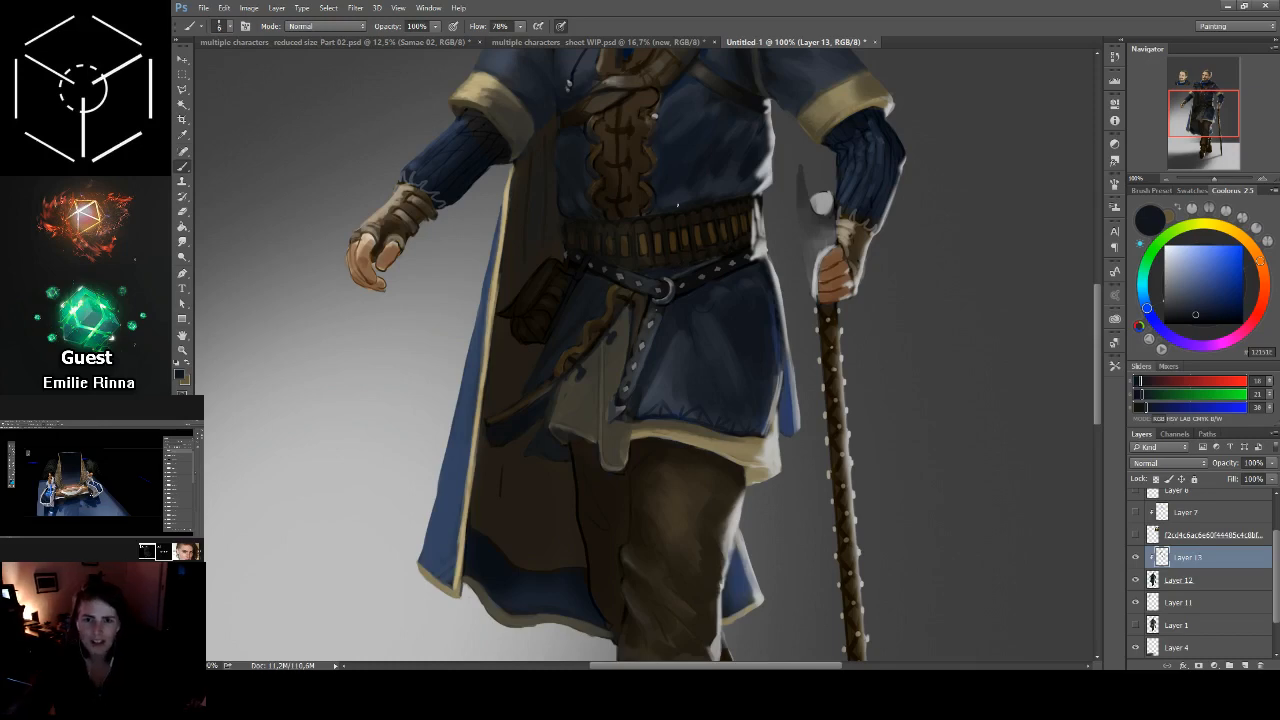
Step: Refine the edges of the studded strap hanging below the belt buckle on Layer 13 with sampled near-black and dark brown tones
{"action": "left_click", "coordinate": [640, 238], "text": "alt"}
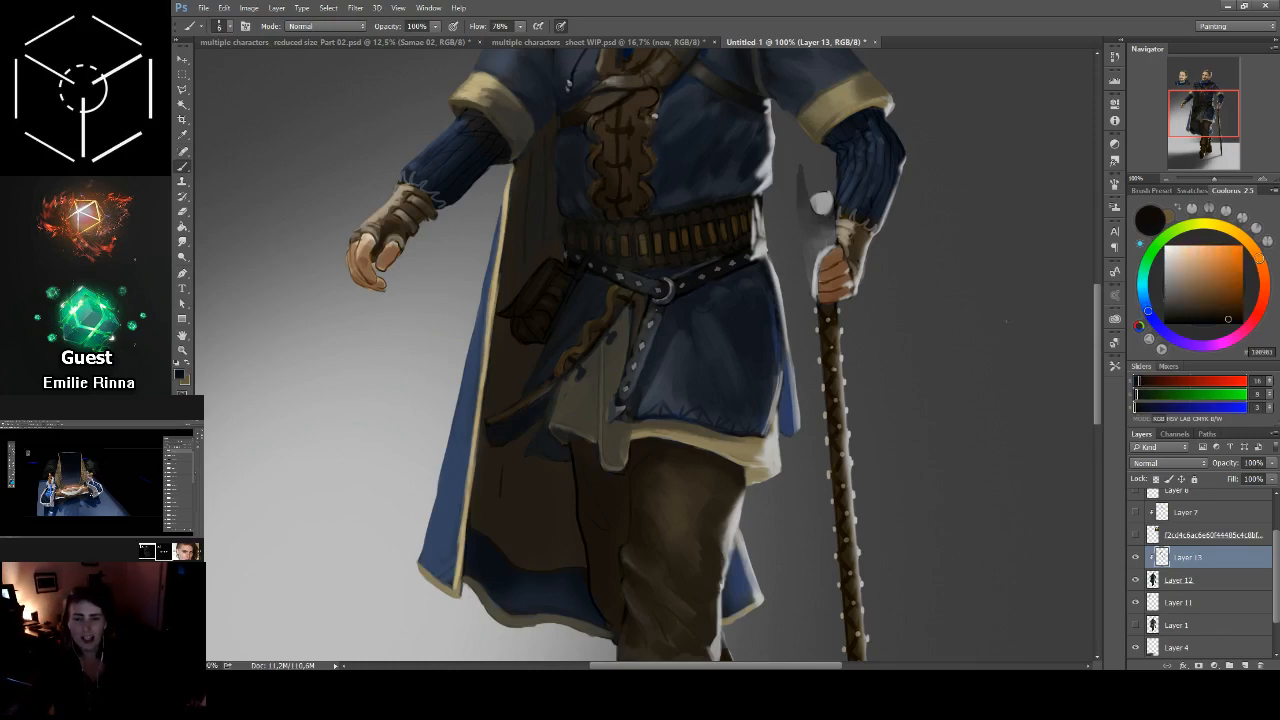
{"action": "left_click", "coordinate": [640, 385], "text": "alt"}
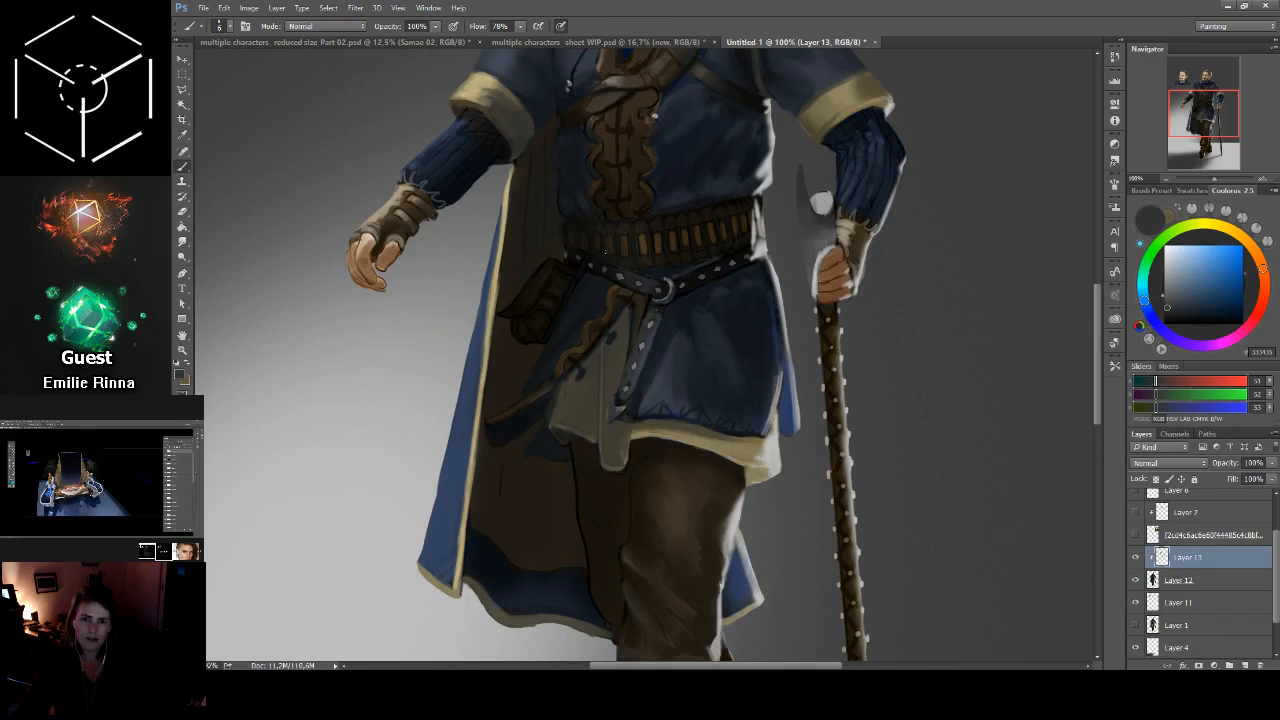
{"action": "left_click", "coordinate": [630, 330], "text": "alt"}
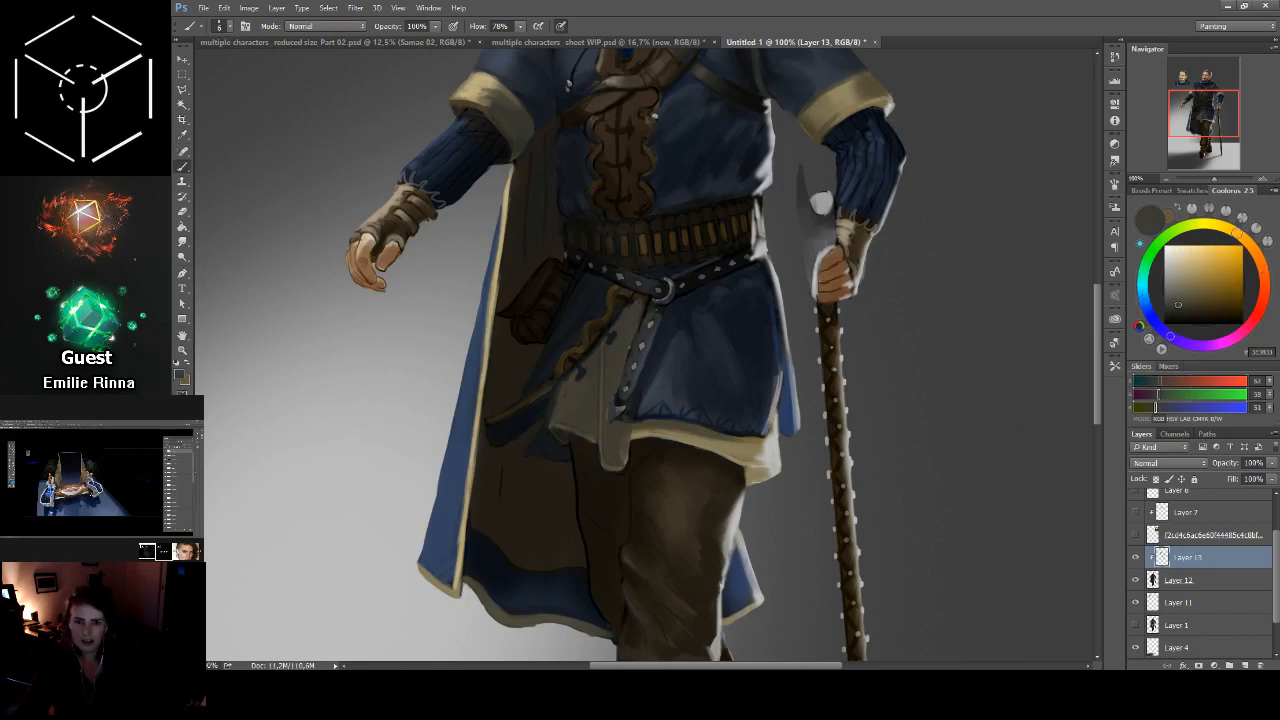
{"action": "left_click", "coordinate": [634, 332], "text": "alt"}
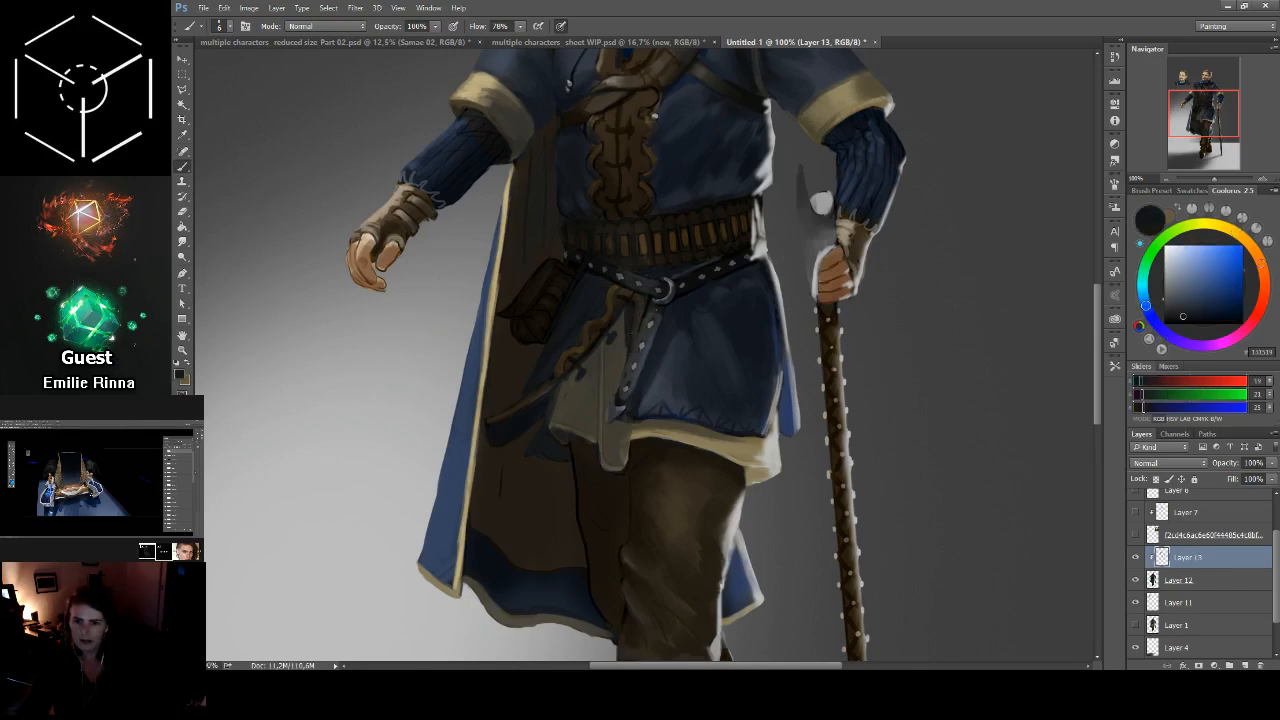
{"action": "left_click", "coordinate": [637, 339], "text": "alt"}
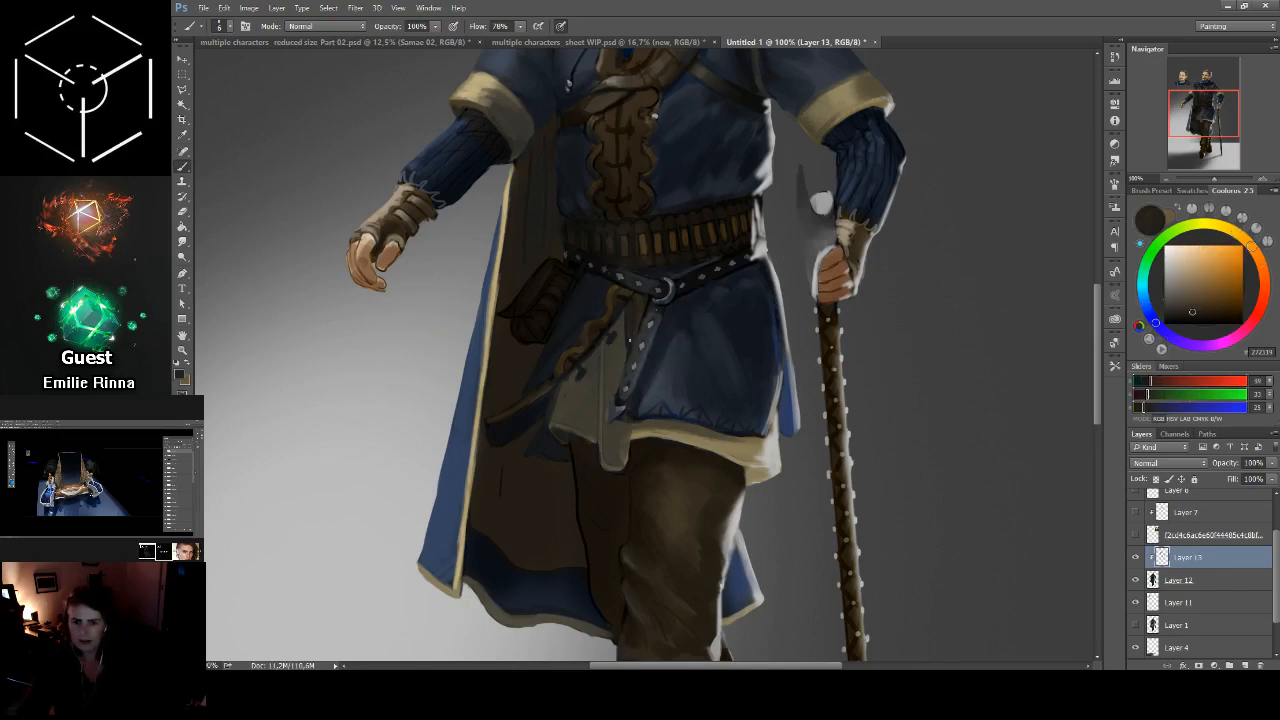
{"action": "left_click", "coordinate": [662, 348], "text": "alt"}
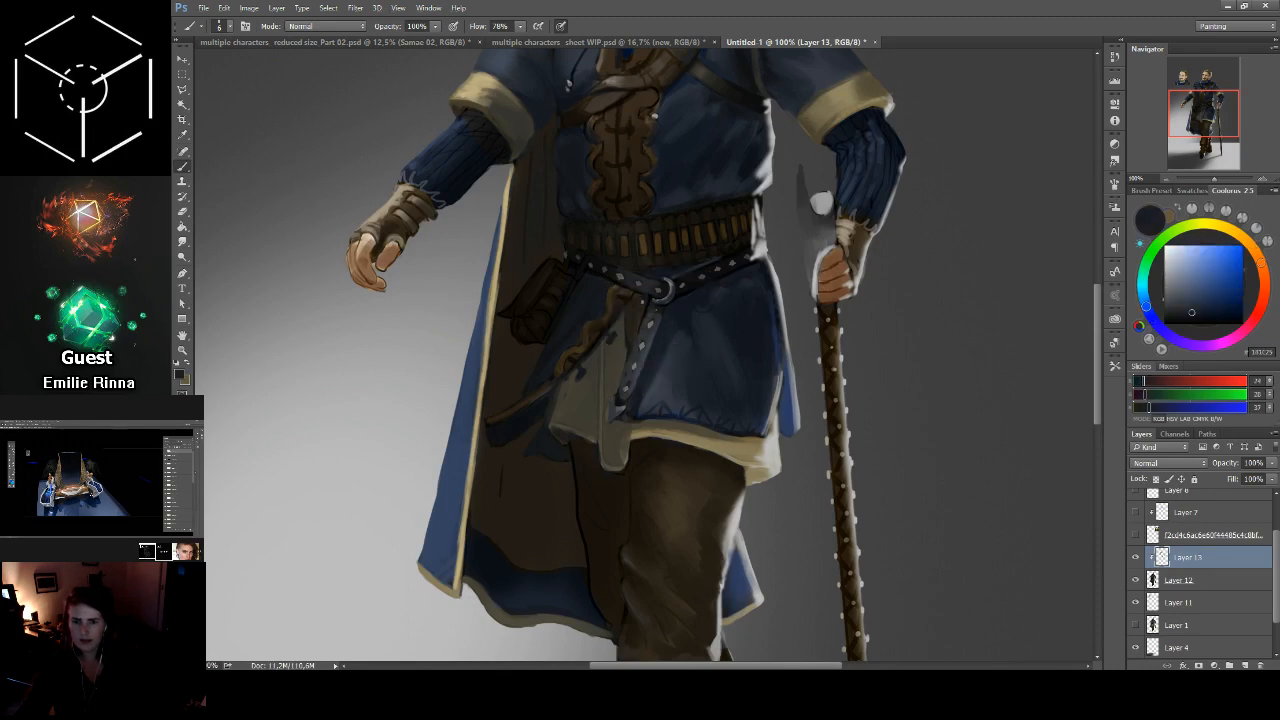
{"action": "left_click", "coordinate": [631, 338], "text": "alt"}
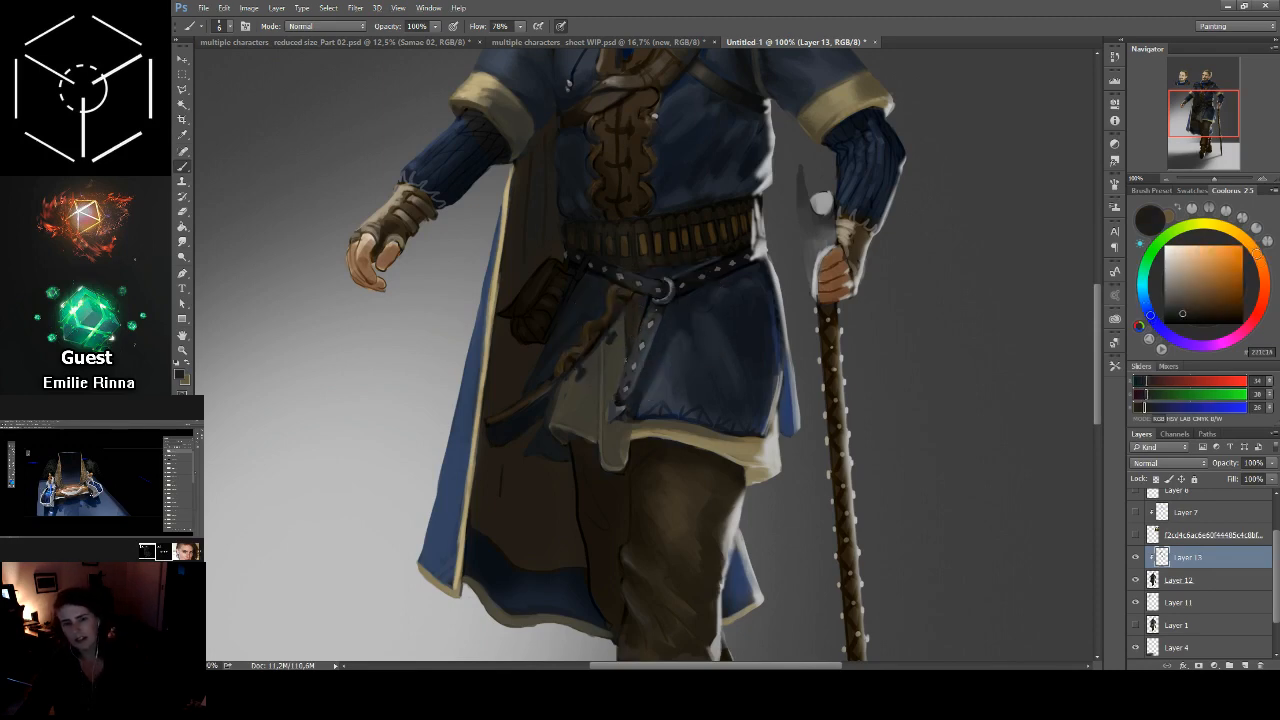
Step: Shade the lower length of the hanging studded strap with dark grey tones sampled along it
{"action": "left_click", "coordinate": [641, 340], "text": "alt"}
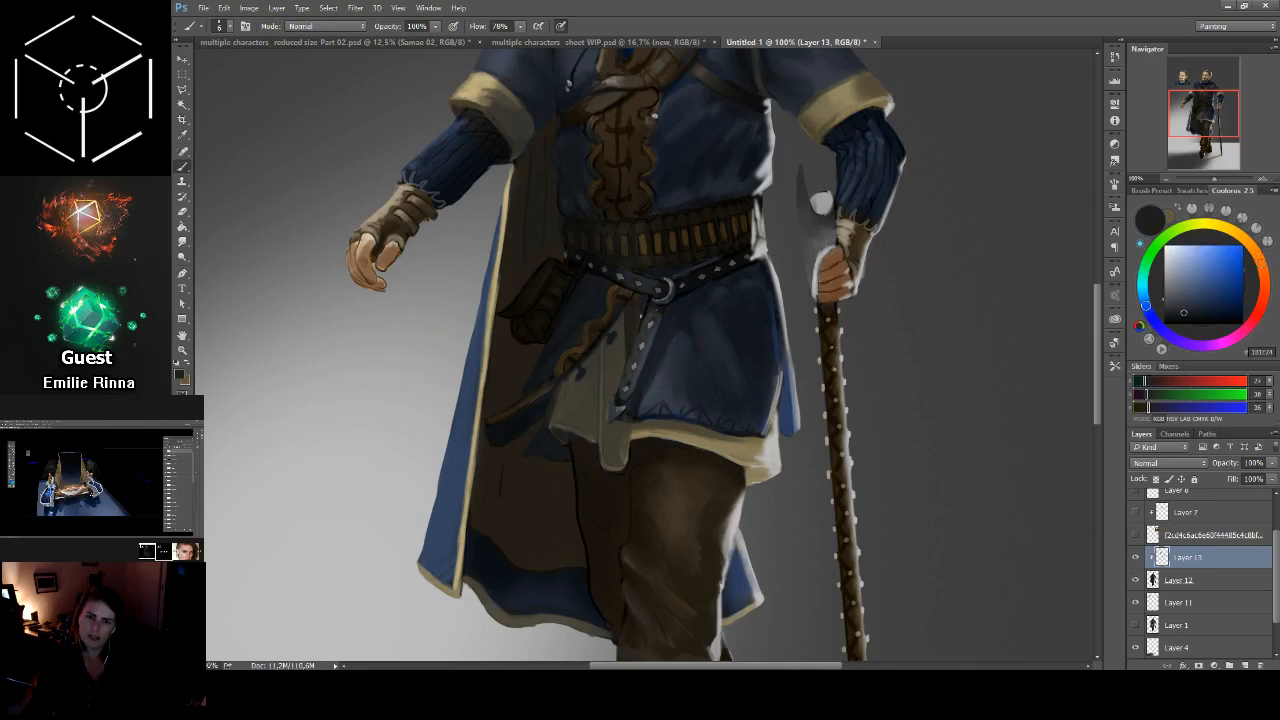
{"action": "left_click", "coordinate": [641, 329], "text": "alt"}
{"action": "left_click", "coordinate": [641, 362], "text": "alt"}
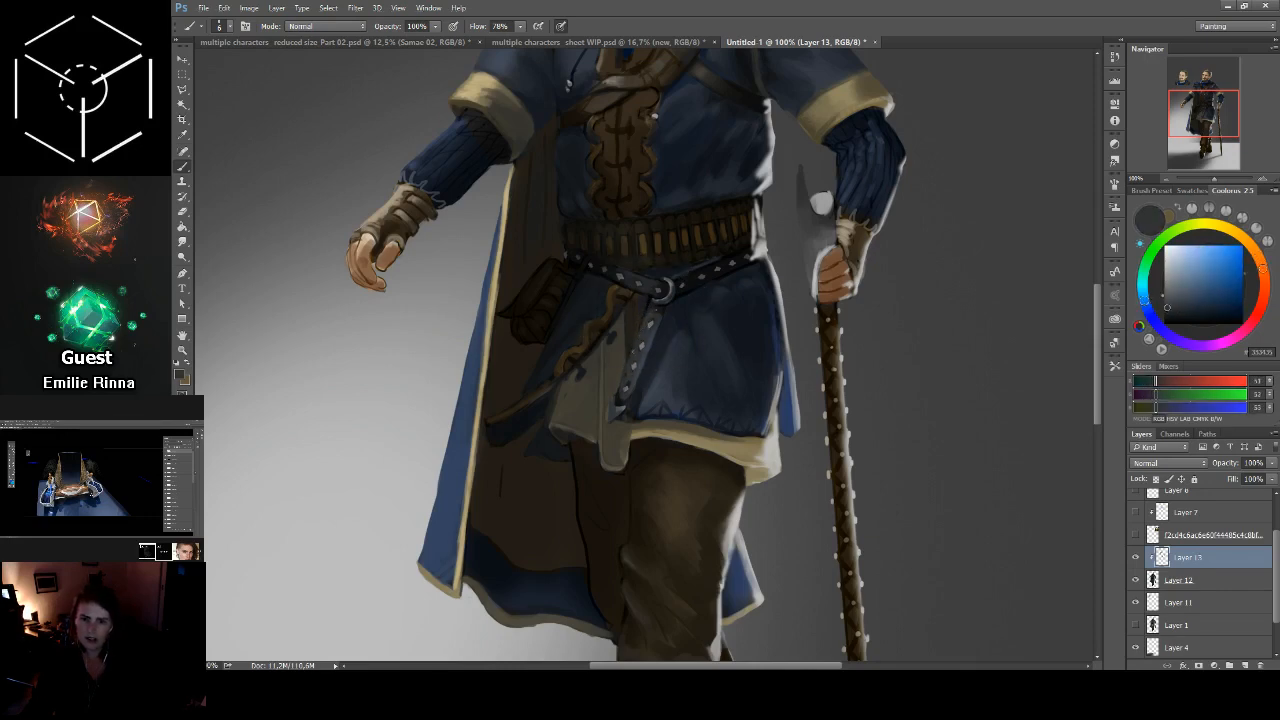
{"action": "left_click", "coordinate": [632, 388], "text": "alt"}
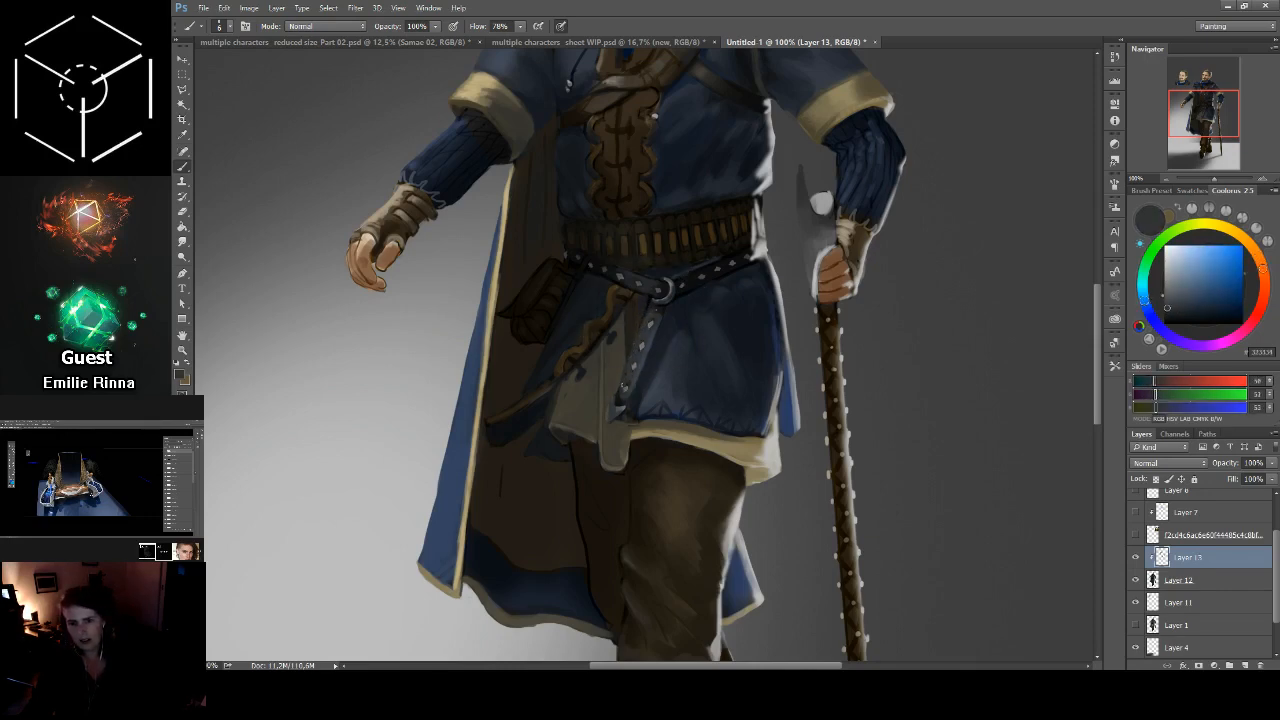
{"action": "left_click", "coordinate": [618, 425], "text": "alt"}
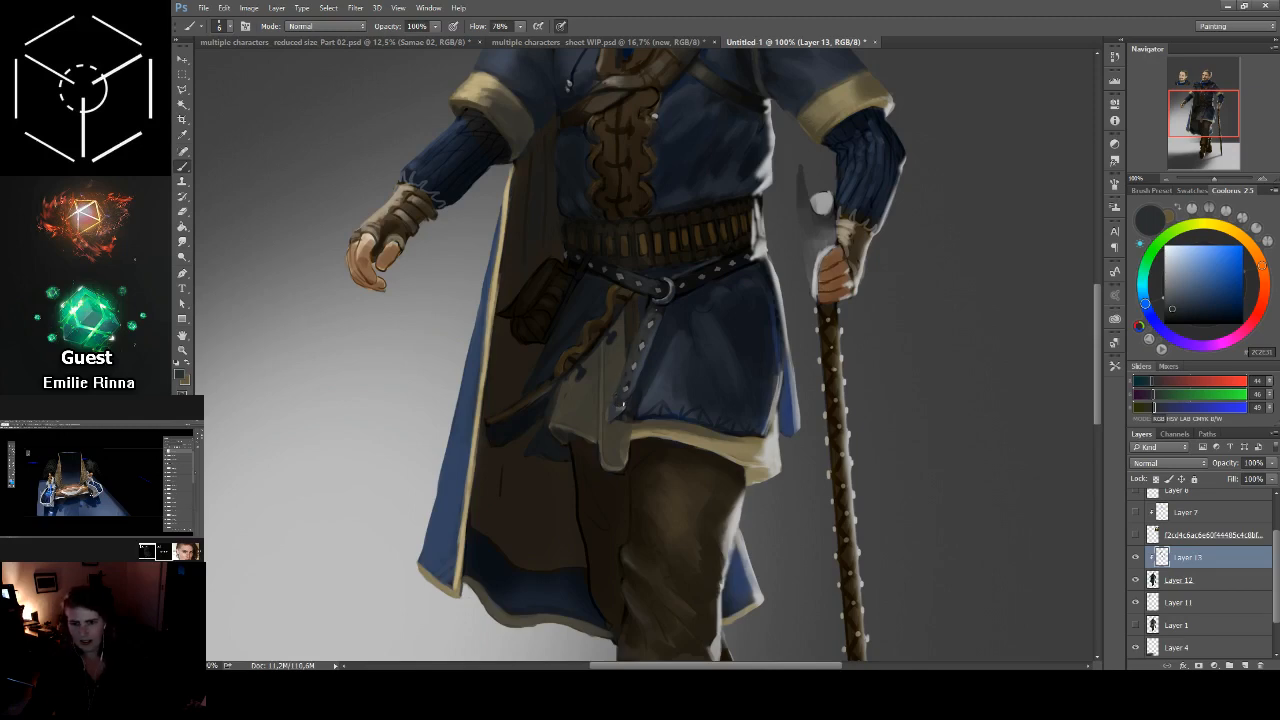
Step: Paint the junction of the cream hem and hanging cloth flap in sampled olive-brown and tan, enlarging the brush to 15 px
{"action": "left_click", "coordinate": [624, 457], "text": "alt"}
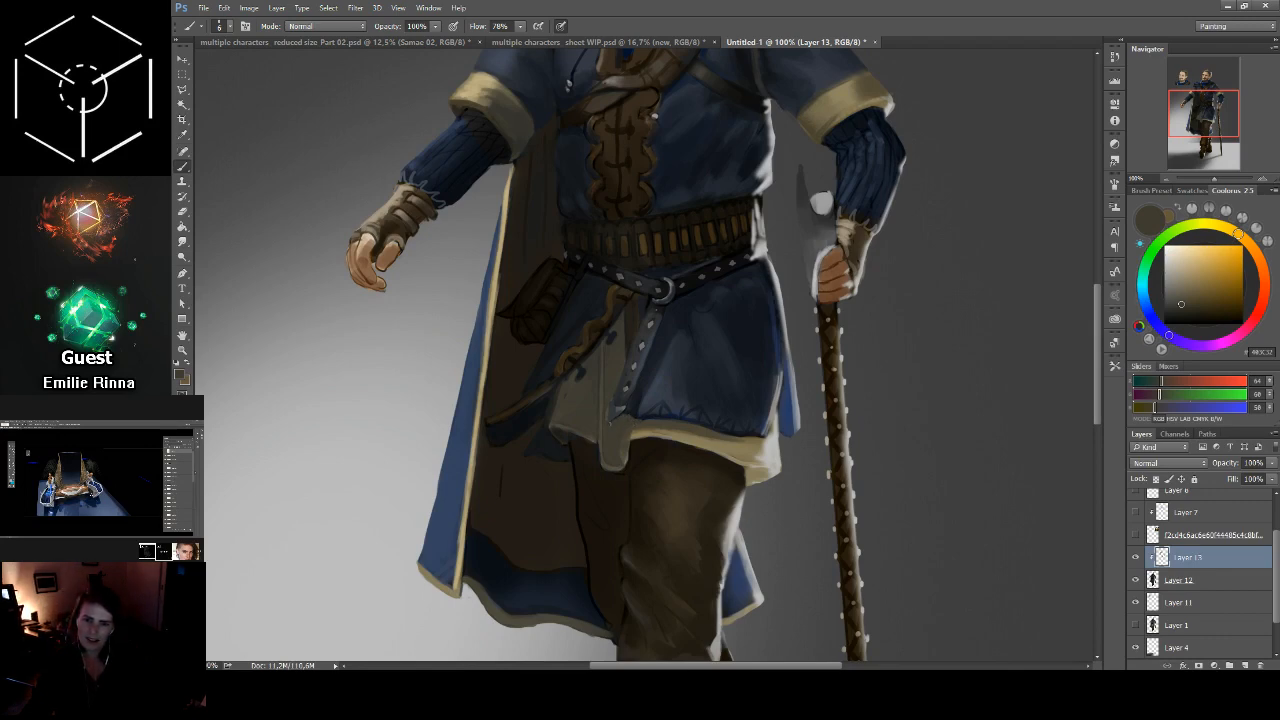
{"action": "left_click", "coordinate": [630, 422], "text": "alt"}
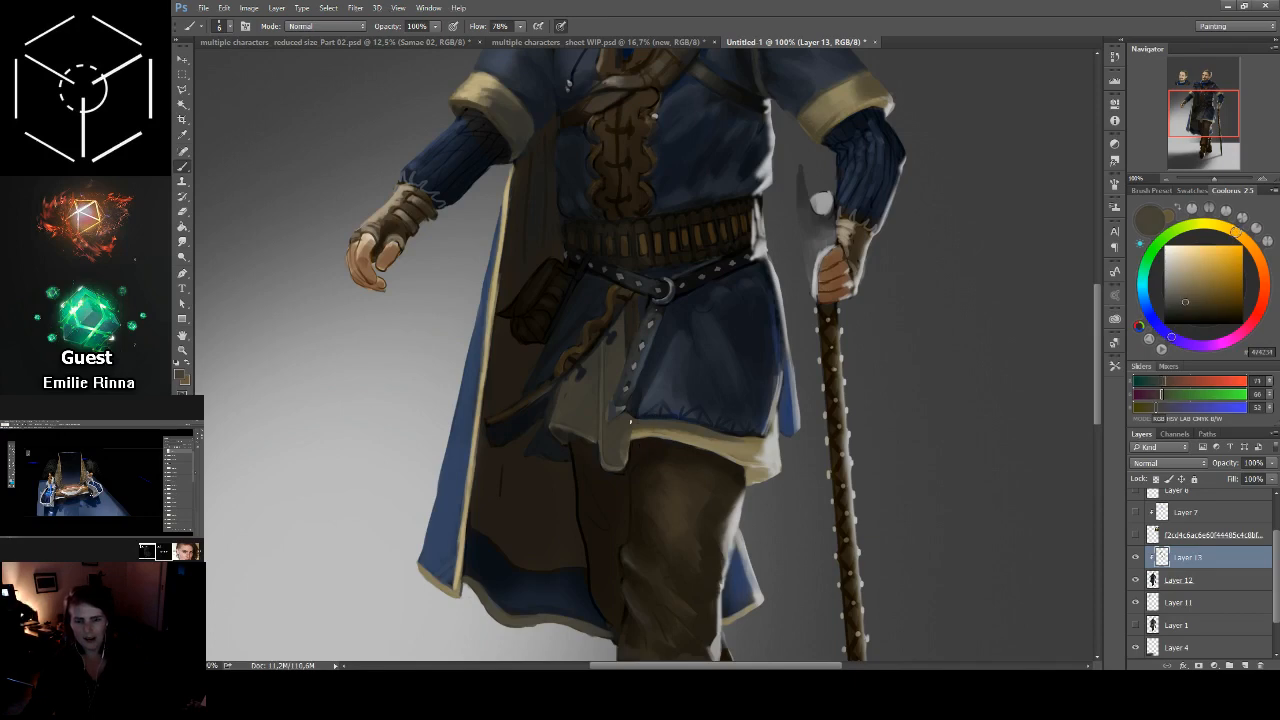
{"action": "left_click", "coordinate": [636, 462], "text": "alt"}
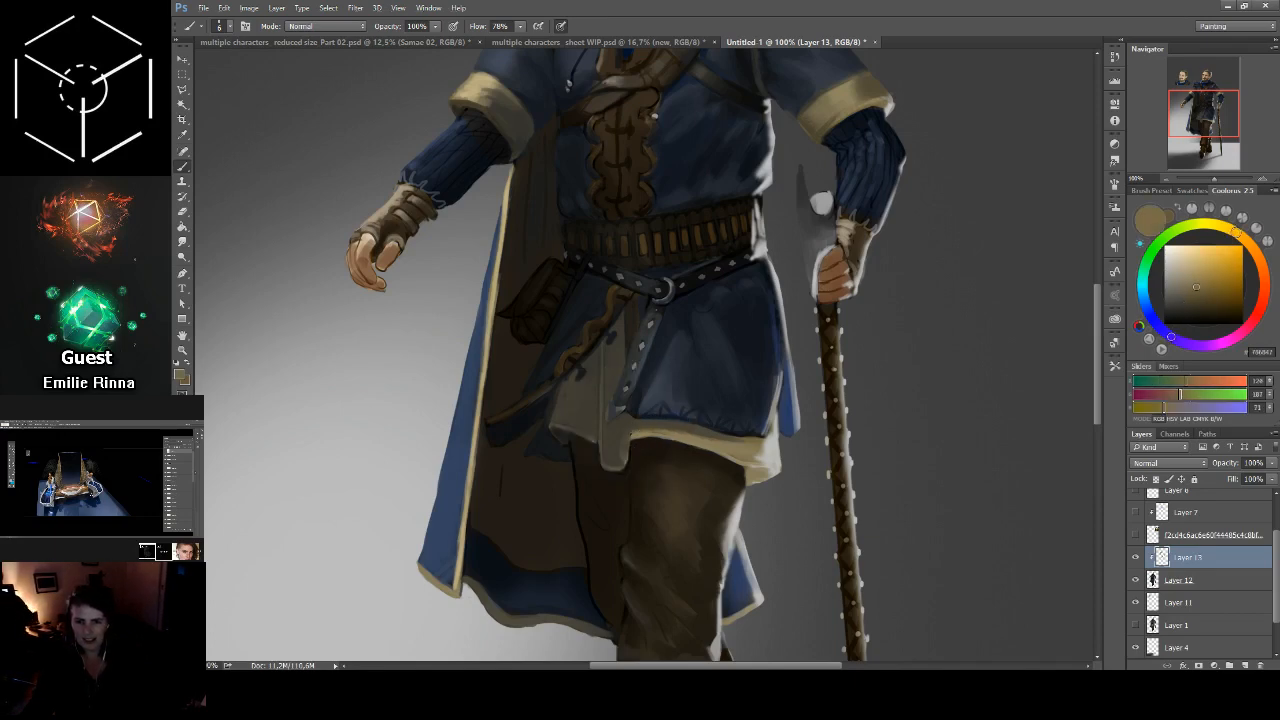
{"action": "key", "text": "bracketright"}
{"action": "key", "text": "bracketright"}
{"action": "key", "text": "bracketright"}
{"action": "key", "text": "bracketright"}
{"action": "key", "text": "bracketright"}
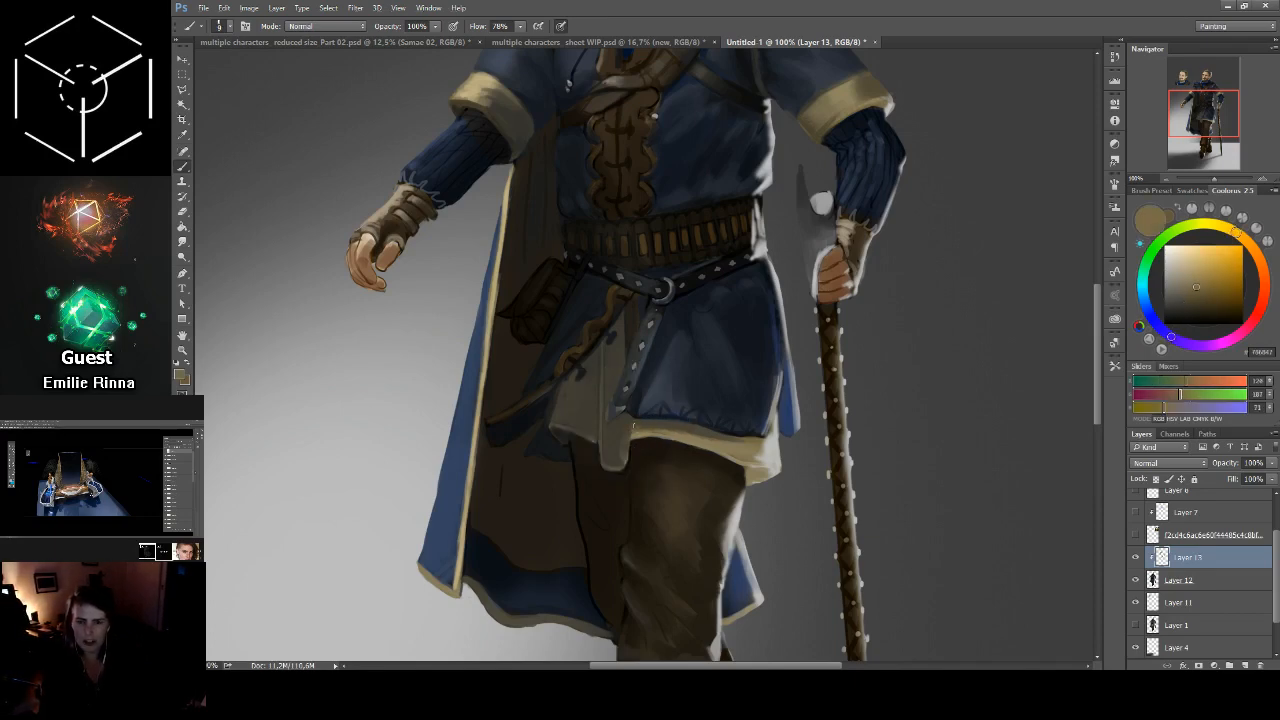
{"action": "key", "text": "bracketright"}
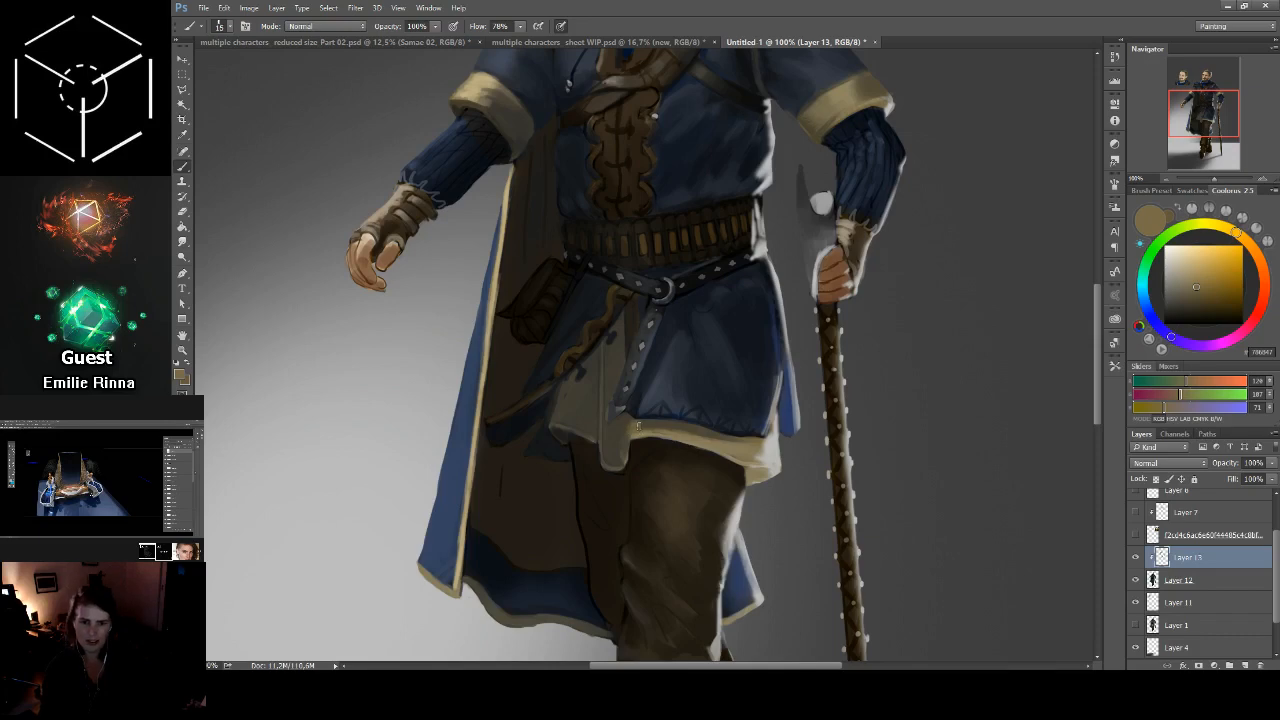
Step: Blend the shadow where the cream hem meets the cloth flap with sampled olive tones and the trousers' dark brown
{"action": "left_click", "coordinate": [655, 429], "text": "alt"}
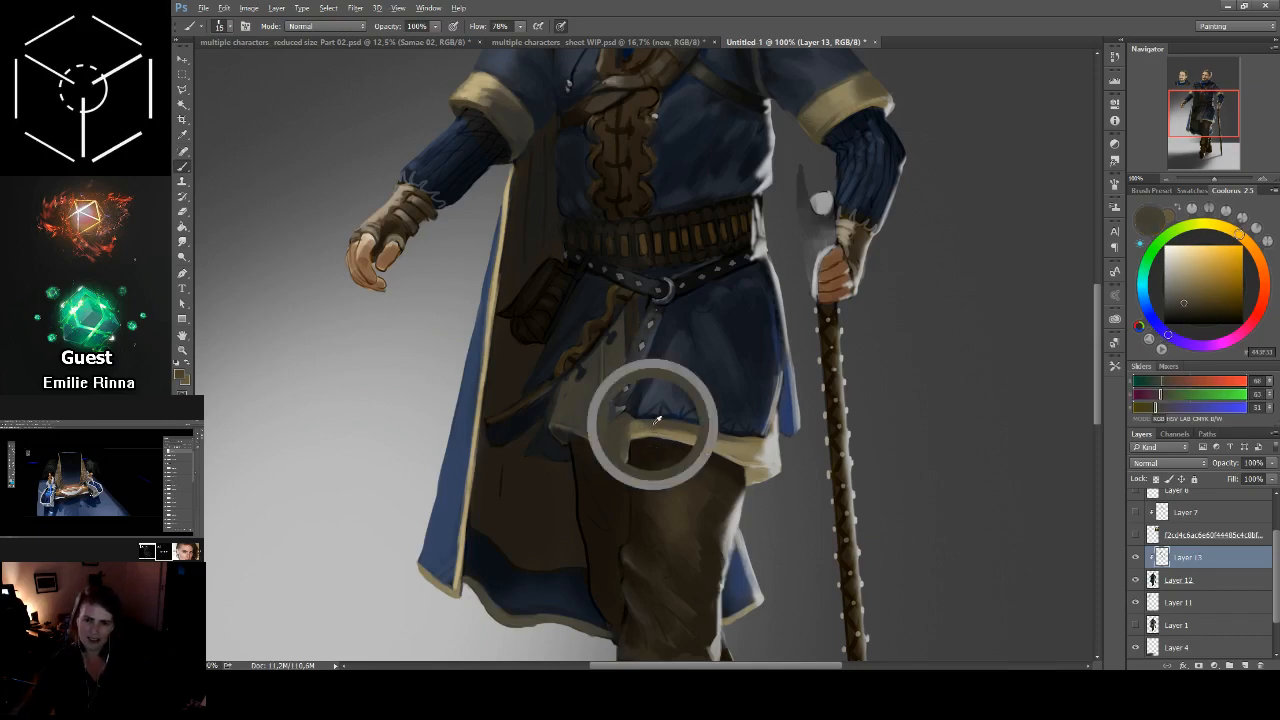
{"action": "left_click", "coordinate": [630, 423], "text": "alt"}
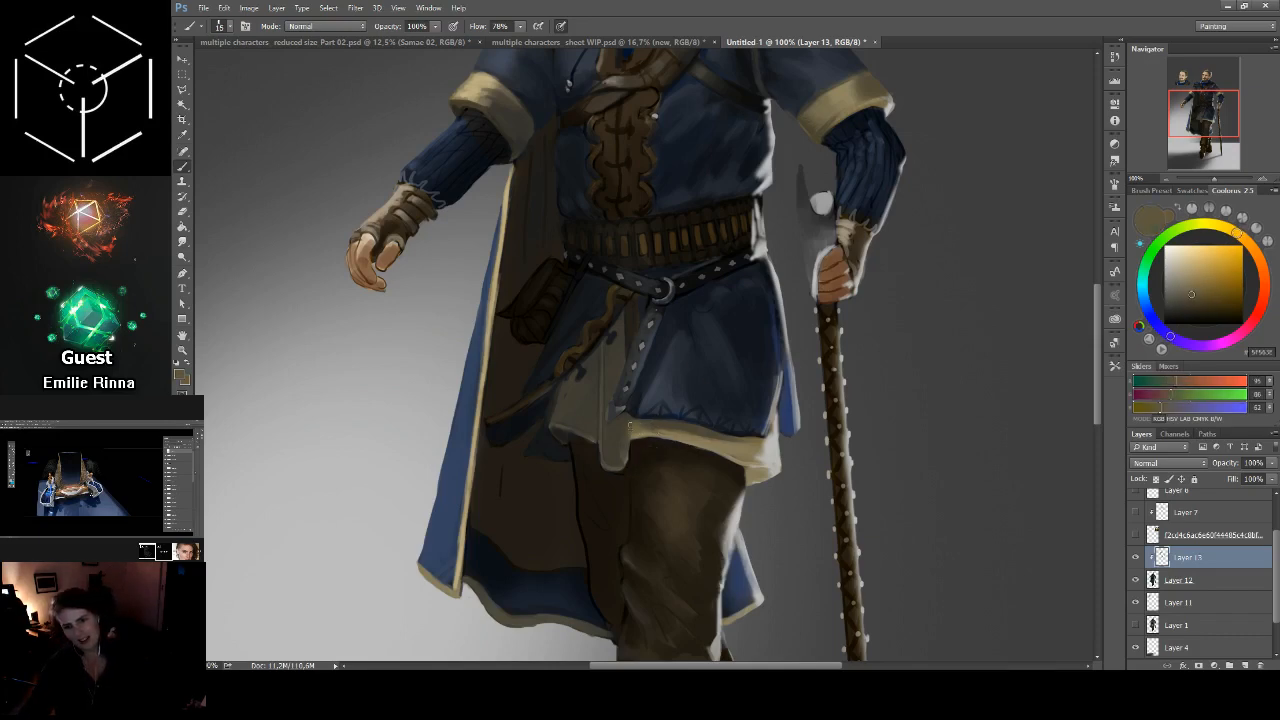
{"action": "left_click", "coordinate": [622, 458], "text": "alt"}
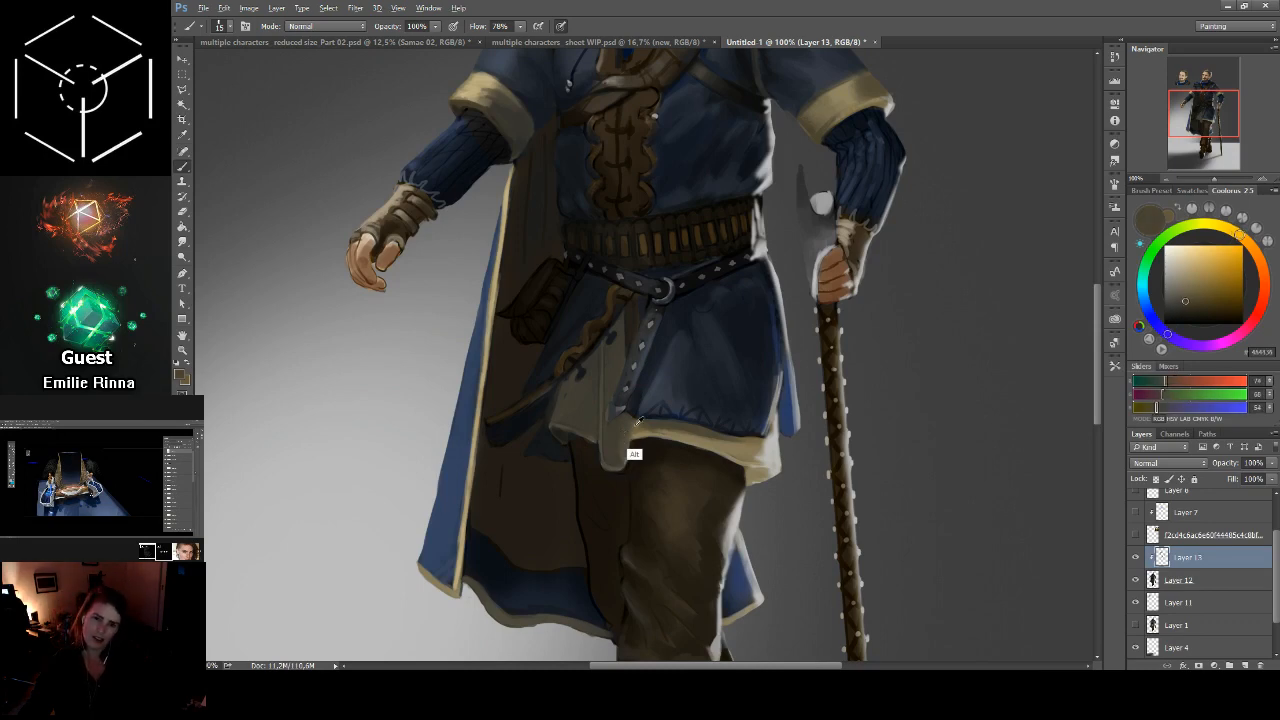
{"action": "left_click", "coordinate": [640, 447], "text": "alt"}
{"action": "left_click", "coordinate": [643, 447], "text": "alt"}
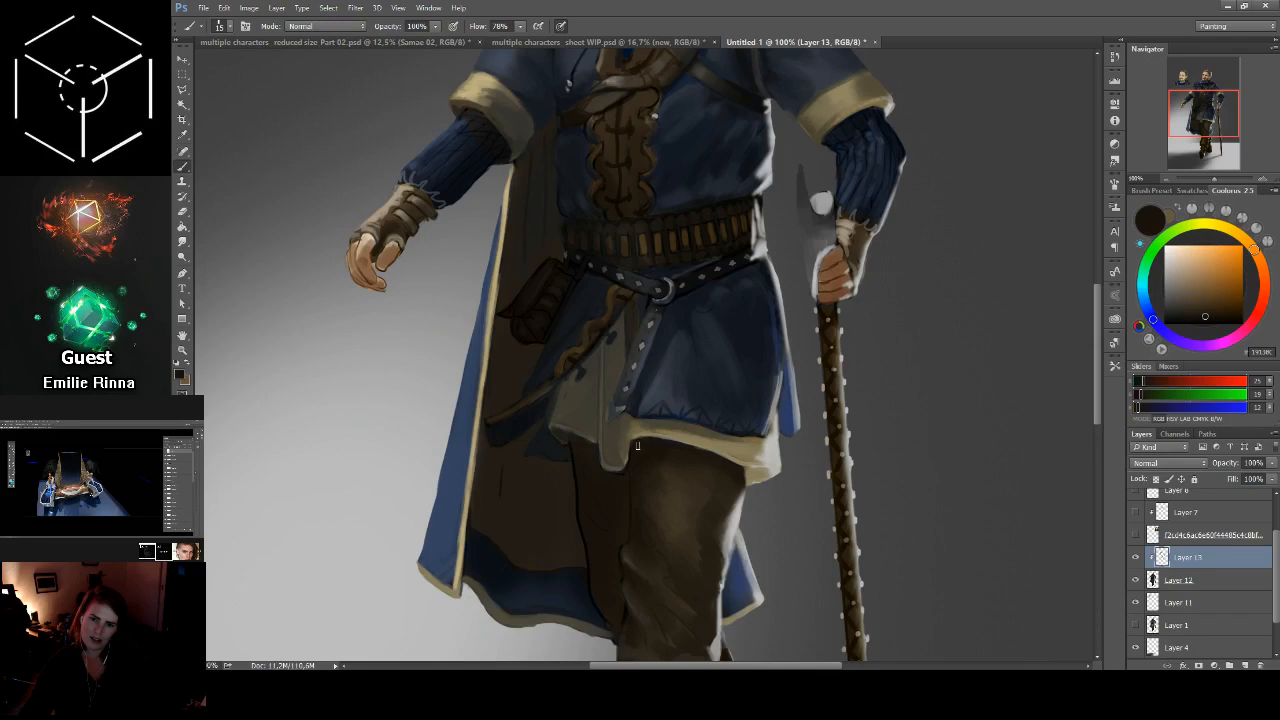
Step: Paint fine light tan strands in the hair on top of the full figure's head with a smaller brush
{"action": "left_click", "coordinate": [1162, 178]}
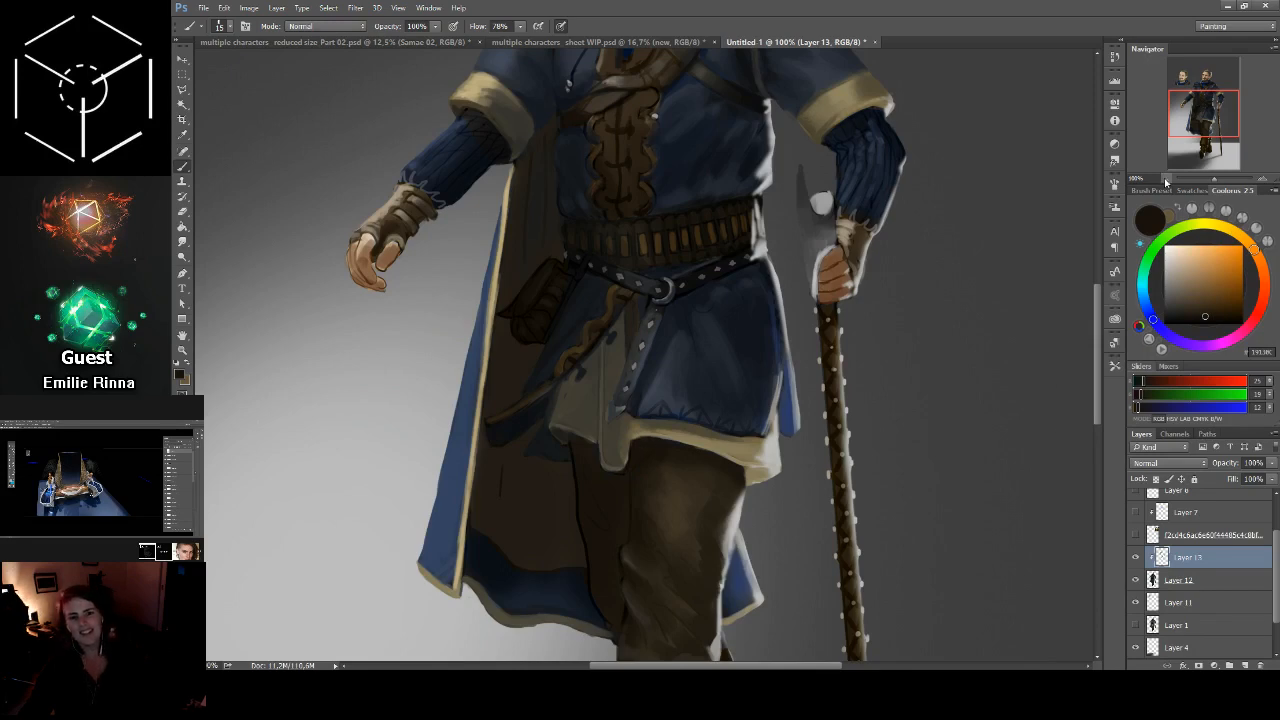
{"action": "left_click", "coordinate": [1162, 178]}
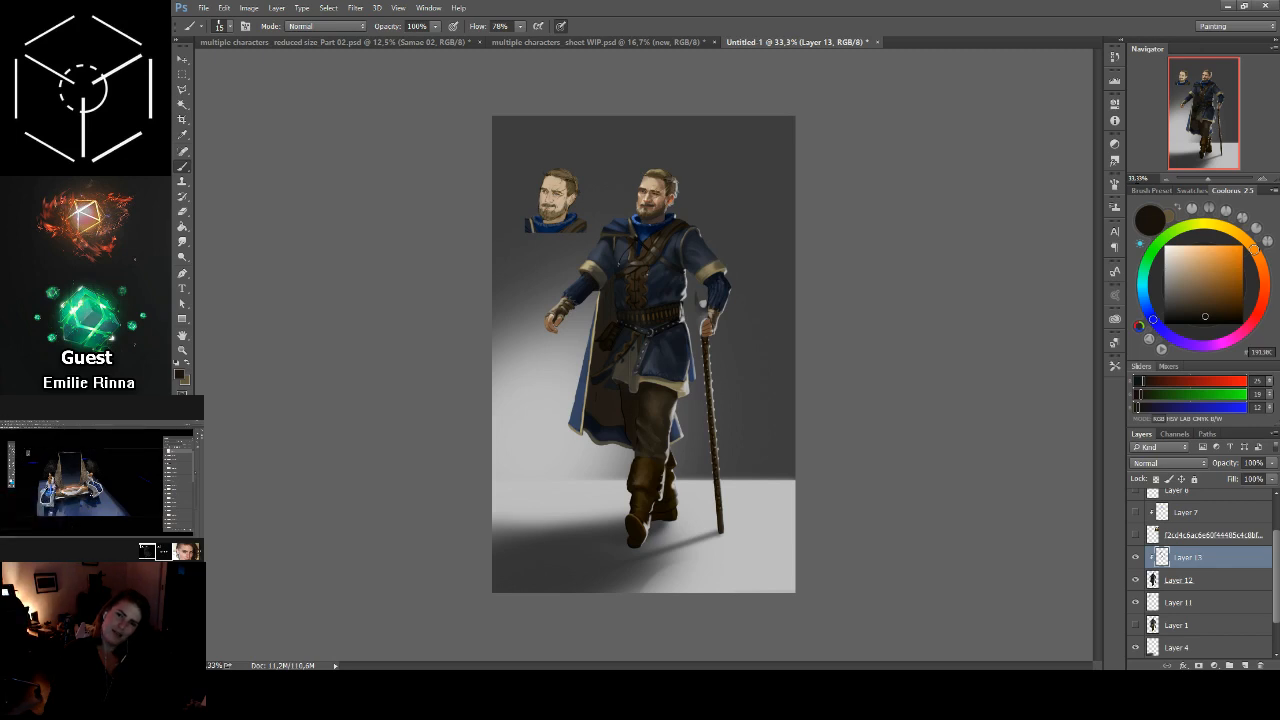
{"action": "left_click", "coordinate": [1261, 178]}
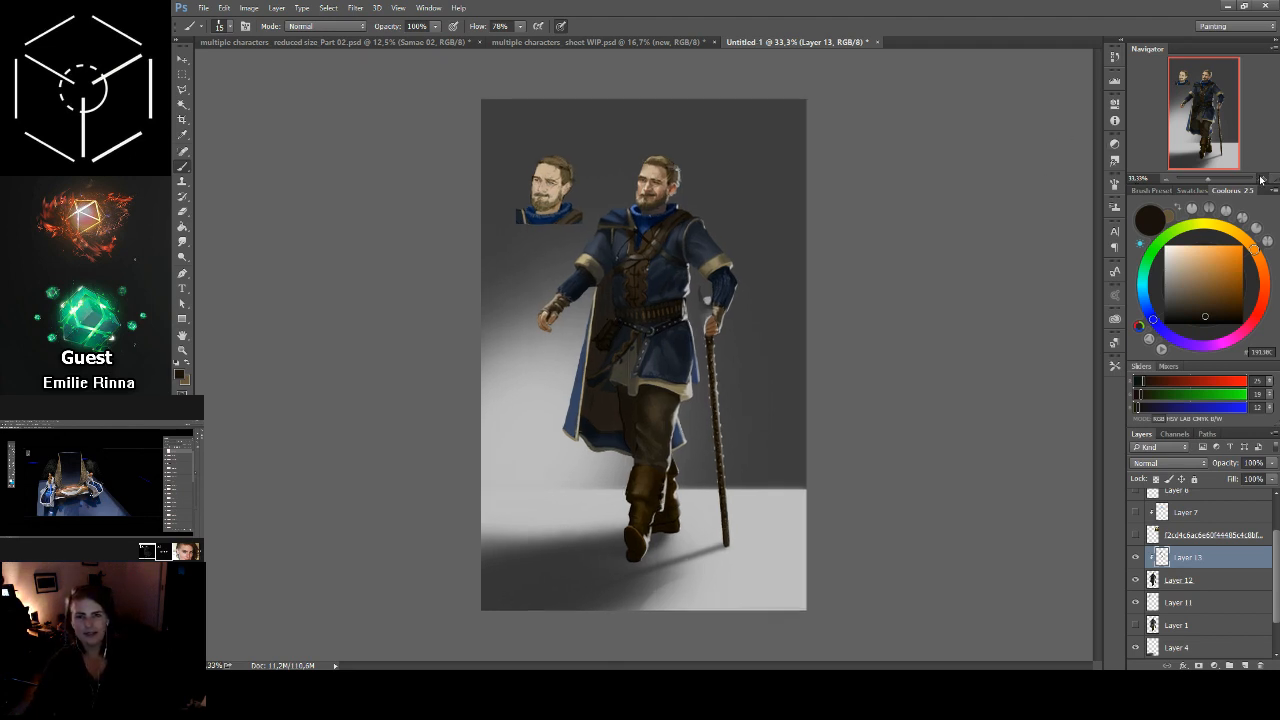
{"action": "left_click", "coordinate": [1261, 178]}
{"action": "left_click", "coordinate": [1261, 178]}
{"action": "left_click_drag", "start_coordinate": [940, 189], "coordinate": [860, 404]}
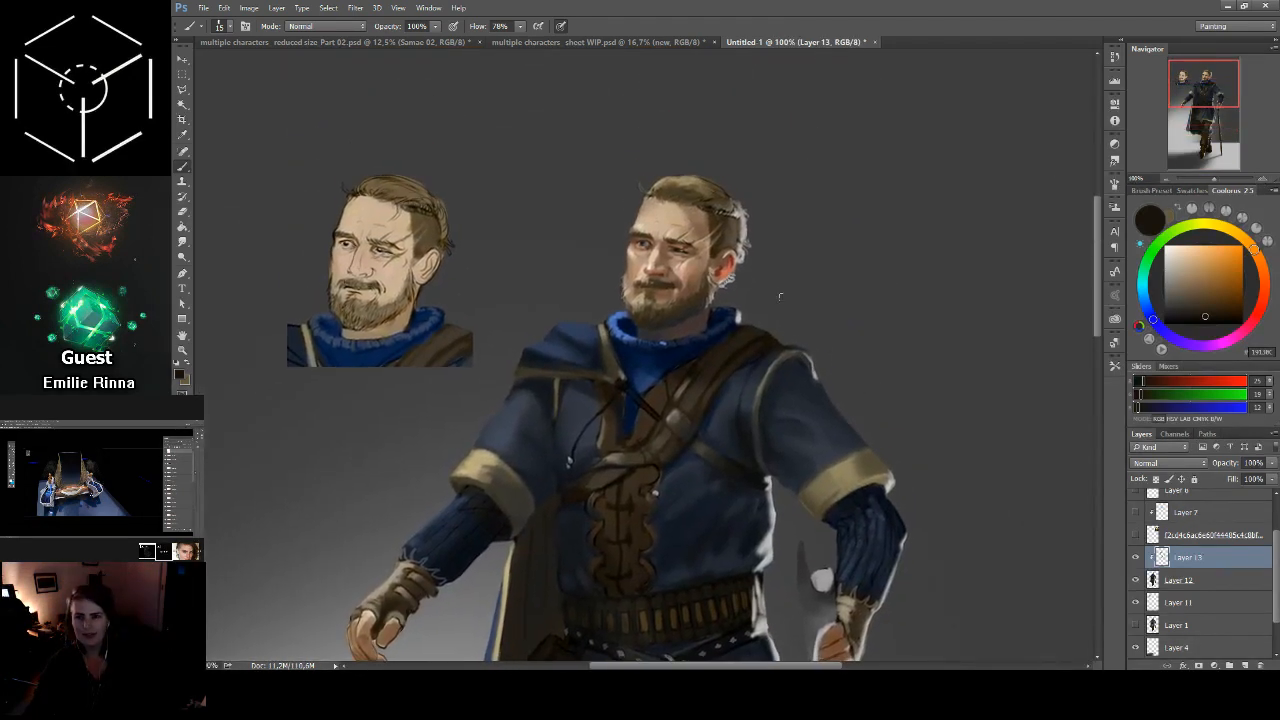
{"action": "left_click", "coordinate": [690, 205], "text": "alt"}
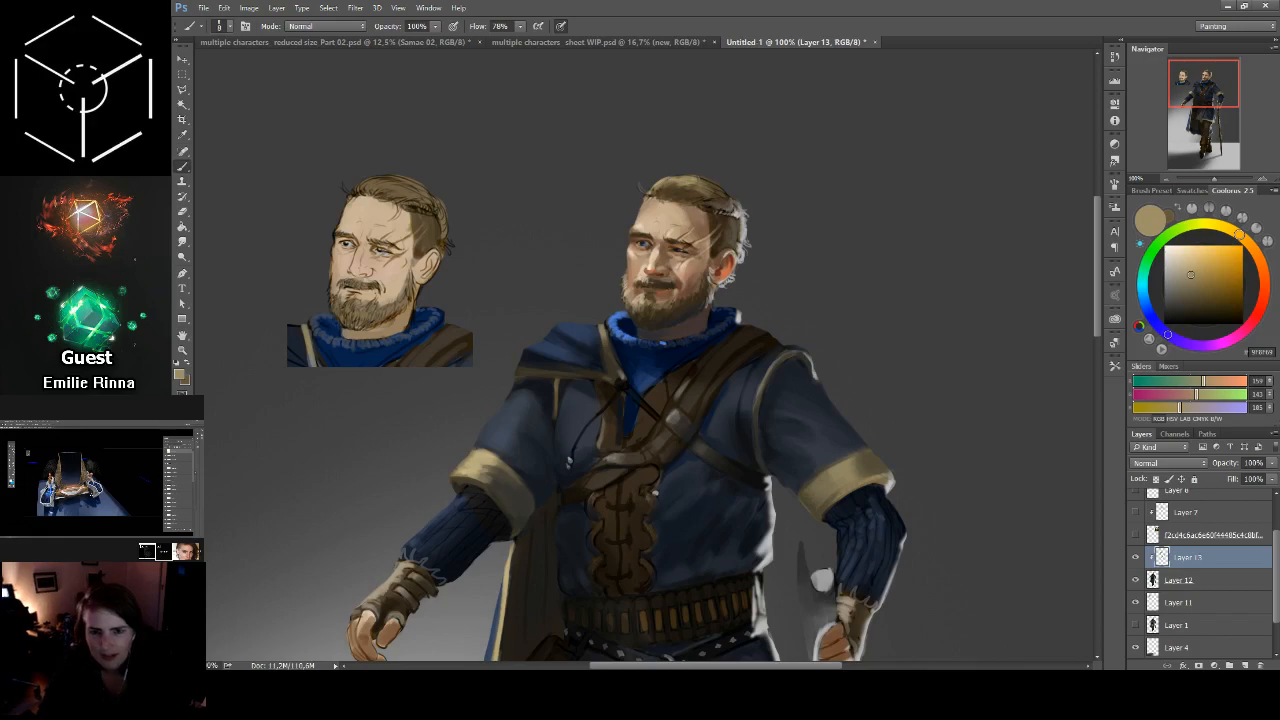
{"action": "key", "text": "bracketleft"}
{"action": "key", "text": "bracketleft"}
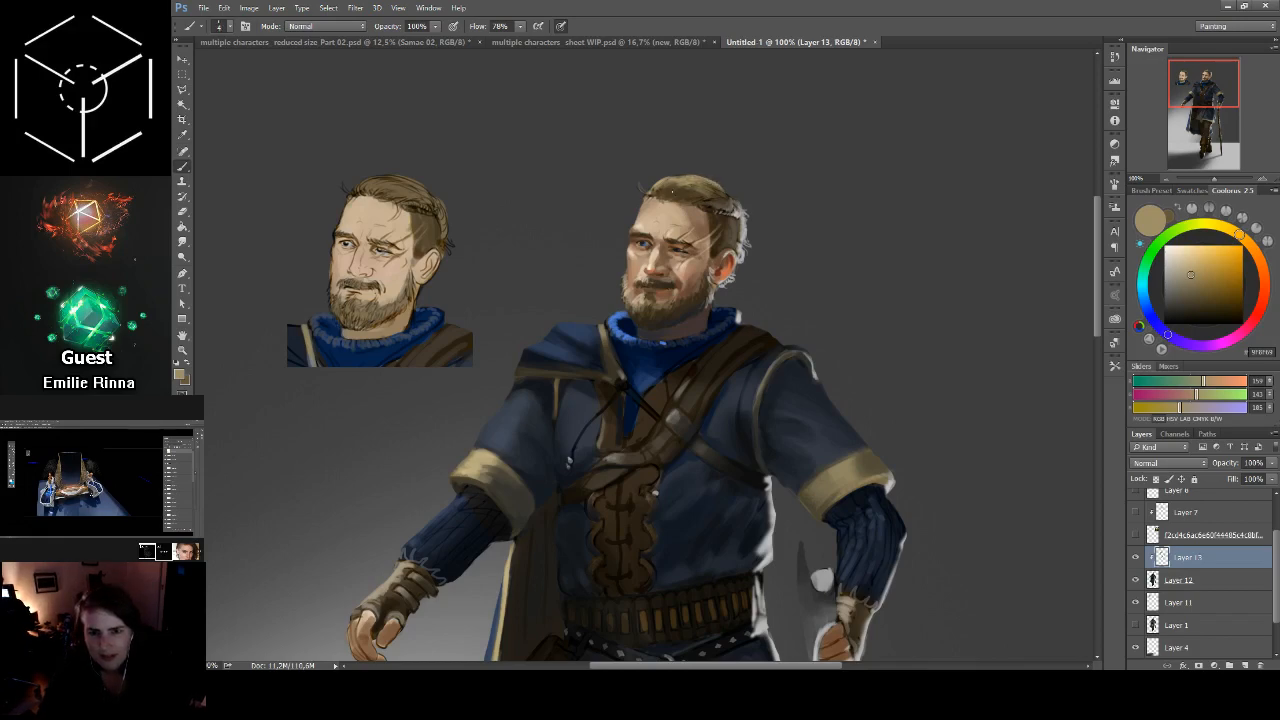
{"action": "key", "text": "bracketleft"}
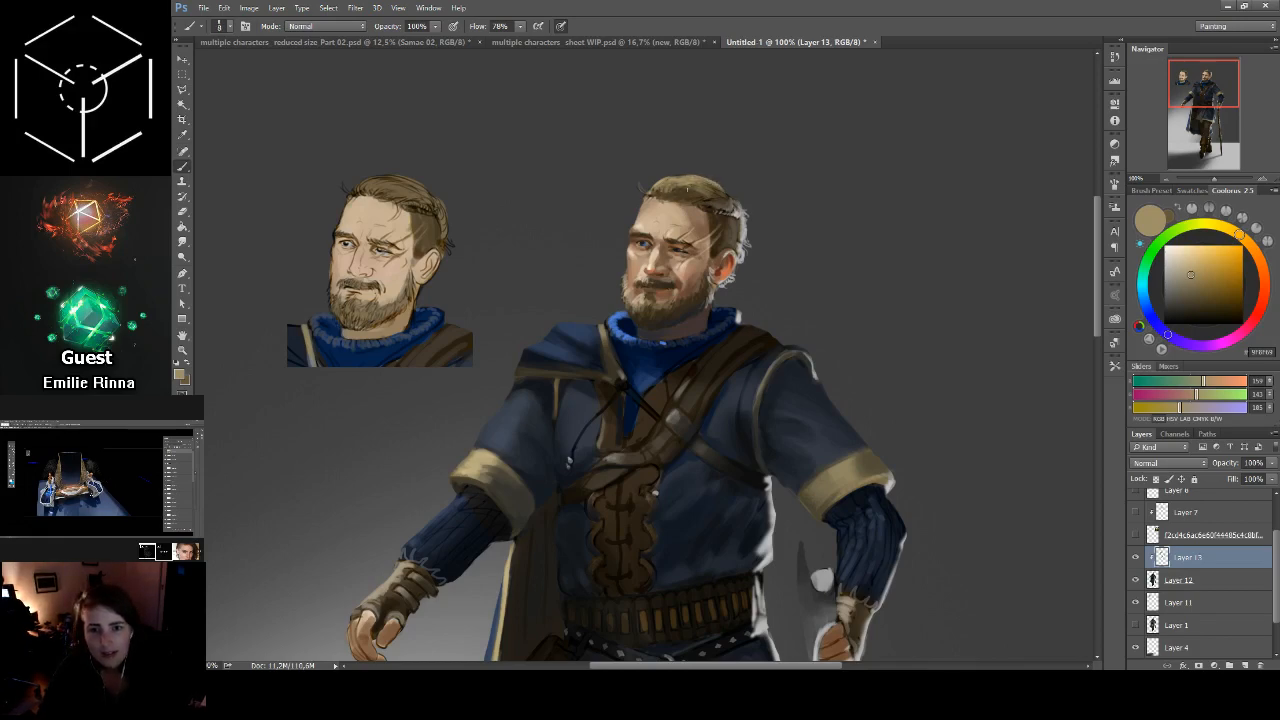
{"action": "left_click_drag", "start_coordinate": [668, 187], "coordinate": [698, 195]}
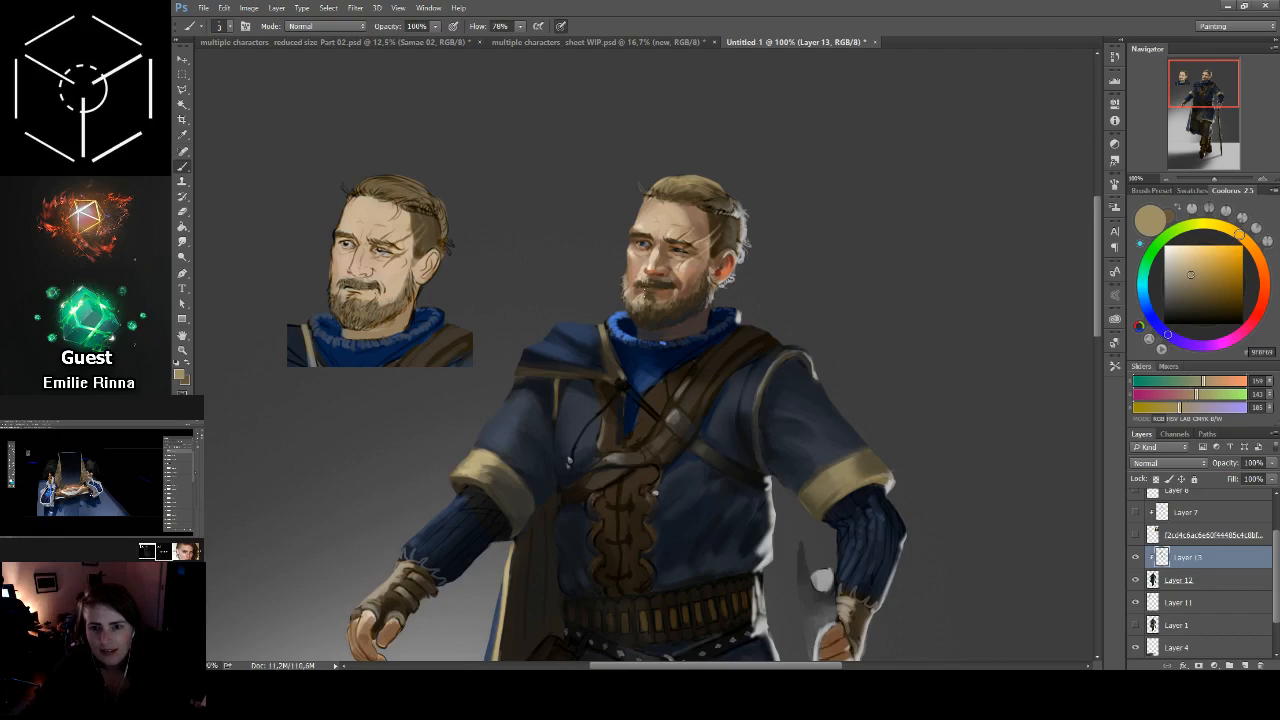
Step: Add mid-brown and darker strands to the crown and side of the full figure's hair using sampled tones
{"action": "left_click", "coordinate": [648, 302], "text": "alt"}
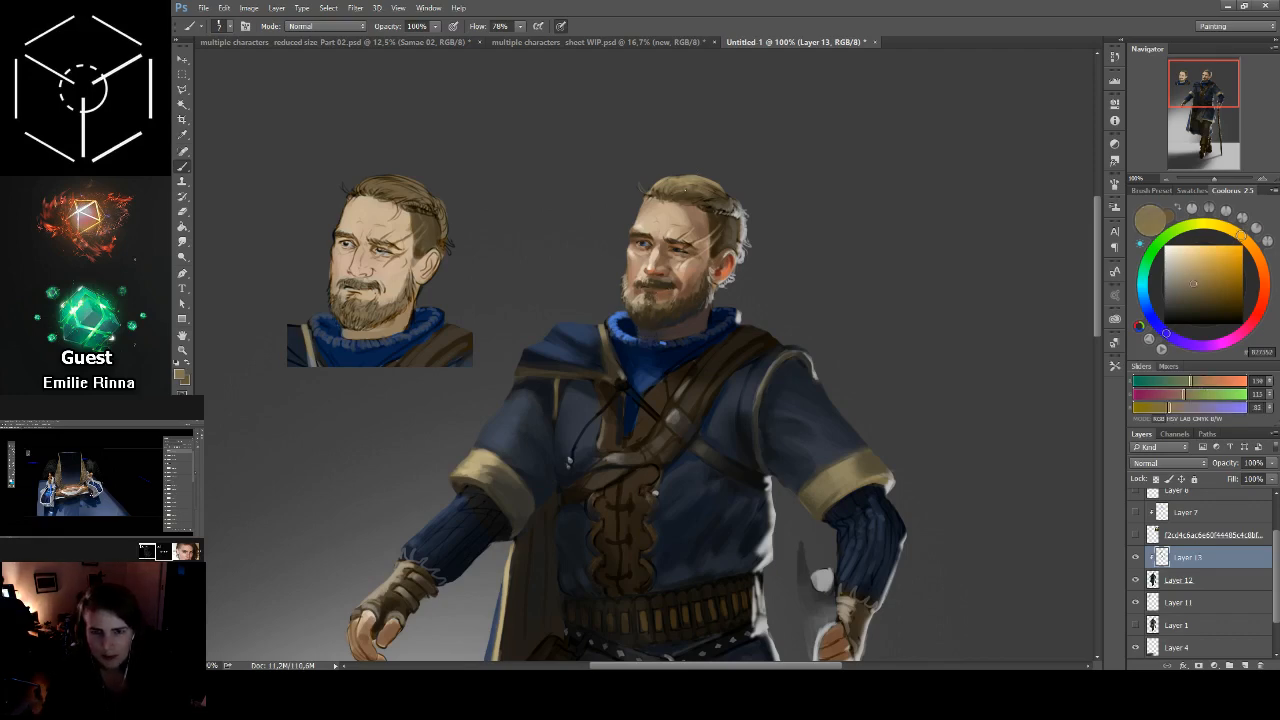
{"action": "left_click_drag", "start_coordinate": [678, 195], "coordinate": [724, 194]}
{"action": "left_click", "coordinate": [722, 204], "text": "alt"}
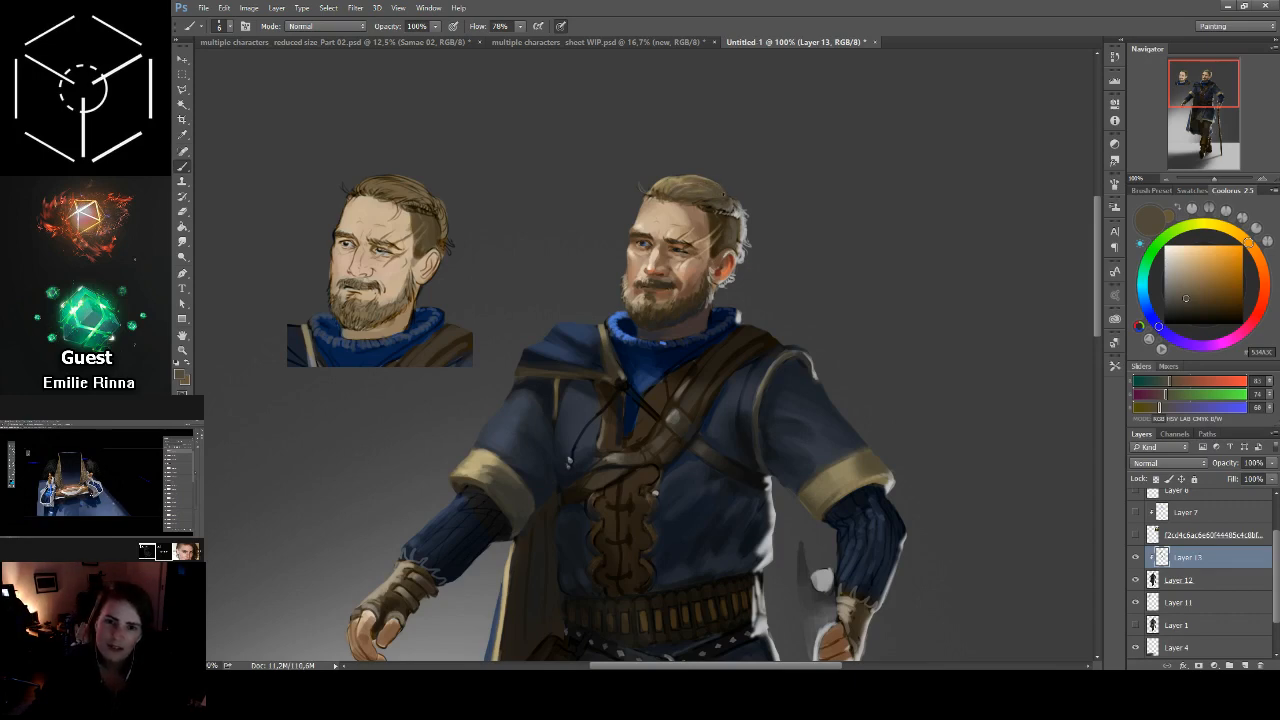
{"action": "left_click", "coordinate": [678, 333], "text": "alt"}
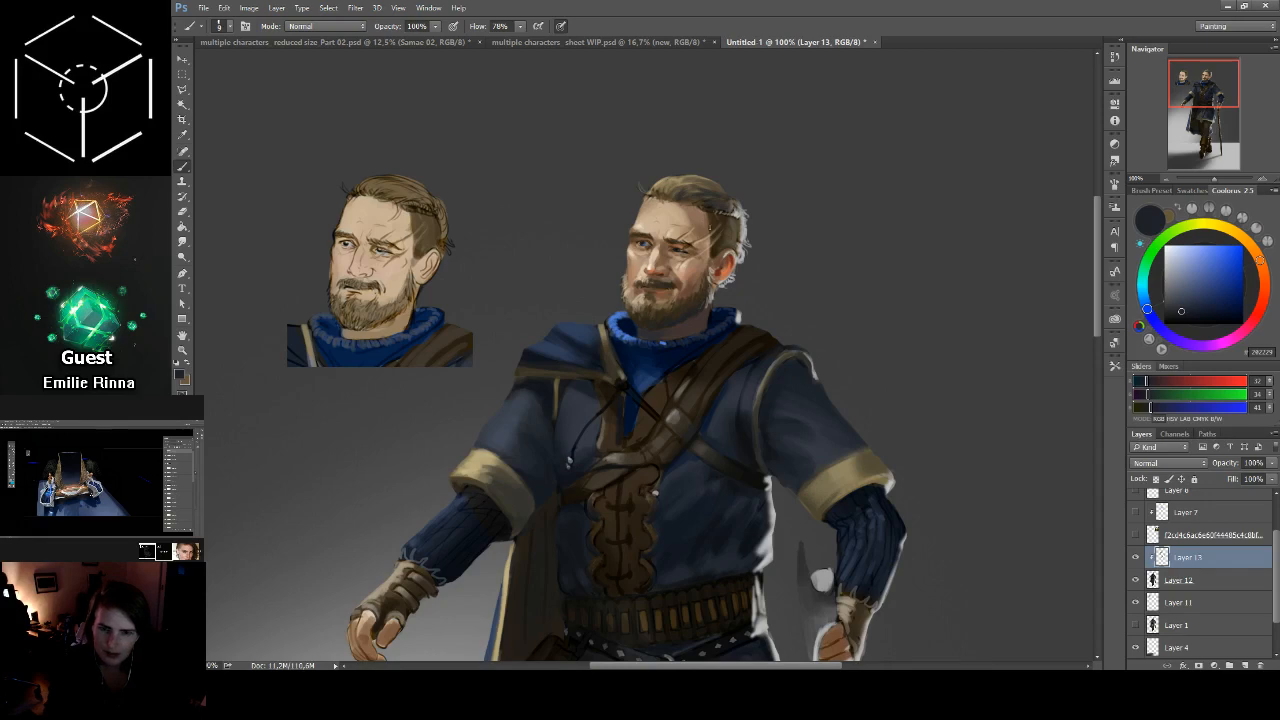
{"action": "left_click_drag", "start_coordinate": [697, 236], "coordinate": [697, 211]}
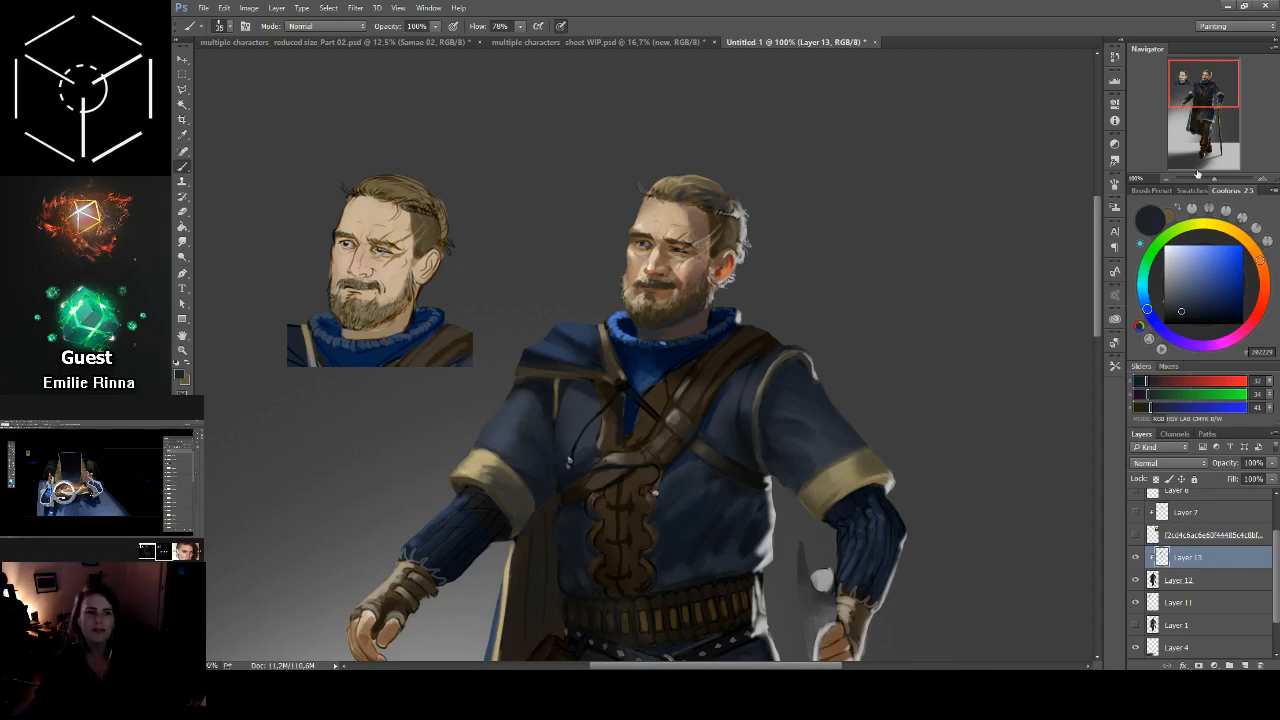
Step: Shade the tunic's chest beside the diagonal shoulder strap with dark blue tones sampled from the clothing
{"action": "left_click", "coordinate": [1165, 178]}
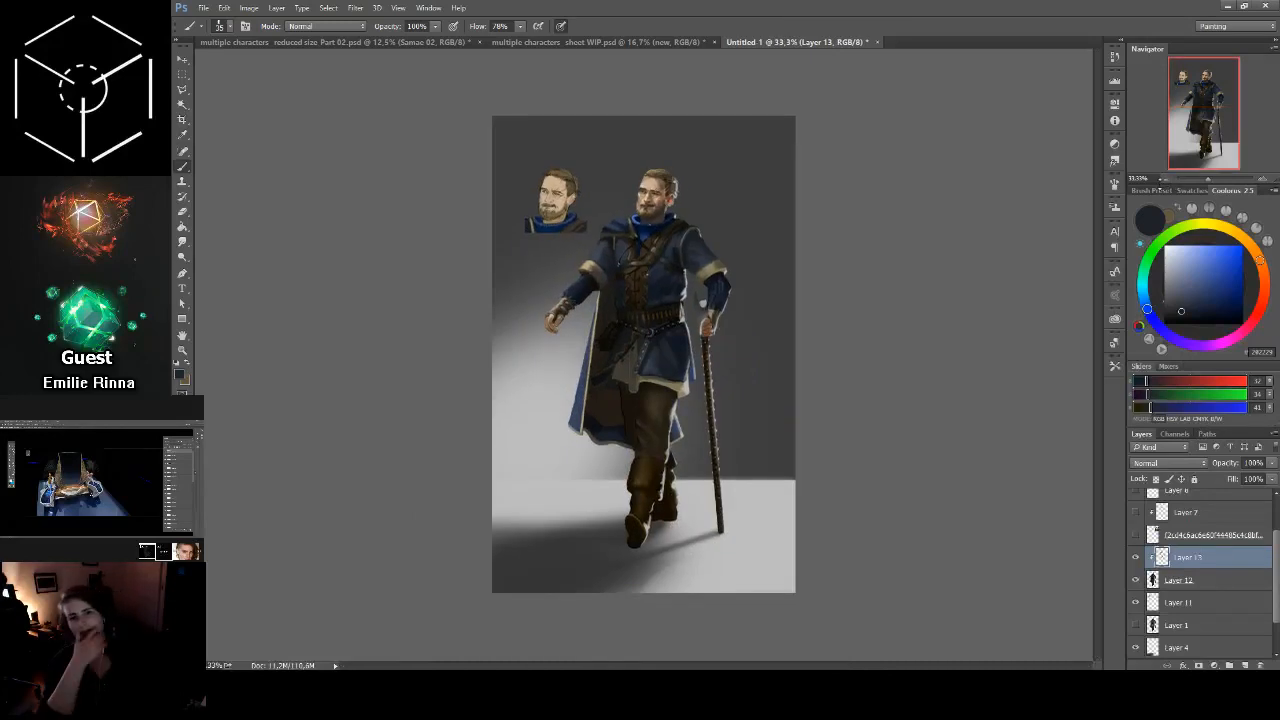
{"action": "left_click", "coordinate": [1262, 179]}
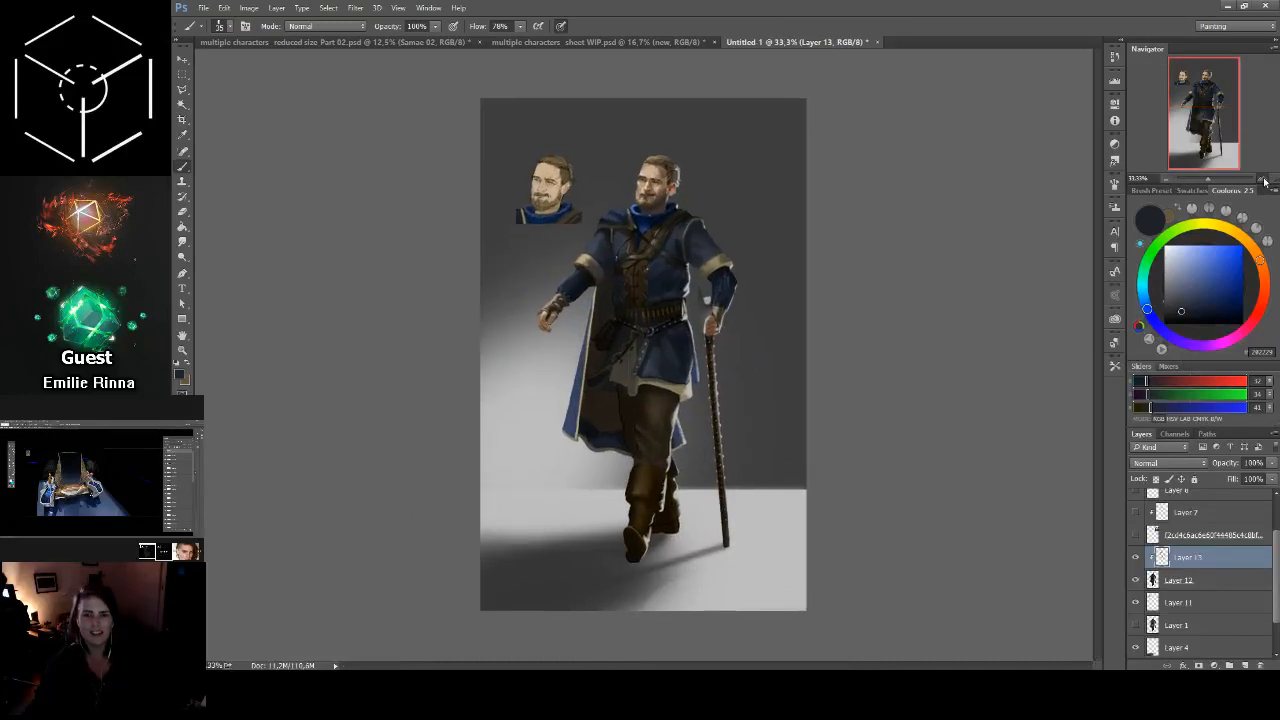
{"action": "left_click", "coordinate": [1262, 179]}
{"action": "left_click_drag", "start_coordinate": [930, 255], "coordinate": [956, 468]}
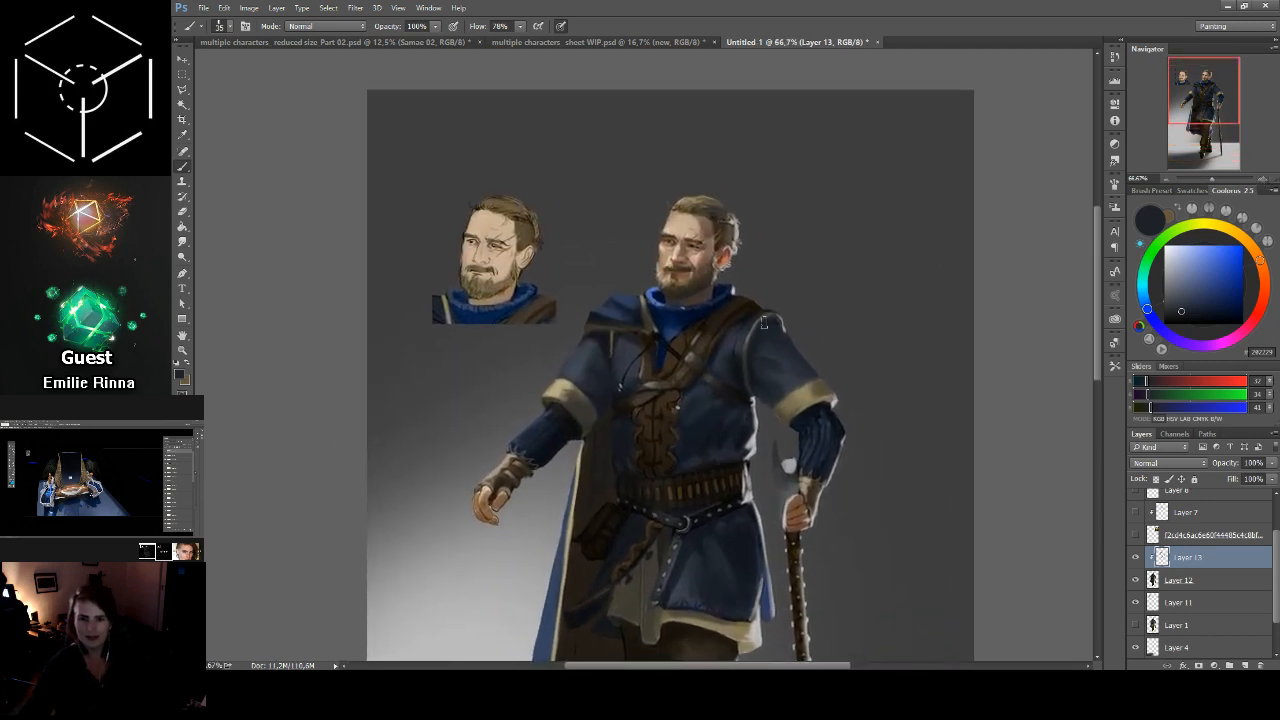
{"action": "left_click", "coordinate": [712, 321], "text": "alt"}
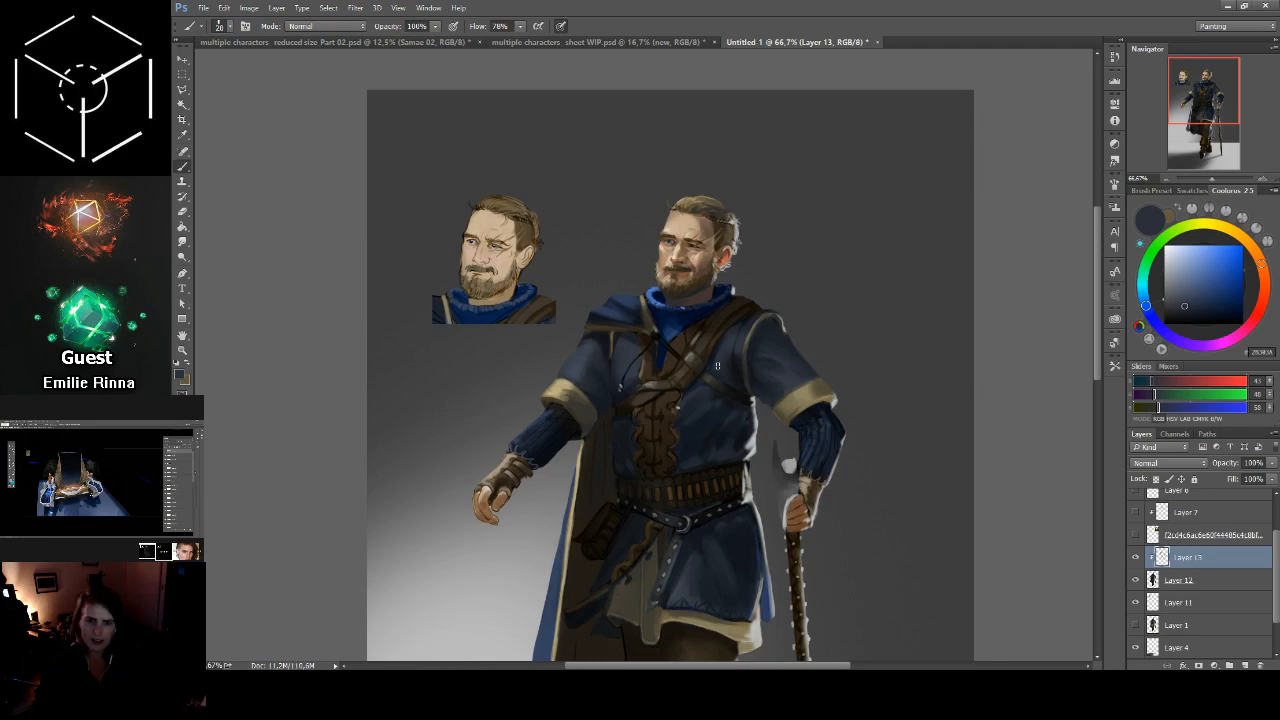
{"action": "left_click", "coordinate": [709, 392], "text": "alt"}
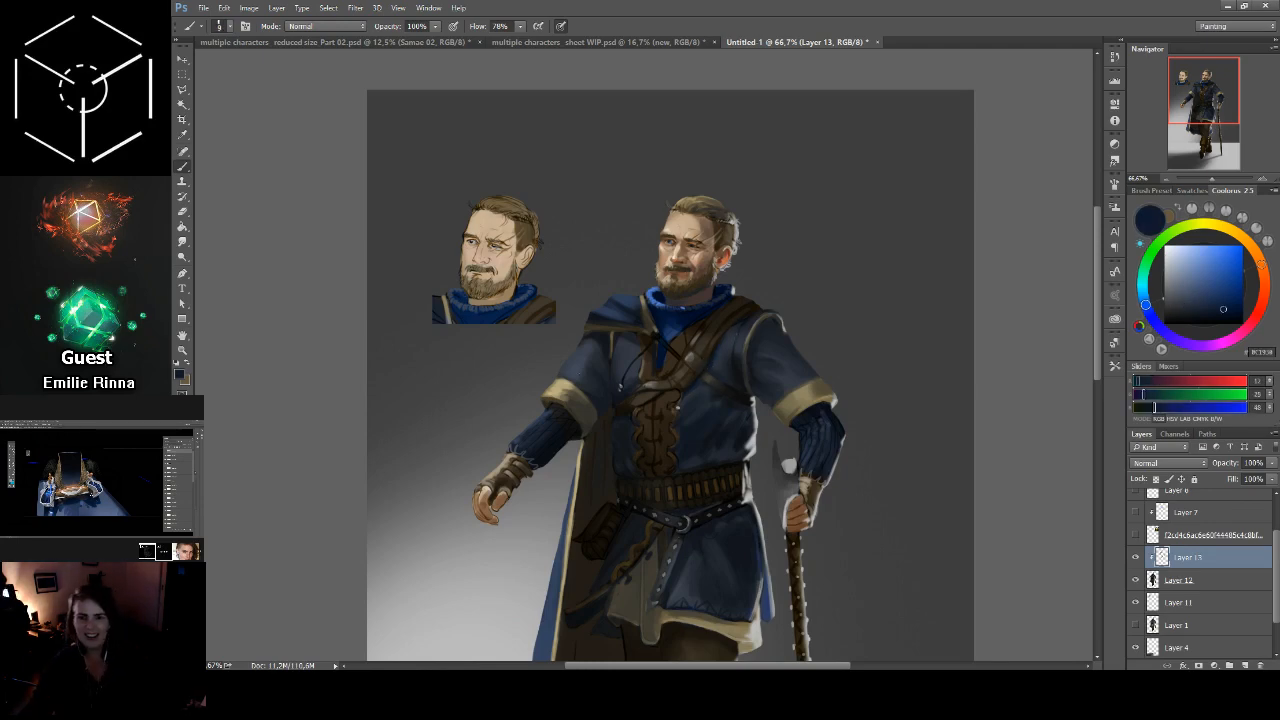
Step: Lighten the tunic's upper chest with a muted blue sampled from the sleeve, using a 20 px brush
{"action": "left_click", "coordinate": [571, 375], "text": "alt"}
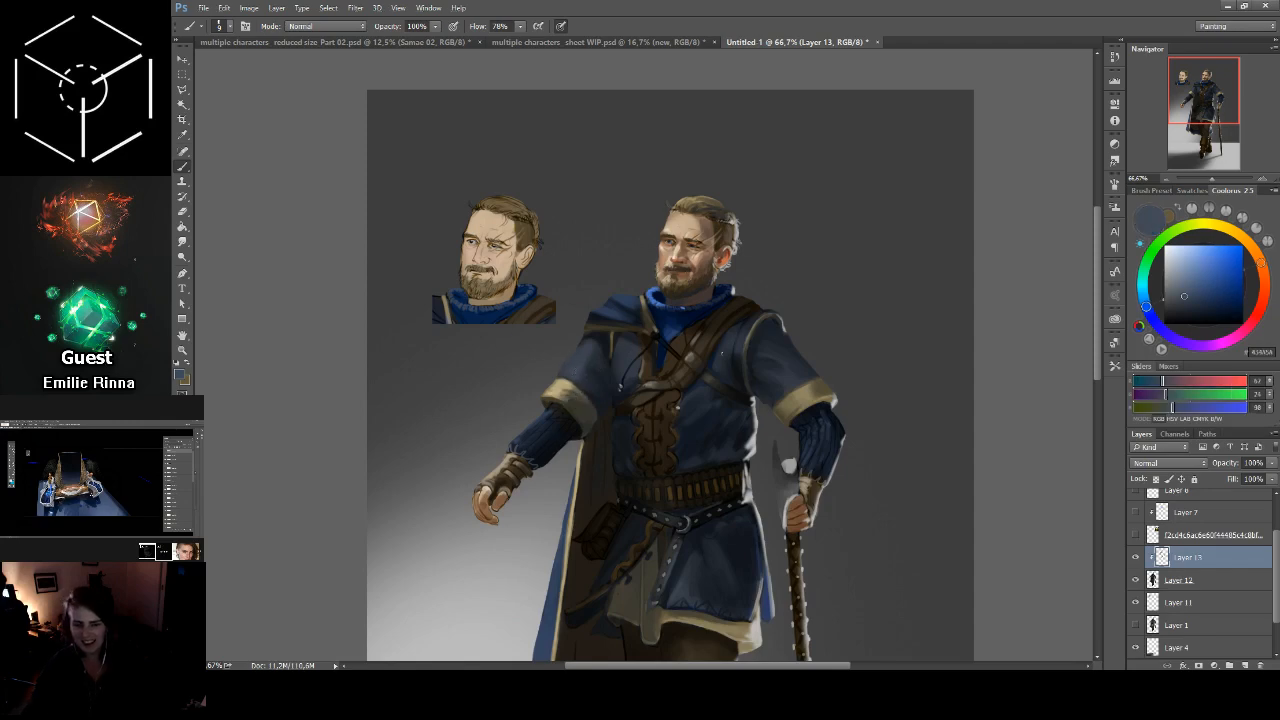
{"action": "key", "text": "bracketright"}
{"action": "key", "text": "bracketright"}
{"action": "key", "text": "bracketright"}
{"action": "key", "text": "bracketright"}
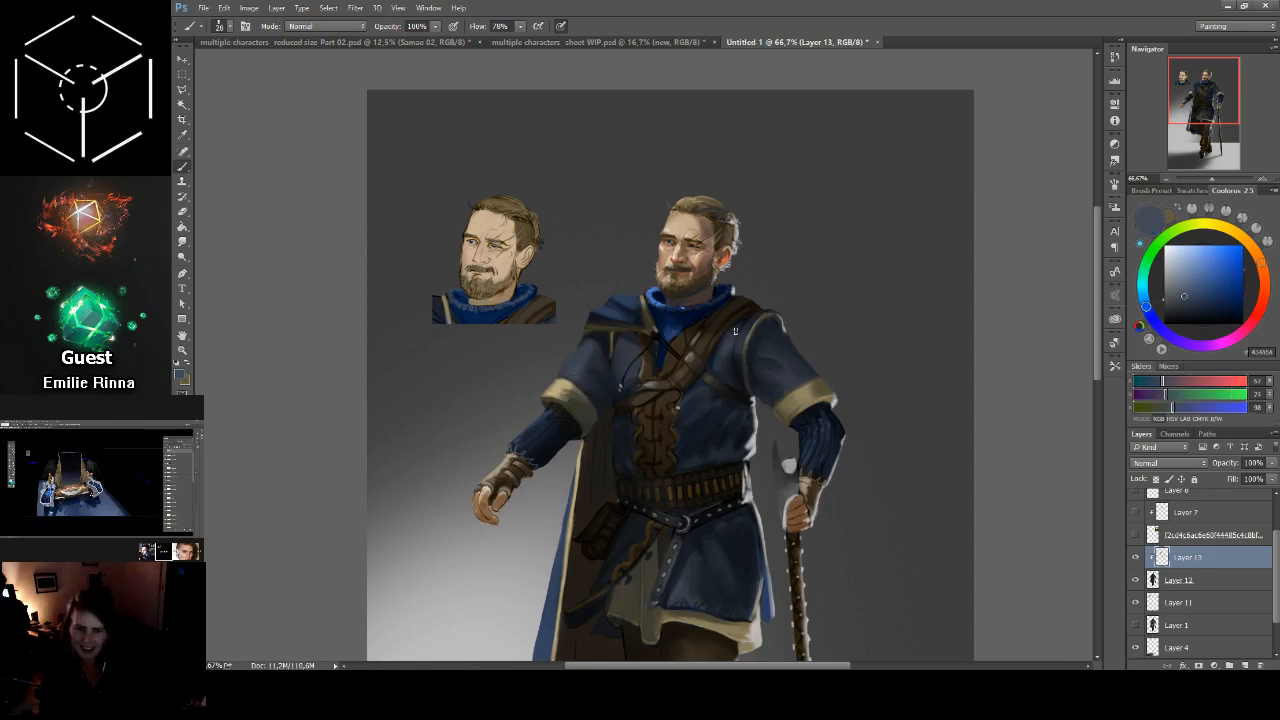